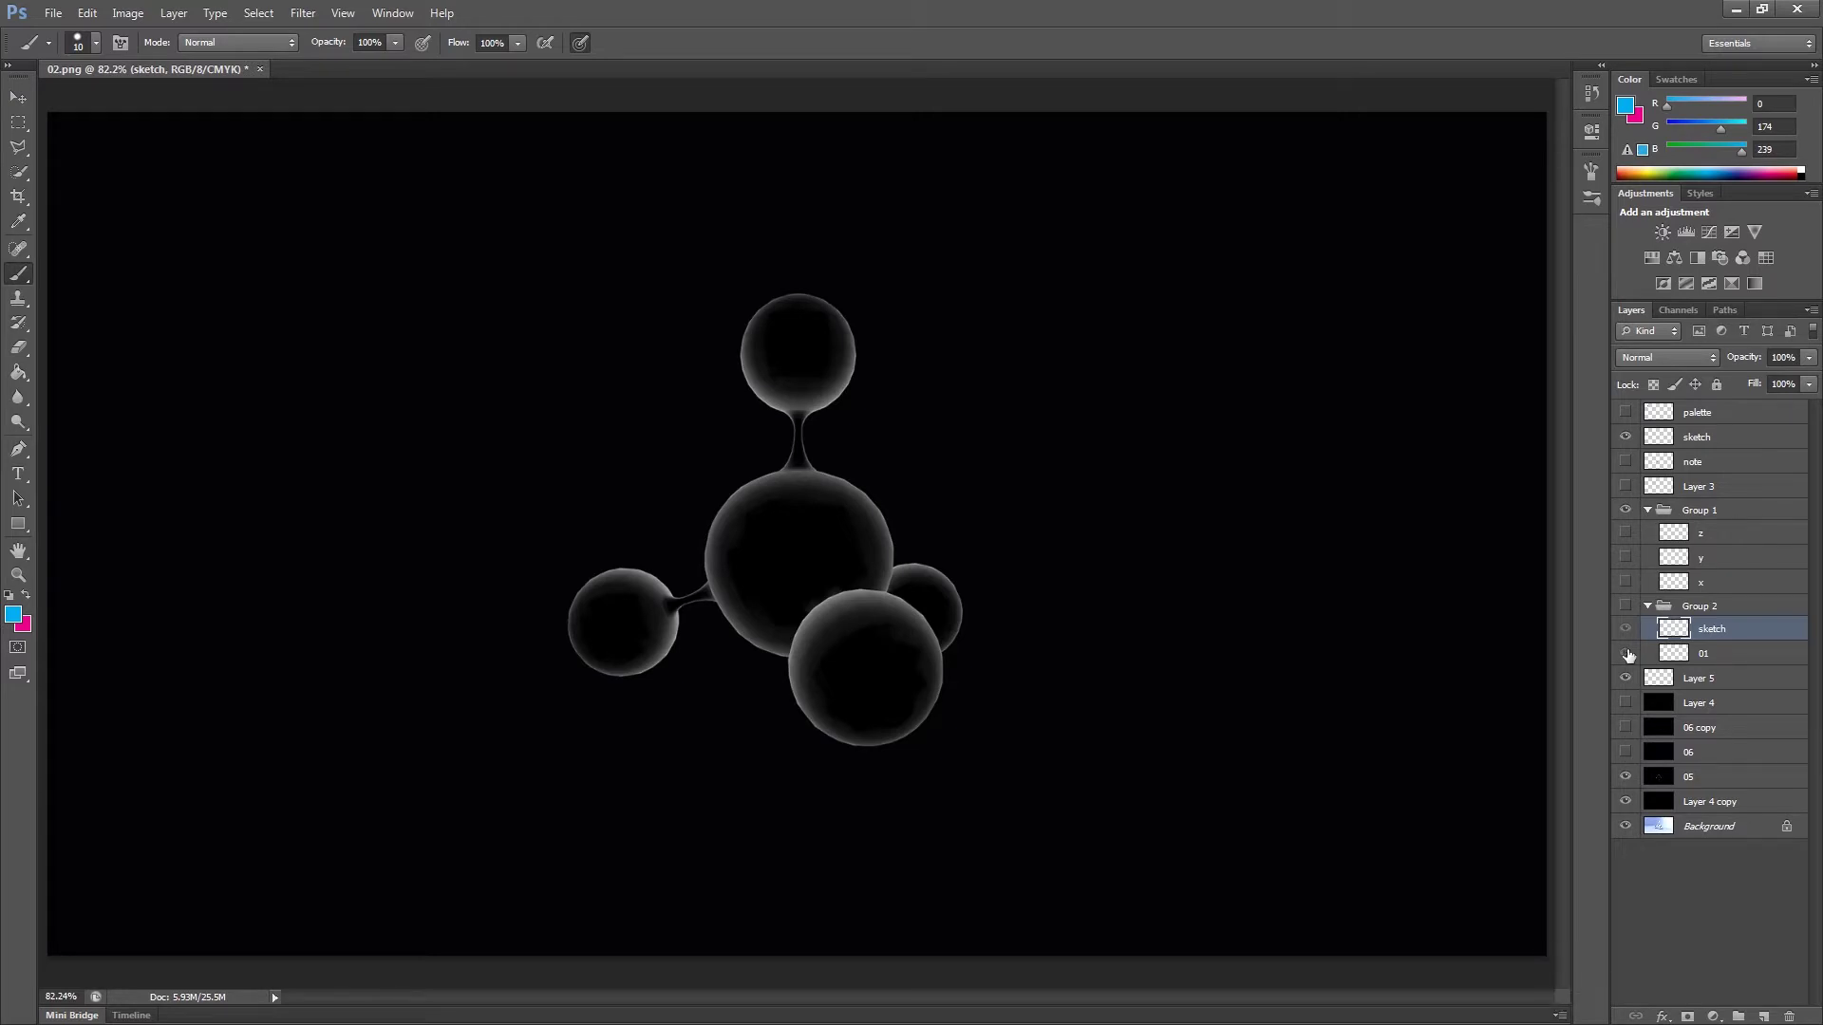
# Reveal layer 01's blue sketch on the central sphere, brush magenta notes over it, then hide it
pyautogui.click(1625, 654)
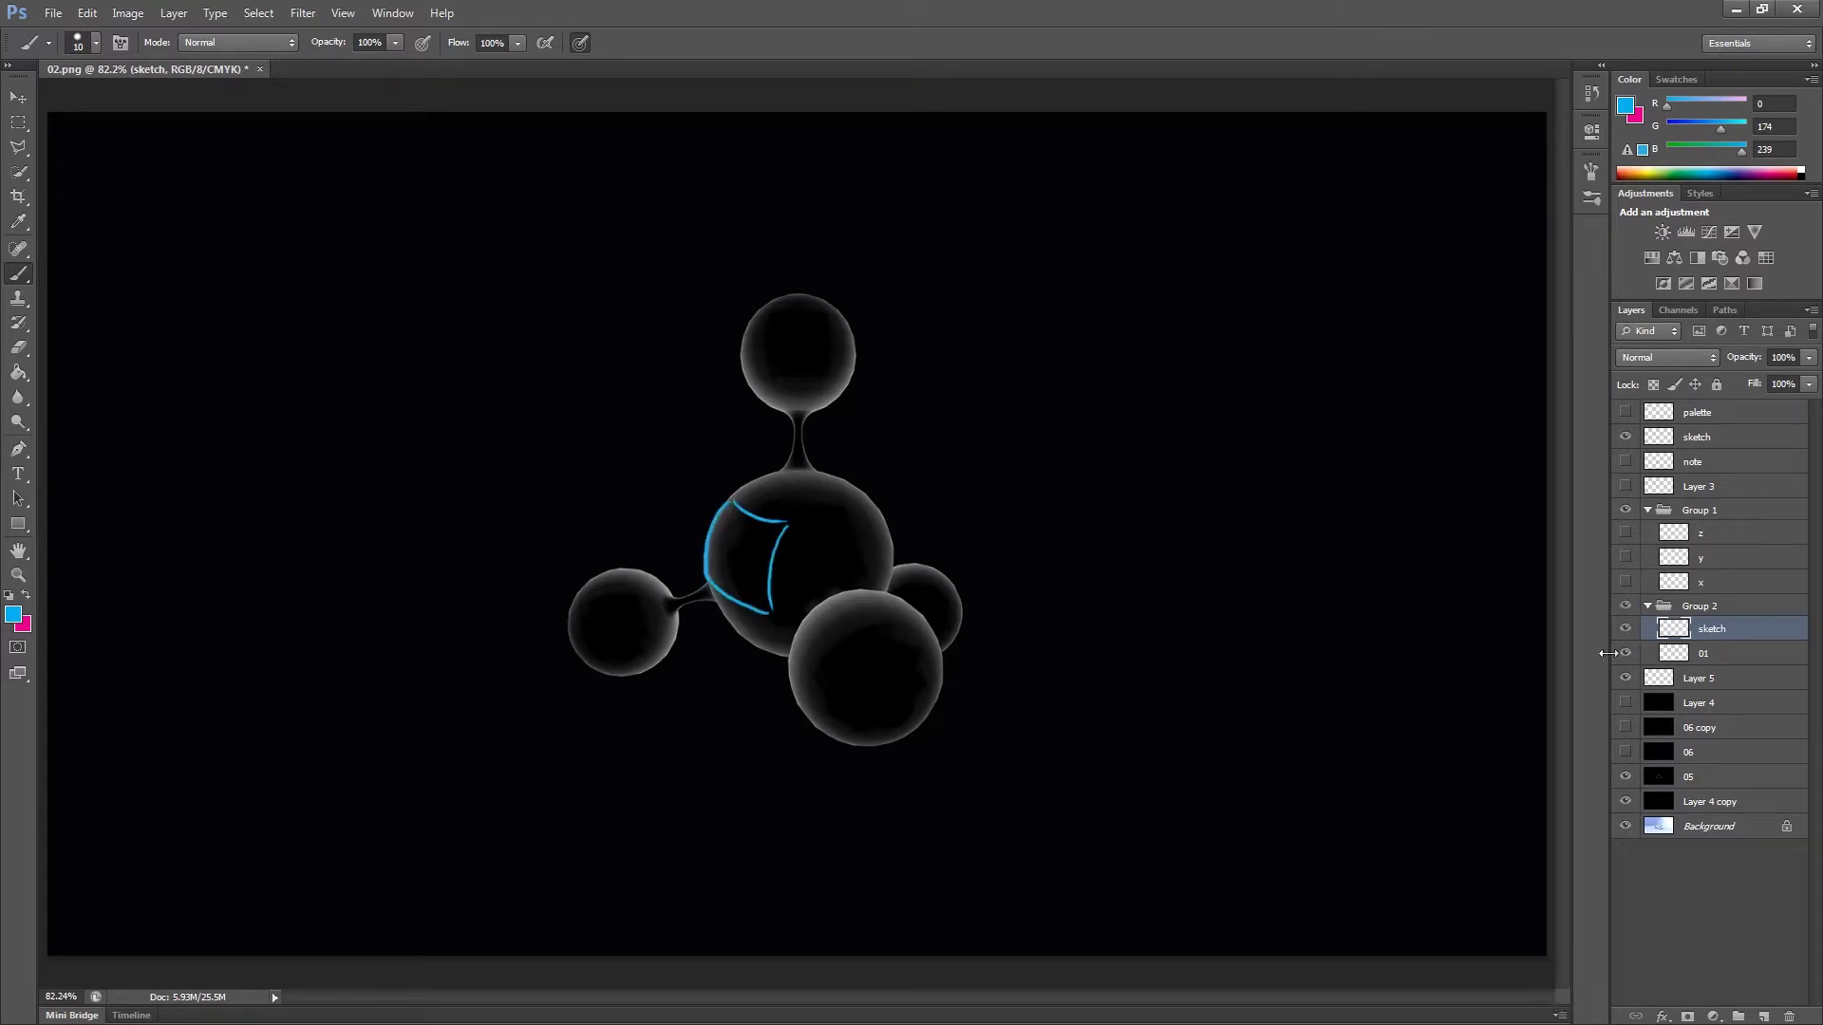
pyautogui.click(26, 594)
pyautogui.moveTo(750, 615)
pyautogui.mouseDown()
pyautogui.moveTo(754, 507)
pyautogui.moveTo(769, 514)
pyautogui.moveTo(706, 541)
pyautogui.moveTo(748, 590)
pyautogui.moveTo(822, 575)
pyautogui.mouseUp()
pyautogui.click(1625, 606)
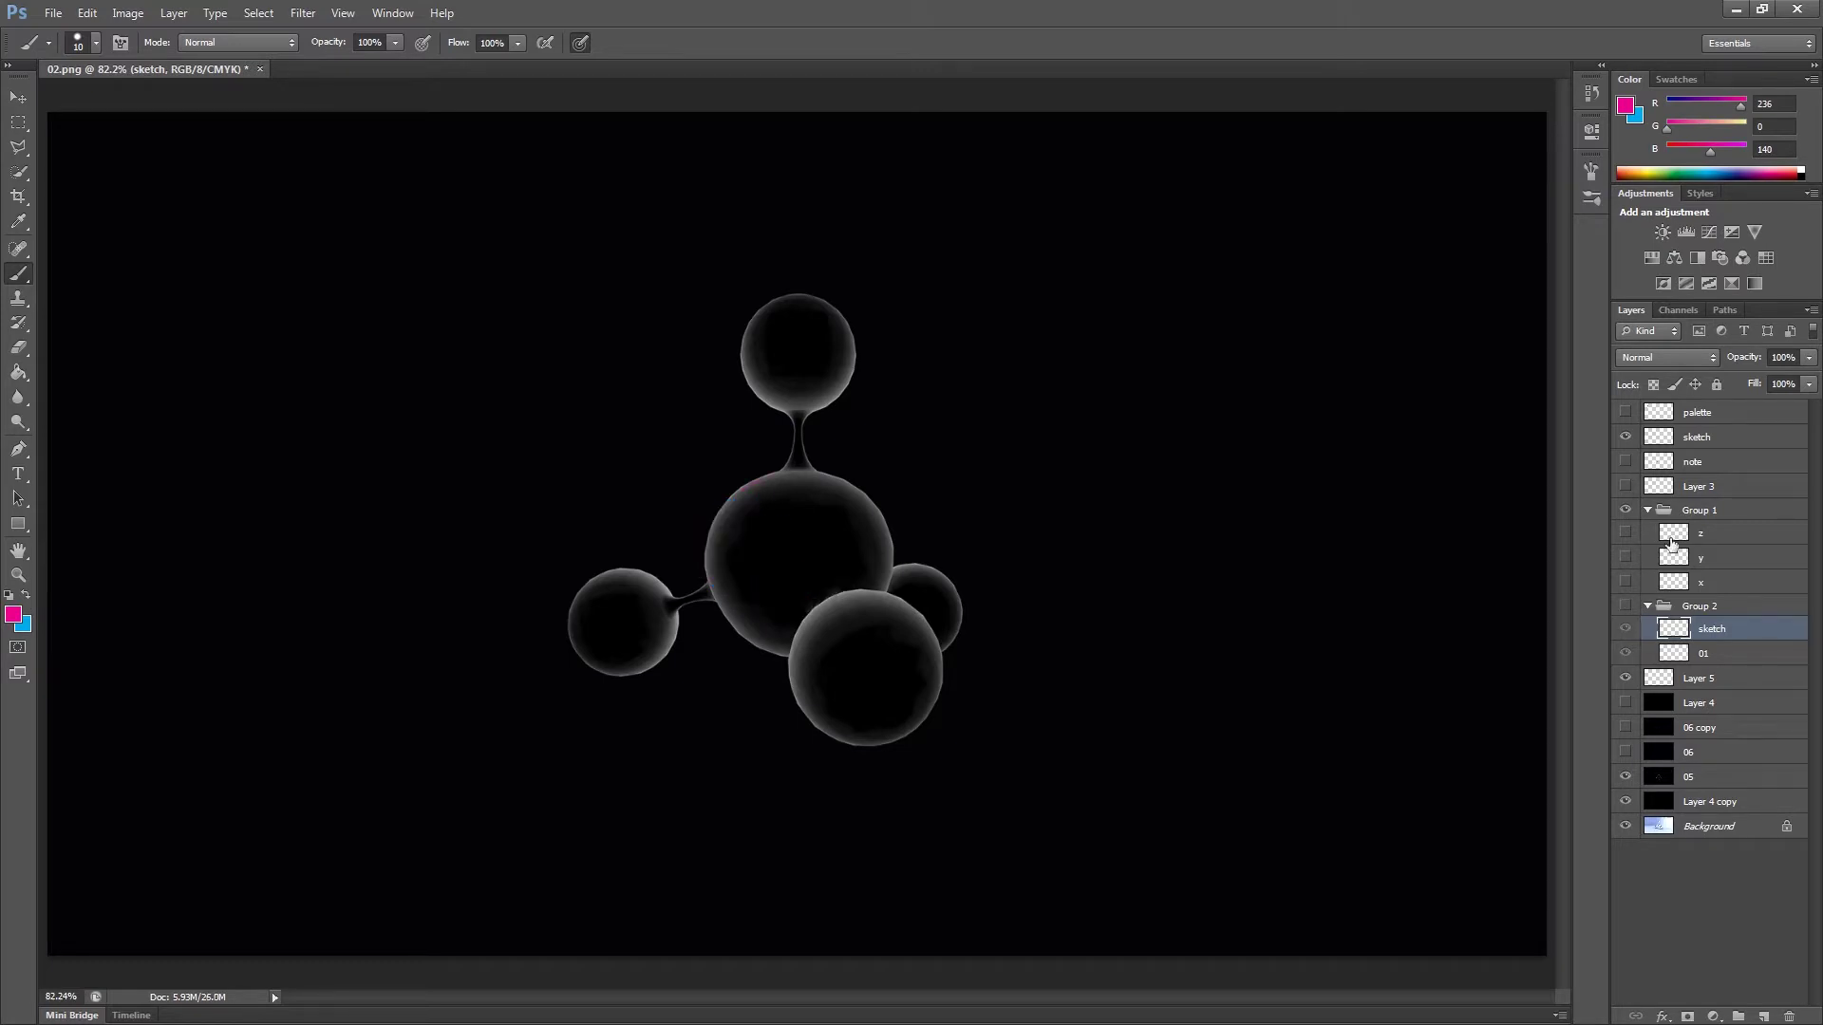
# Briefly show the x, y and z axis guides, then hide them and swap back to cyan
pyautogui.click(1624, 582)
pyautogui.click(1627, 557)
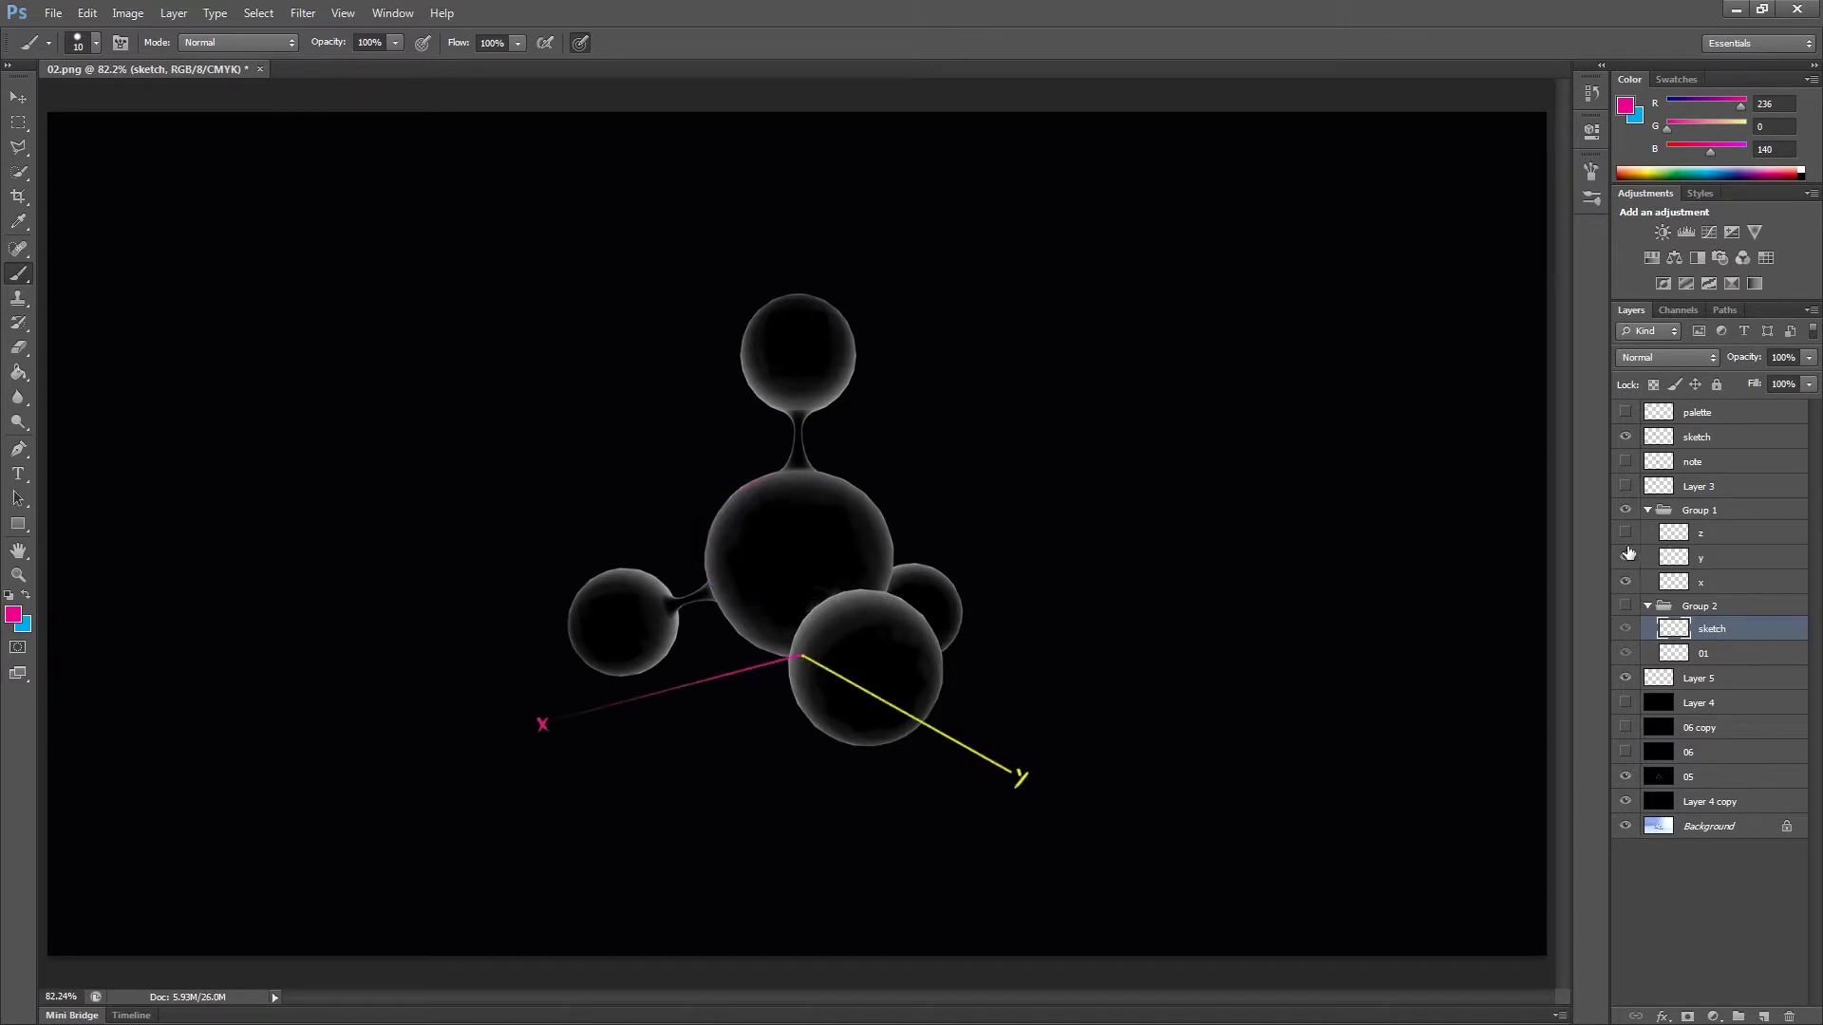
pyautogui.click(1627, 533)
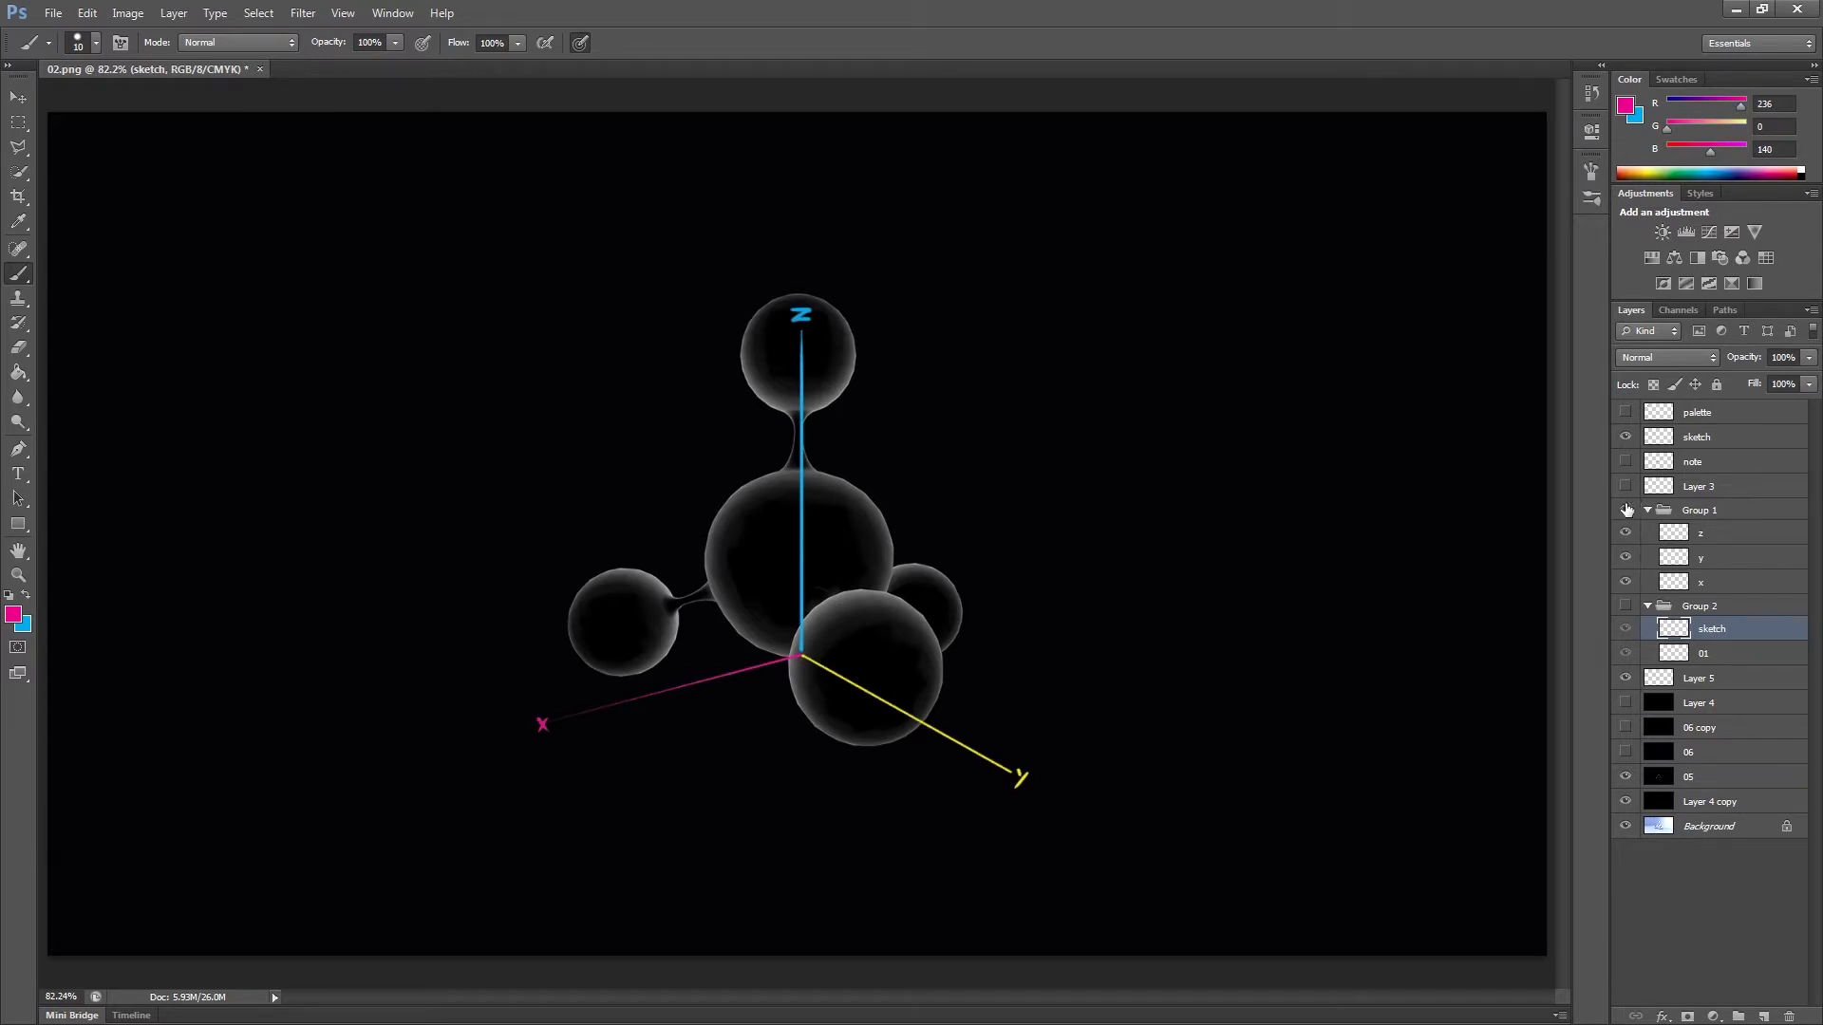
pyautogui.click(1625, 510)
pyautogui.press('x')
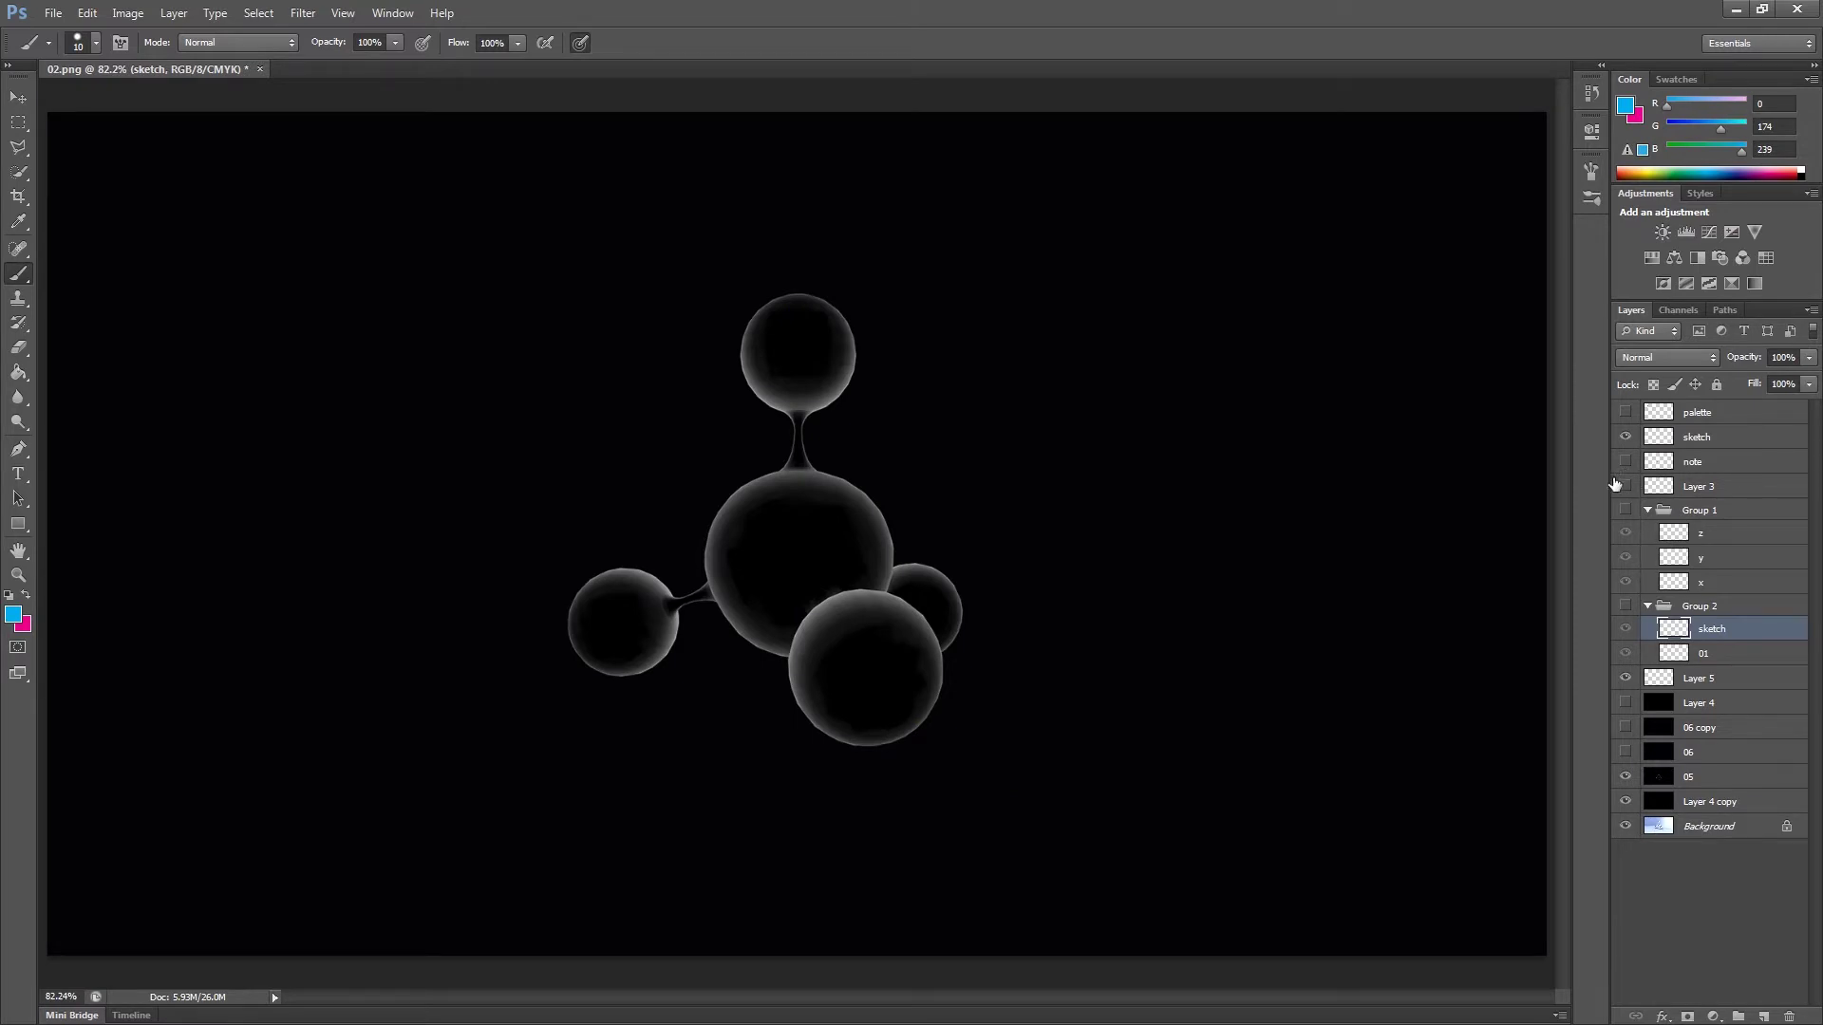
# Turn on Layer 3's white axis lines, flashing them off and on
pyautogui.click(1626, 486)
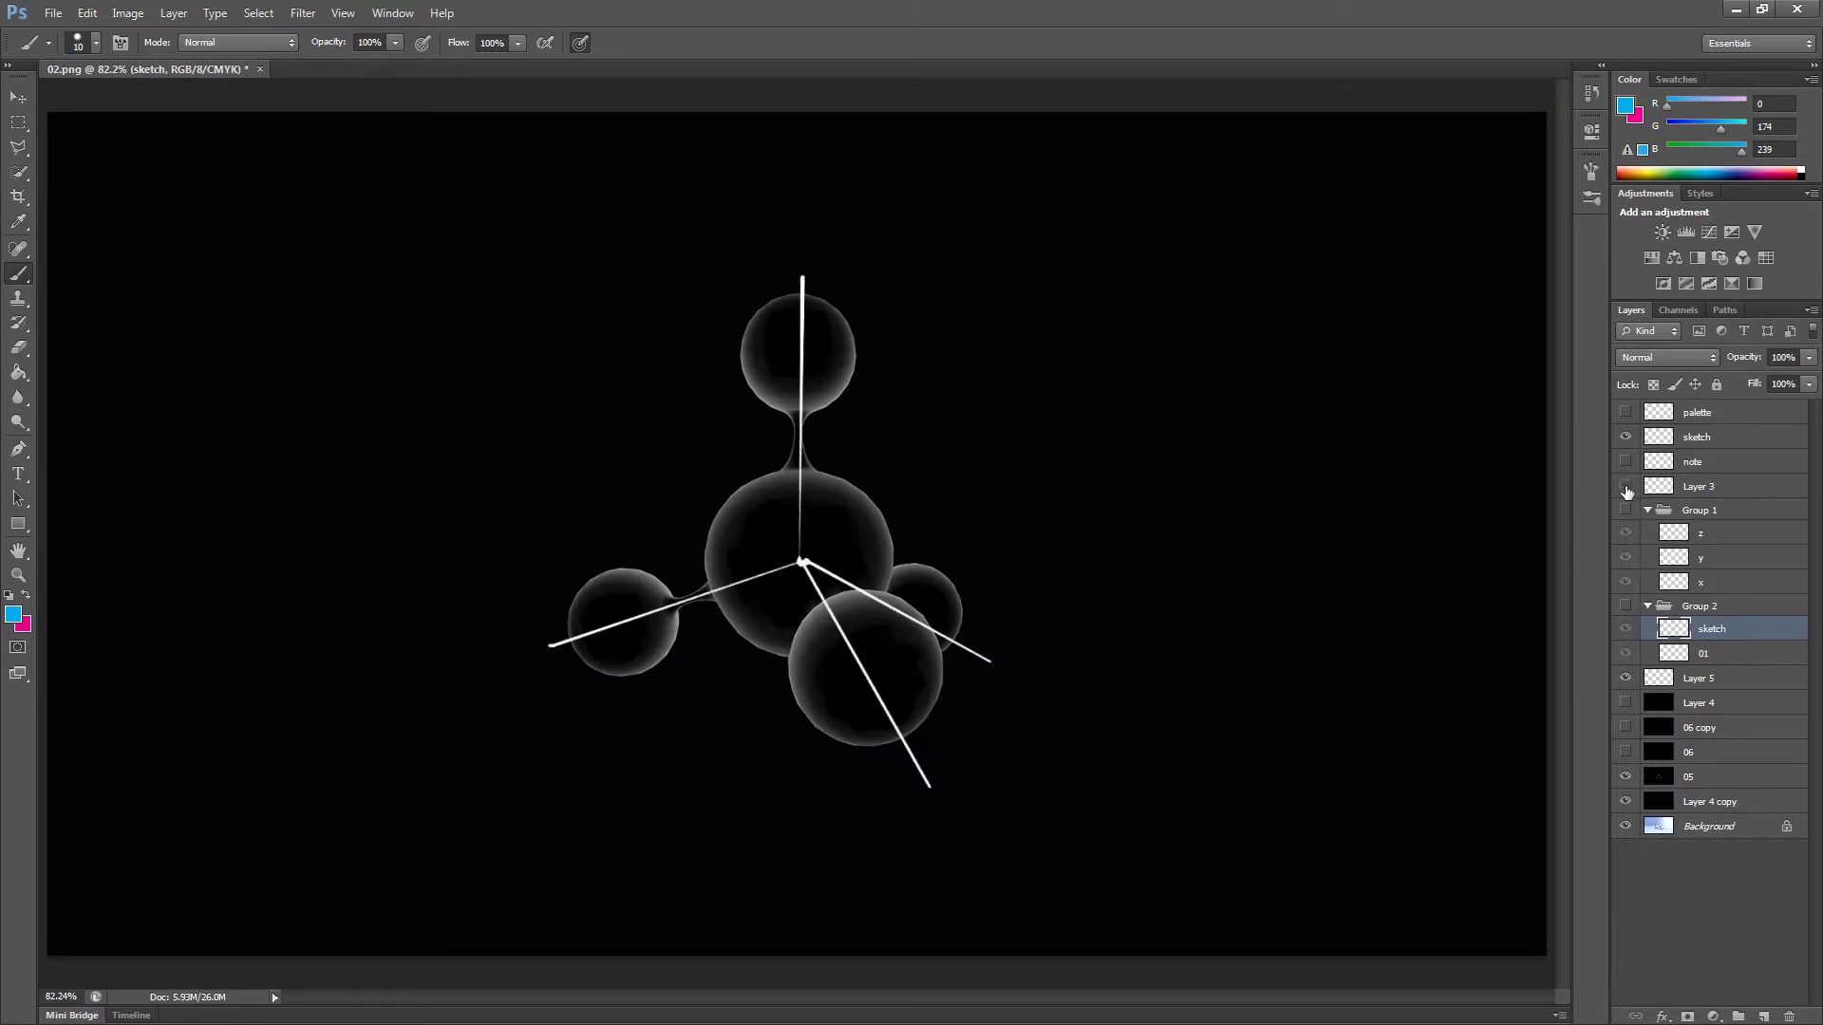
pyautogui.click(1626, 489)
pyautogui.click(1627, 488)
pyautogui.click(1626, 489)
pyautogui.click(1626, 489)
# On the top sketch layer, paint a blue spiral and magenta loops, then reveal the wireframe lines
pyautogui.click(1695, 440)
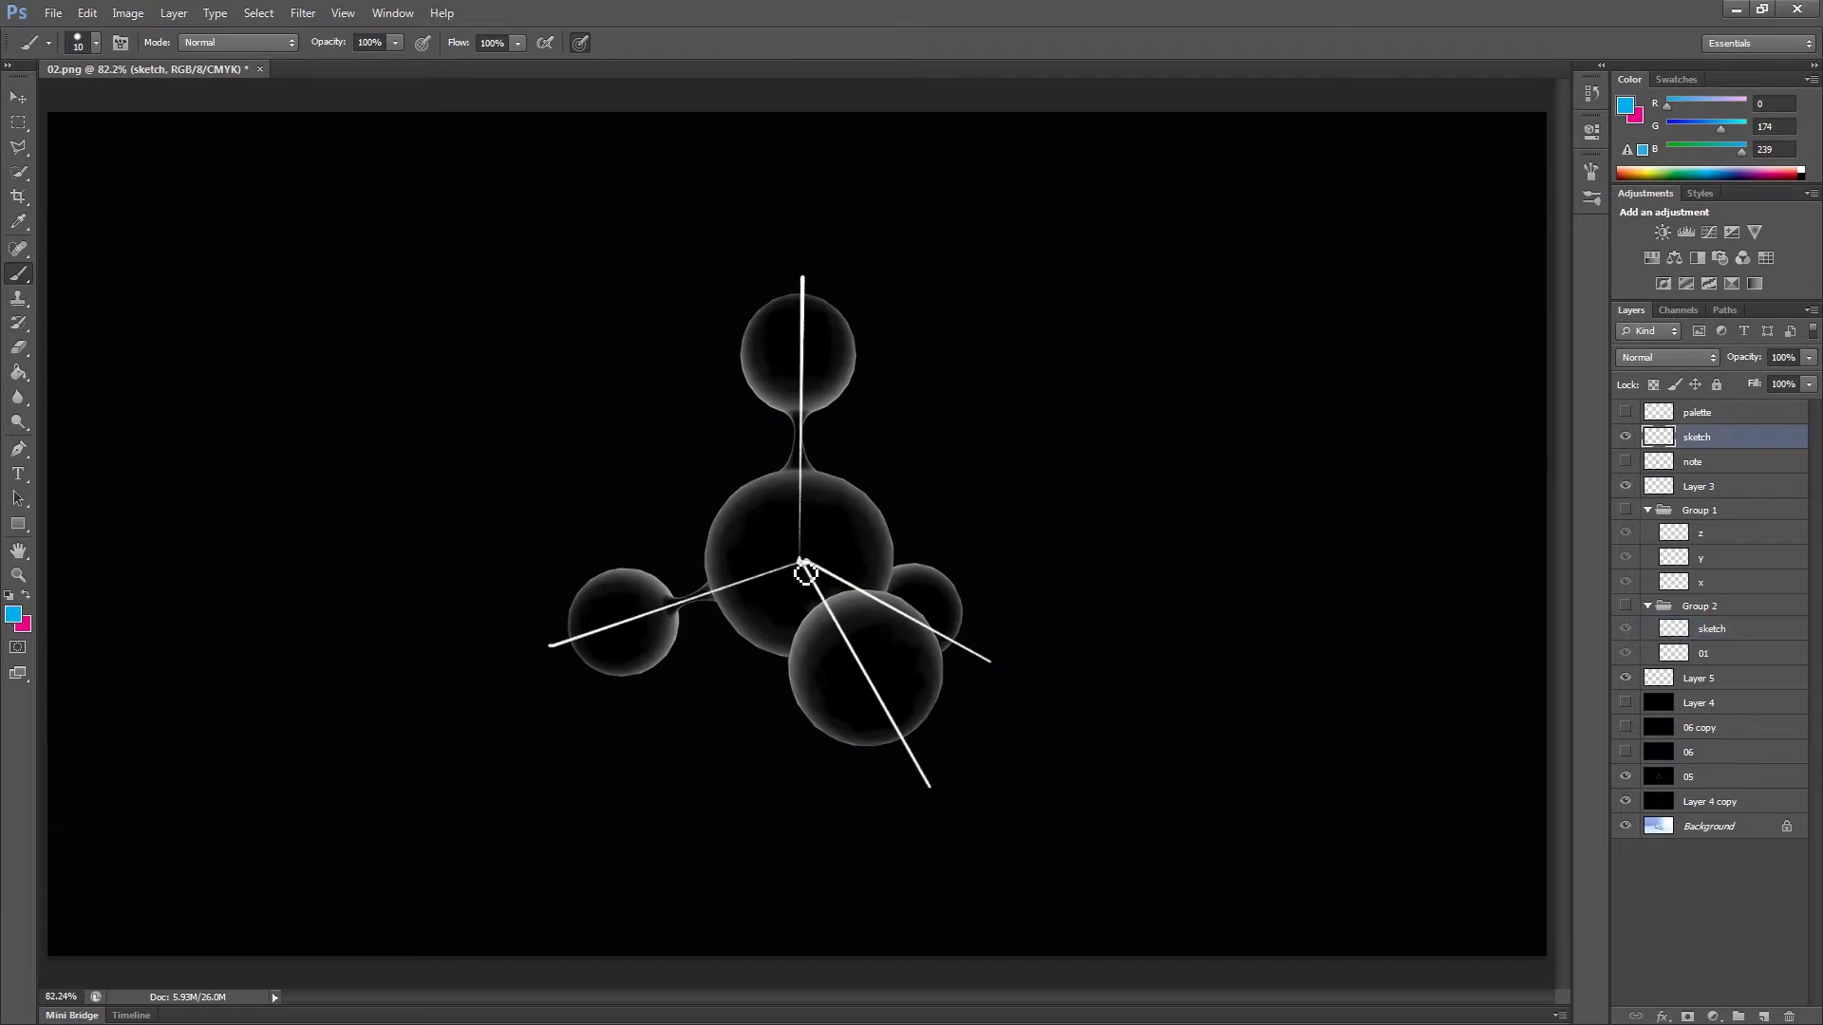
pyautogui.moveTo(802, 562)
pyautogui.mouseDown()
pyautogui.moveTo(639, 634)
pyautogui.moveTo(811, 572)
pyautogui.moveTo(862, 661)
pyautogui.moveTo(865, 628)
pyautogui.moveTo(835, 583)
pyautogui.moveTo(889, 619)
pyautogui.moveTo(882, 588)
pyautogui.moveTo(800, 485)
pyautogui.mouseUp()
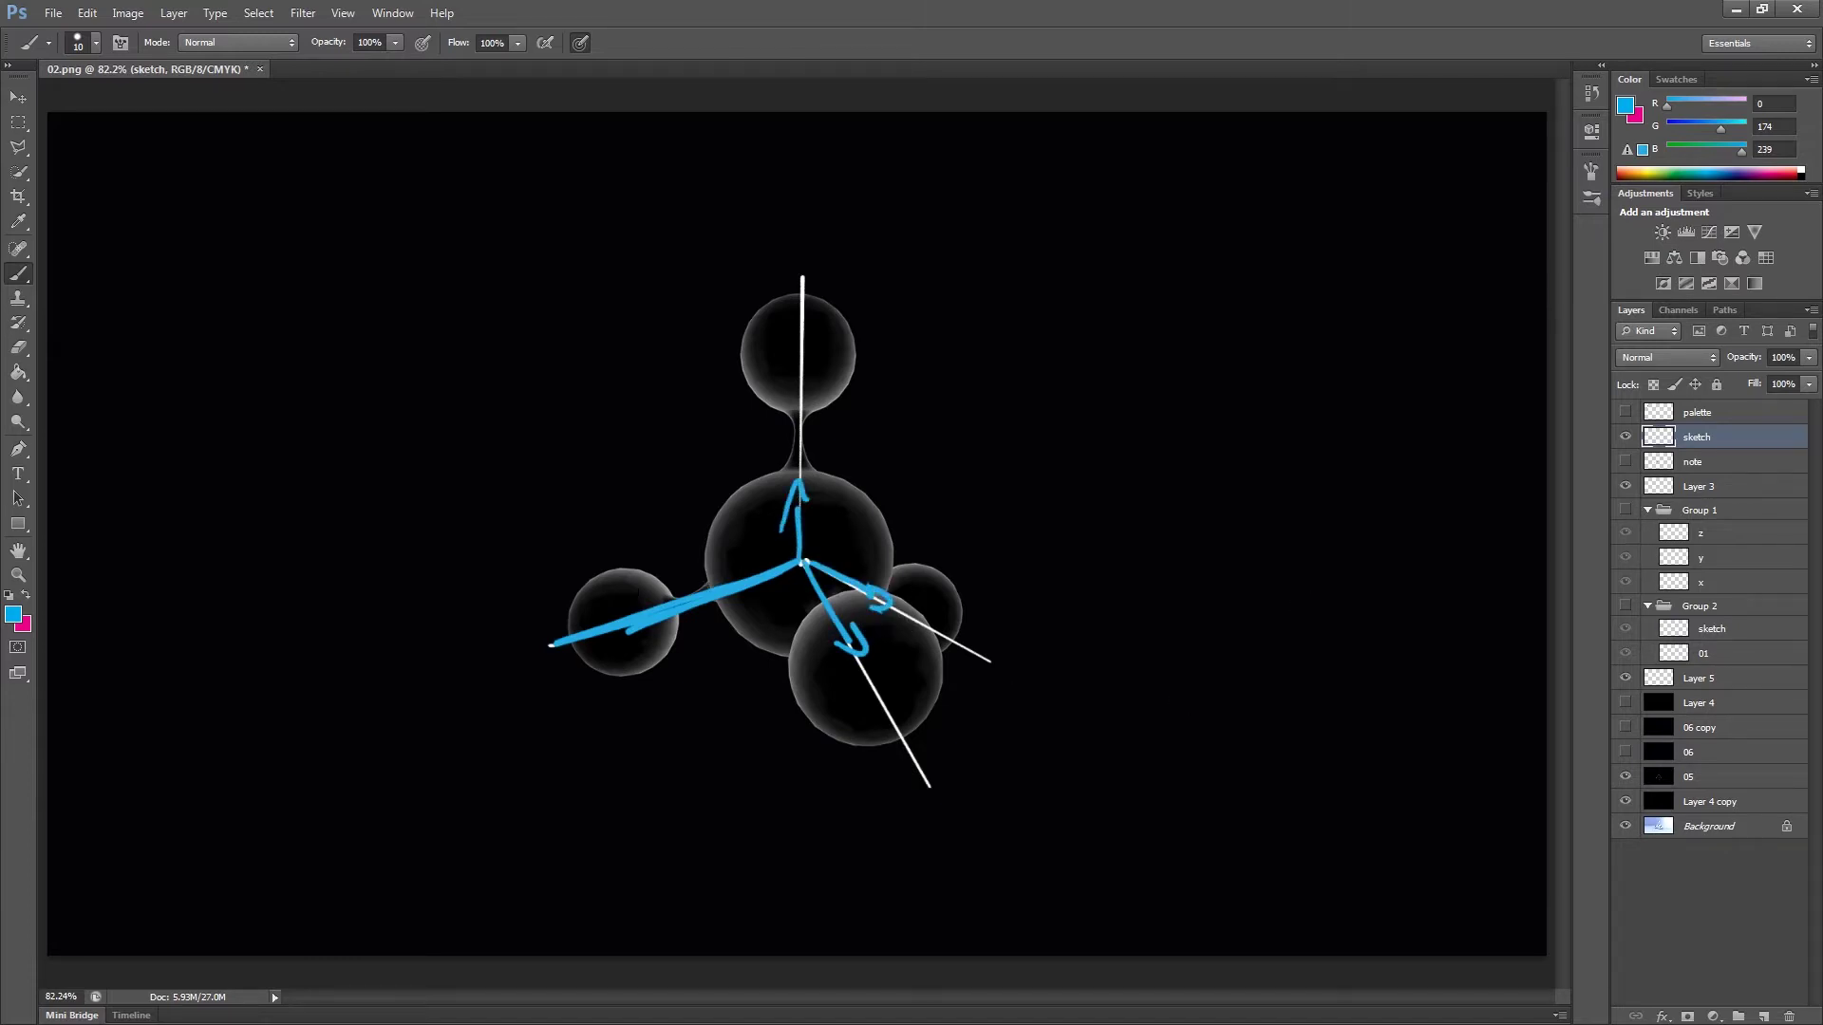
pyautogui.moveTo(619, 607)
pyautogui.mouseDown()
pyautogui.moveTo(613, 659)
pyautogui.moveTo(797, 545)
pyautogui.mouseUp()
pyautogui.click(27, 596)
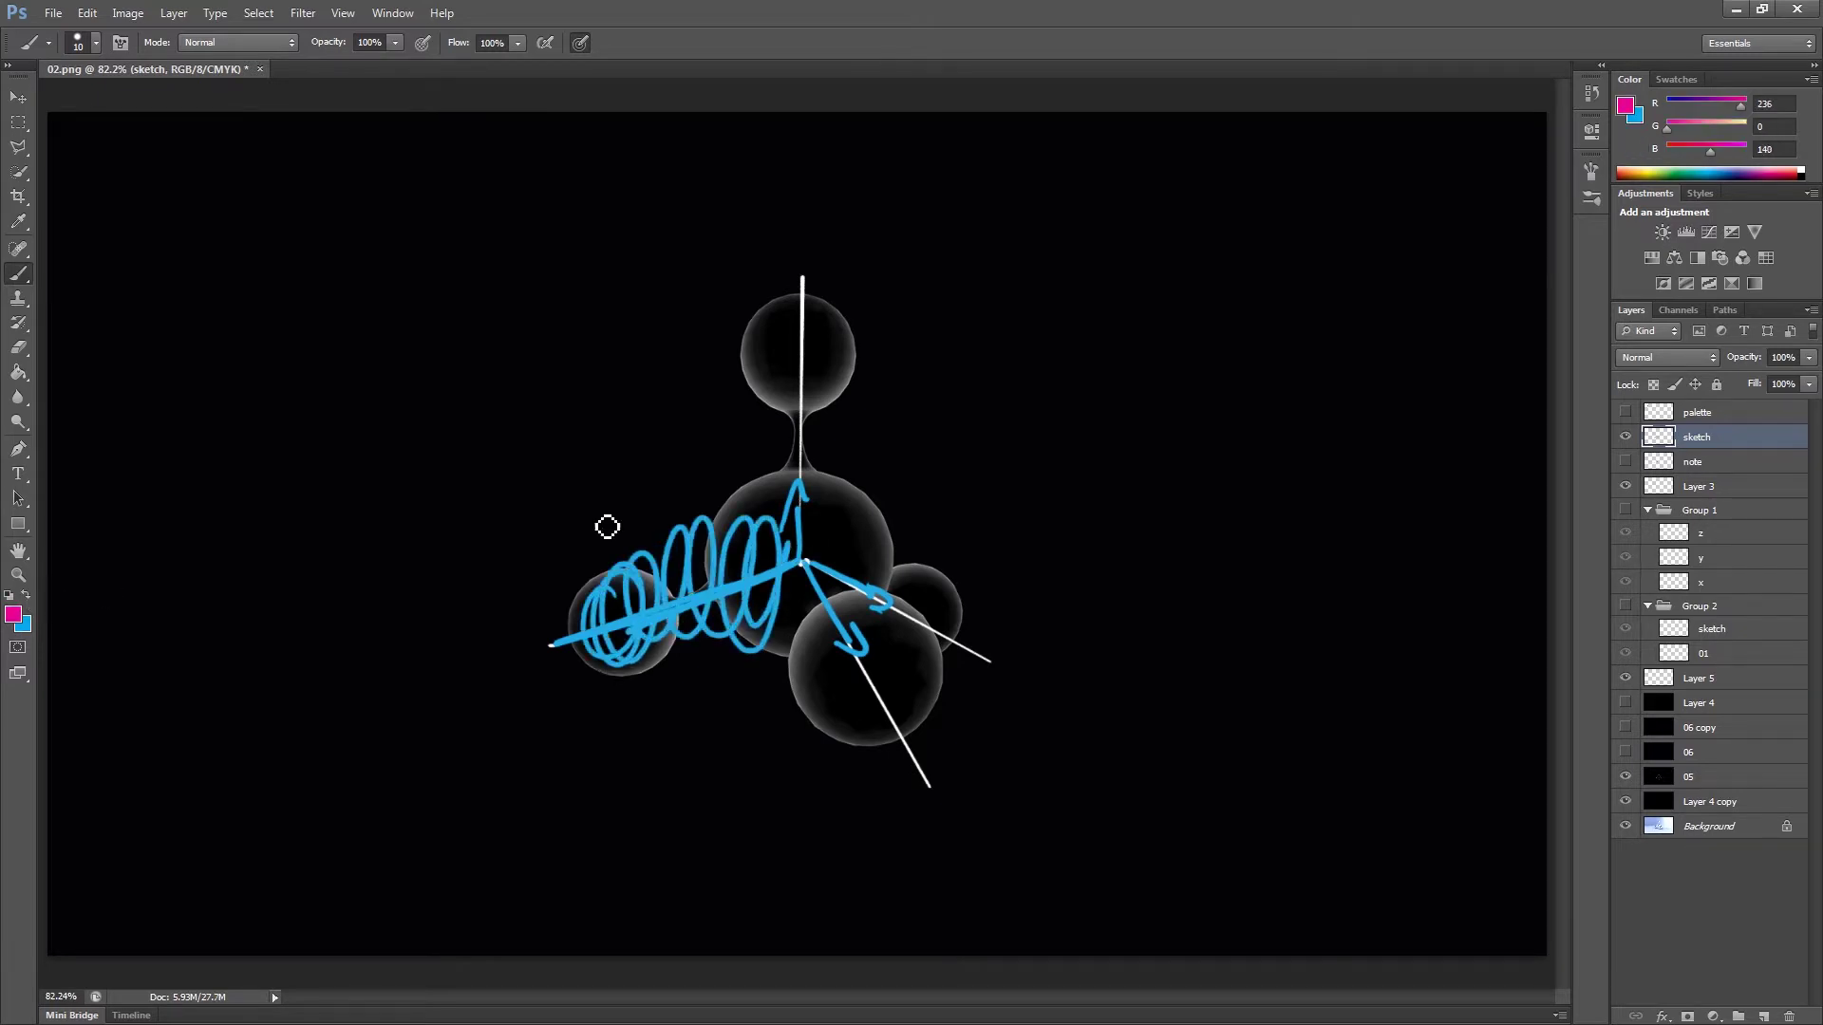
pyautogui.moveTo(835, 311)
pyautogui.mouseDown()
pyautogui.moveTo(785, 386)
pyautogui.moveTo(802, 379)
pyautogui.moveTo(836, 655)
pyautogui.moveTo(806, 560)
pyautogui.mouseUp()
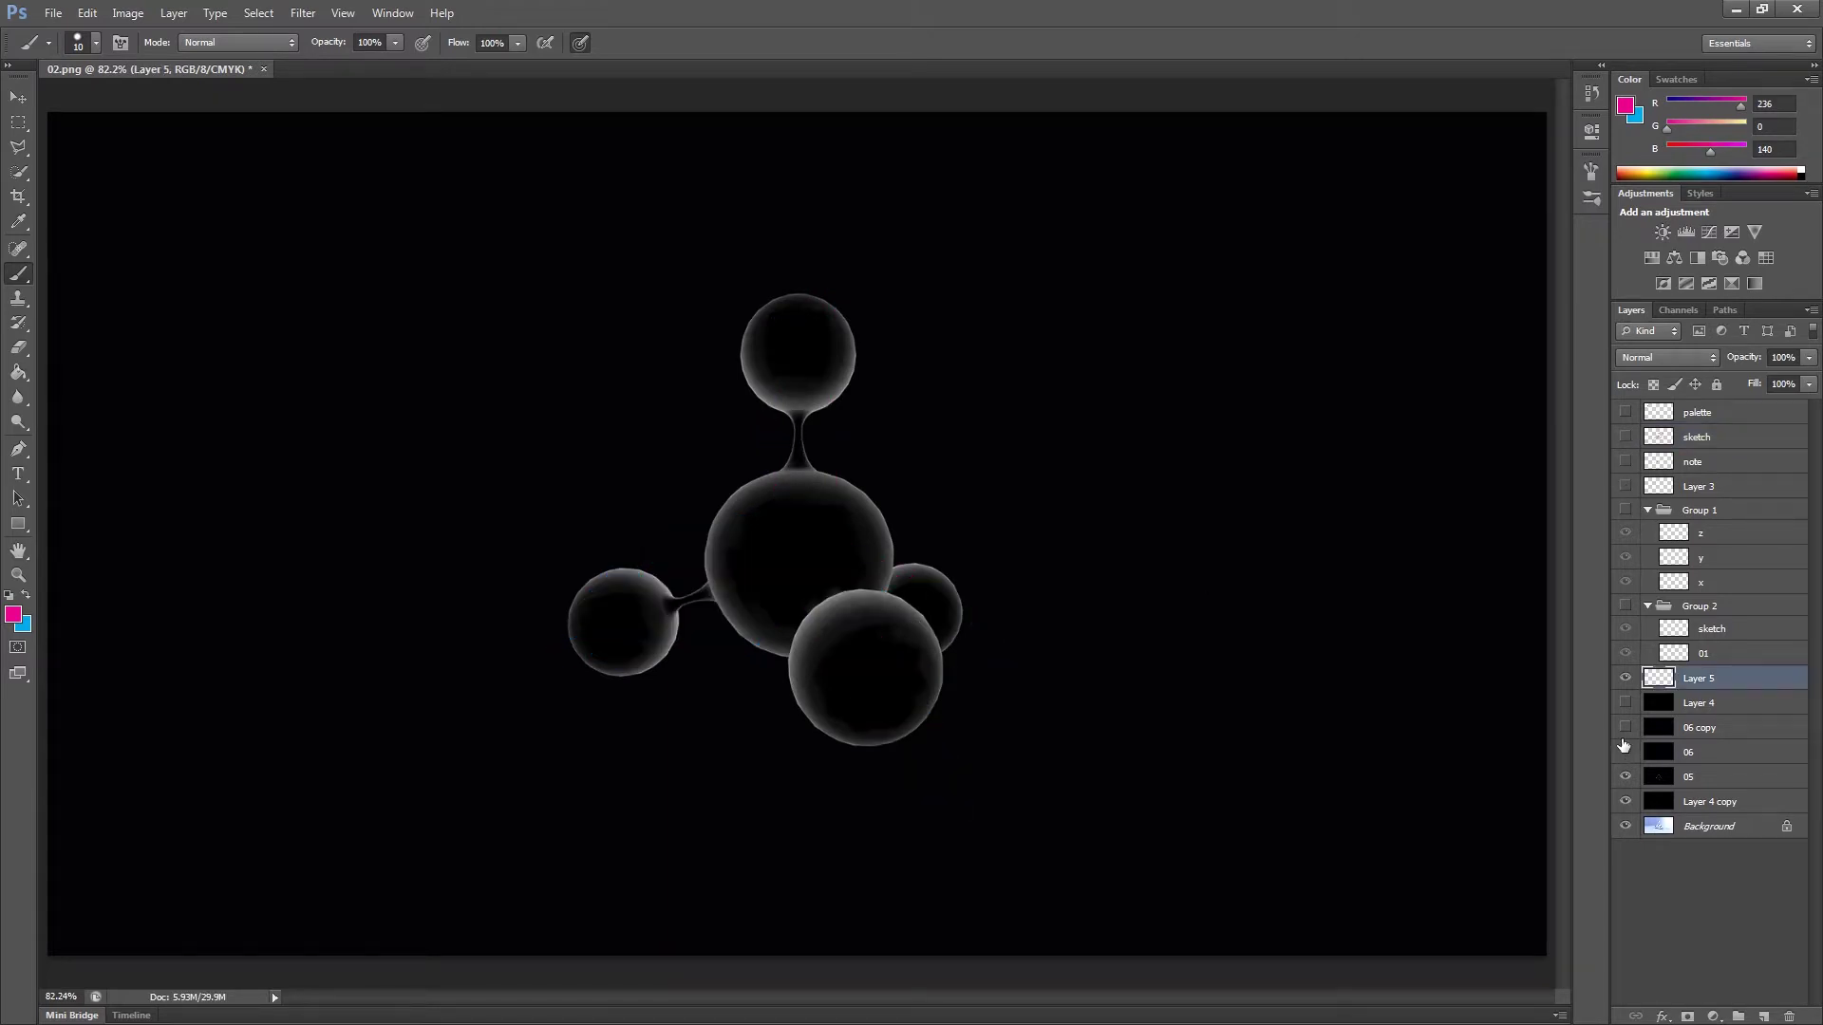
pyautogui.click(1625, 753)
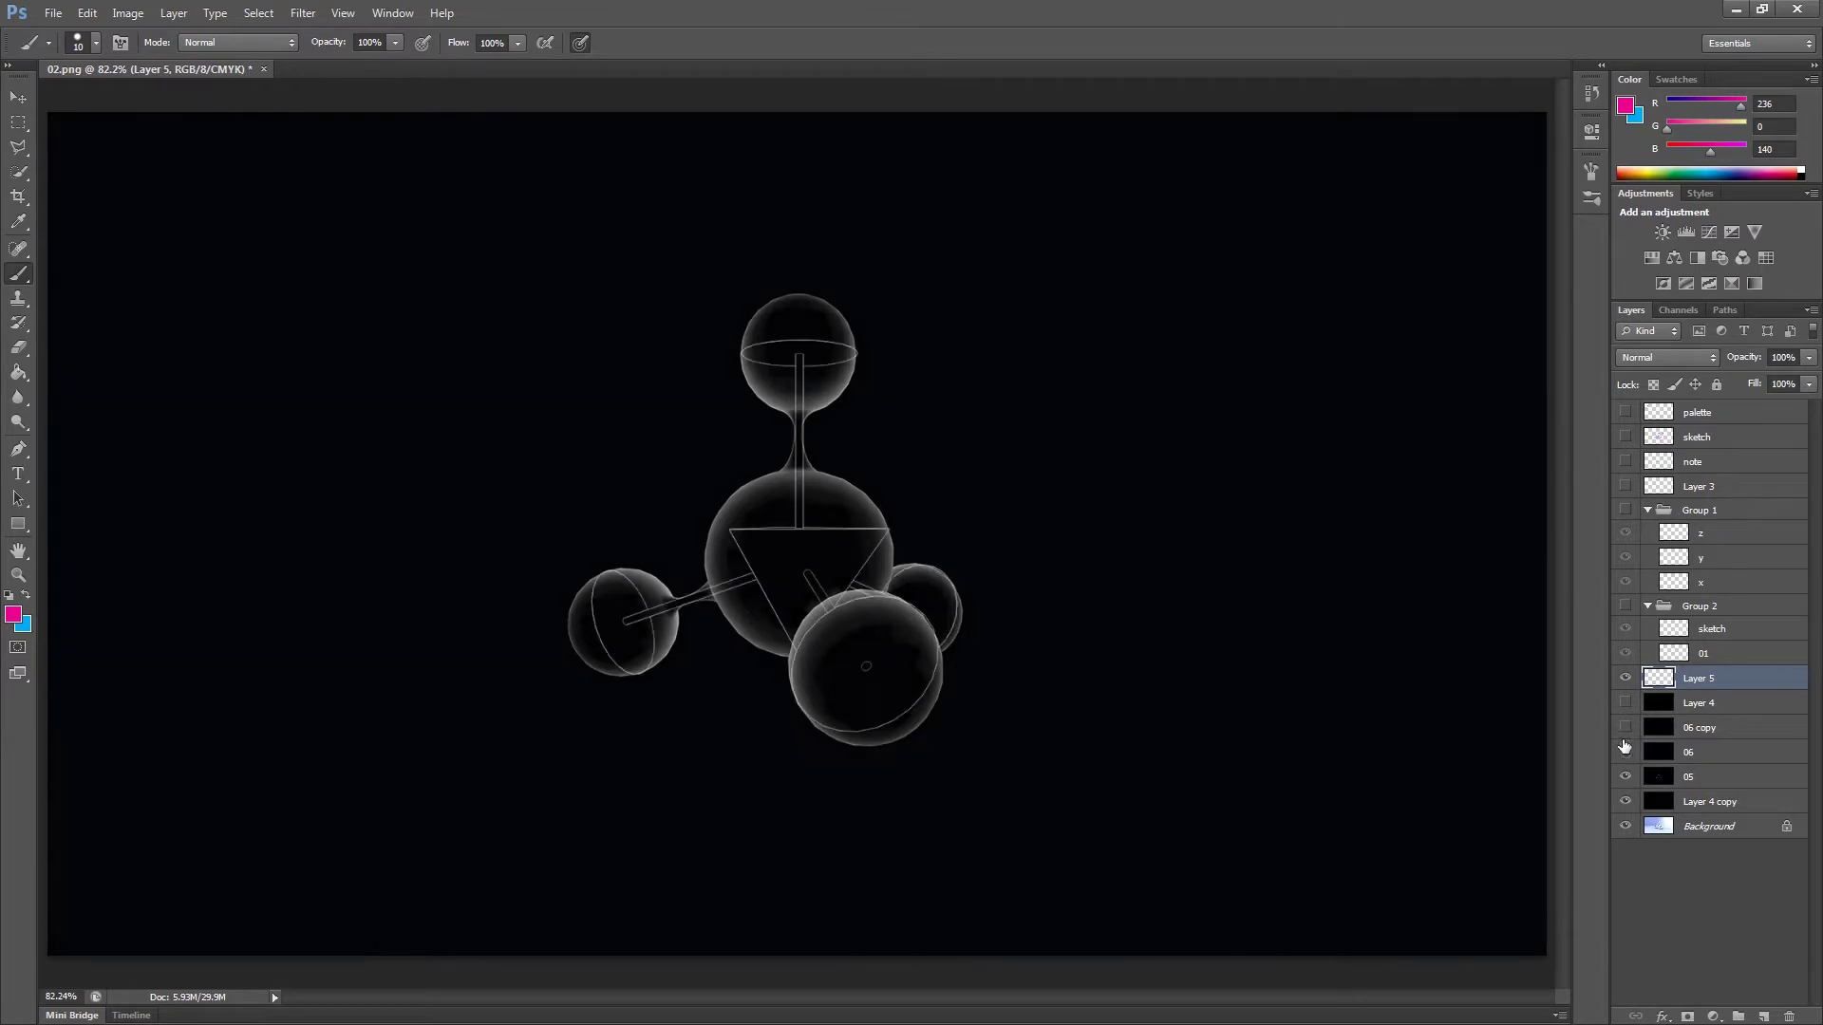
# Hide the shaded spheres and mark the triangle, lower disc, an x4 note and a smiley in pink
pyautogui.click(1625, 729)
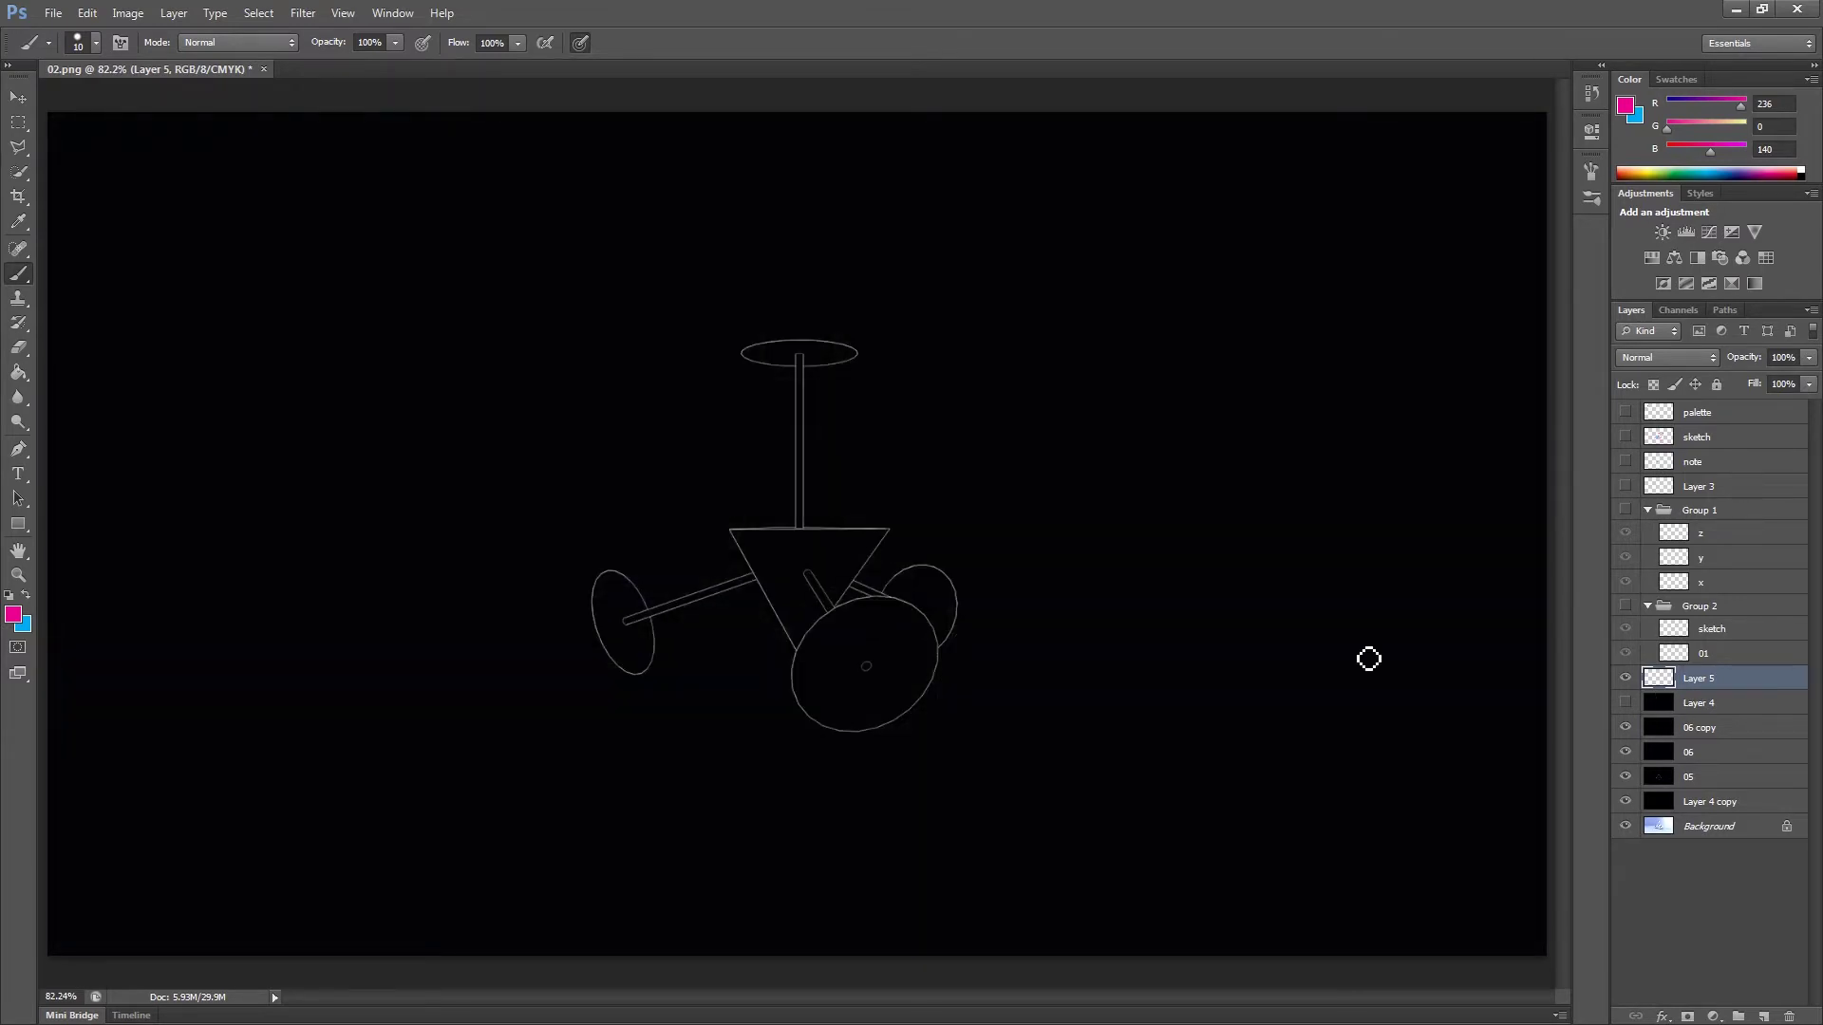
pyautogui.moveTo(795, 650)
pyautogui.mouseDown()
pyautogui.moveTo(863, 548)
pyautogui.moveTo(893, 543)
pyautogui.moveTo(845, 623)
pyautogui.moveTo(871, 675)
pyautogui.mouseUp()
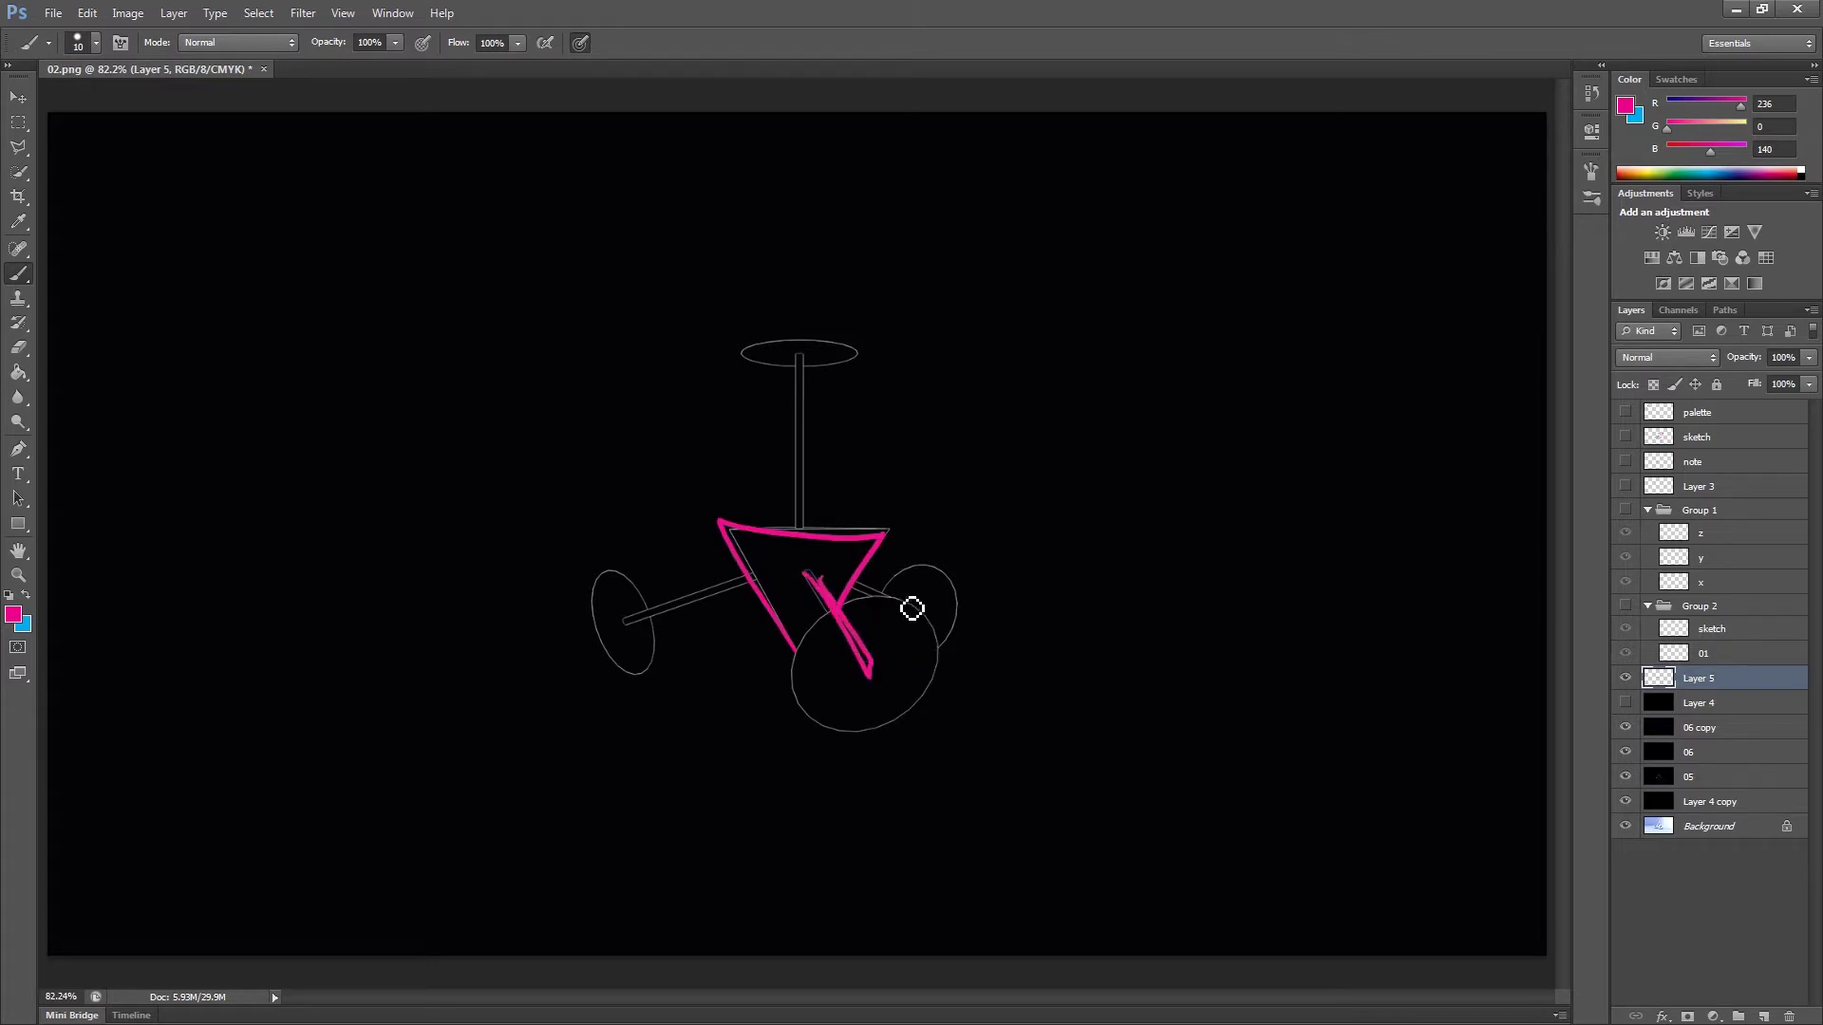
pyautogui.moveTo(911, 608)
pyautogui.mouseDown()
pyautogui.moveTo(899, 589)
pyautogui.moveTo(929, 600)
pyautogui.mouseUp()
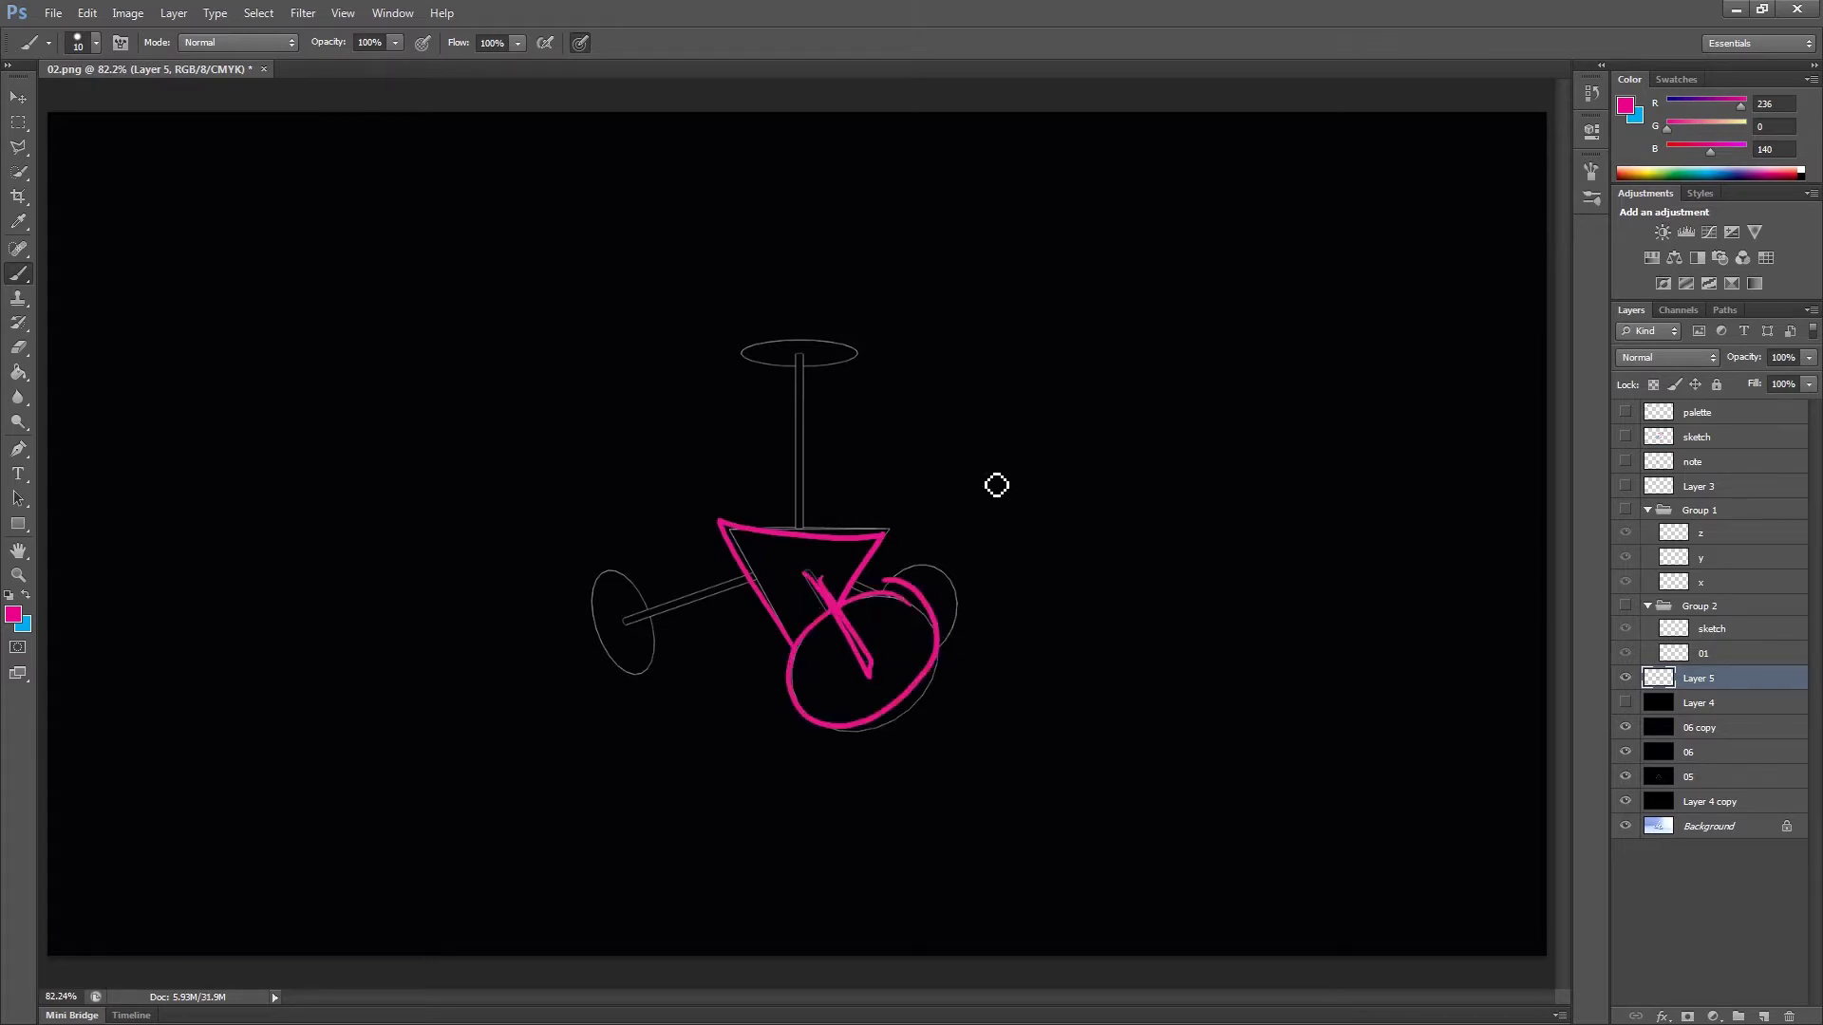
pyautogui.moveTo(971, 464); pyautogui.dragTo(987, 493)
pyautogui.moveTo(989, 463)
pyautogui.mouseDown()
pyautogui.moveTo(972, 494)
pyautogui.moveTo(1028, 474)
pyautogui.moveTo(1017, 496)
pyautogui.mouseUp()
pyautogui.moveTo(1096, 564); pyautogui.dragTo(1196, 565)
pyautogui.moveTo(1087, 639); pyautogui.dragTo(1207, 637)
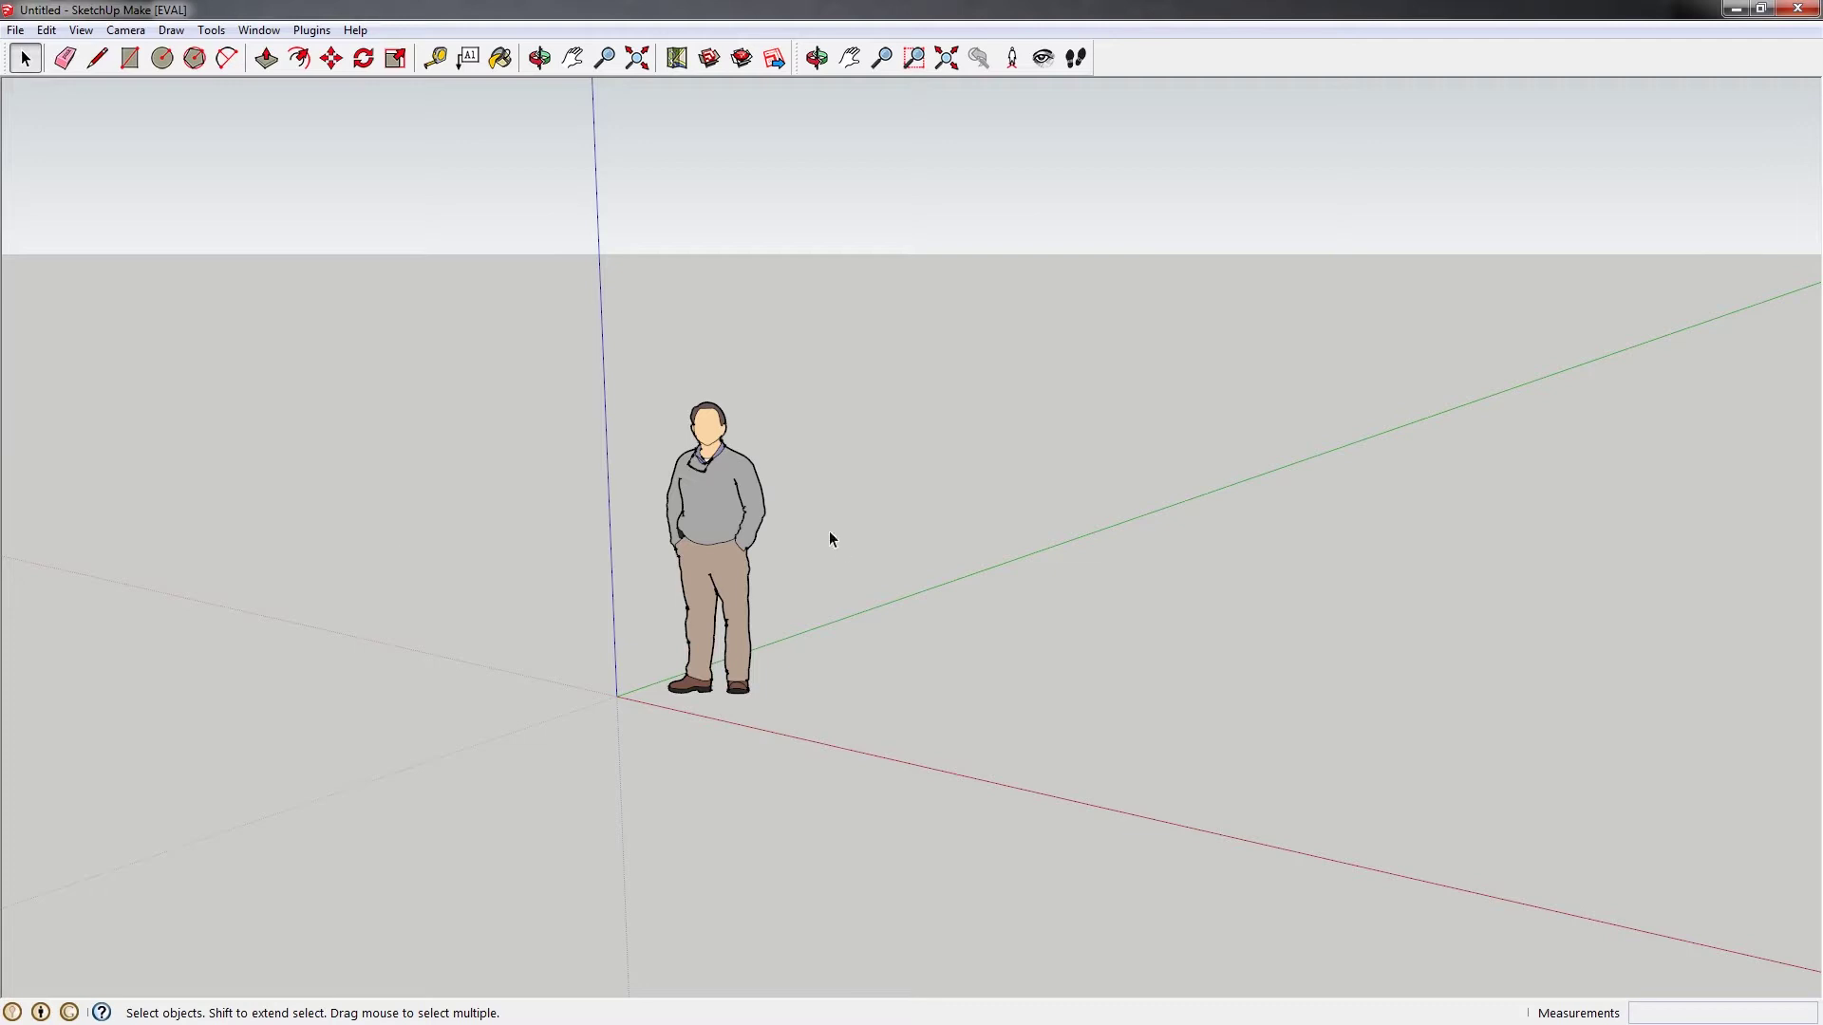
# Delete the person figure and draw a 24 × 24 square at the origin
pyautogui.click(710, 485)
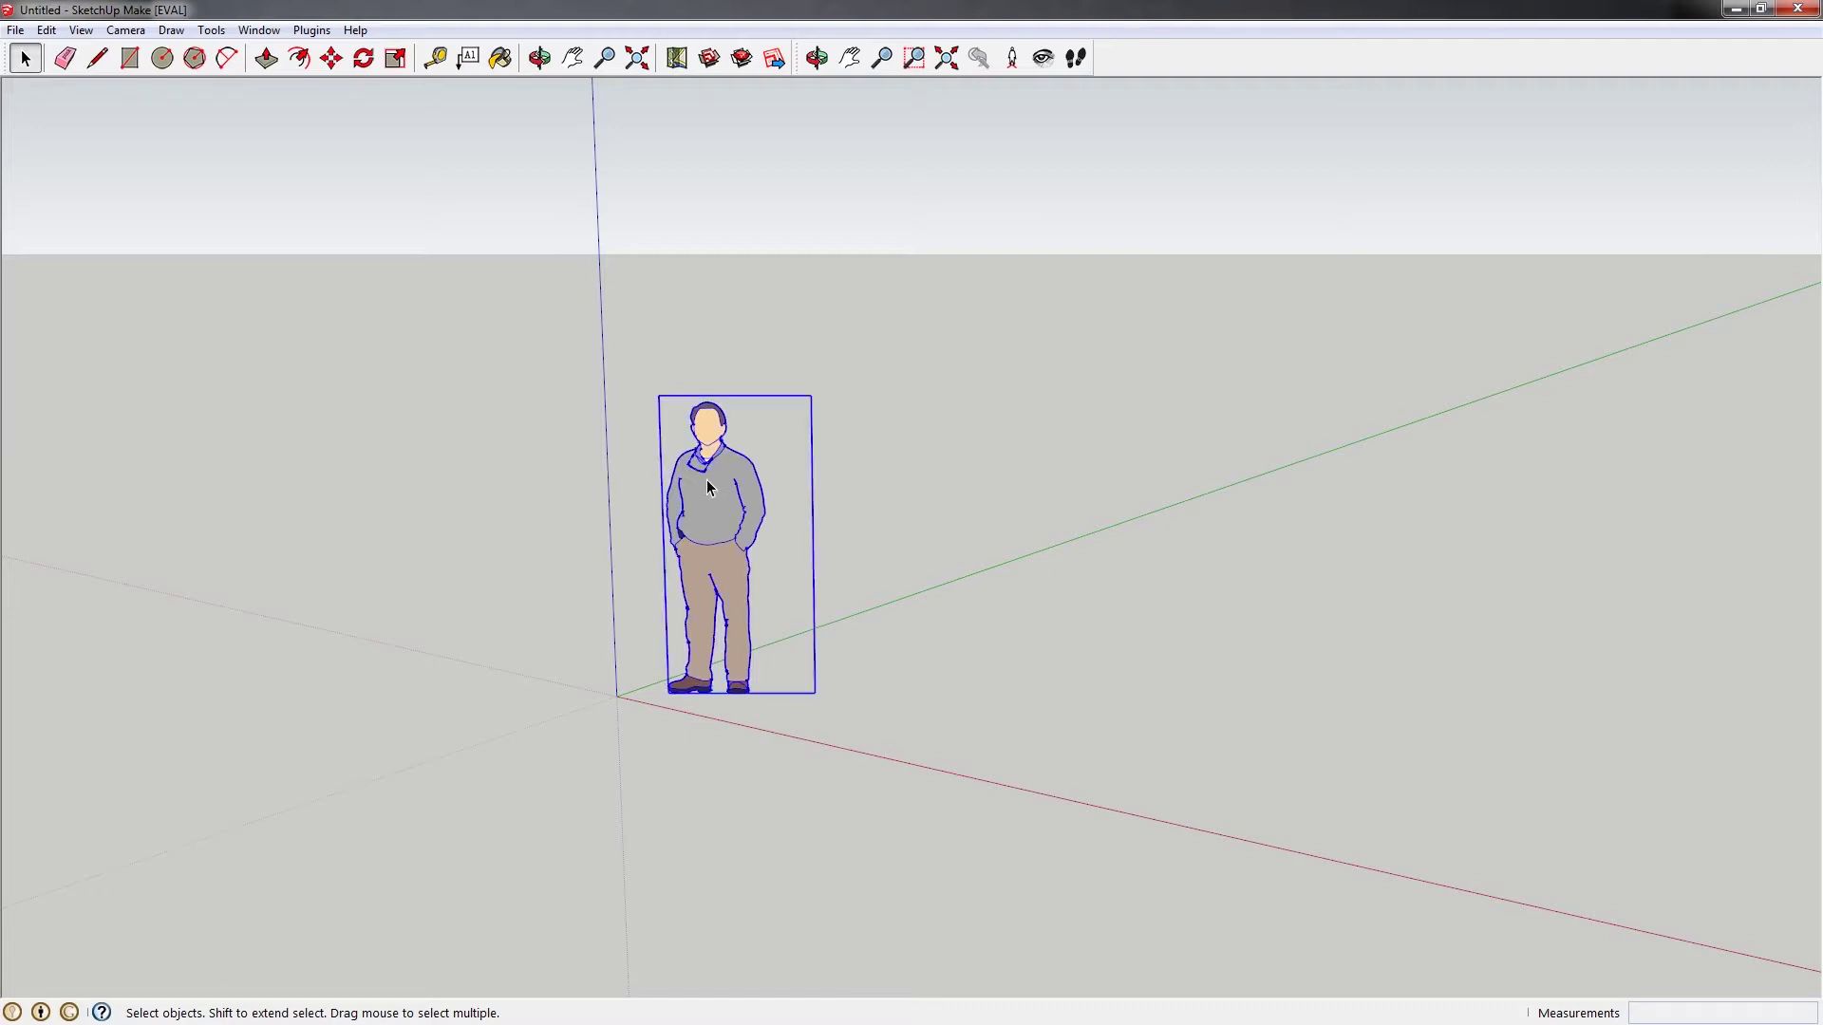
pyautogui.press('Delete')
pyautogui.moveTo(655, 529); pyautogui.dragTo(593, 313, button='middle')
pyautogui.press('r')
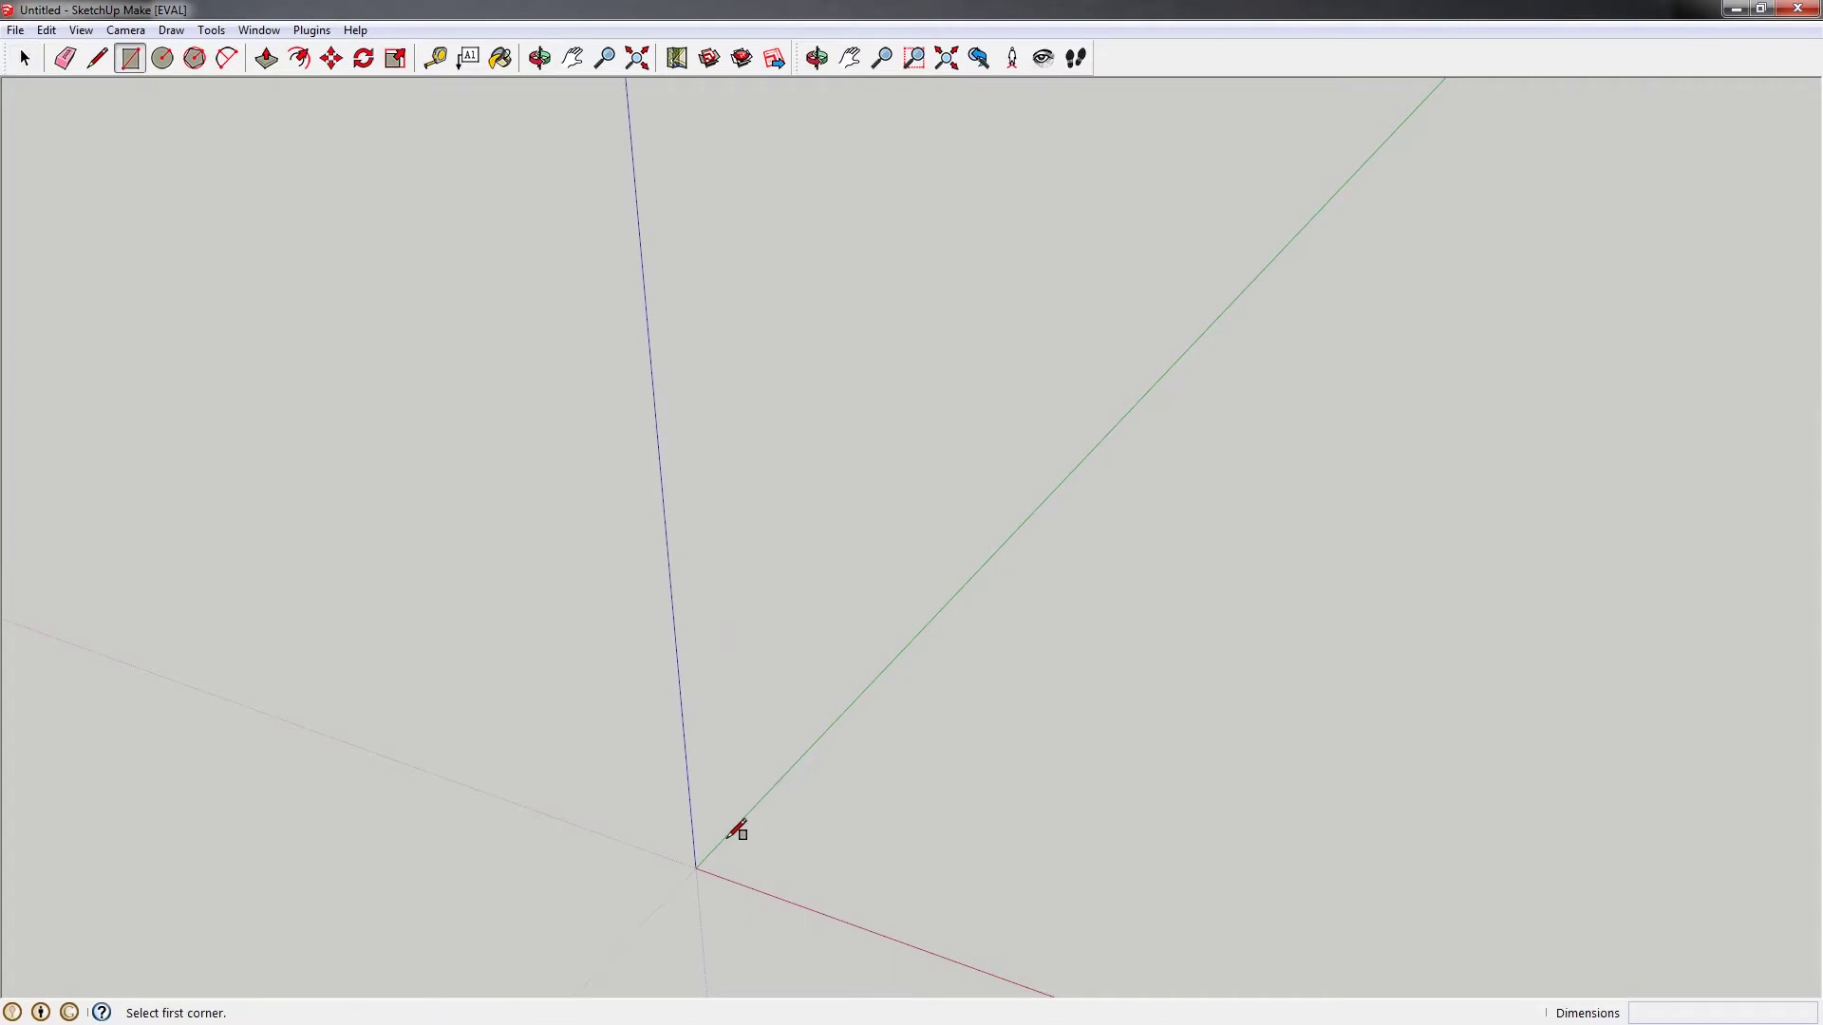
pyautogui.click(696, 869)
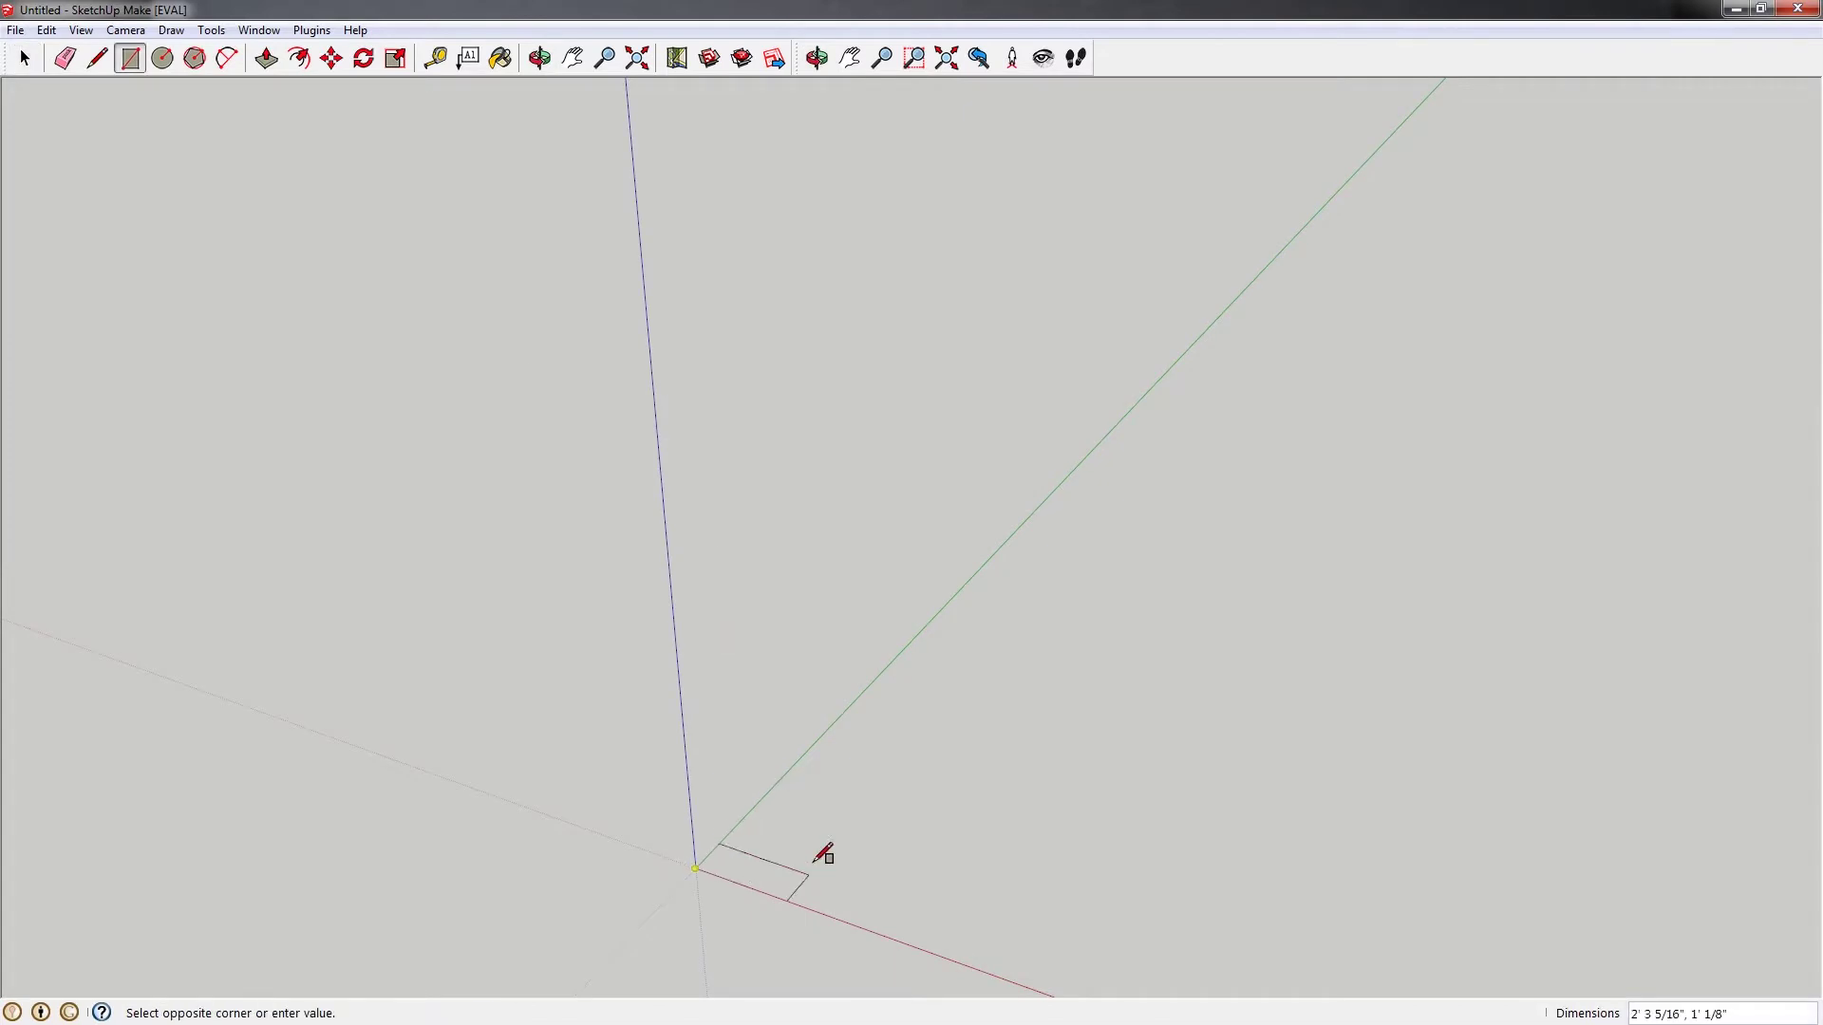
pyautogui.write('24,24')
pyautogui.press('Return')
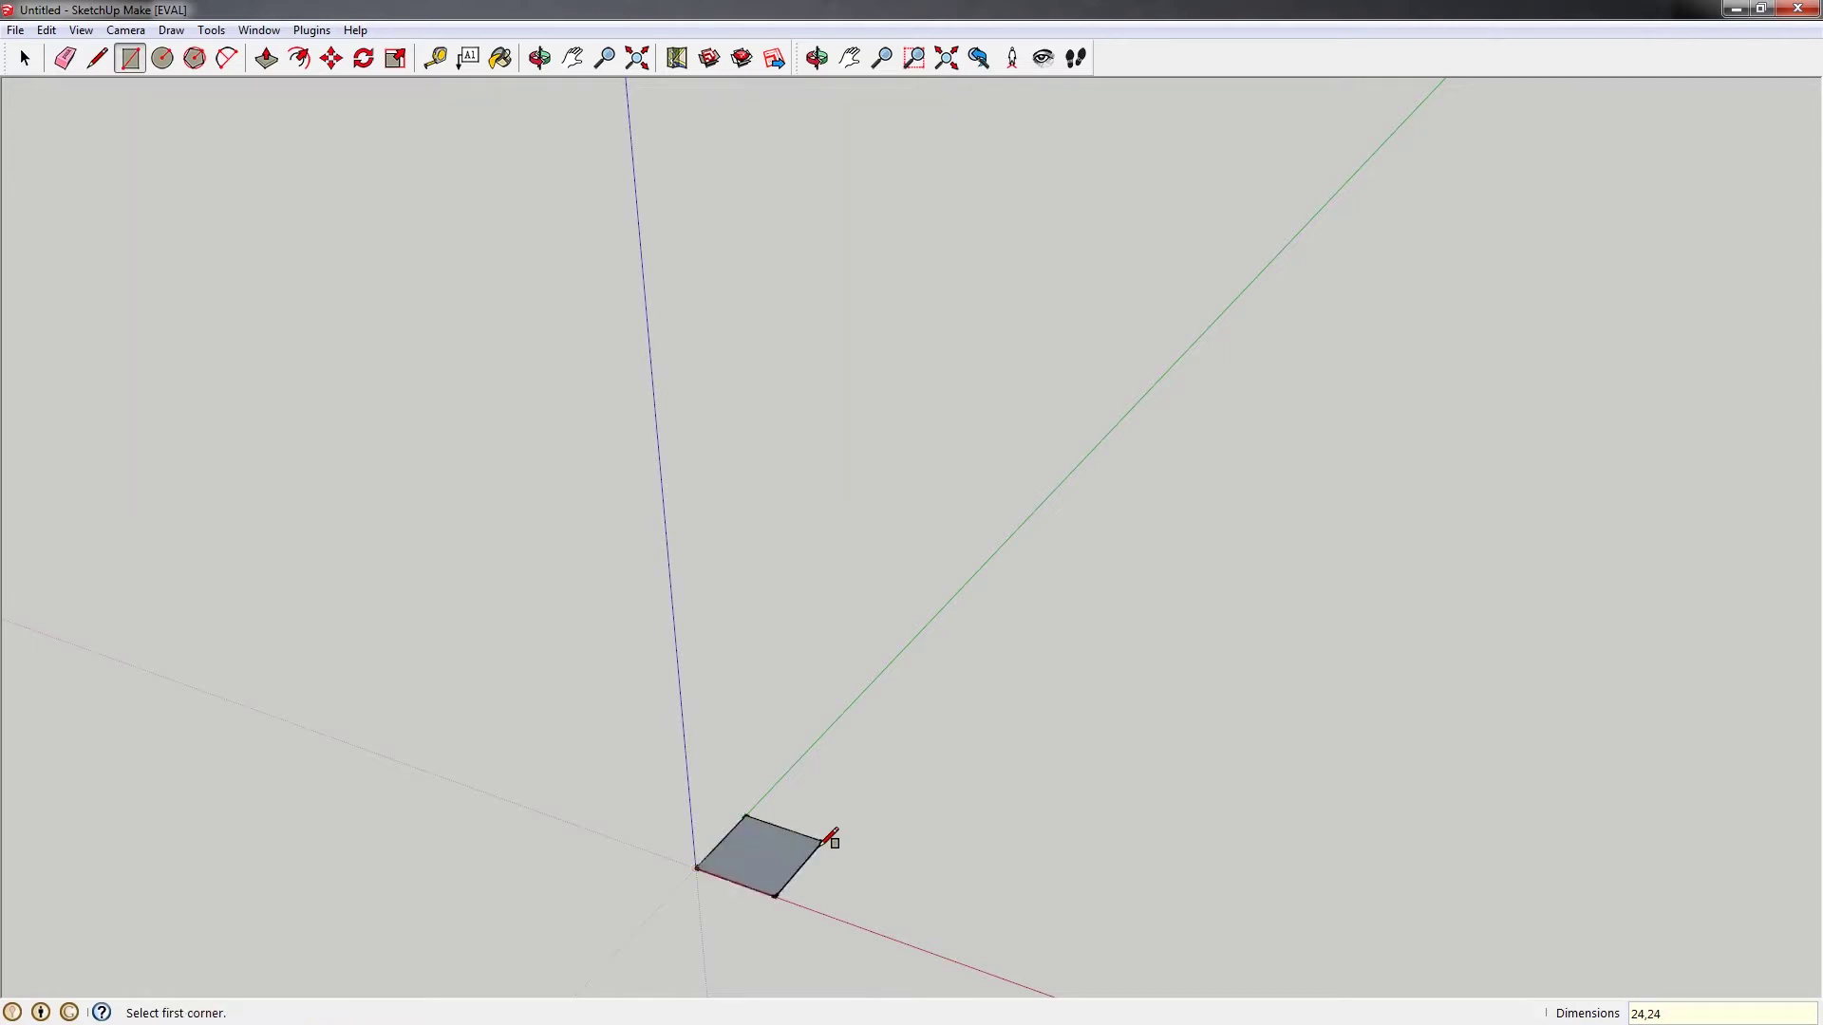
# Push/pull the square up 24 to form a 24 × 24 × 24 cube
pyautogui.press('p')
pyautogui.moveTo(783, 856); pyautogui.dragTo(773, 750)
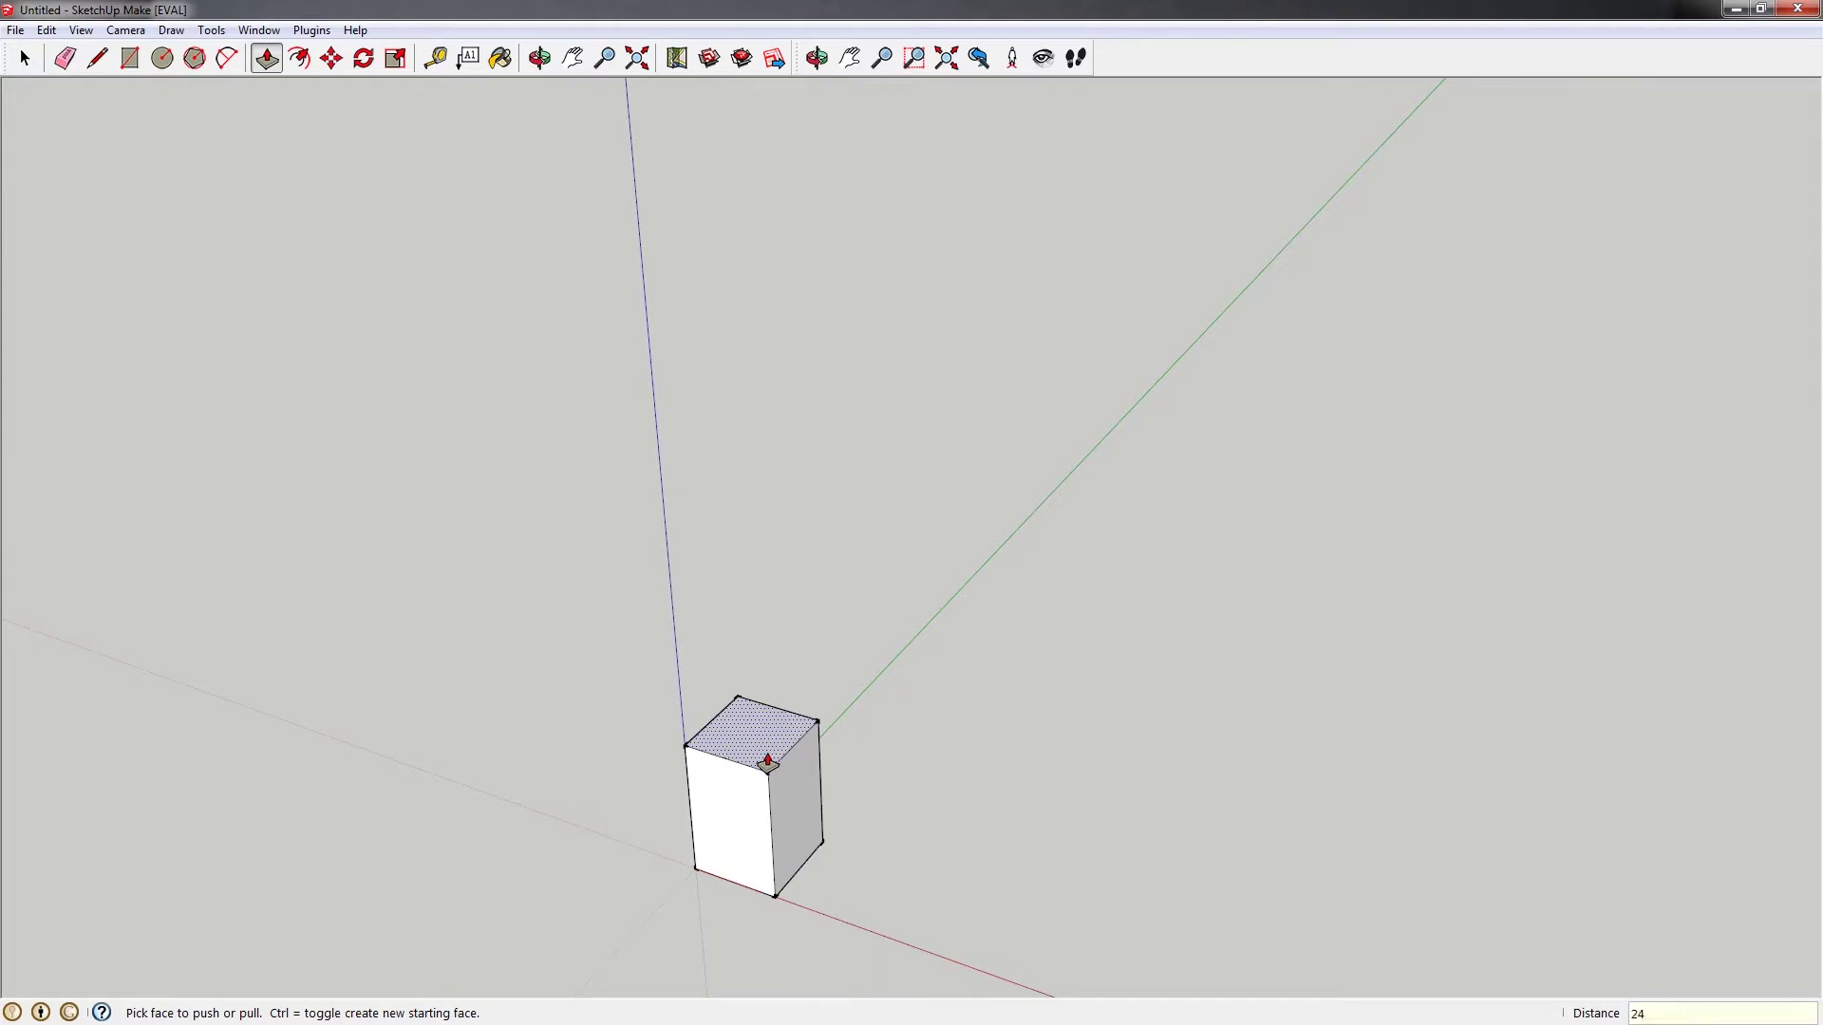
pyautogui.write('24')
pyautogui.press('Return')
pyautogui.press('space')
pyautogui.moveTo(769, 757); pyautogui.dragTo(757, 700, button='middle')
pyautogui.scroll(3, 743, 585)
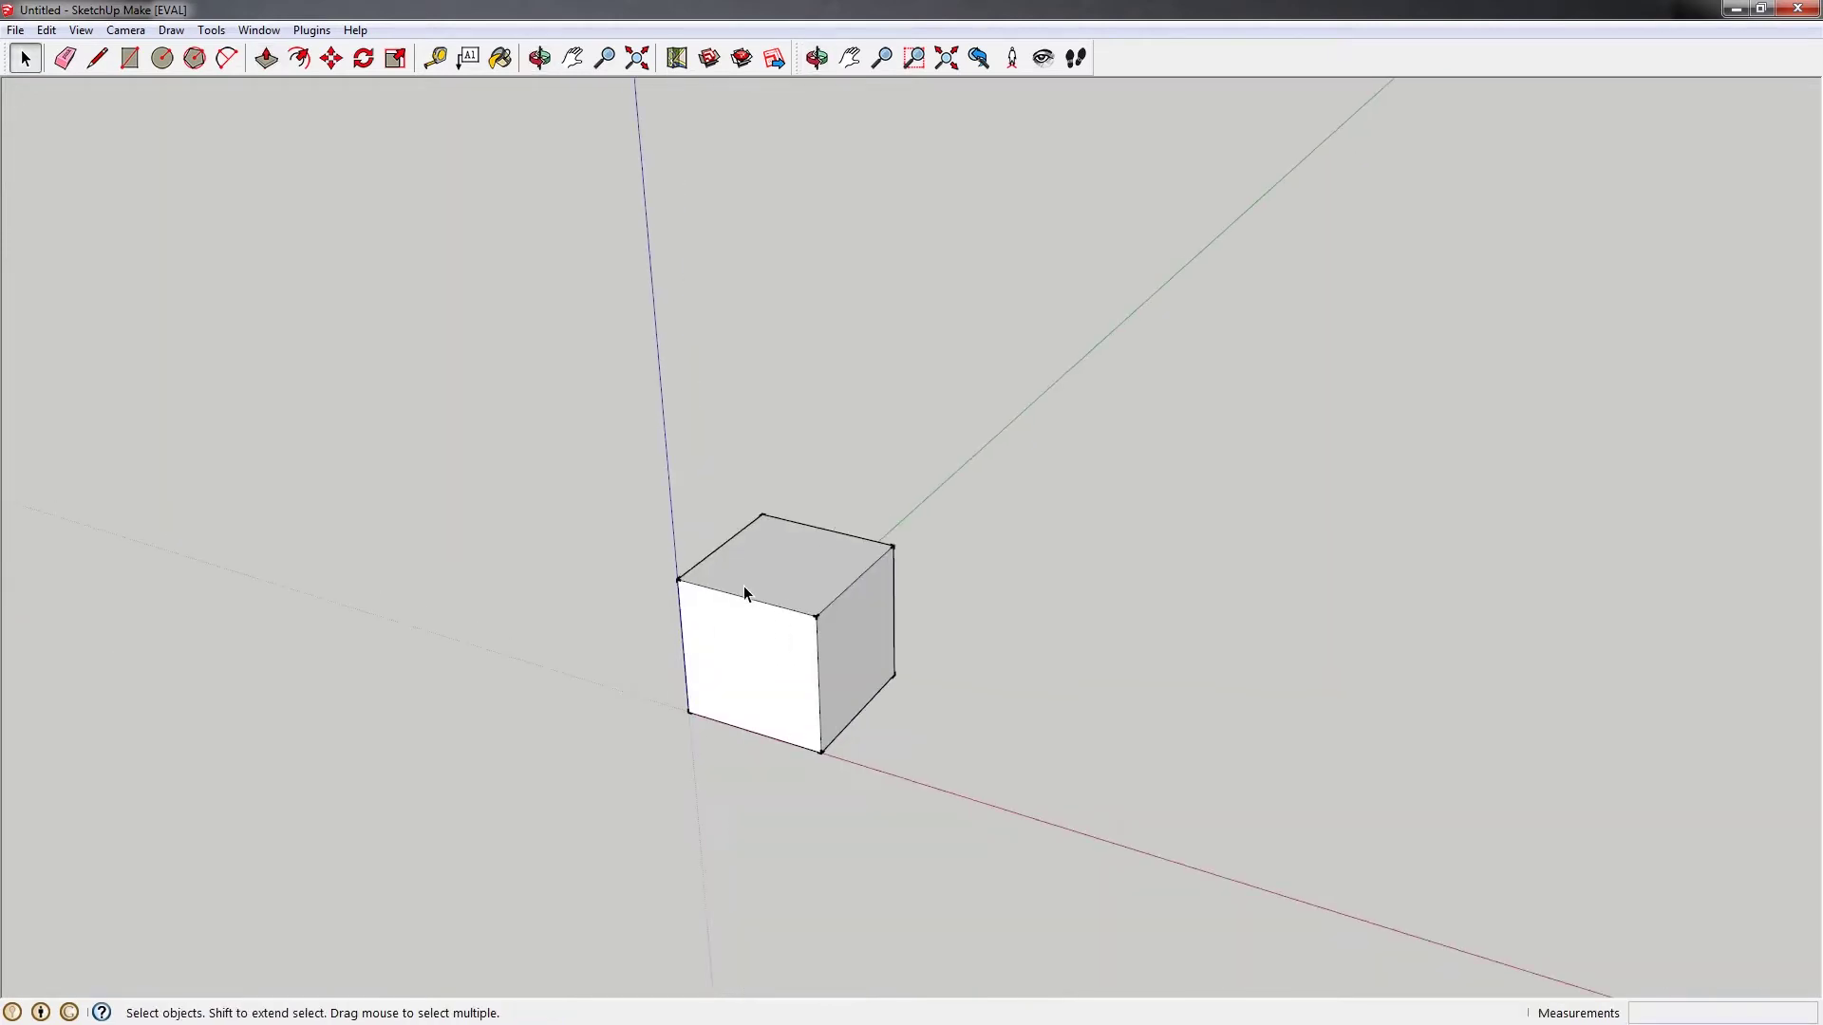
pyautogui.scroll(2, 743, 584)
pyautogui.moveTo(750, 585); pyautogui.dragTo(947, 572, button='middle')
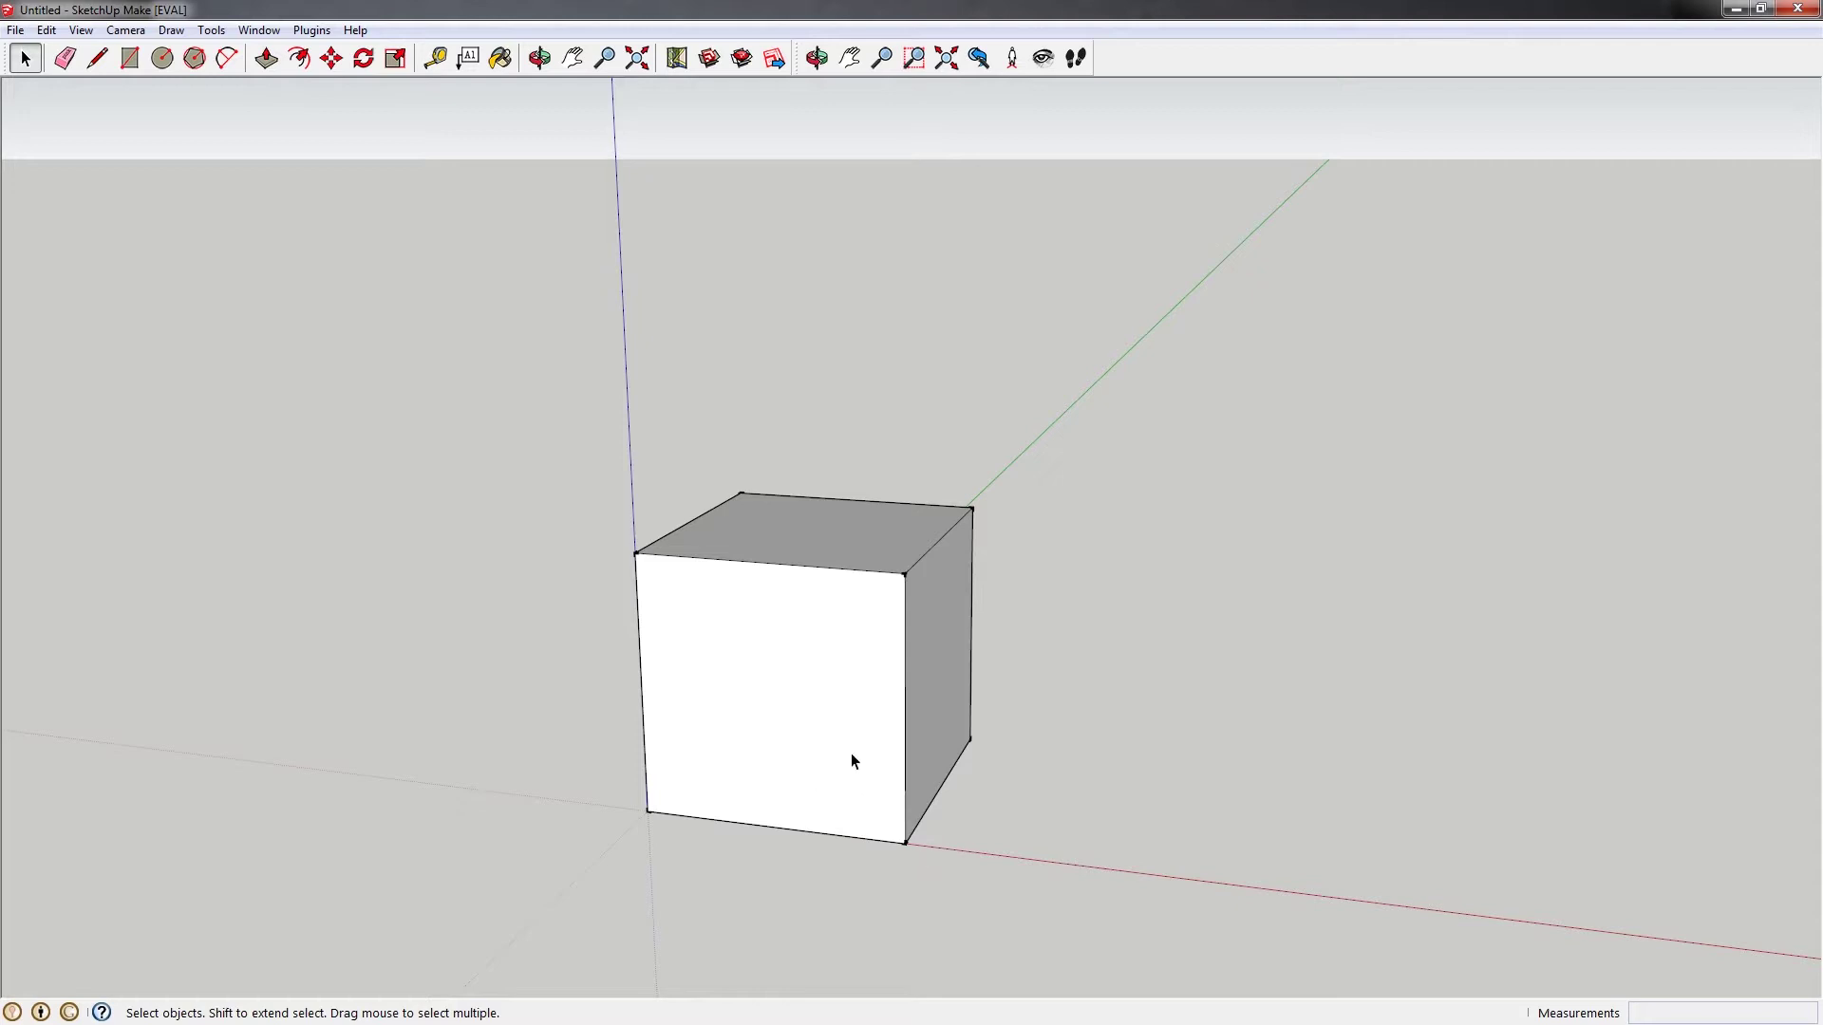
pyautogui.press('l')
# Draw crossing corner-to-corner diagonals on the cube's front and left faces
pyautogui.click(905, 842)
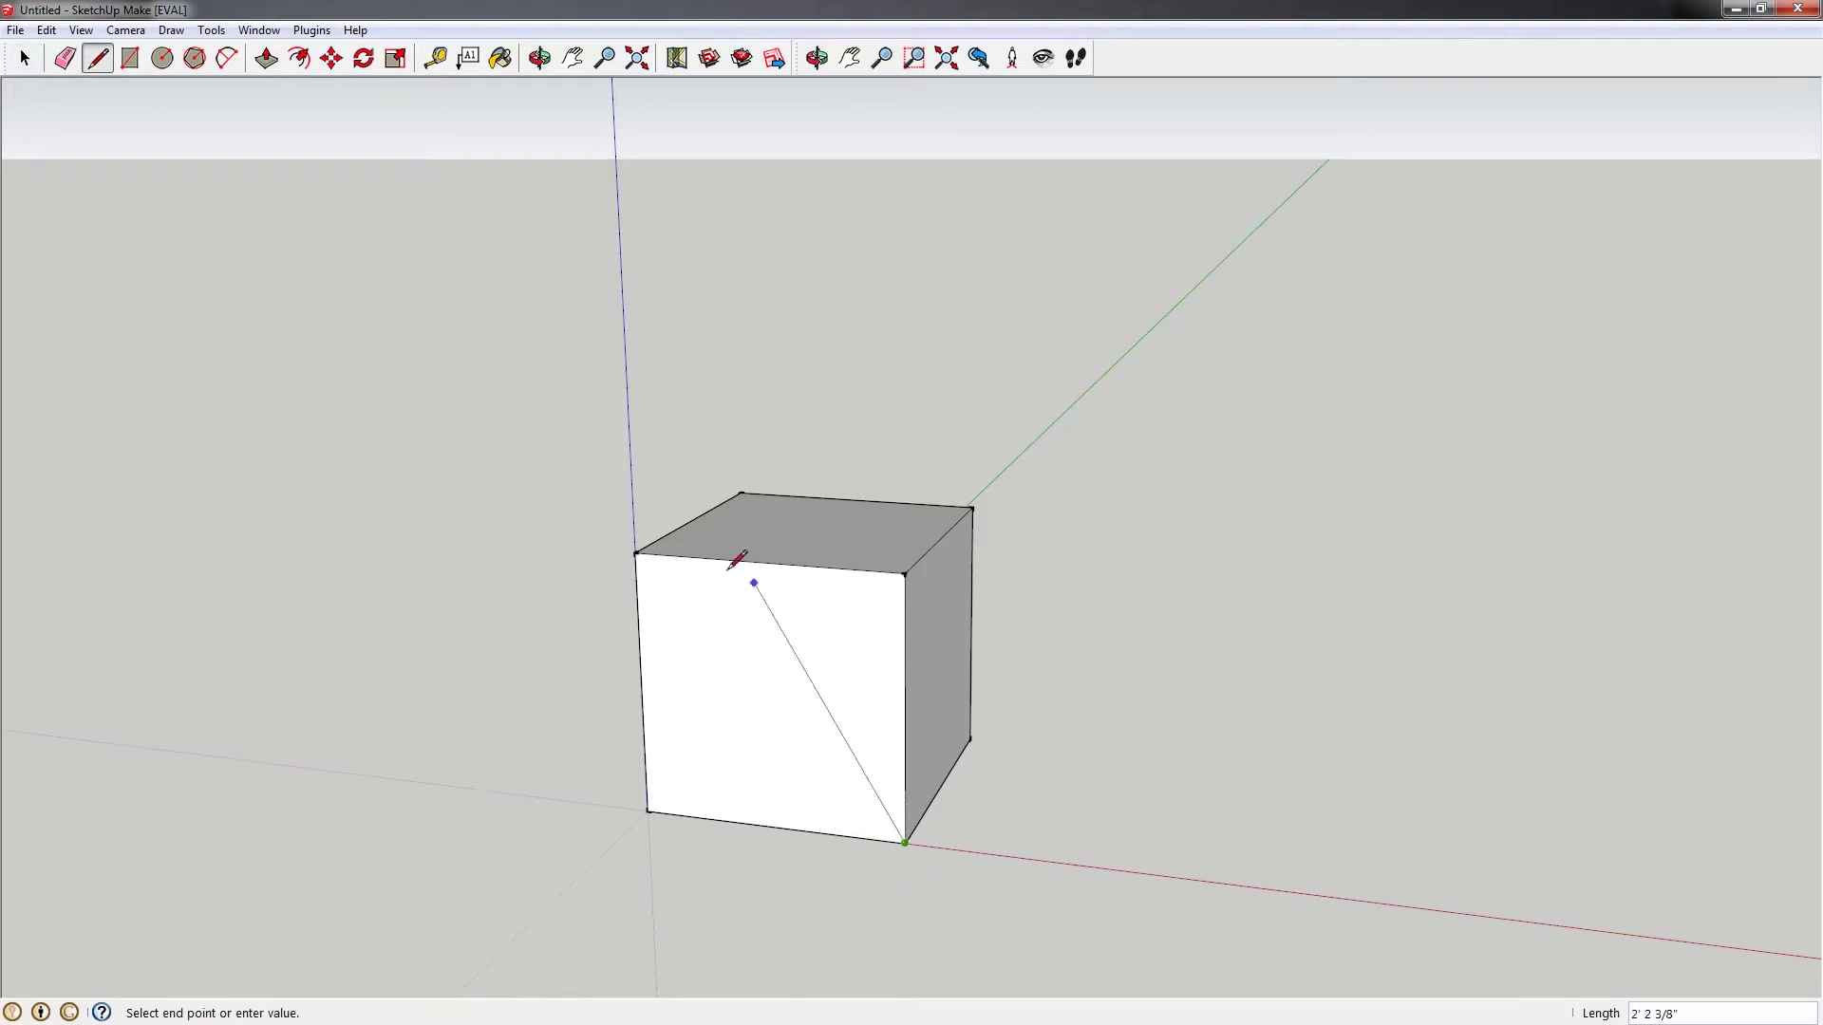
pyautogui.click(635, 553)
pyautogui.click(648, 810)
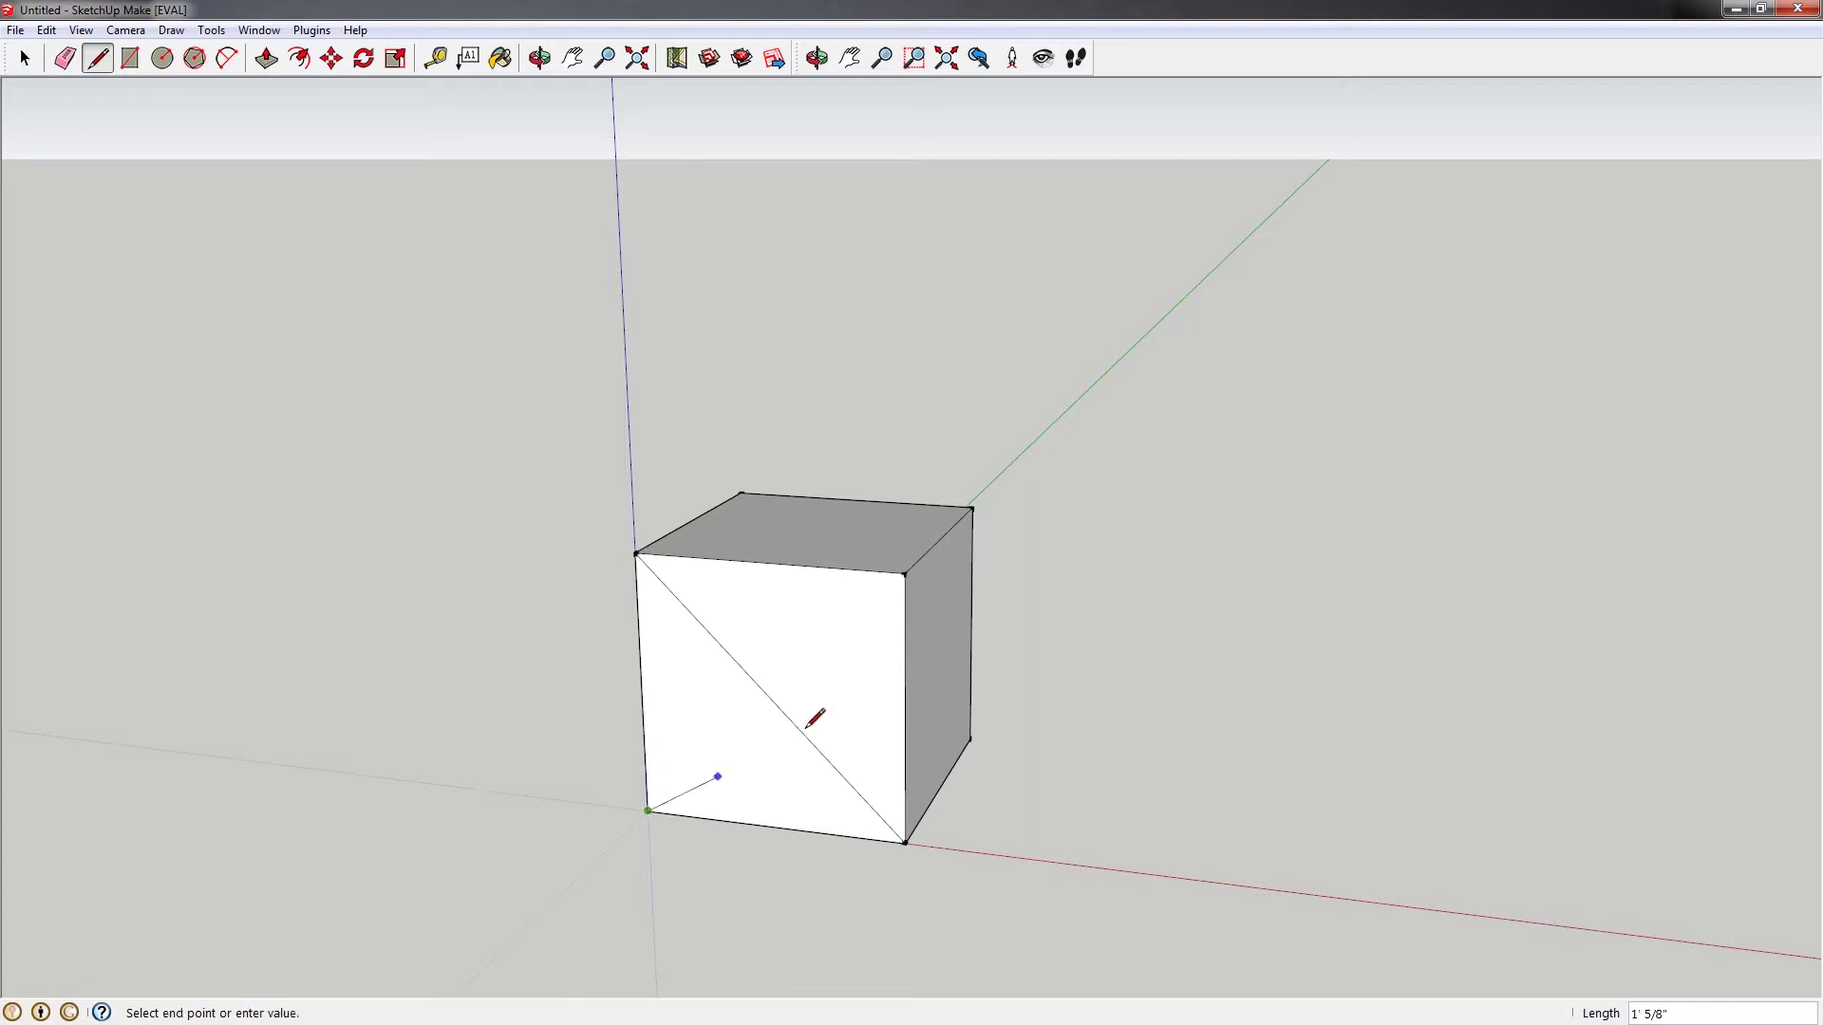
pyautogui.click(904, 574)
pyautogui.moveTo(854, 590)
pyautogui.mouseDown(button='middle')
pyautogui.moveTo(976, 695)
pyautogui.moveTo(985, 835)
pyautogui.mouseUp(button='middle')
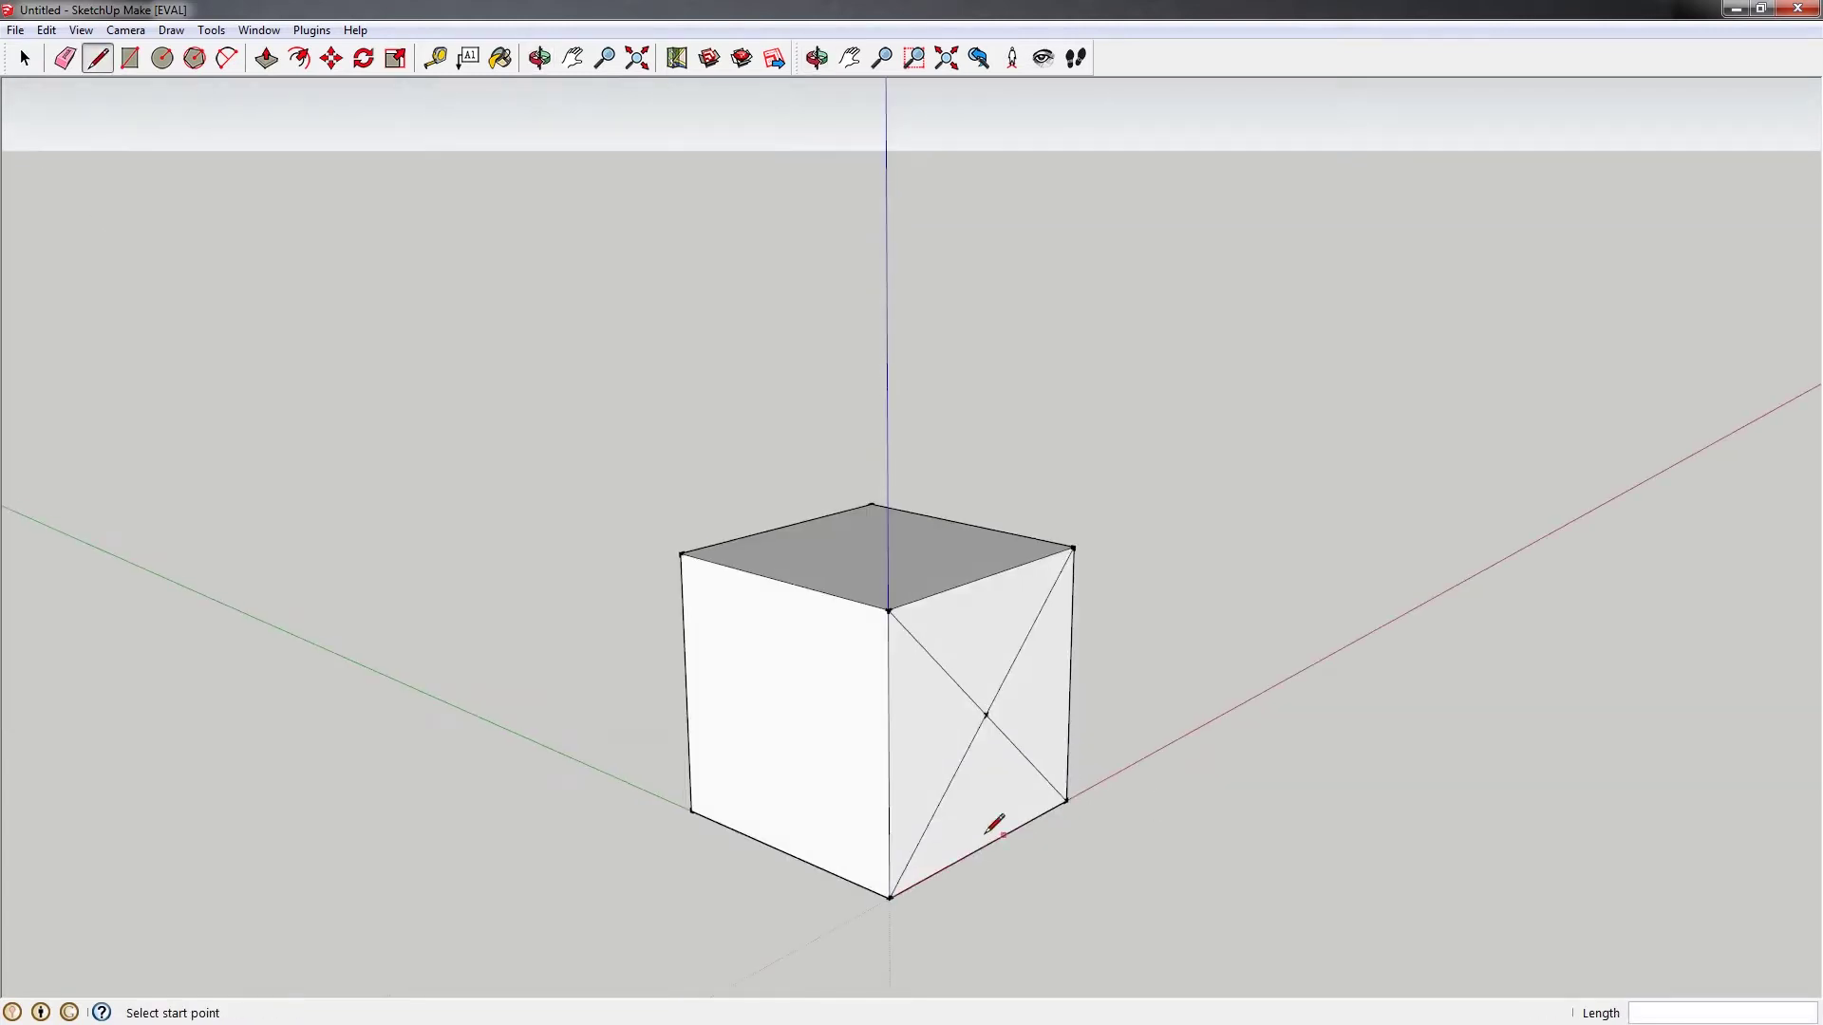
pyautogui.click(888, 897)
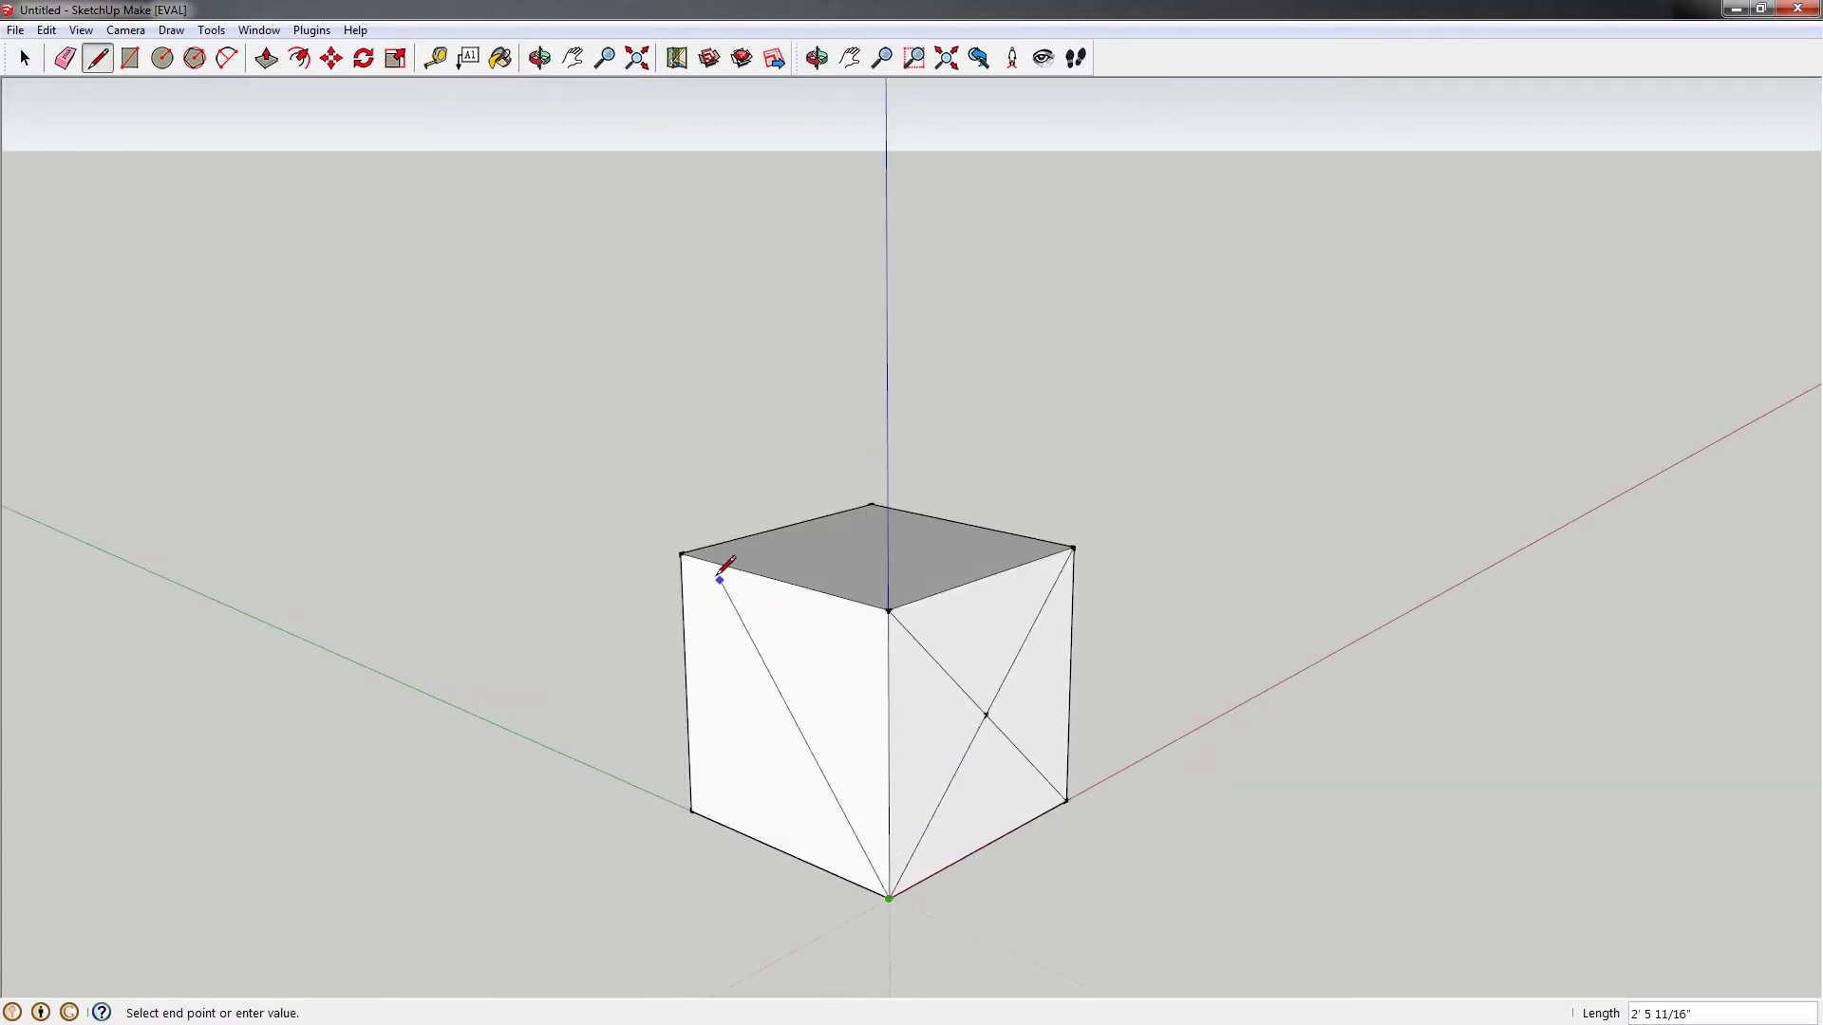
pyautogui.click(682, 554)
pyautogui.click(692, 811)
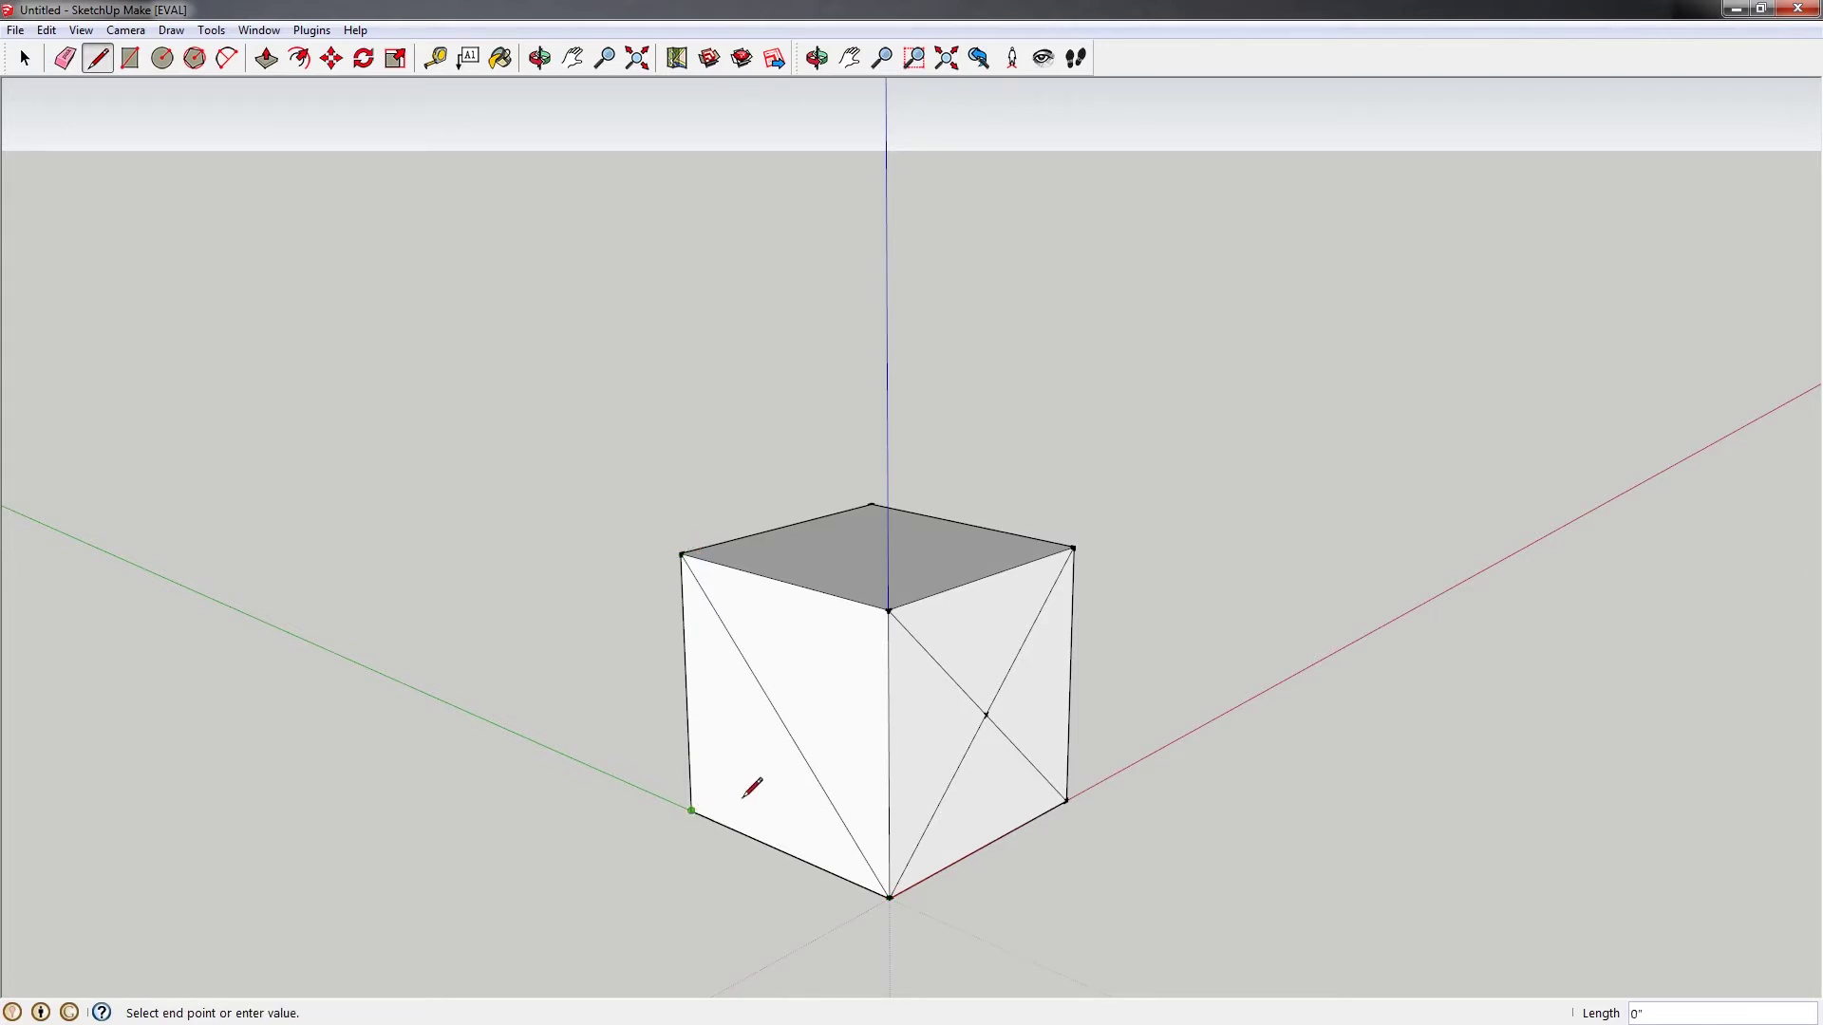
pyautogui.click(889, 610)
pyautogui.moveTo(876, 739)
pyautogui.keyDown('shift'); pyautogui.mouseDown(button='middle')
pyautogui.moveTo(767, 745)
pyautogui.moveTo(948, 732)
pyautogui.moveTo(1155, 826)
pyautogui.moveTo(1013, 681)
pyautogui.mouseUp(button='middle'); pyautogui.keyUp('shift')
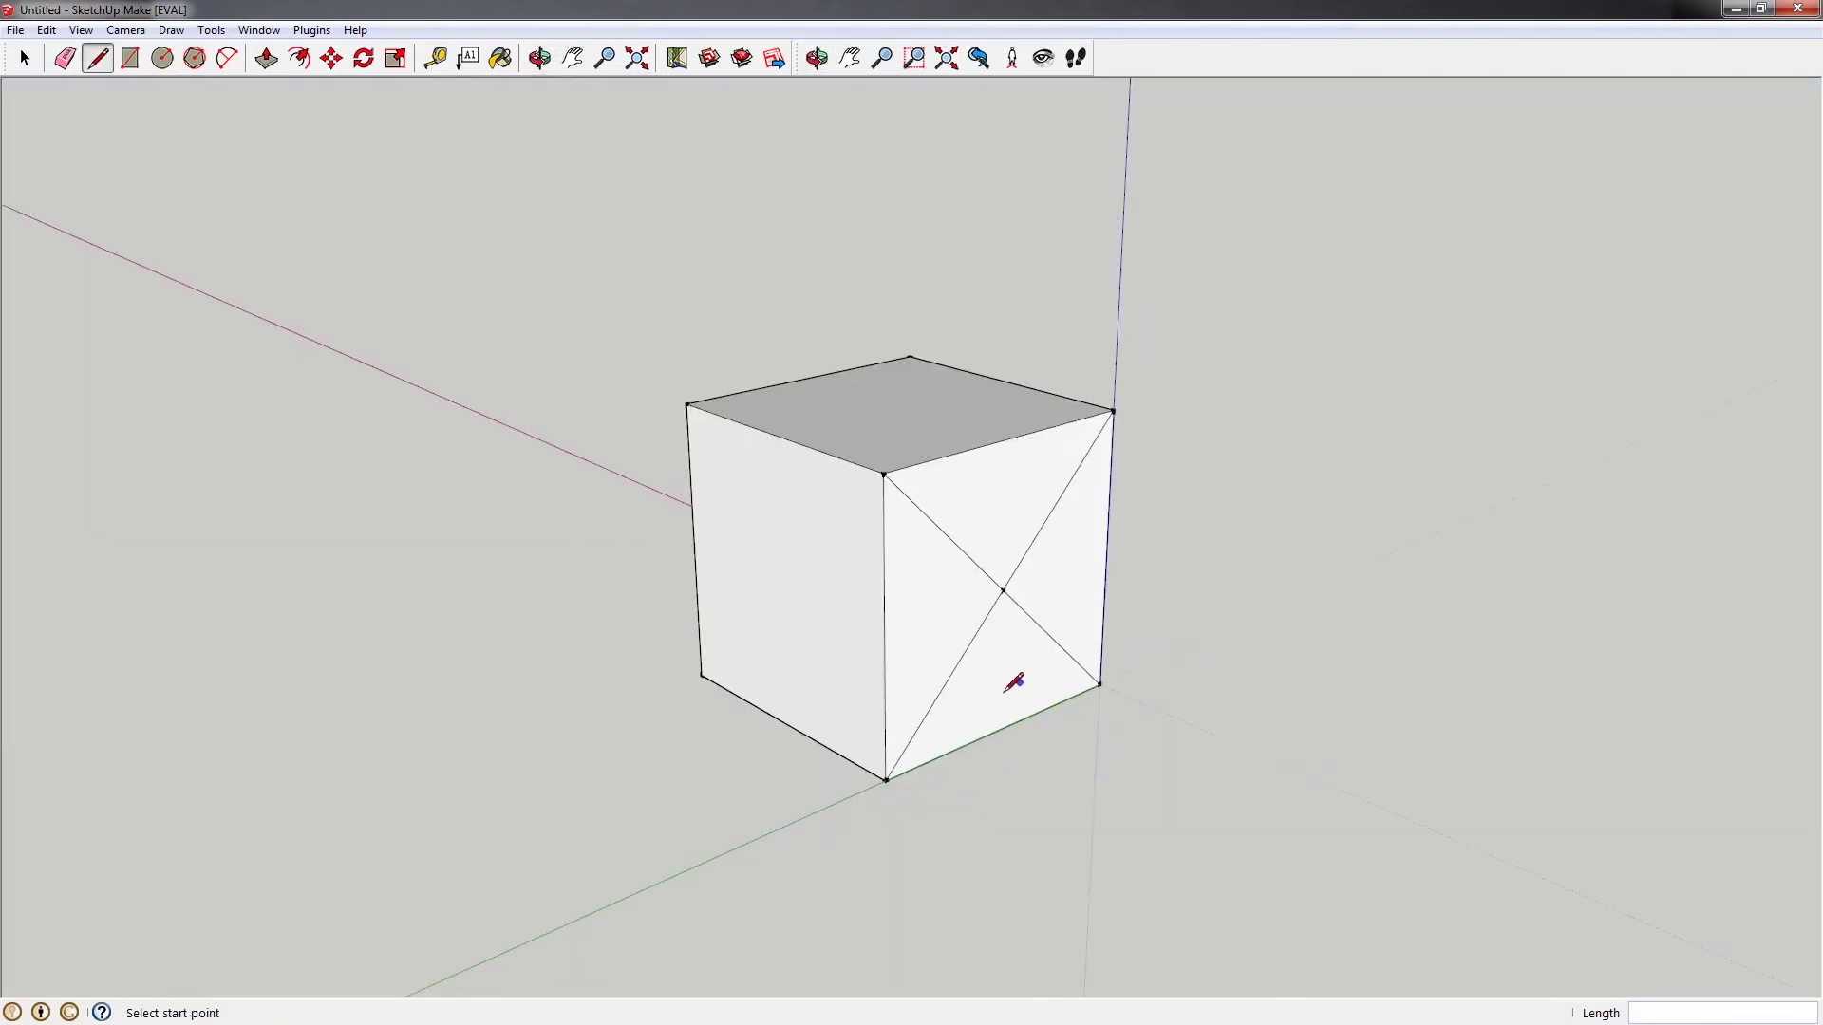
# Draw crossing diagonals on another side face and on the front face
pyautogui.click(886, 779)
pyautogui.click(688, 404)
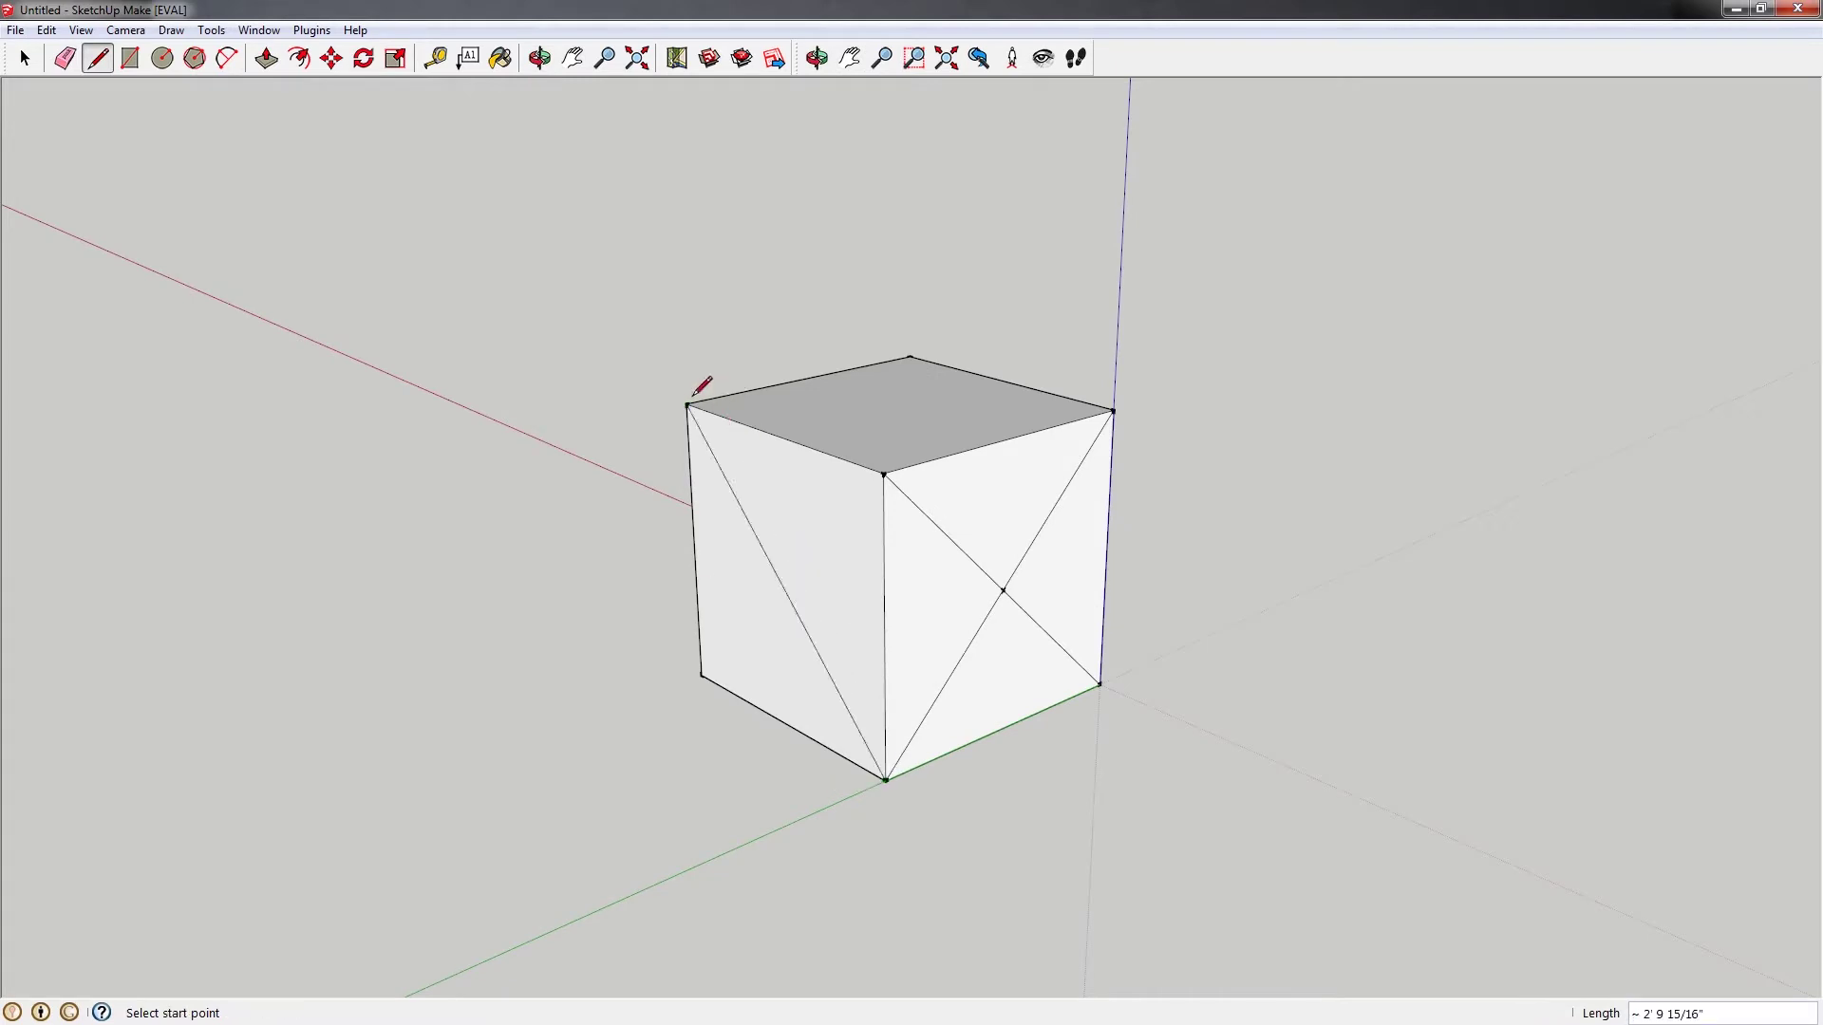
pyautogui.click(700, 674)
pyautogui.click(884, 473)
pyautogui.moveTo(969, 566)
pyautogui.keyDown('shift'); pyautogui.mouseDown(button='middle')
pyautogui.moveTo(694, 595)
pyautogui.moveTo(1466, 690)
pyautogui.mouseUp(button='middle'); pyautogui.keyUp('shift')
pyautogui.click(1090, 882)
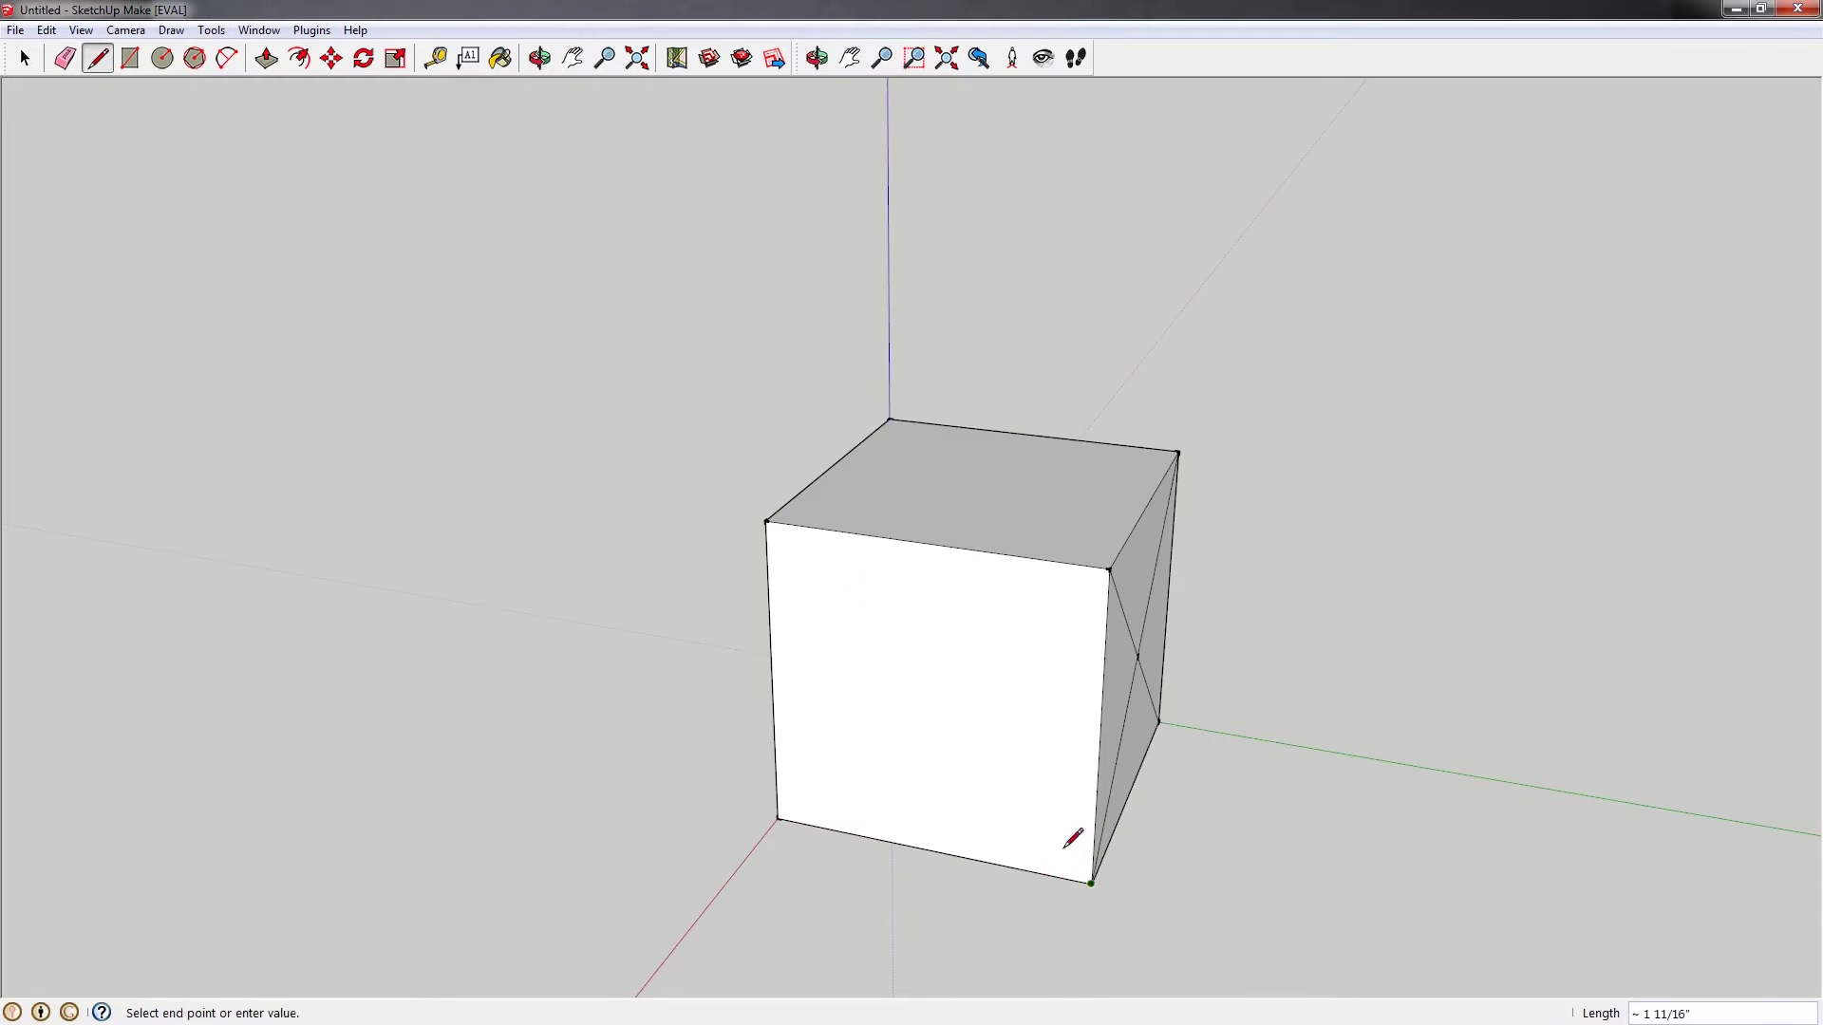
pyautogui.click(766, 521)
pyautogui.click(778, 817)
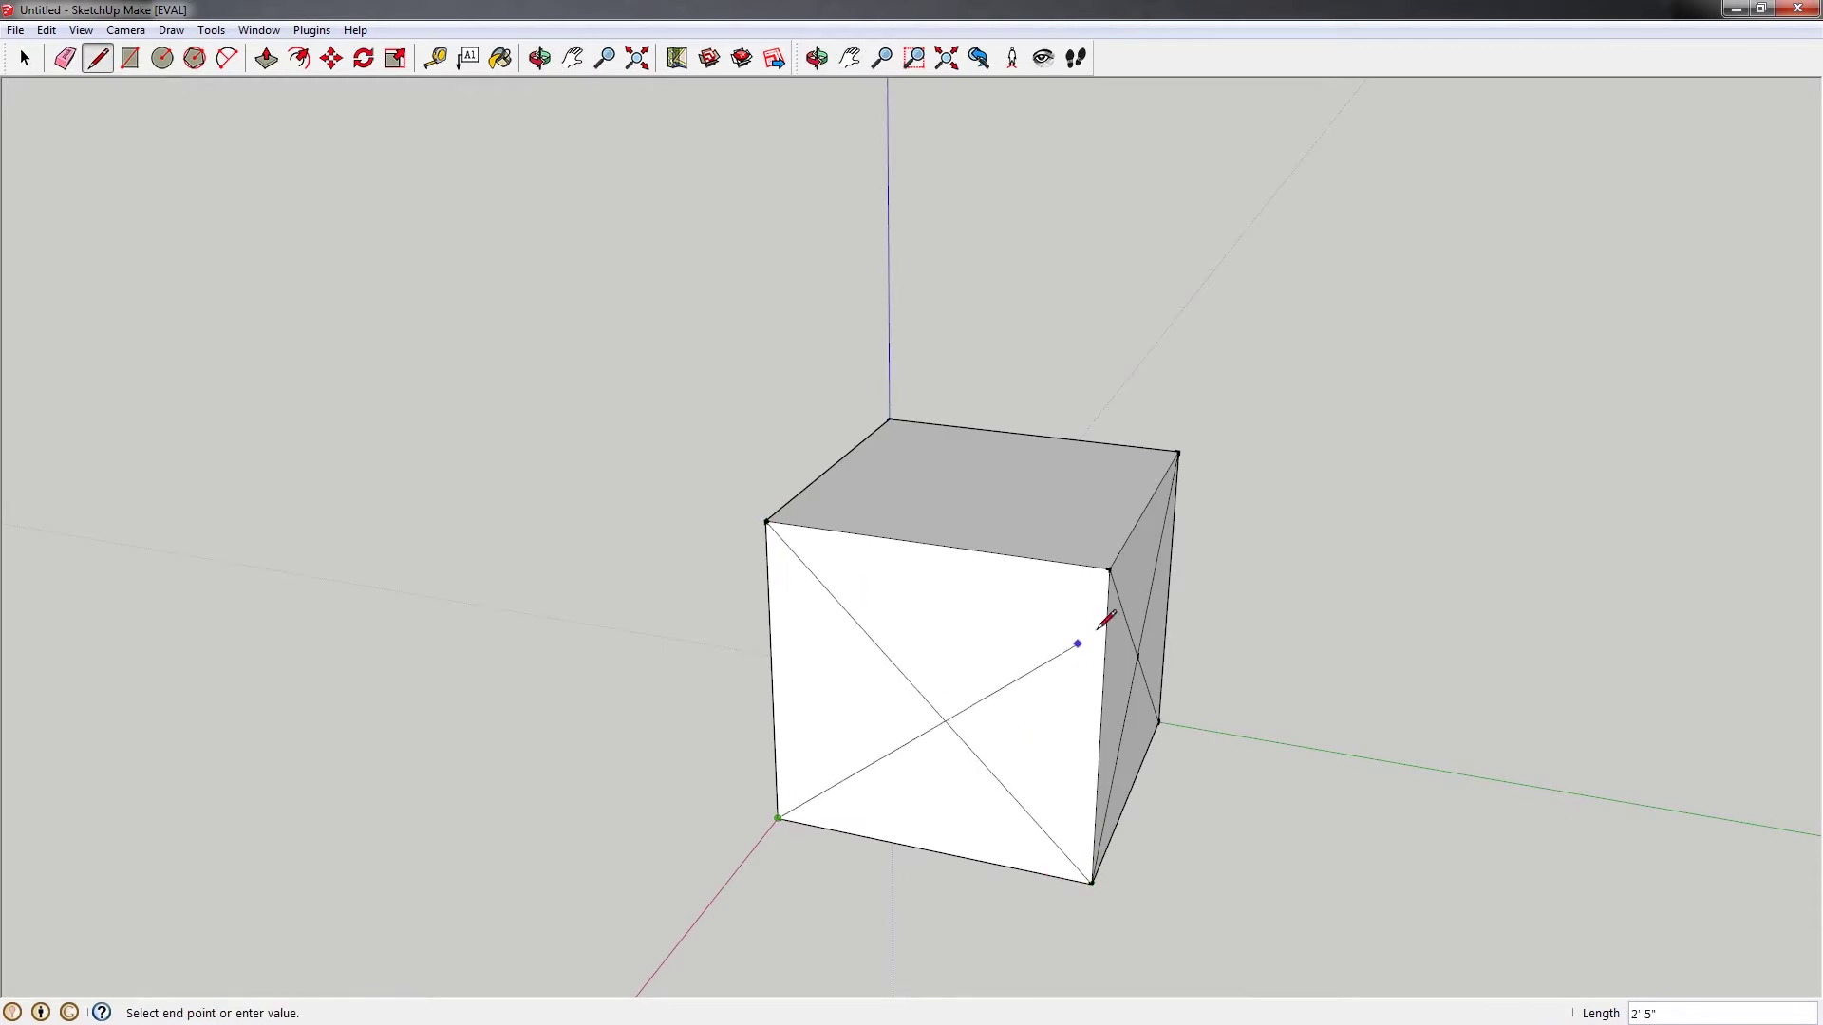
pyautogui.click(1109, 569)
pyautogui.click(1109, 568)
# Split the top face and the white side face with crossing diagonals
pyautogui.click(889, 419)
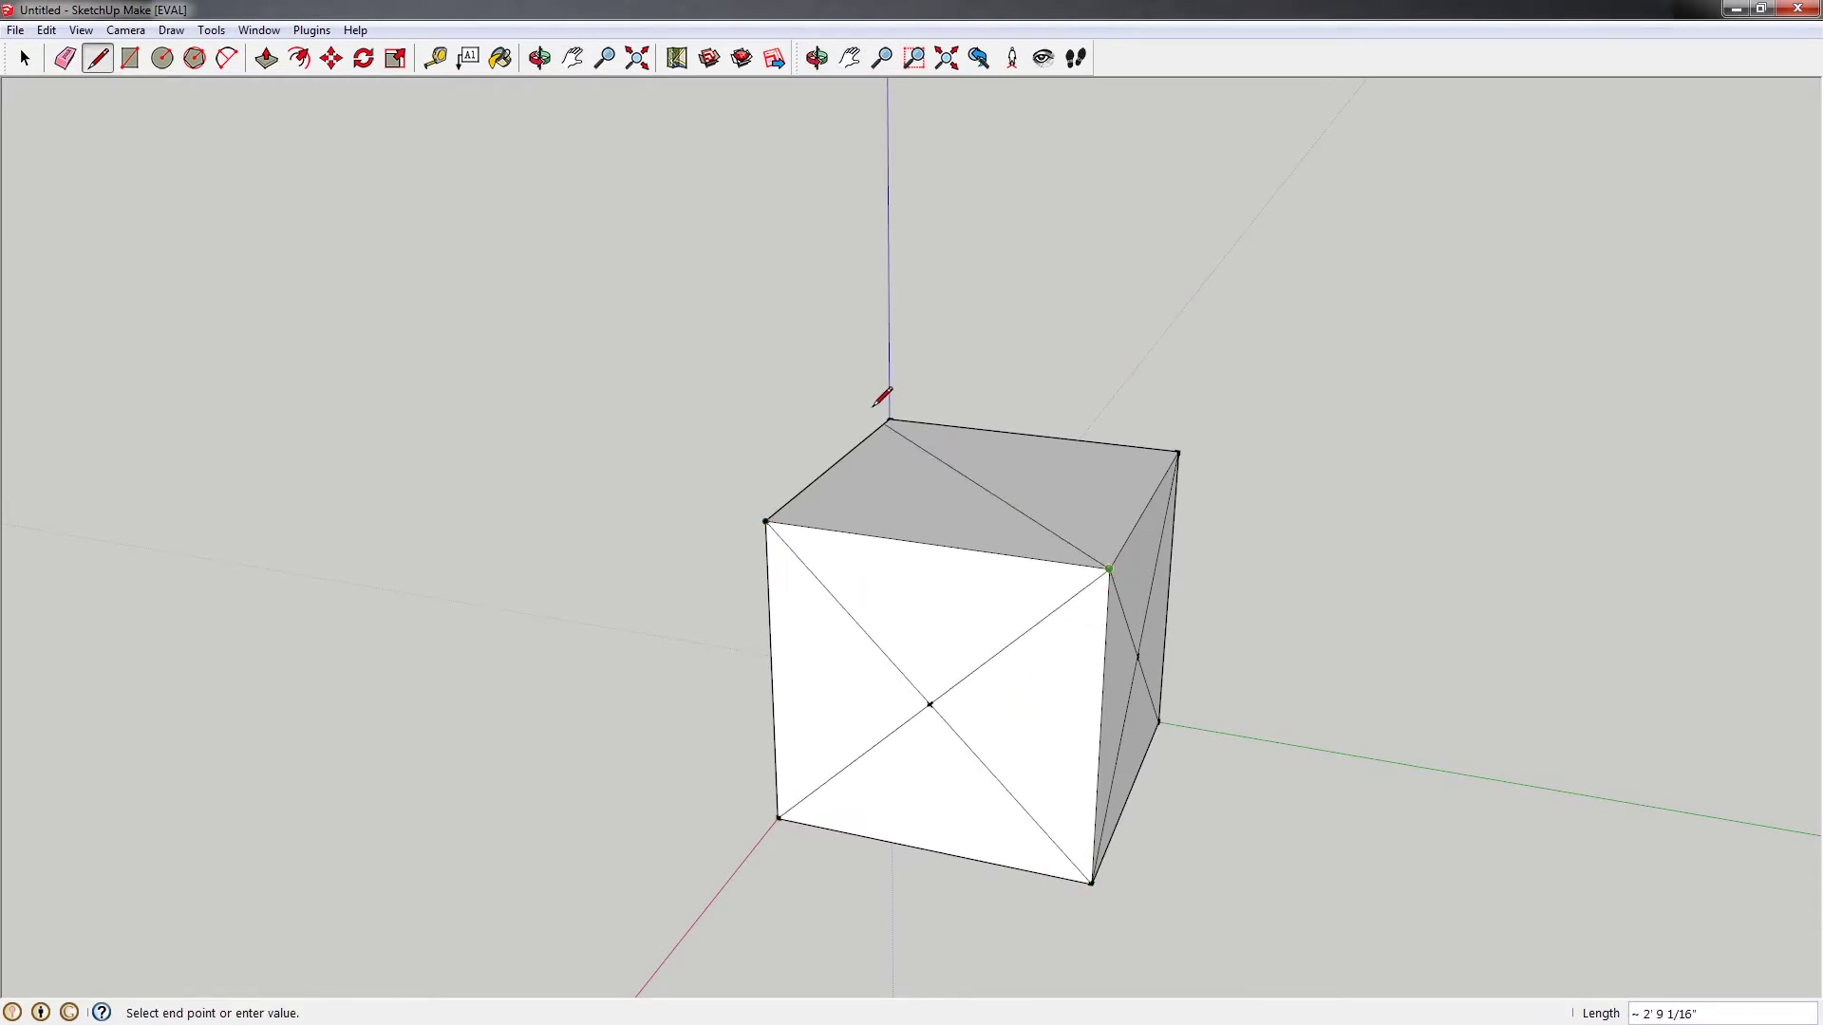
pyautogui.click(766, 521)
pyautogui.click(1178, 452)
pyautogui.keyDown('shift'); pyautogui.moveTo(1047, 666); pyautogui.dragTo(968, 668, button='middle'); pyautogui.keyUp('shift')
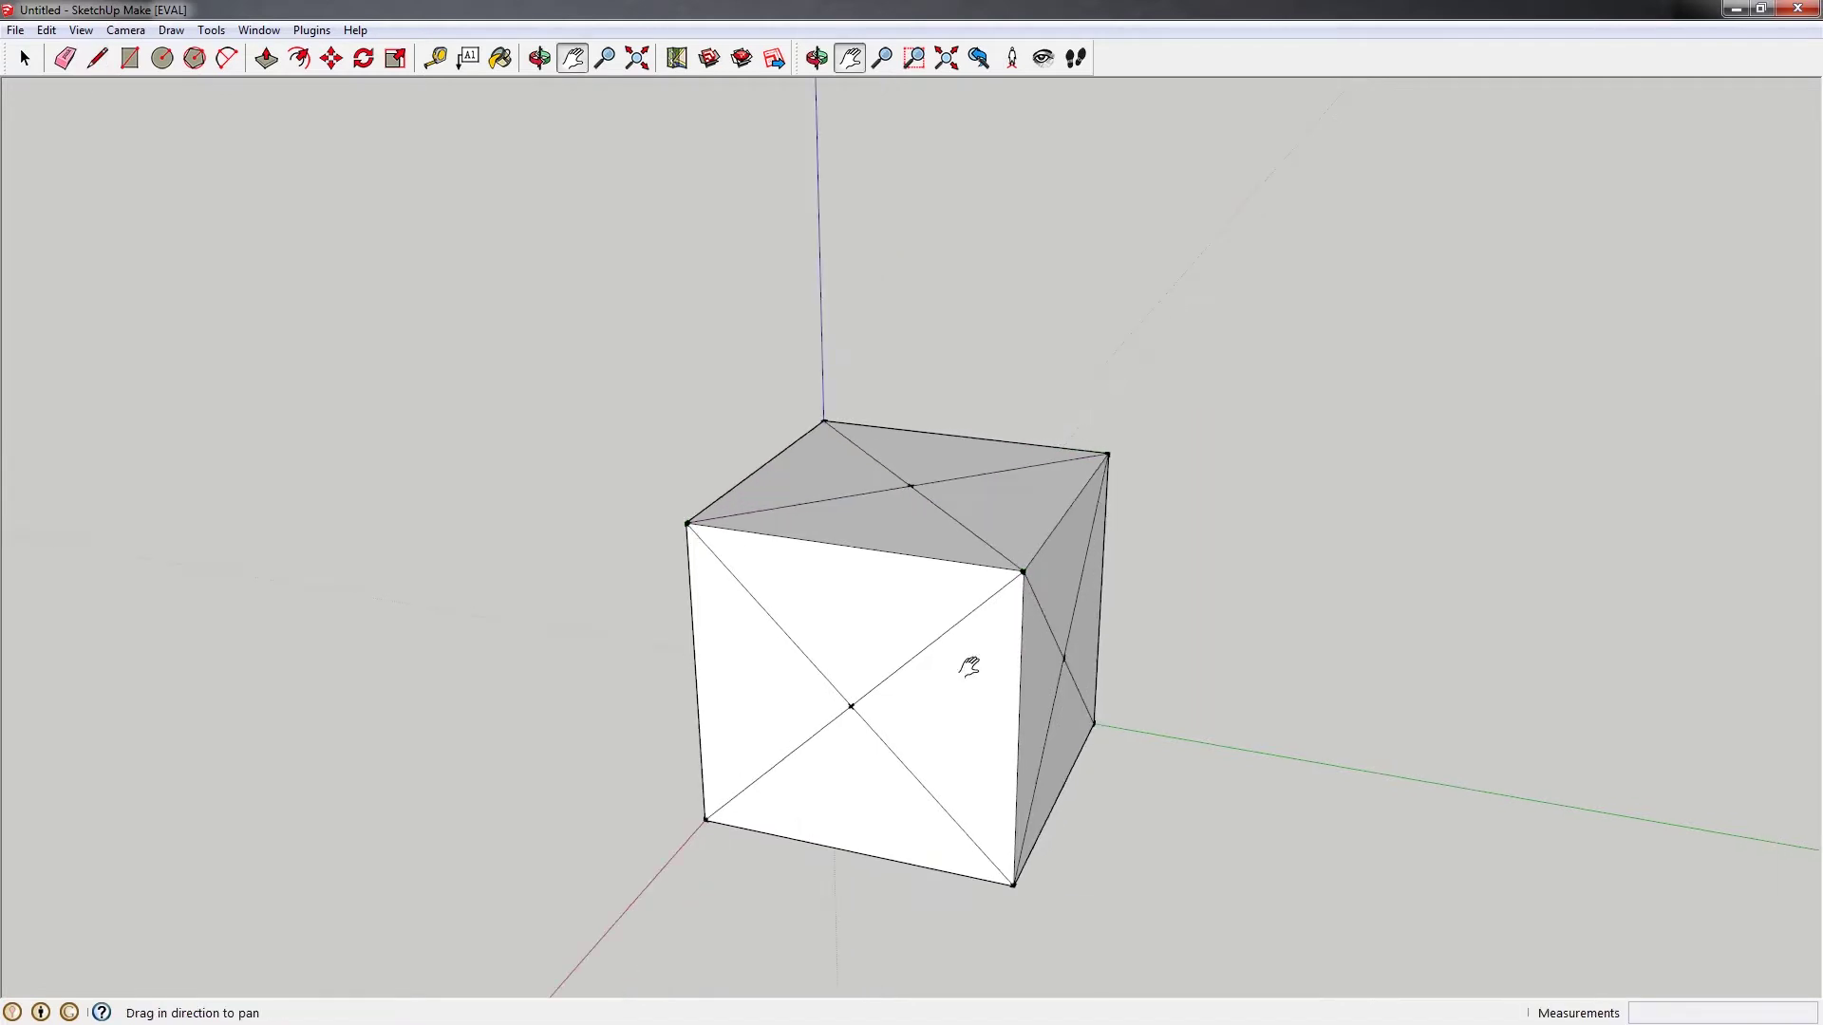
pyautogui.moveTo(757, 757); pyautogui.dragTo(1151, 628, button='middle')
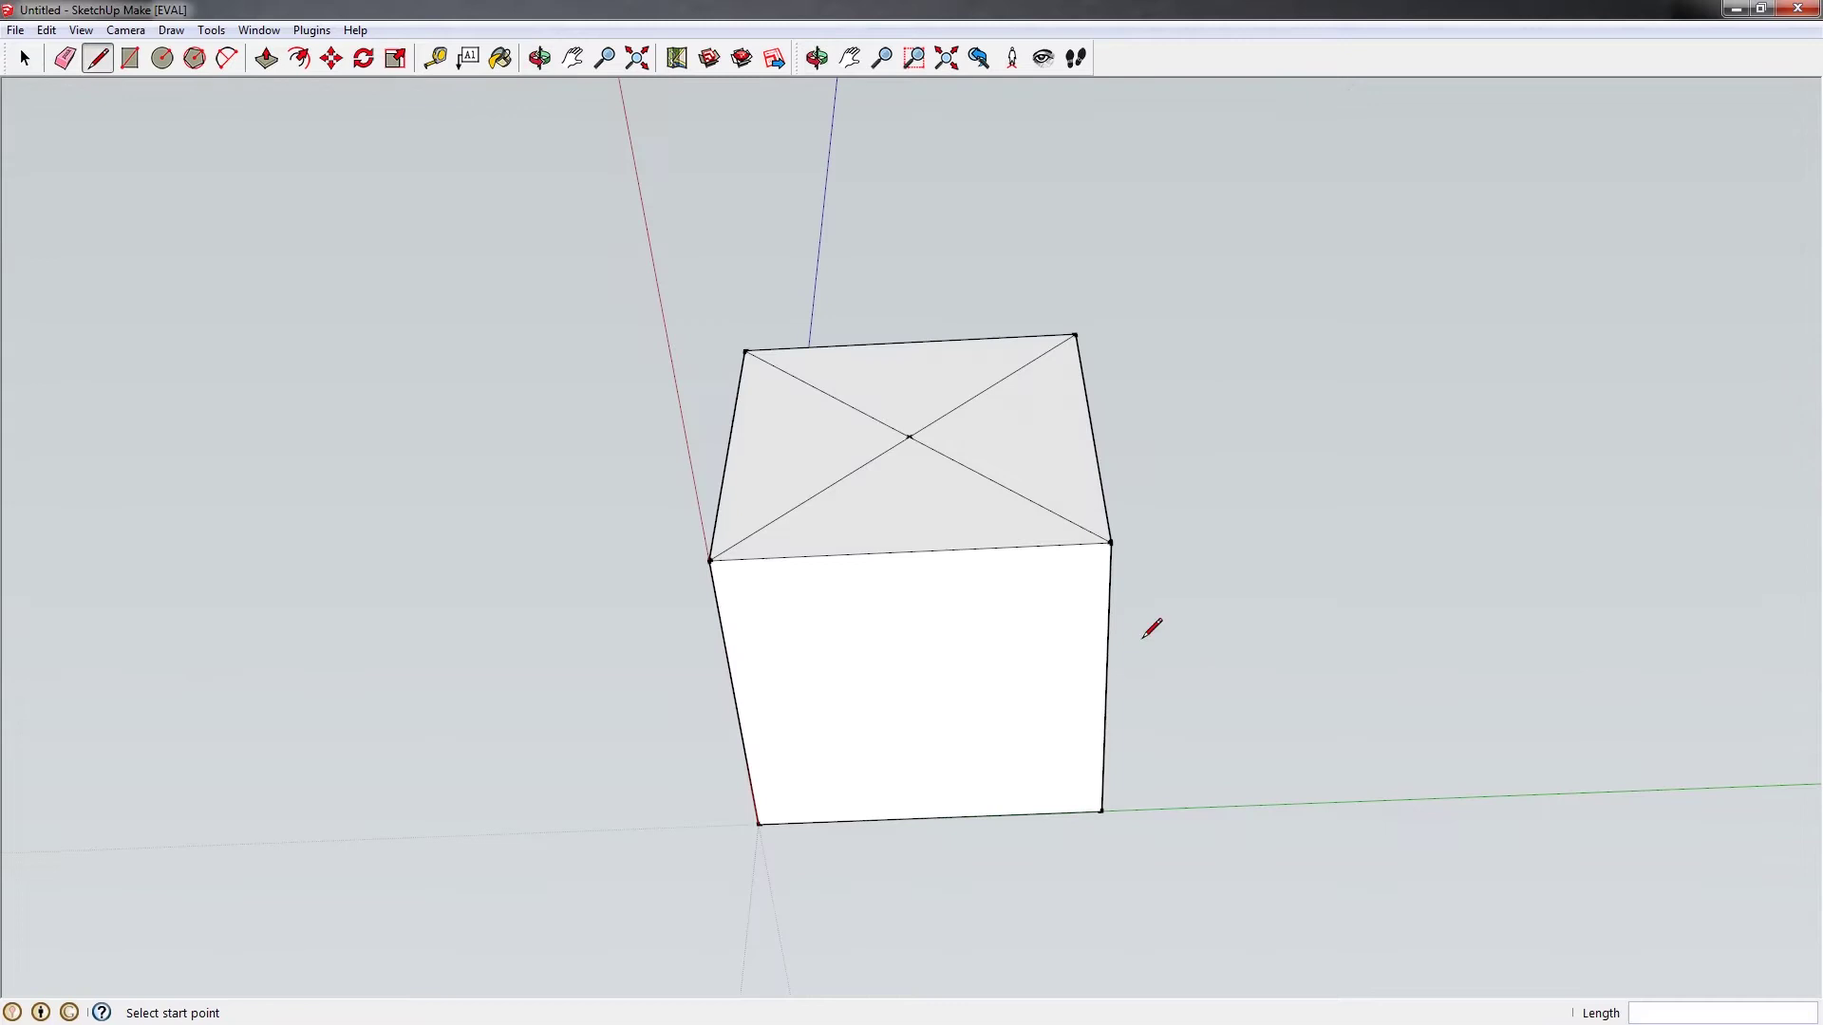
pyautogui.click(1111, 542)
pyautogui.click(759, 823)
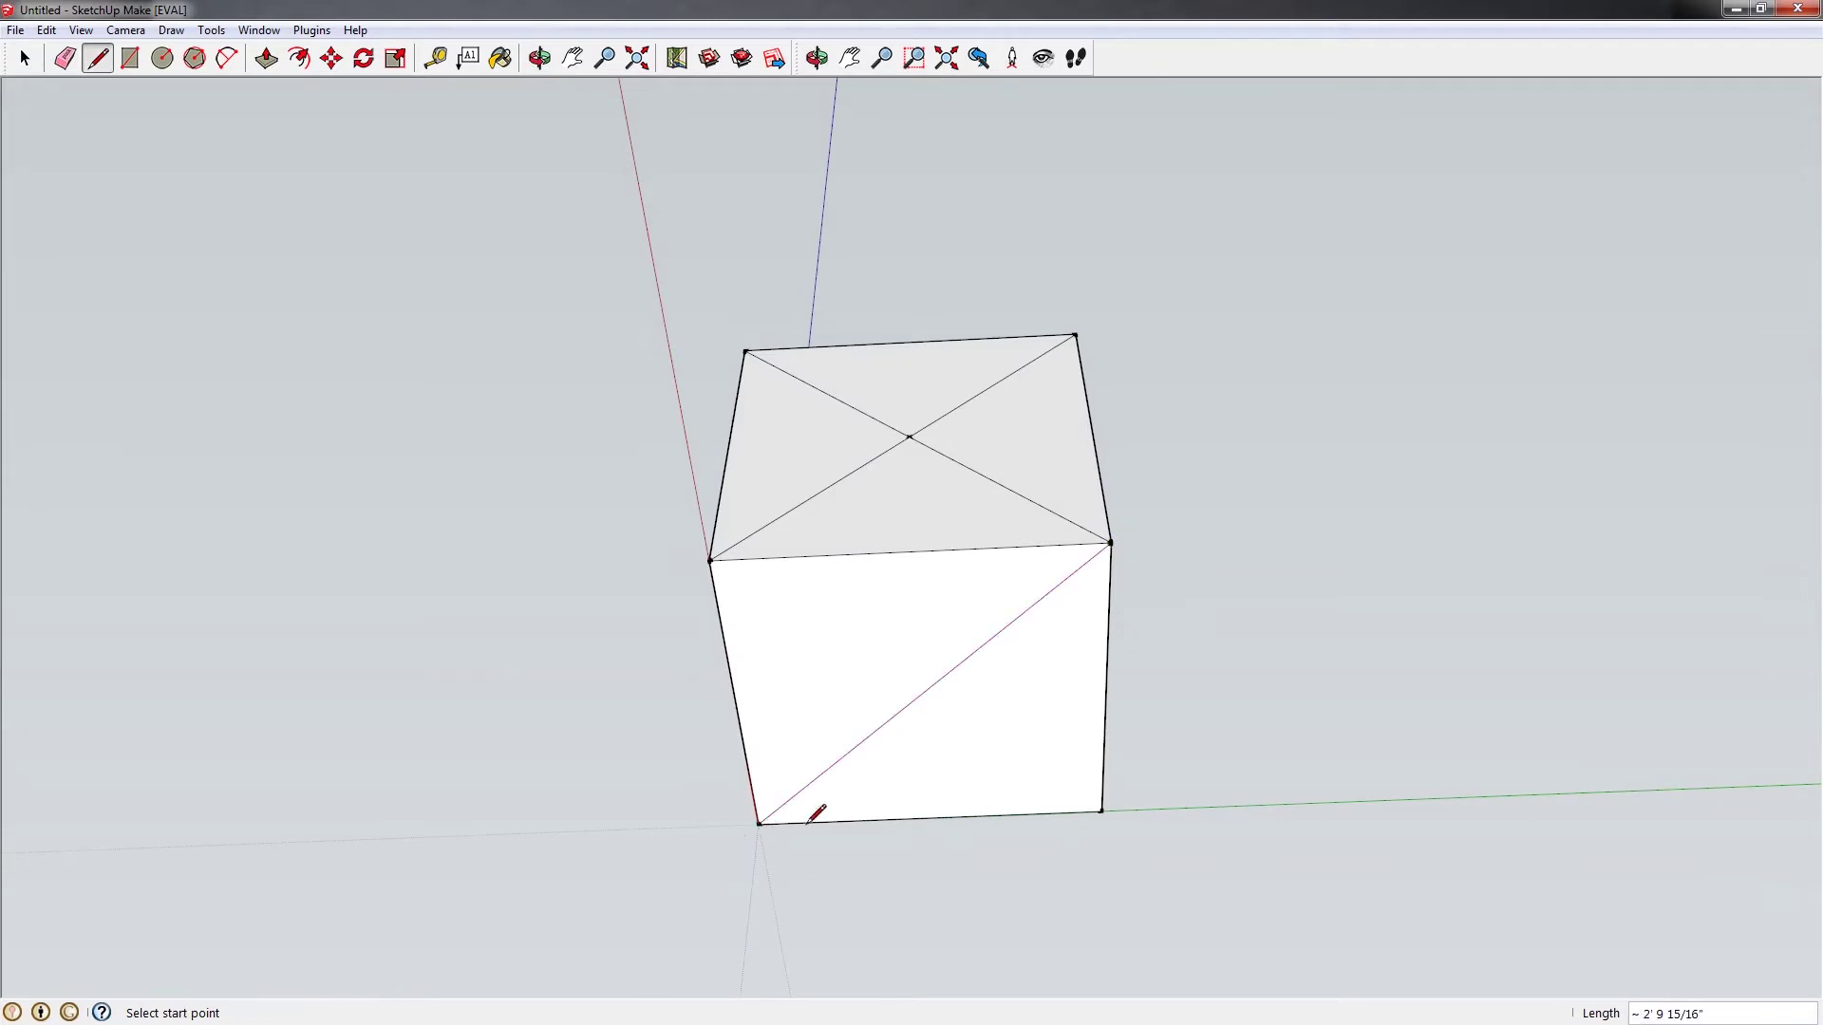
pyautogui.click(1101, 812)
pyautogui.click(711, 560)
pyautogui.moveTo(712, 557)
pyautogui.mouseDown(button='middle')
pyautogui.moveTo(1361, 510)
pyautogui.moveTo(1050, 553)
pyautogui.moveTo(924, 476)
pyautogui.moveTo(835, 623)
pyautogui.moveTo(896, 527)
pyautogui.moveTo(931, 610)
pyautogui.moveTo(903, 611)
pyautogui.moveTo(957, 633)
pyautogui.moveTo(712, 610)
pyautogui.moveTo(1322, 652)
pyautogui.moveTo(1044, 636)
pyautogui.mouseUp(button='middle')
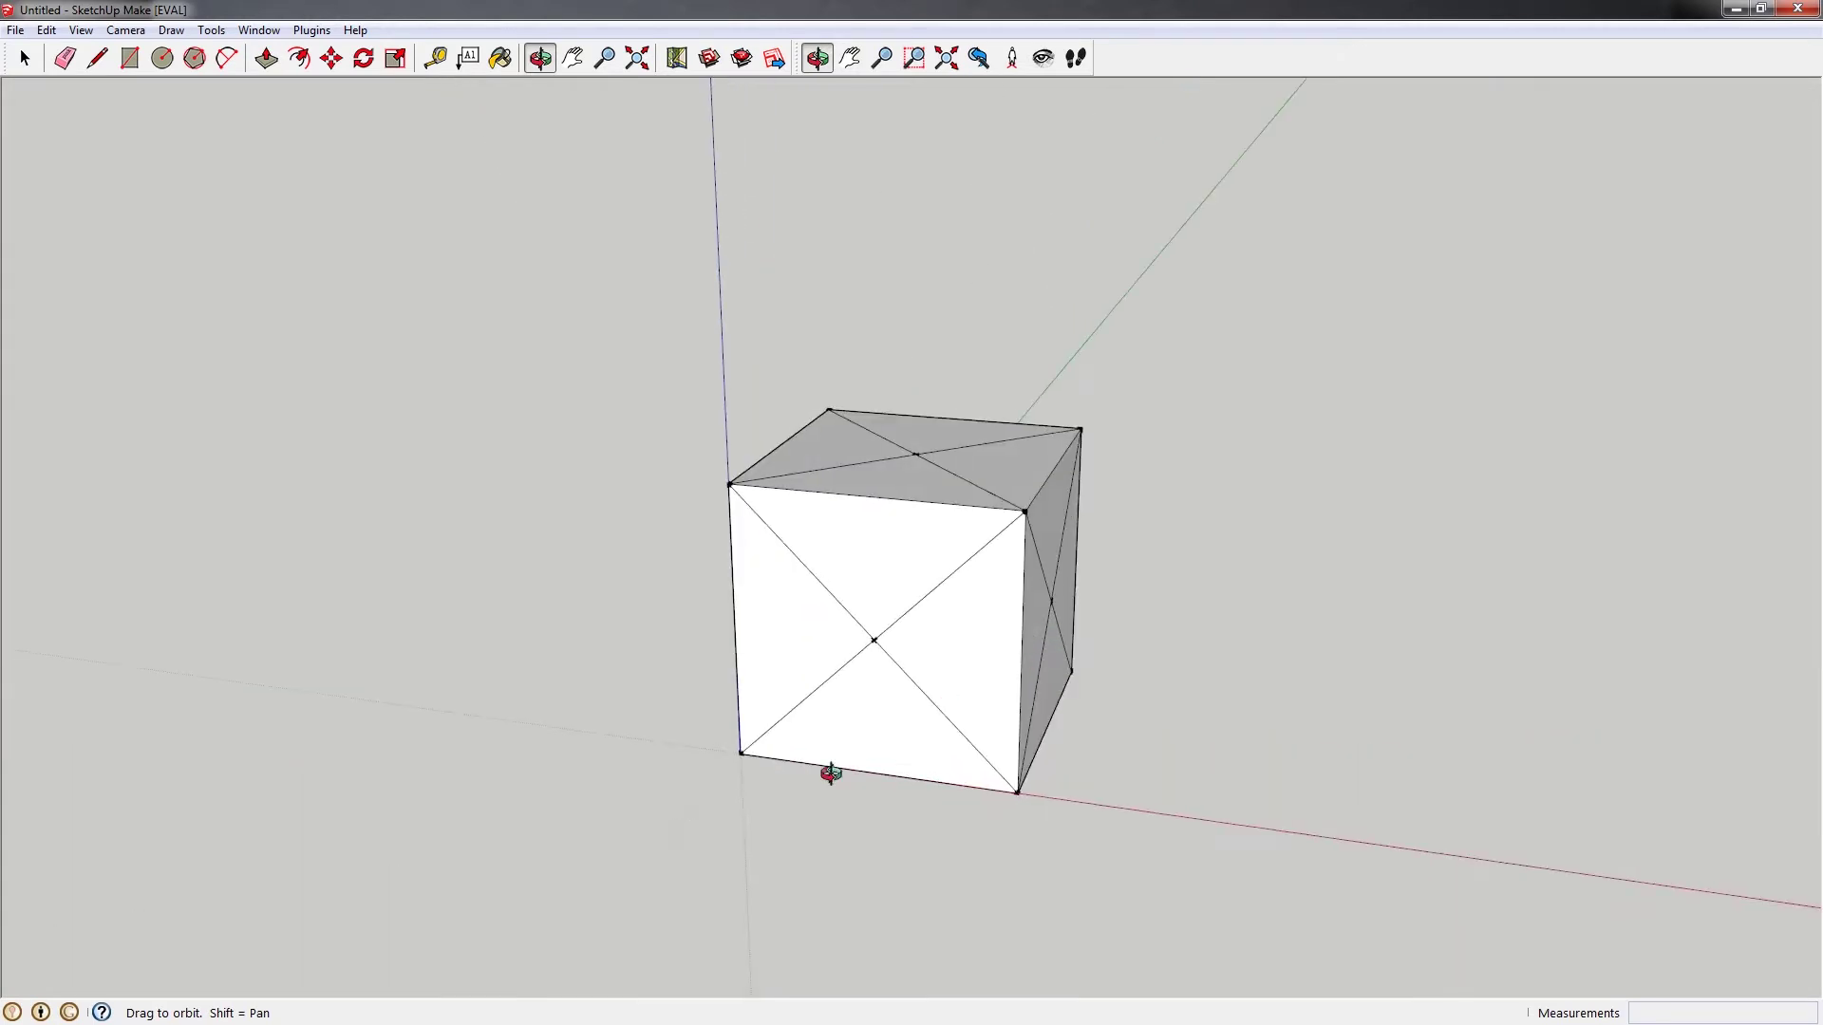
# Erase the cube's lower-left front corner edges and the top-right corner edges and side face
pyautogui.press('e')
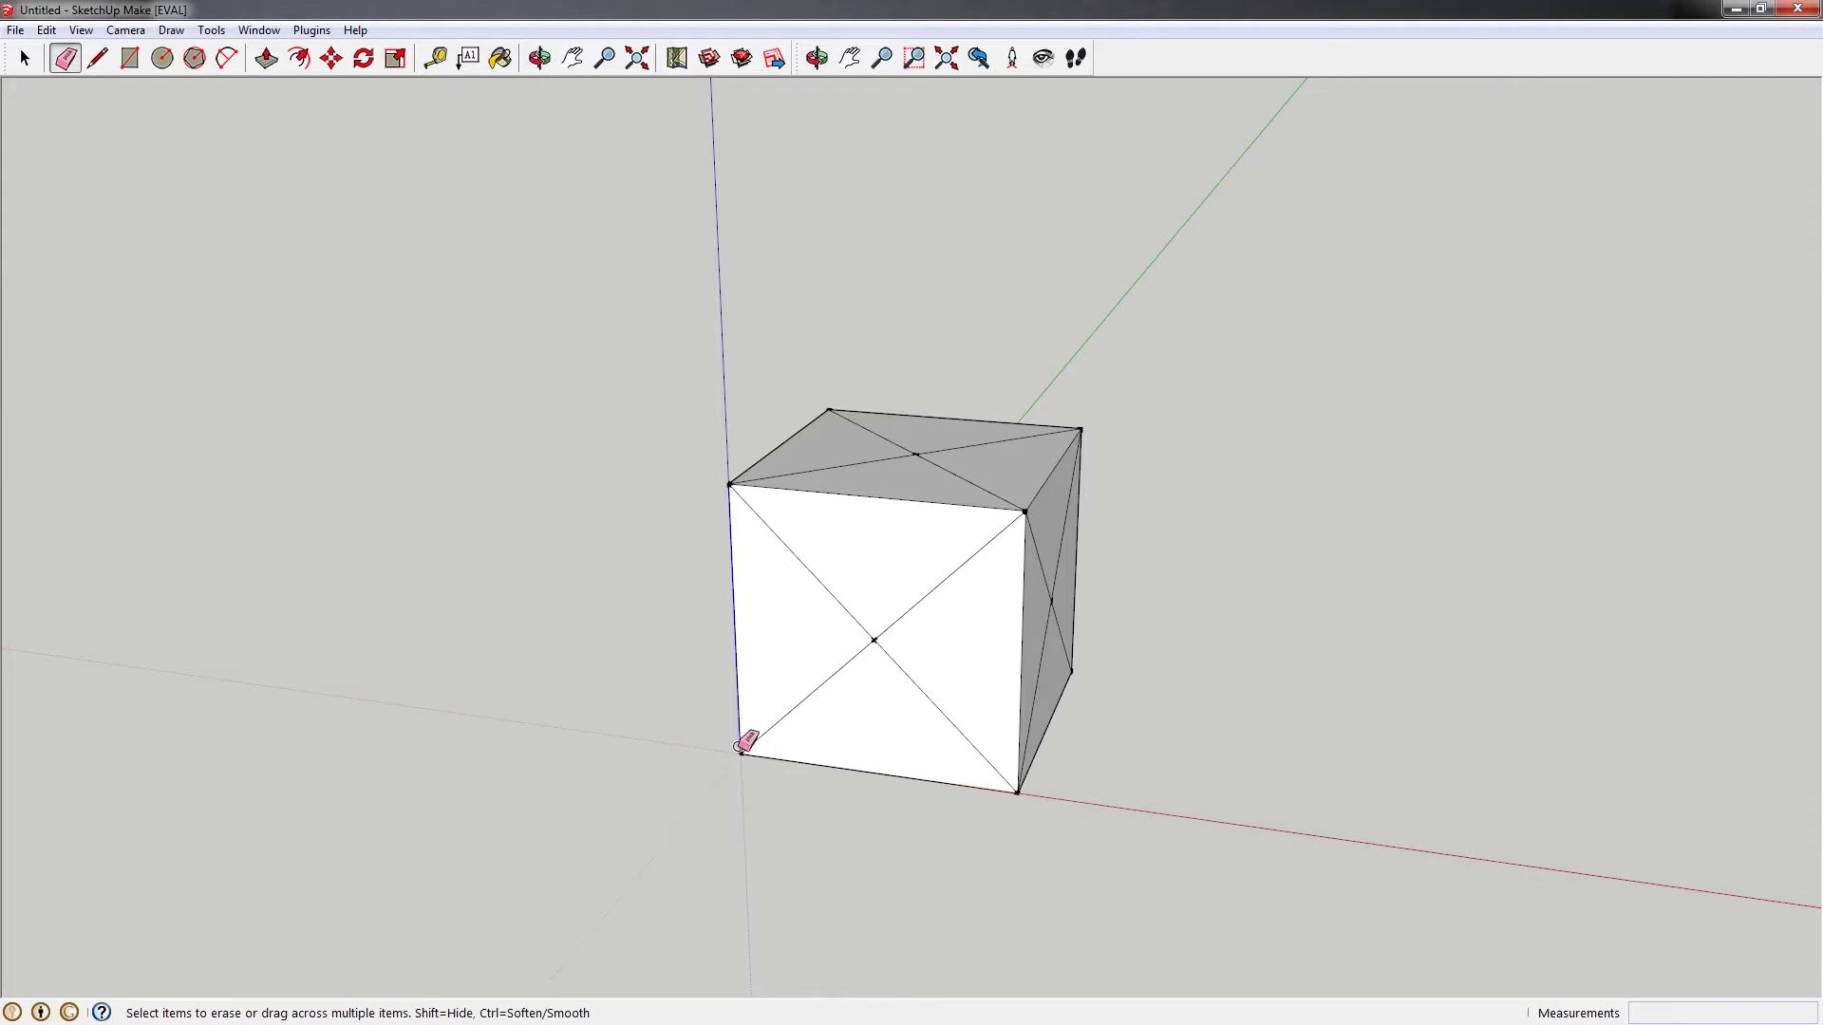
pyautogui.click(737, 753)
pyautogui.click(741, 748)
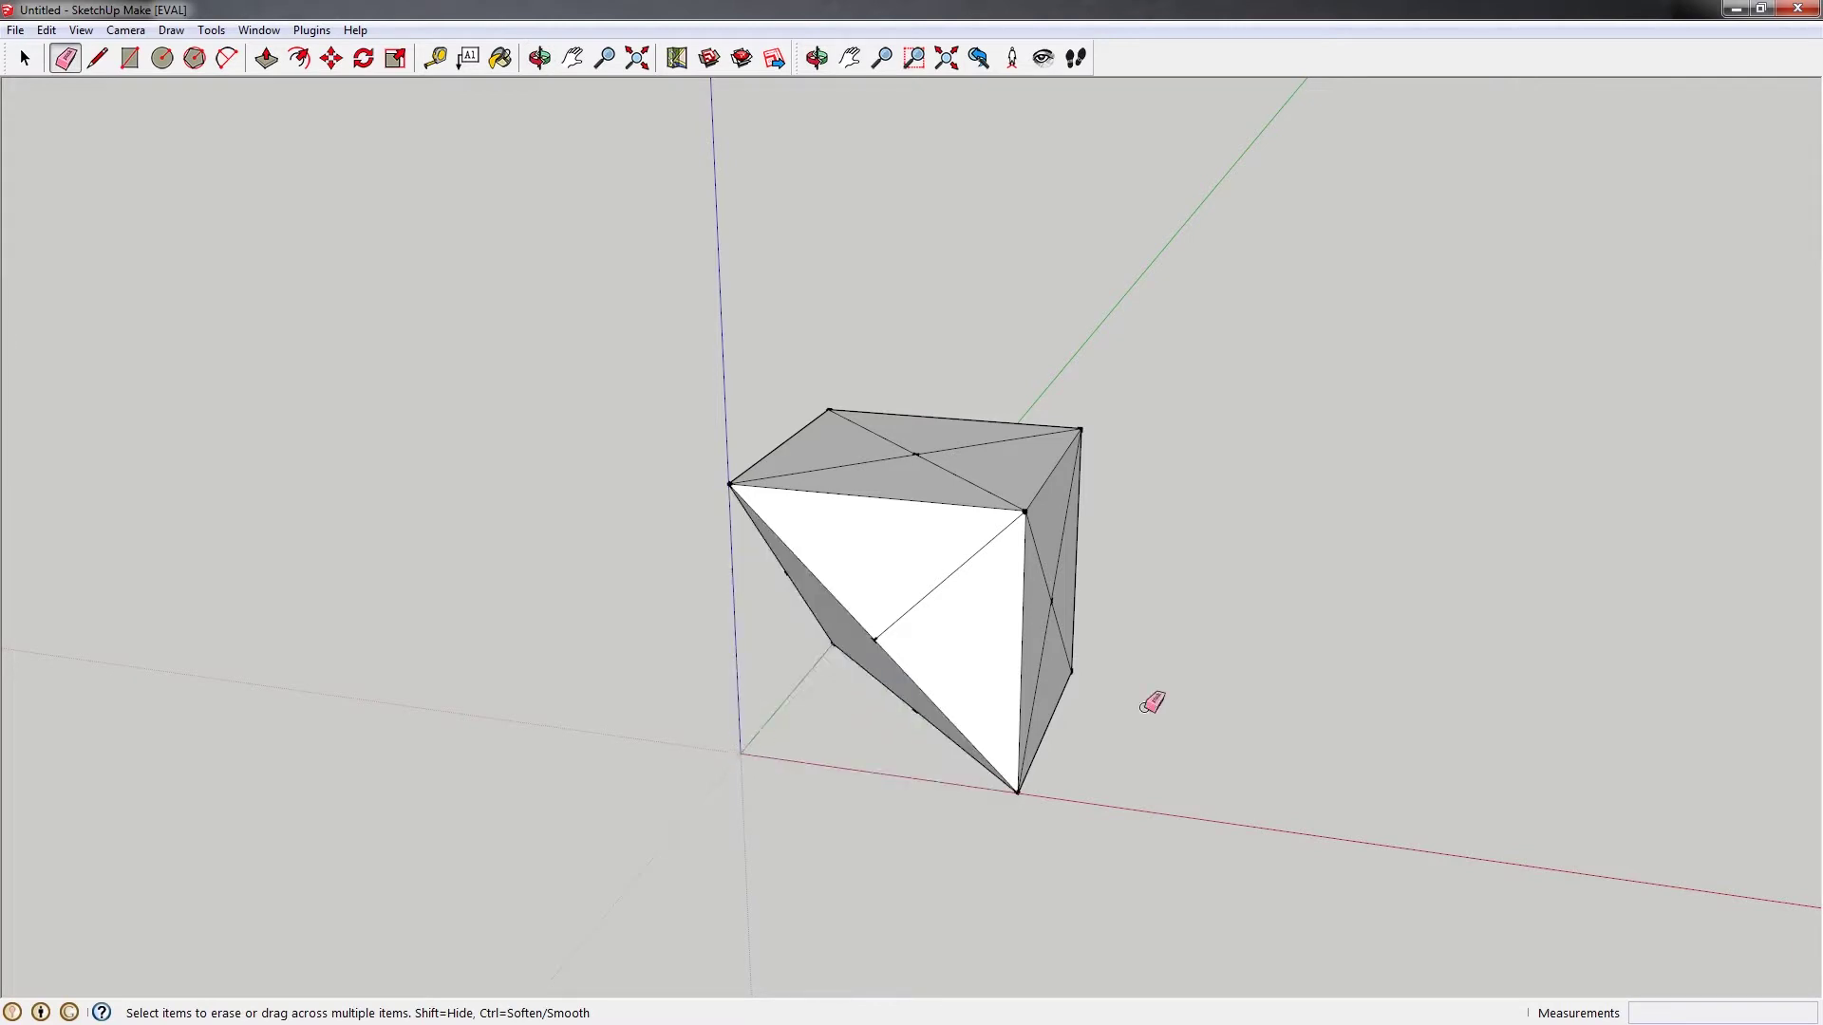
pyautogui.moveTo(1085, 437); pyautogui.dragTo(1077, 408)
pyautogui.moveTo(1041, 736)
pyautogui.mouseDown(button='middle')
pyautogui.moveTo(1288, 670)
pyautogui.moveTo(1611, 655)
pyautogui.mouseUp(button='middle')
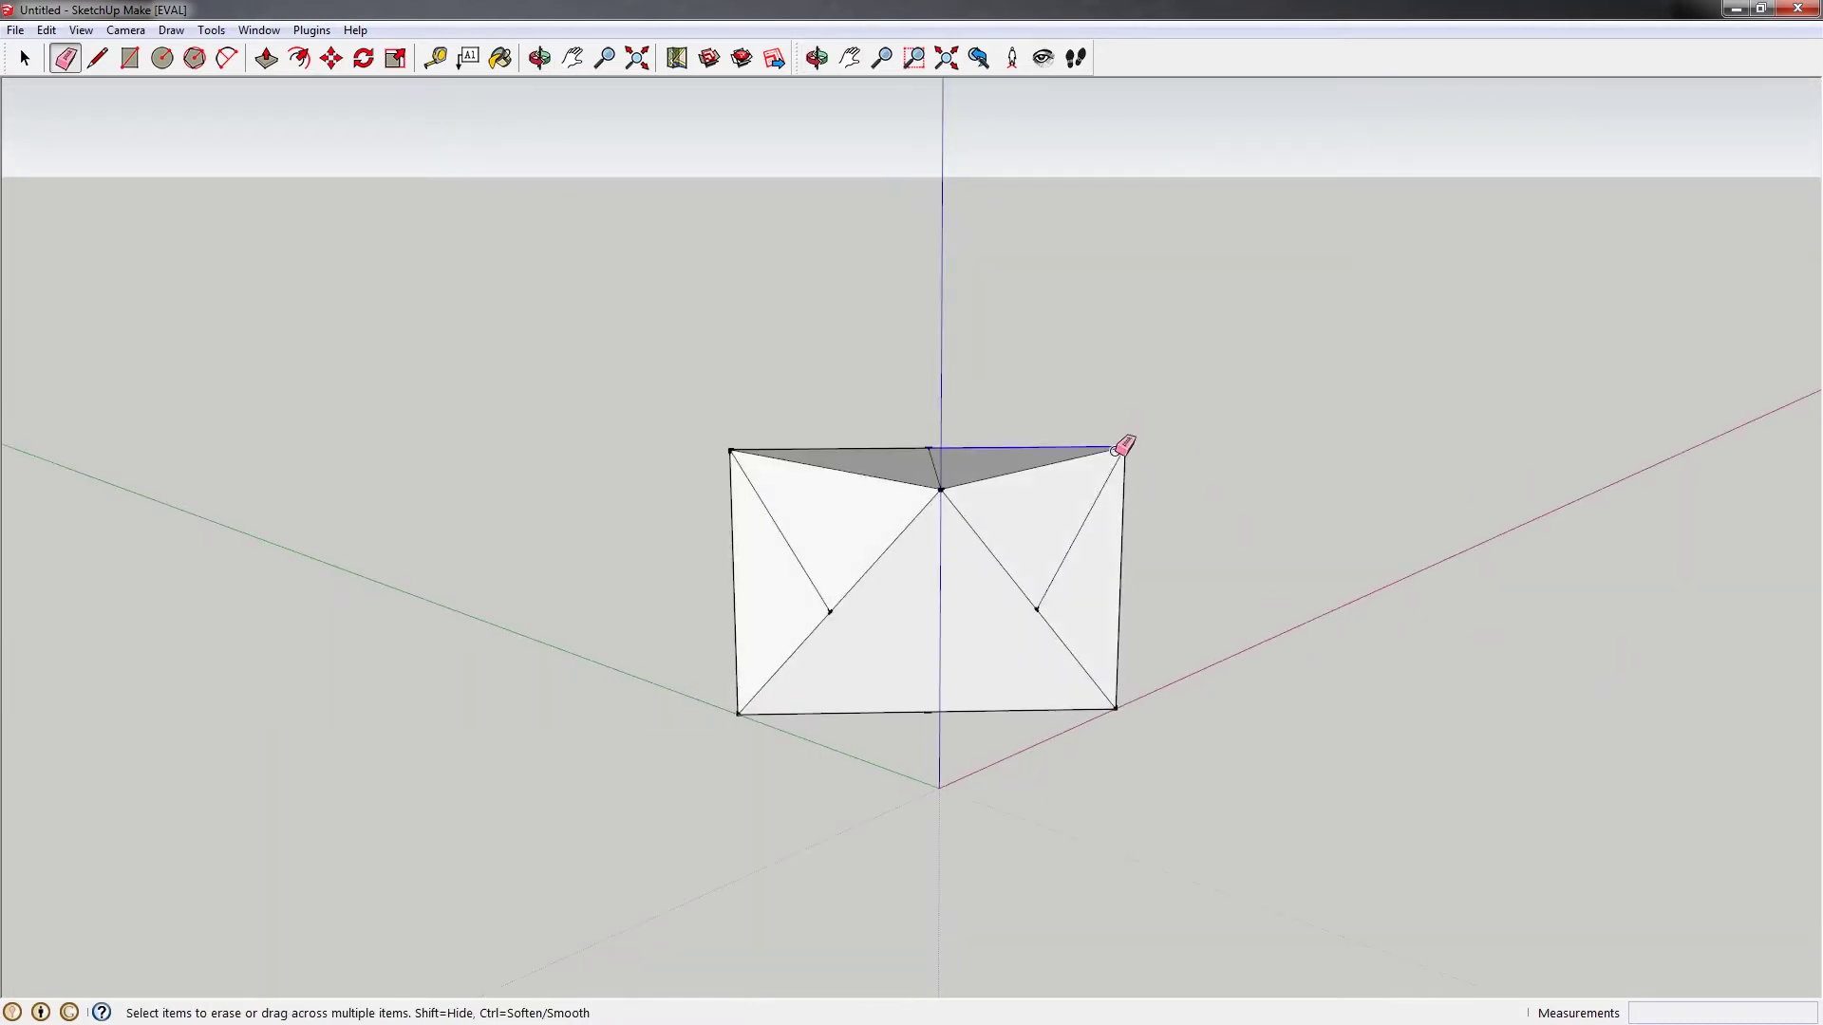
pyautogui.moveTo(1126, 448); pyautogui.dragTo(1130, 441)
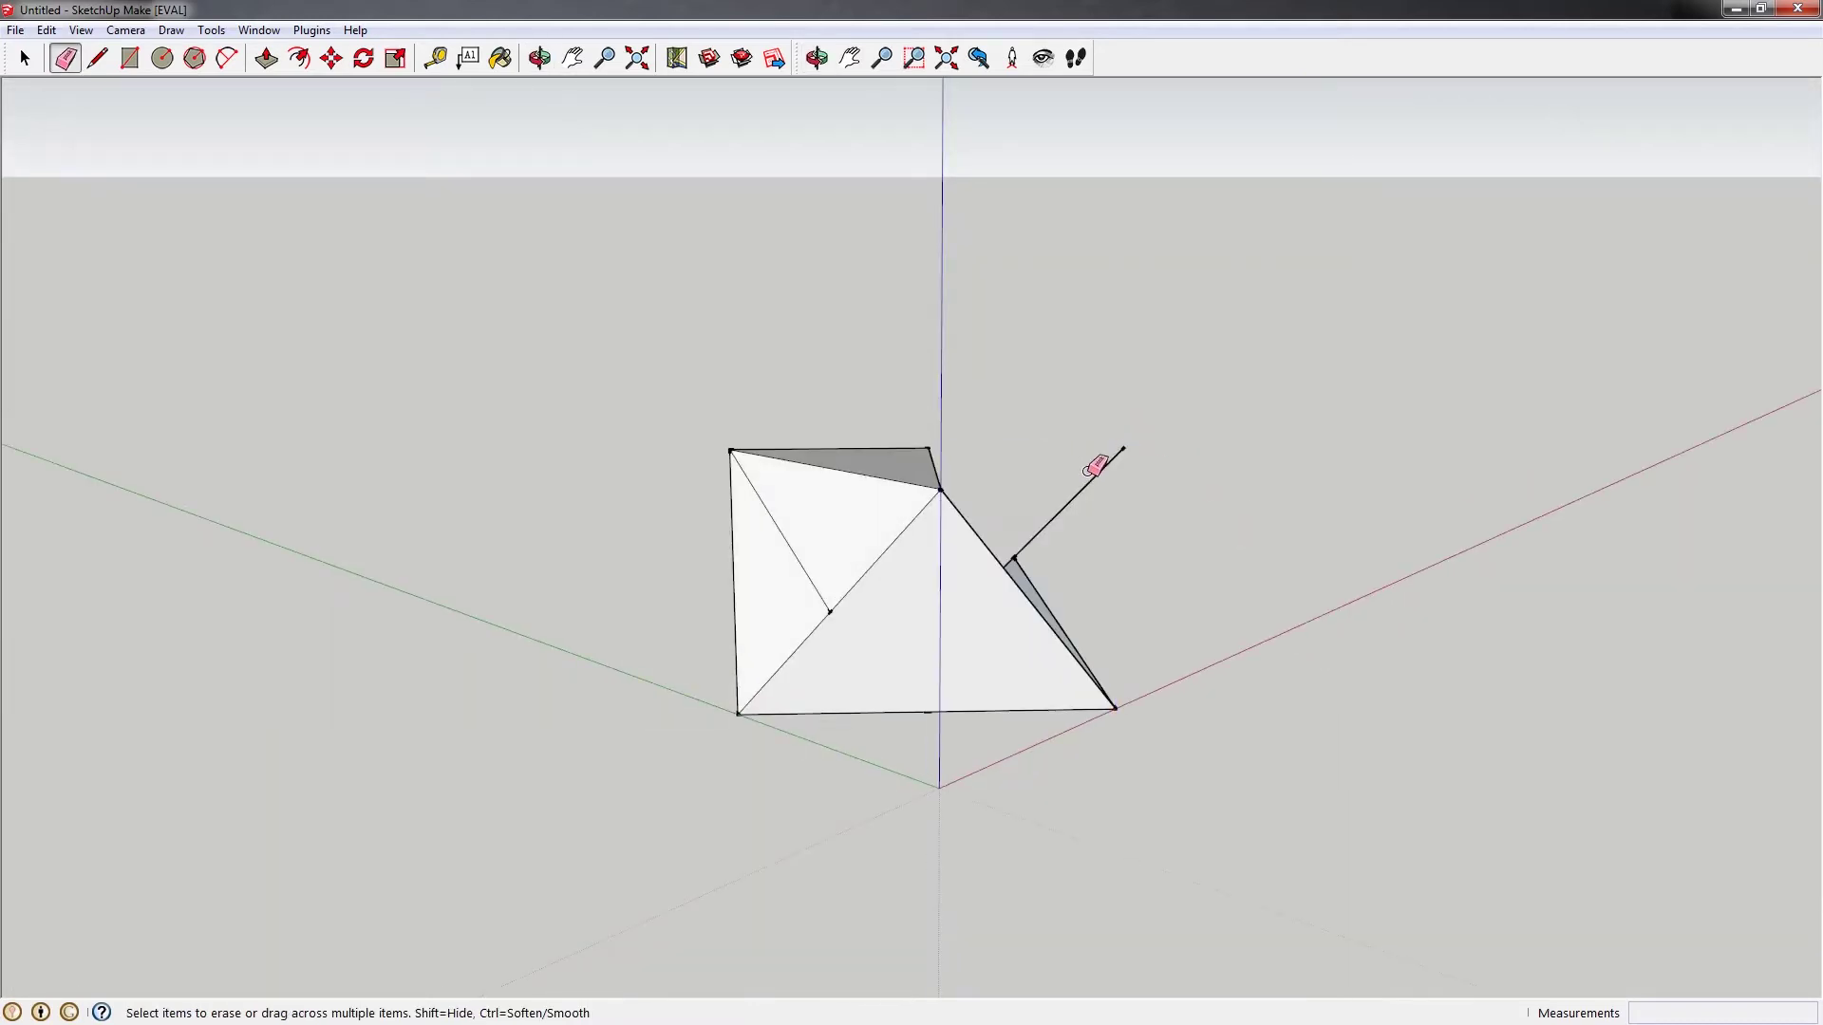
pyautogui.click(1094, 470)
pyautogui.moveTo(1094, 470)
pyautogui.mouseDown(button='middle')
pyautogui.moveTo(969, 569)
pyautogui.moveTo(1022, 541)
pyautogui.moveTo(838, 624)
pyautogui.moveTo(659, 630)
pyautogui.moveTo(806, 610)
pyautogui.moveTo(455, 529)
pyautogui.mouseUp(button='middle')
# Erase the remaining edges at the top-right corner, near the left vertex and on the left face
pyautogui.moveTo(722, 605); pyautogui.dragTo(1314, 623, button='middle')
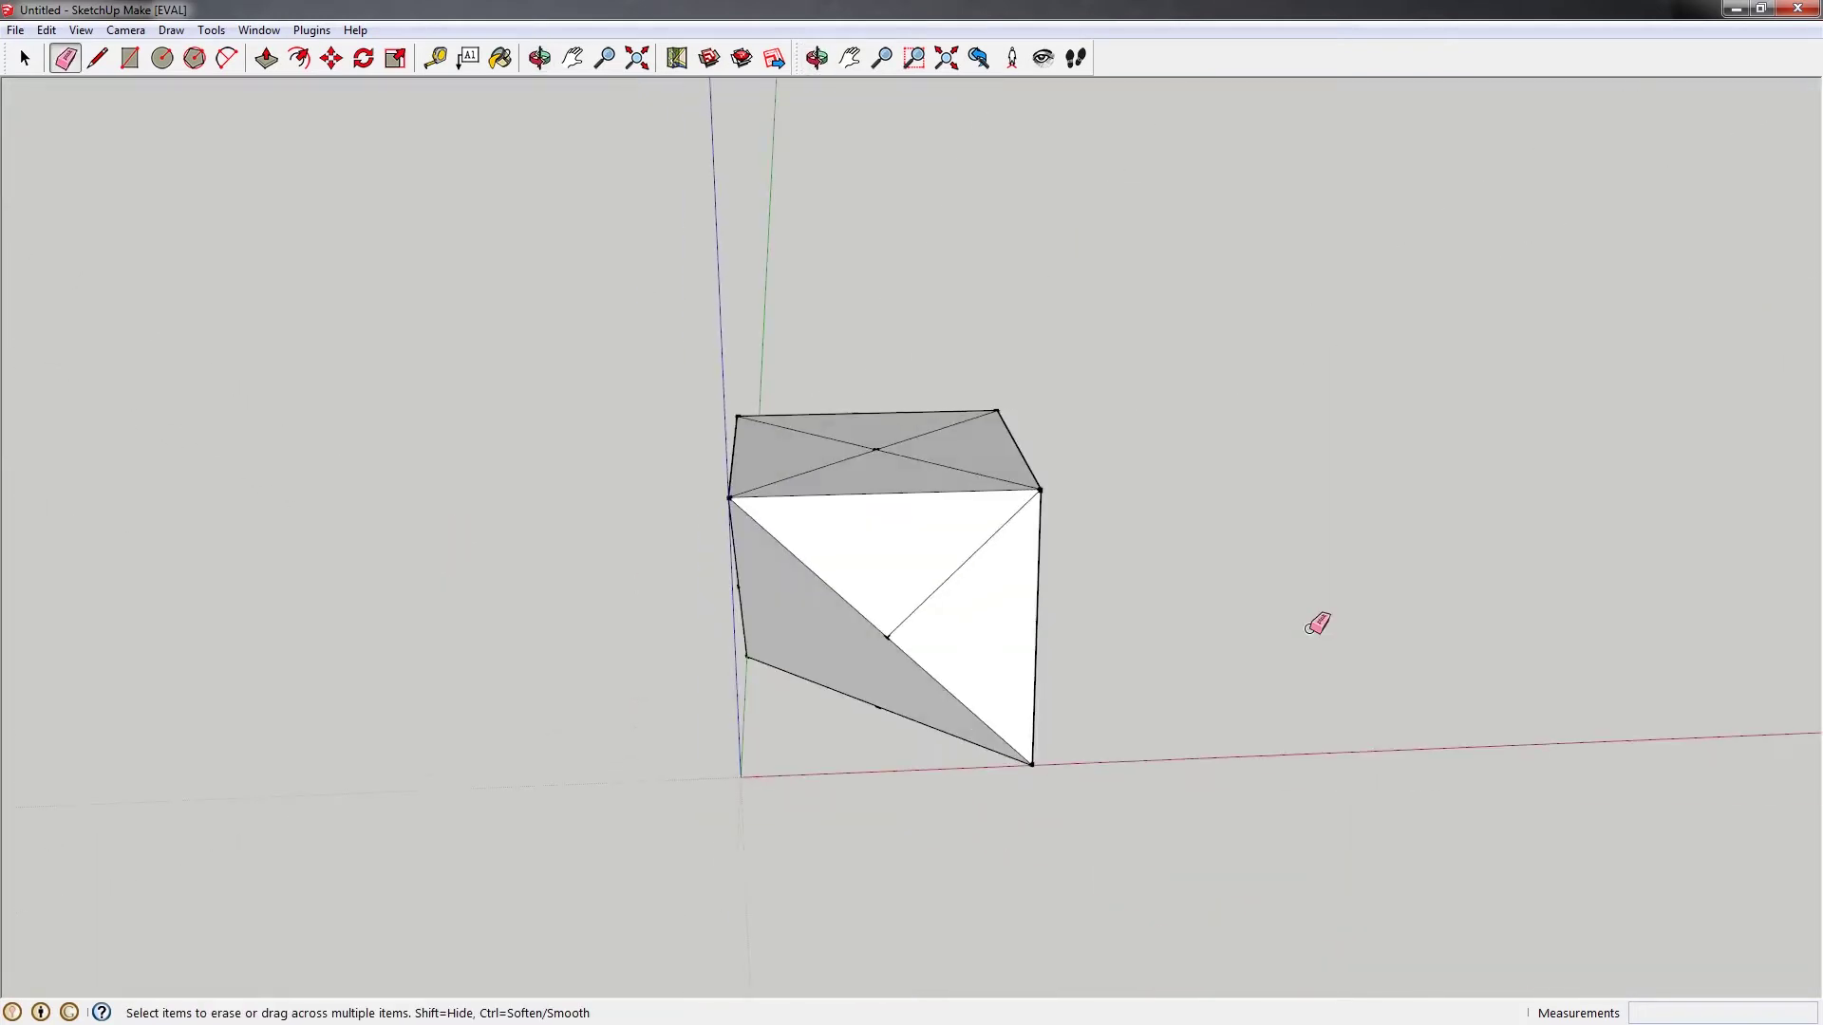
pyautogui.click(1039, 487)
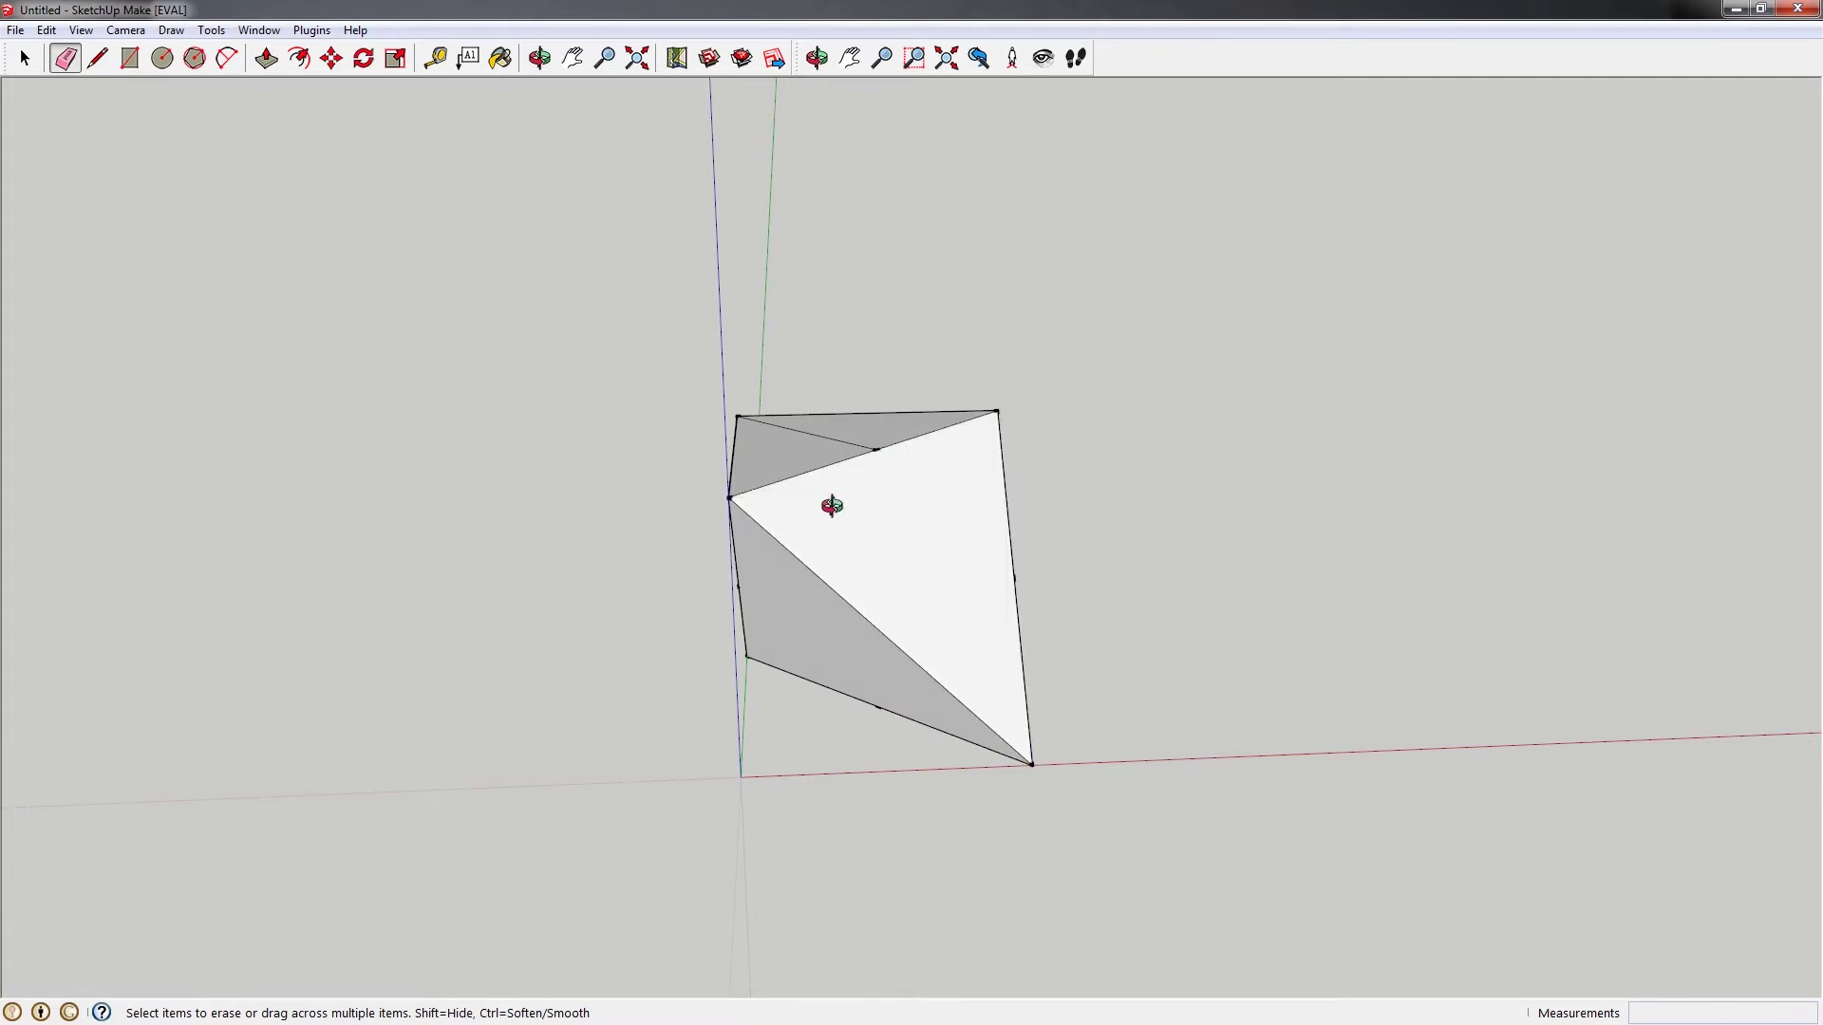
pyautogui.moveTo(832, 506); pyautogui.dragTo(912, 461, button='middle')
pyautogui.moveTo(716, 411); pyautogui.dragTo(724, 435)
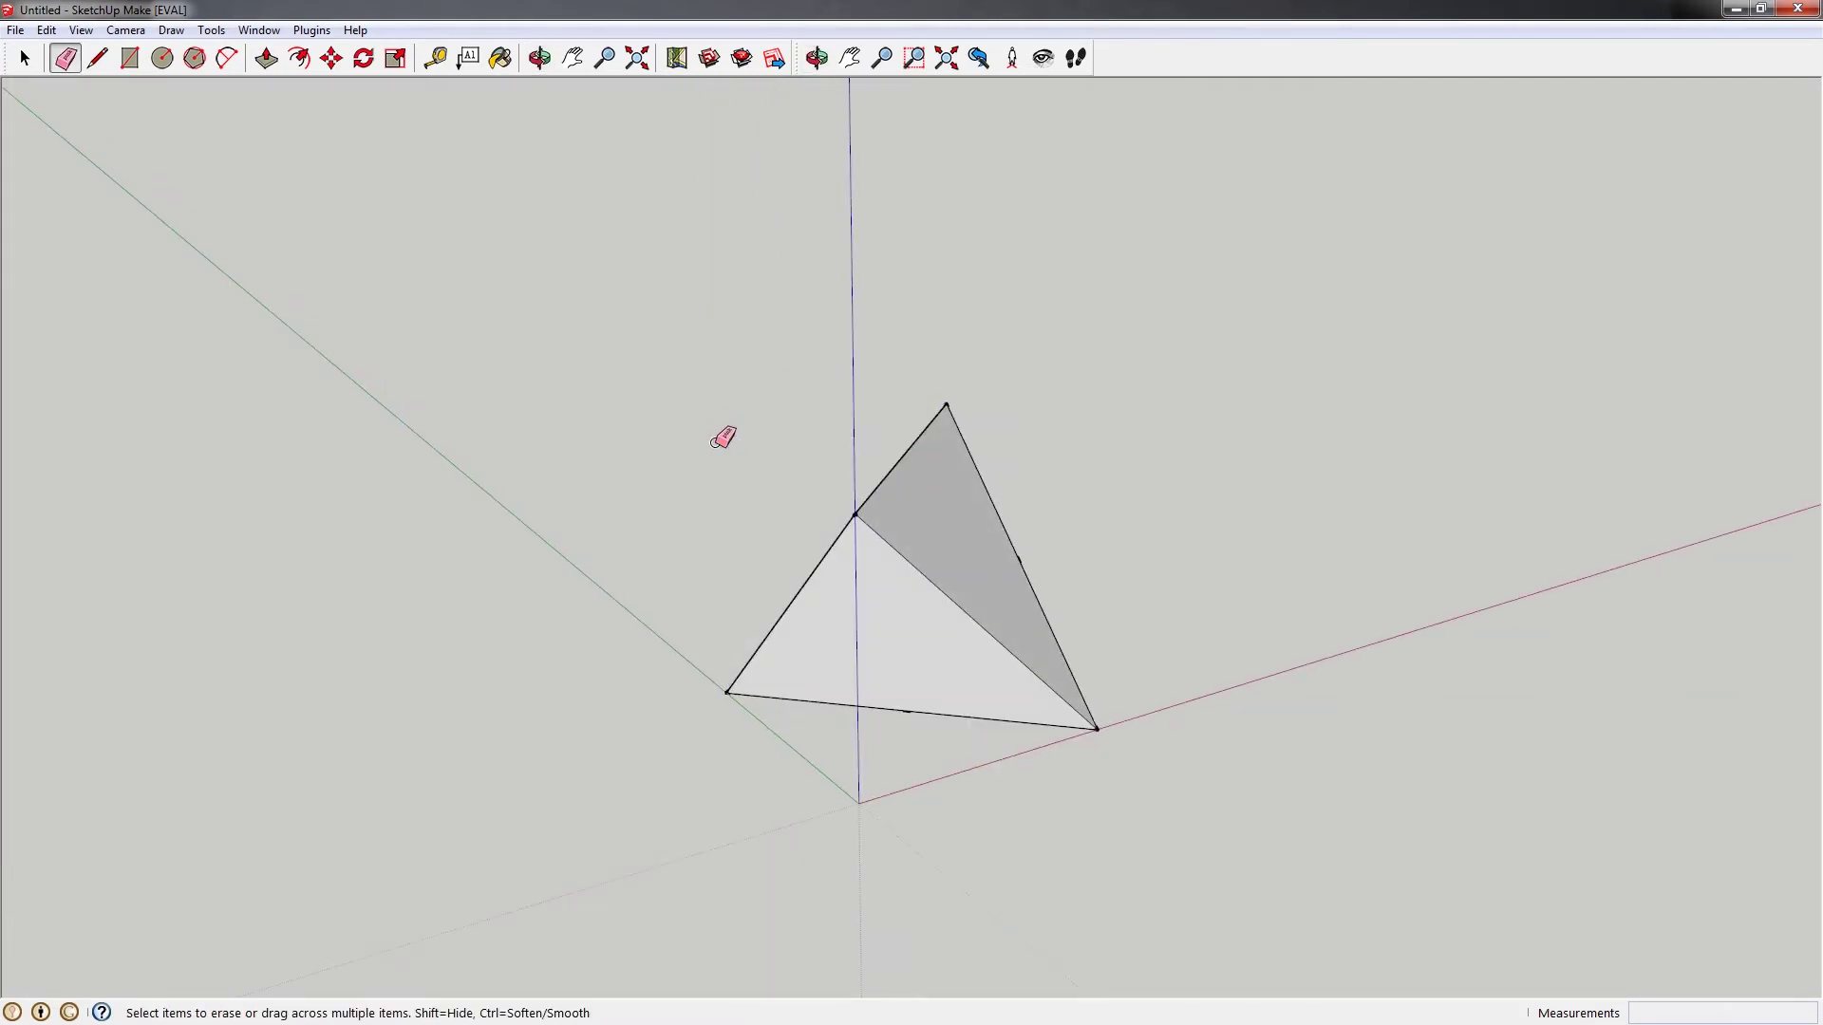
pyautogui.moveTo(724, 436)
pyautogui.mouseDown(button='middle')
pyautogui.moveTo(1728, 663)
pyautogui.moveTo(1803, 648)
pyautogui.mouseUp(button='middle')
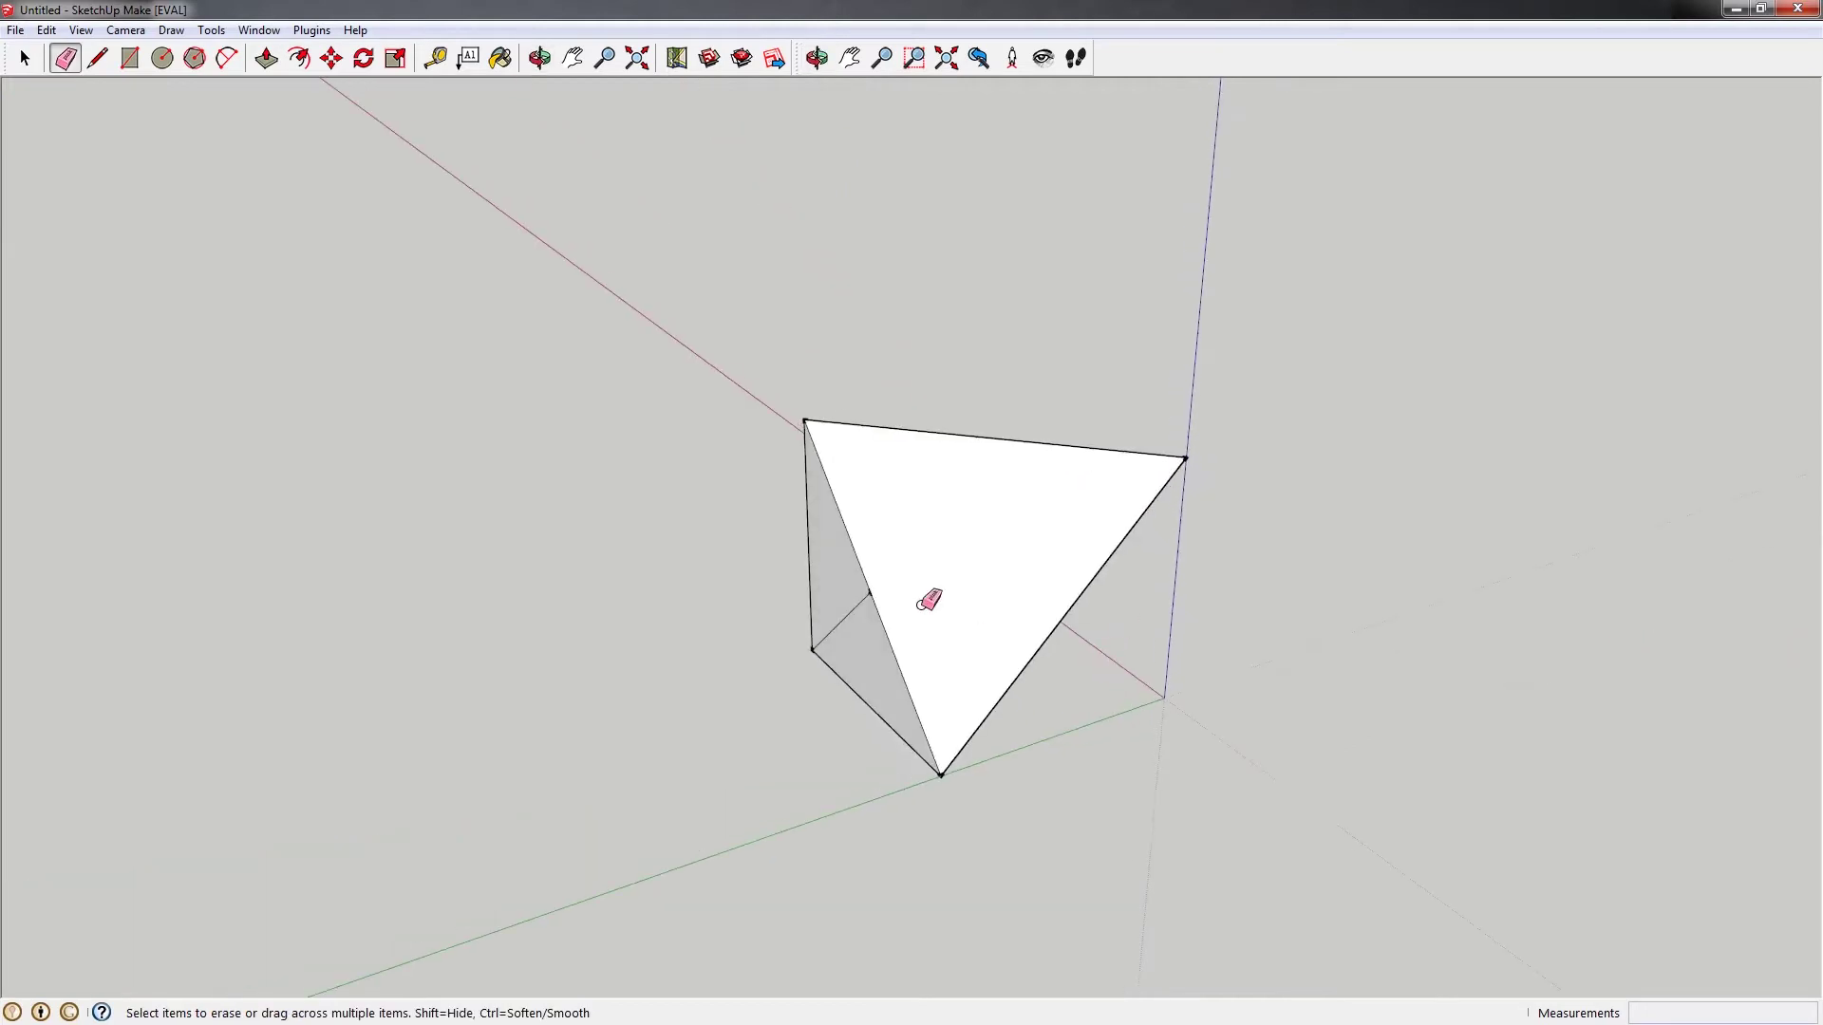
pyautogui.moveTo(854, 610)
pyautogui.mouseDown(button='middle')
pyautogui.moveTo(794, 598)
pyautogui.moveTo(1278, 622)
pyautogui.mouseUp(button='middle')
pyautogui.moveTo(862, 578); pyautogui.dragTo(887, 700)
pyautogui.moveTo(887, 700)
pyautogui.mouseDown(button='middle')
pyautogui.moveTo(1180, 623)
pyautogui.moveTo(1071, 662)
pyautogui.moveTo(977, 528)
pyautogui.moveTo(980, 480)
pyautogui.moveTo(1329, 258)
pyautogui.moveTo(1604, 696)
pyautogui.mouseUp(button='middle')
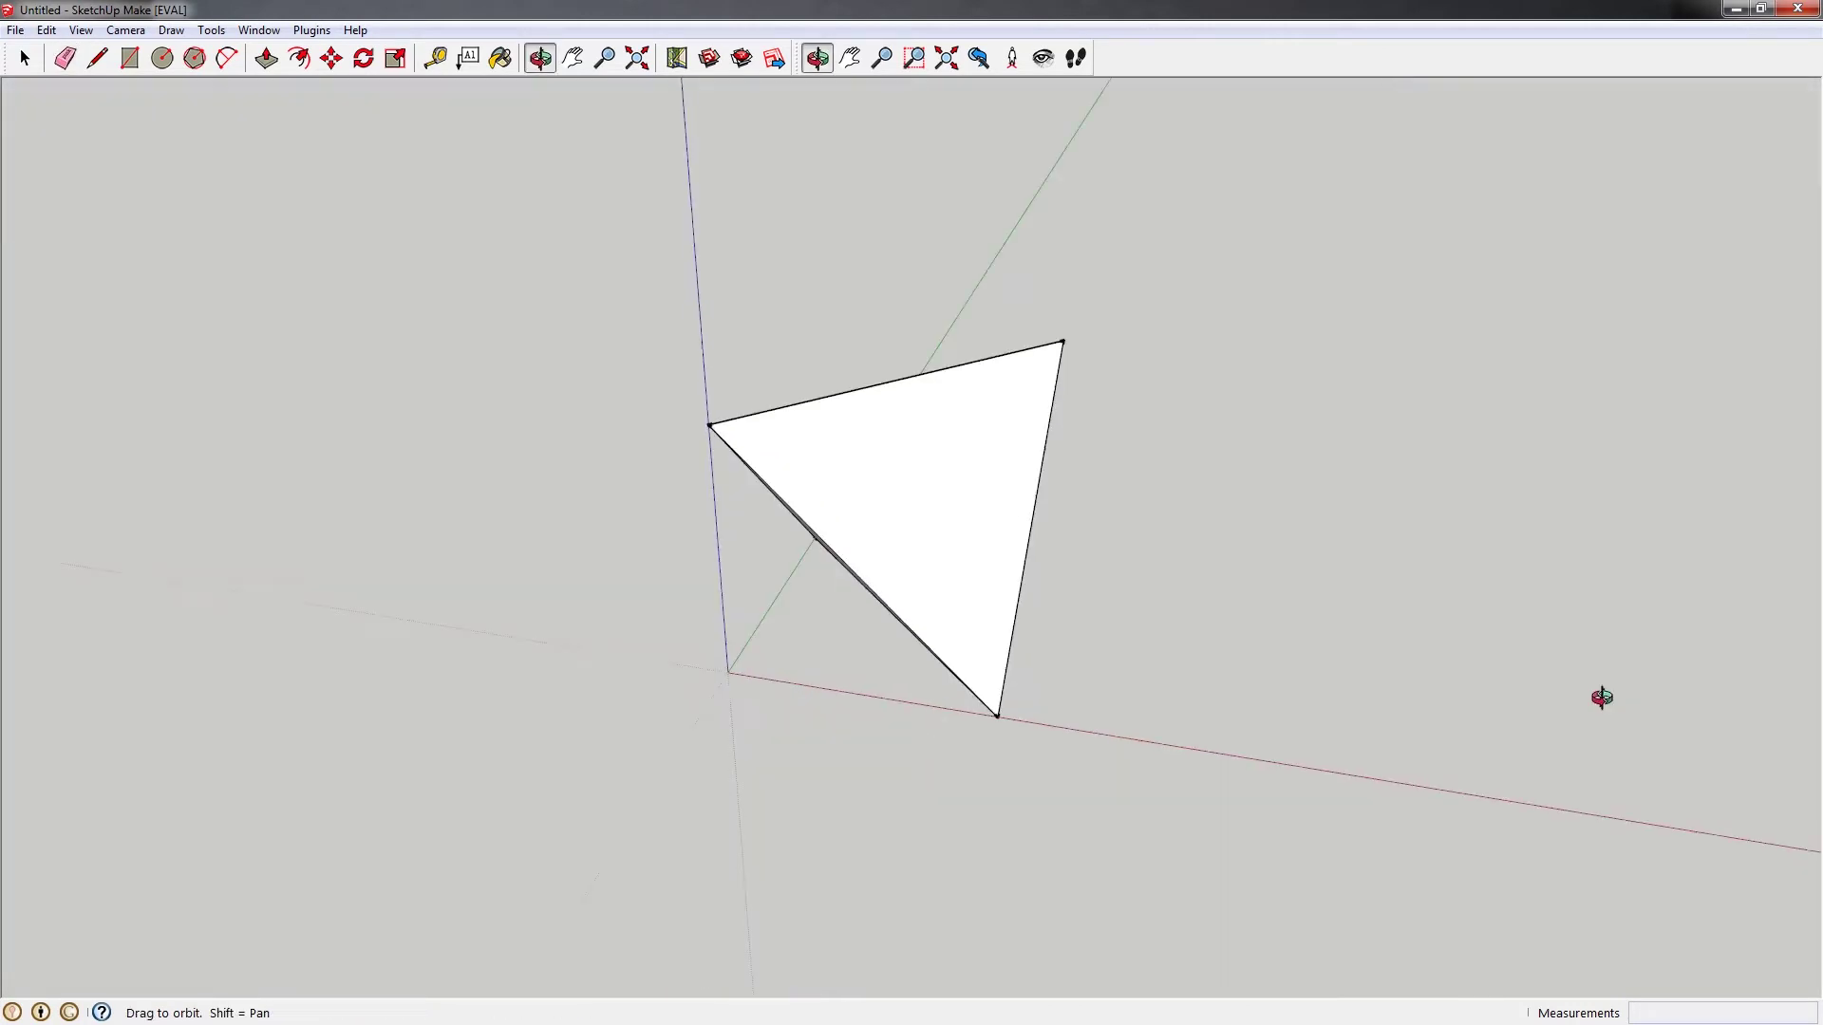
pyautogui.moveTo(976, 471)
pyautogui.mouseDown(button='middle')
pyautogui.moveTo(862, 561)
pyautogui.moveTo(890, 569)
pyautogui.mouseUp(button='middle')
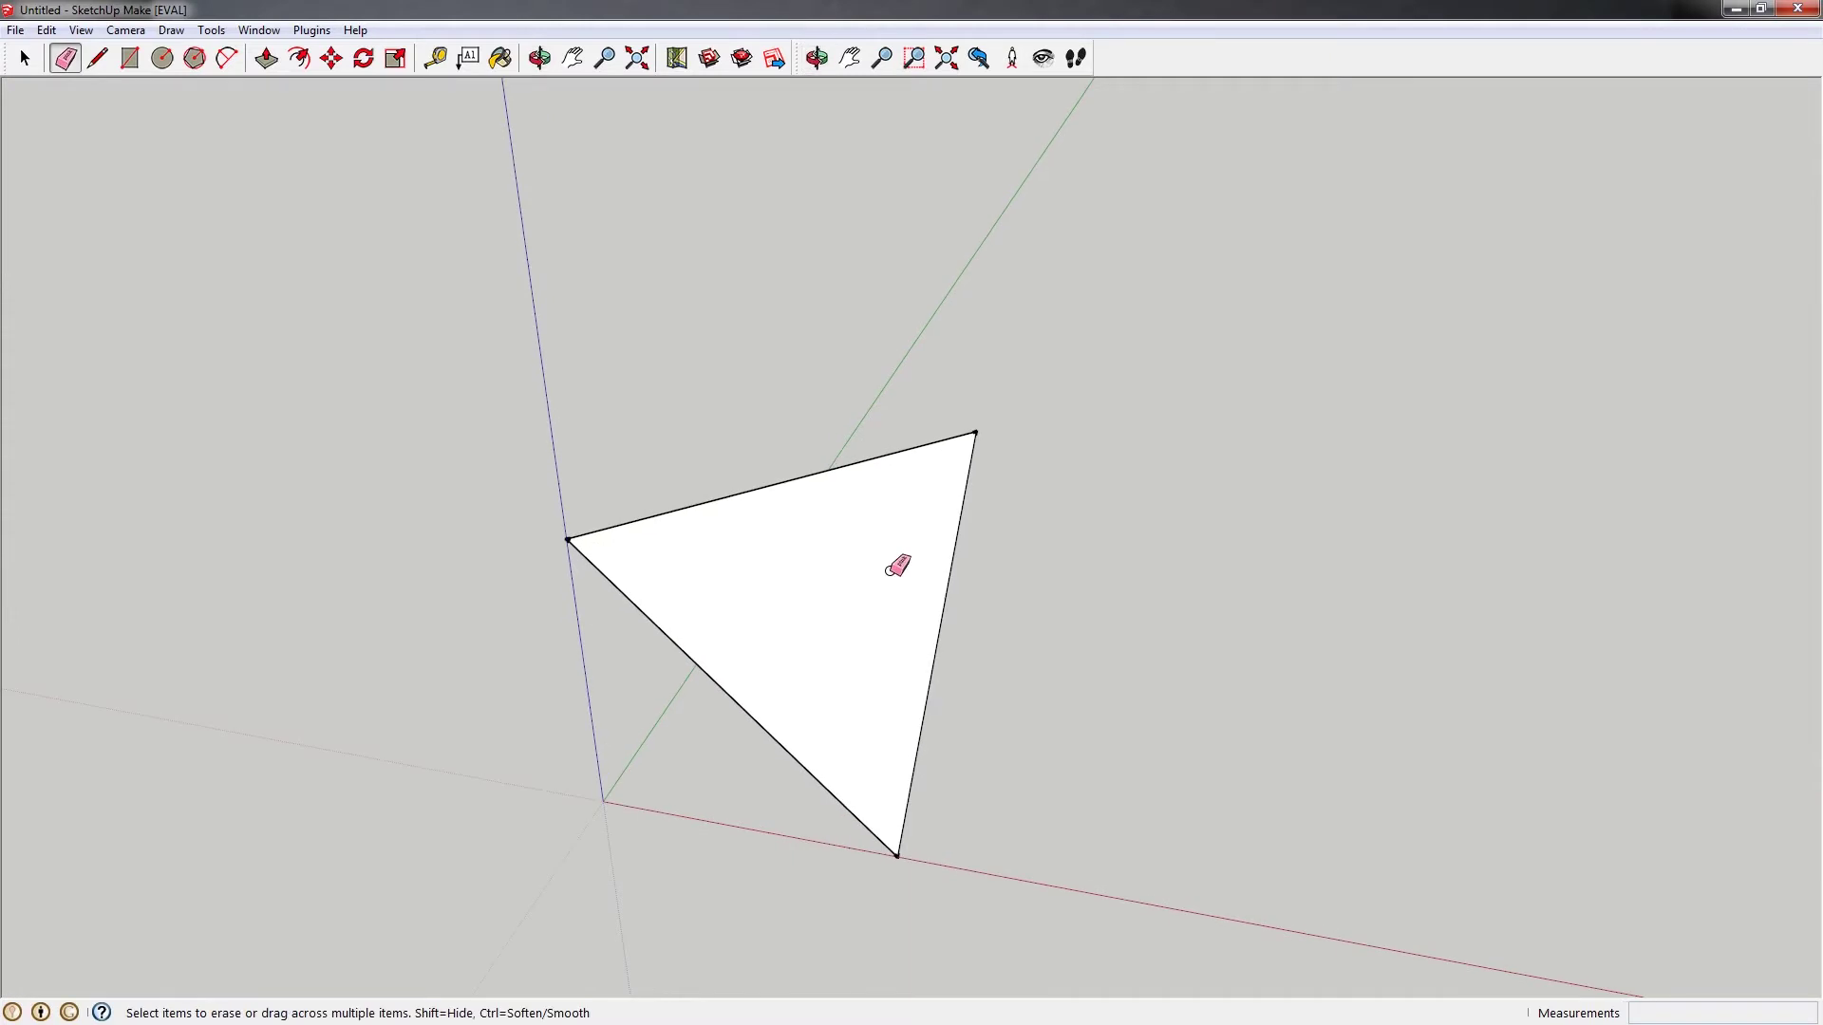
pyautogui.moveTo(617, 528)
pyautogui.mouseDown(button='middle')
pyautogui.moveTo(541, 550)
pyautogui.moveTo(1441, 673)
pyautogui.moveTo(607, 623)
pyautogui.moveTo(594, 593)
pyautogui.mouseUp(button='middle')
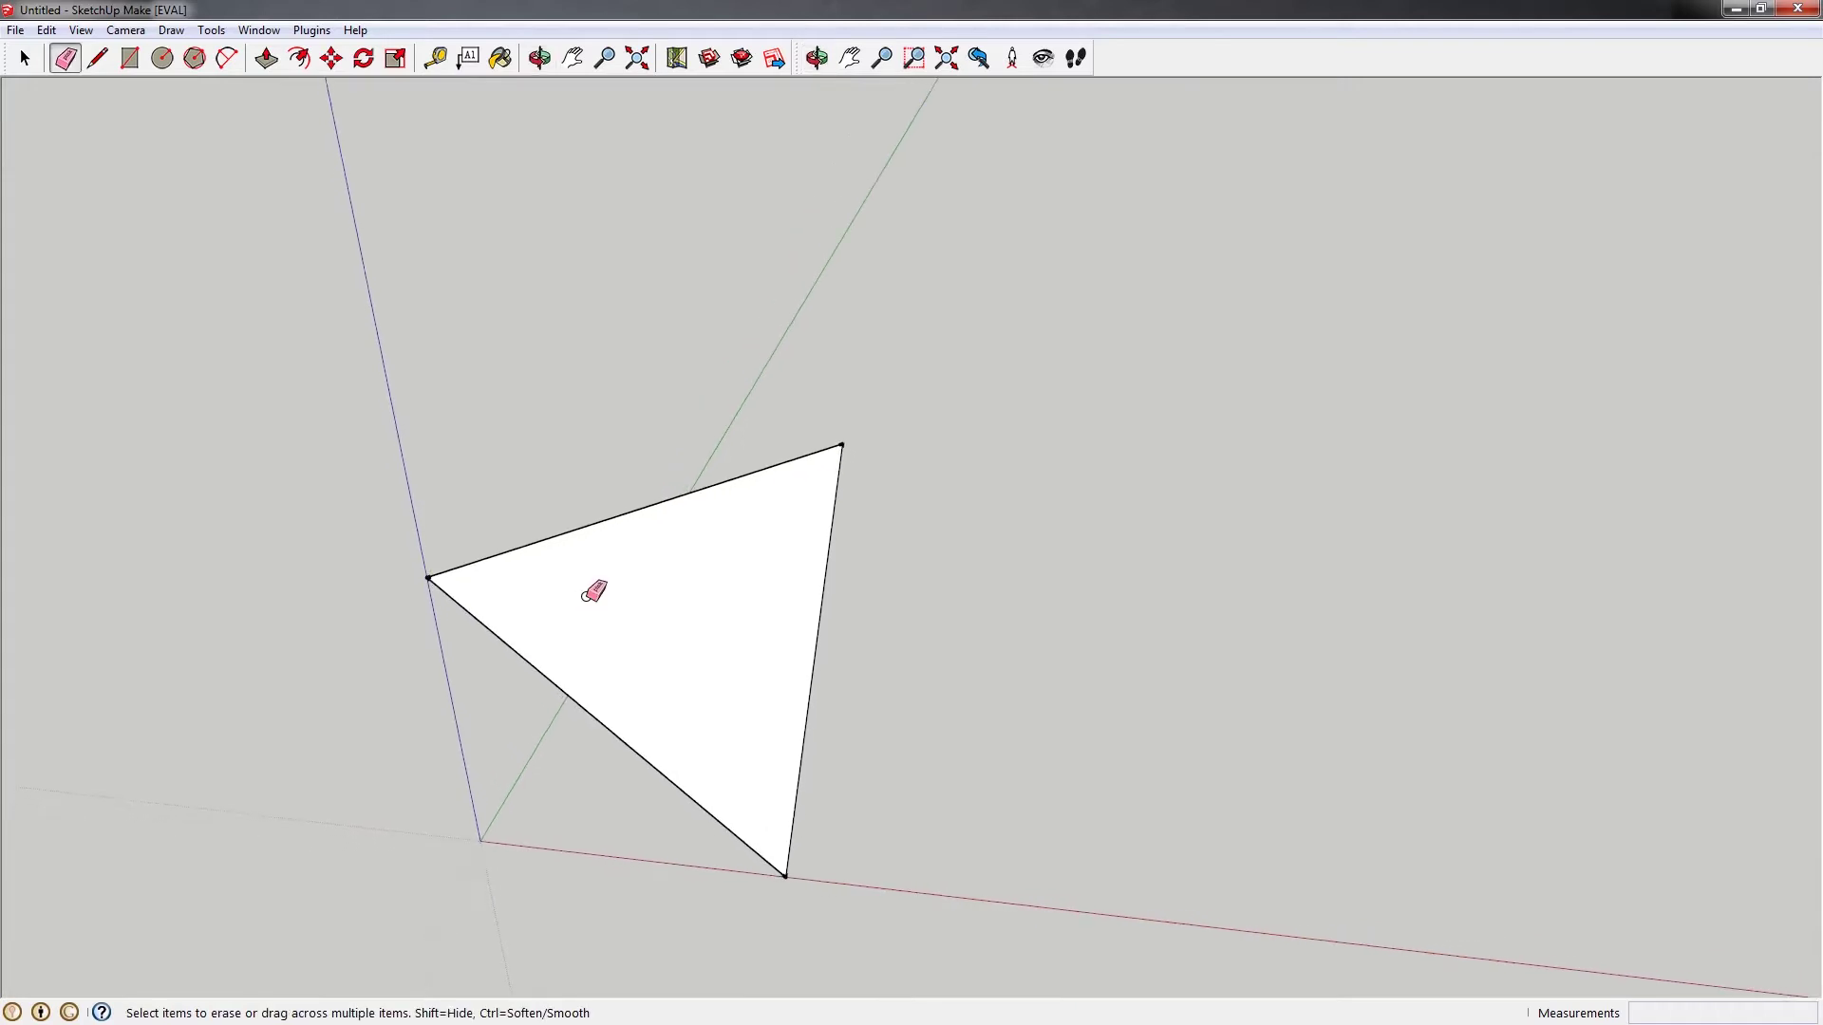
# Redraw a missing edge from the top vertex and frame the finished pyramid
pyautogui.press('l')
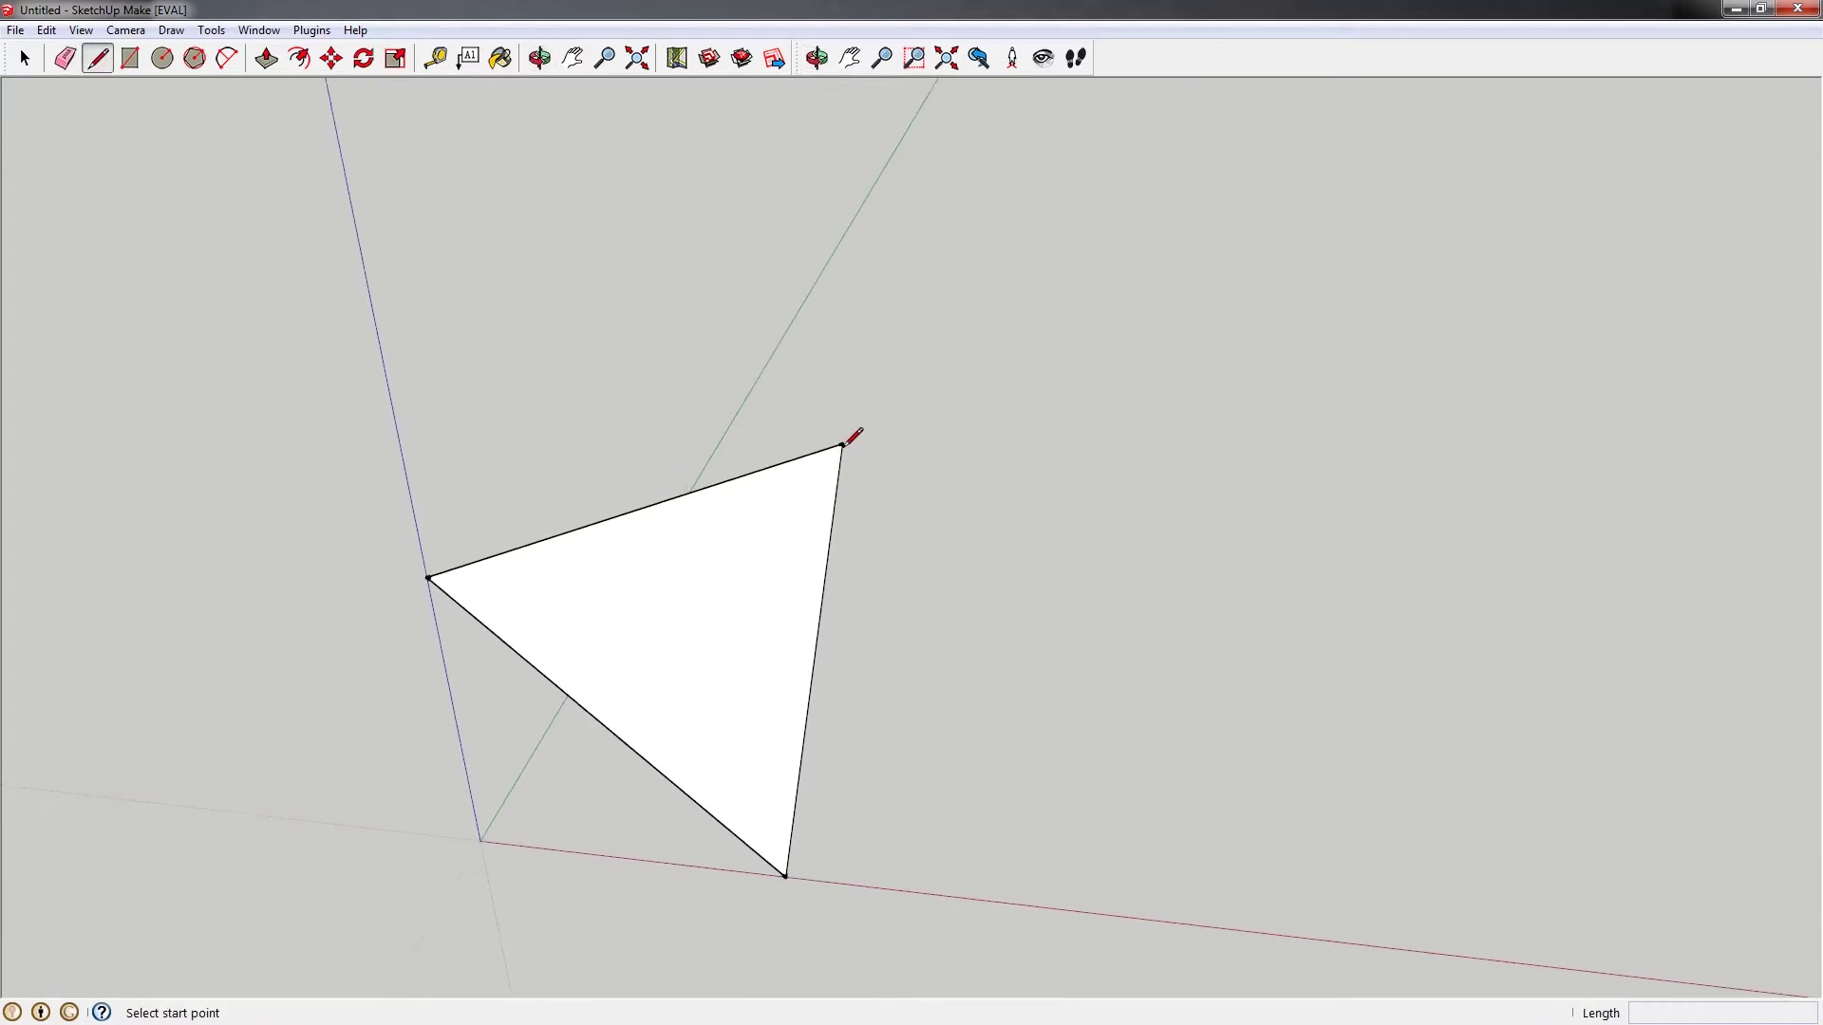
pyautogui.click(843, 444)
pyautogui.press('Escape')
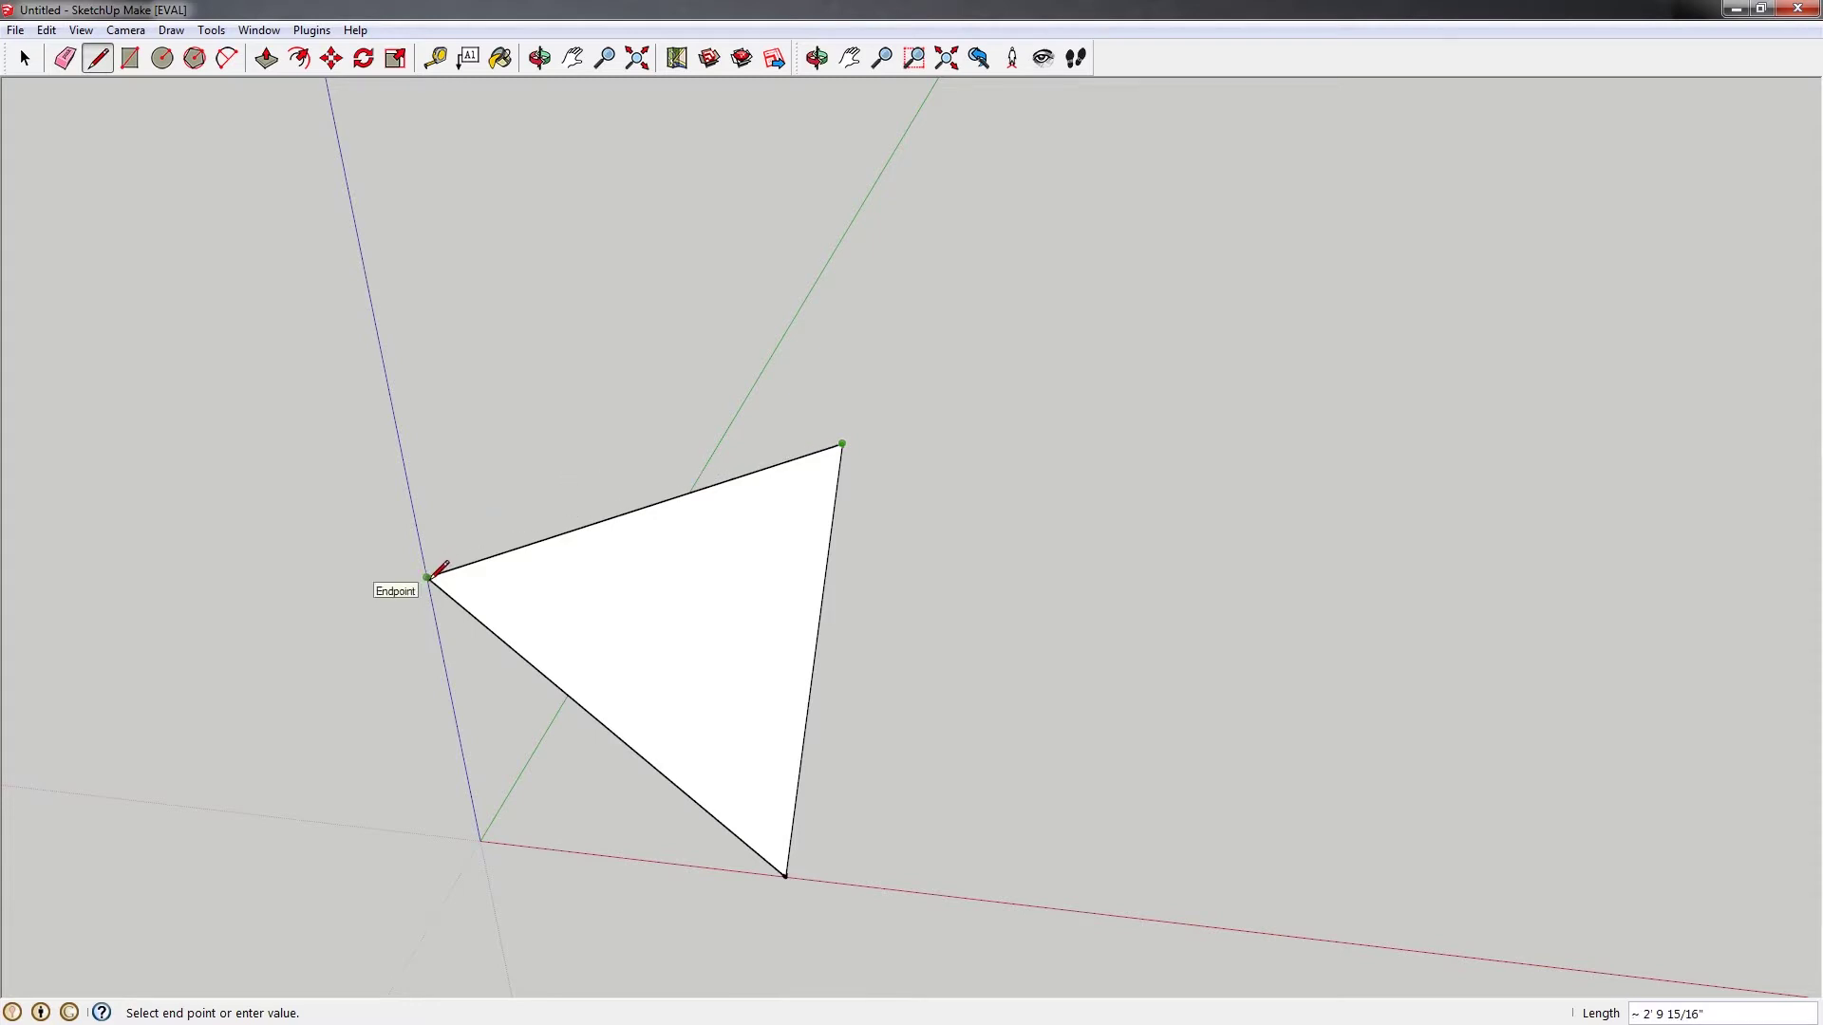
pyautogui.press('h')
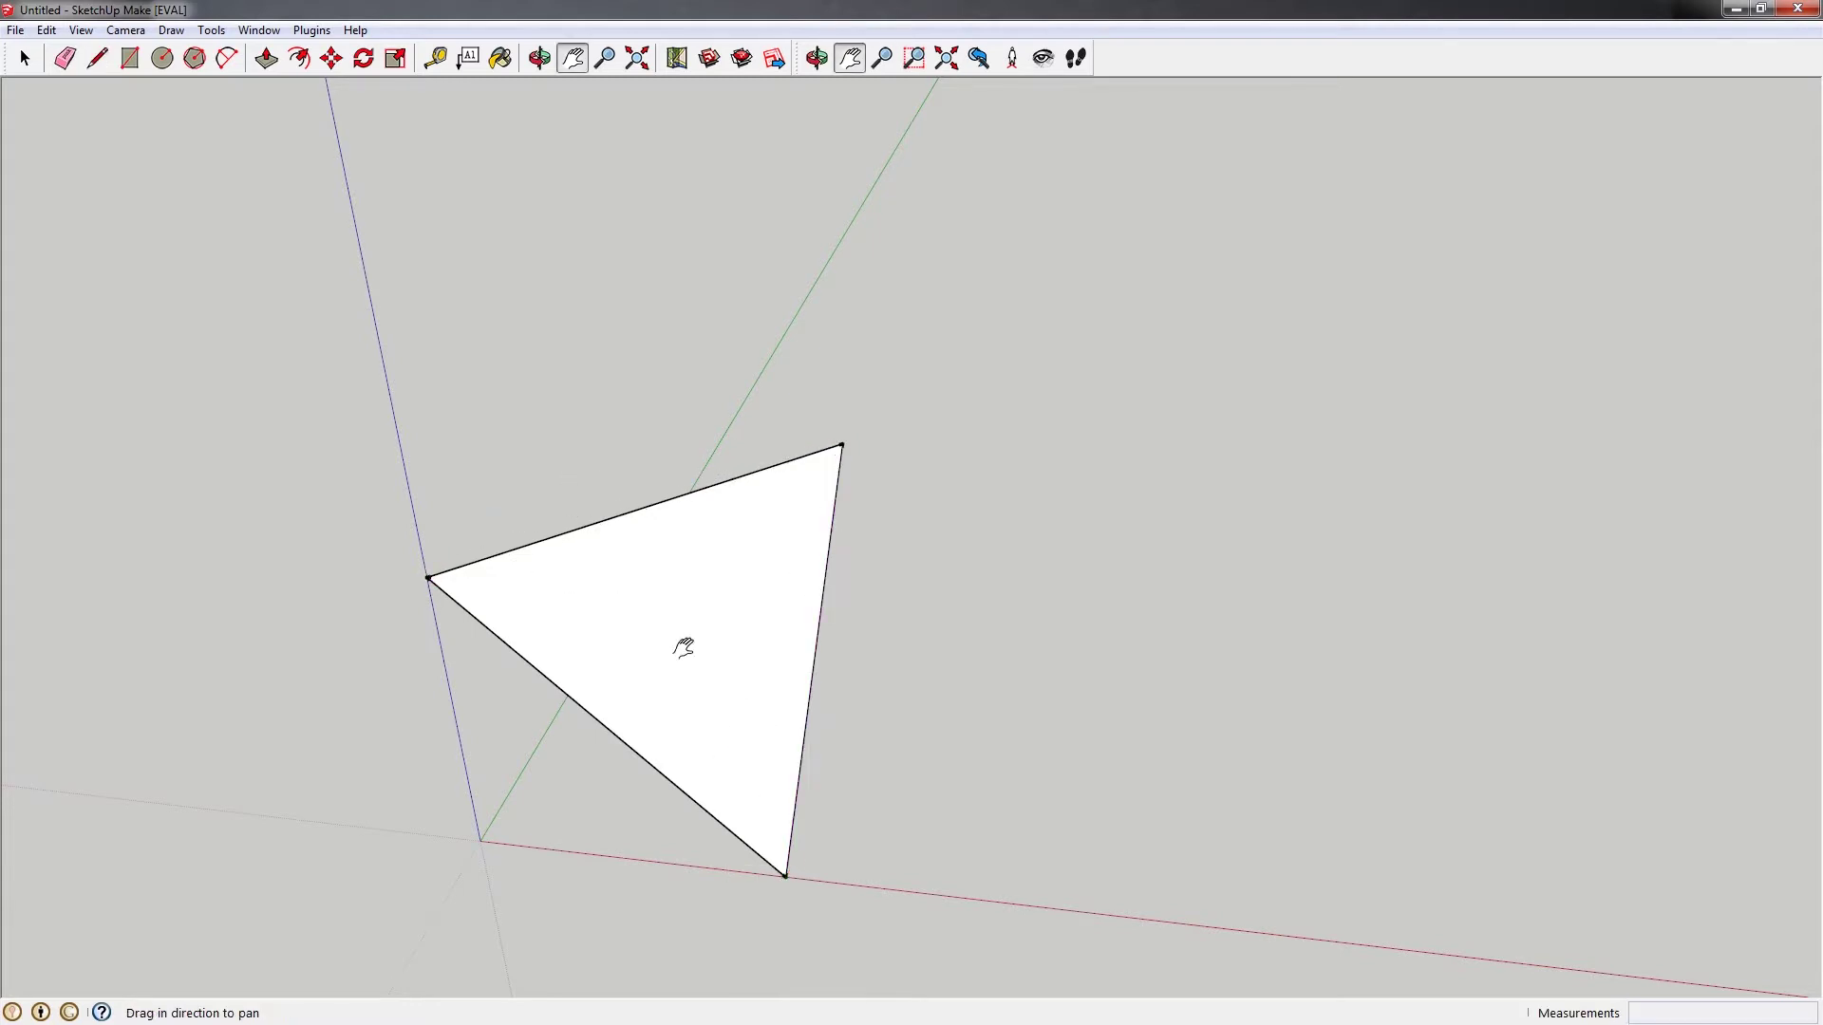
pyautogui.press('space')
pyautogui.moveTo(680, 545)
pyautogui.mouseDown(button='middle')
pyautogui.moveTo(766, 545)
pyautogui.moveTo(769, 590)
pyautogui.moveTo(693, 465)
pyautogui.mouseUp(button='middle')
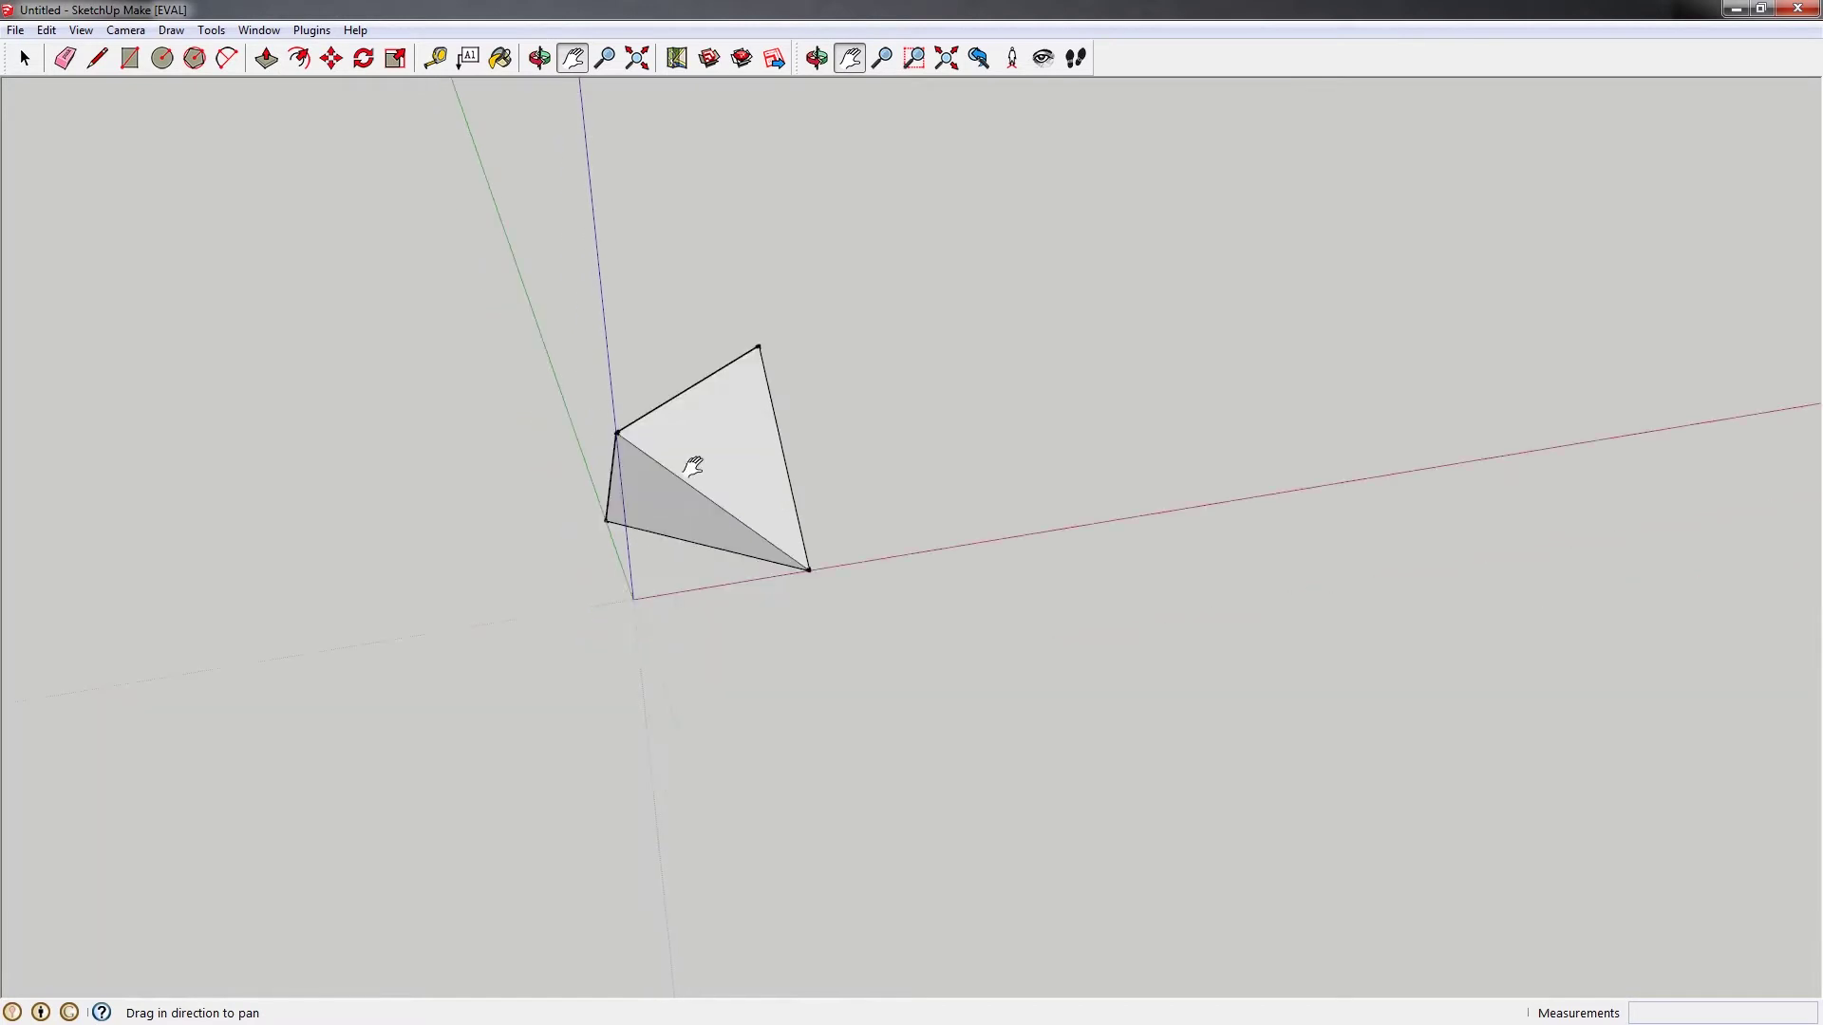
pyautogui.scroll(3, 693, 465)
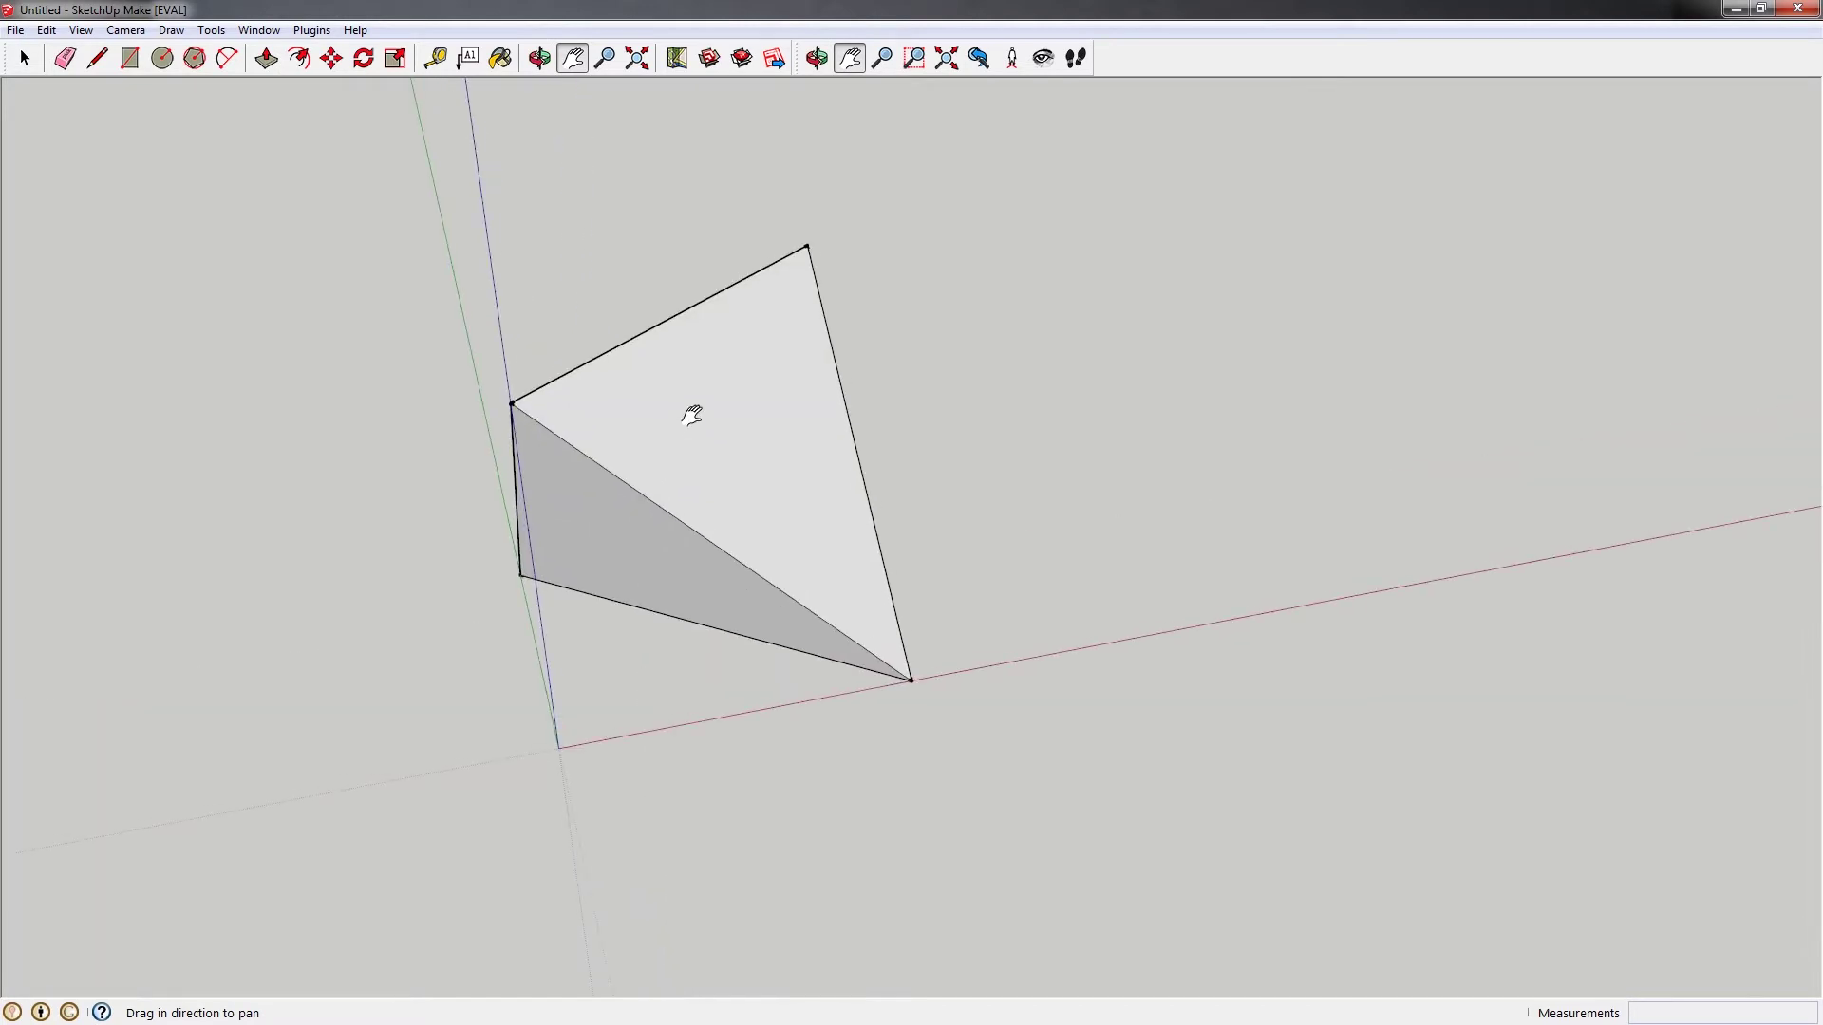
pyautogui.scroll(-2, 692, 415)
pyautogui.press('space')
# Copy the pyramid's upper triangular face and place the copy beside the pyramid
pyautogui.click(720, 389)
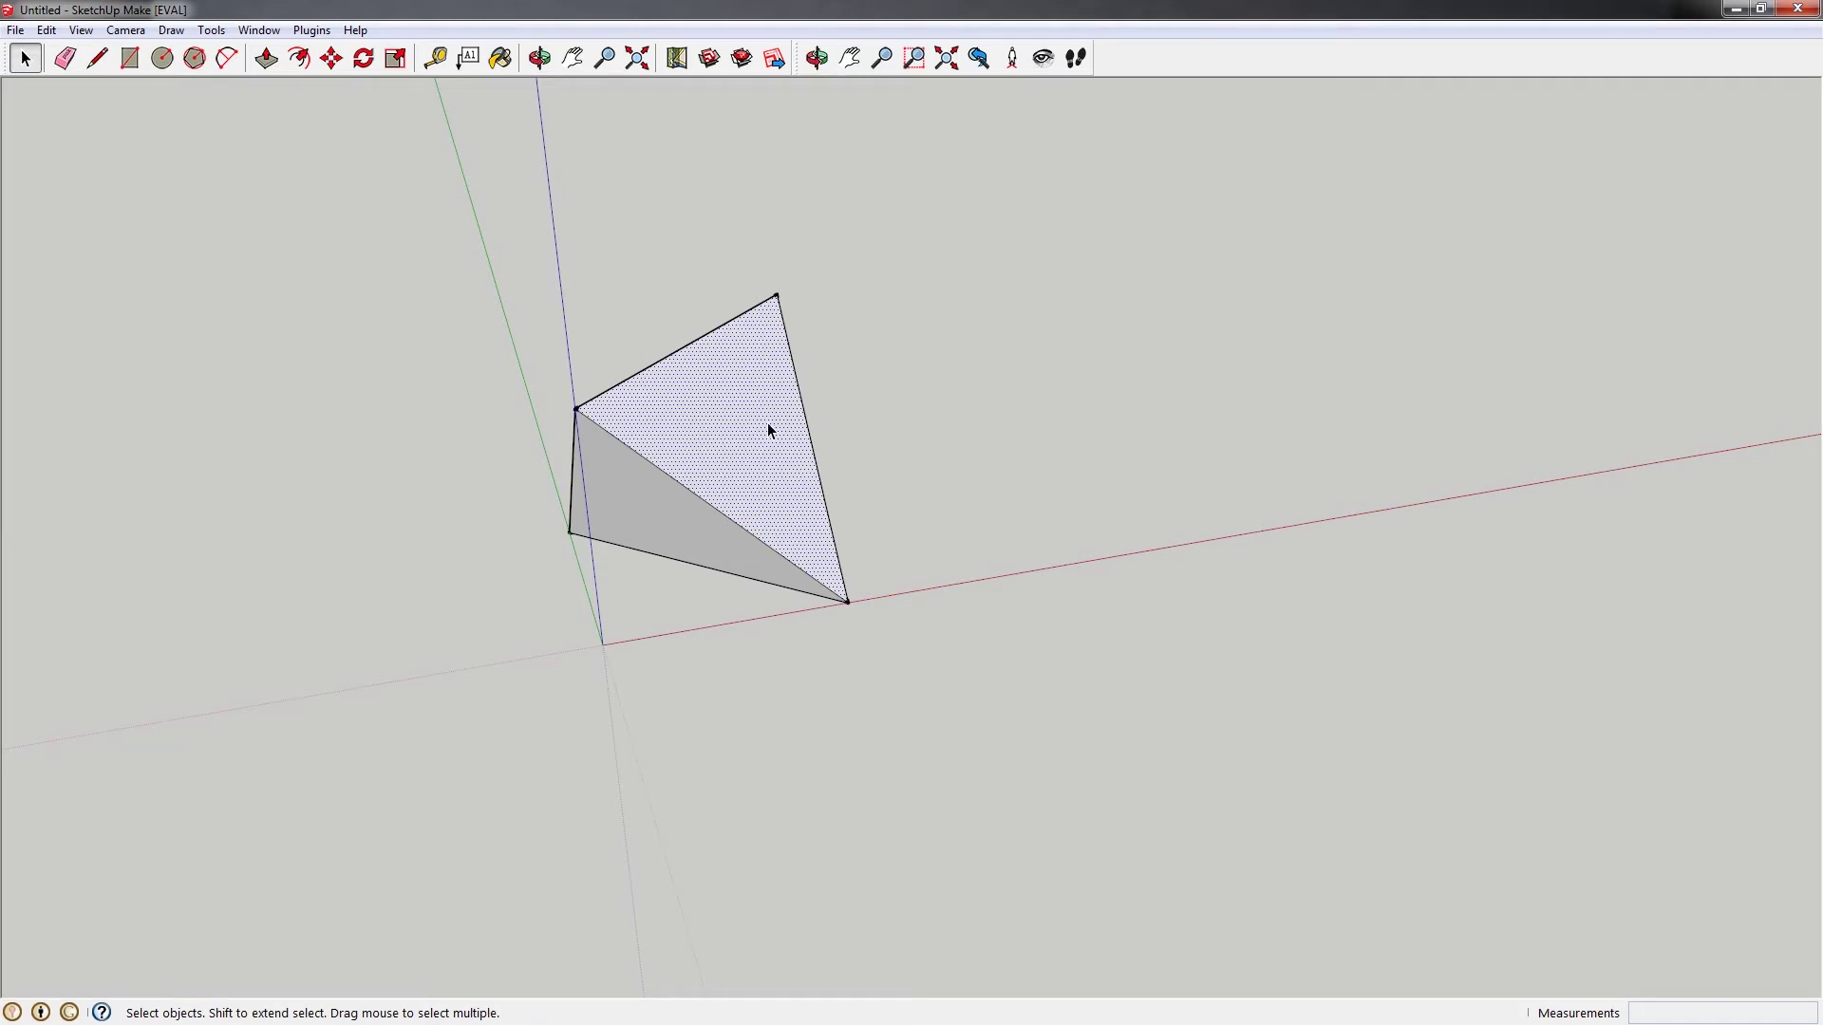
pyautogui.press('m')
pyautogui.press('ctrl')
pyautogui.click(795, 458)
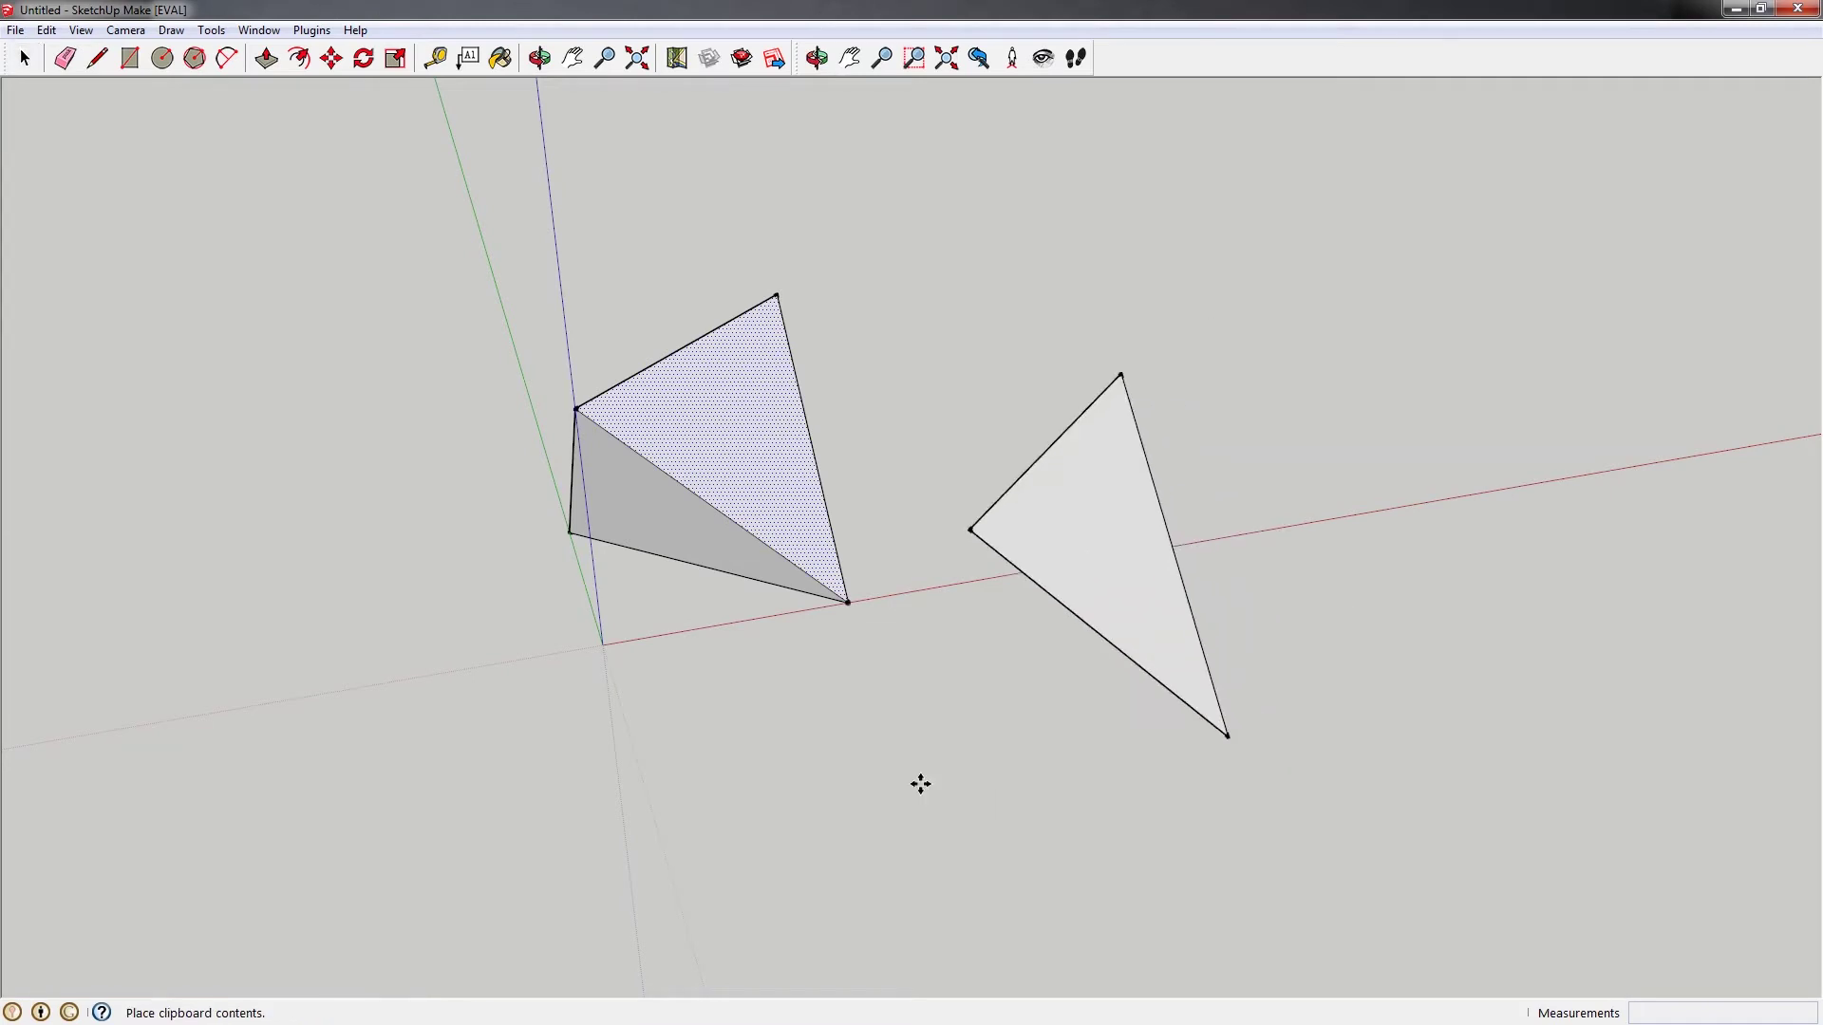
pyautogui.press('space')
# Select the whole pyramid and make it a group
pyautogui.tripleClick(693, 447)
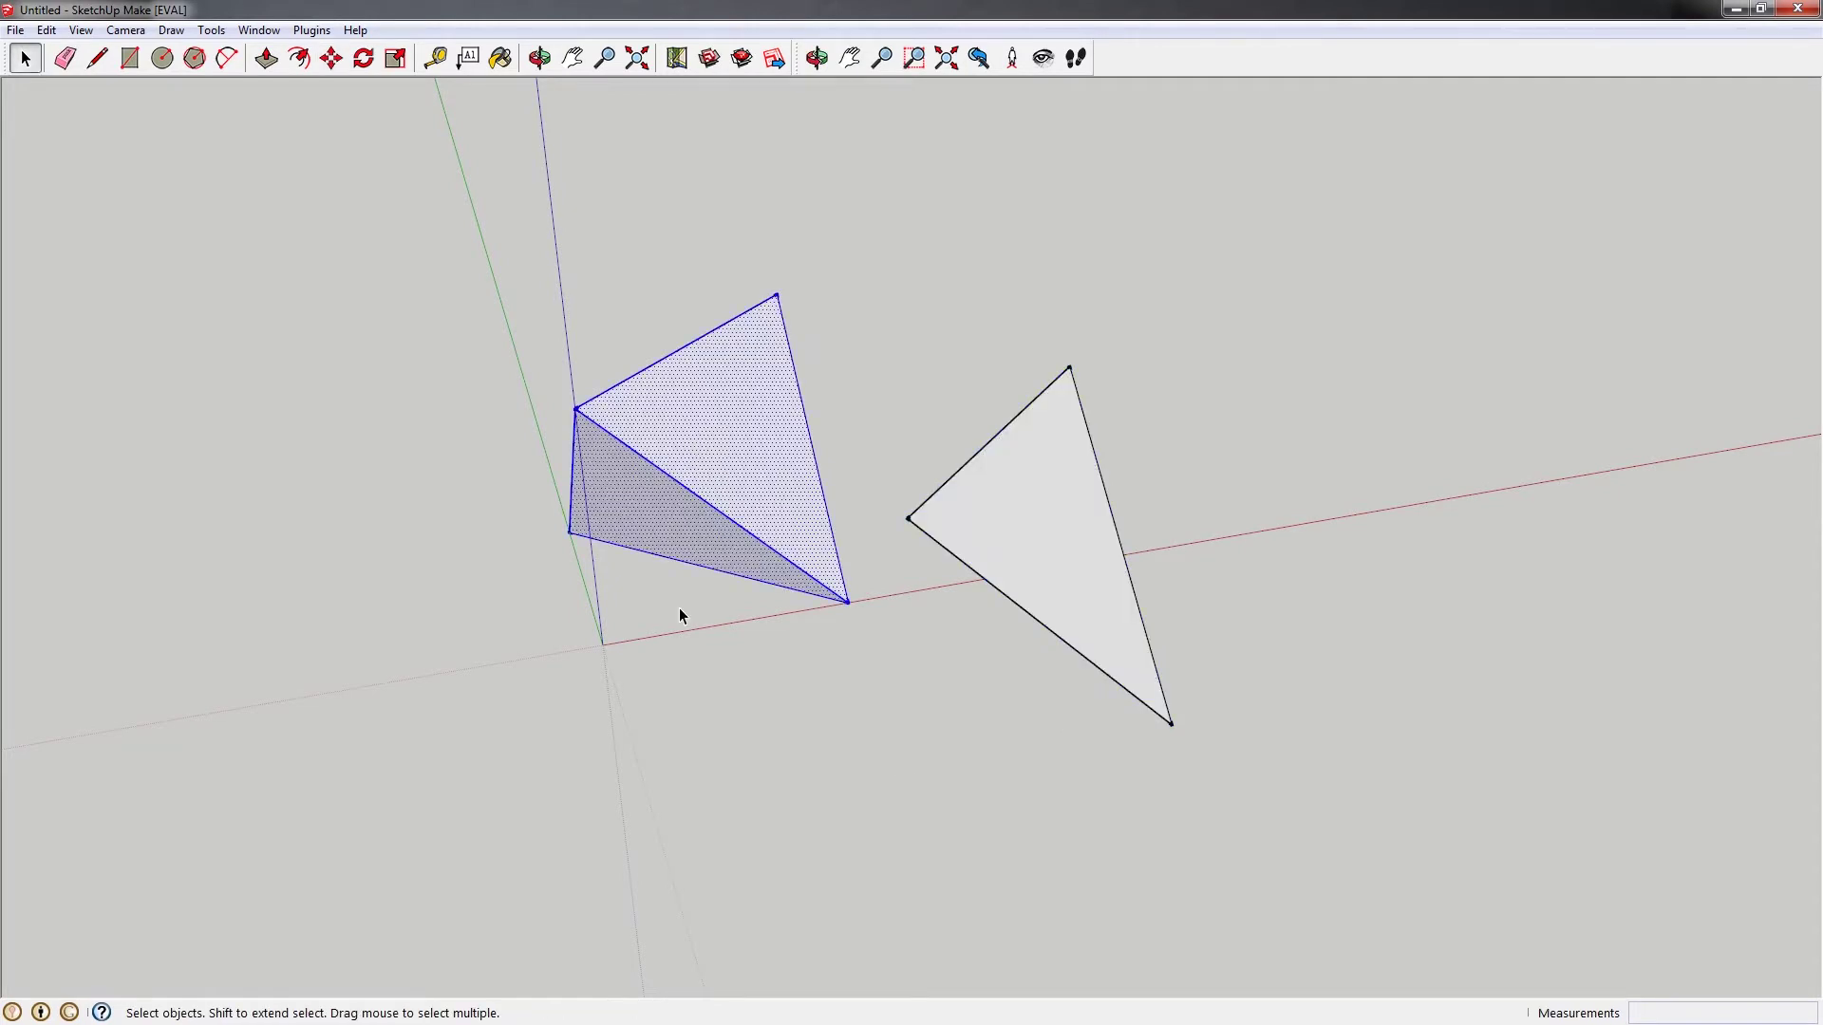
pyautogui.scroll(3, 687, 430)
pyautogui.moveTo(653, 525); pyautogui.dragTo(728, 516, button='middle')
pyautogui.scroll(-2, 738, 524)
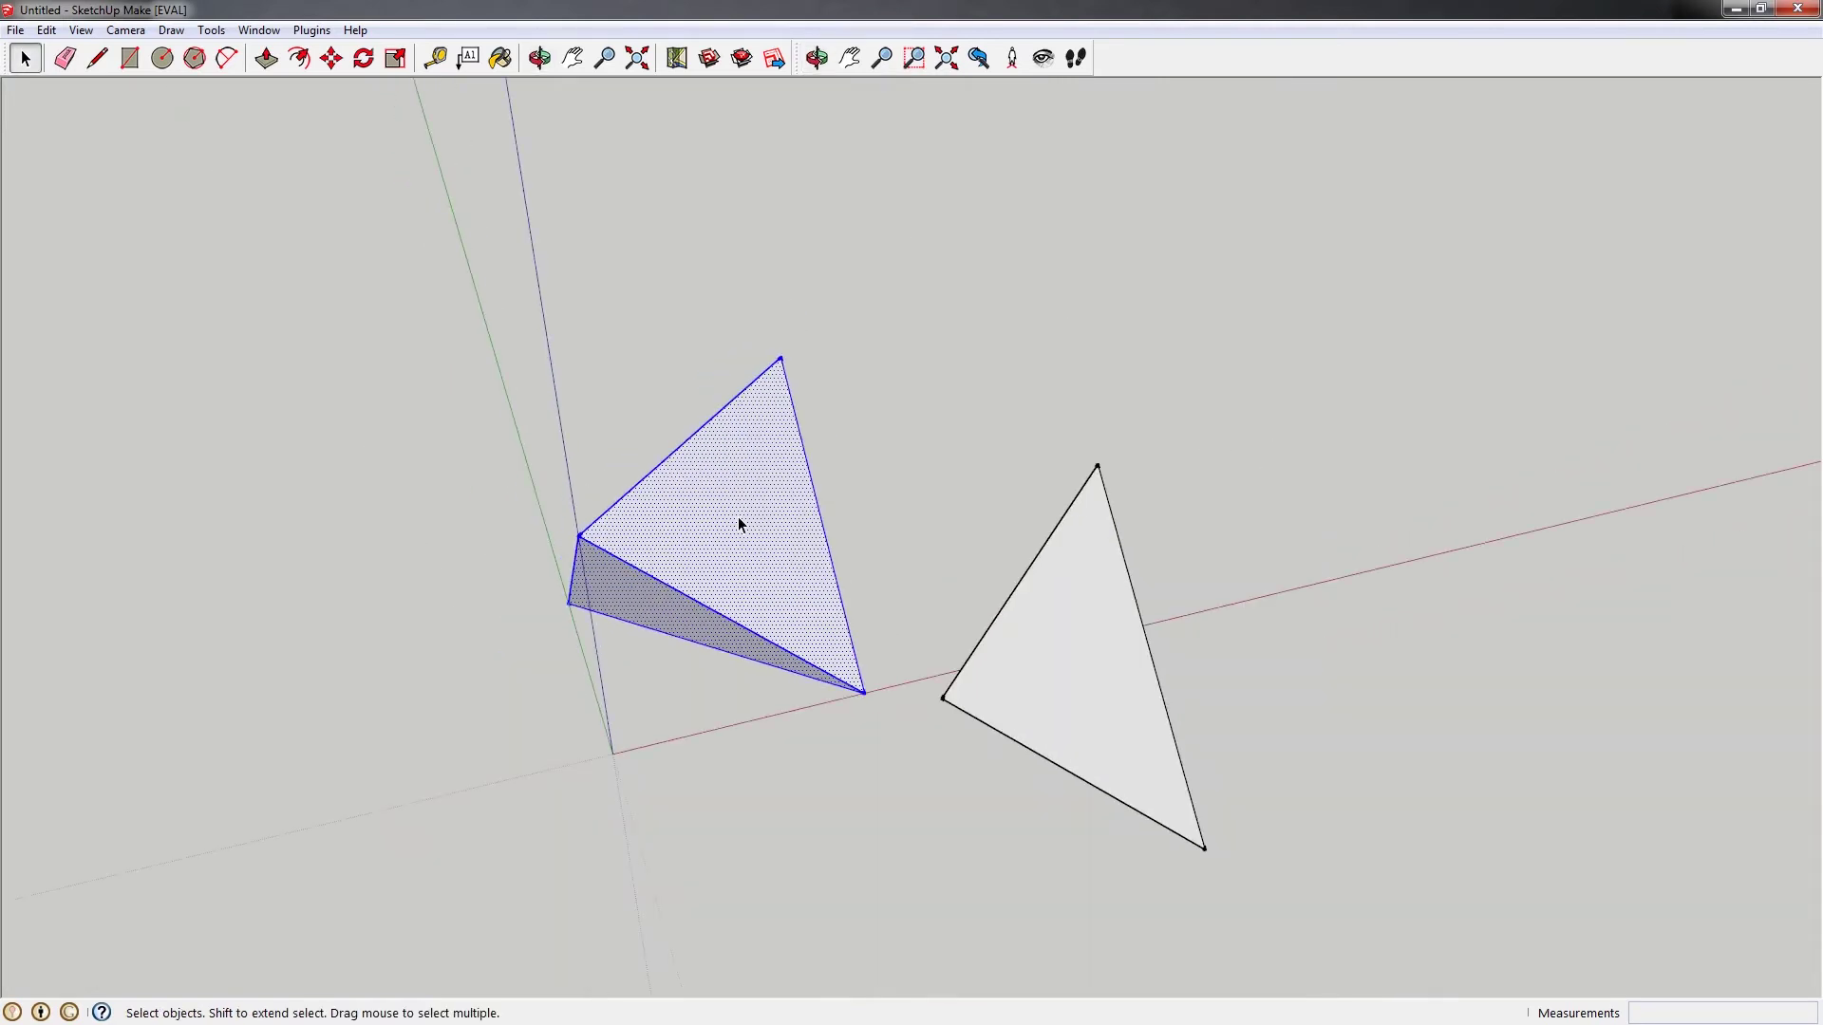
pyautogui.rightClick(738, 524)
pyautogui.click(807, 687)
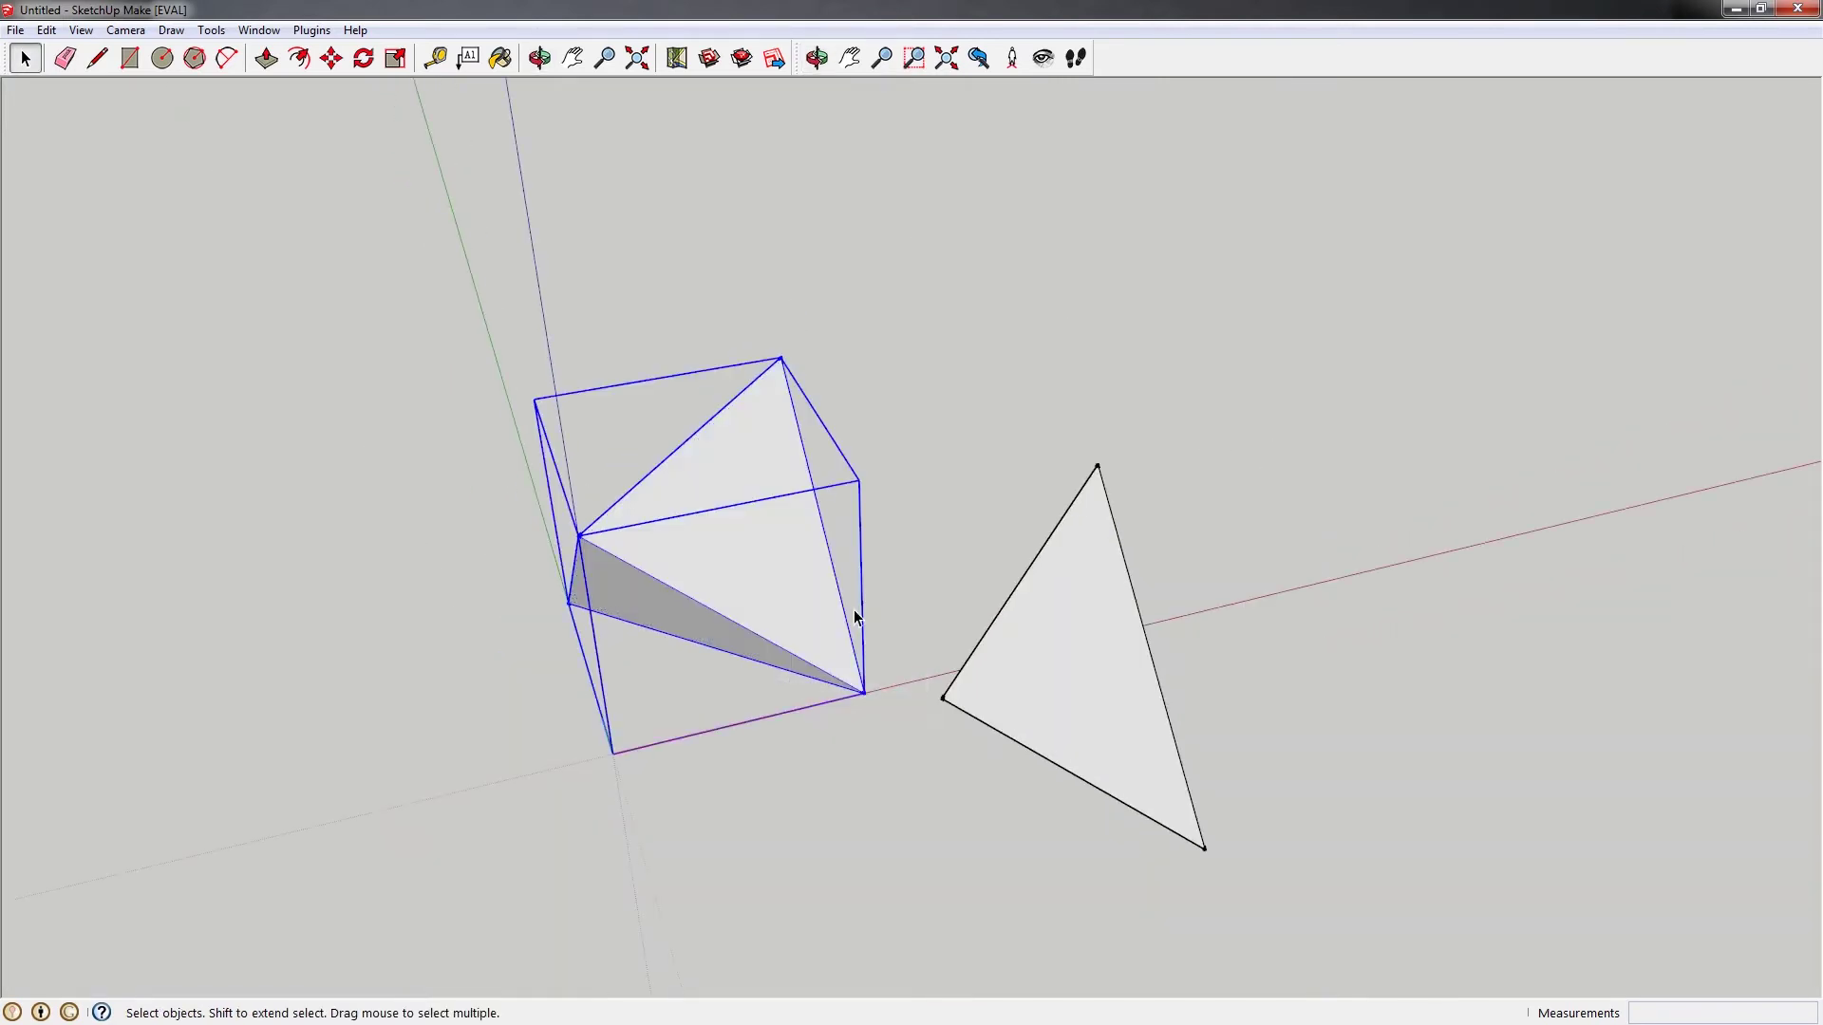
# Make the separate triangle face a group, then deselect it
pyautogui.click(1092, 649)
pyautogui.rightClick(1093, 650)
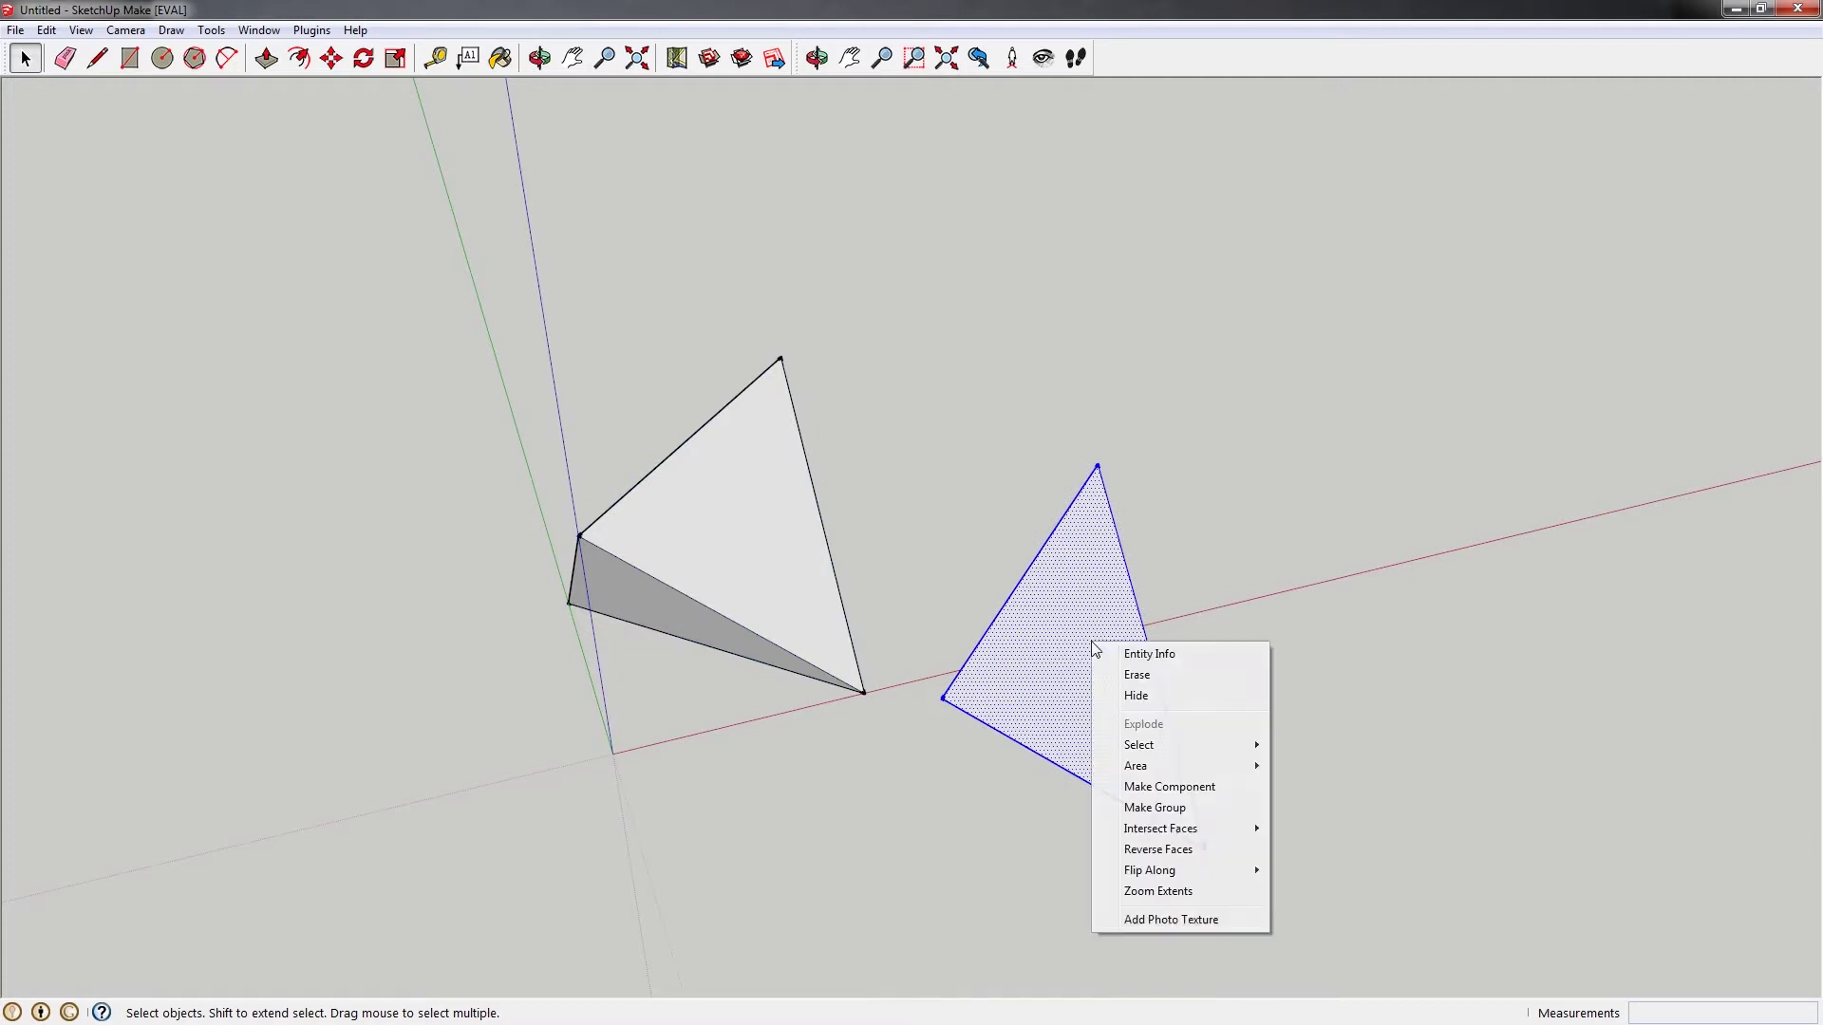
pyautogui.click(1180, 810)
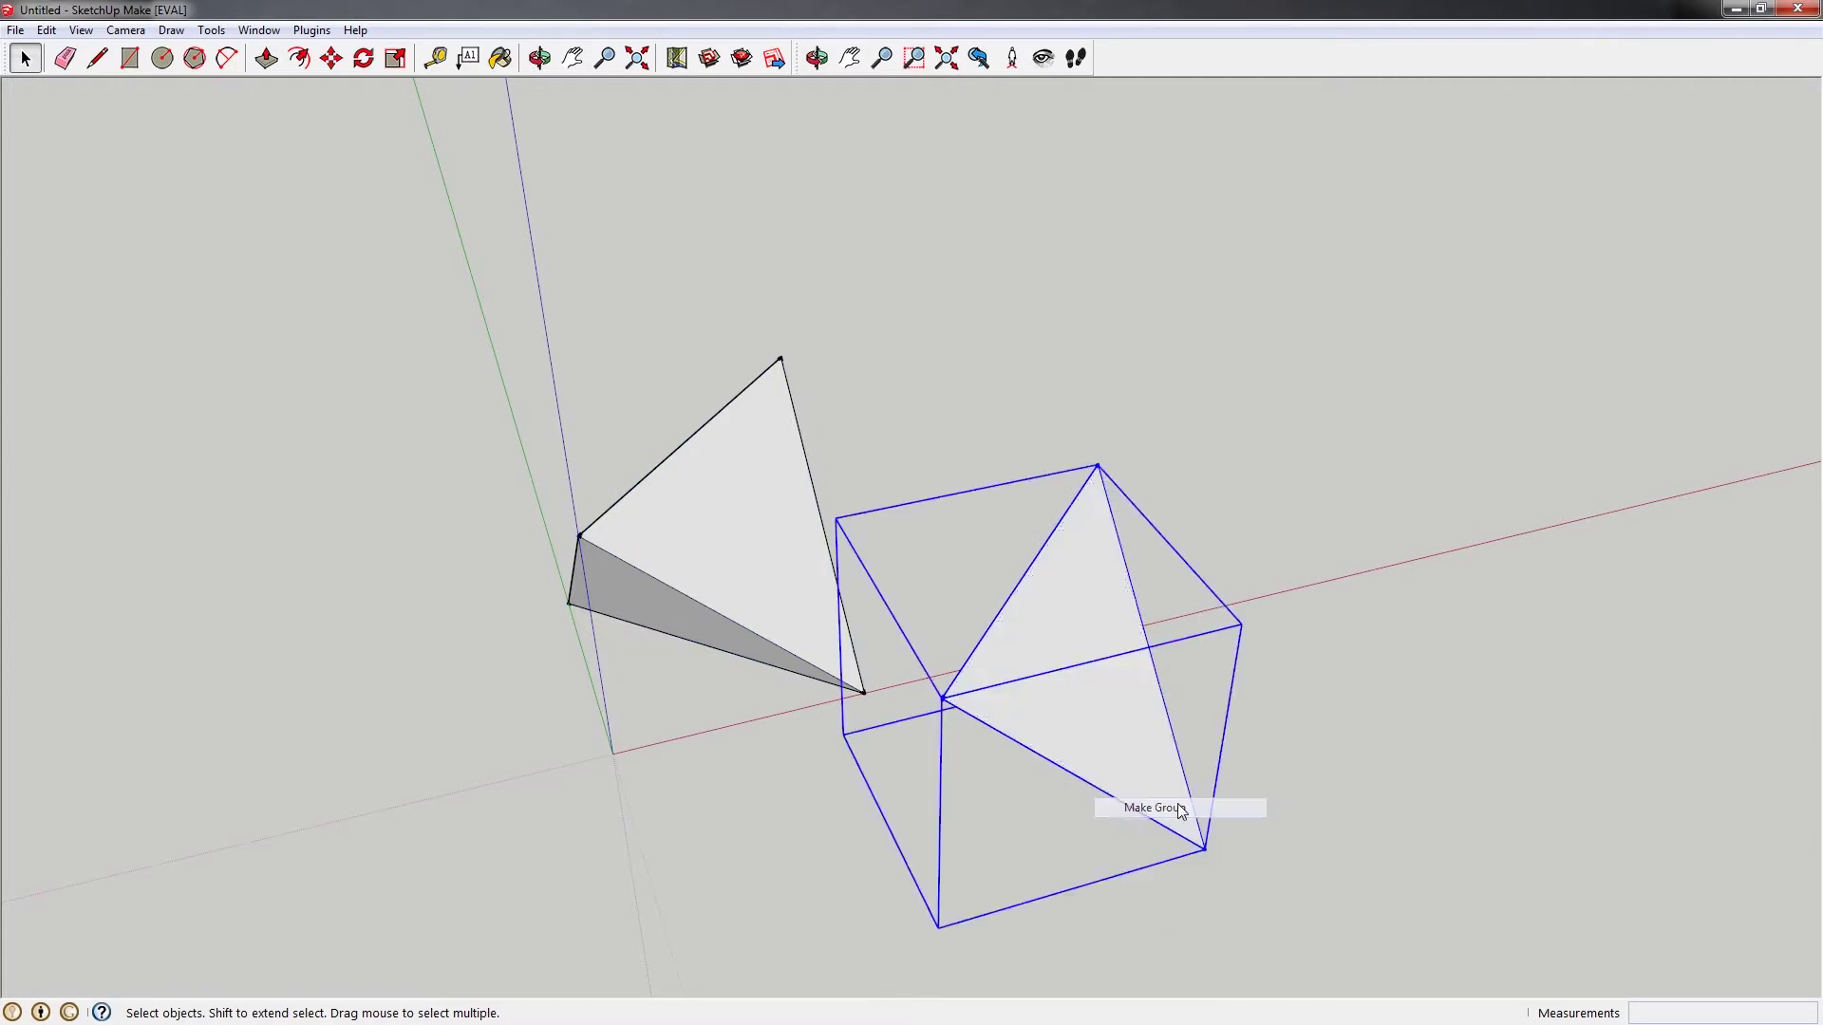
pyautogui.moveTo(1036, 638); pyautogui.dragTo(1025, 594, button='middle')
pyautogui.moveTo(733, 562); pyautogui.dragTo(859, 551, button='middle')
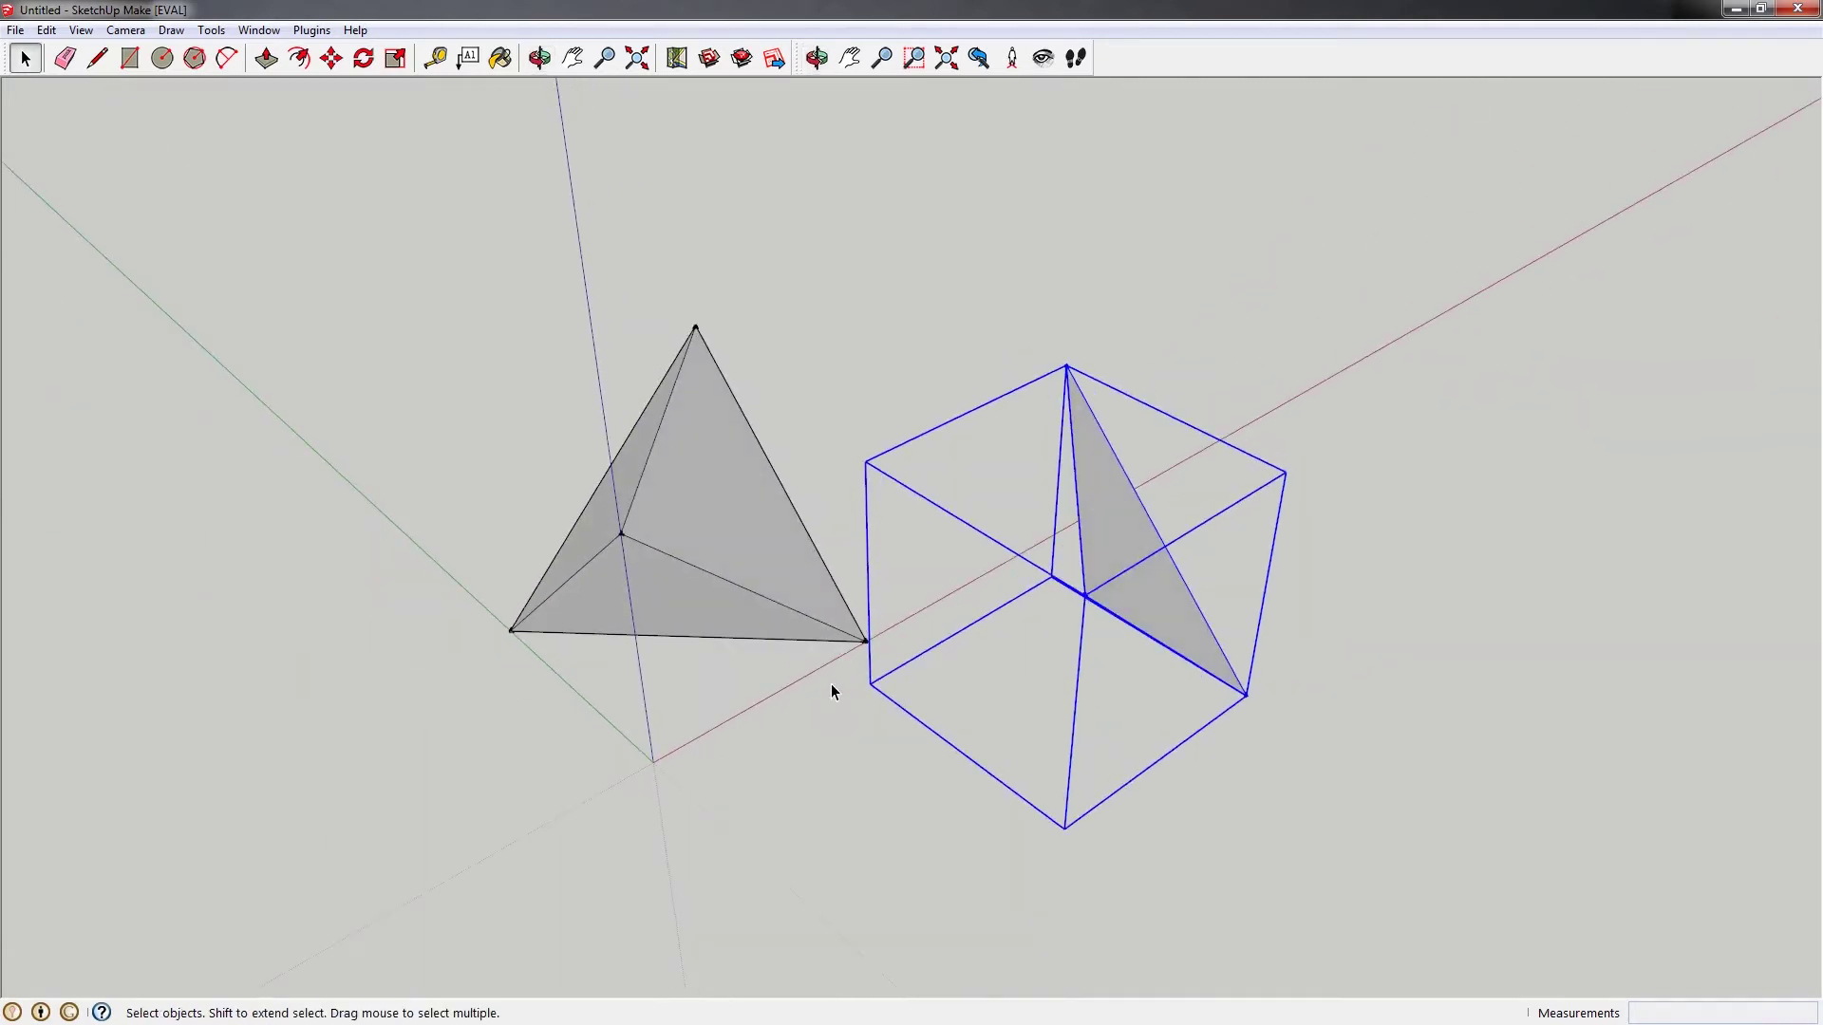
pyautogui.click(830, 686)
# Draw a small square at the axis origin and push/pull it up into a small cube
pyautogui.moveTo(809, 627); pyautogui.dragTo(769, 600, button='middle')
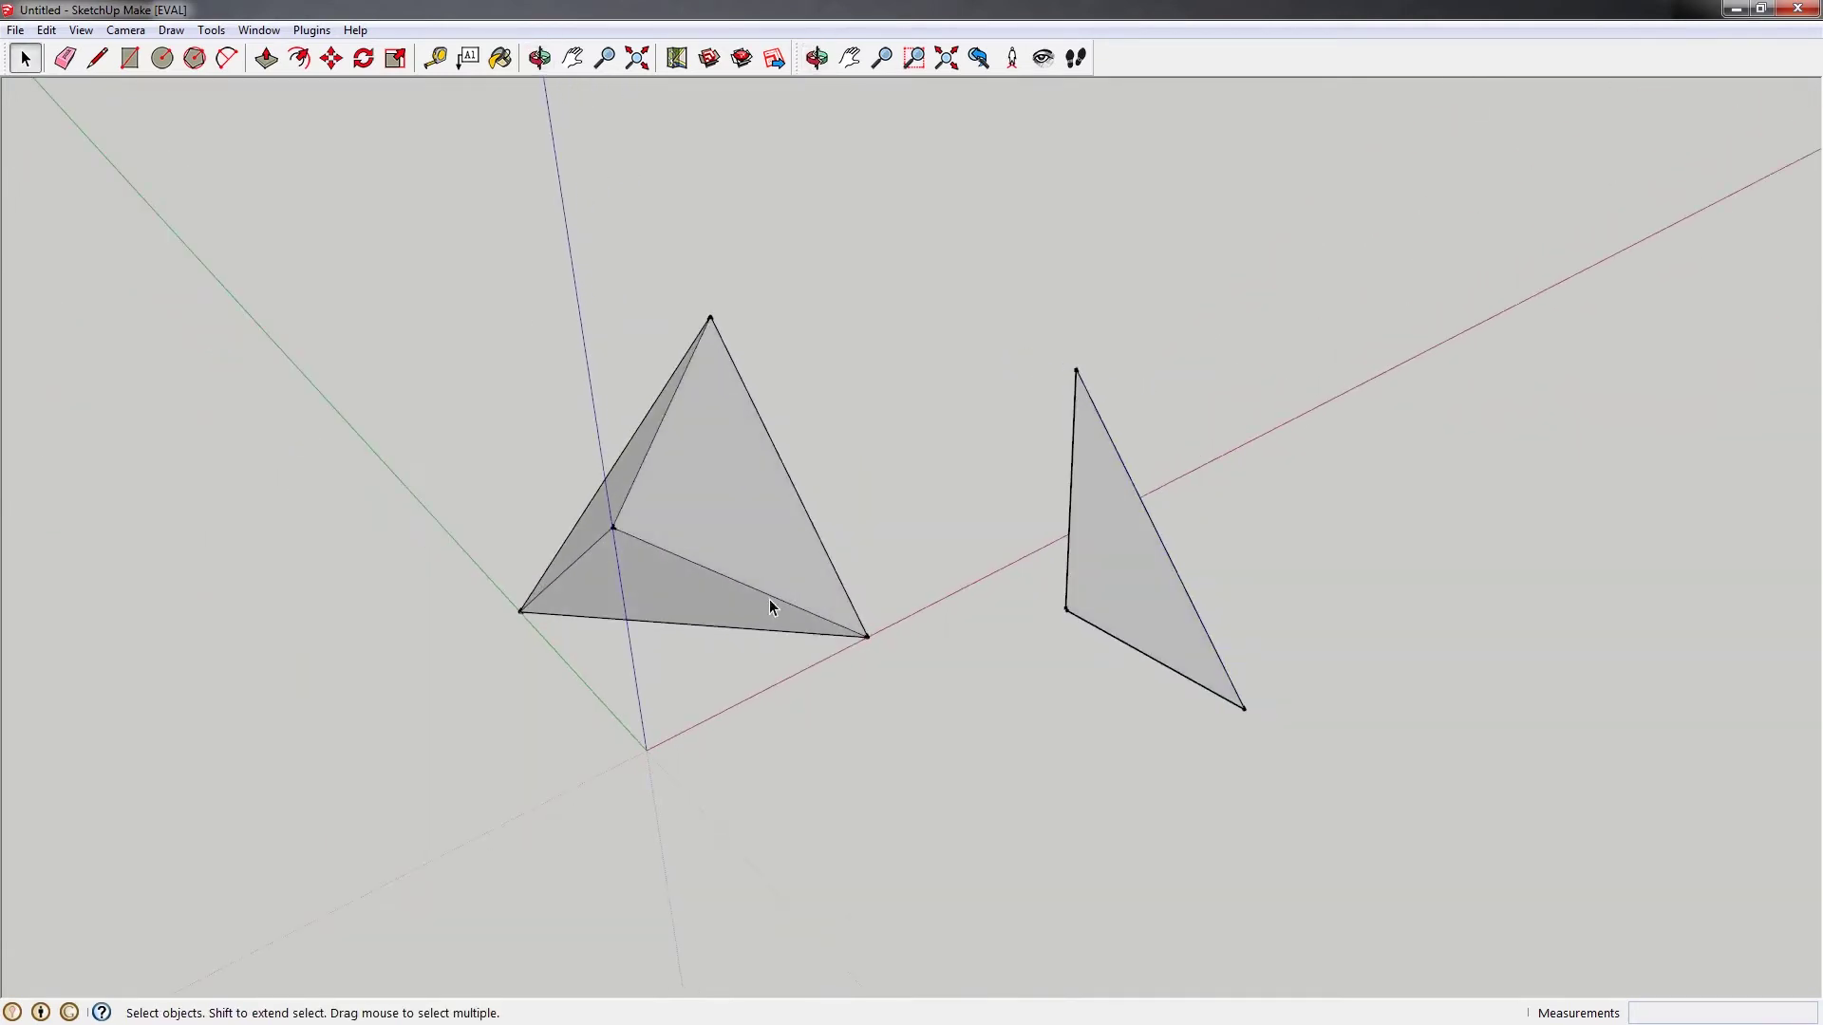
pyautogui.click(131, 58)
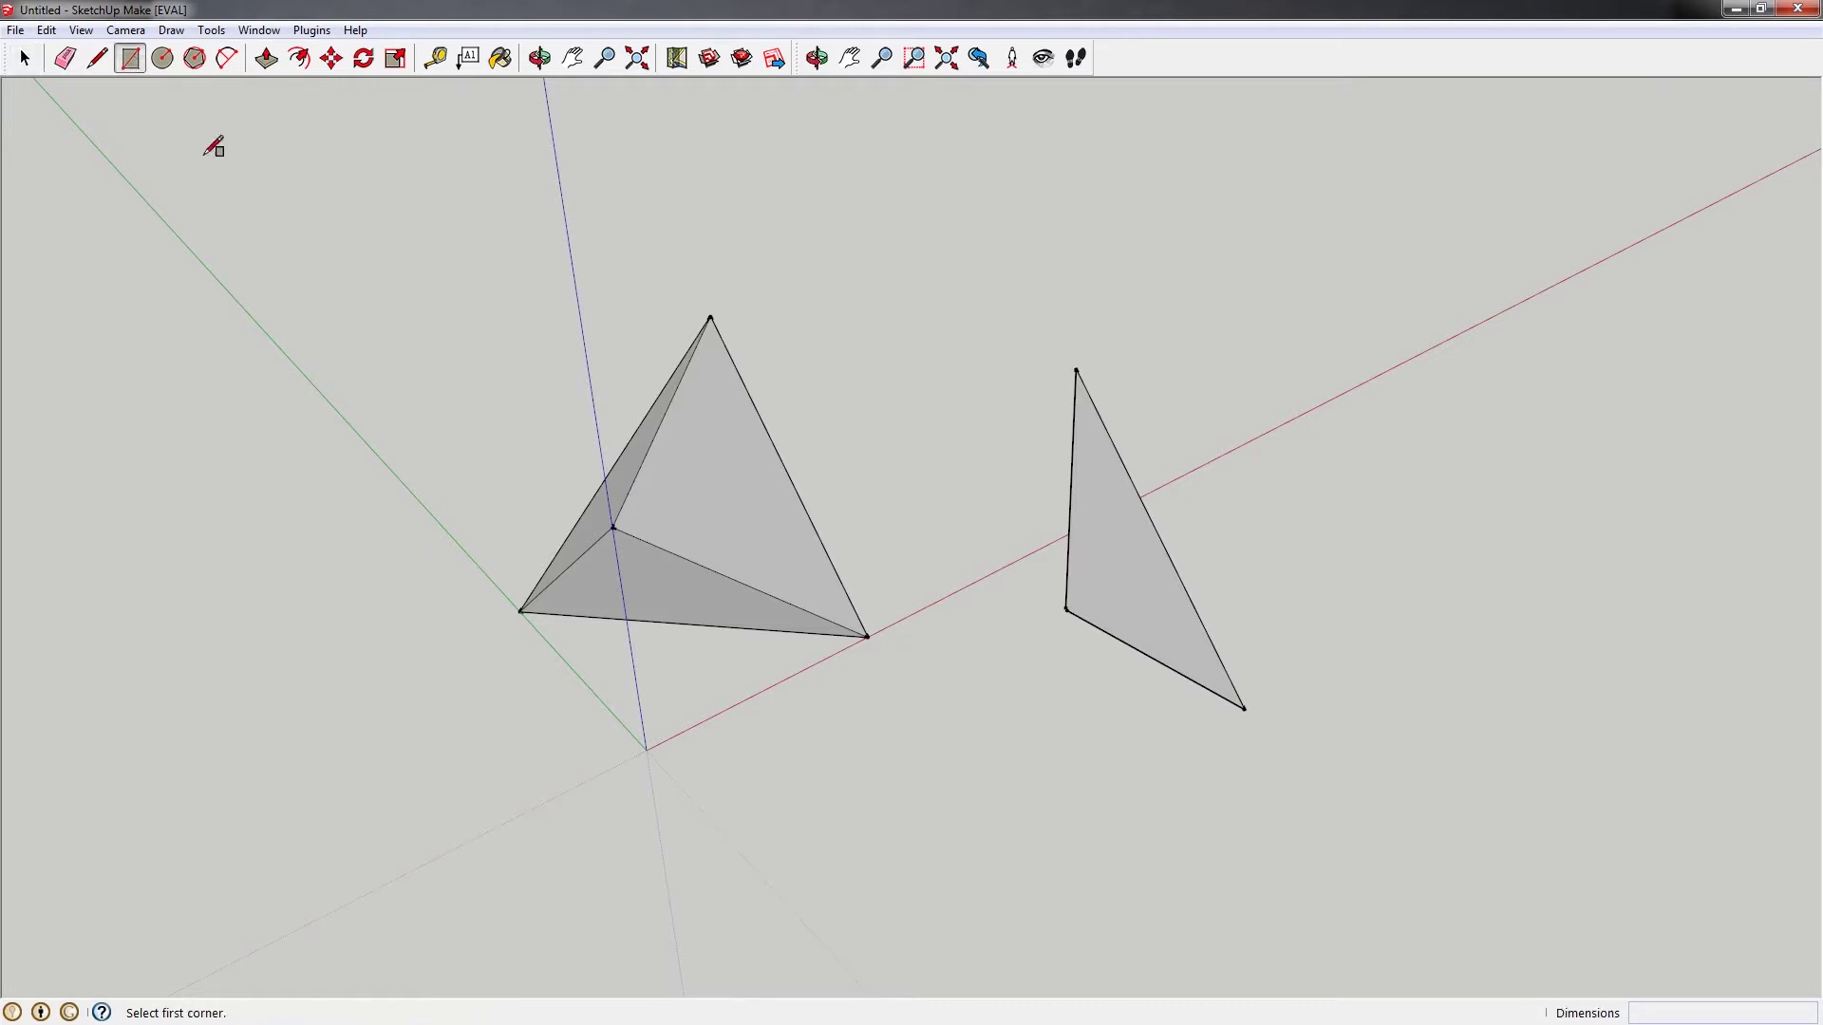
pyautogui.click(646, 749)
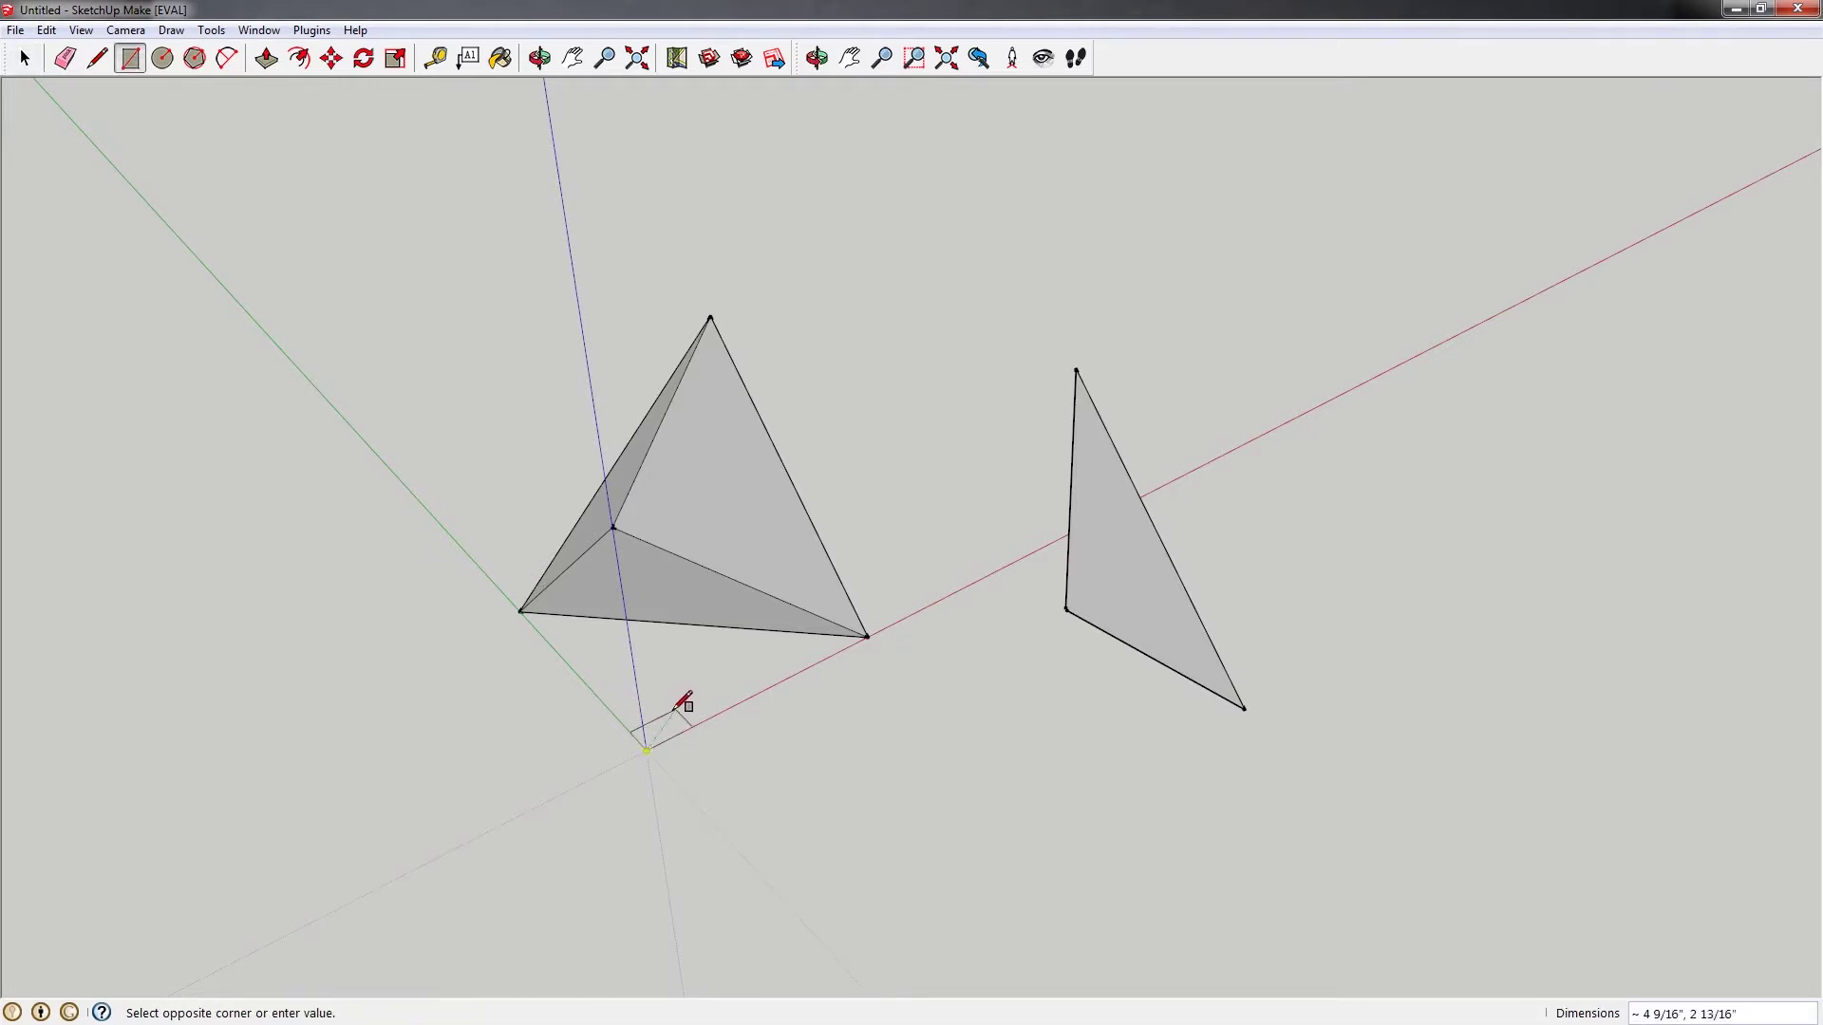
pyautogui.click(668, 700)
pyautogui.moveTo(668, 701)
pyautogui.mouseDown(button='middle')
pyautogui.moveTo(574, 721)
pyautogui.moveTo(698, 704)
pyautogui.mouseUp(button='middle')
pyautogui.scroll(2, 658, 681)
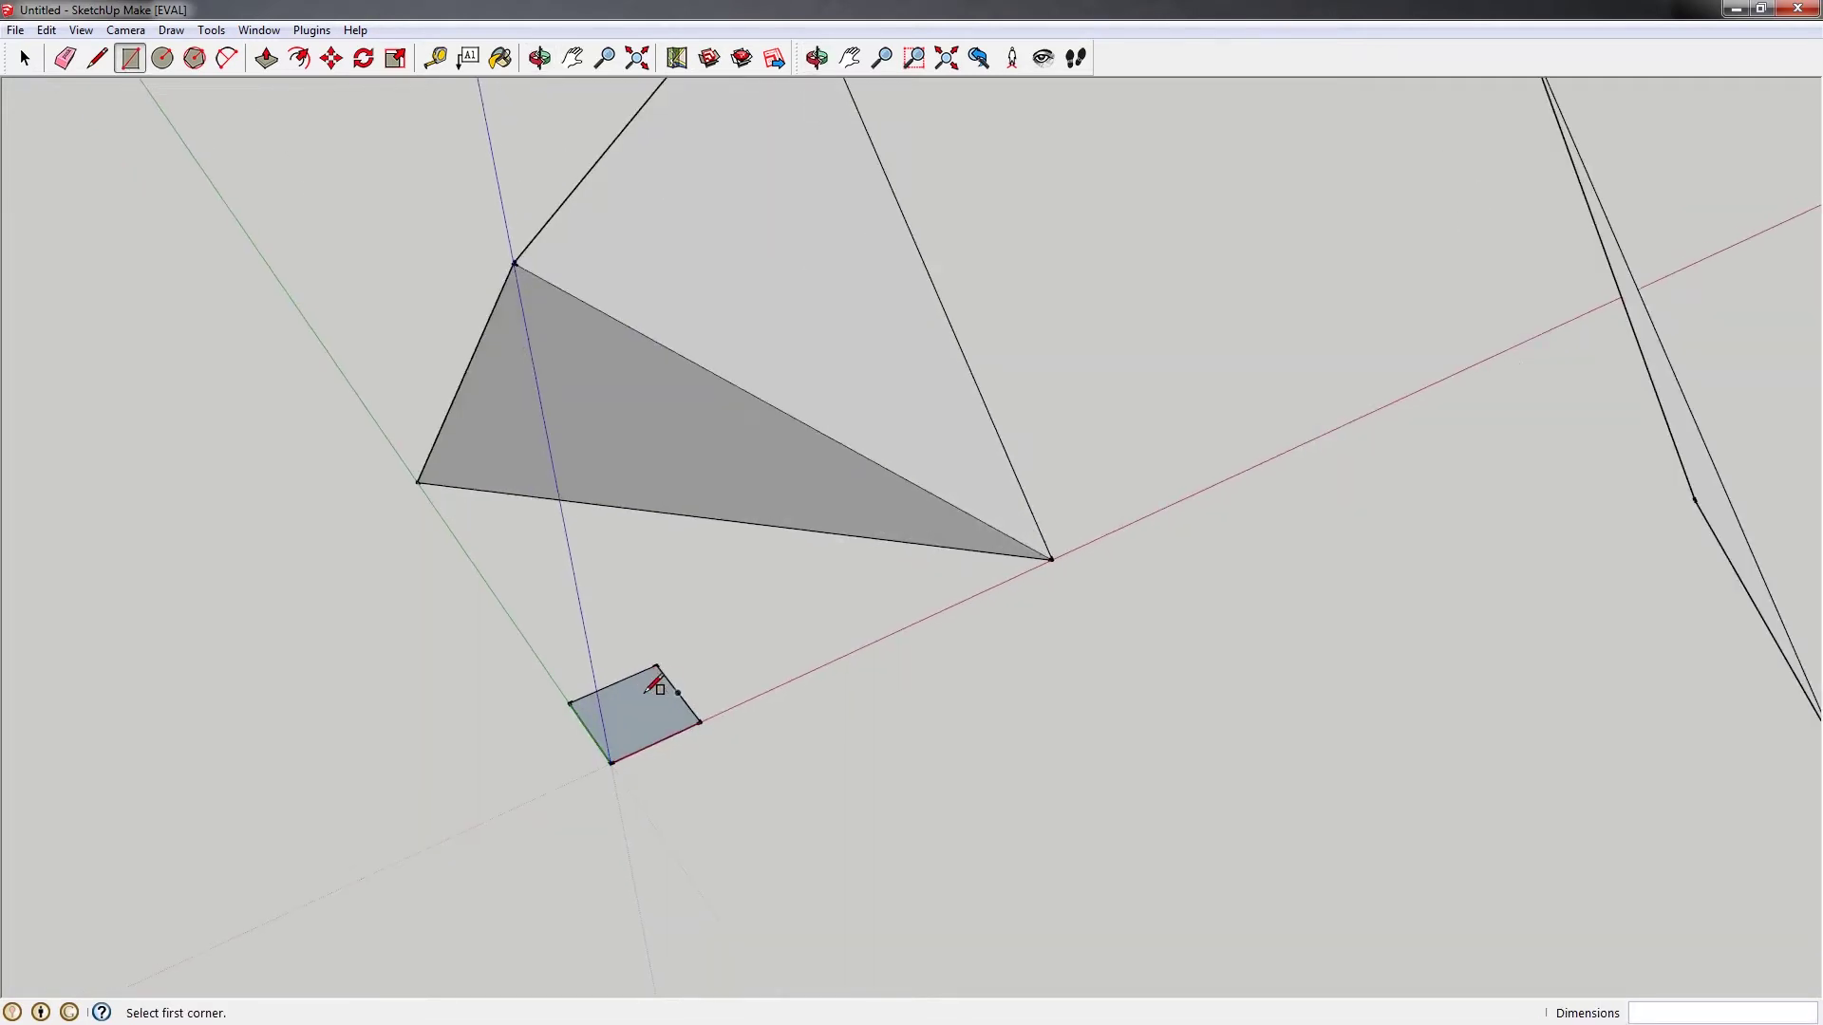
pyautogui.moveTo(680, 703); pyautogui.dragTo(634, 705, button='middle')
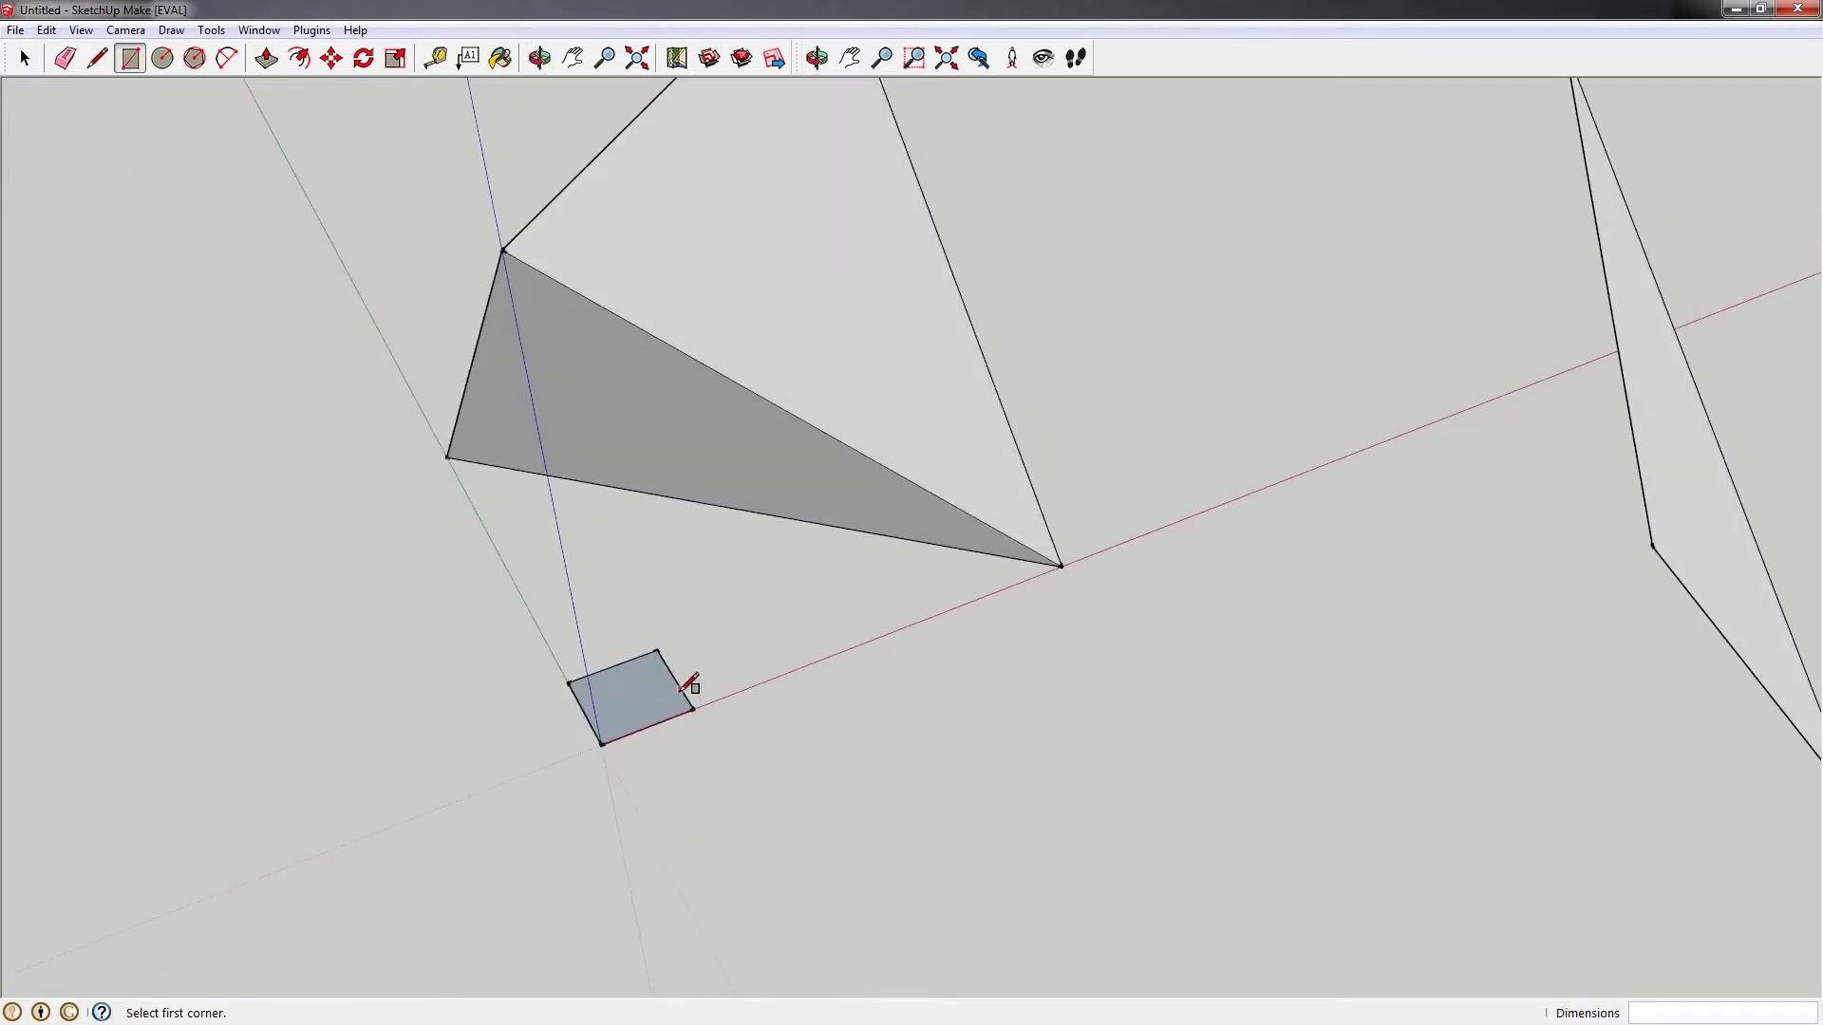
pyautogui.press('p')
pyautogui.moveTo(634, 696); pyautogui.dragTo(636, 634)
pyautogui.press('space')
# Group the small cube's geometry, then select the separate triangle group
pyautogui.tripleClick(624, 659)
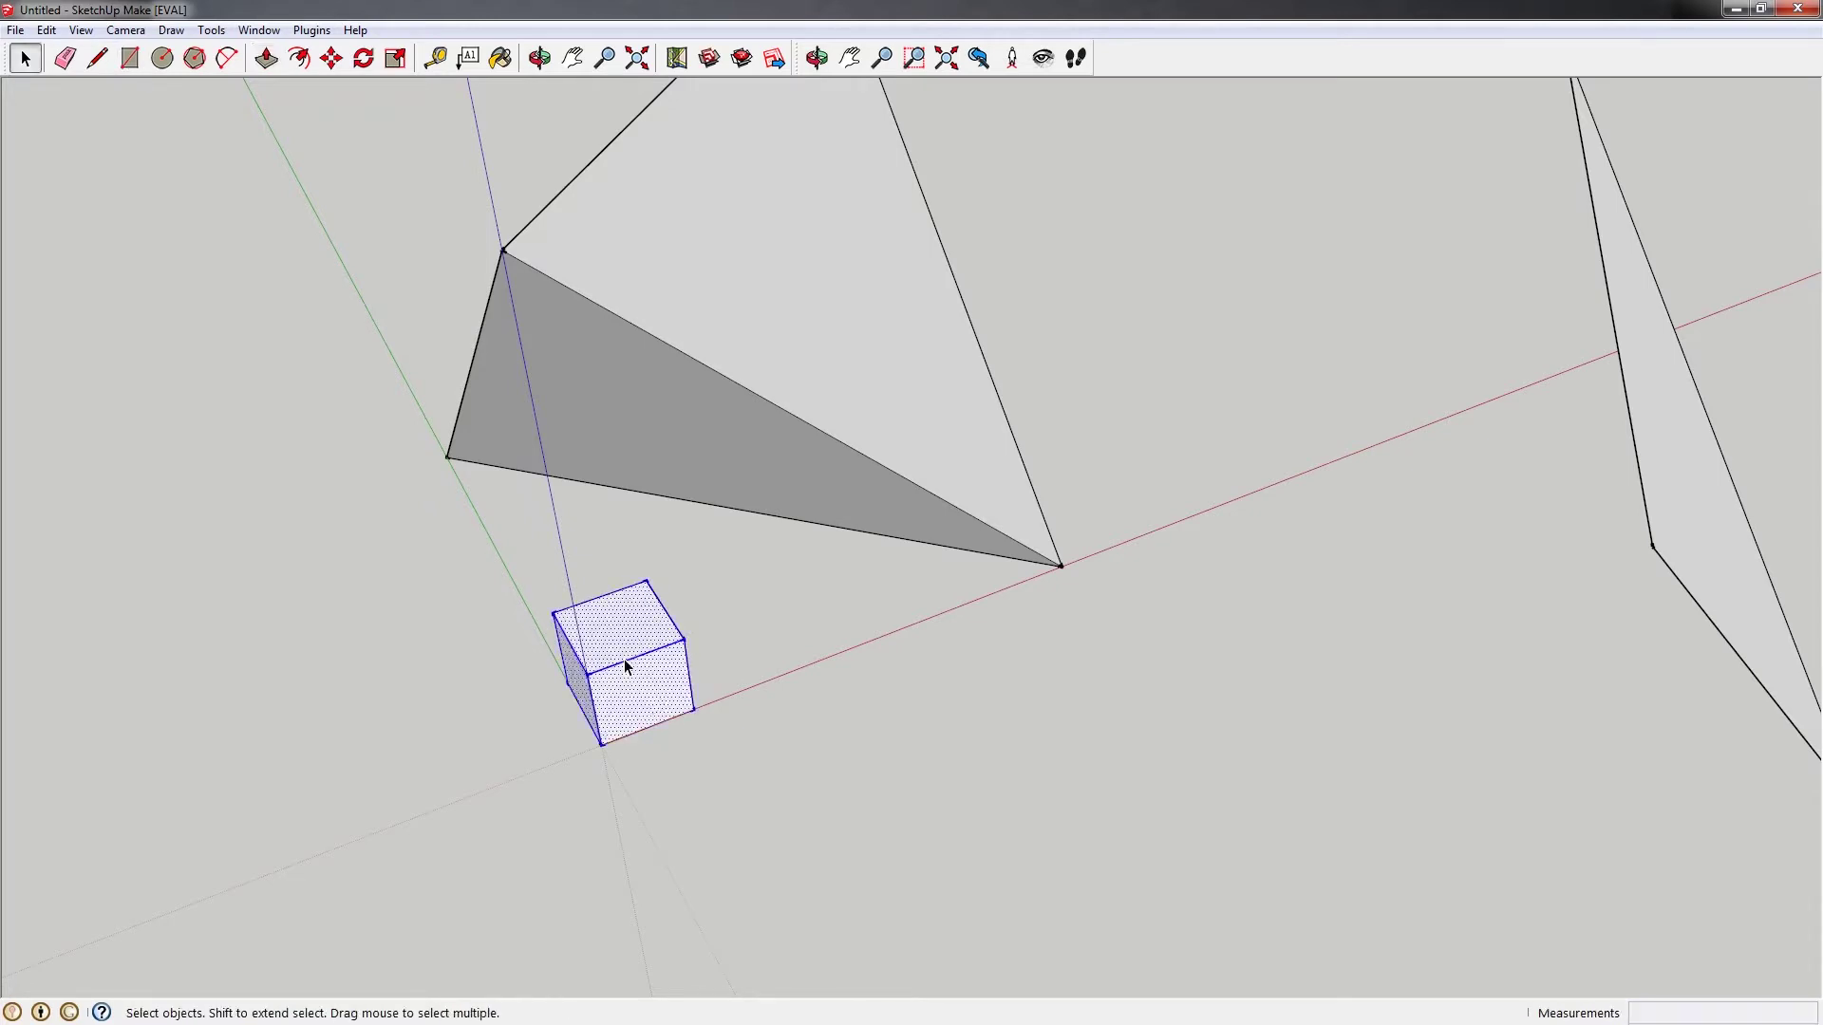
pyautogui.rightClick(634, 679)
pyautogui.click(745, 845)
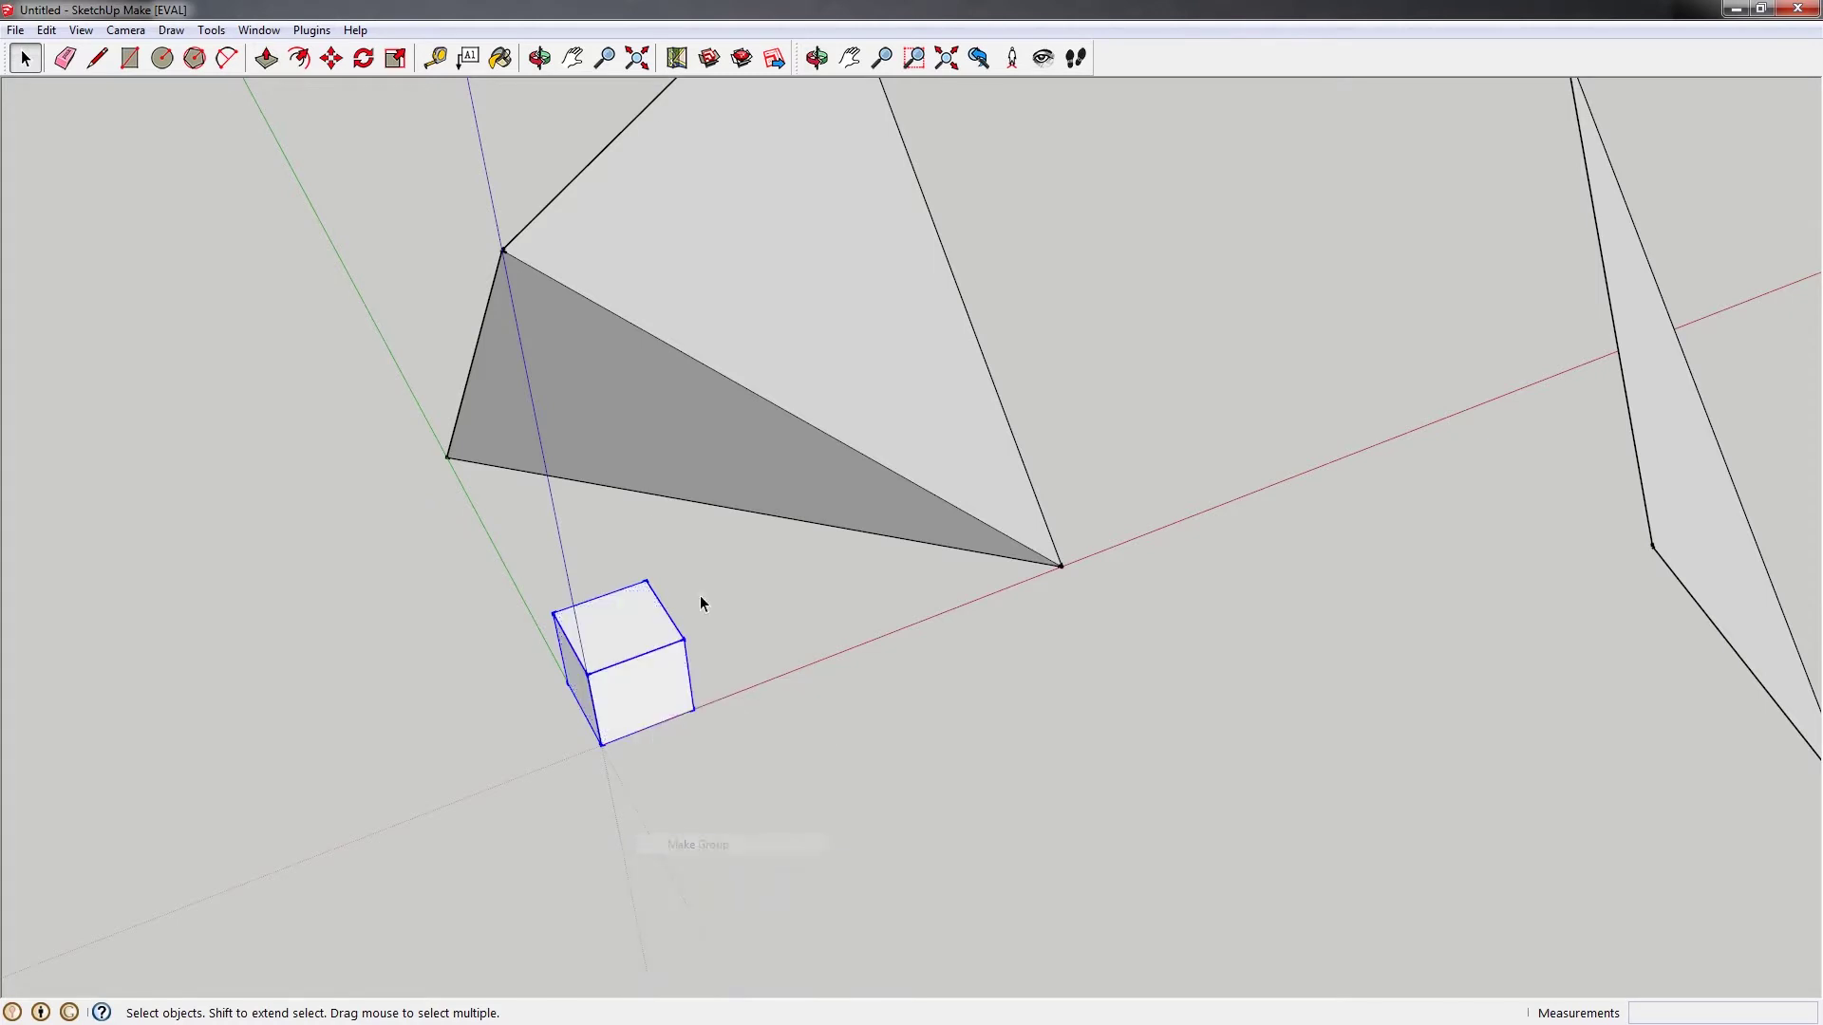
pyautogui.moveTo(699, 595); pyautogui.dragTo(965, 583, button='middle')
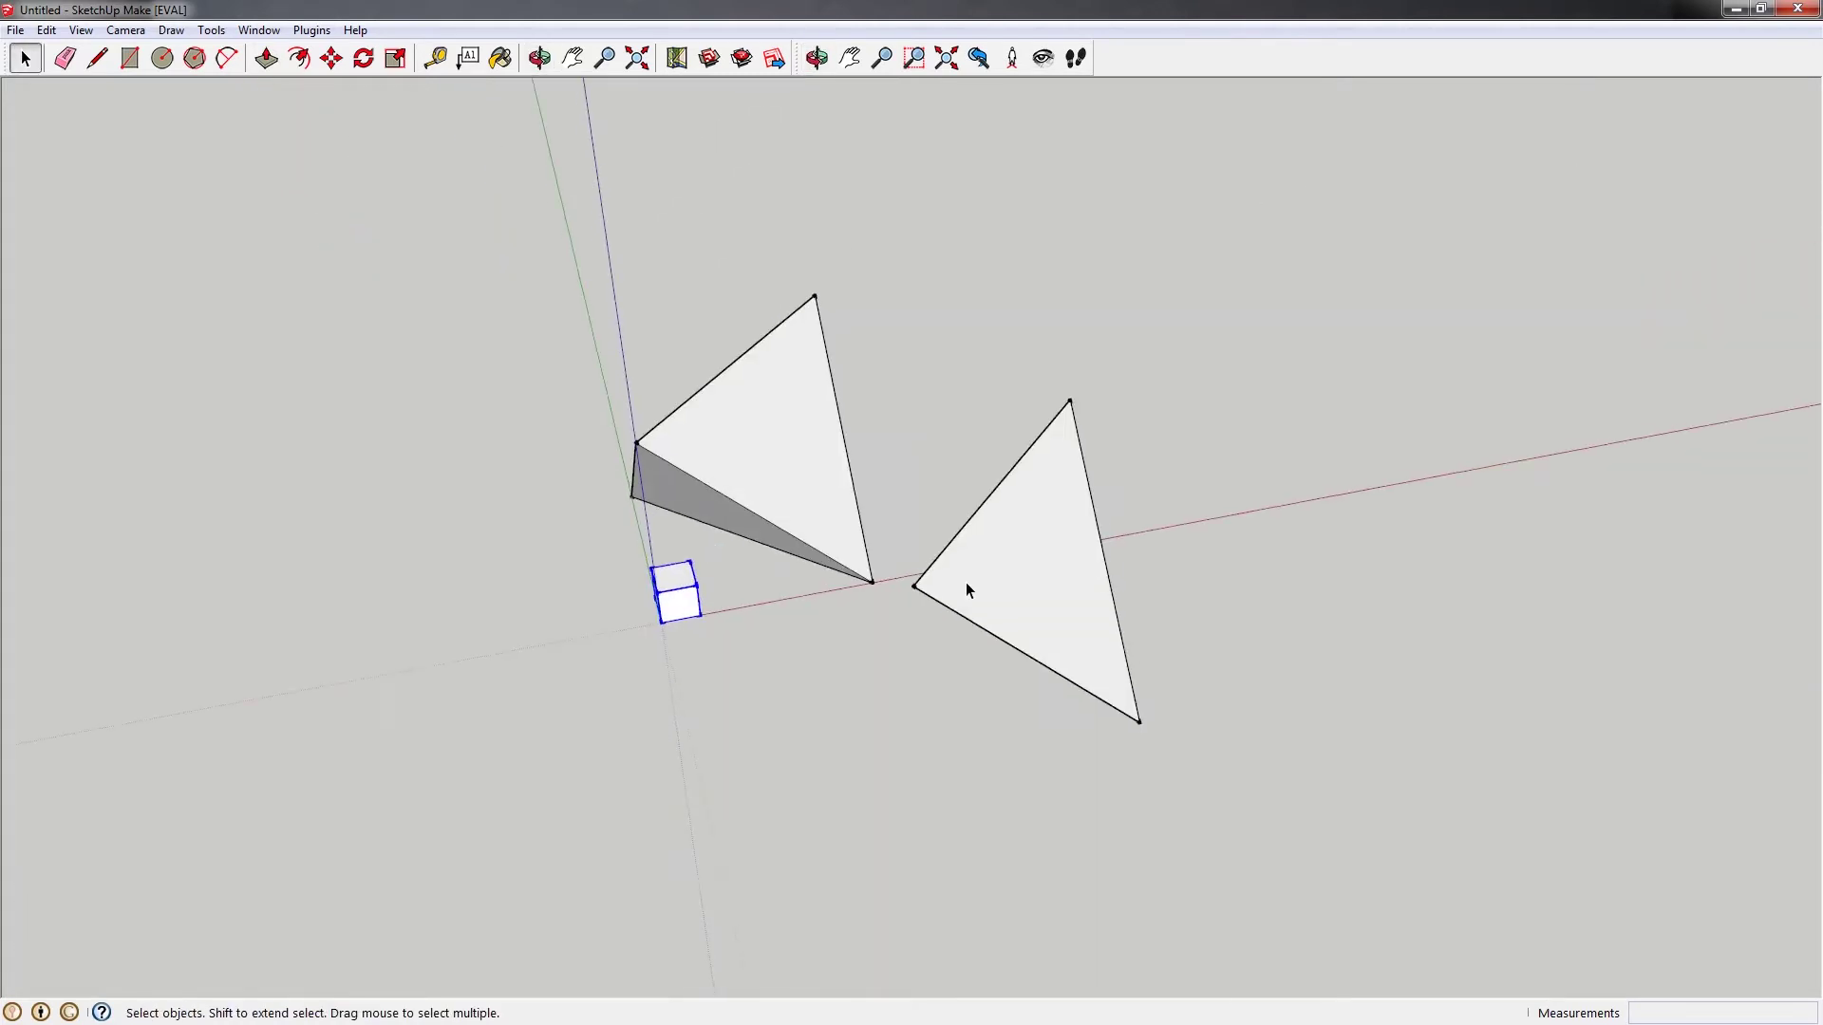
pyautogui.click(968, 584)
pyautogui.press('o')
pyautogui.moveTo(756, 537); pyautogui.dragTo(903, 557)
# Move the triangle group so its corner sits on the cube's corner
pyautogui.press('space')
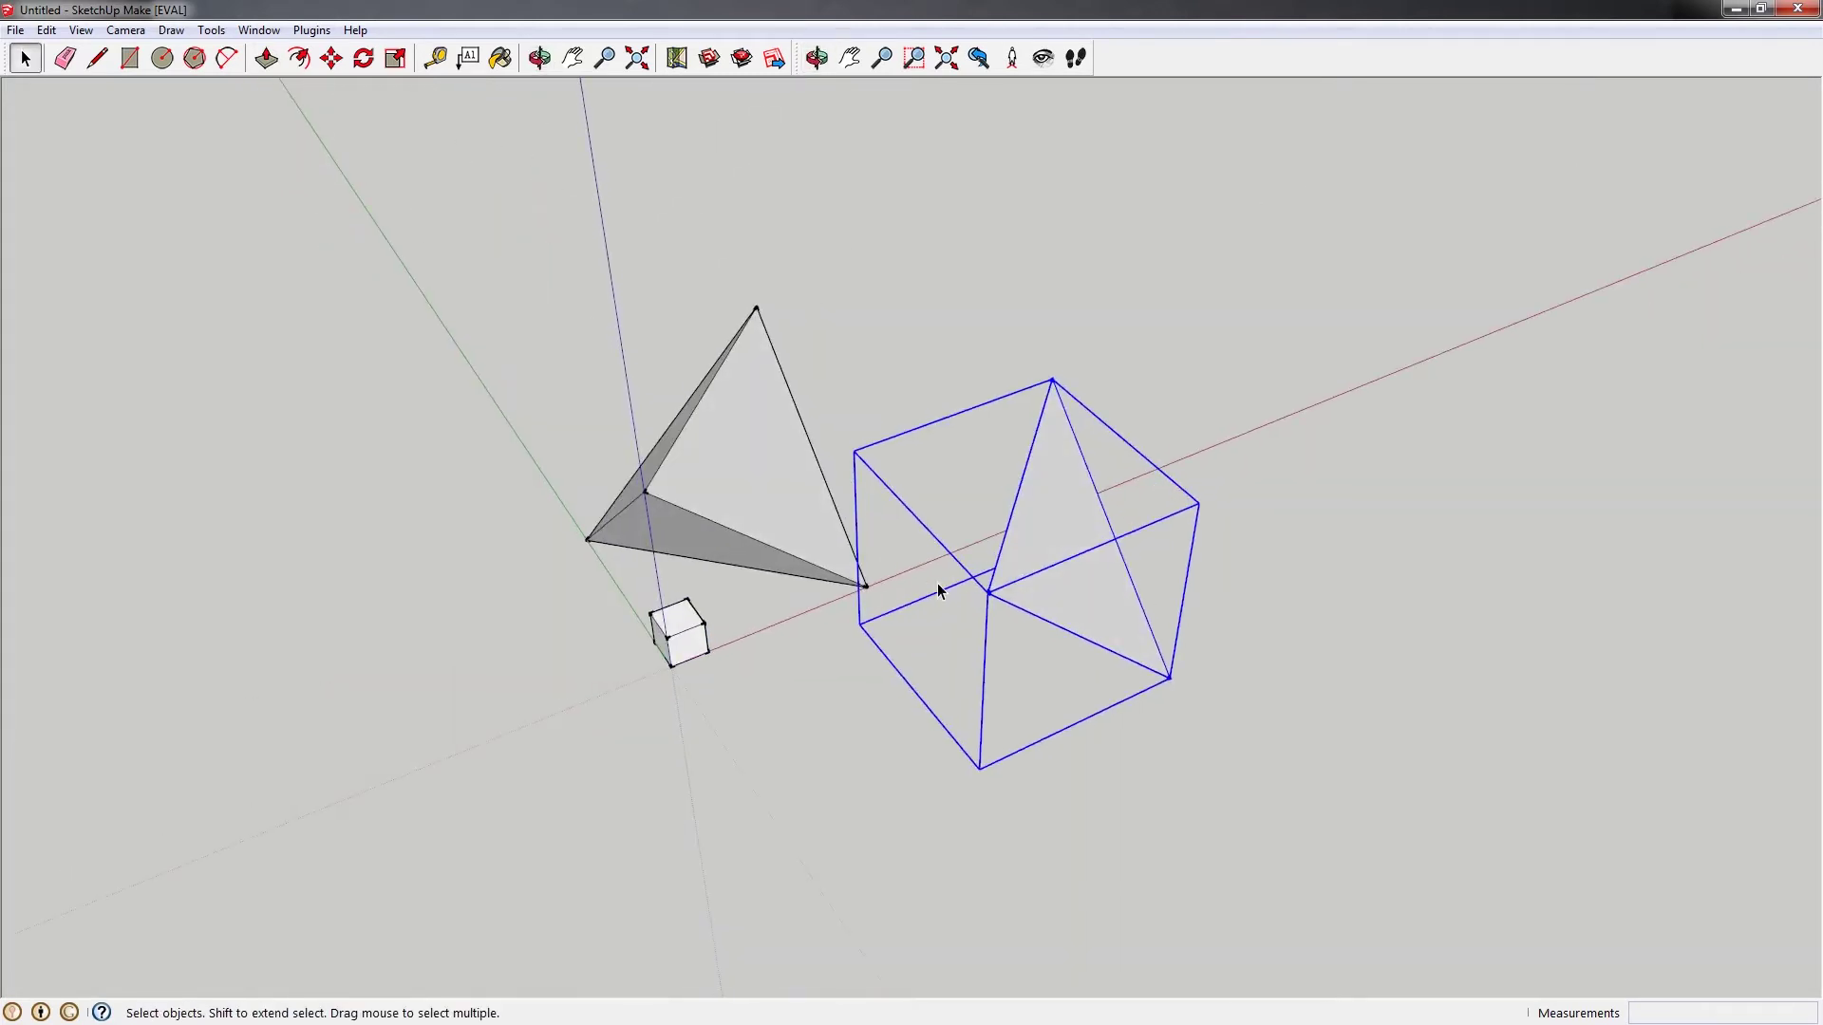
pyautogui.moveTo(1147, 606); pyautogui.dragTo(998, 585, button='middle')
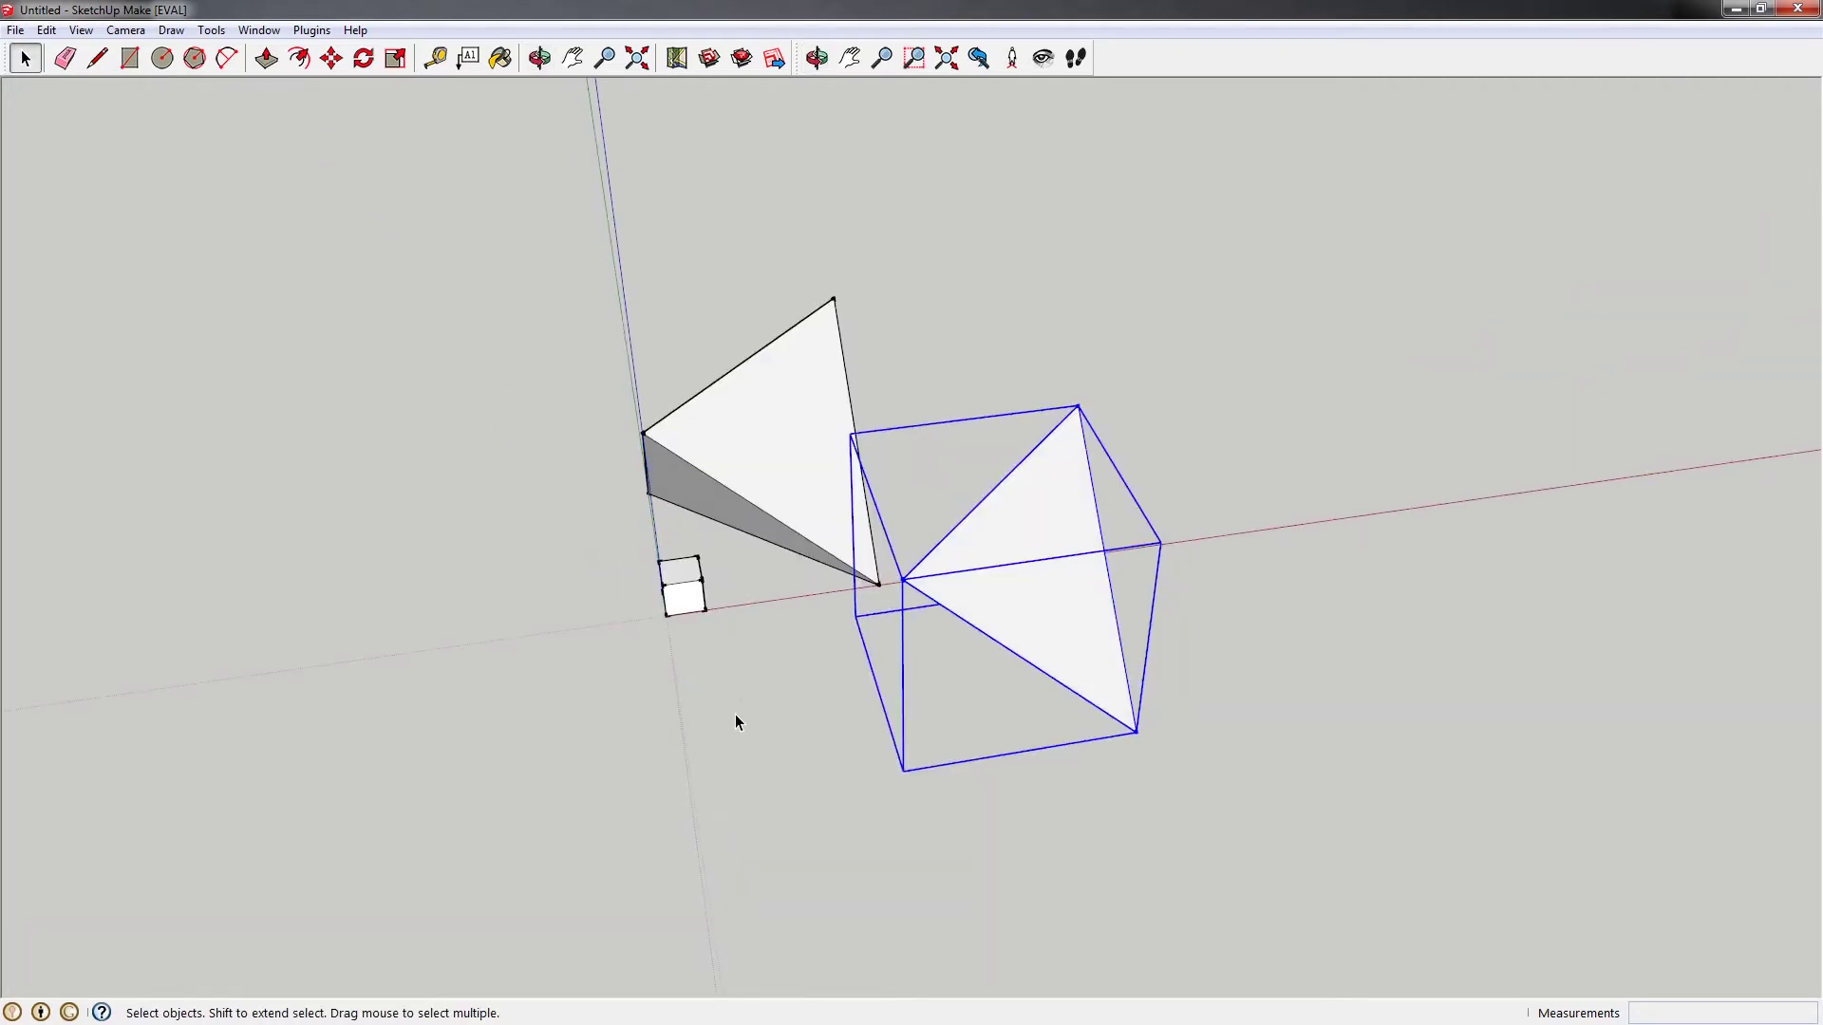
pyautogui.moveTo(735, 722); pyautogui.dragTo(1010, 698, button='middle')
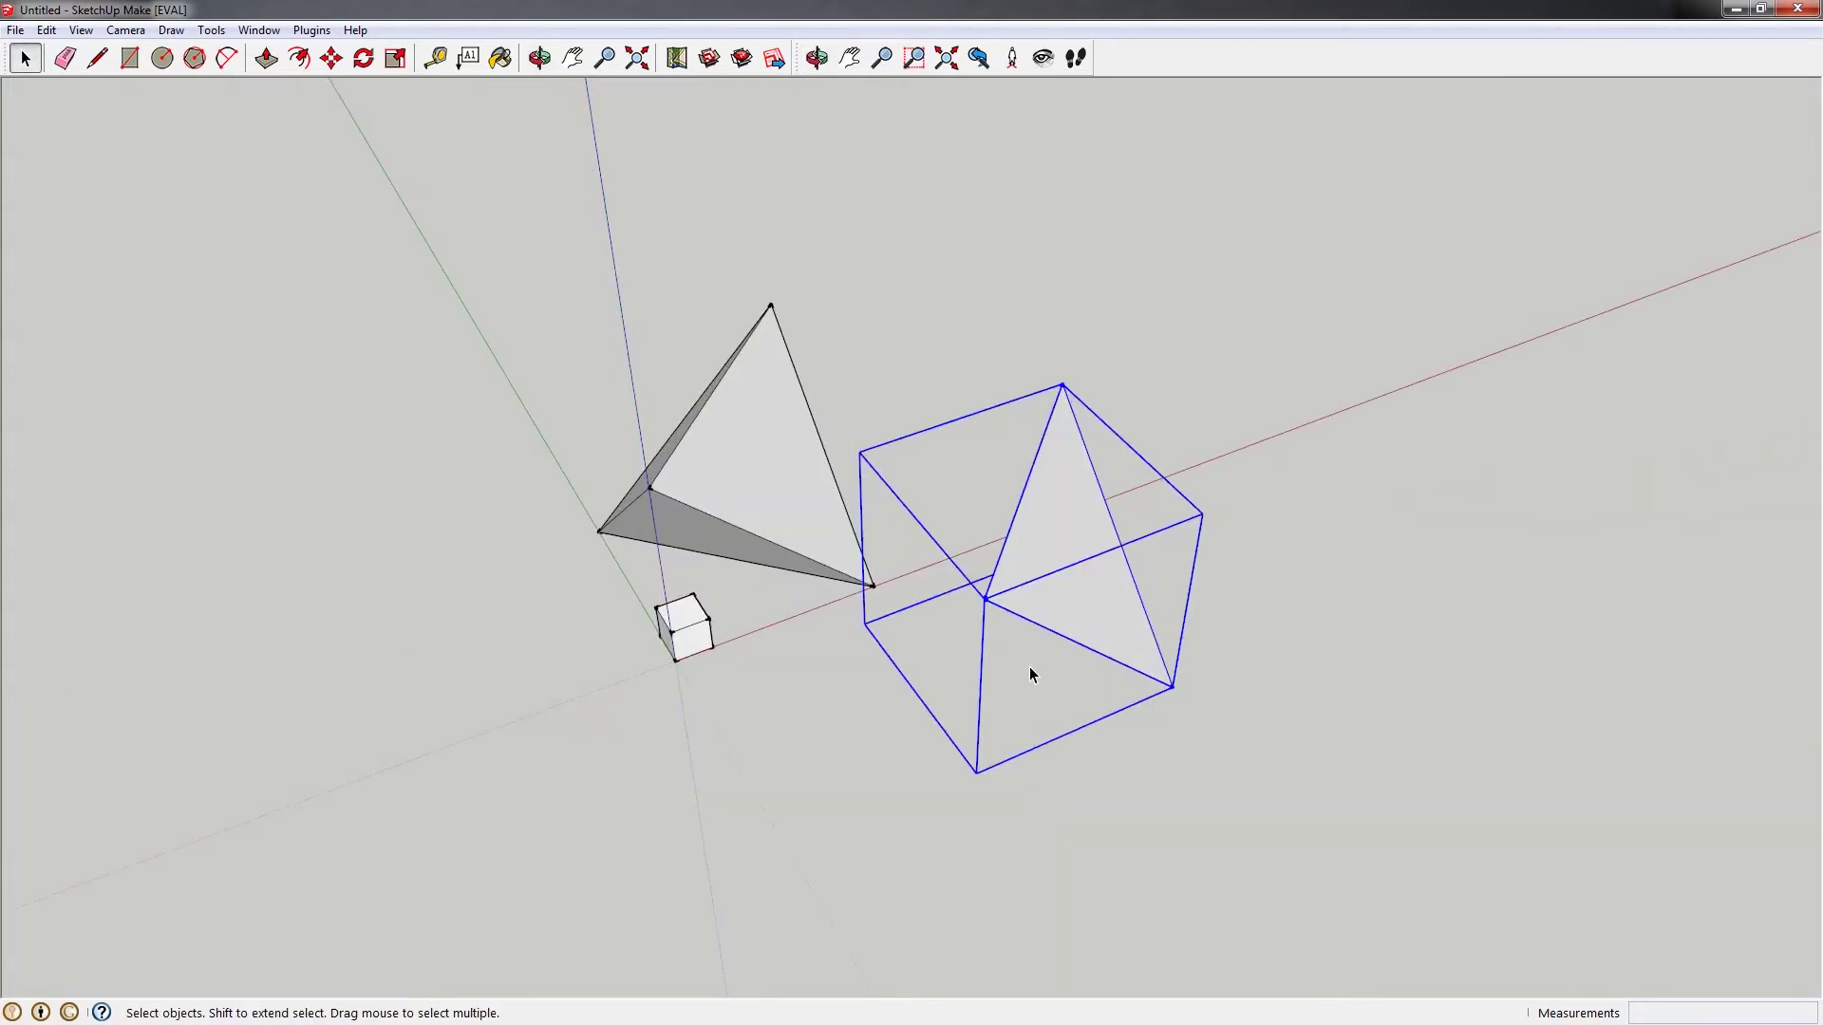
pyautogui.moveTo(1079, 594); pyautogui.dragTo(960, 552, button='middle')
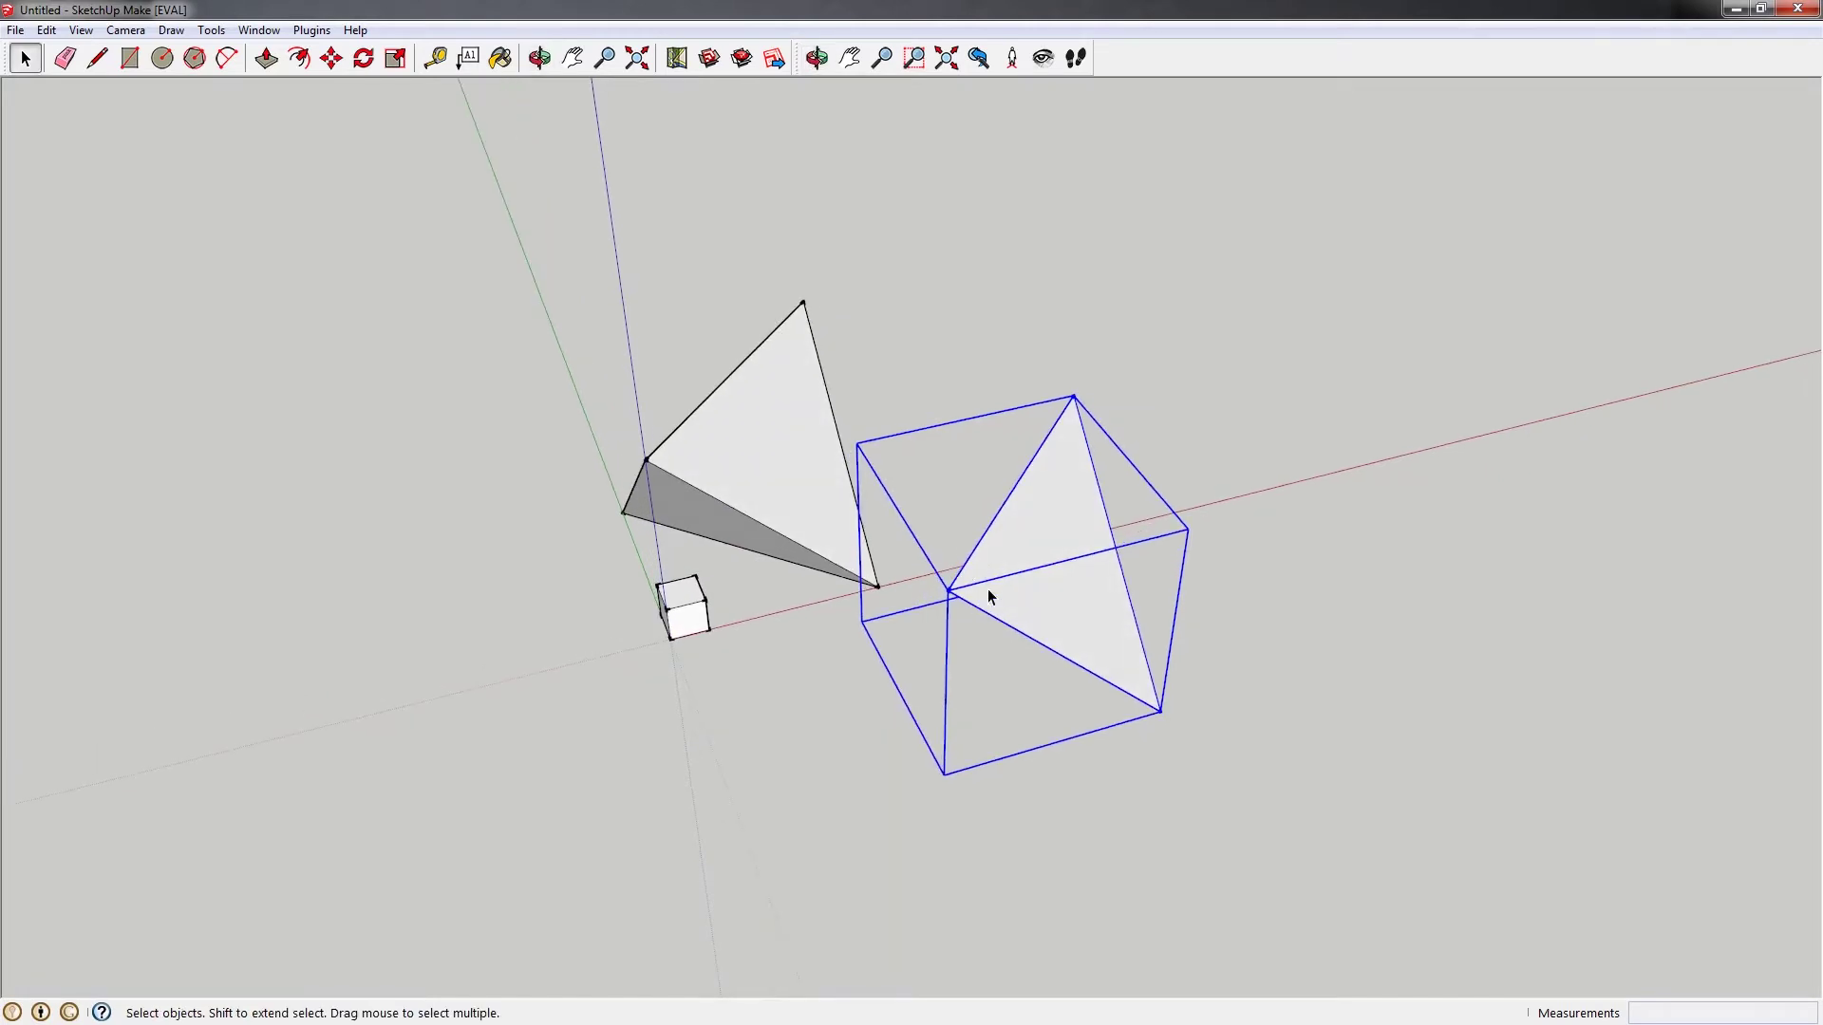
pyautogui.press('m')
pyautogui.click(950, 591)
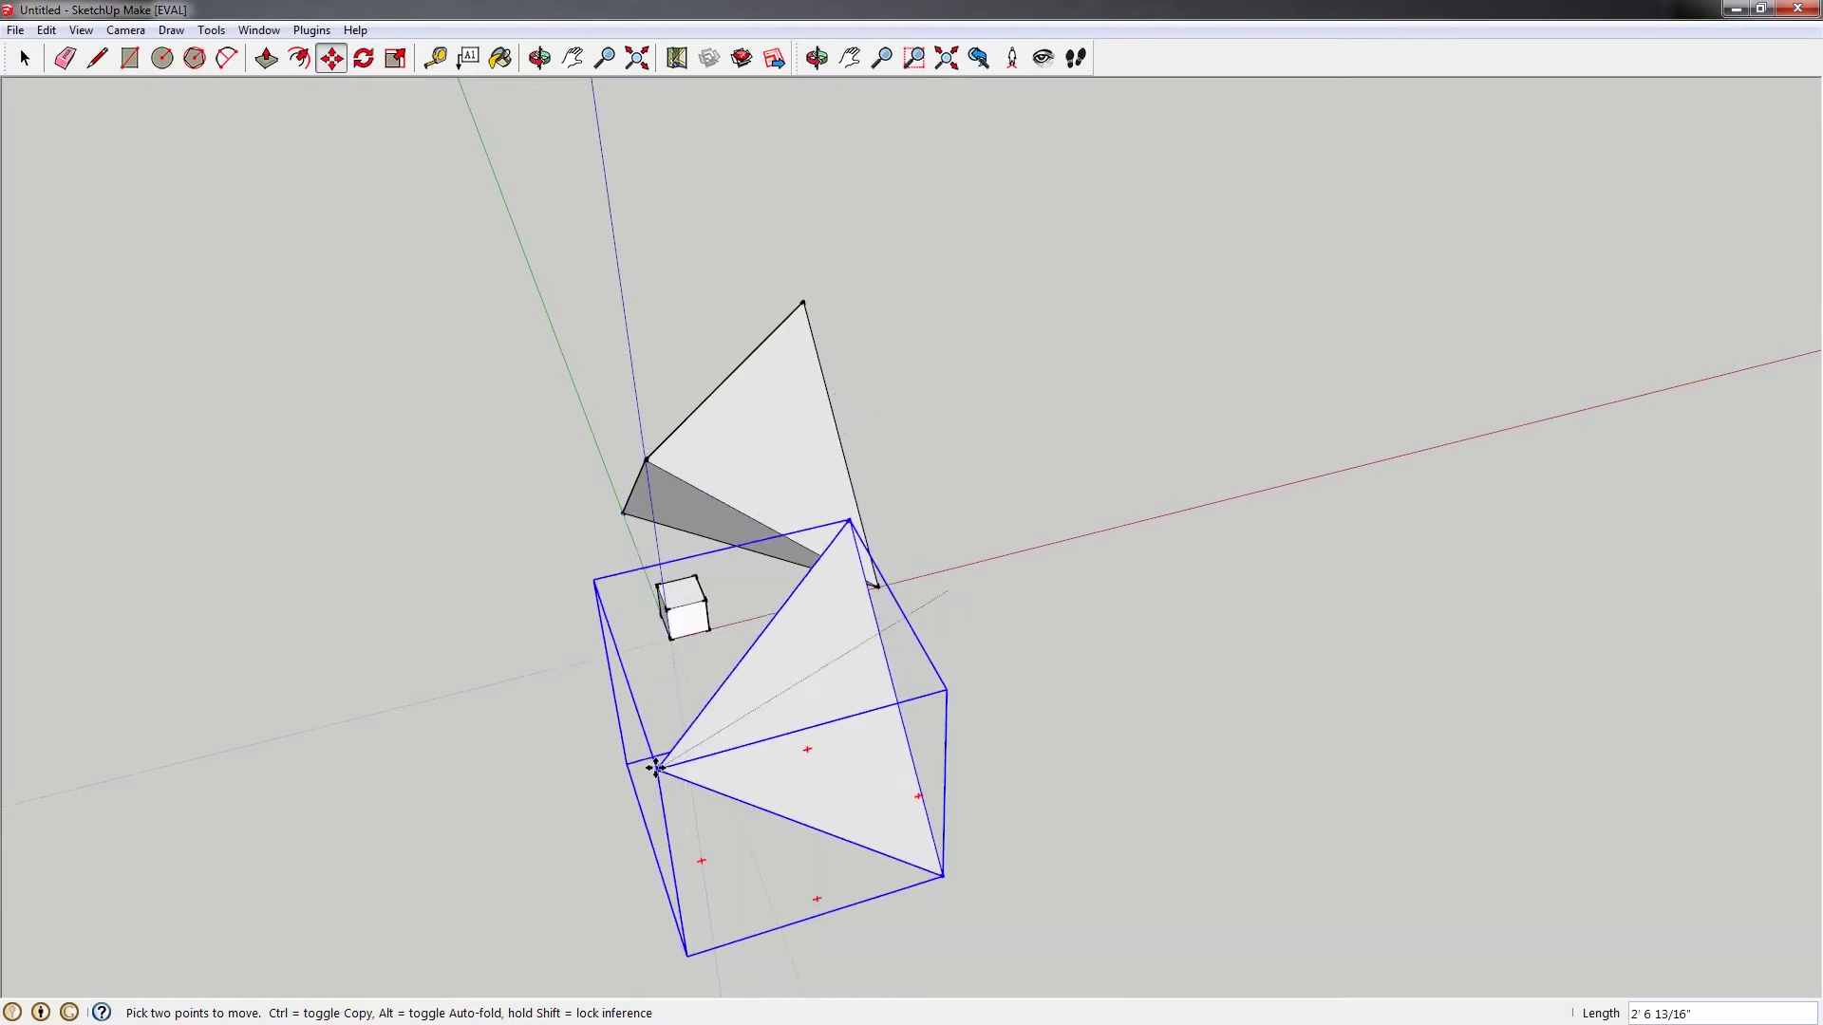
pyautogui.click(665, 601)
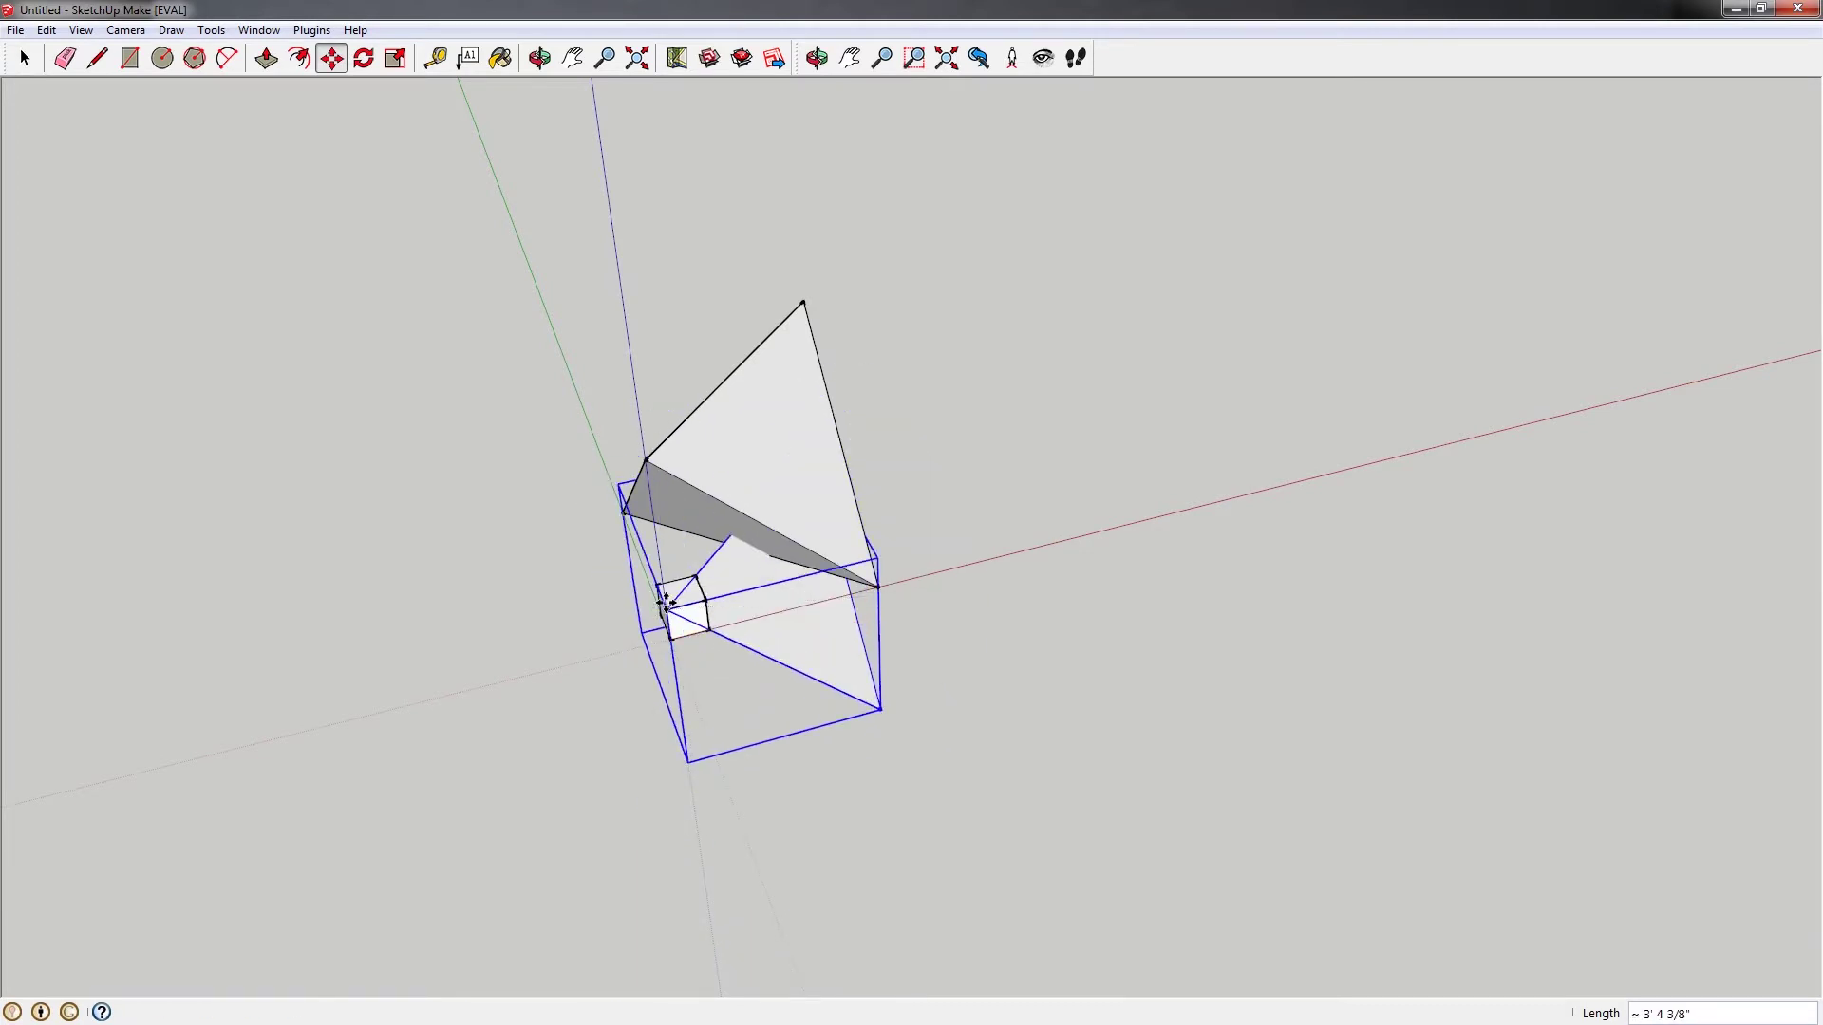
pyautogui.scroll(5, 665, 607)
# Rotate the triangle group twice about its corner to reorient it
pyautogui.press('q')
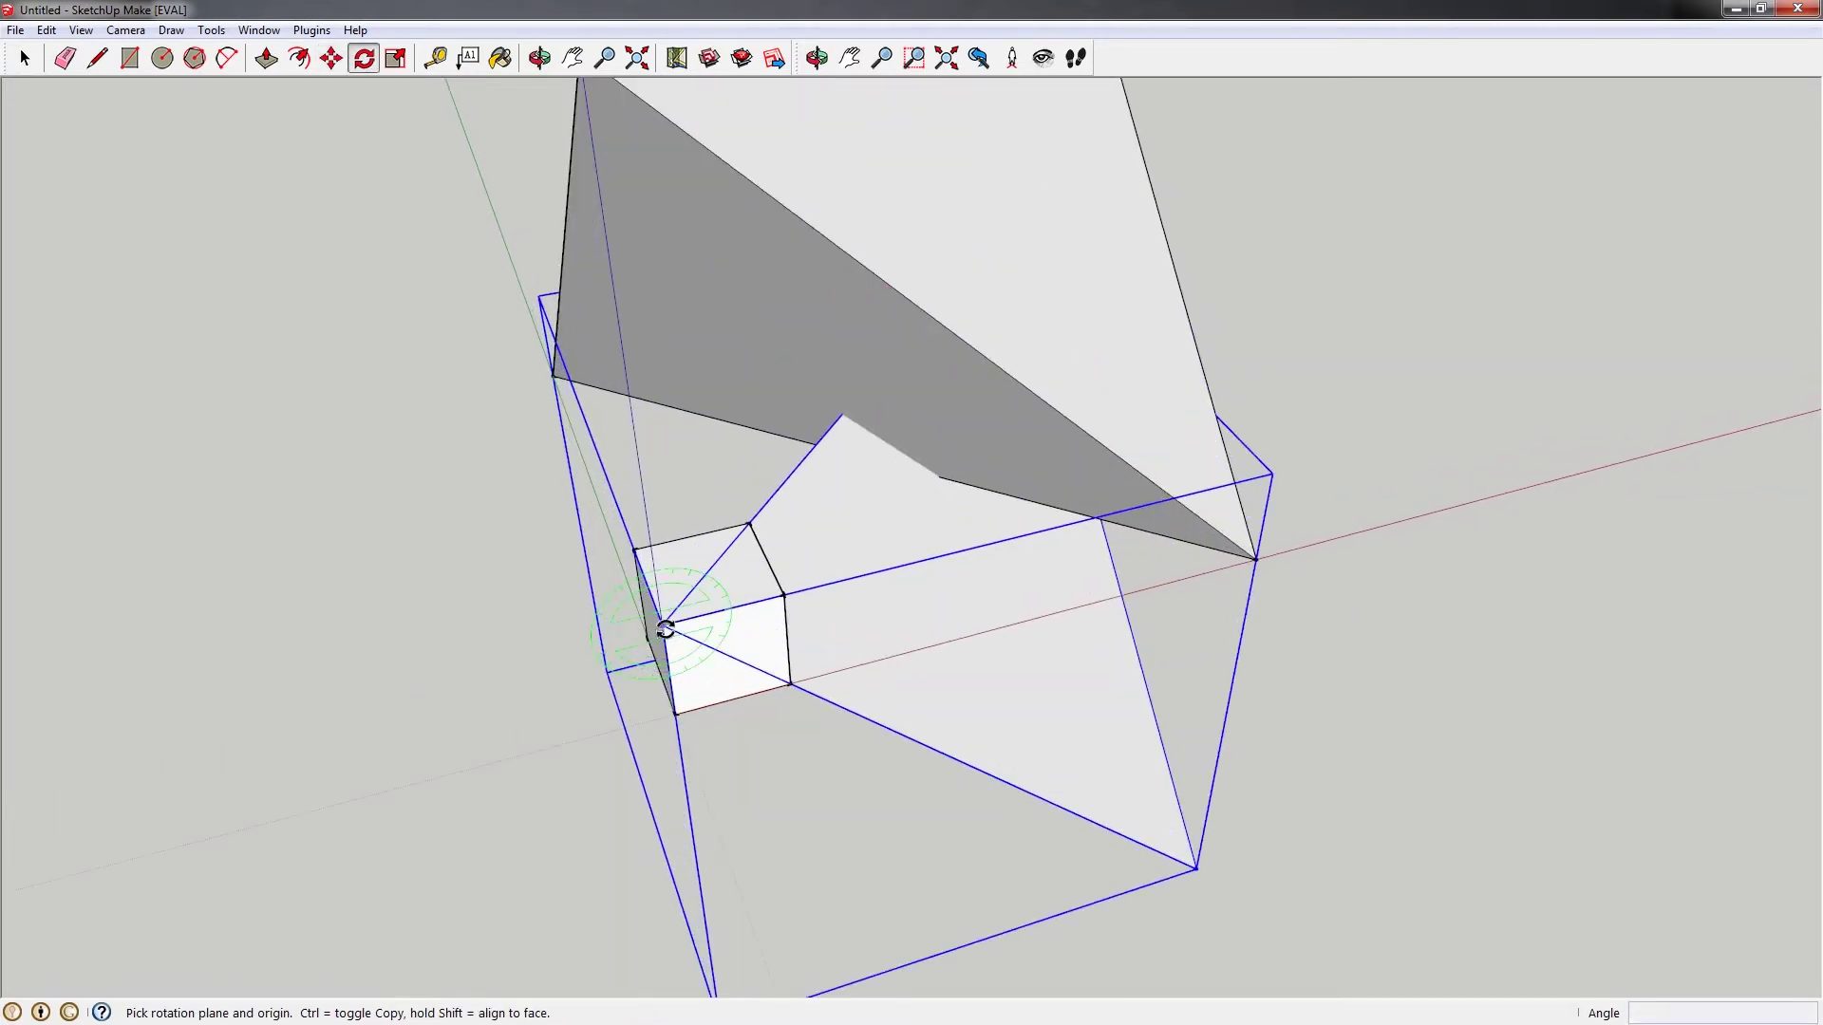
pyautogui.click(664, 627)
pyautogui.click(790, 684)
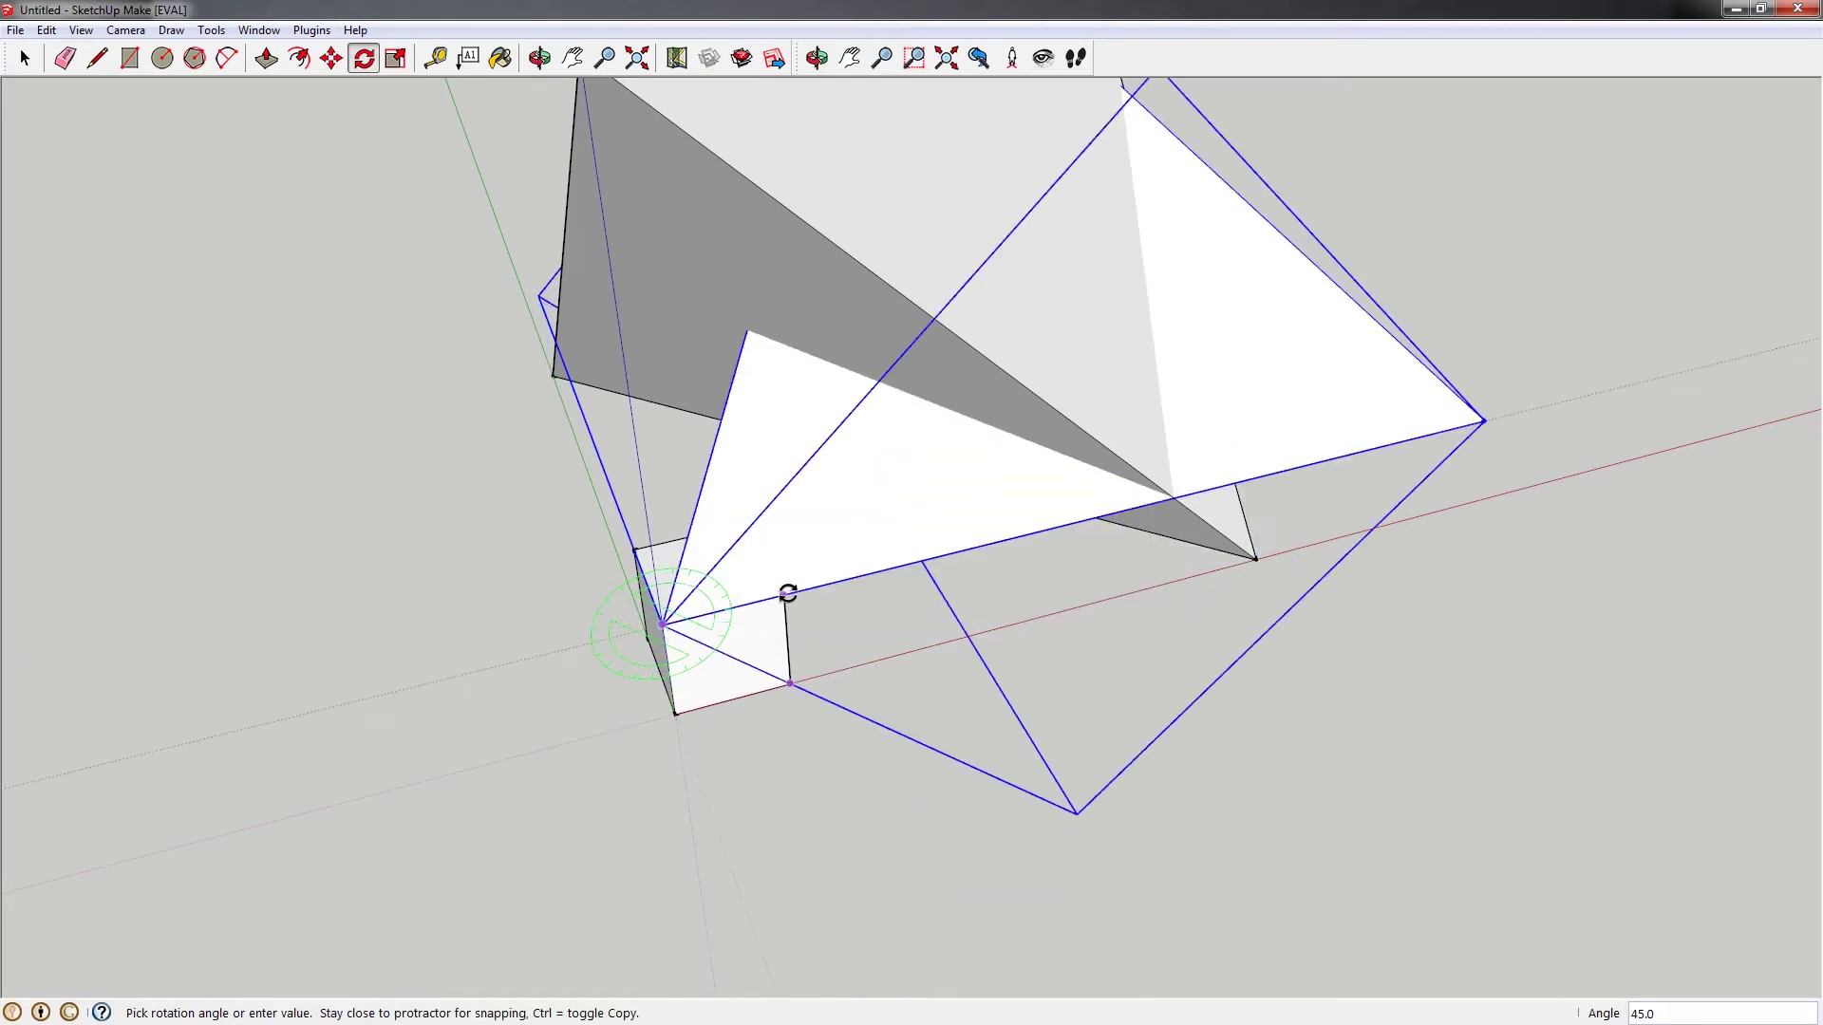
pyautogui.click(785, 594)
pyautogui.moveTo(569, 618); pyautogui.dragTo(1157, 609, button='middle')
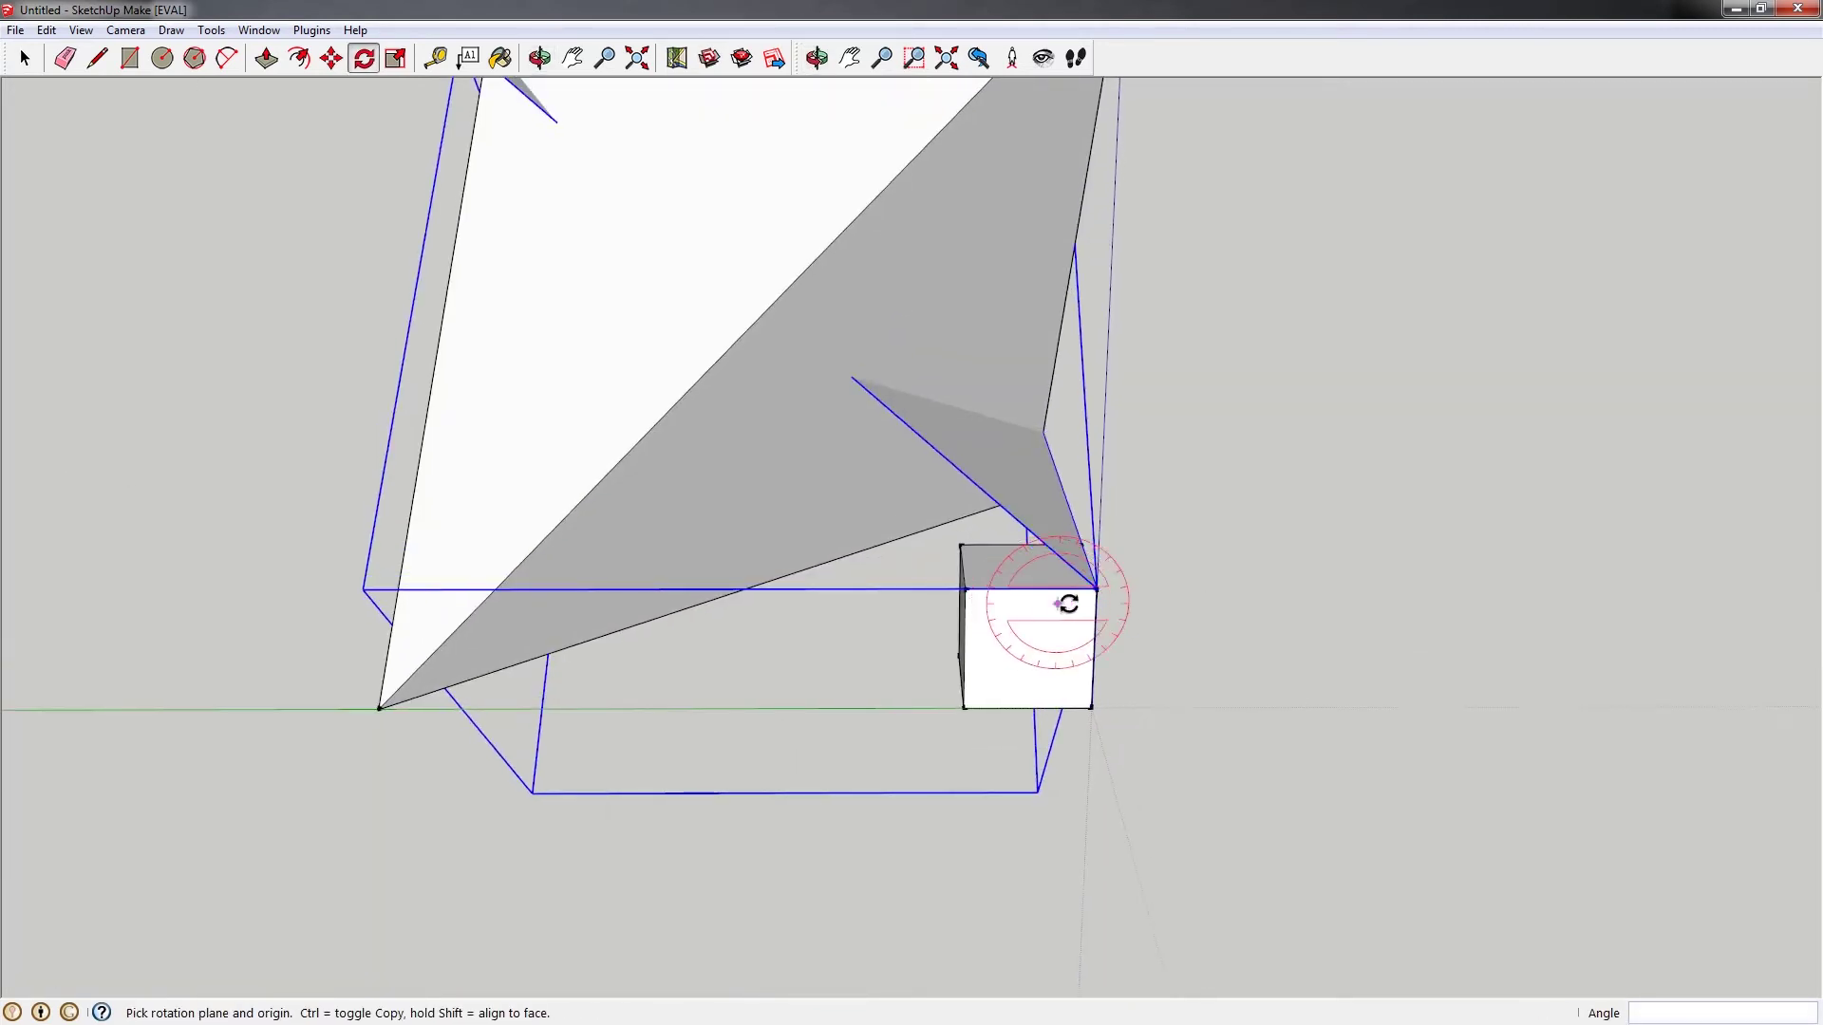
pyautogui.click(1093, 590)
pyautogui.scroll(-2, 1093, 590)
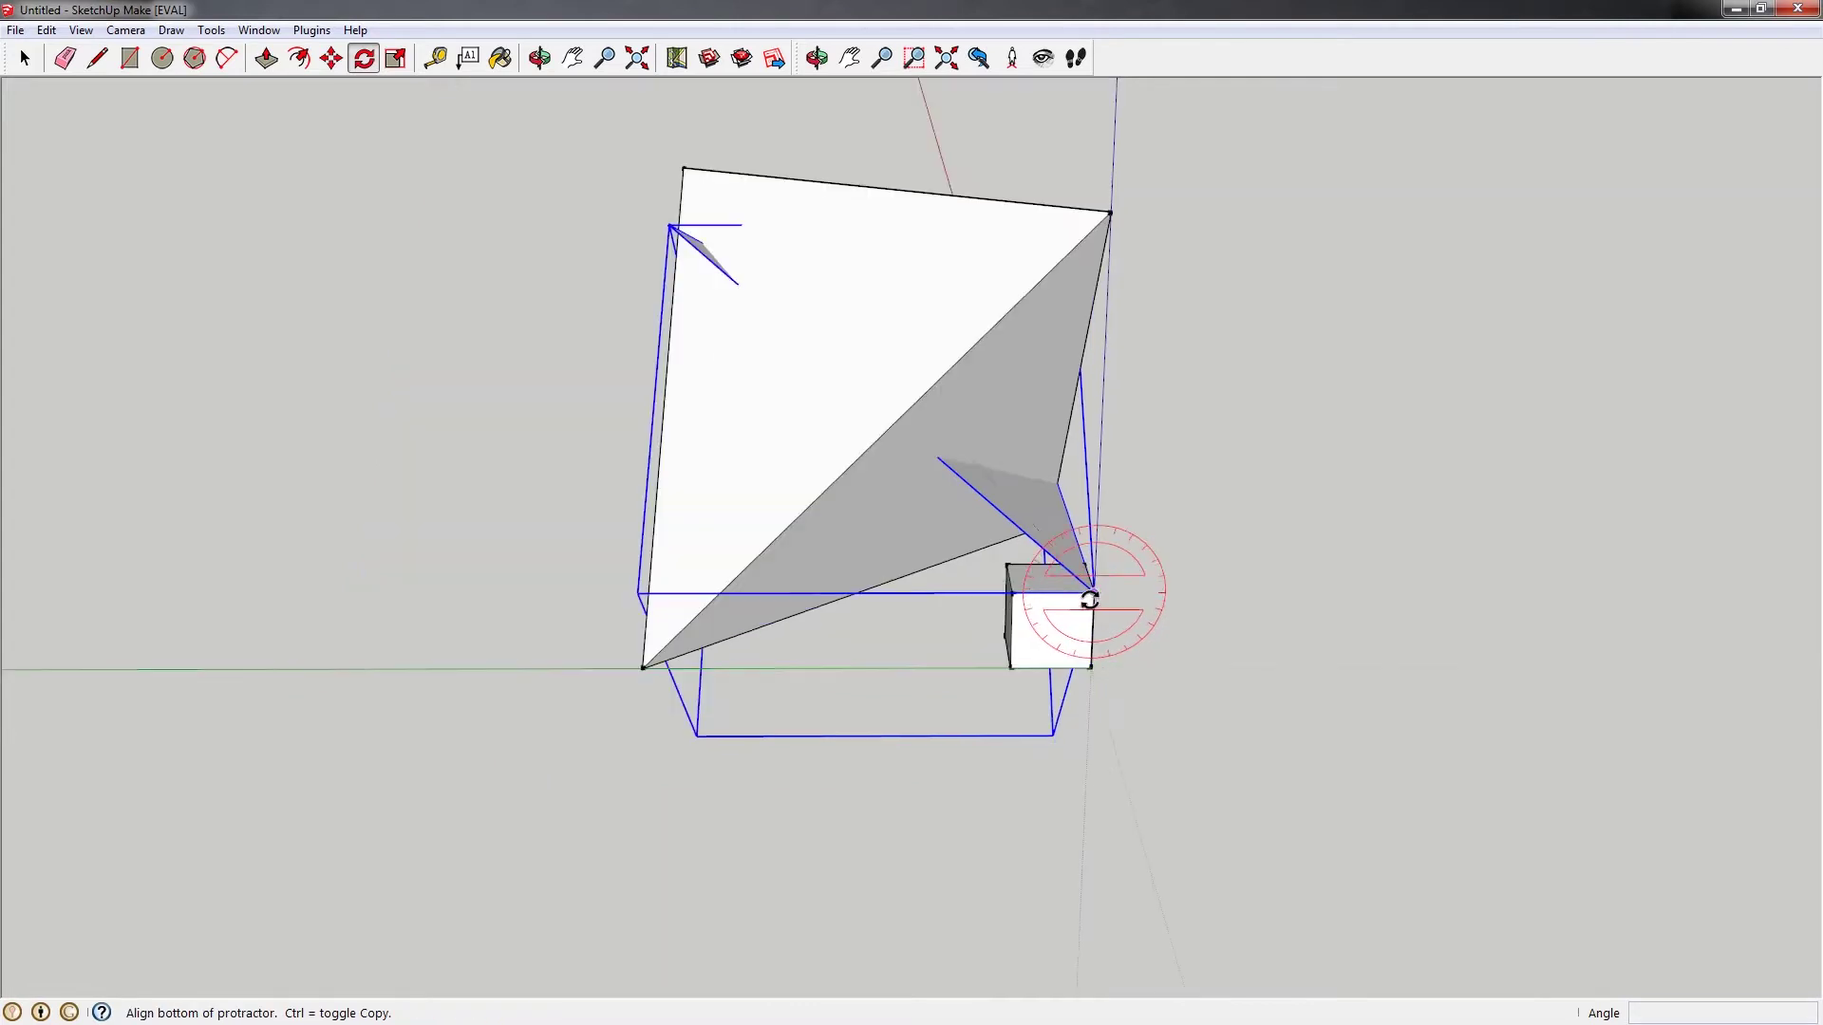
pyautogui.click(670, 233)
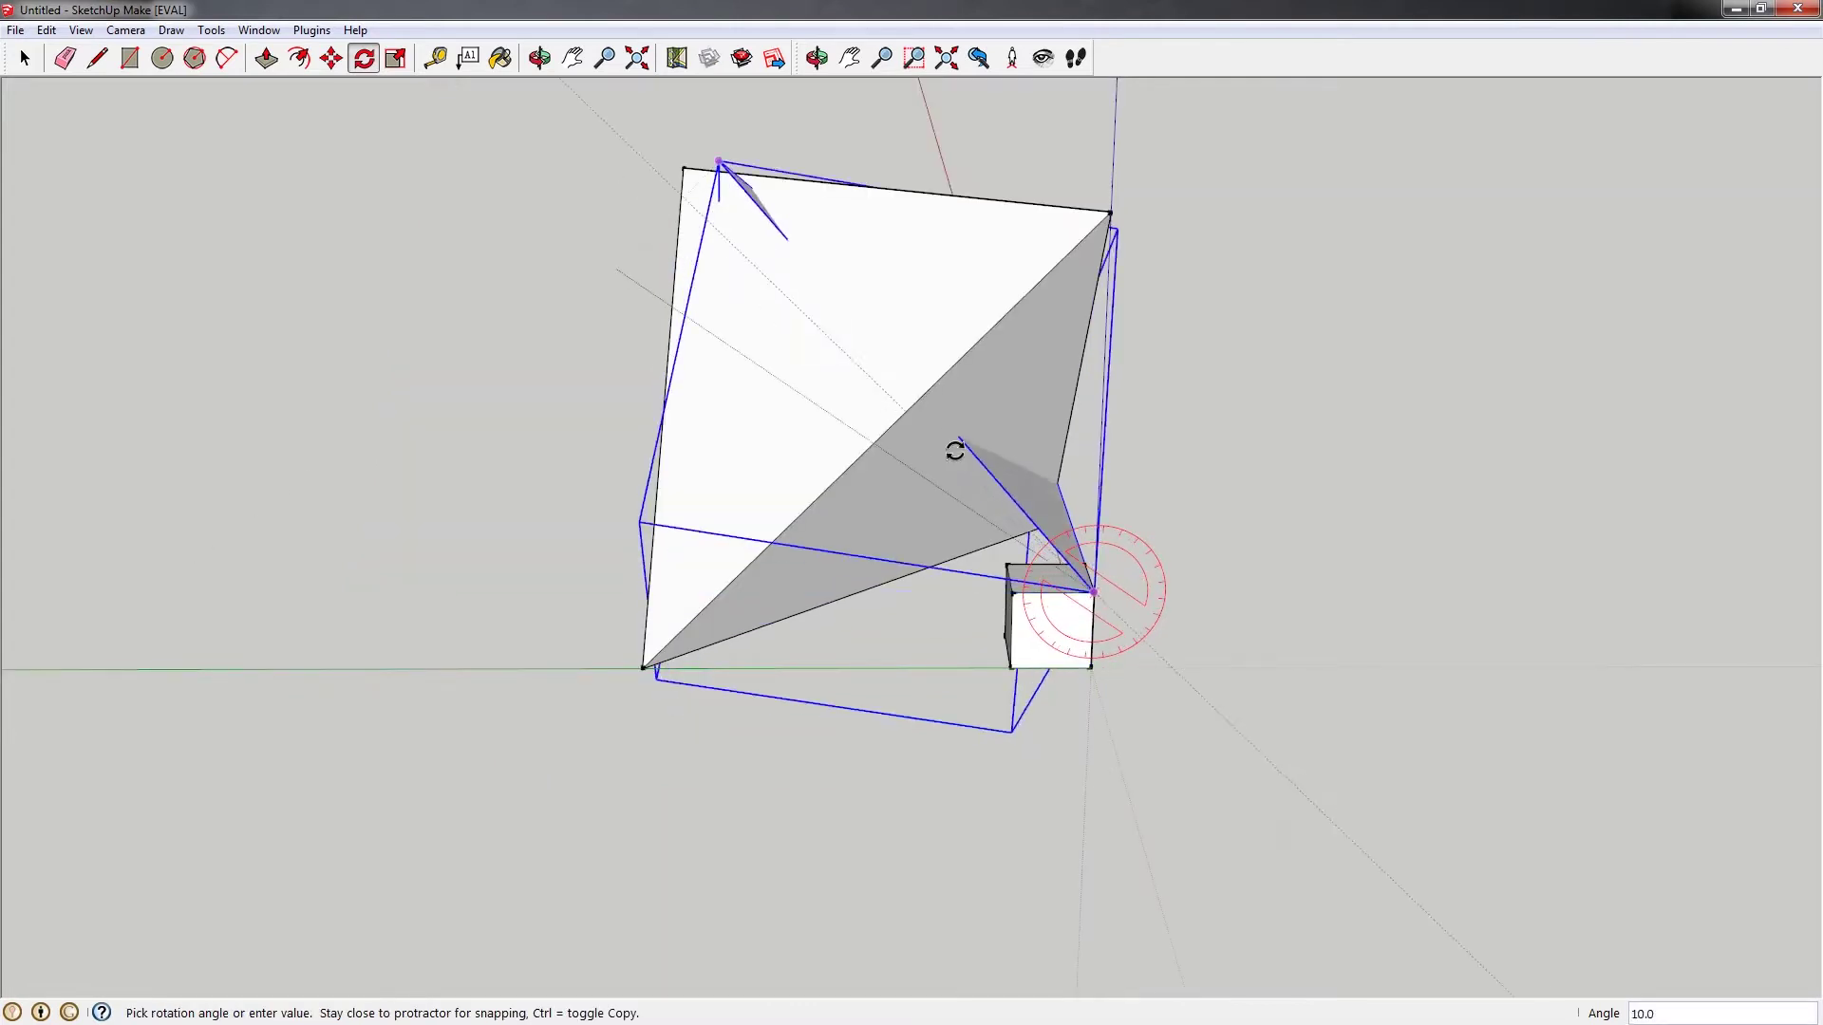
pyautogui.click(1013, 593)
# Rotate the triangle group exactly 90° about its corner
pyautogui.moveTo(1014, 593); pyautogui.dragTo(1068, 722, button='middle')
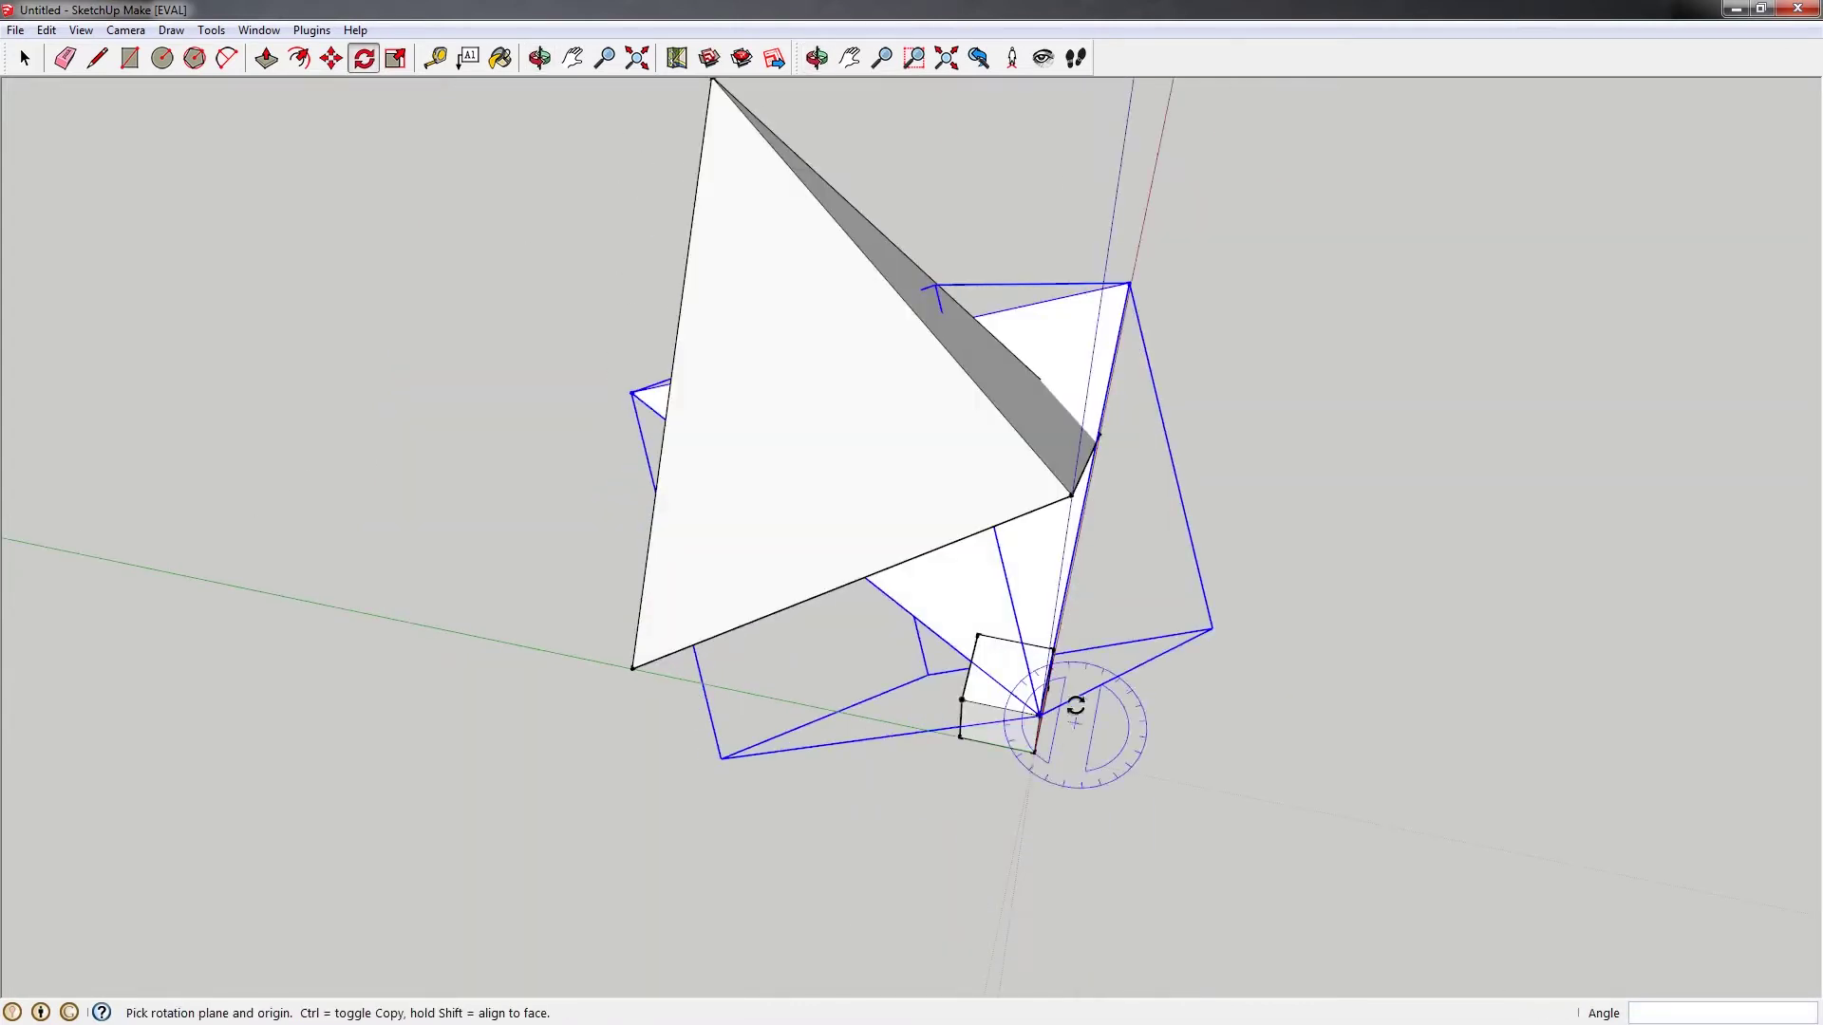
pyautogui.click(1037, 708)
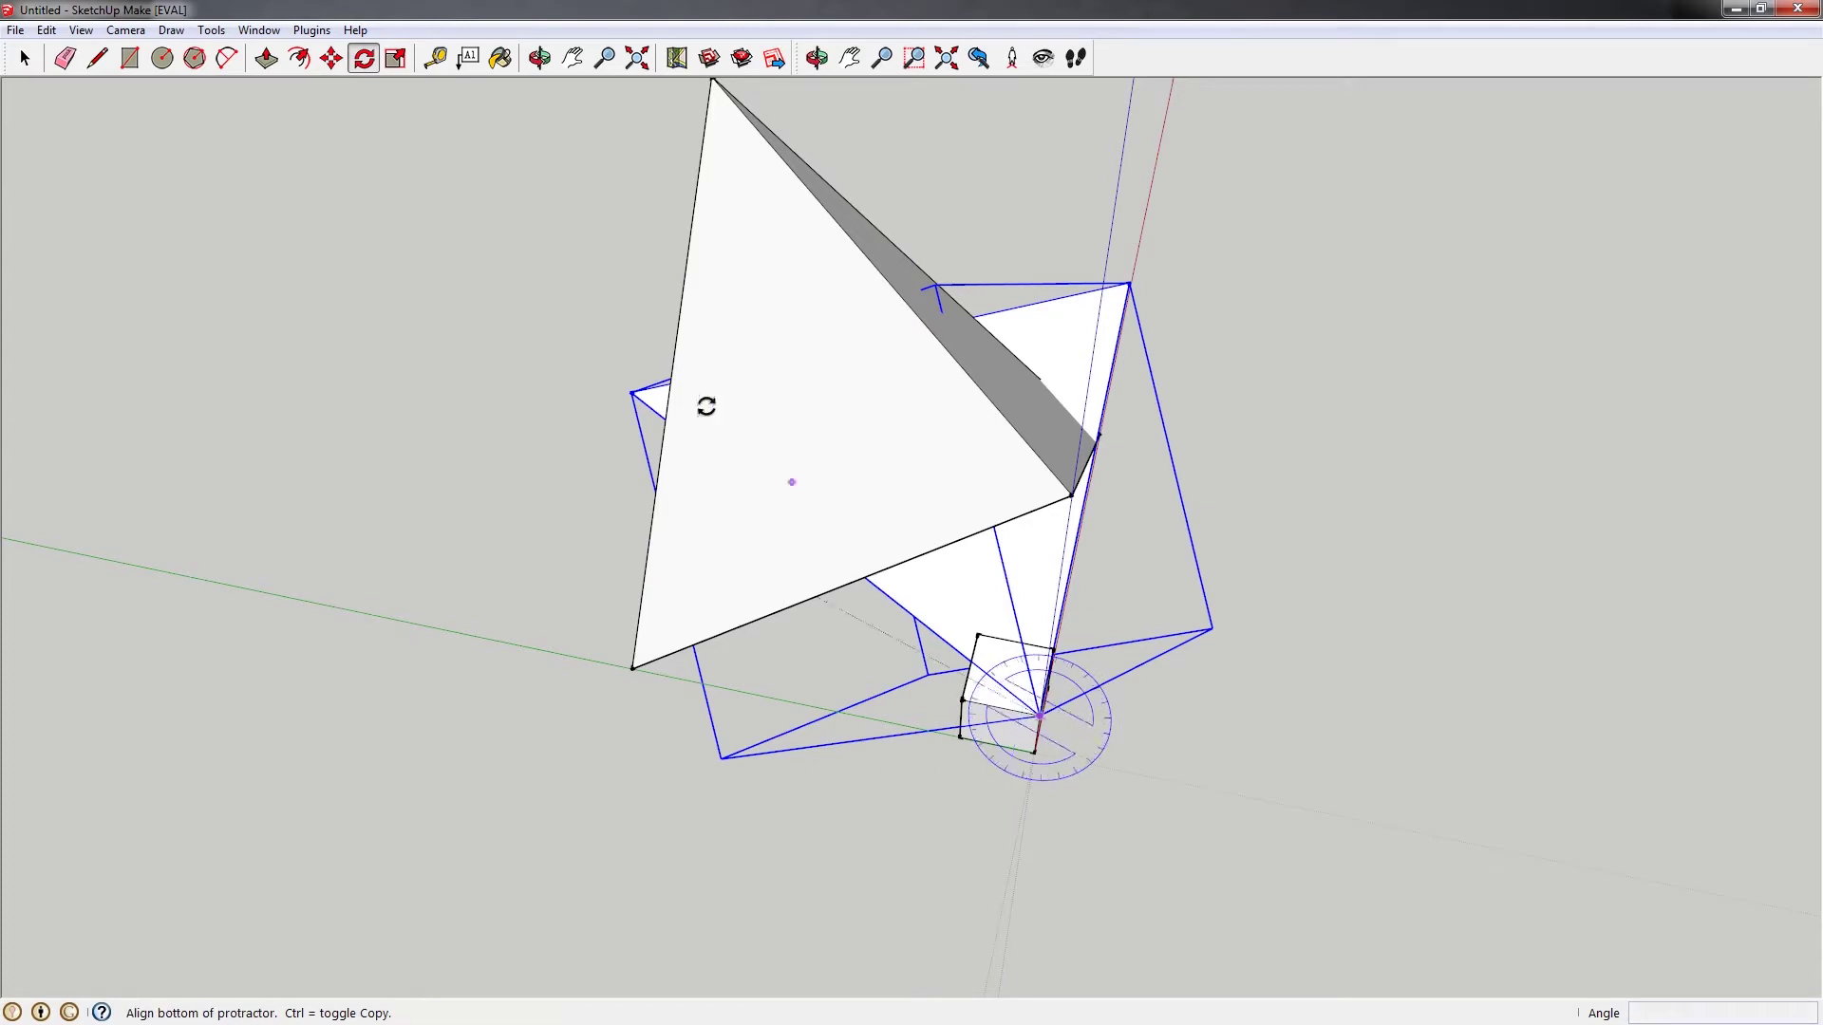
pyautogui.click(651, 387)
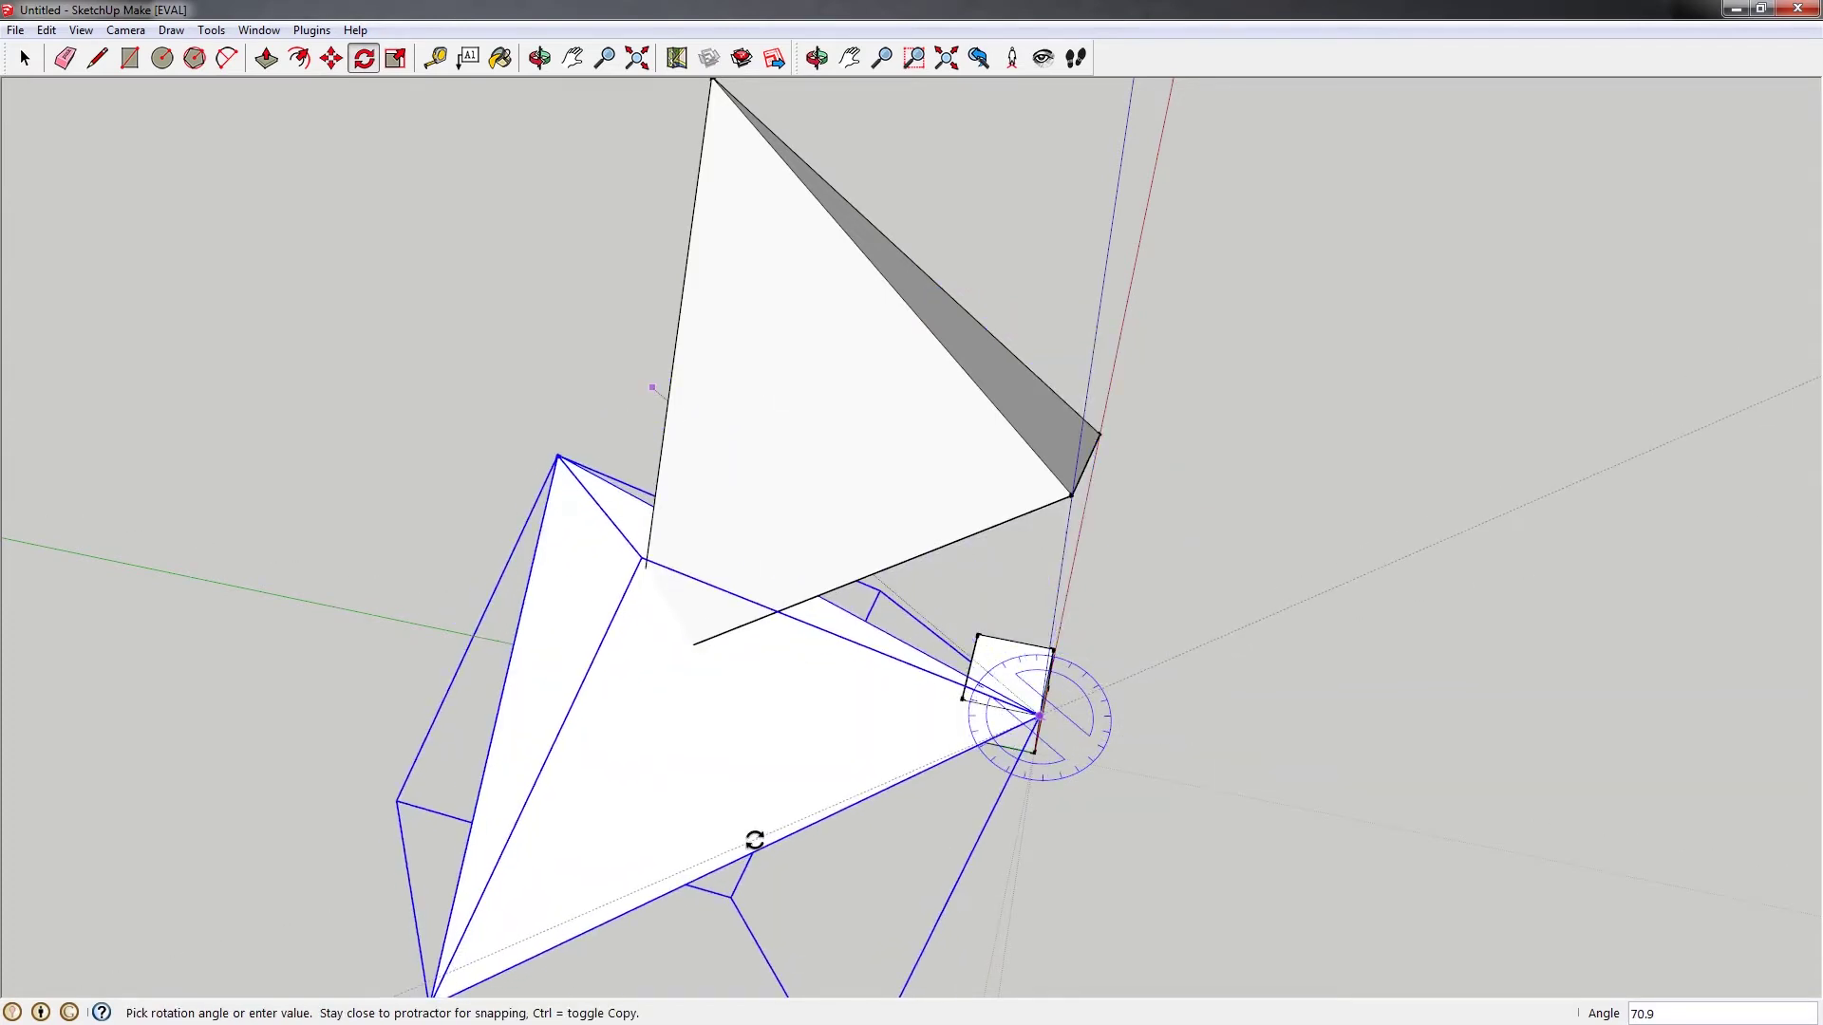
pyautogui.write('90')
pyautogui.press('Return')
# Move the rotated triangle group down to sit below the cube
pyautogui.scroll(-3, 619, 712)
pyautogui.press('m')
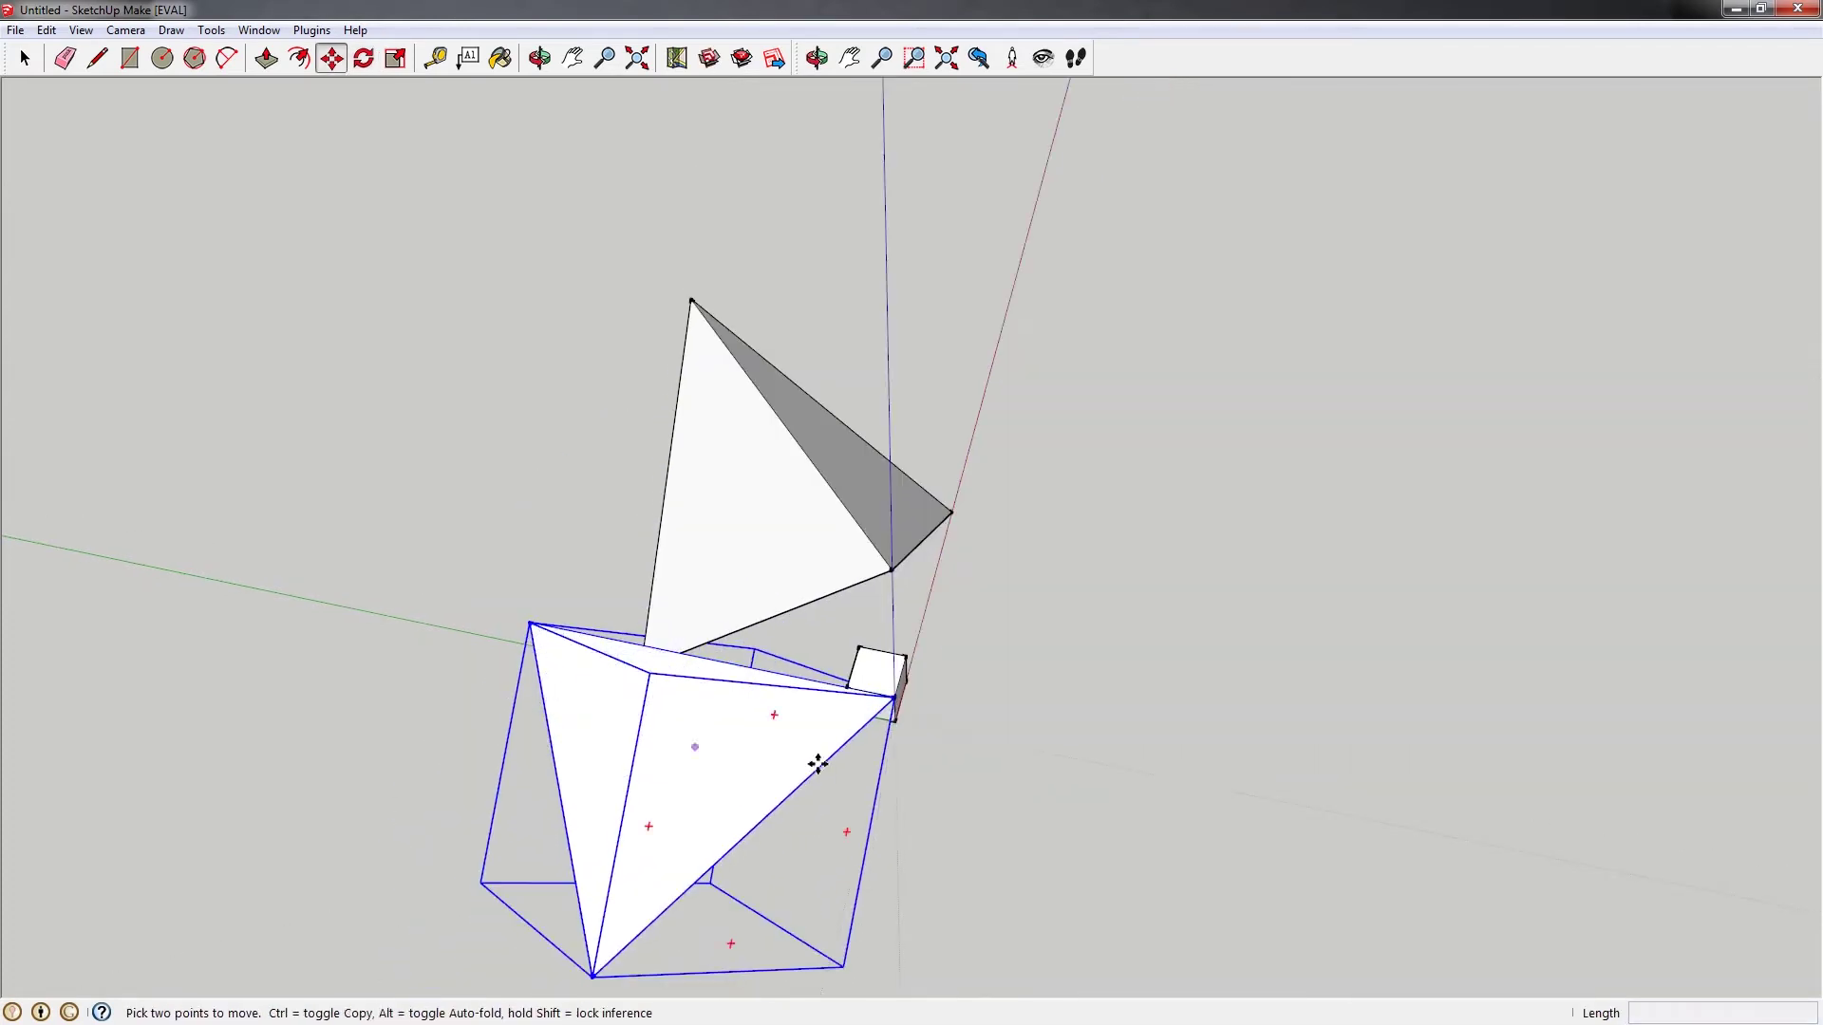
pyautogui.moveTo(815, 762); pyautogui.dragTo(220, 407, button='middle')
pyautogui.scroll(2, 759, 650)
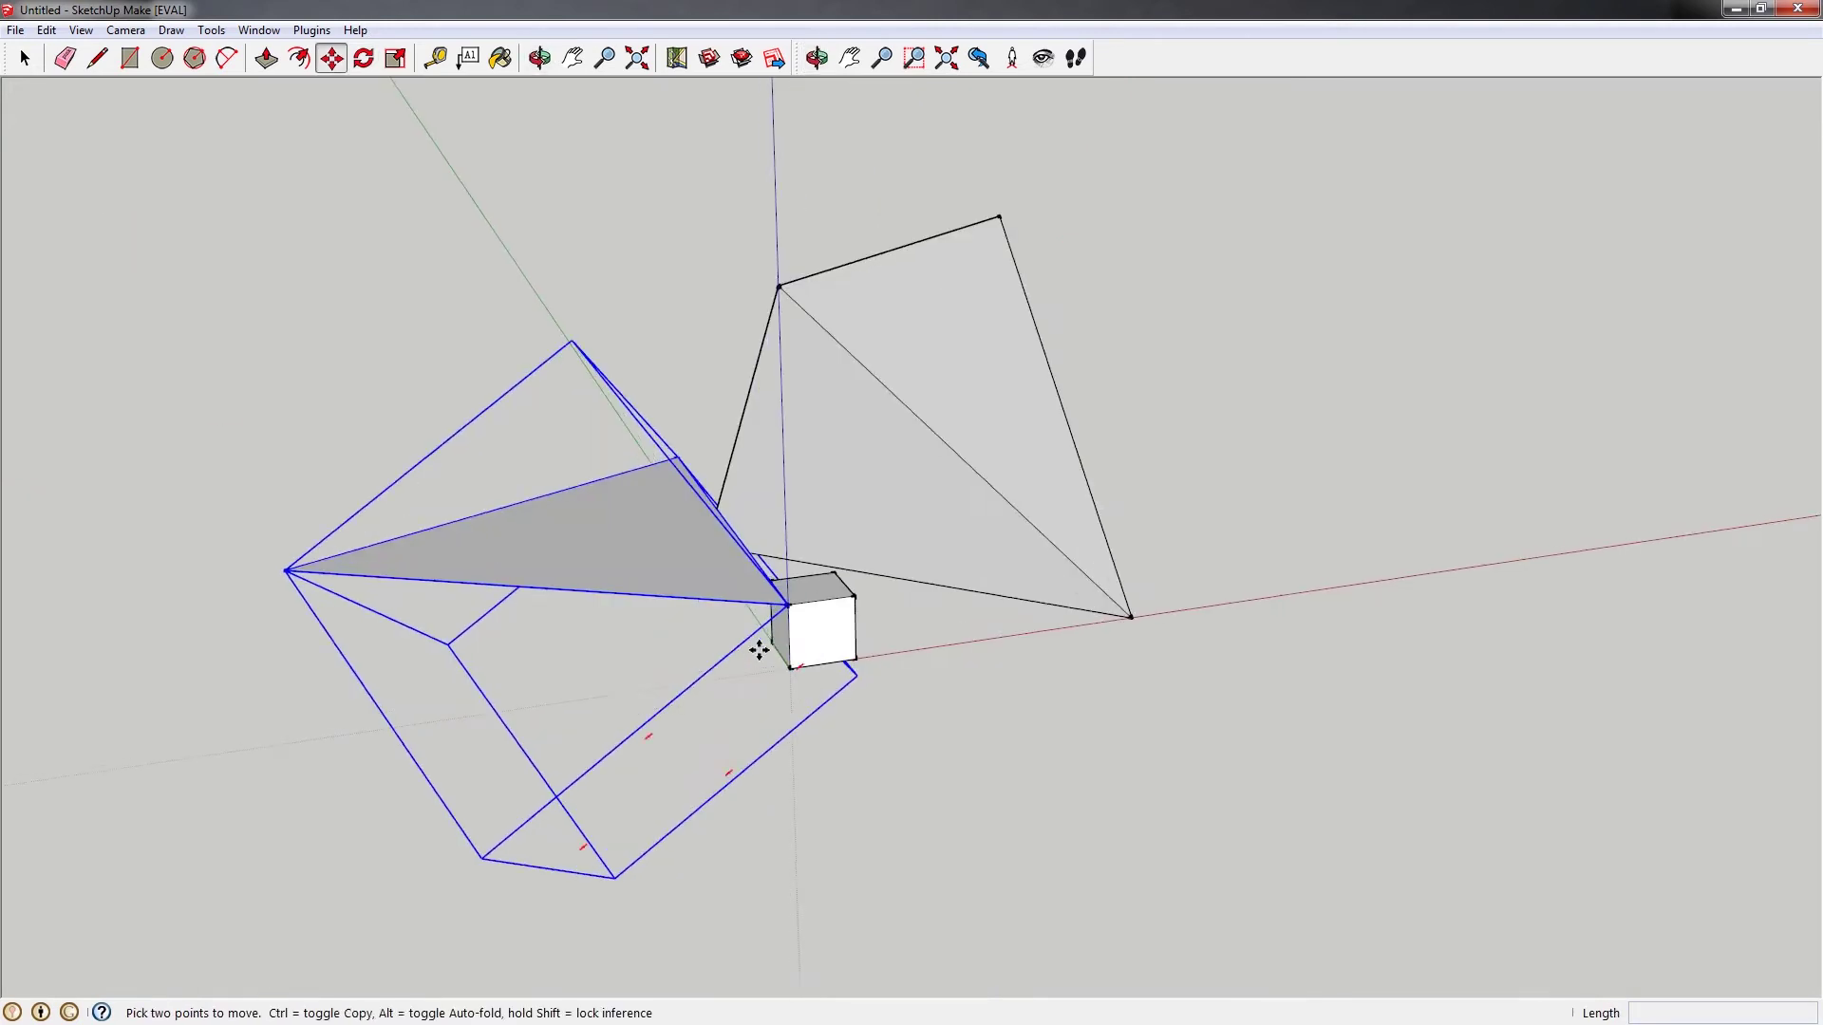
pyautogui.click(791, 600)
pyautogui.scroll(-2, 593, 579)
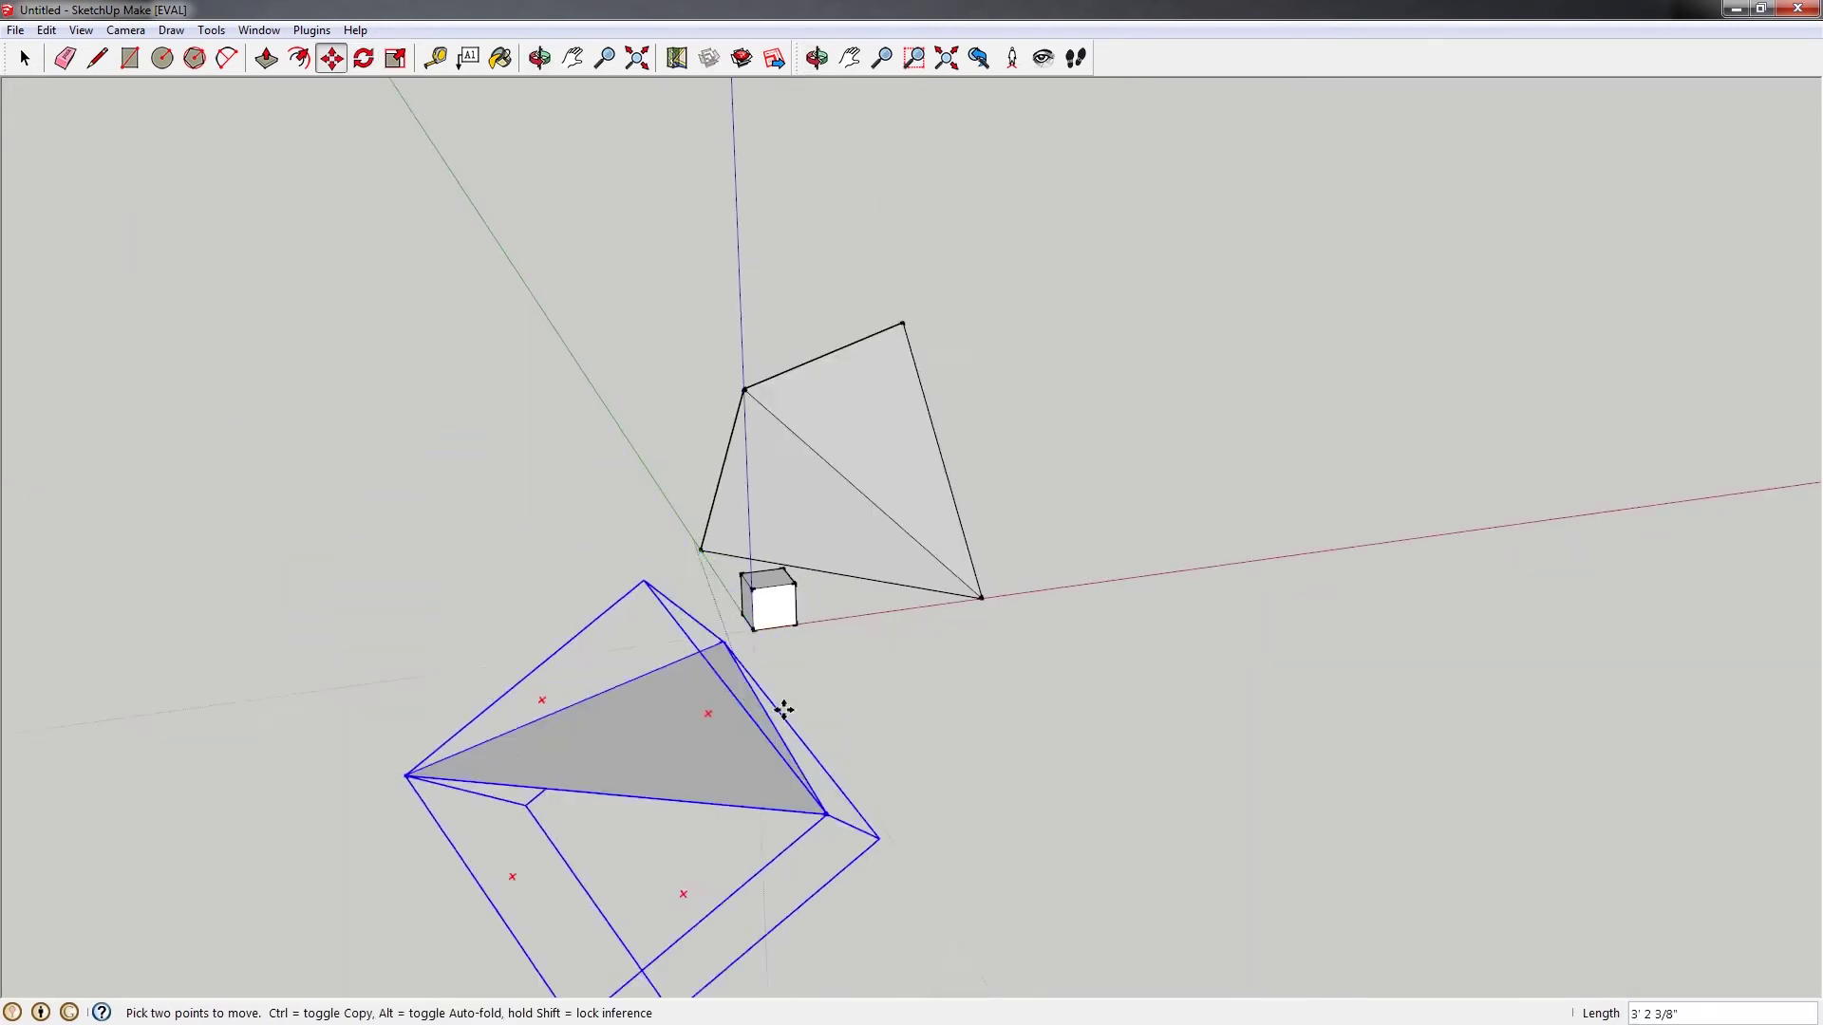
pyautogui.click(785, 707)
pyautogui.press('space')
pyautogui.moveTo(712, 541); pyautogui.dragTo(829, 733, button='middle')
# Explode the triangle group into loose geometry
pyautogui.rightClick(829, 732)
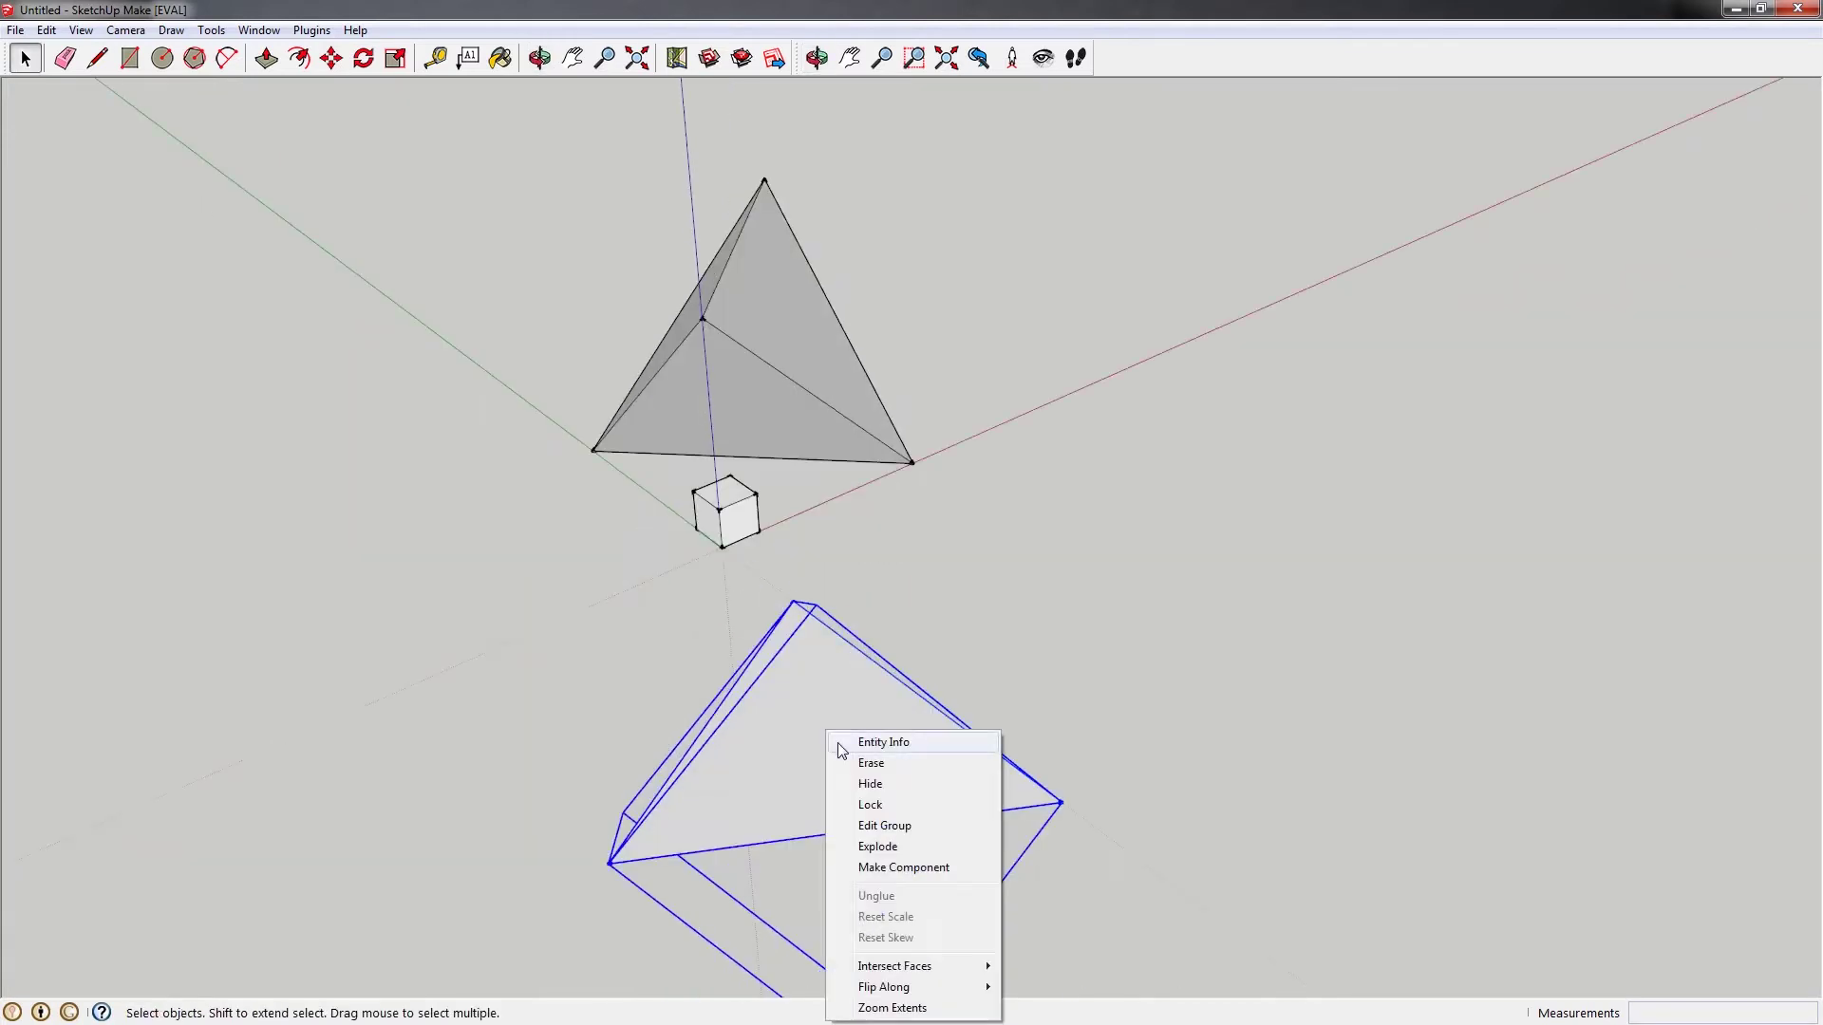
pyautogui.click(935, 846)
pyautogui.moveTo(856, 676); pyautogui.dragTo(920, 814, button='middle')
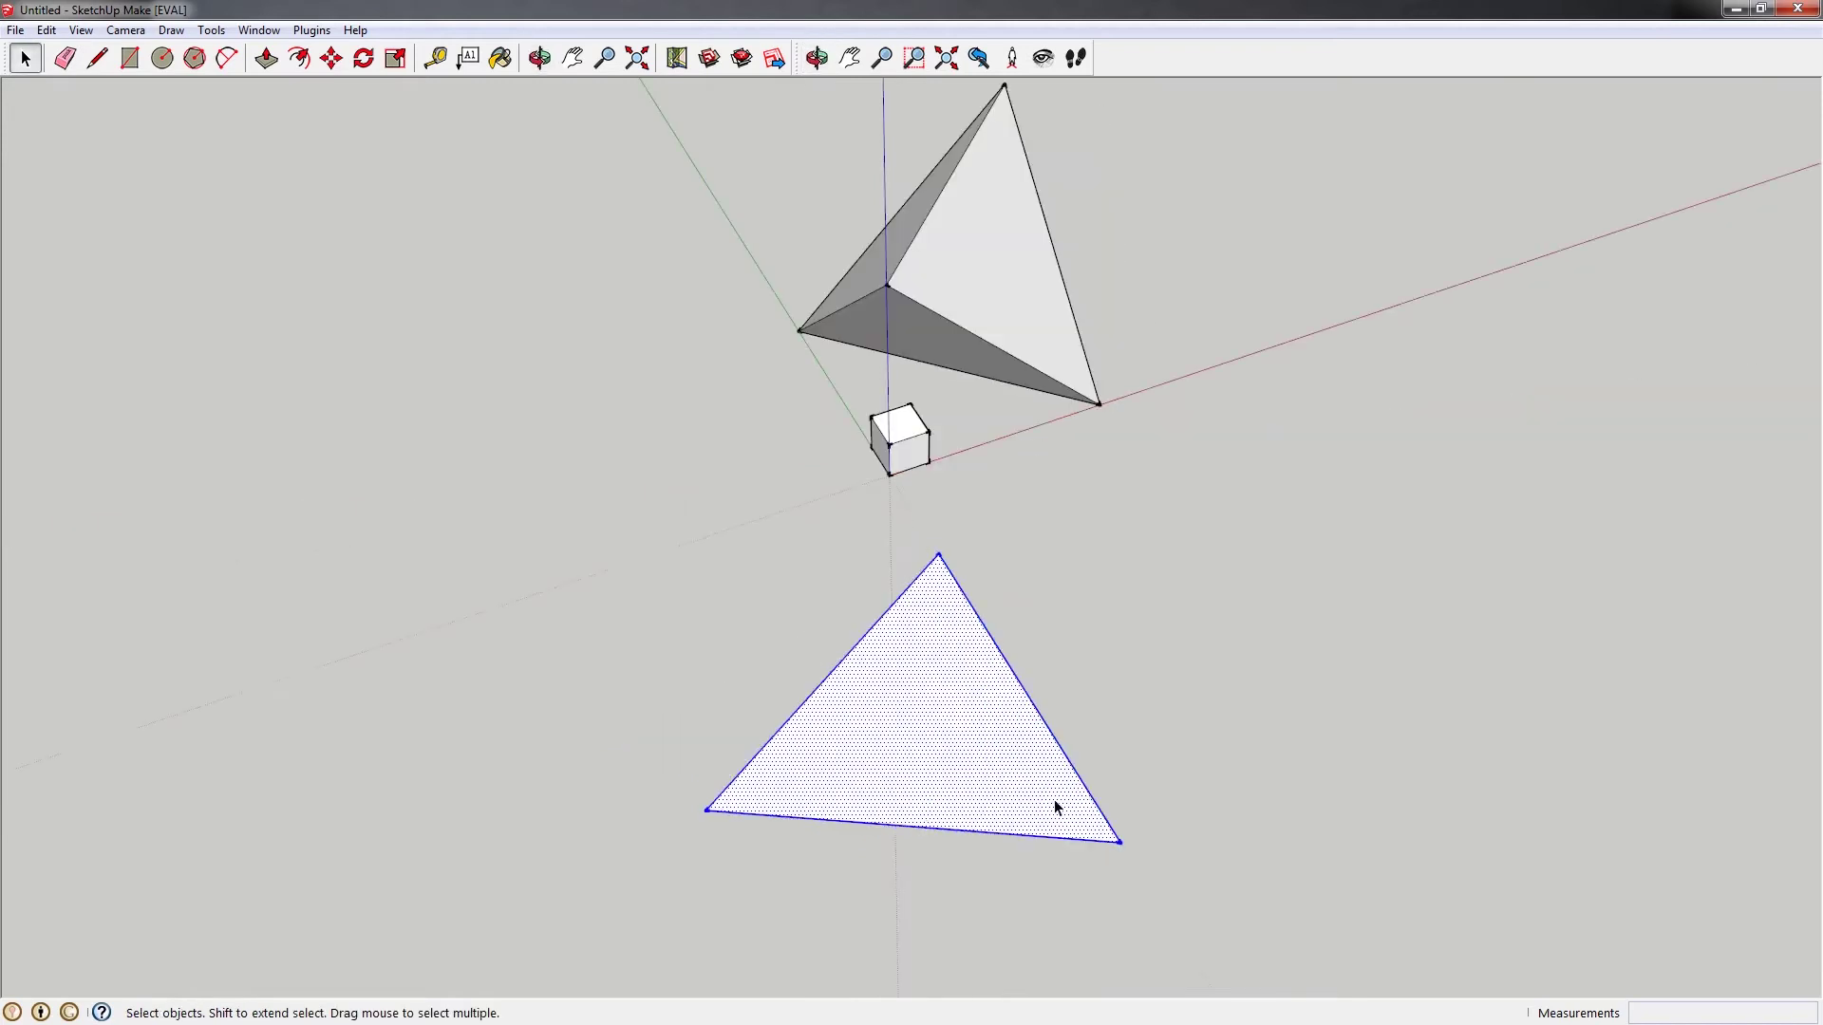
pyautogui.moveTo(1056, 807); pyautogui.dragTo(1025, 663, button='middle')
# Make the loose triangle into a component named Component#1
pyautogui.press('g')
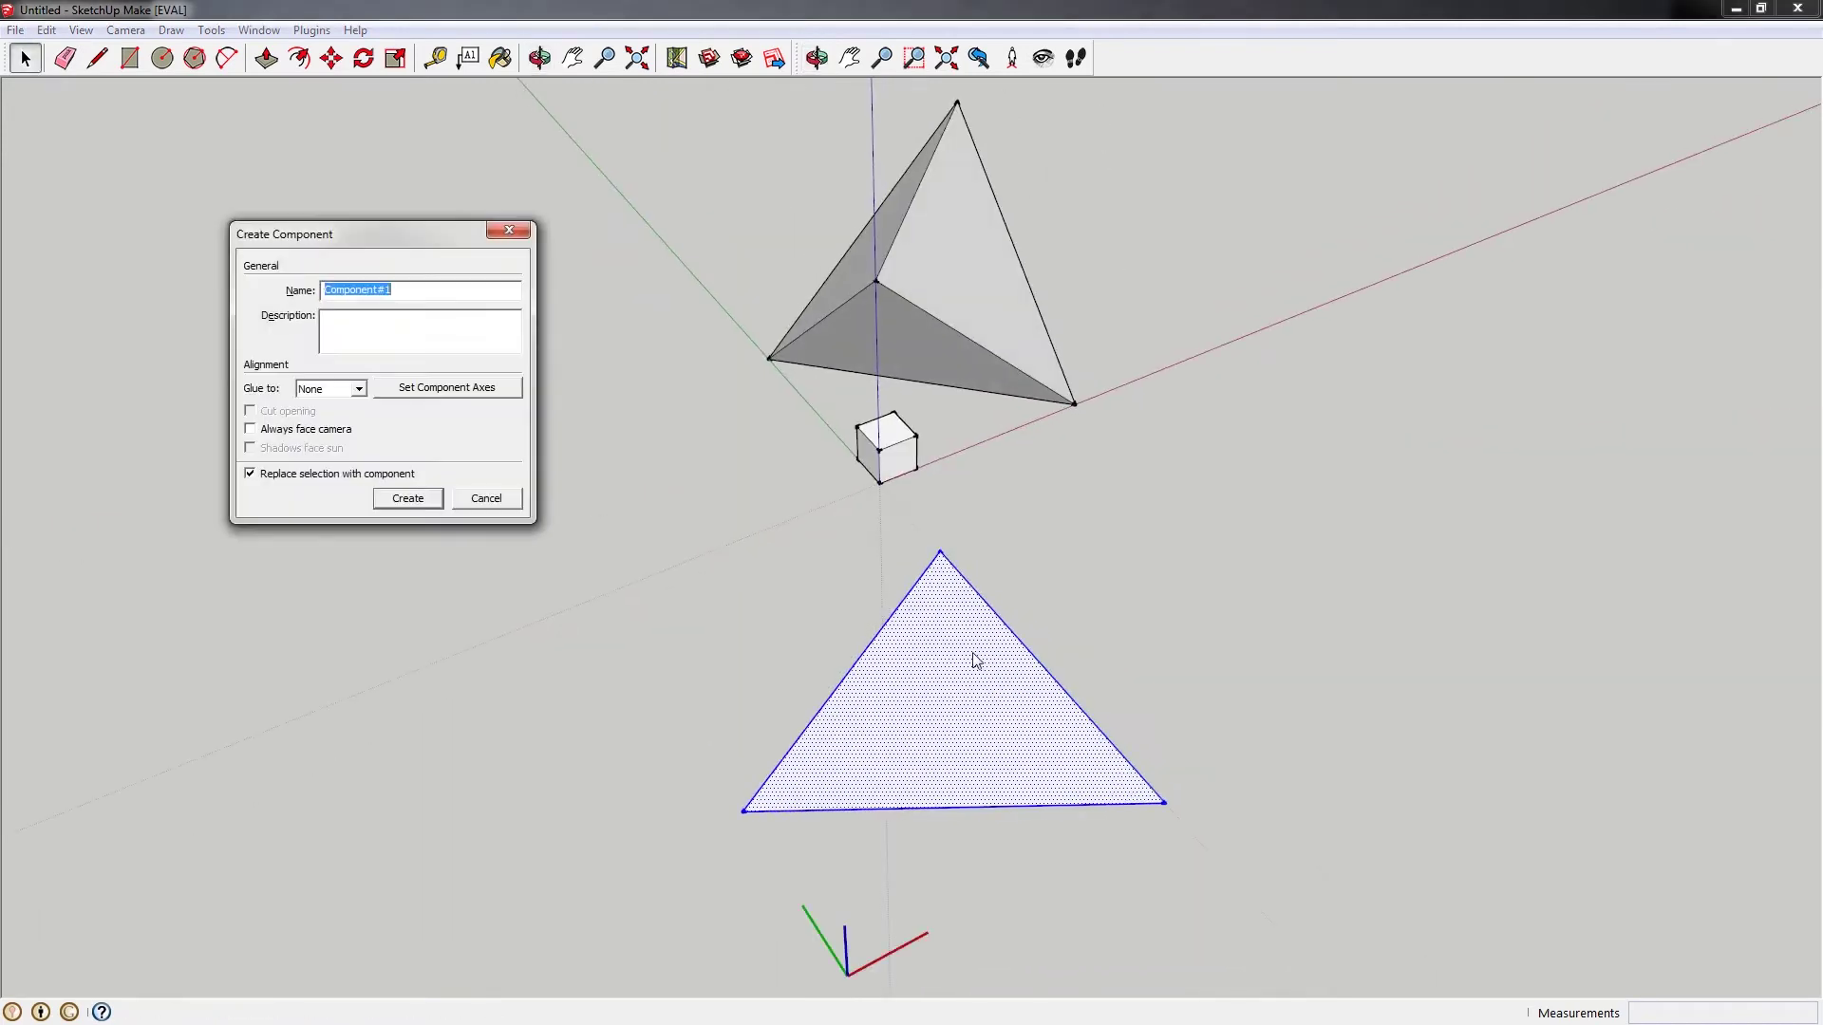
pyautogui.click(408, 499)
pyautogui.moveTo(738, 503); pyautogui.dragTo(887, 573, button='middle')
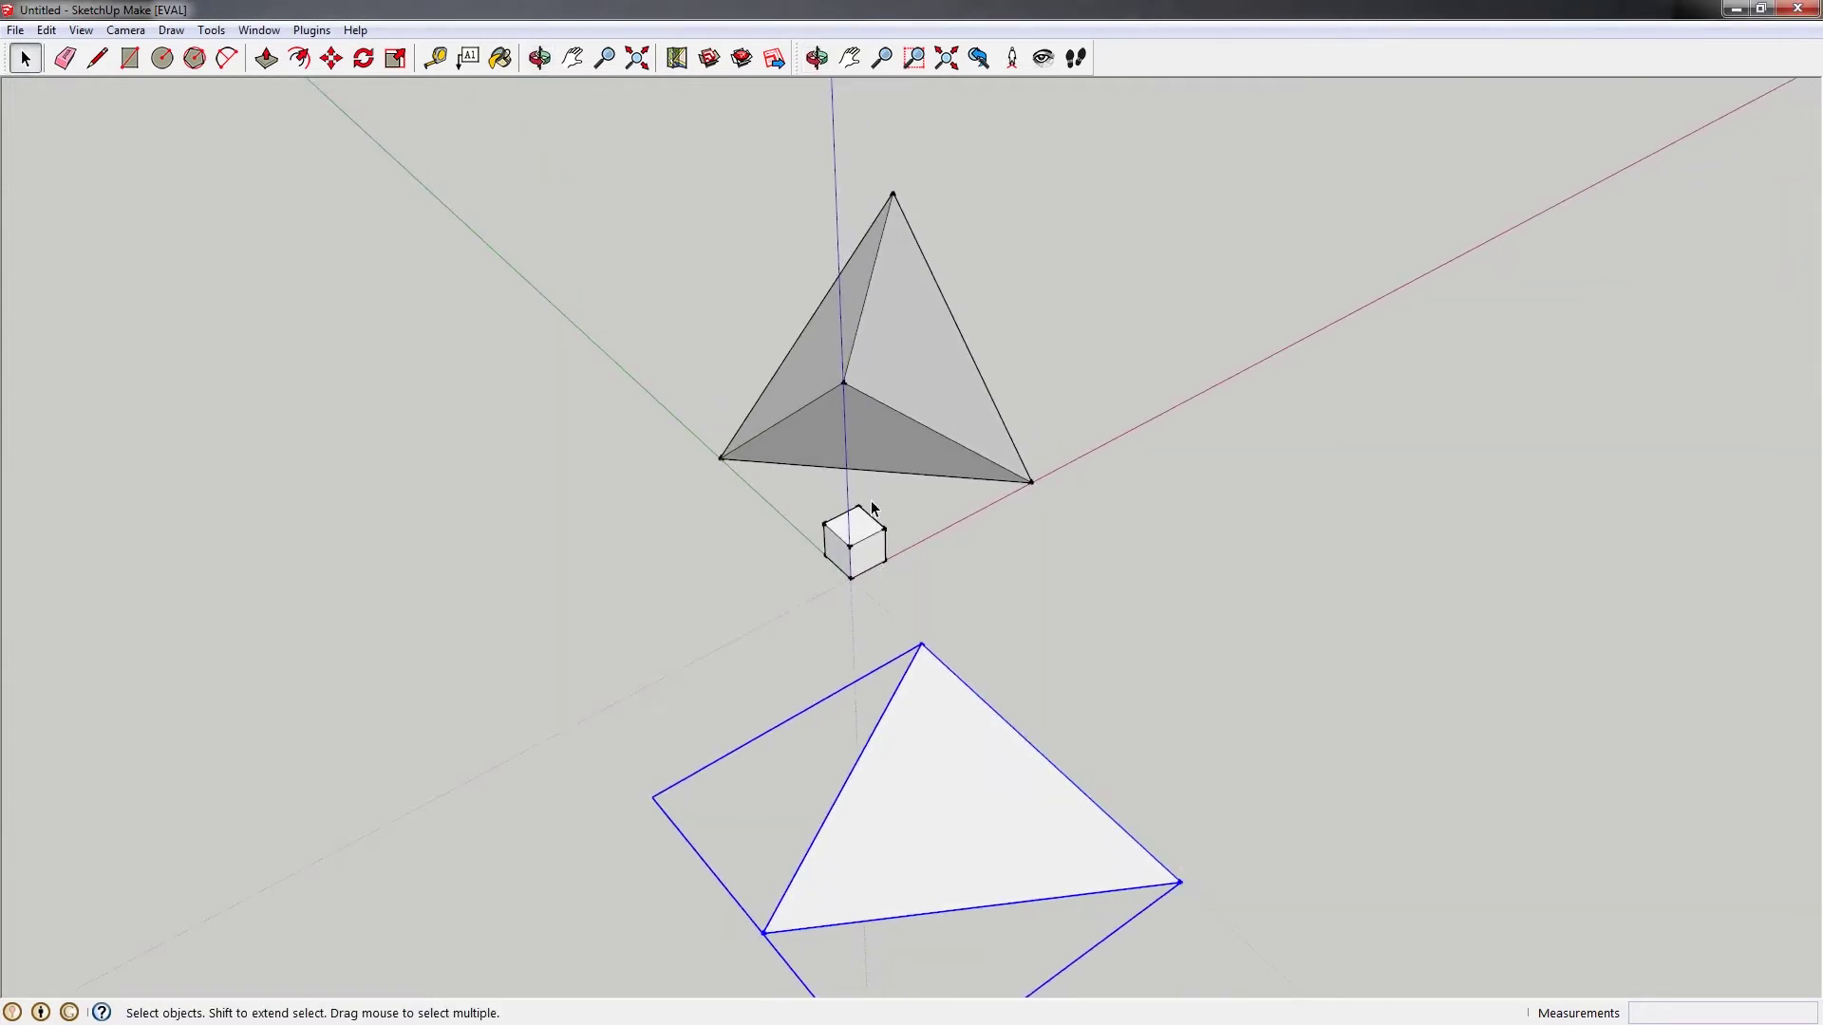
pyautogui.moveTo(874, 508); pyautogui.dragTo(953, 546, button='middle')
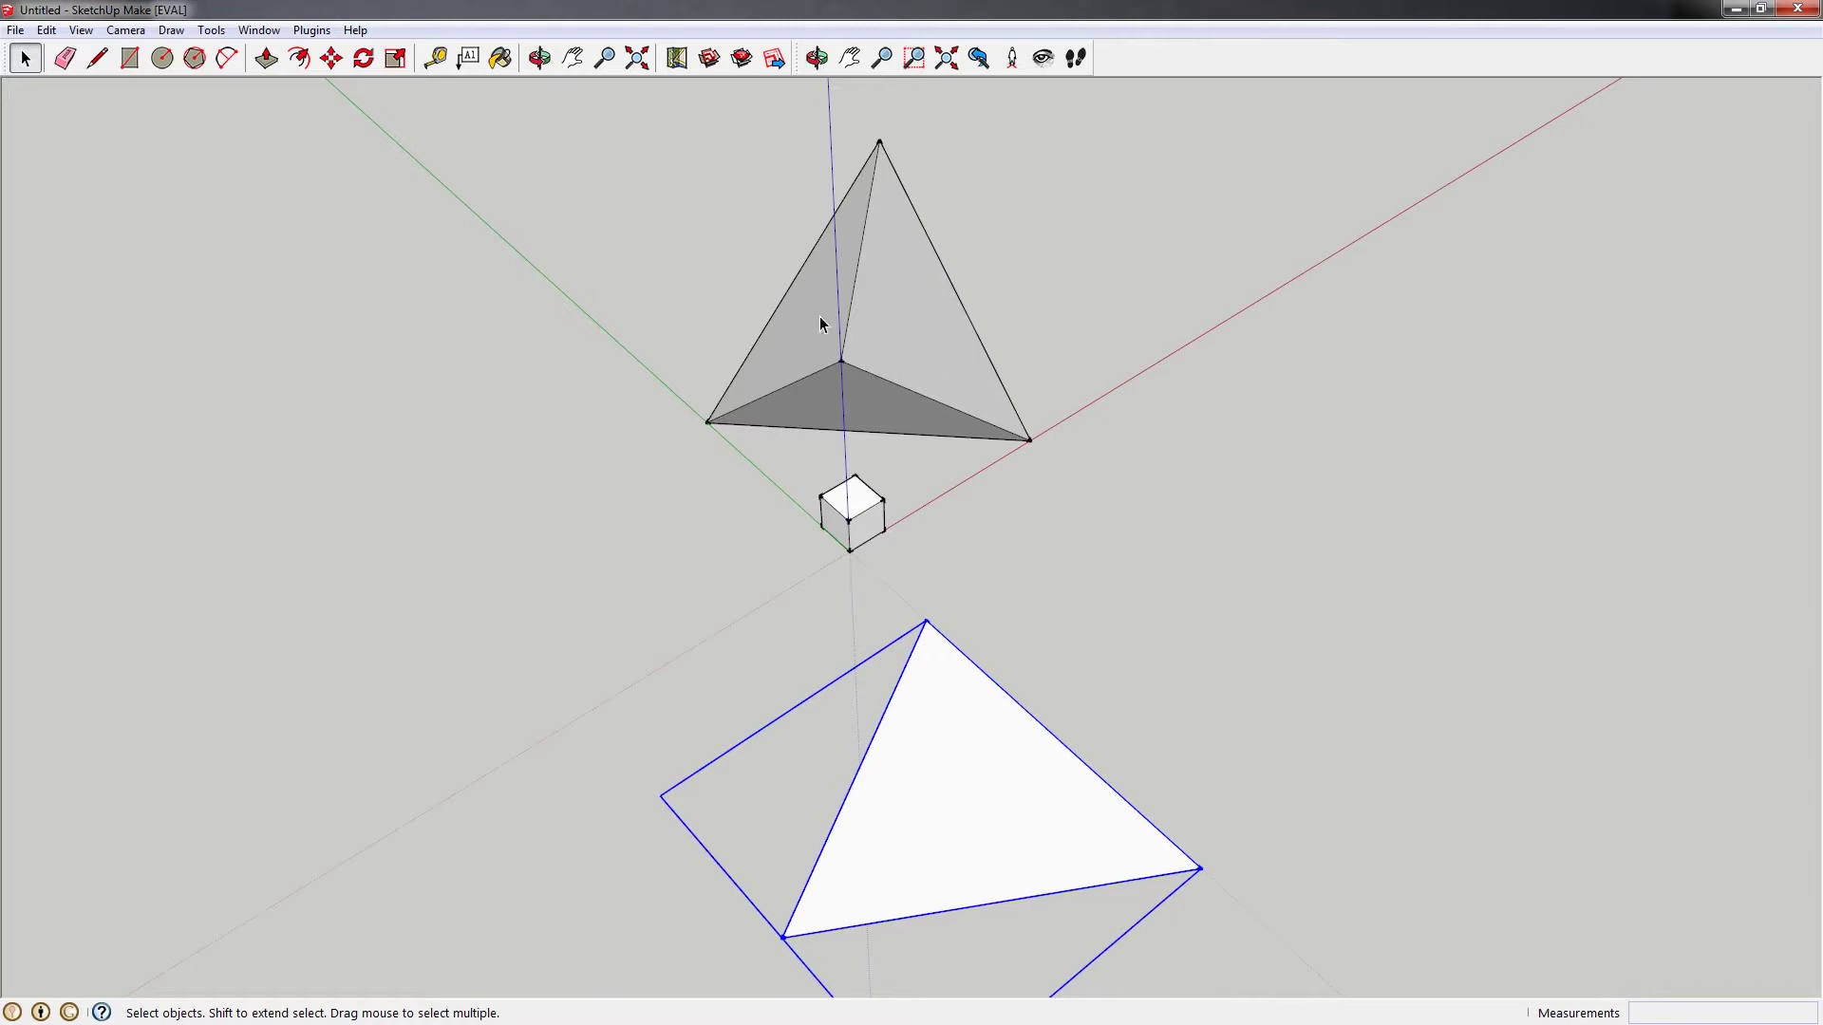
# Copy the triangle panel to the pyramid's front corner
pyautogui.press('m')
pyautogui.click(784, 315)
pyautogui.press('ctrl')
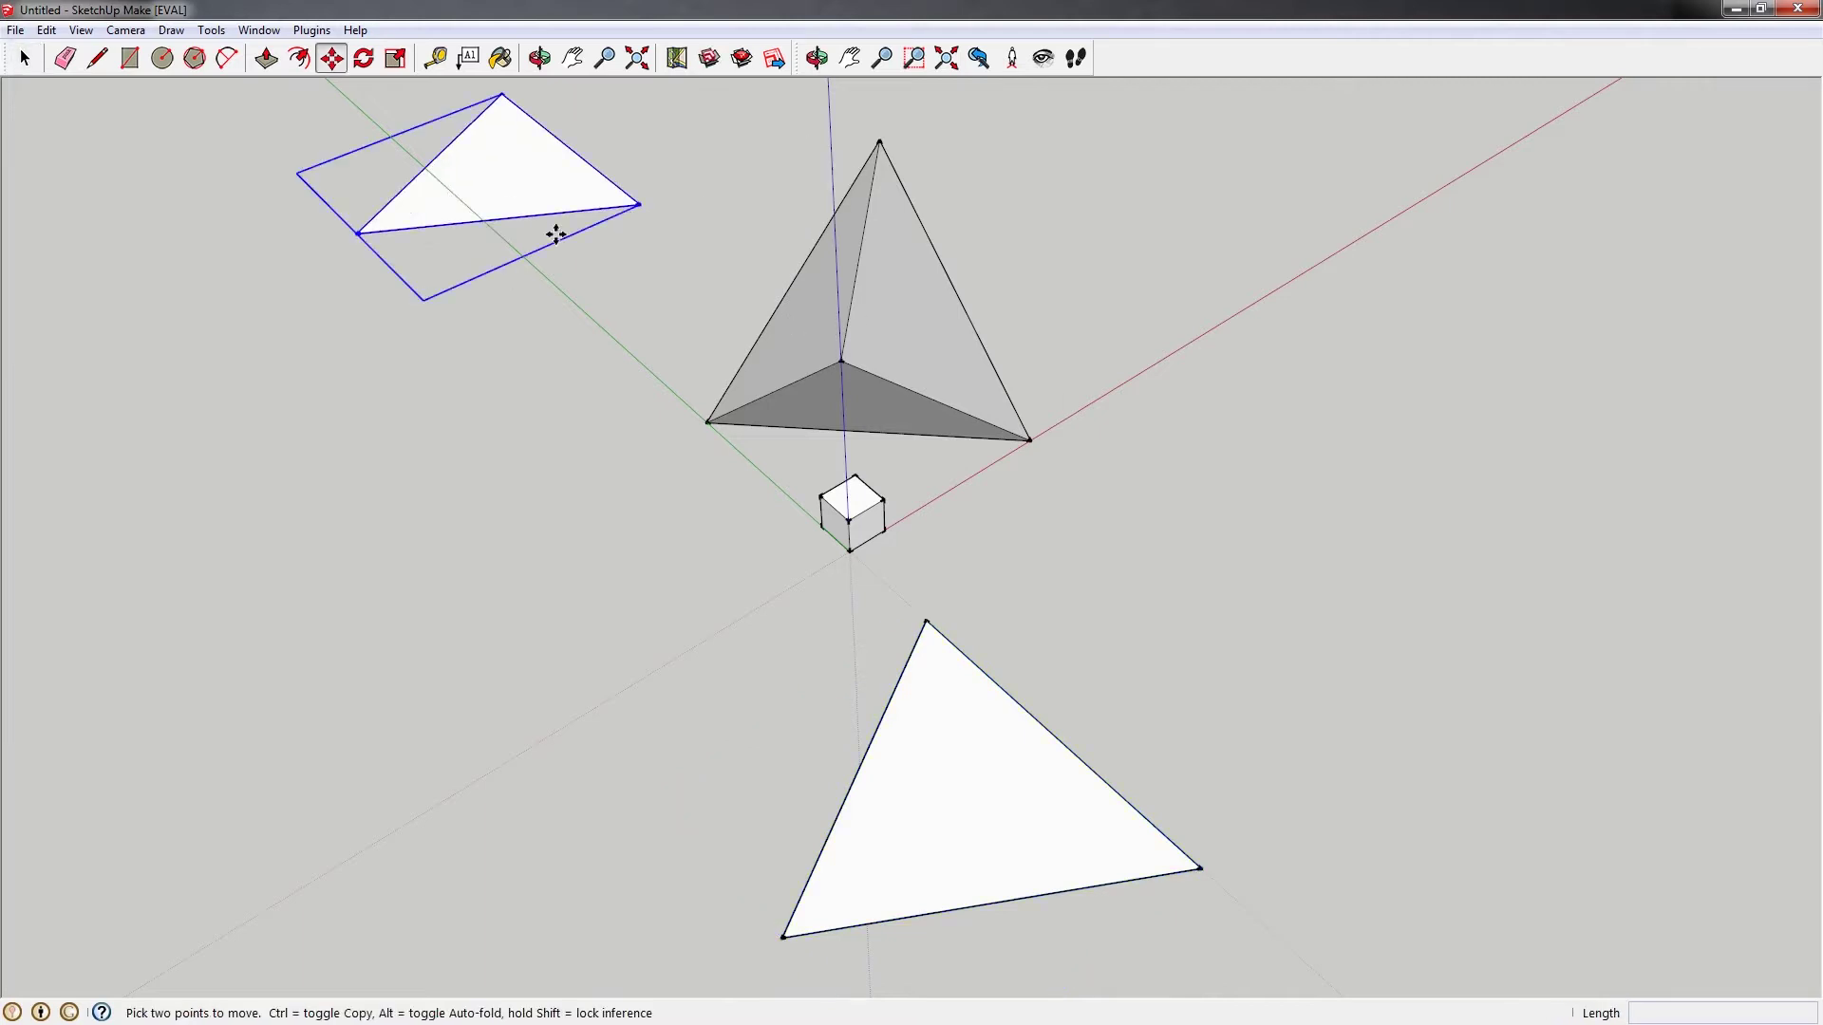
pyautogui.click(841, 361)
pyautogui.moveTo(841, 360); pyautogui.dragTo(853, 619, button='middle')
# Rotate the panel 45° about the pyramid's top vertex and check it from several angles
pyautogui.press('q')
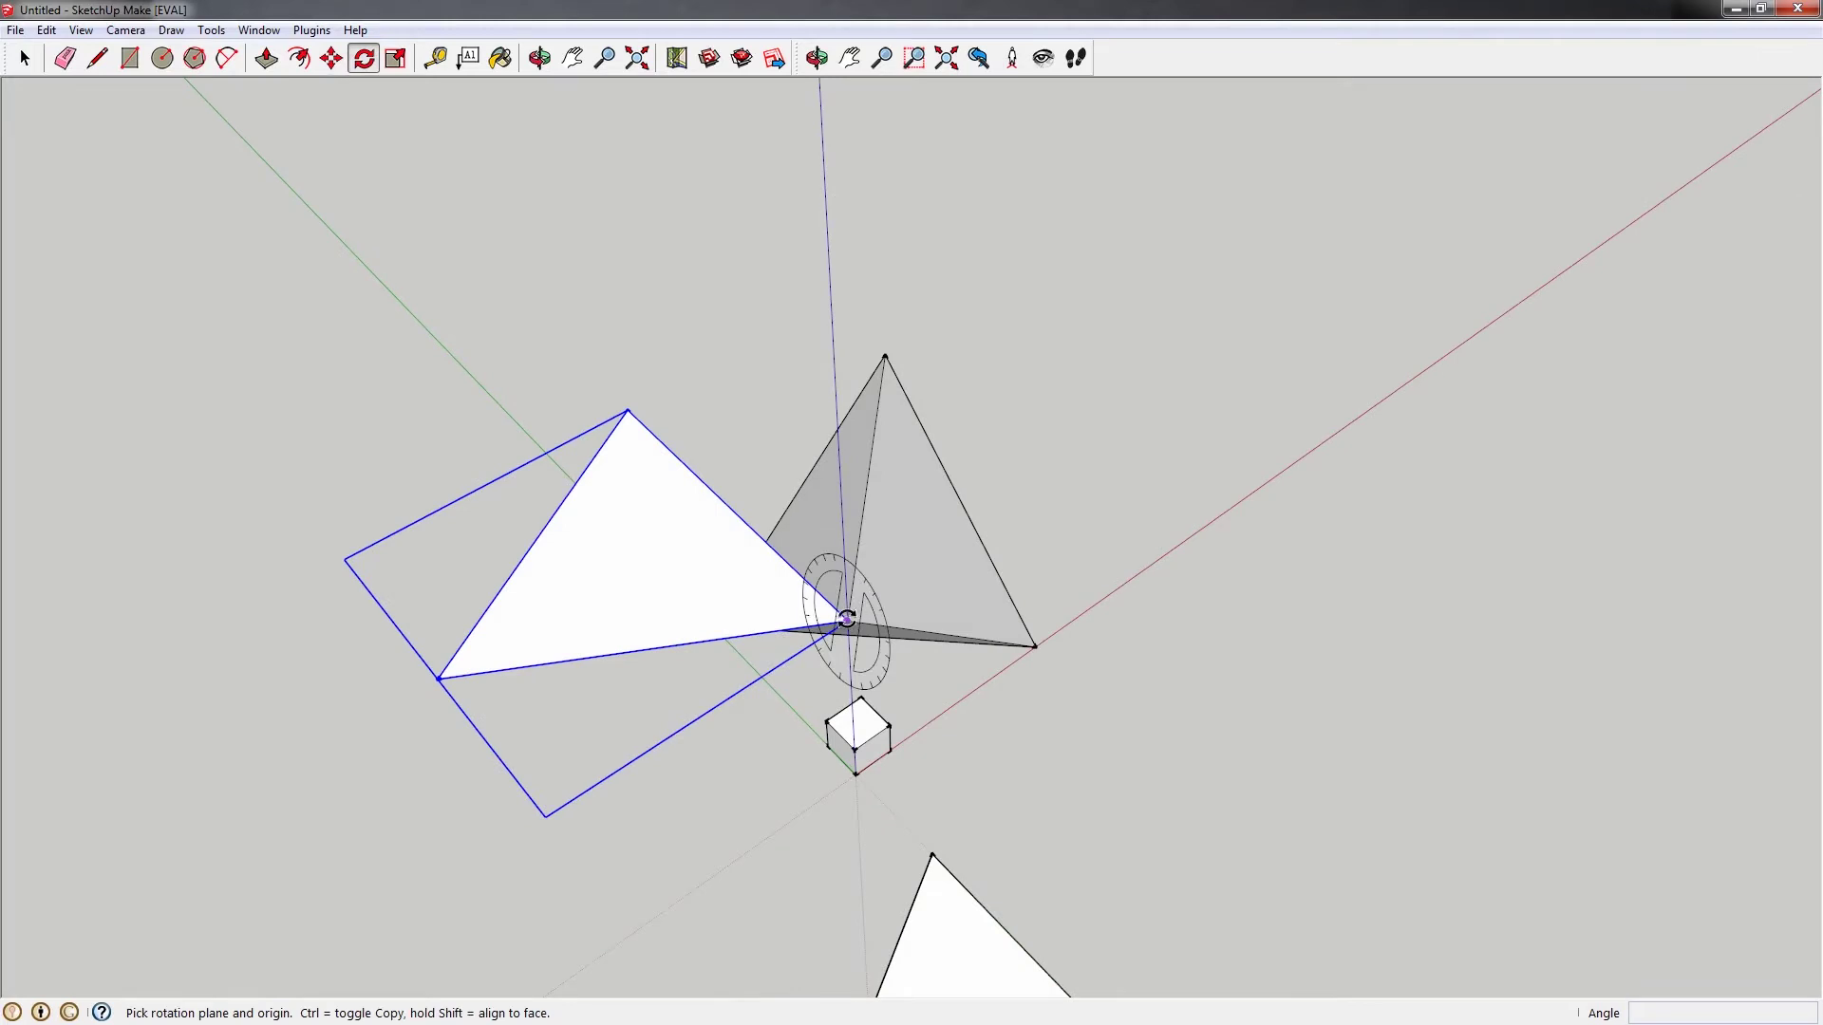
pyautogui.click(847, 620)
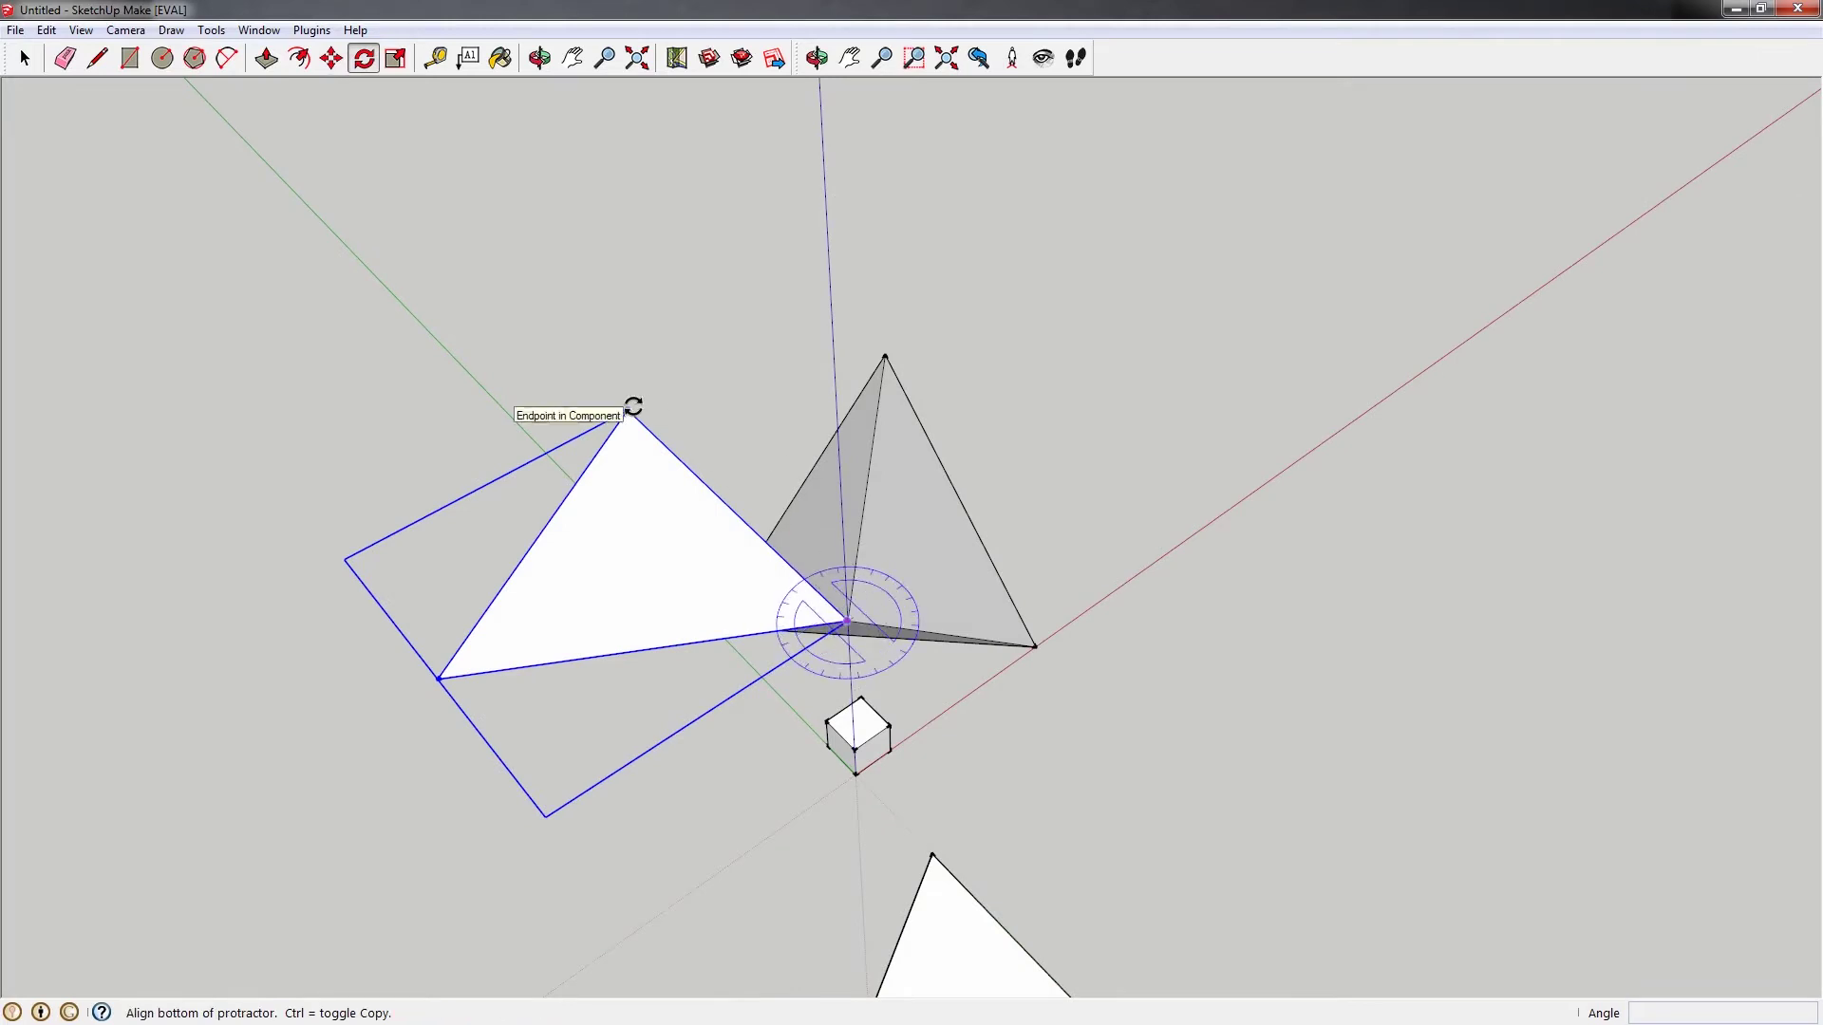
pyautogui.click(630, 408)
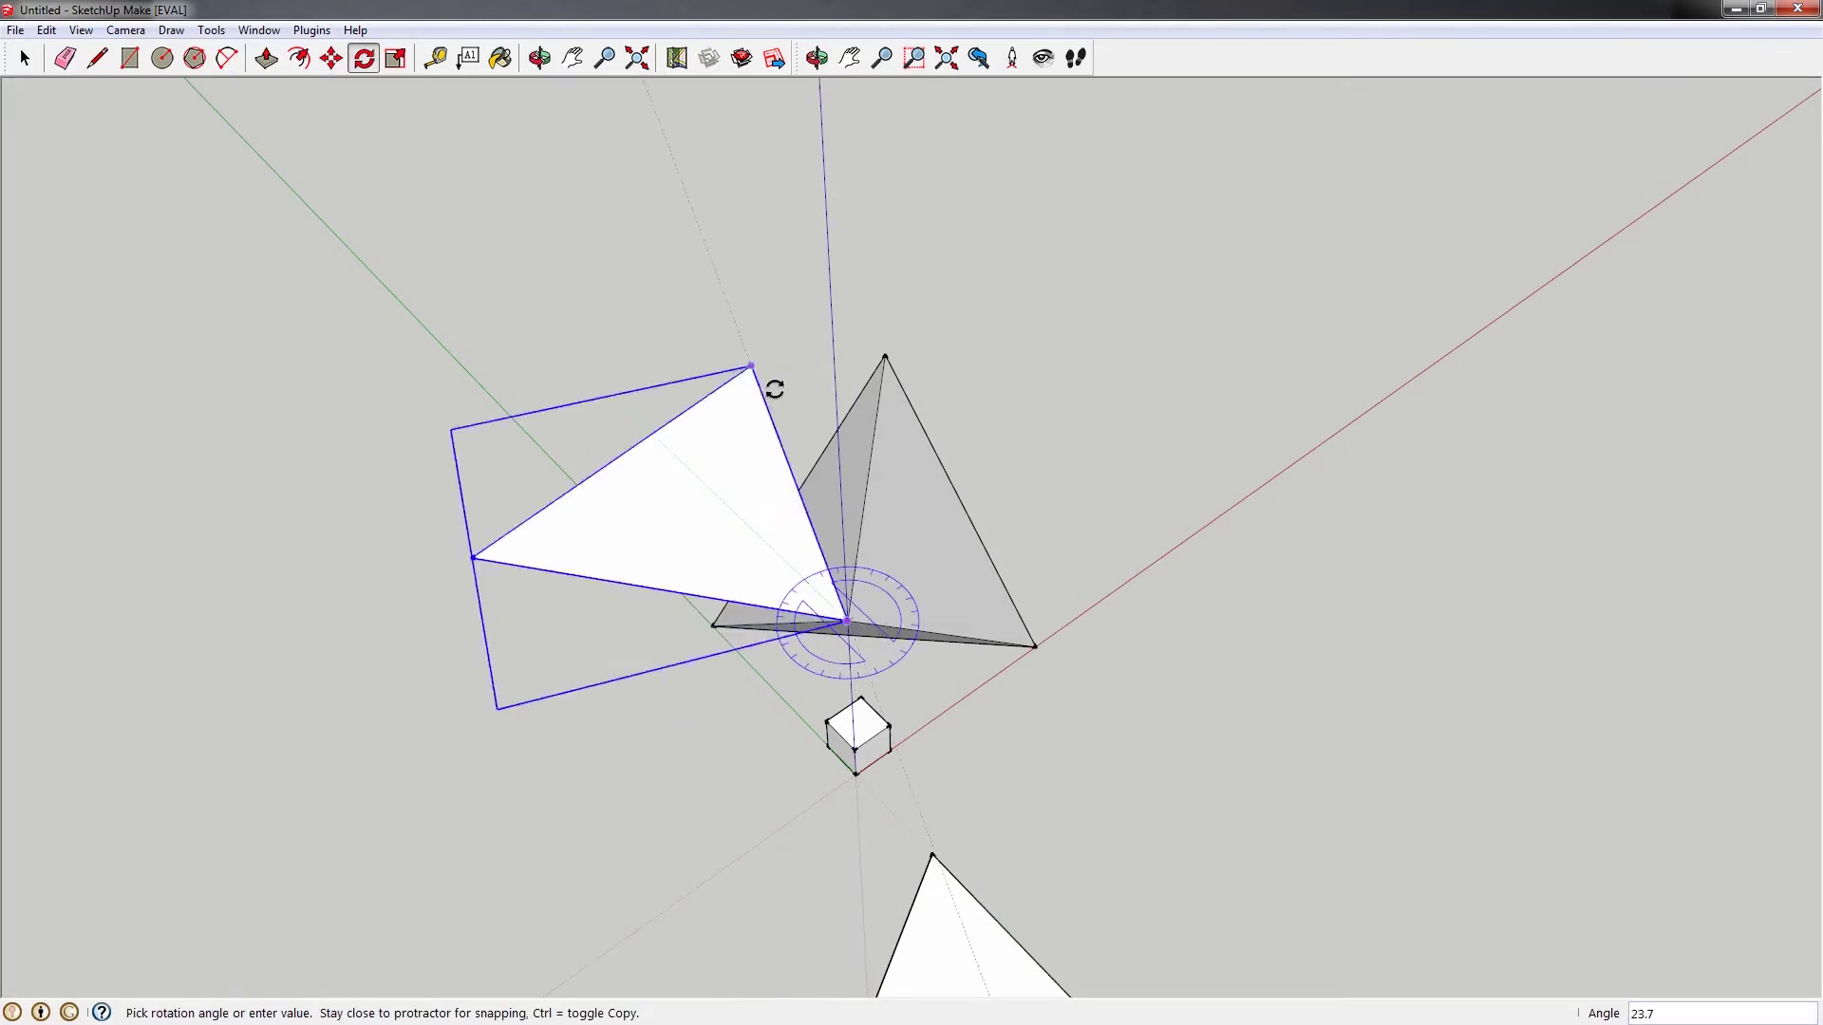
pyautogui.click(881, 351)
pyautogui.scroll(3, 881, 351)
pyautogui.moveTo(875, 610); pyautogui.dragTo(916, 306, button='middle')
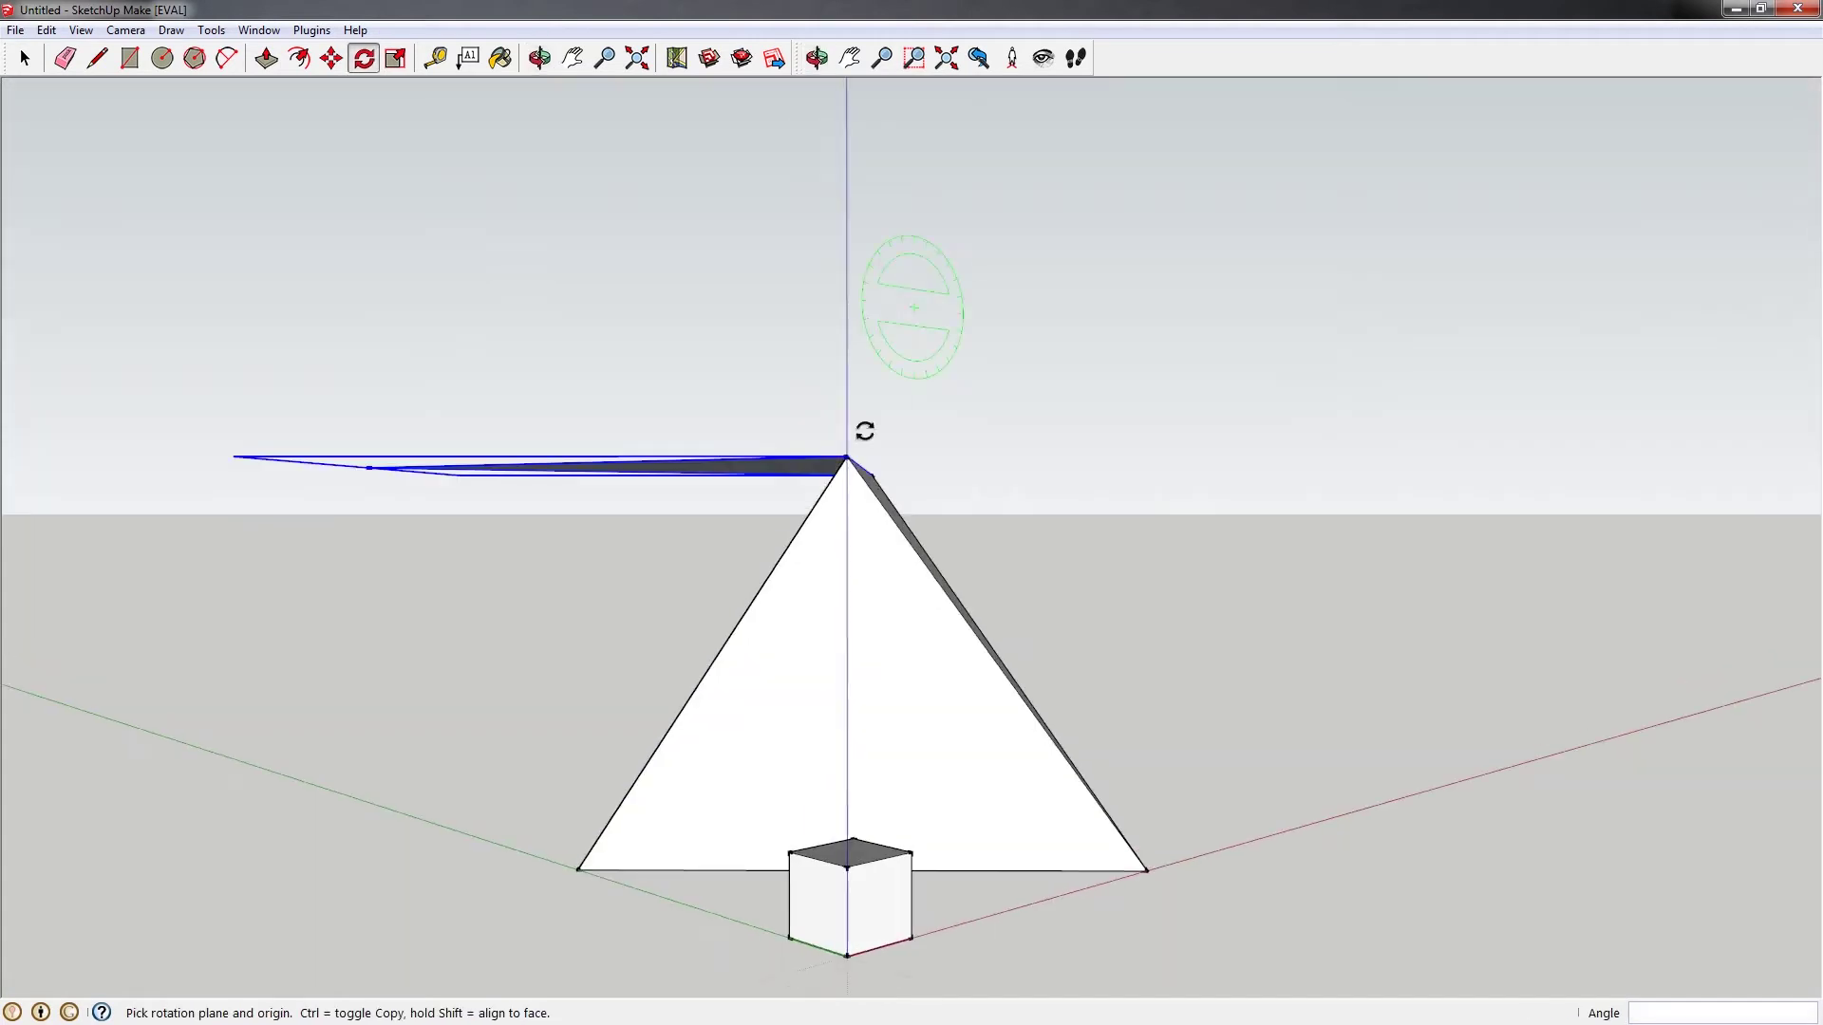
pyautogui.moveTo(846, 458); pyautogui.dragTo(867, 639, button='middle')
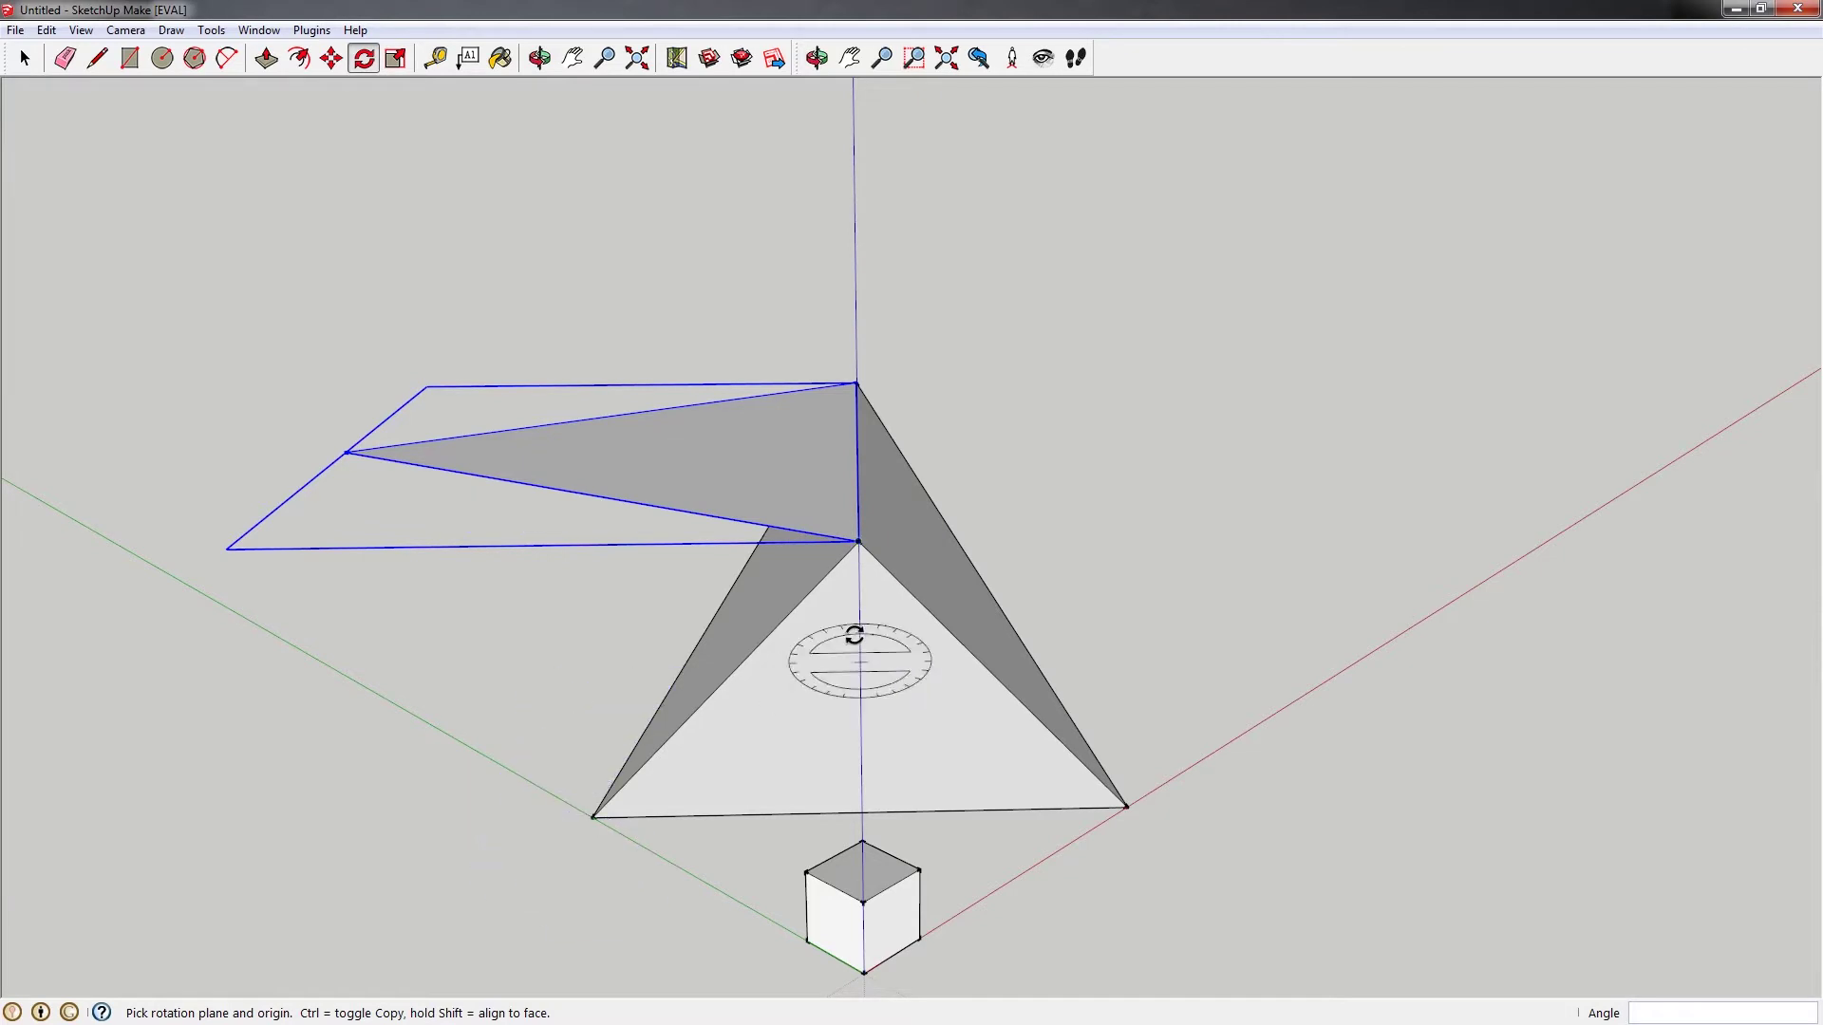
pyautogui.moveTo(863, 603); pyautogui.dragTo(1117, 633, button='middle')
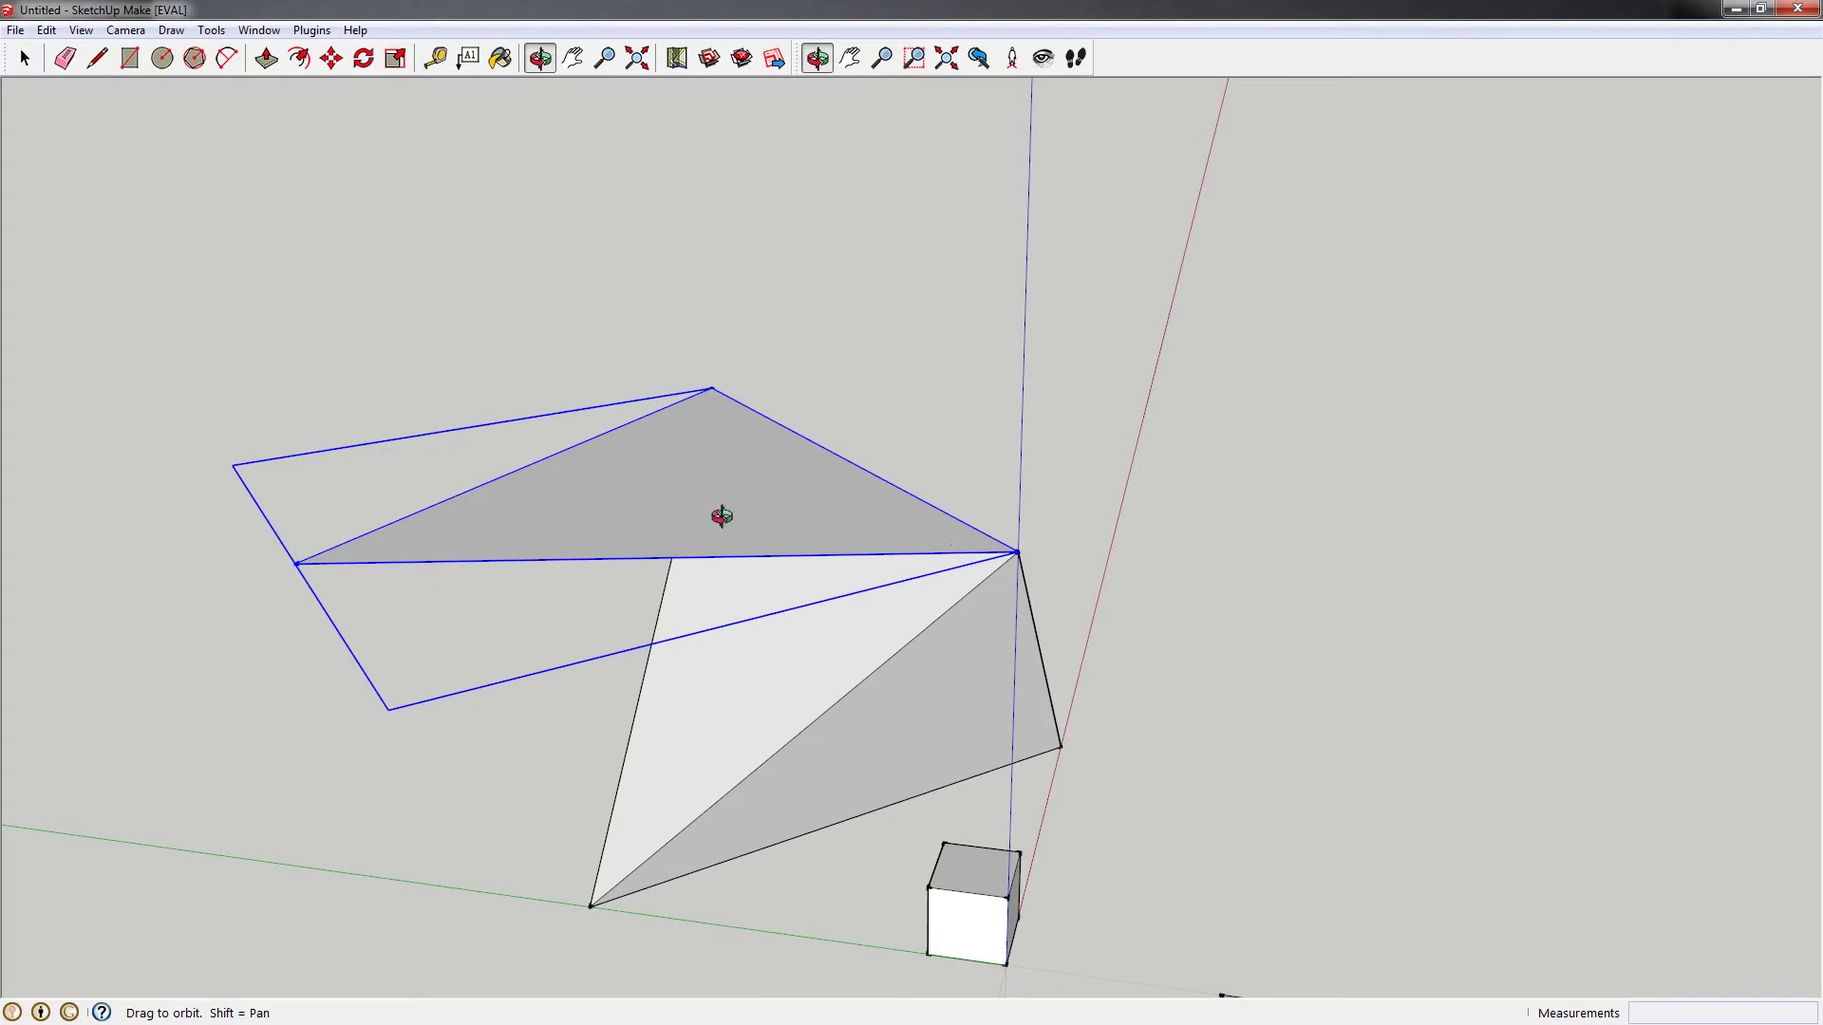
# Draw a small helper triangle with Line starting at the pyramid's apex
pyautogui.press('l')
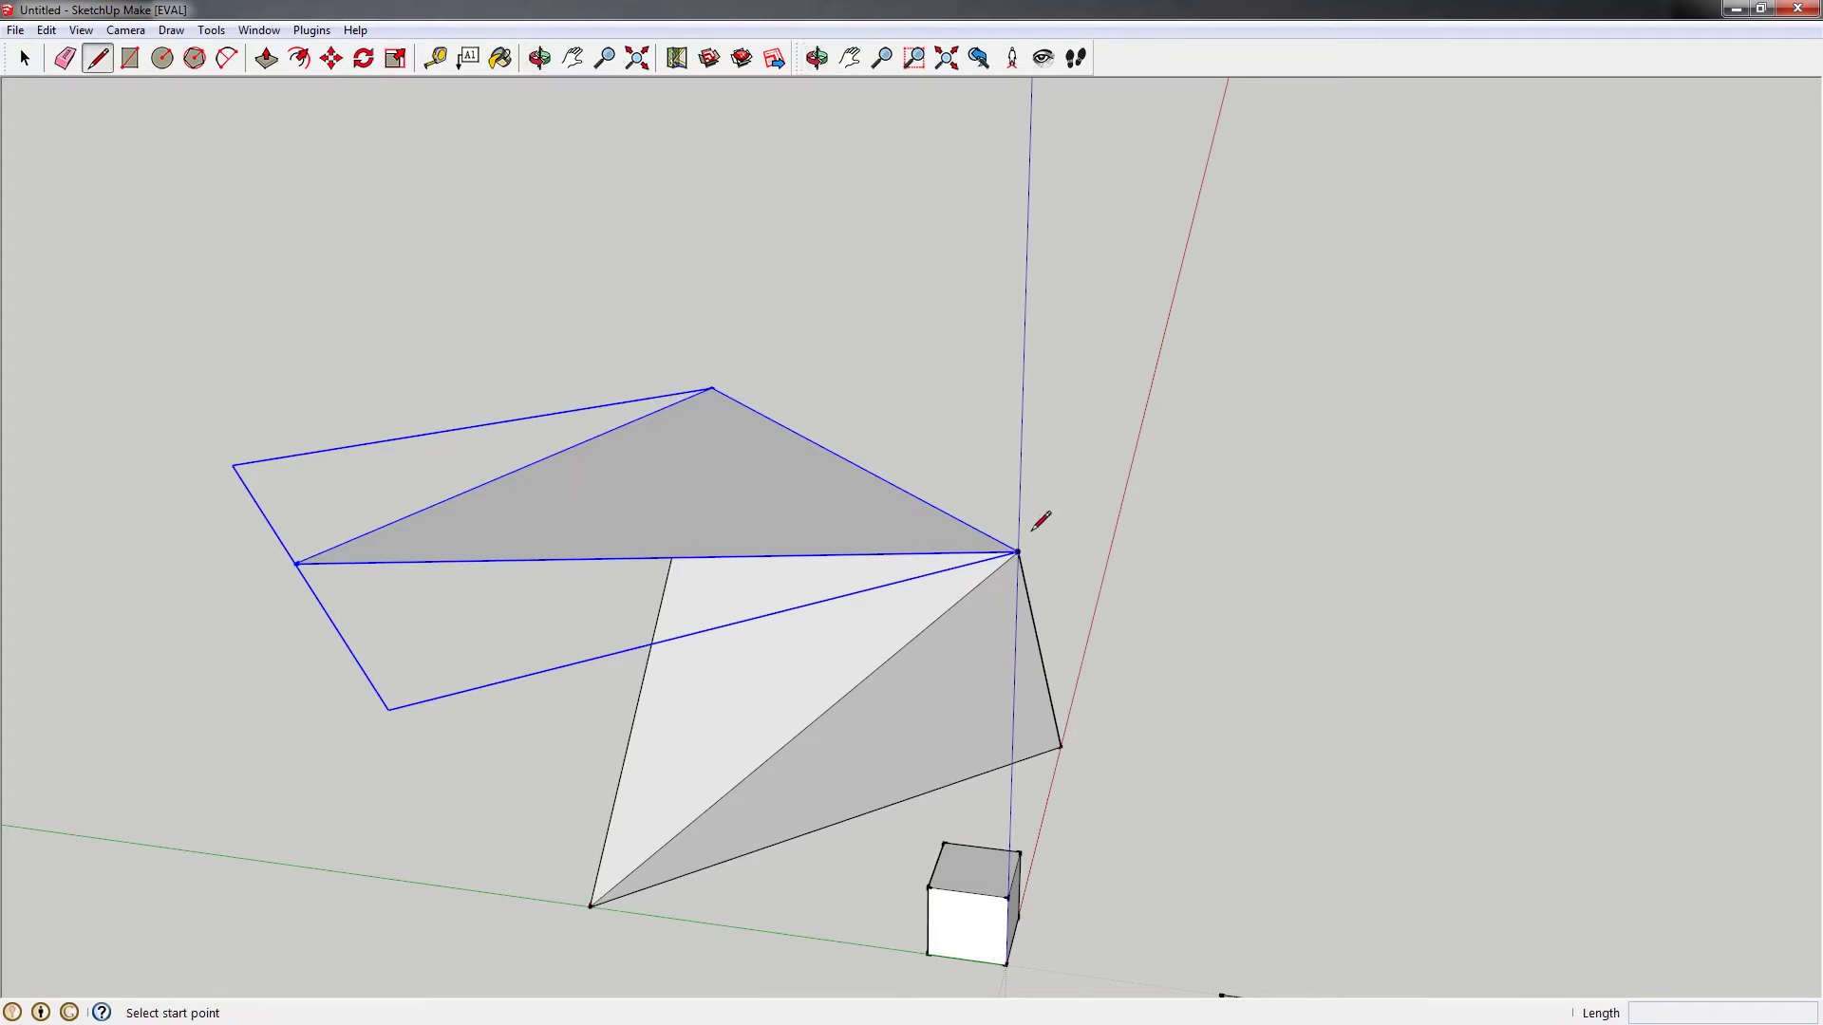
pyautogui.click(1018, 550)
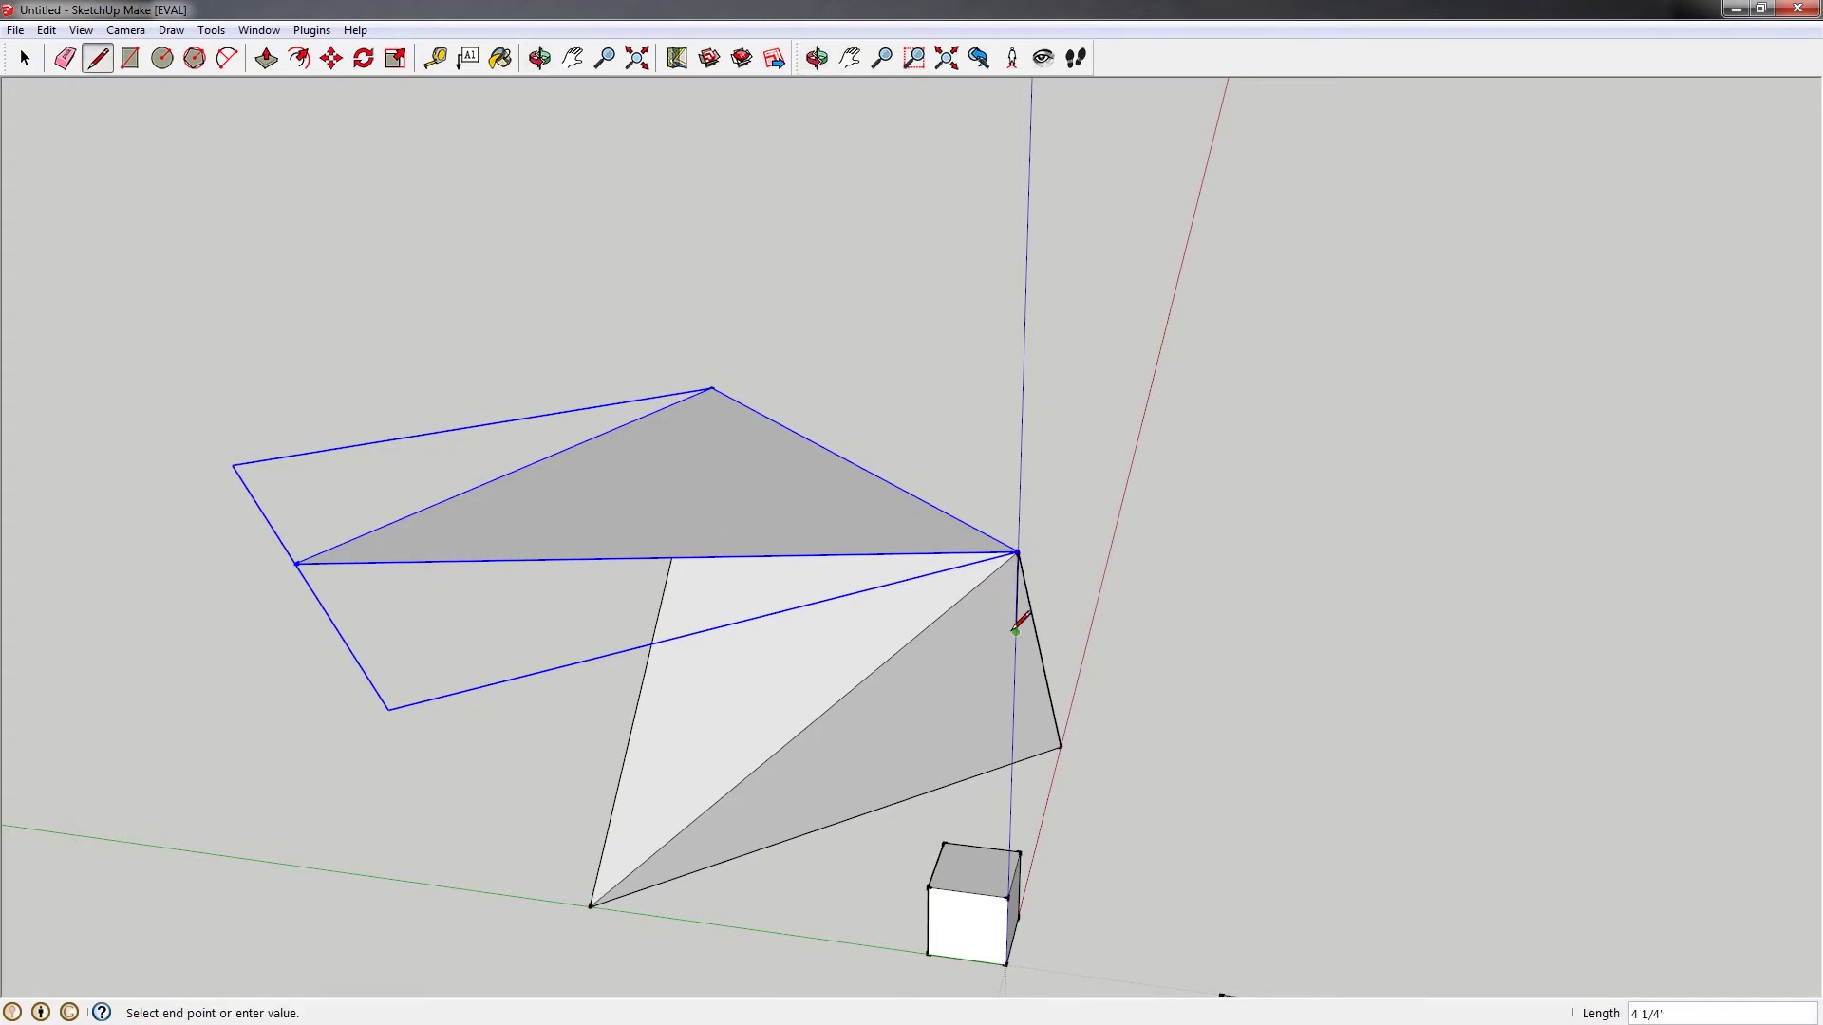
pyautogui.moveTo(983, 622); pyautogui.dragTo(944, 700, button='middle')
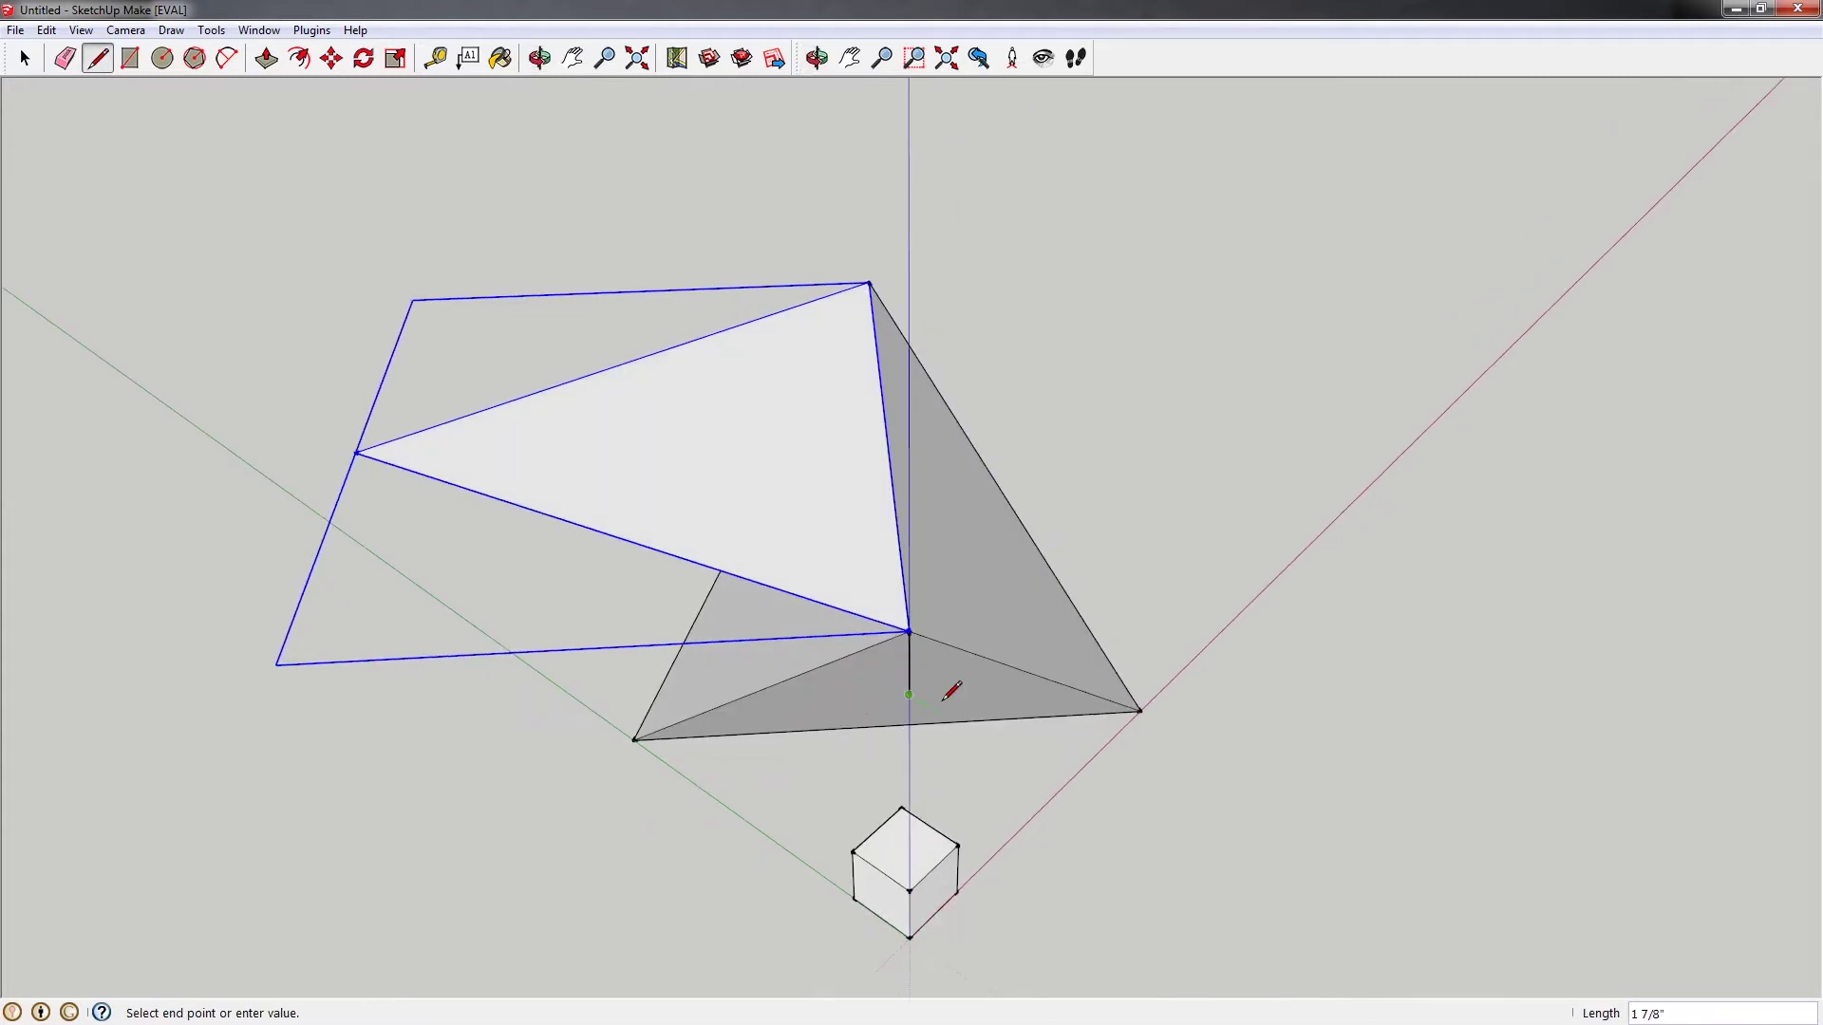
pyautogui.click(867, 692)
pyautogui.click(909, 630)
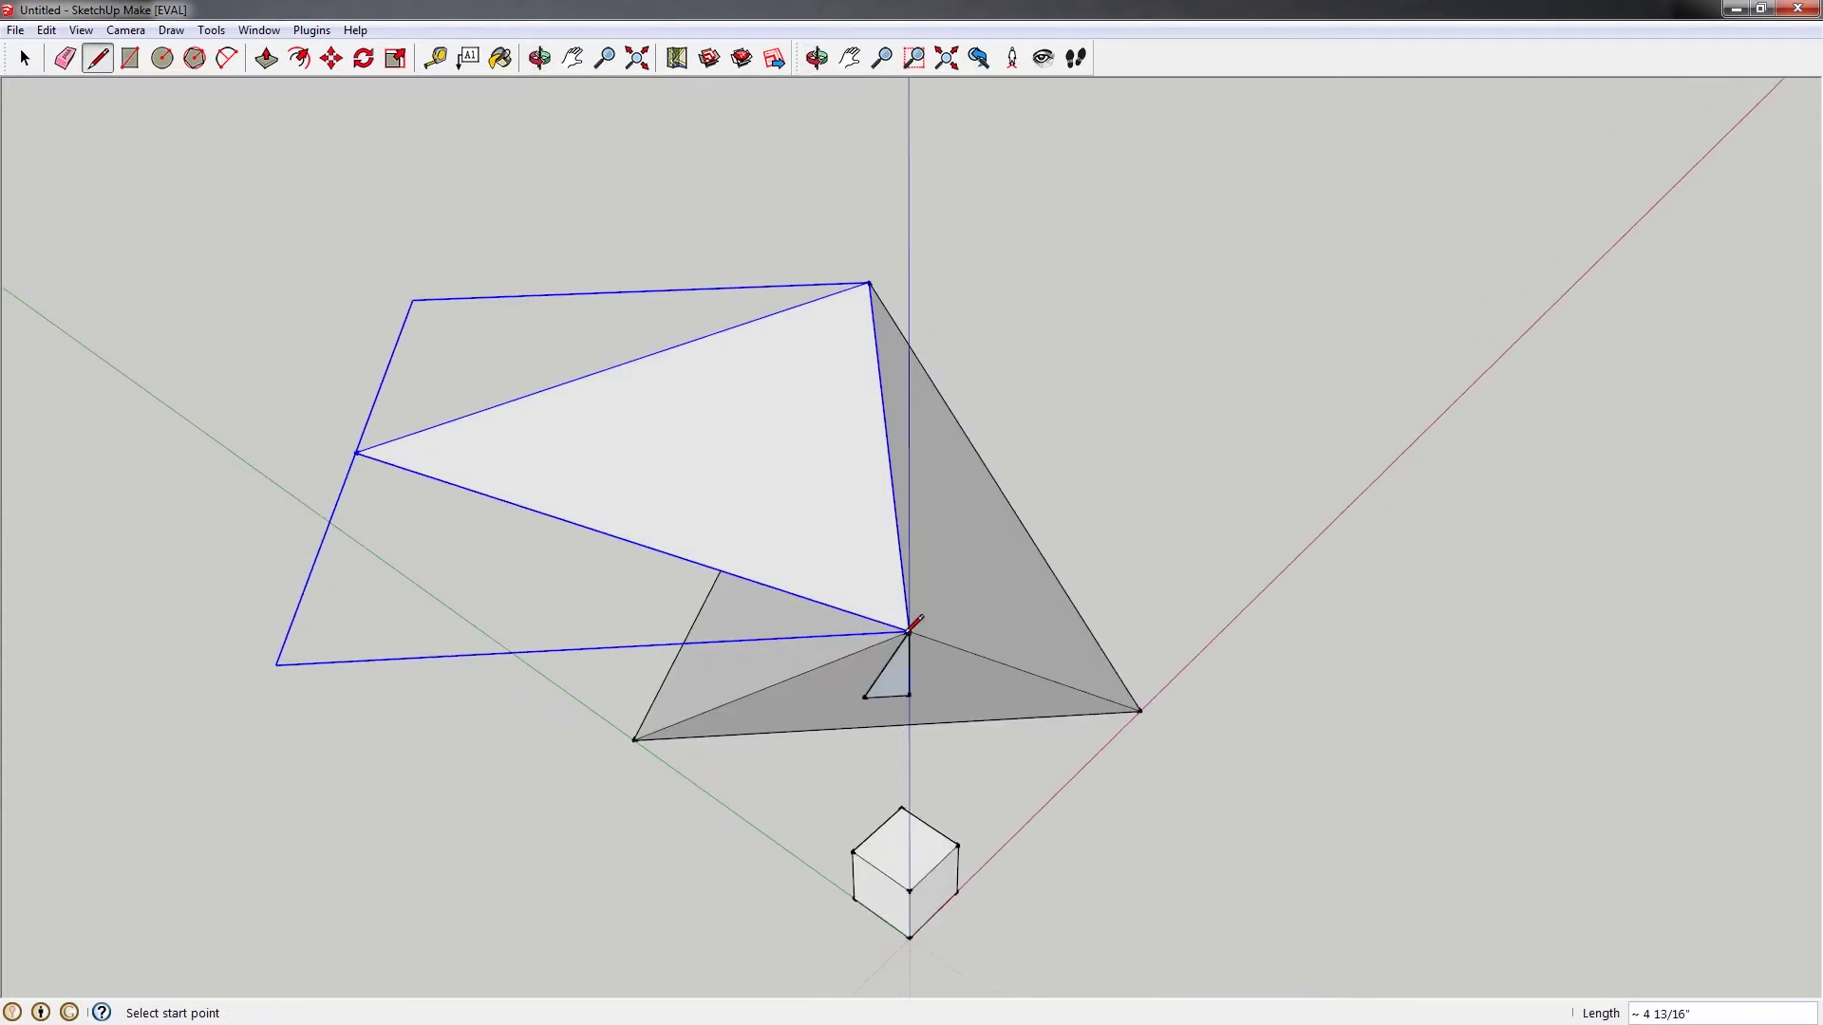
pyautogui.moveTo(911, 623); pyautogui.dragTo(883, 479, button='middle')
# Rotate the panel a further 30° about the apex, aligned to the helper triangle
pyautogui.press('space')
pyautogui.press('q')
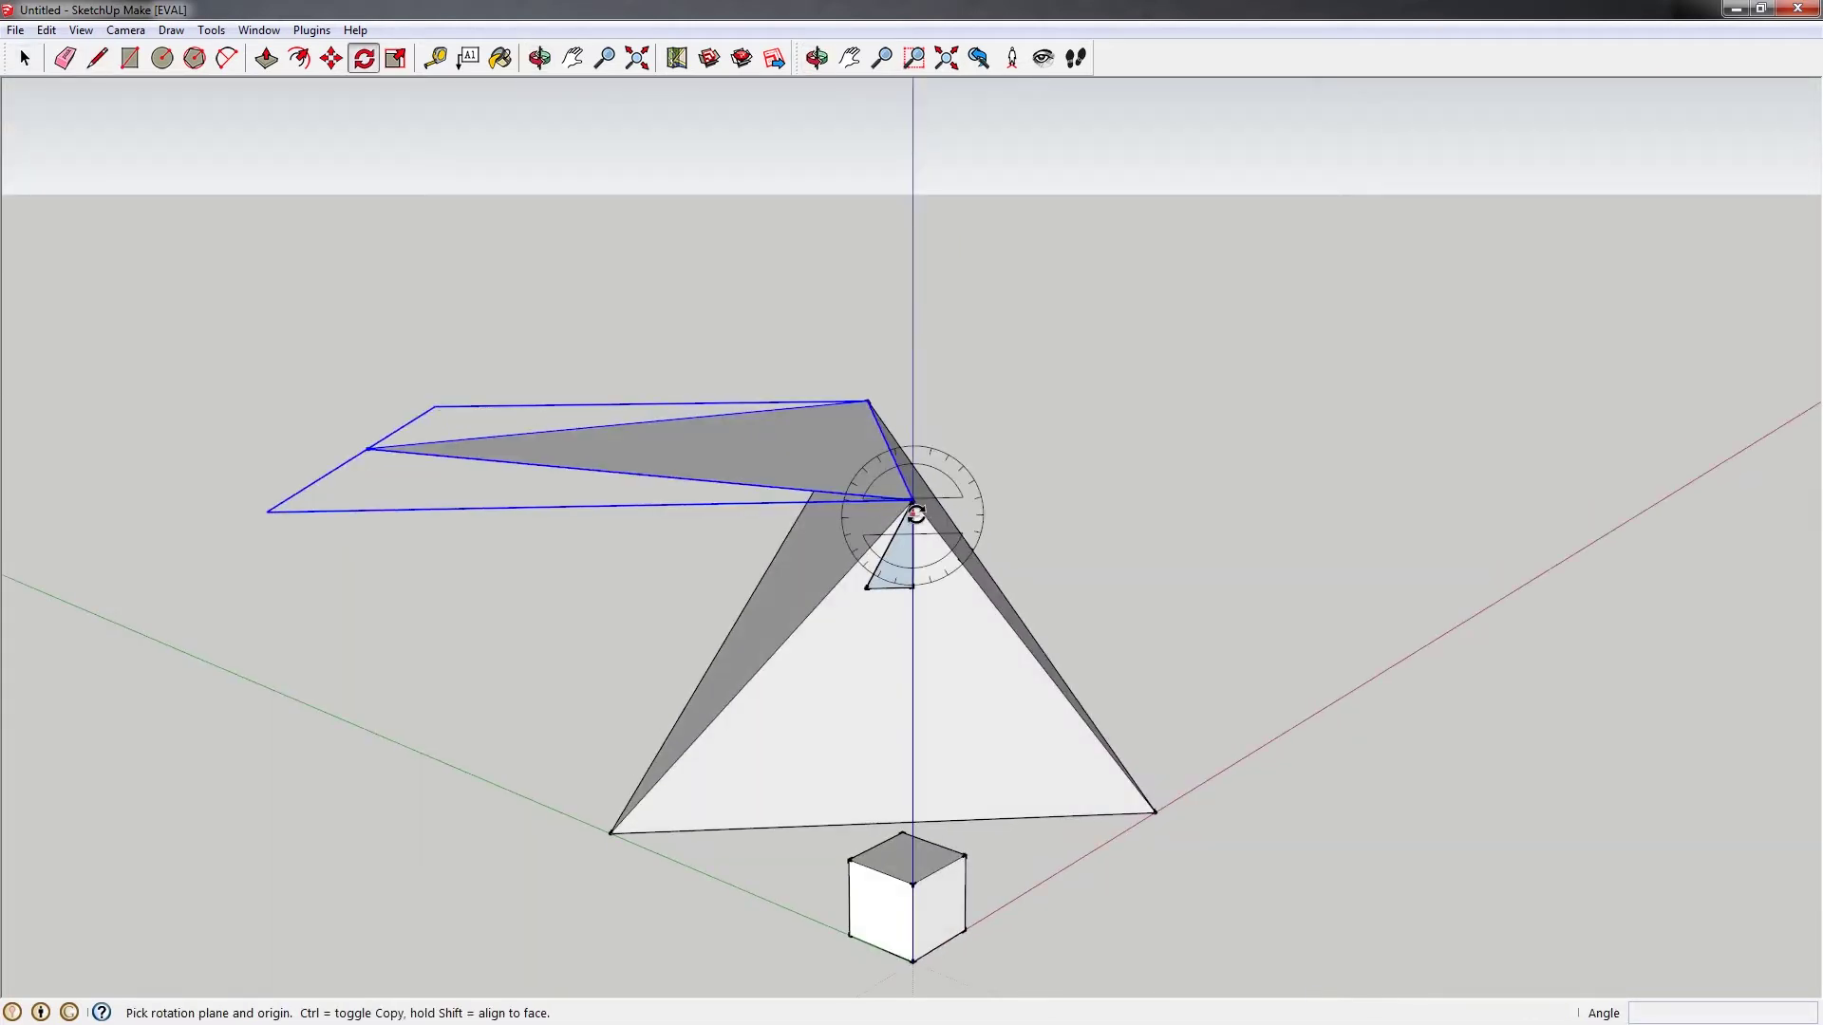
pyautogui.click(909, 501)
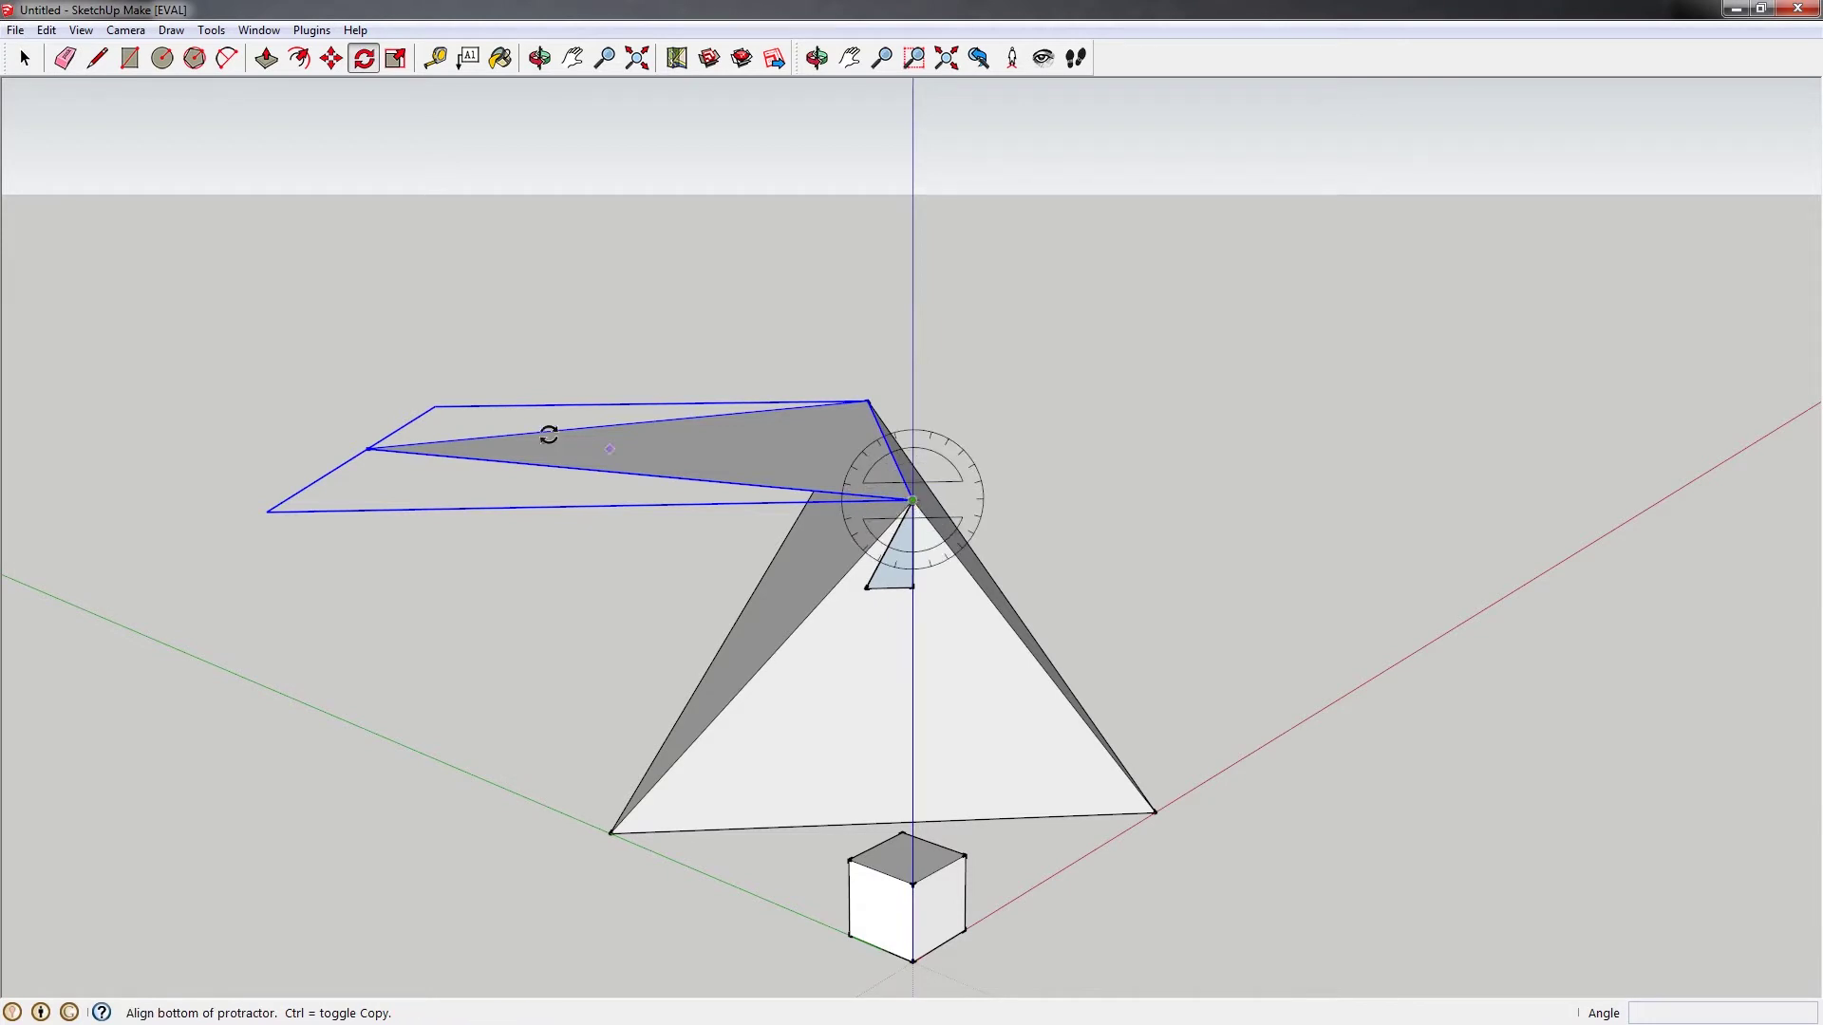
pyautogui.click(368, 448)
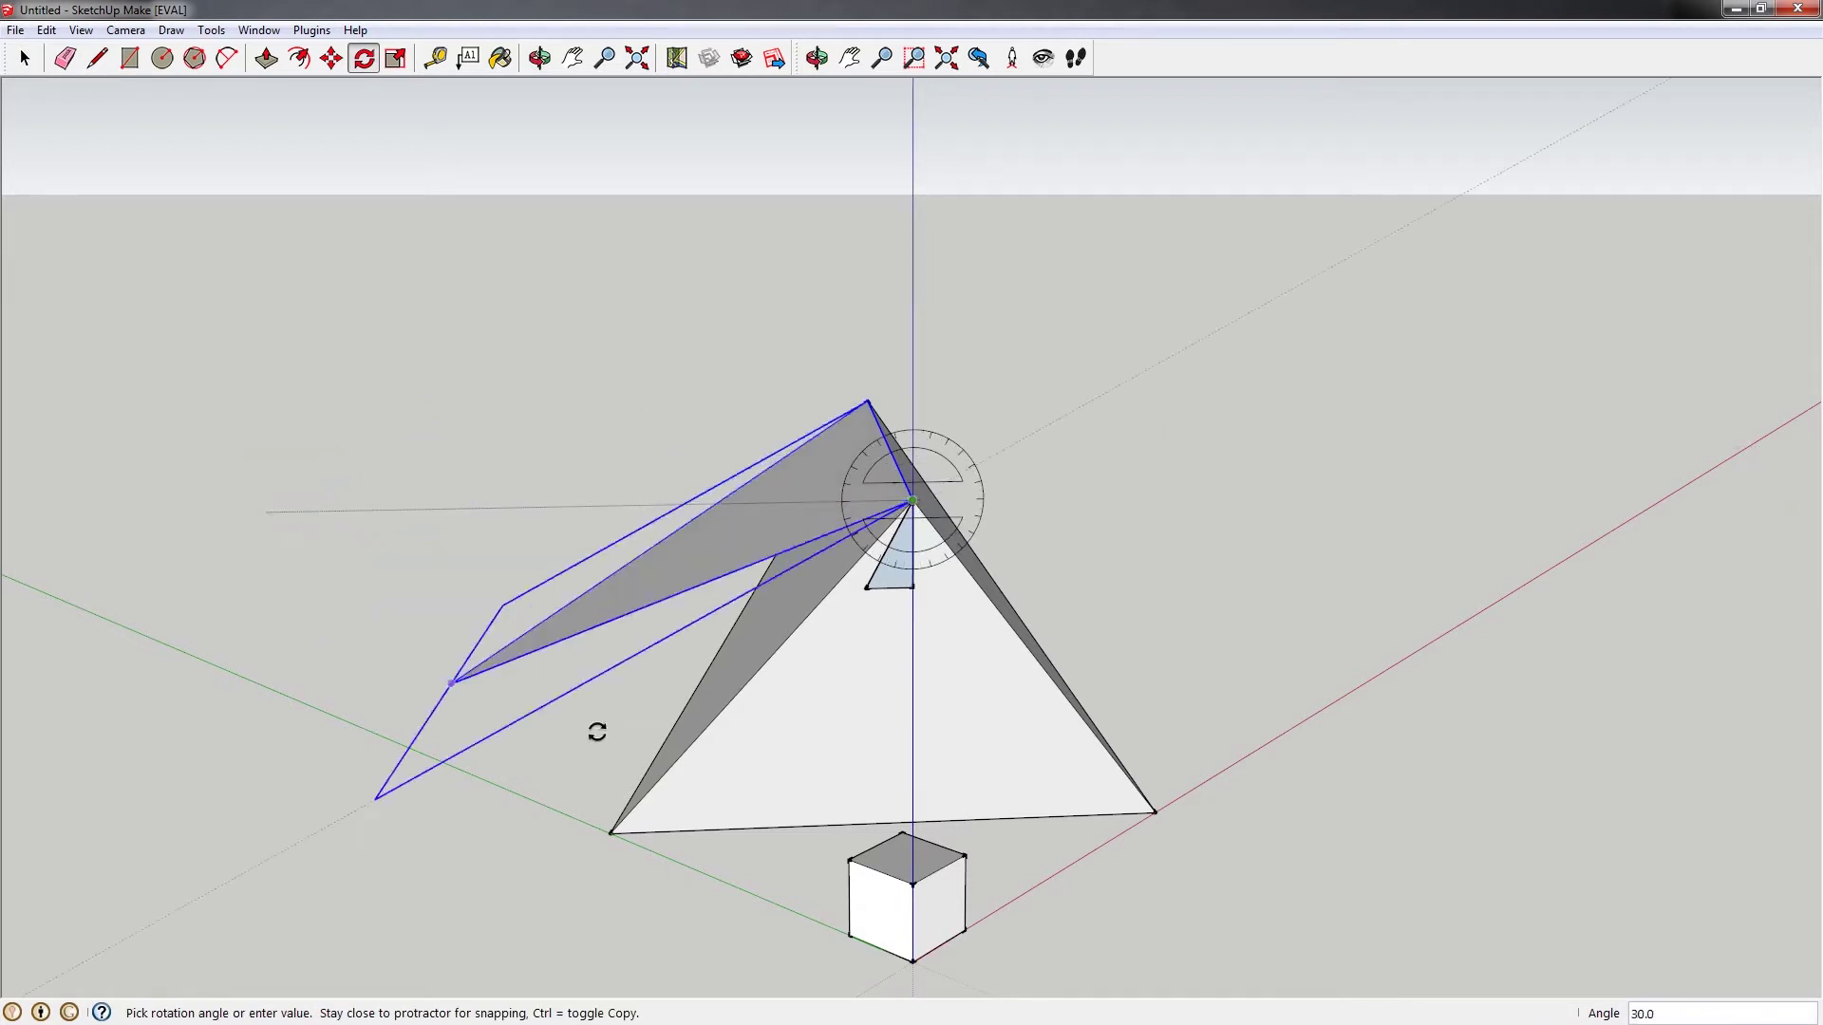
pyautogui.click(614, 824)
pyautogui.moveTo(614, 824); pyautogui.dragTo(993, 647, button='middle')
# Delete the small helper triangle face
pyautogui.press('space')
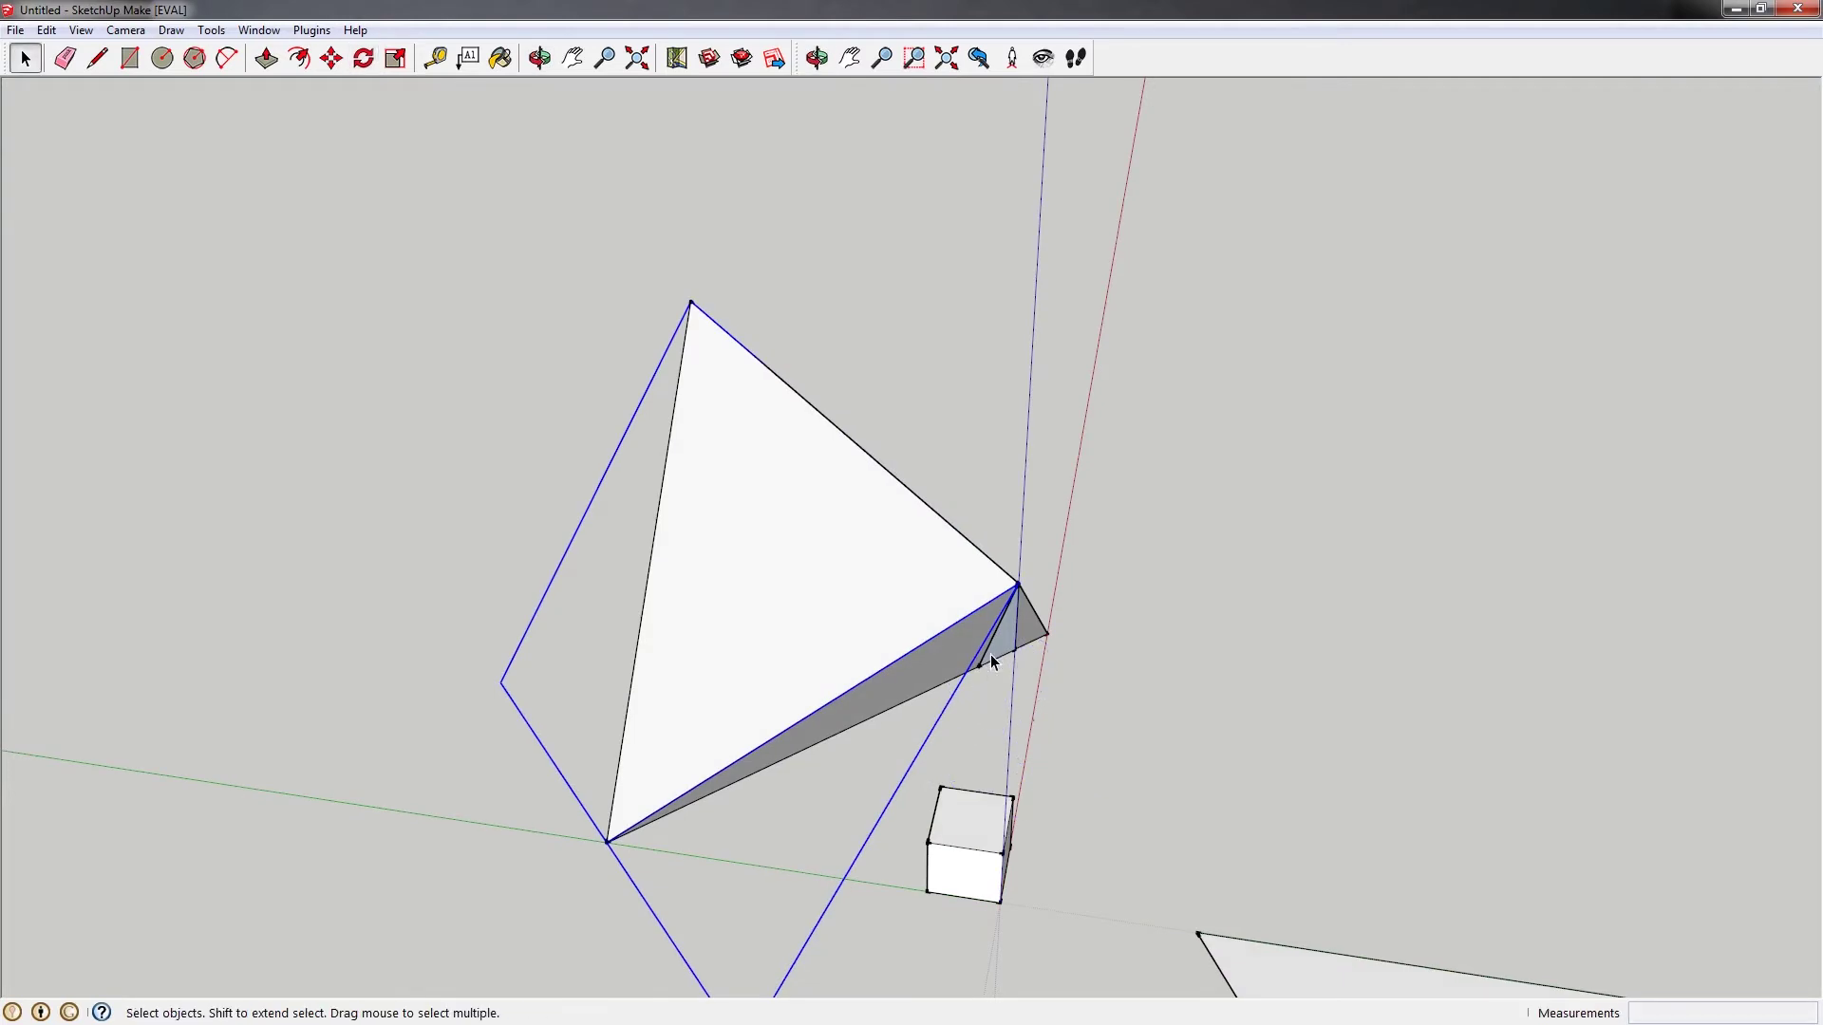
pyautogui.click(994, 647)
pyautogui.press('Delete')
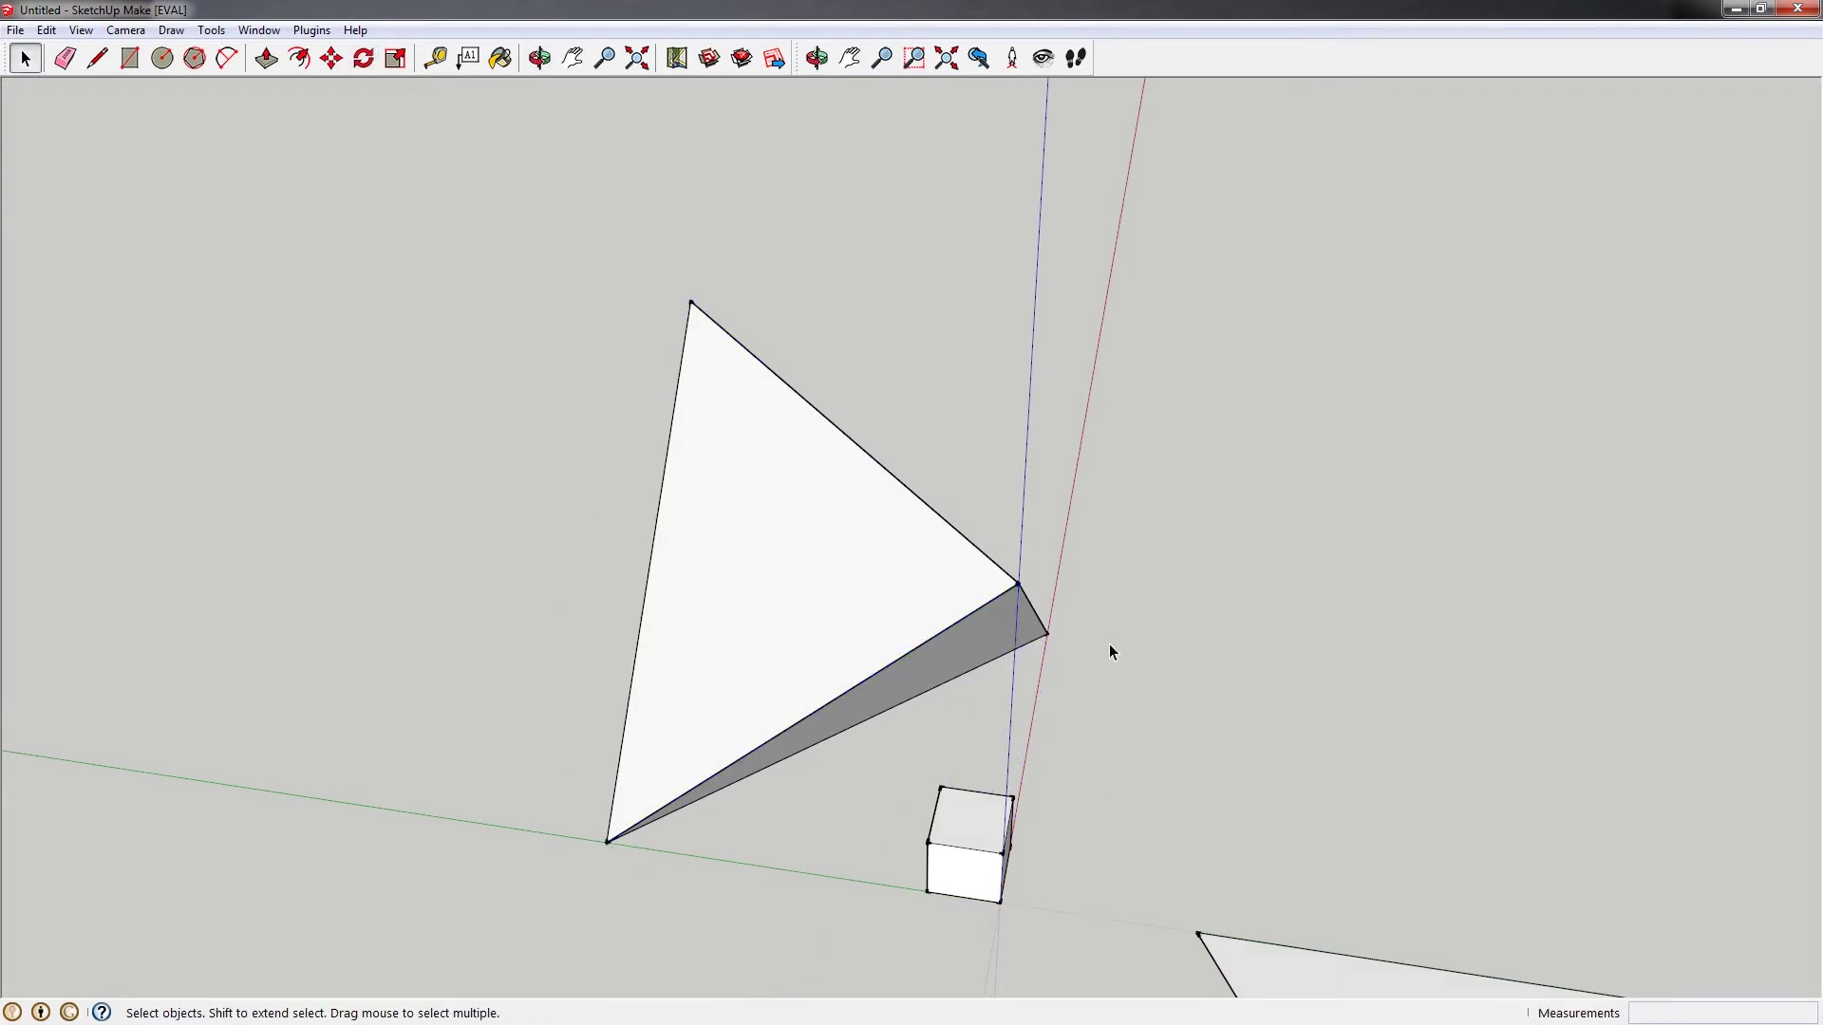
pyautogui.moveTo(1109, 644); pyautogui.dragTo(915, 589, button='middle')
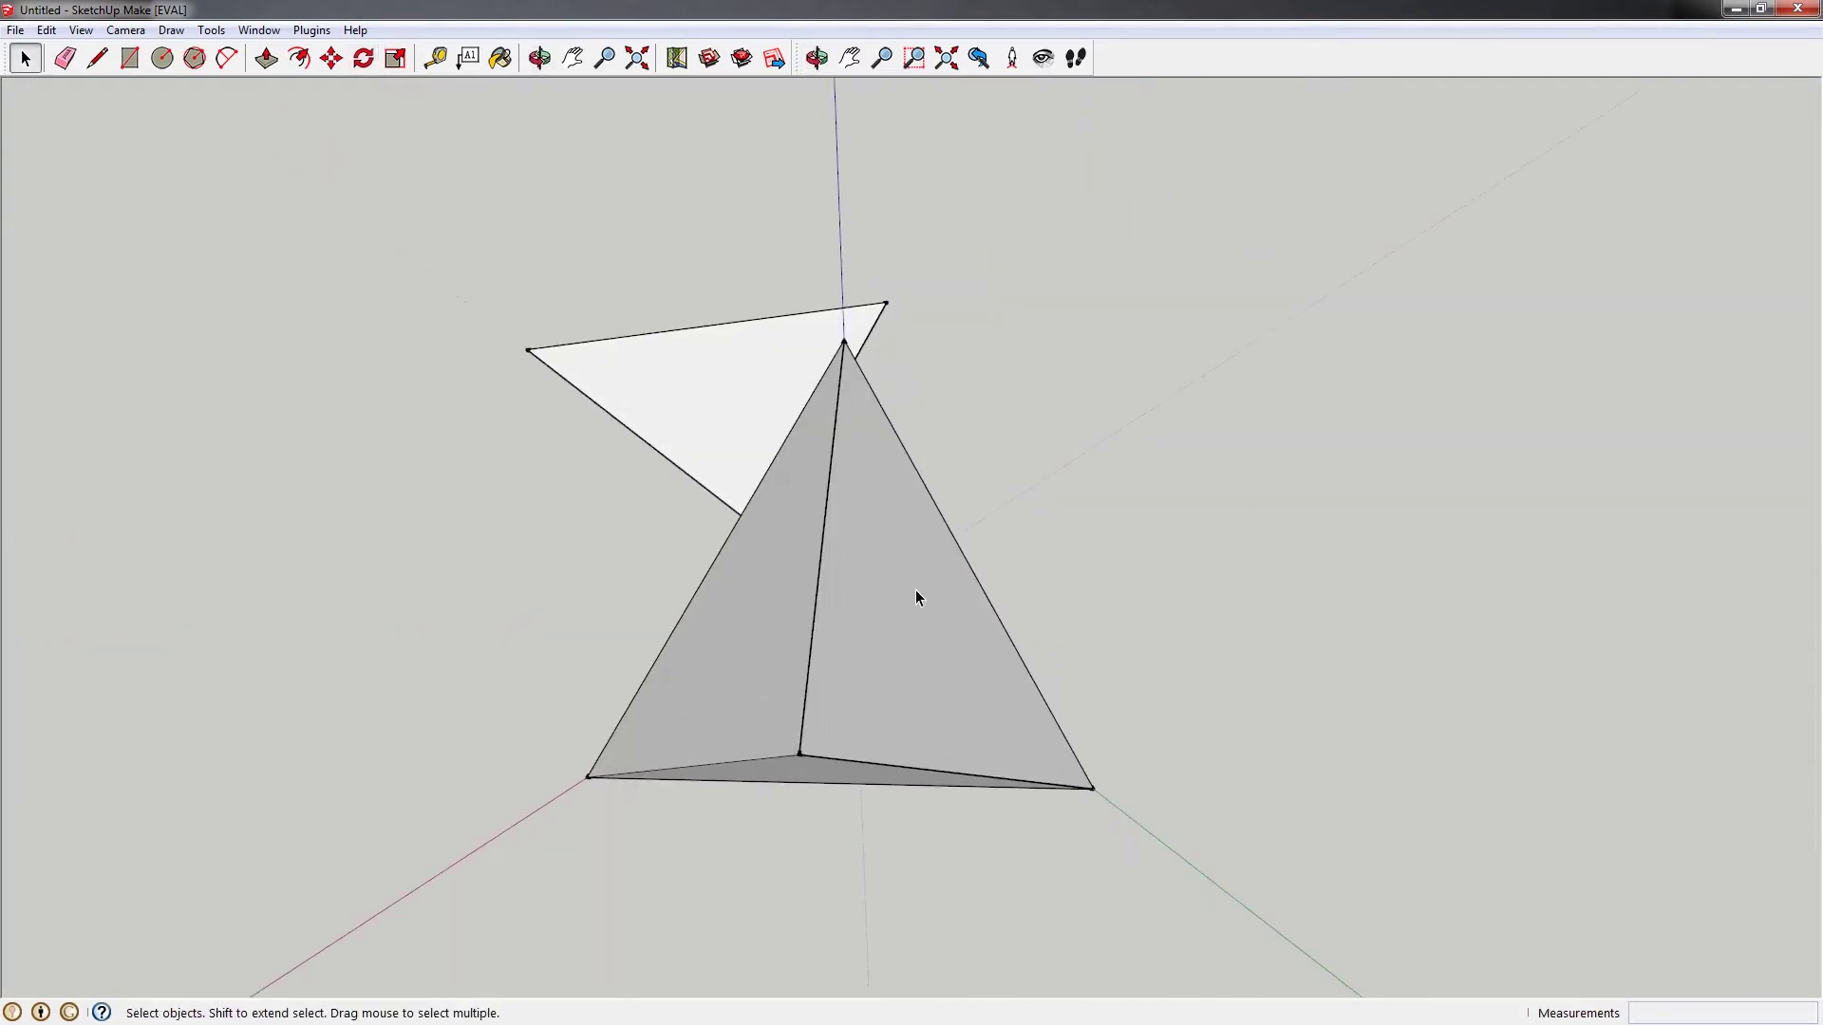
# Select only one right-hand triangular face of the pyramid, removing the left face from selection
pyautogui.scroll(-1, 911, 590)
pyautogui.click(829, 595)
pyautogui.scroll(1, 830, 596)
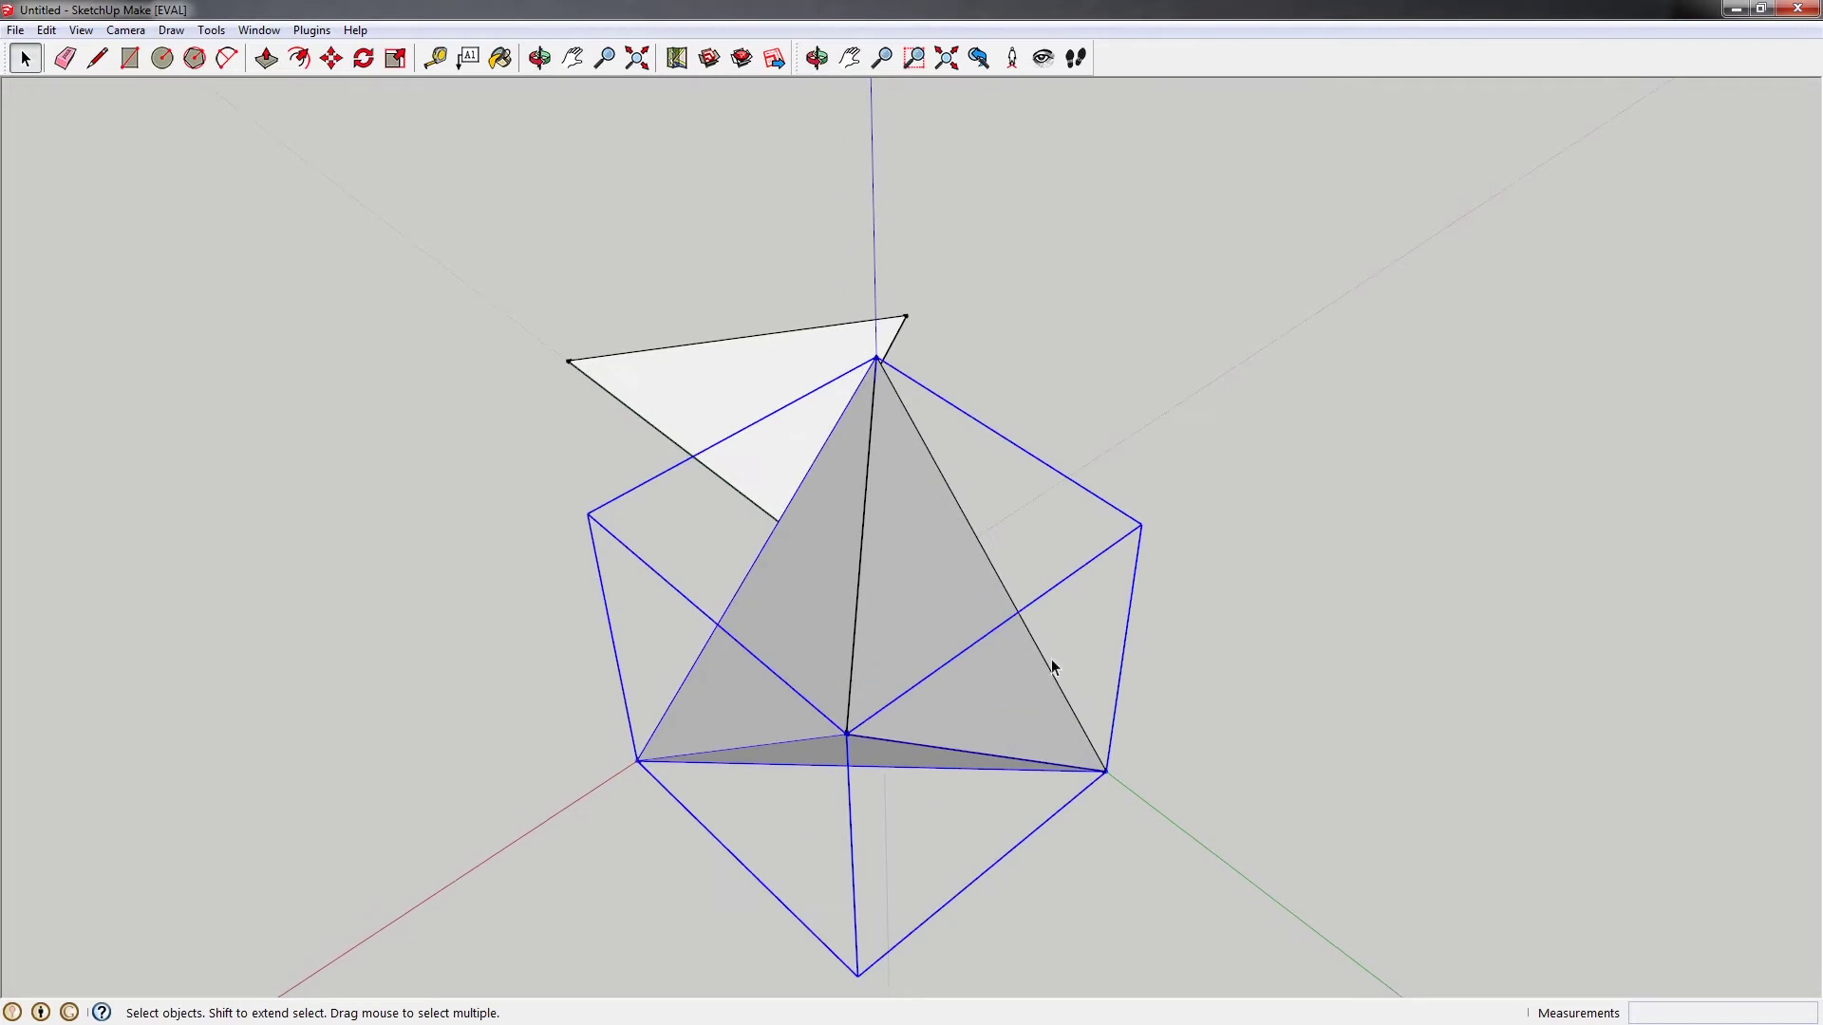
pyautogui.keyDown('shift'); pyautogui.moveTo(983, 570); pyautogui.dragTo(875, 618, button='middle'); pyautogui.keyUp('shift')
pyautogui.scroll(-2, 817, 641)
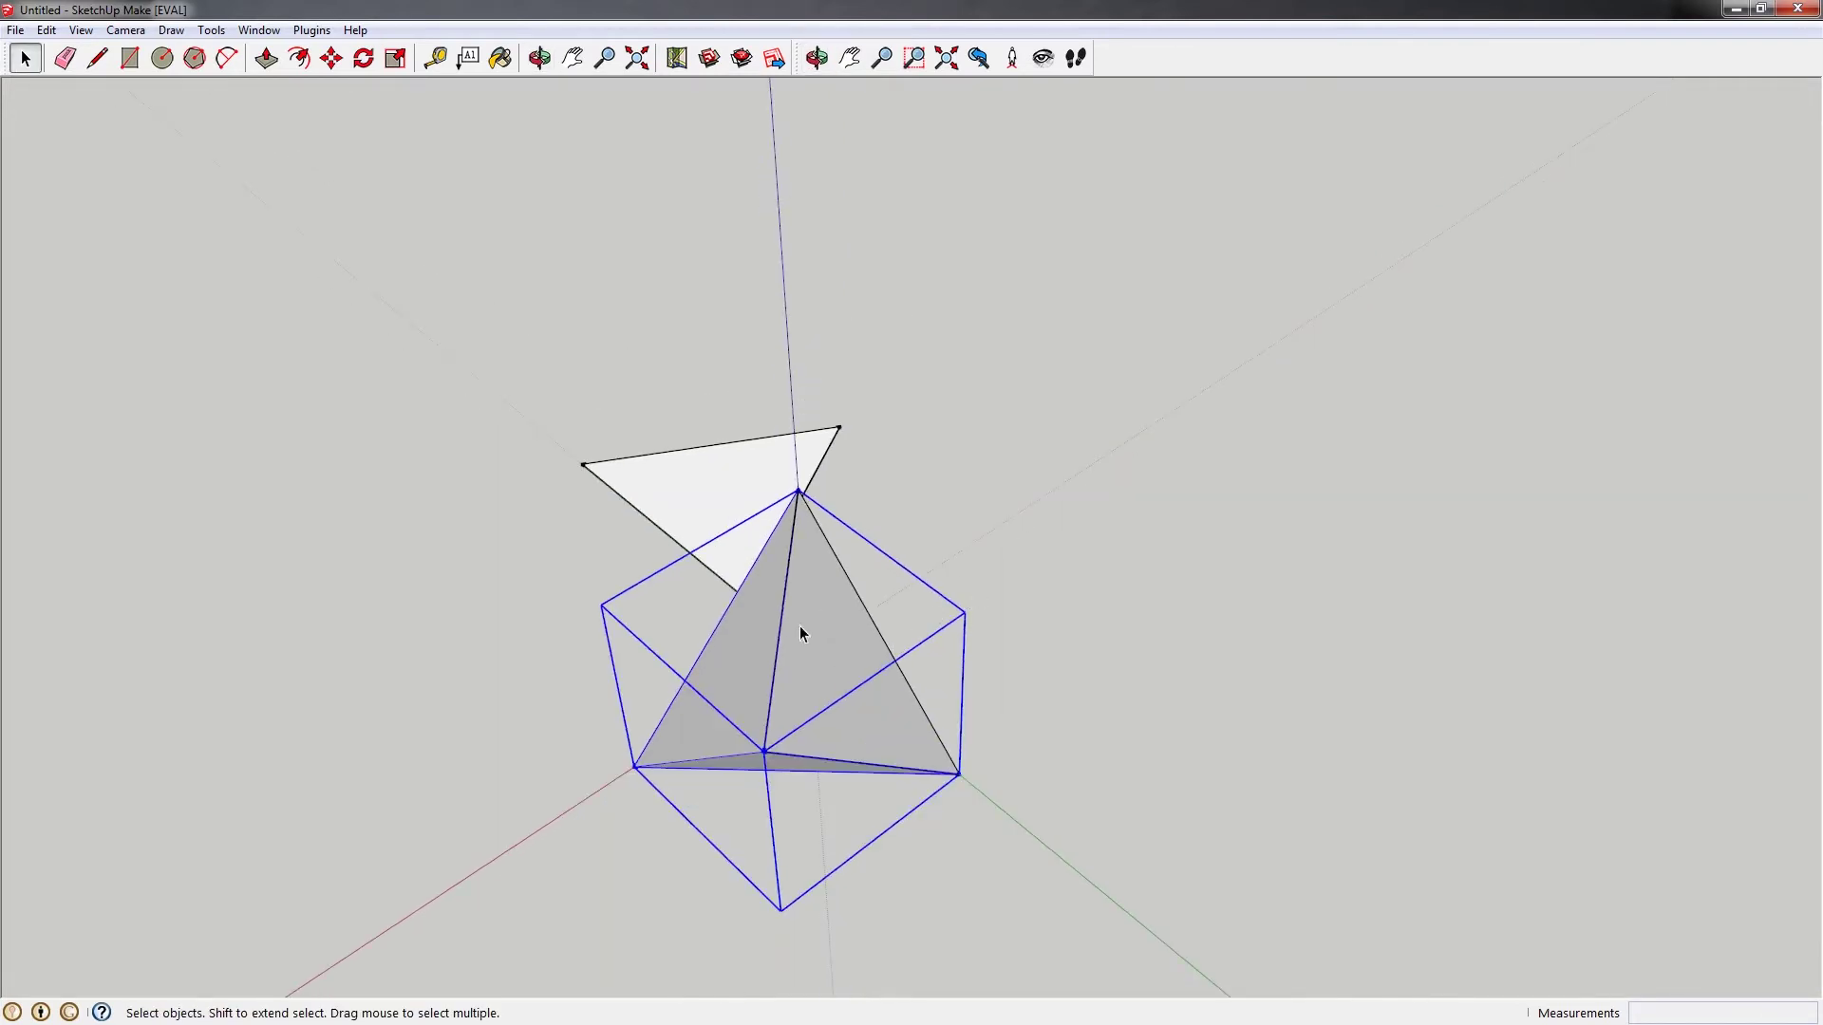
pyautogui.click(800, 625)
pyautogui.hotkey('ctrl', 'z')
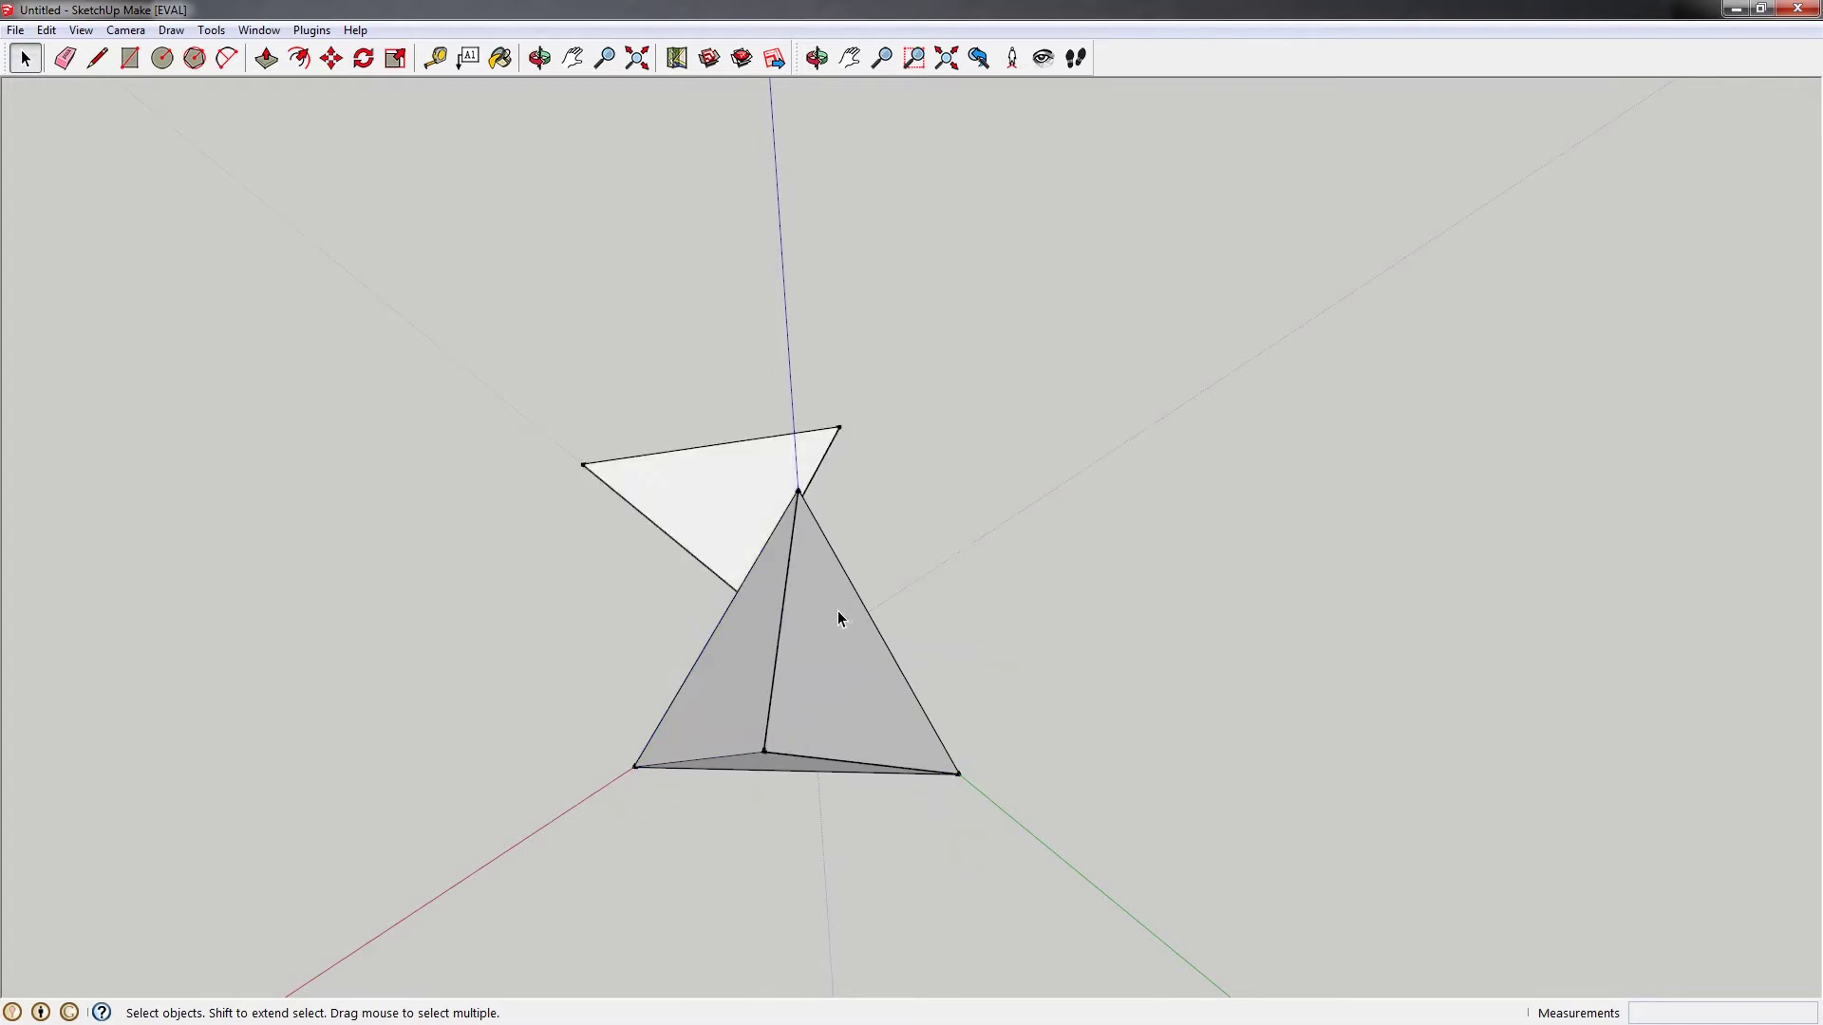
pyautogui.moveTo(1022, 564); pyautogui.dragTo(930, 442, button='middle')
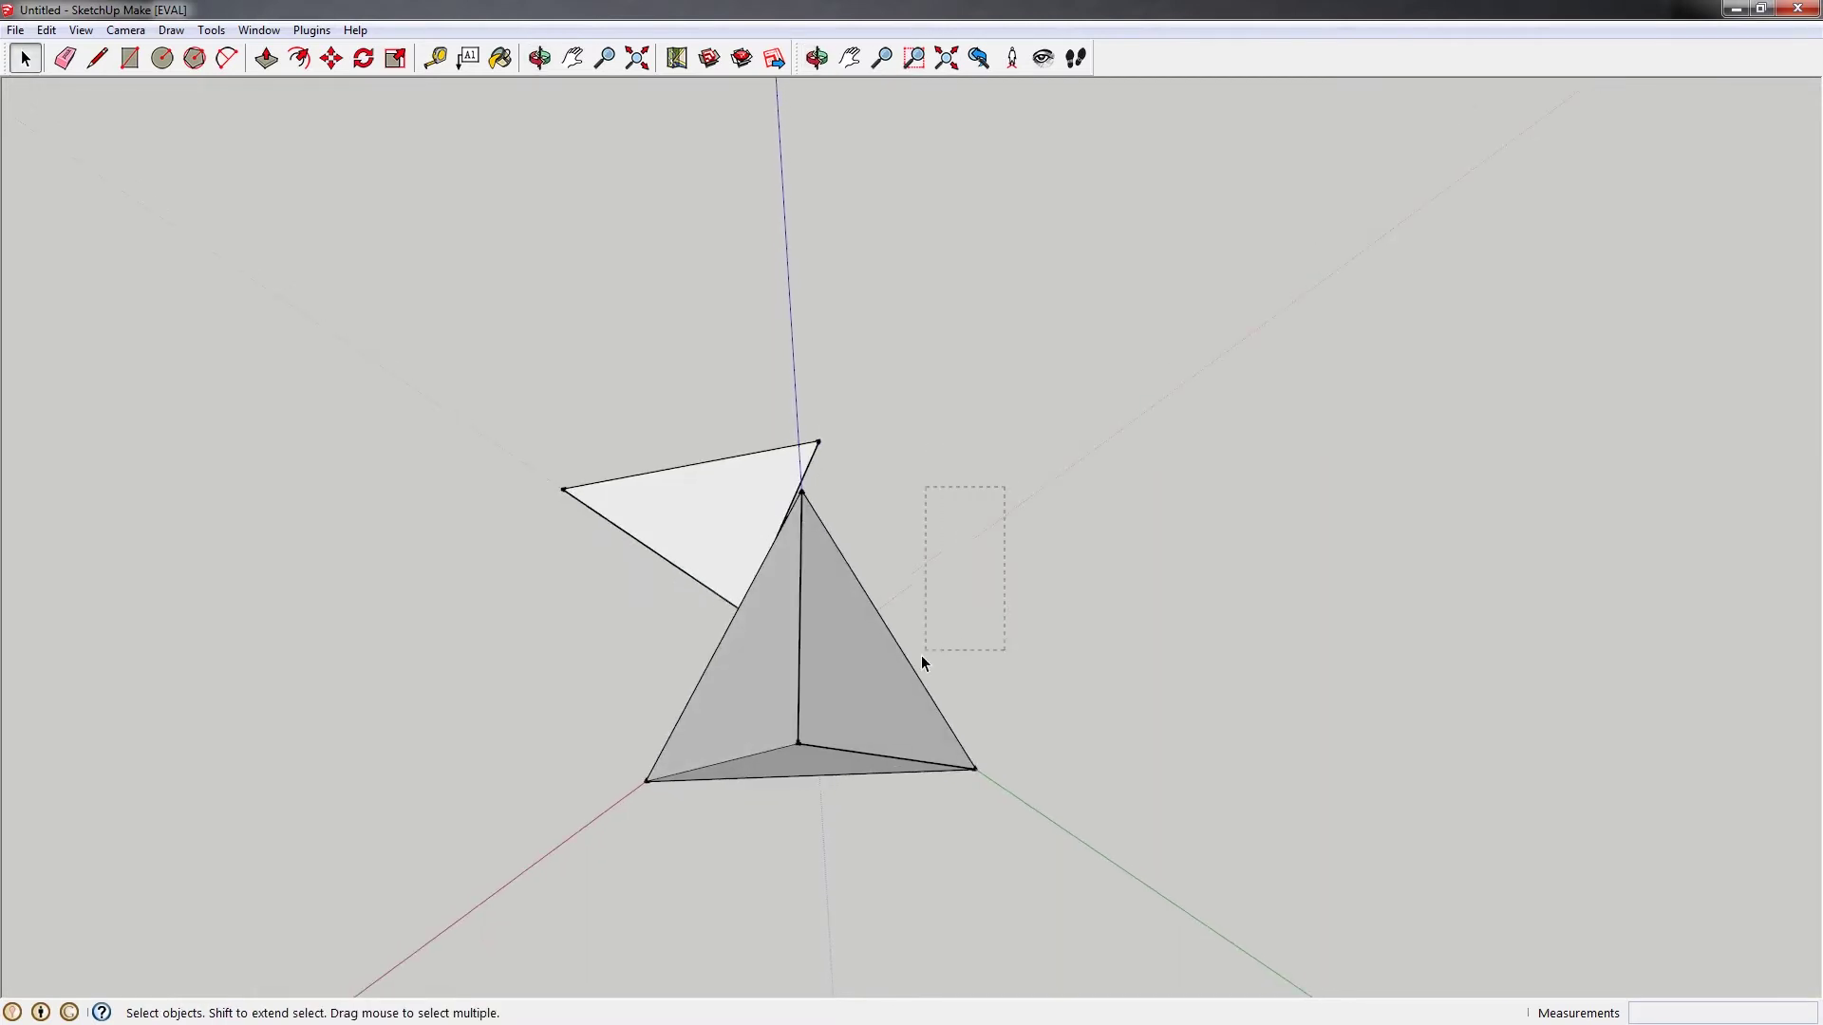
pyautogui.moveTo(901, 668); pyautogui.dragTo(896, 667)
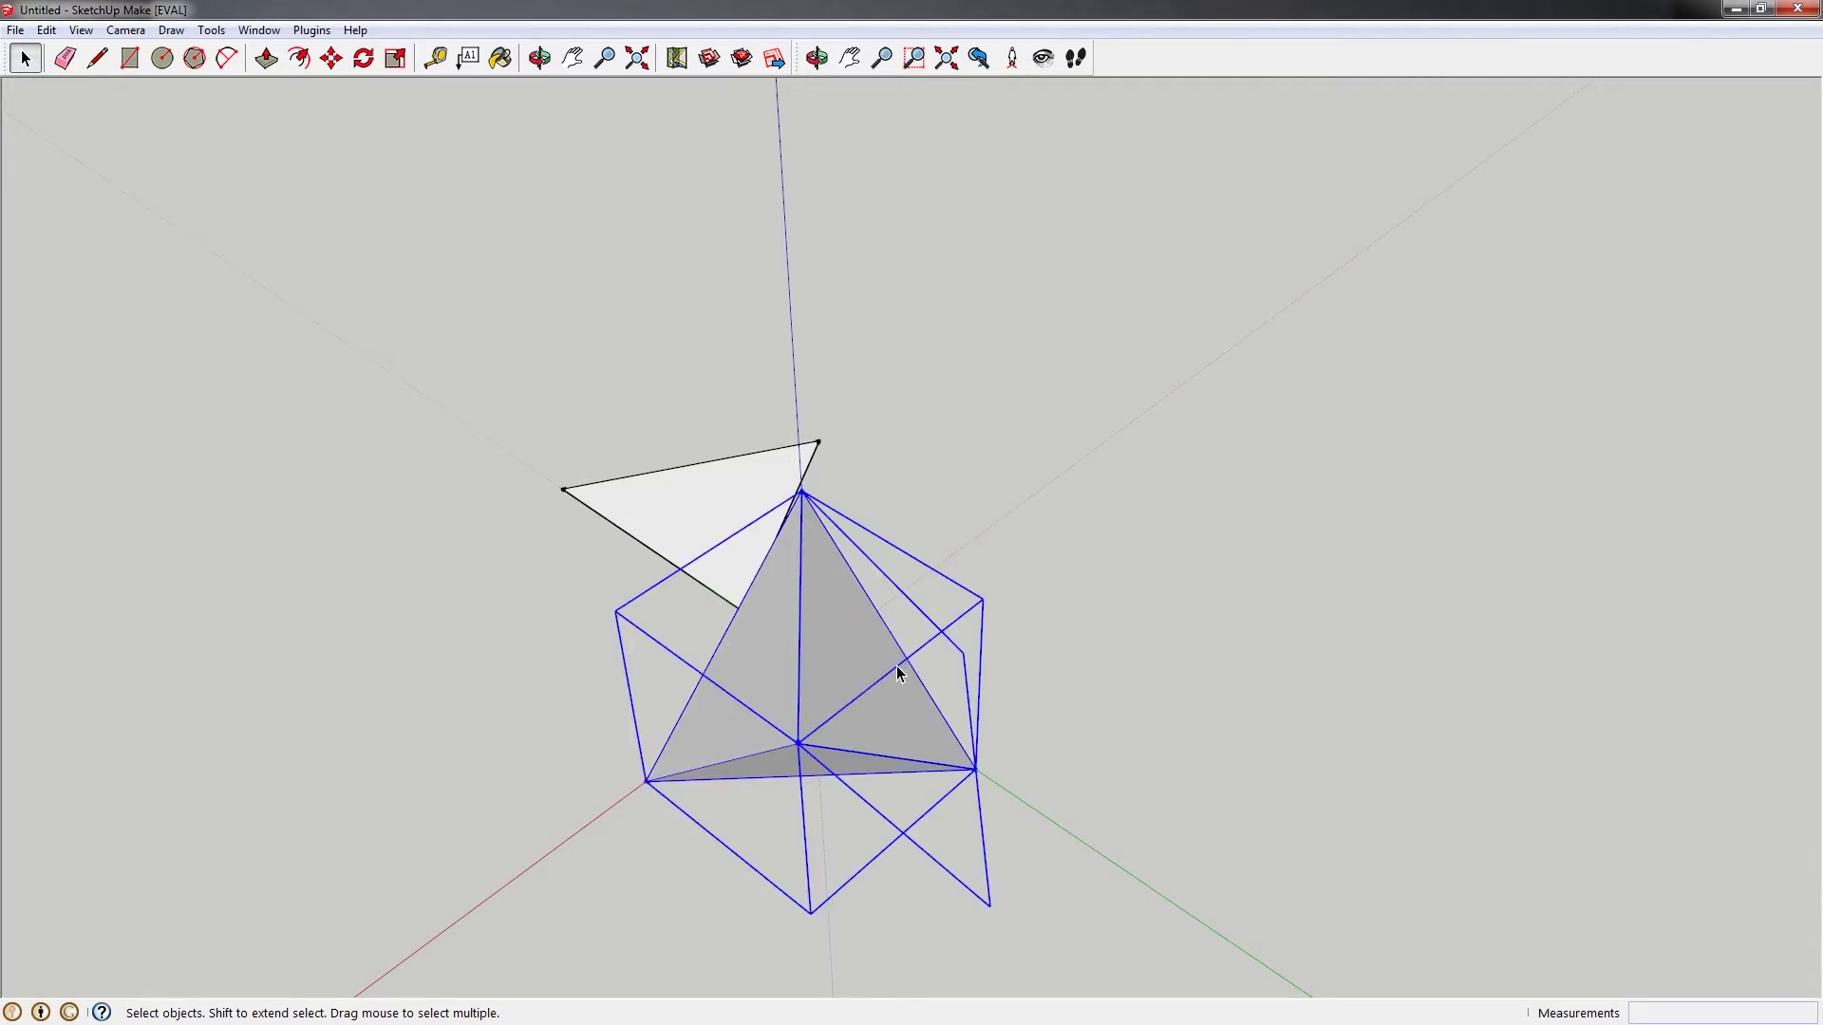
pyautogui.moveTo(842, 651); pyautogui.dragTo(756, 708, button='middle')
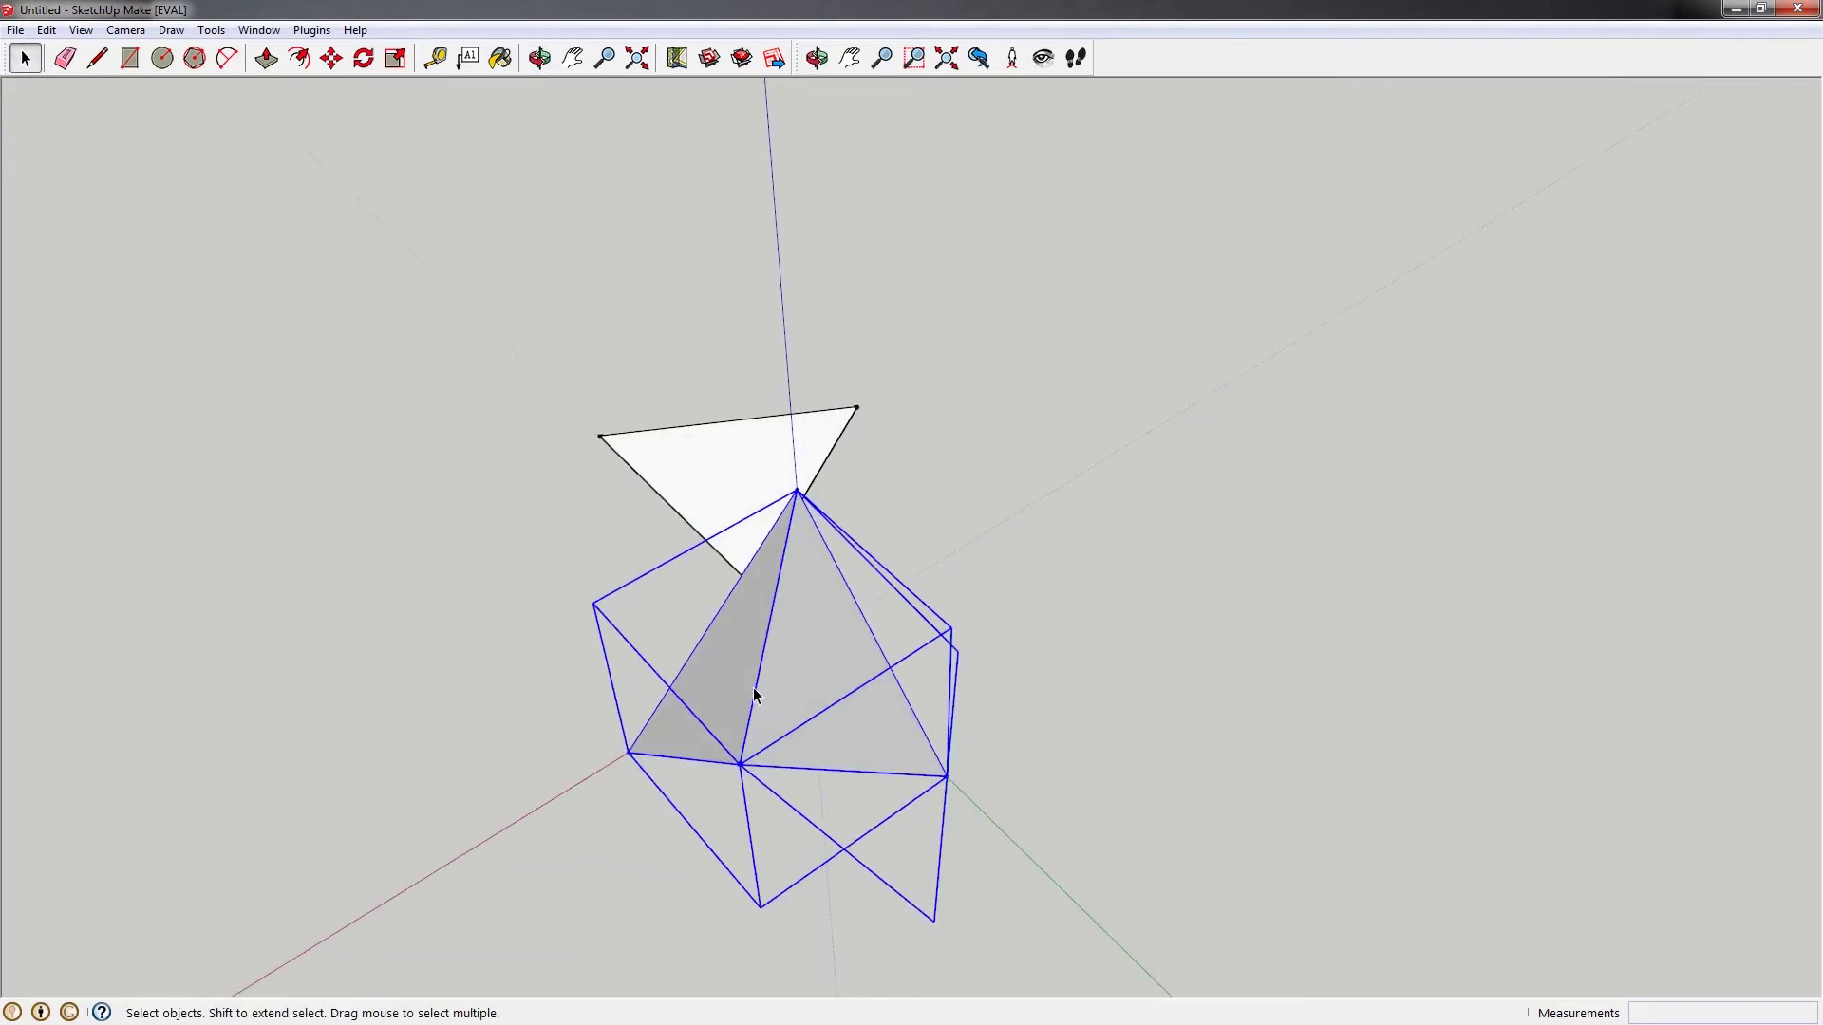
pyautogui.keyDown('shift'); pyautogui.click(714, 669); pyautogui.keyUp('shift')
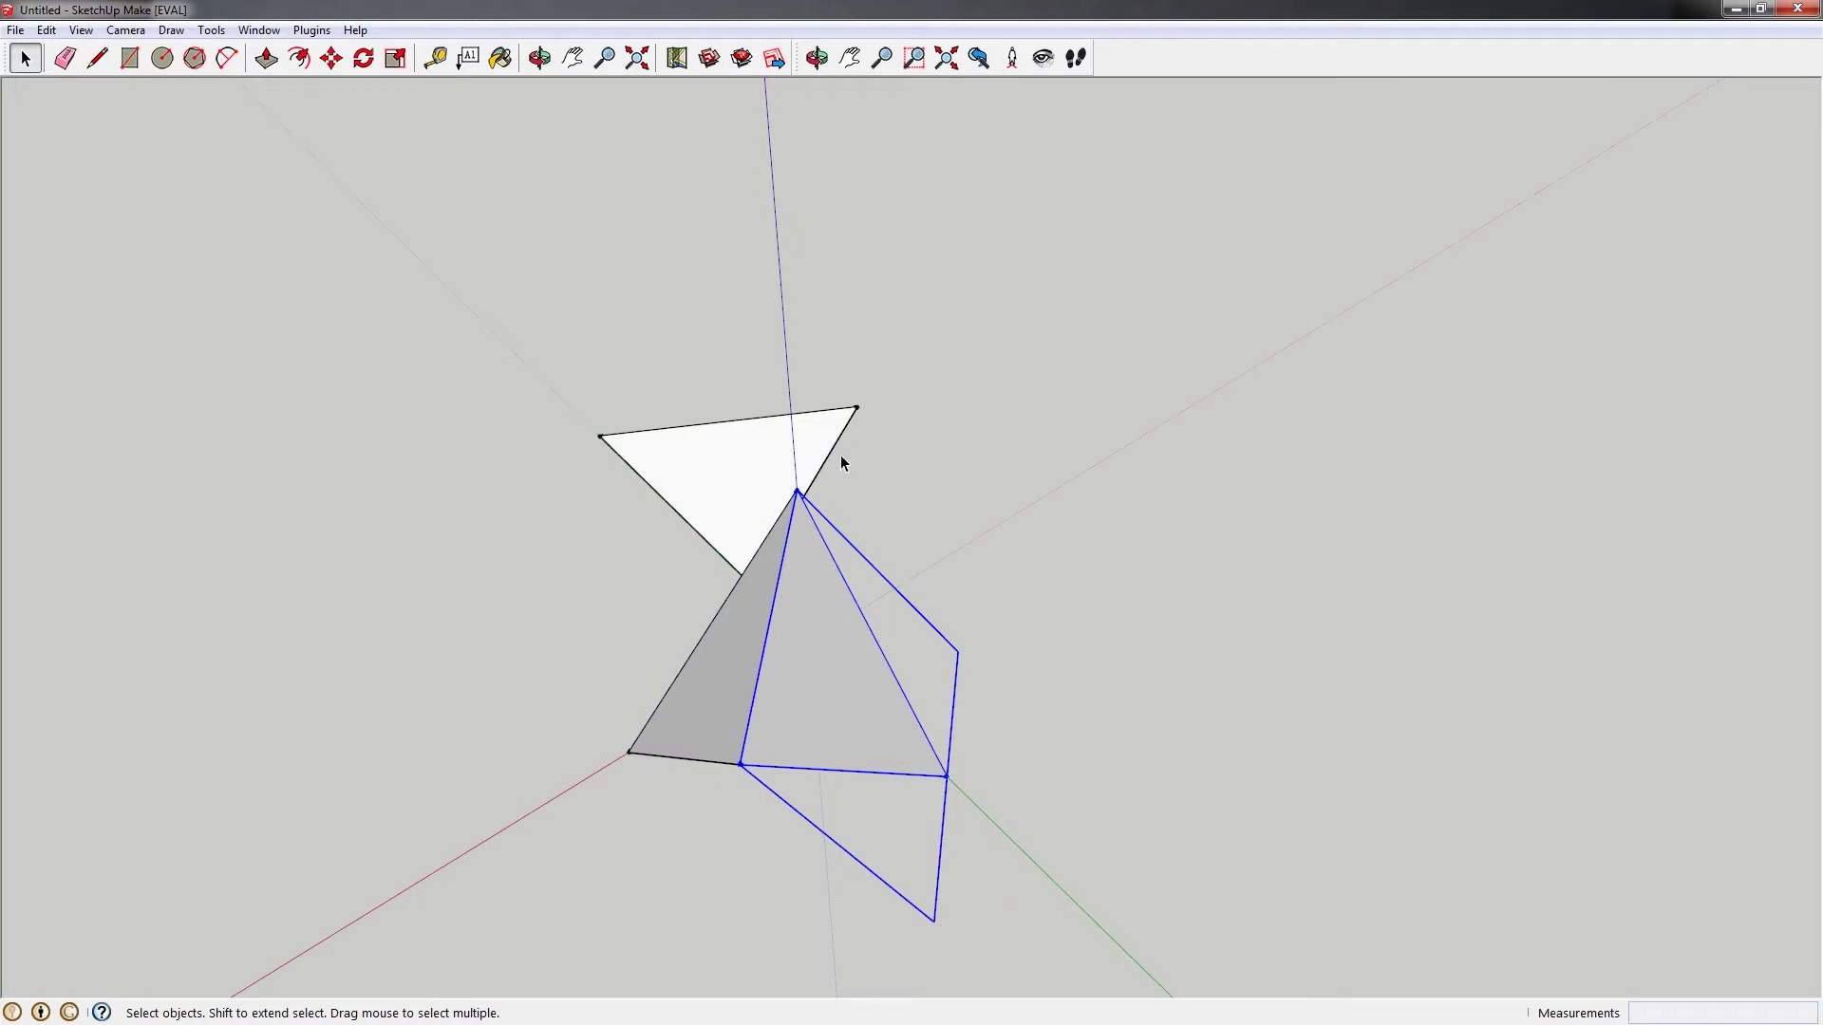
# Copy the selected face out to the right of the pyramid twice
pyautogui.press('m')
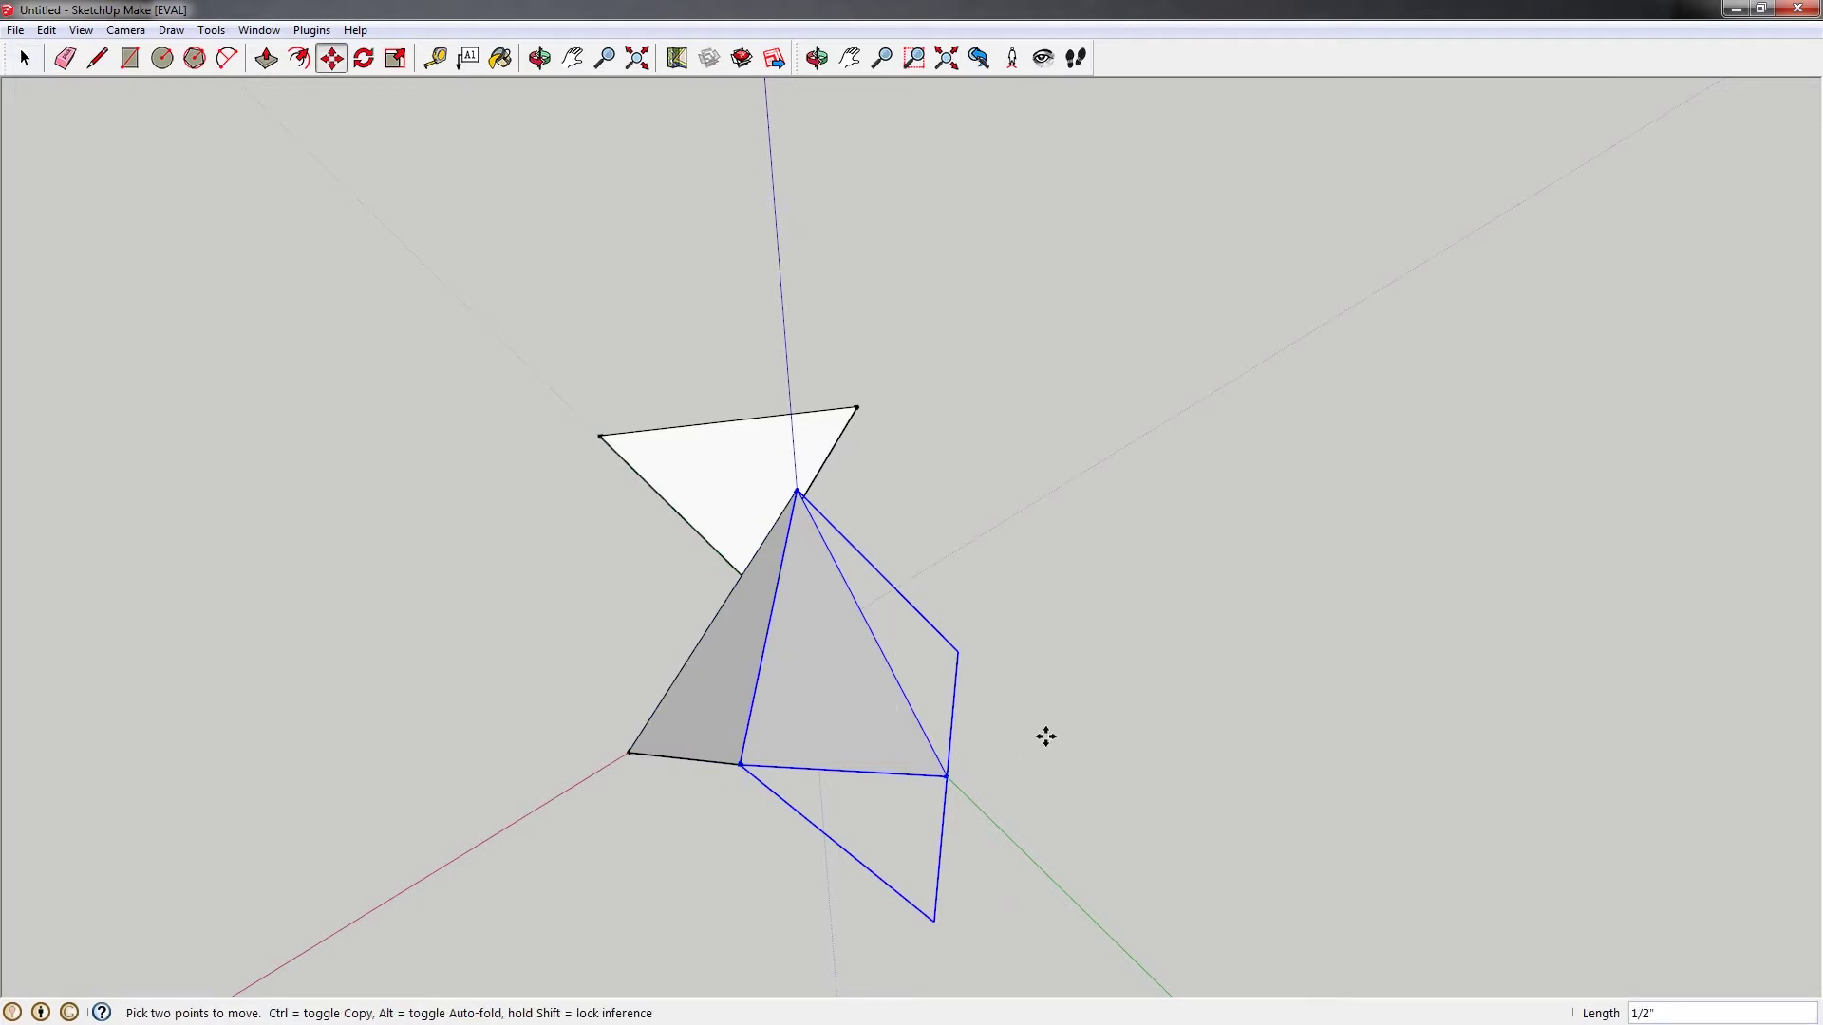
pyautogui.click(1045, 735)
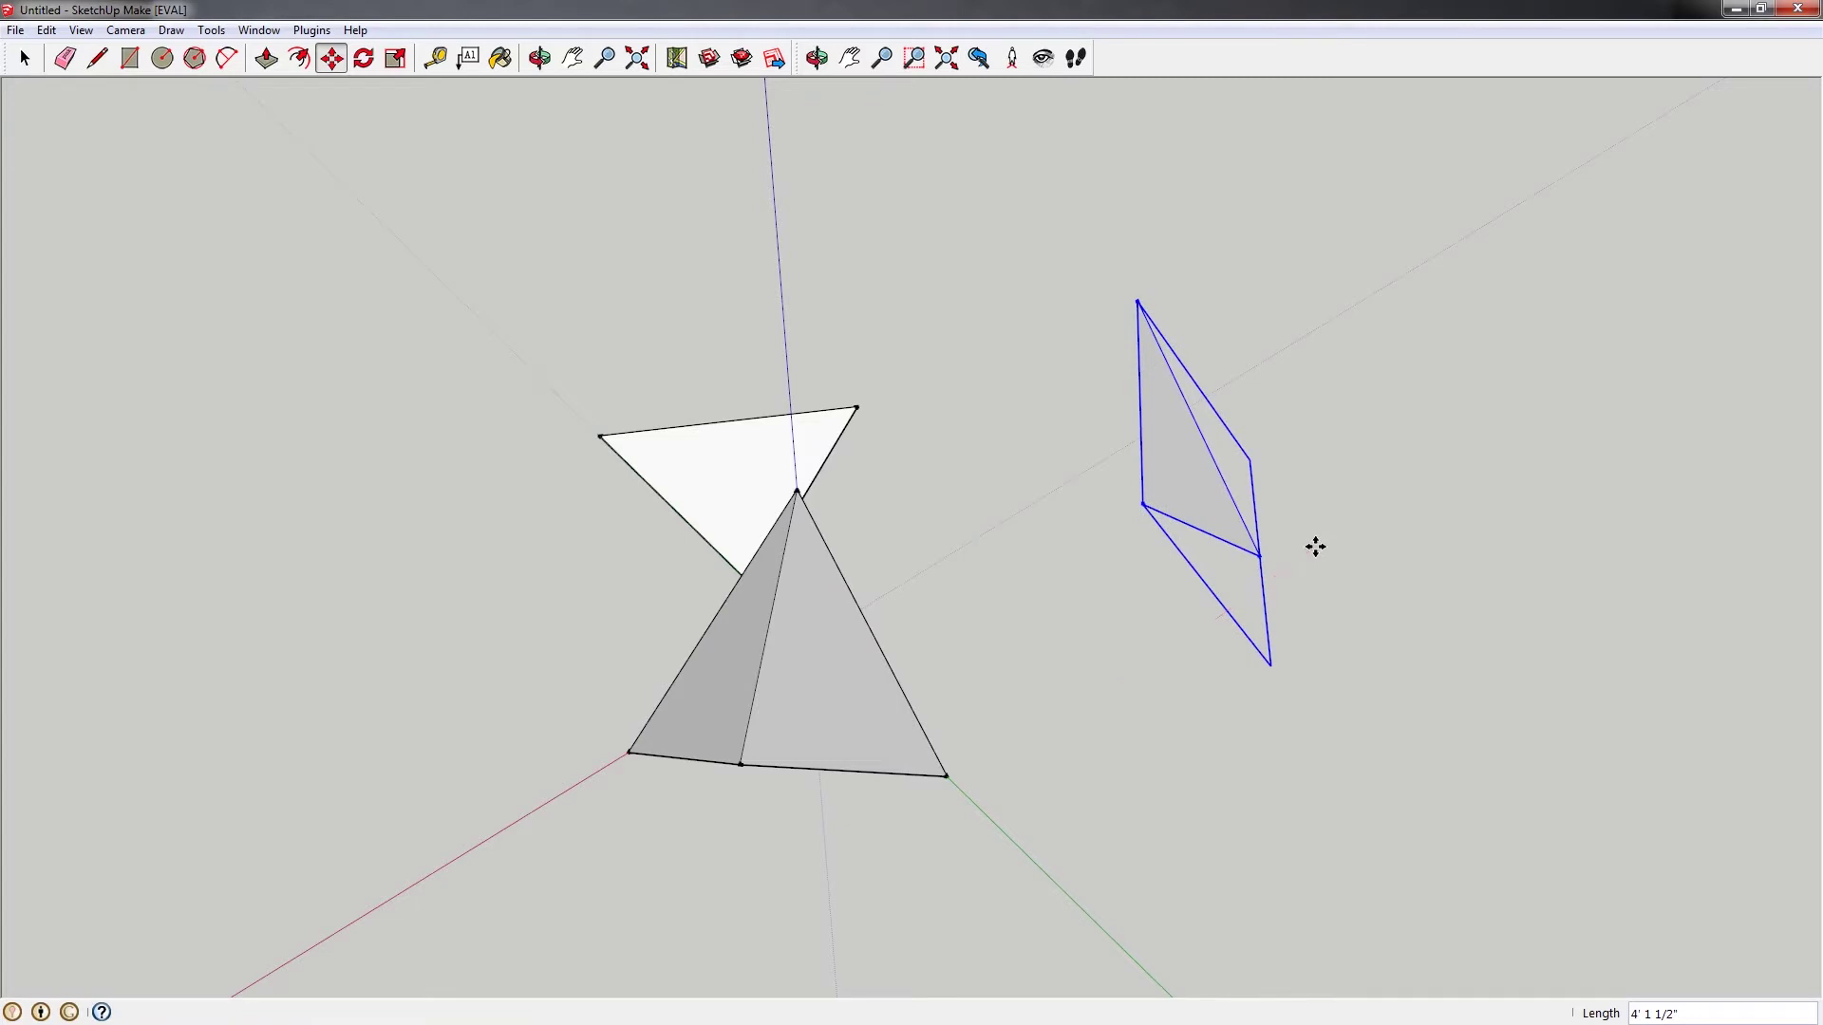
pyautogui.moveTo(1314, 541); pyautogui.dragTo(965, 679, button='middle')
pyautogui.press('space')
pyautogui.scroll(2, 942, 628)
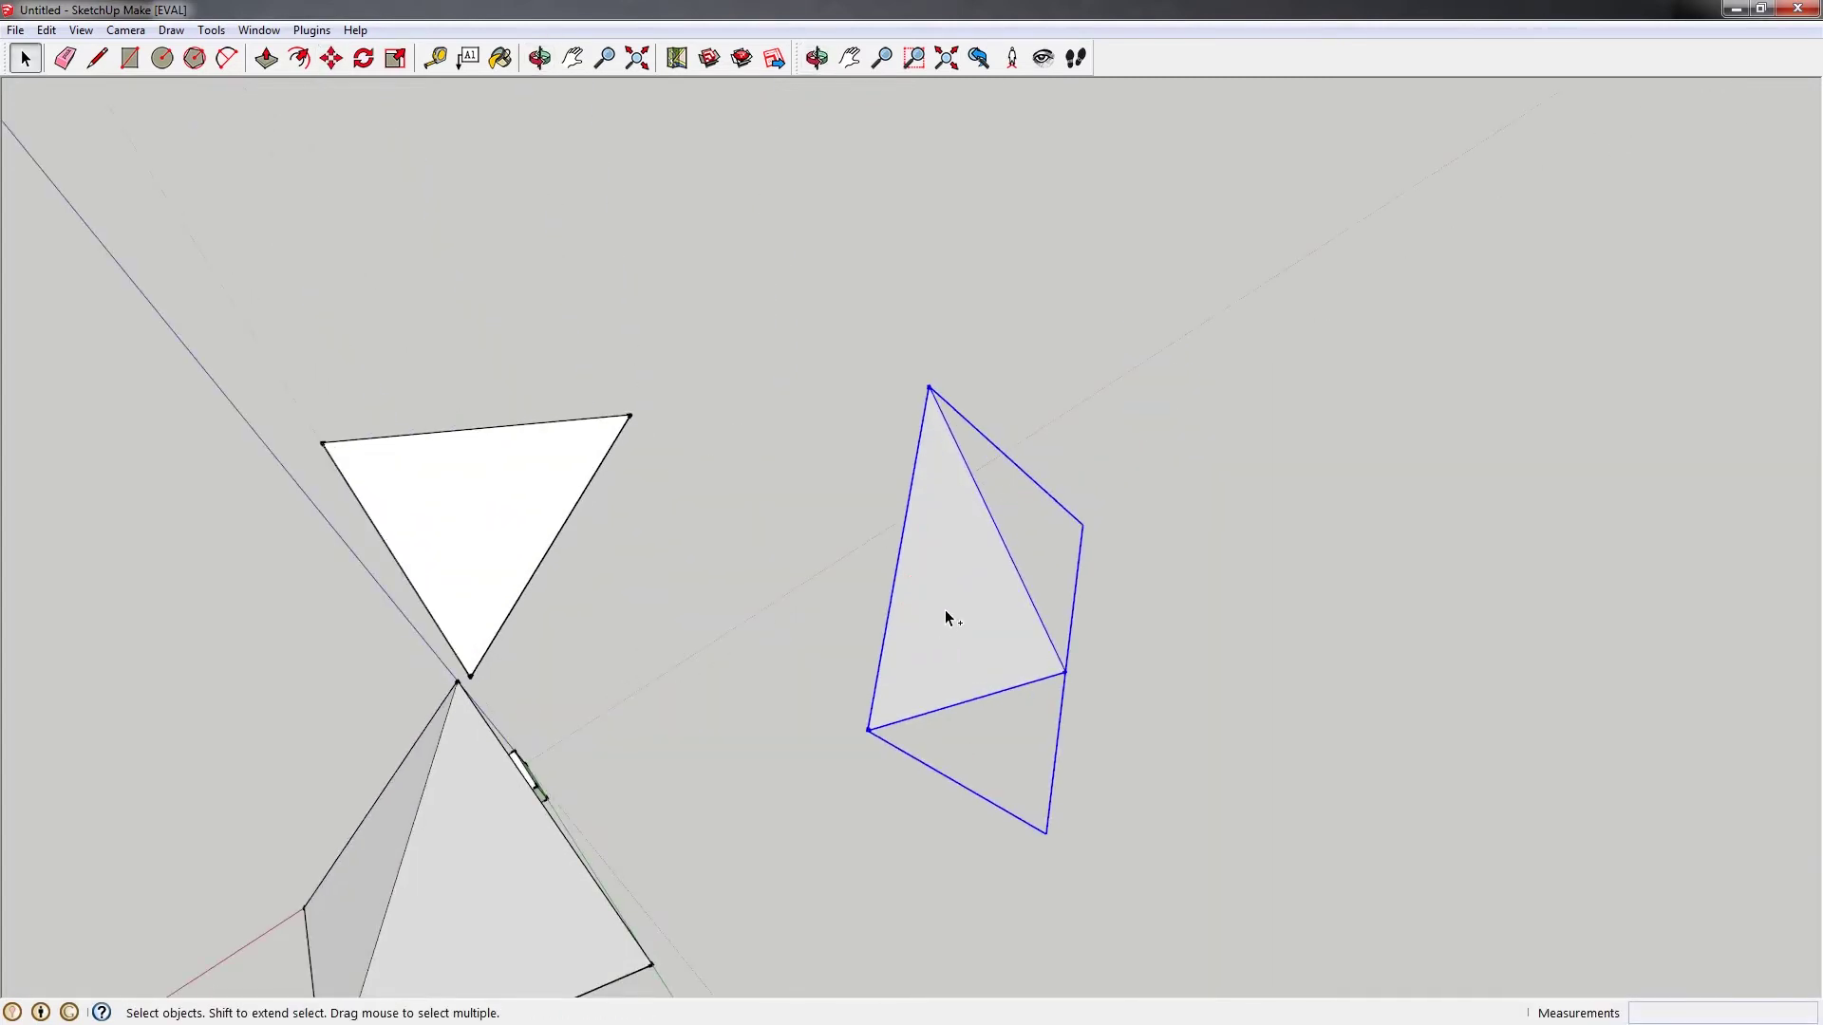
pyautogui.press('m')
pyautogui.click(1010, 629)
# Rotate the second face copy 180°
pyautogui.press('ctrl')
pyautogui.click(1160, 619)
pyautogui.press('q')
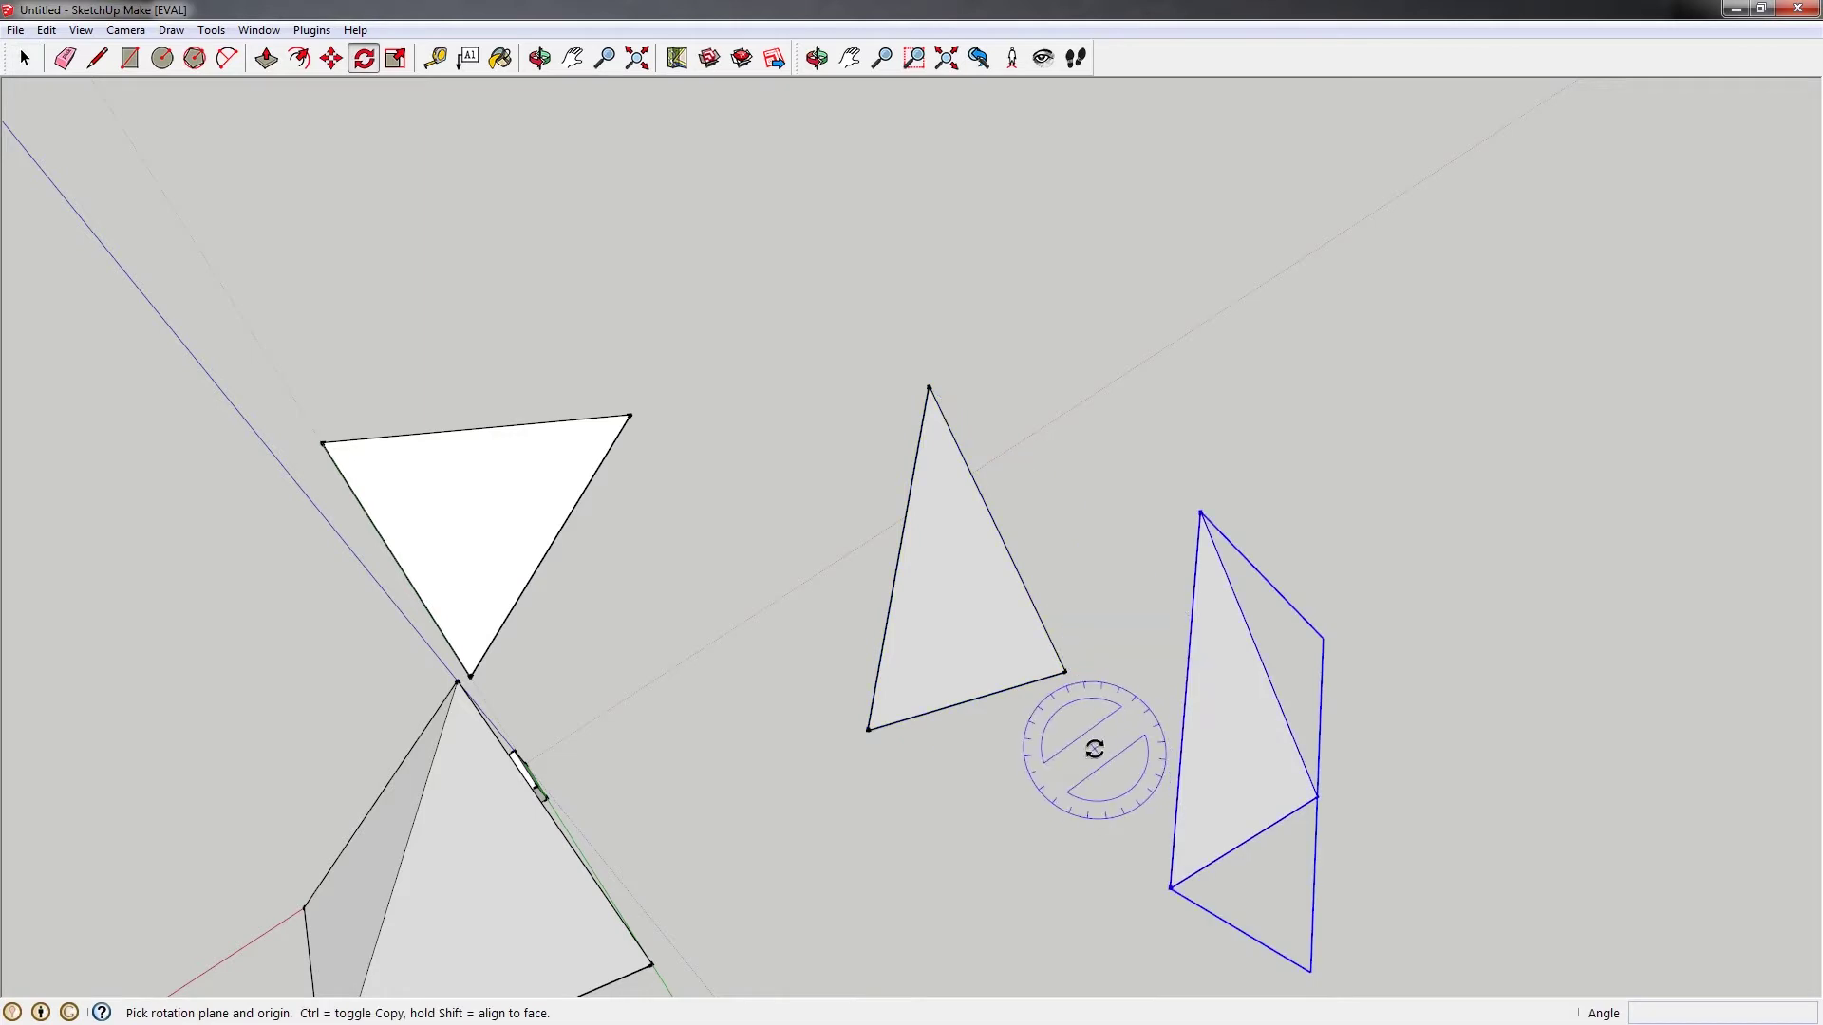
pyautogui.click(1365, 661)
pyautogui.write('18')
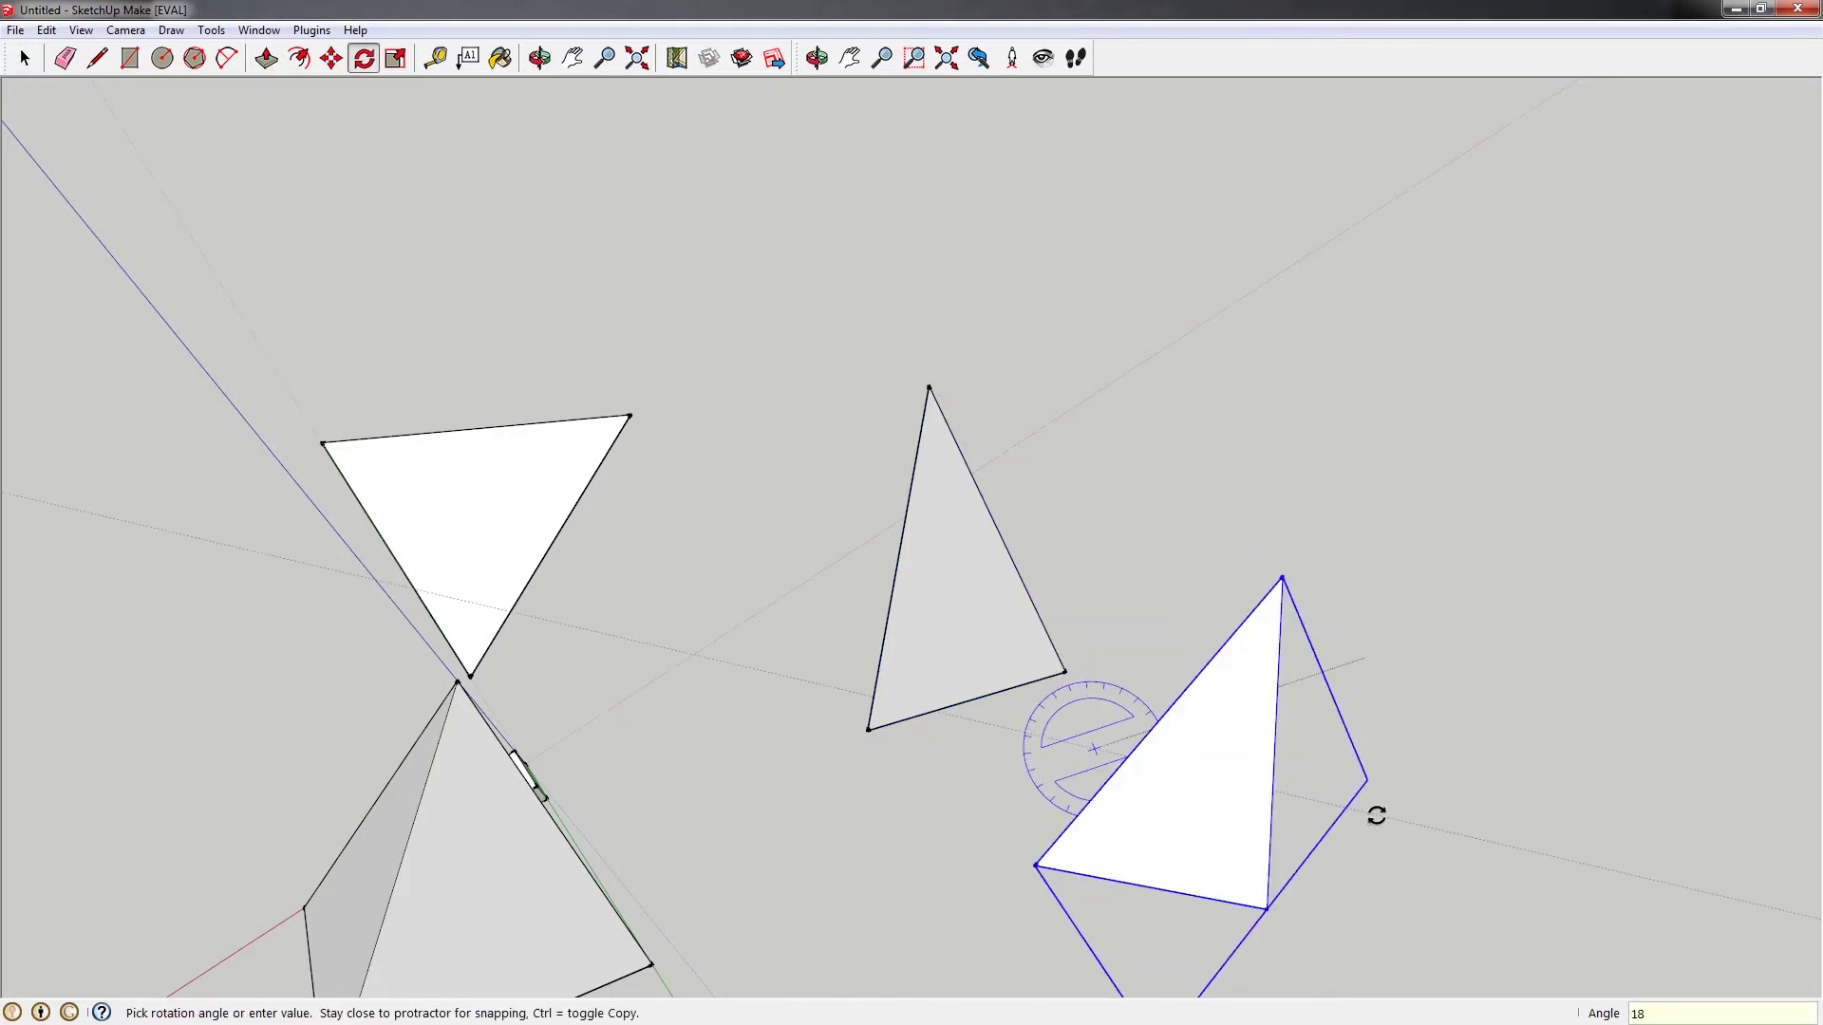
pyautogui.write('0')
pyautogui.press('Return')
# Move the flipped copy to fit against the first copy
pyautogui.press('m')
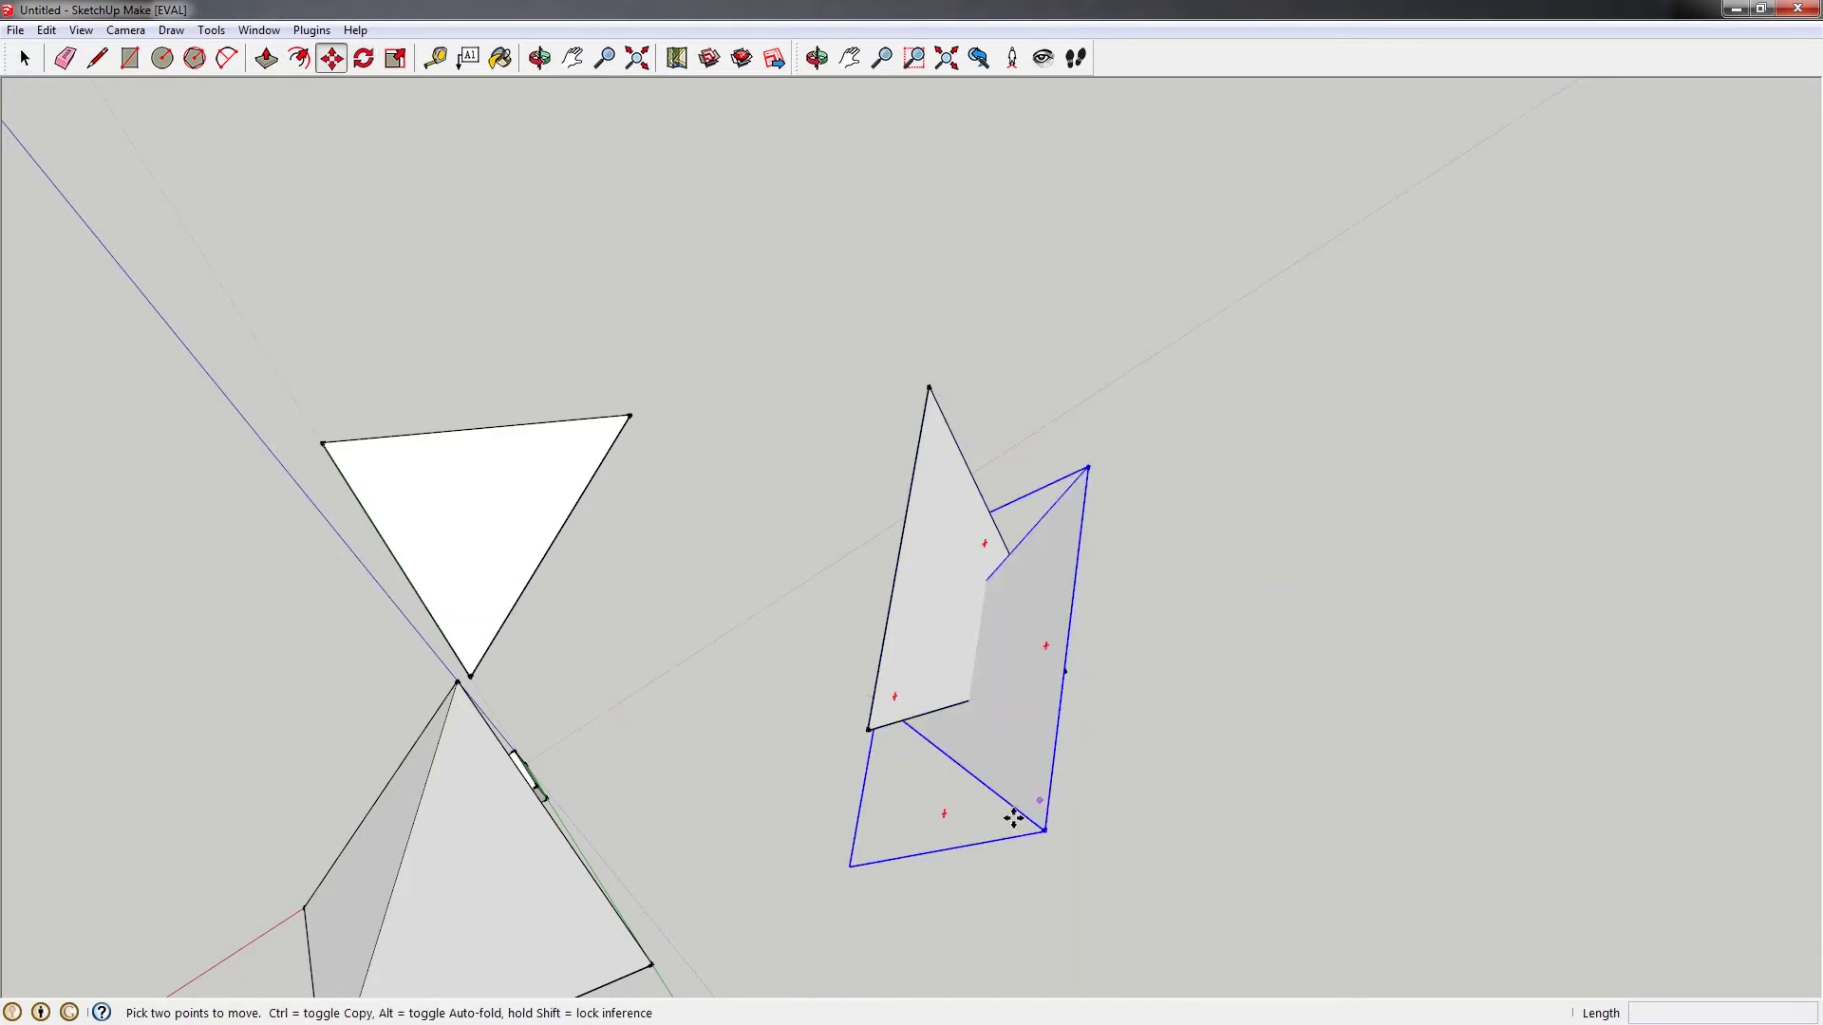
pyautogui.moveTo(1045, 825); pyautogui.dragTo(863, 725)
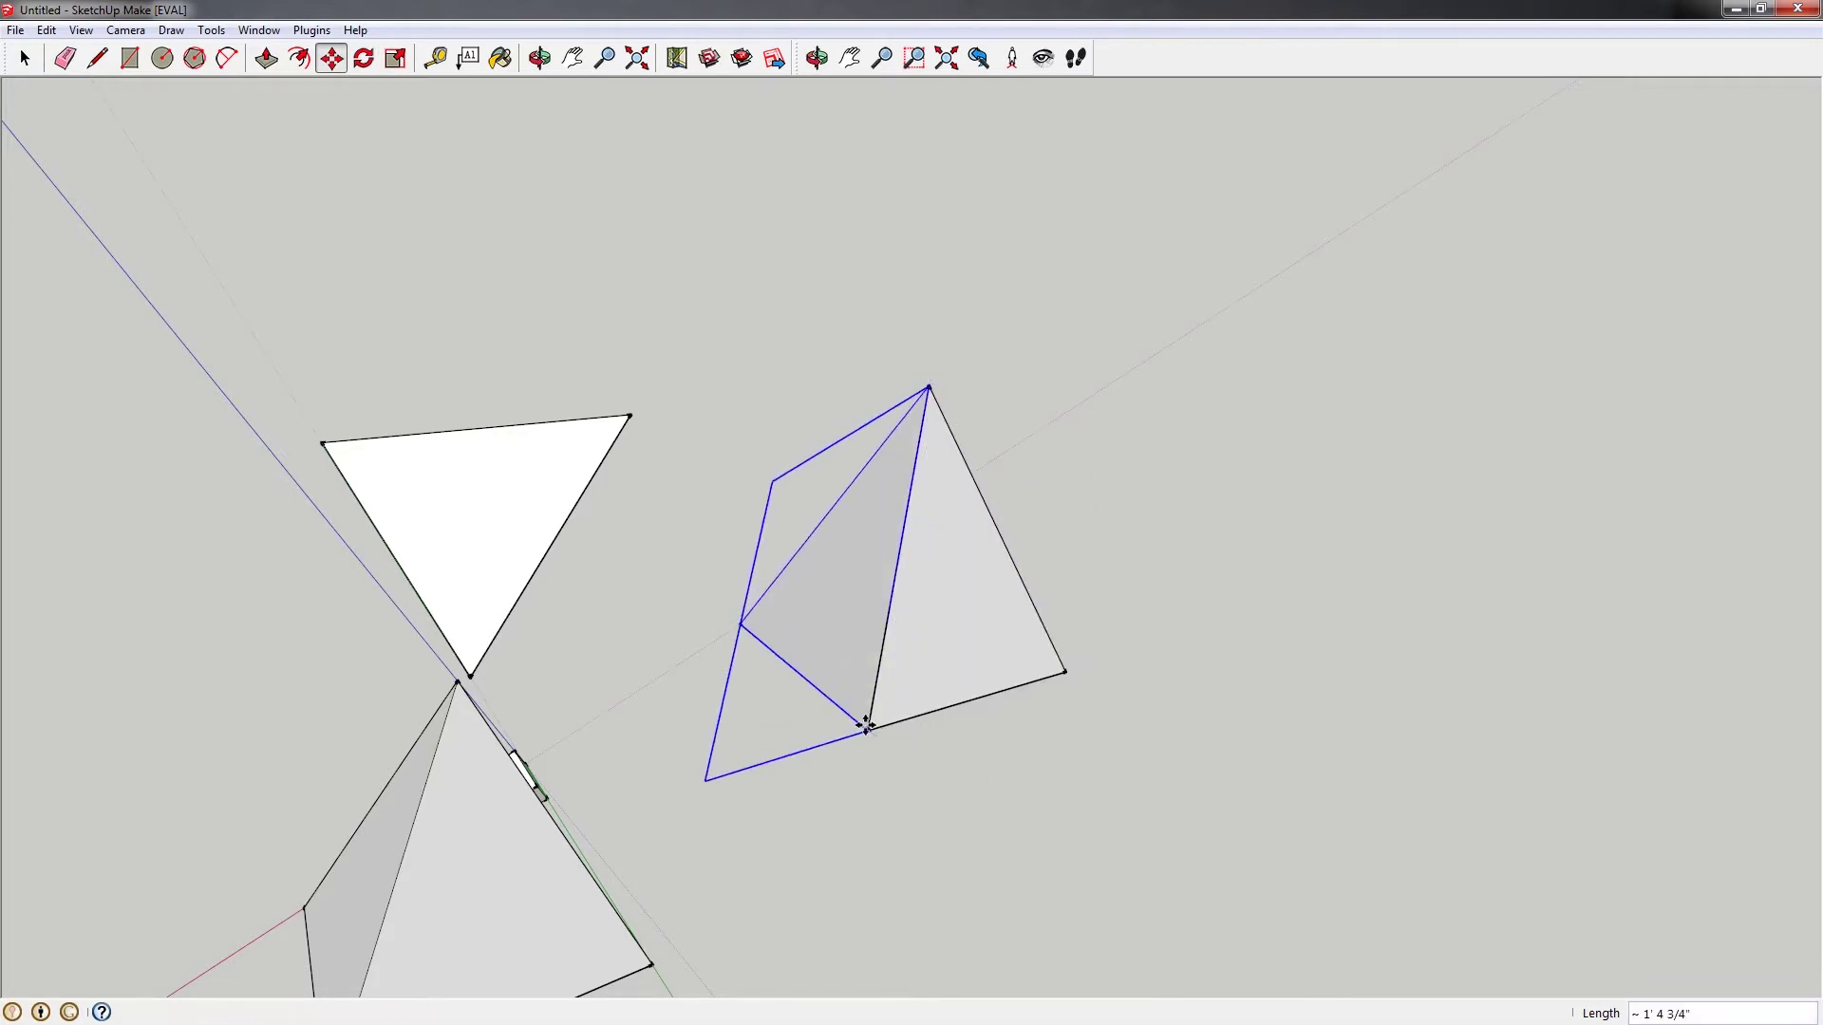
pyautogui.moveTo(863, 724); pyautogui.dragTo(919, 533, button='middle')
pyautogui.press('space')
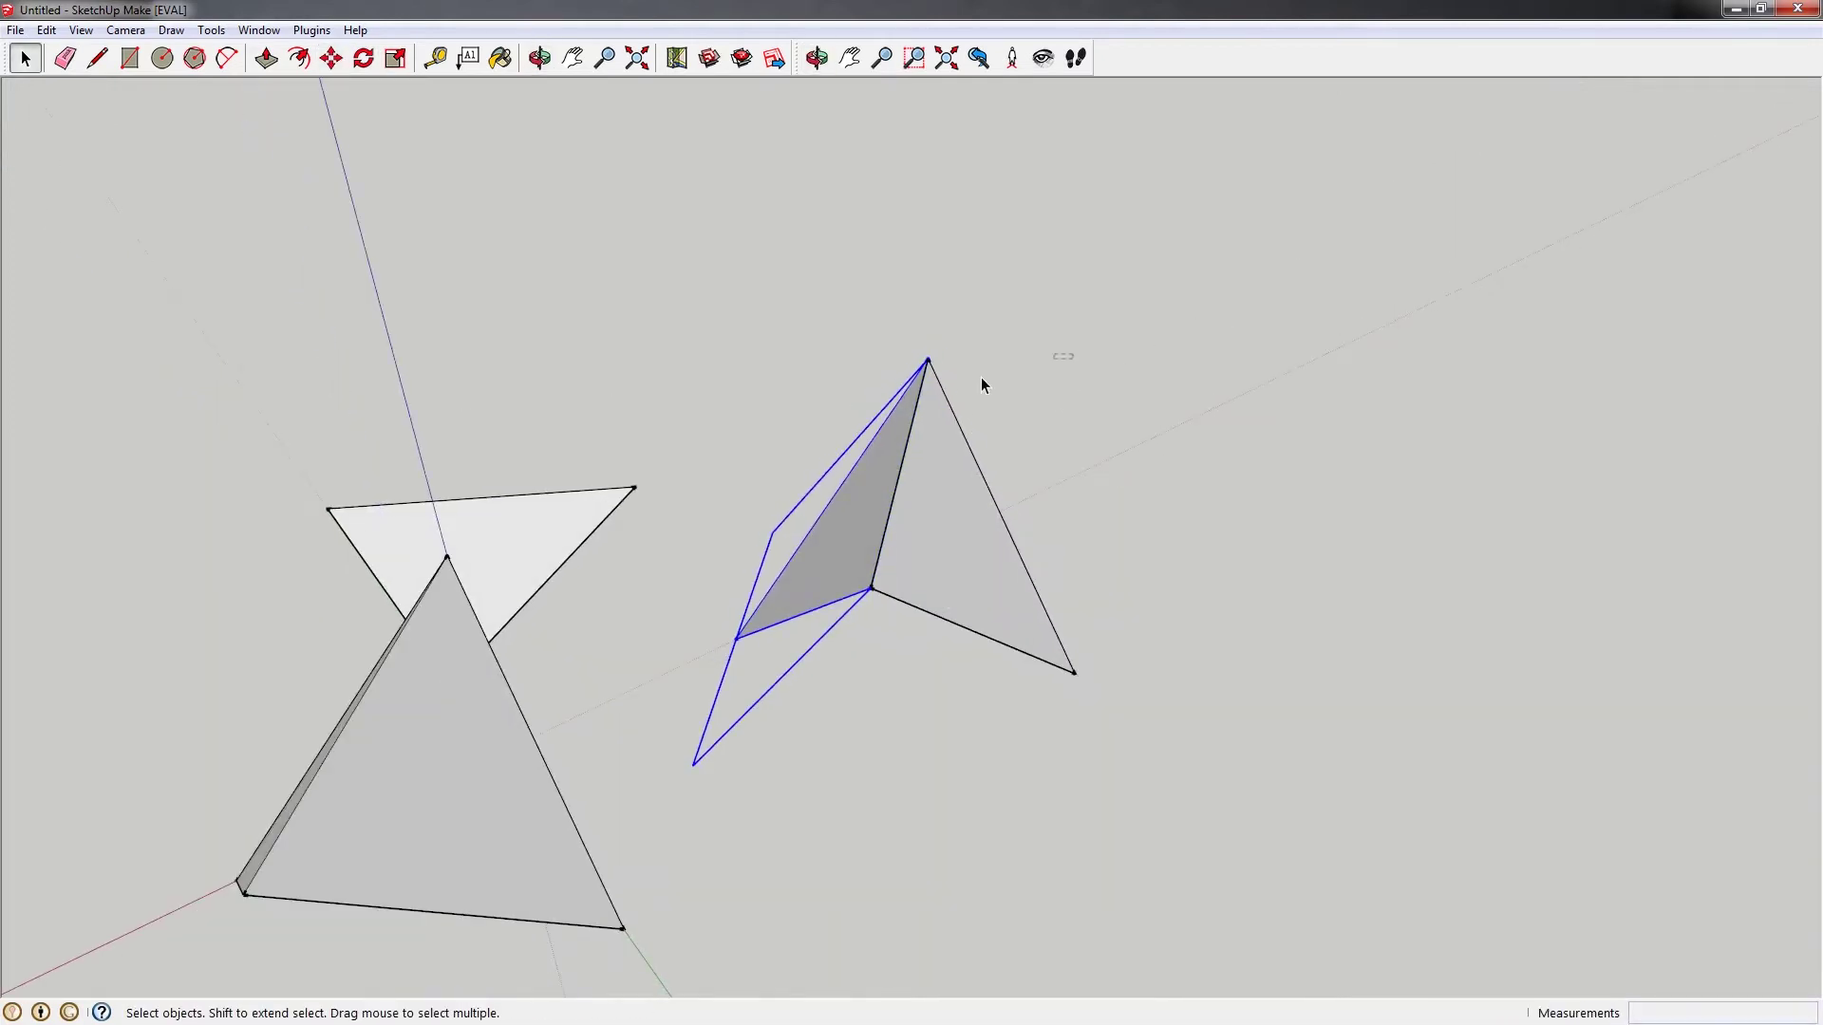
# Copy and paste the right-hand pyramid piece, placing the duplicate beside the other pieces
pyautogui.tripleClick(845, 448)
pyautogui.moveTo(845, 448); pyautogui.dragTo(867, 655, button='middle')
pyautogui.scroll(-2, 849, 475)
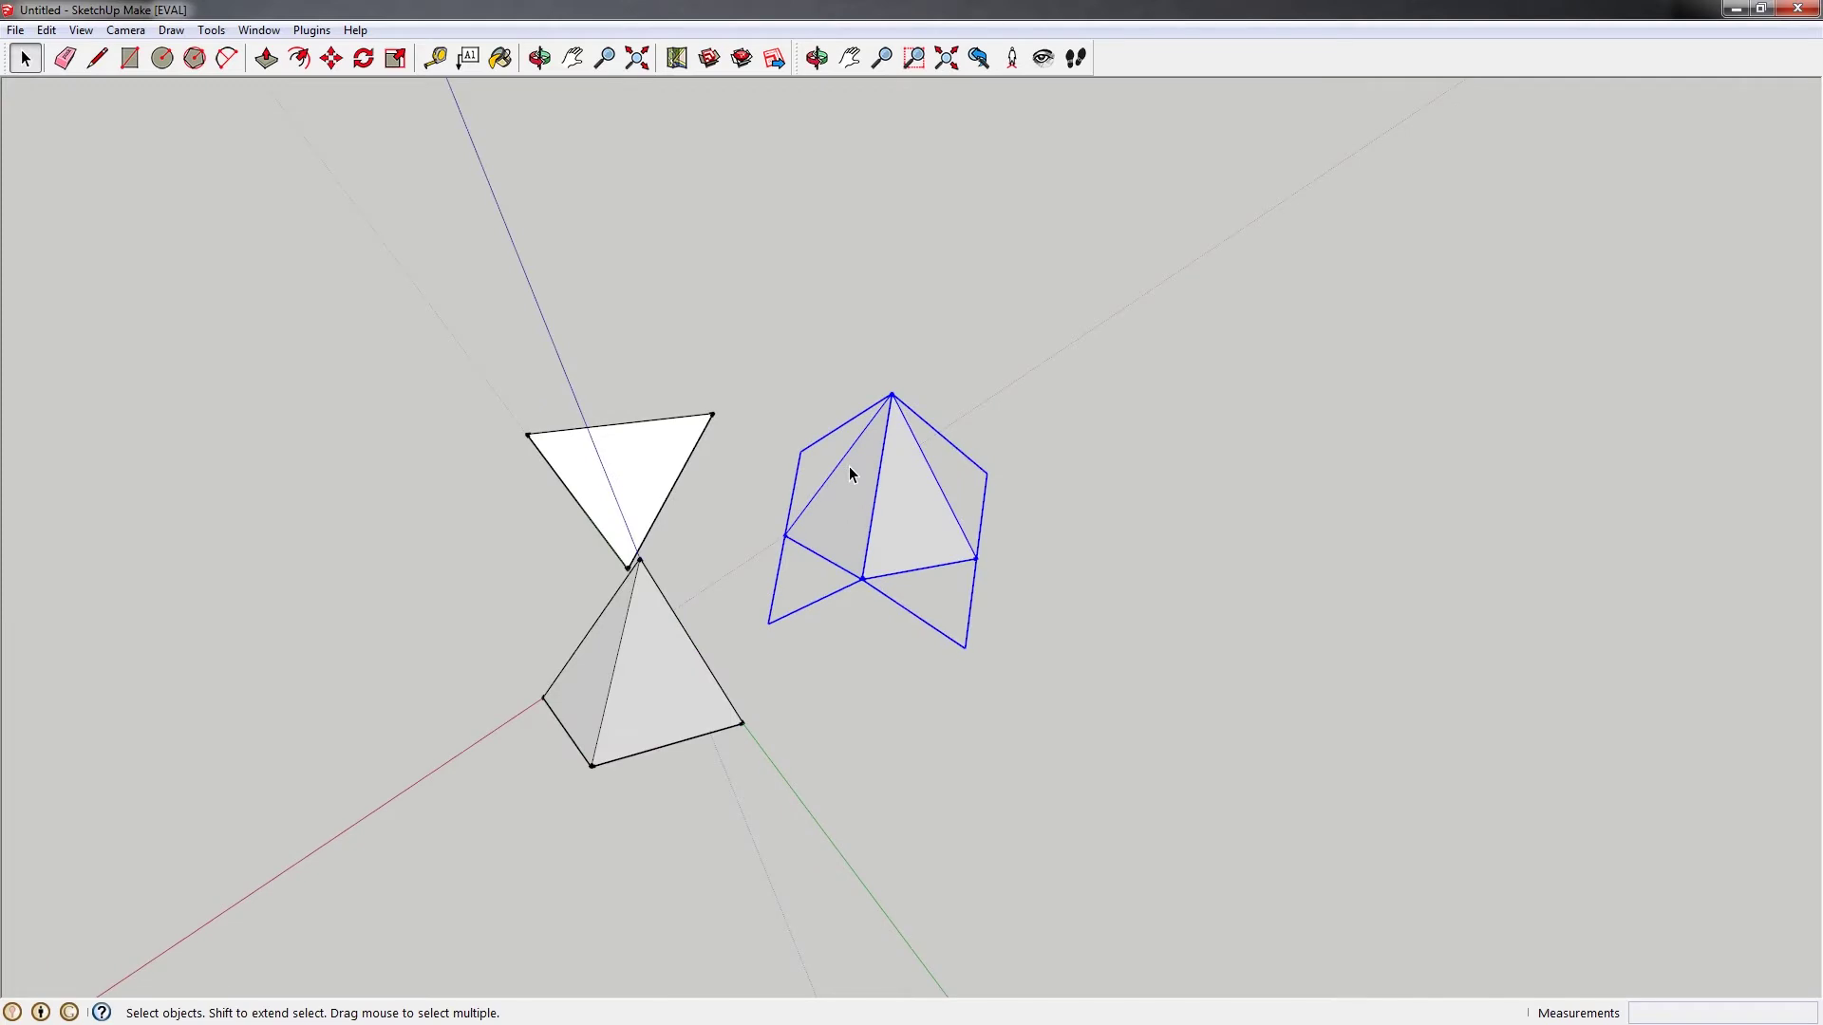
pyautogui.scroll(2, 806, 488)
pyautogui.hotkey('ctrl', 'c')
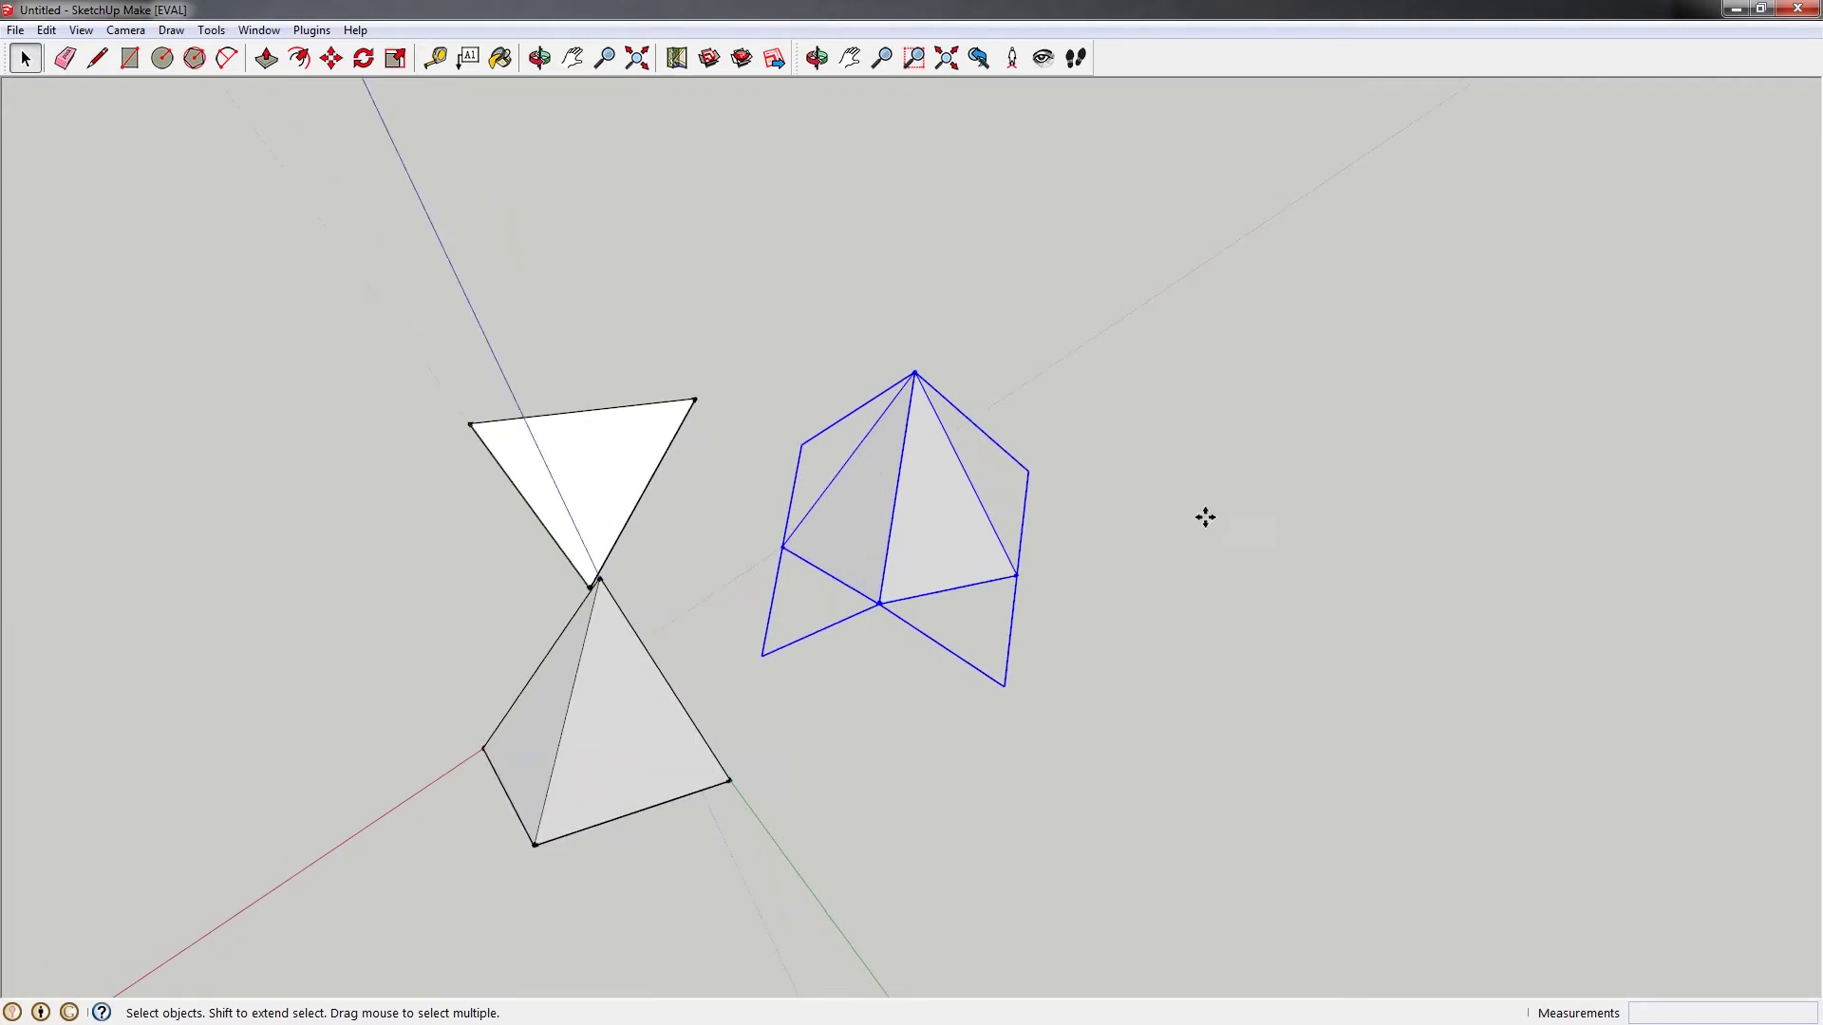
pyautogui.hotkey('ctrl', 'v')
pyautogui.click(1163, 422)
pyautogui.moveTo(1172, 452); pyautogui.dragTo(1084, 355, button='middle')
pyautogui.moveTo(988, 566); pyautogui.dragTo(958, 425, button='middle')
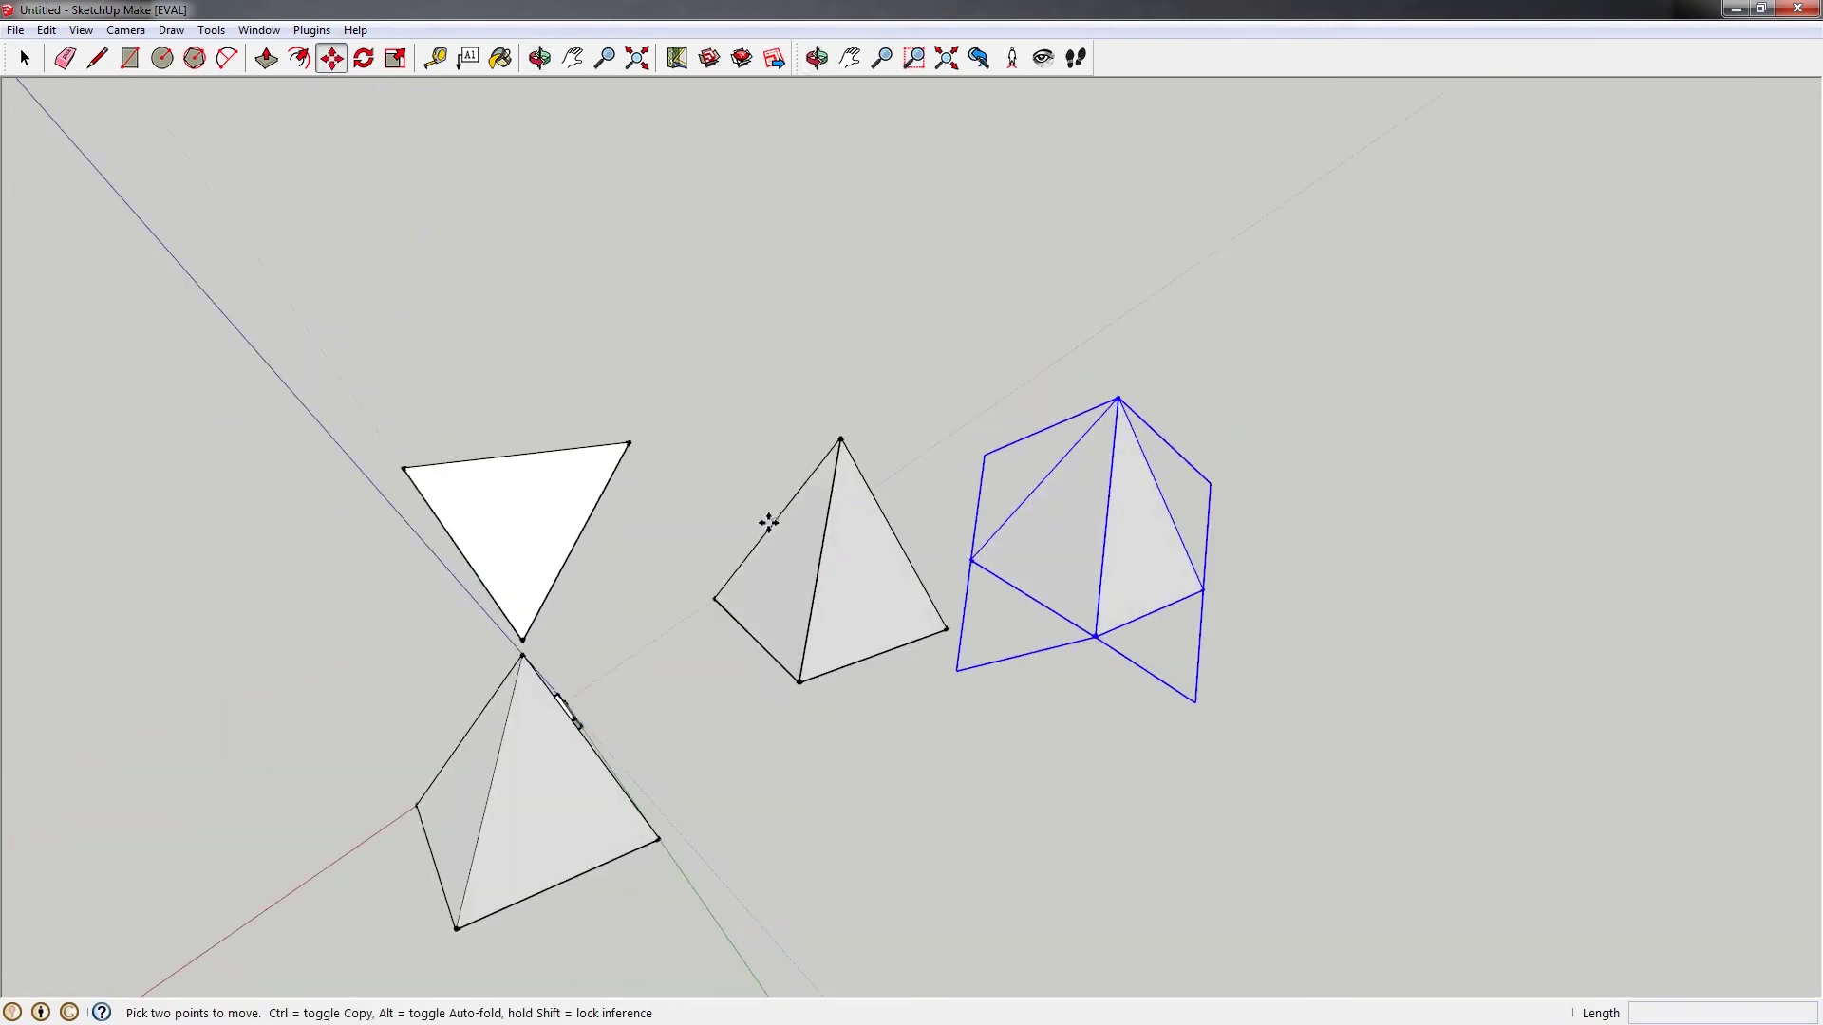
pyautogui.moveTo(768, 522); pyautogui.dragTo(611, 333, button='middle')
pyautogui.moveTo(728, 548); pyautogui.dragTo(527, 543, button='middle')
pyautogui.moveTo(820, 635); pyautogui.dragTo(971, 612, button='middle')
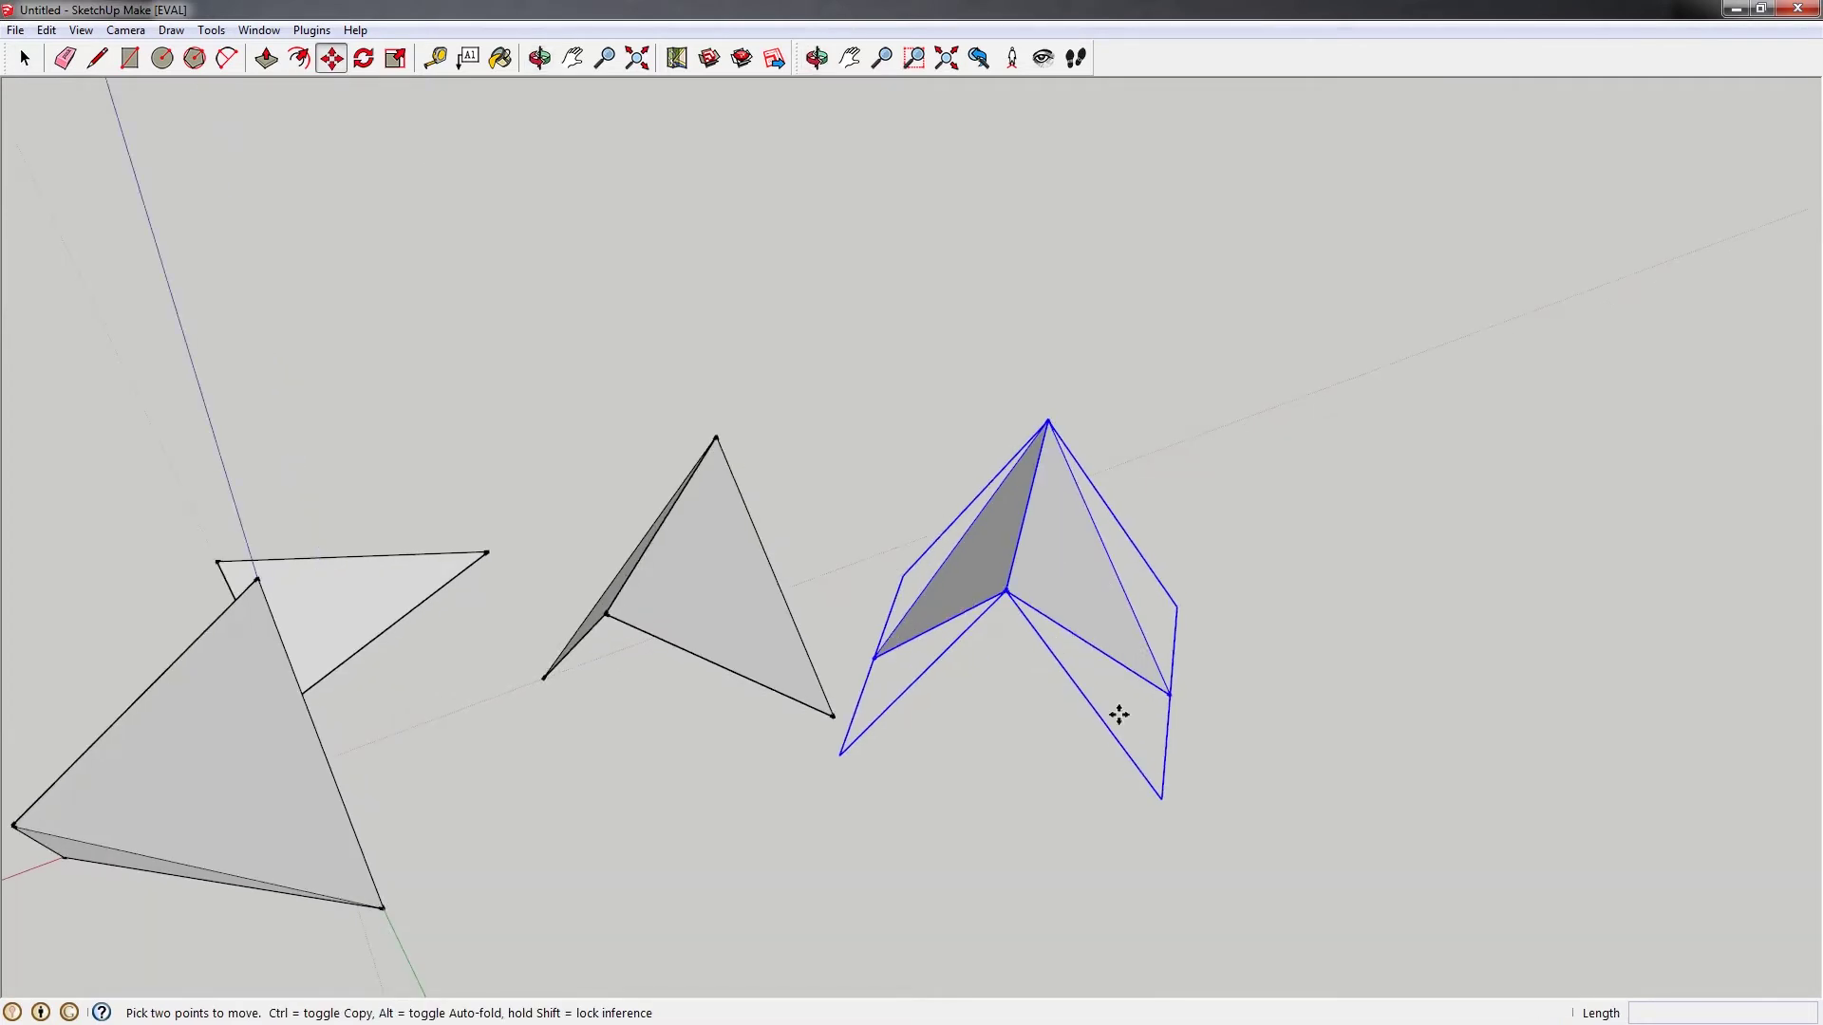
# Mirror the copied piece with a -1 scale on the blue axis and rotate it 90°
pyautogui.press('s')
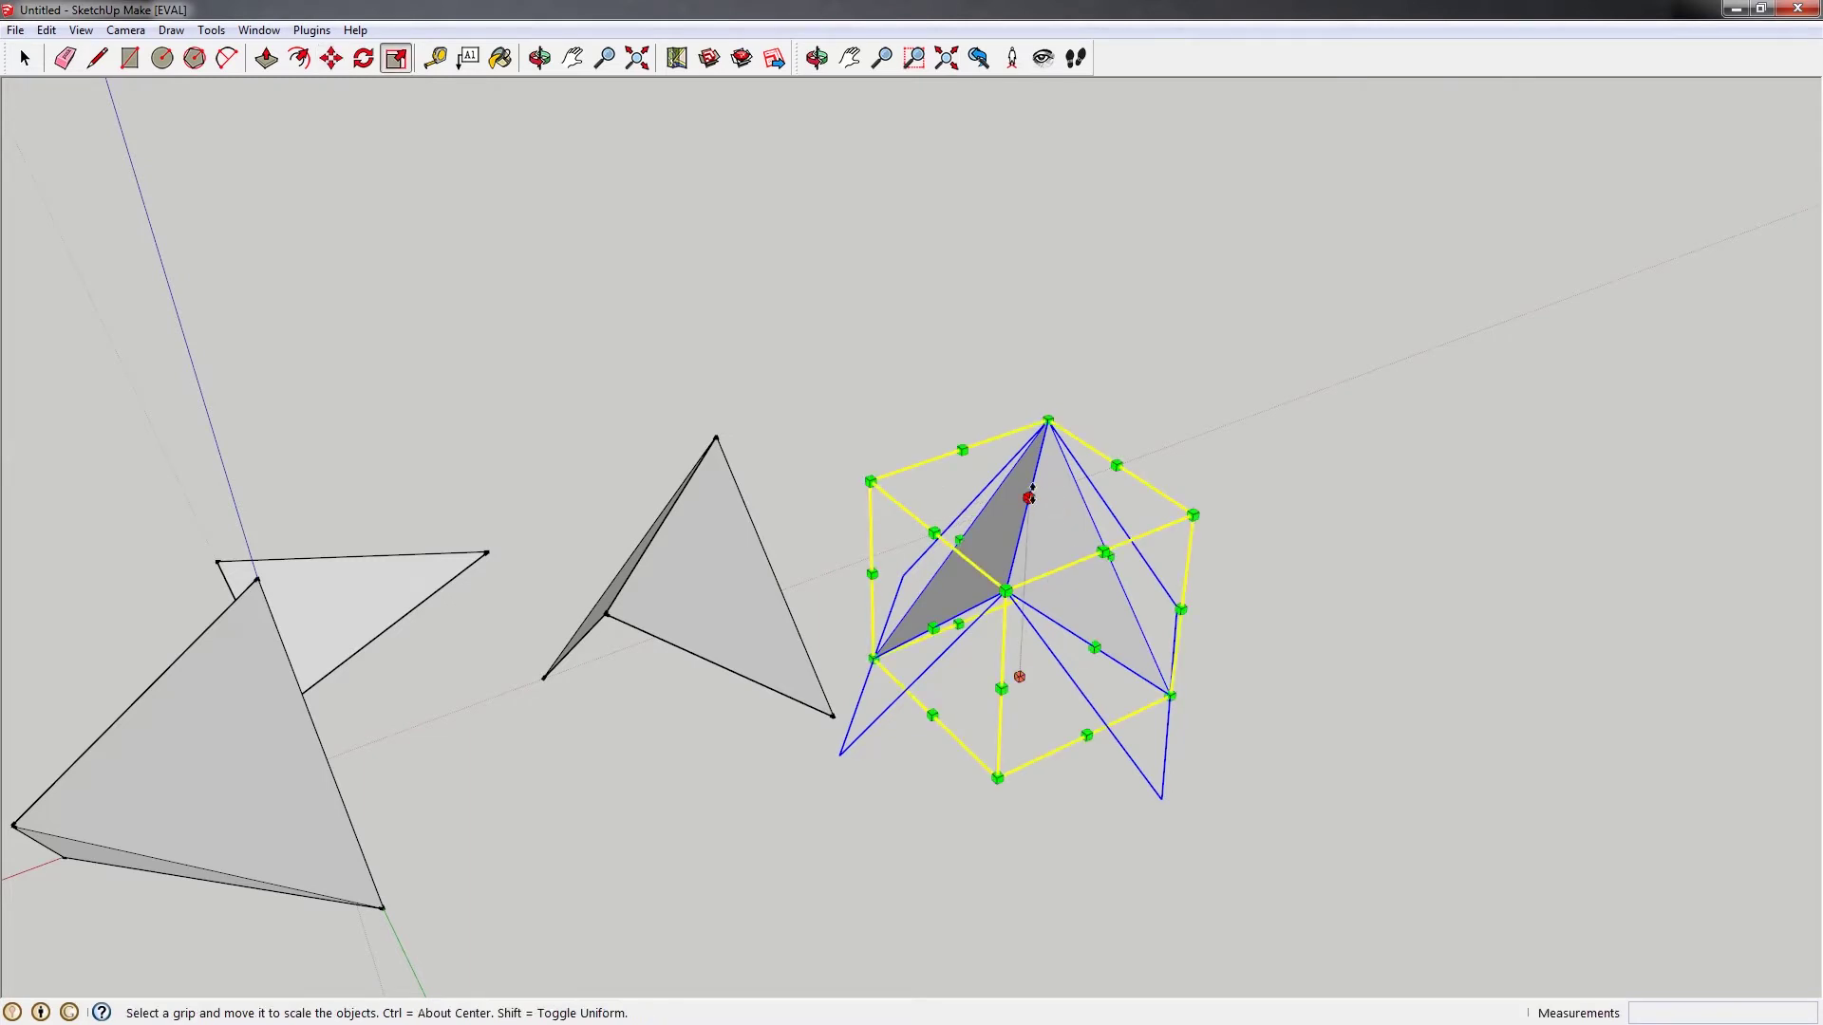
pyautogui.moveTo(1030, 500); pyautogui.dragTo(1025, 538)
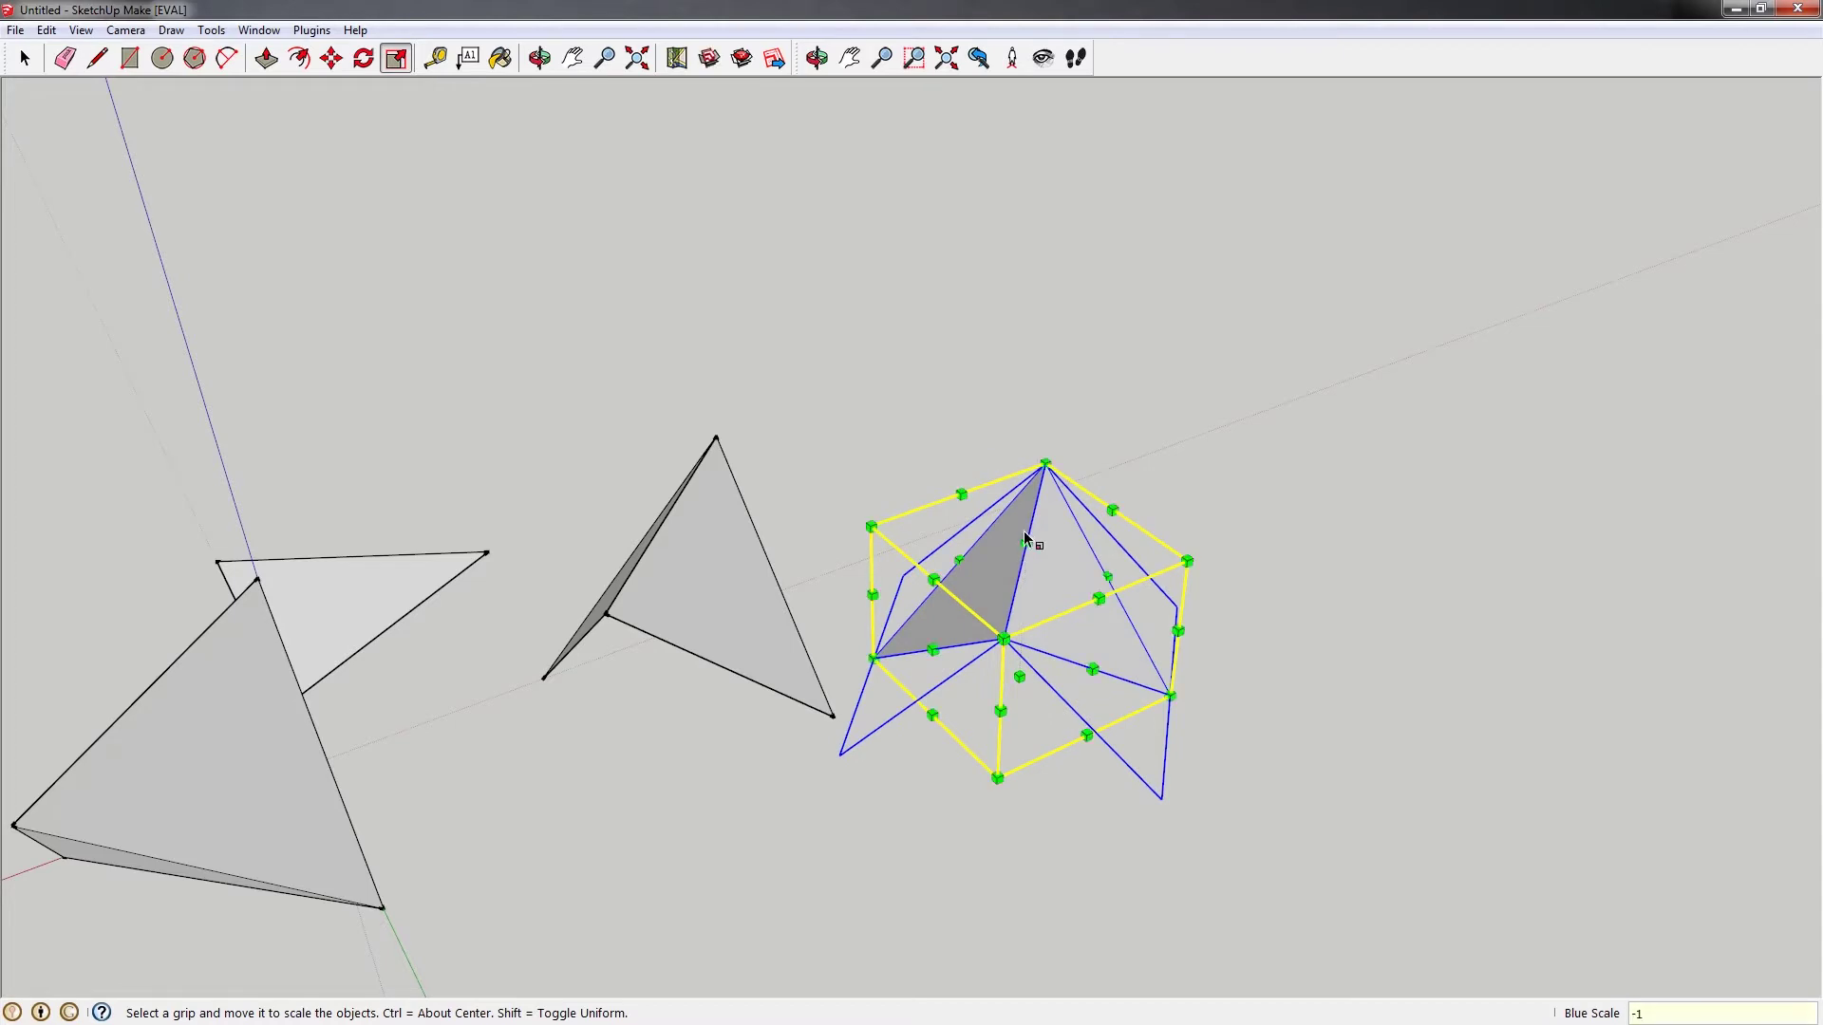
pyautogui.write('-1')
pyautogui.press('Return')
pyautogui.press('space')
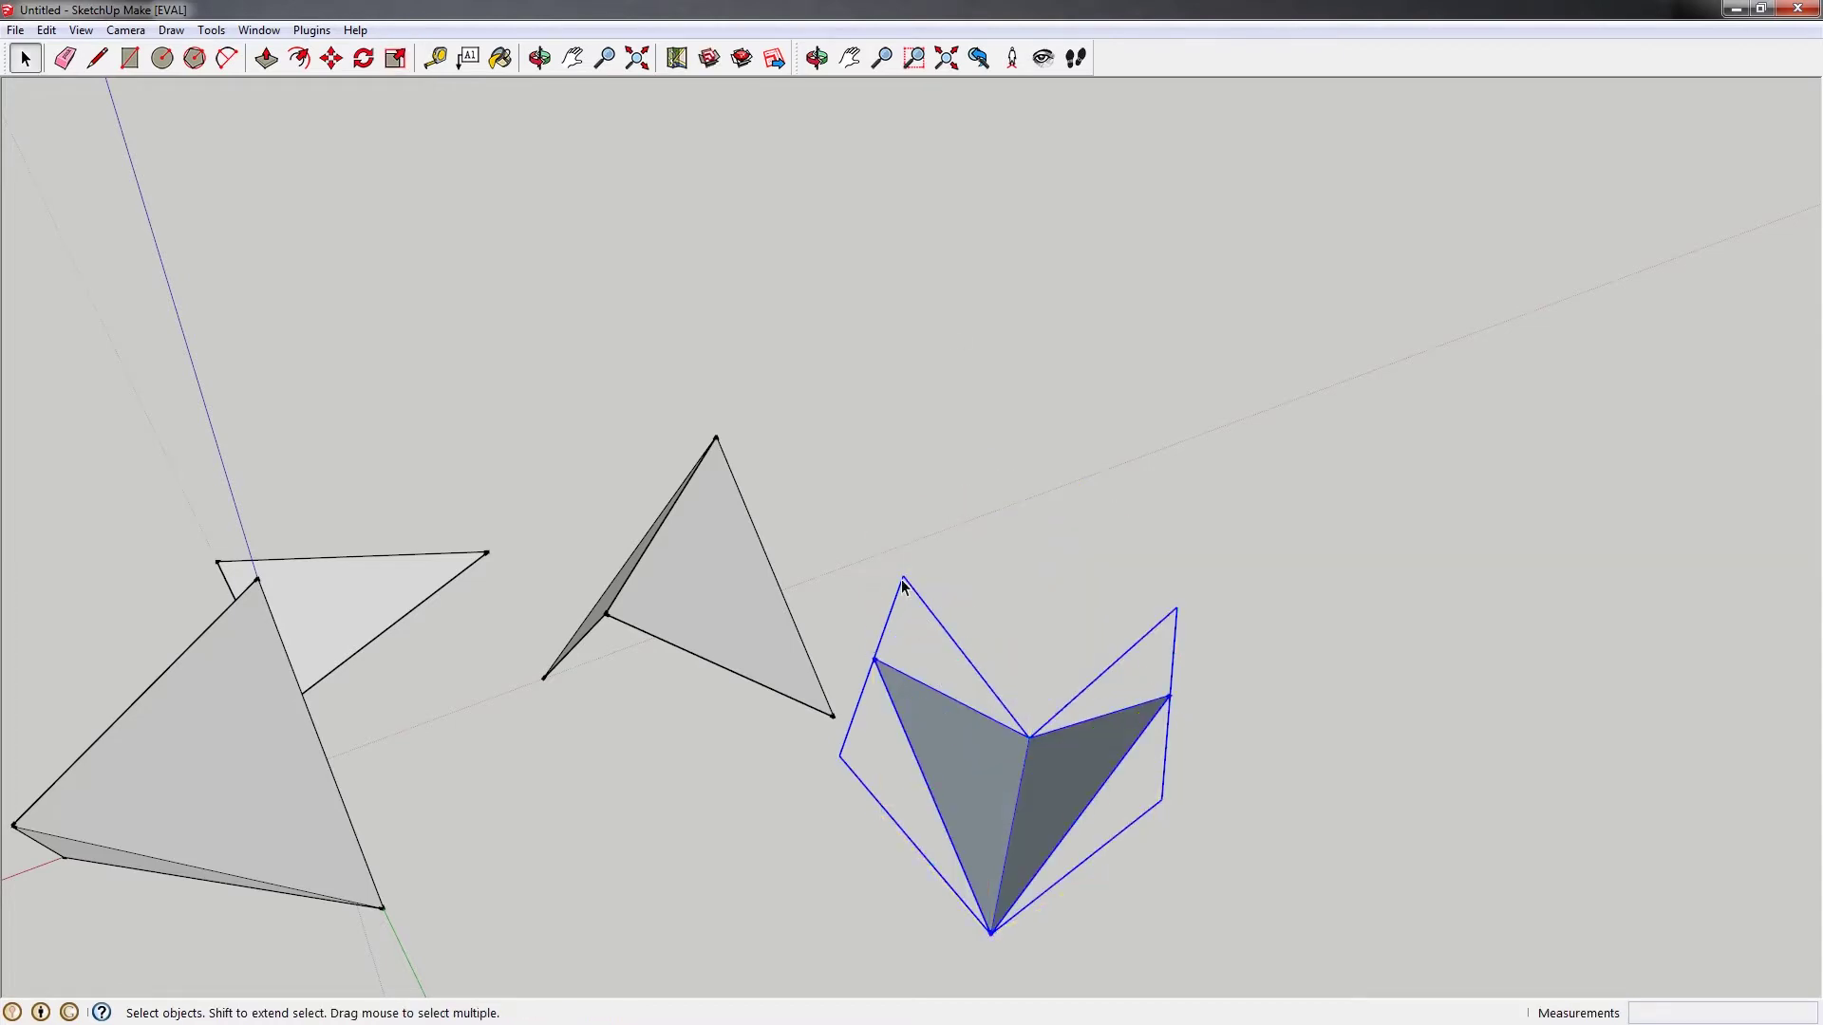
pyautogui.moveTo(902, 586); pyautogui.dragTo(911, 767, button='middle')
pyautogui.press('q')
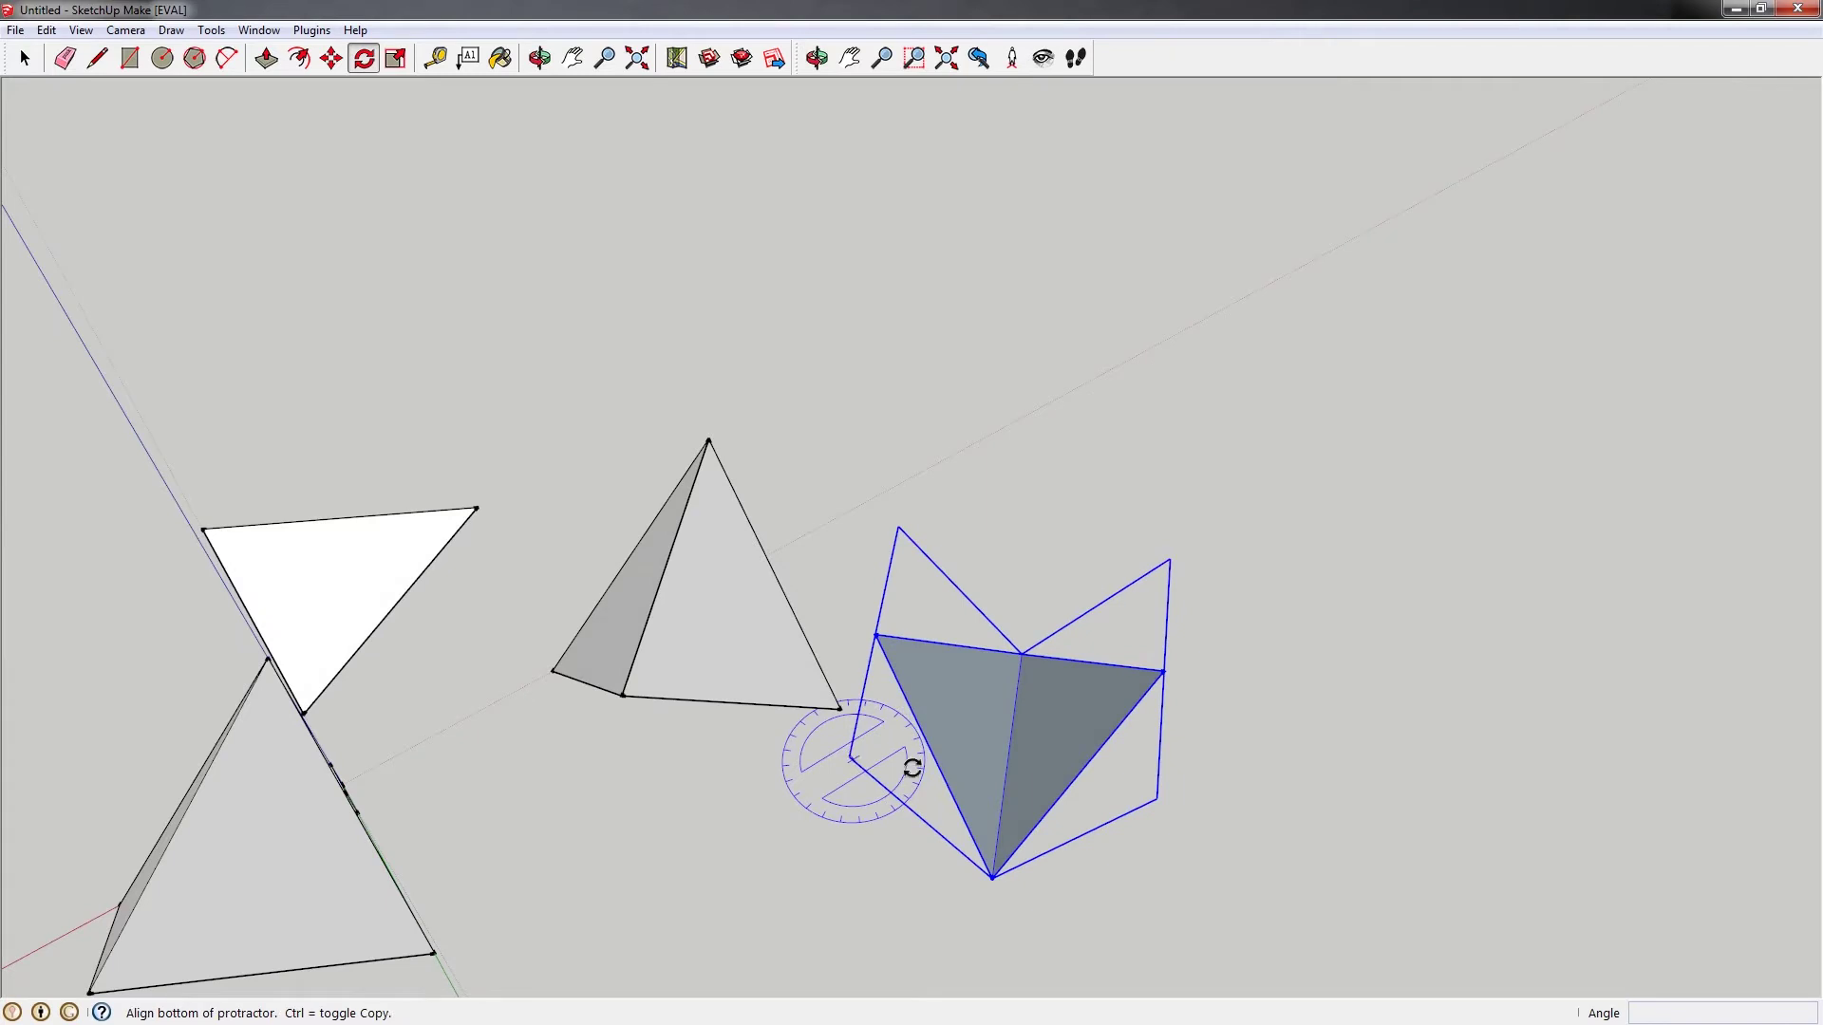
pyautogui.click(1198, 663)
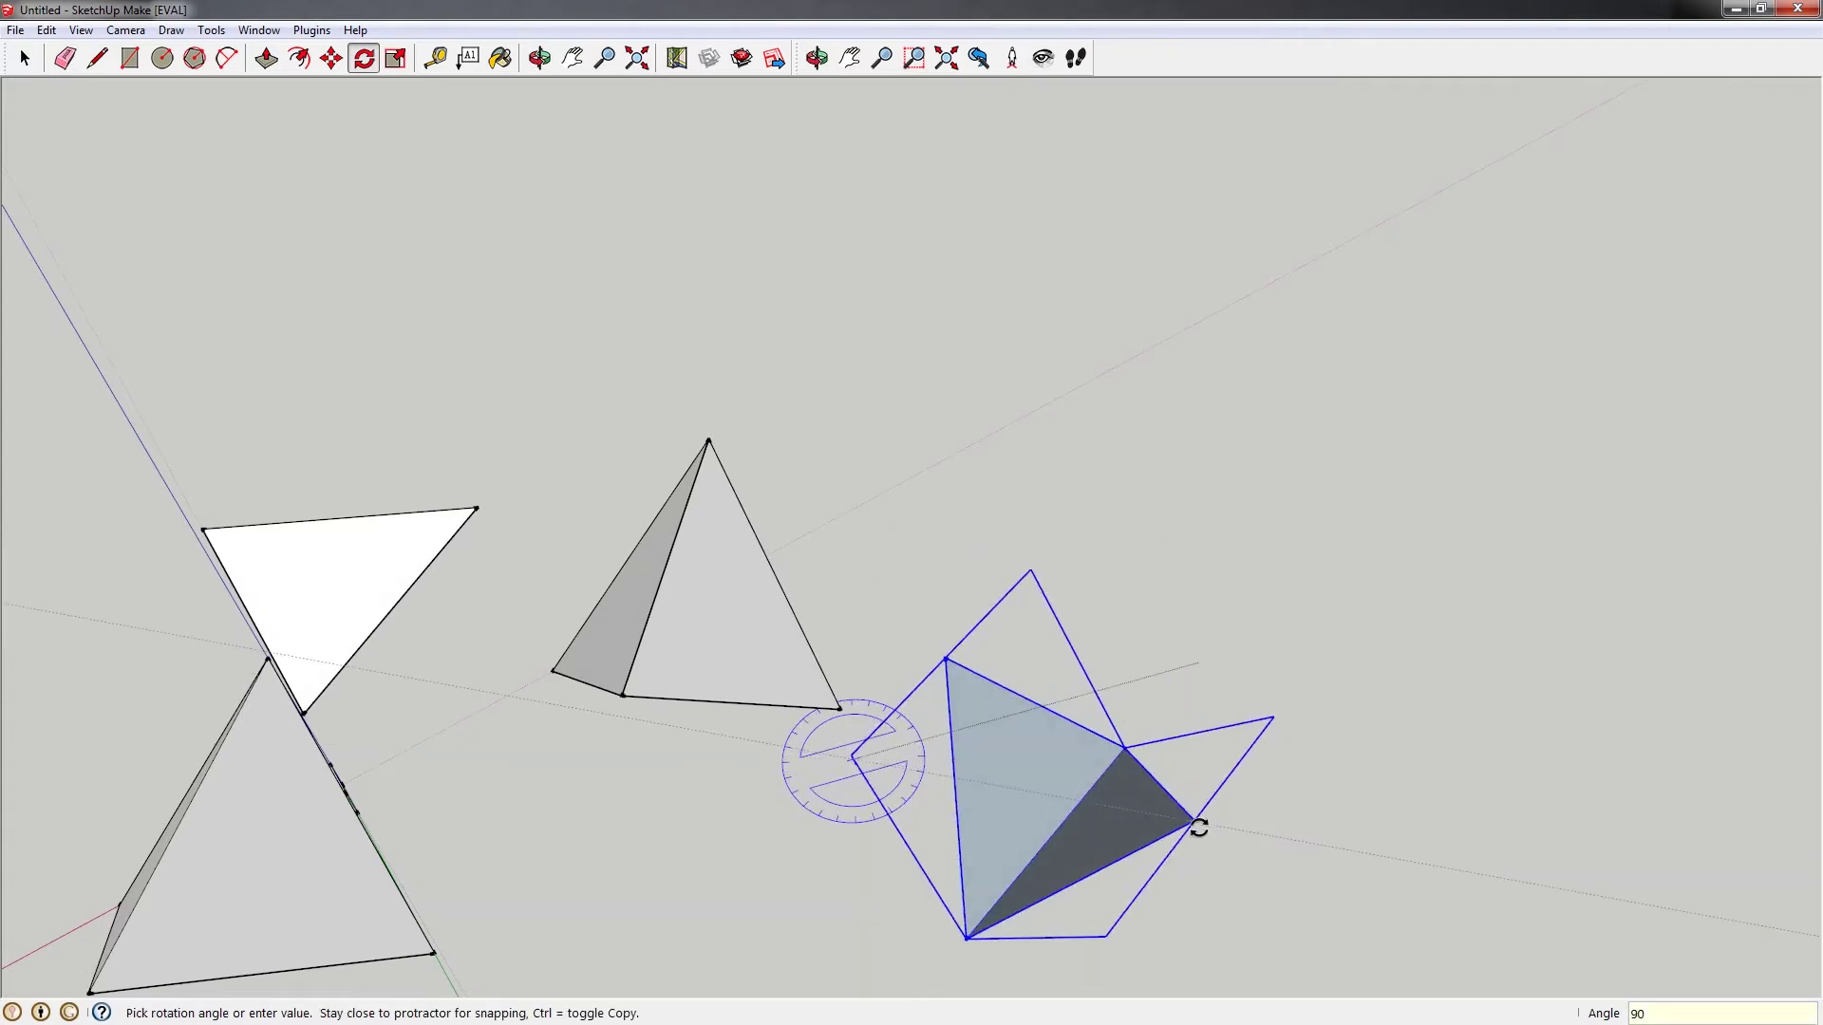
pyautogui.click(1198, 826)
# Move the piece onto the grey triangle to close the pyramid
pyautogui.press('m')
pyautogui.moveTo(1229, 496); pyautogui.dragTo(1102, 883, button='middle')
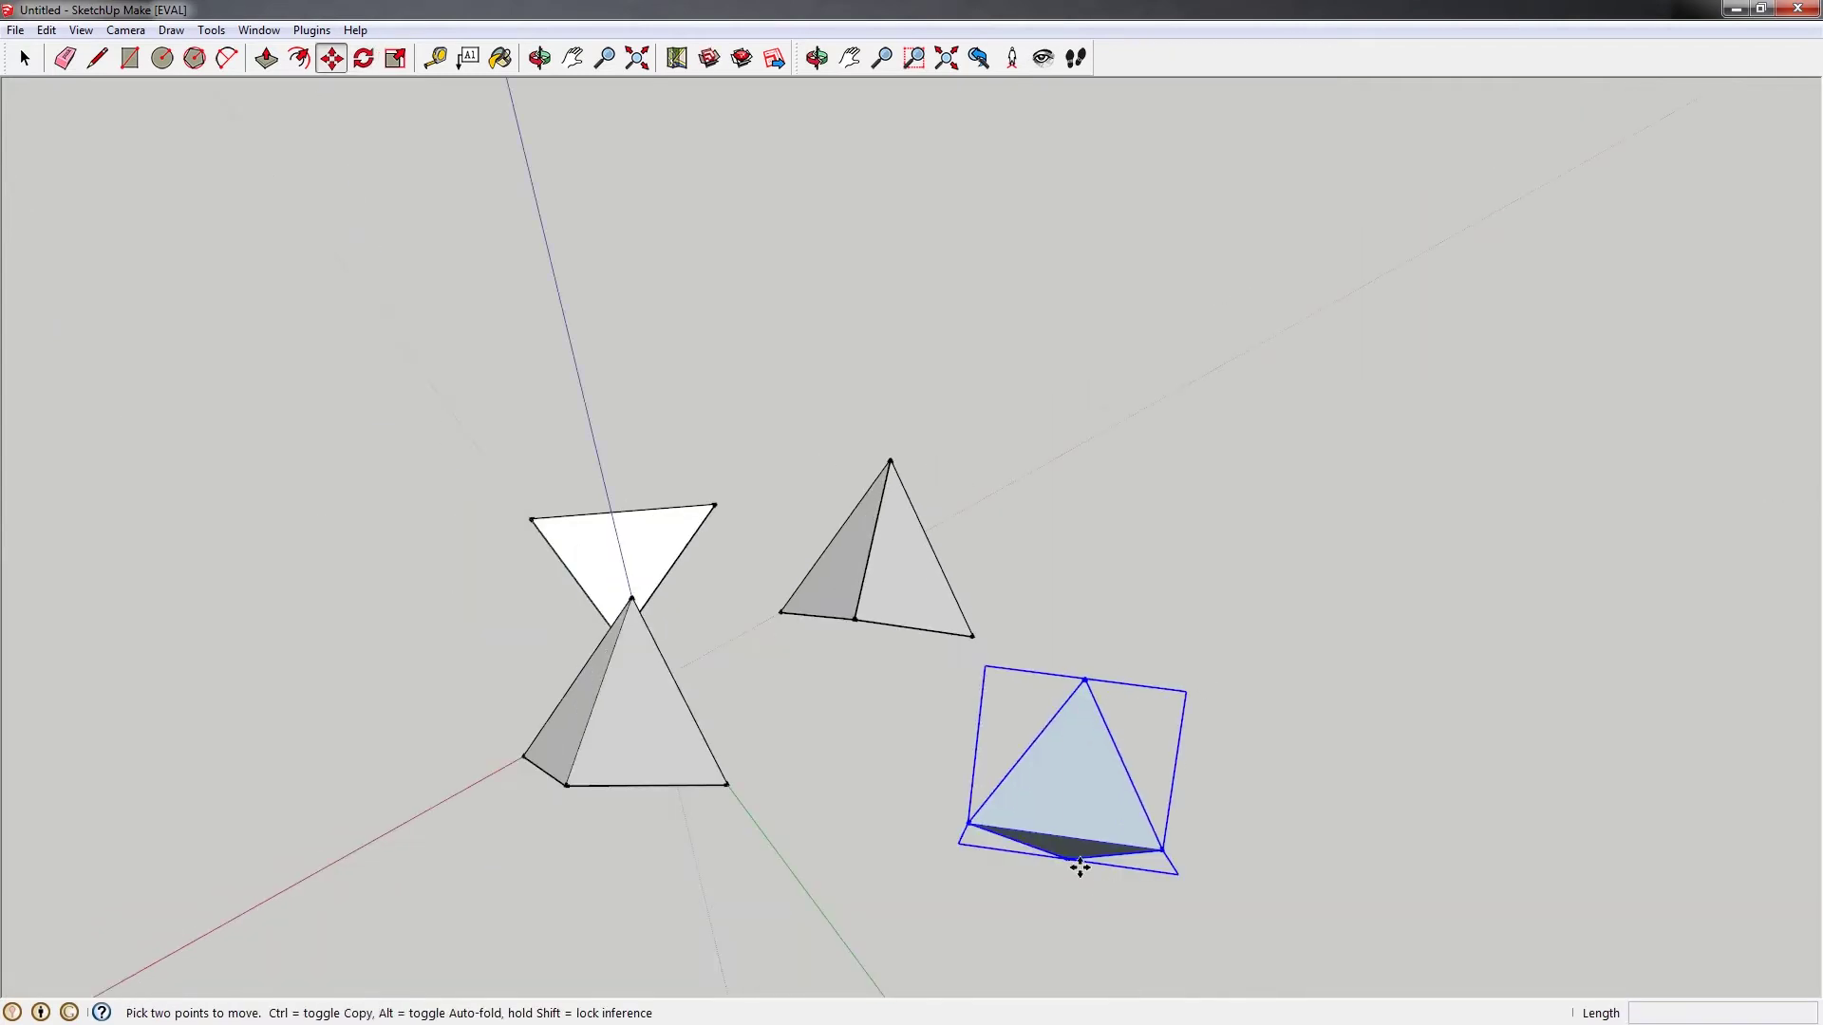
pyautogui.click(1068, 859)
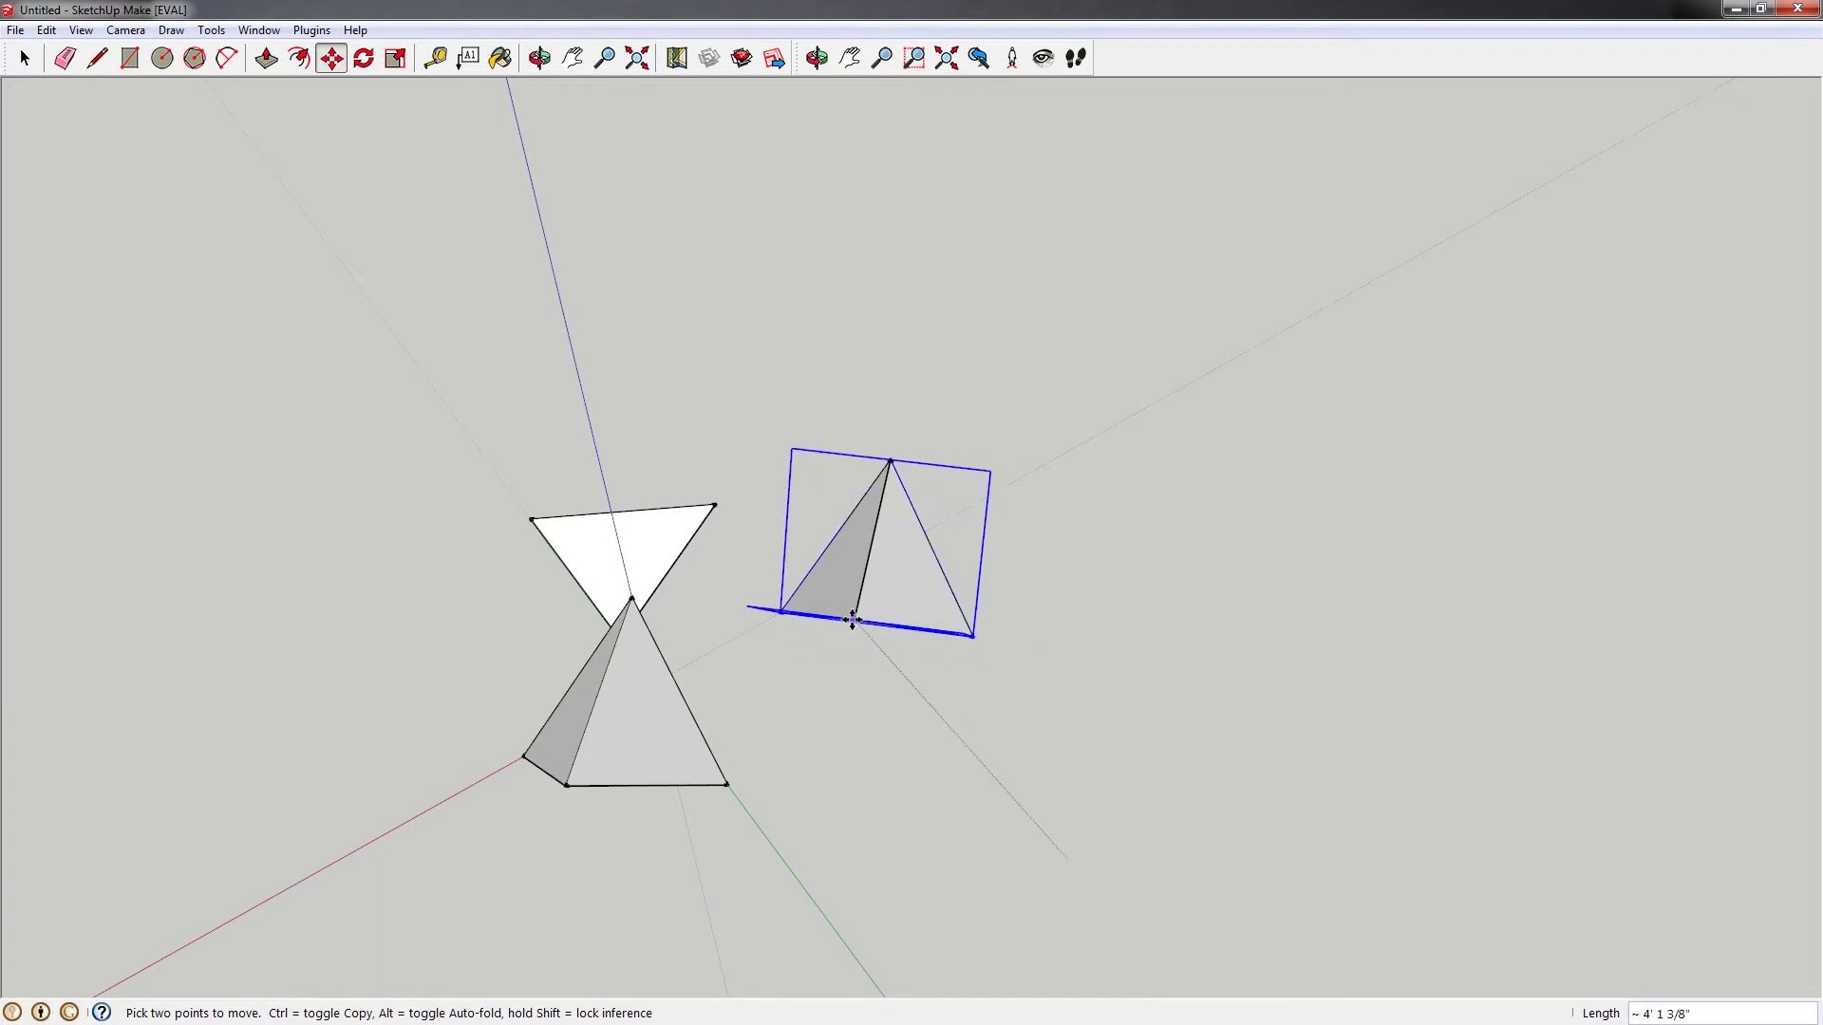
pyautogui.click(859, 622)
pyautogui.scroll(3, 835, 598)
pyautogui.moveTo(841, 599); pyautogui.dragTo(704, 460, button='middle')
# Clear the selection, then open the middle triangle group for editing
pyautogui.press('space')
pyautogui.click(782, 284)
pyautogui.press('o')
pyautogui.moveTo(623, 360); pyautogui.dragTo(985, 526)
pyautogui.press('space')
pyautogui.click(738, 479)
pyautogui.moveTo(699, 536); pyautogui.dragTo(1065, 561, button='middle')
pyautogui.scroll(3, 665, 425)
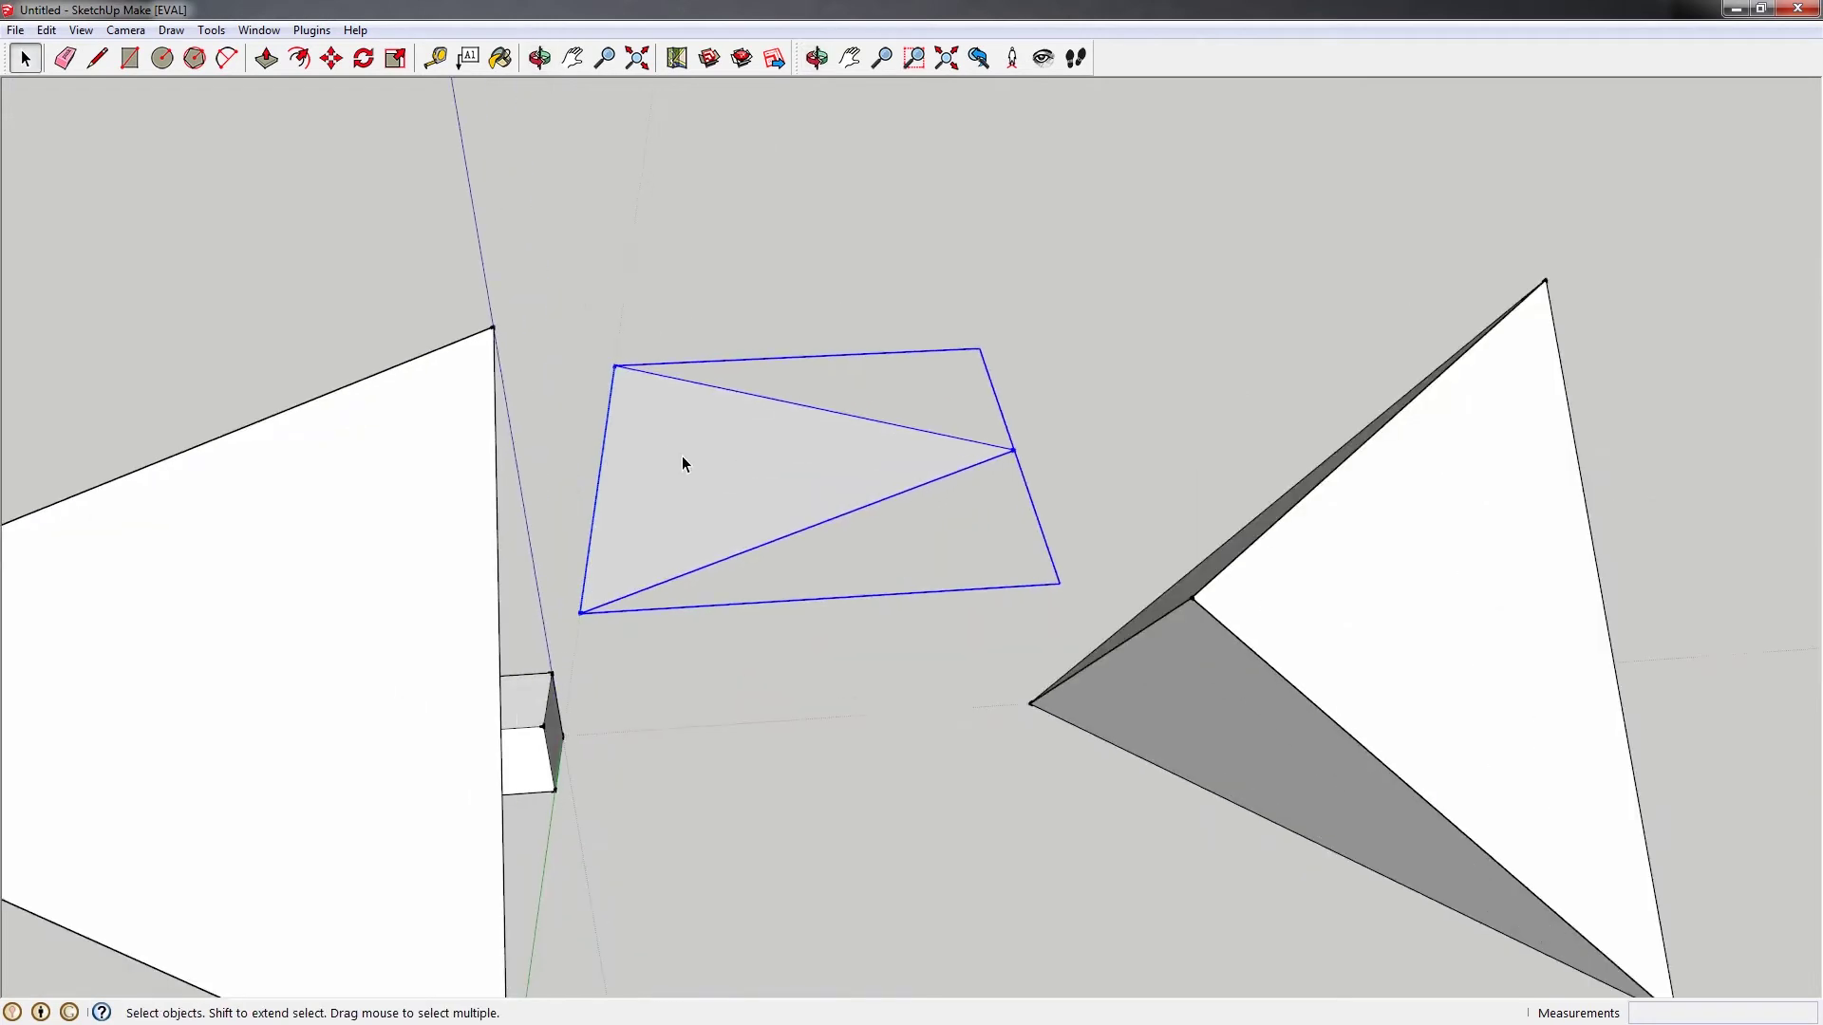
pyautogui.scroll(-5, 681, 455)
pyautogui.doubleClick(691, 460)
pyautogui.press('c')
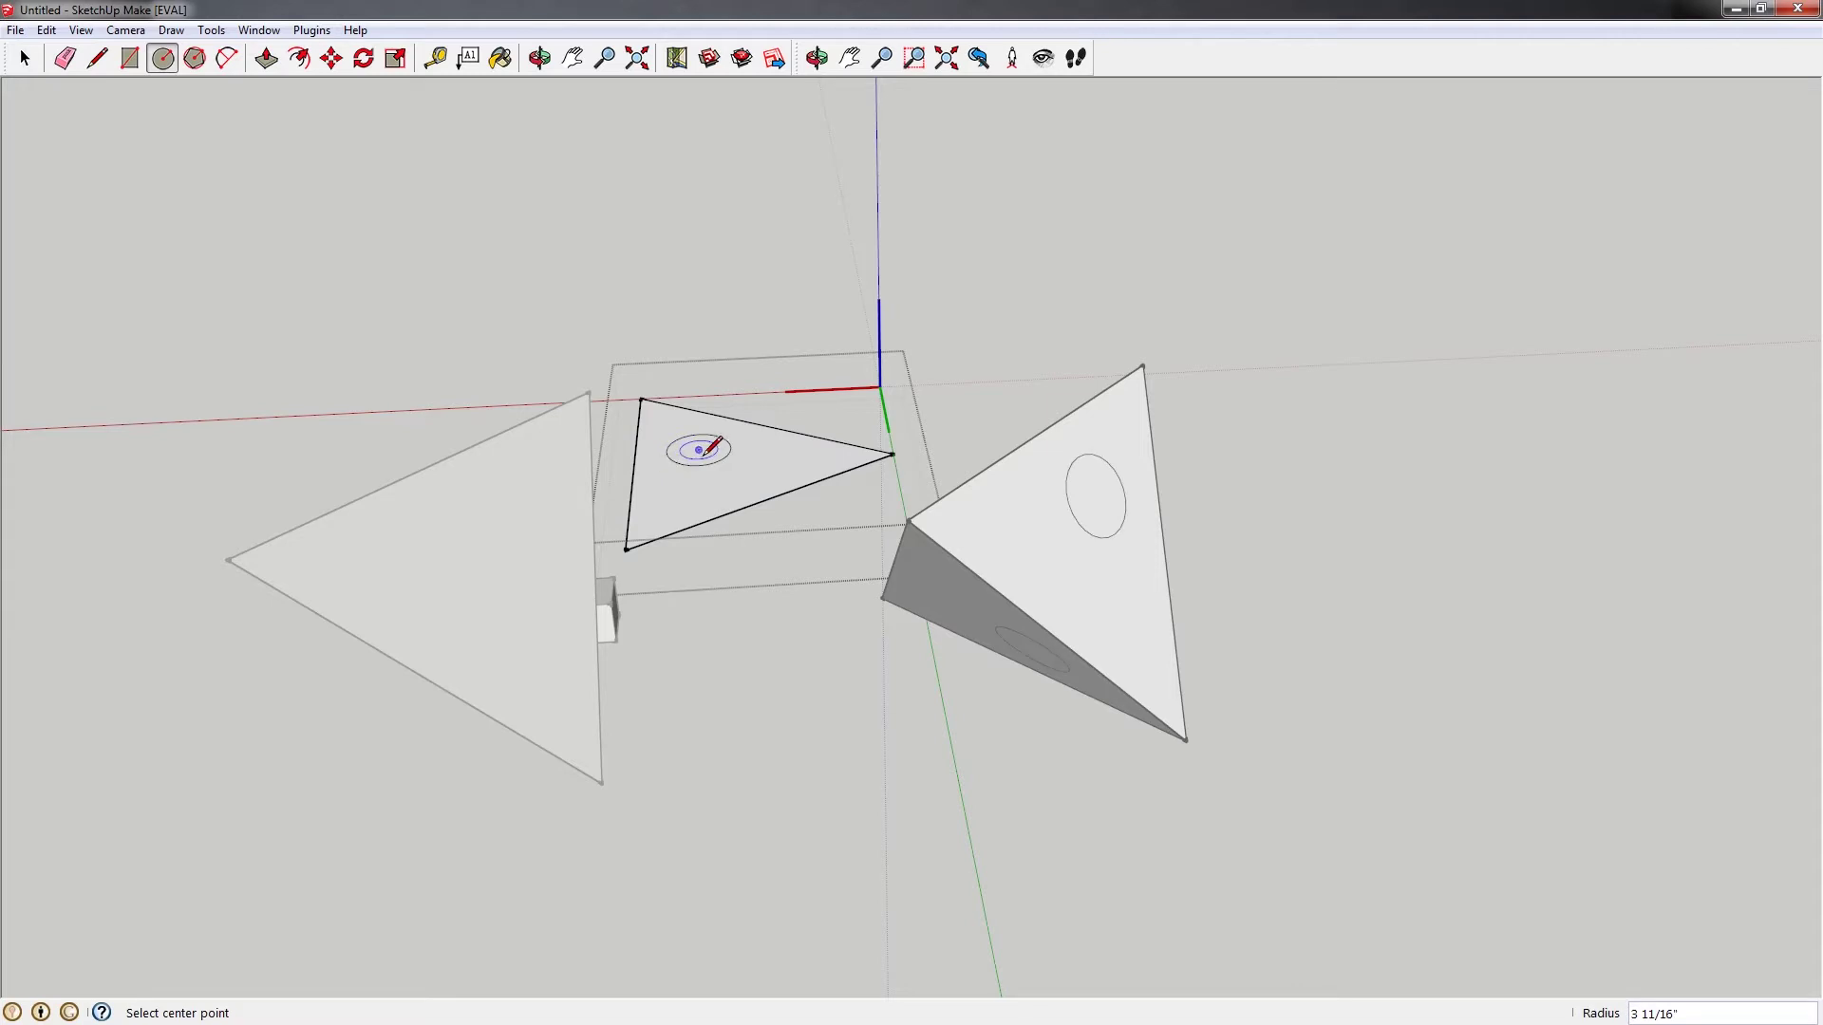
pyautogui.press('p')
pyautogui.moveTo(696, 454); pyautogui.dragTo(679, 211)
pyautogui.press('o')
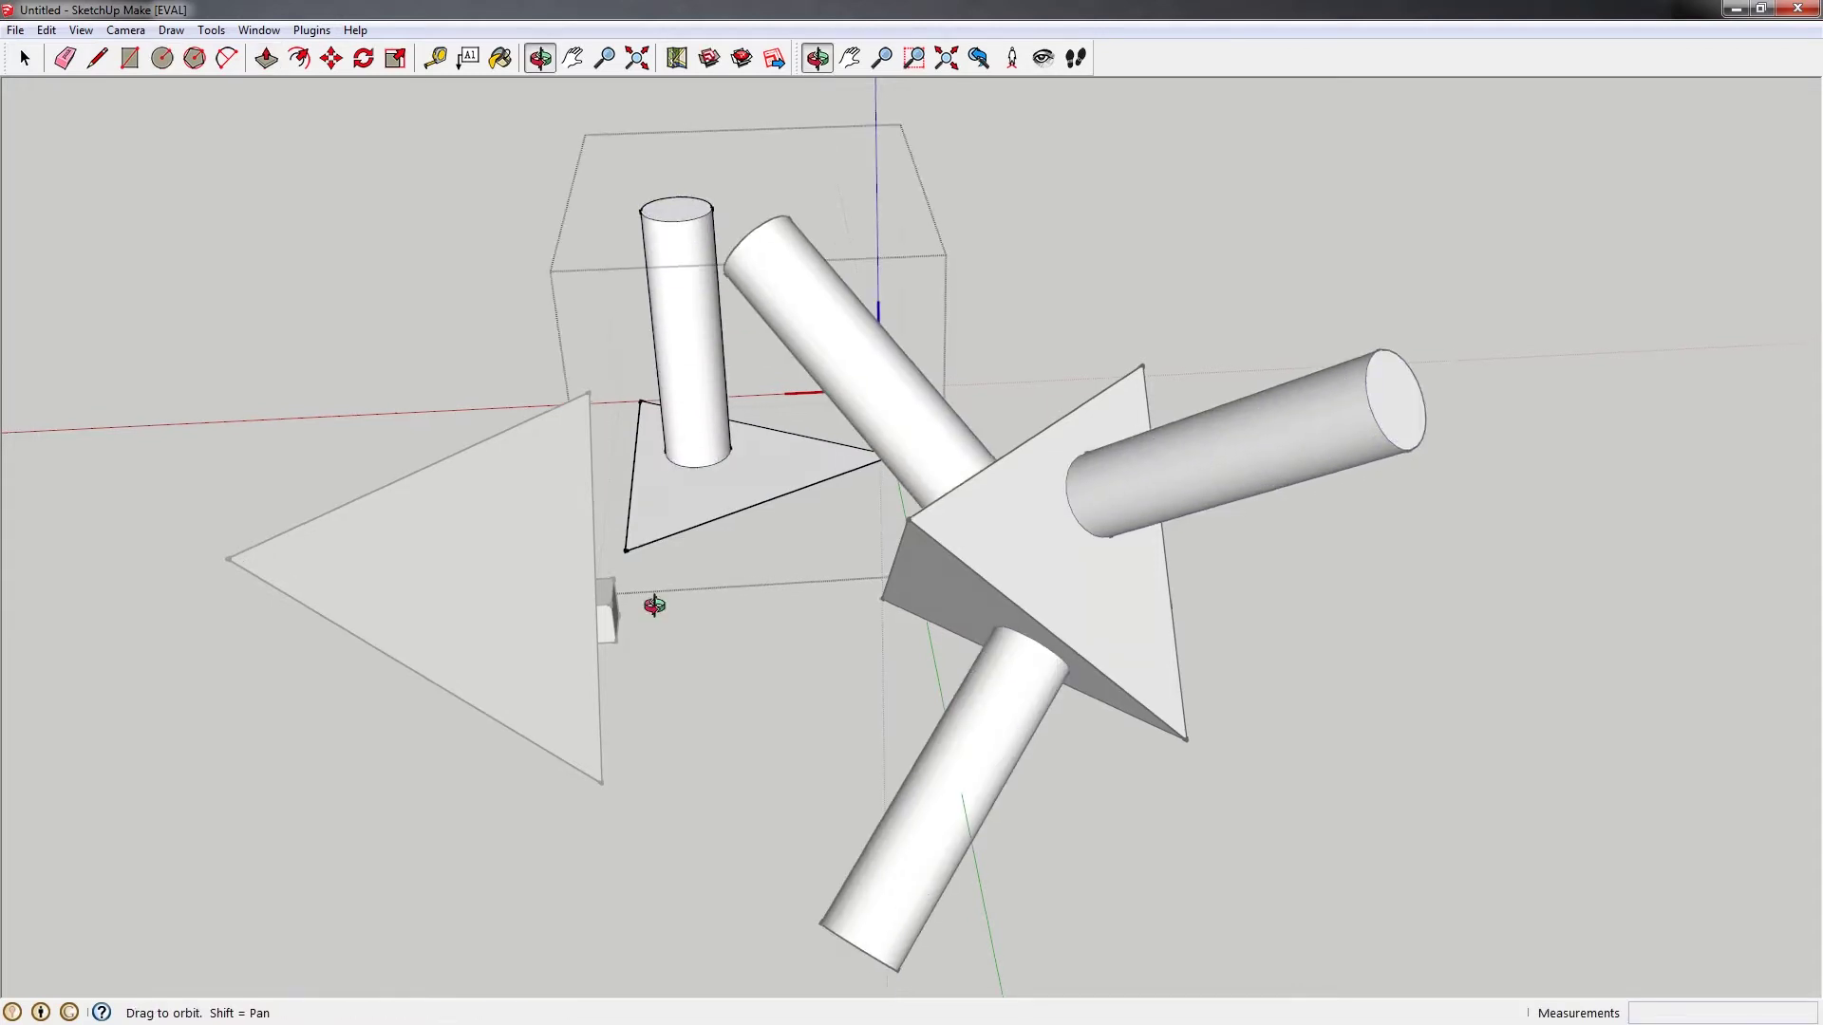
pyautogui.moveTo(654, 605); pyautogui.dragTo(618, 435)
pyautogui.press('p')
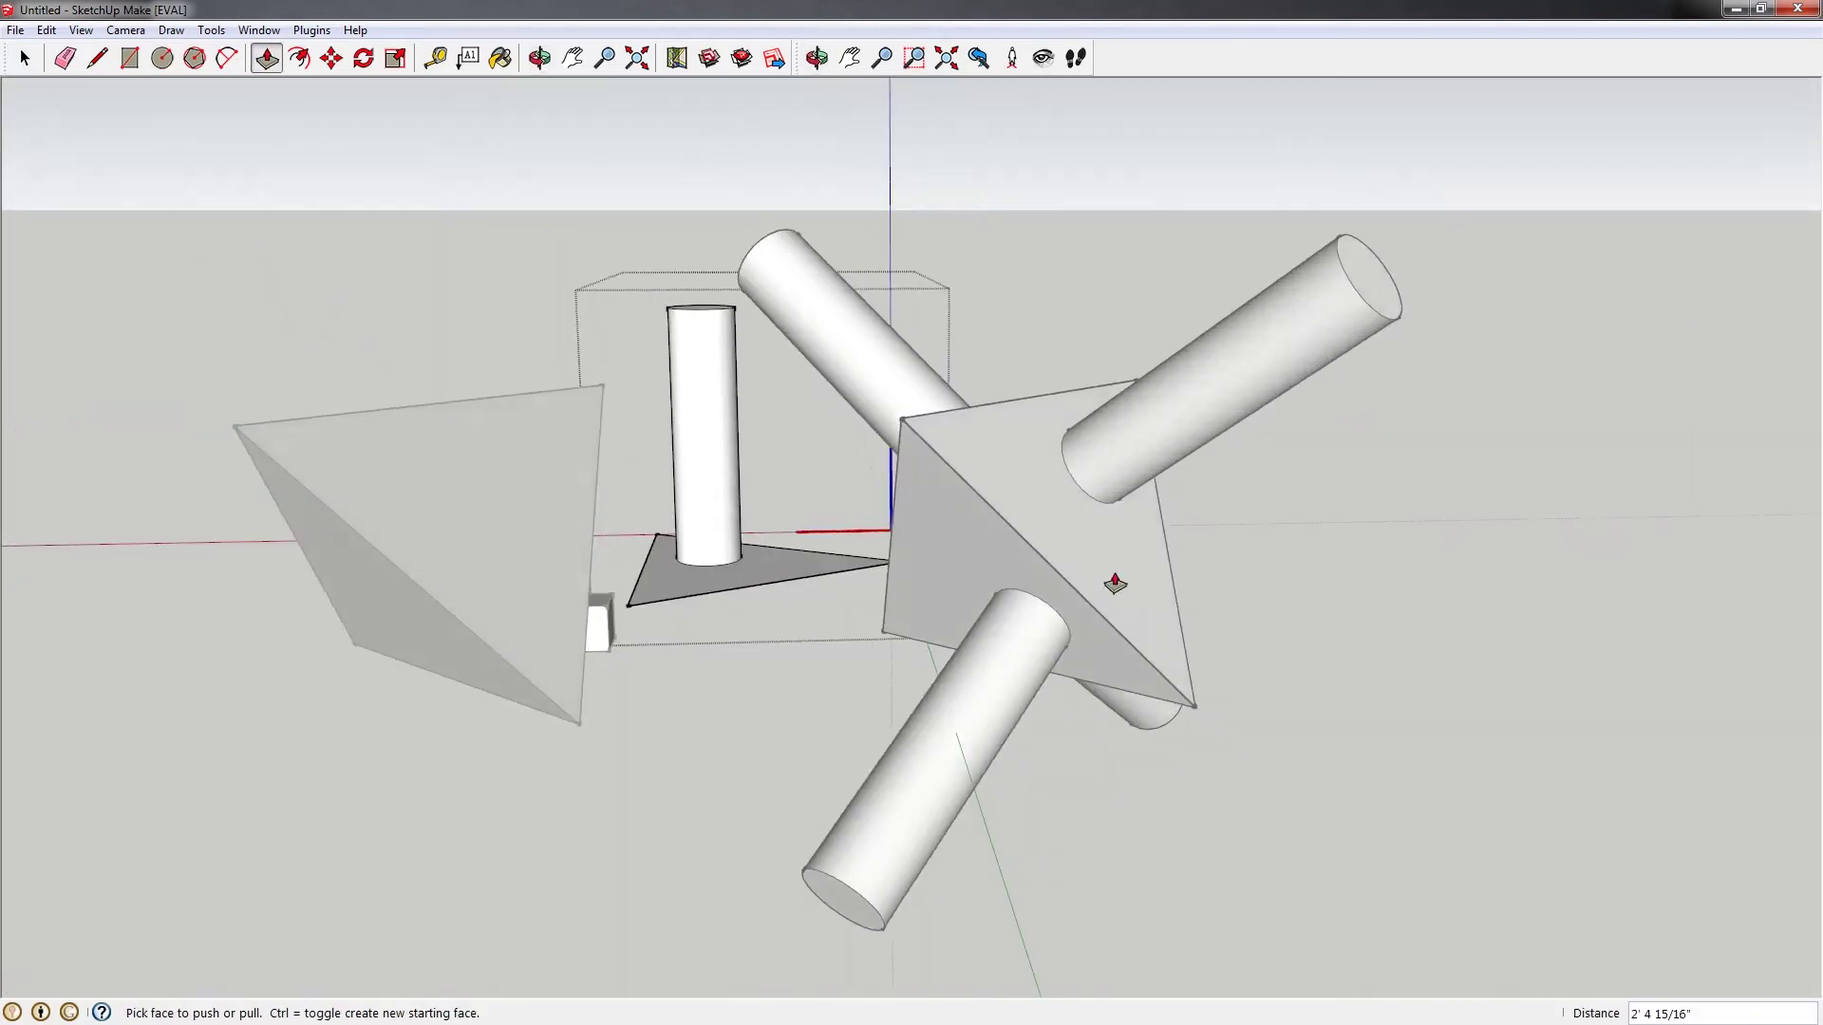
pyautogui.moveTo(1116, 583); pyautogui.dragTo(683, 664, button='middle')
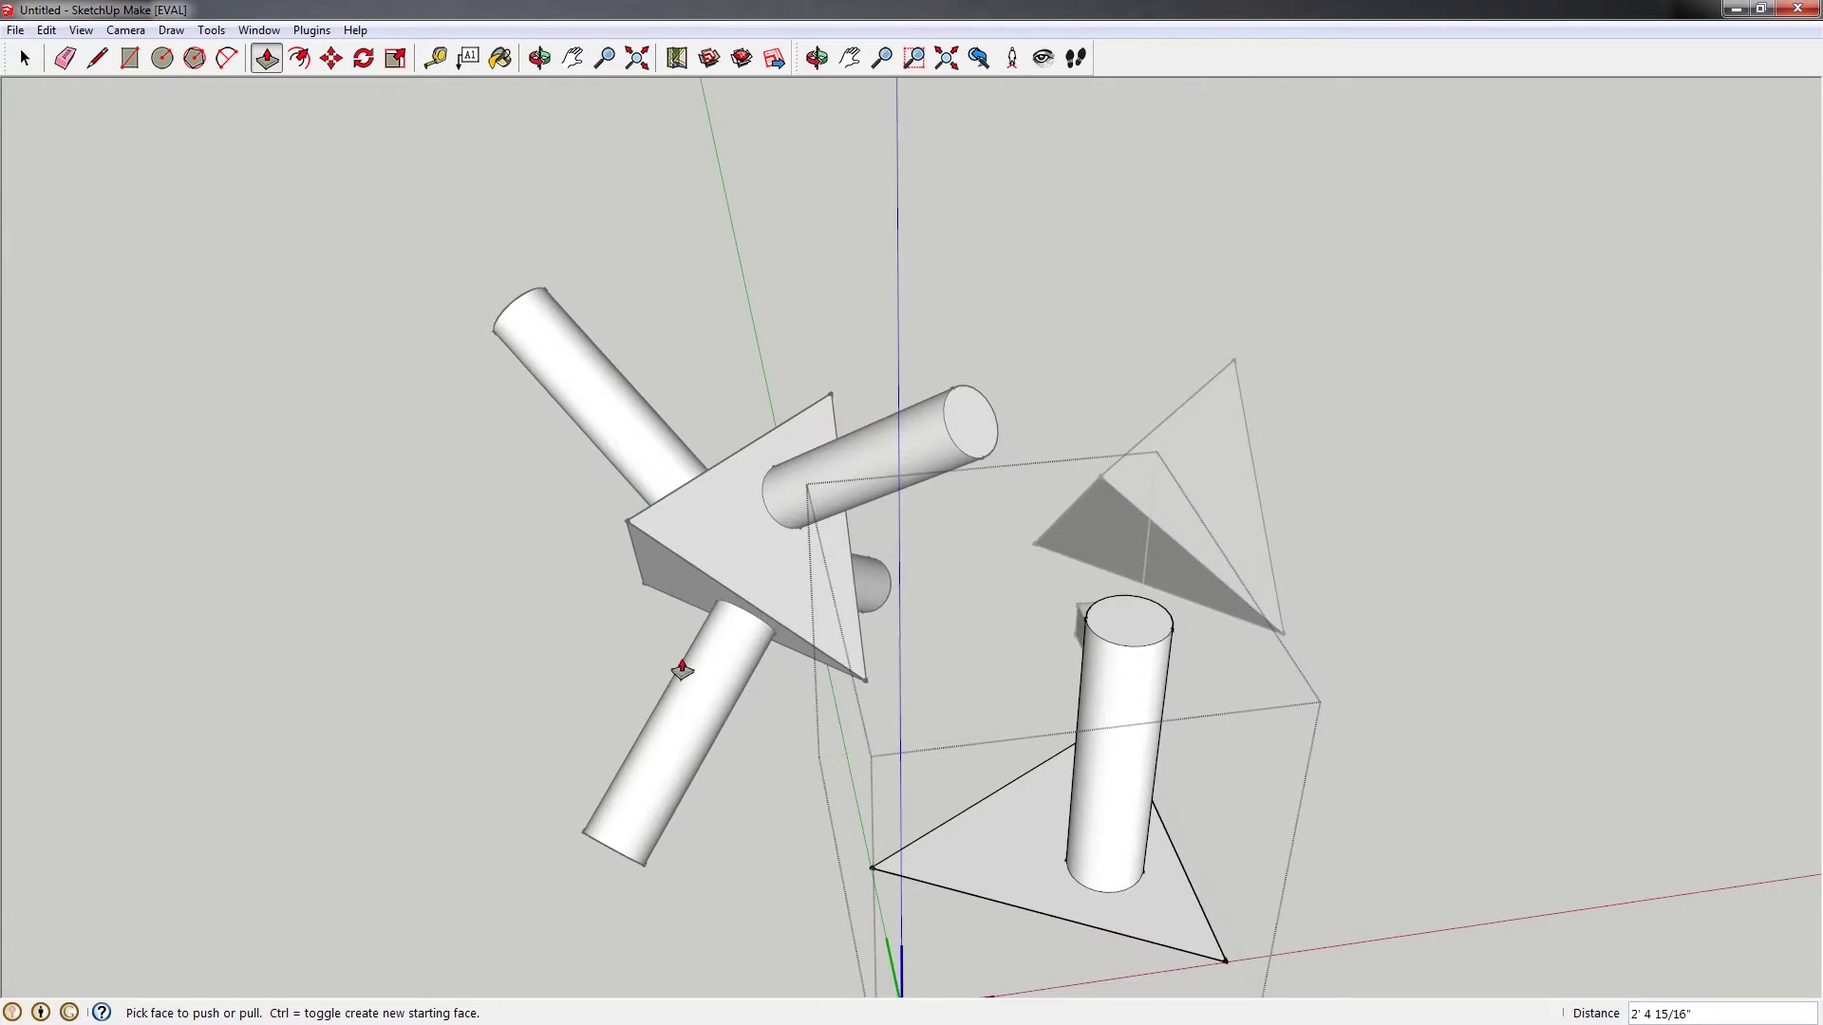
pyautogui.moveTo(826, 590); pyautogui.dragTo(794, 611, button='middle')
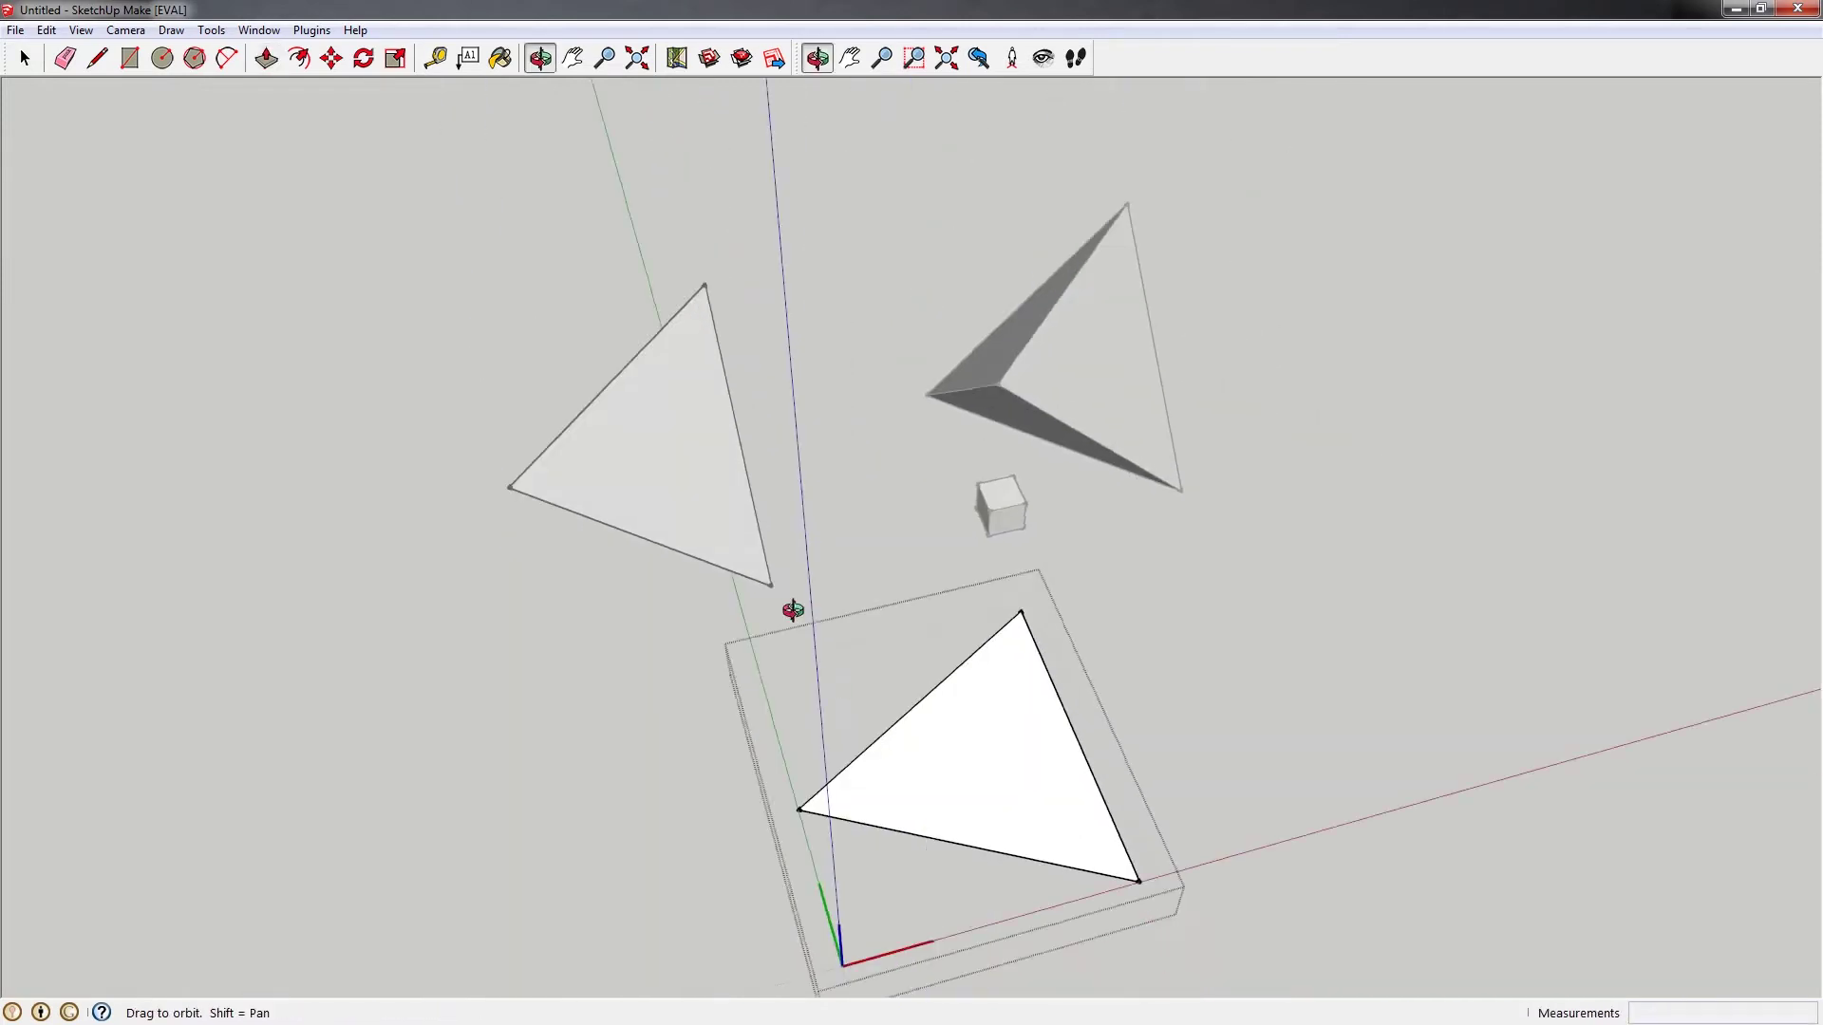
pyautogui.press('space')
pyautogui.moveTo(1277, 655); pyautogui.dragTo(849, 278, button='middle')
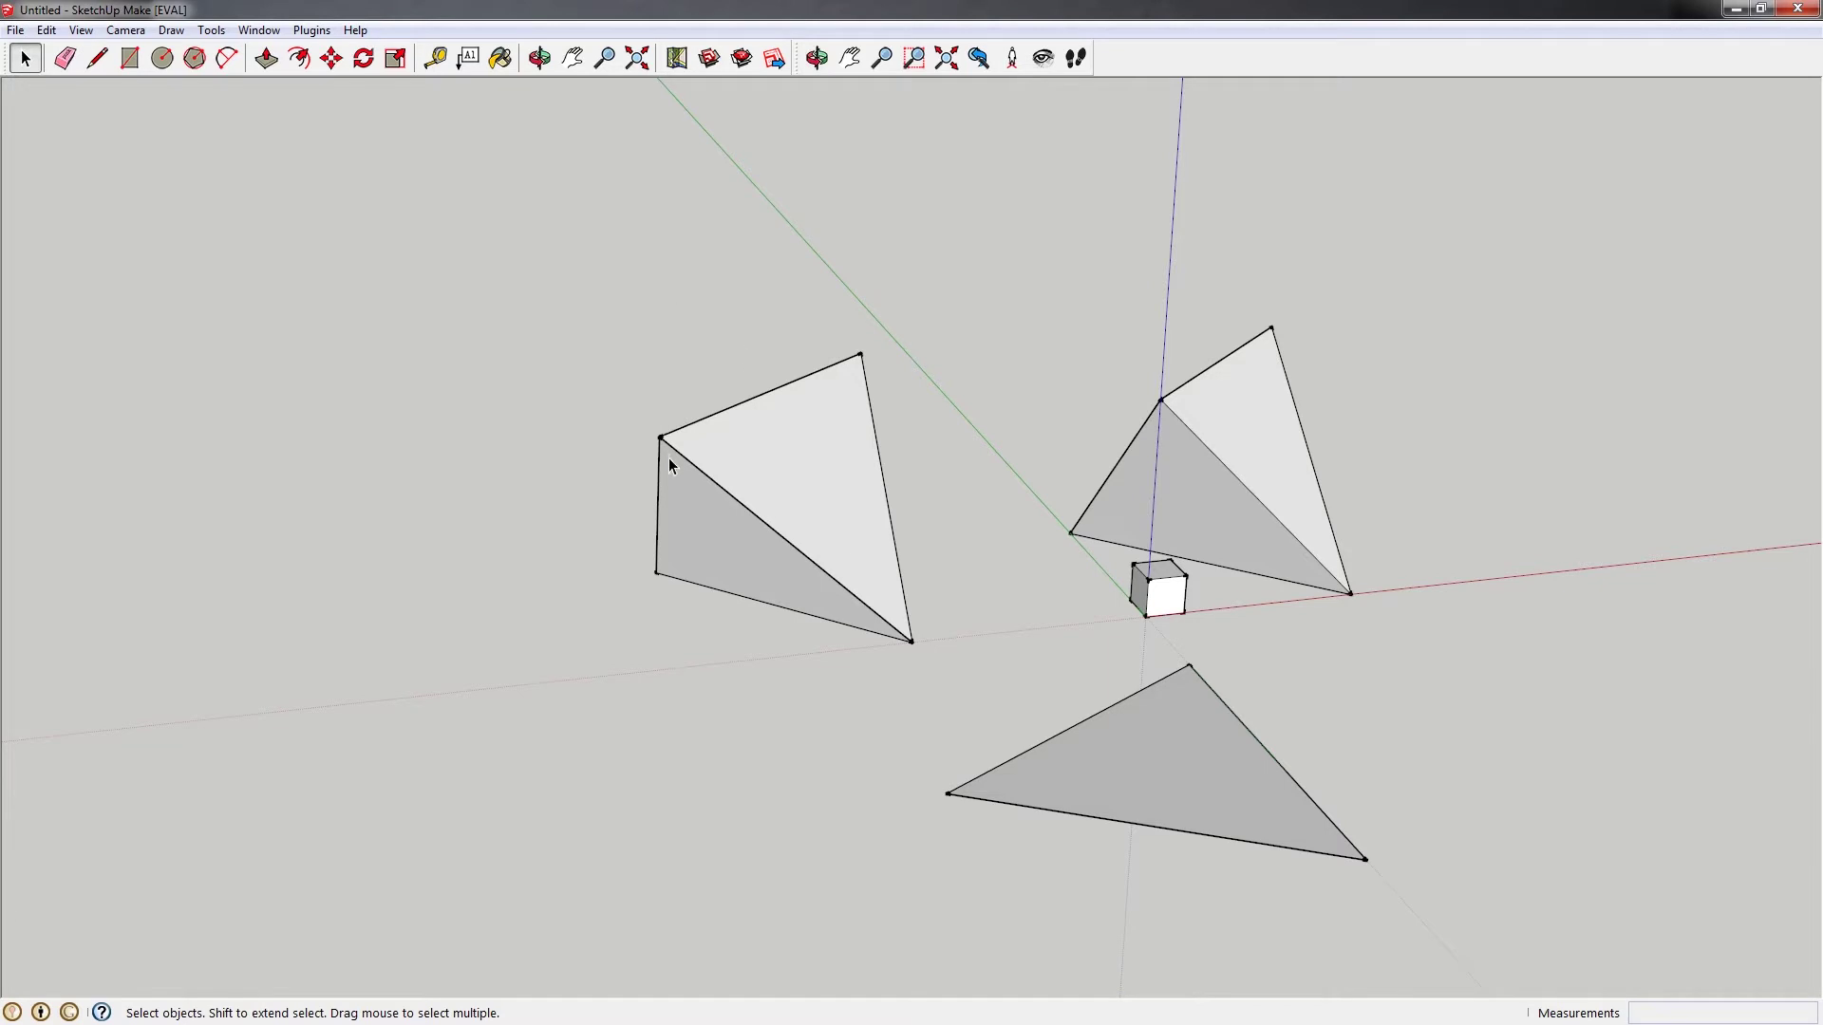
pyautogui.scroll(1, 669, 457)
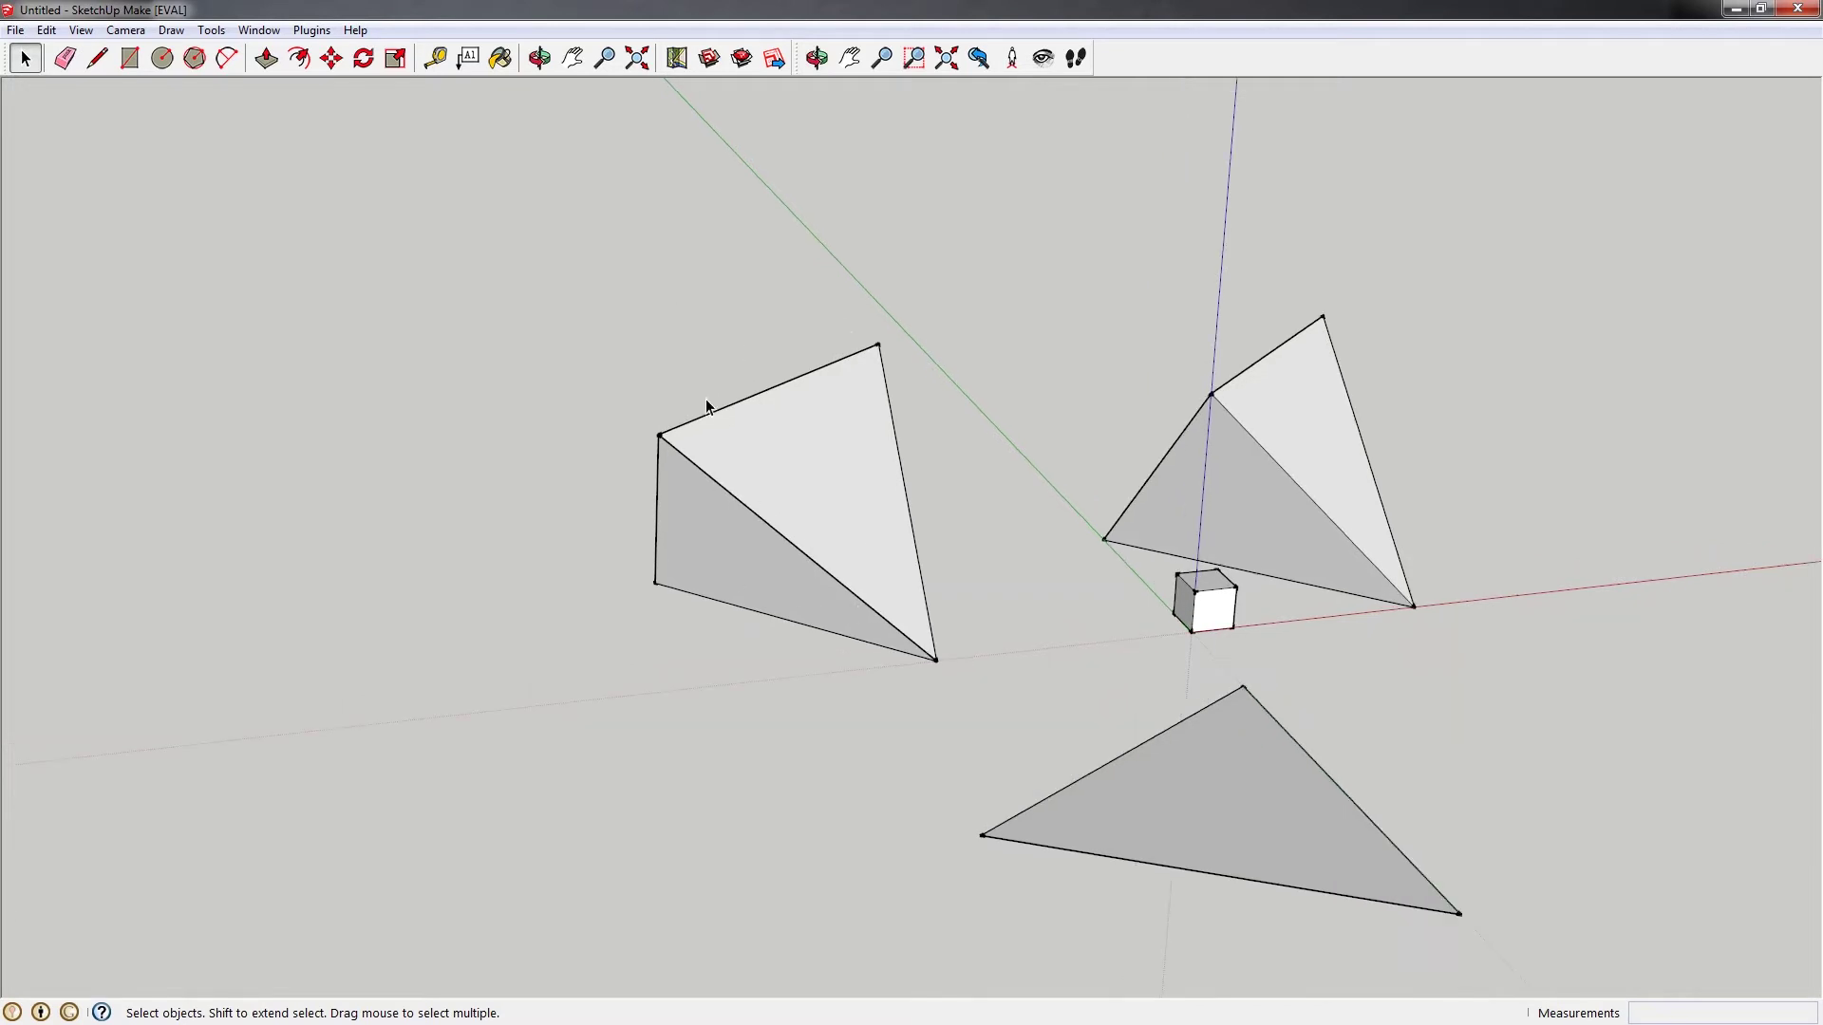
pyautogui.scroll(1, 840, 465)
pyautogui.moveTo(859, 476); pyautogui.dragTo(754, 460, button='middle')
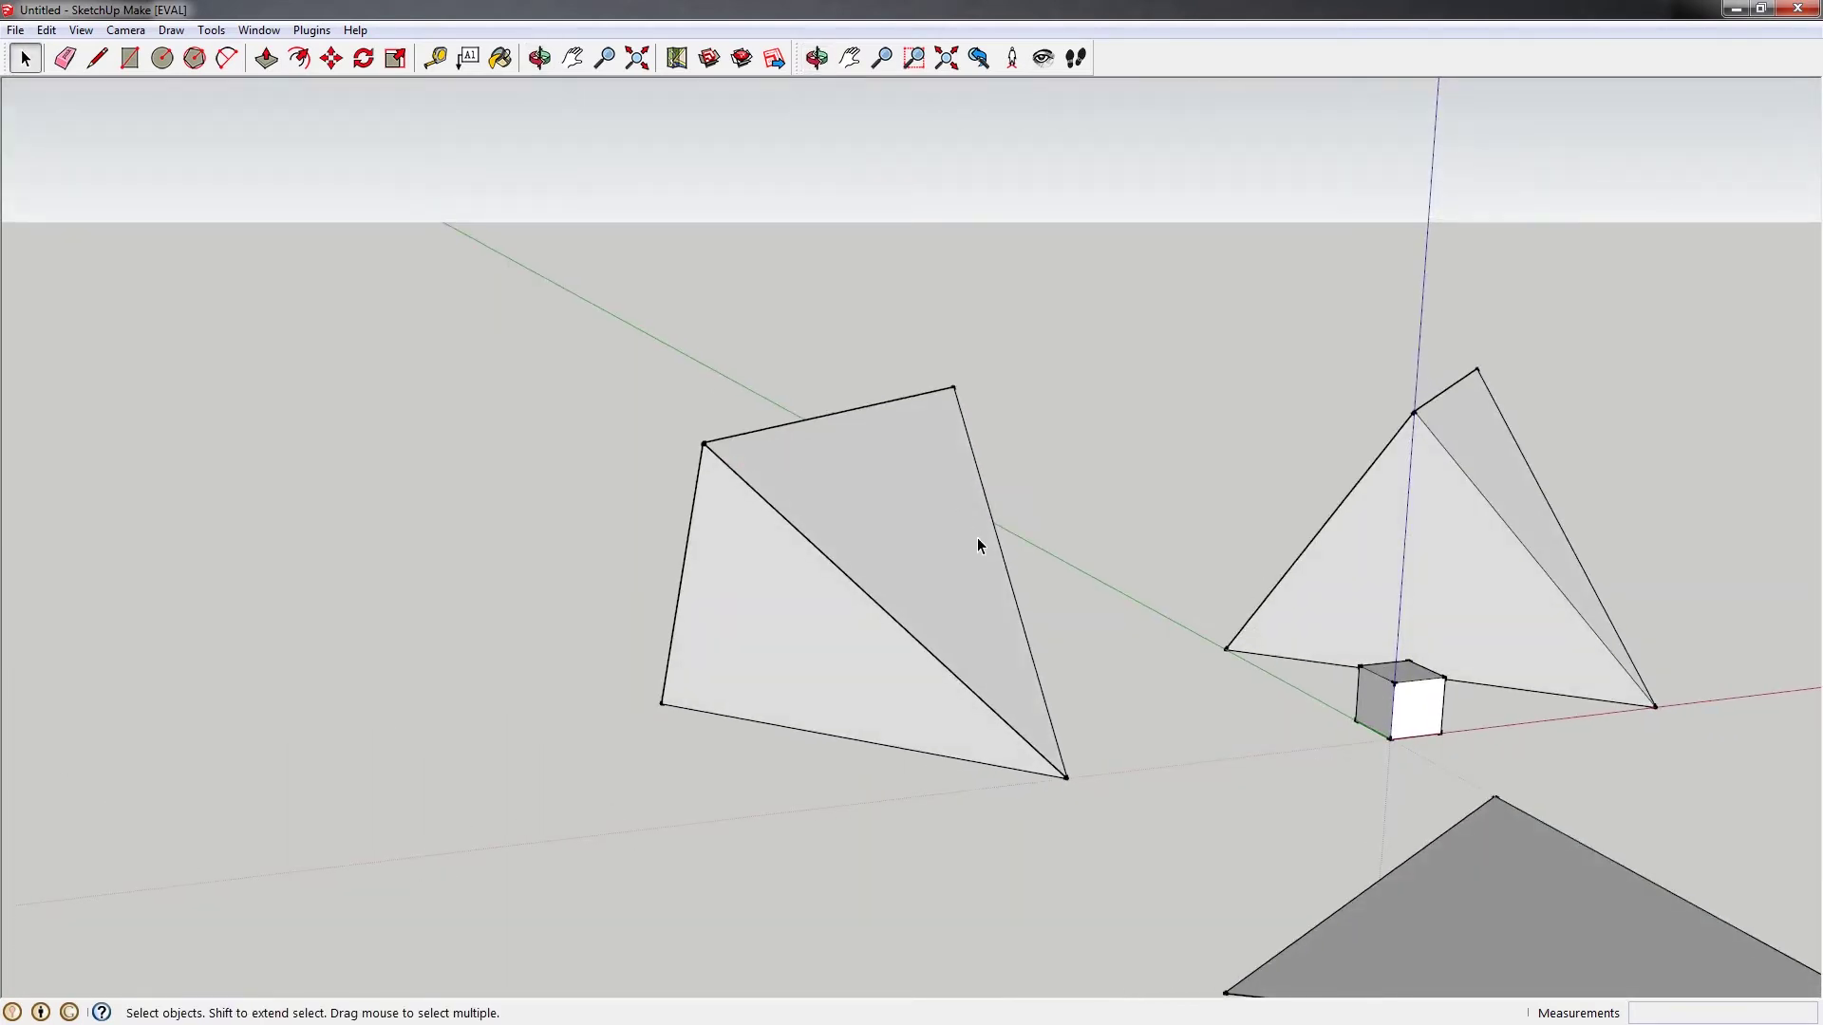
pyautogui.moveTo(867, 476); pyautogui.dragTo(948, 484, button='middle')
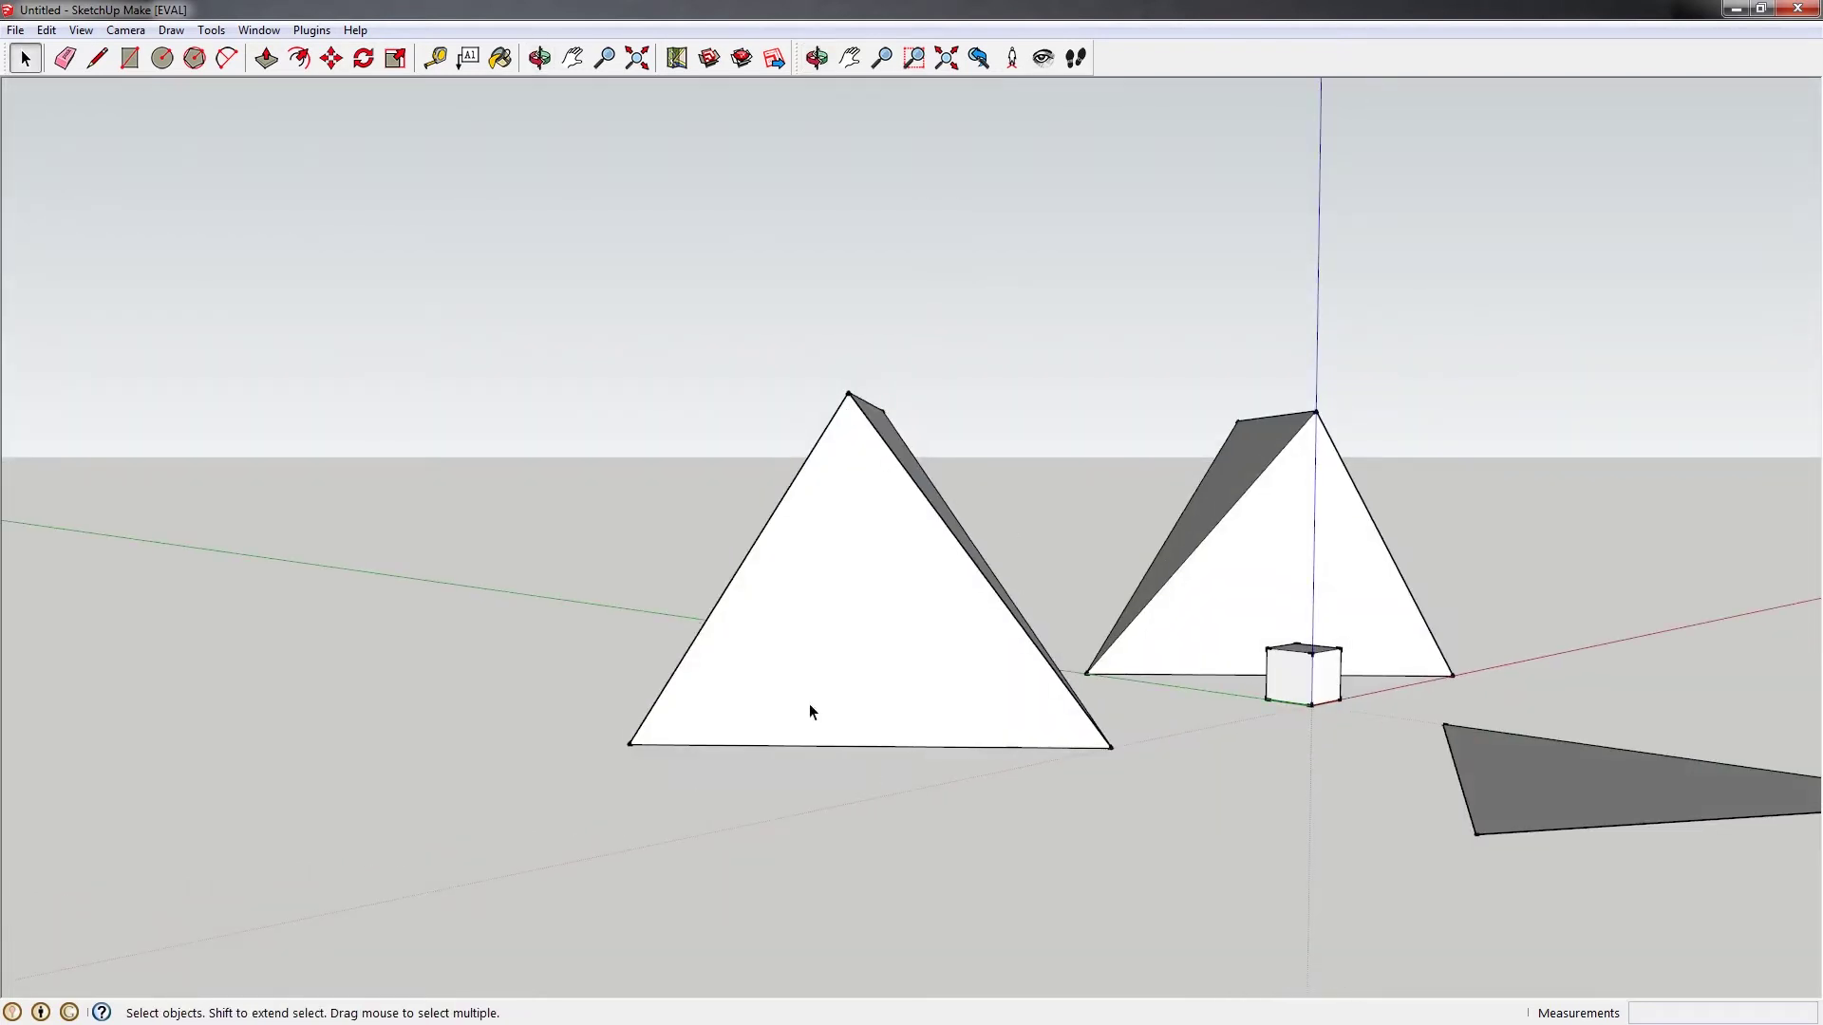
pyautogui.moveTo(737, 870); pyautogui.dragTo(541, 744, button='middle')
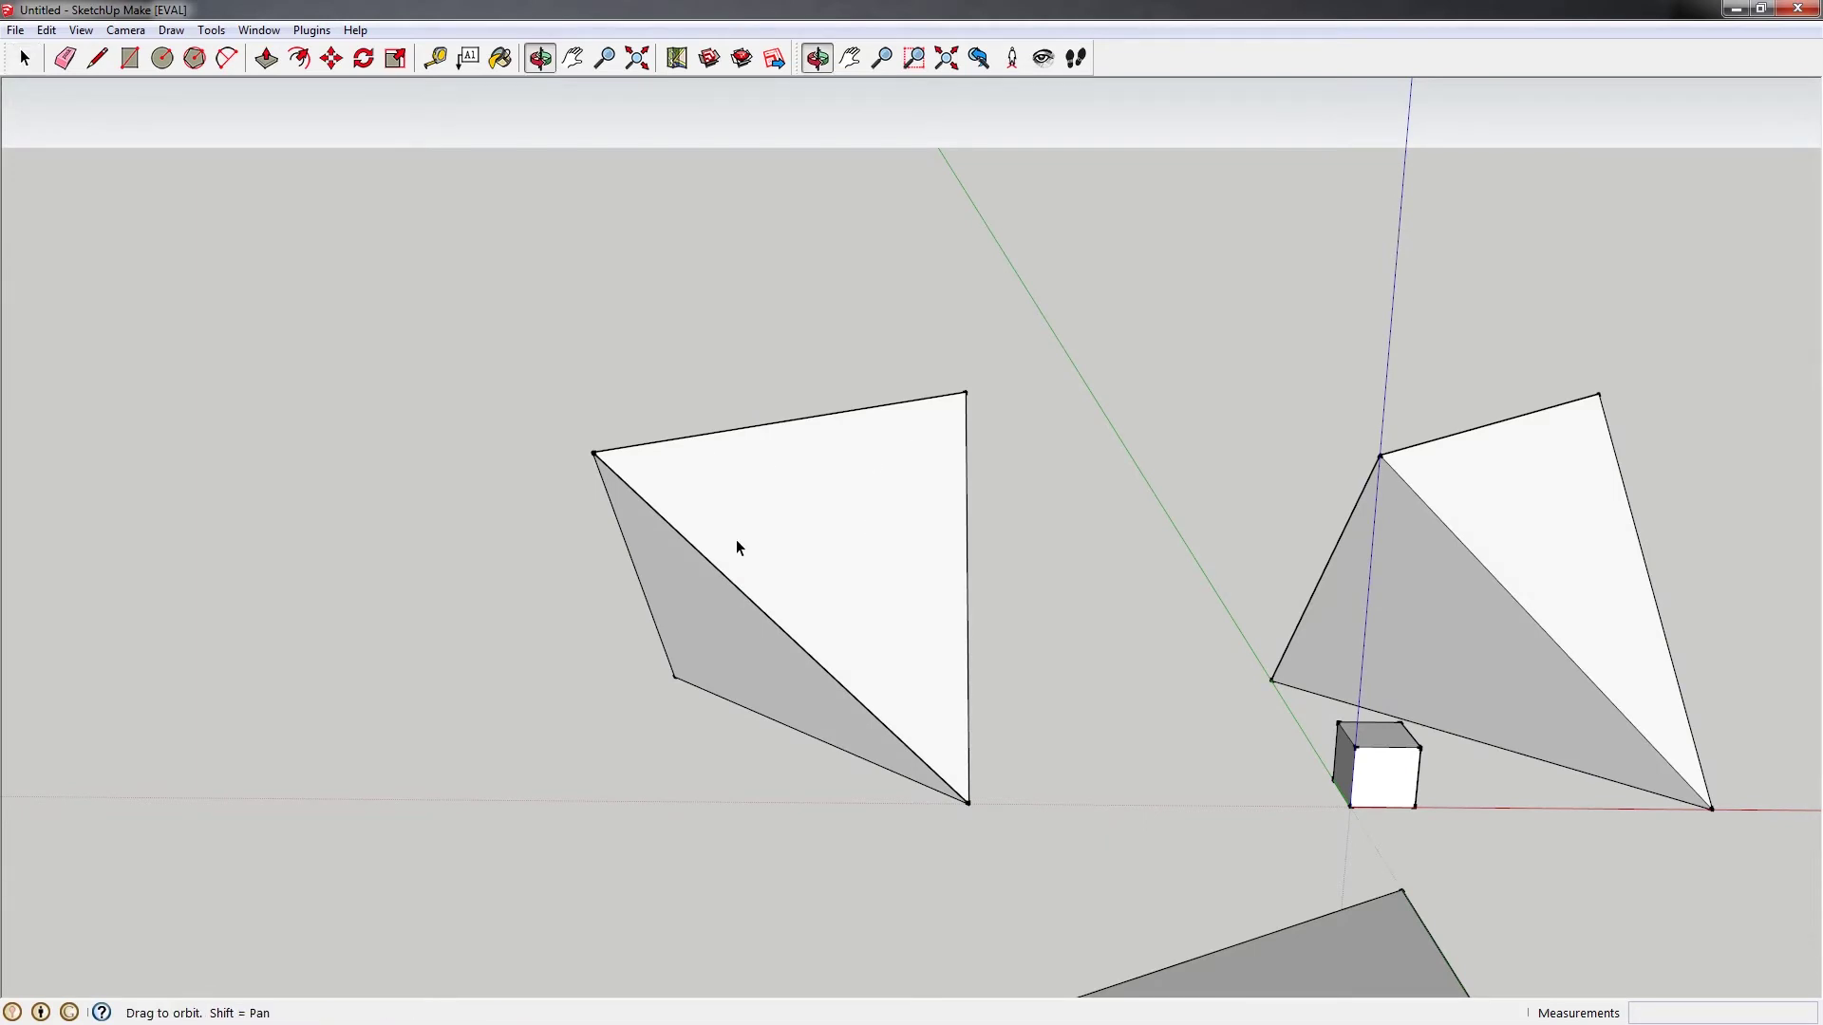
pyautogui.moveTo(736, 545); pyautogui.dragTo(995, 748, button='middle')
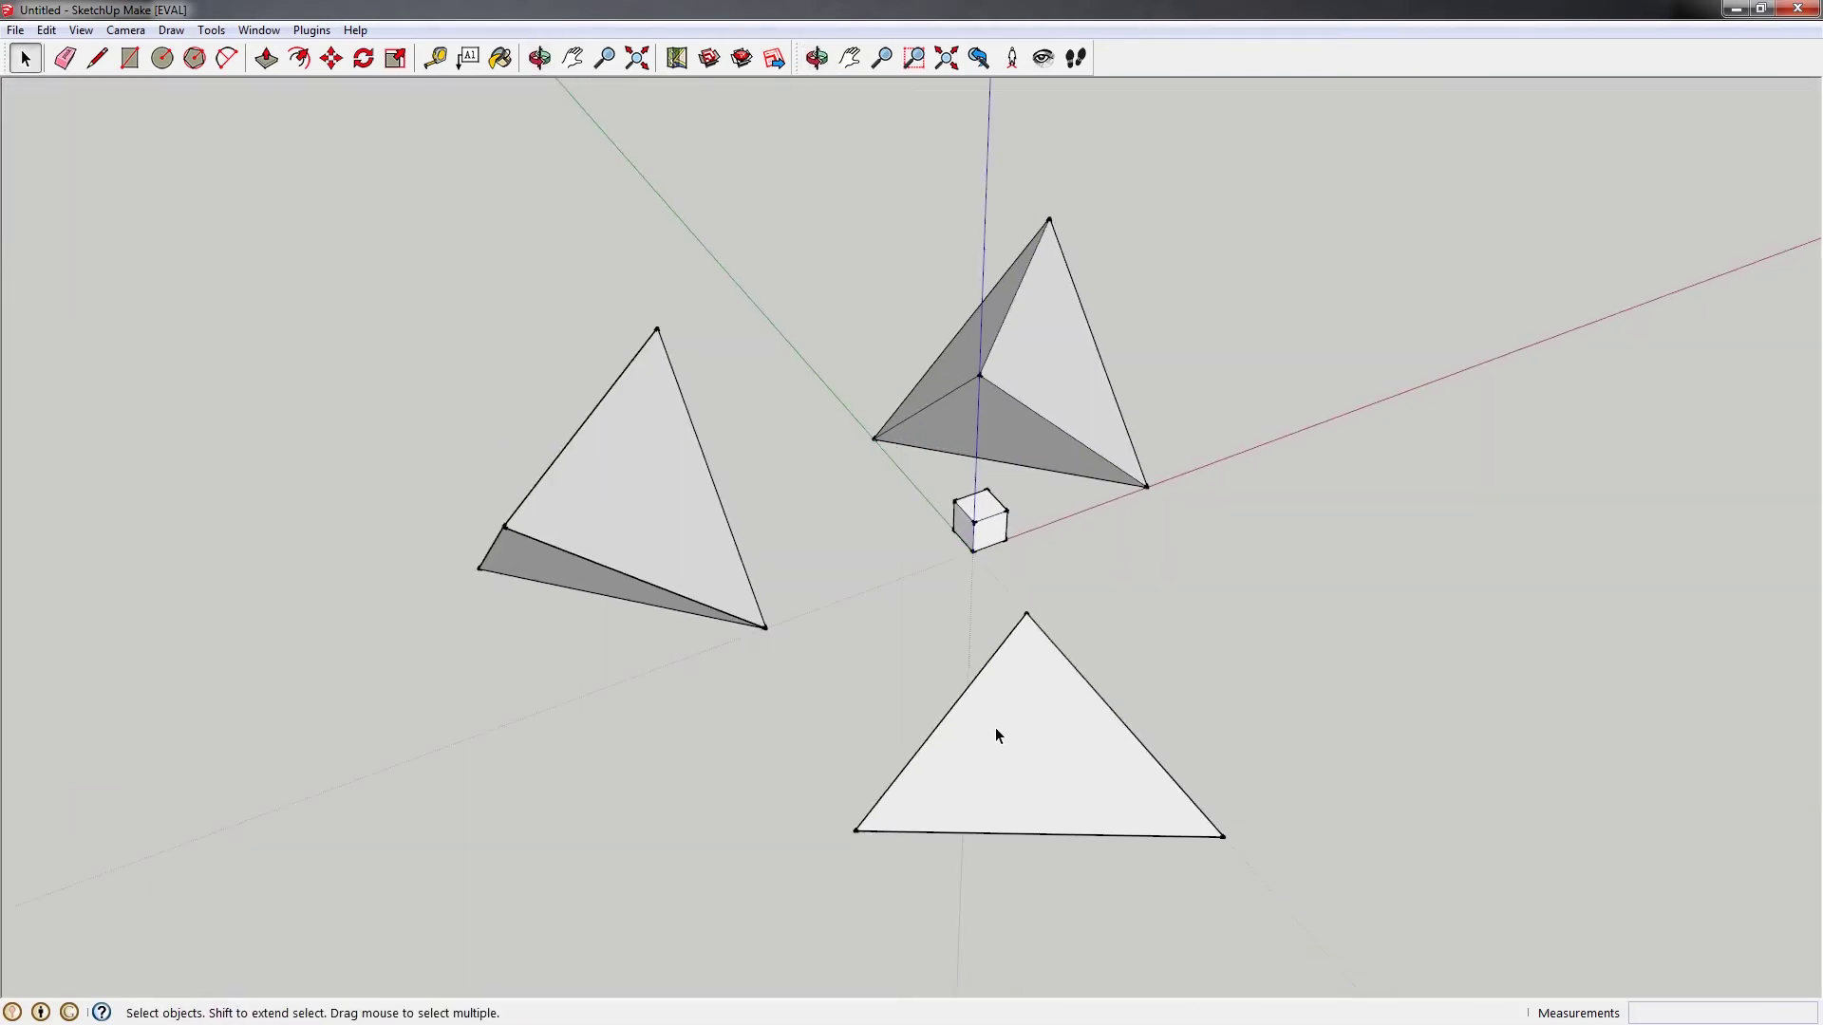
# Open the bottom triangle group, select its face, and view the flat triangle from above
pyautogui.doubleClick(1050, 757)
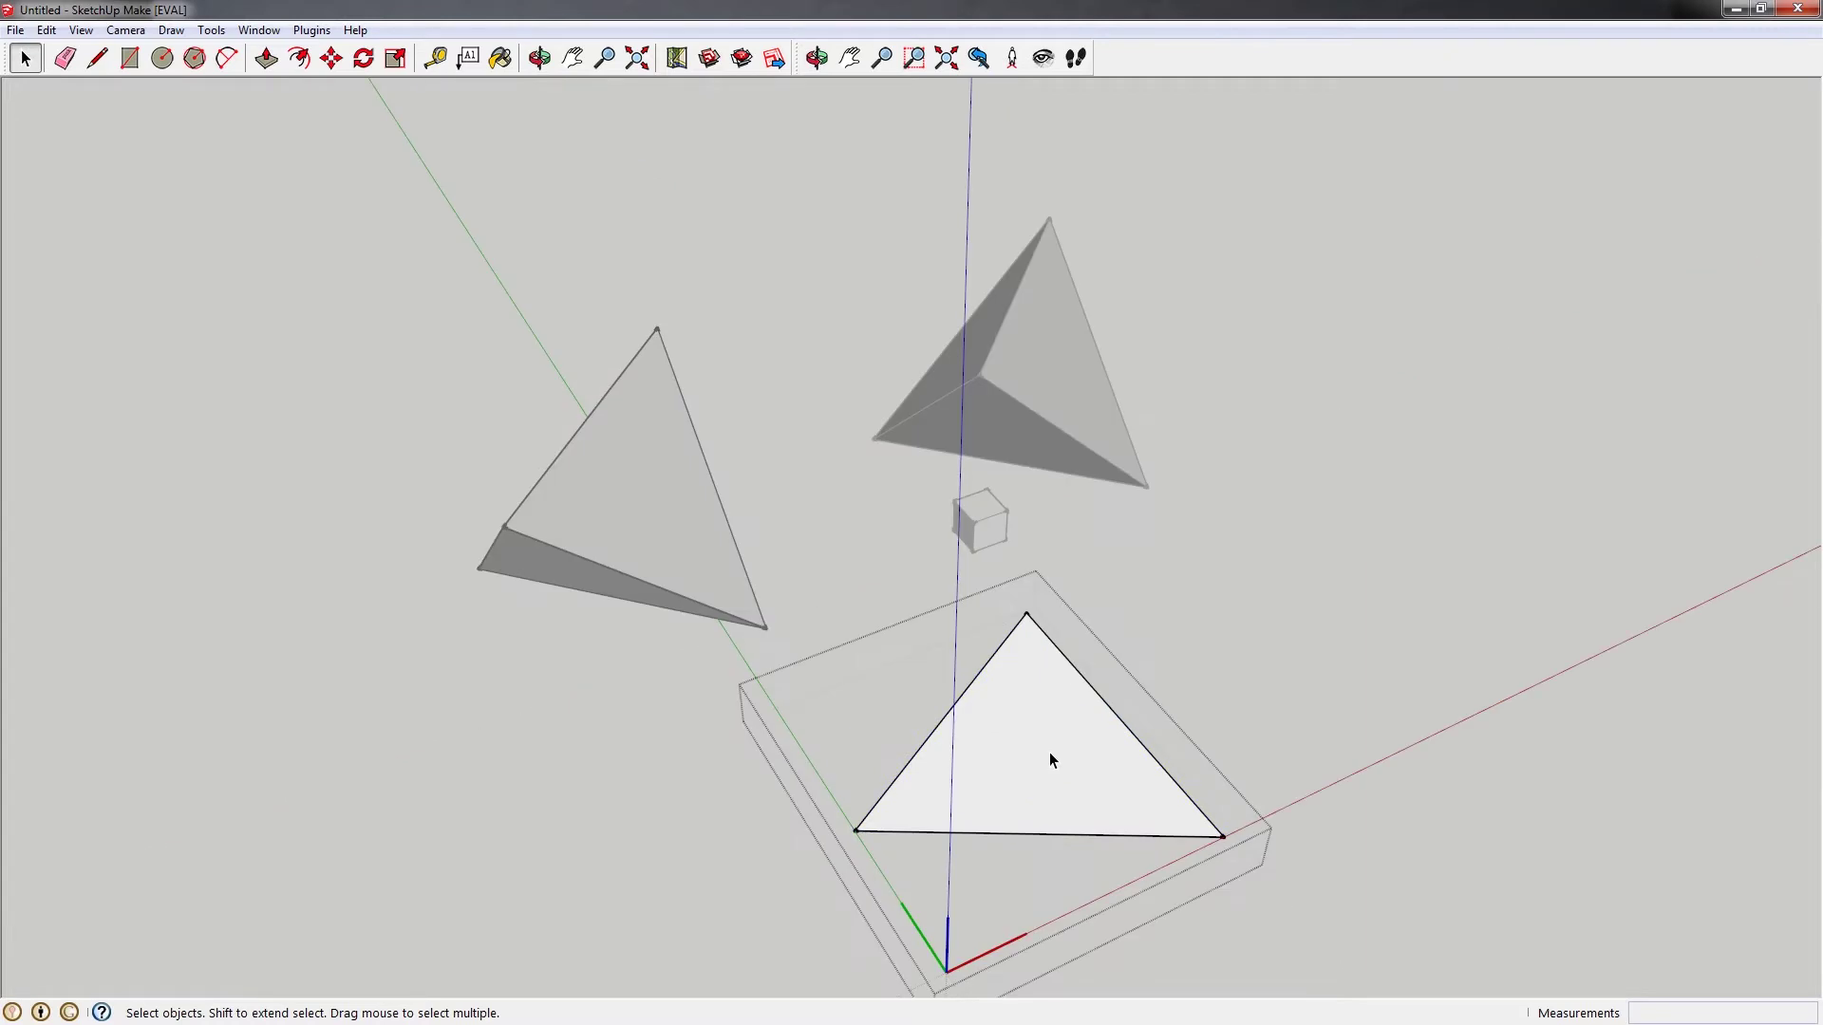
pyautogui.click(1014, 729)
pyautogui.scroll(2, 1023, 749)
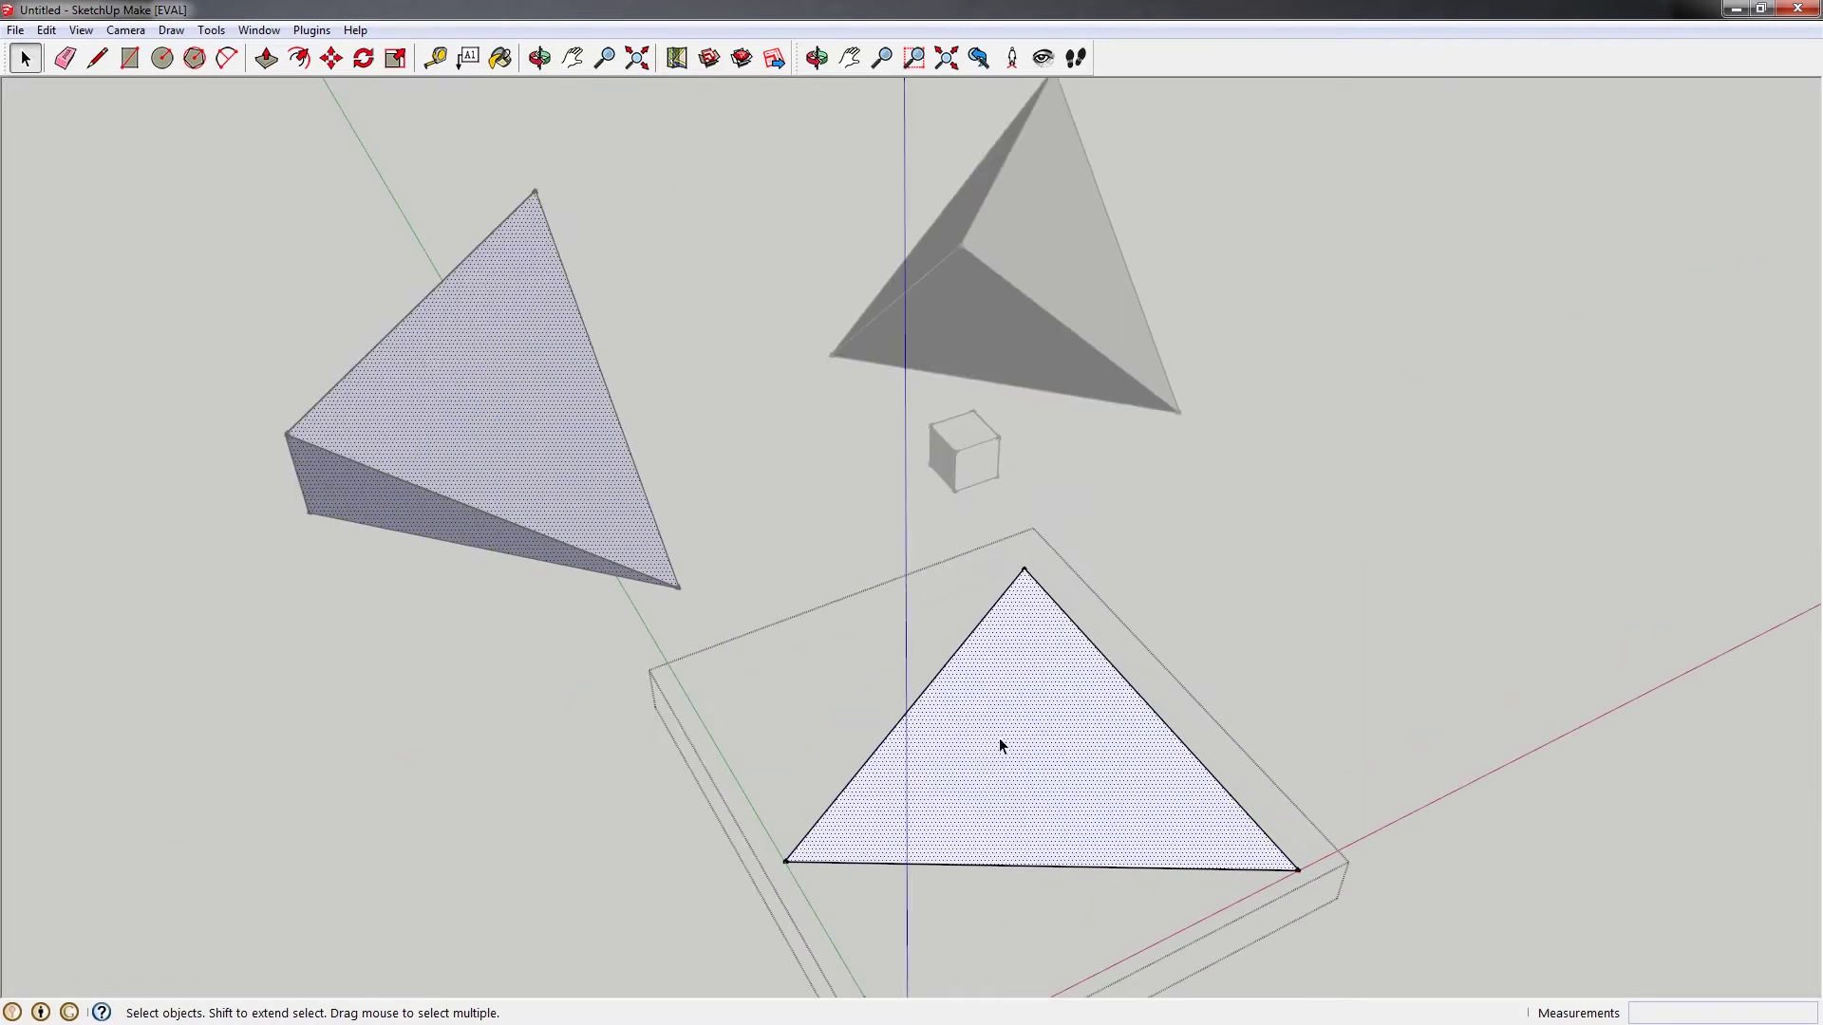
pyautogui.moveTo(999, 741); pyautogui.dragTo(908, 759, button='middle')
pyautogui.moveTo(985, 660); pyautogui.dragTo(886, 782, button='middle')
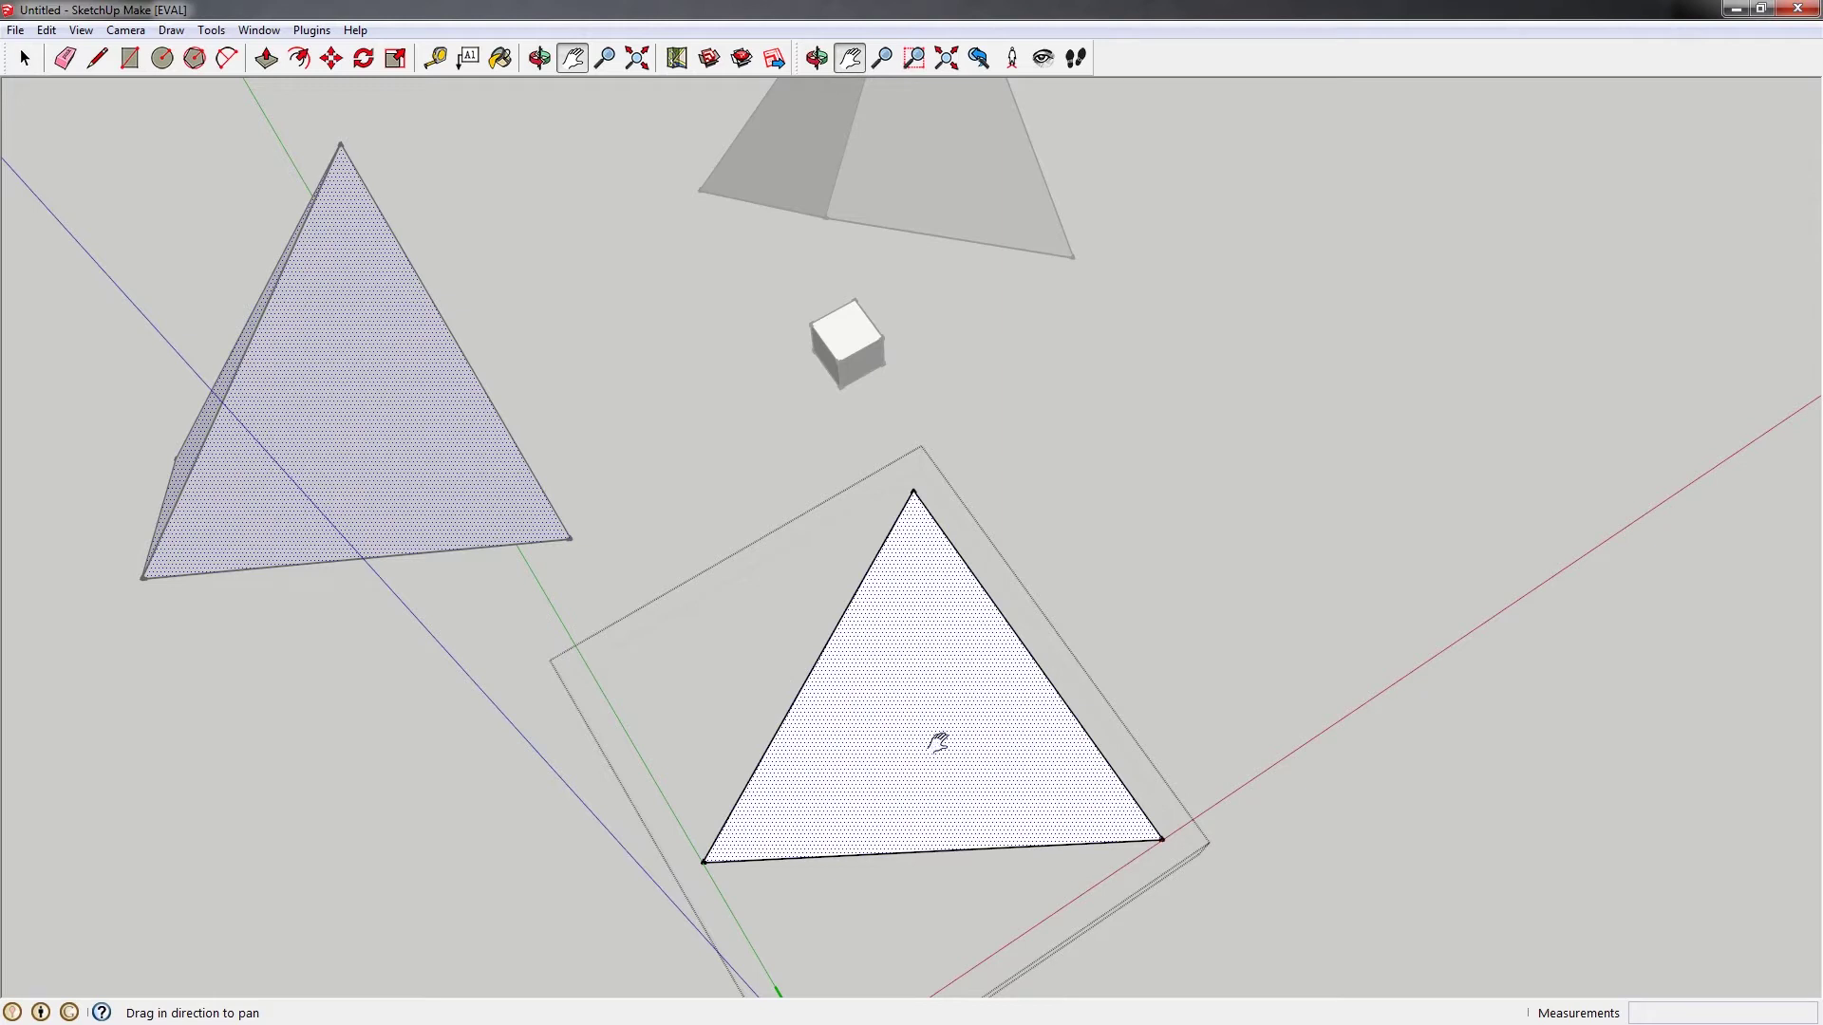
# Draw two lines from the triangle's corners to the opposite edge midpoints, marking its centre
pyautogui.press('l')
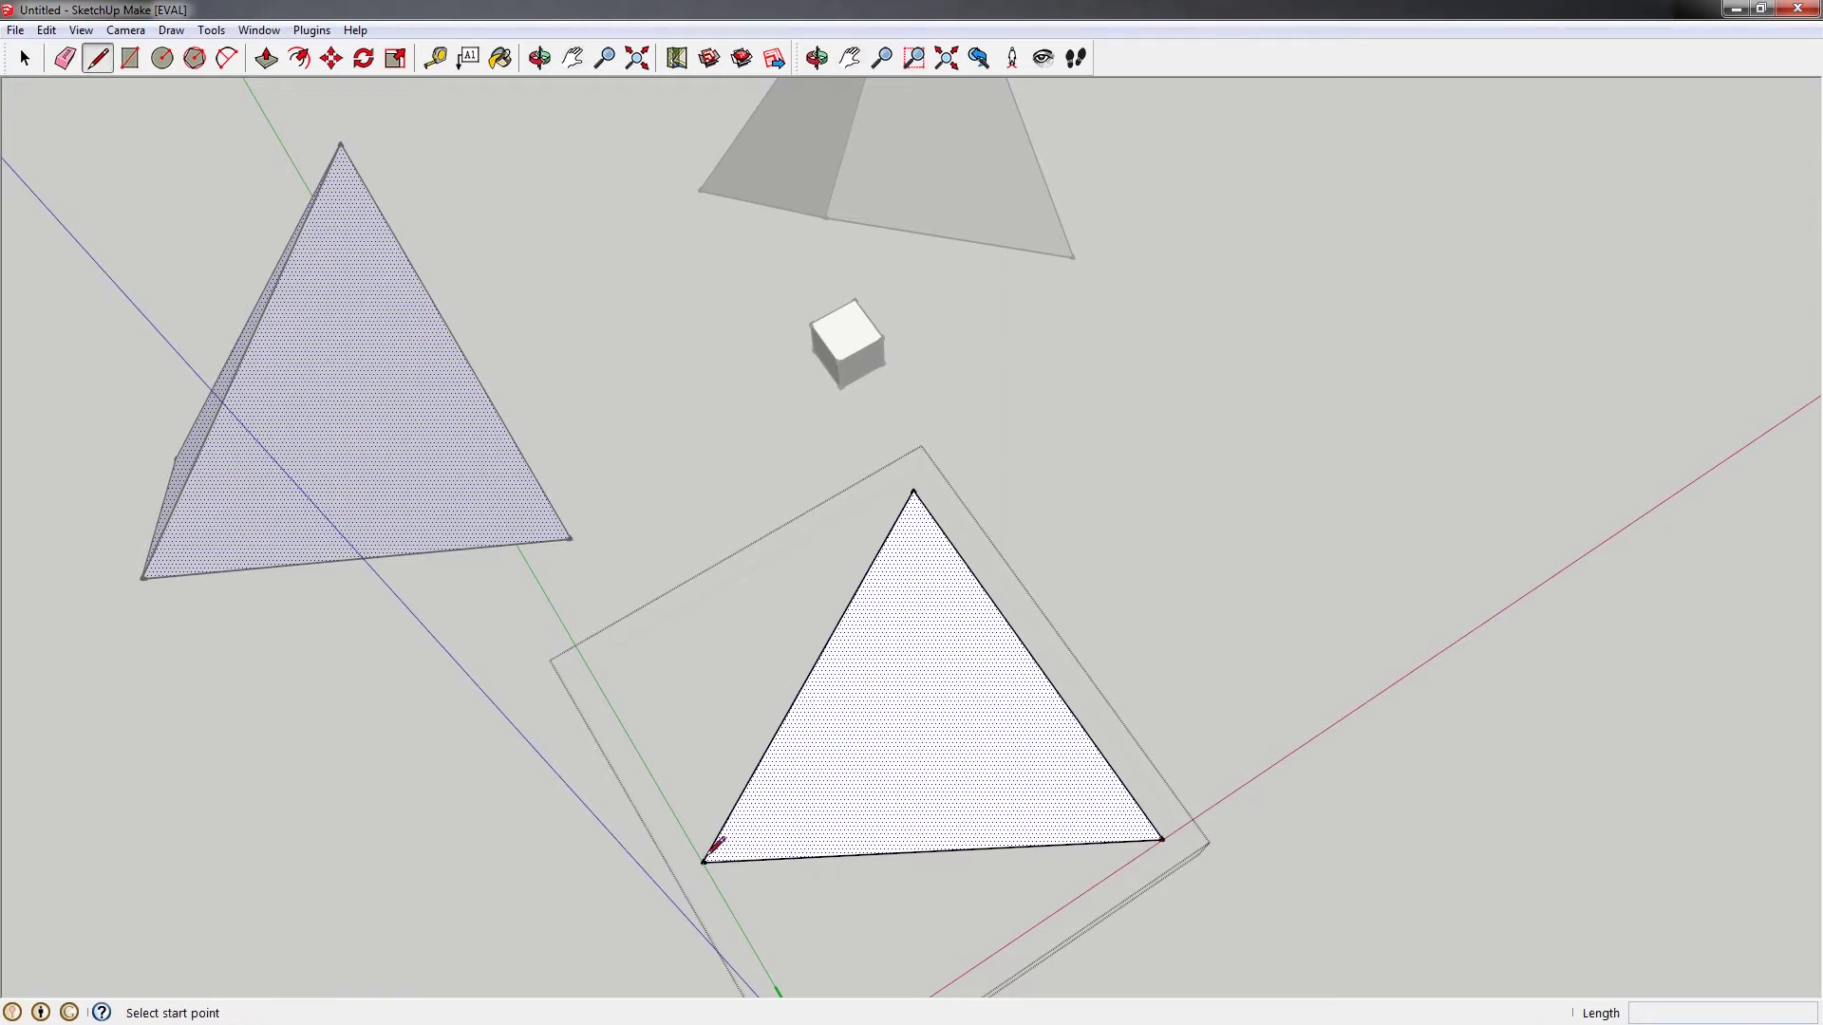
pyautogui.click(703, 861)
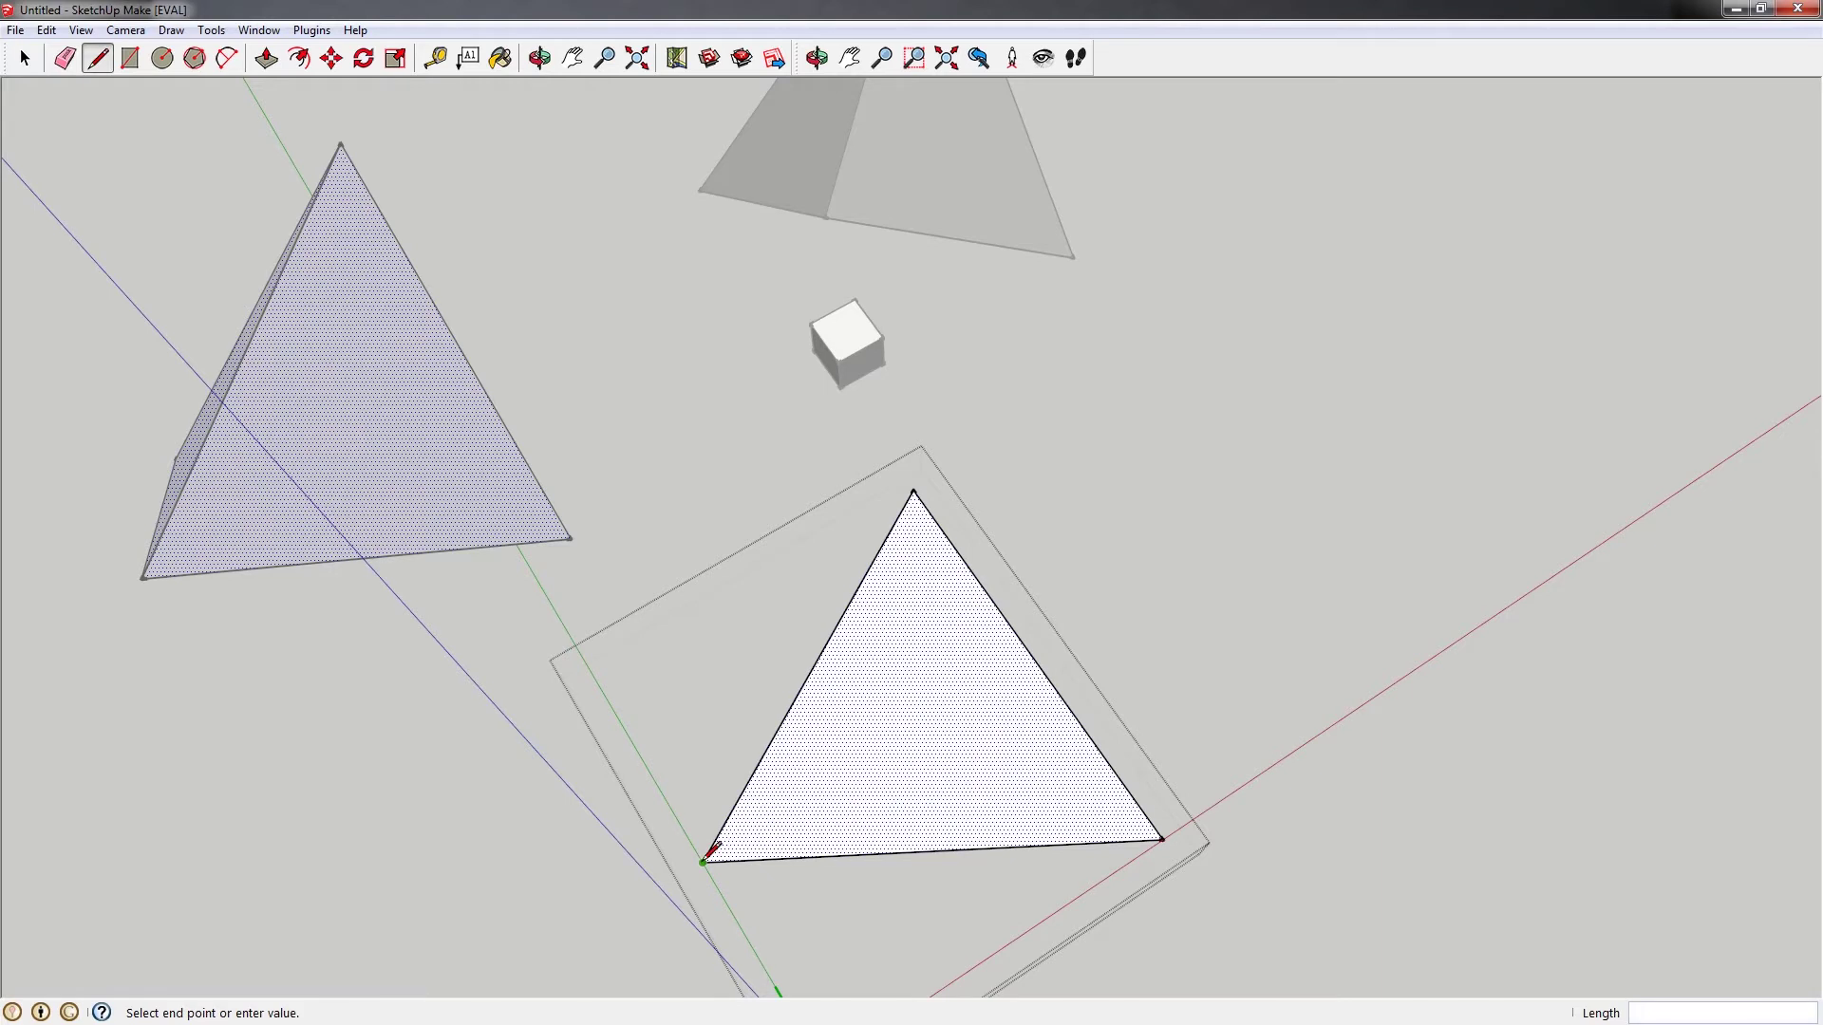
pyautogui.click(1033, 656)
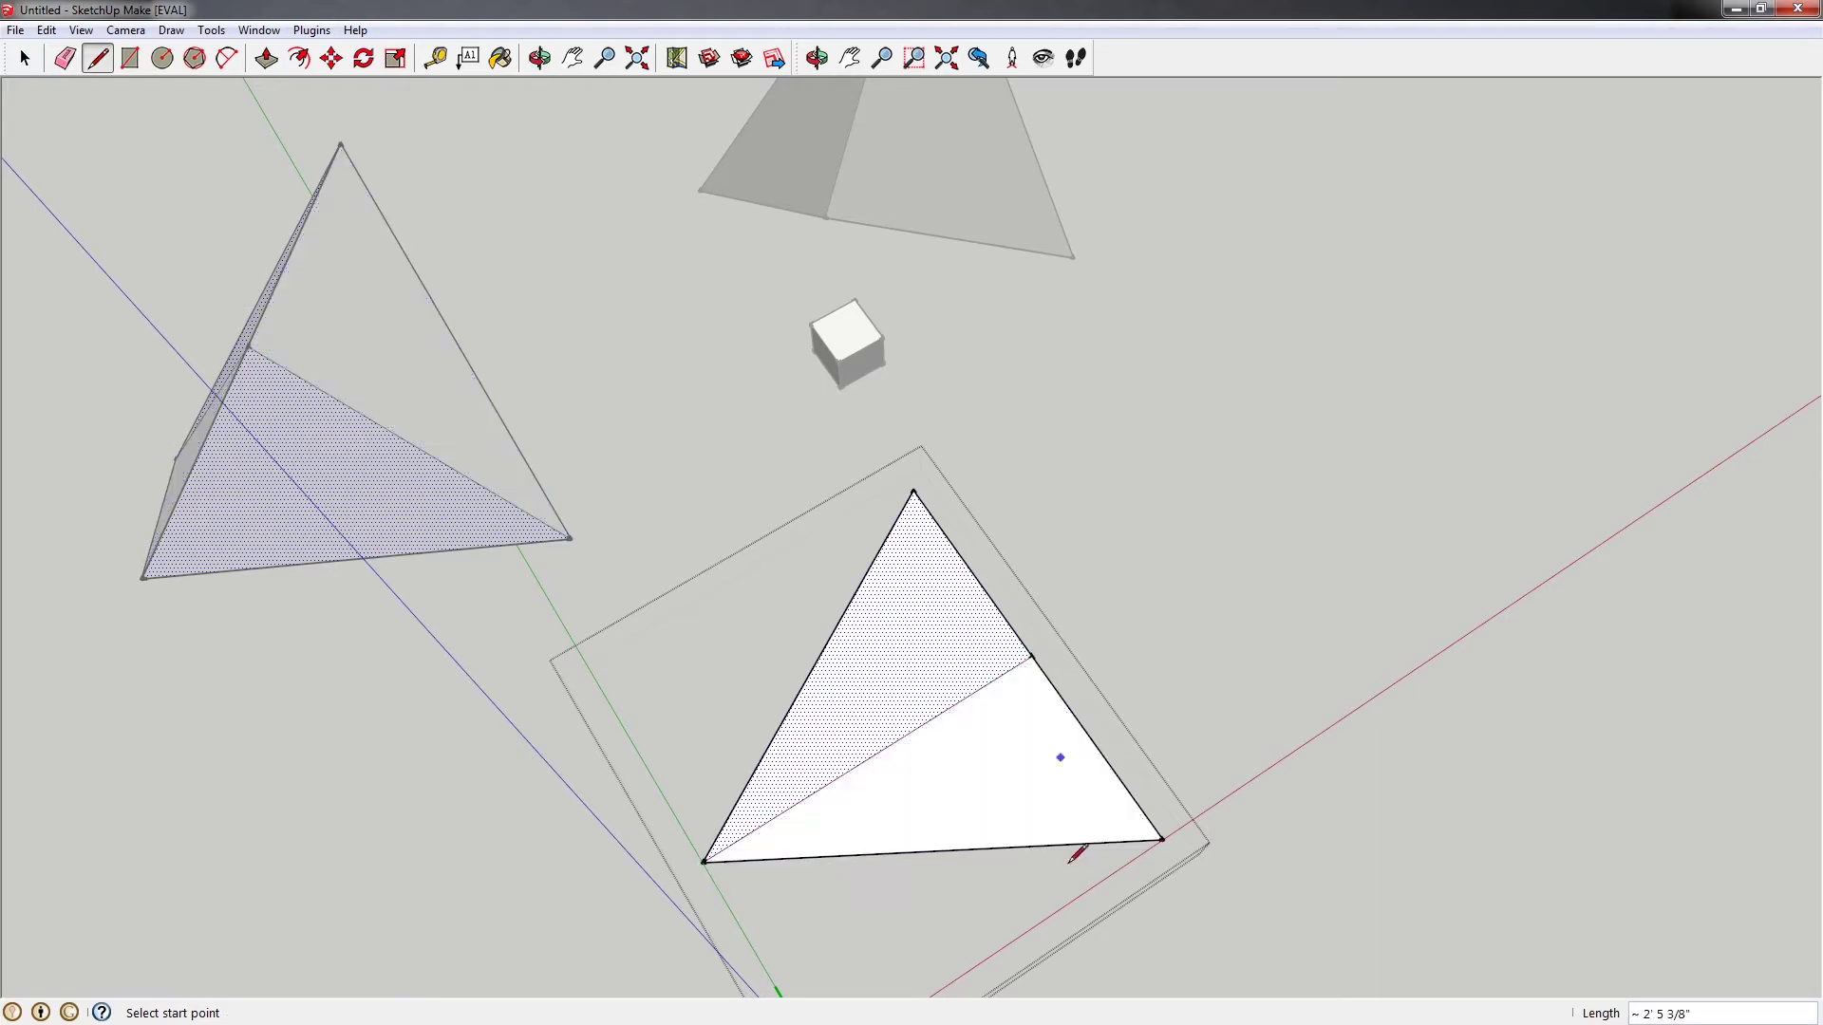
pyautogui.click(933, 850)
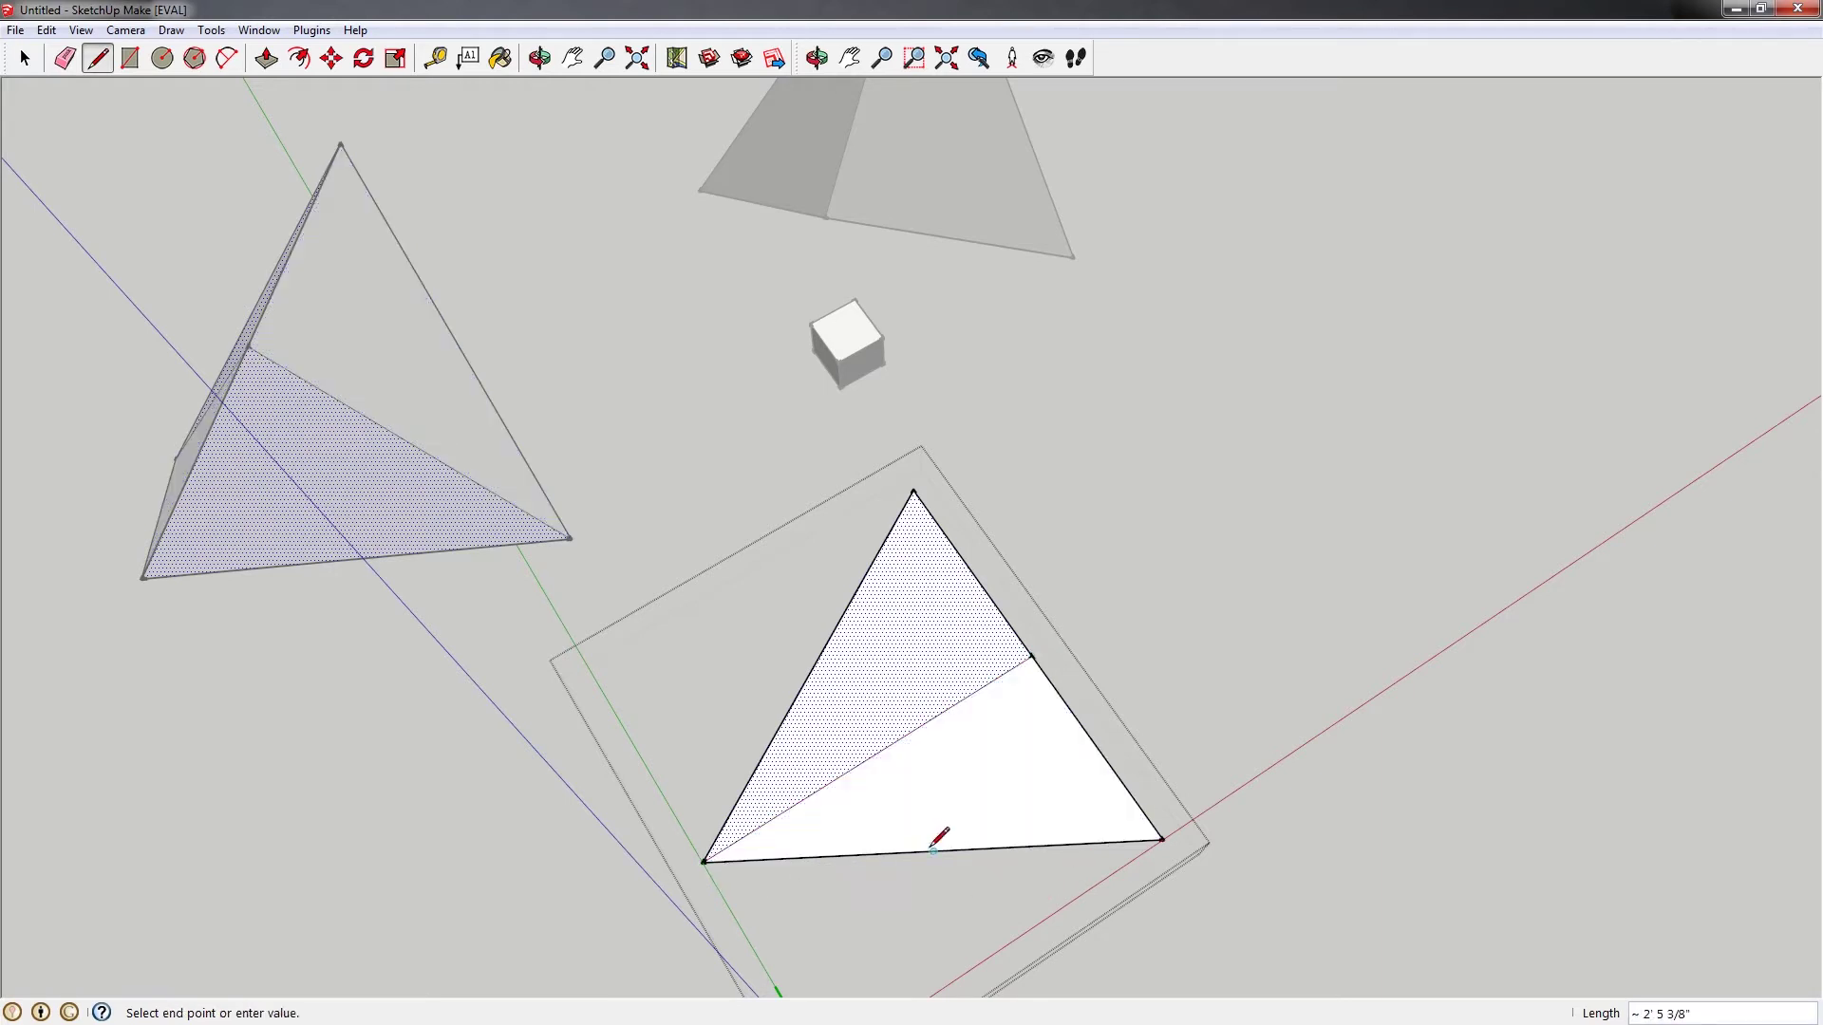
pyautogui.click(913, 492)
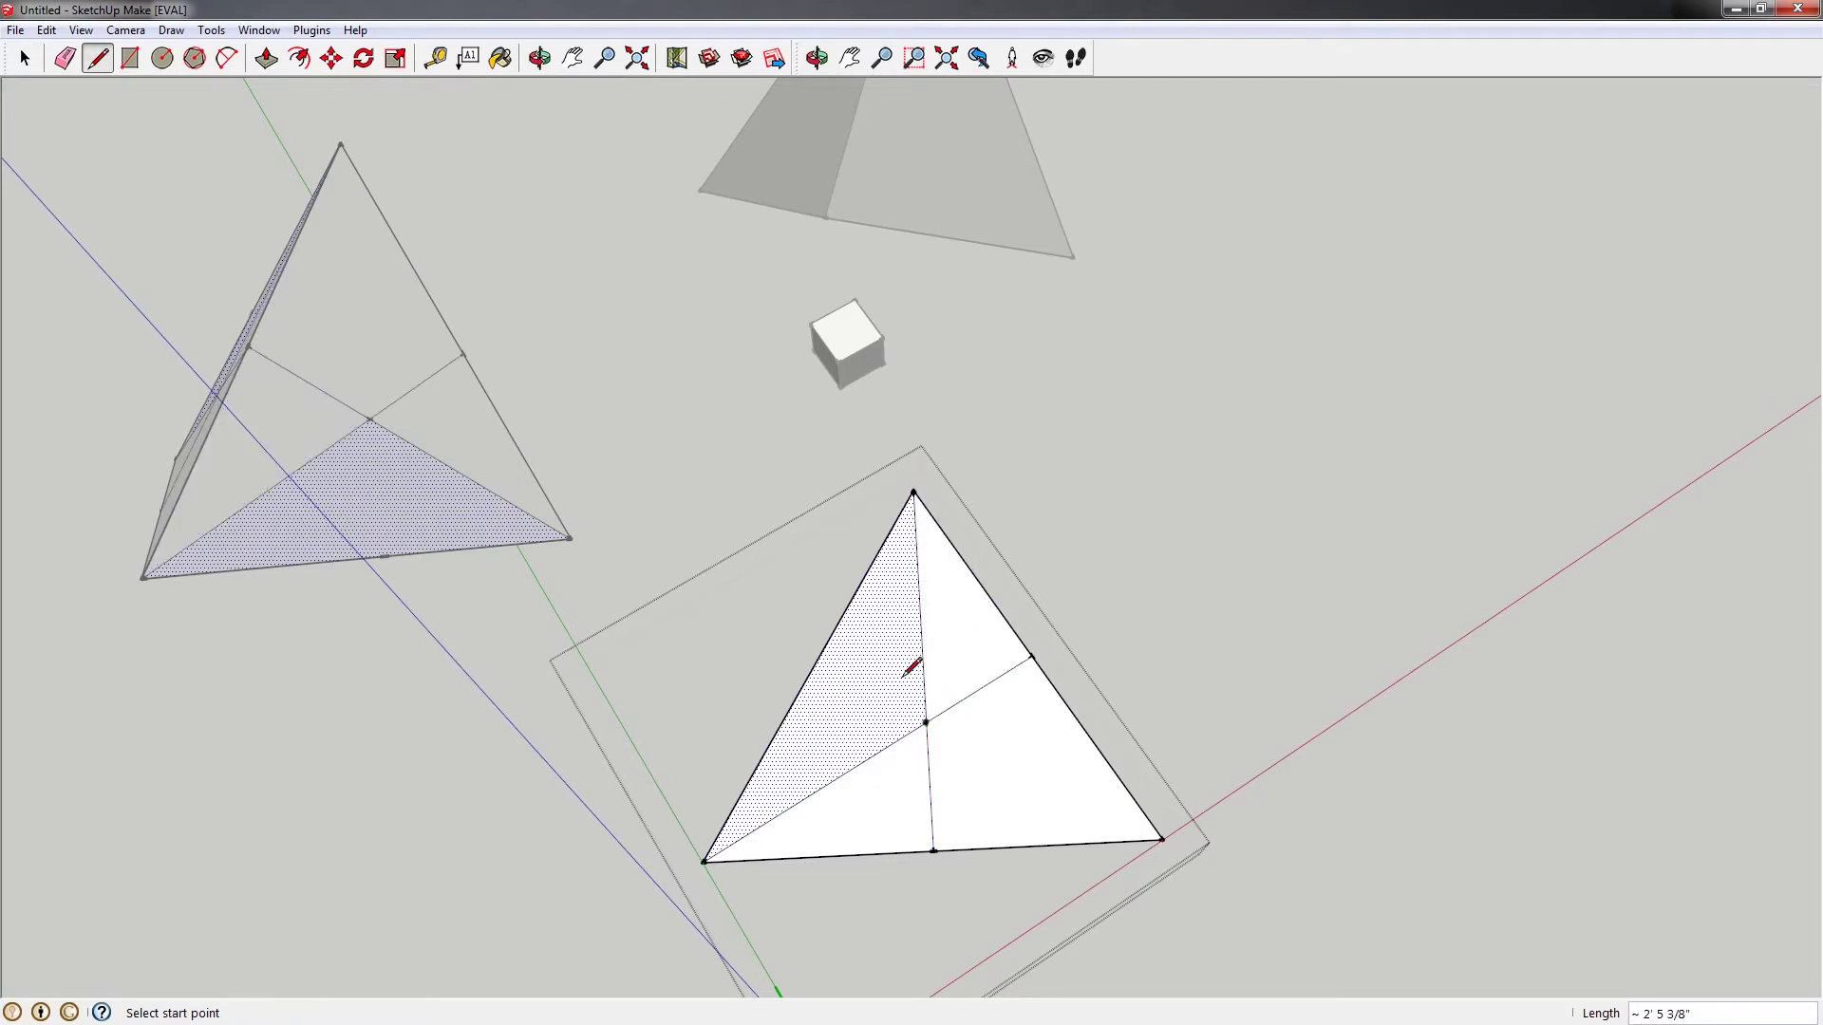
pyautogui.scroll(-1, 910, 669)
pyautogui.scroll(3, 935, 731)
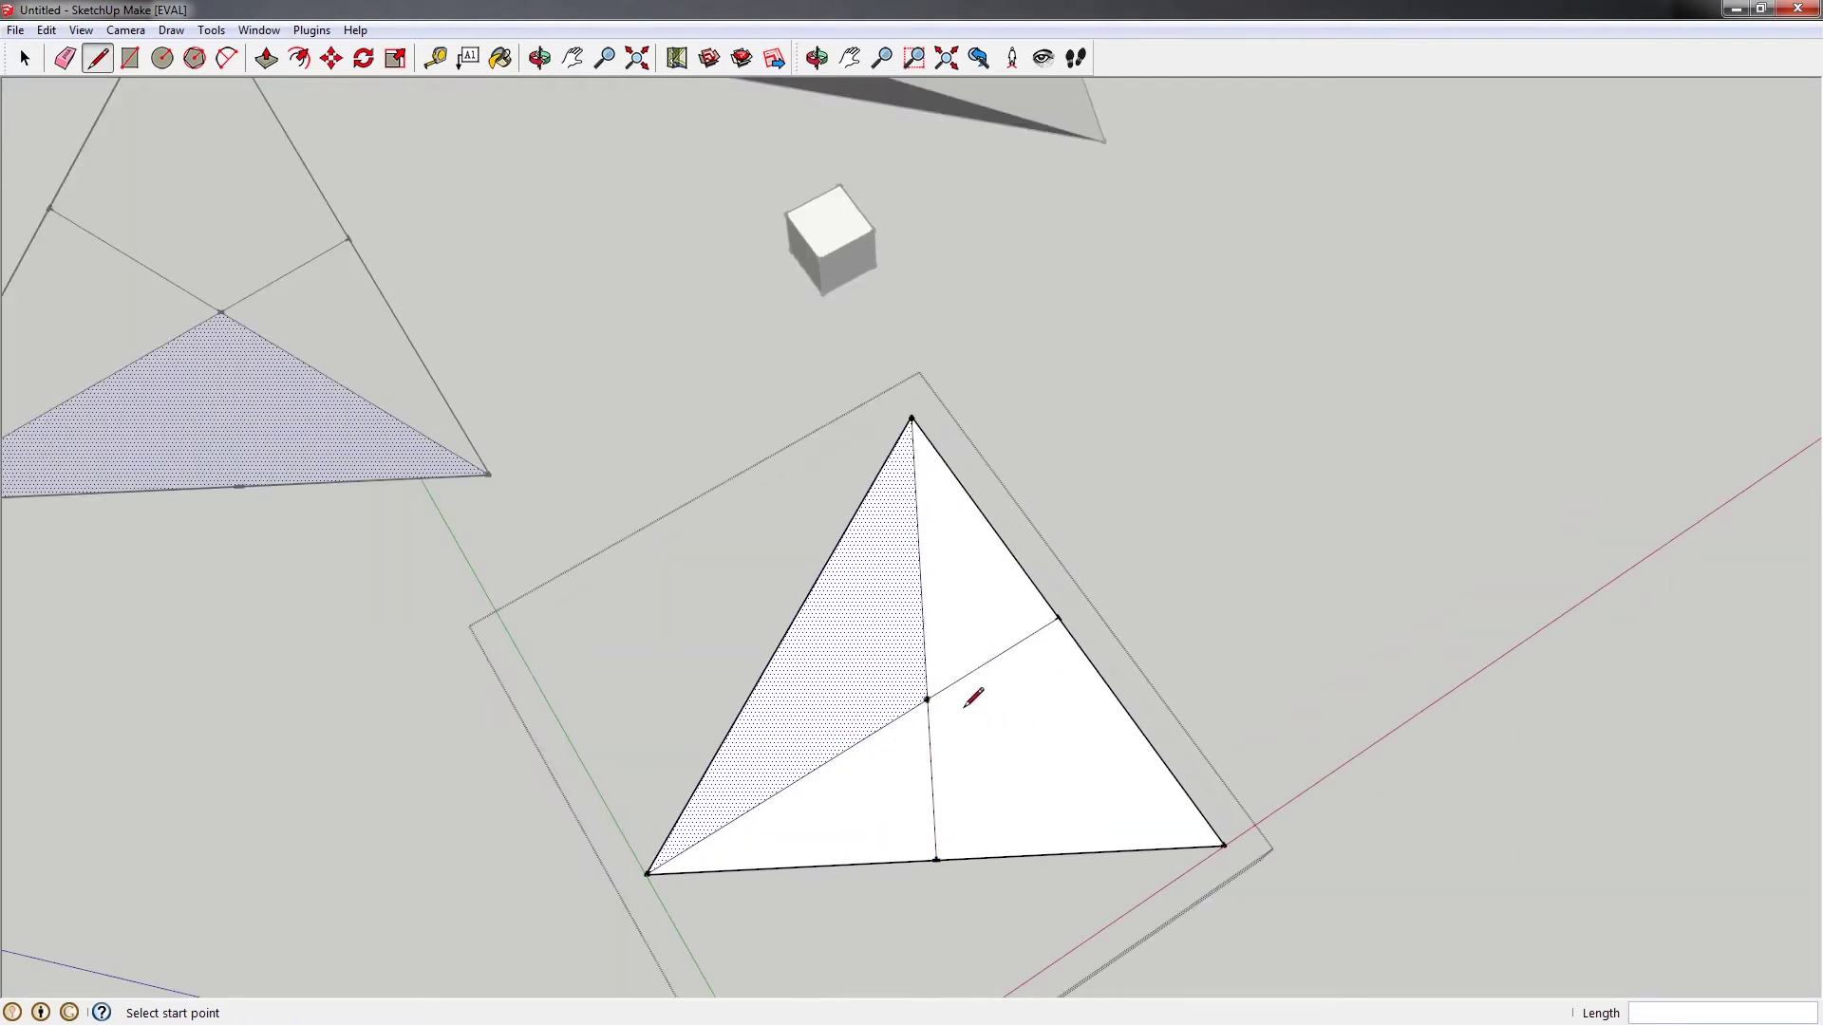
pyautogui.press('c')
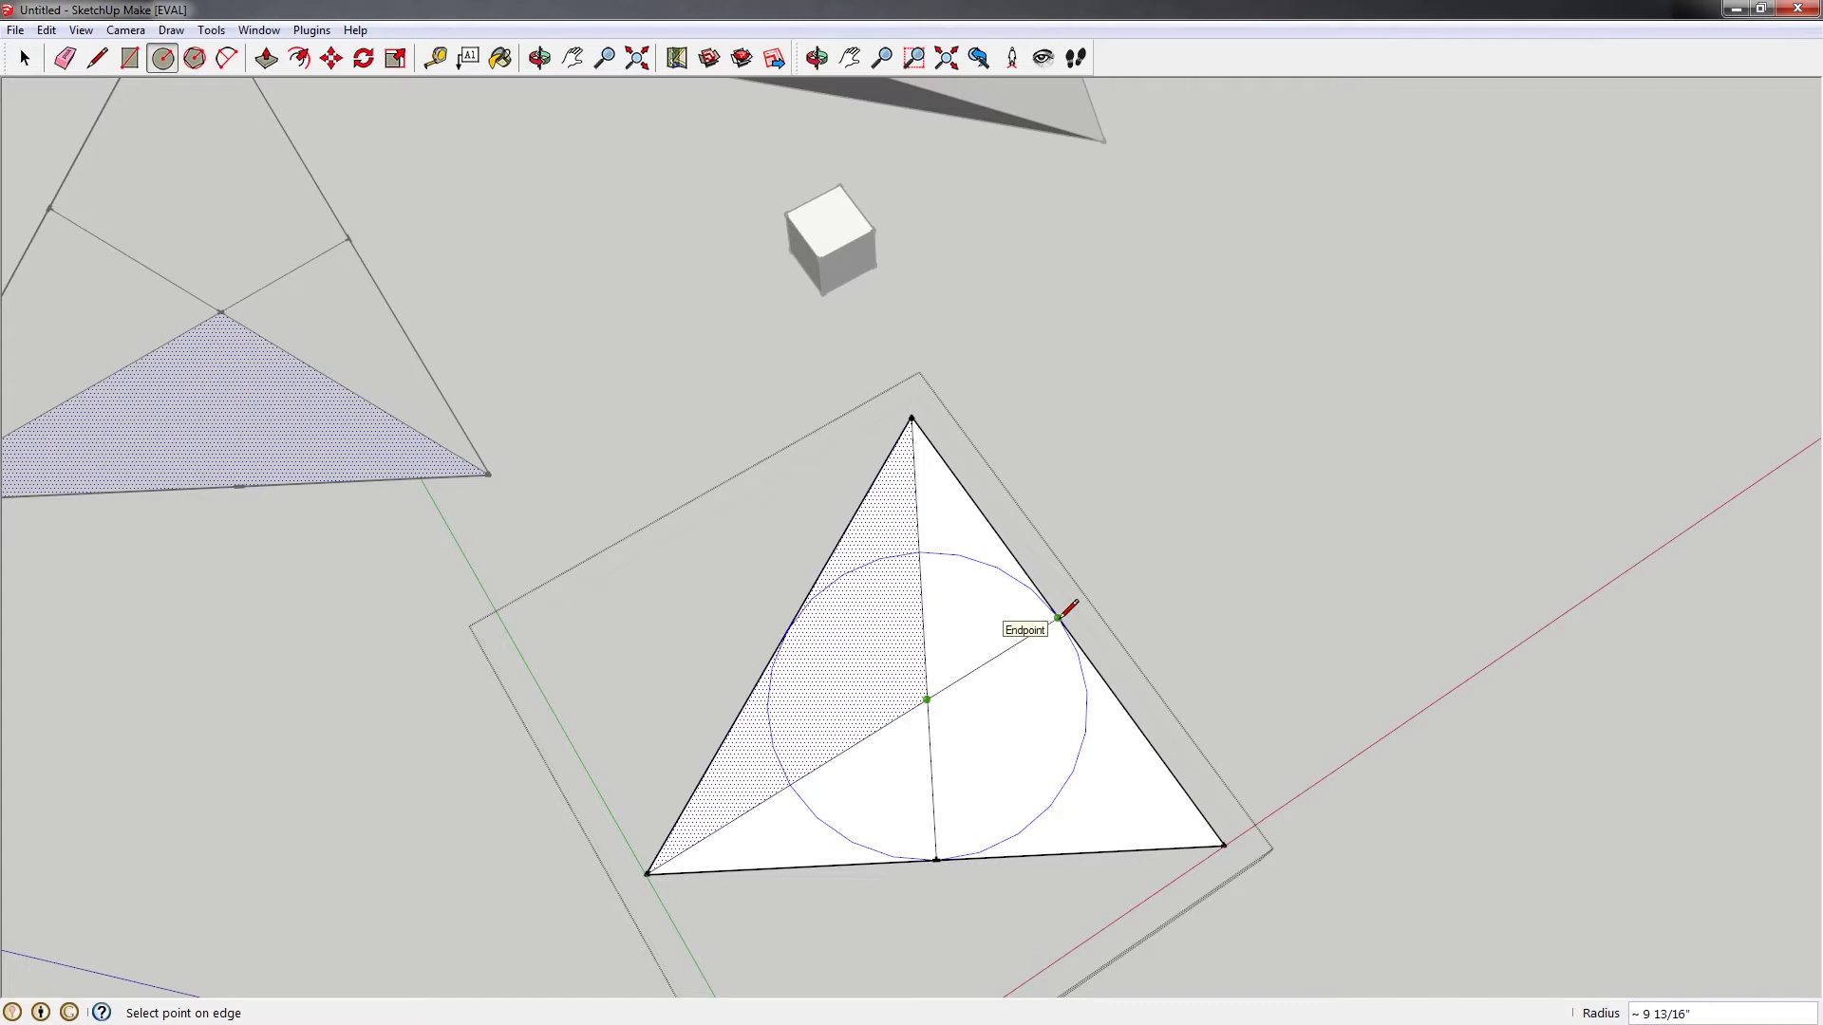
# Finish the circle inscribed in the triangle and erase the construction lines inside it
pyautogui.click(1062, 612)
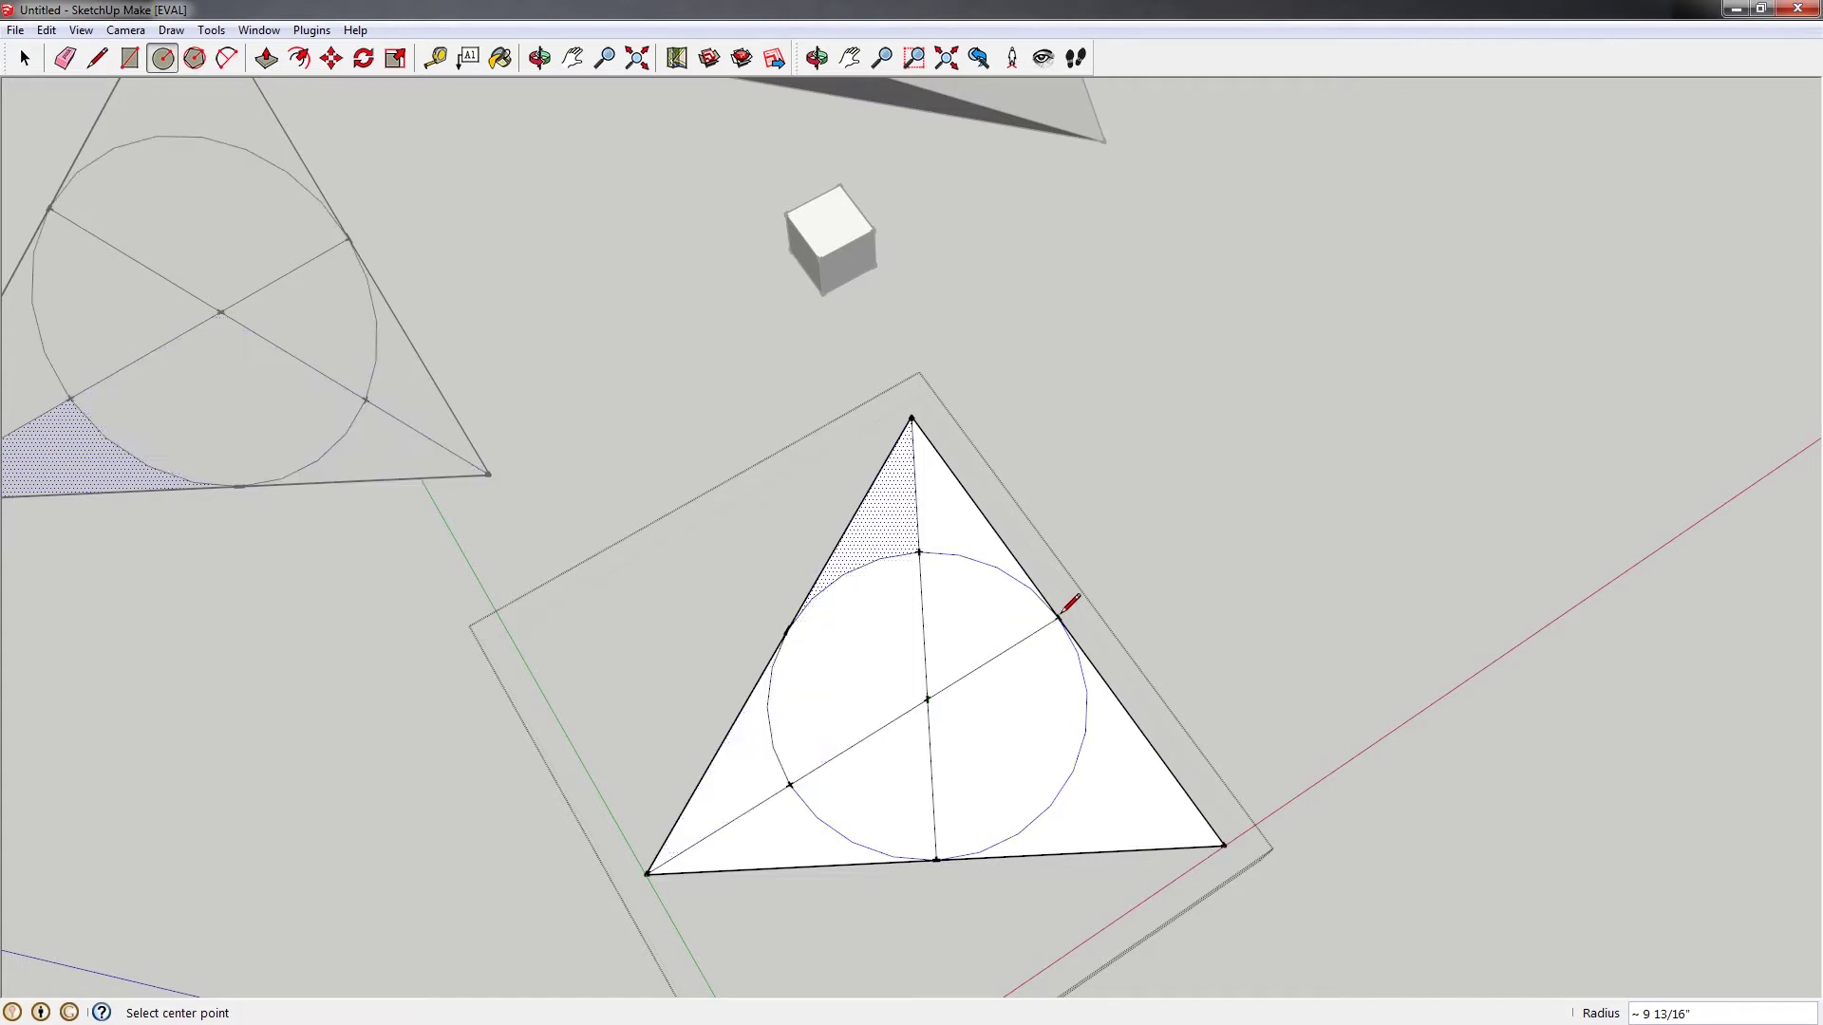
pyautogui.press('e')
pyautogui.moveTo(935, 697)
pyautogui.mouseDown()
pyautogui.moveTo(919, 496)
pyautogui.moveTo(781, 727)
pyautogui.moveTo(753, 814)
pyautogui.moveTo(792, 822)
pyautogui.mouseUp()
pyautogui.moveTo(760, 674)
pyautogui.mouseDown(button='middle')
pyautogui.moveTo(858, 680)
pyautogui.moveTo(892, 598)
pyautogui.moveTo(860, 581)
pyautogui.mouseUp(button='middle')
# Draw a chord across the circle's left side from the triangle's upper edge to its lower edge
pyautogui.press('l')
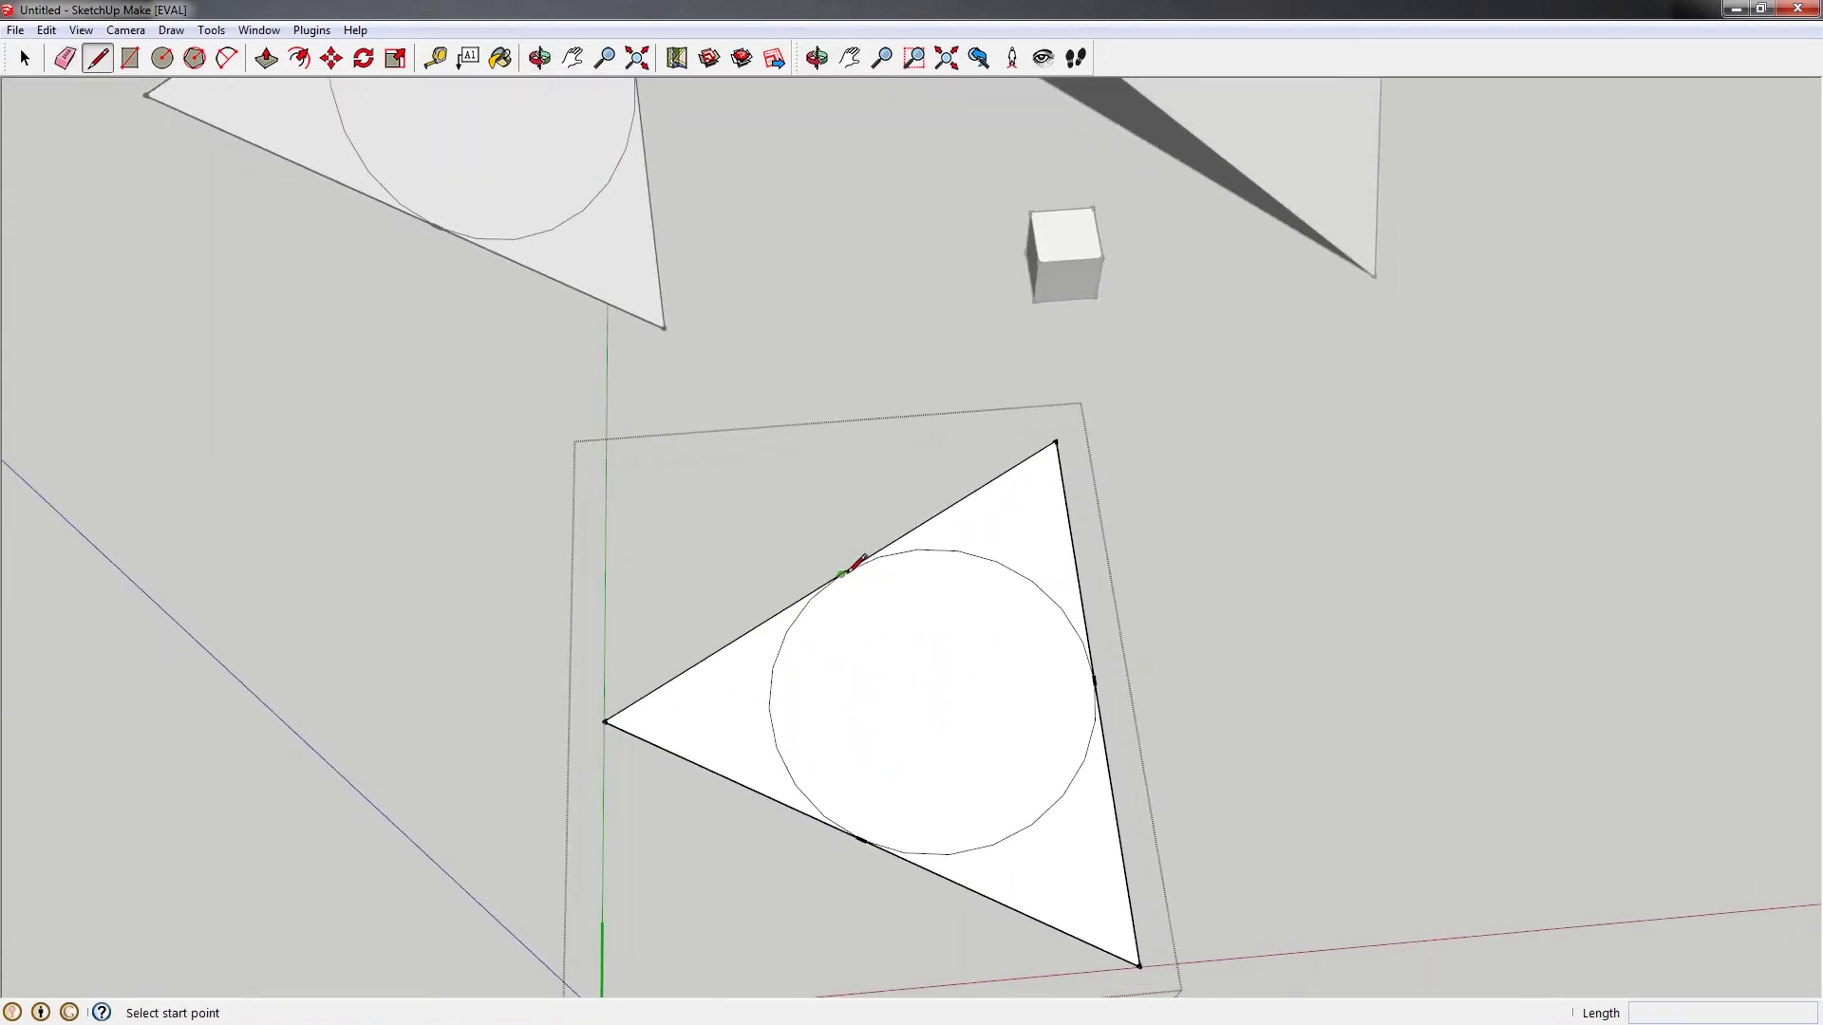
pyautogui.click(841, 574)
pyautogui.click(860, 838)
pyautogui.press('h')
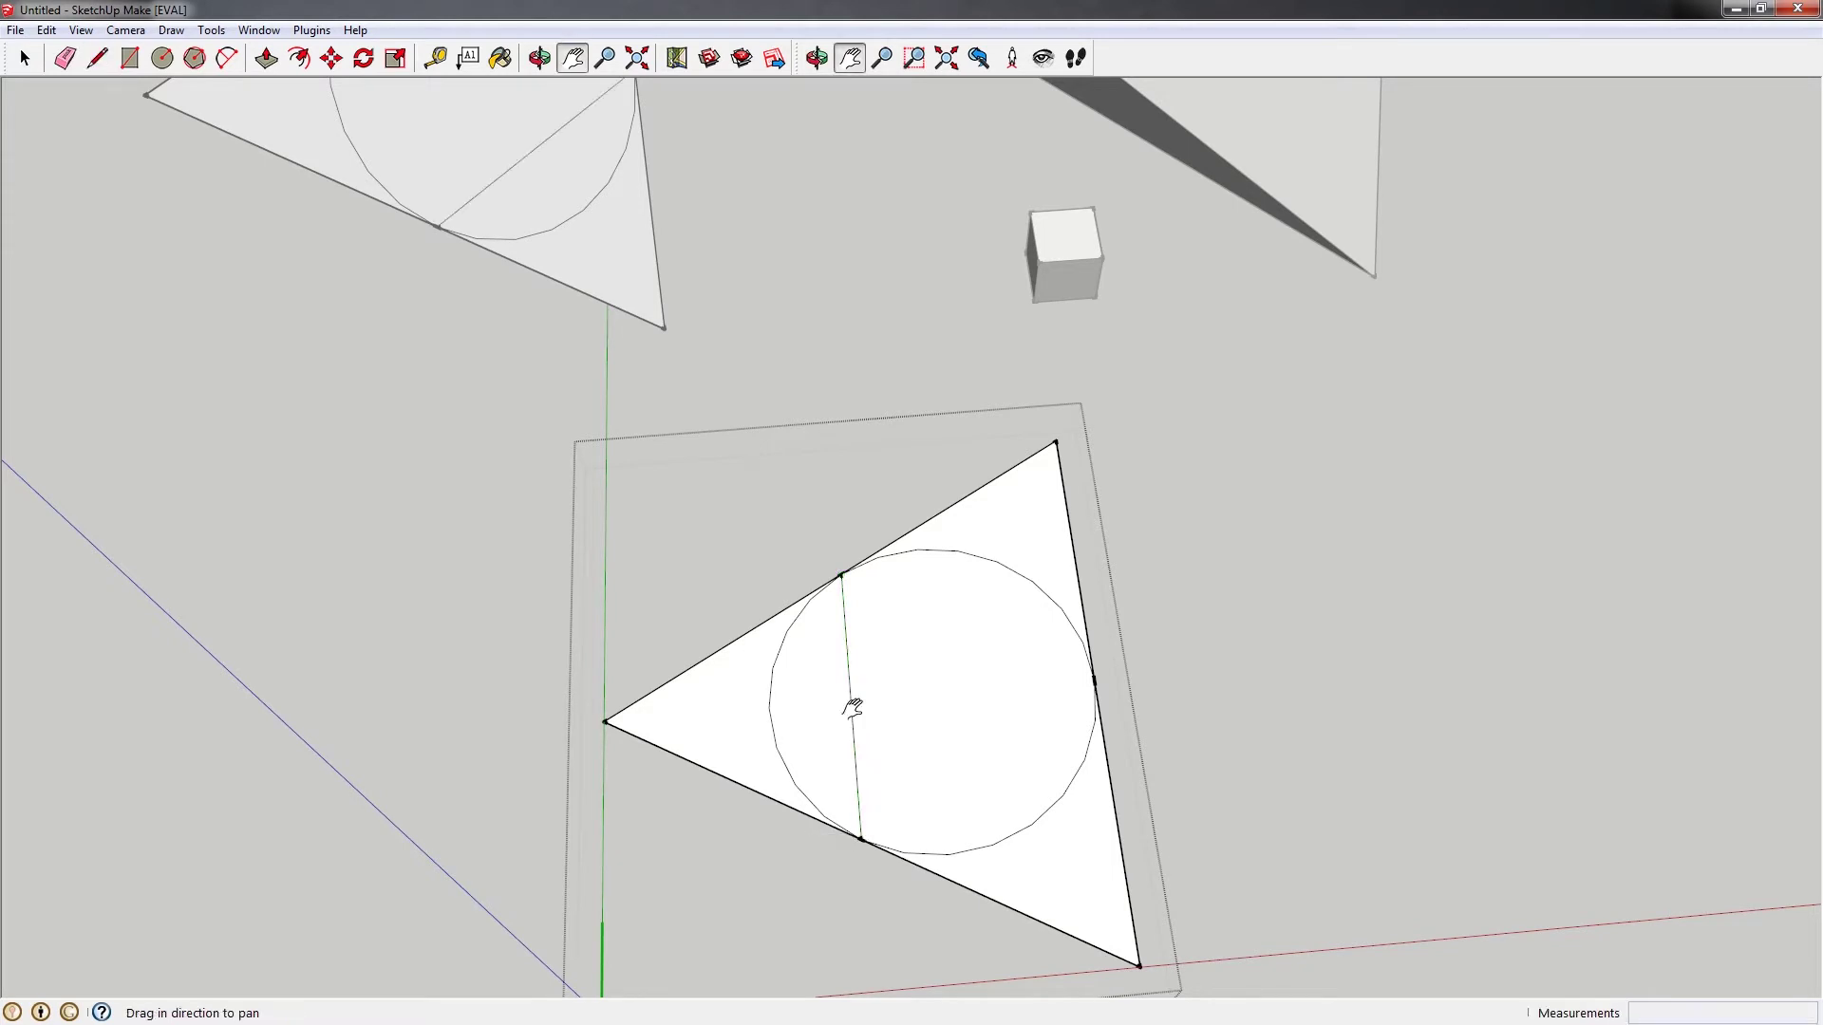
pyautogui.moveTo(851, 707); pyautogui.dragTo(820, 747, button='middle')
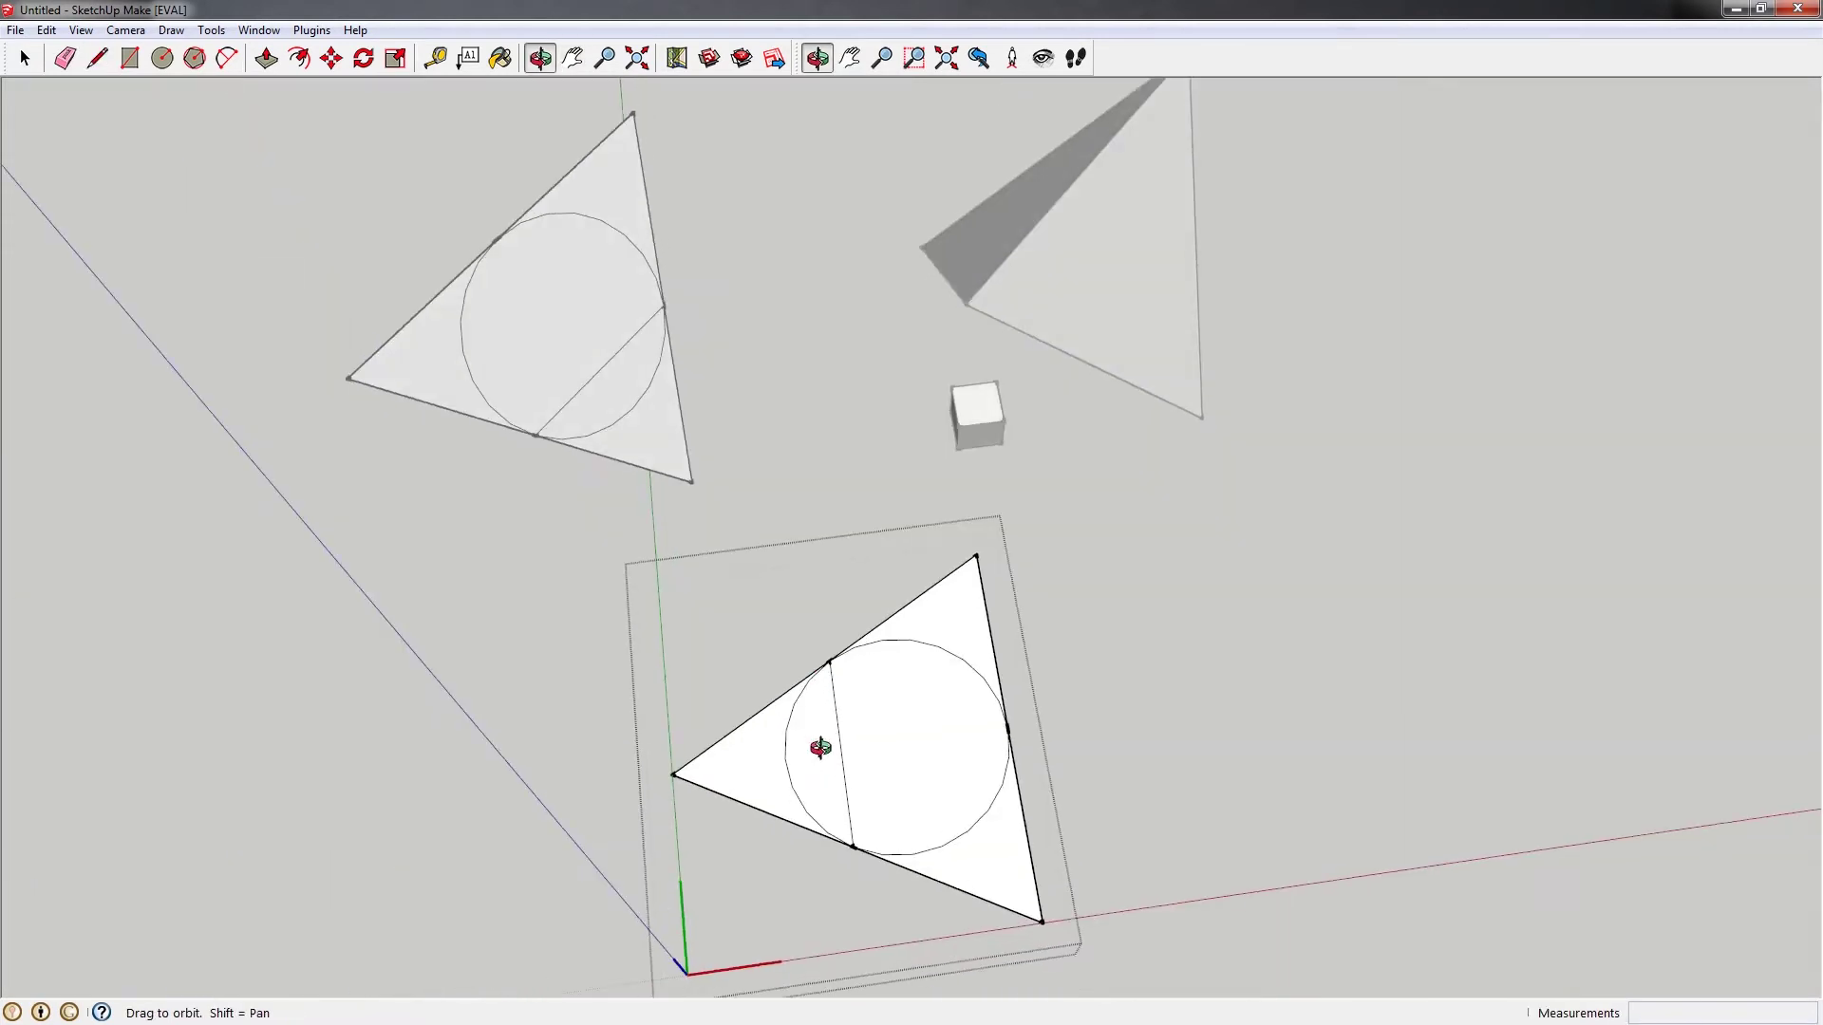
pyautogui.scroll(5, 820, 750)
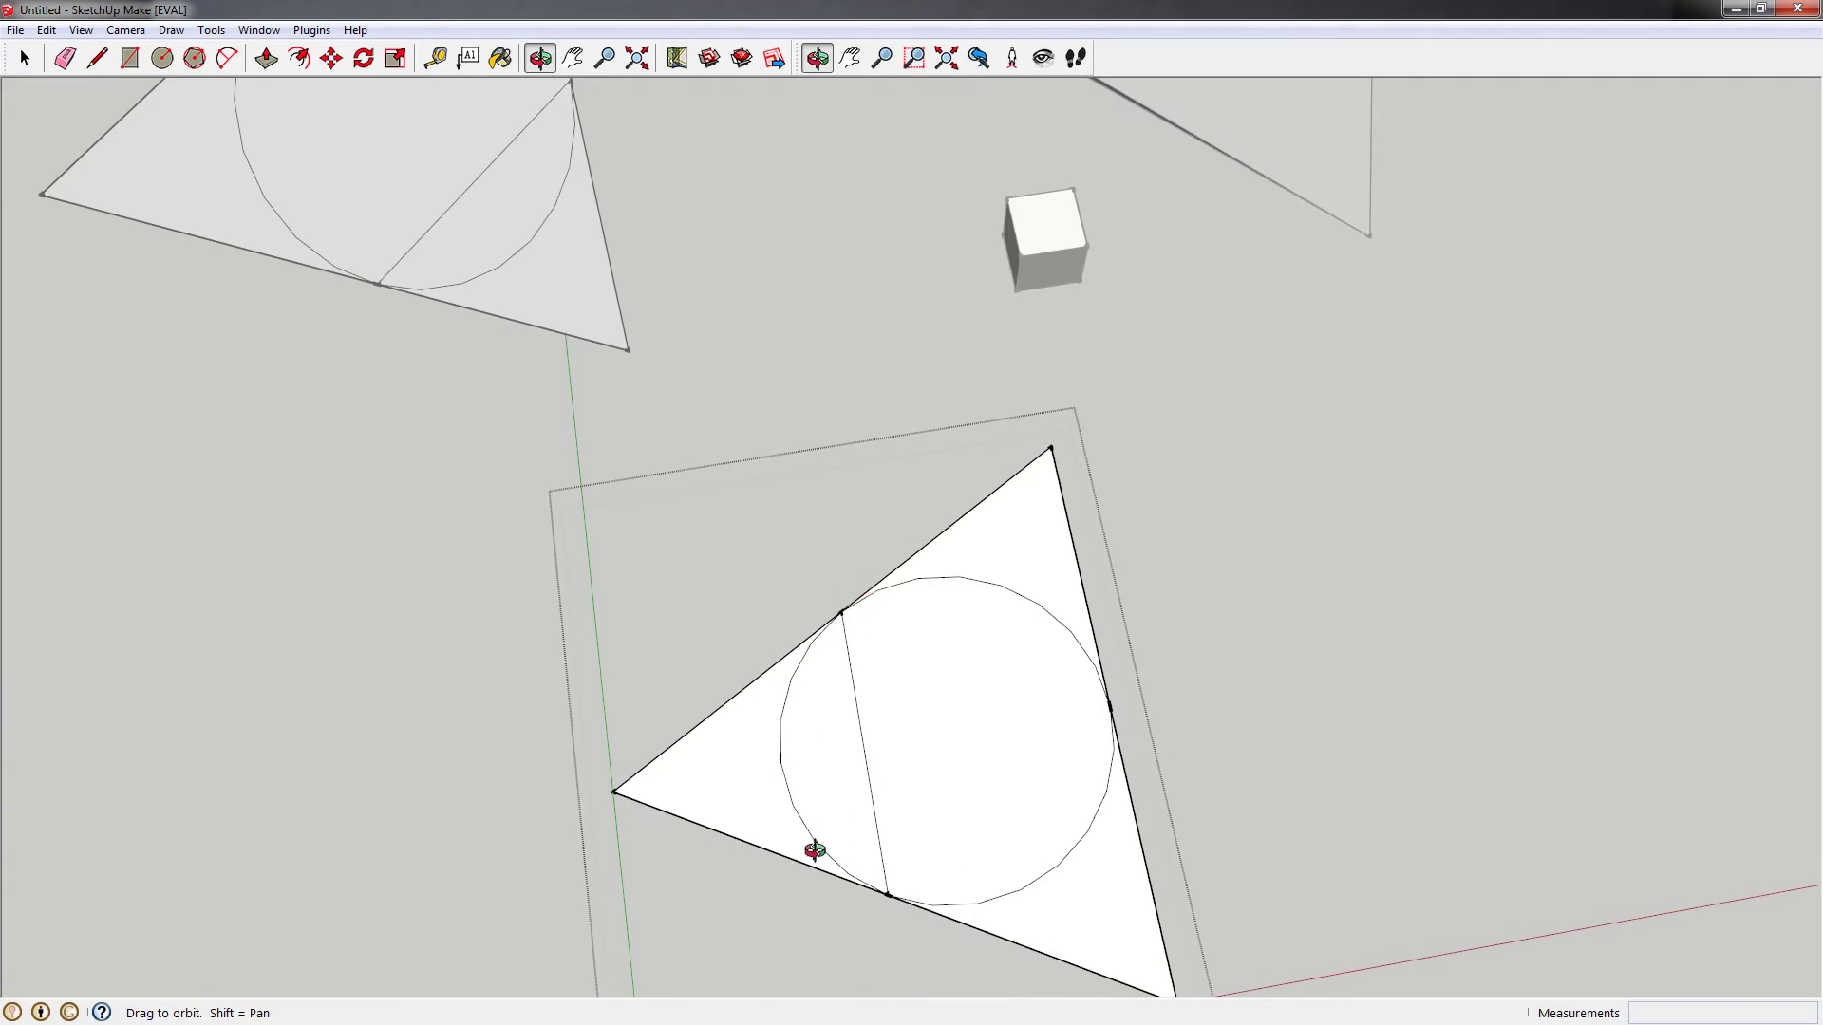
# Select the circle segment left of the chord and move it off the triangle
pyautogui.scroll(1, 837, 824)
pyautogui.press('space')
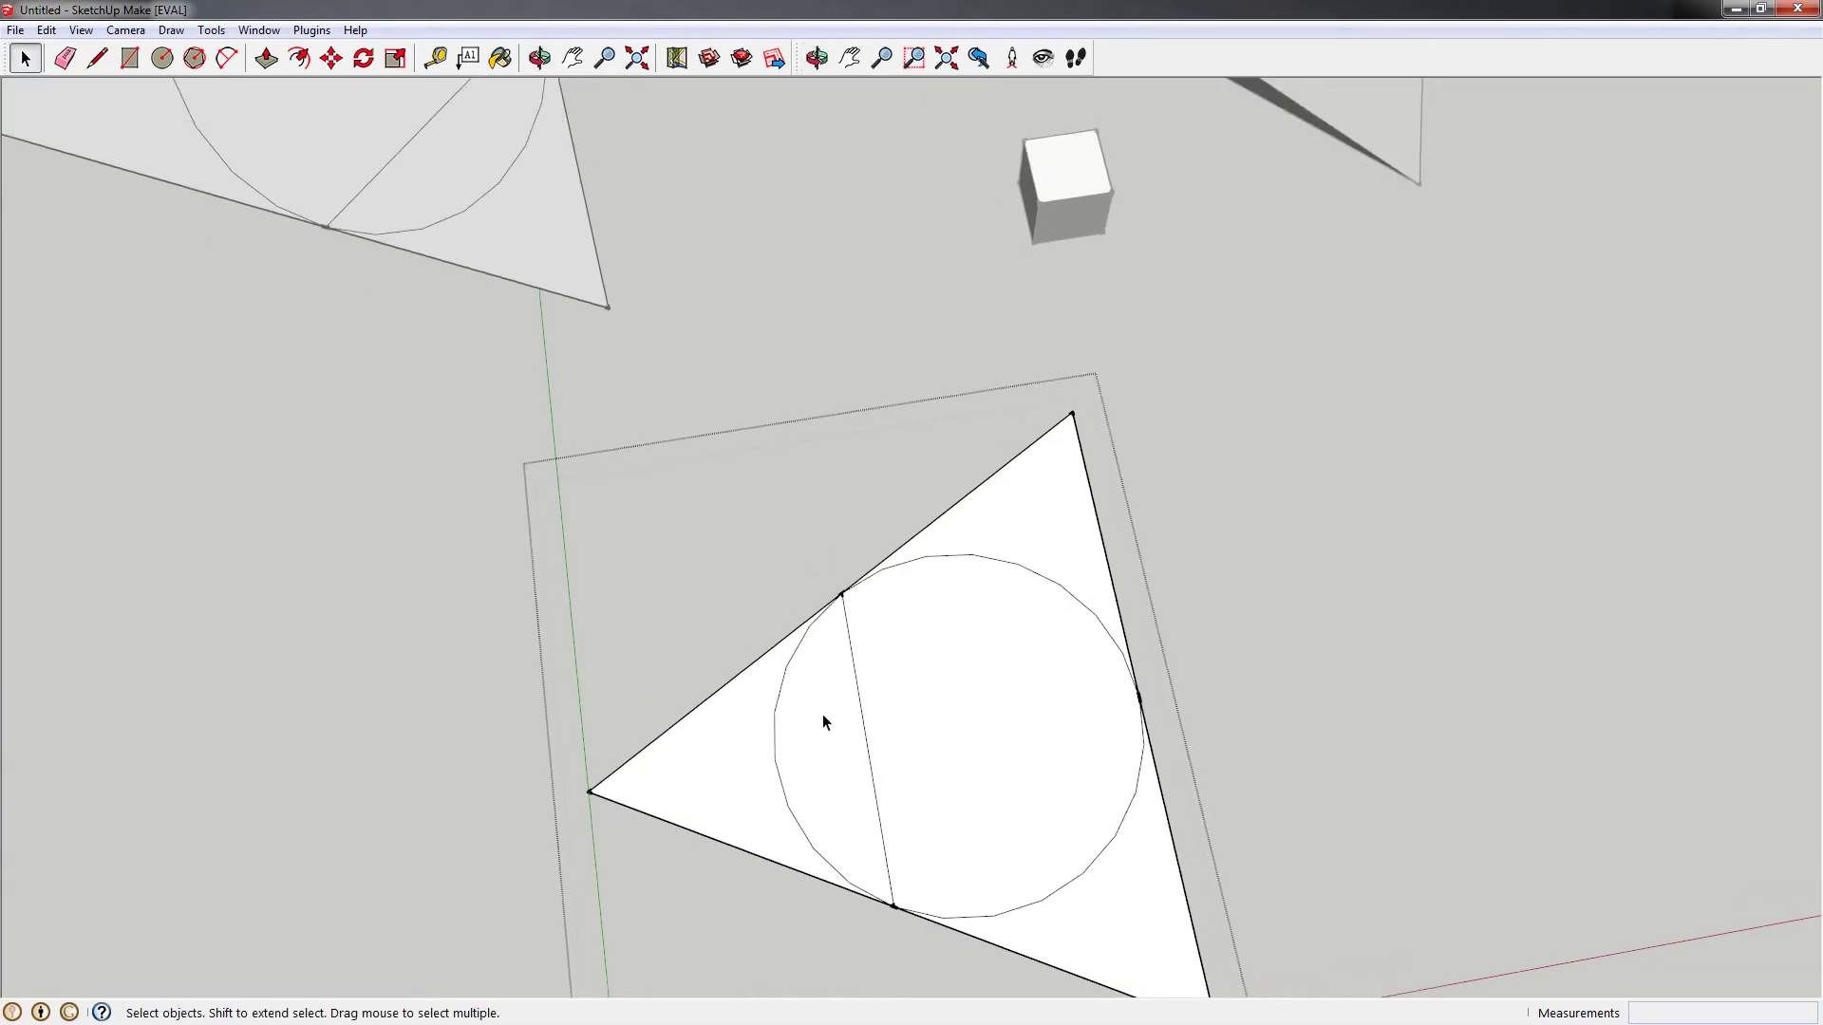
pyautogui.click(816, 678)
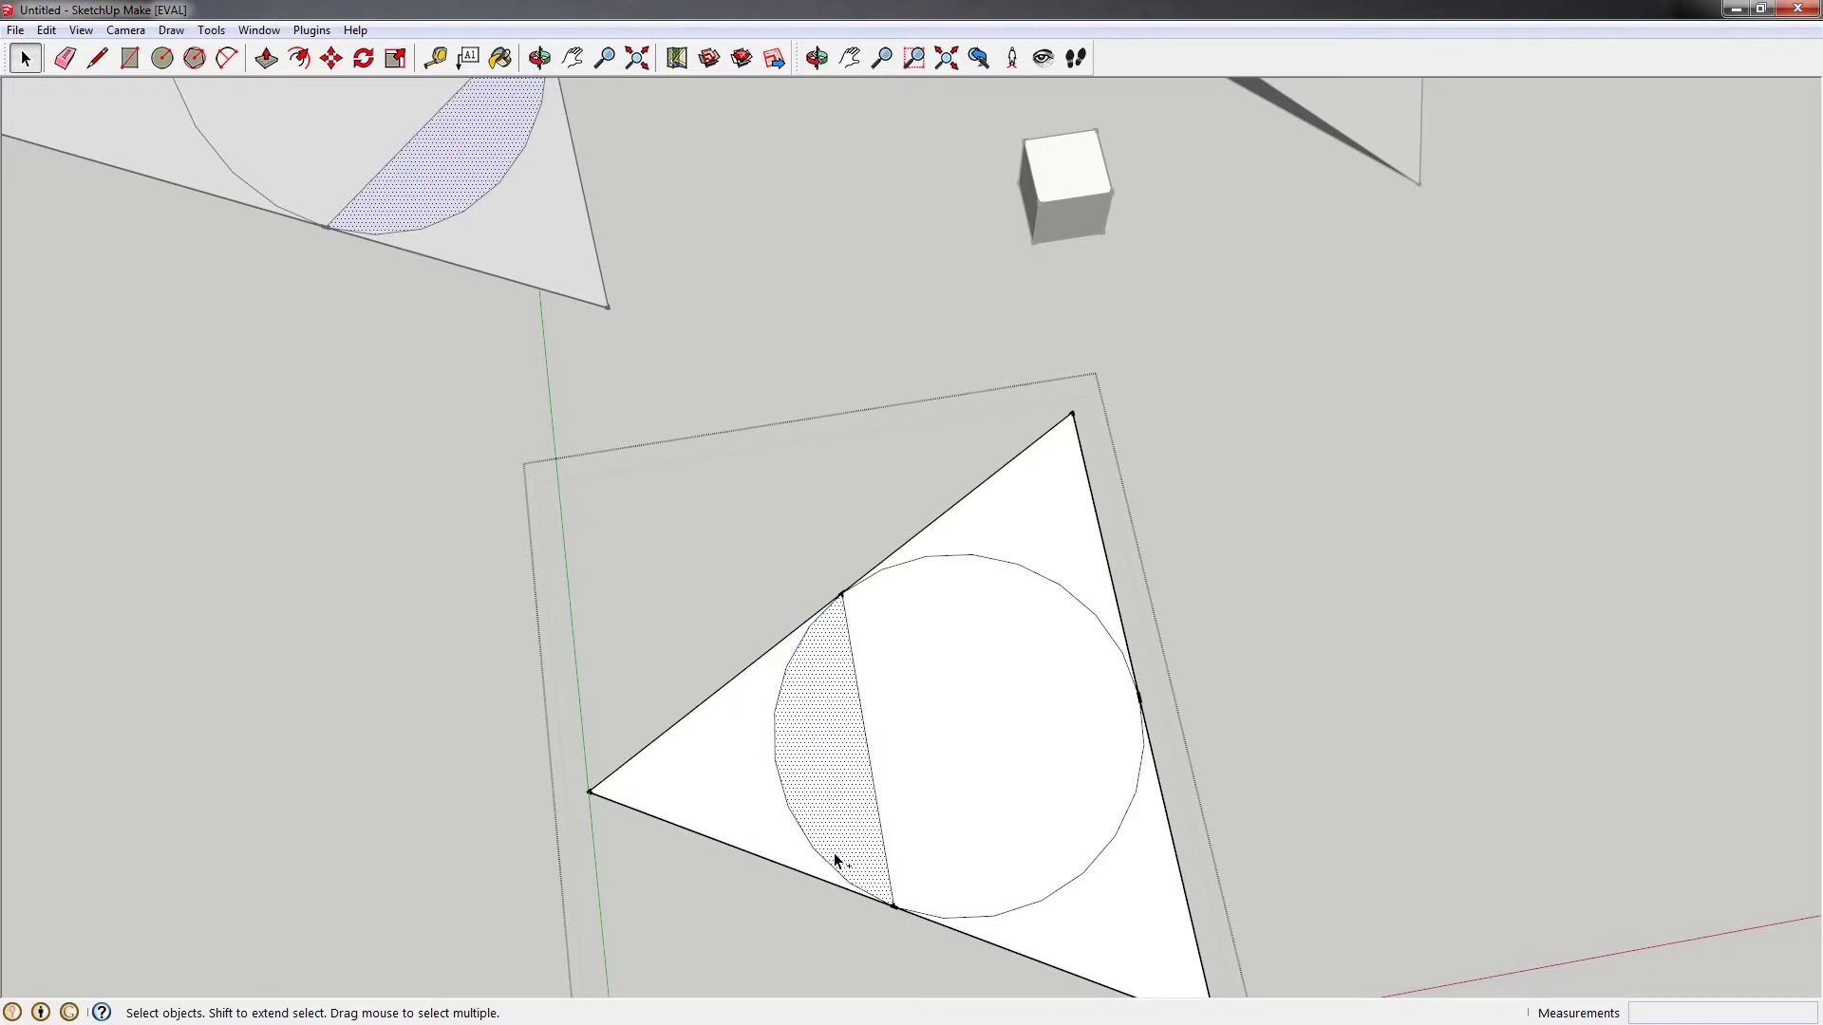
pyautogui.press('m')
pyautogui.click(1228, 638)
pyautogui.click(1203, 326)
pyautogui.moveTo(1203, 326); pyautogui.dragTo(1086, 512, button='middle')
# Make the moved circle segment a group and start moving it toward the small cube's top
pyautogui.press('space')
pyautogui.rightClick(1177, 467)
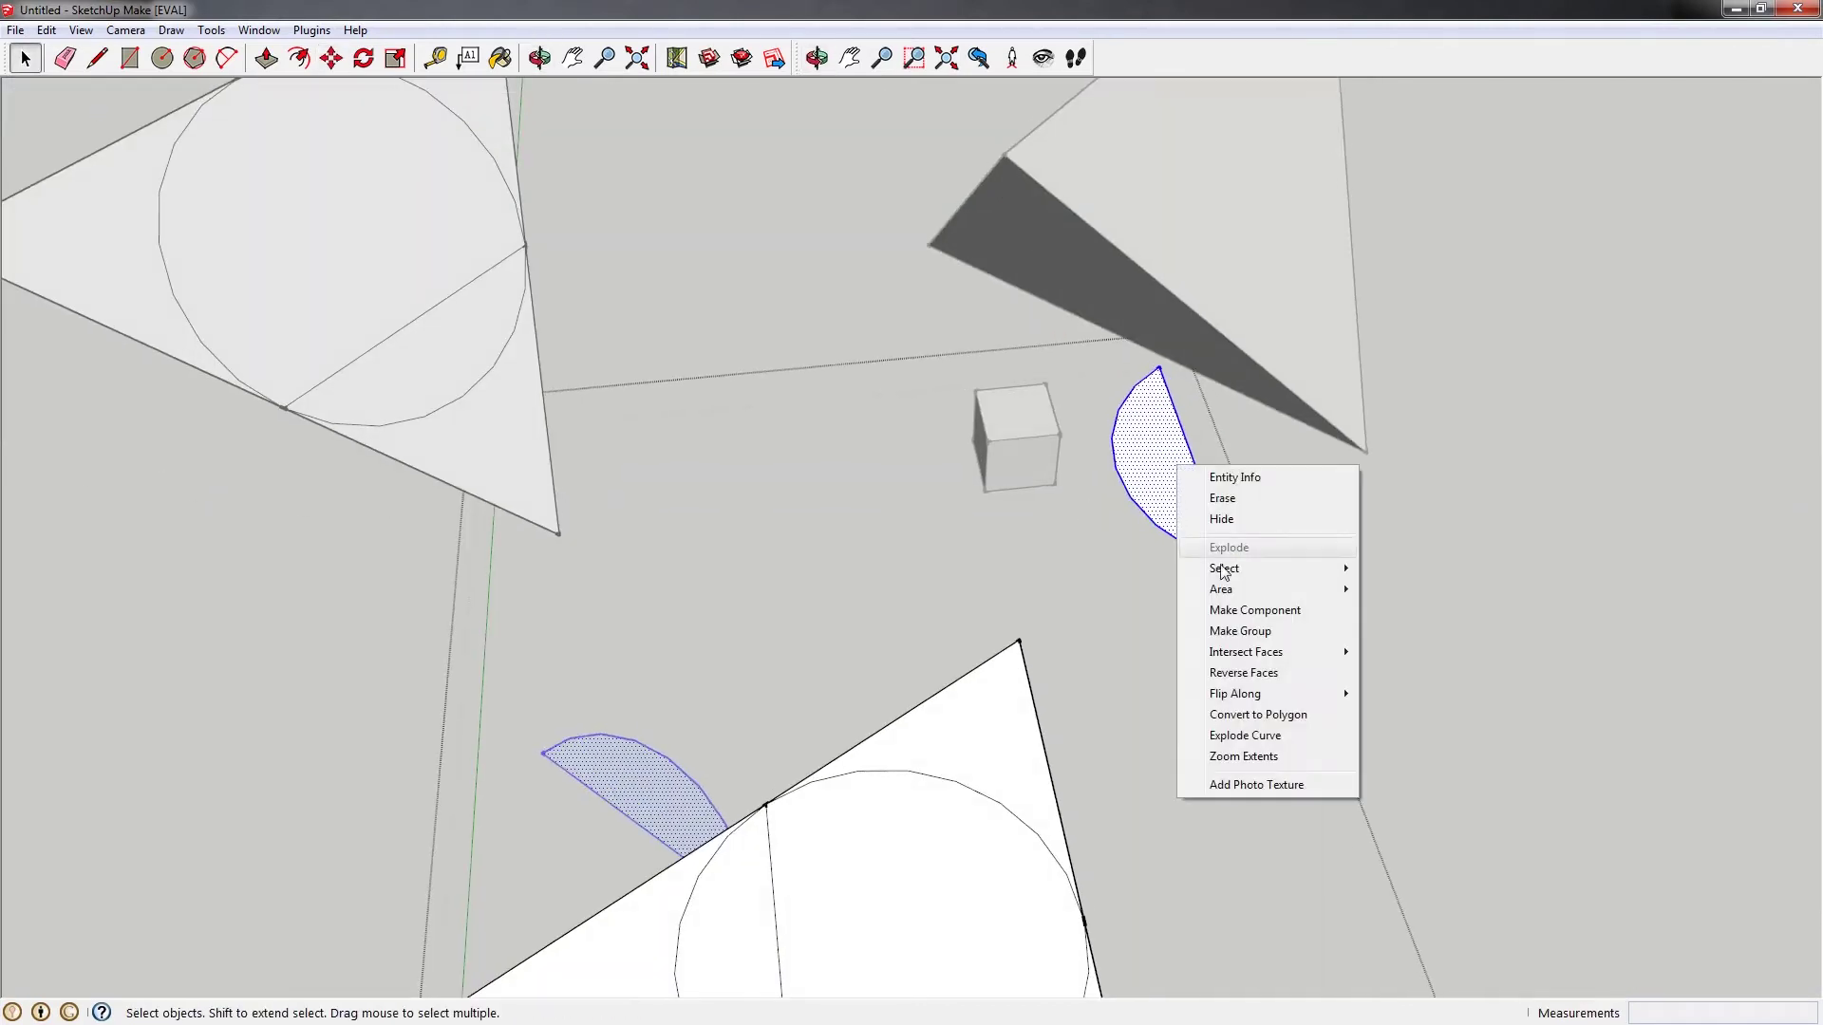
pyautogui.click(1286, 629)
pyautogui.press('q')
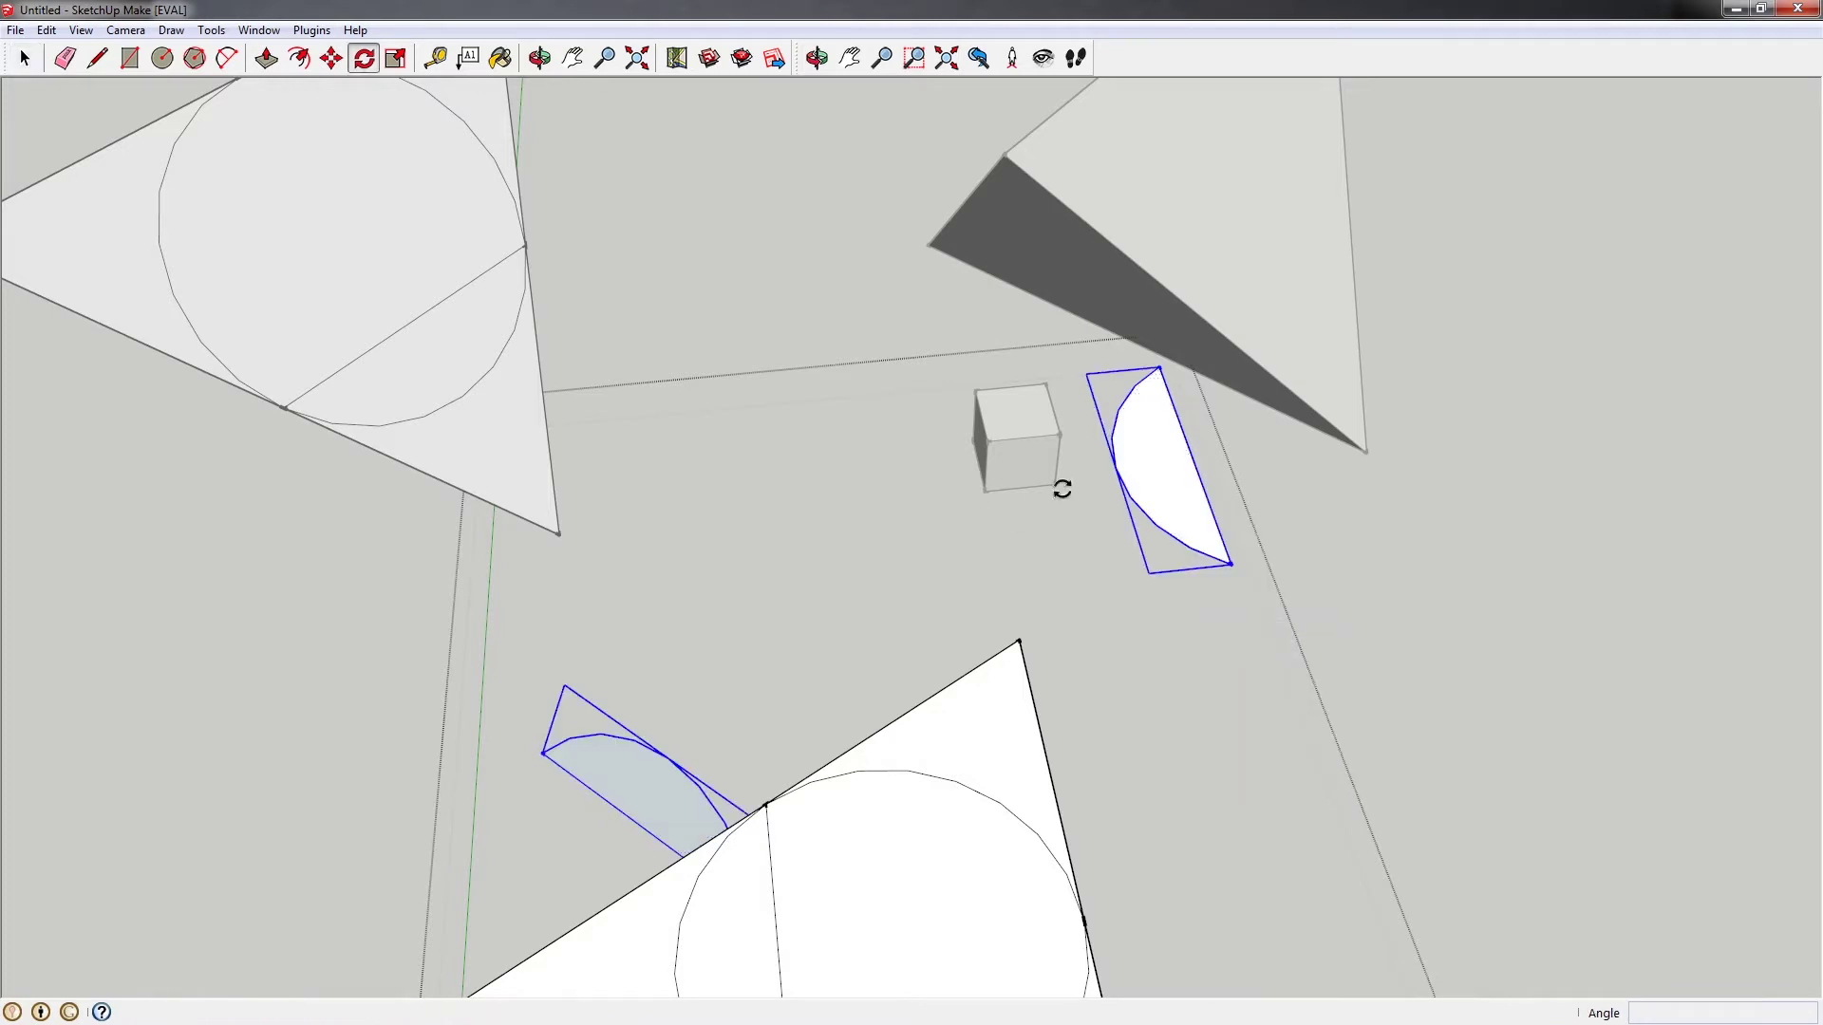
pyautogui.press('m')
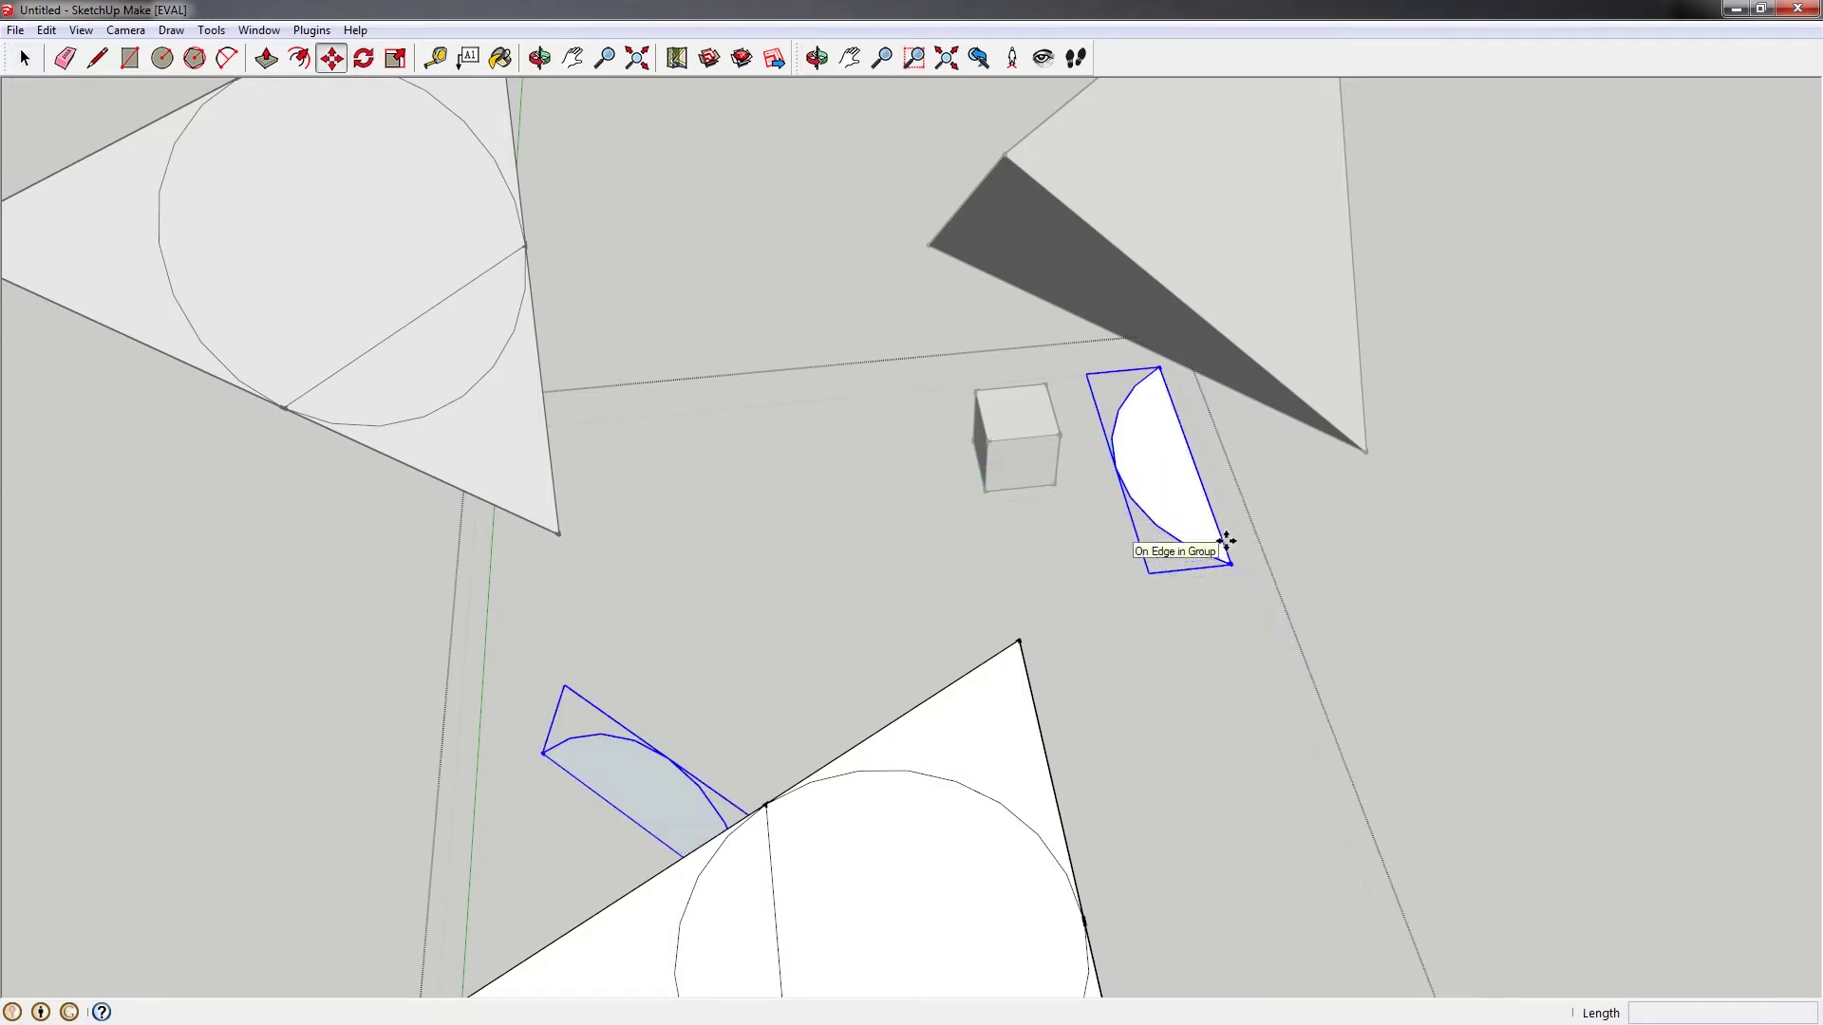
pyautogui.click(1191, 458)
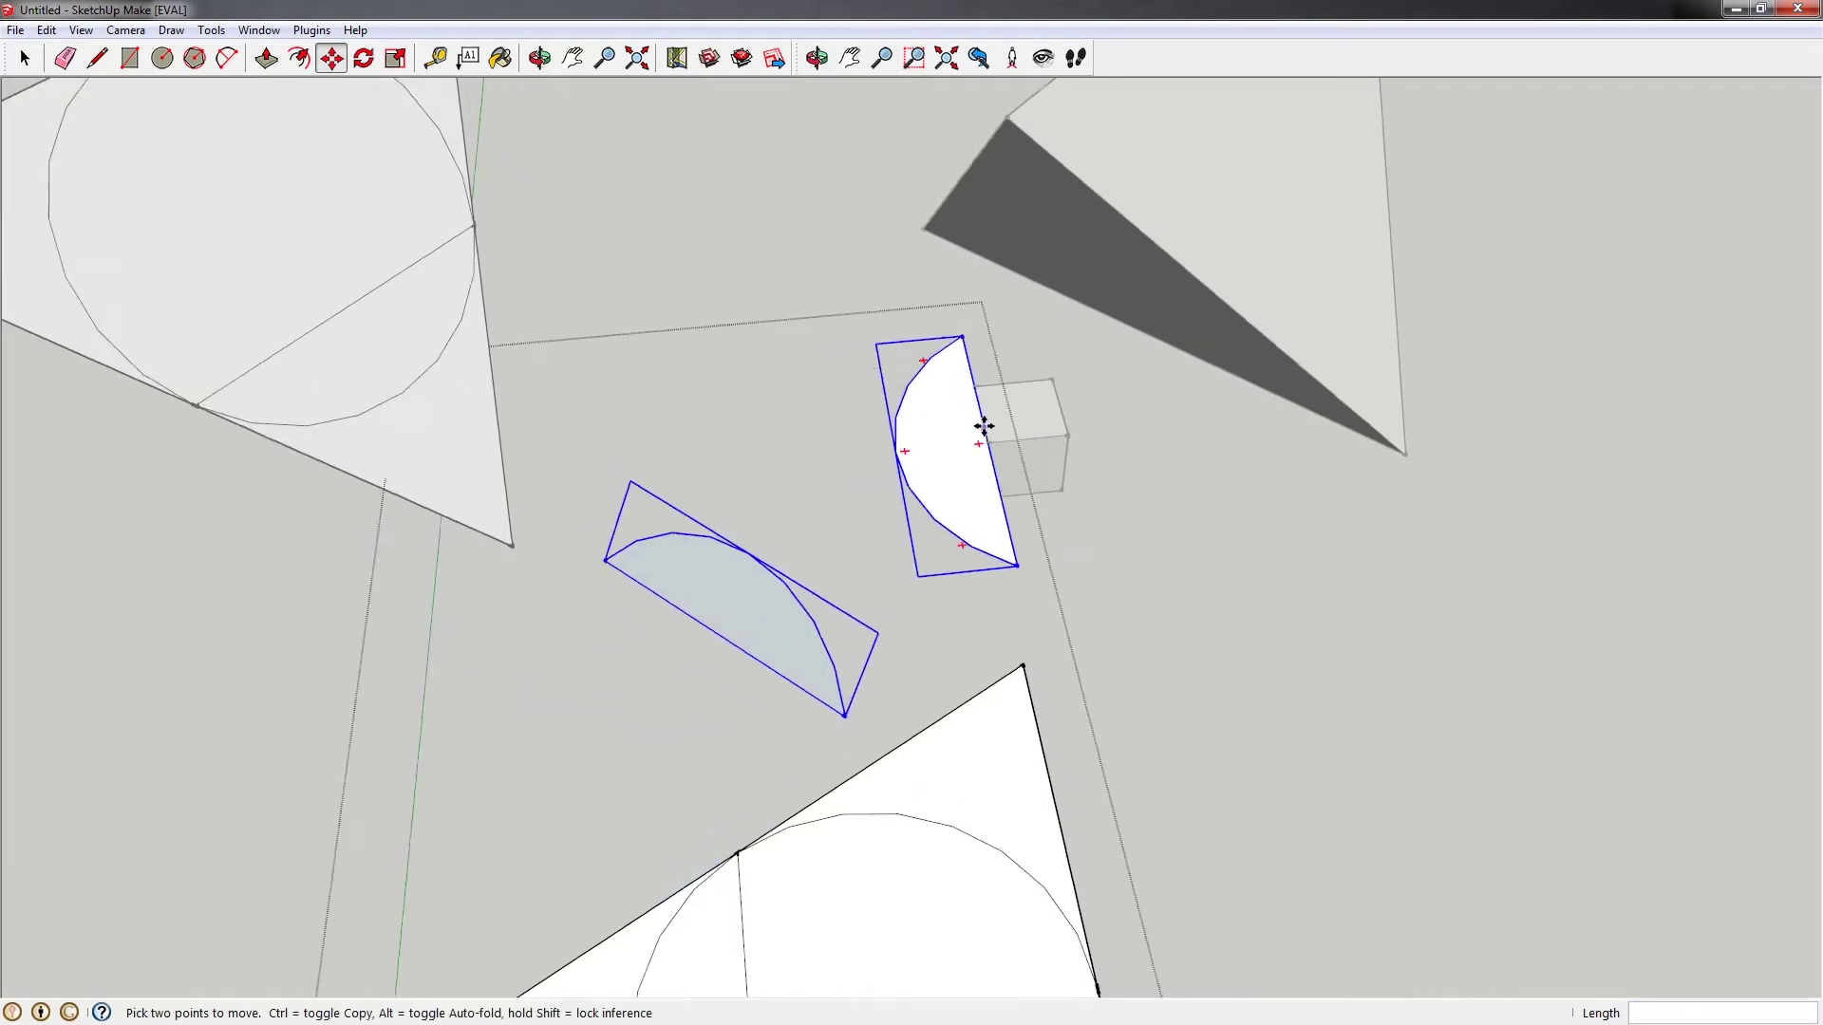
pyautogui.moveTo(983, 427); pyautogui.dragTo(978, 616, button='middle')
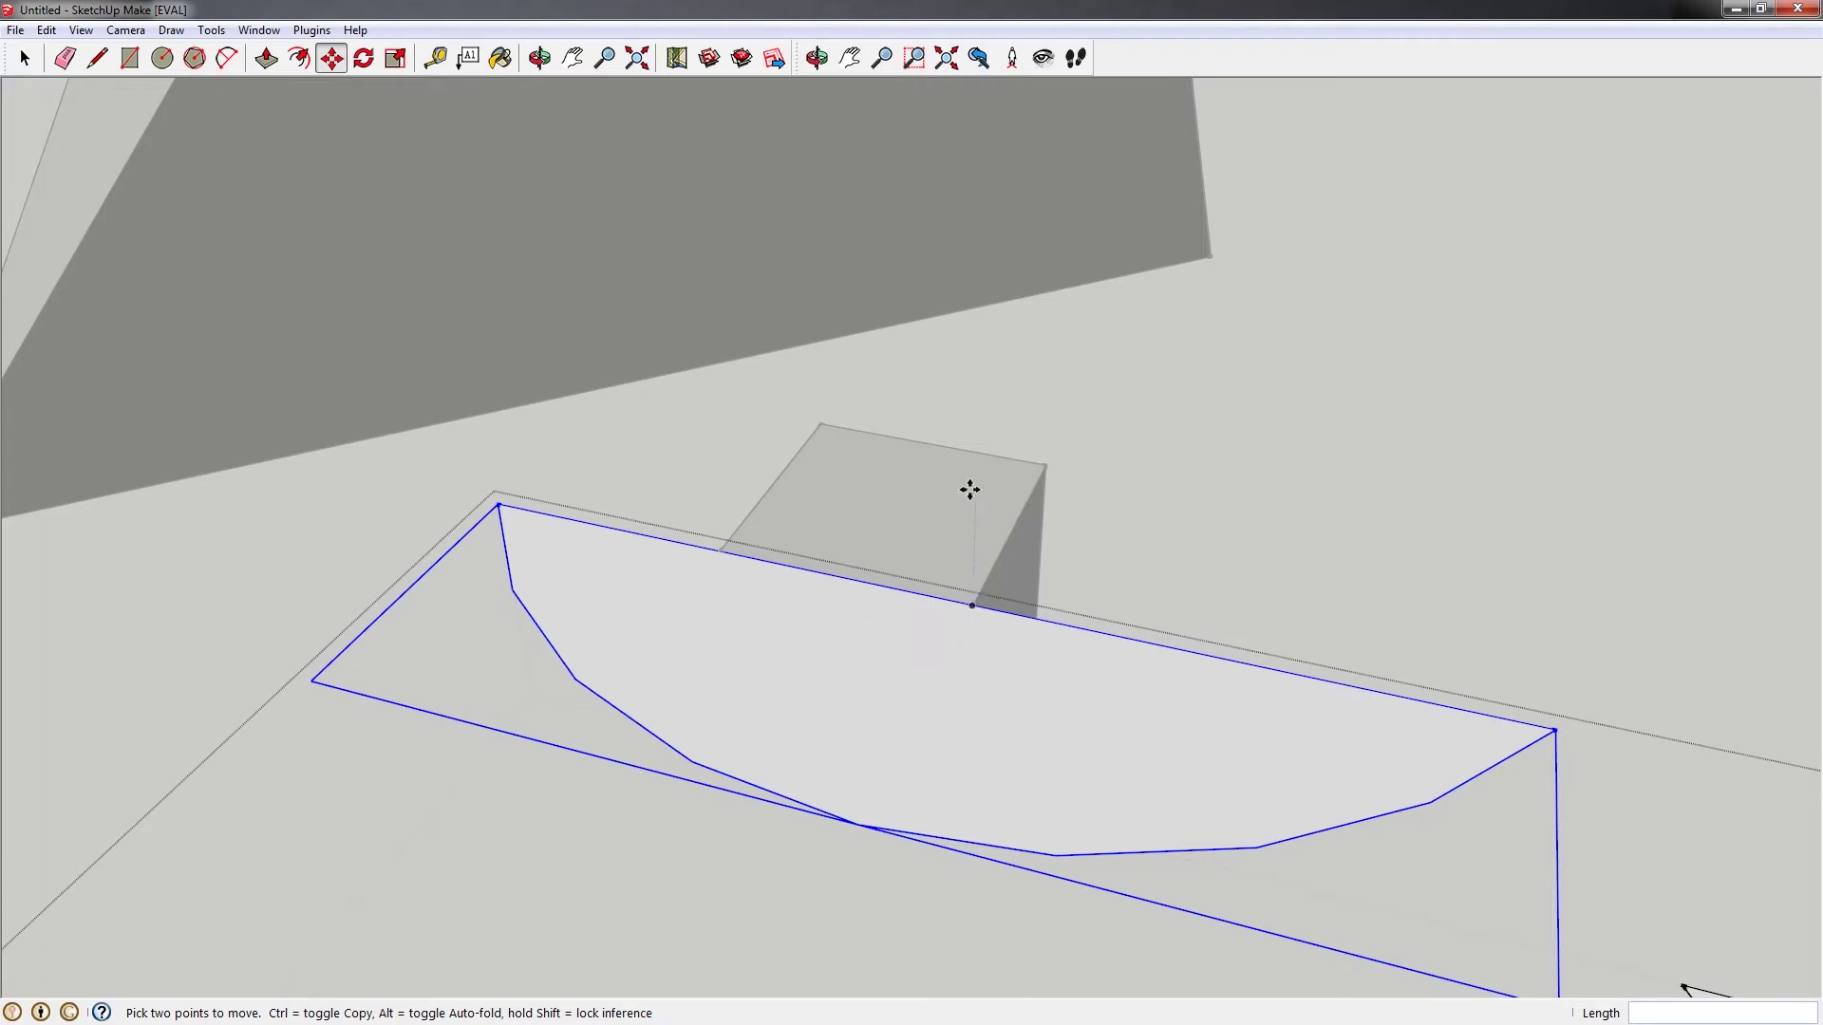
pyautogui.moveTo(968, 488); pyautogui.dragTo(731, 645, button='middle')
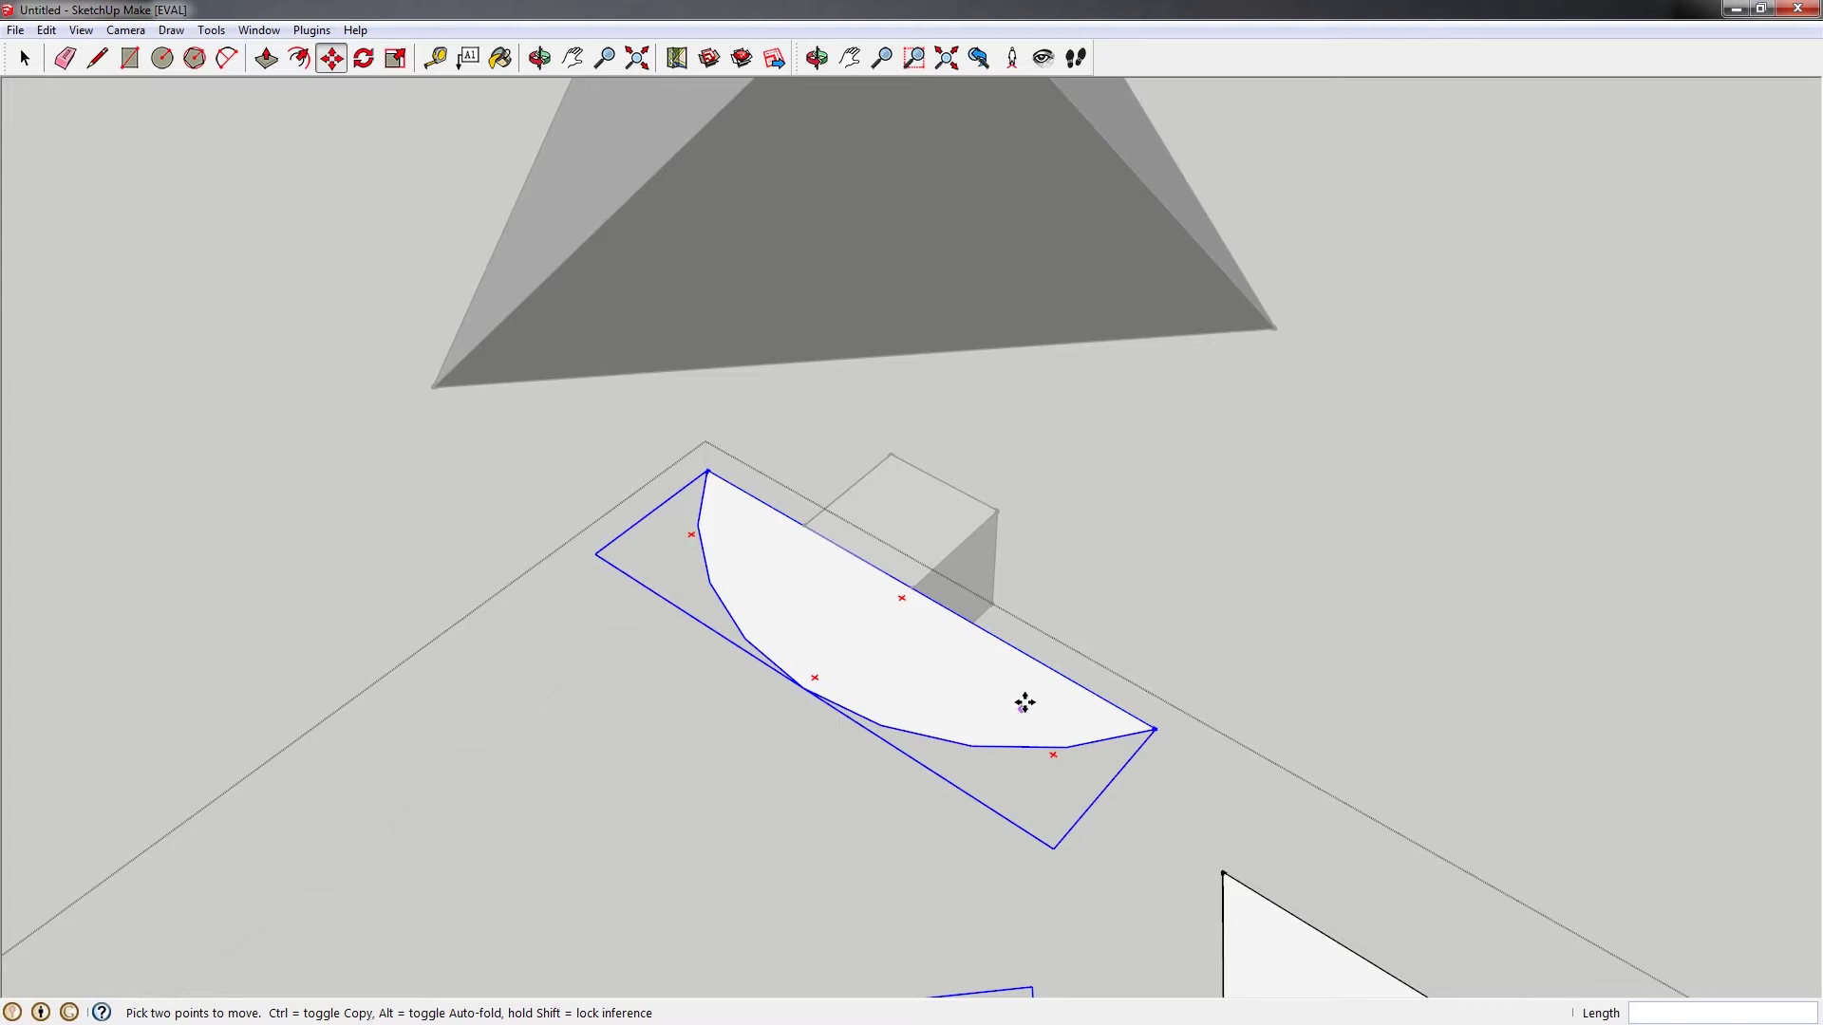
pyautogui.scroll(1, 854, 622)
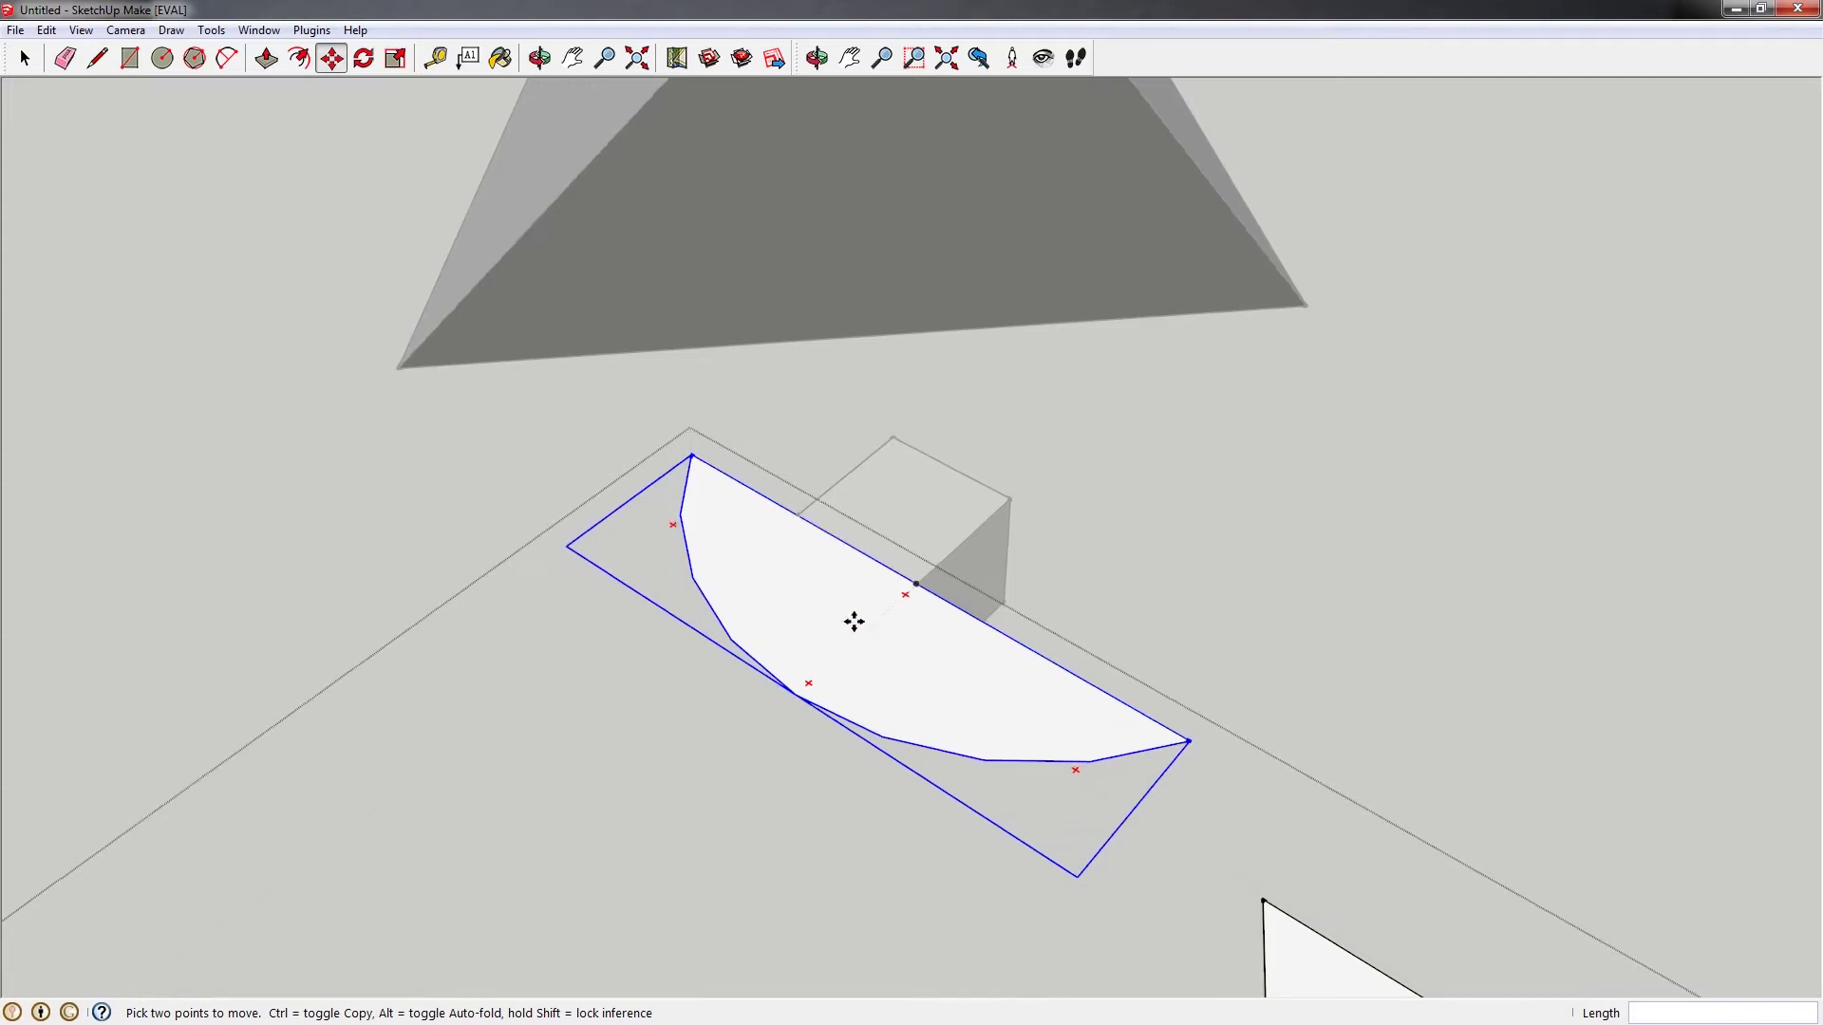
pyautogui.moveTo(865, 621); pyautogui.dragTo(902, 635, button='middle')
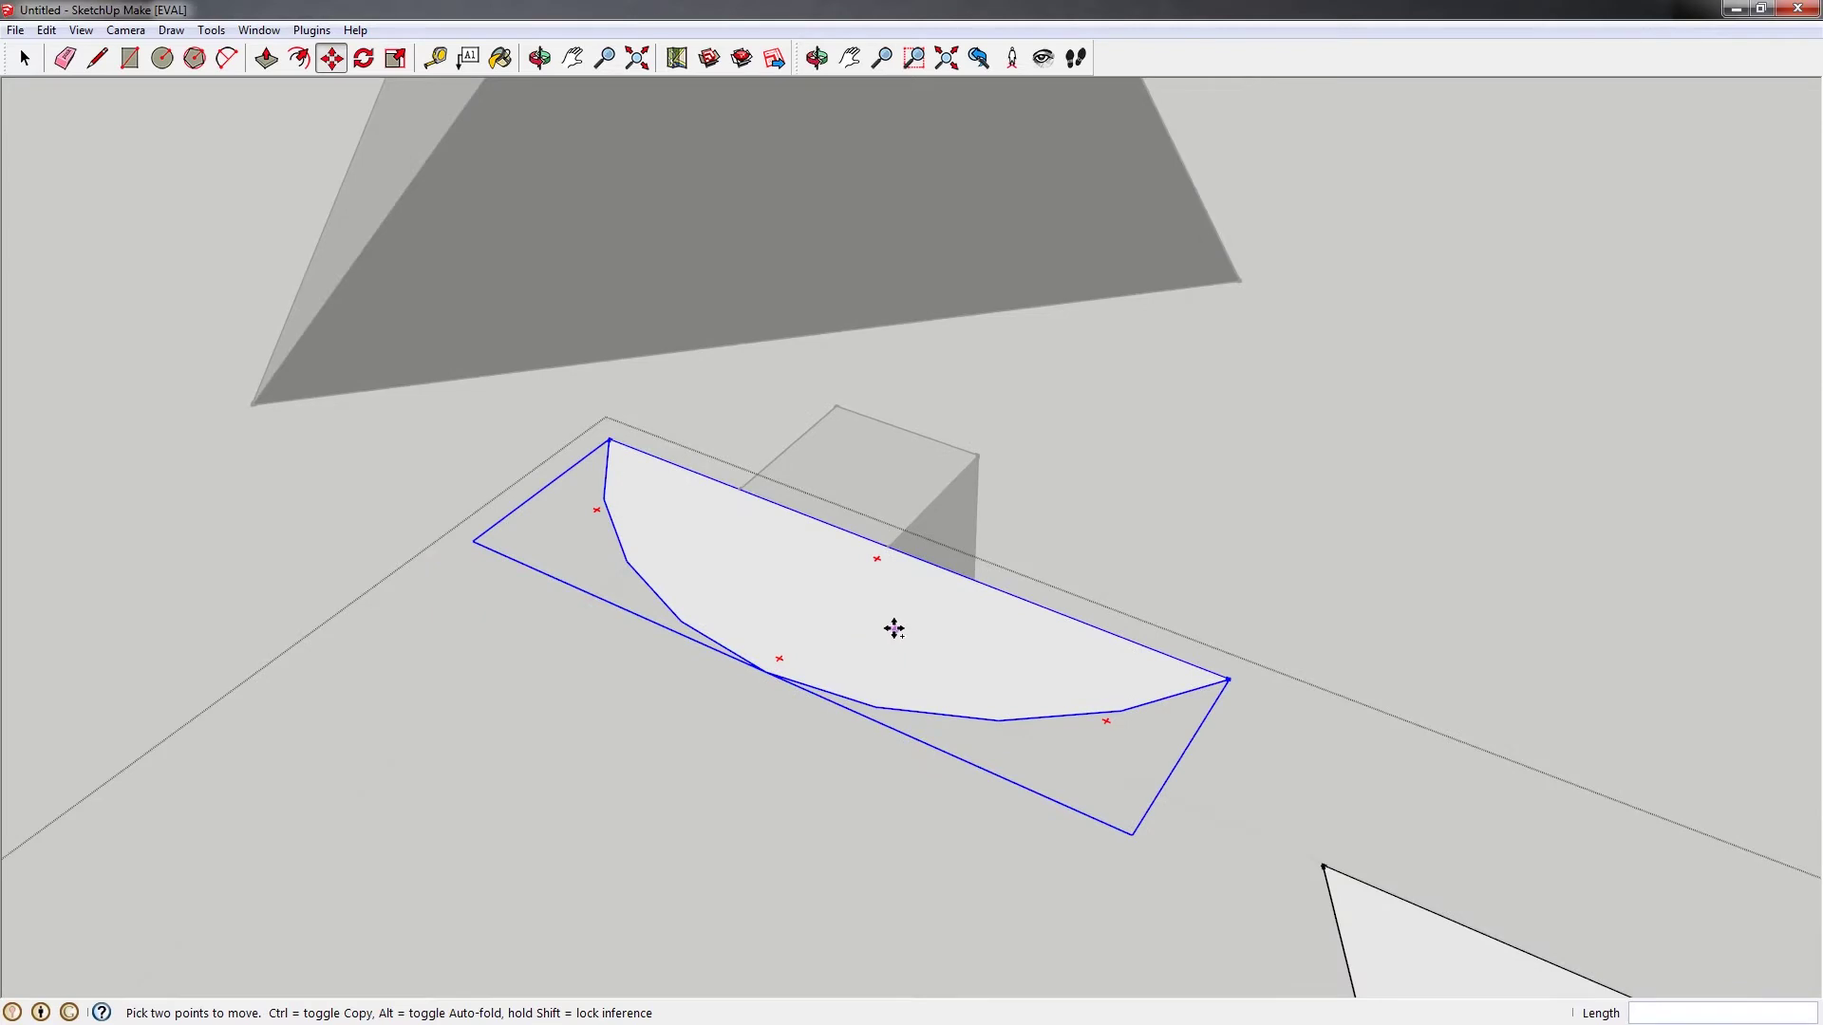
# Copy the curved segment and snap the copy onto the original's endpoint
pyautogui.click(894, 629)
pyautogui.press('ctrl')
pyautogui.click(1308, 505)
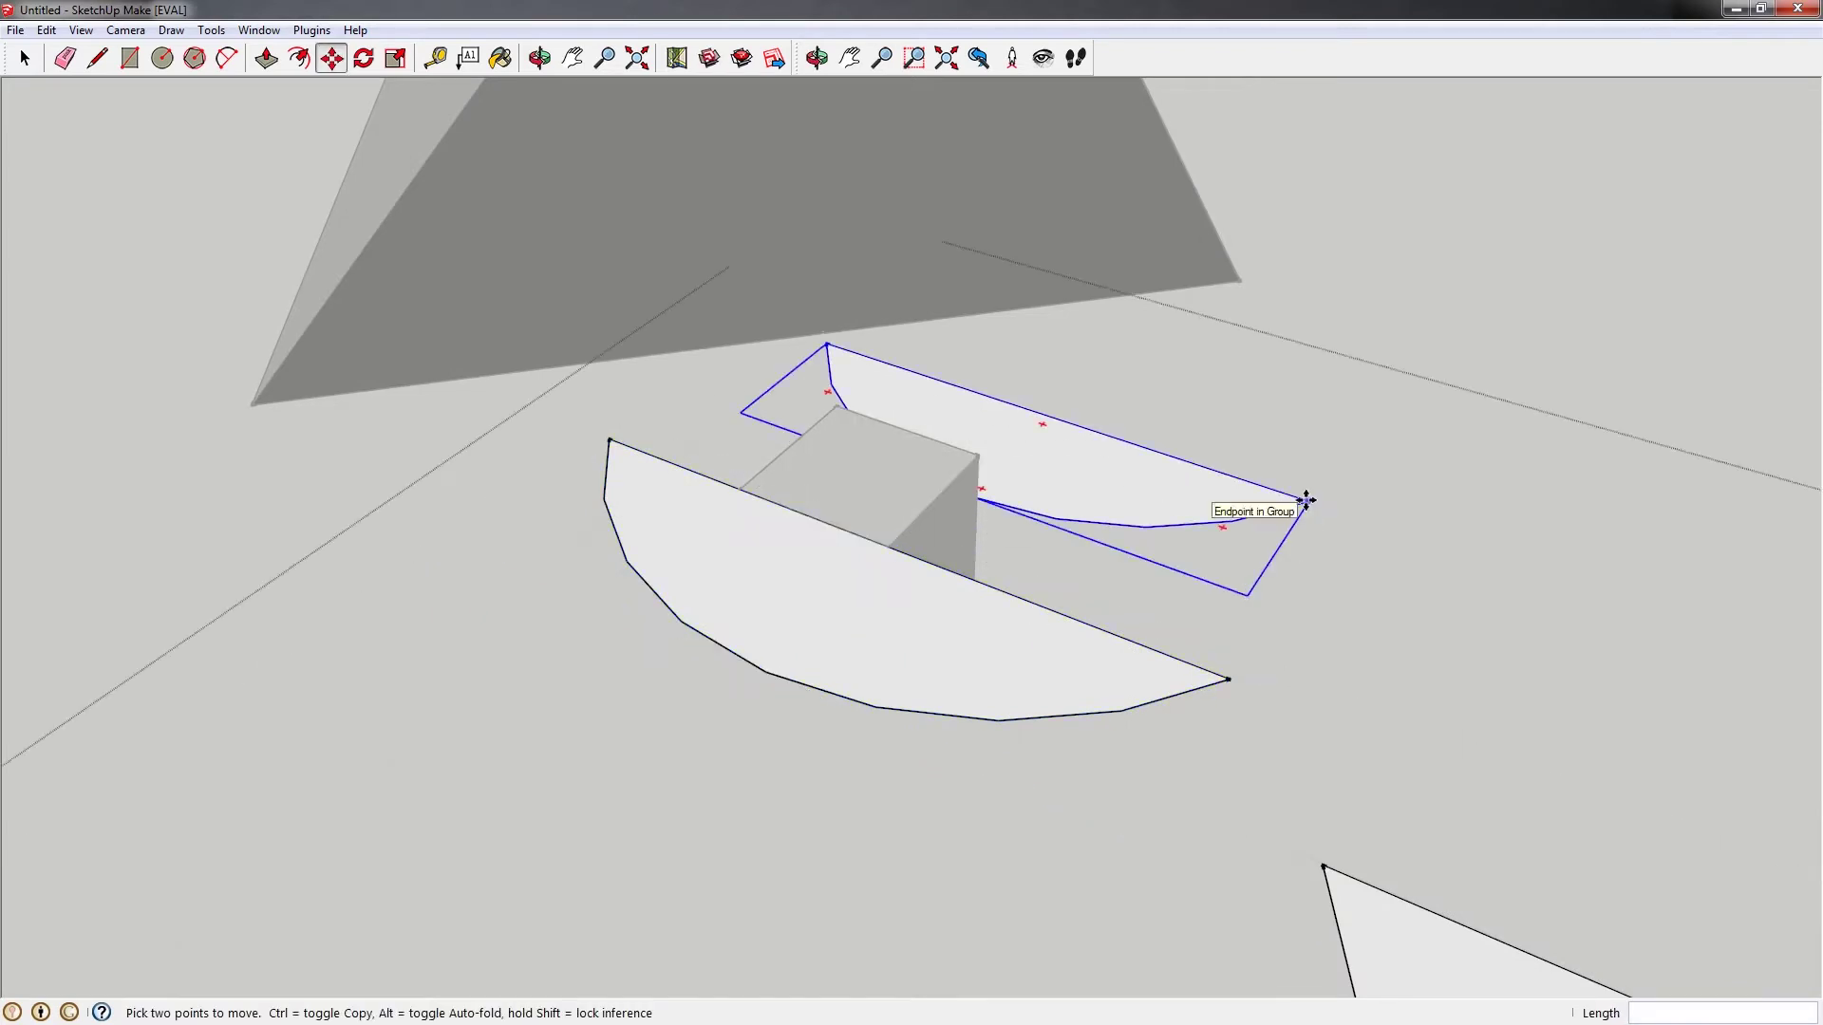
pyautogui.click(1306, 501)
pyautogui.click(1223, 673)
pyautogui.moveTo(1037, 643); pyautogui.dragTo(785, 322, button='middle')
# Rotate the copy 15 degrees about the cube top, forming a crescent with the original
pyautogui.press('q')
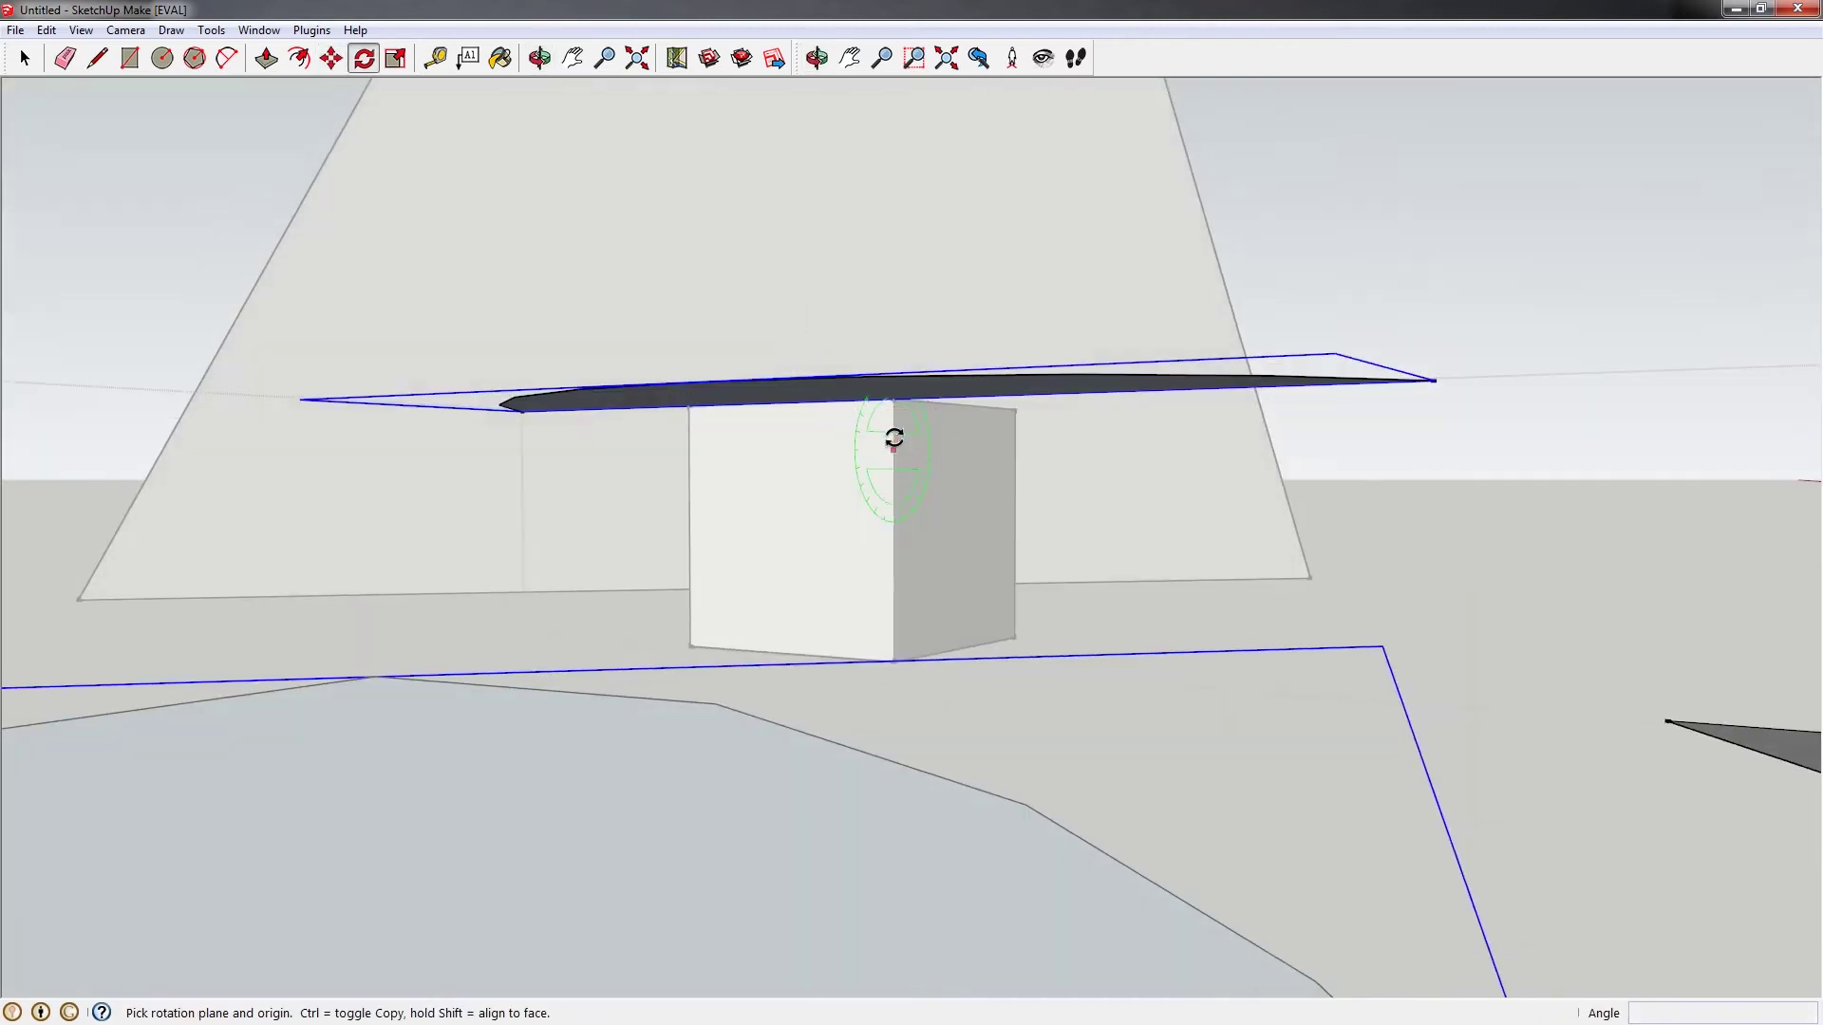
pyautogui.click(889, 406)
pyautogui.click(1488, 413)
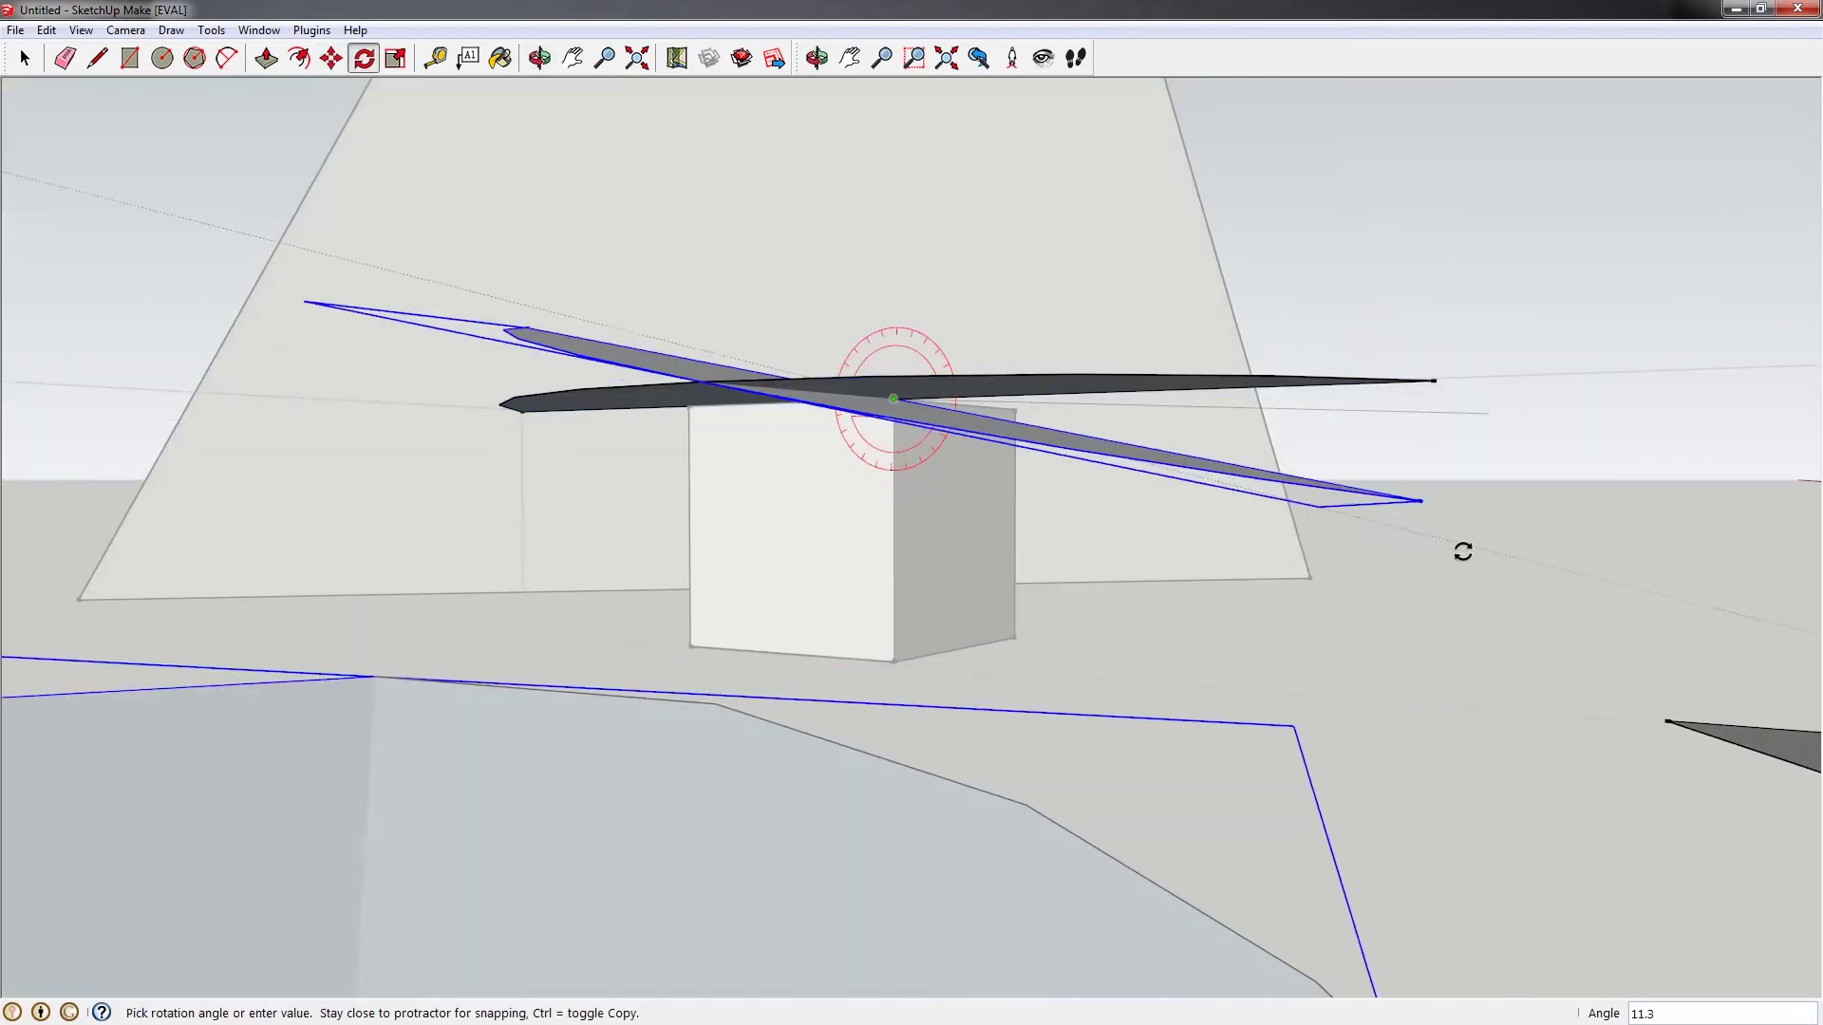
pyautogui.write('15')
pyautogui.press('Return')
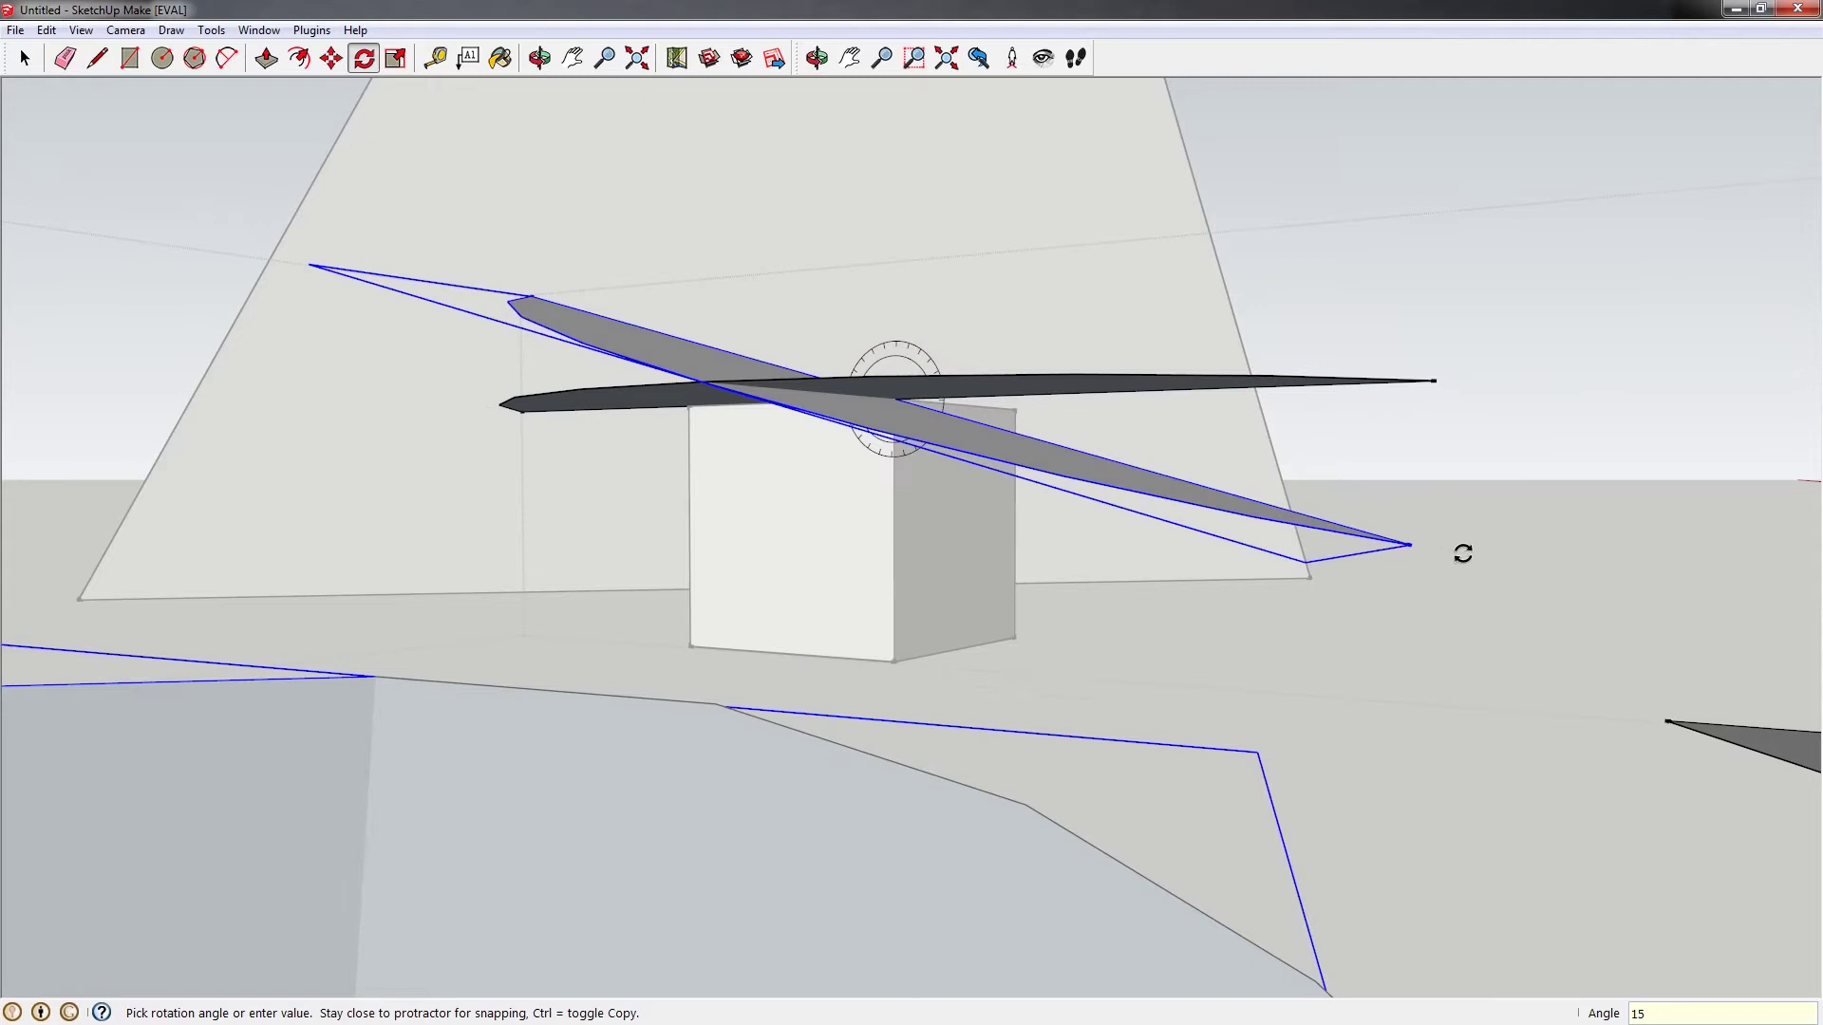
pyautogui.moveTo(928, 419); pyautogui.dragTo(1038, 607, button='middle')
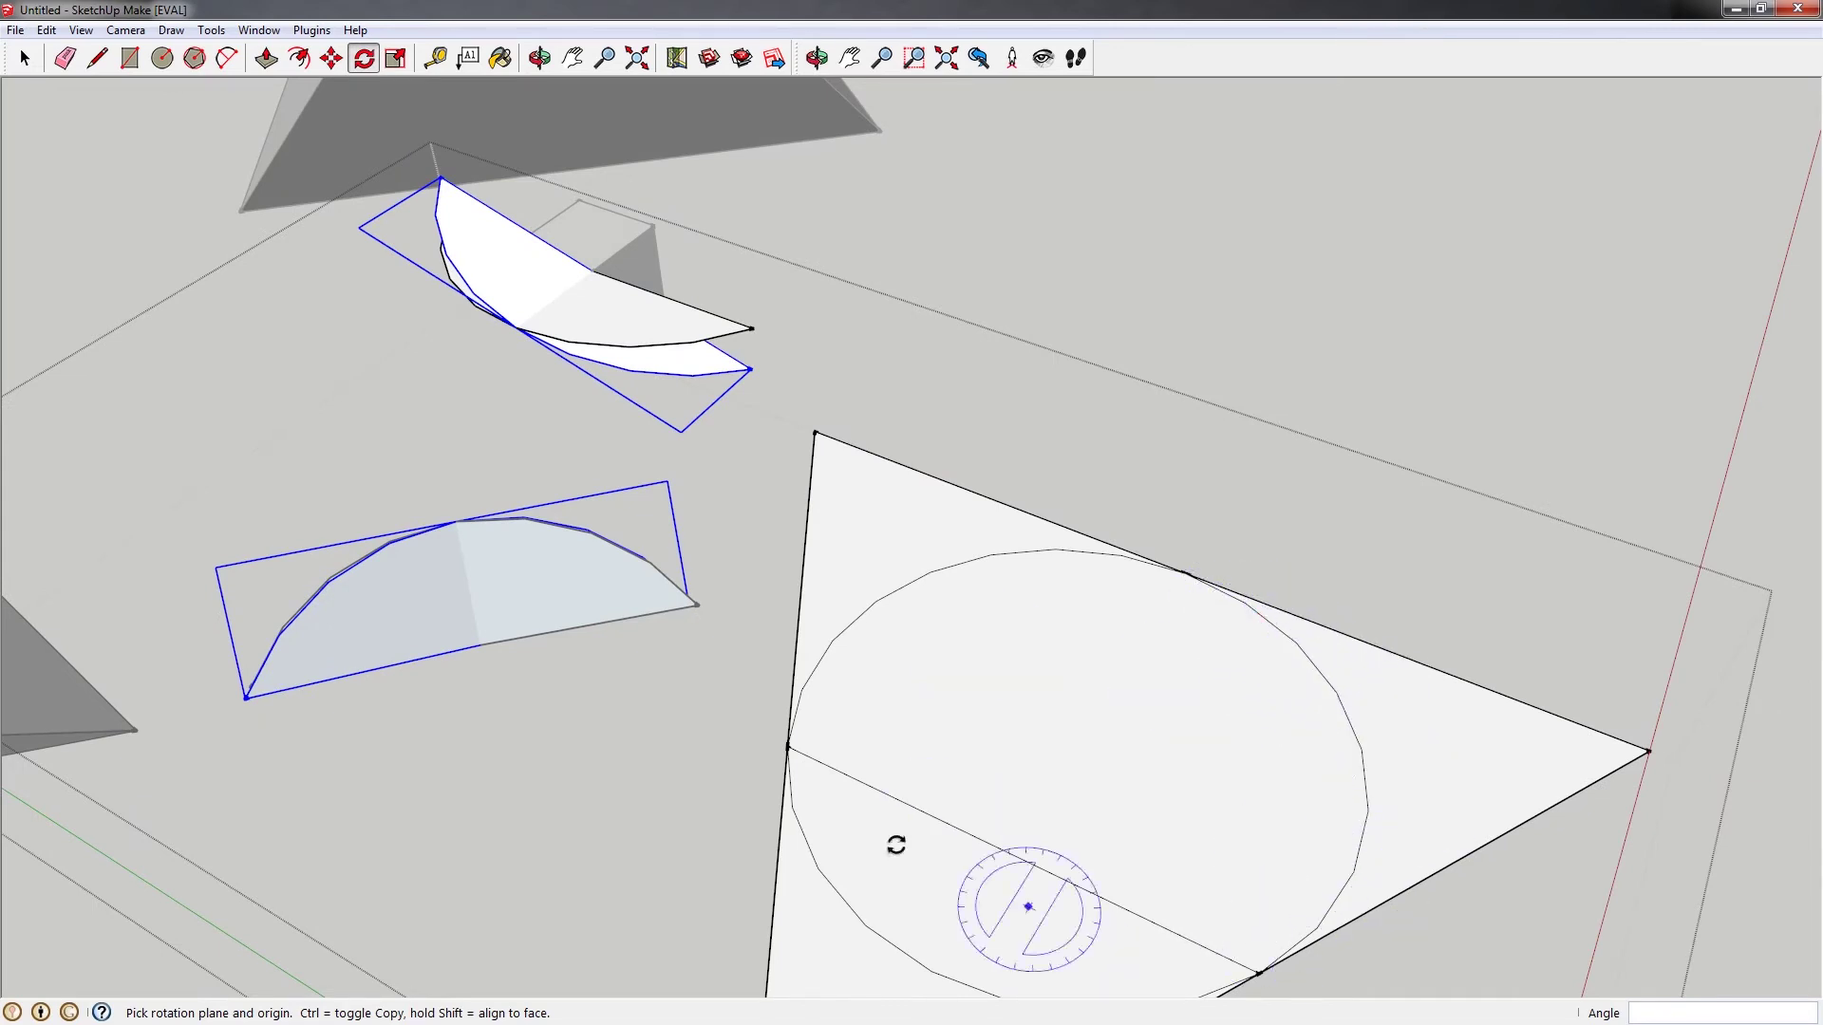
pyautogui.keyDown('shift'); pyautogui.moveTo(983, 432); pyautogui.dragTo(1294, 786, button='middle'); pyautogui.keyUp('shift')
pyautogui.scroll(6, 835, 672)
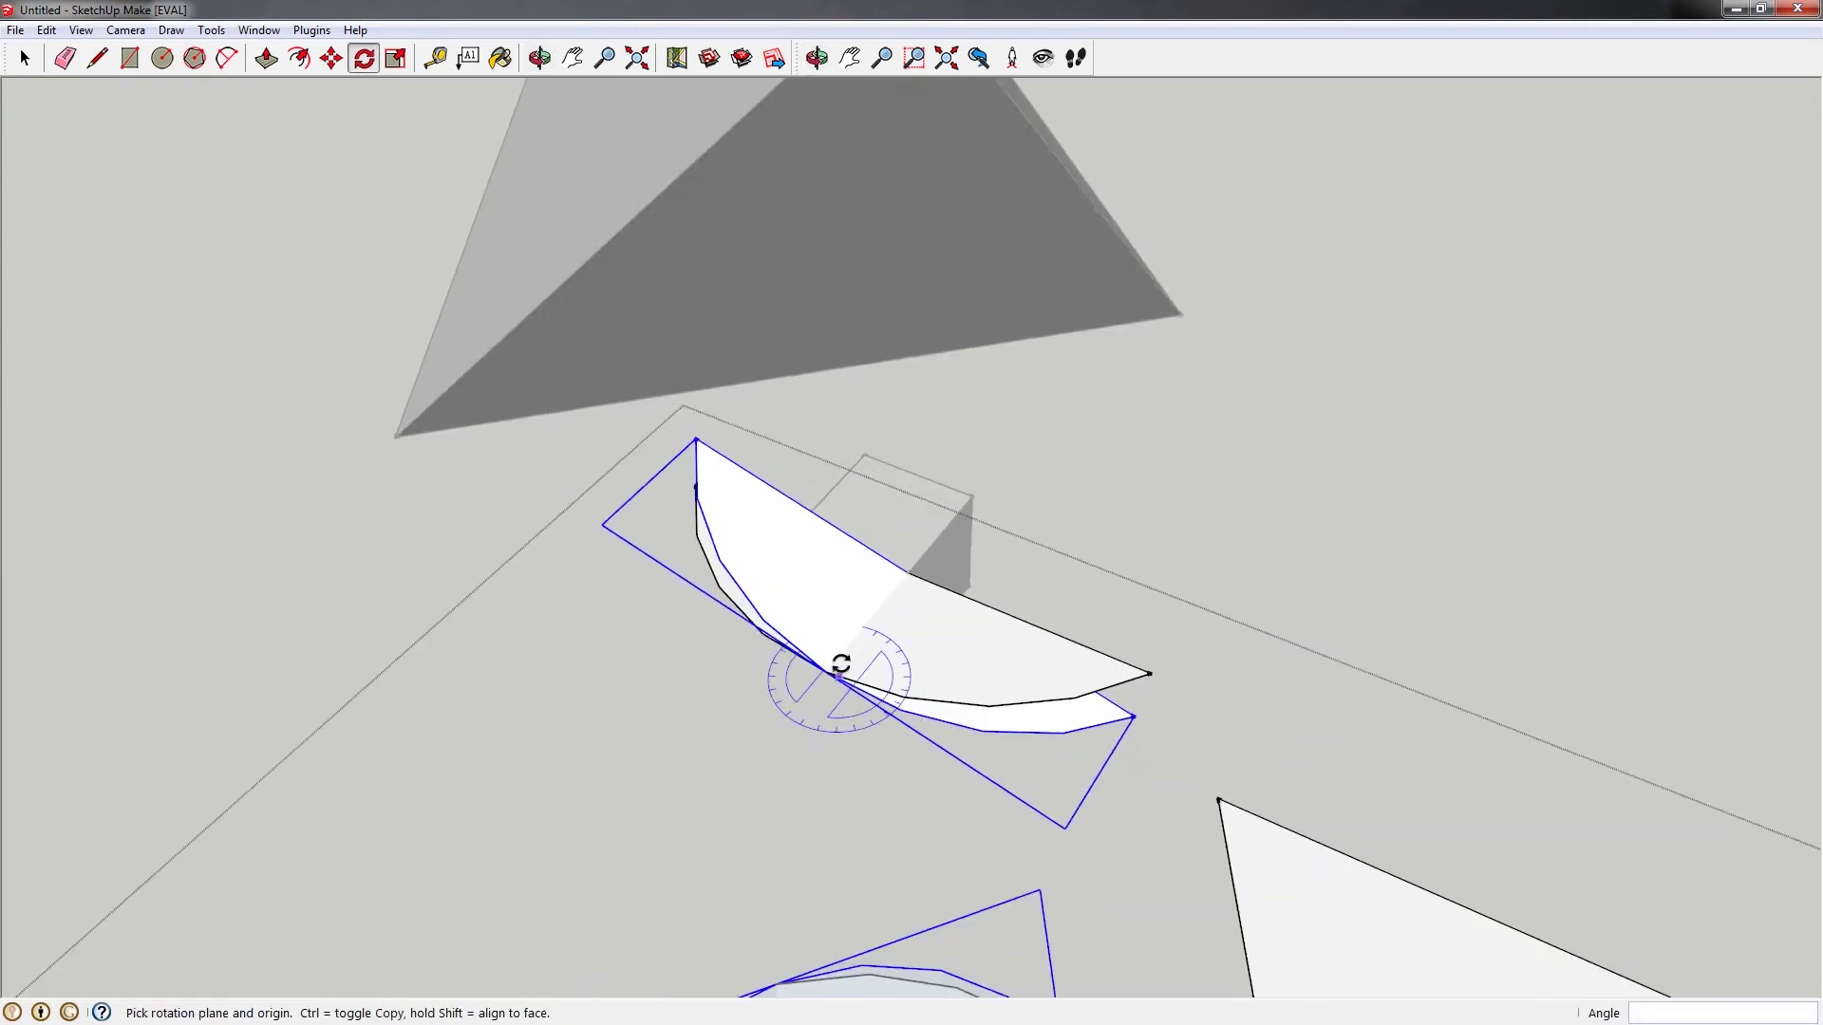
pyautogui.moveTo(893, 583); pyautogui.dragTo(1034, 521, button='middle')
# Select both curved groups and explode them into plain faces
pyautogui.press('space')
pyautogui.keyDown('shift'); pyautogui.click(1056, 530); pyautogui.keyUp('shift')
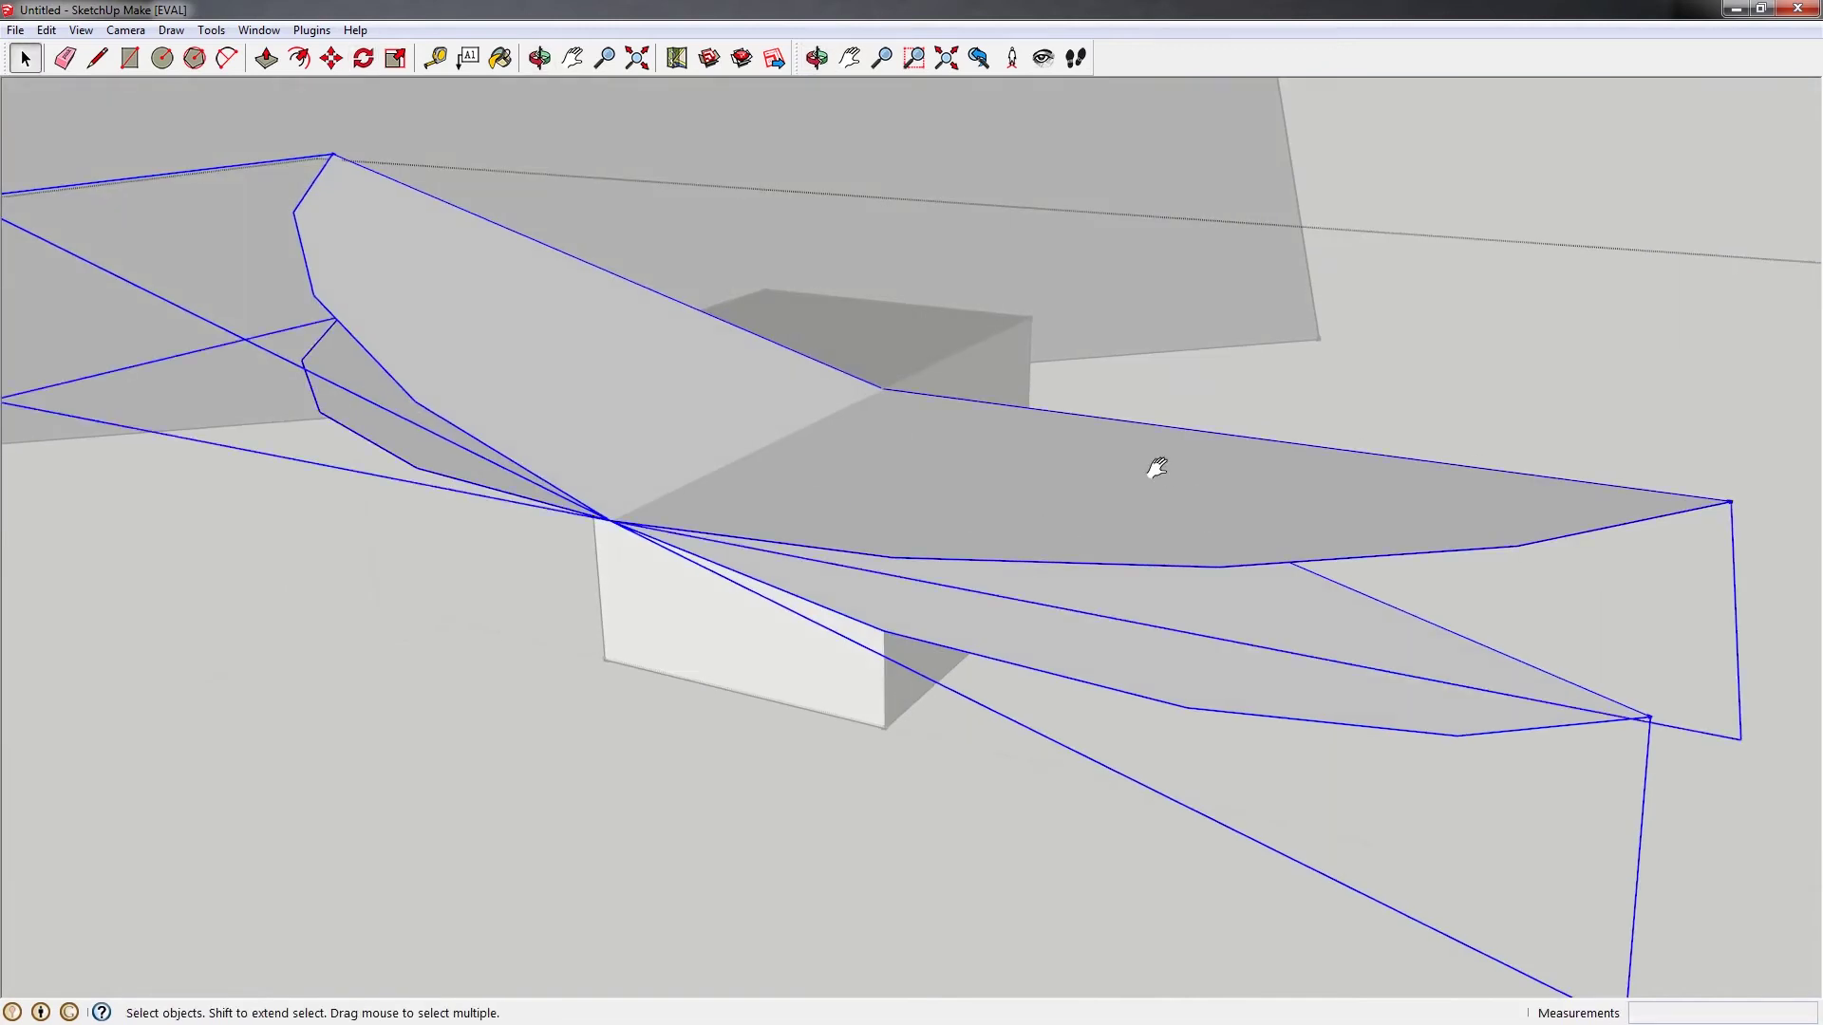
pyautogui.scroll(-3, 992, 529)
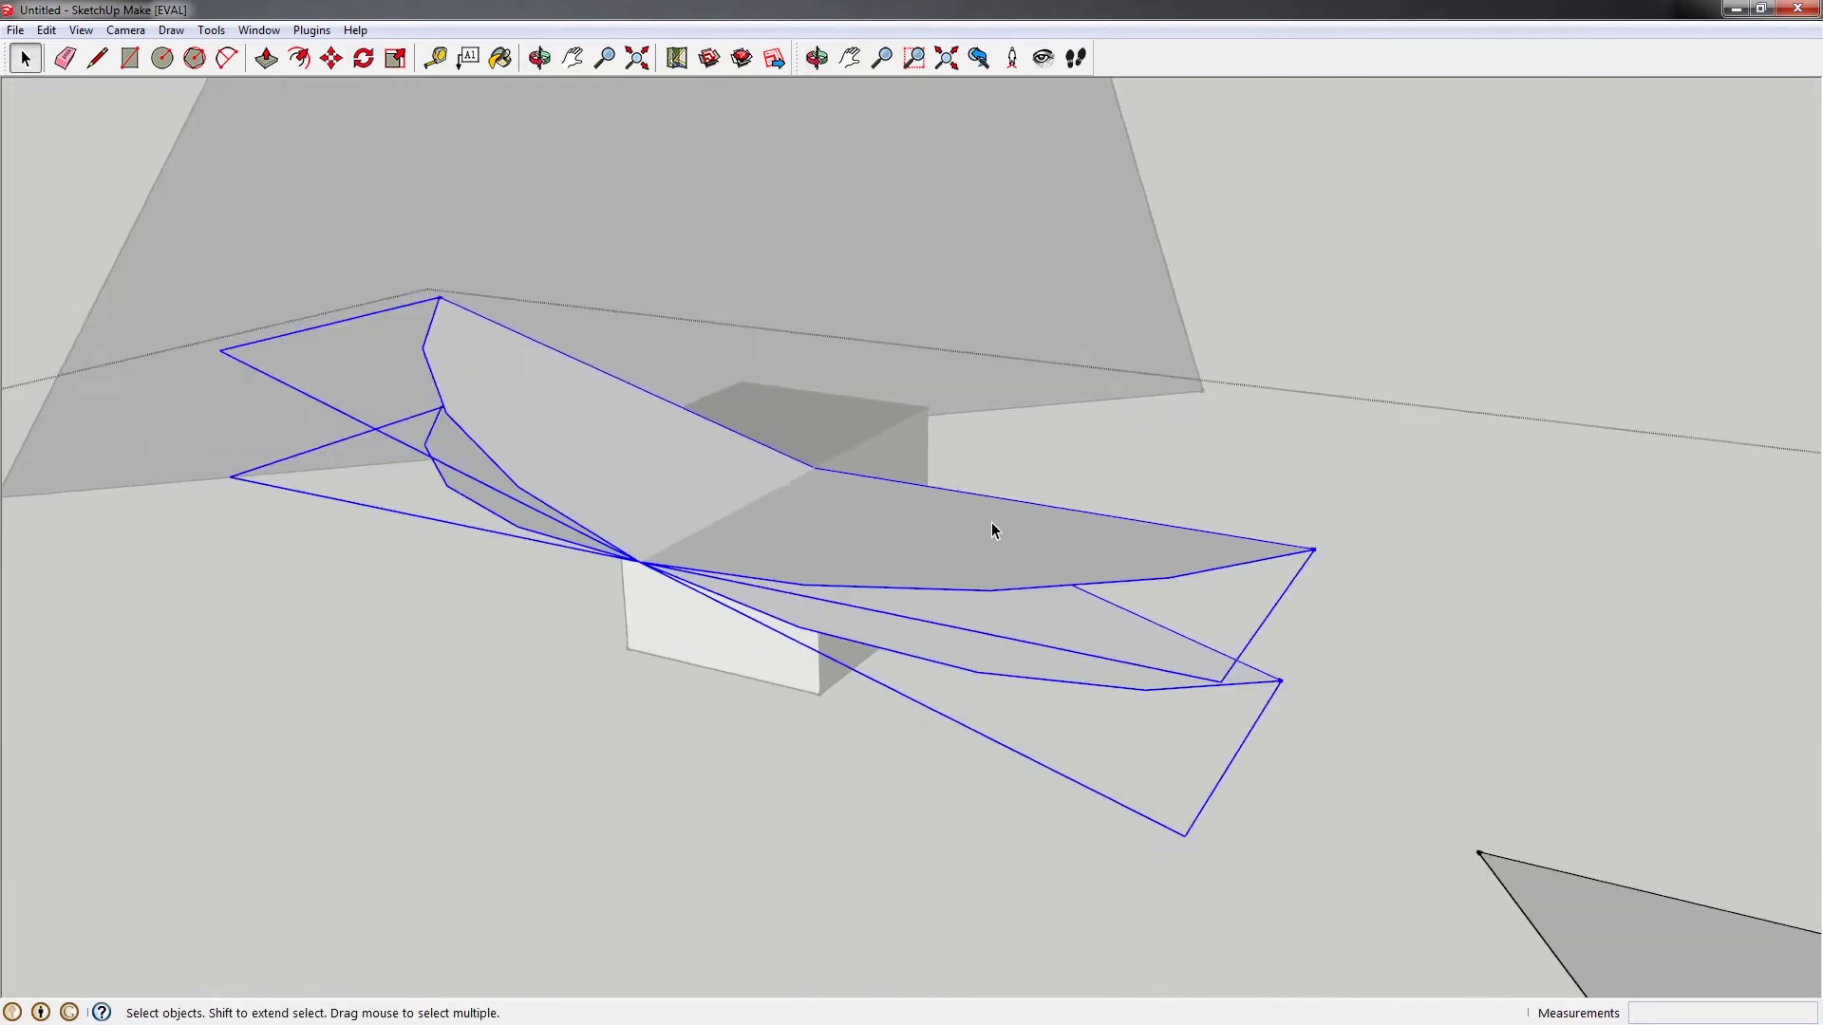
pyautogui.rightClick(1055, 562)
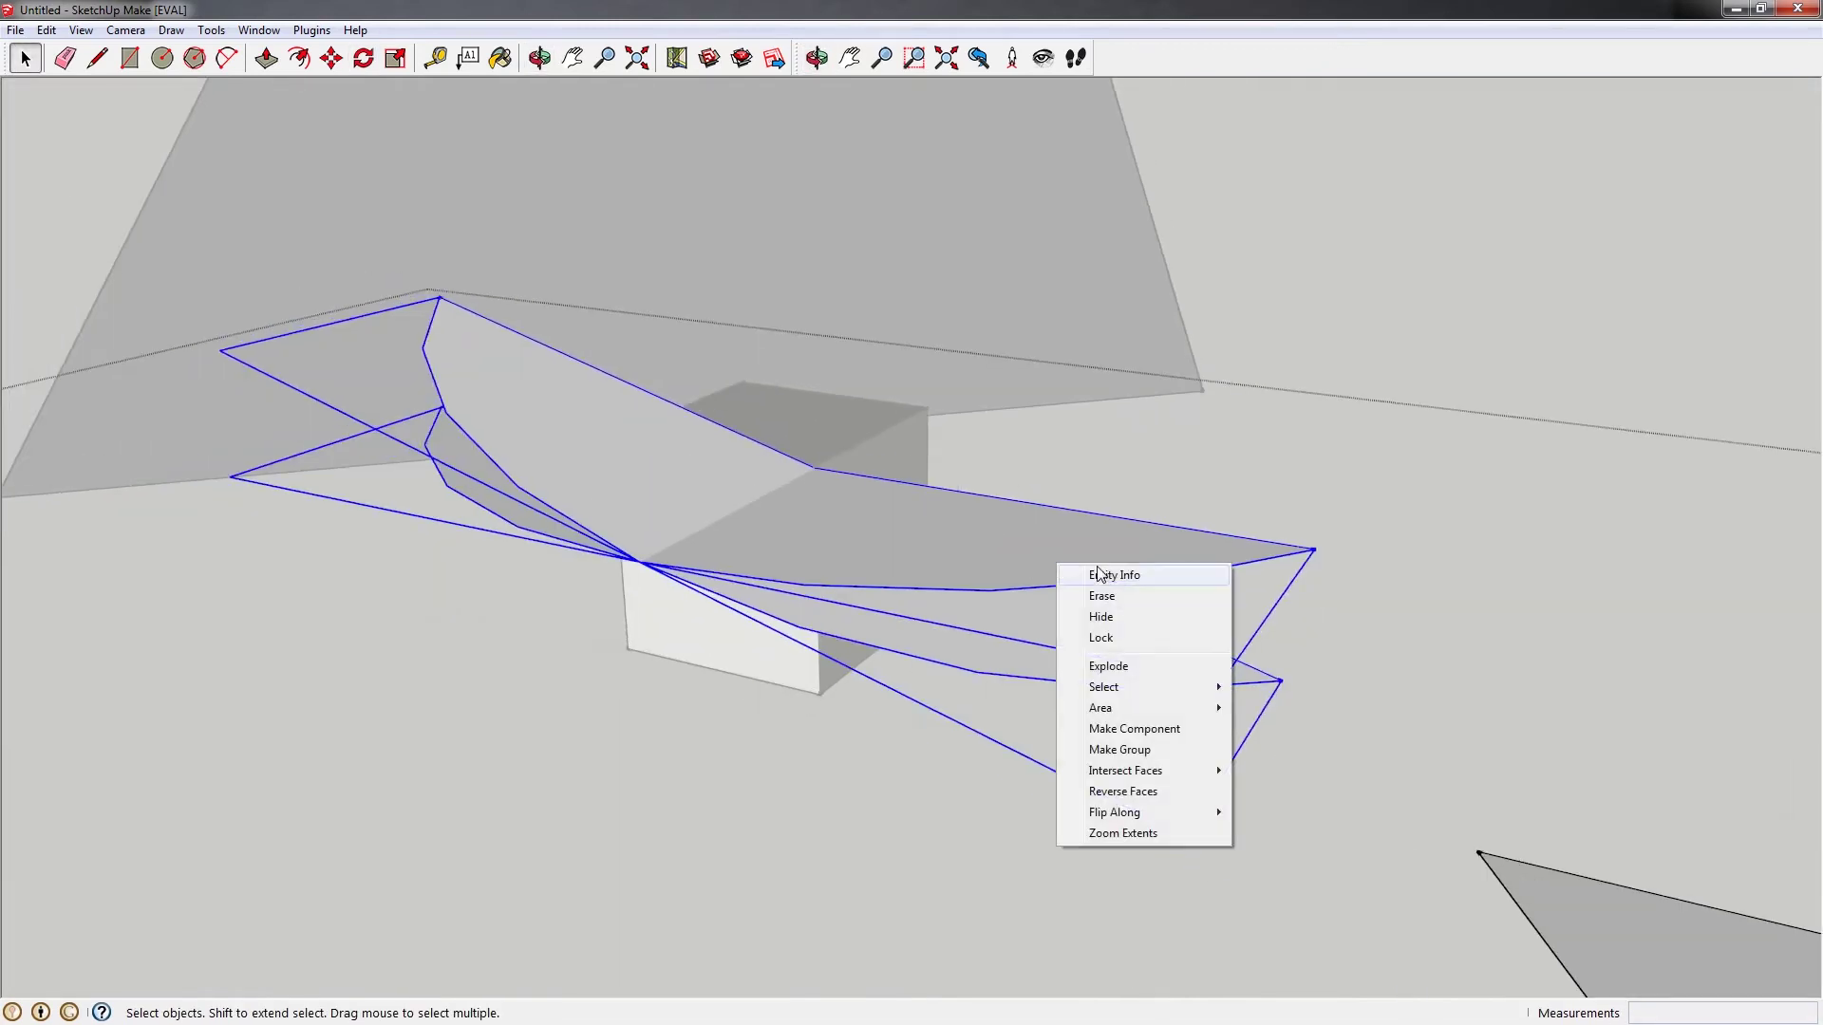
pyautogui.click(1146, 668)
pyautogui.moveTo(867, 603); pyautogui.dragTo(1088, 708, button='middle')
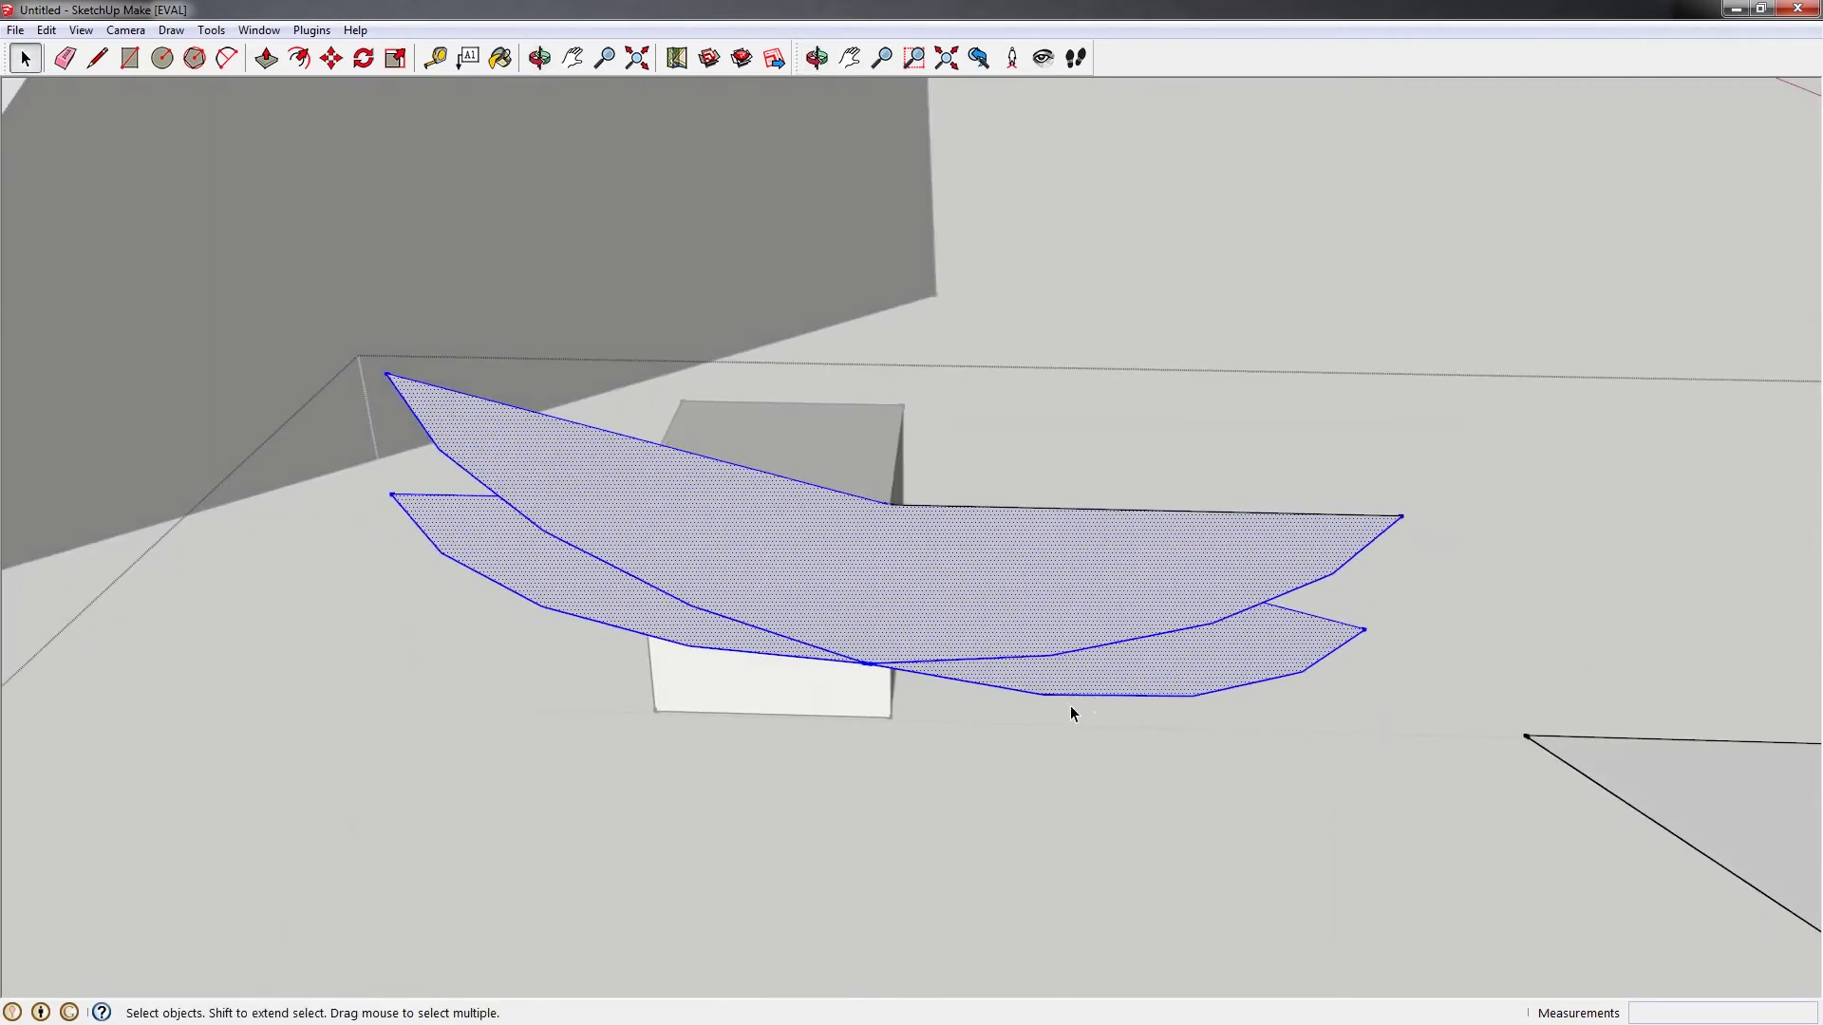
pyautogui.moveTo(1027, 624)
pyautogui.mouseDown(button='middle')
pyautogui.moveTo(870, 618)
pyautogui.moveTo(1082, 633)
pyautogui.mouseUp(button='middle')
# Draw lines between the upper and lower curved edges to fill the gap with faces
pyautogui.press('l')
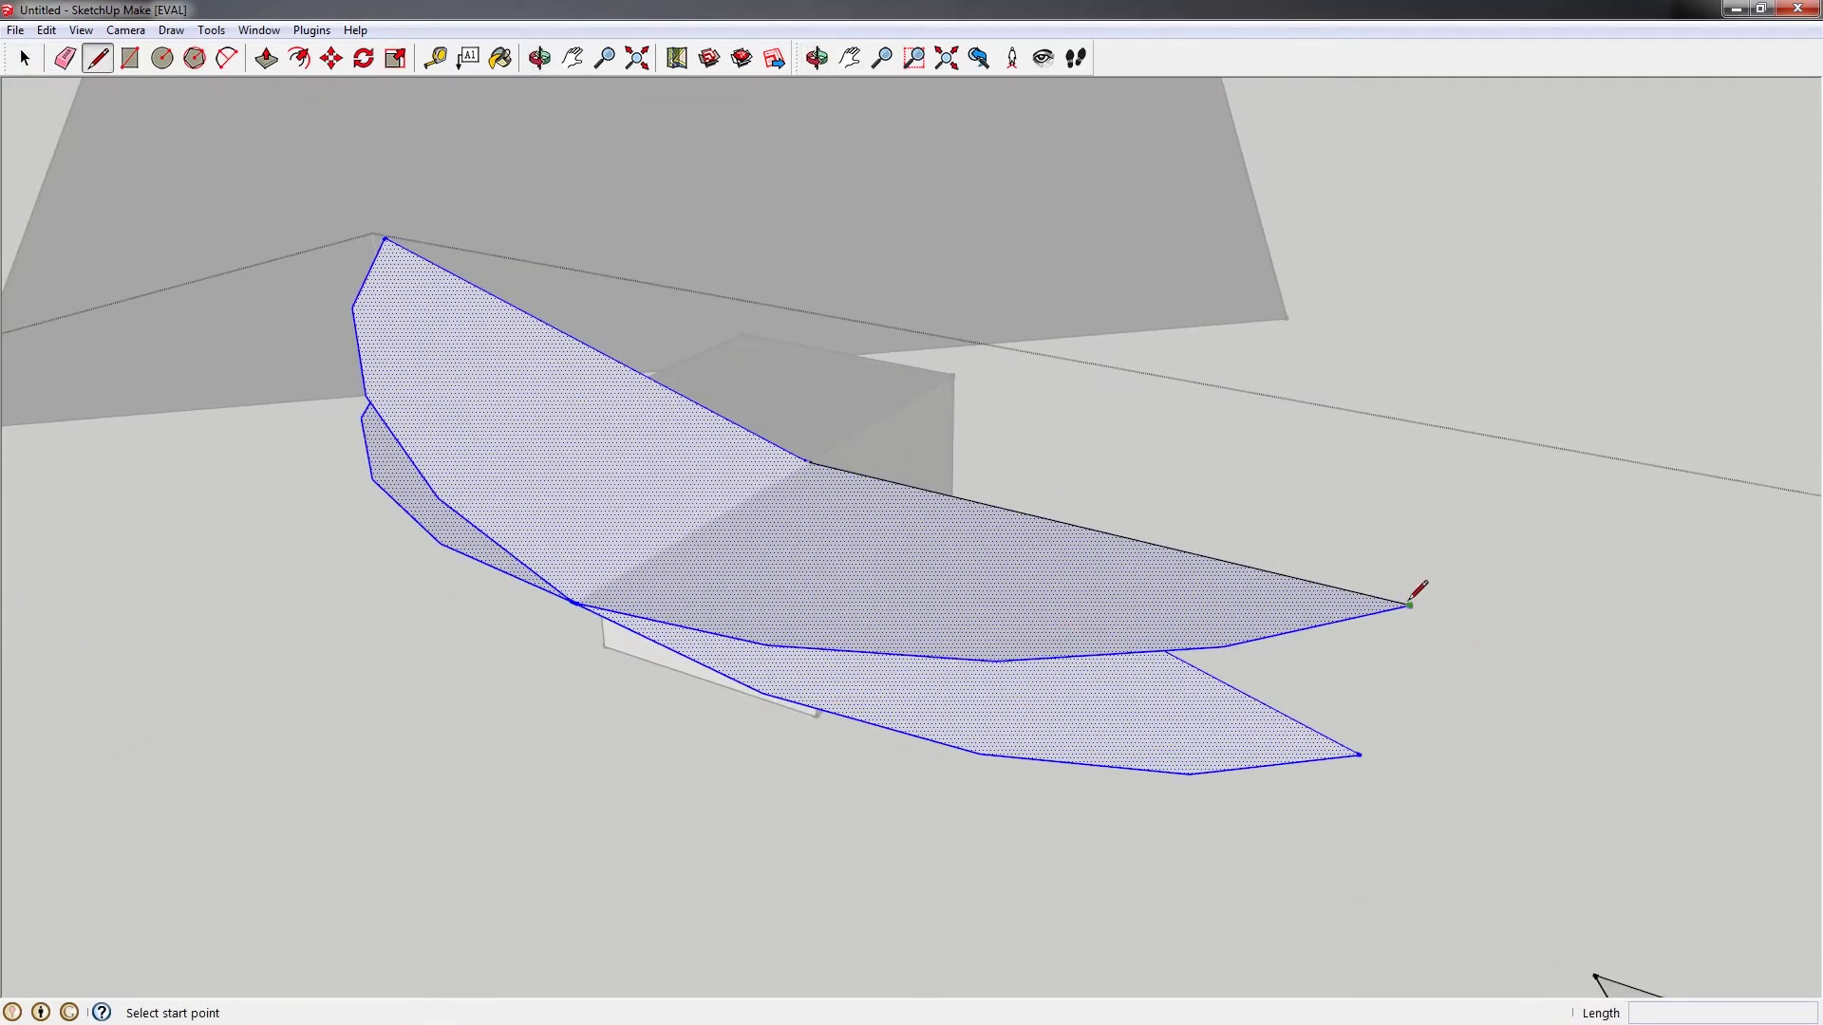
pyautogui.click(1410, 604)
pyautogui.click(1356, 754)
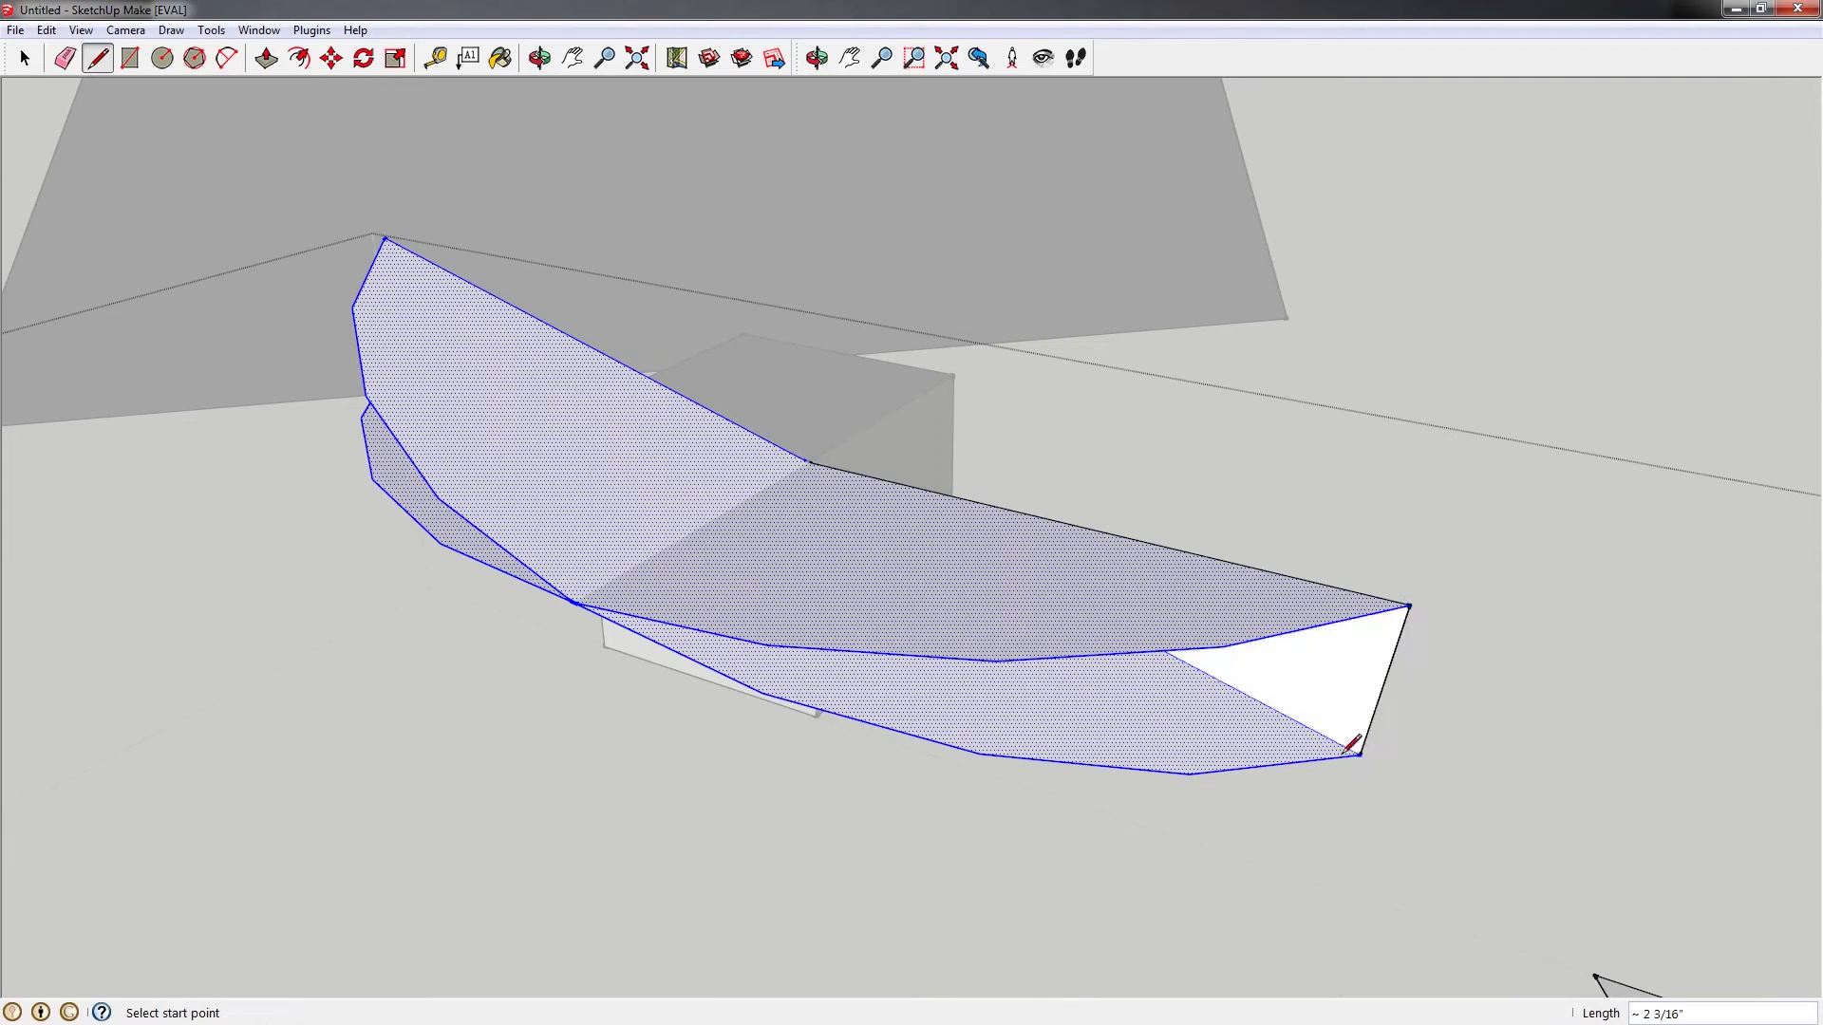
pyautogui.click(1224, 647)
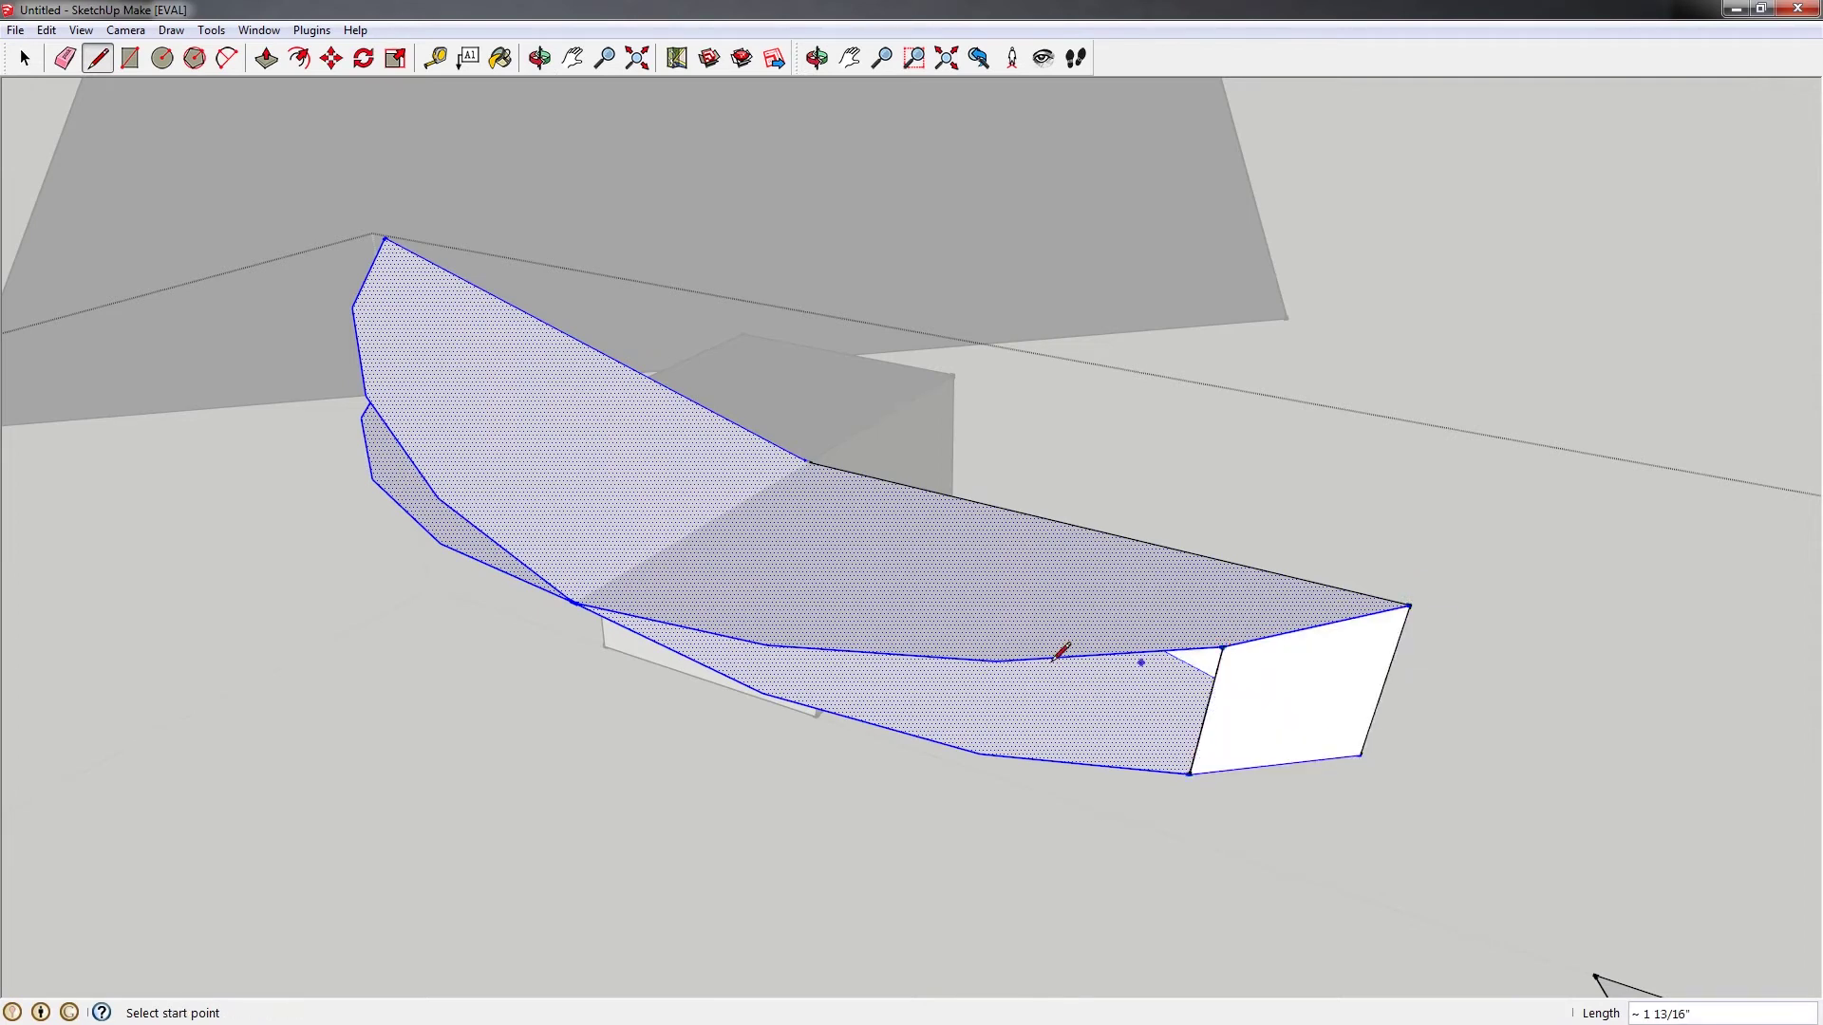
pyautogui.click(997, 659)
pyautogui.click(981, 753)
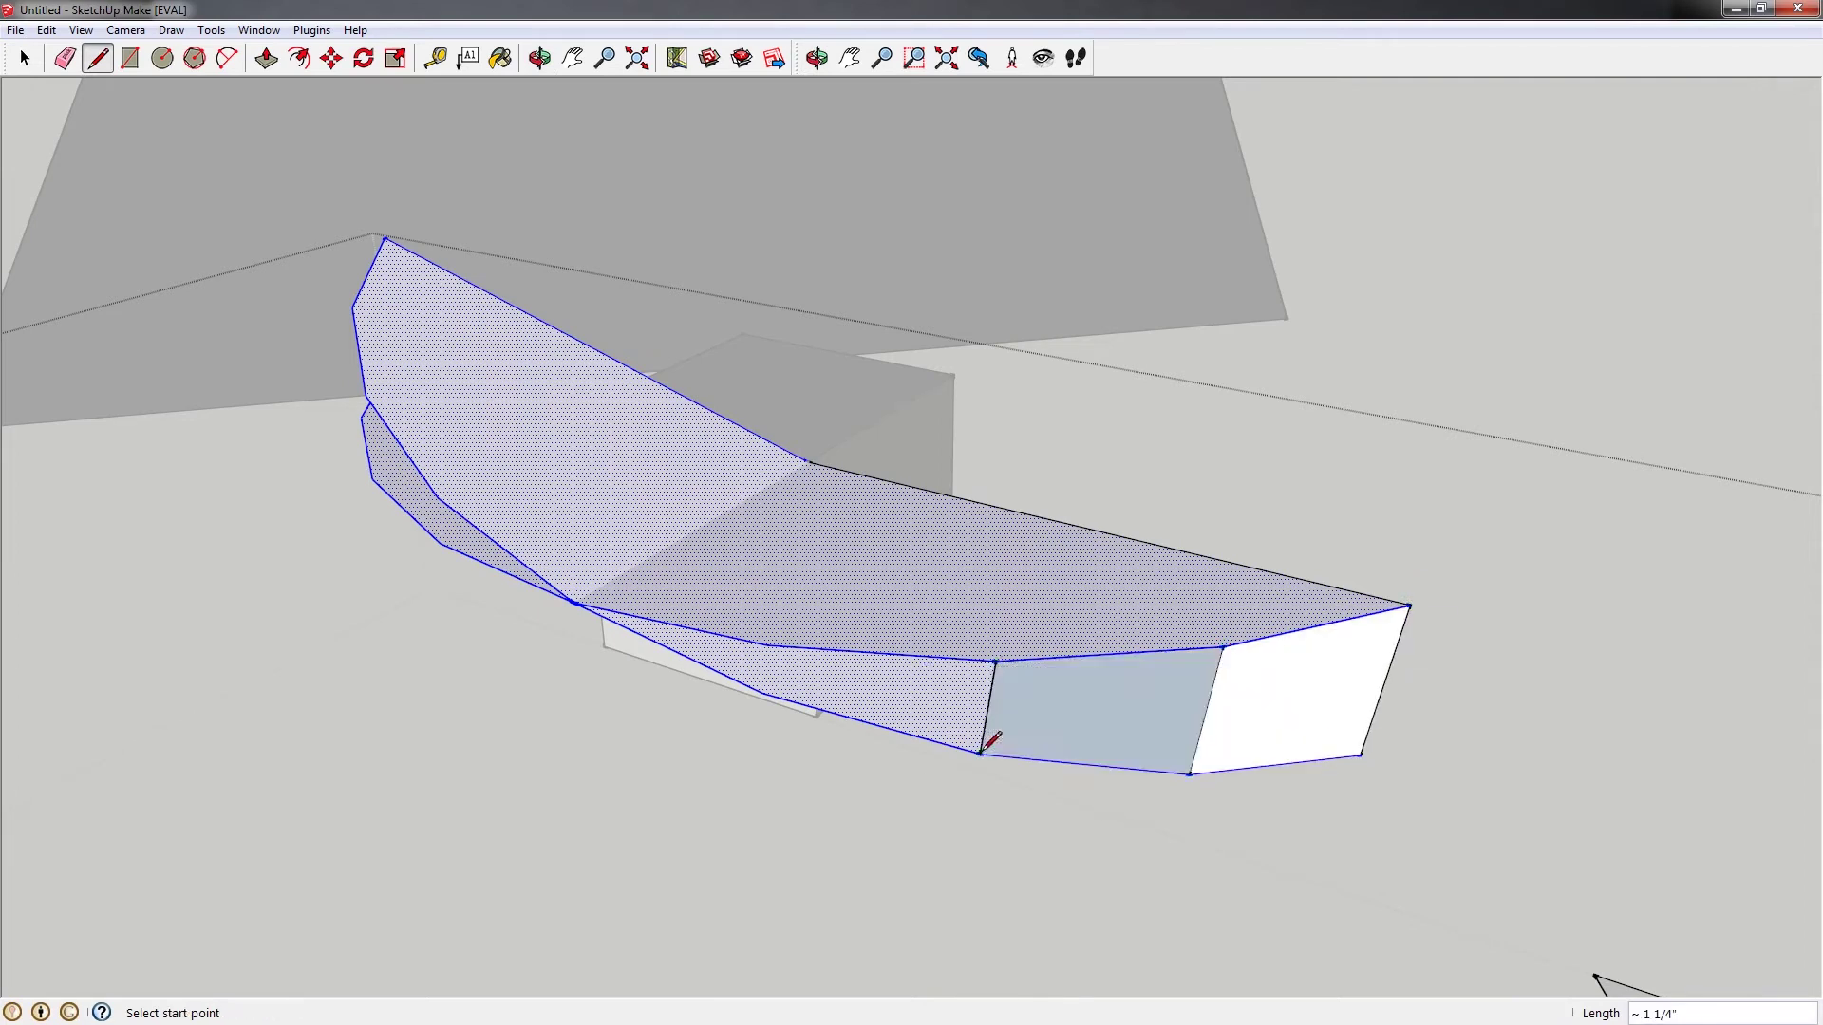
pyautogui.click(767, 644)
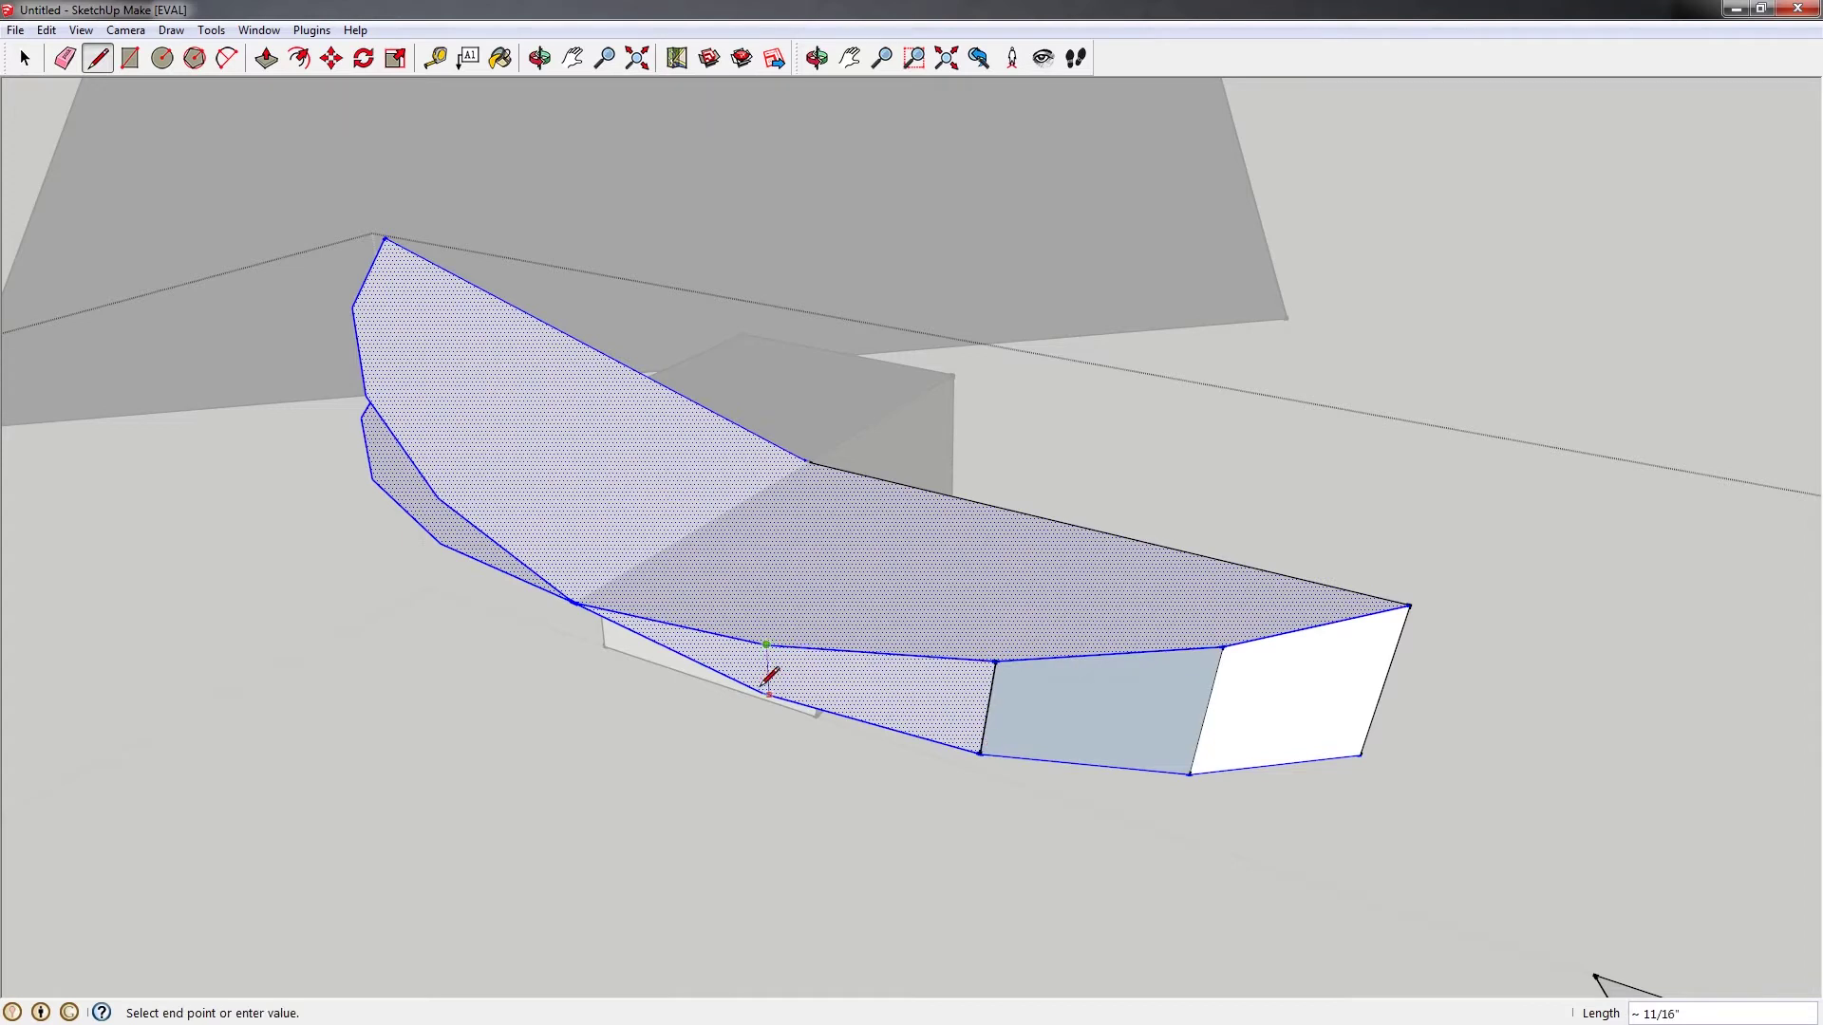
pyautogui.click(769, 694)
# Add vertical edges at the strip's left end, splitting and closing its side faces
pyautogui.moveTo(720, 643); pyautogui.dragTo(668, 628, button='middle')
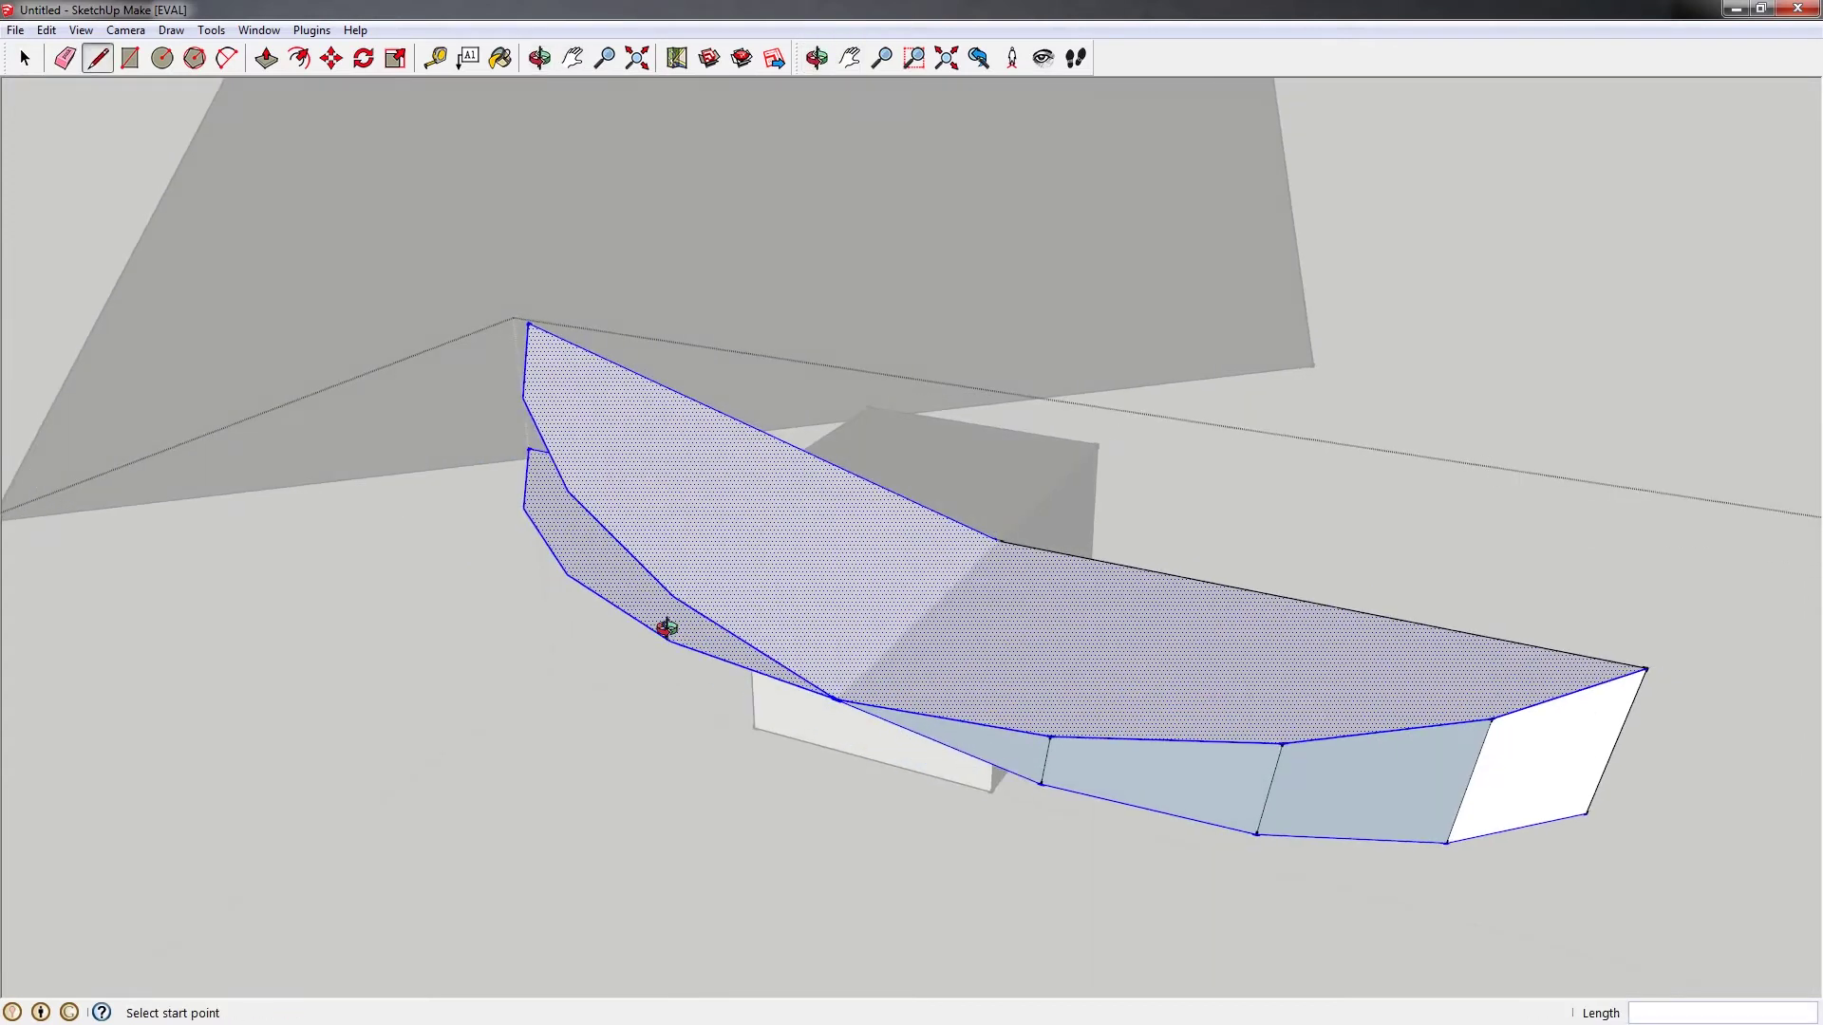
pyautogui.click(673, 596)
pyautogui.click(671, 640)
pyautogui.click(567, 490)
pyautogui.click(565, 572)
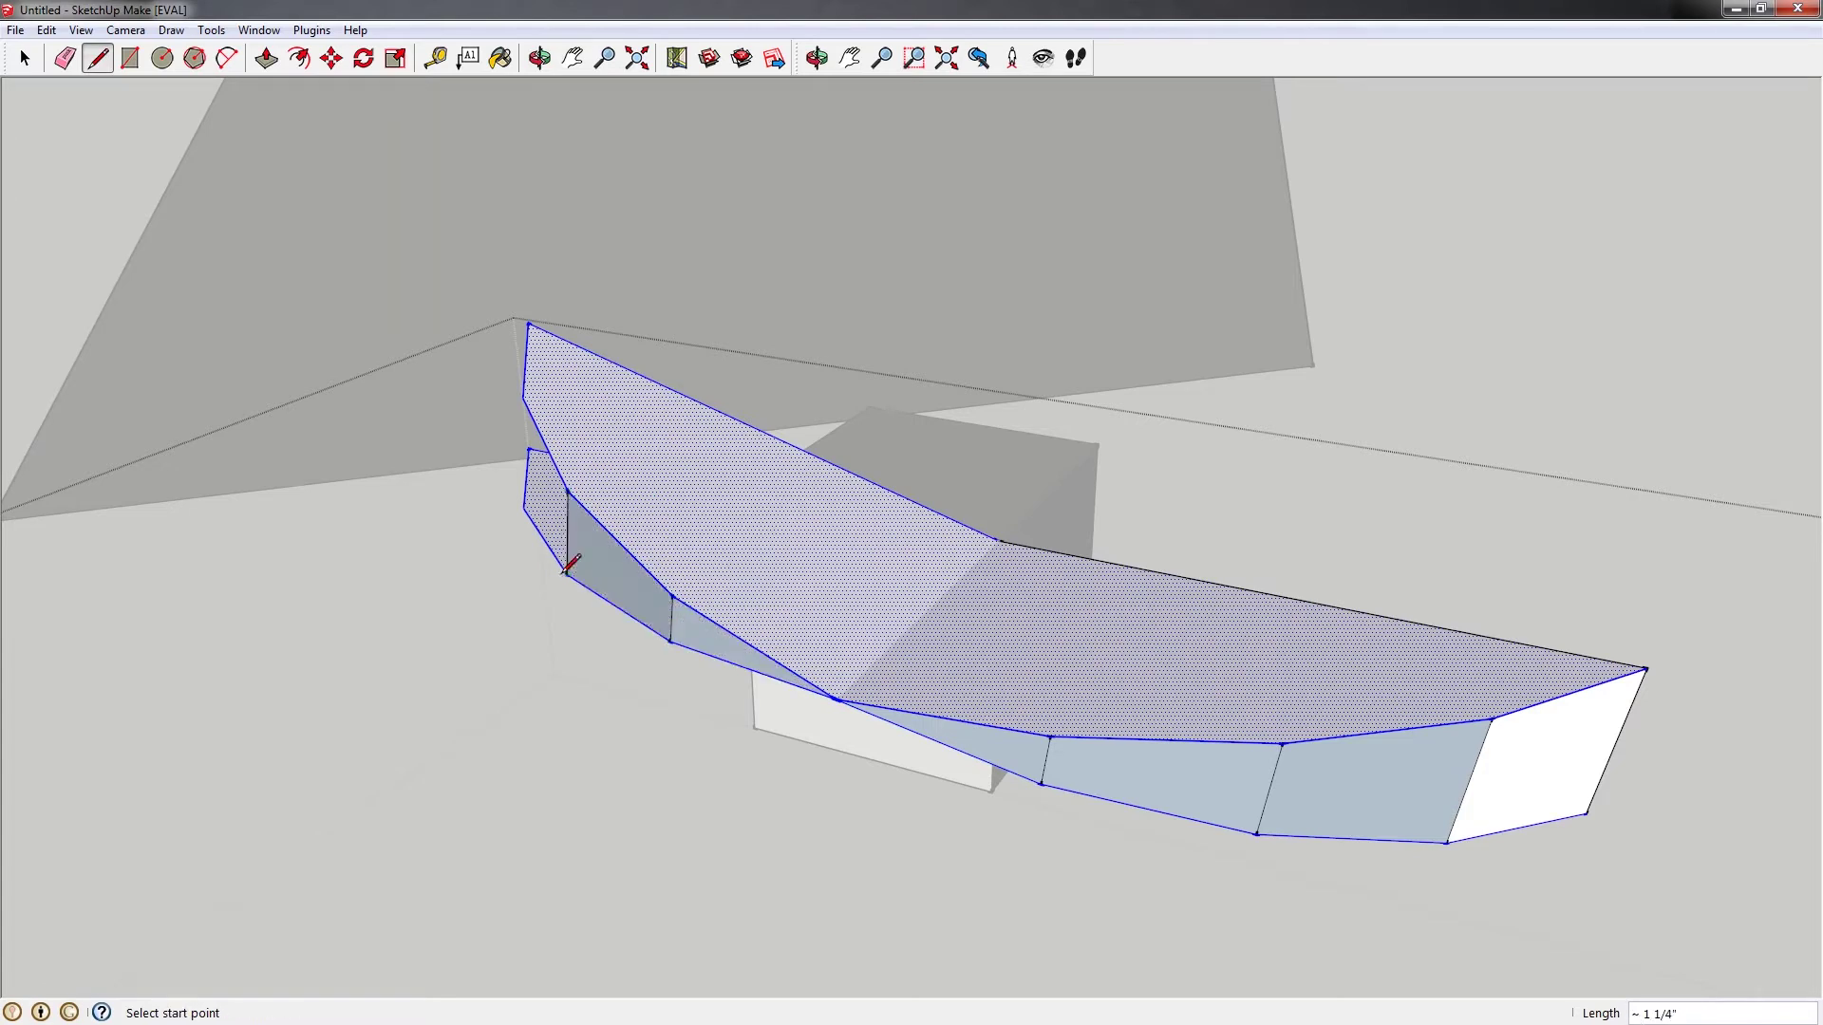
pyautogui.click(524, 509)
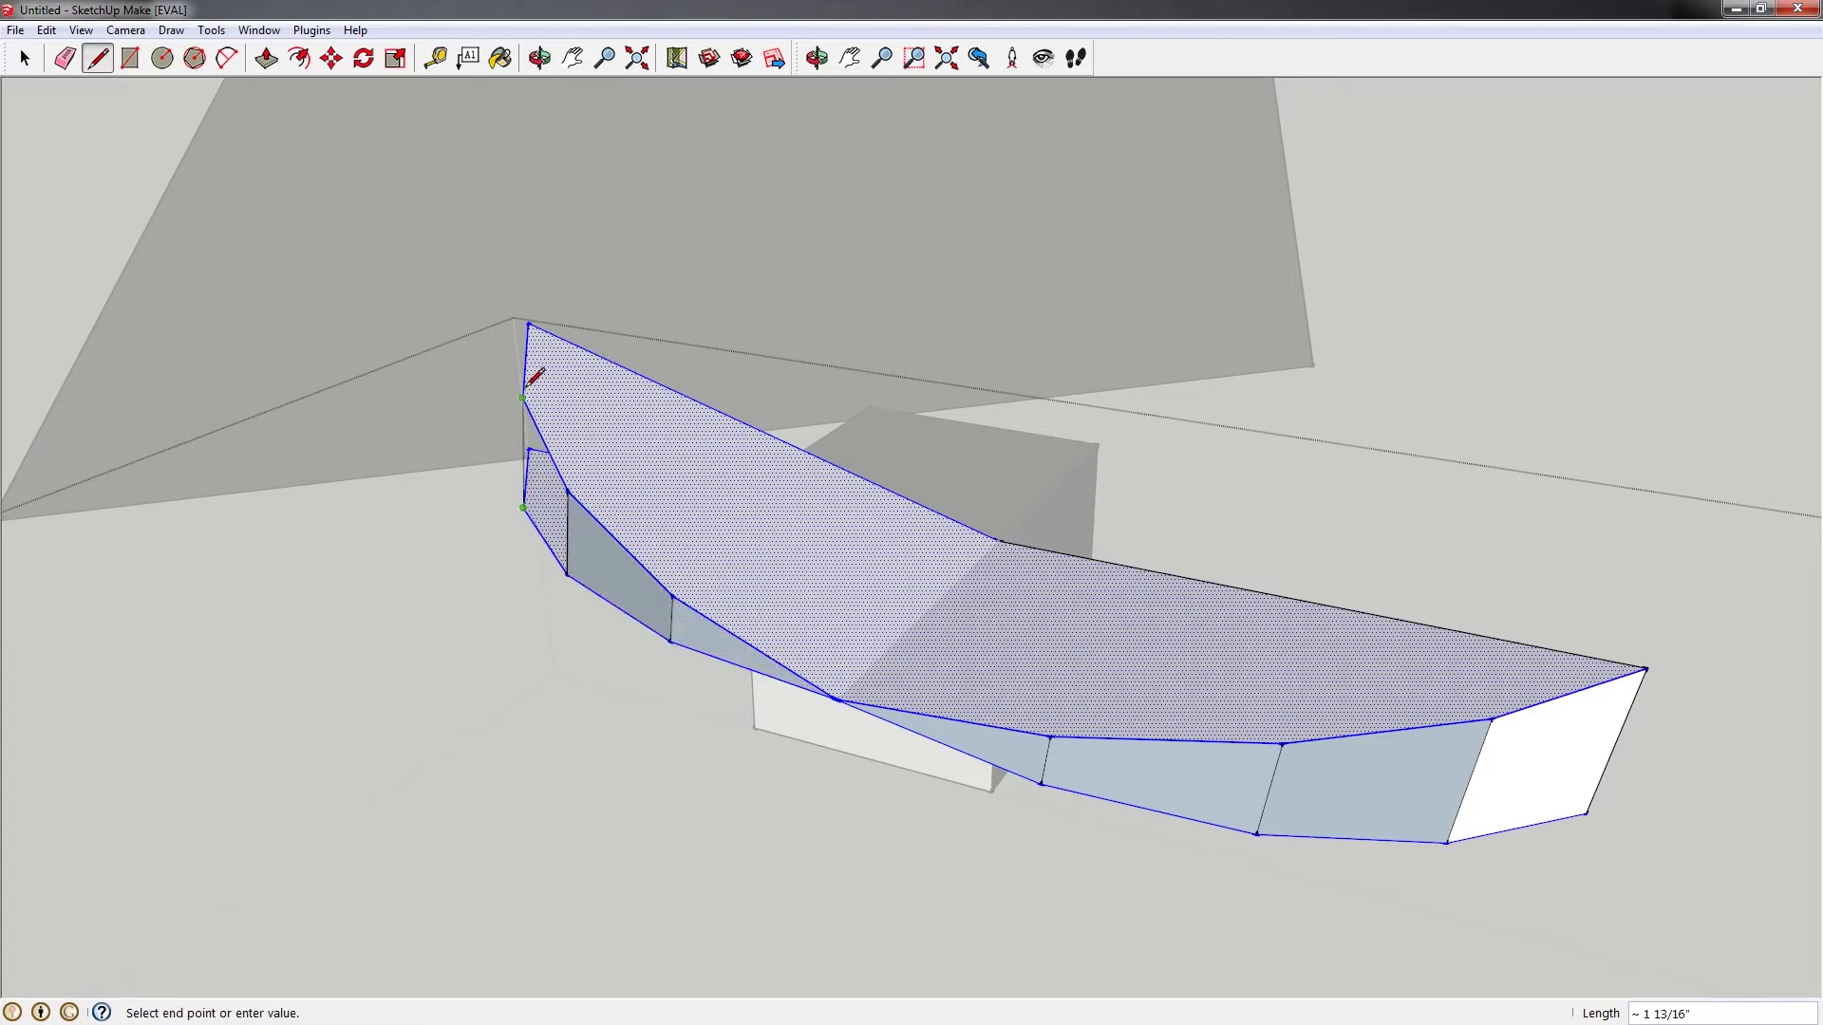
pyautogui.moveTo(529, 417); pyautogui.dragTo(541, 365, button='middle')
pyautogui.click(514, 364)
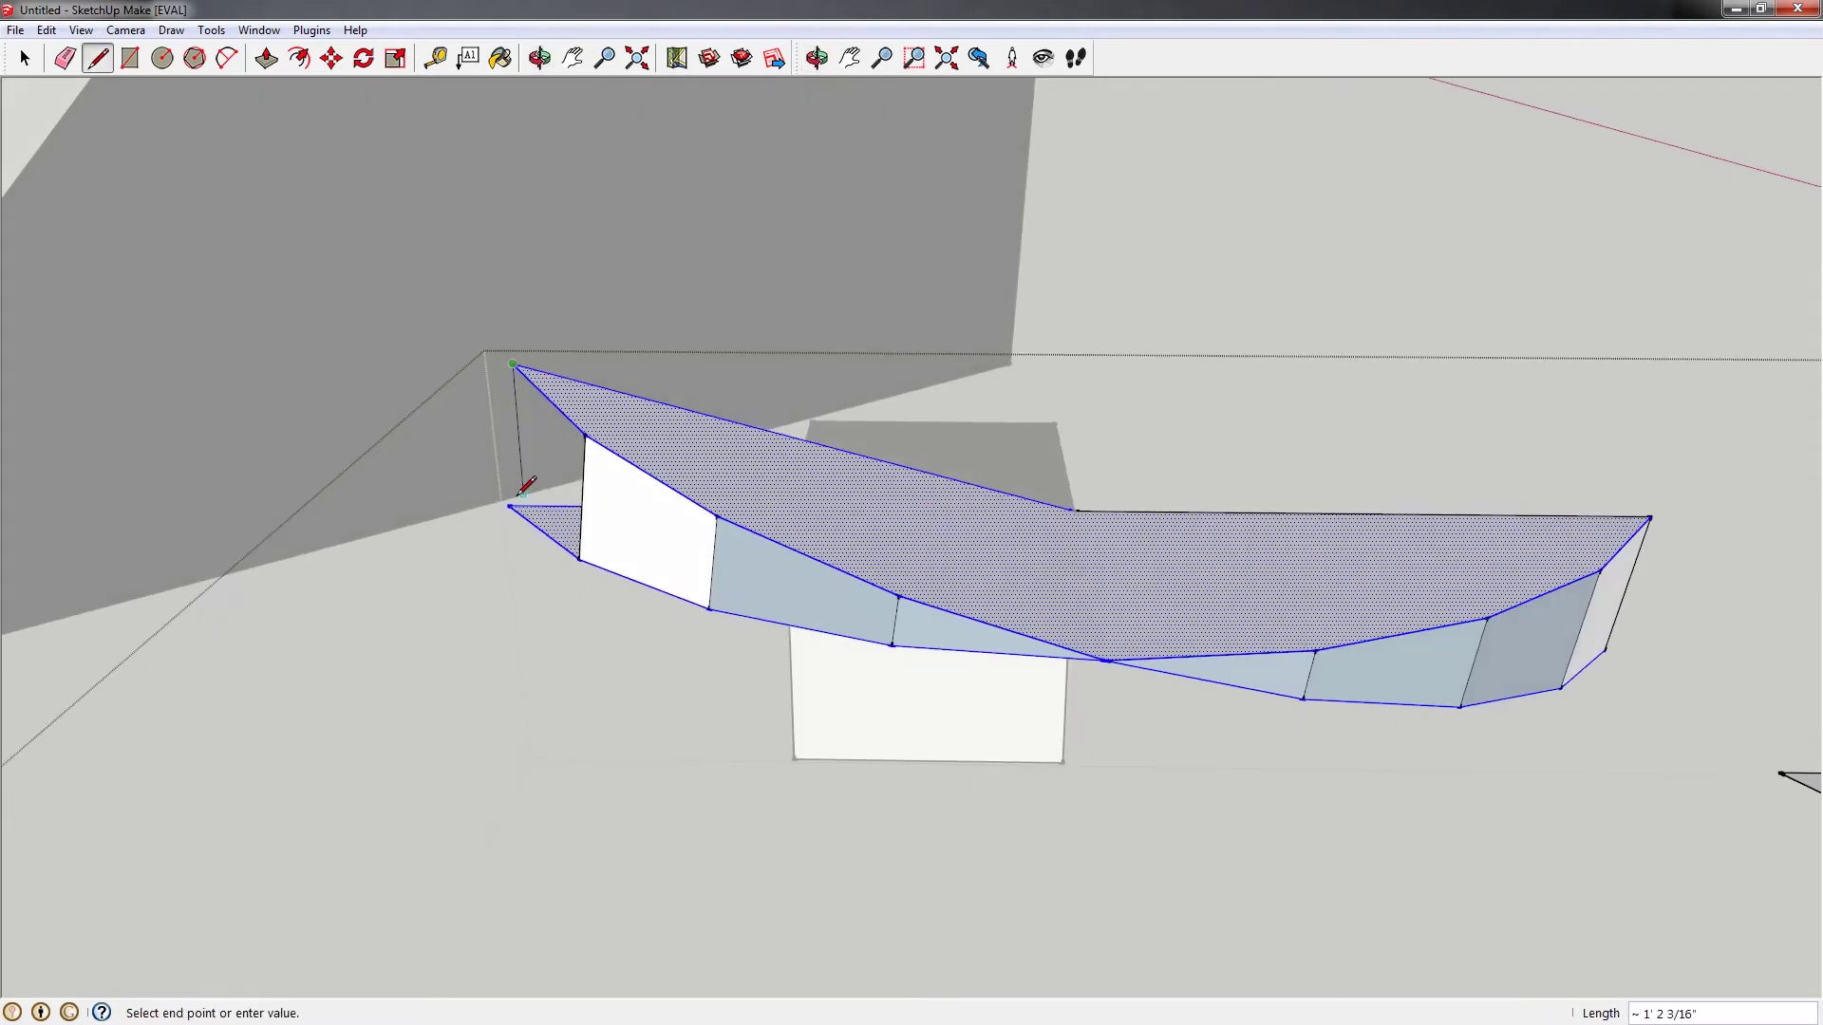
pyautogui.click(511, 505)
pyautogui.moveTo(1045, 618)
pyautogui.mouseDown(button='middle')
pyautogui.moveTo(842, 599)
pyautogui.moveTo(825, 545)
pyautogui.moveTo(867, 583)
pyautogui.mouseUp(button='middle')
# Erase the strip's top curved edge along with its face
pyautogui.press('e')
pyautogui.click(824, 519)
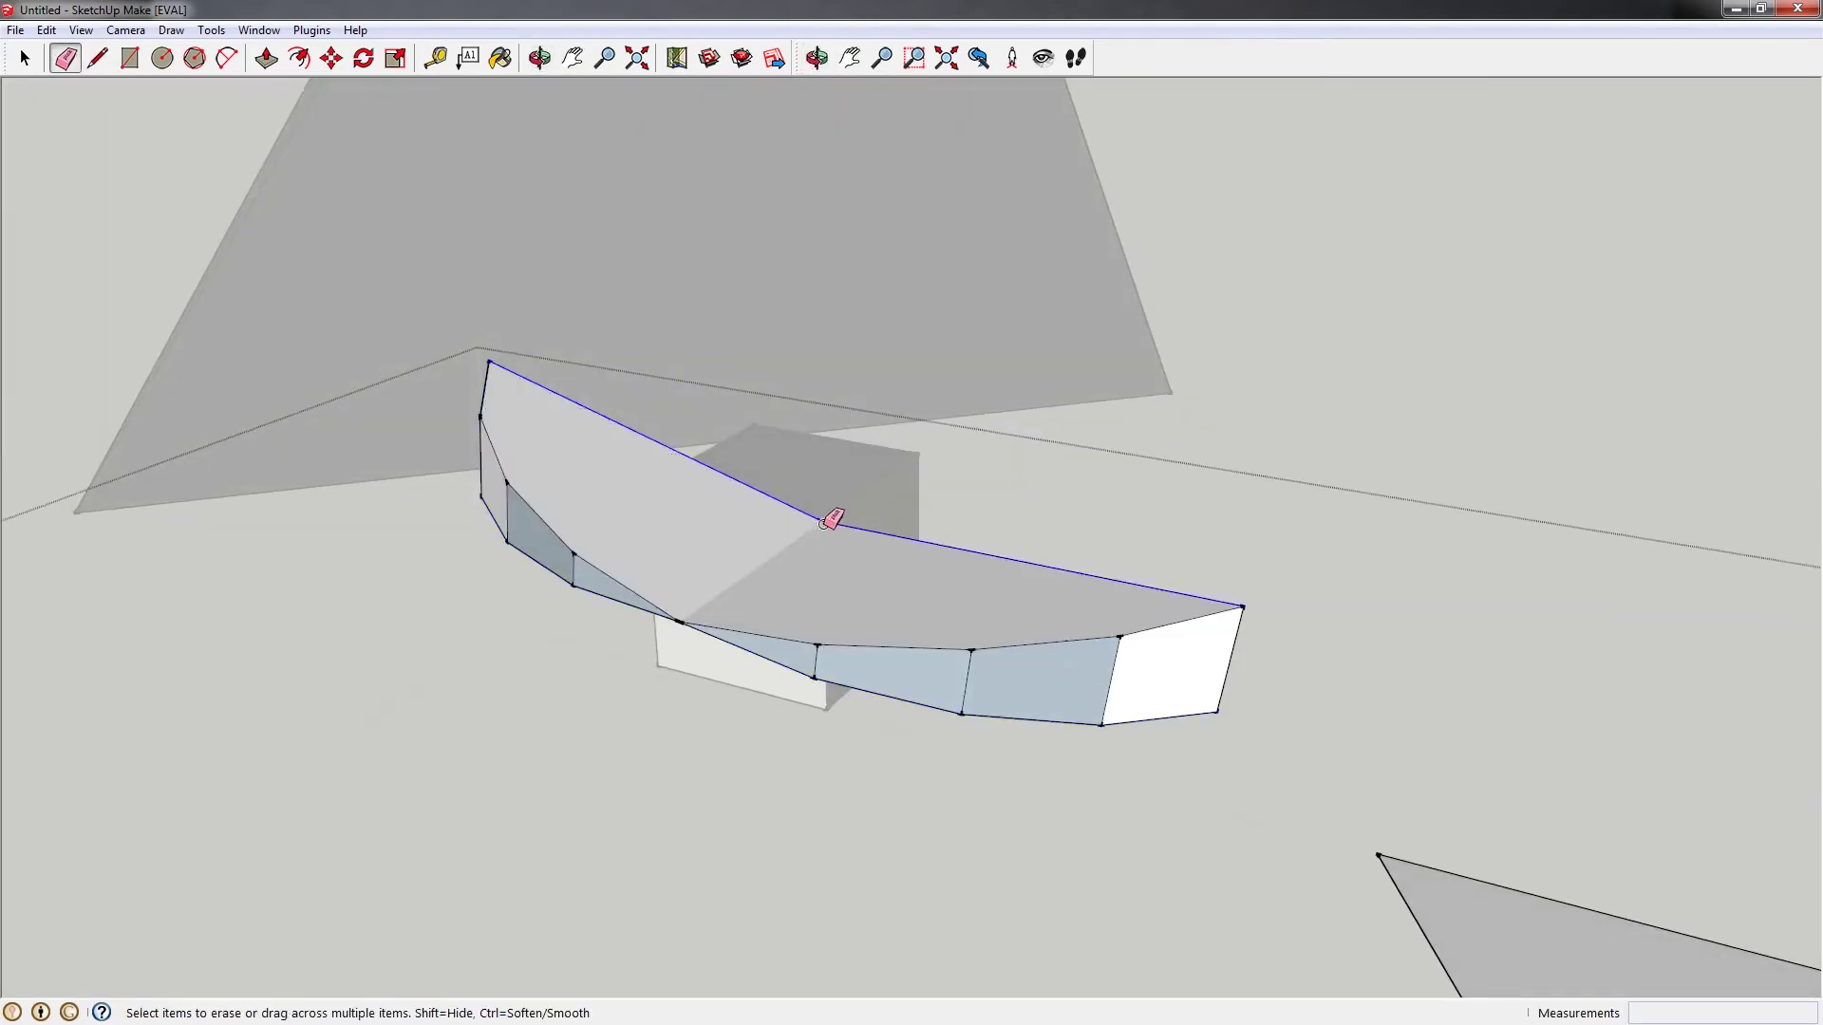
pyautogui.scroll(-2, 712, 463)
pyautogui.press('space')
pyautogui.scroll(-2, 759, 588)
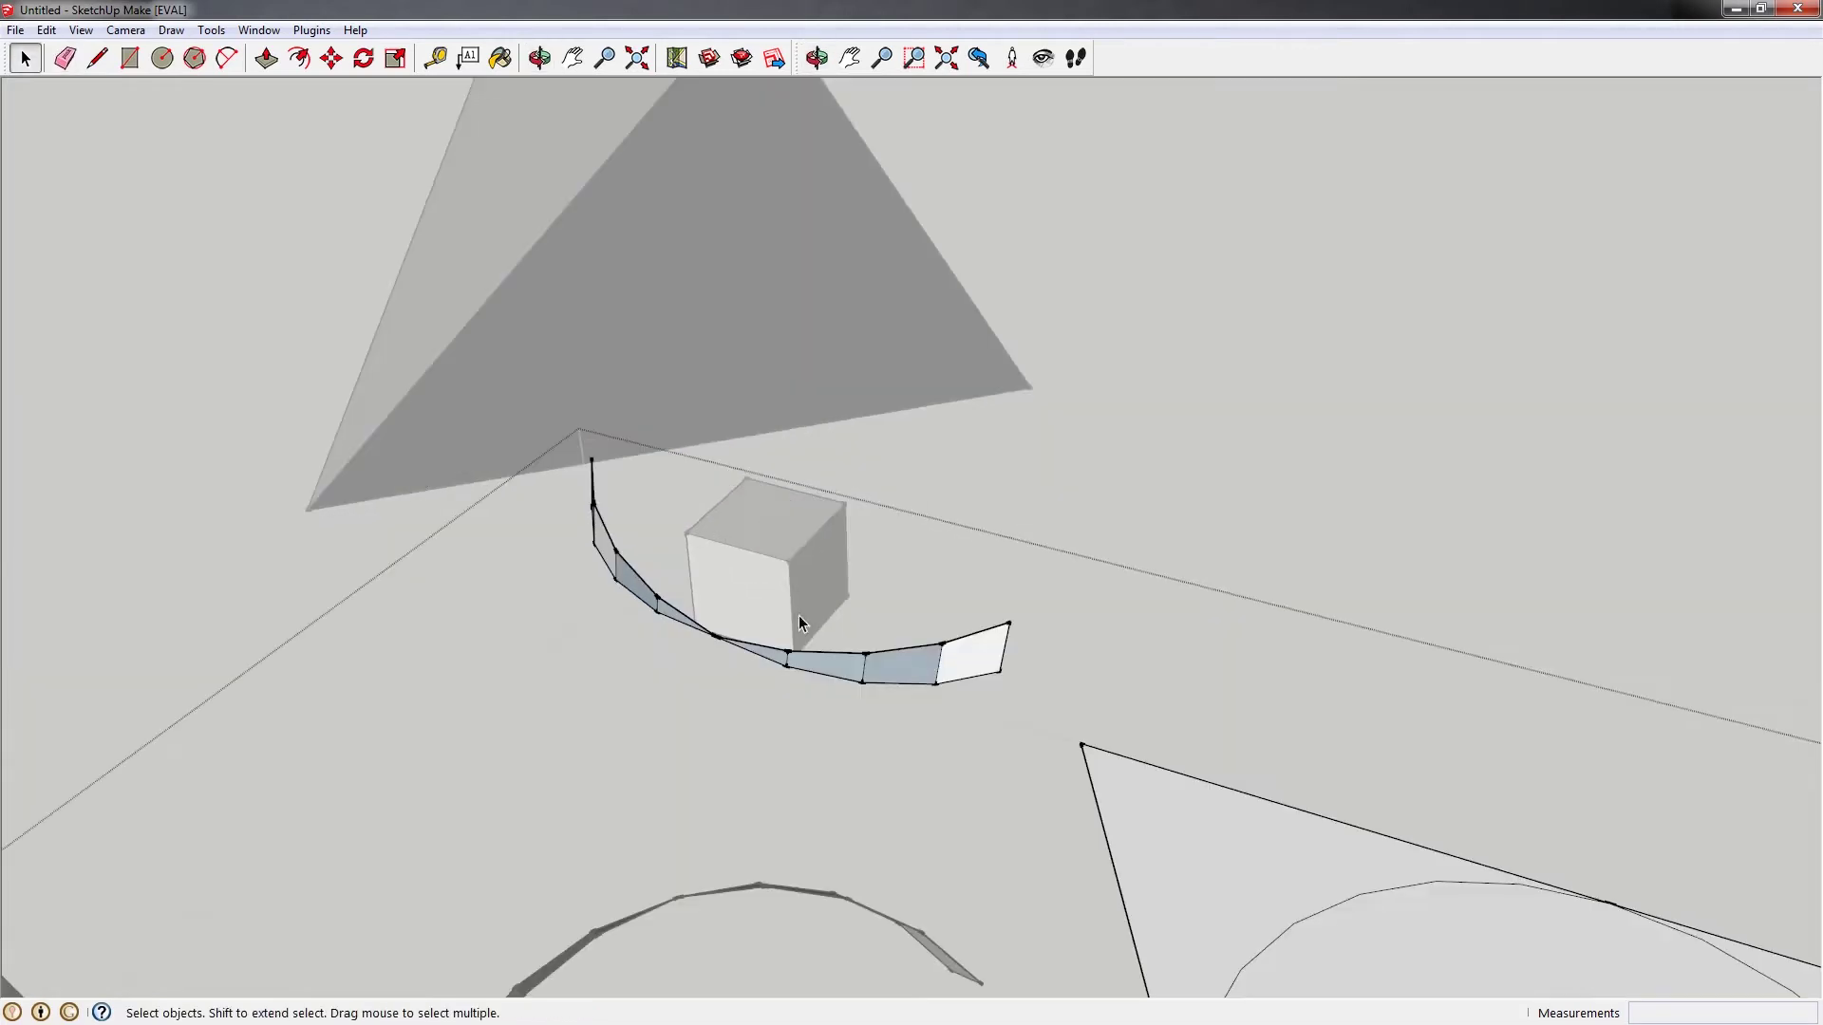
# Select the whole remaining curved strip and make it a component, Component#2
pyautogui.tripleClick(959, 649)
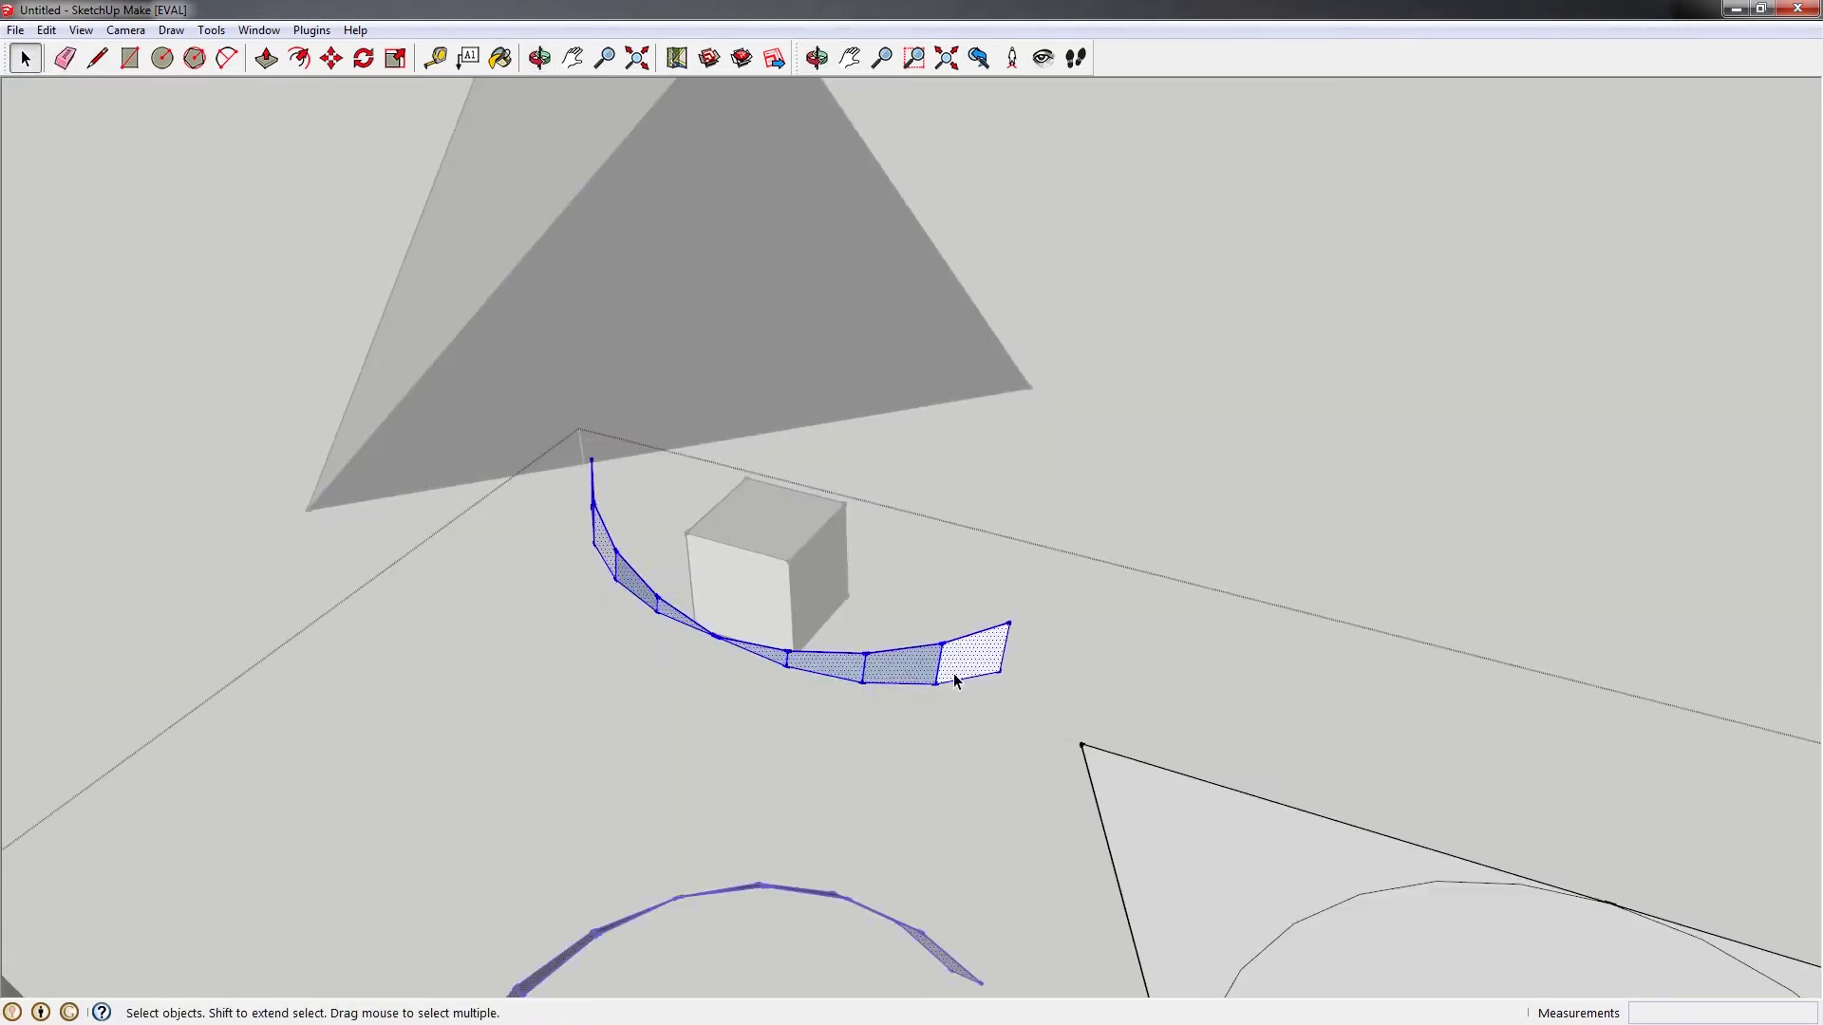
pyautogui.rightClick(955, 676)
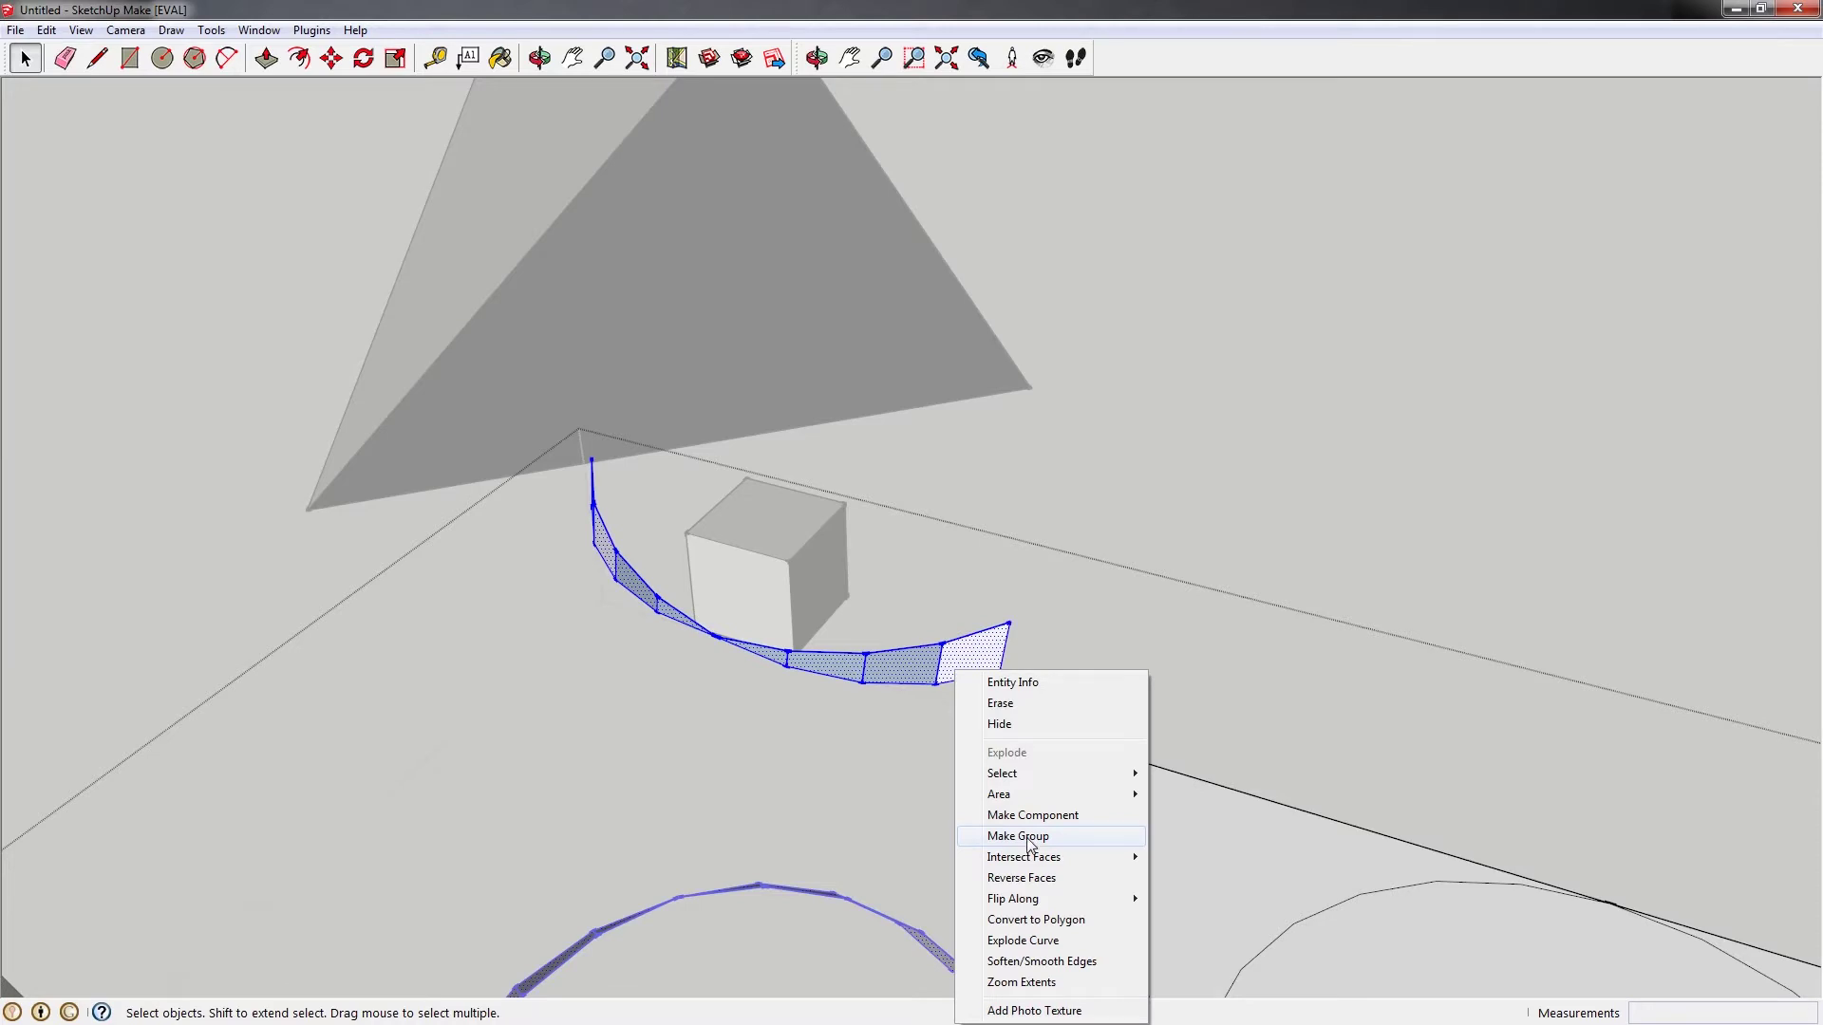
pyautogui.click(900, 669)
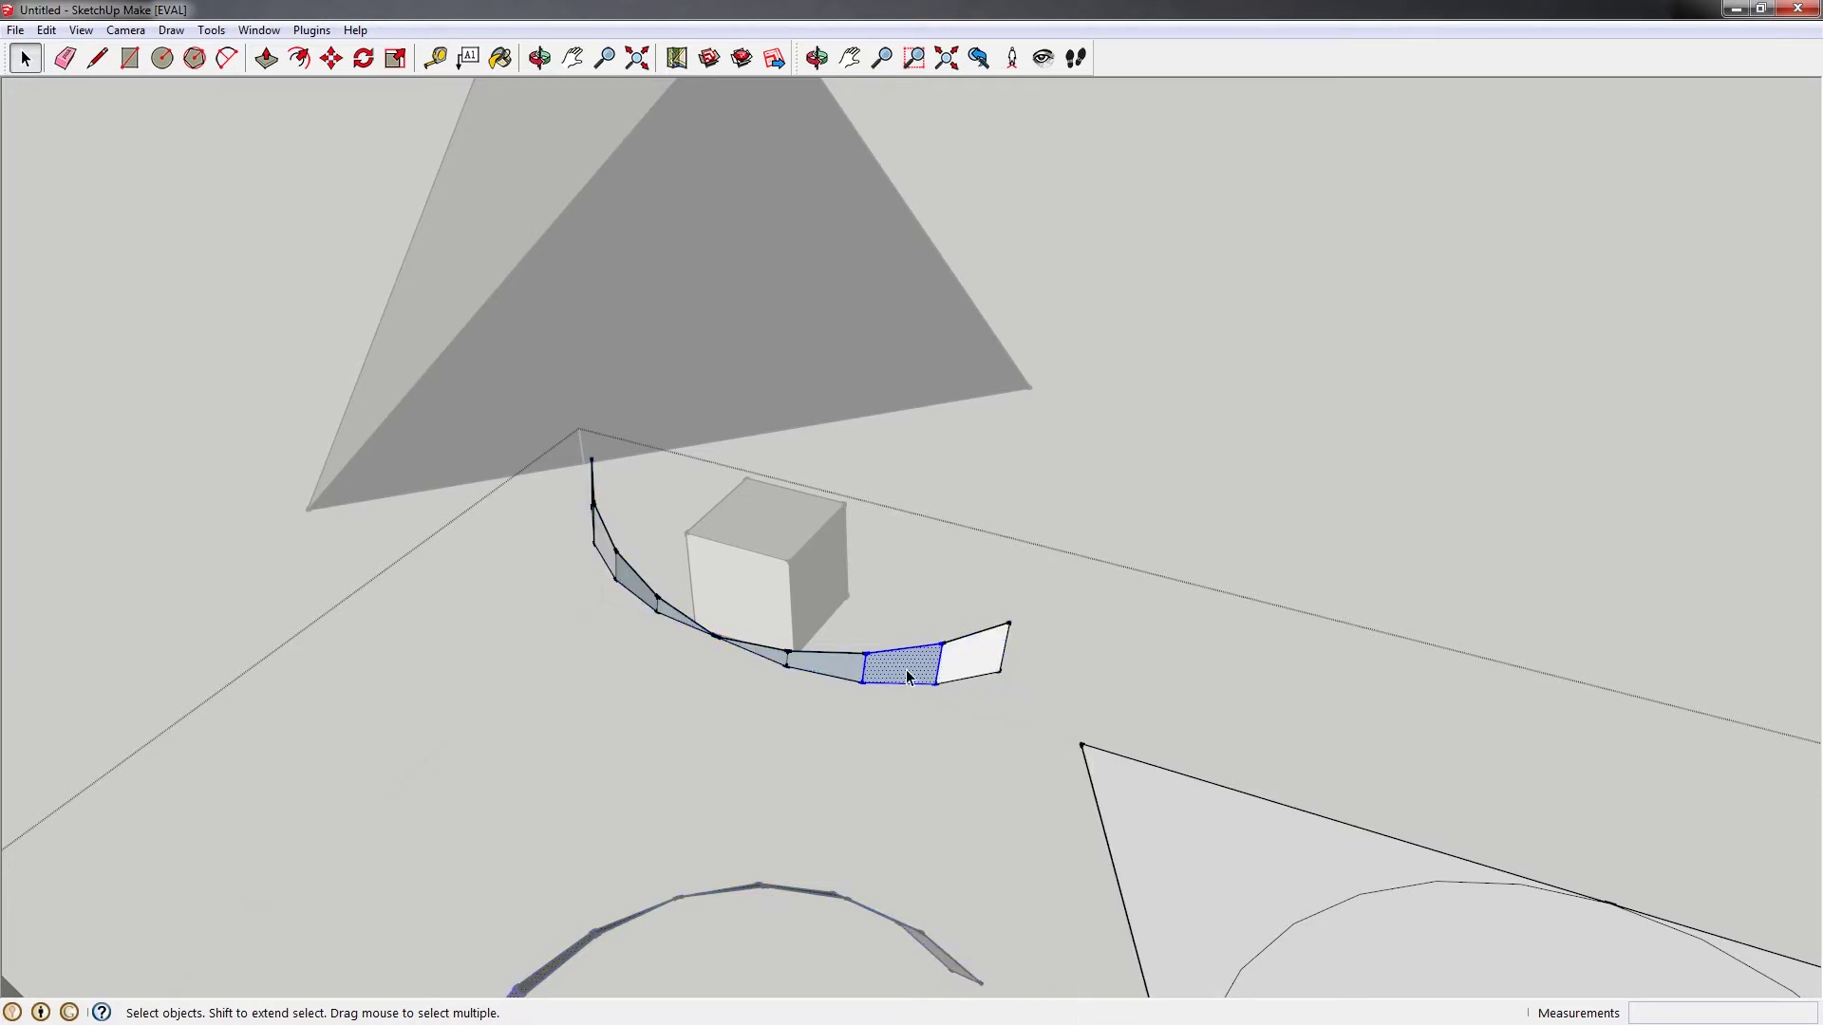
pyautogui.tripleClick(907, 676)
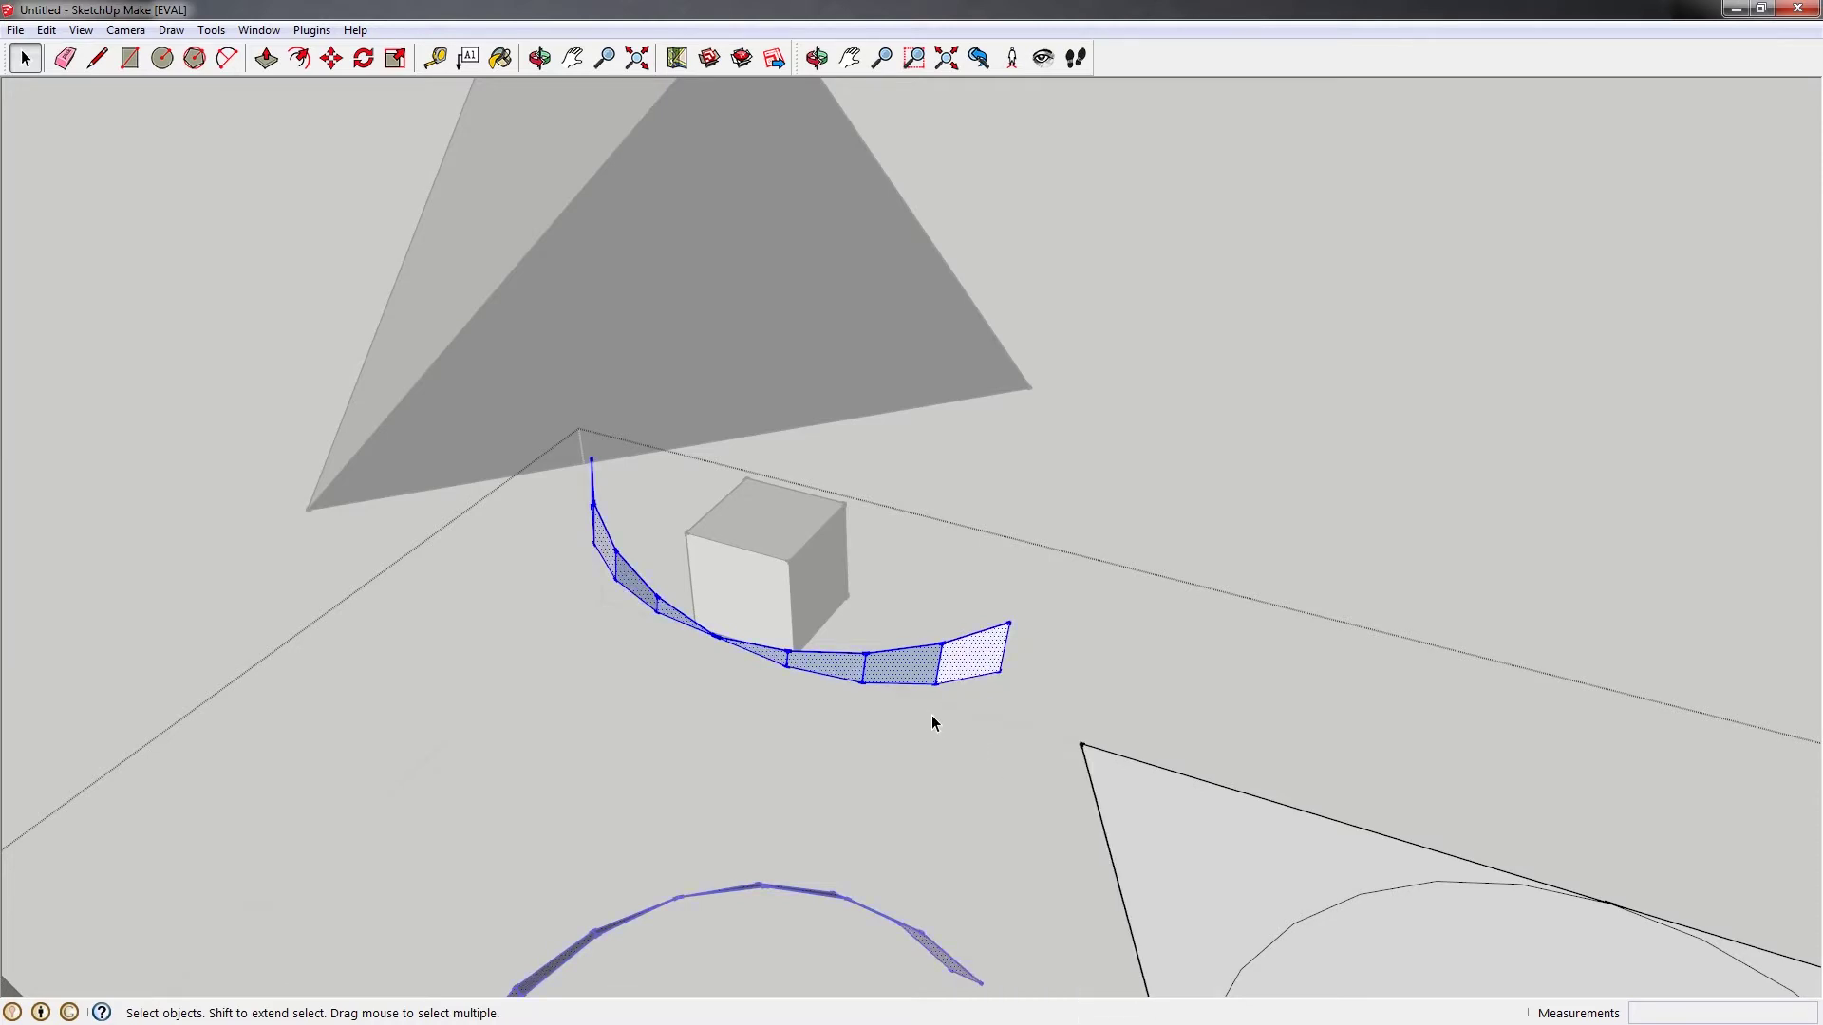
pyautogui.scroll(3, 687, 563)
pyautogui.press('g')
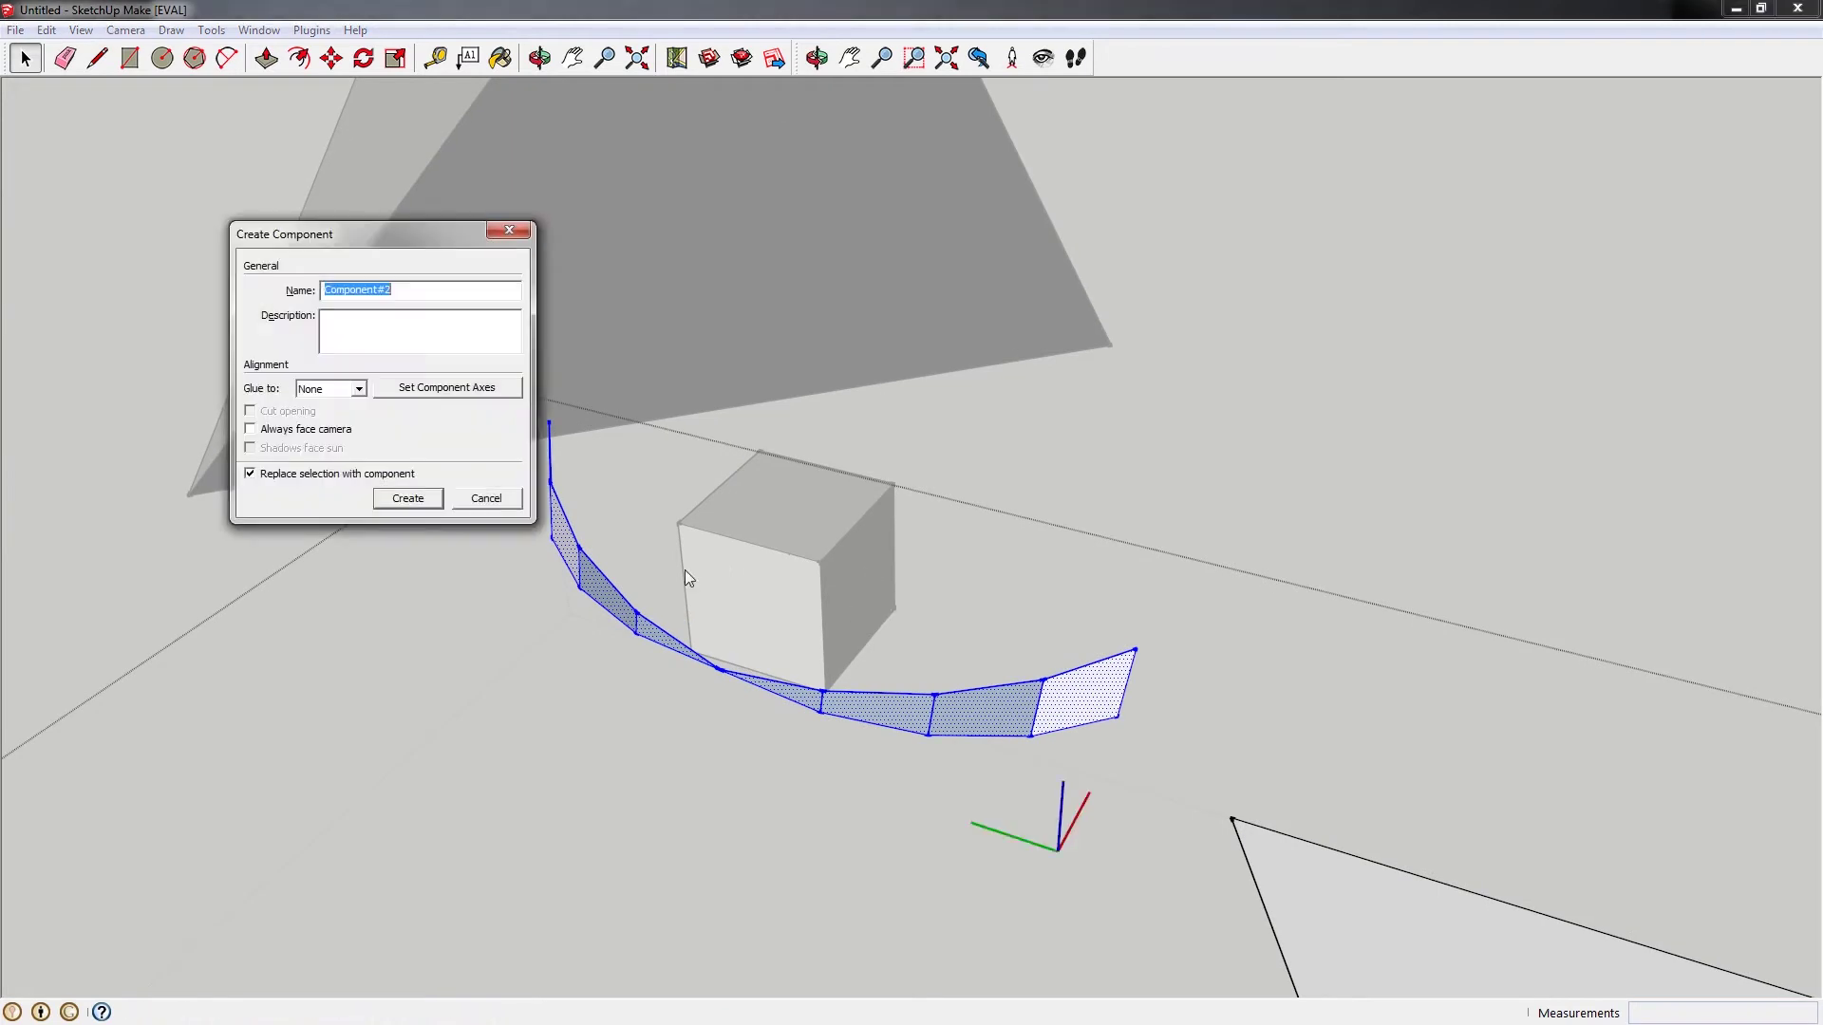
pyautogui.click(435, 498)
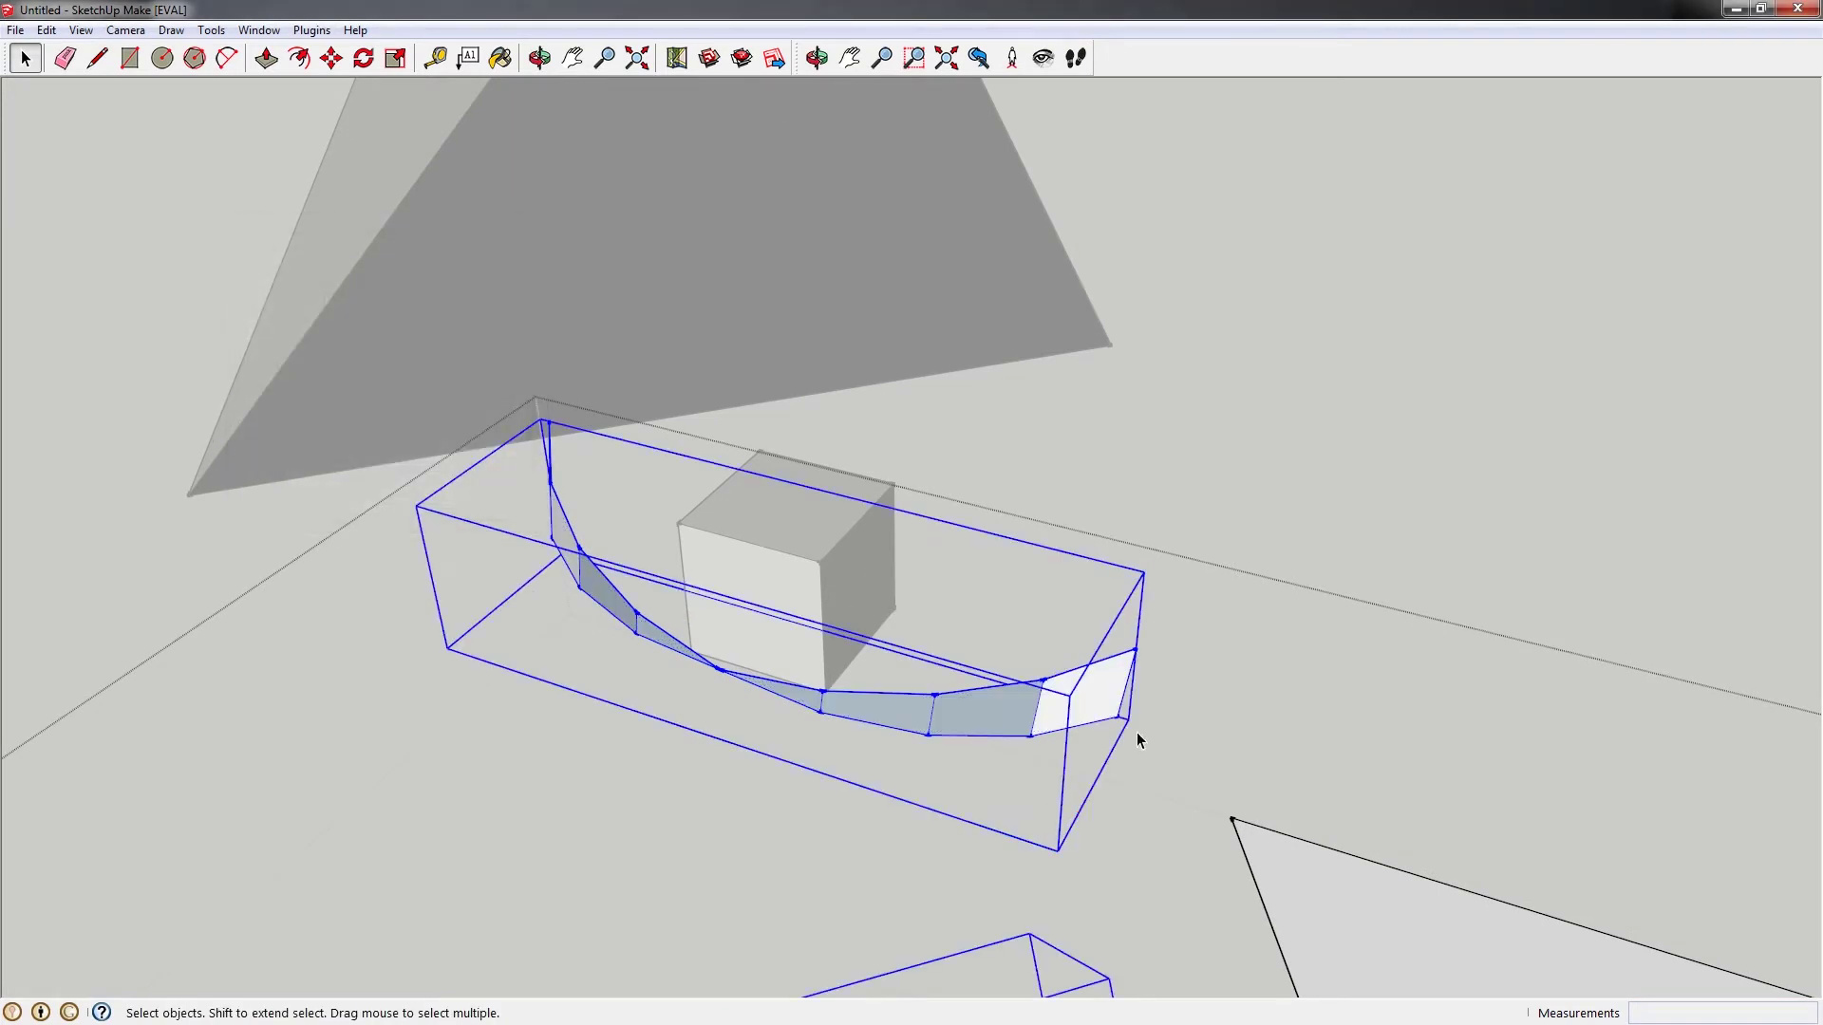
# Copy the strip component beside the cube and rotate the copy upright
pyautogui.press('m')
pyautogui.click(1022, 454)
pyautogui.press('ctrl')
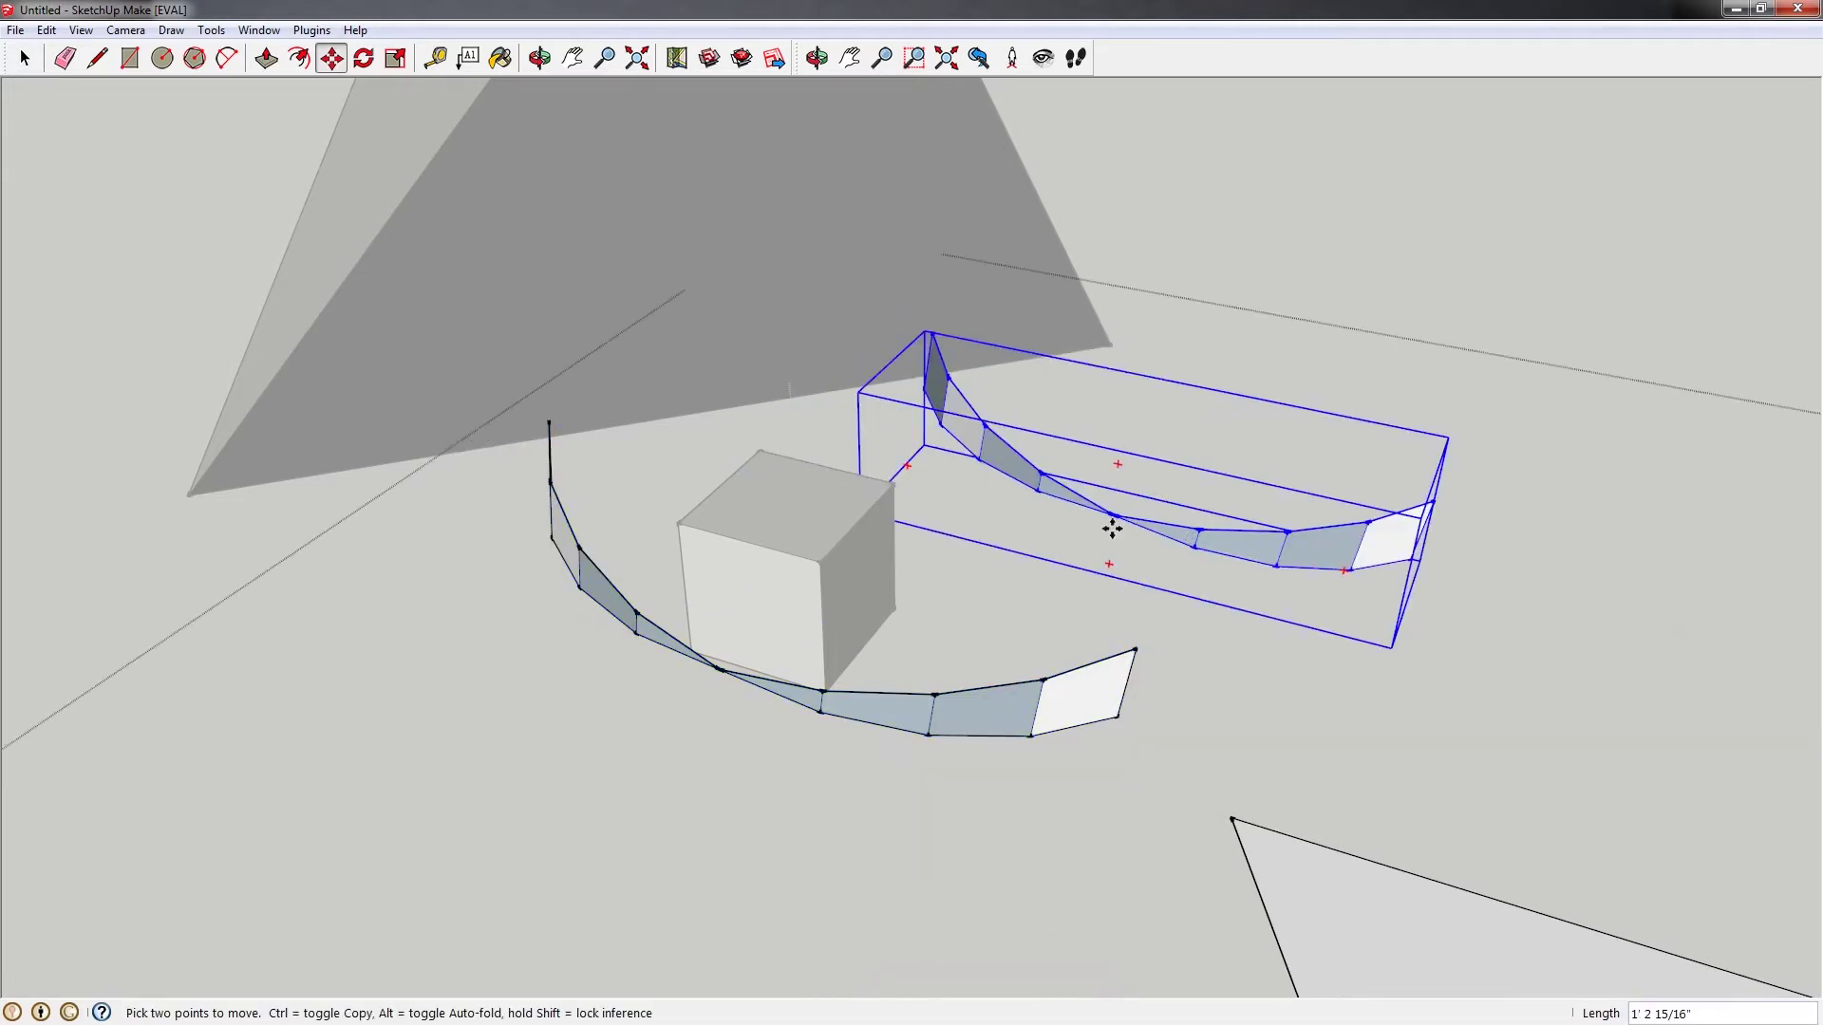
pyautogui.click(835, 556)
pyautogui.press('q')
pyautogui.click(819, 562)
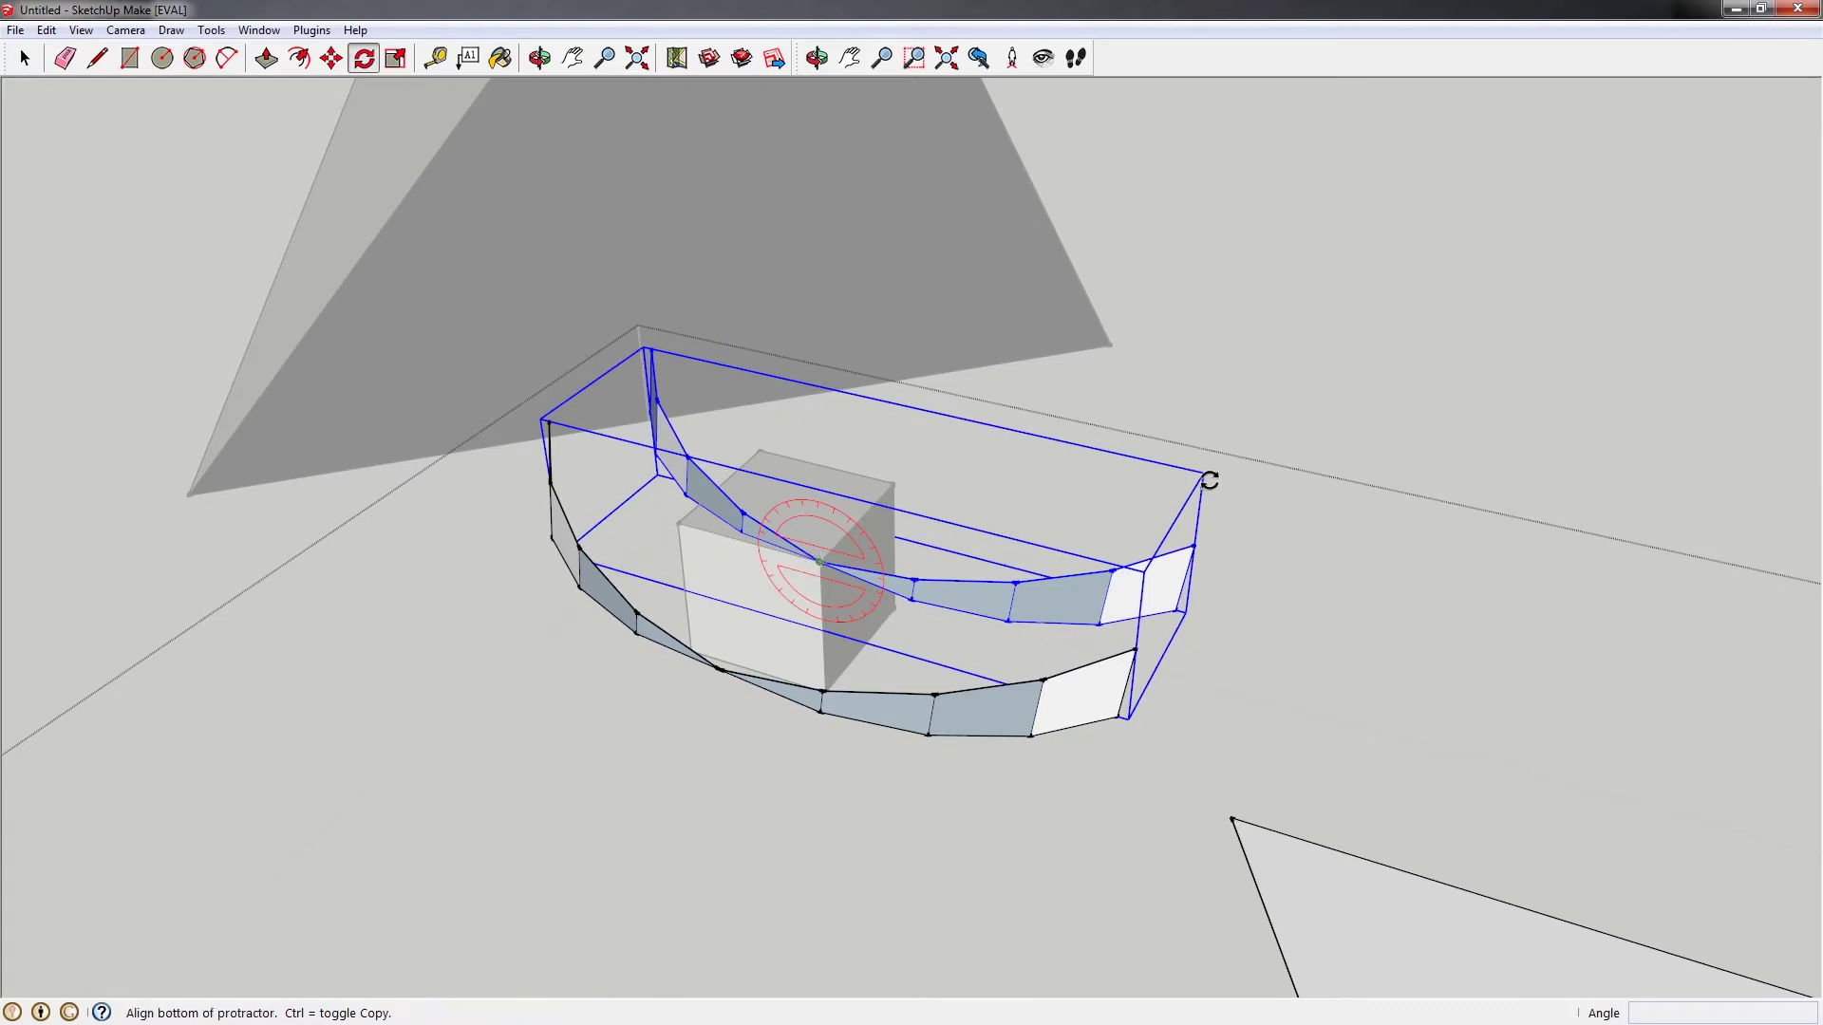
pyautogui.click(1209, 479)
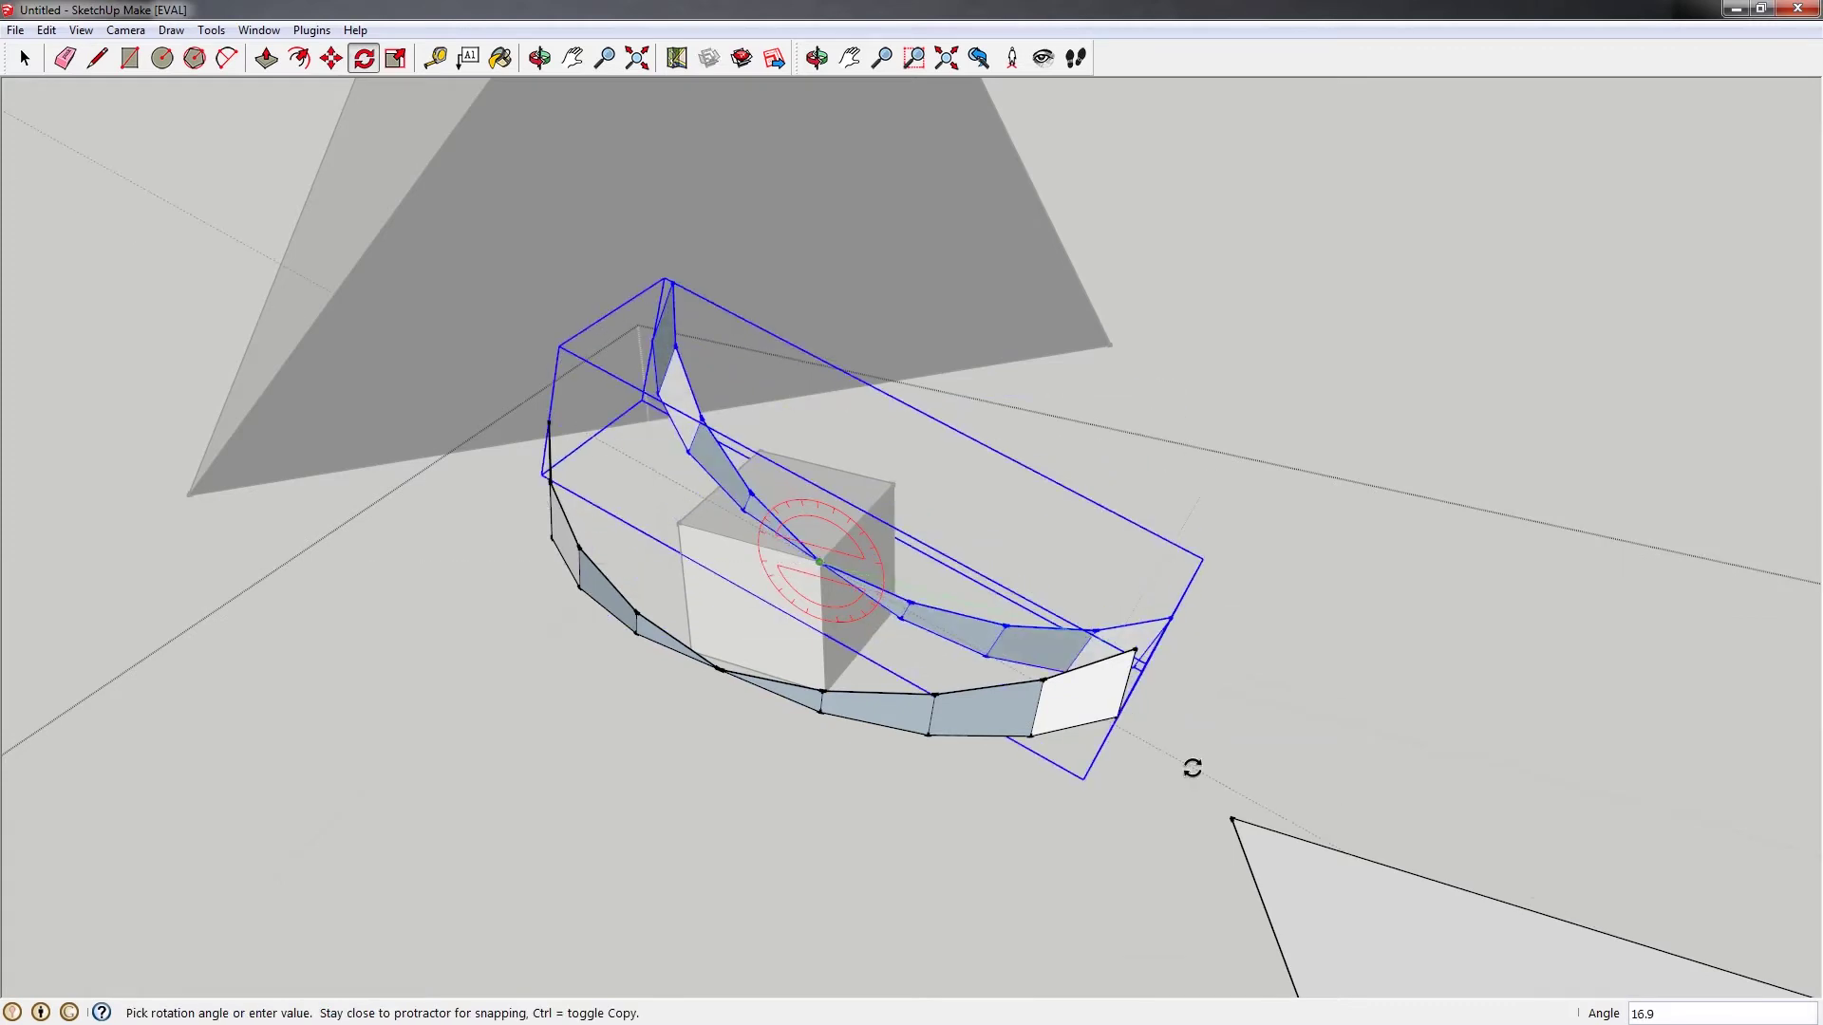
pyautogui.click(1094, 813)
# Move the upright copy so it crosses the original strip at its inner end
pyautogui.press('m')
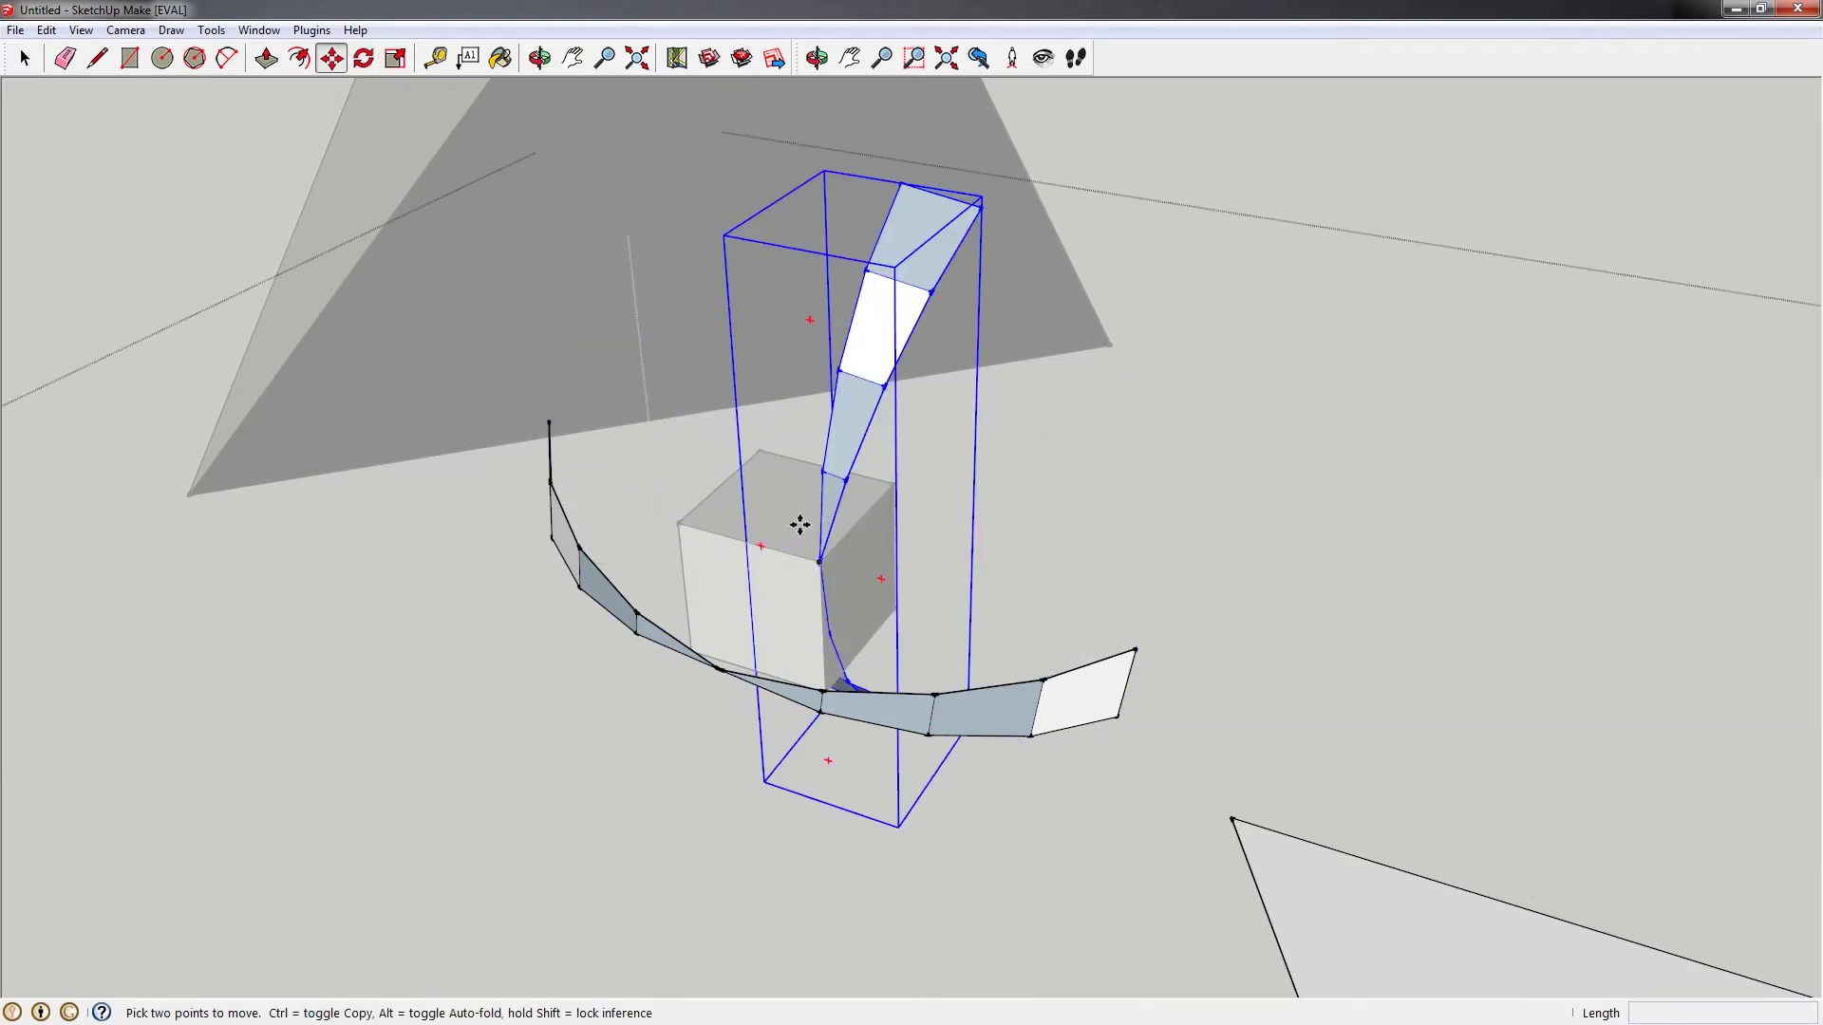
pyautogui.click(825, 565)
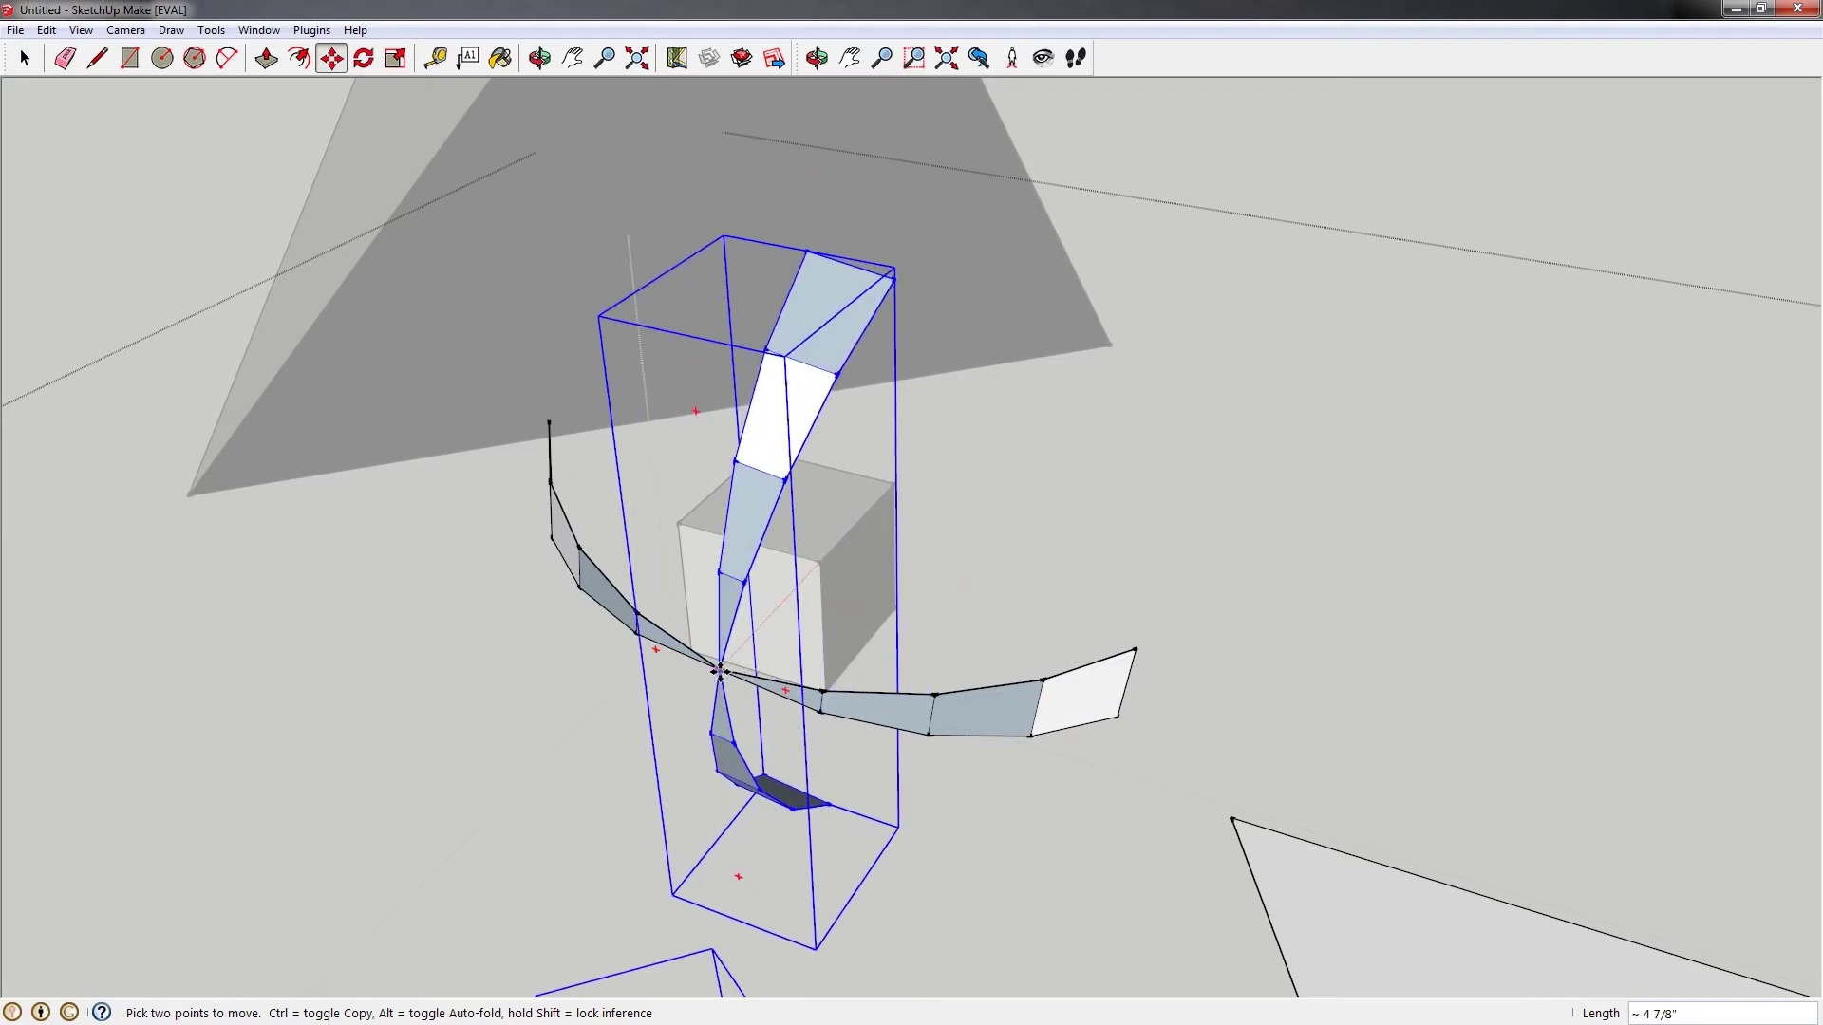
pyautogui.click(720, 671)
pyautogui.moveTo(722, 671); pyautogui.dragTo(1039, 740, button='middle')
pyautogui.press('space')
# Open the strip component, select both crossed strips, and copy them to the side
pyautogui.doubleClick(957, 671)
pyautogui.tripleClick(957, 672)
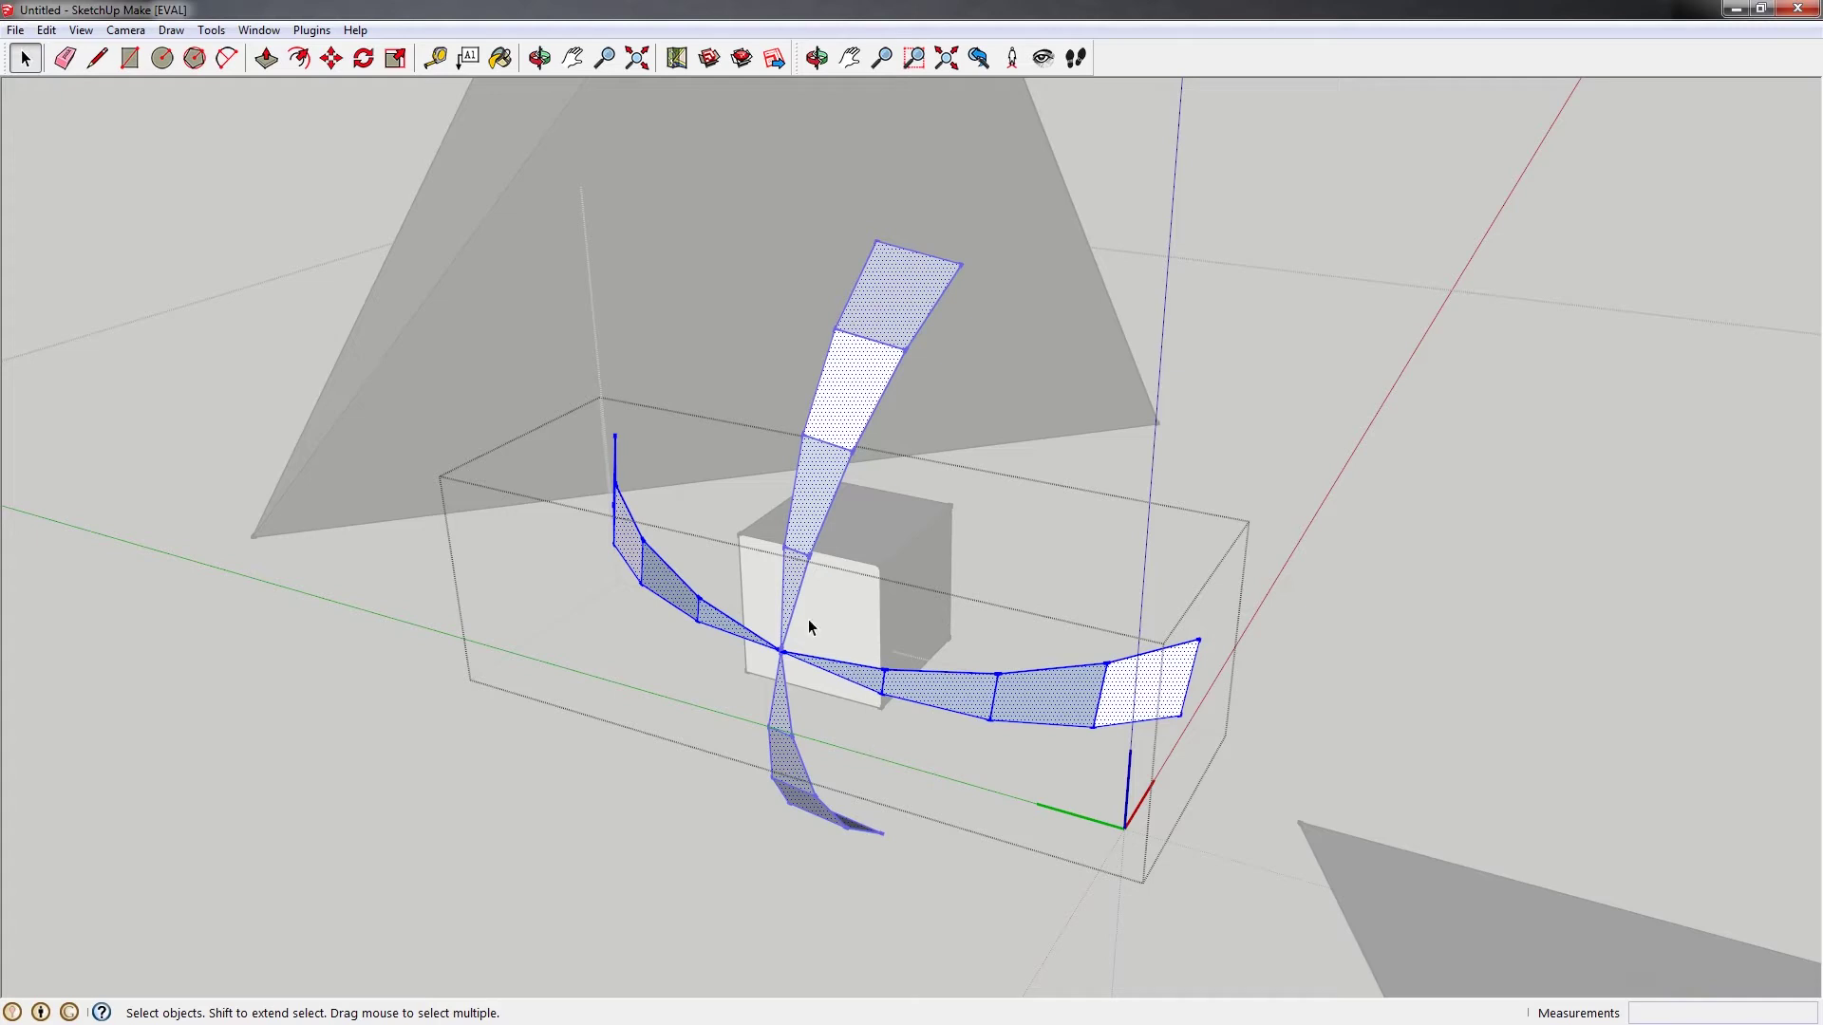
pyautogui.press('m')
pyautogui.click(1170, 446)
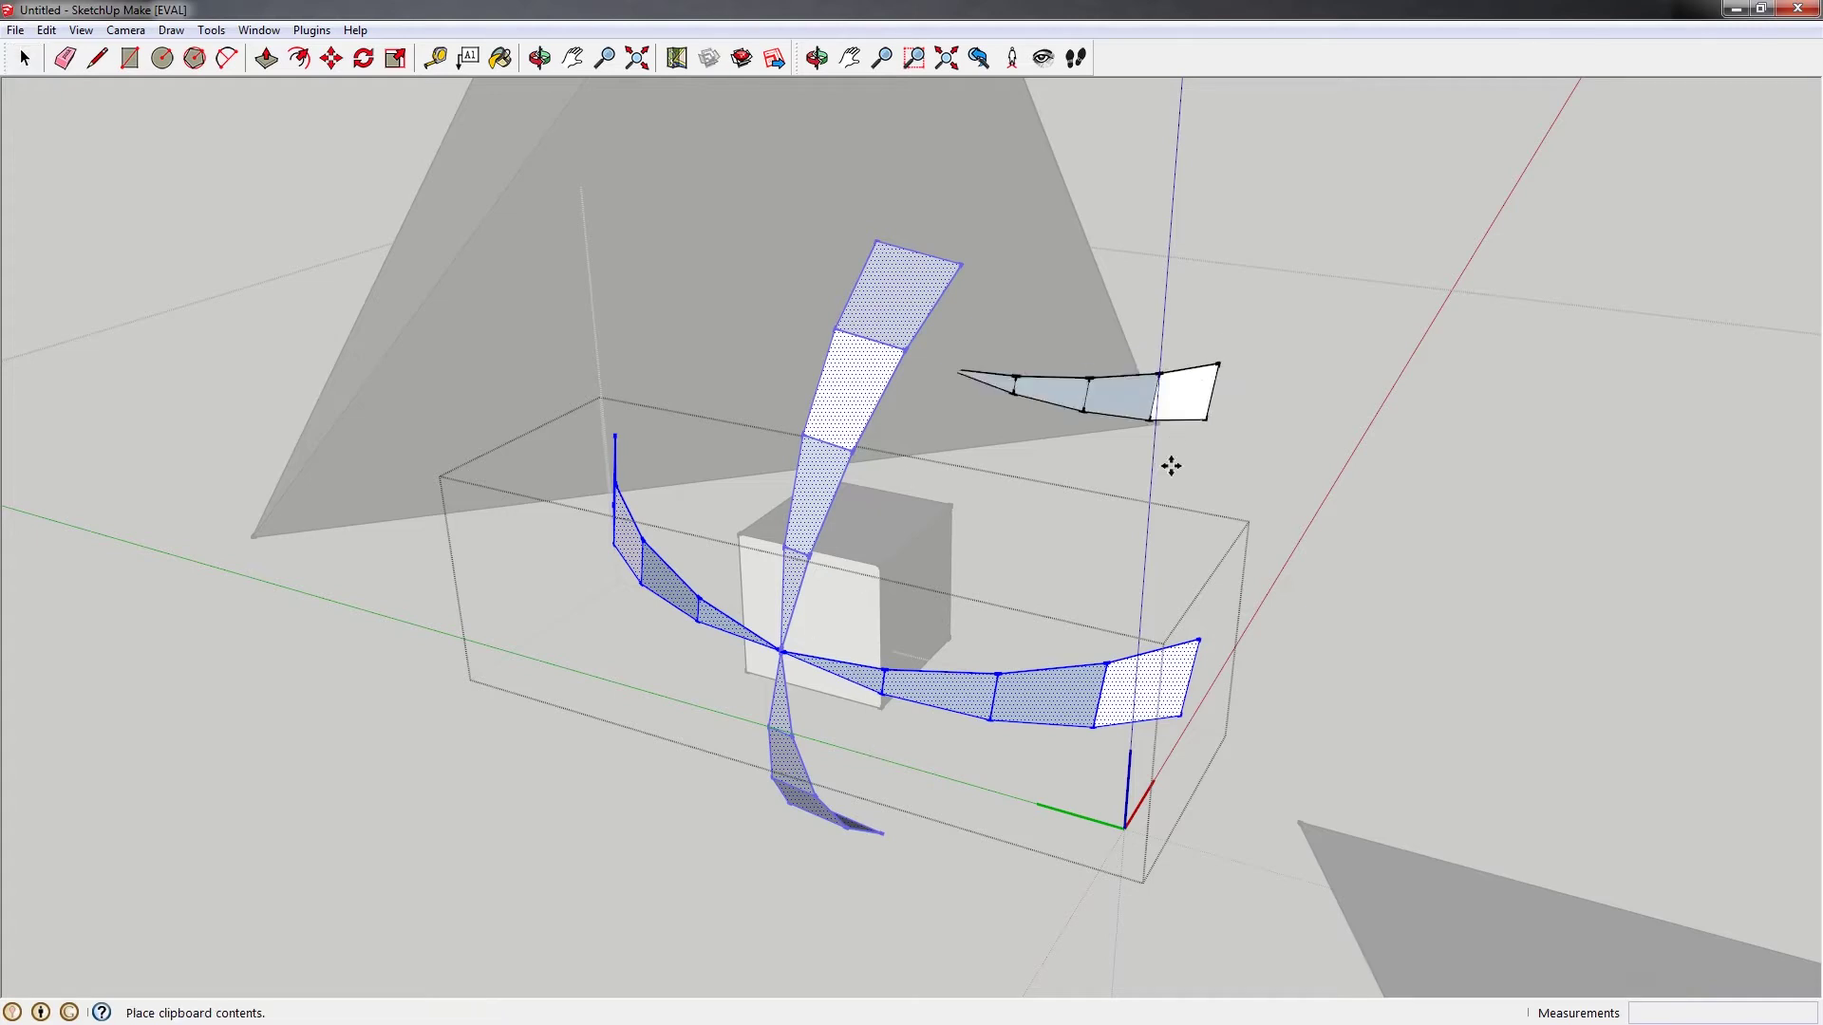
pyautogui.press('ctrl')
pyautogui.click(1169, 472)
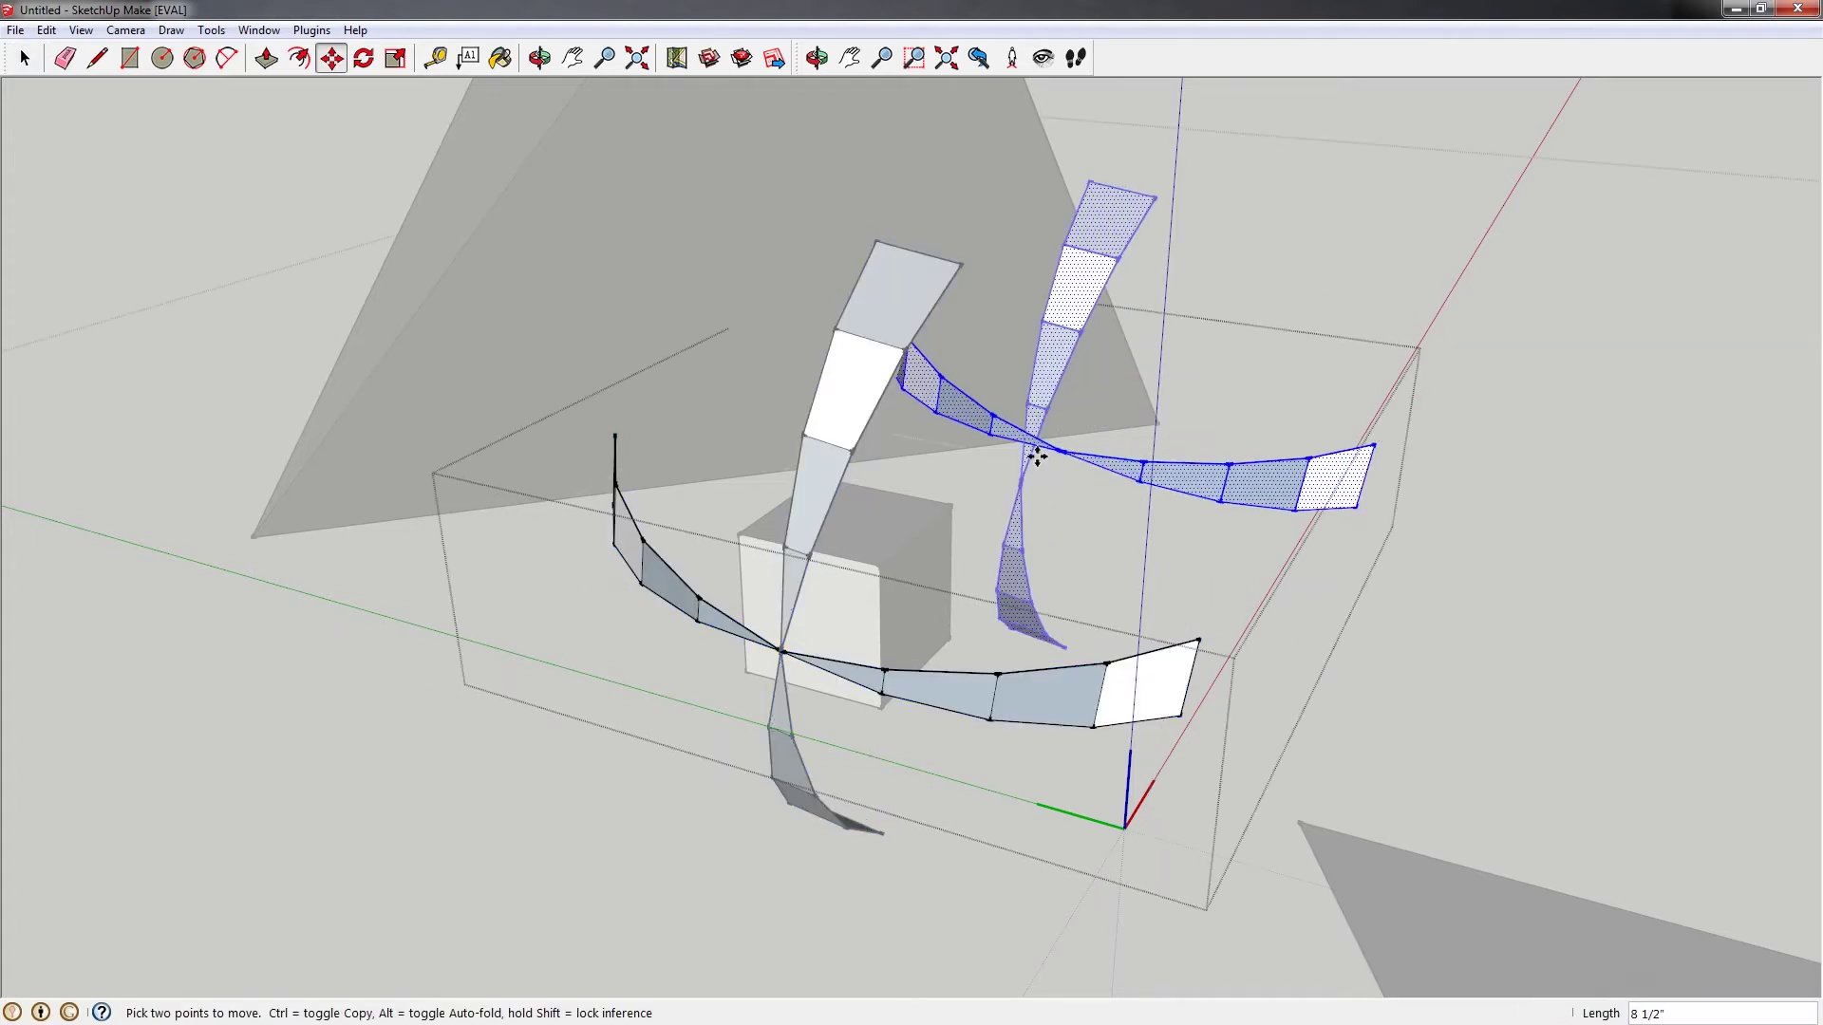
# Rotate the copied strips 15° and snap them onto the original's crossing point
pyautogui.press('q')
pyautogui.click(854, 566)
pyautogui.click(981, 541)
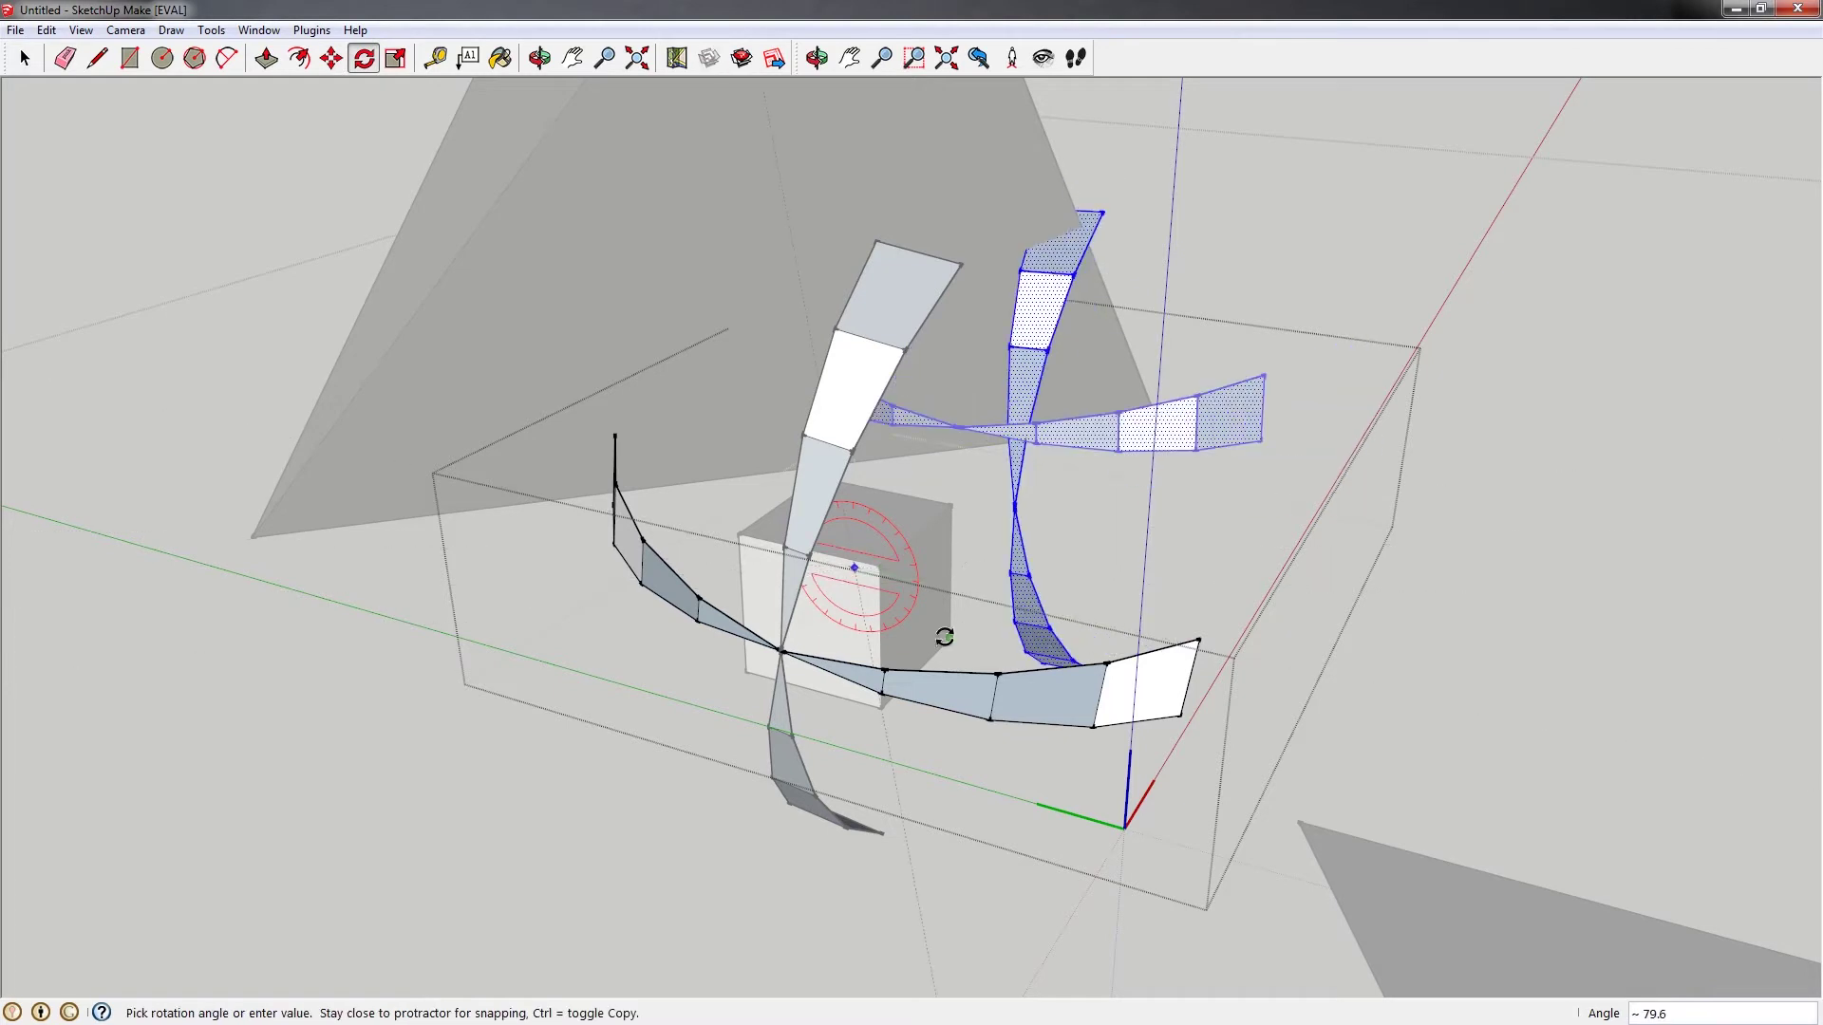
pyautogui.click(1026, 779)
pyautogui.press('m')
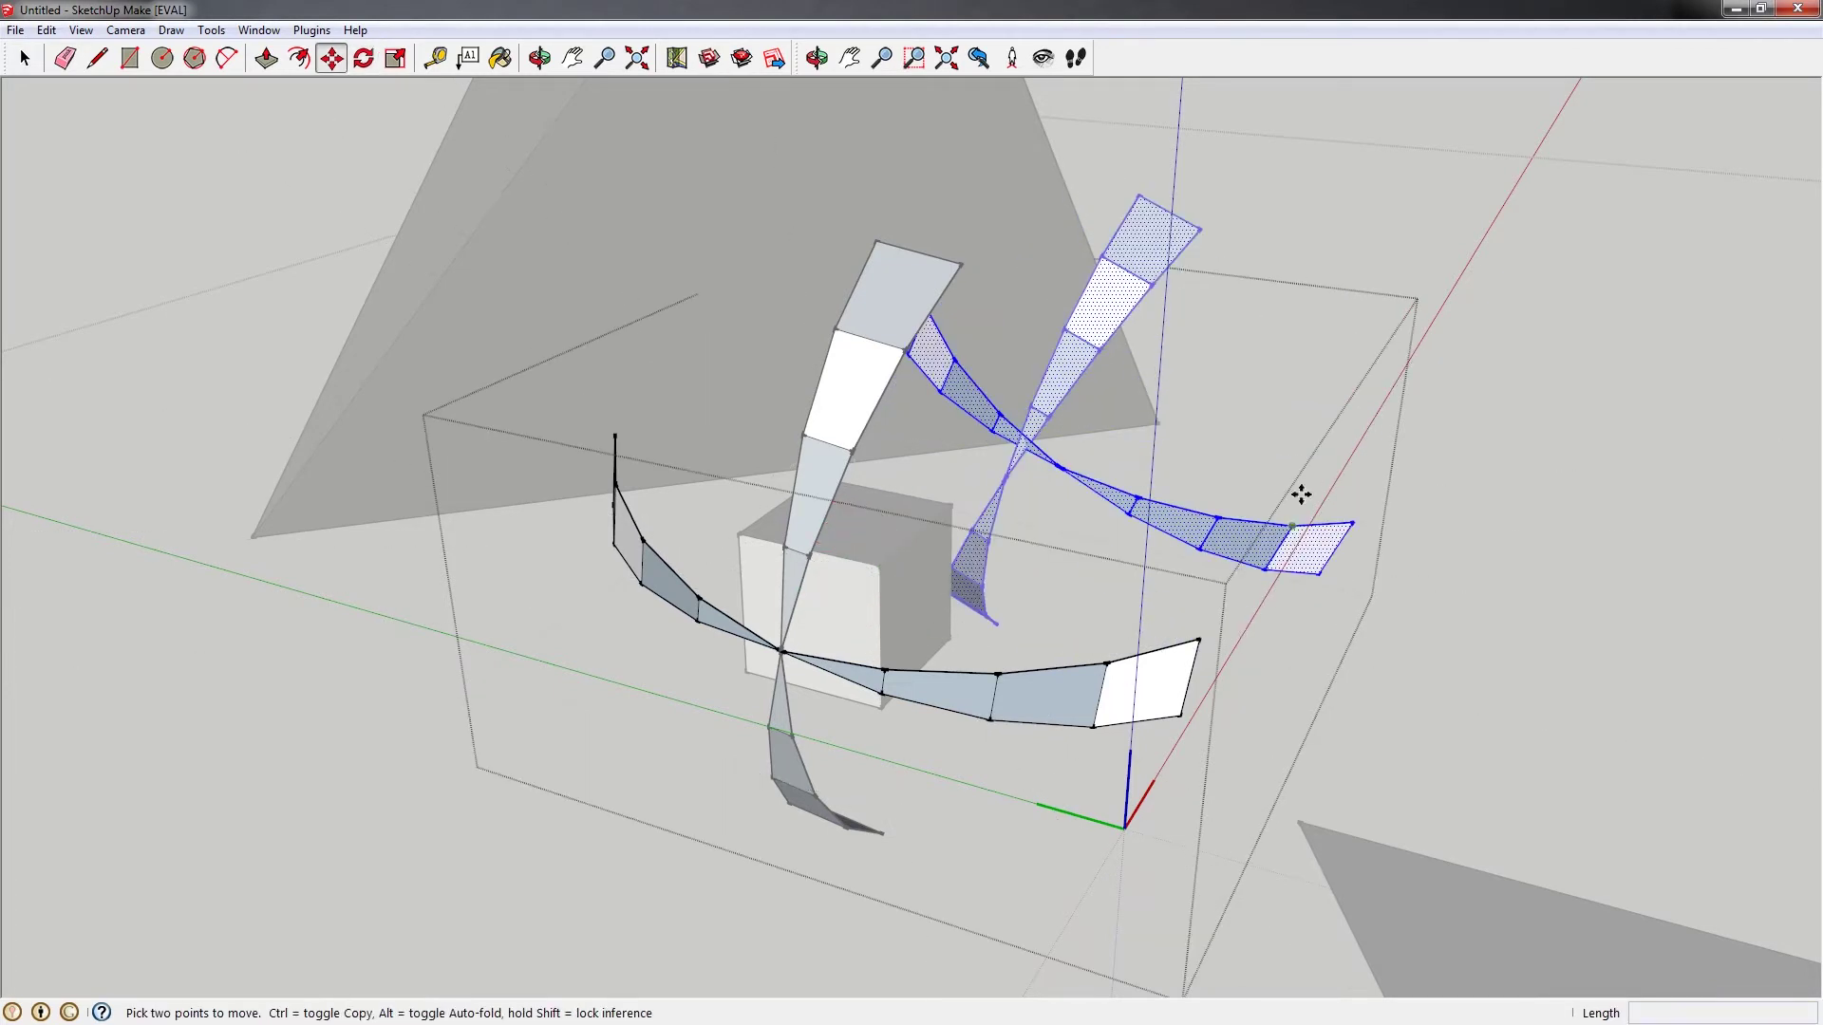
pyautogui.click(1348, 525)
pyautogui.click(1182, 717)
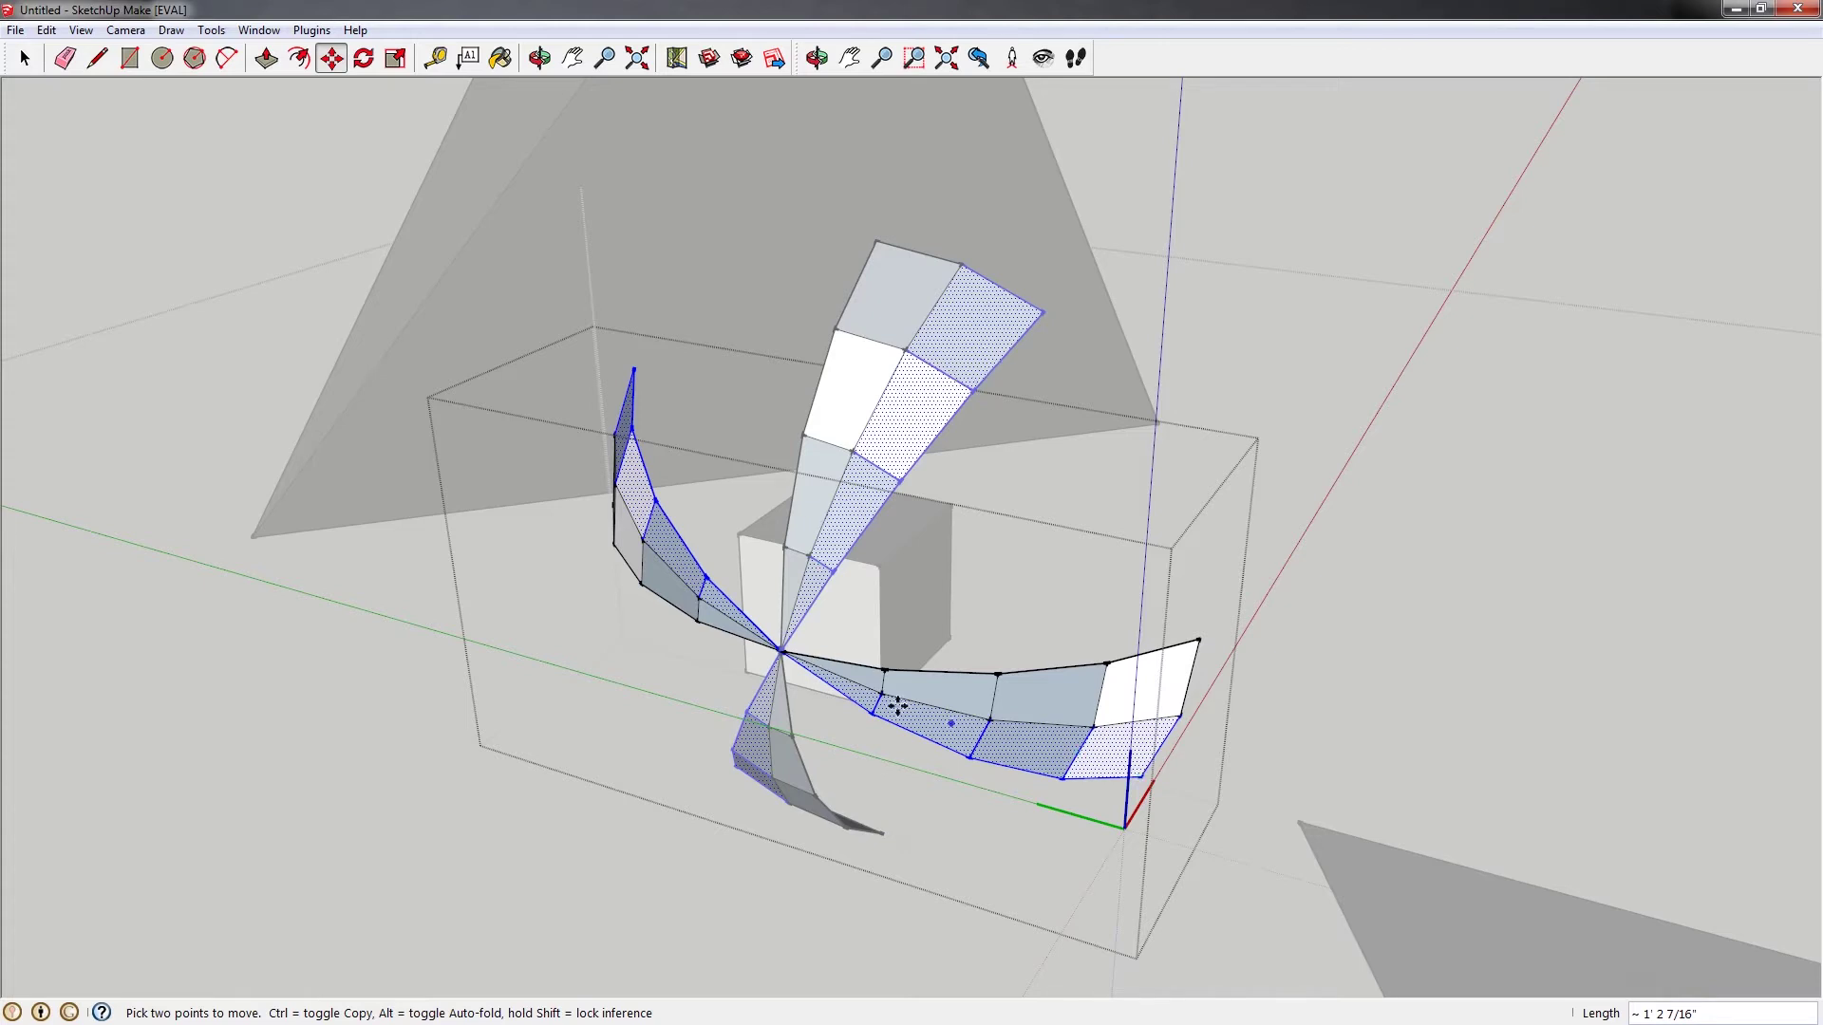
pyautogui.moveTo(938, 707); pyautogui.dragTo(1124, 685, button='middle')
pyautogui.press('space')
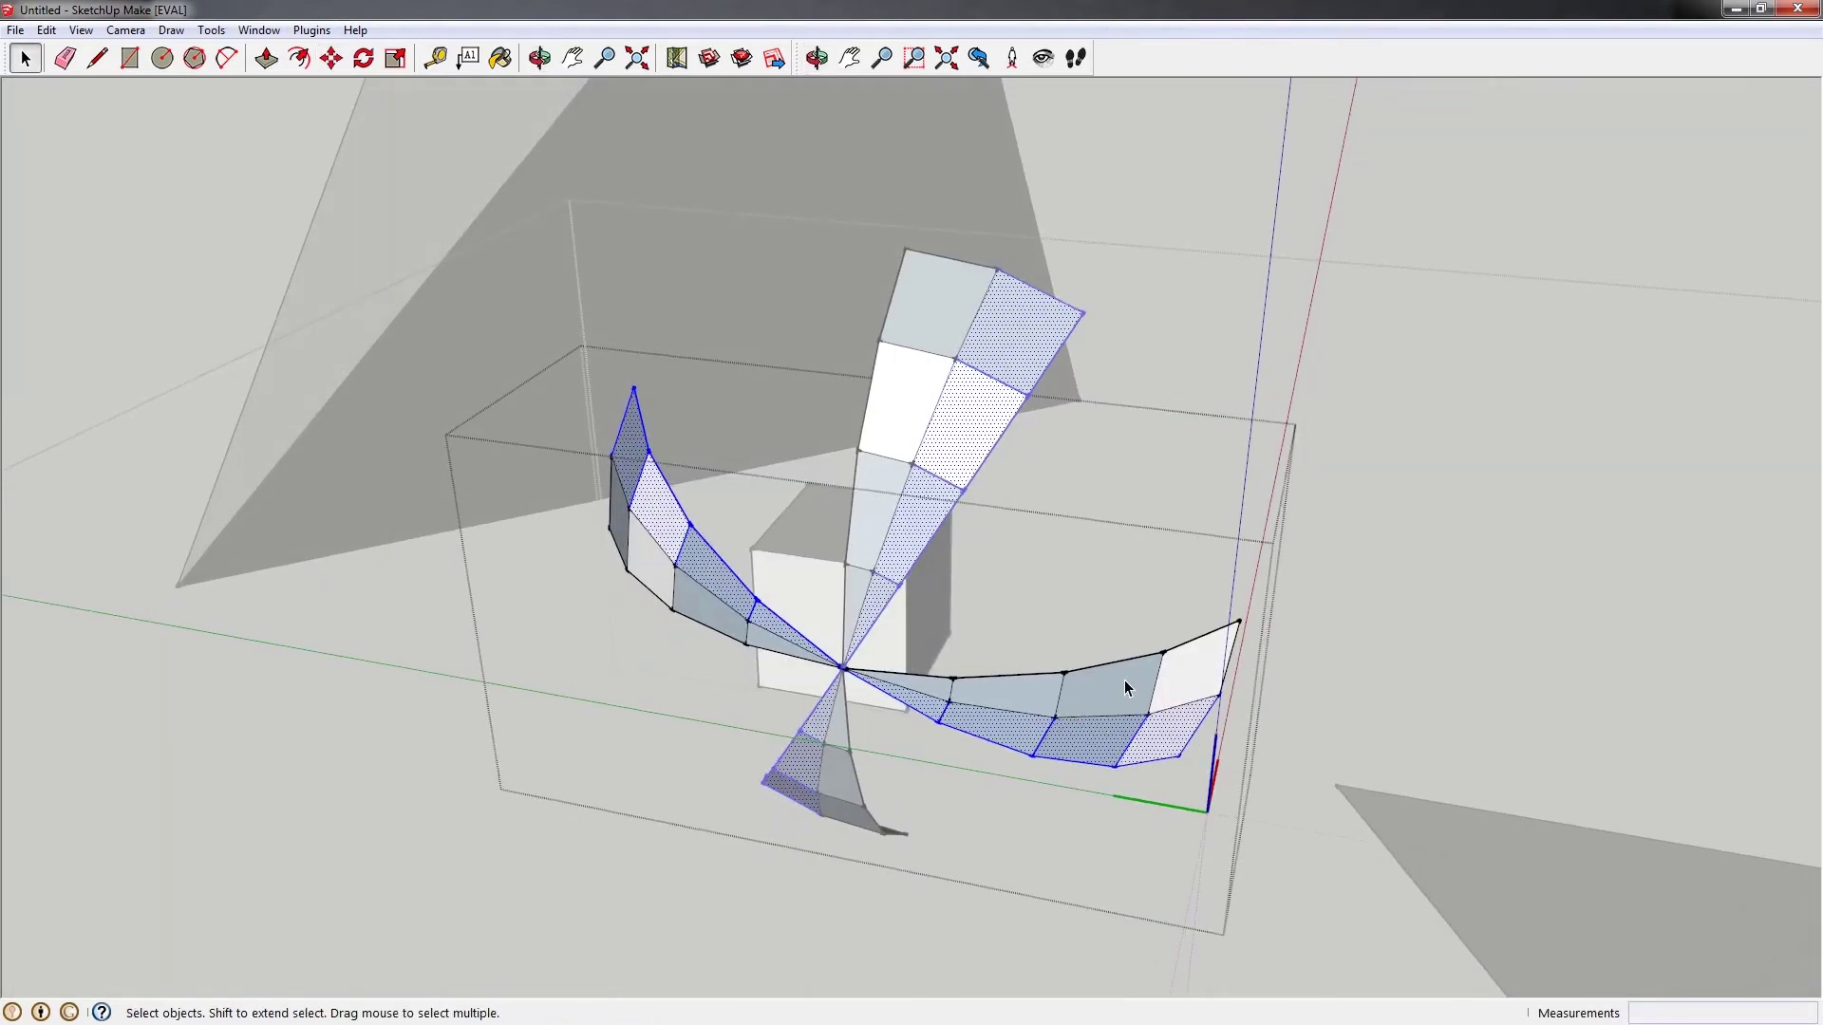
# Copy the connected strips and rotate the copy around the shared centre point
pyautogui.tripleClick(1128, 691)
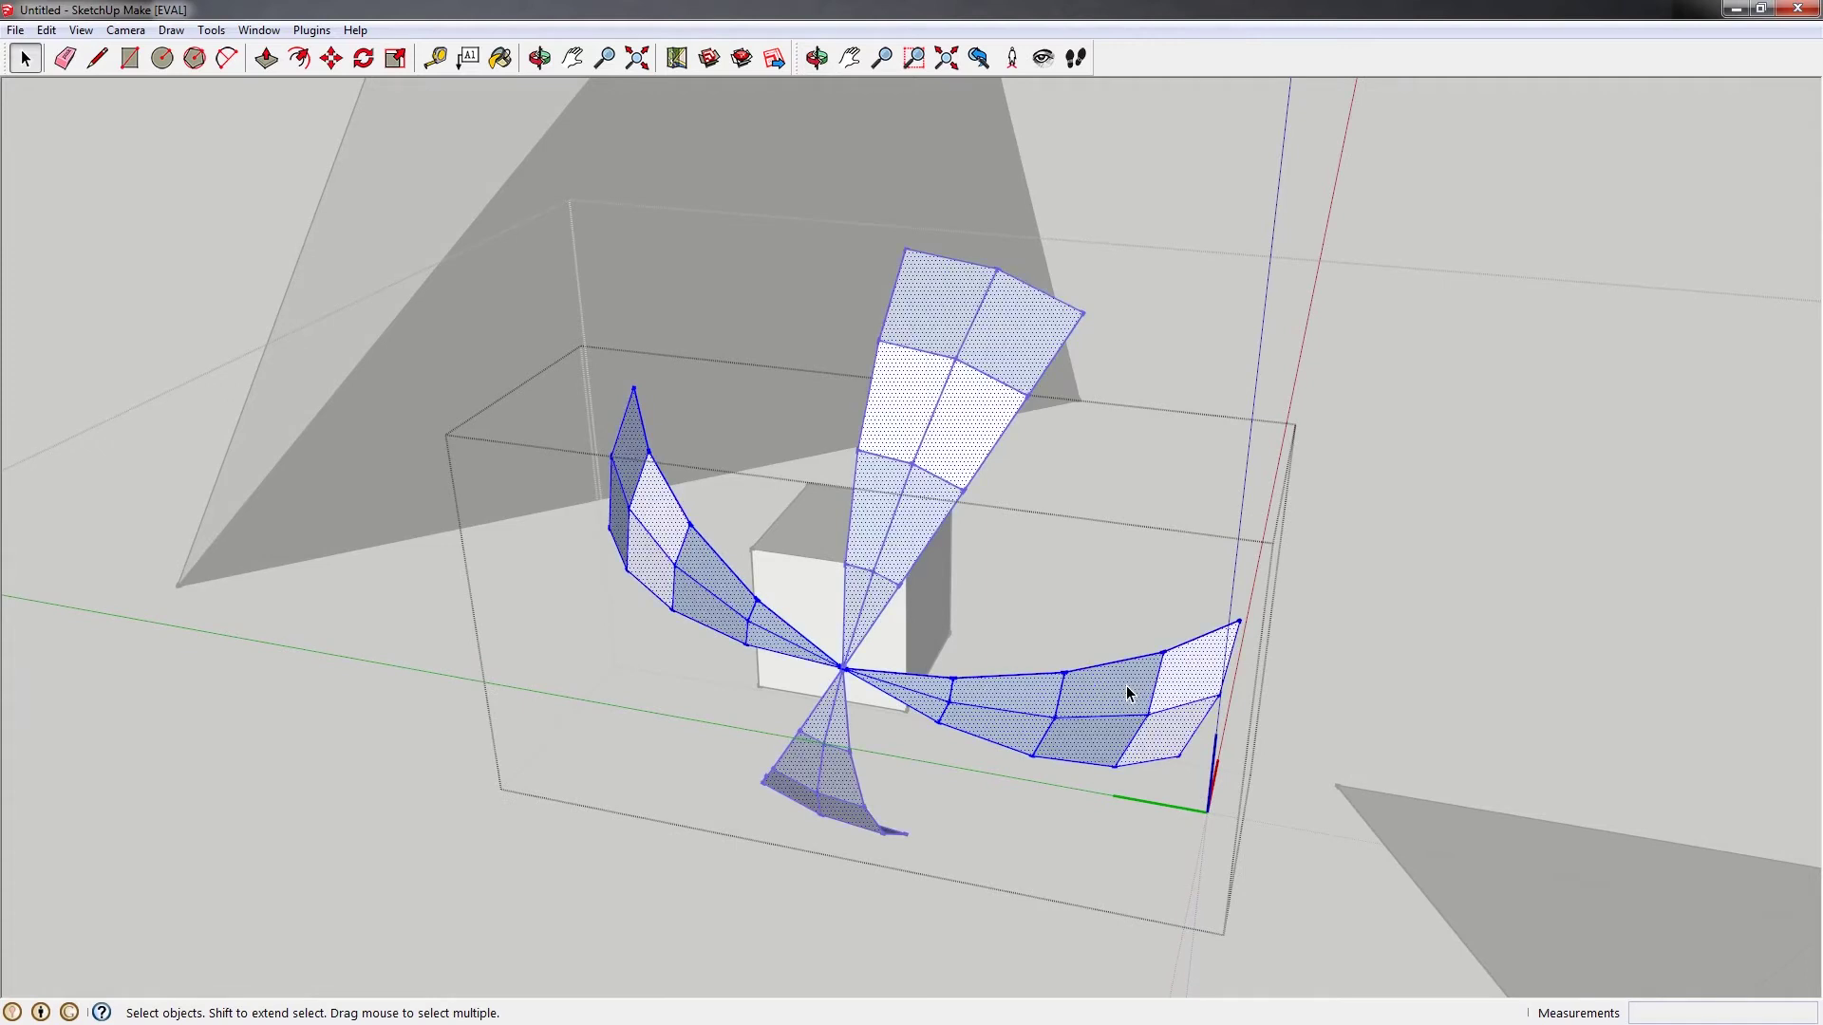
pyautogui.press('m')
pyautogui.press('ctrl')
pyautogui.click(1103, 556)
pyautogui.click(1184, 541)
pyautogui.moveTo(1183, 541); pyautogui.dragTo(846, 598, button='middle')
pyautogui.press('q')
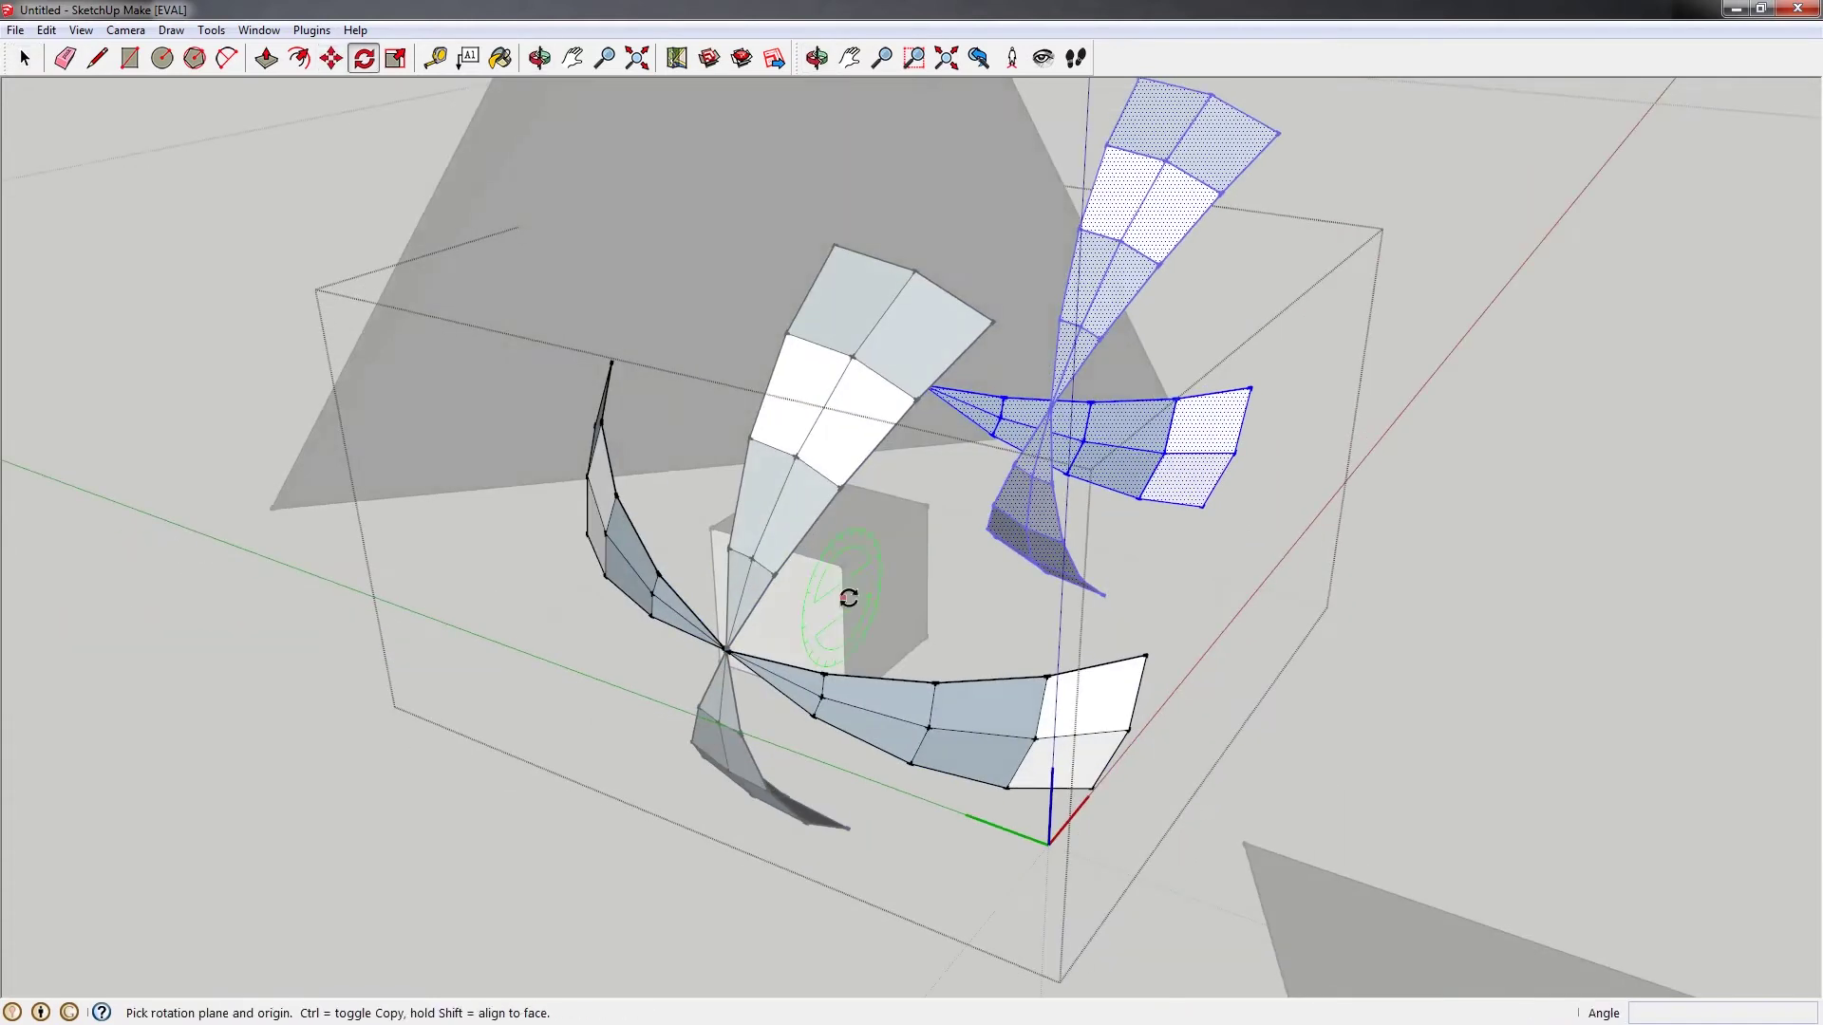
pyautogui.click(842, 577)
pyautogui.click(1241, 610)
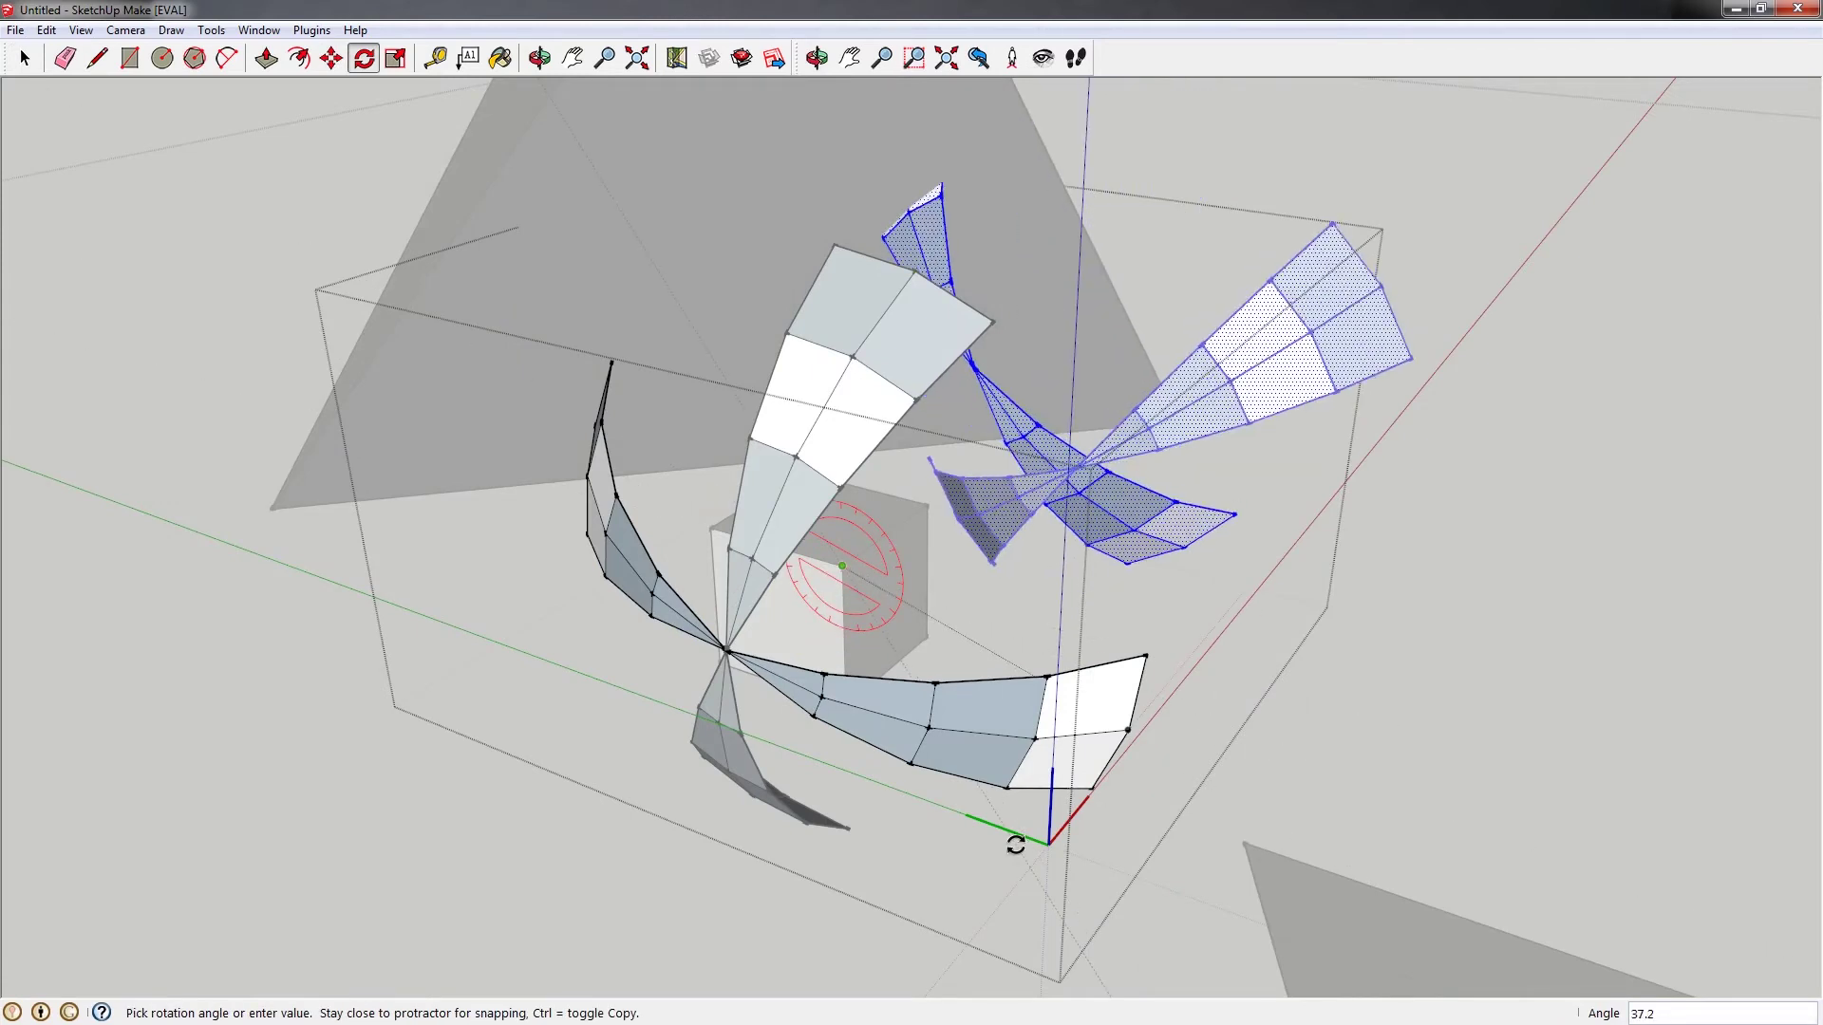
pyautogui.write('3')
pyautogui.press('Return')
# Move the rotated copy into place beside the strips
pyautogui.press('m')
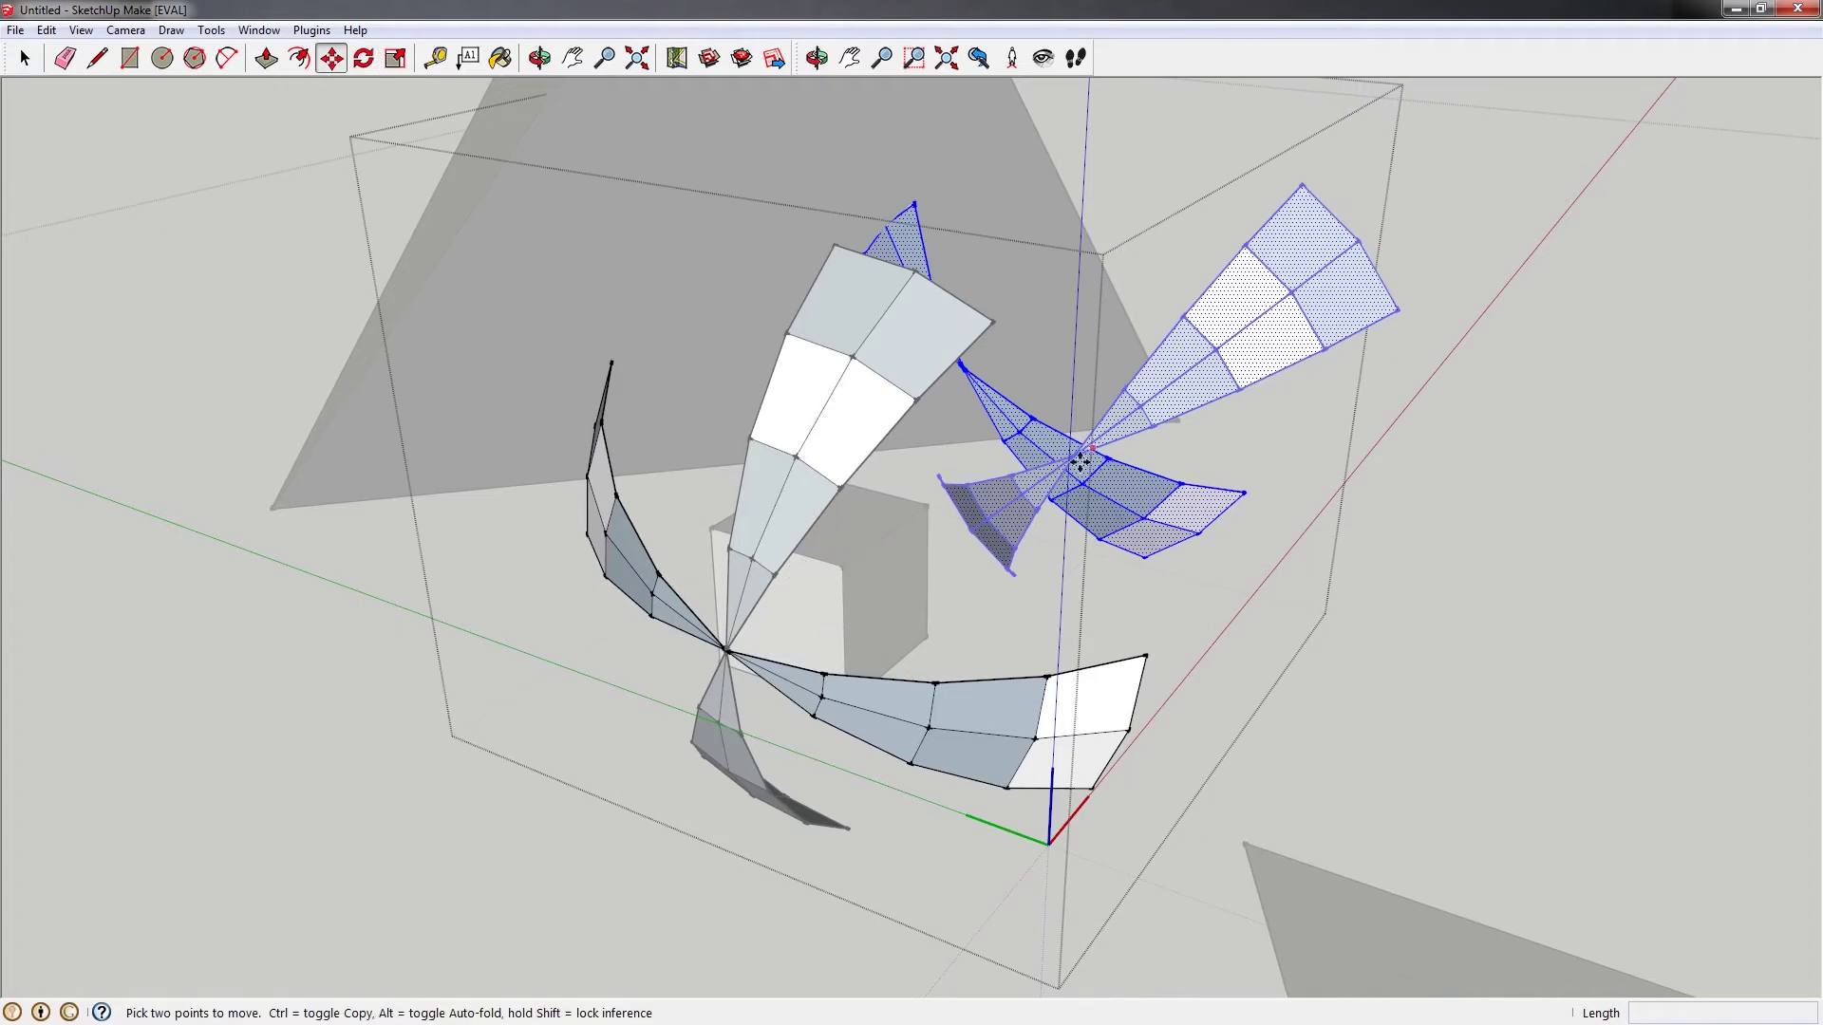
pyautogui.click(1030, 447)
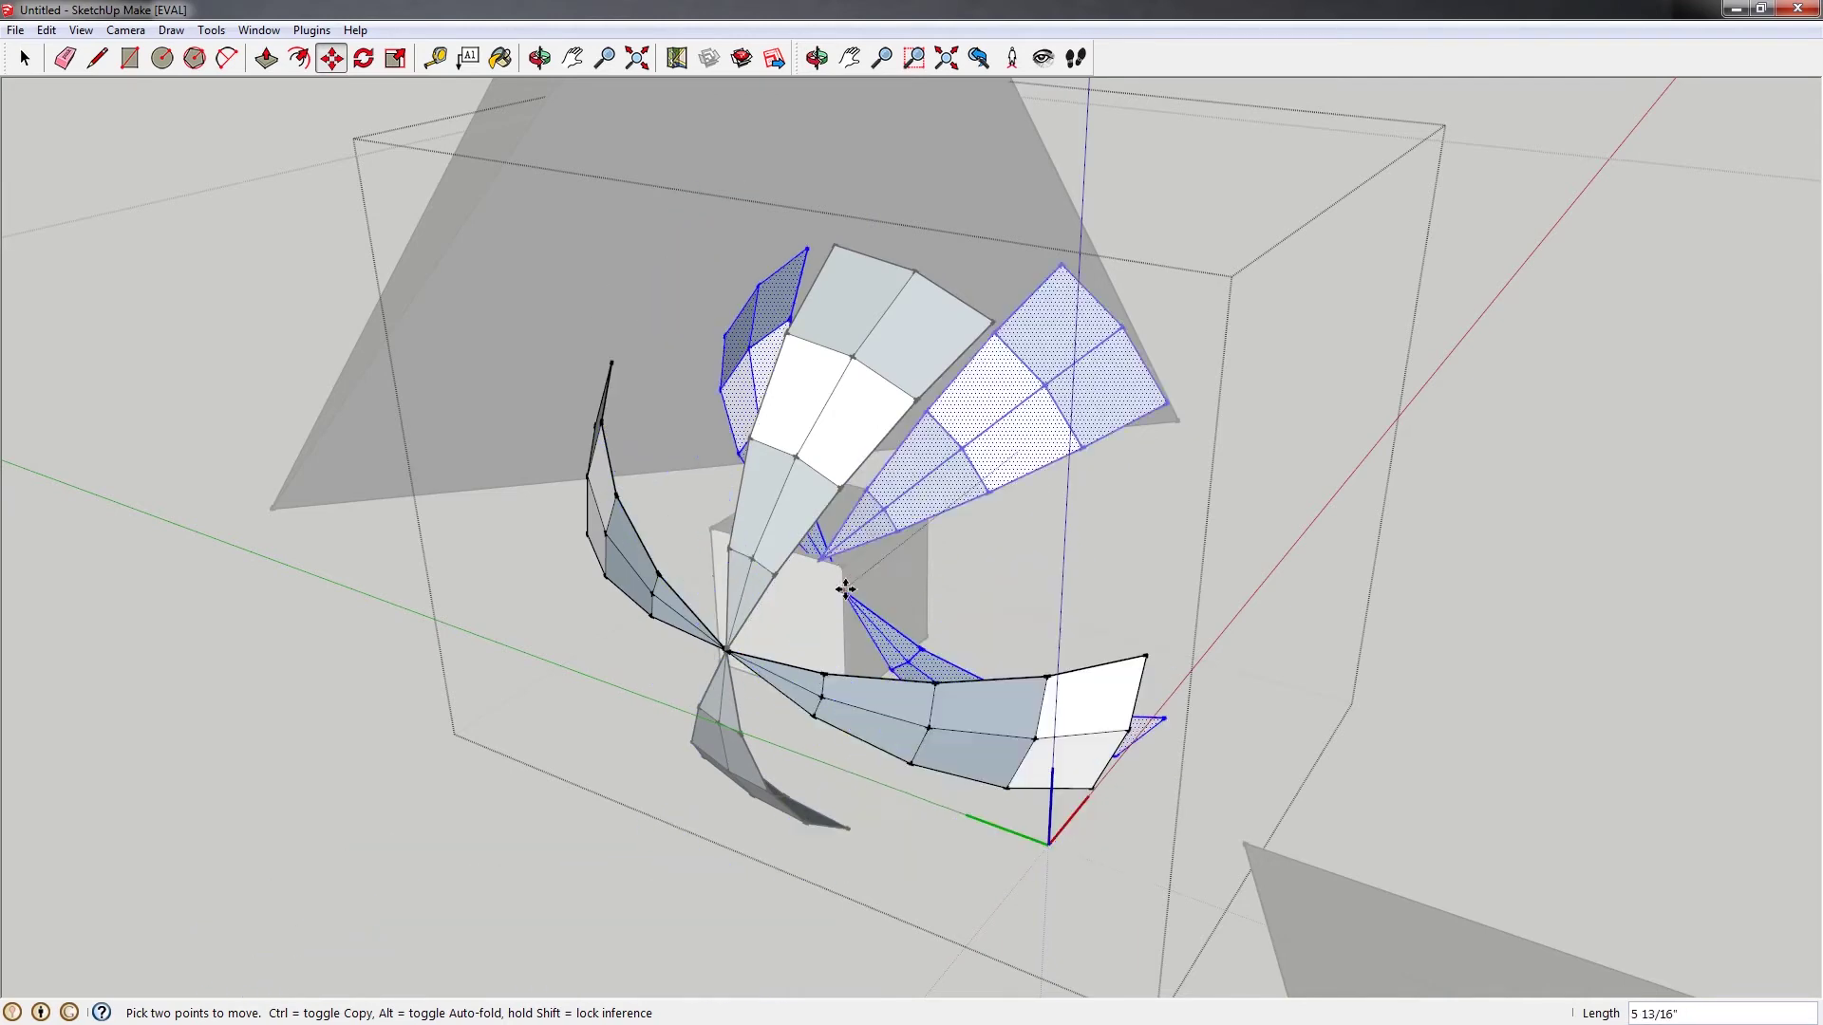
pyautogui.moveTo(817, 760); pyautogui.dragTo(882, 668, button='middle')
# Paste another copy of the strips and rotate it 30° about the centre
pyautogui.press('space')
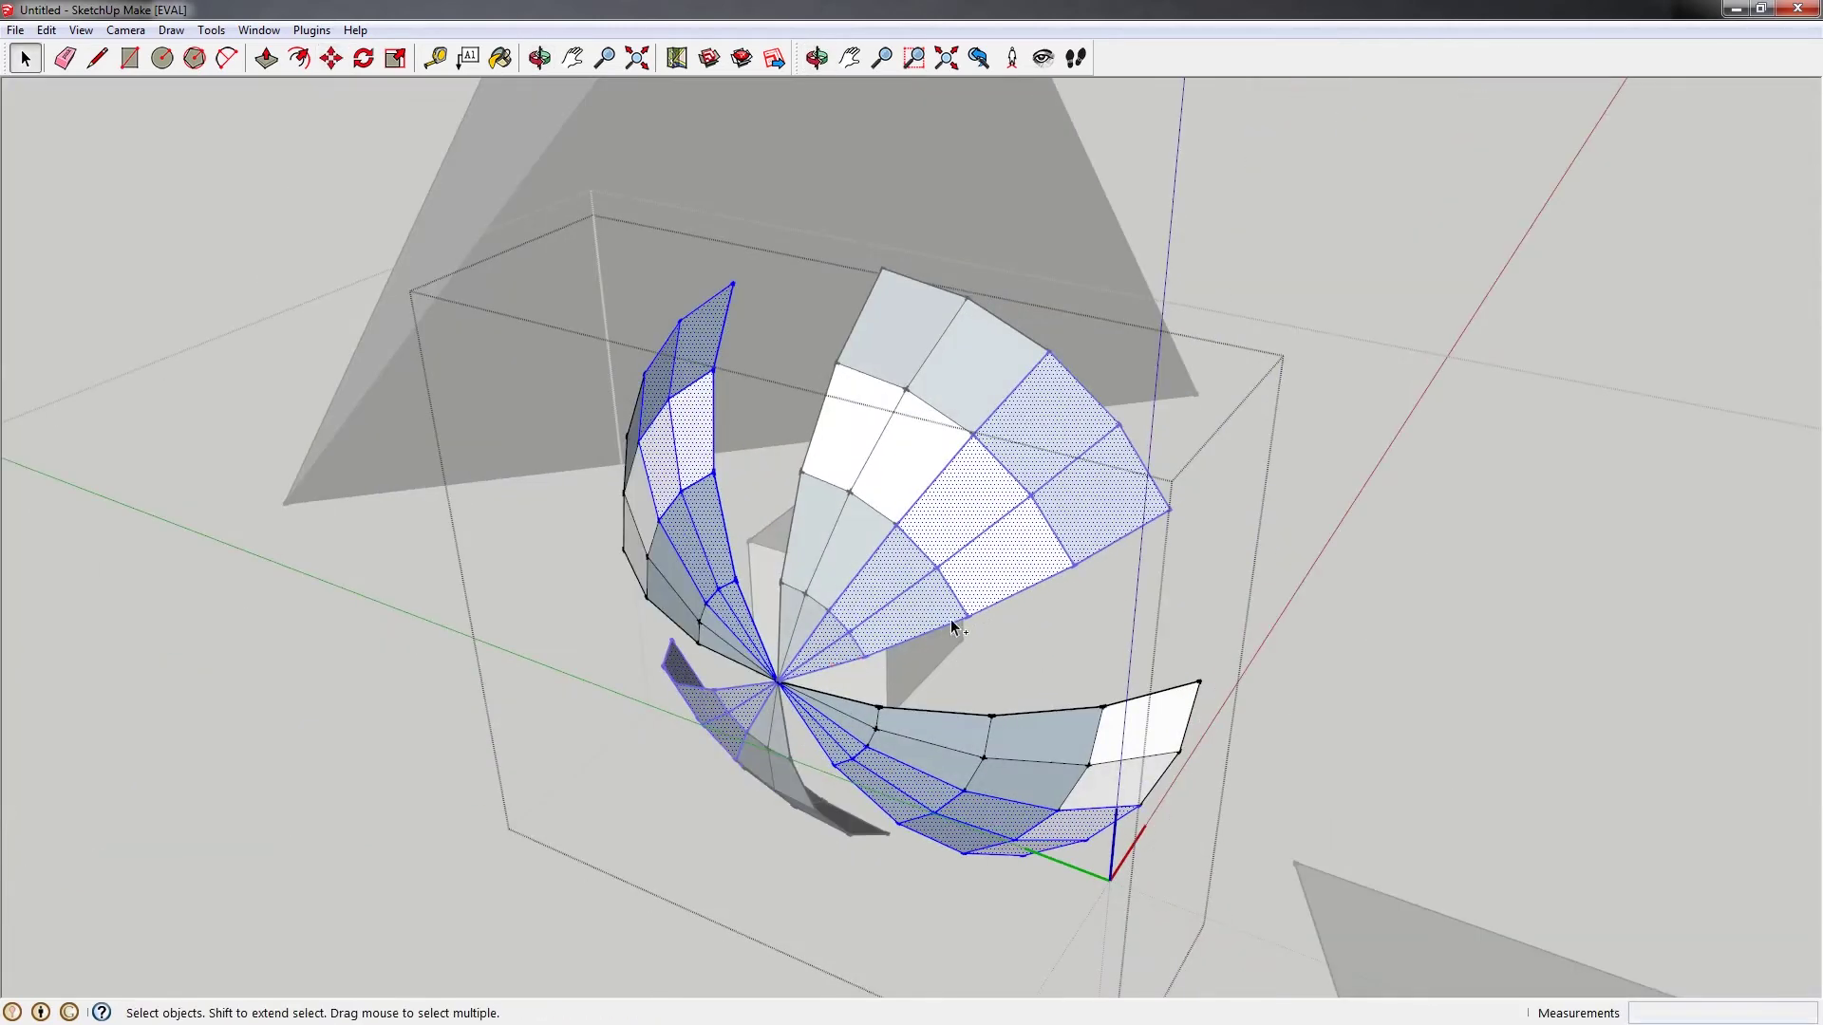
pyautogui.hotkey('ctrl', 'v')
pyautogui.click(1281, 589)
pyautogui.moveTo(1282, 589); pyautogui.dragTo(817, 555, button='middle')
pyautogui.press('q')
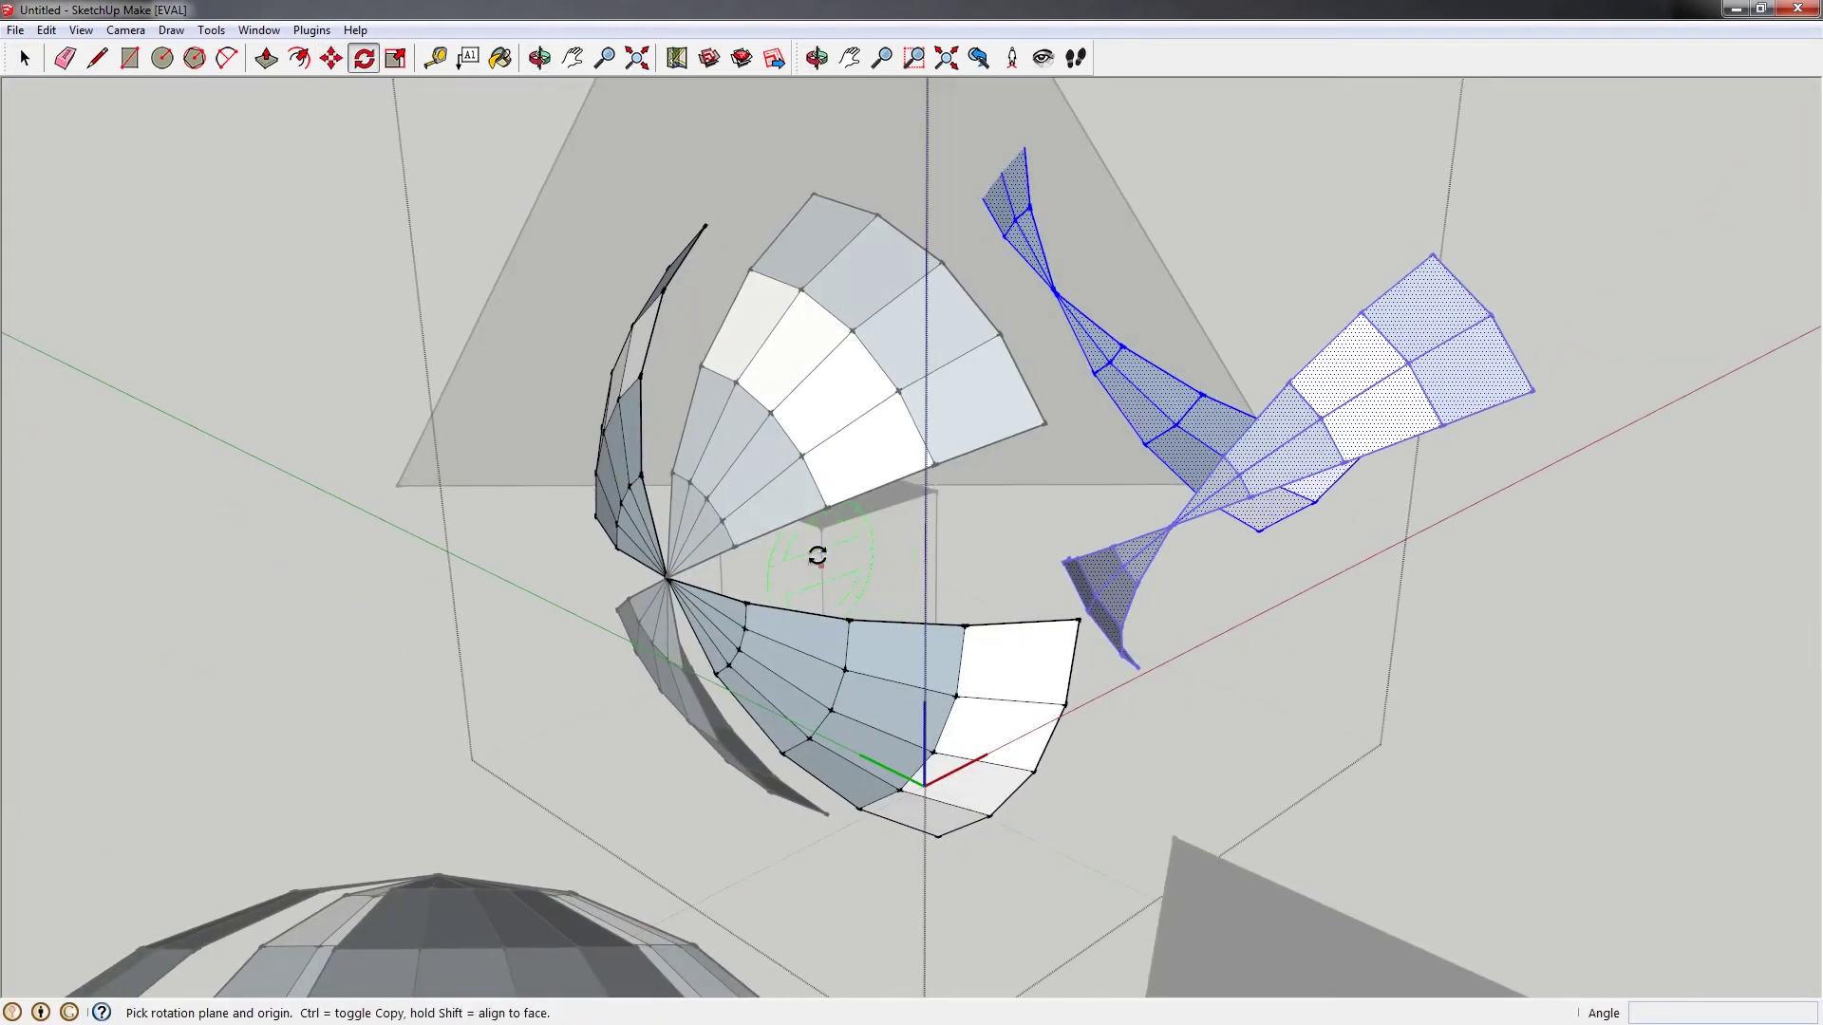
pyautogui.click(816, 554)
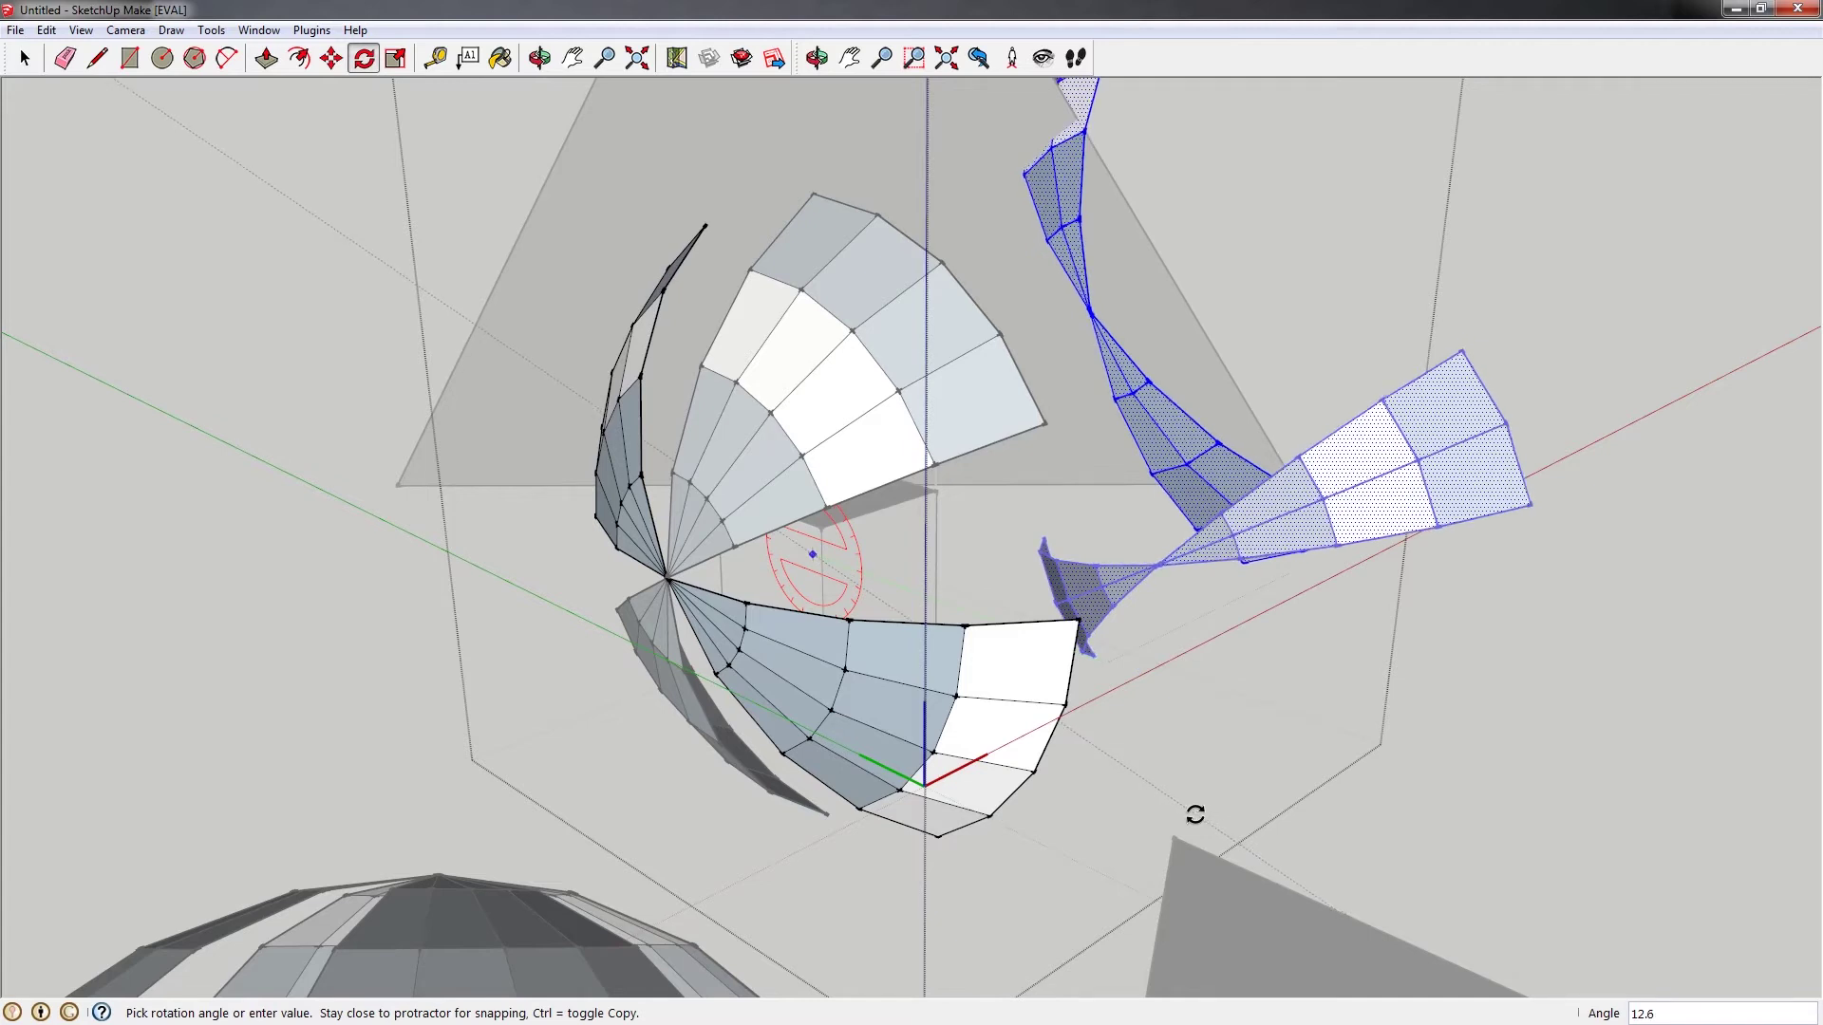
pyautogui.write('30')
pyautogui.press('Return')
# Move that copy from its endpoint into the gap beside the fan to close the bowl
pyautogui.press('m')
pyautogui.moveTo(1196, 814); pyautogui.dragTo(1161, 368, button='middle')
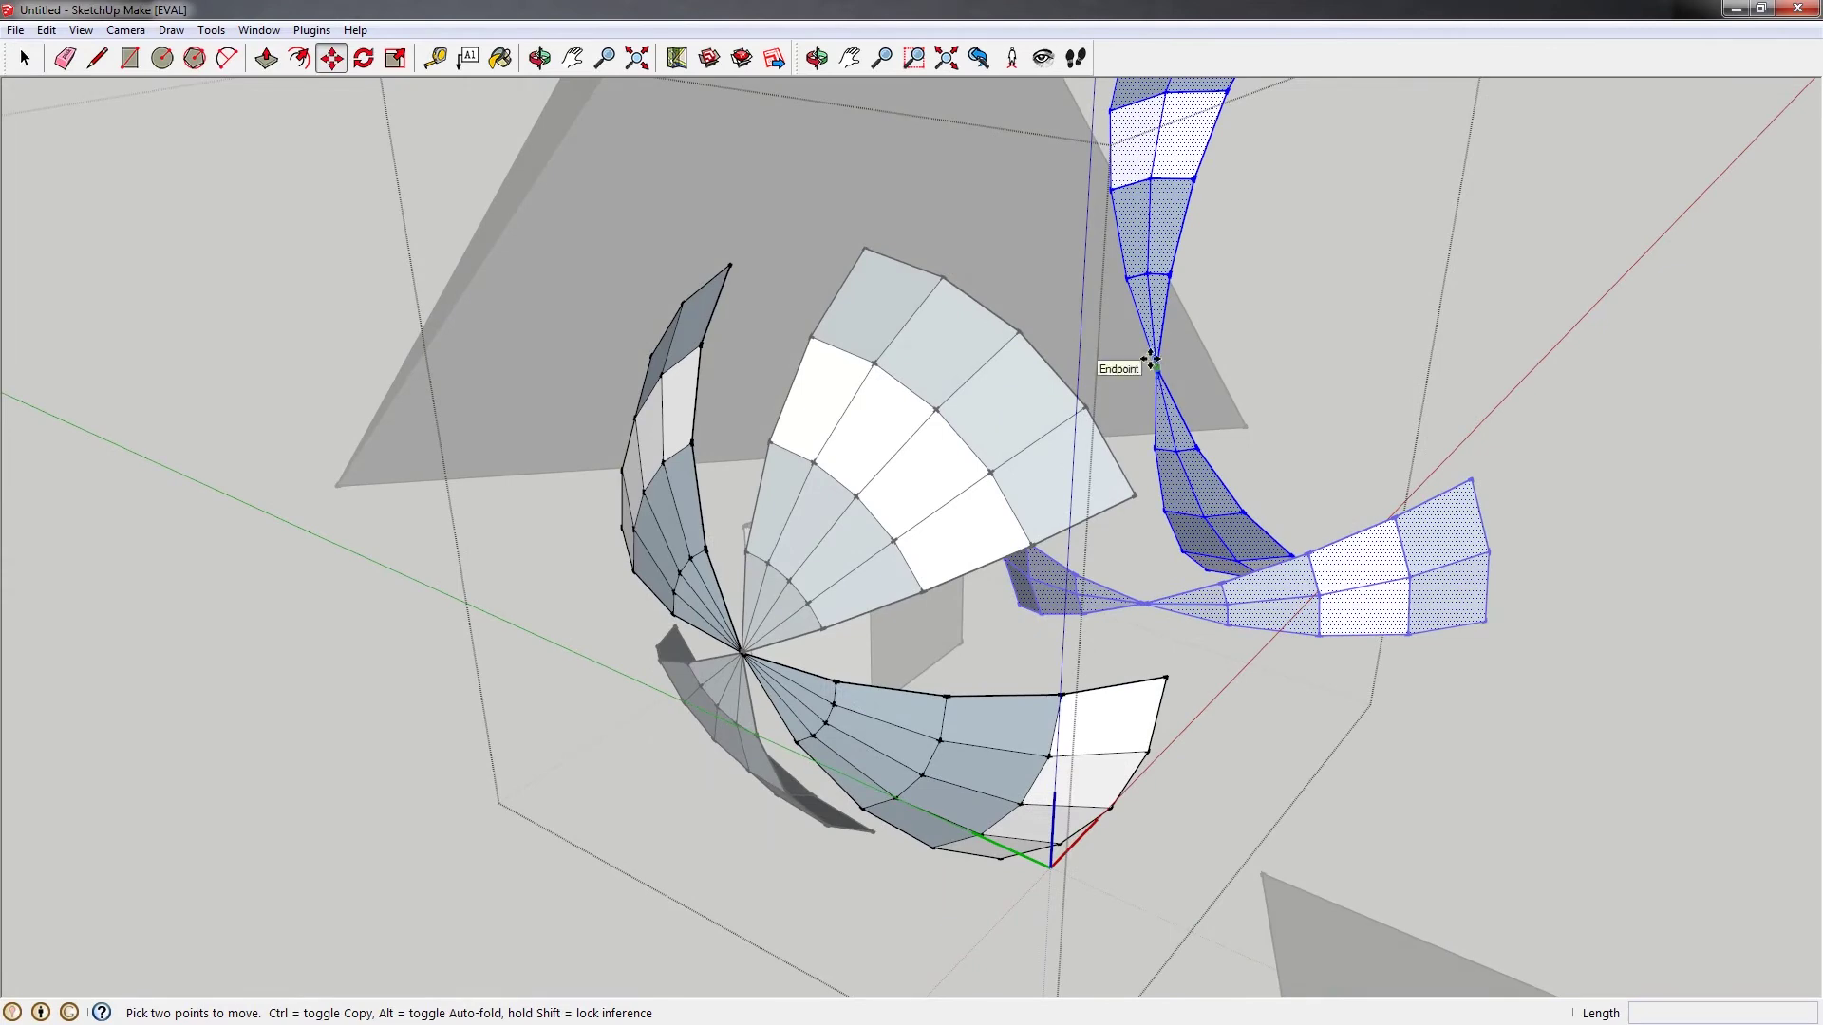
pyautogui.click(1151, 361)
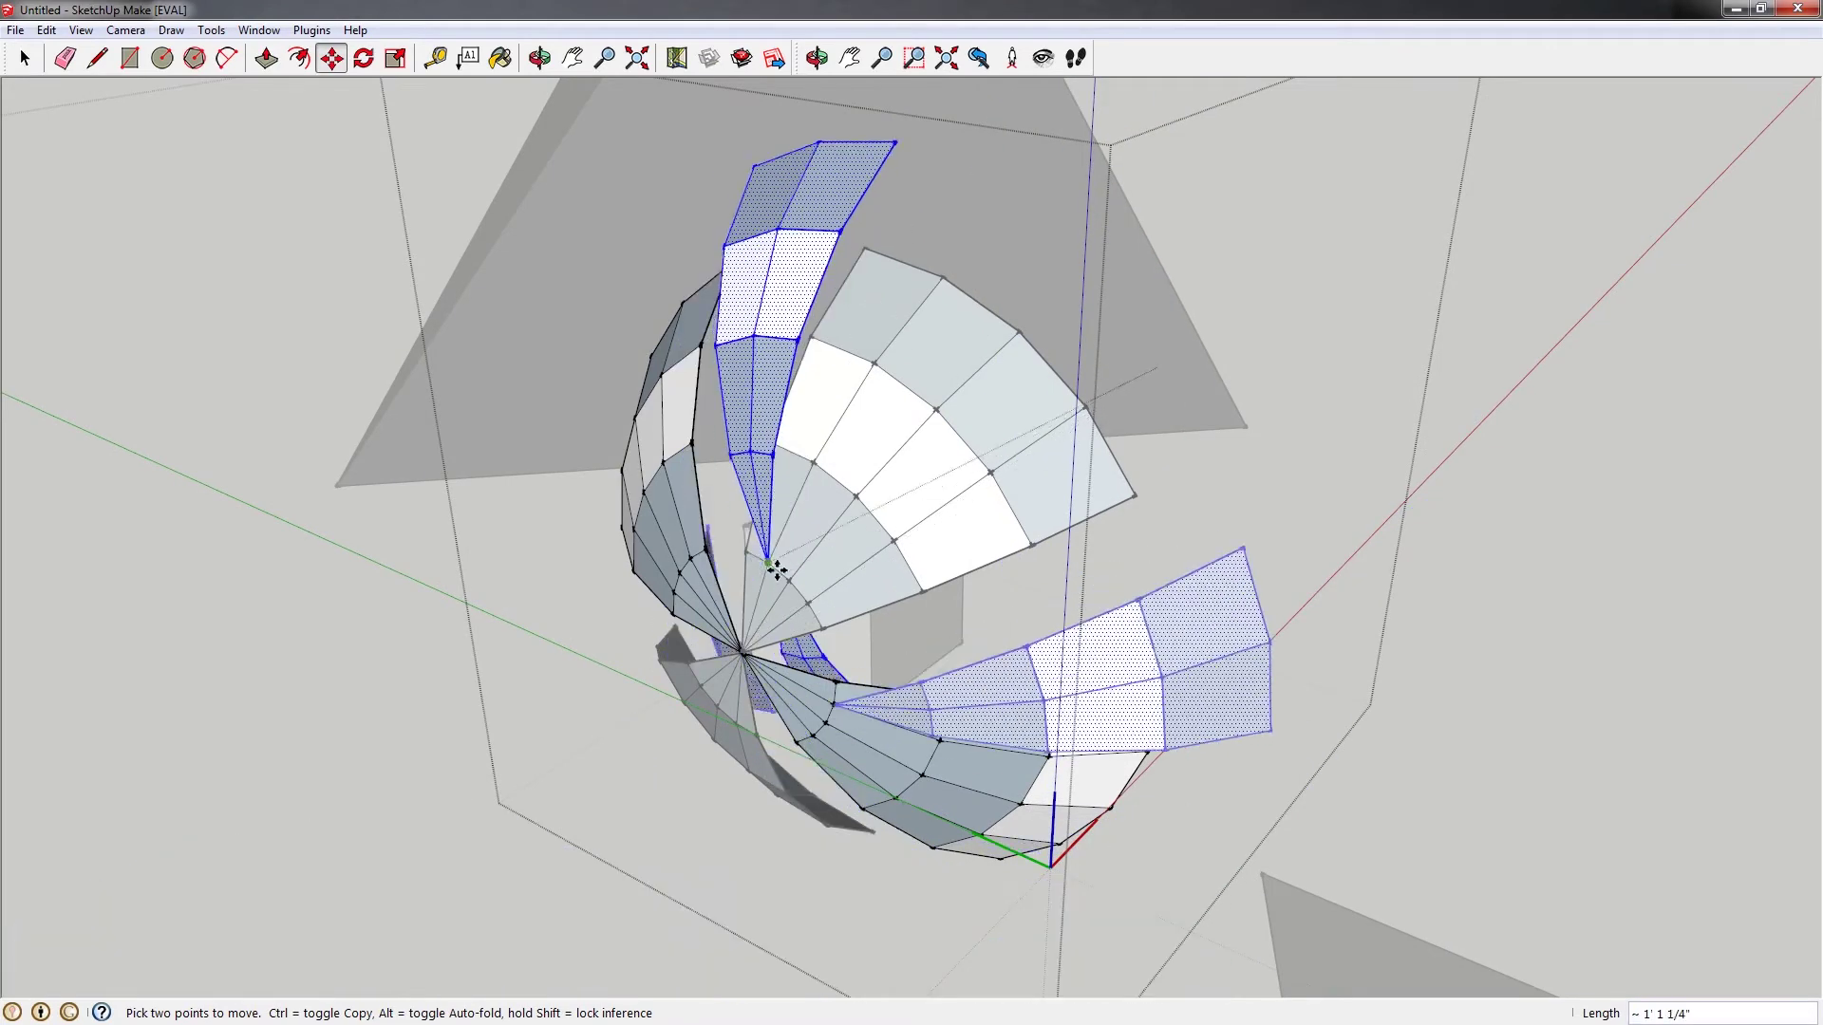
pyautogui.click(778, 622)
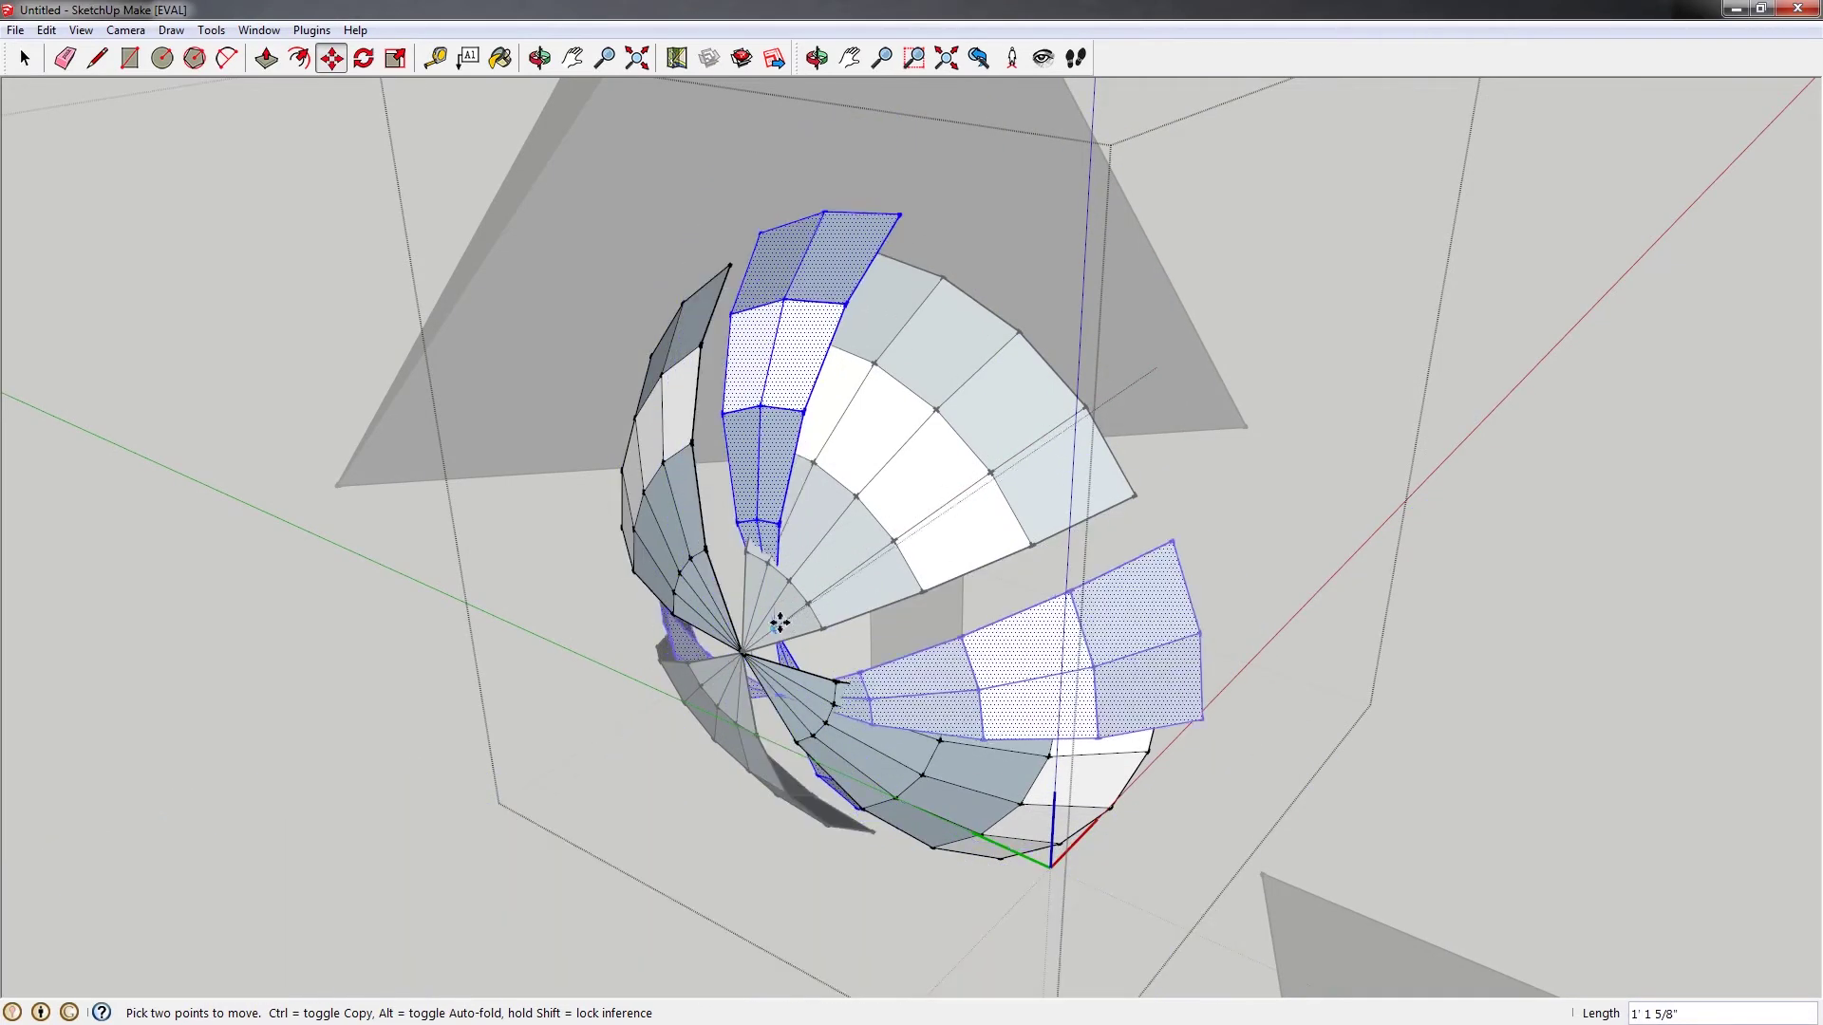
pyautogui.moveTo(778, 622); pyautogui.dragTo(937, 605, button='middle')
# Apply Orient Faces to the bowl twice so every face shows its white front side
pyautogui.press('space')
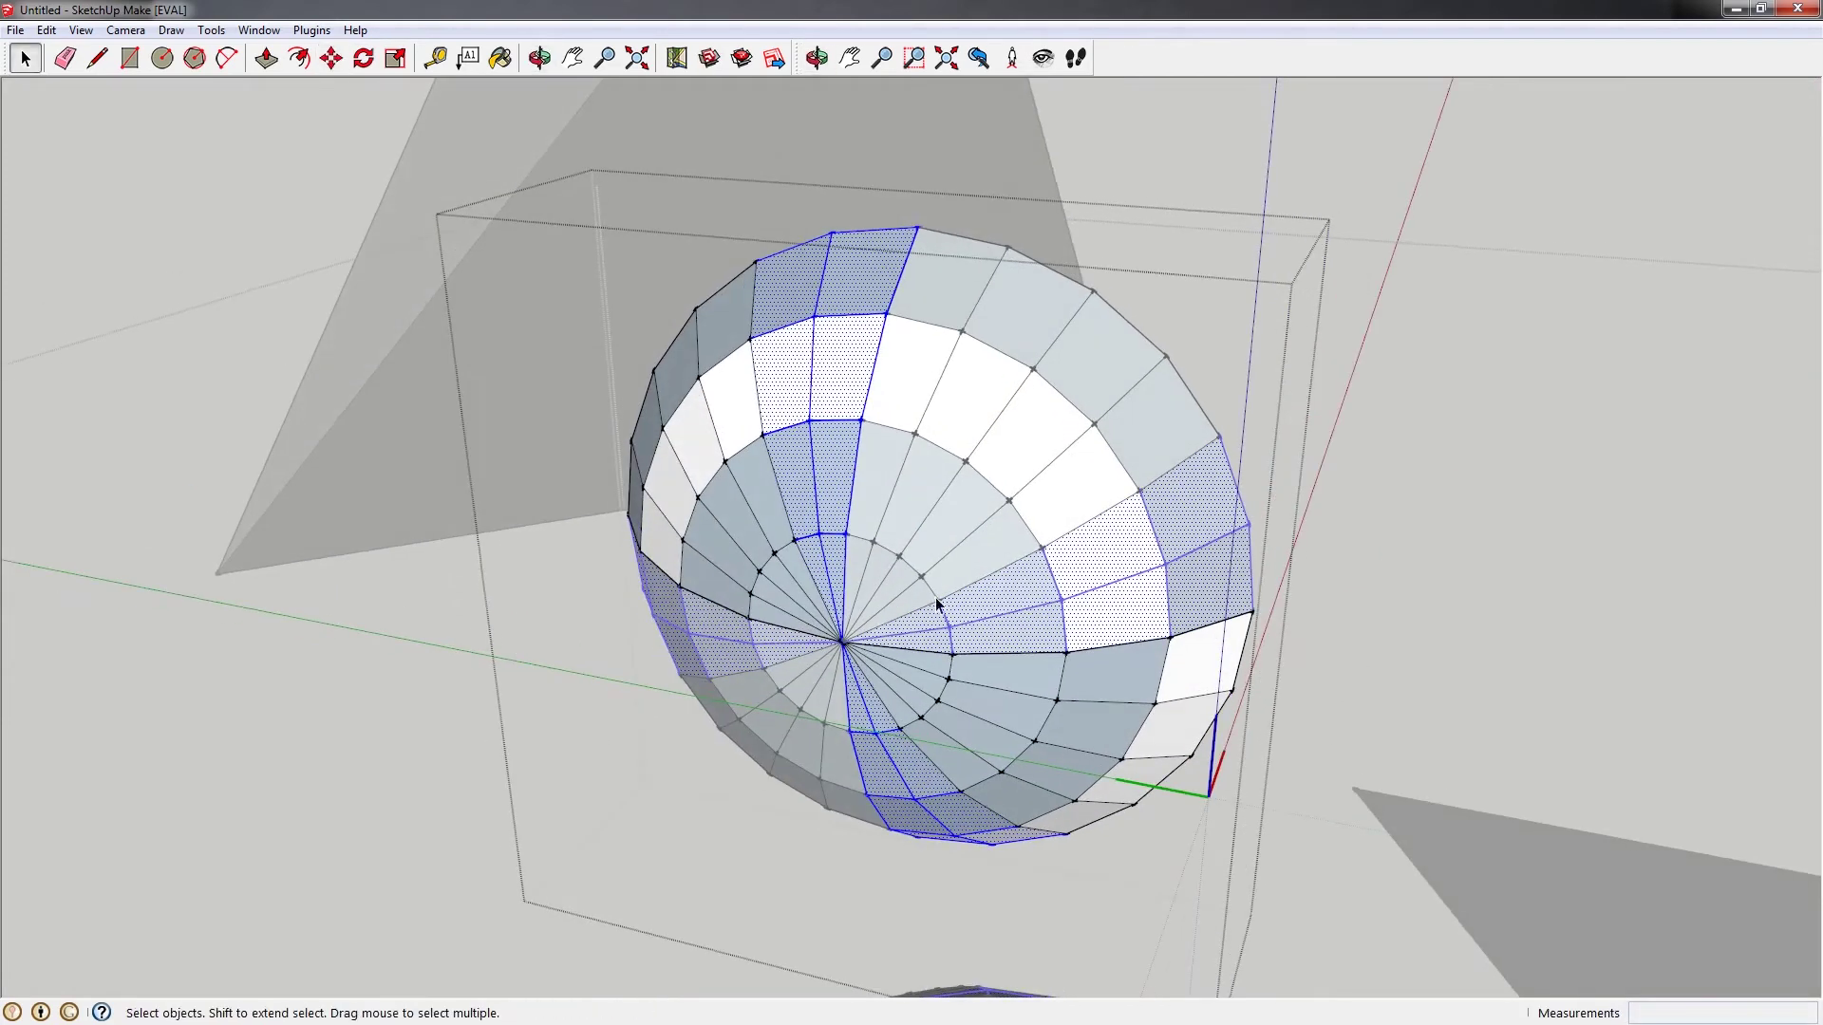
pyautogui.rightClick(1193, 661)
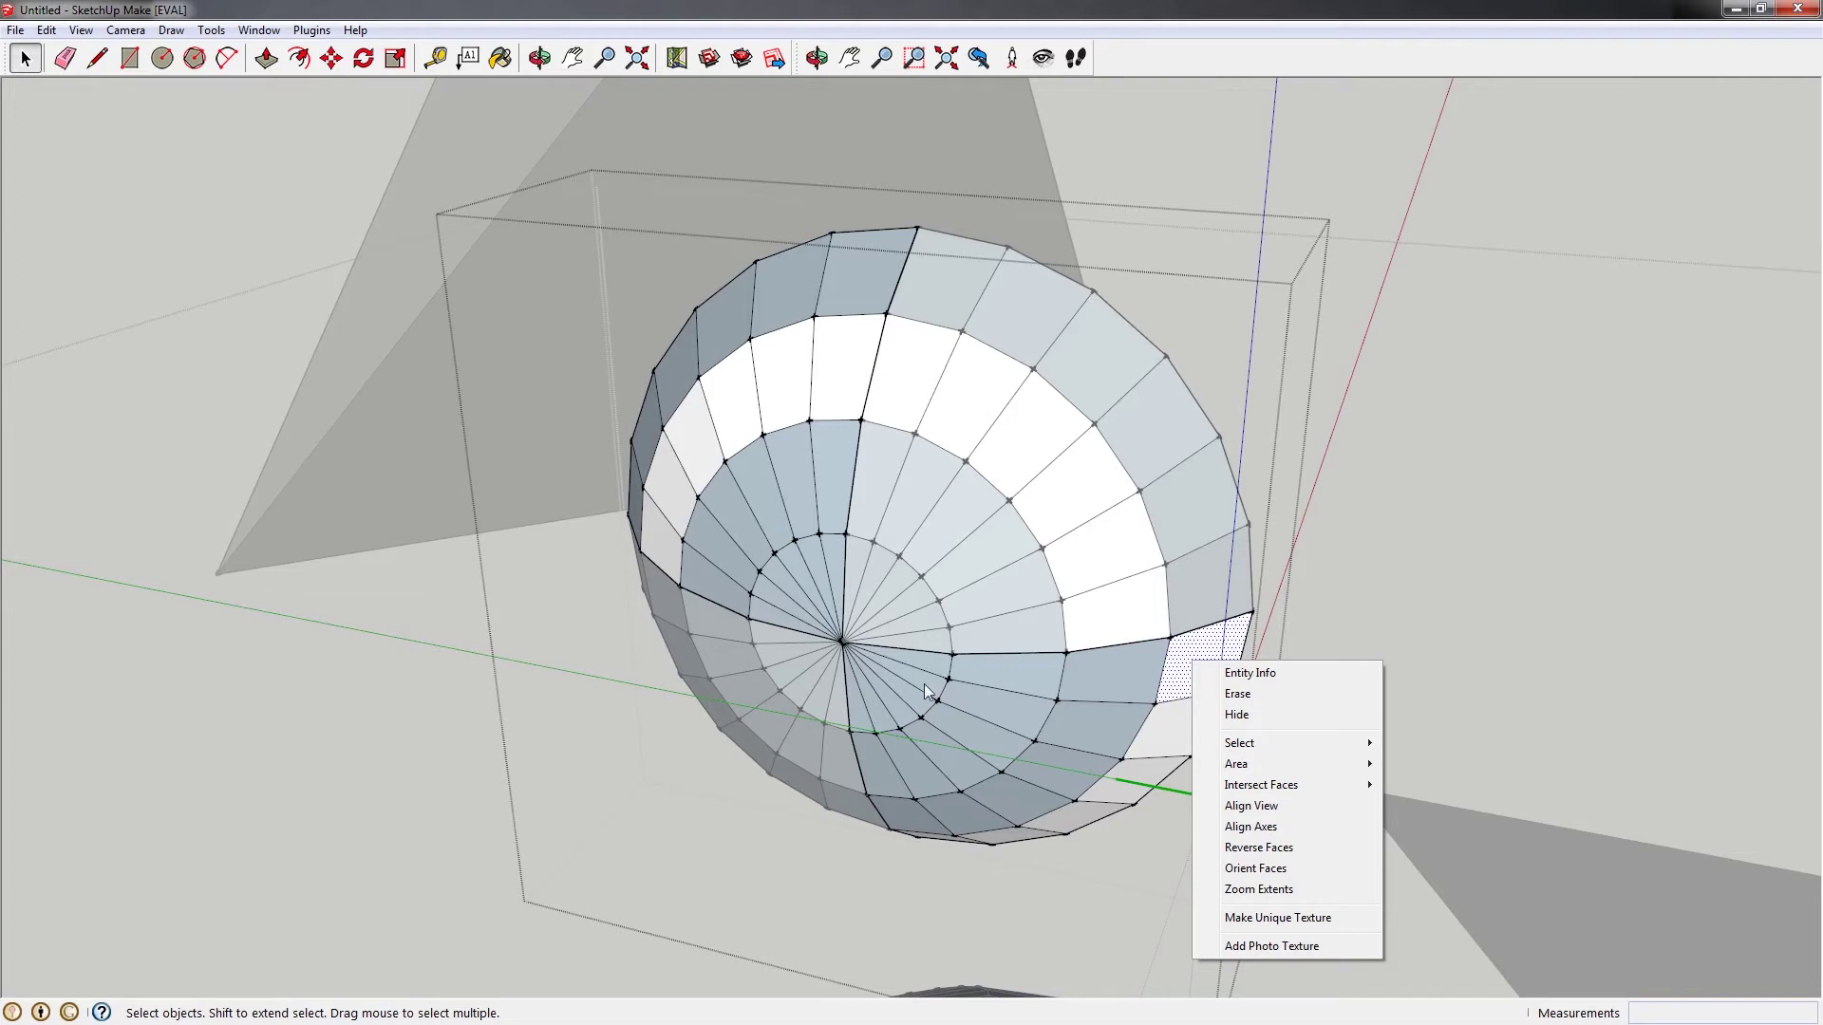
pyautogui.click(1256, 869)
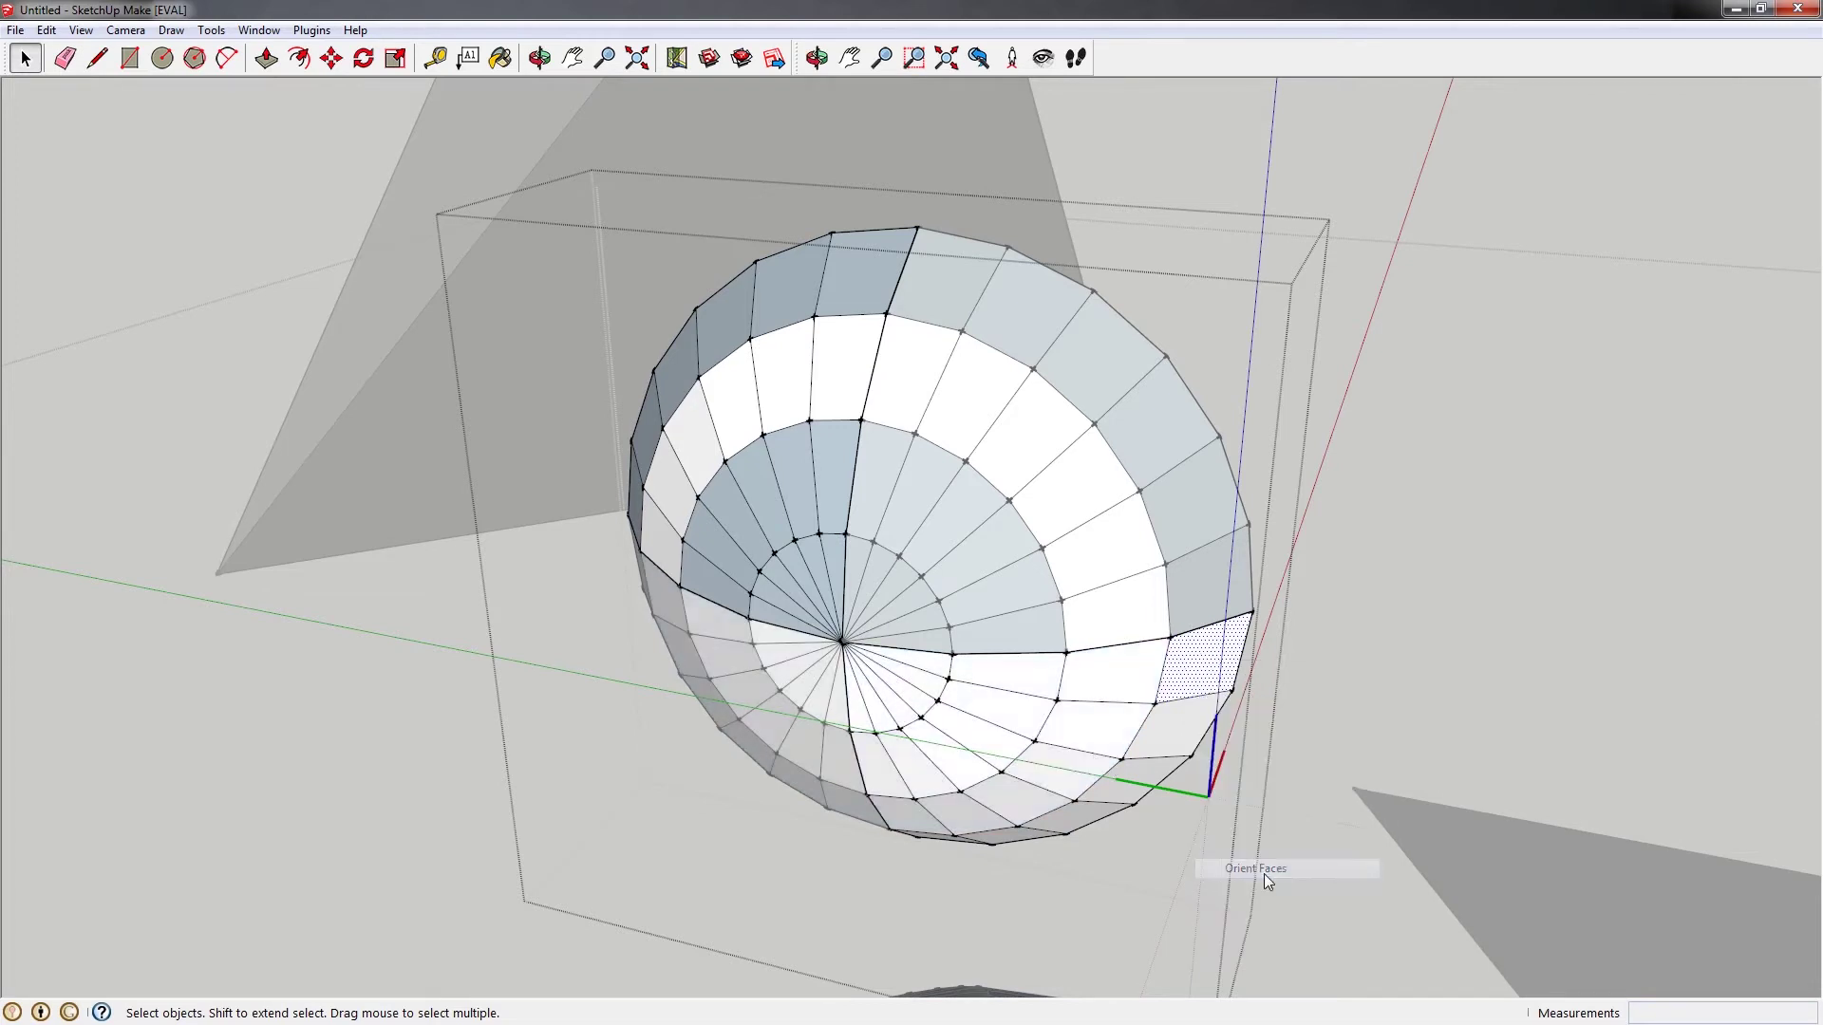
pyautogui.moveTo(1214, 537); pyautogui.dragTo(889, 494, button='middle')
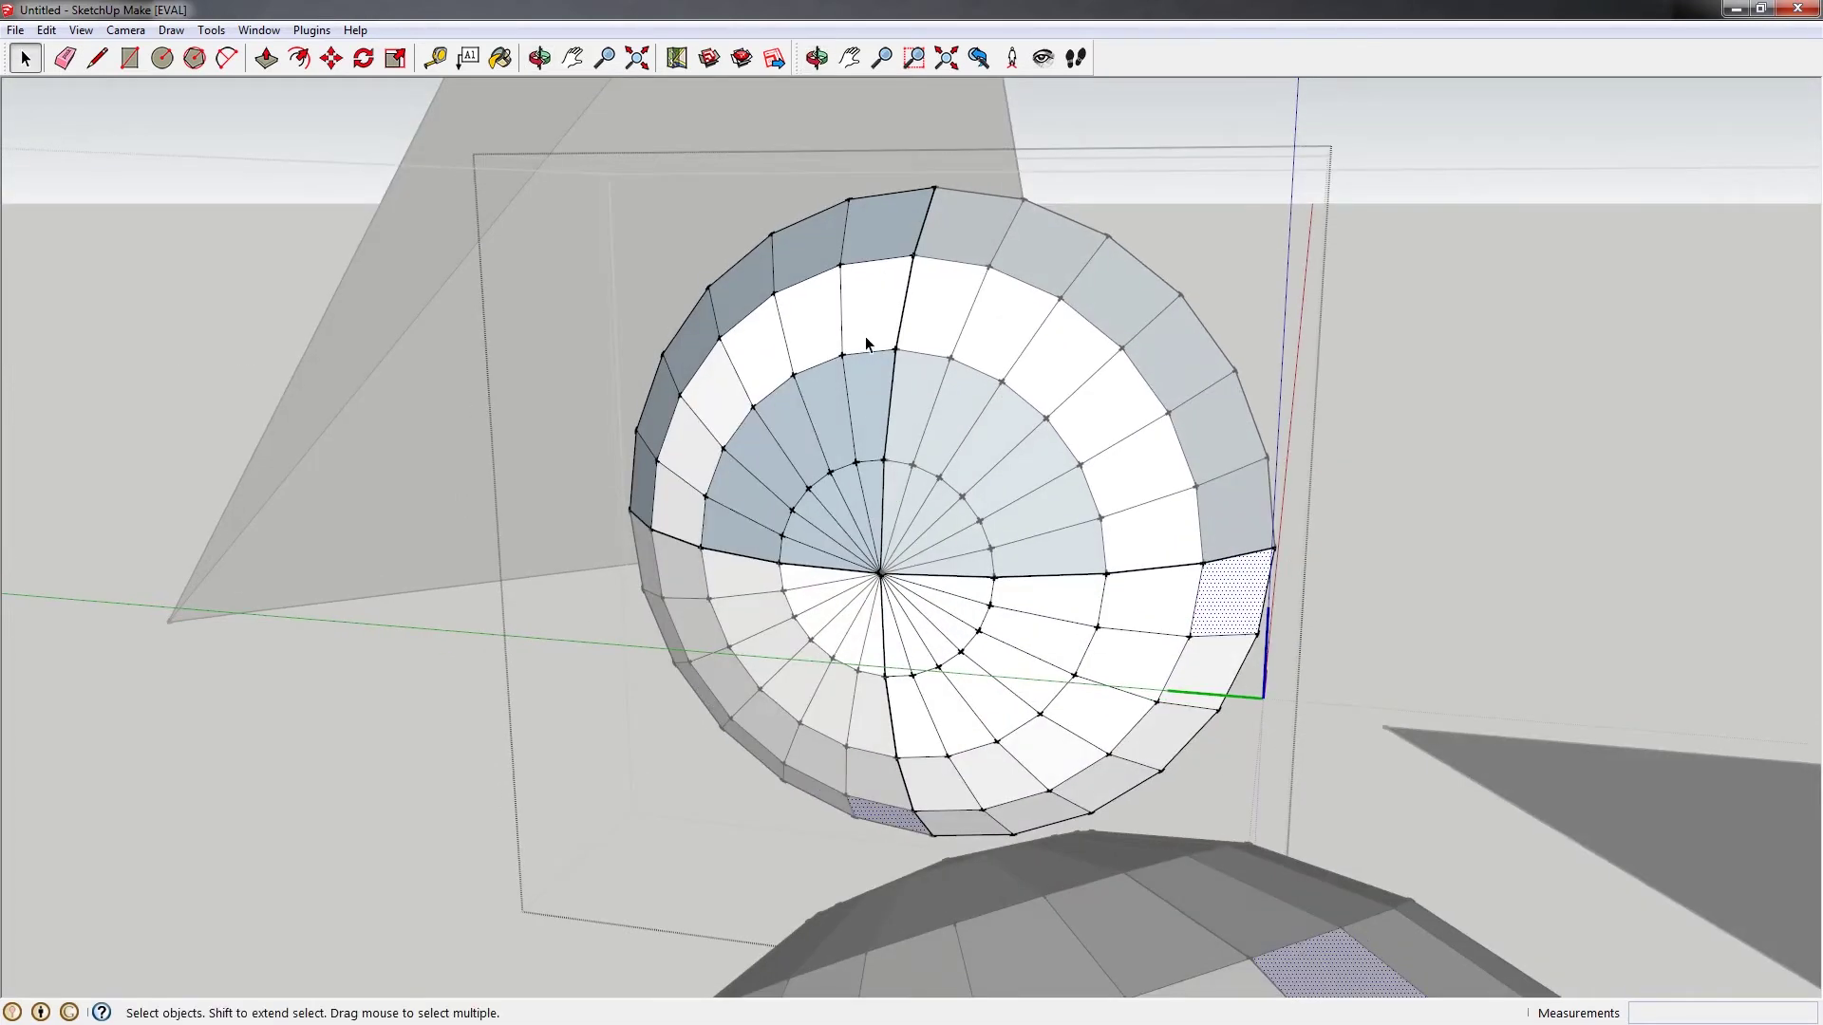
pyautogui.rightClick(864, 321)
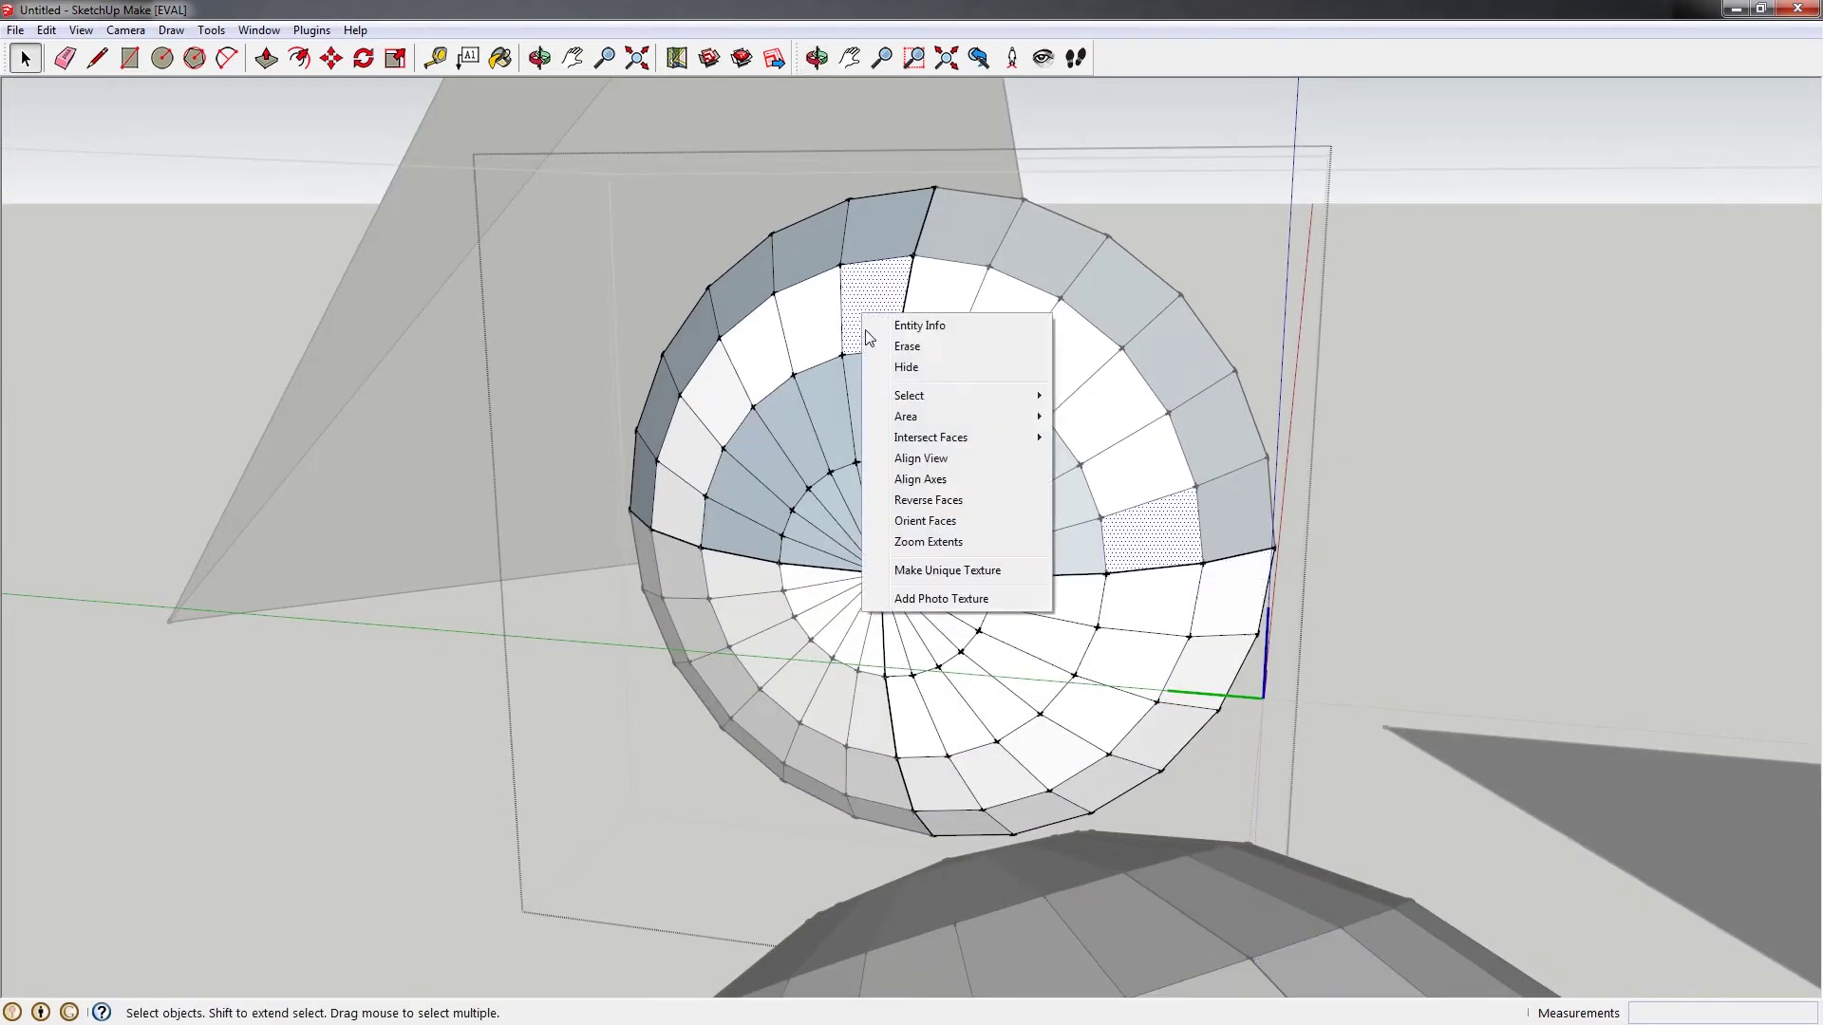
pyautogui.click(935, 524)
pyautogui.moveTo(1180, 585); pyautogui.dragTo(1248, 528, button='middle')
pyautogui.scroll(-3, 851, 502)
pyautogui.scroll(3, 852, 501)
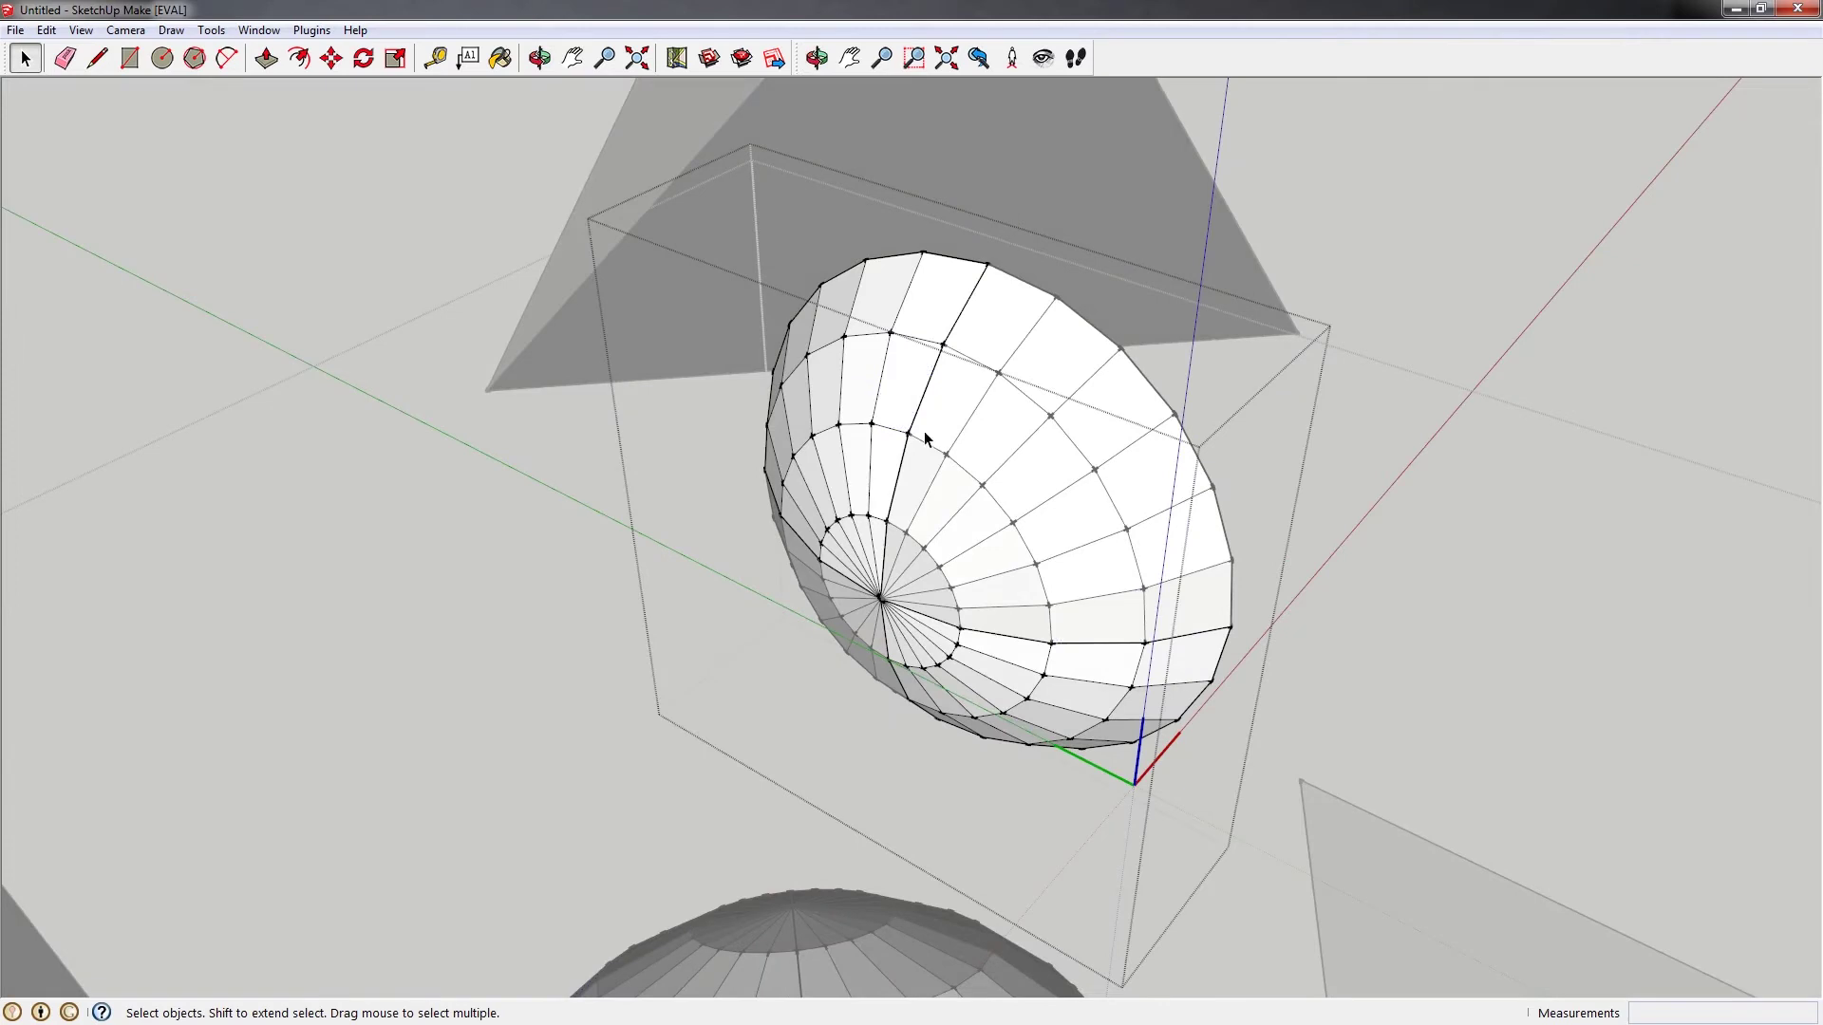
# Exit the group and explode the dish and lower dome into loose geometry
pyautogui.click(1574, 553)
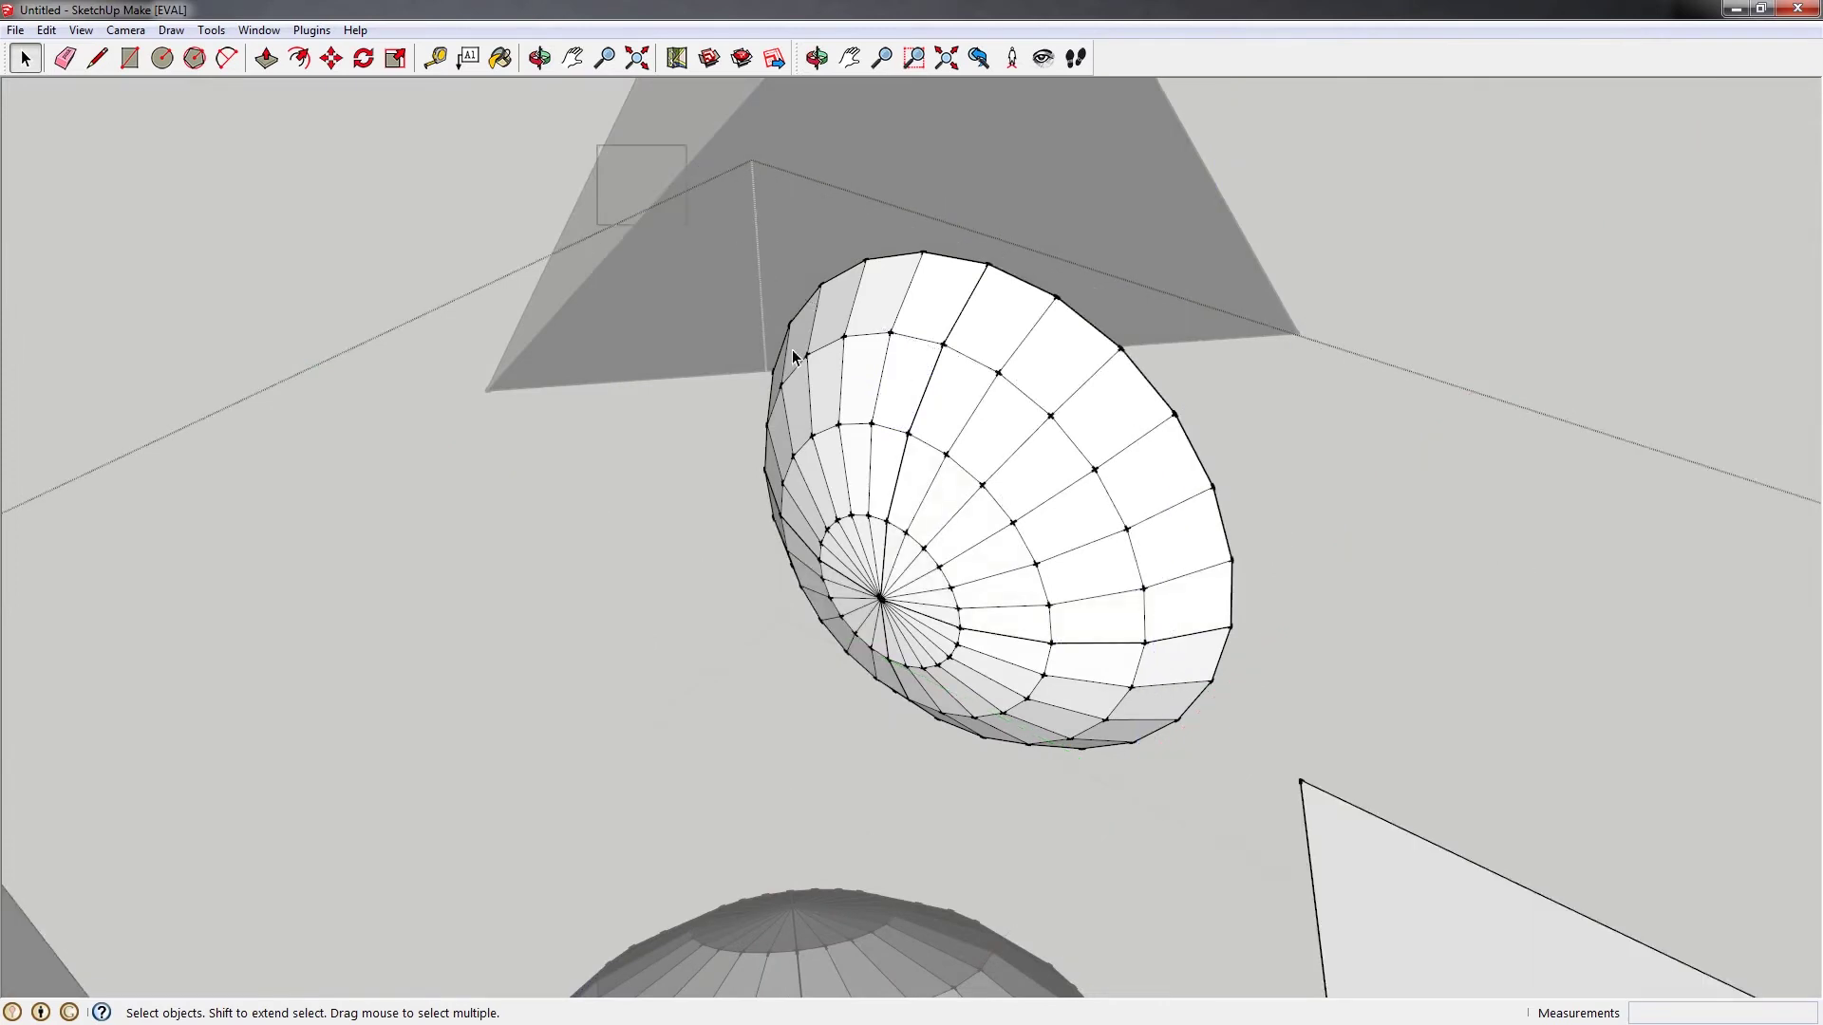
pyautogui.moveTo(793, 357); pyautogui.dragTo(1271, 846)
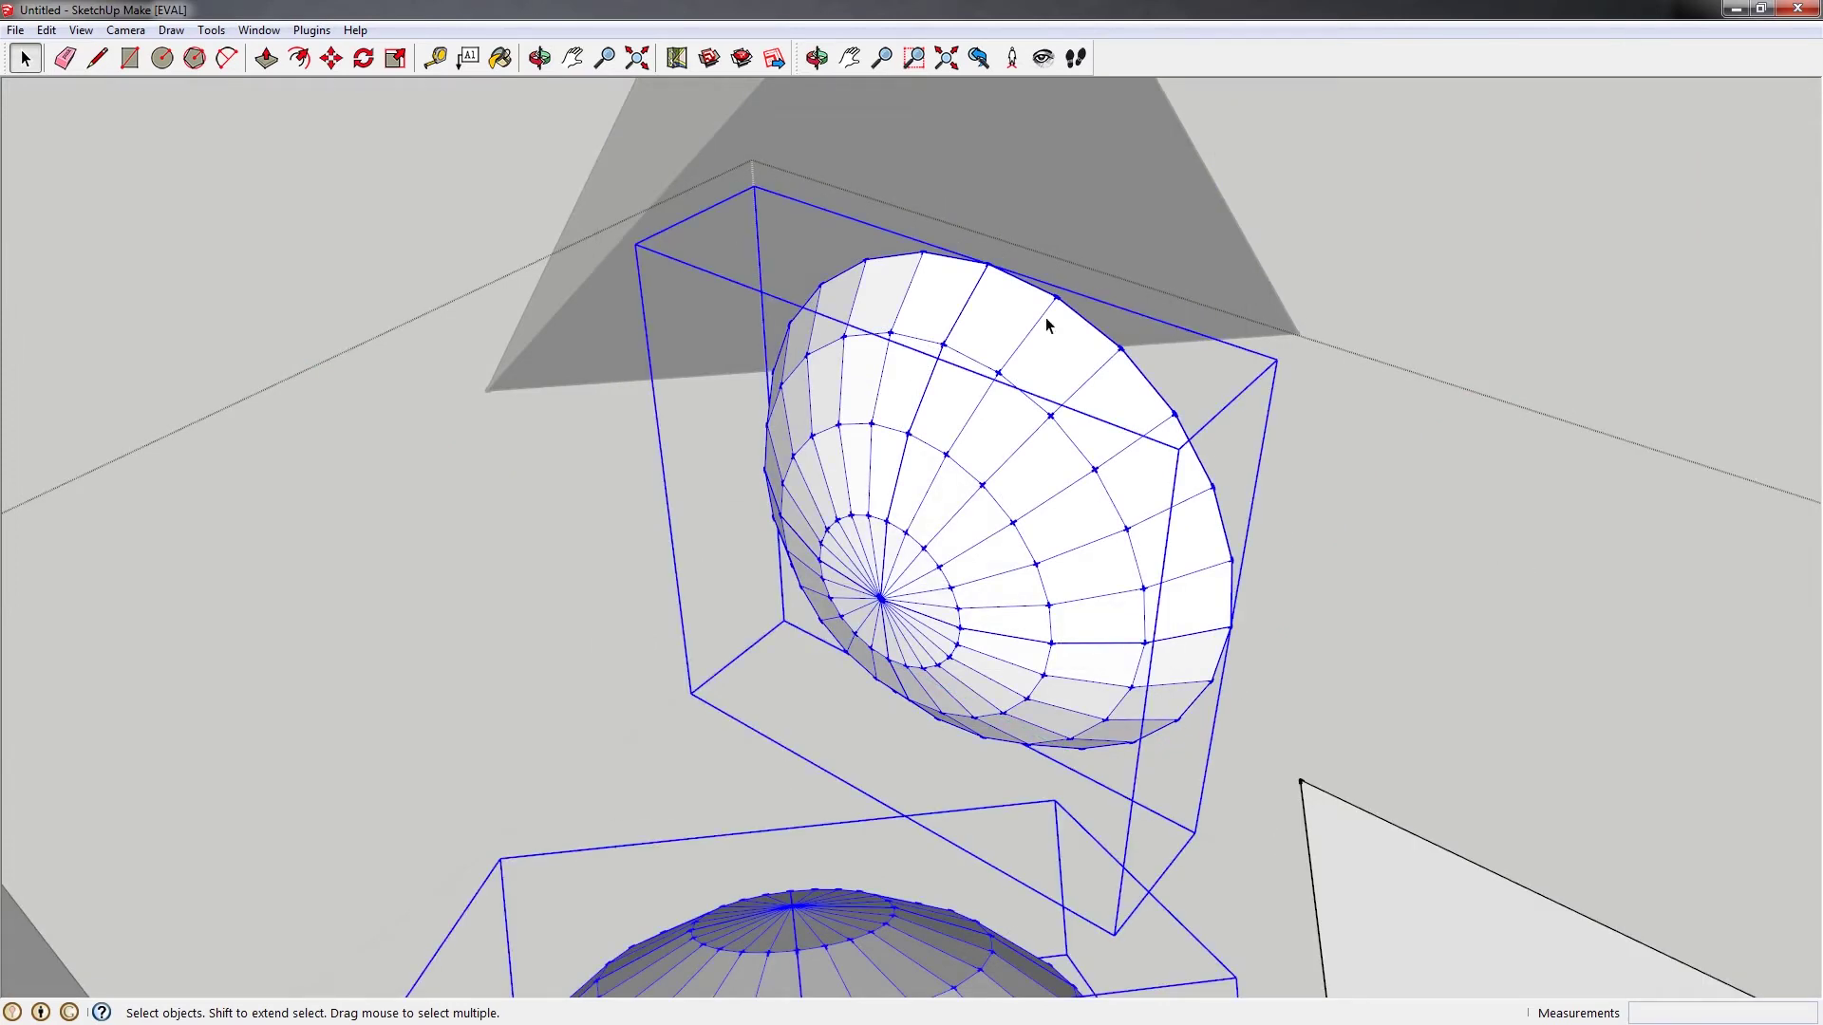
pyautogui.rightClick(1036, 432)
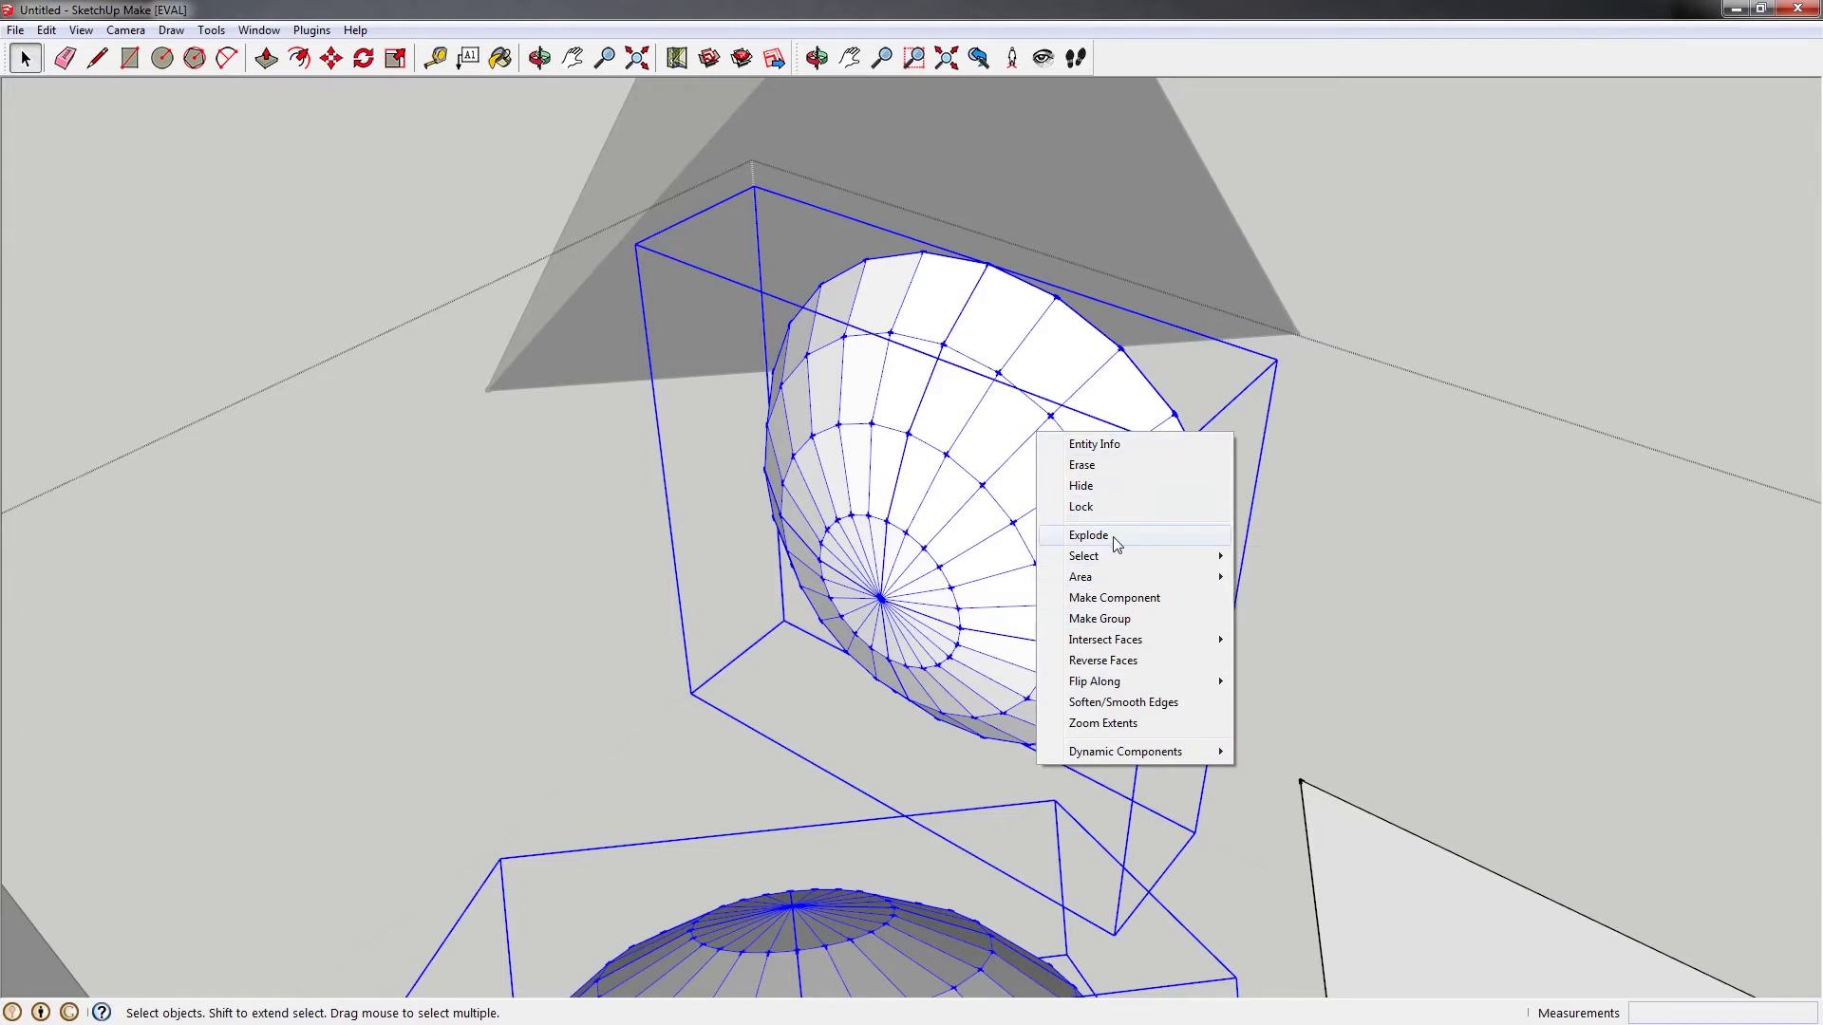
pyautogui.click(1113, 537)
pyautogui.moveTo(1112, 538); pyautogui.dragTo(854, 493, button='middle')
pyautogui.scroll(-3, 856, 442)
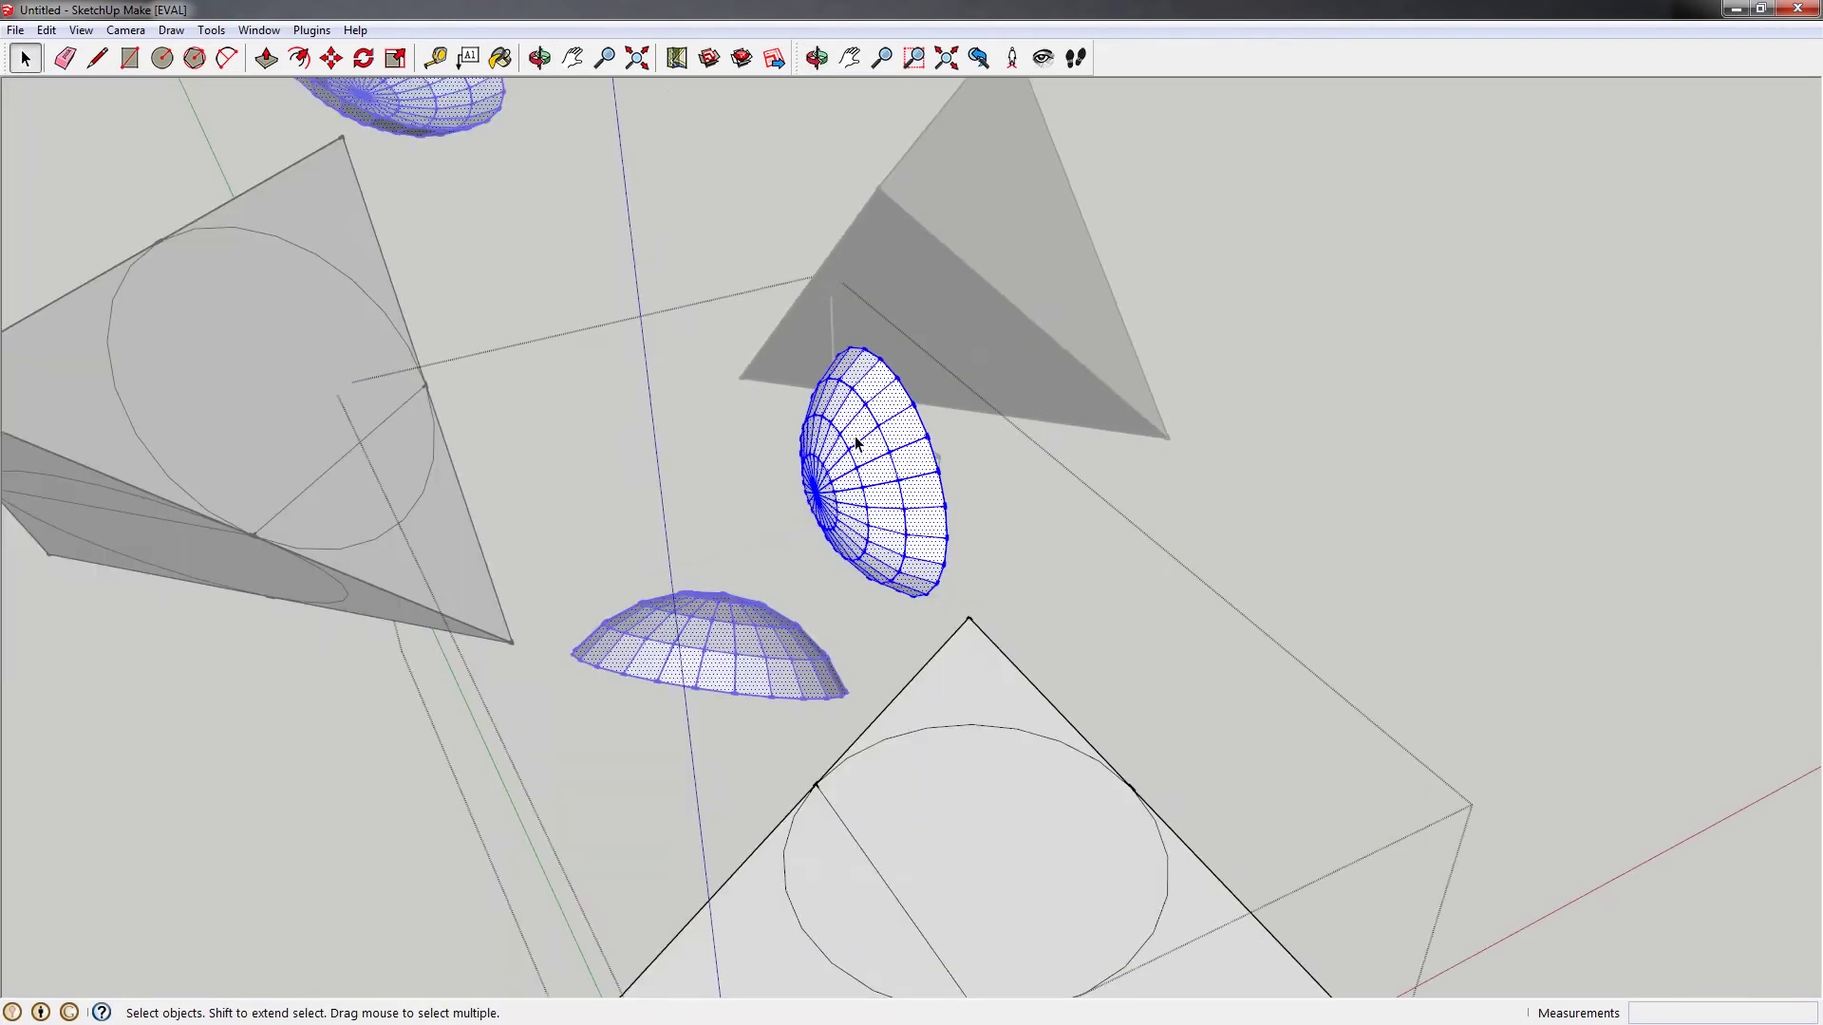
pyautogui.scroll(2, 866, 472)
# Regroup the exploded shapes with Make Group
pyautogui.rightClick(864, 472)
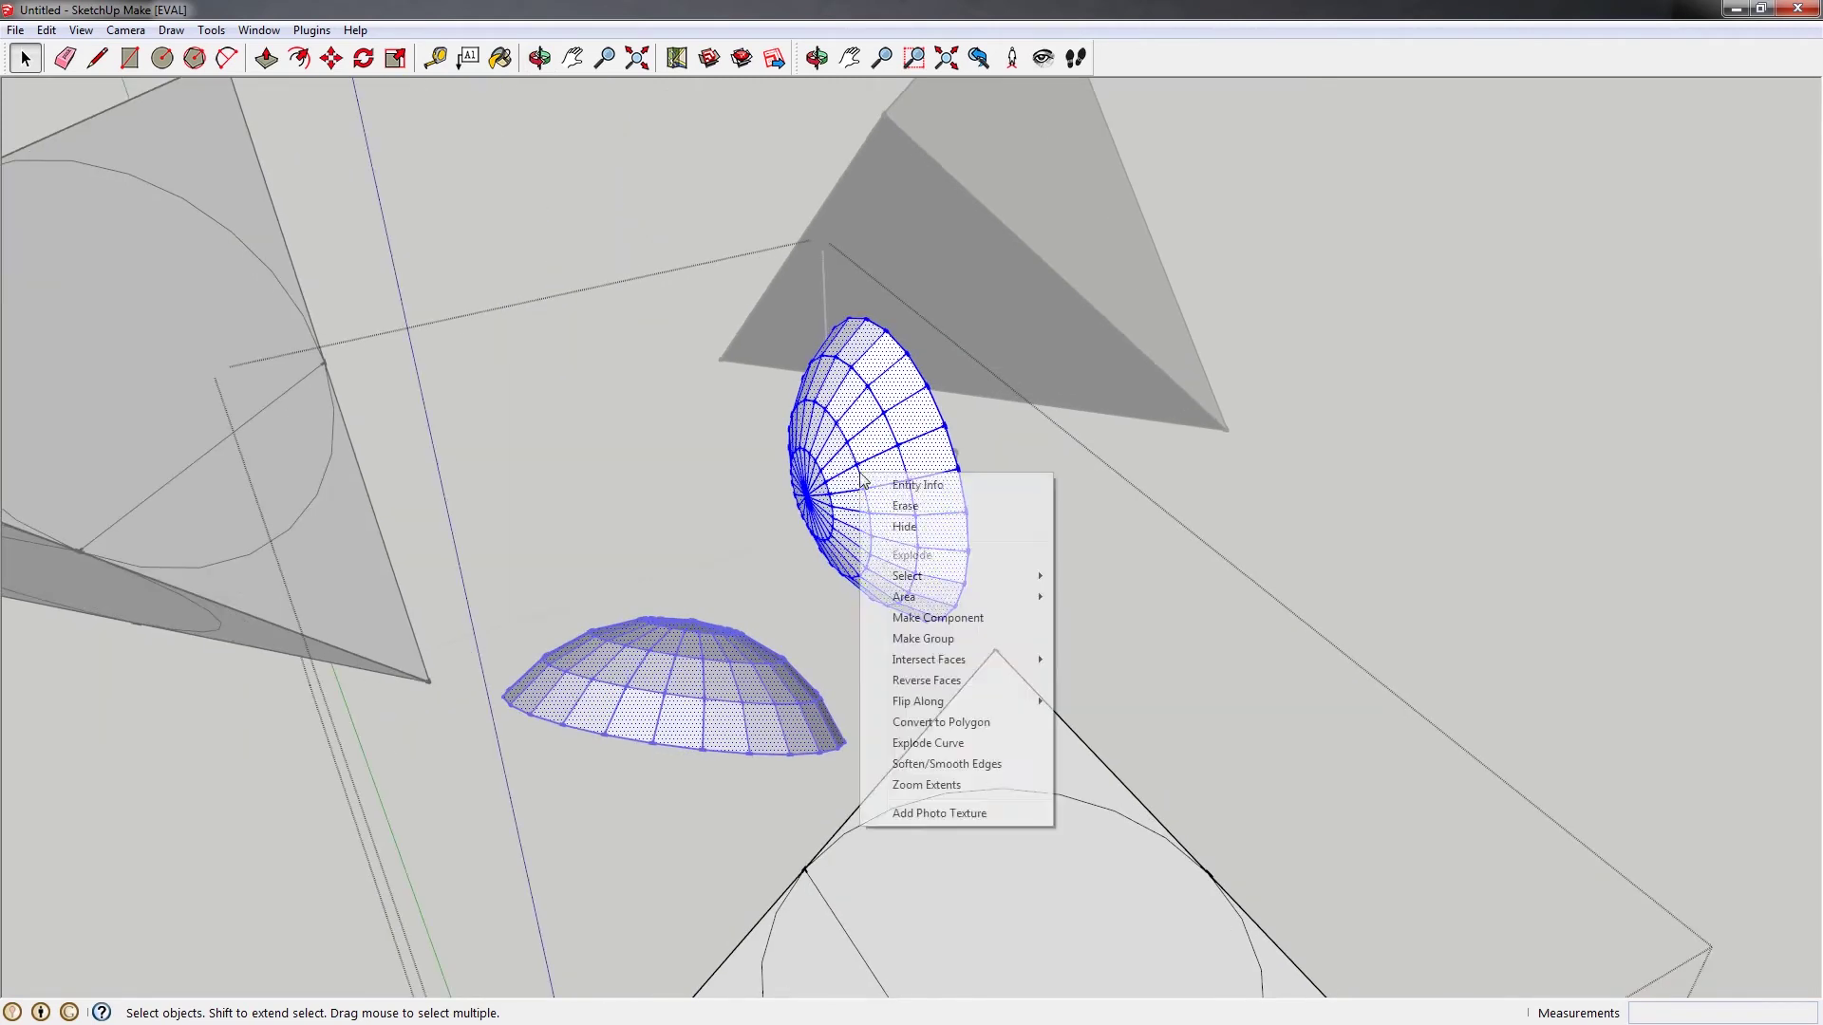
pyautogui.click(957, 645)
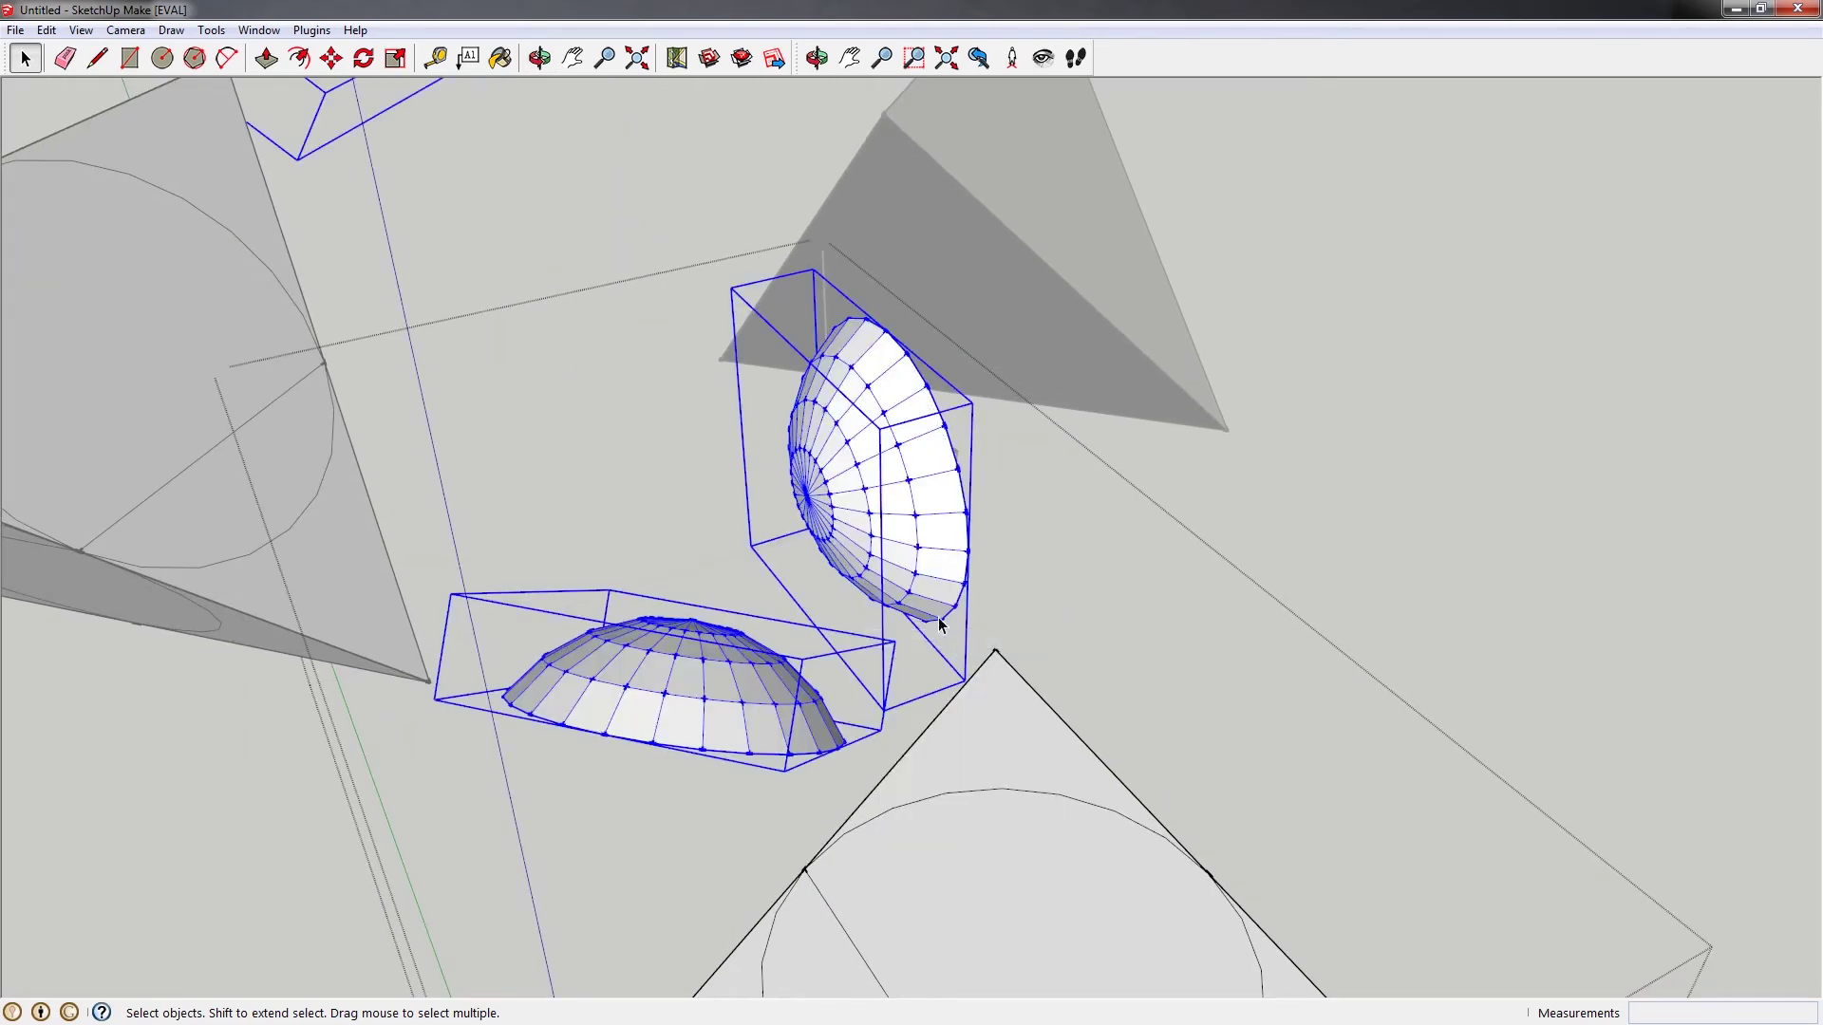
pyautogui.moveTo(957, 646); pyautogui.dragTo(756, 497, button='middle')
pyautogui.scroll(-3, 765, 483)
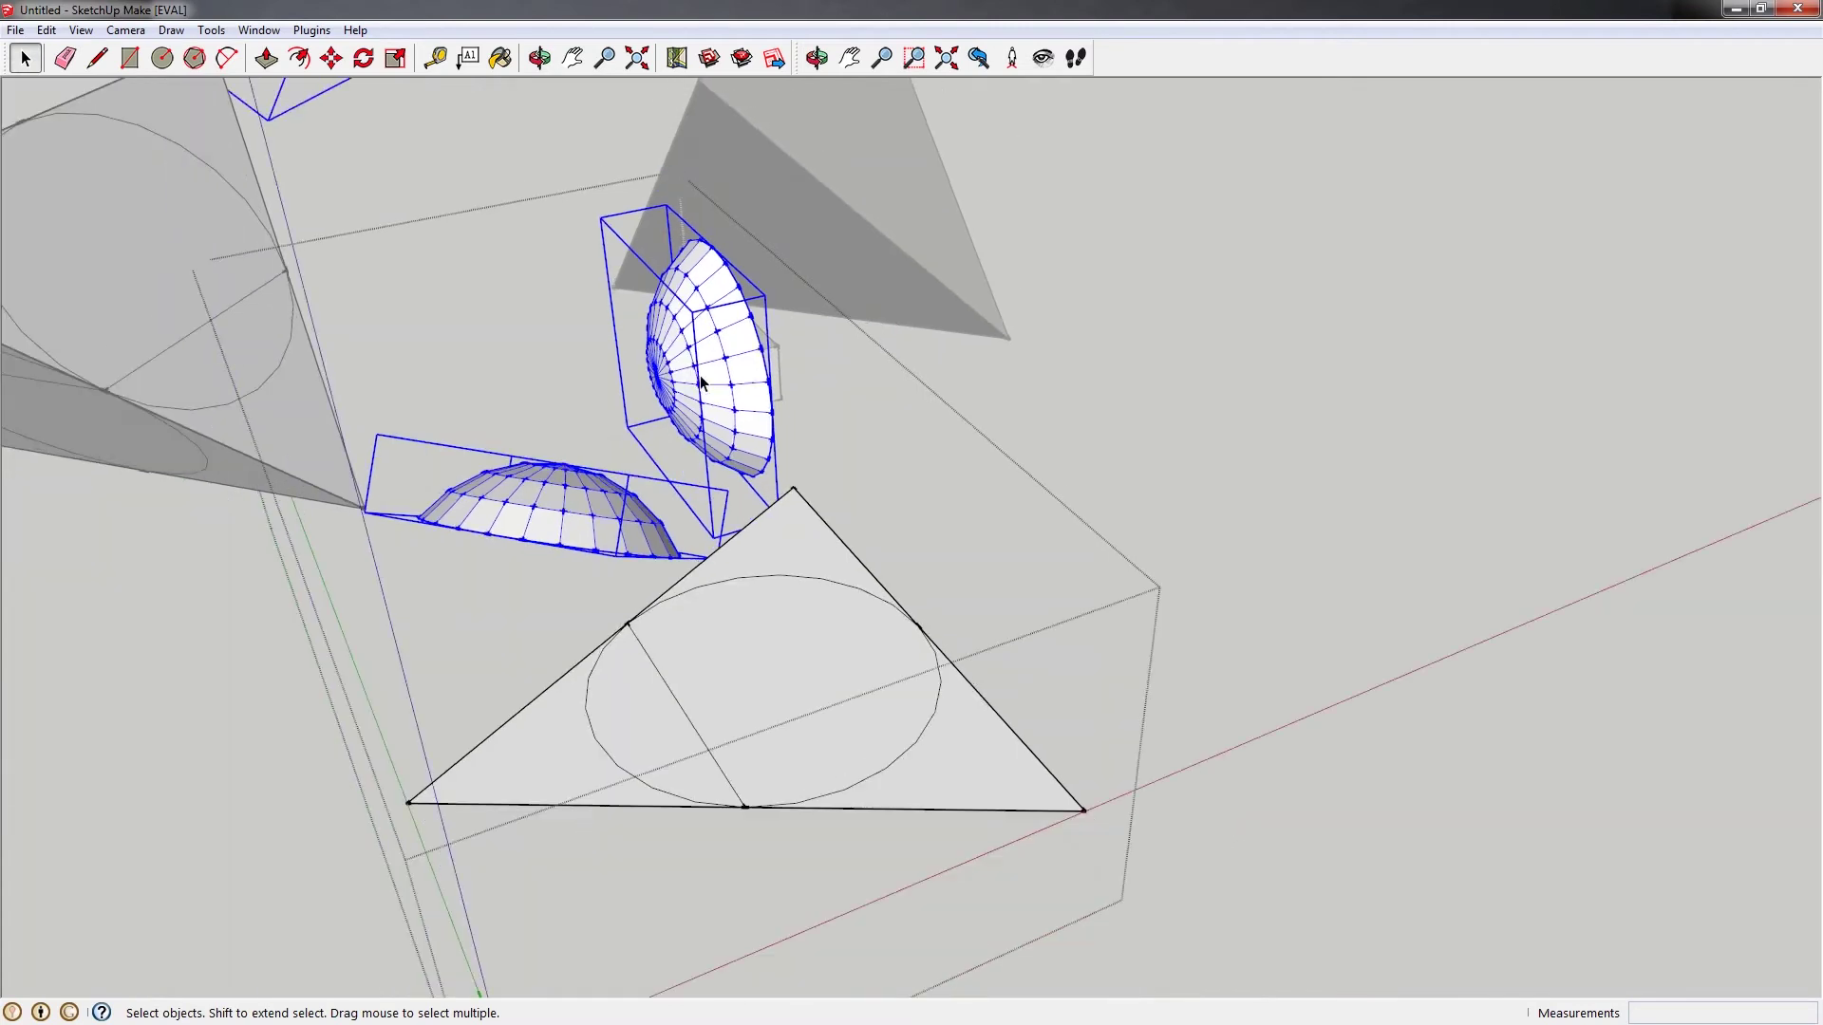
pyautogui.scroll(2, 629, 411)
# Rotate the domes 90° about a picked centre point
pyautogui.press('m')
pyautogui.moveTo(775, 420); pyautogui.dragTo(801, 341, button='middle')
pyautogui.press('q')
pyautogui.click(818, 338)
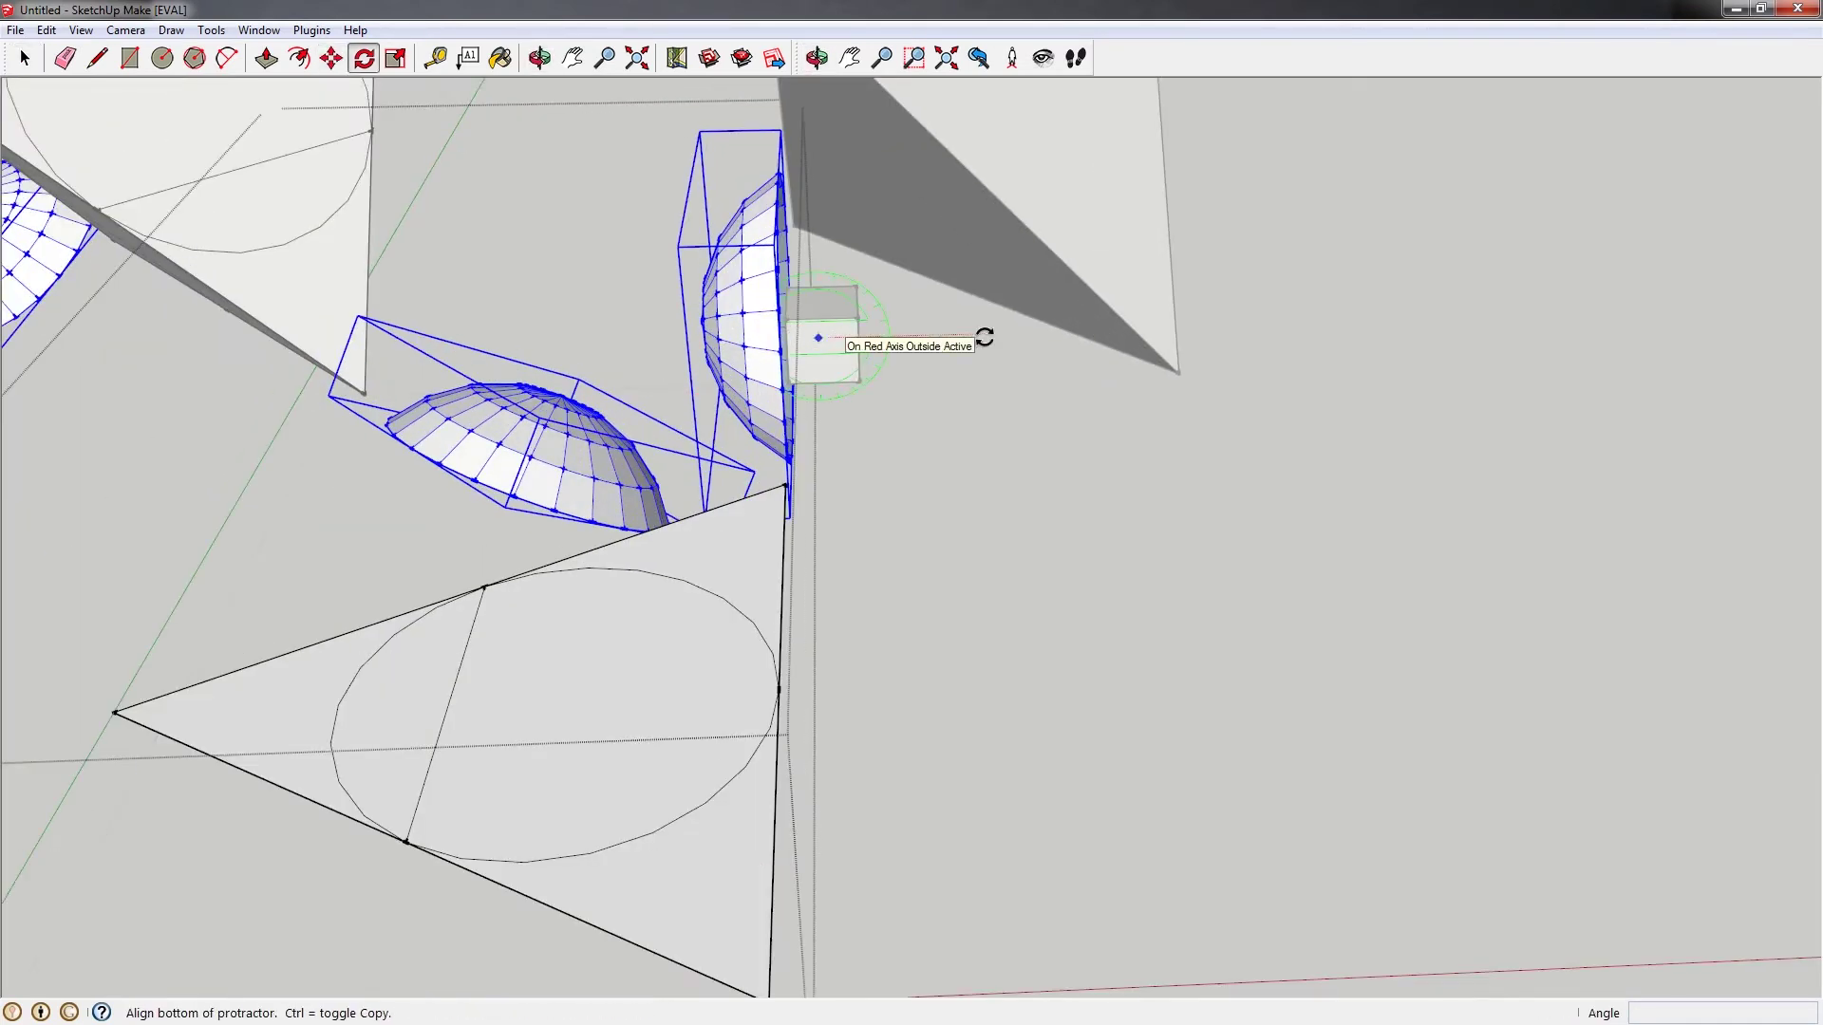
pyautogui.click(984, 337)
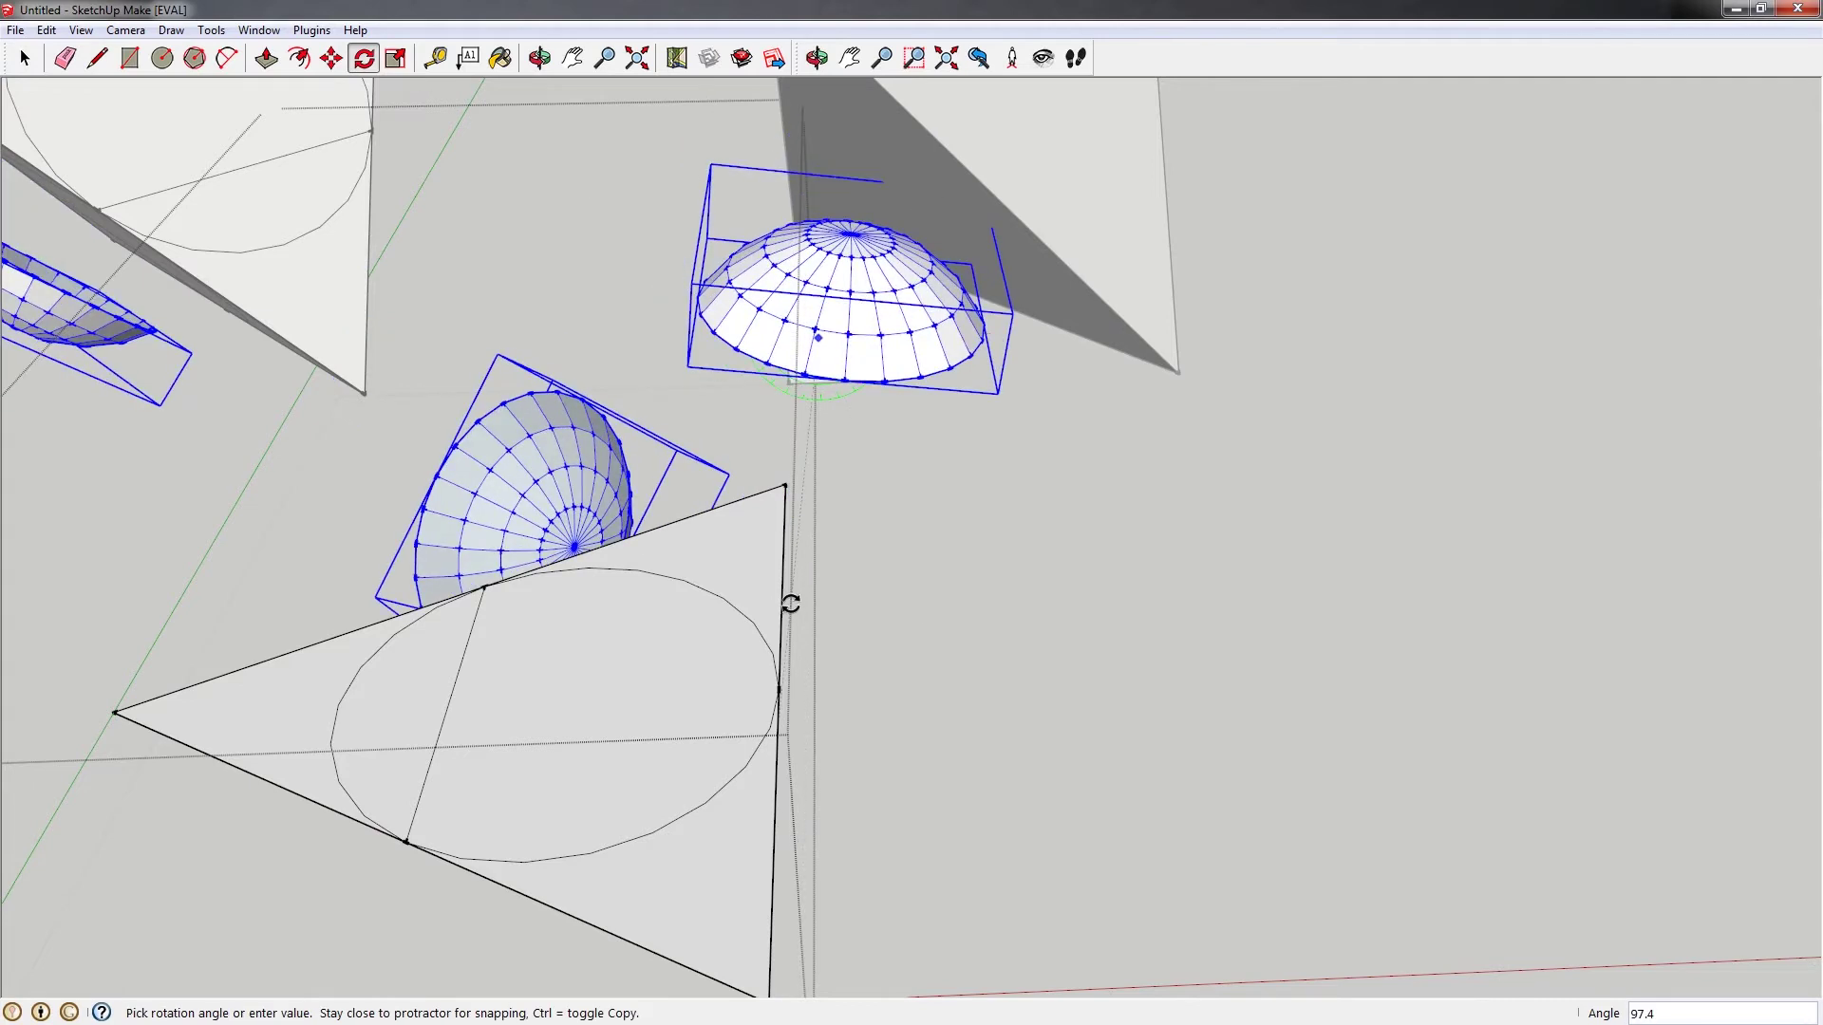
pyautogui.press('Return')
# Move the dome onto the triangular plate, centred over its circle
pyautogui.press('m')
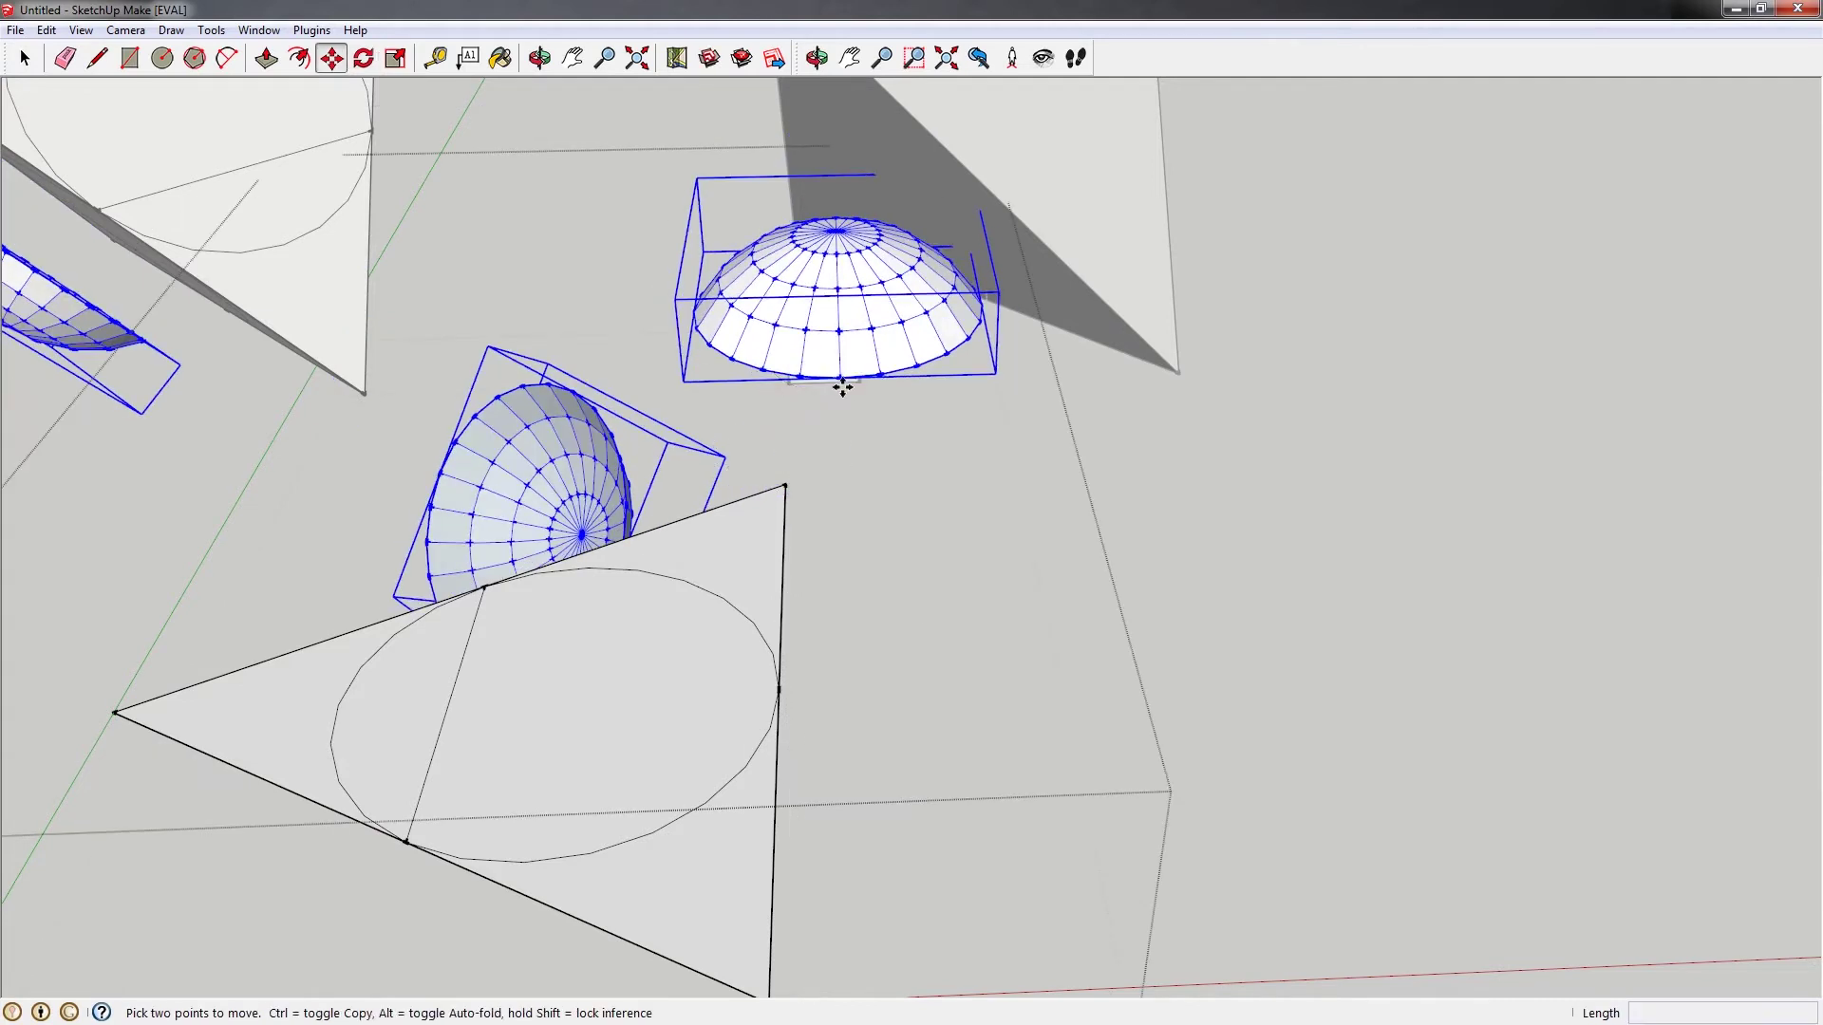
pyautogui.click(842, 411)
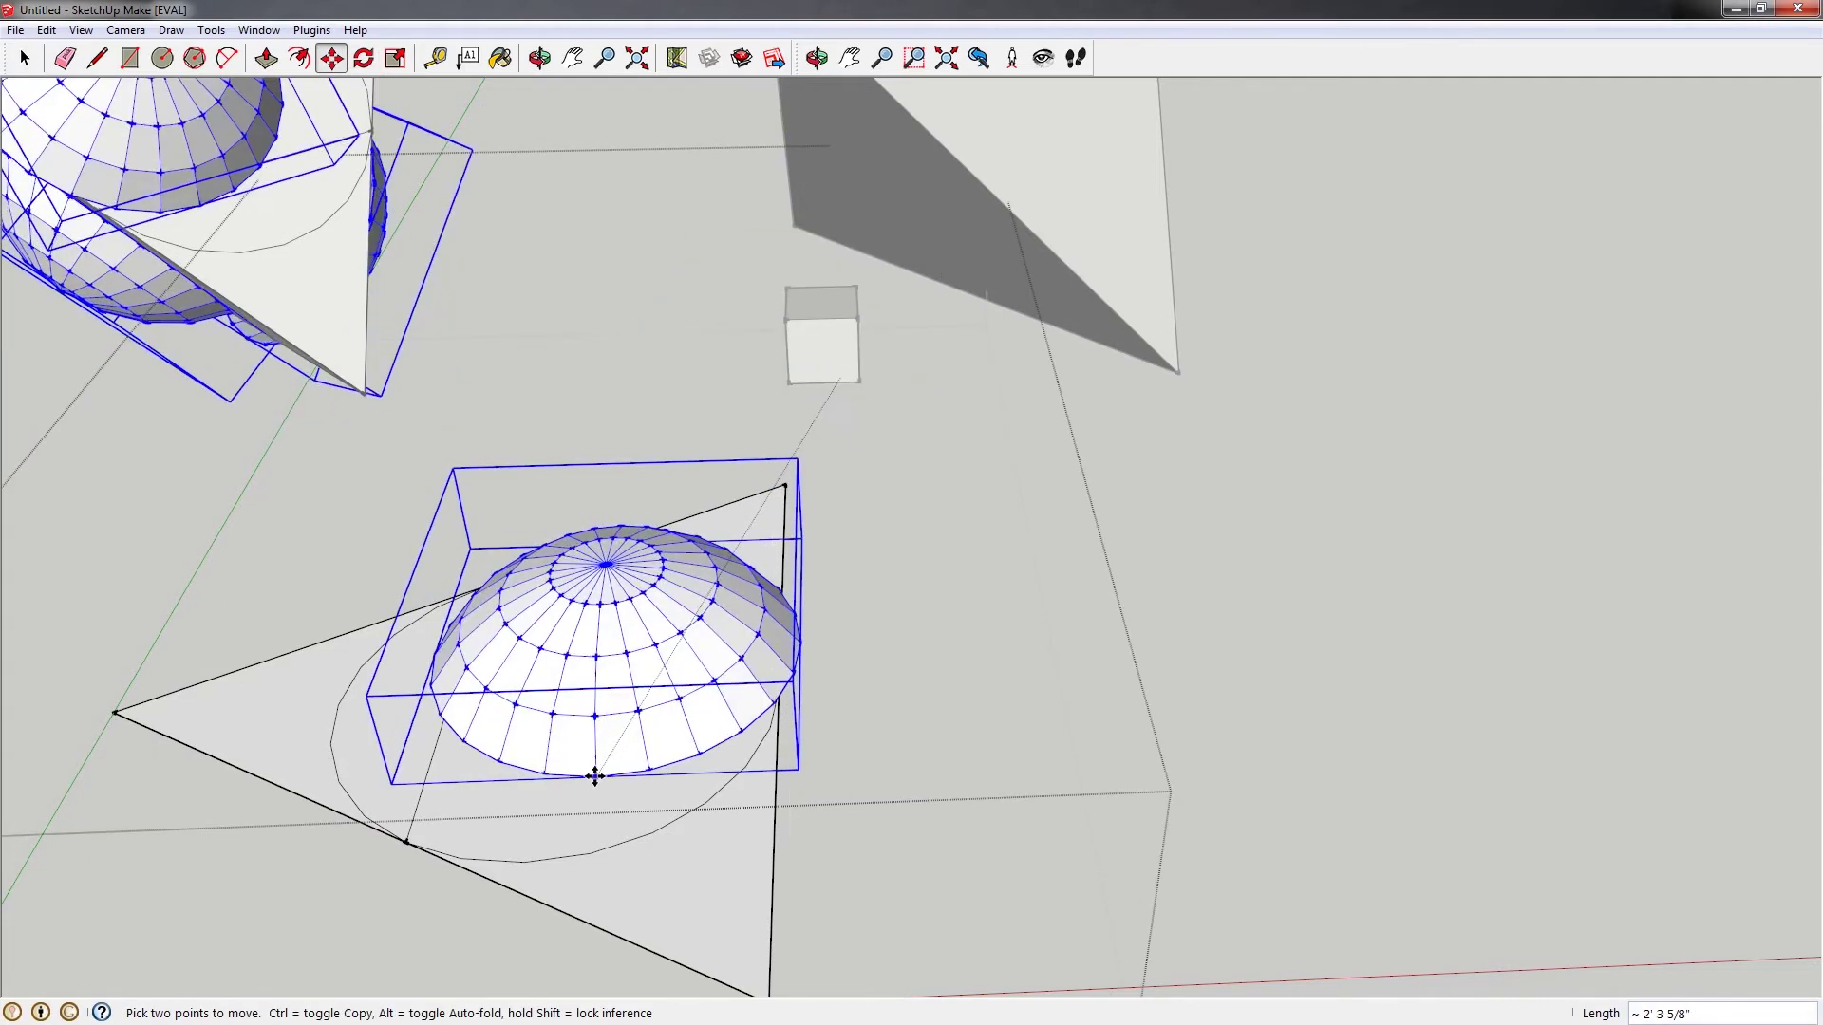
pyautogui.moveTo(557, 813); pyautogui.dragTo(734, 829, button='middle')
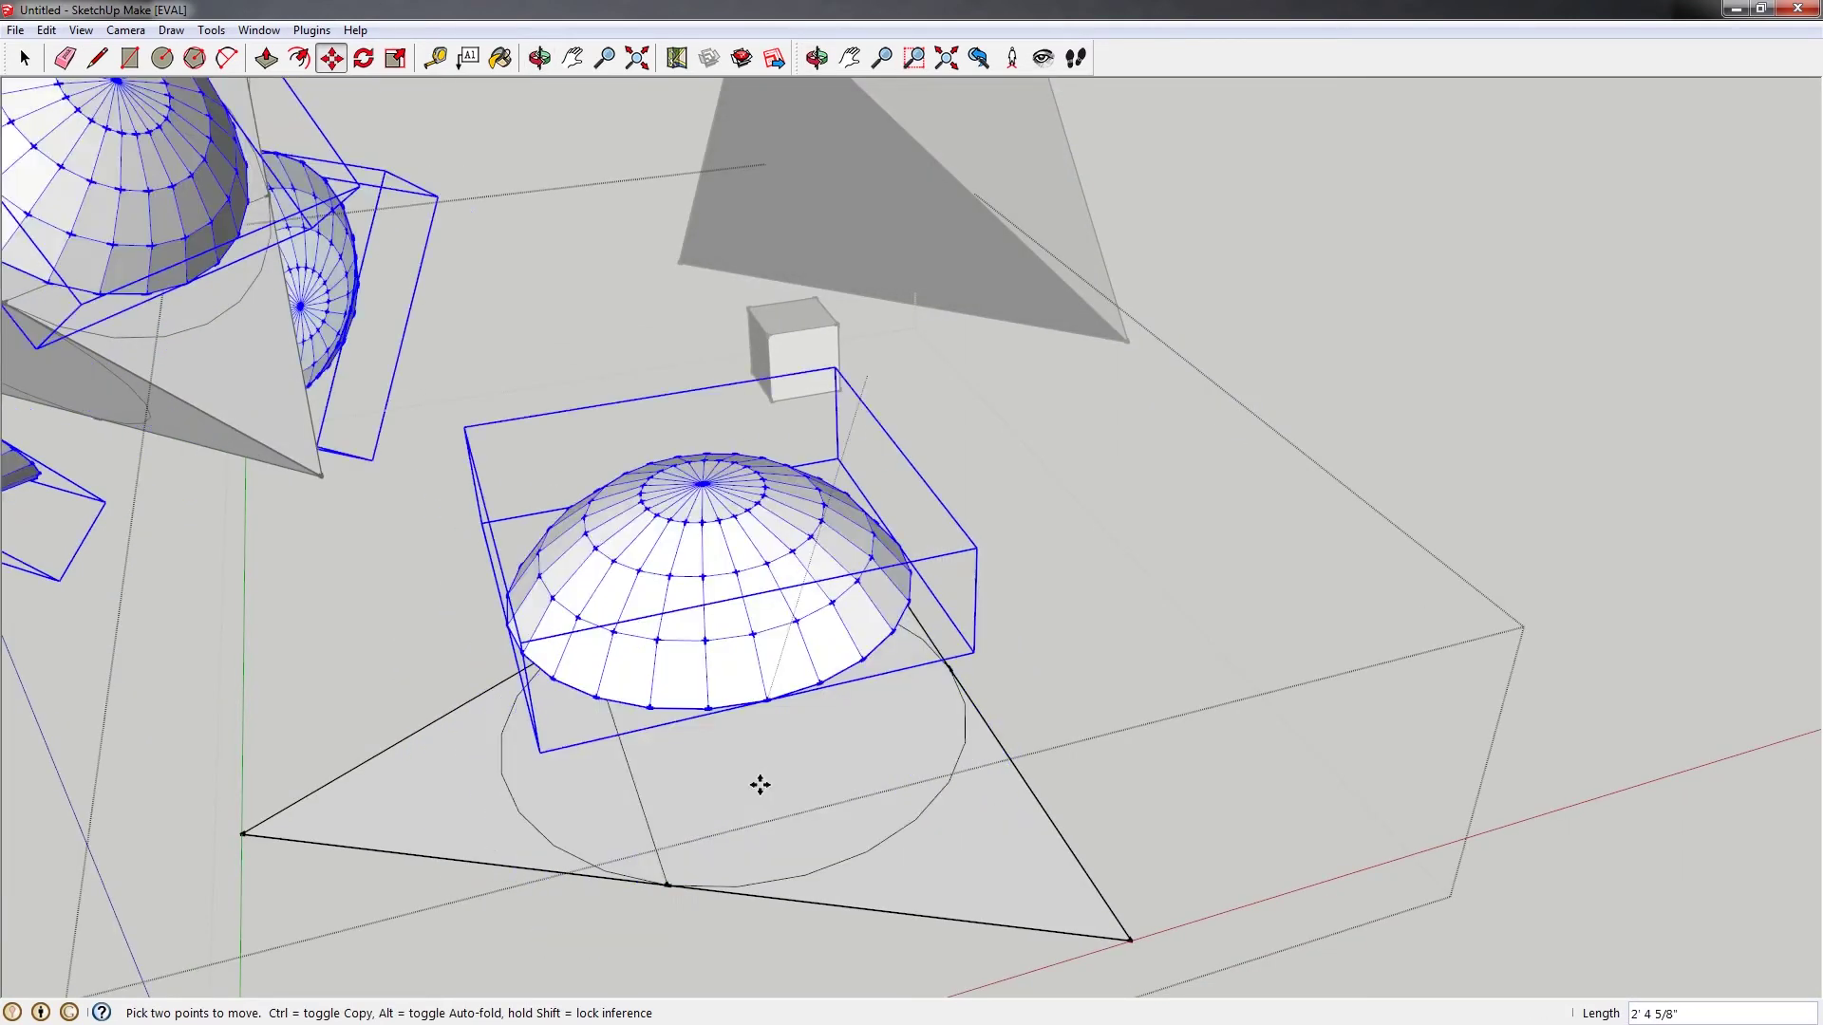
pyautogui.moveTo(817, 834); pyautogui.dragTo(566, 537, button='middle')
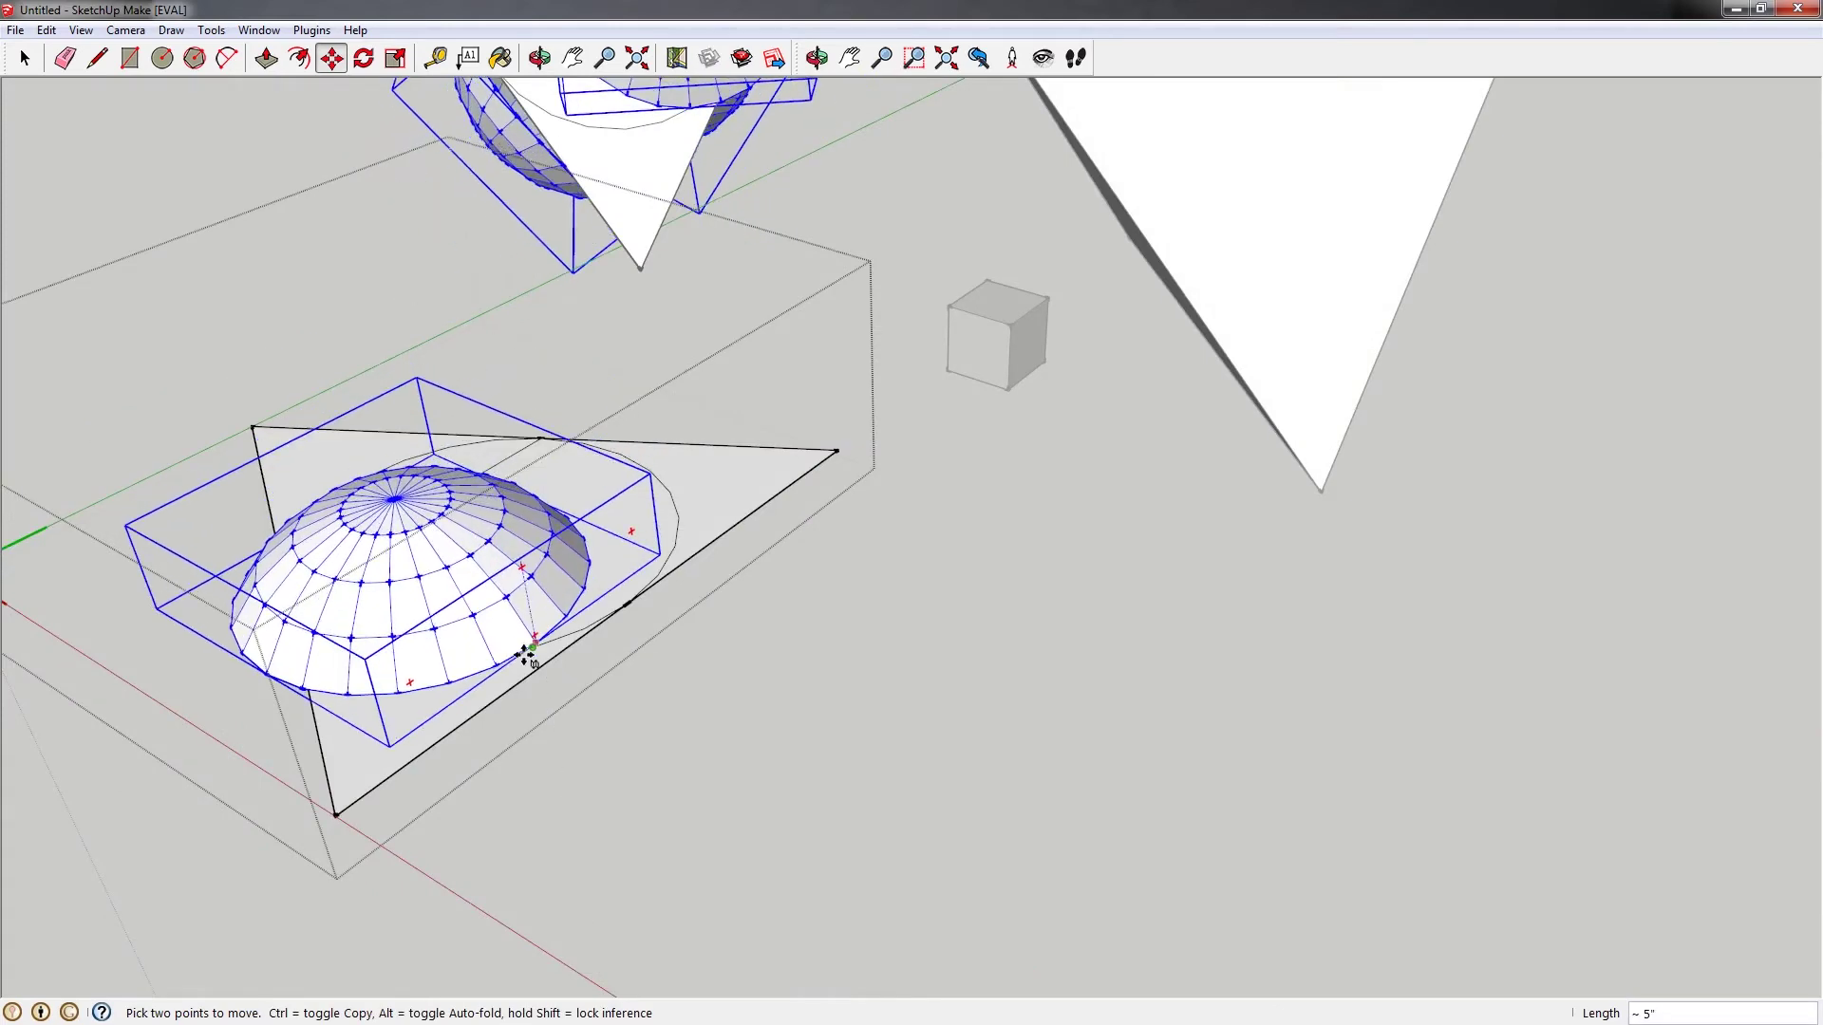
pyautogui.scroll(4, 525, 658)
pyautogui.scroll(2, 524, 768)
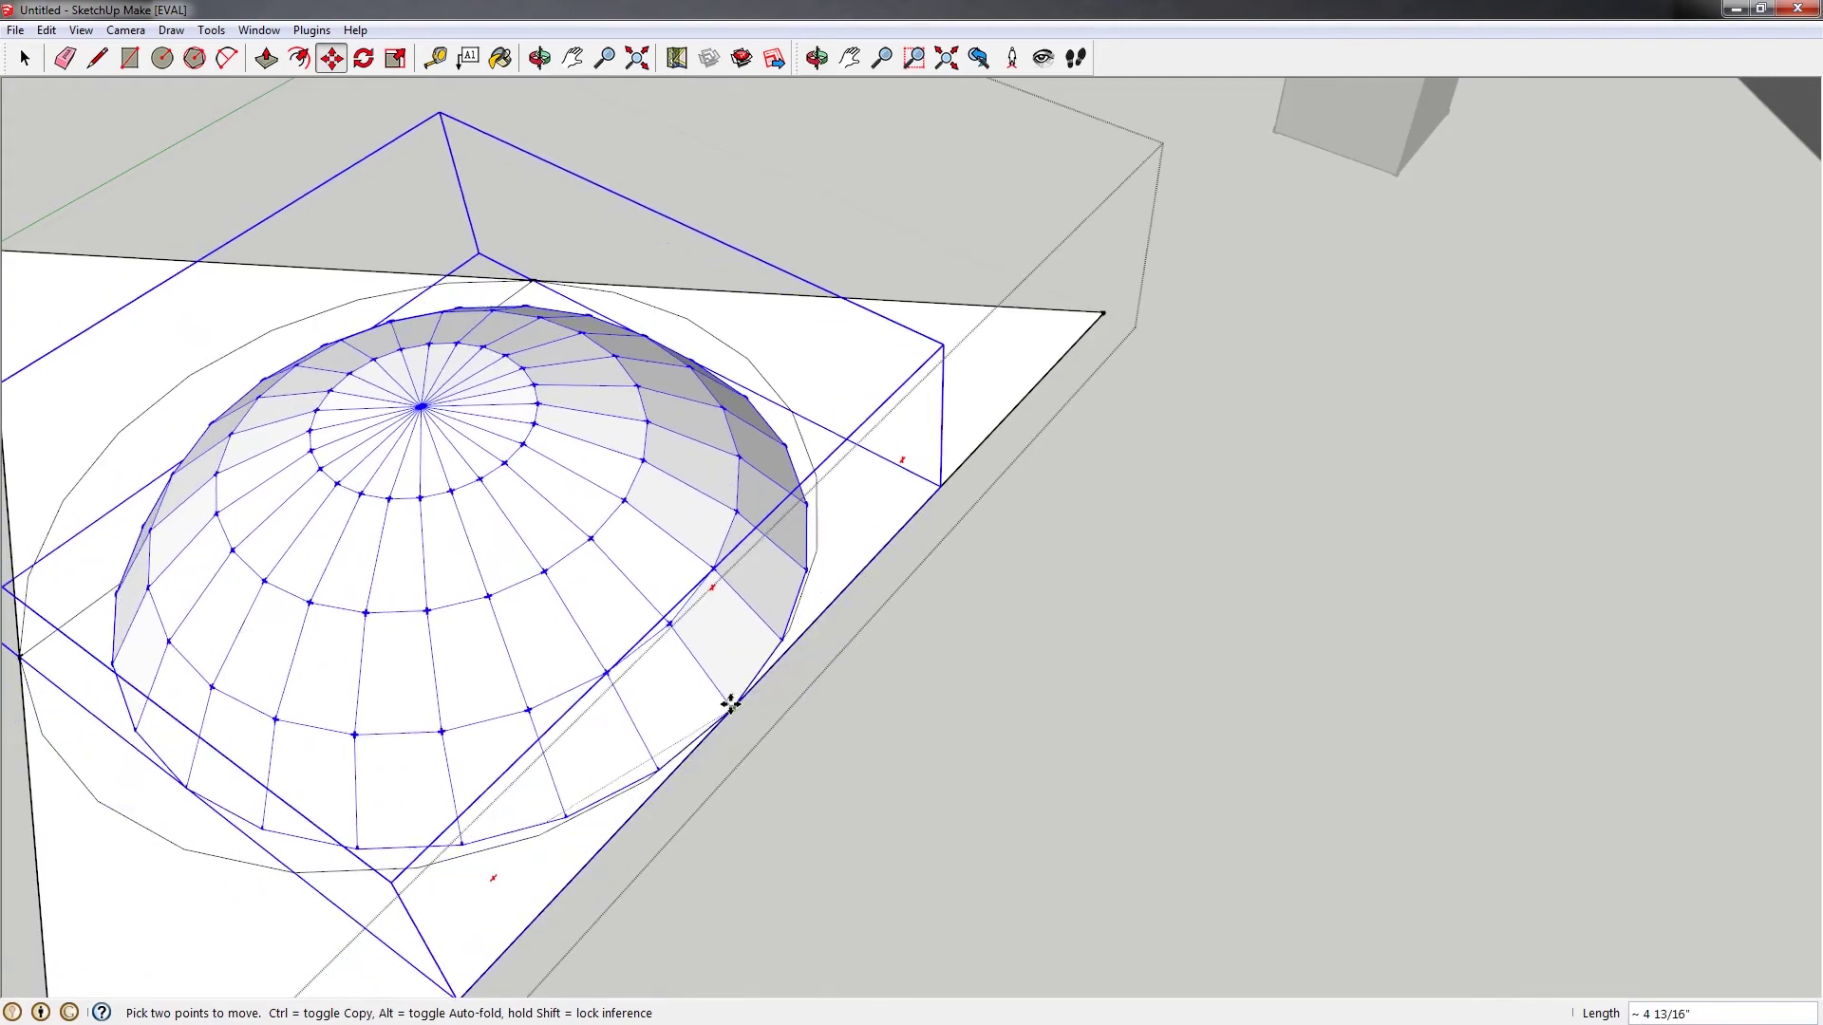
pyautogui.scroll(-3, 724, 479)
pyautogui.moveTo(725, 479); pyautogui.dragTo(1075, 701, button='middle')
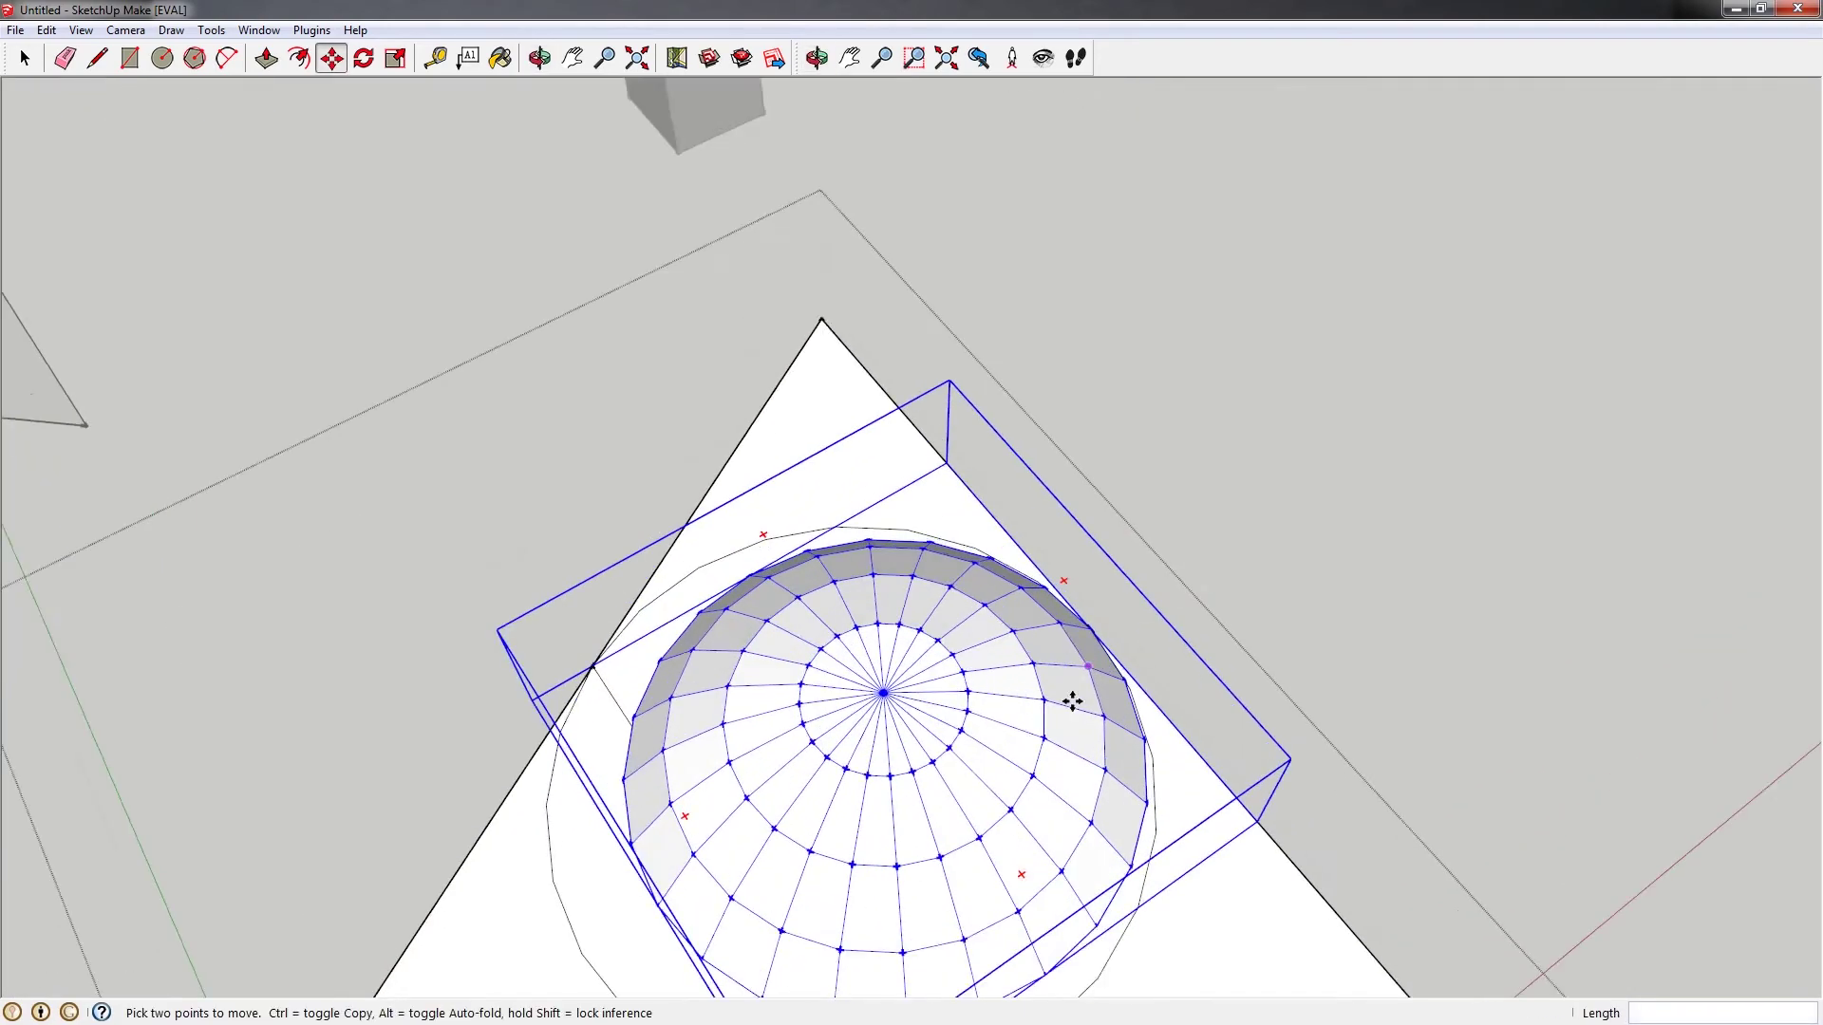
pyautogui.scroll(2, 720, 538)
pyautogui.moveTo(721, 538); pyautogui.dragTo(1038, 549, button='middle')
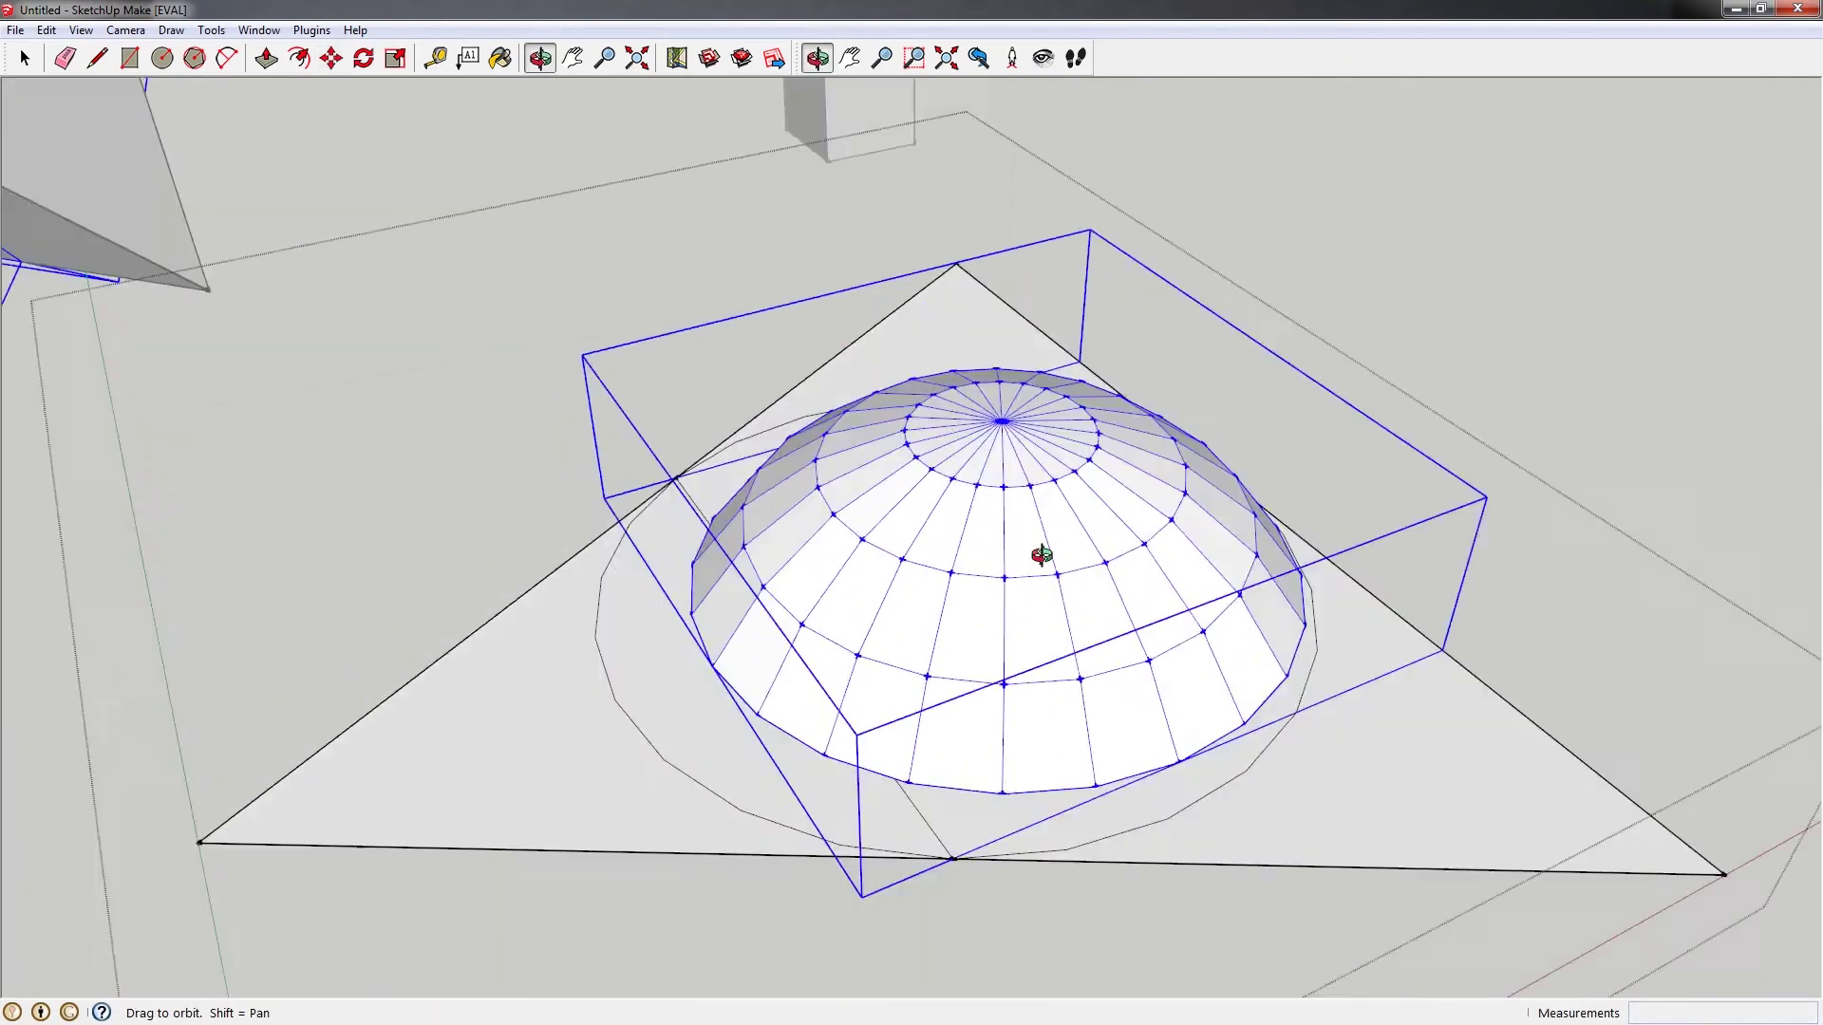
# Scale the dome uniformly by about 1.15 to fill the circle
pyautogui.scroll(3, 1186, 626)
pyautogui.moveTo(1186, 626); pyautogui.dragTo(884, 717, button='middle')
pyautogui.press('s')
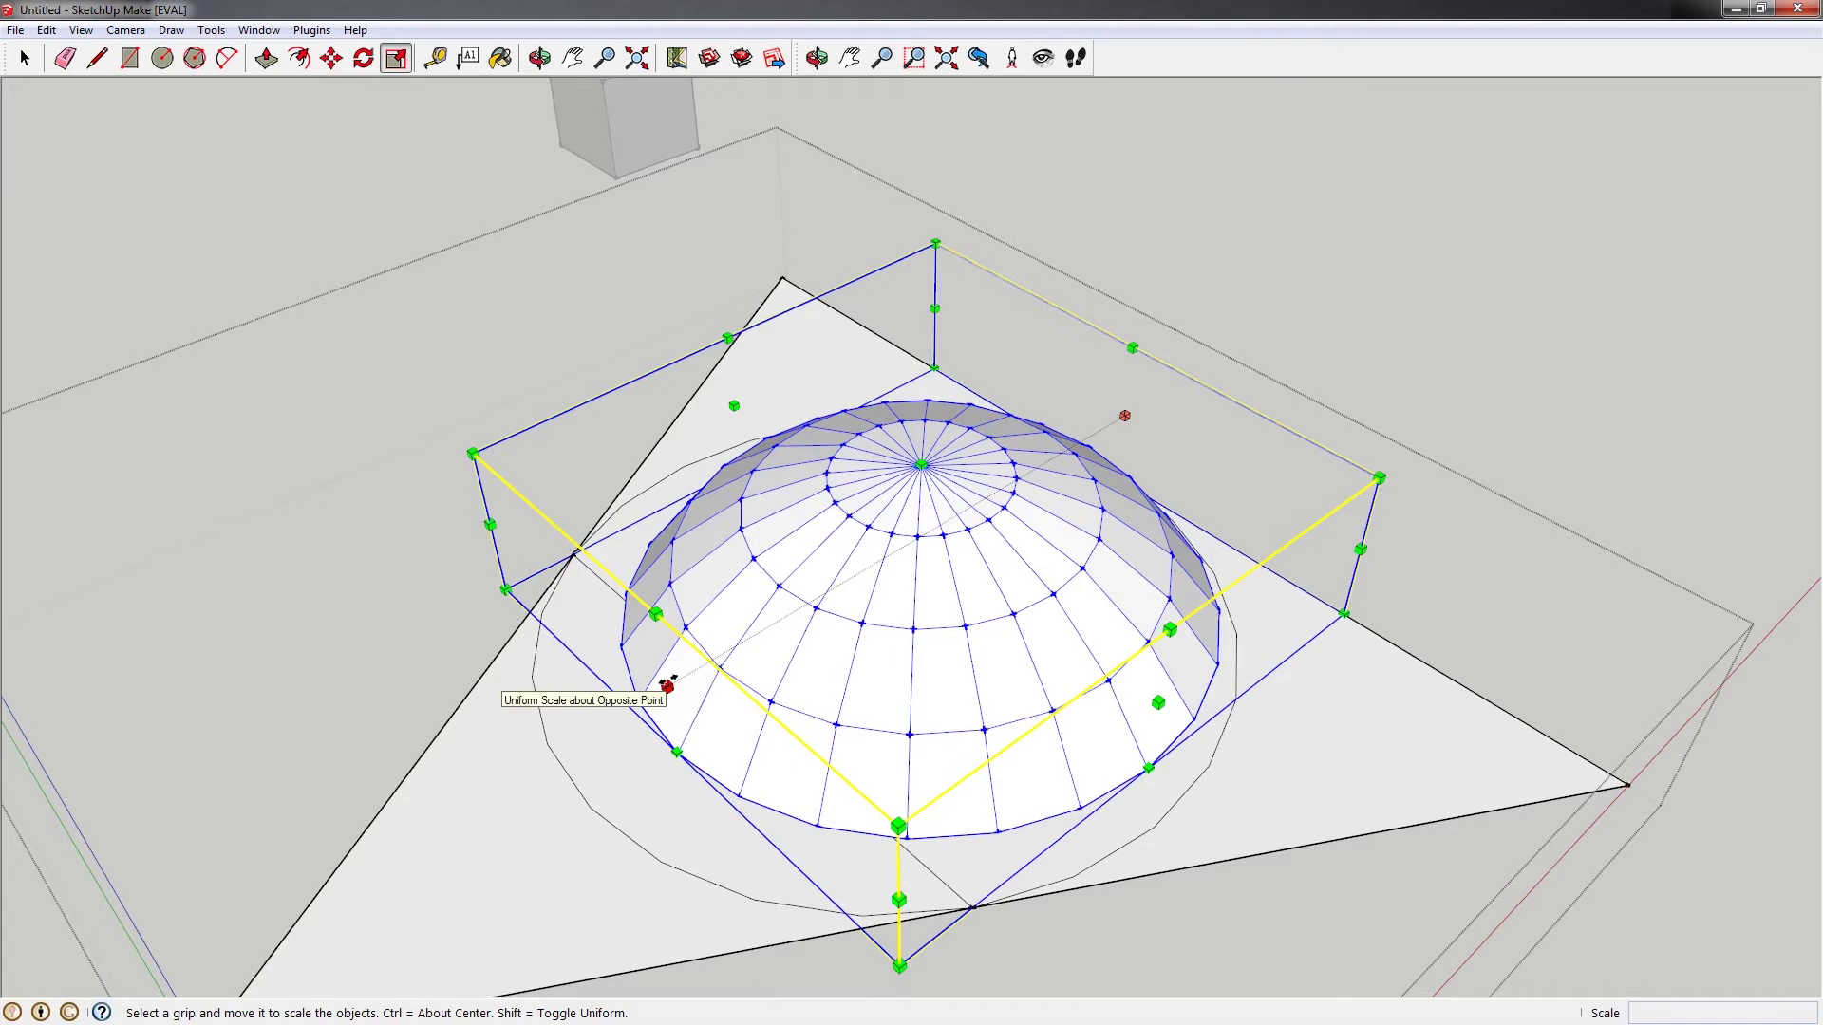
pyautogui.moveTo(668, 685); pyautogui.dragTo(587, 806)
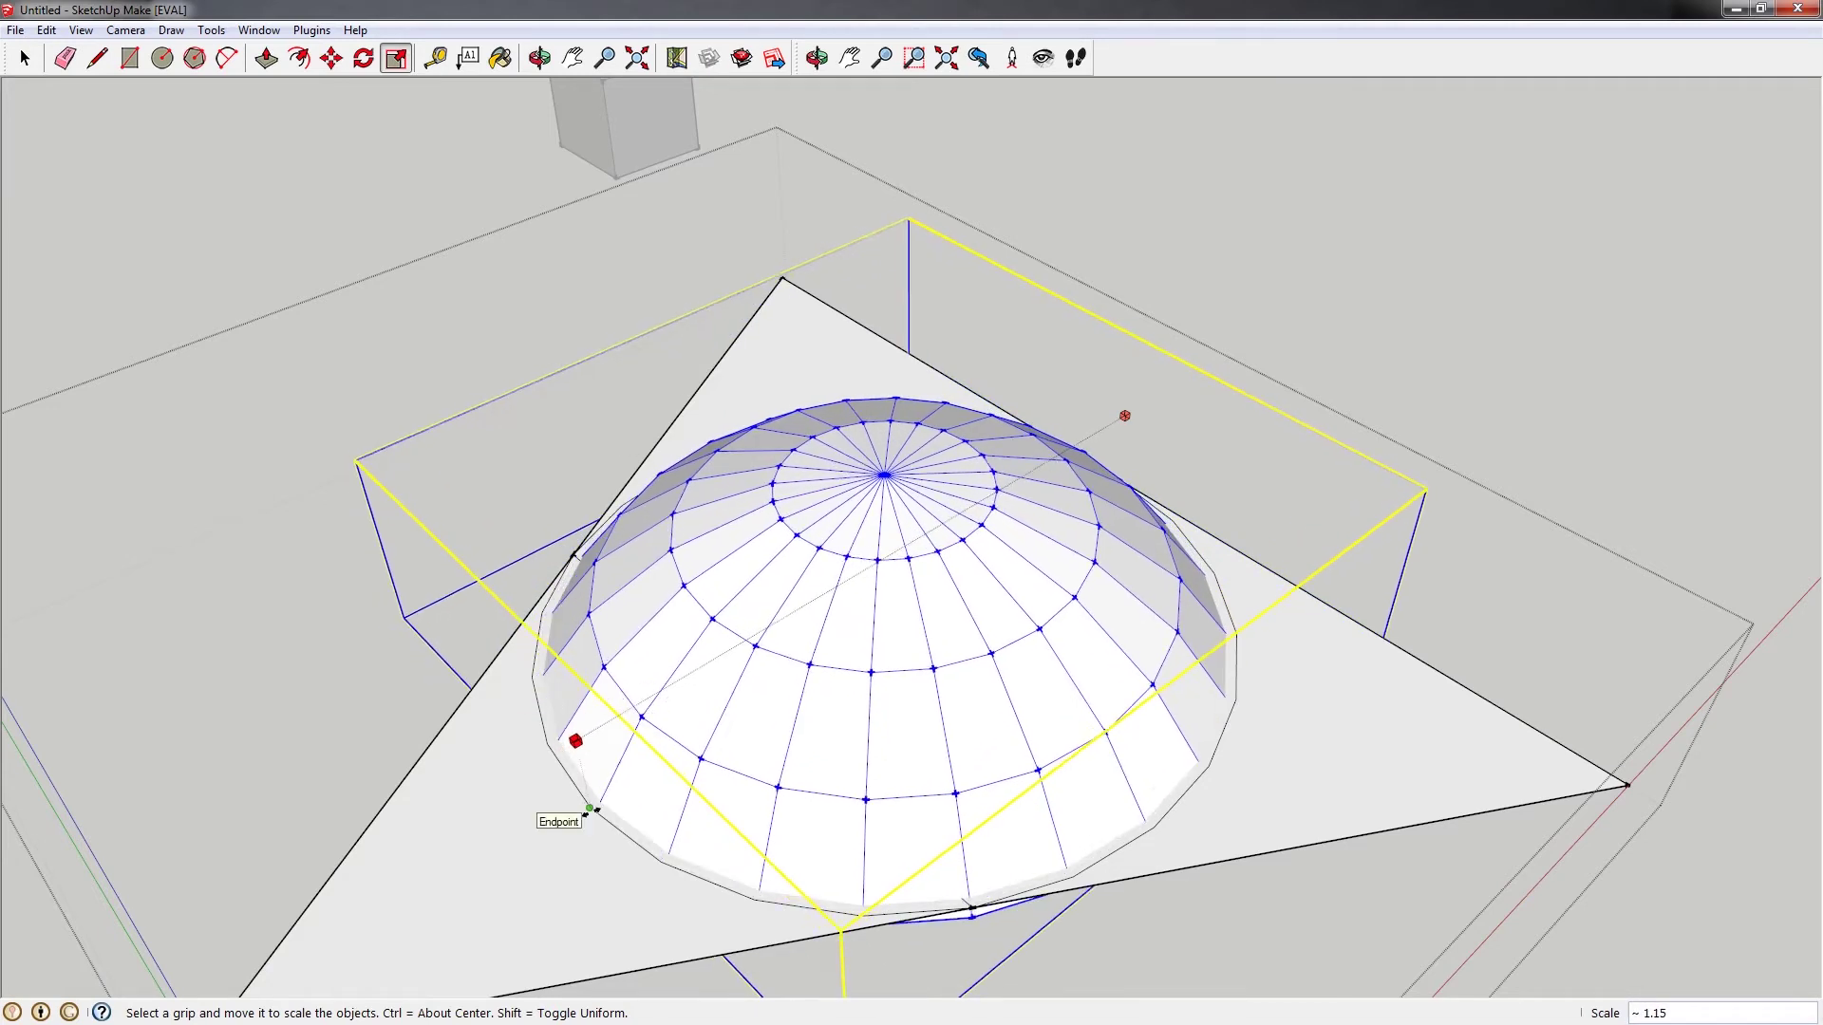
pyautogui.moveTo(586, 806); pyautogui.dragTo(587, 807)
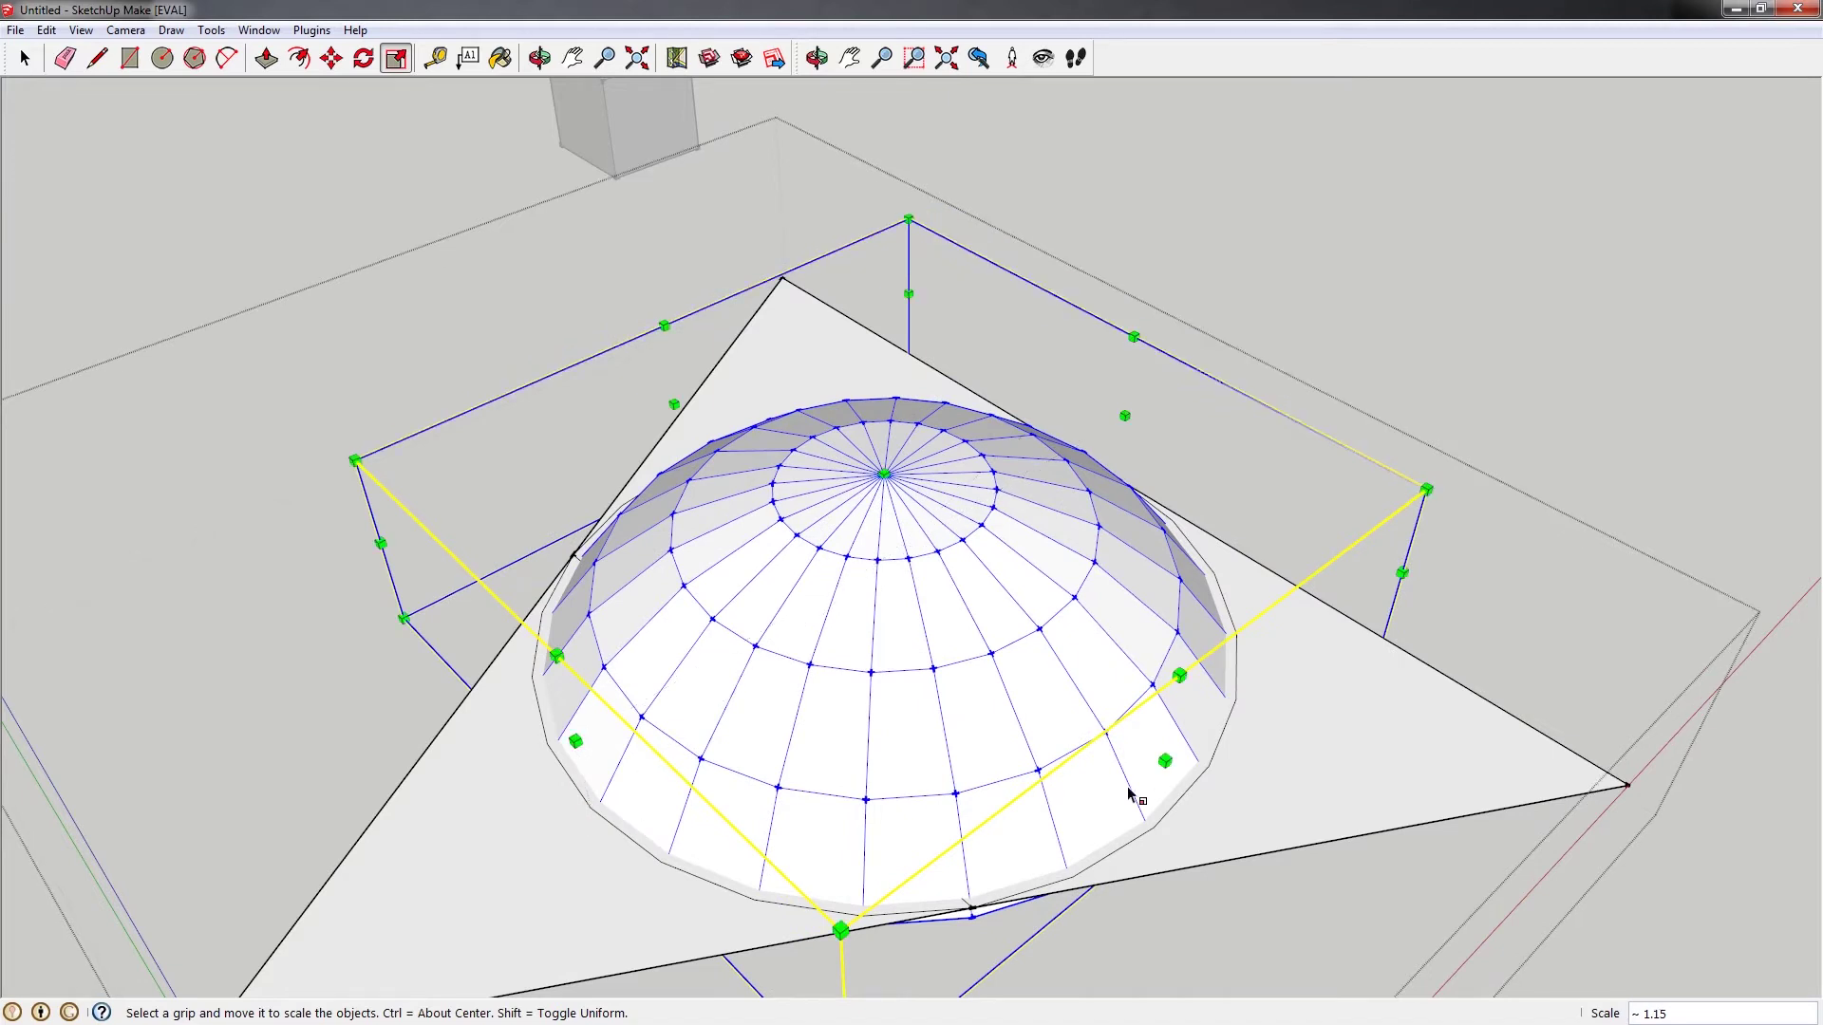
# Raise the dome 3/16" into place, then deselect it
pyautogui.press('m')
pyautogui.moveTo(1034, 700); pyautogui.dragTo(976, 698, button='middle')
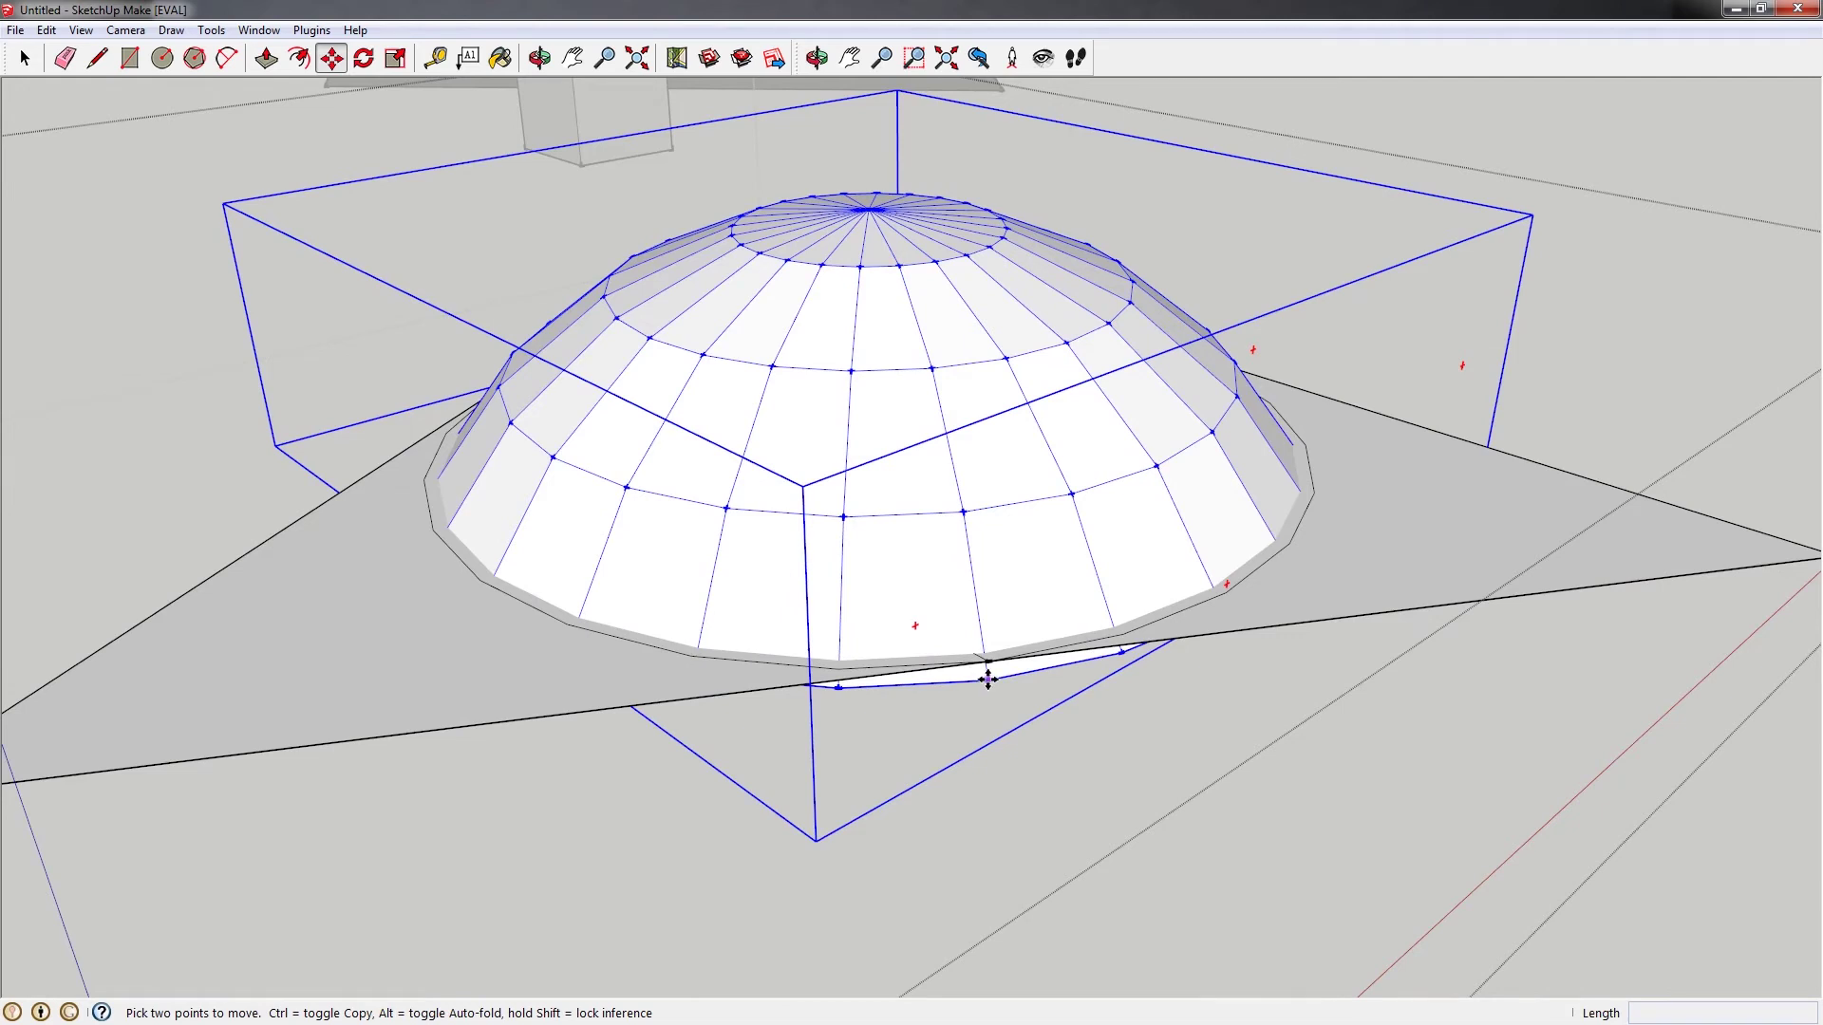
pyautogui.click(987, 680)
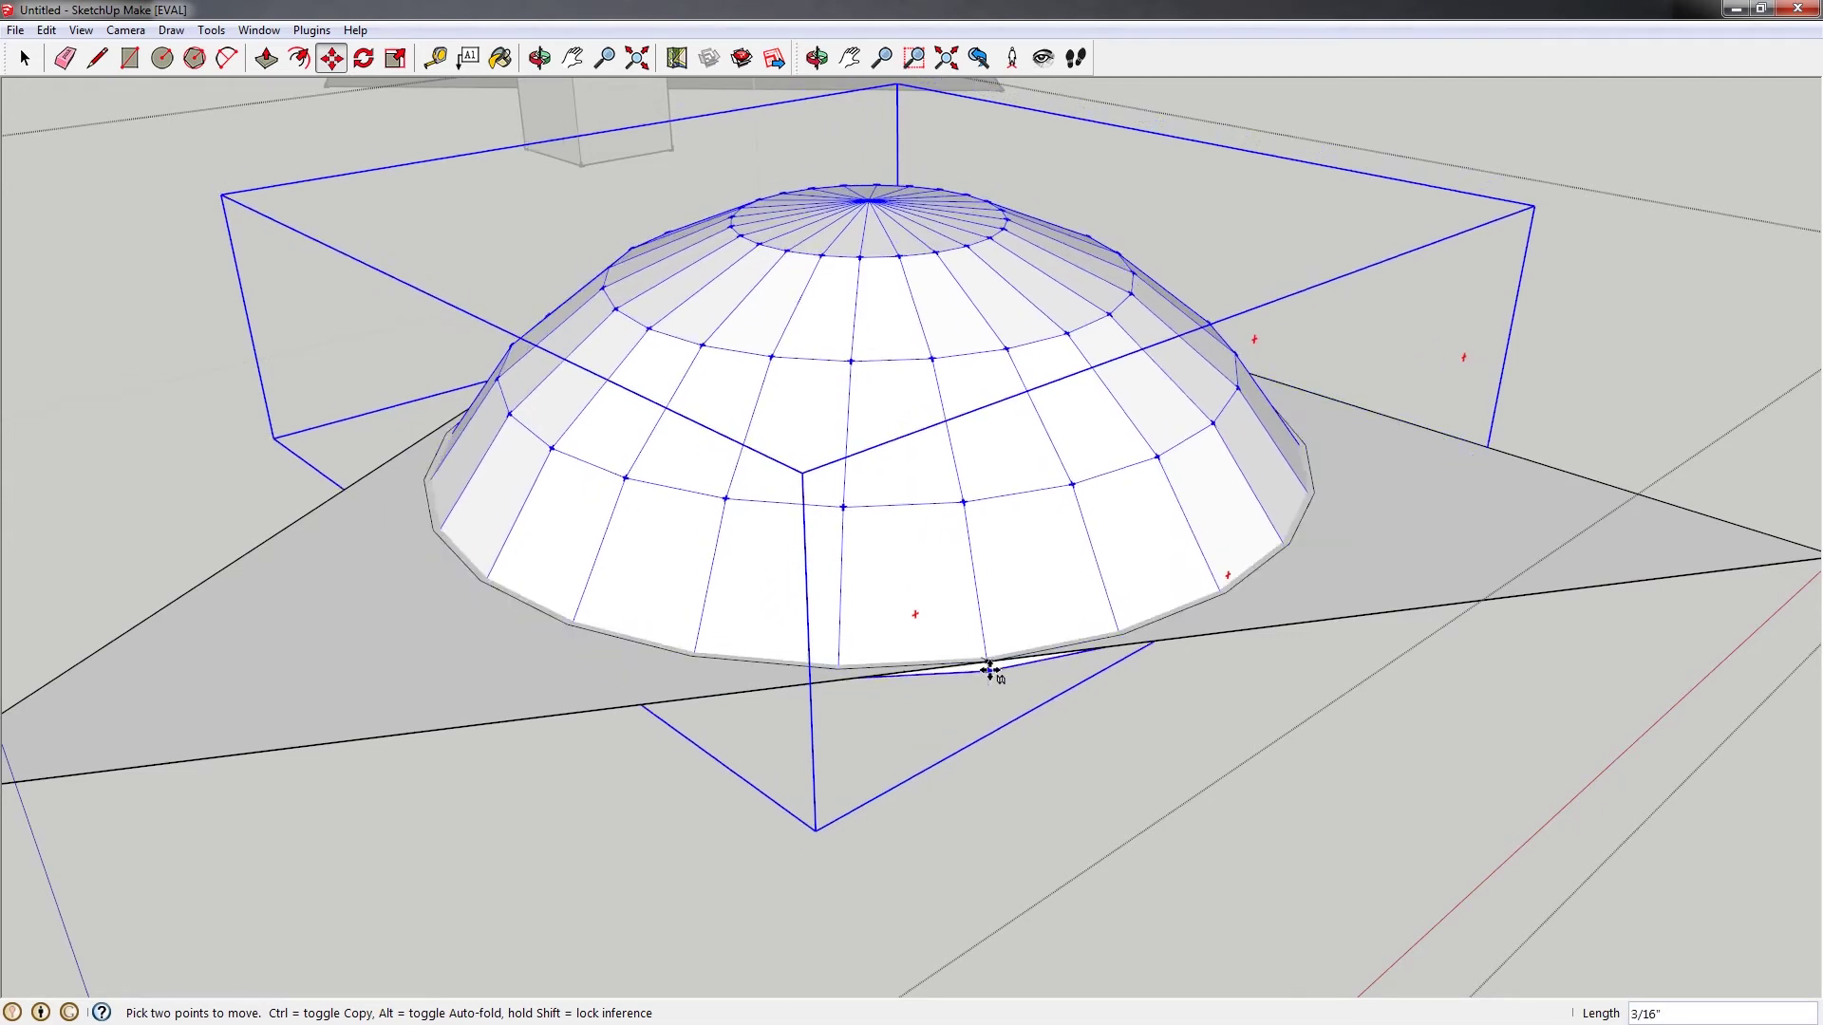
pyautogui.click(988, 655)
pyautogui.press('space')
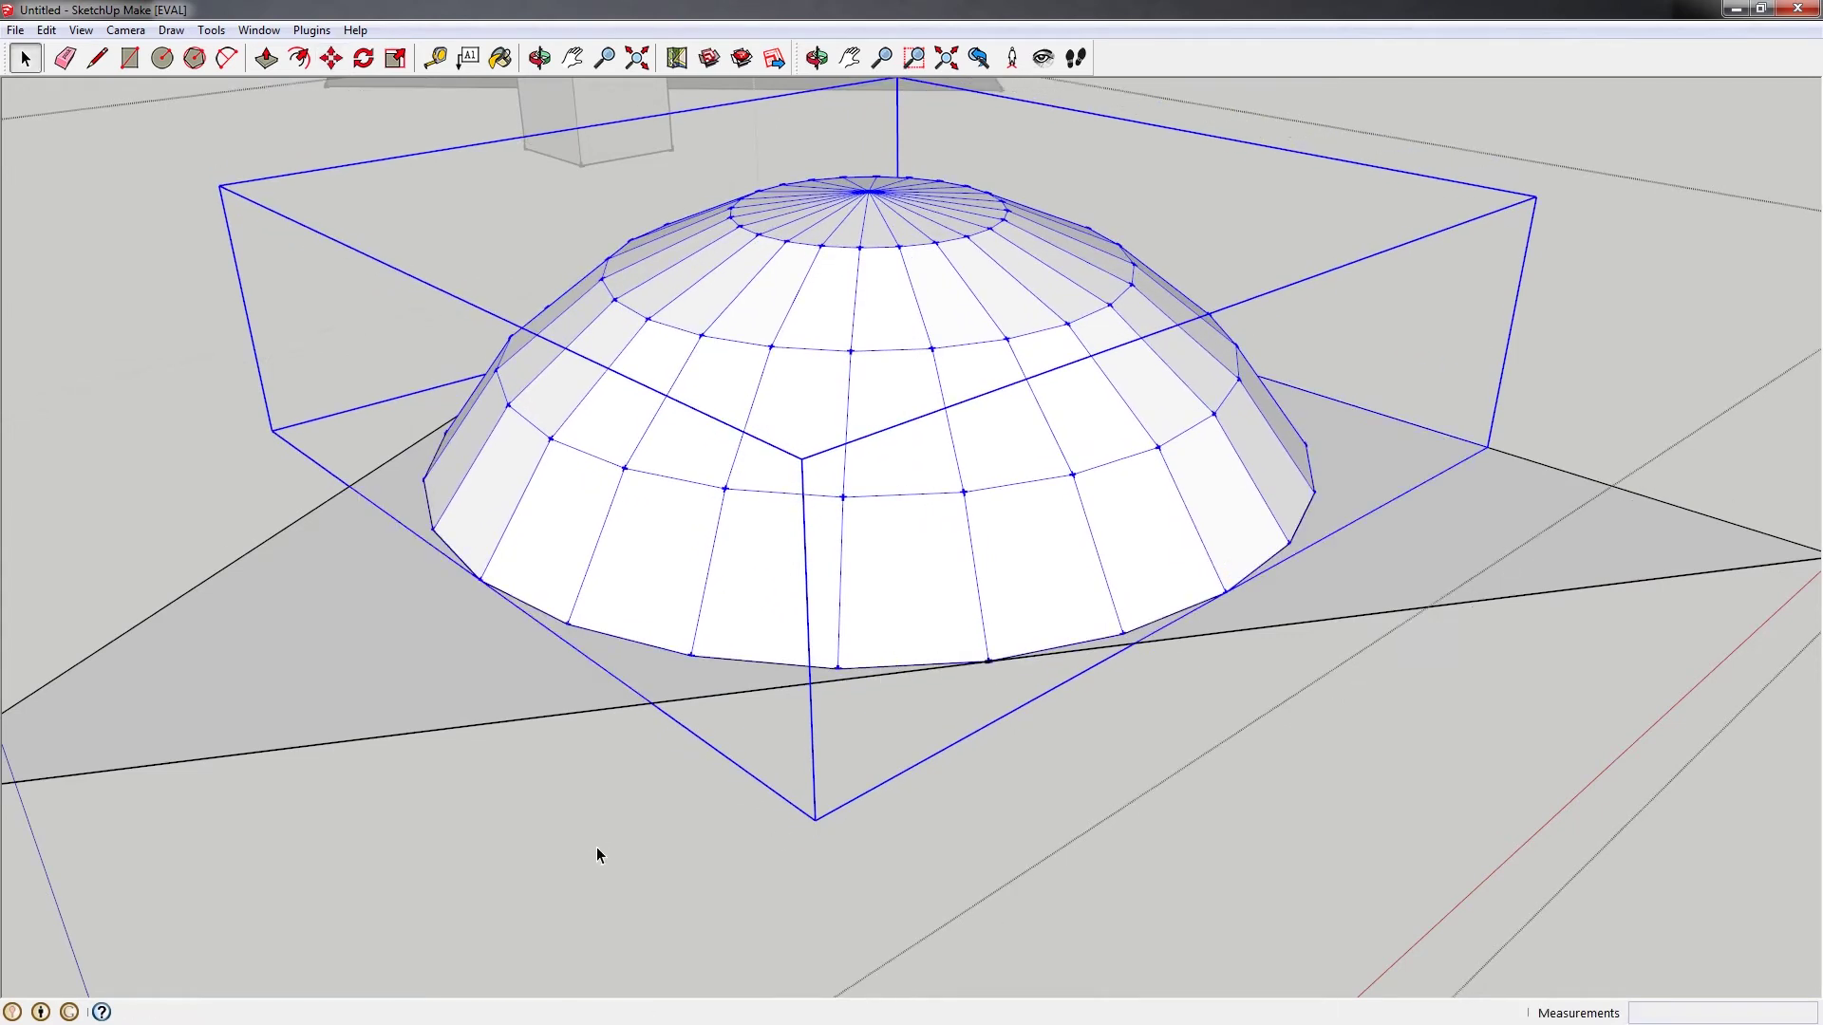
pyautogui.click(599, 851)
pyautogui.scroll(5, 518, 443)
pyautogui.moveTo(519, 443); pyautogui.dragTo(1301, 642, button='middle')
# Zoom out, pan and orbit until the sphere and triangular plate are seen head-on
pyautogui.scroll(-2, 526, 539)
pyautogui.scroll(-5, 1212, 557)
pyautogui.moveTo(1213, 557); pyautogui.dragTo(1045, 850, button='middle')
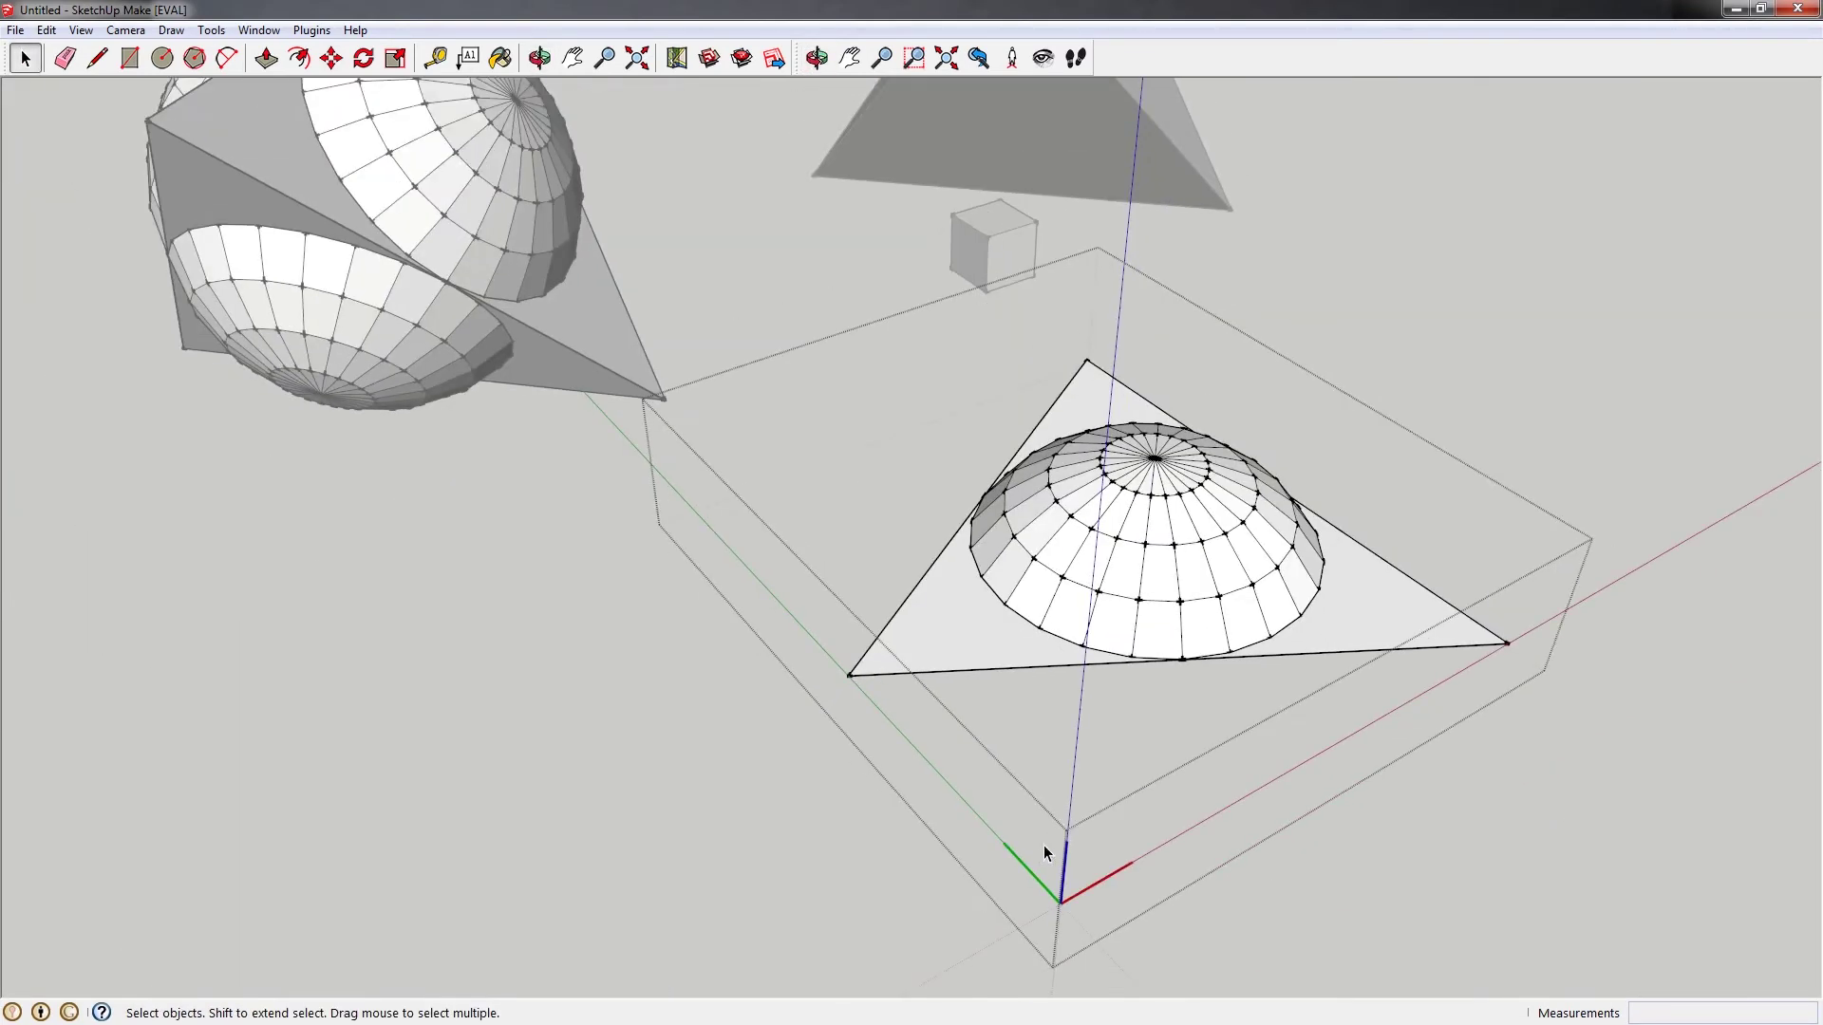
pyautogui.keyDown('shift'); pyautogui.moveTo(899, 842); pyautogui.dragTo(561, 73, button='middle'); pyautogui.keyUp('shift')
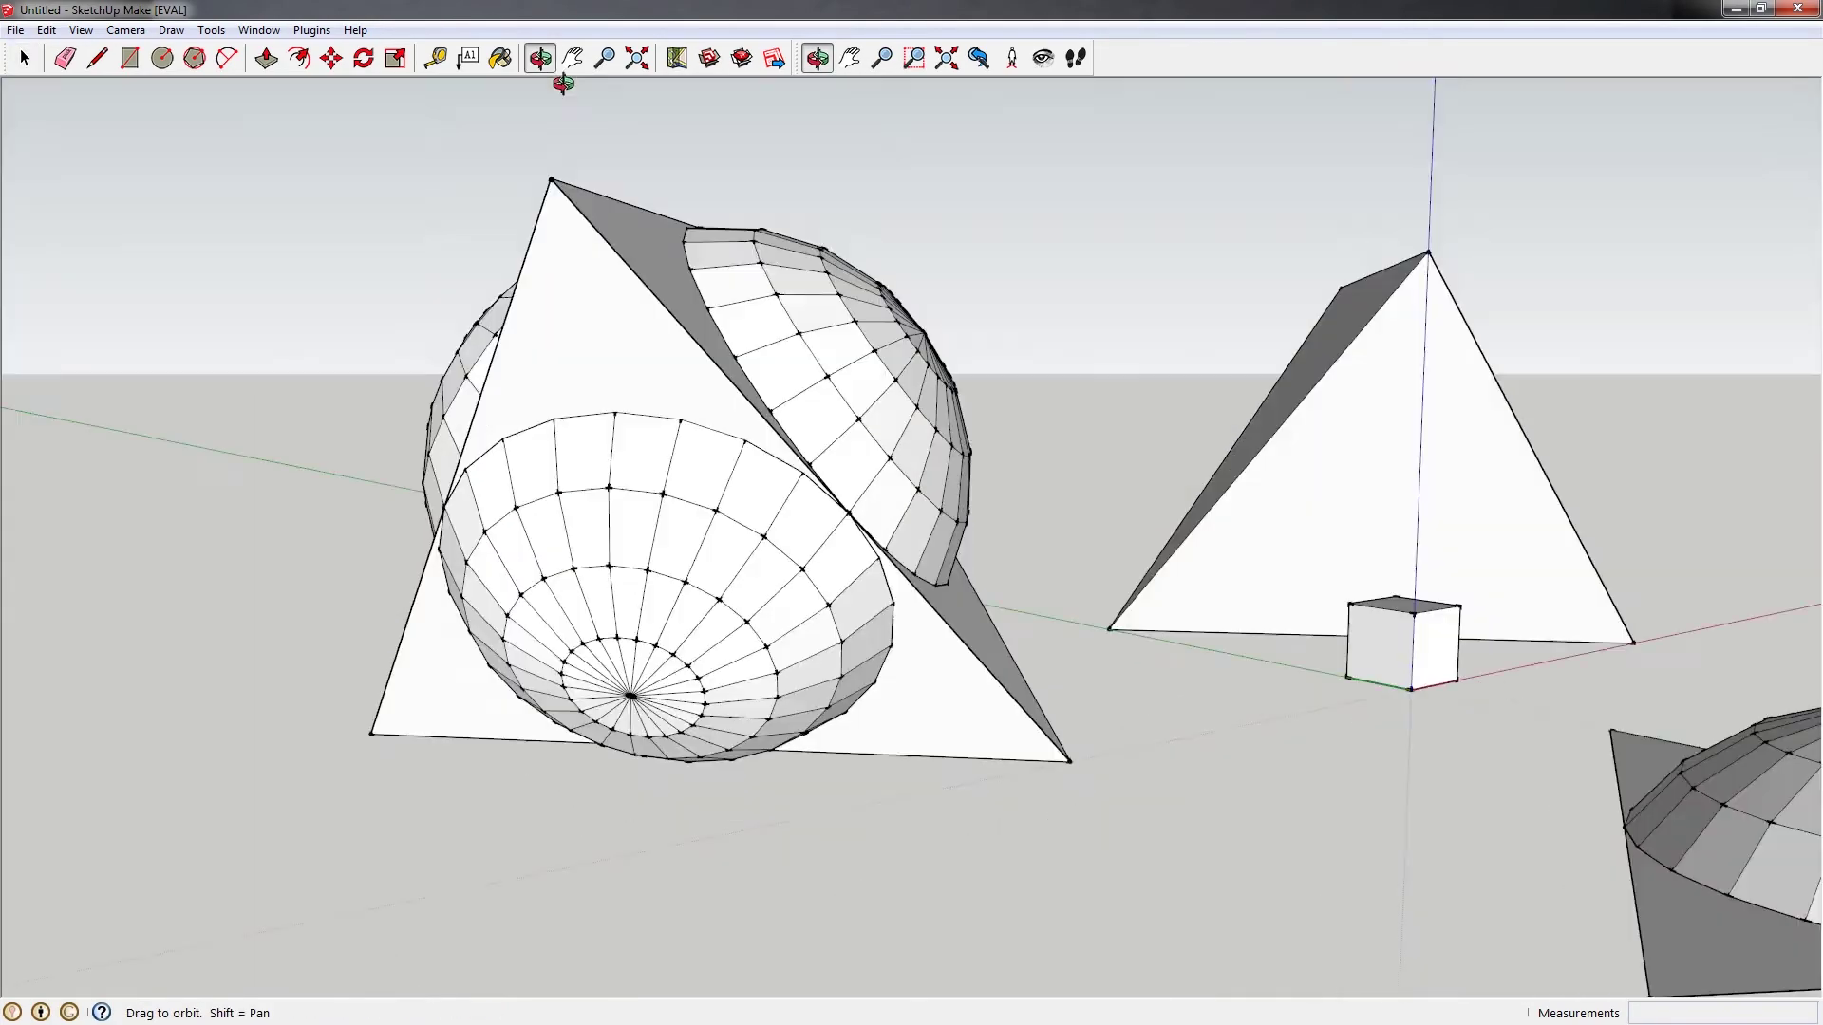
pyautogui.scroll(4, 1122, 384)
pyautogui.moveTo(497, 361); pyautogui.dragTo(782, 360, button='middle')
pyautogui.scroll(-3, 1123, 383)
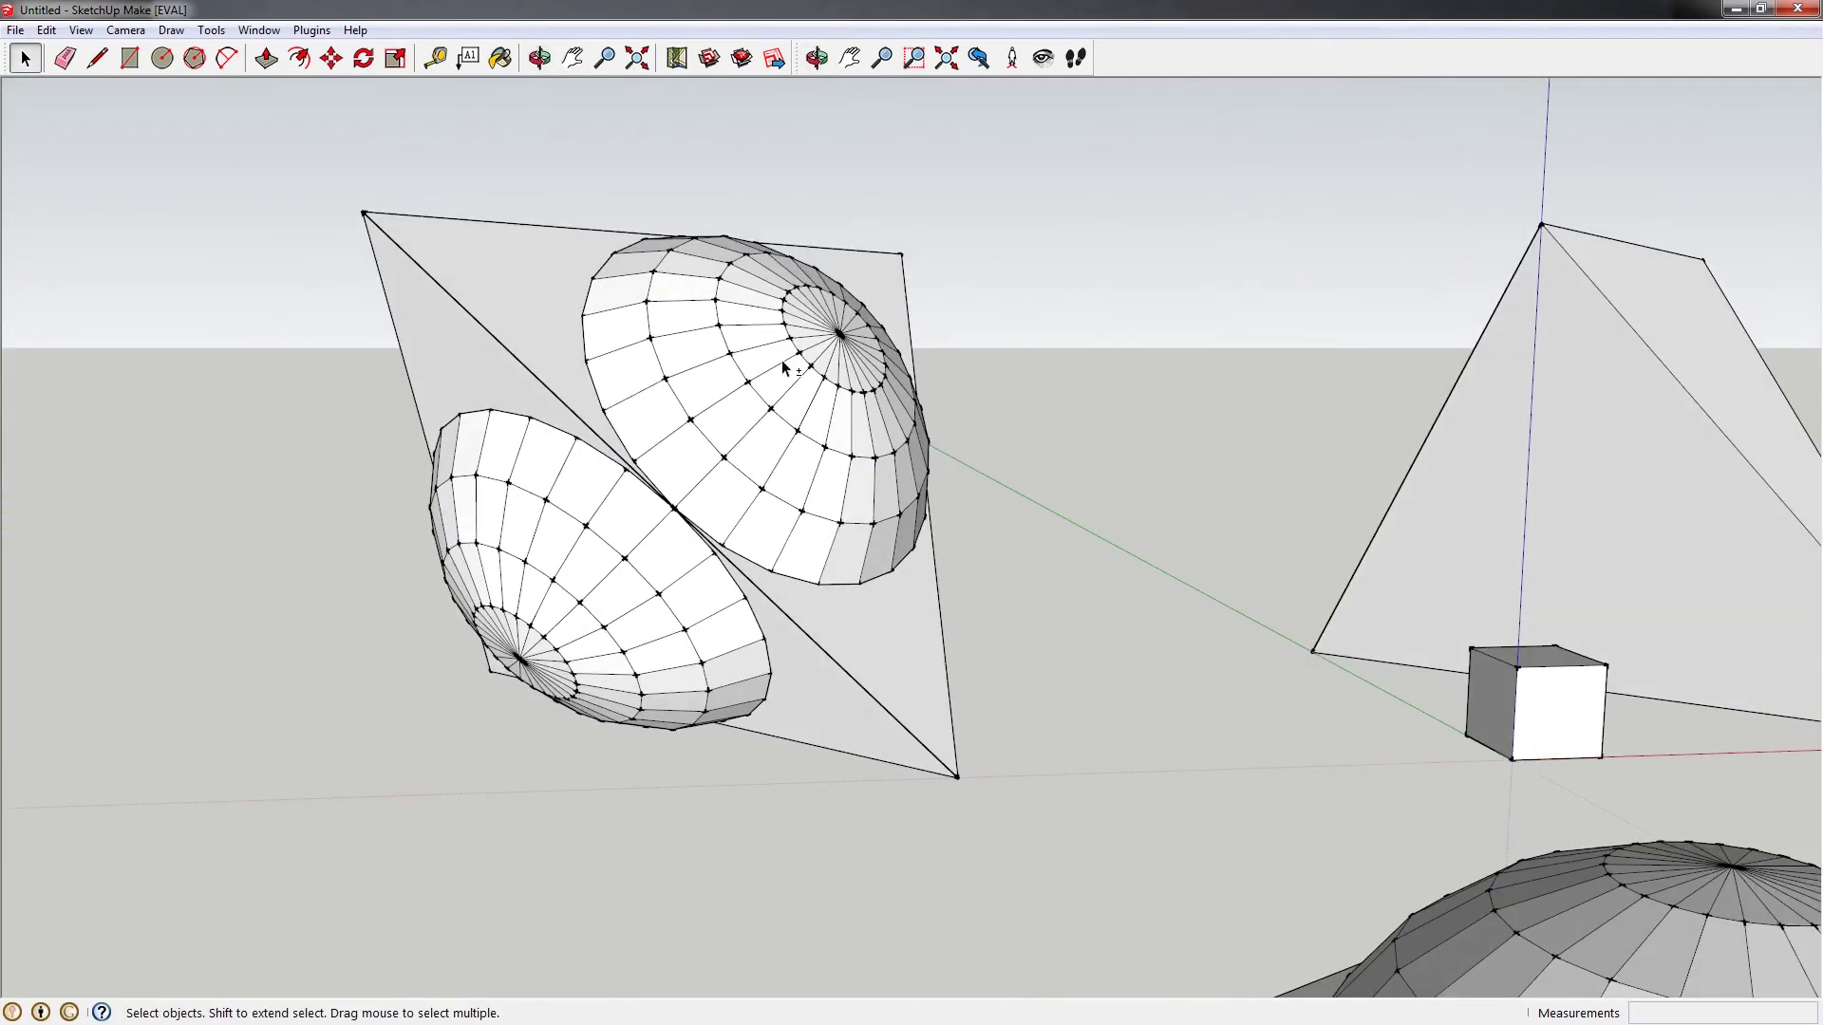
pyautogui.scroll(4, 786, 398)
pyautogui.moveTo(761, 435); pyautogui.dragTo(888, 494, button='middle')
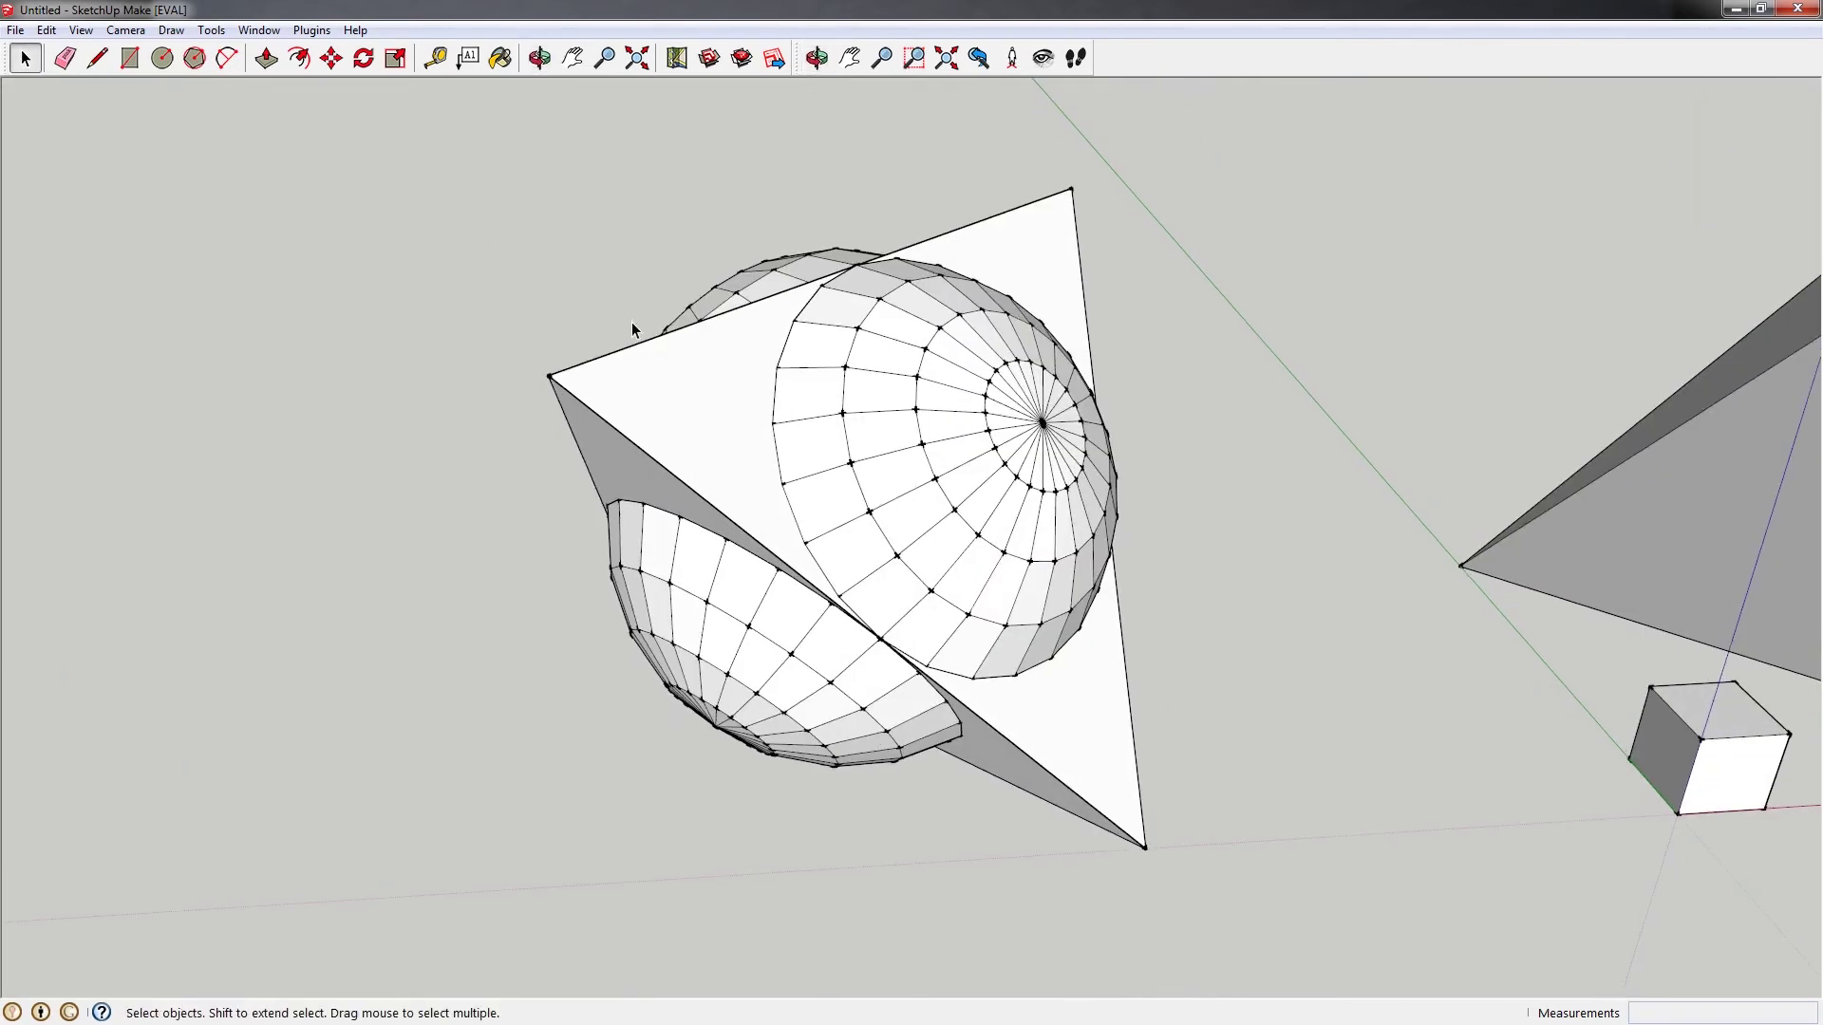
pyautogui.moveTo(645, 484); pyautogui.dragTo(765, 368, button='middle')
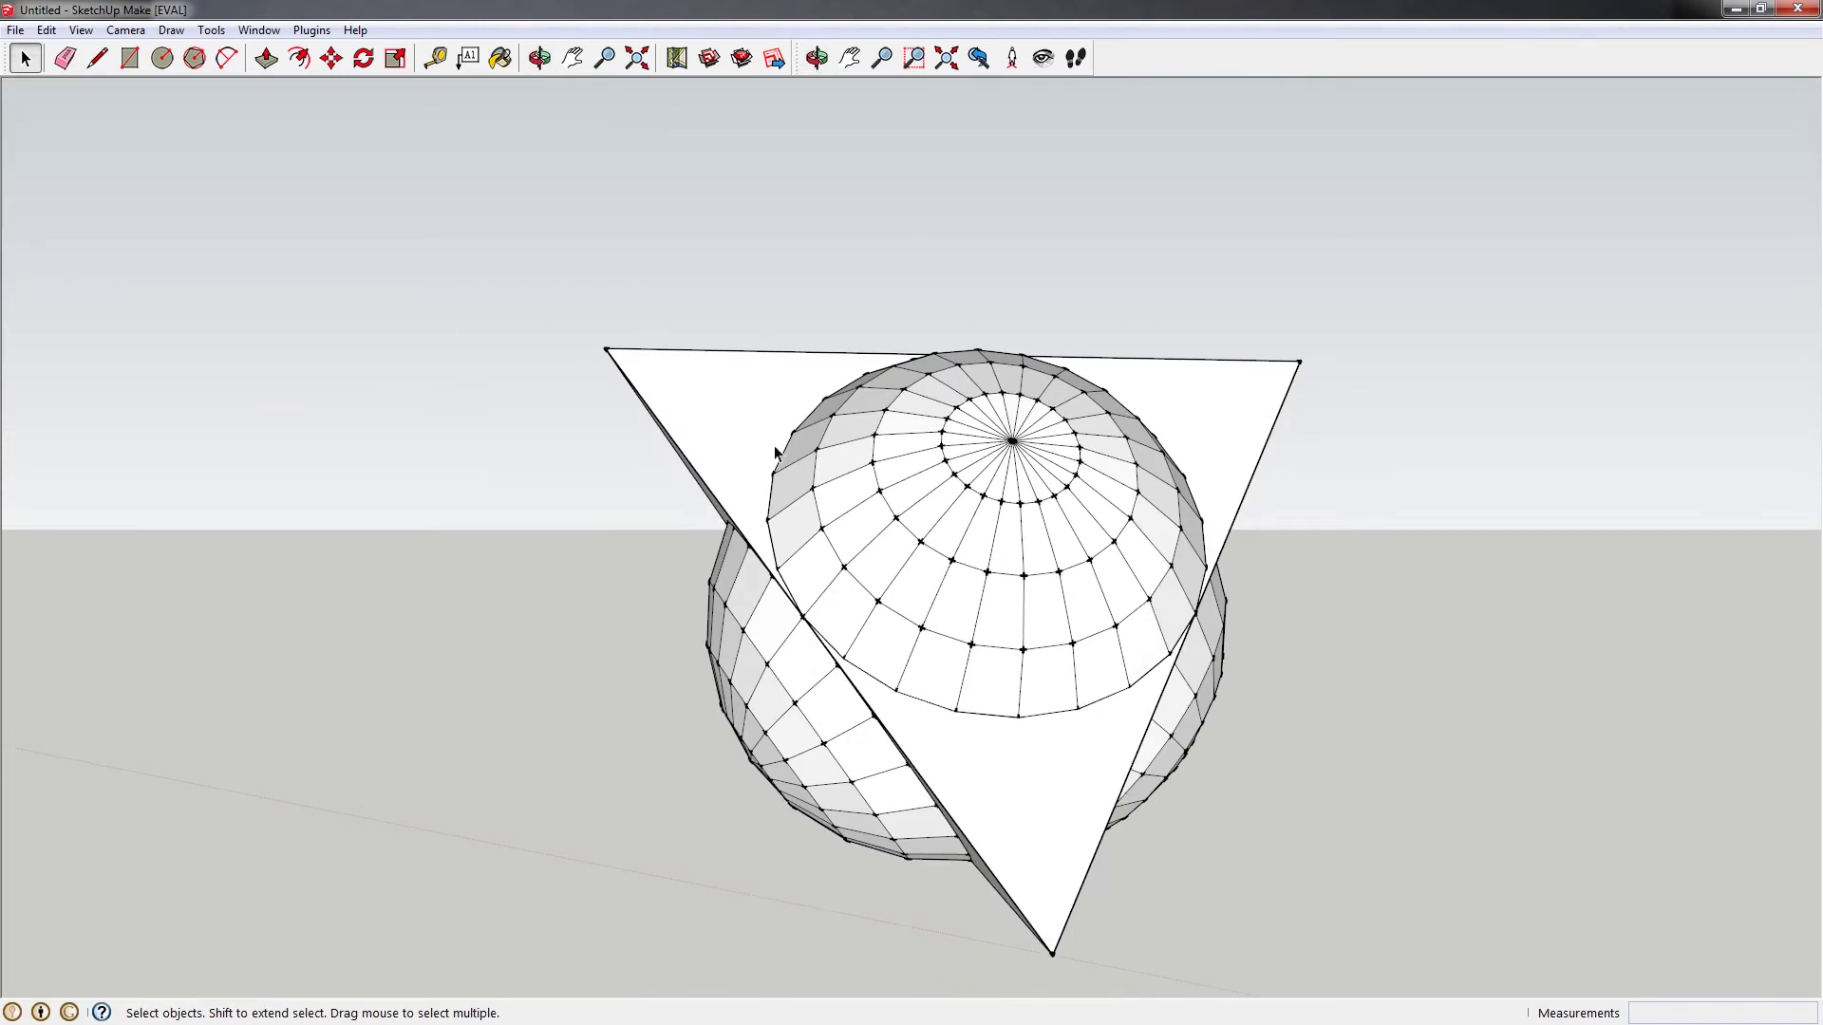
pyautogui.moveTo(775, 452); pyautogui.dragTo(890, 541, button='middle')
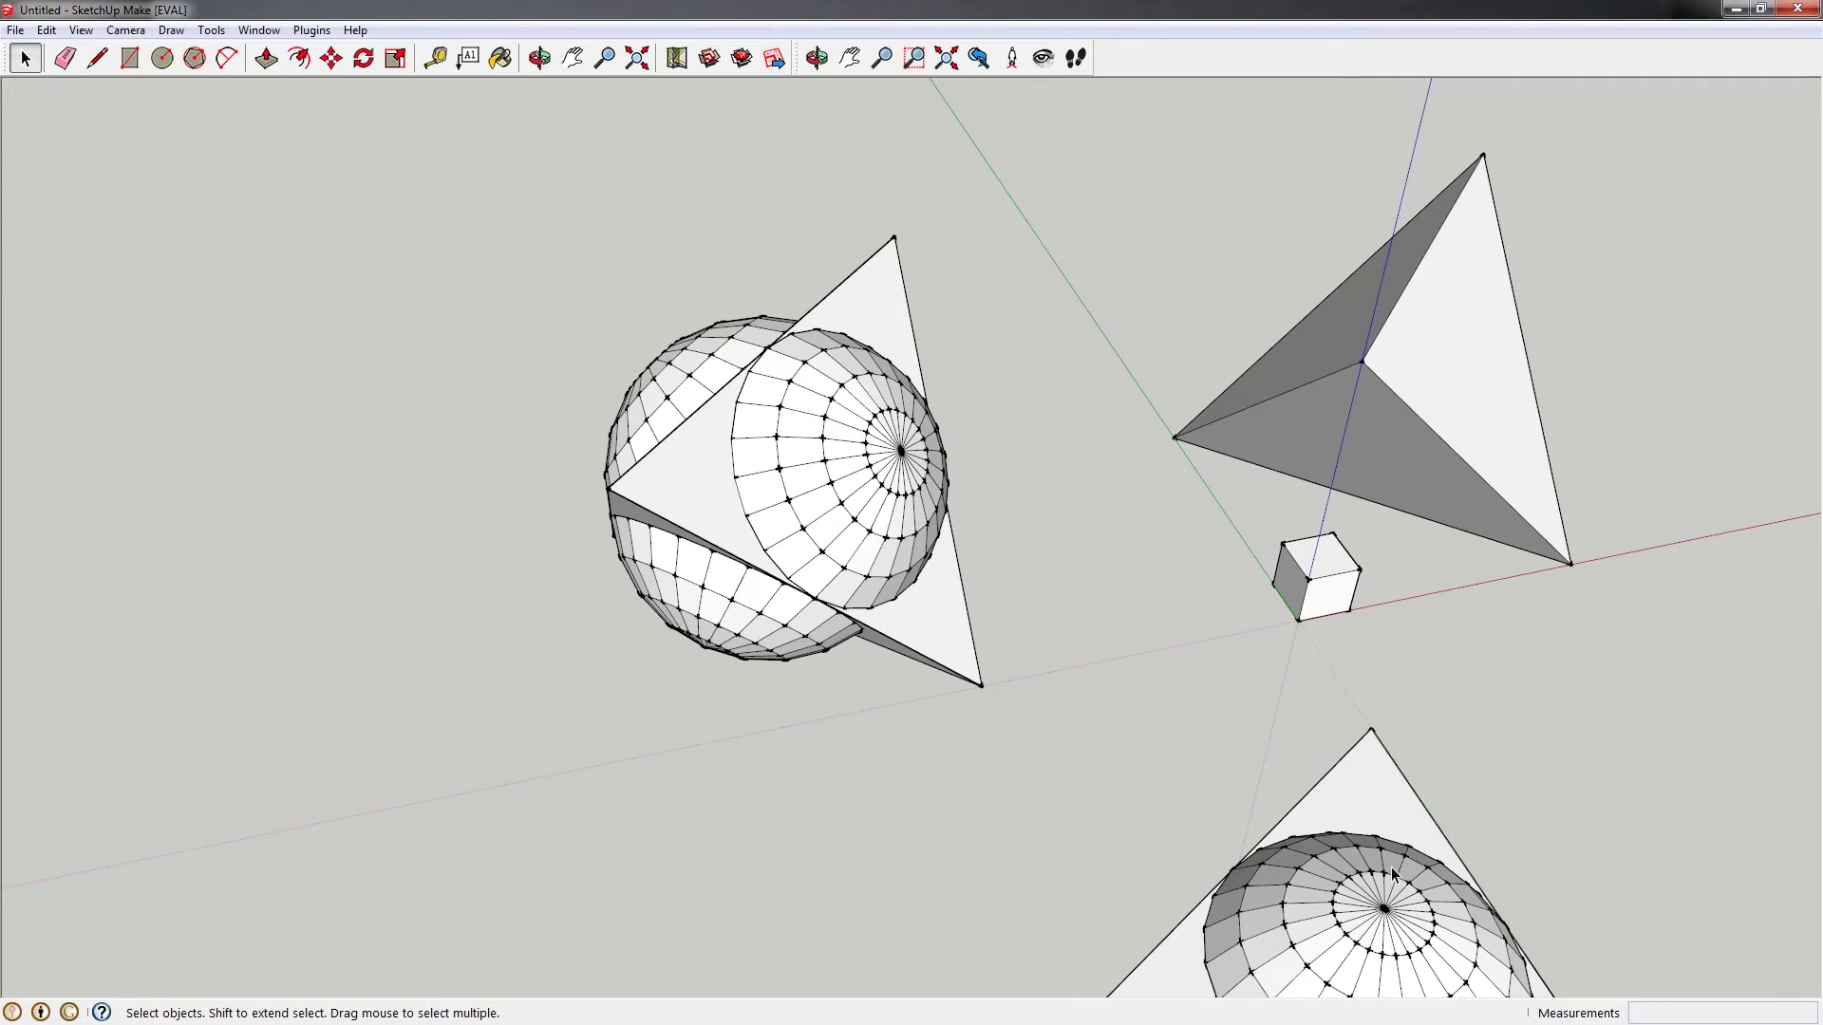
pyautogui.moveTo(824, 462)
pyautogui.mouseDown(button='middle')
pyautogui.moveTo(710, 339)
pyautogui.moveTo(789, 463)
pyautogui.moveTo(824, 458)
pyautogui.mouseUp(button='middle')
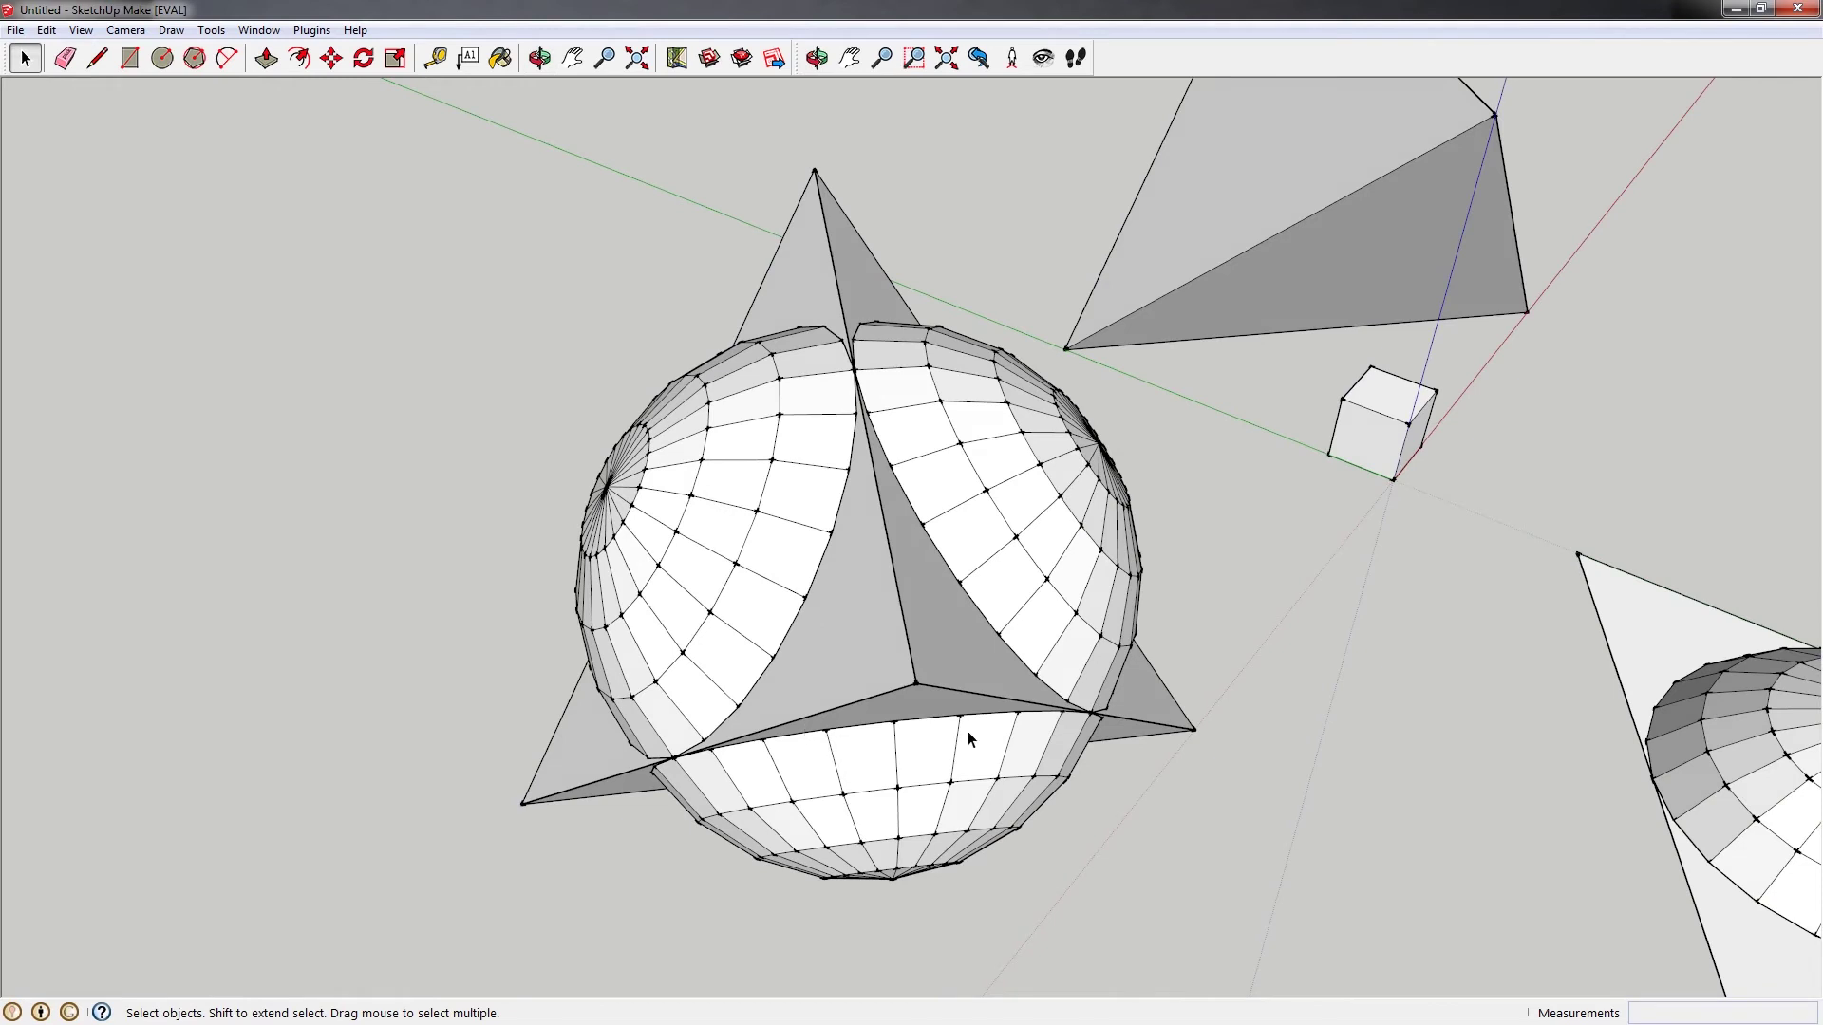
# Inside the sphere-triangle group, erase the triangle's face and its top and lower edges
pyautogui.moveTo(756, 521); pyautogui.dragTo(793, 559, button='middle')
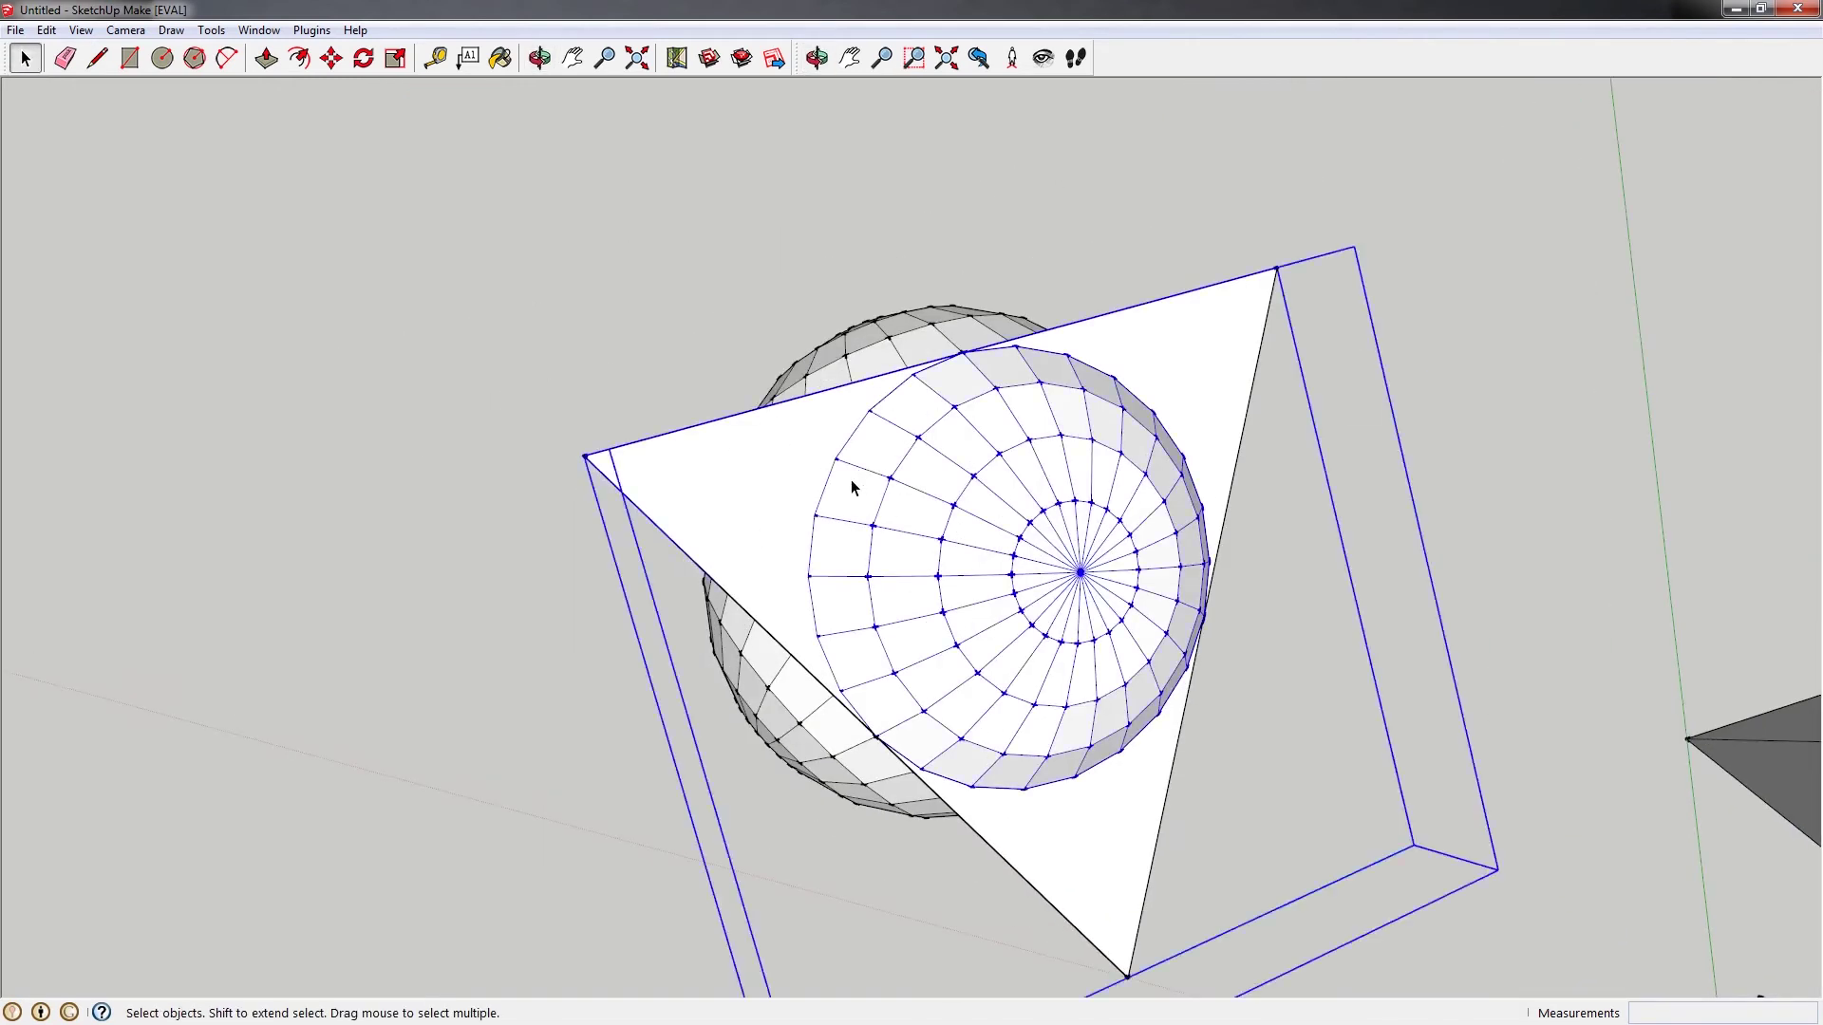
pyautogui.doubleClick(850, 480)
pyautogui.moveTo(850, 480)
pyautogui.mouseDown(button='middle')
pyautogui.moveTo(988, 358)
pyautogui.moveTo(1019, 490)
pyautogui.moveTo(806, 432)
pyautogui.moveTo(760, 486)
pyautogui.mouseUp(button='middle')
pyautogui.press('e')
pyautogui.click(764, 586)
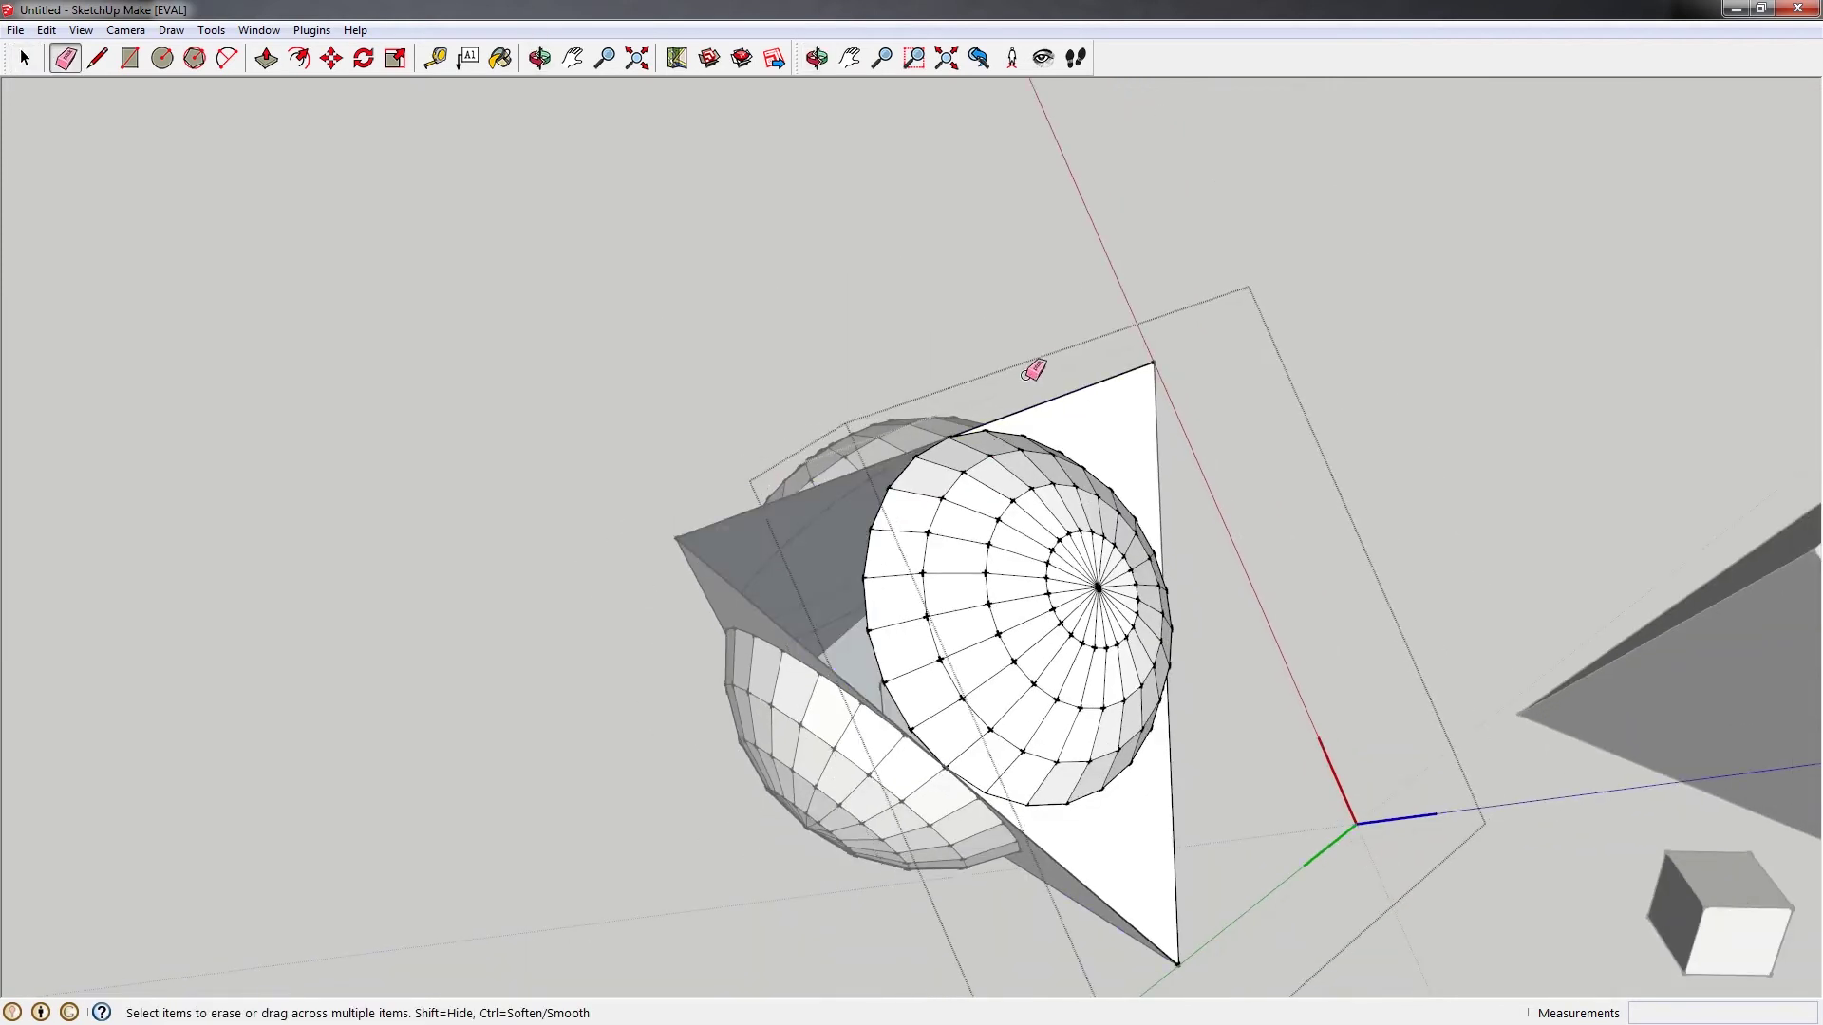
pyautogui.moveTo(1166, 439); pyautogui.dragTo(1172, 492)
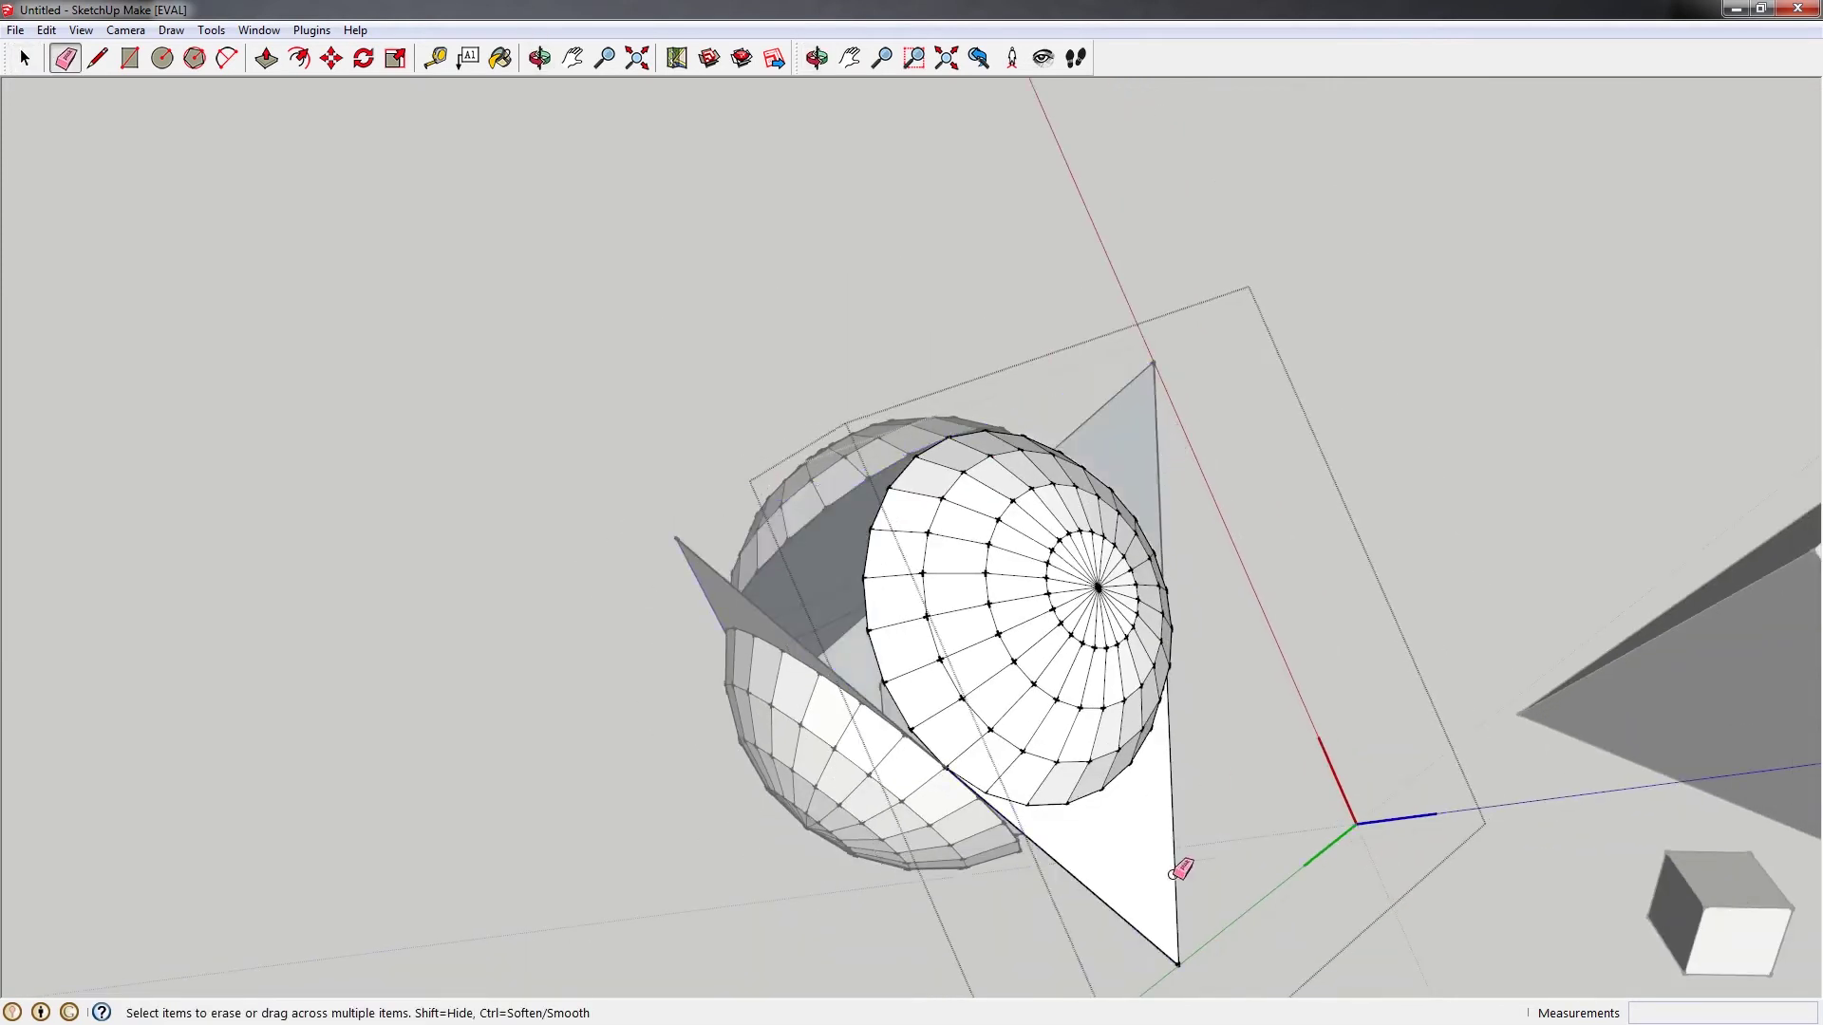
pyautogui.click(1107, 938)
pyautogui.moveTo(1108, 938)
pyautogui.mouseDown(button='middle')
pyautogui.moveTo(854, 497)
pyautogui.moveTo(1133, 533)
pyautogui.mouseUp(button='middle')
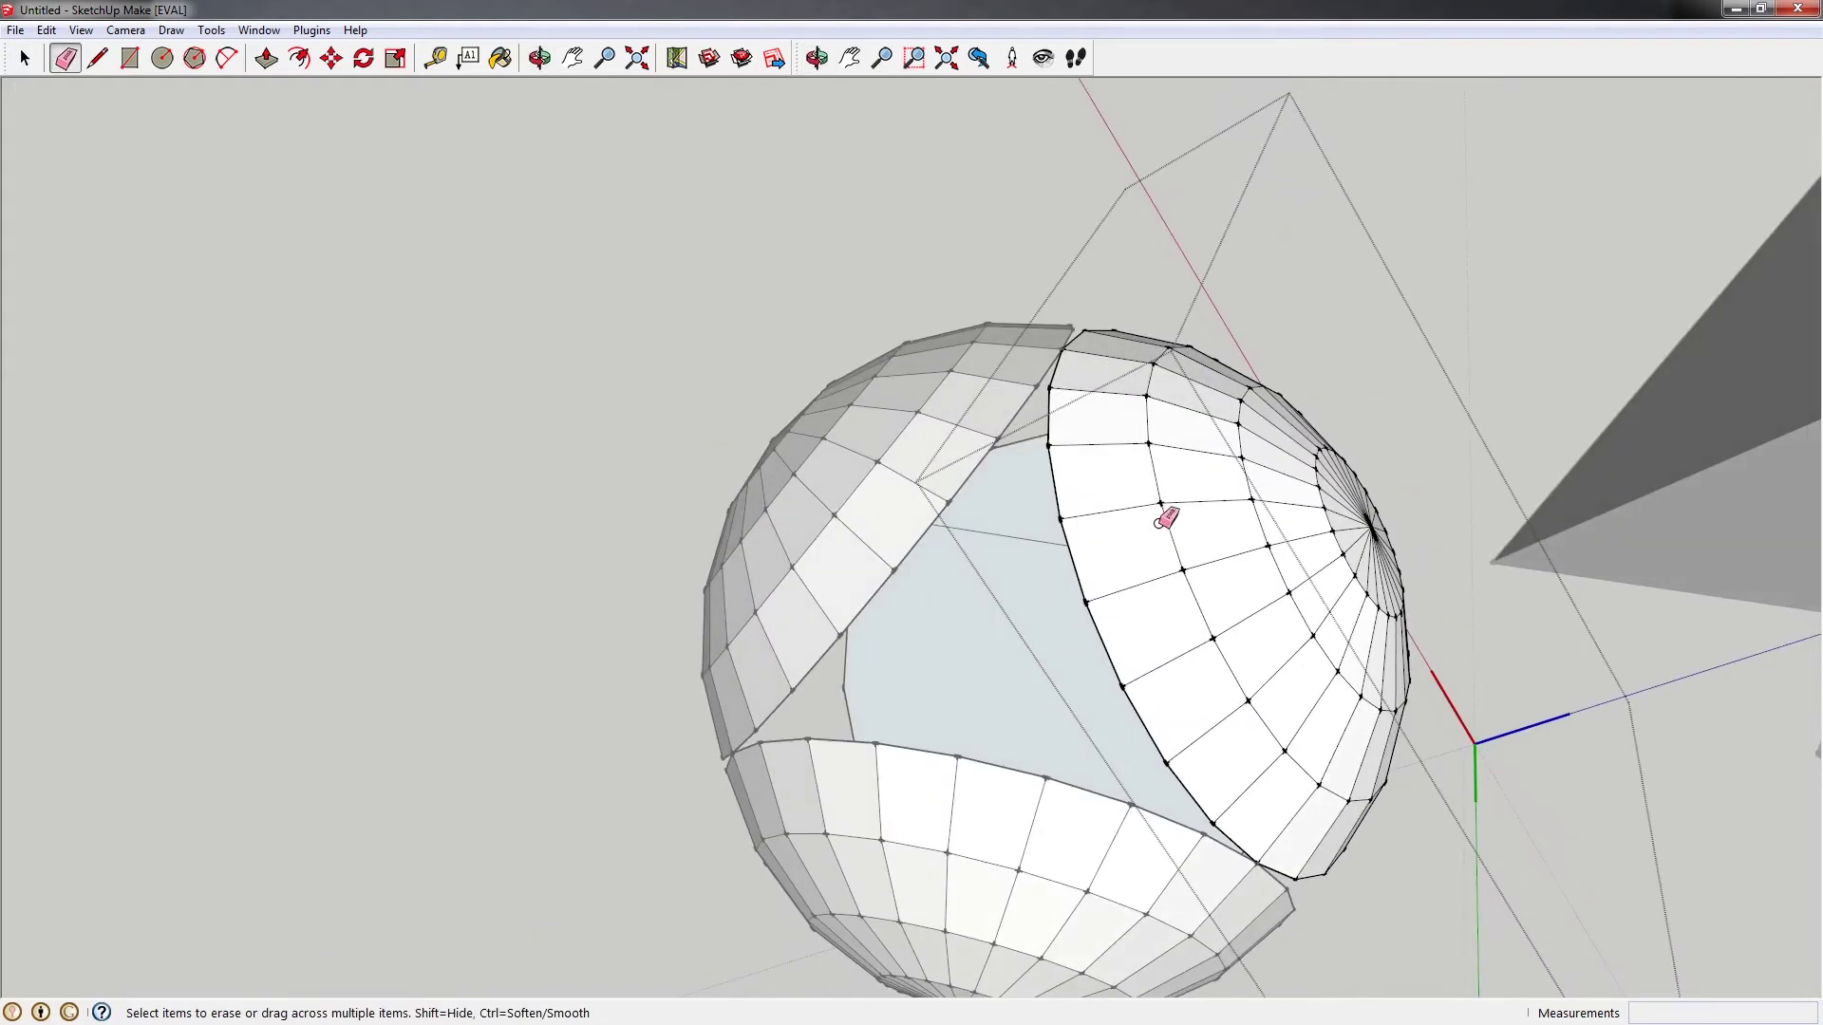
# Draw a closed three-line triangle between the dome pieces to fill the gap
pyautogui.press('l')
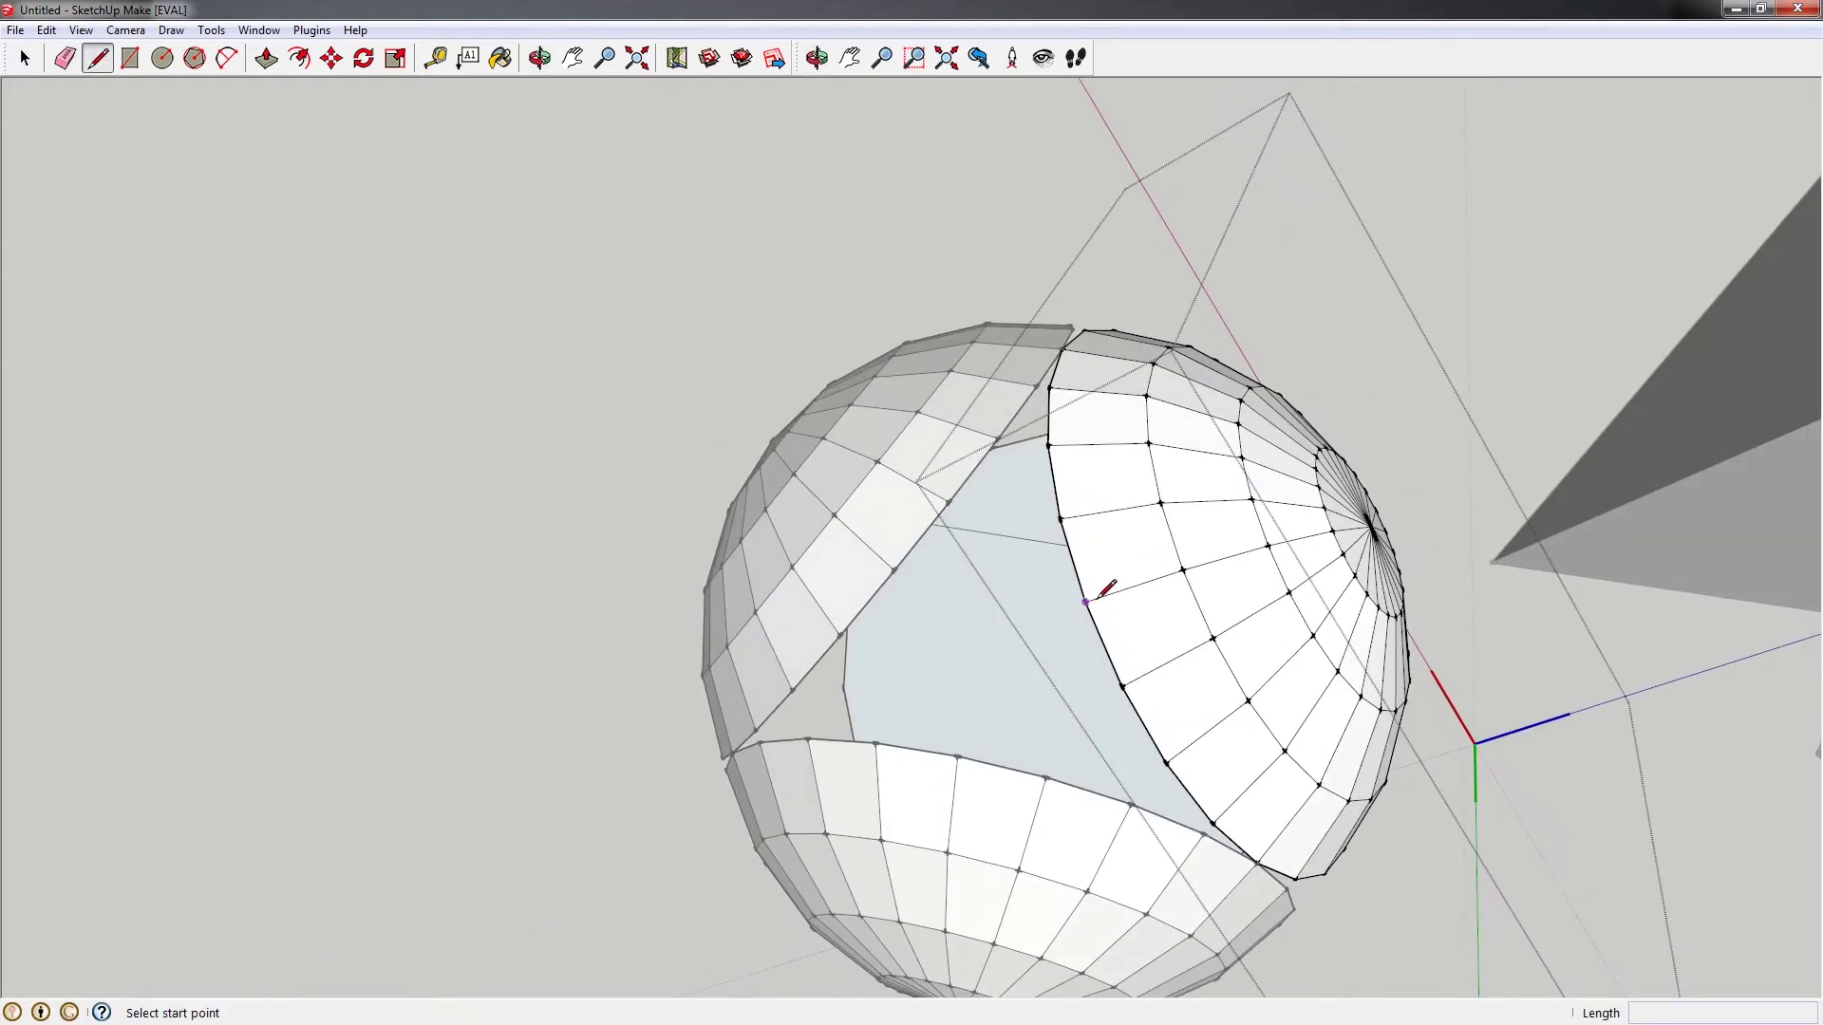
pyautogui.click(1087, 600)
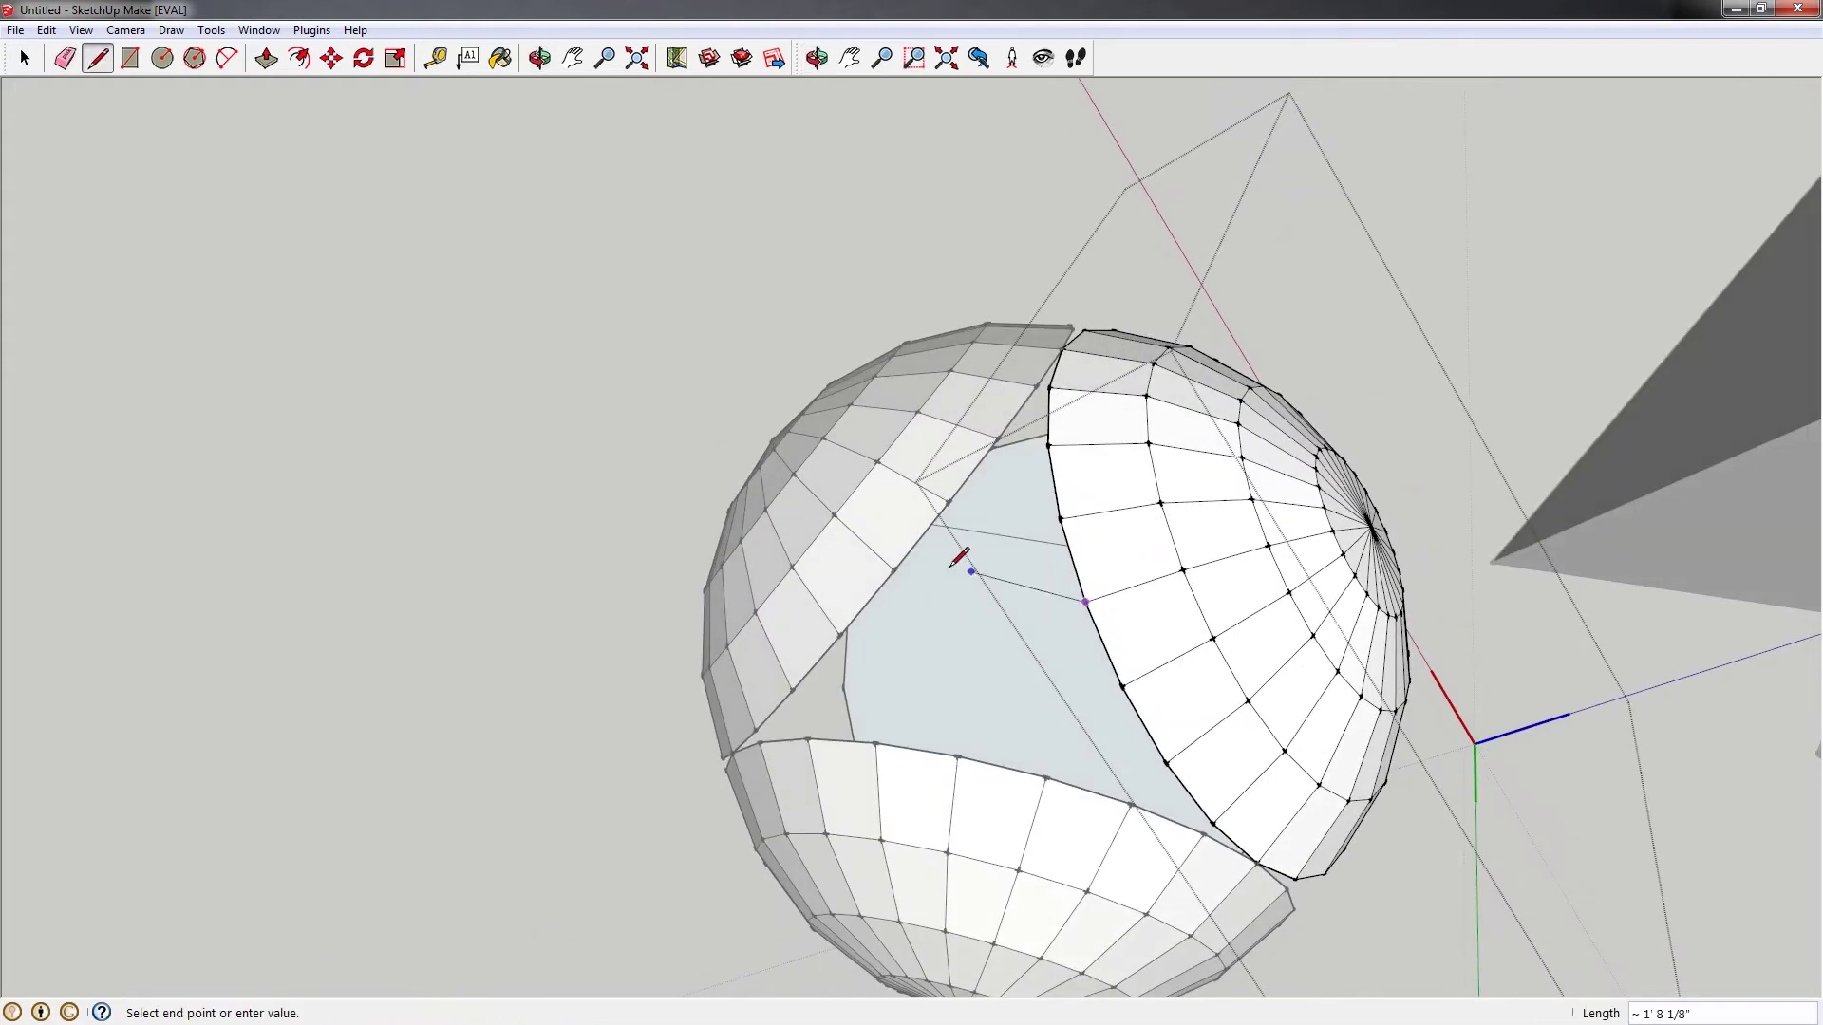
pyautogui.click(895, 570)
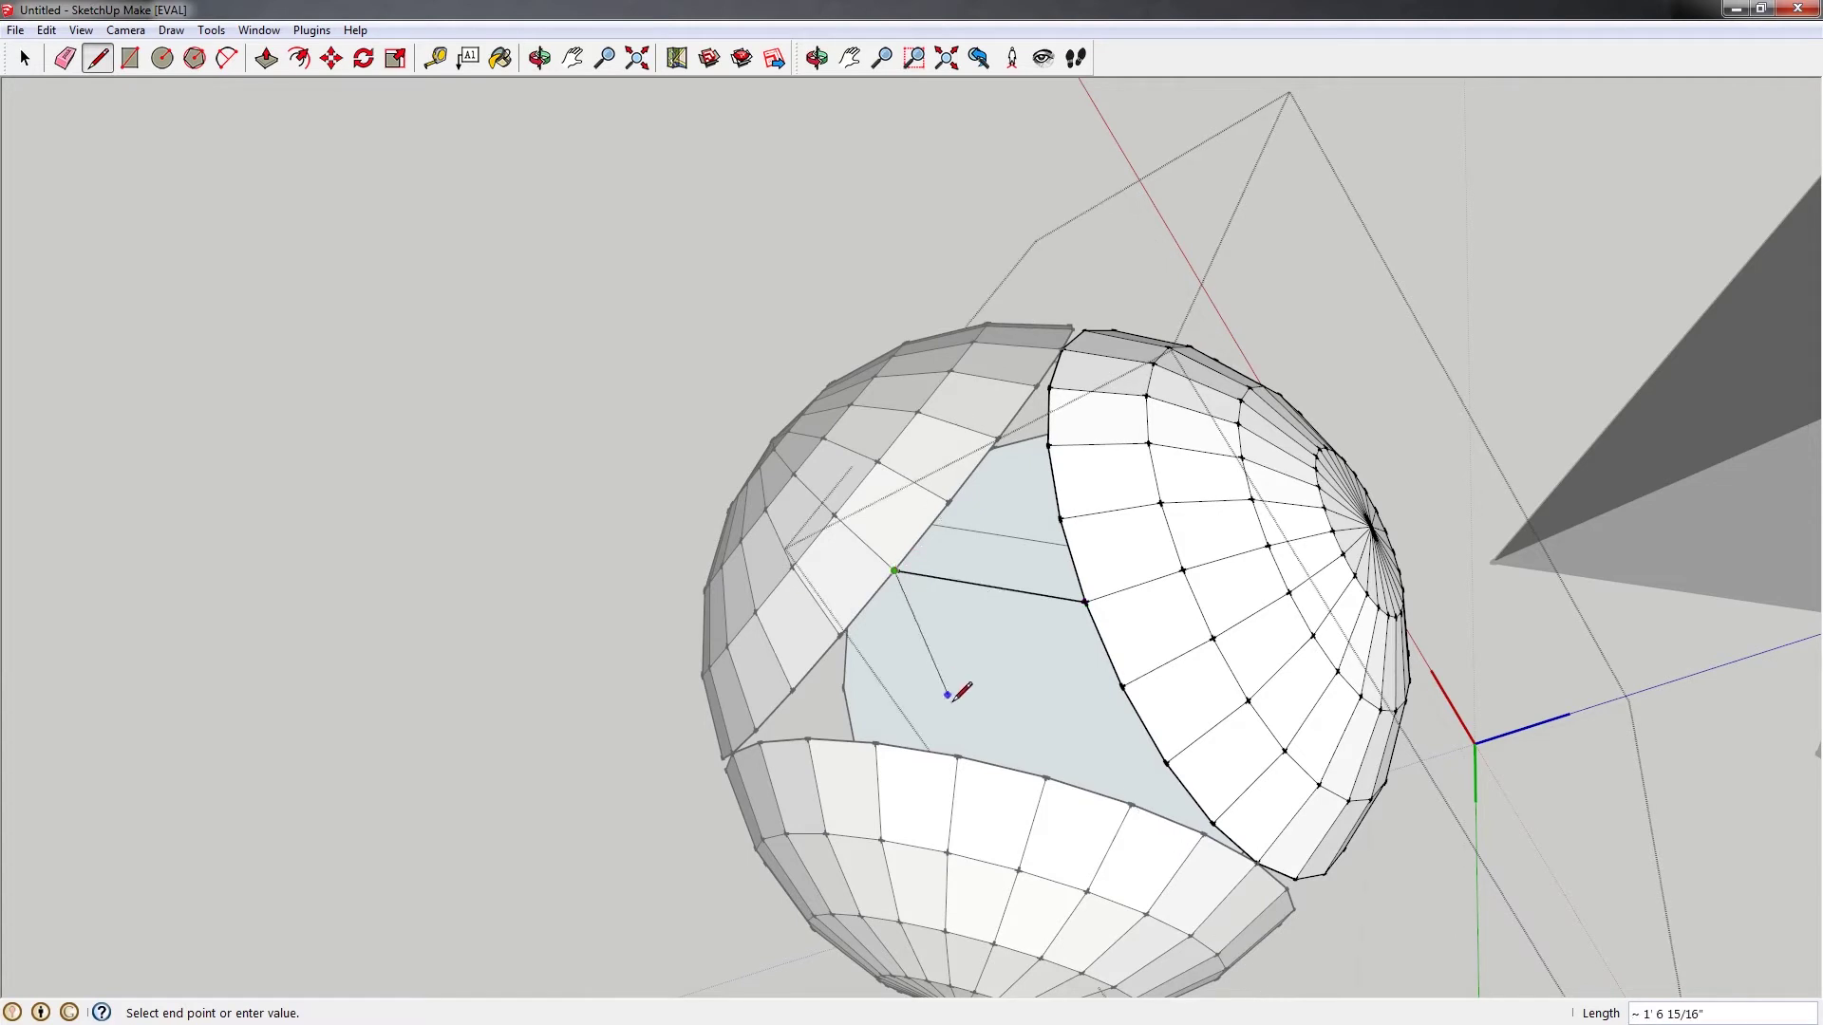
pyautogui.click(957, 756)
pyautogui.click(1085, 602)
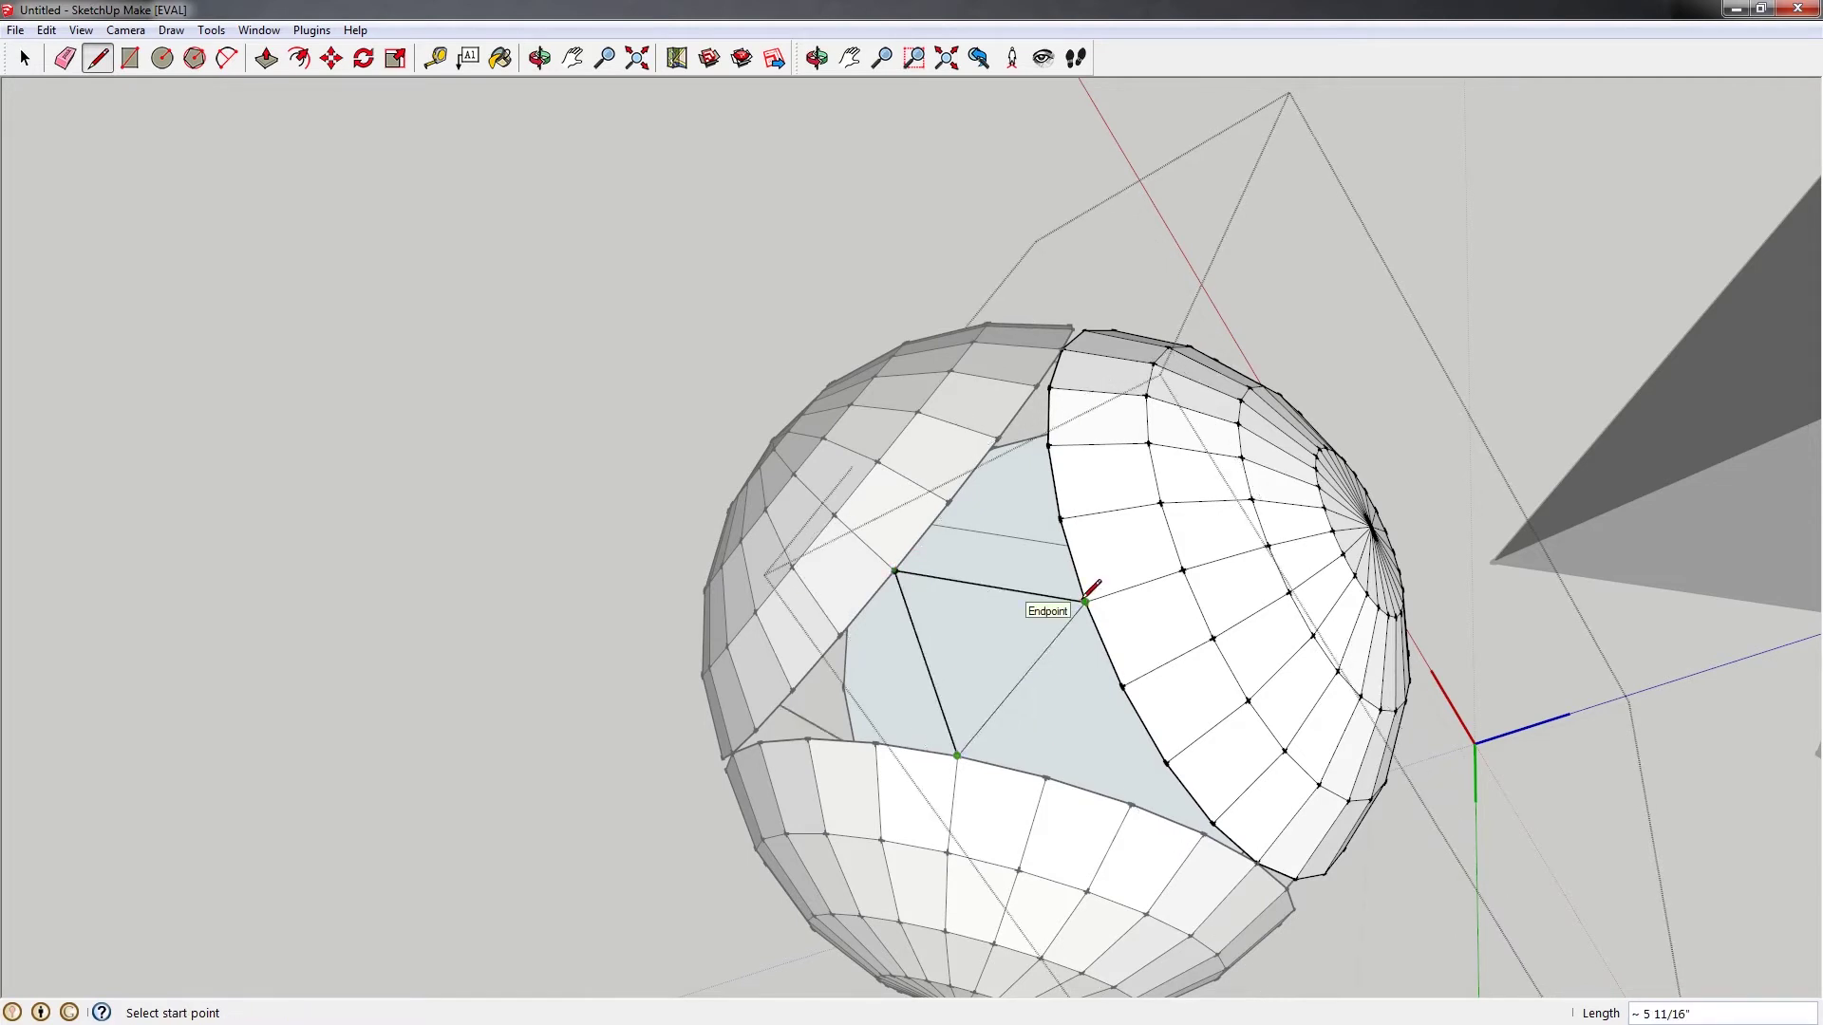
pyautogui.scroll(3, 961, 591)
# Draw two lines from edge midpoints to opposite corners, crossing at the gap triangle's centre
pyautogui.moveTo(960, 591); pyautogui.dragTo(792, 445, button='middle')
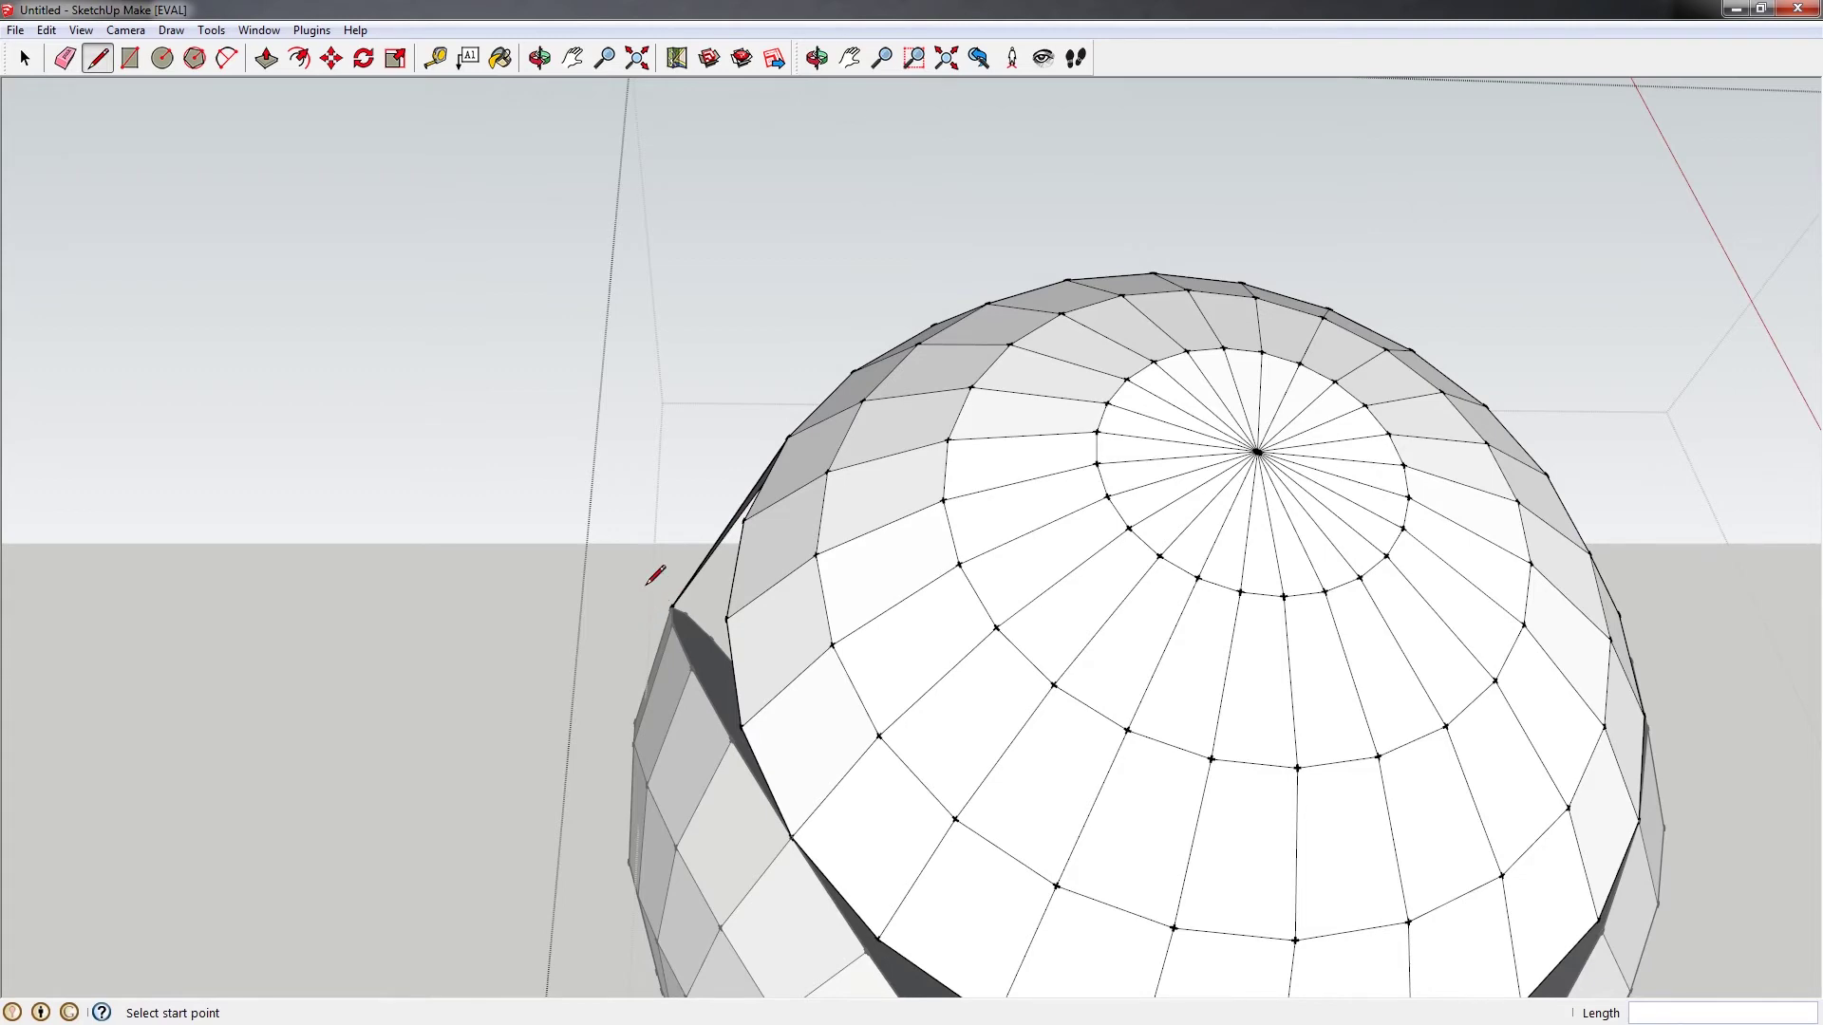
pyautogui.moveTo(722, 503)
pyautogui.mouseDown(button='middle')
pyautogui.moveTo(1547, 700)
pyautogui.moveTo(1177, 716)
pyautogui.moveTo(997, 639)
pyautogui.moveTo(920, 664)
pyautogui.moveTo(611, 504)
pyautogui.moveTo(705, 615)
pyautogui.moveTo(813, 671)
pyautogui.moveTo(909, 686)
pyautogui.mouseUp(button='middle')
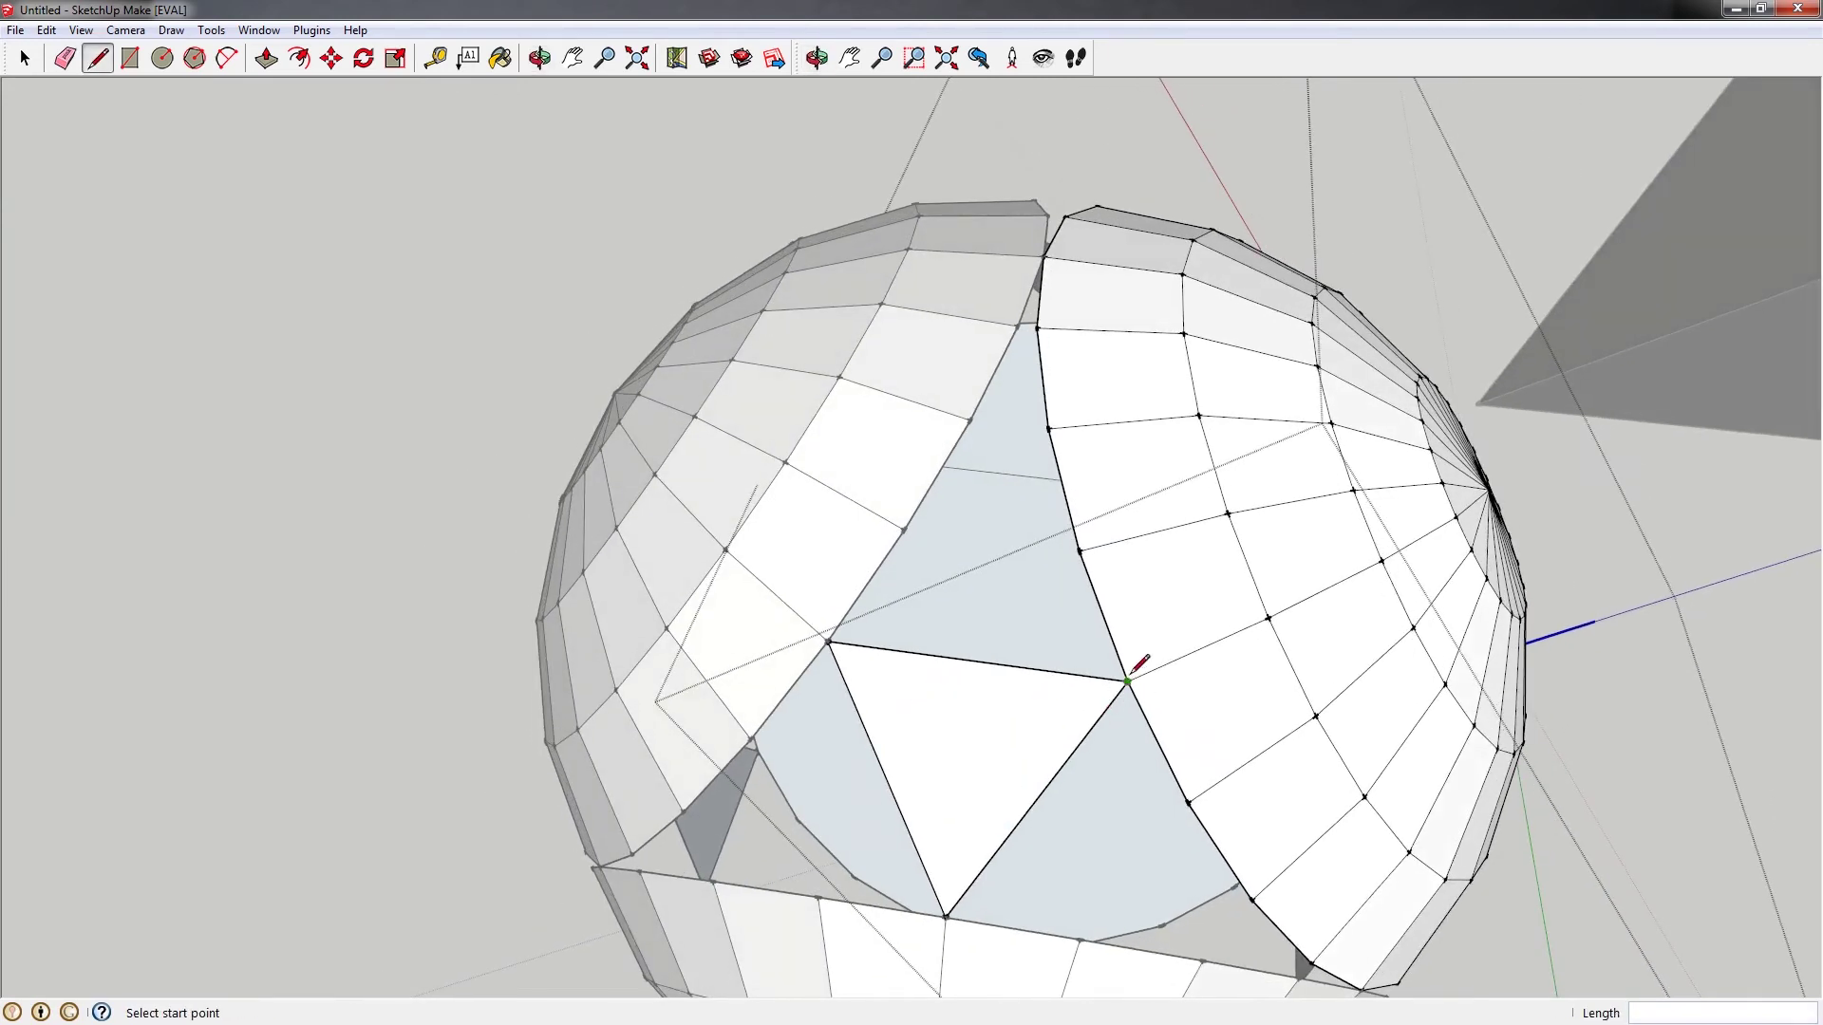
pyautogui.scroll(-3, 1130, 676)
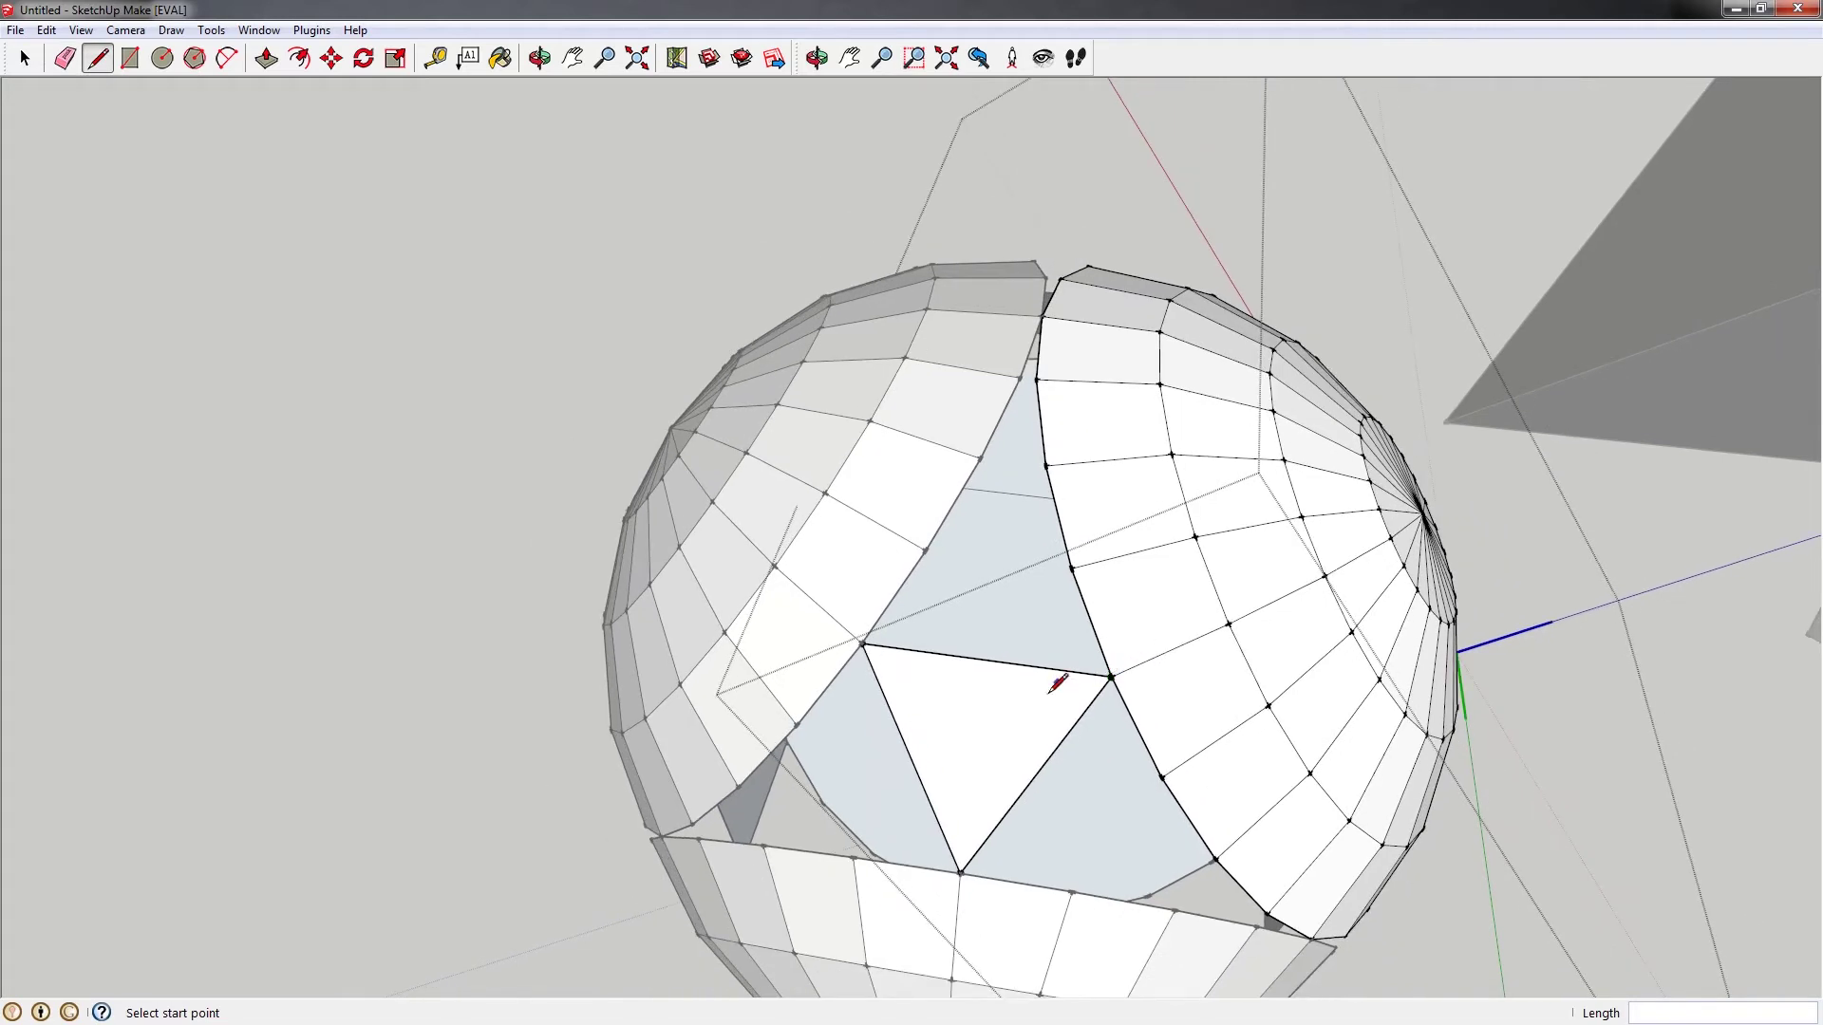
pyautogui.scroll(-2, 996, 737)
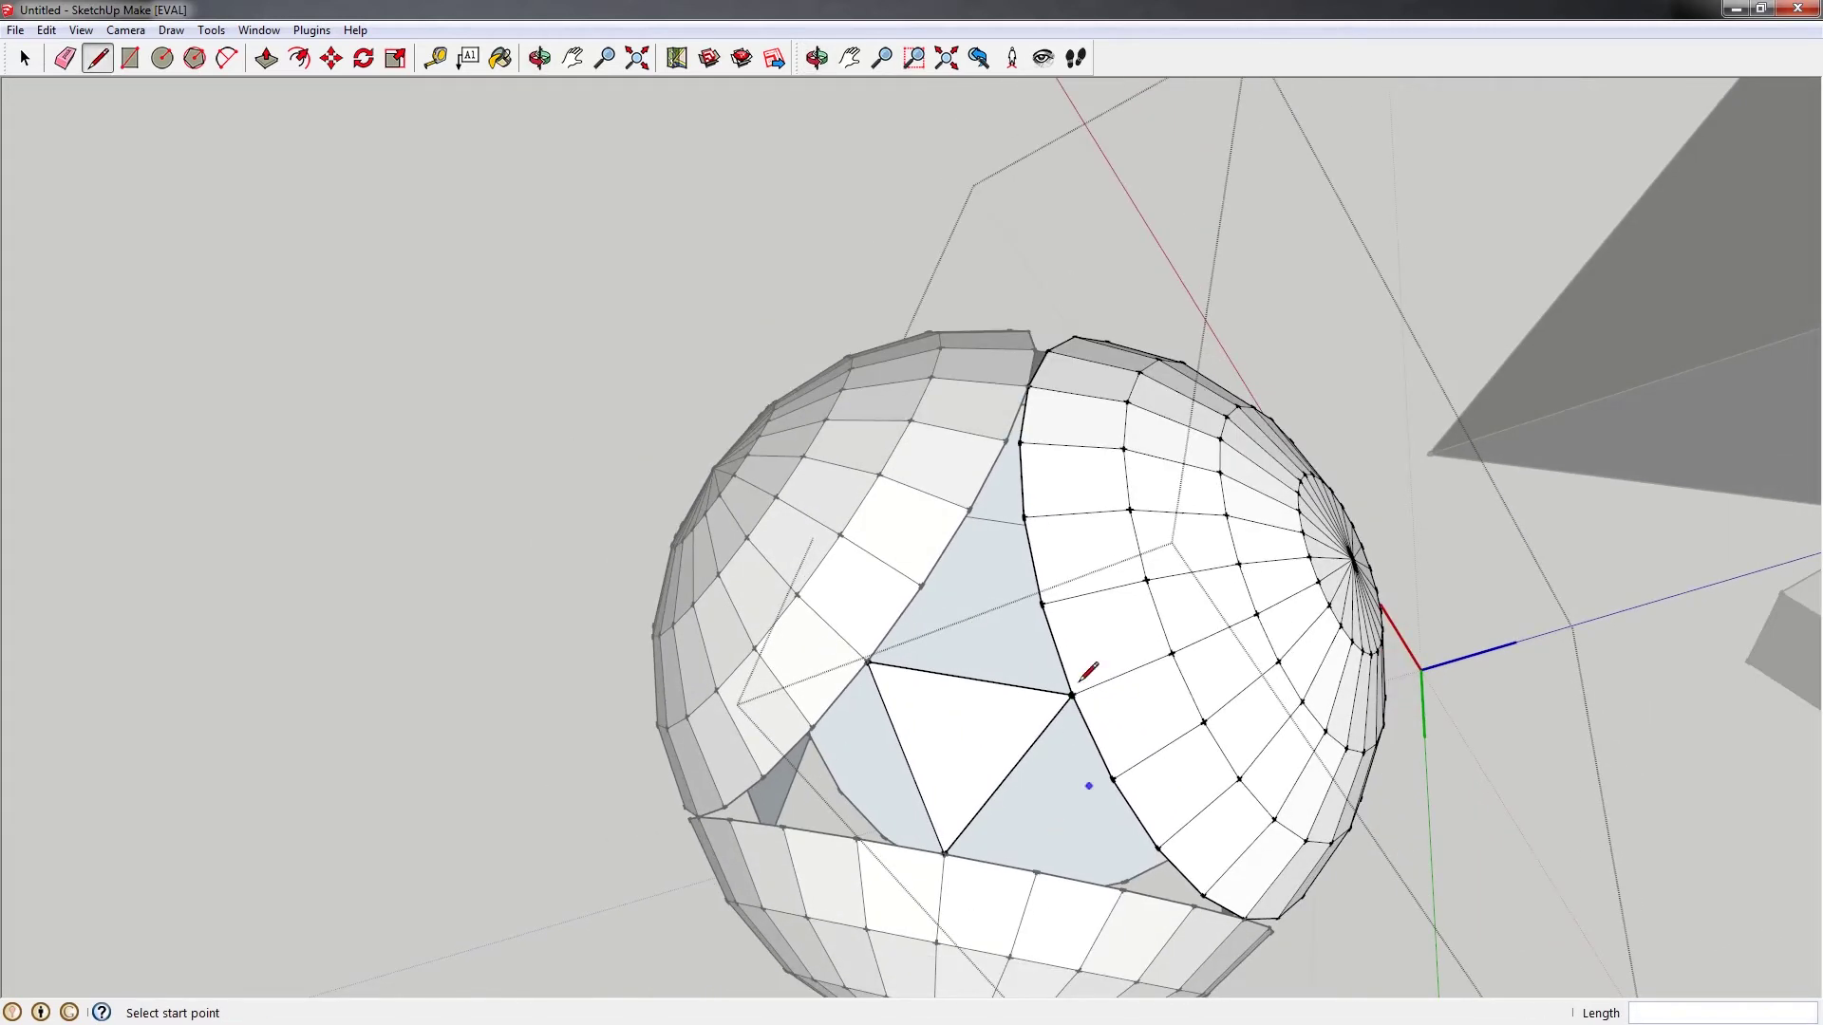
pyautogui.scroll(1, 914, 739)
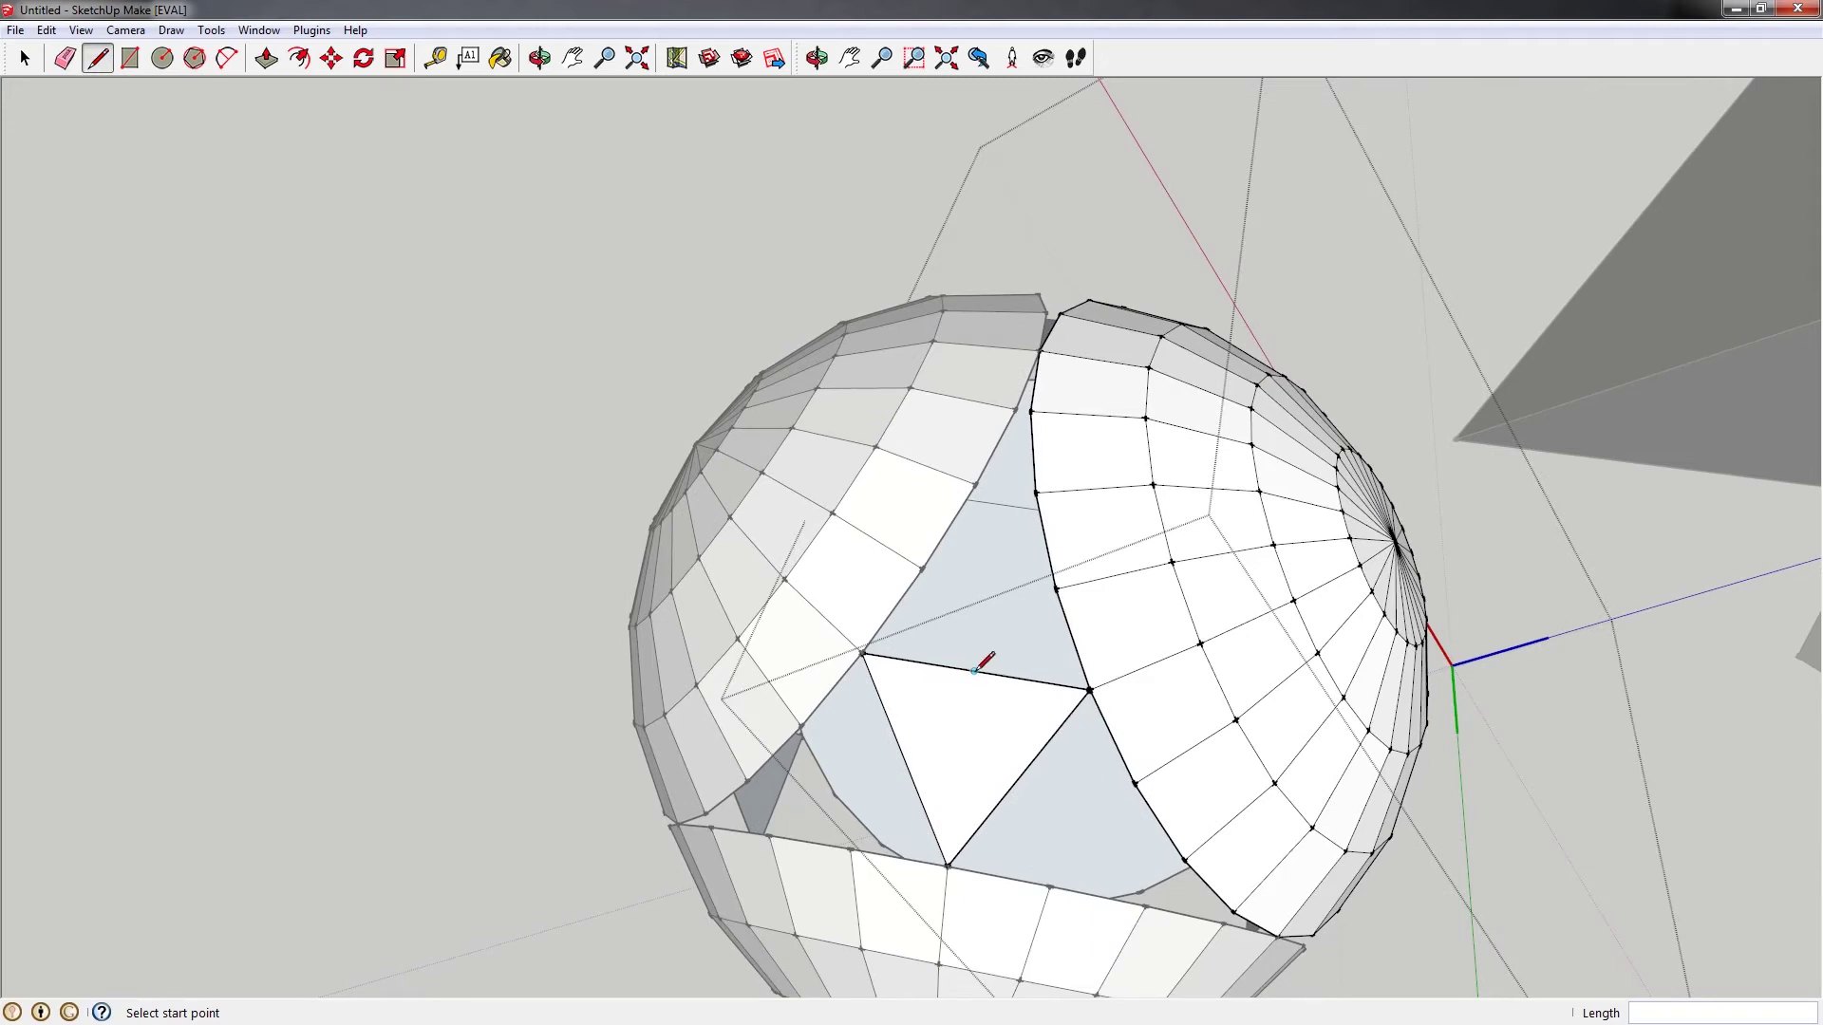
pyautogui.scroll(3, 978, 664)
pyautogui.moveTo(977, 757)
pyautogui.mouseDown(button='middle')
pyautogui.moveTo(929, 611)
pyautogui.moveTo(956, 543)
pyautogui.mouseUp(button='middle')
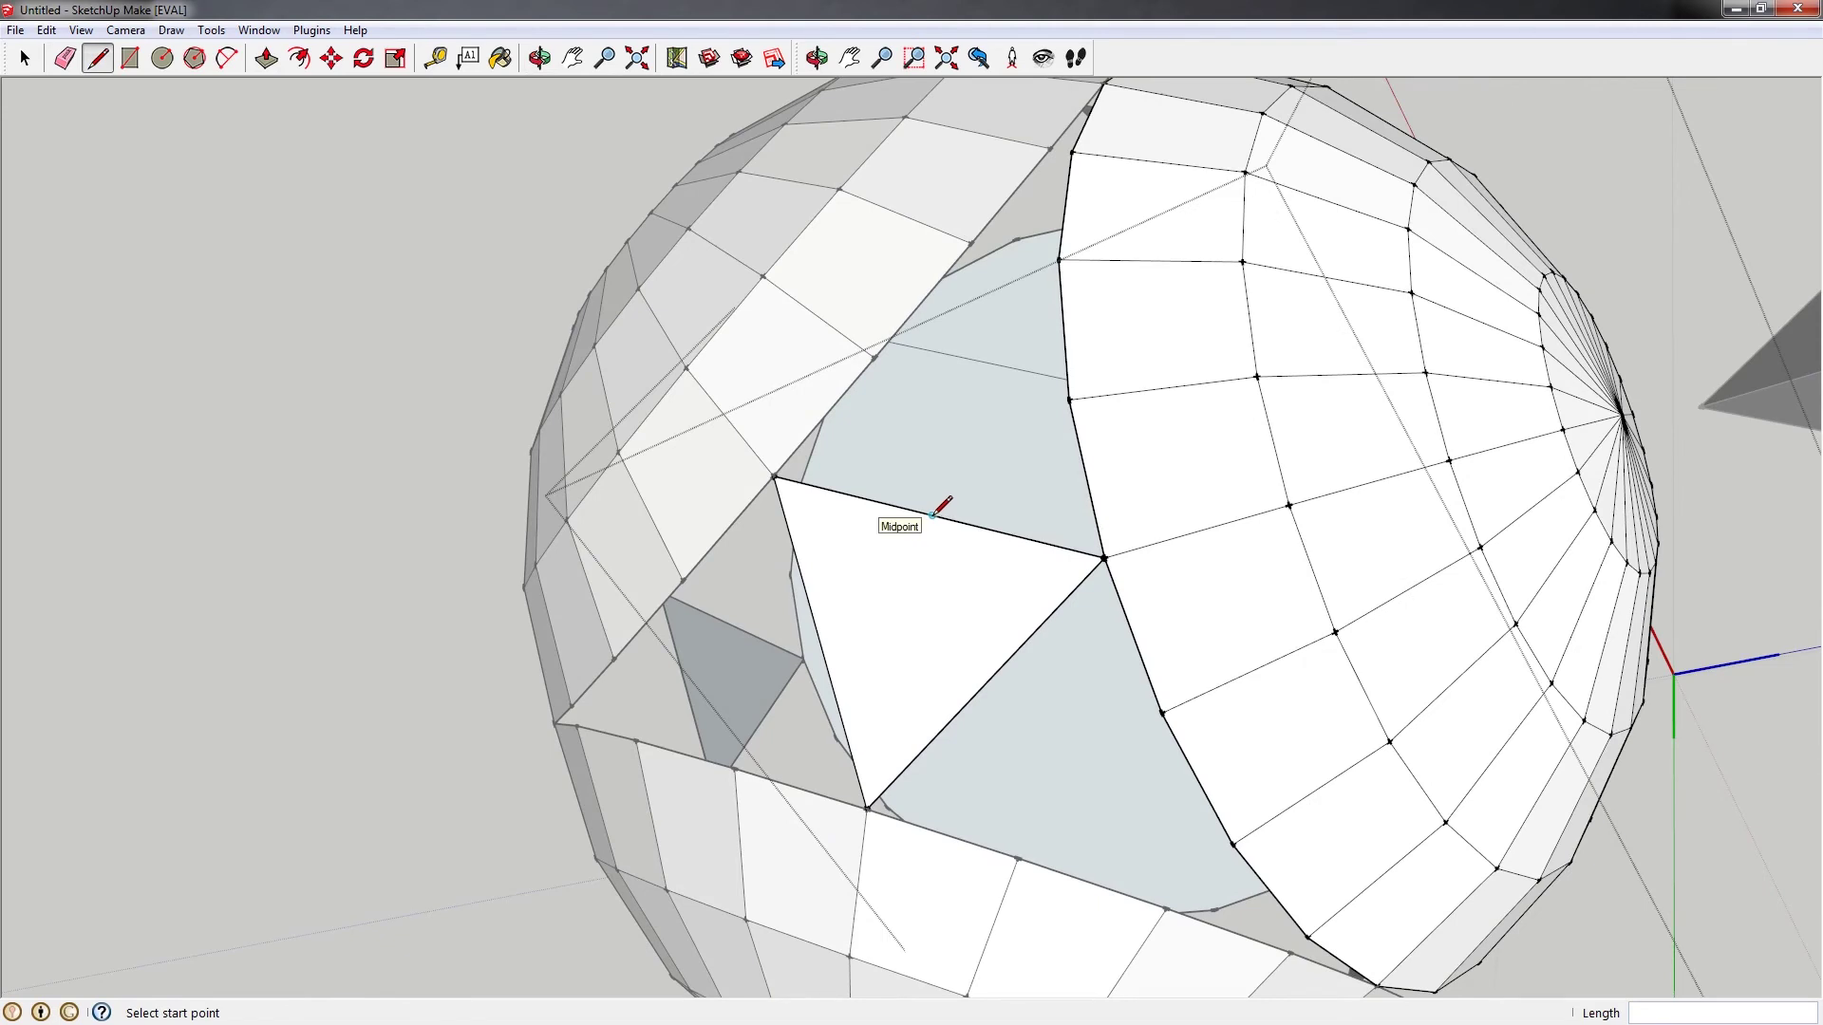
pyautogui.click(932, 515)
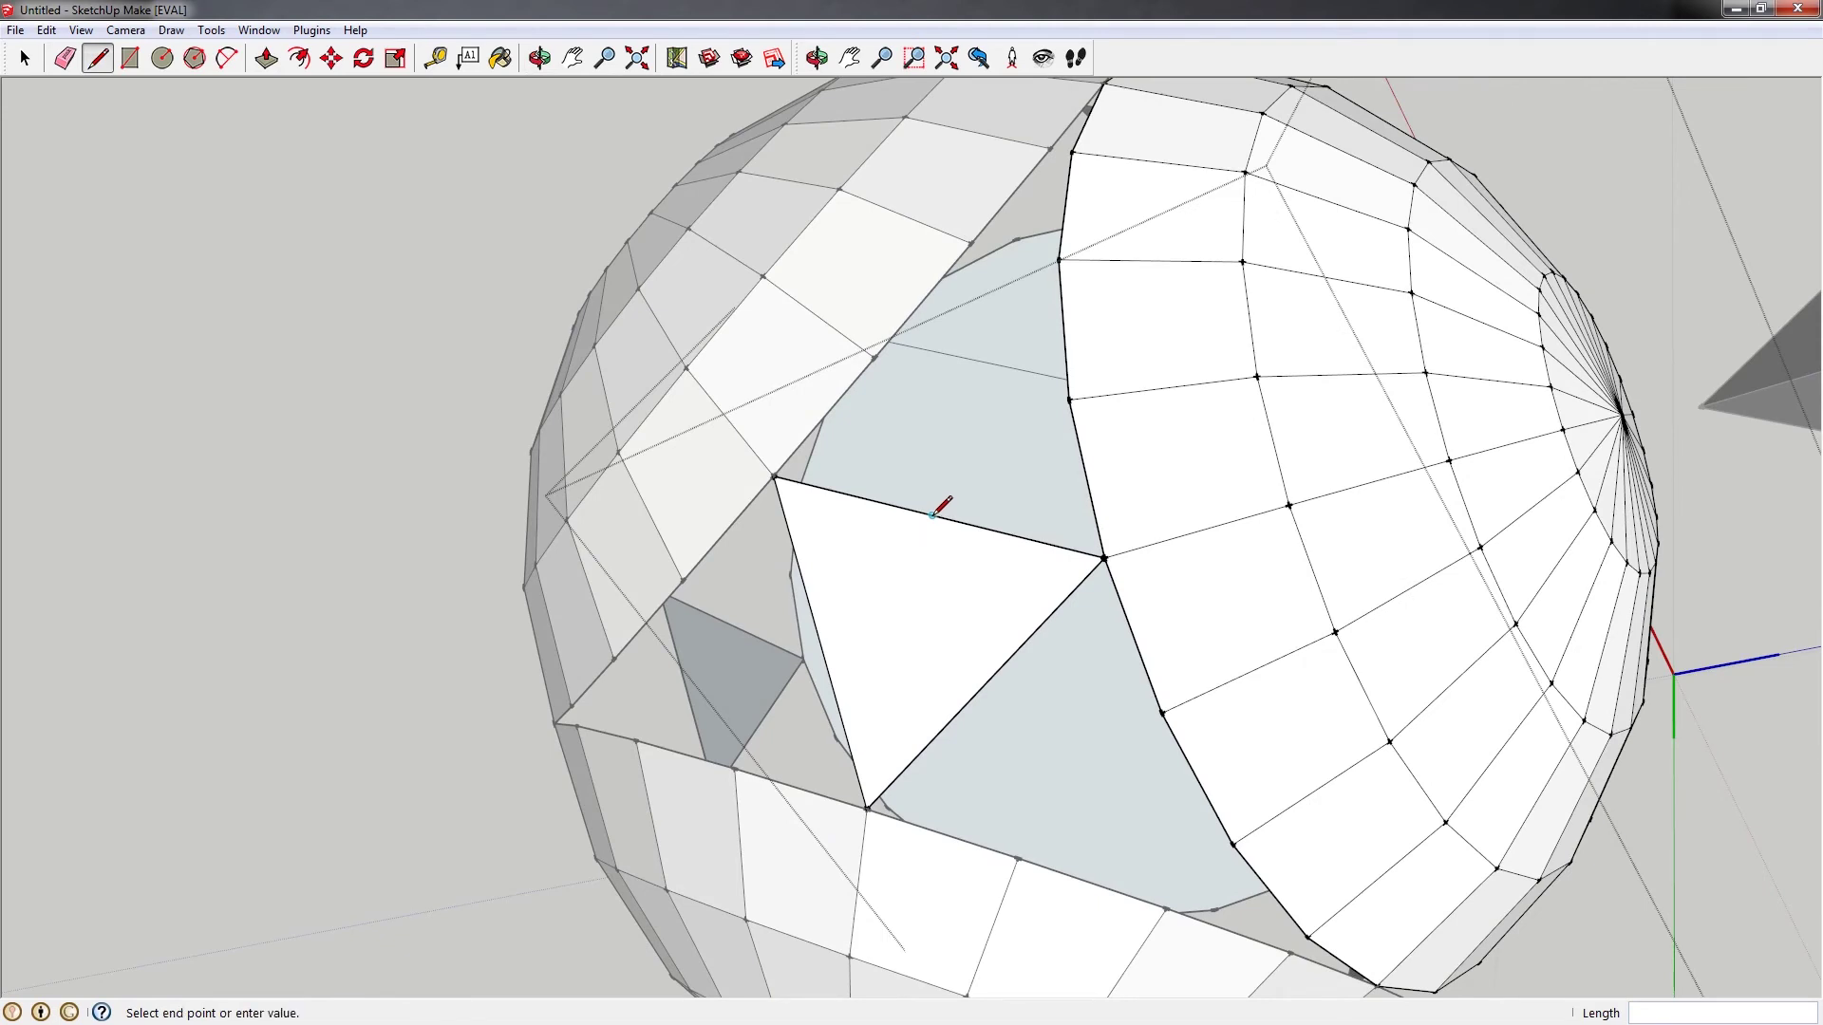
pyautogui.click(867, 808)
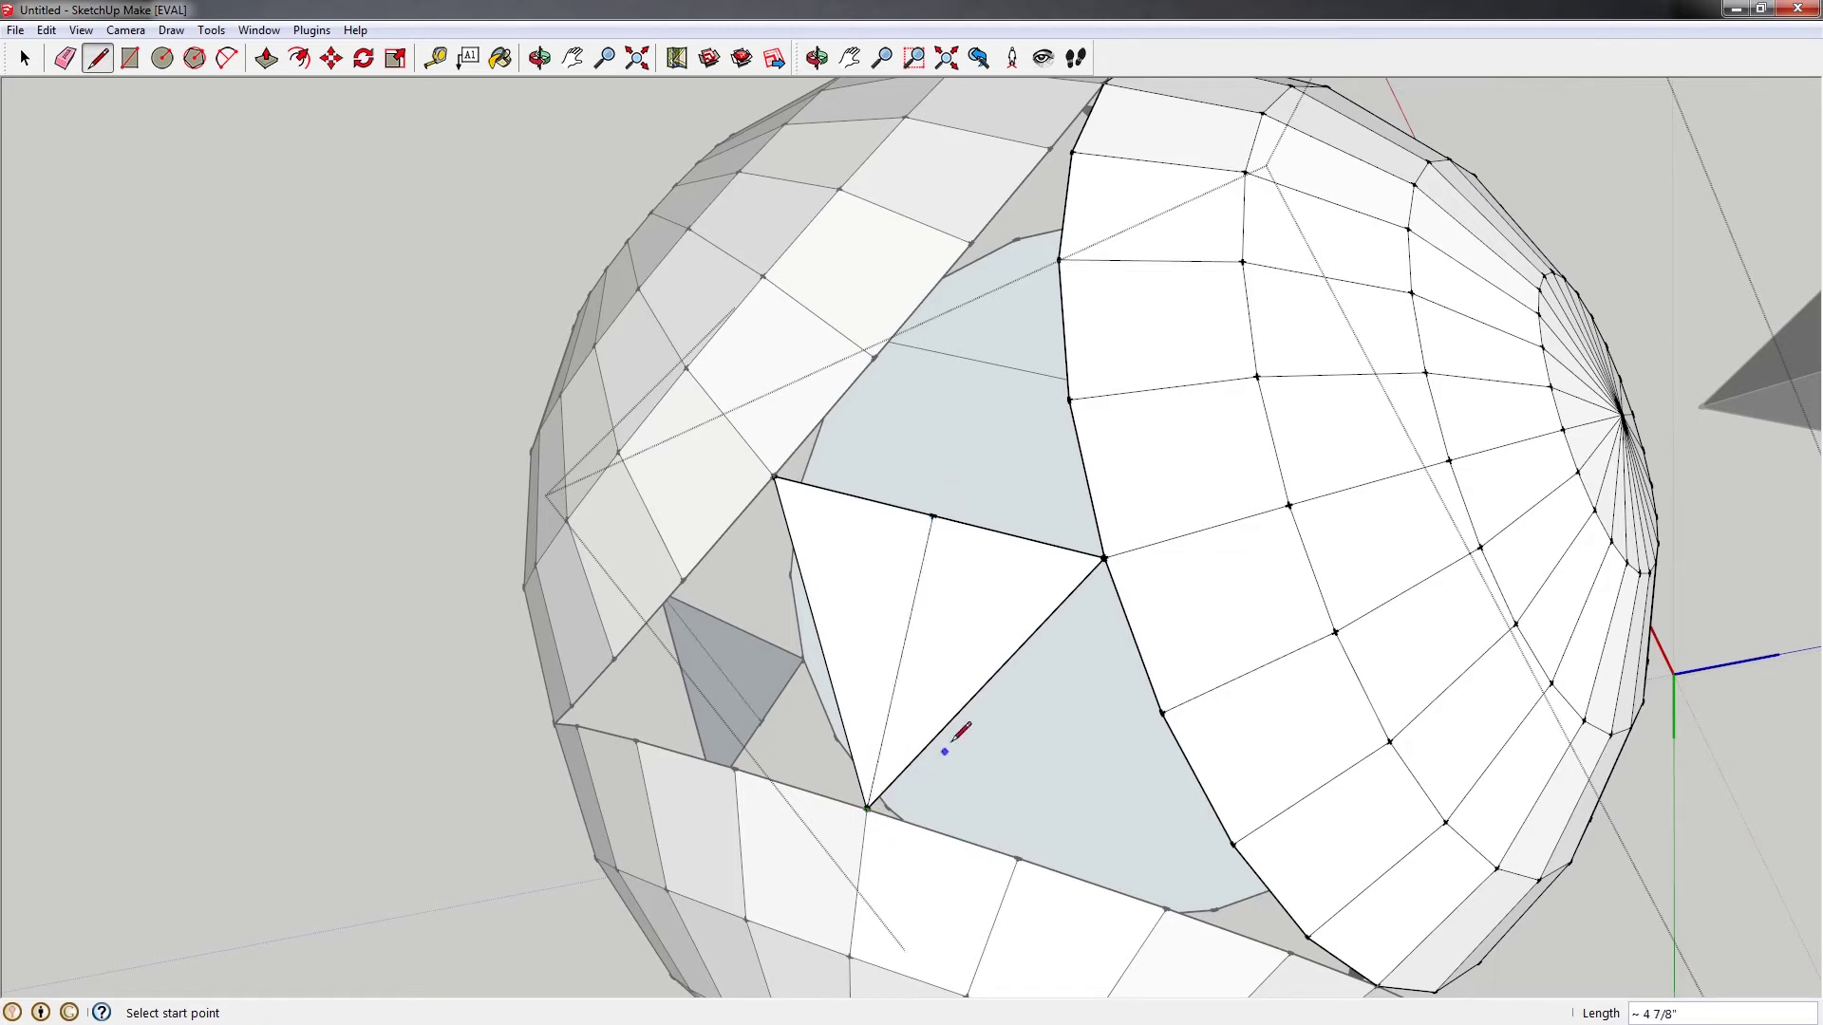
pyautogui.click(982, 687)
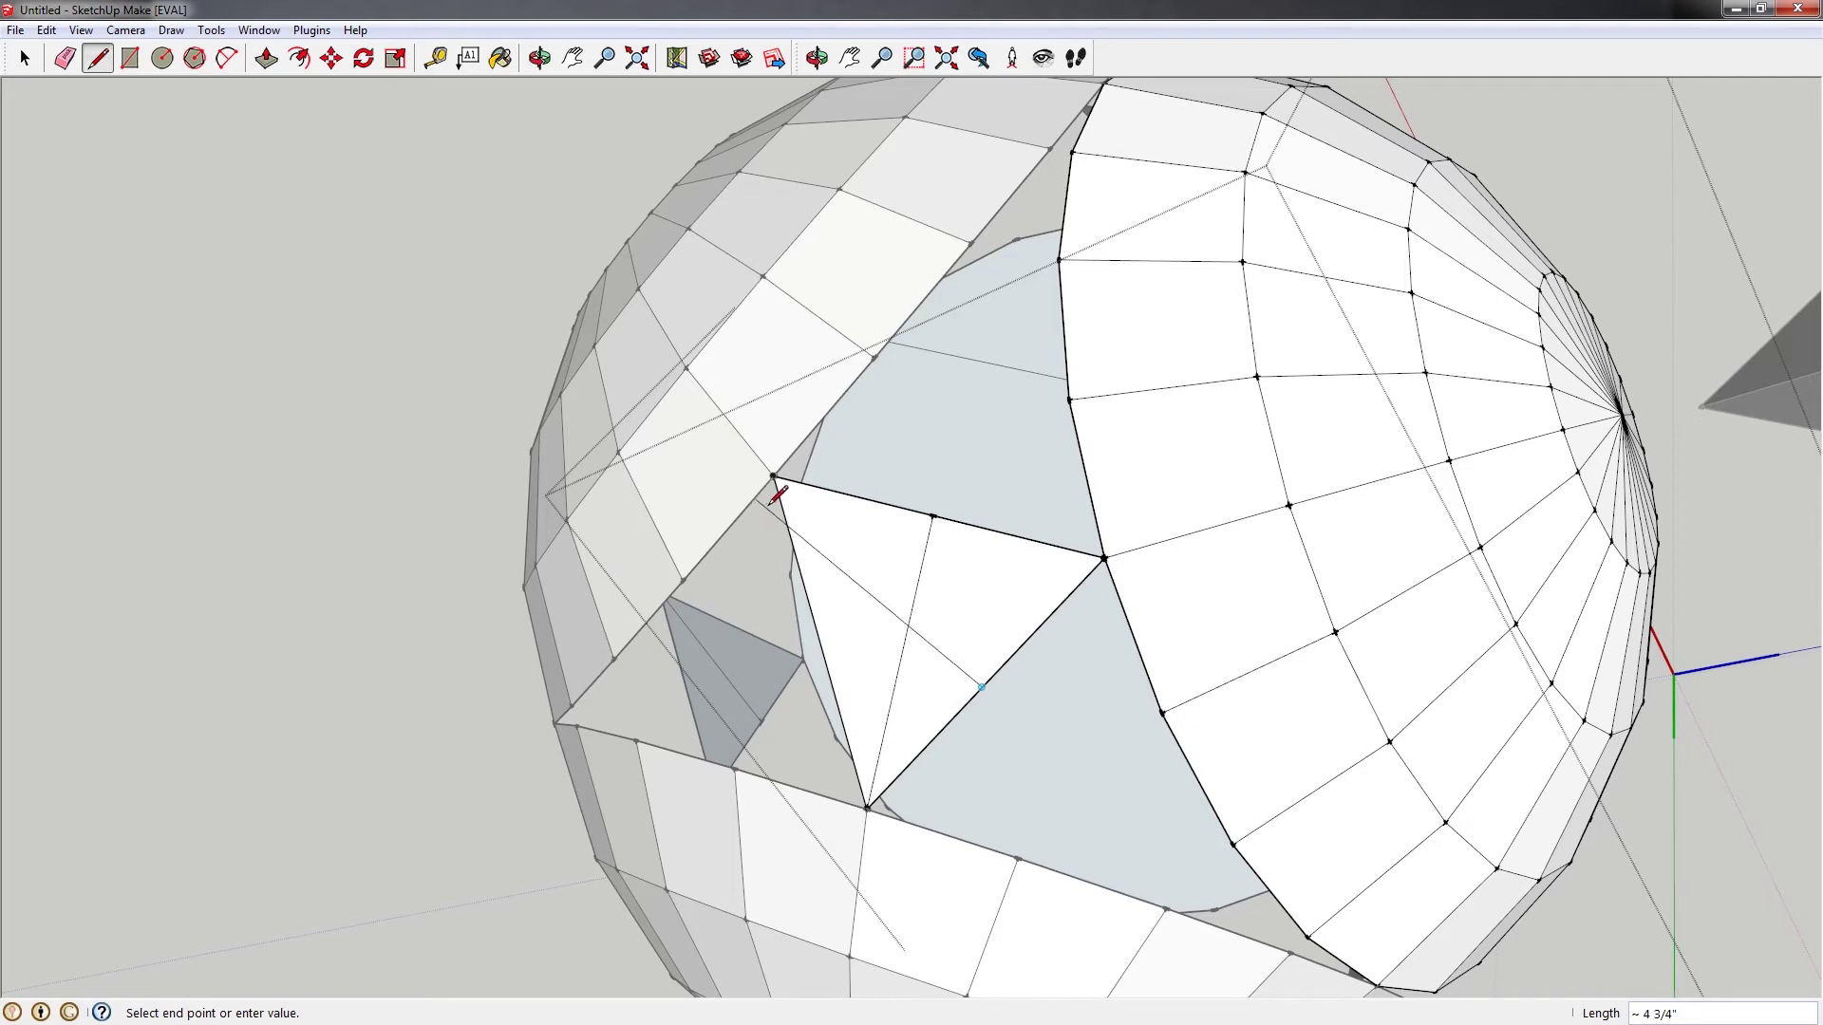
pyautogui.click(774, 474)
pyautogui.moveTo(920, 598); pyautogui.dragTo(990, 677, button='middle')
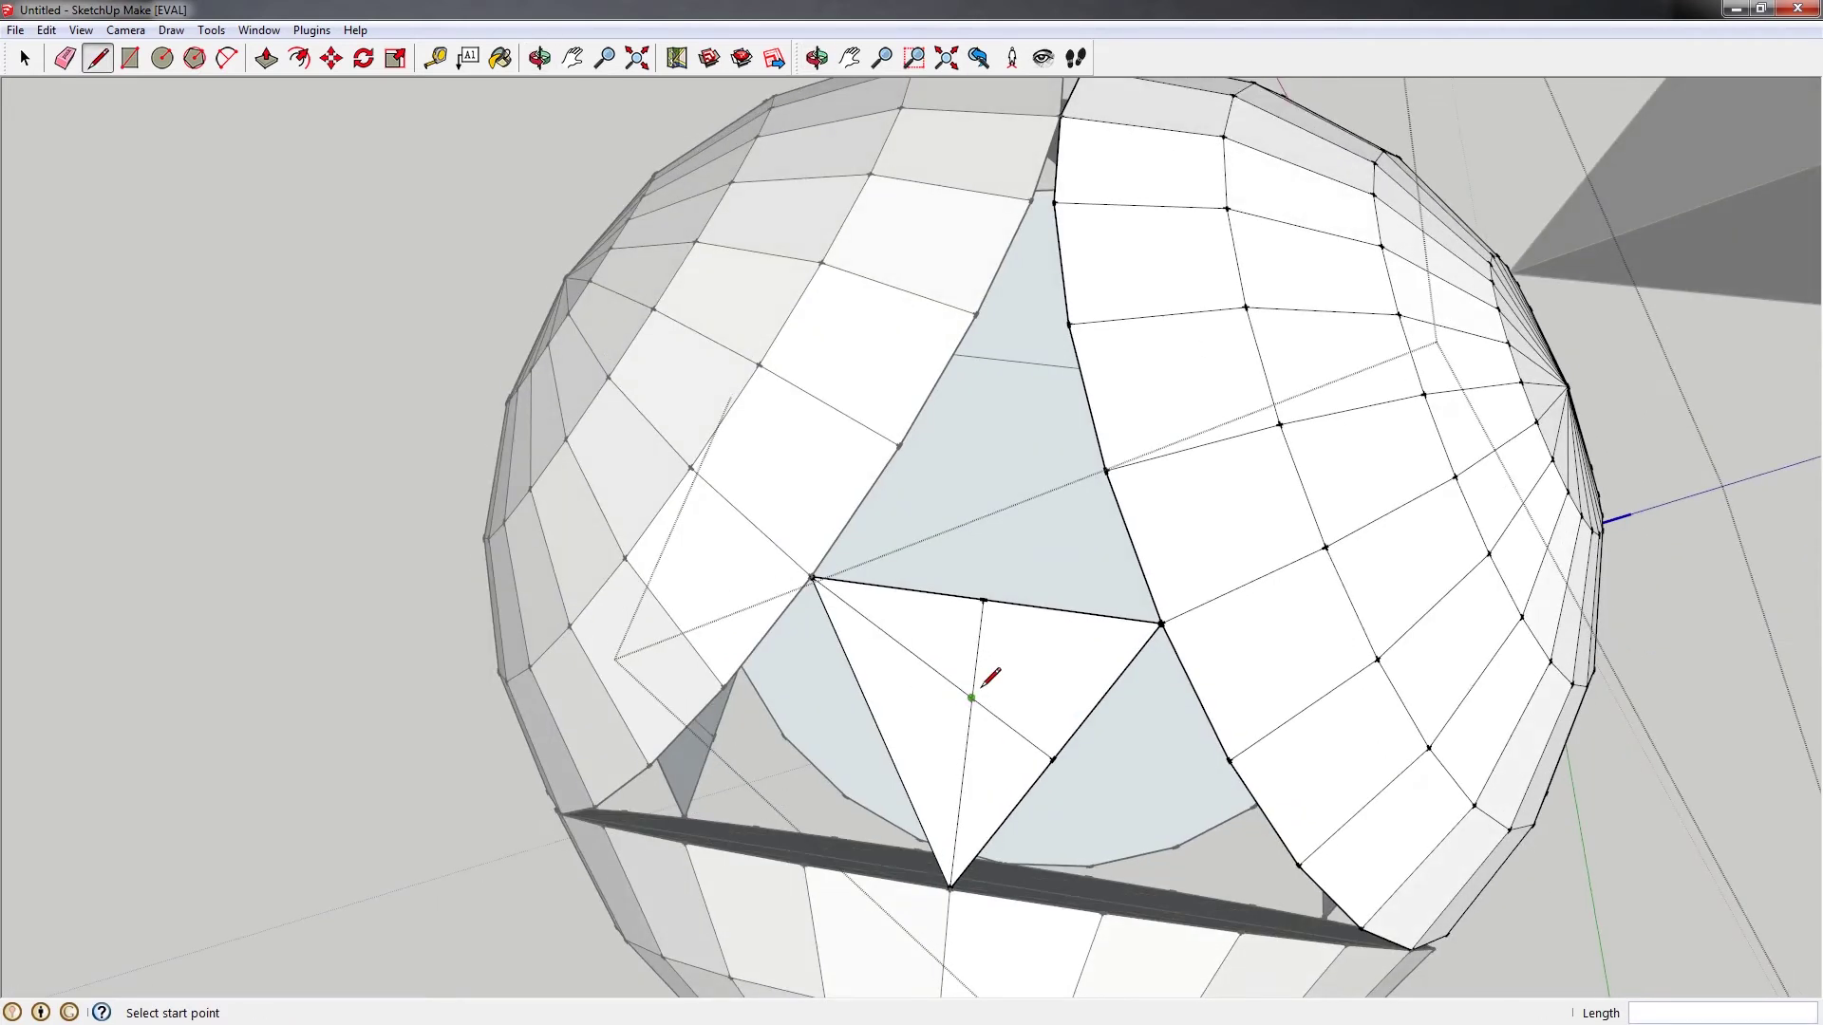
pyautogui.press('c')
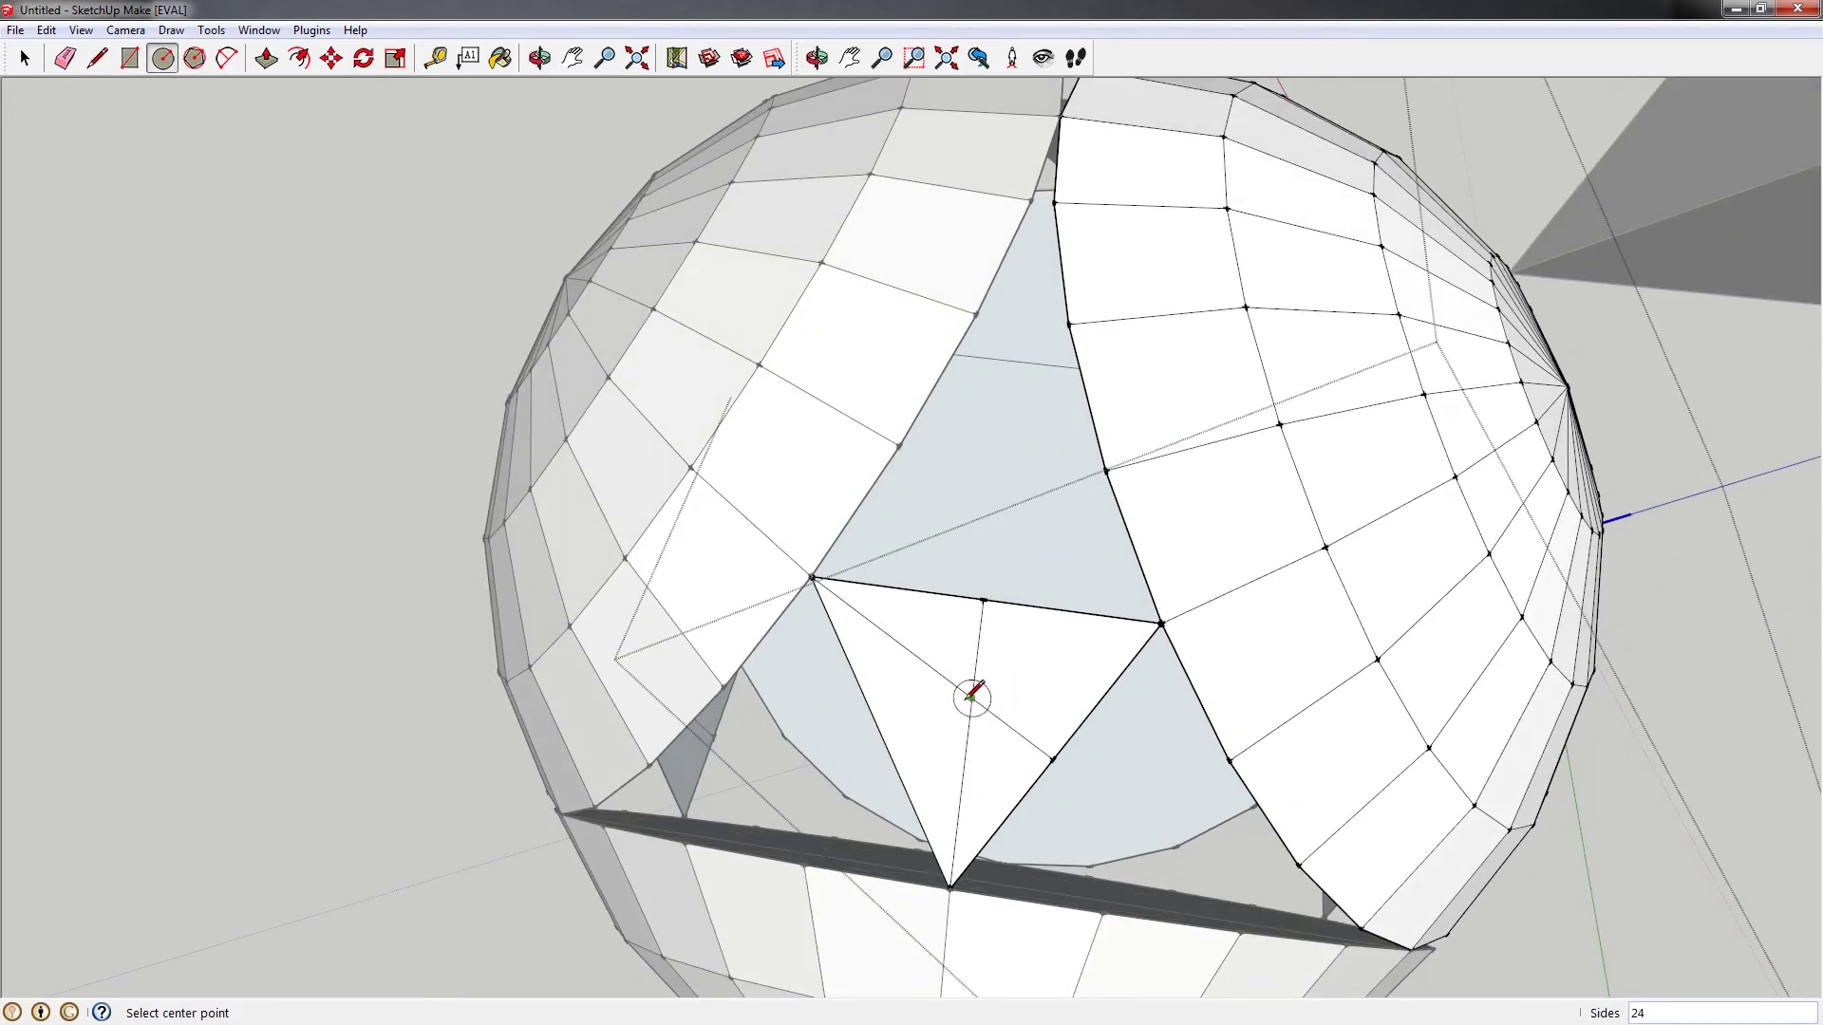
# Draw a circle from the triangle's centre to a corner and erase the interior guide lines
pyautogui.click(970, 698)
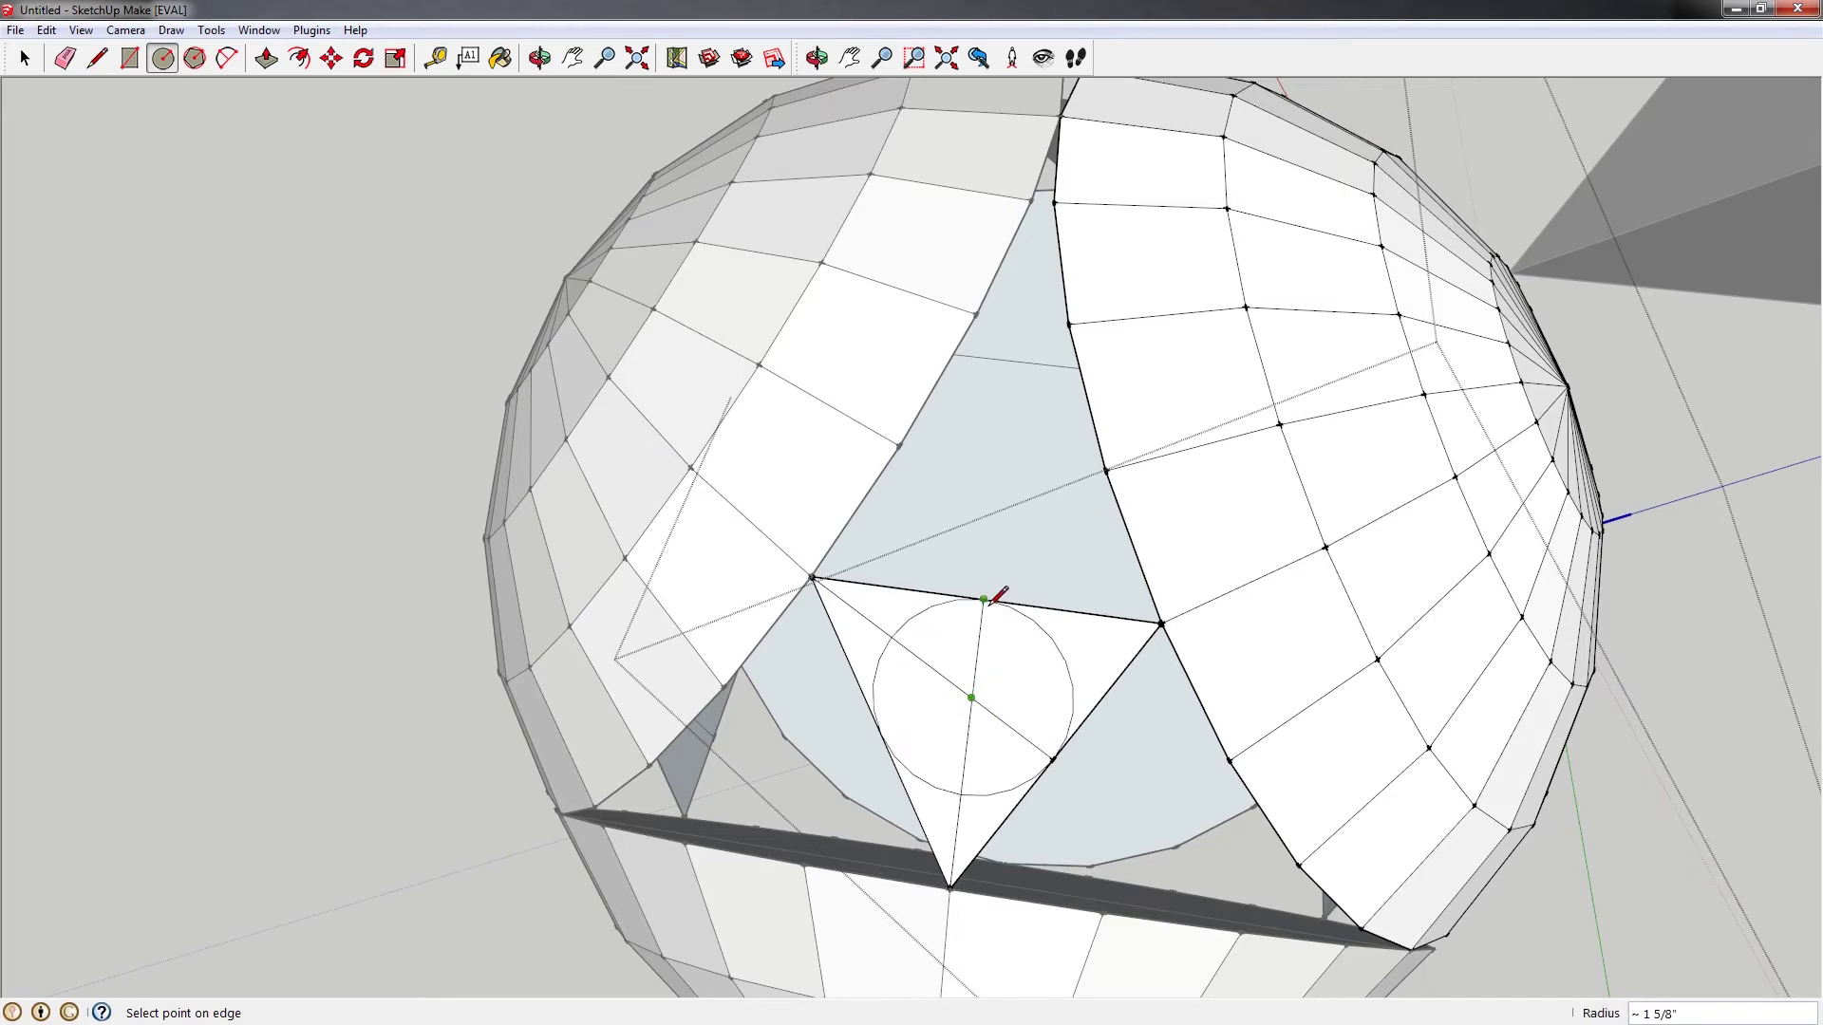
pyautogui.click(1160, 624)
pyautogui.press('e')
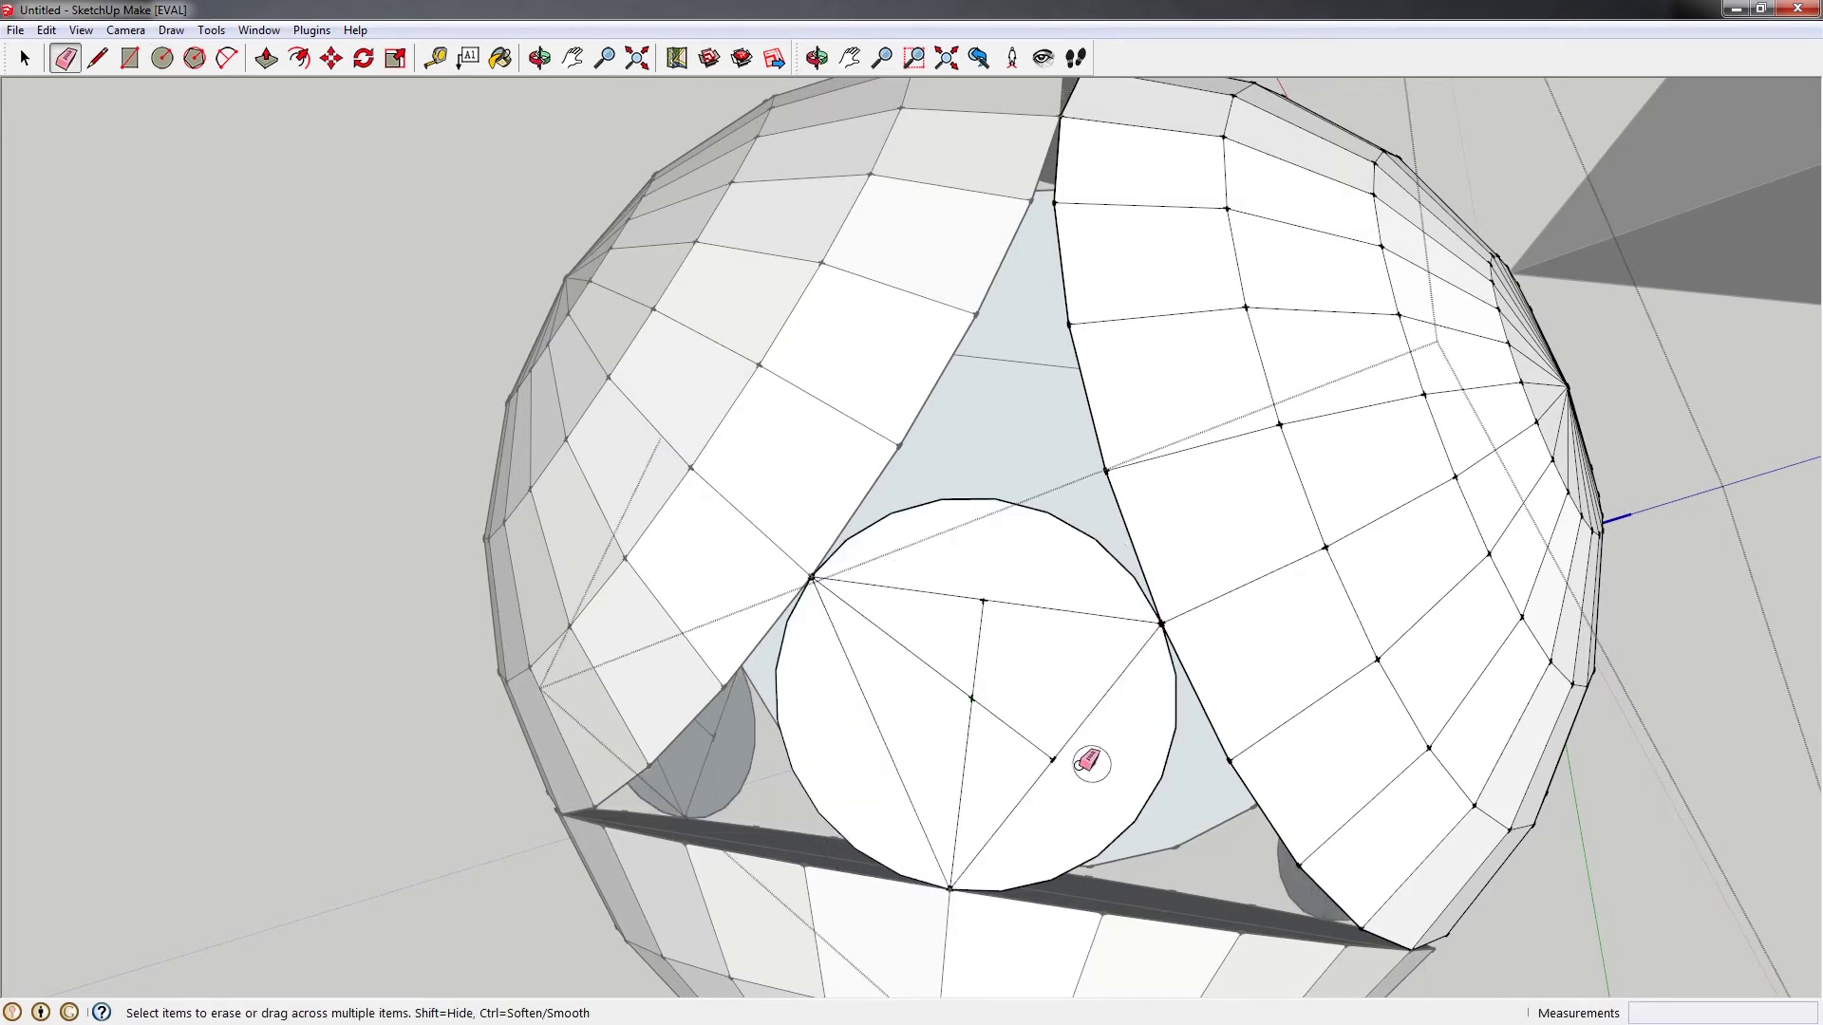
pyautogui.moveTo(1091, 760)
pyautogui.mouseDown()
pyautogui.moveTo(1048, 753)
pyautogui.moveTo(1050, 769)
pyautogui.moveTo(1037, 702)
pyautogui.mouseUp()
pyautogui.moveTo(1013, 635)
pyautogui.mouseDown()
pyautogui.moveTo(1005, 594)
pyautogui.moveTo(978, 593)
pyautogui.moveTo(862, 774)
pyautogui.mouseUp()
pyautogui.press('space')
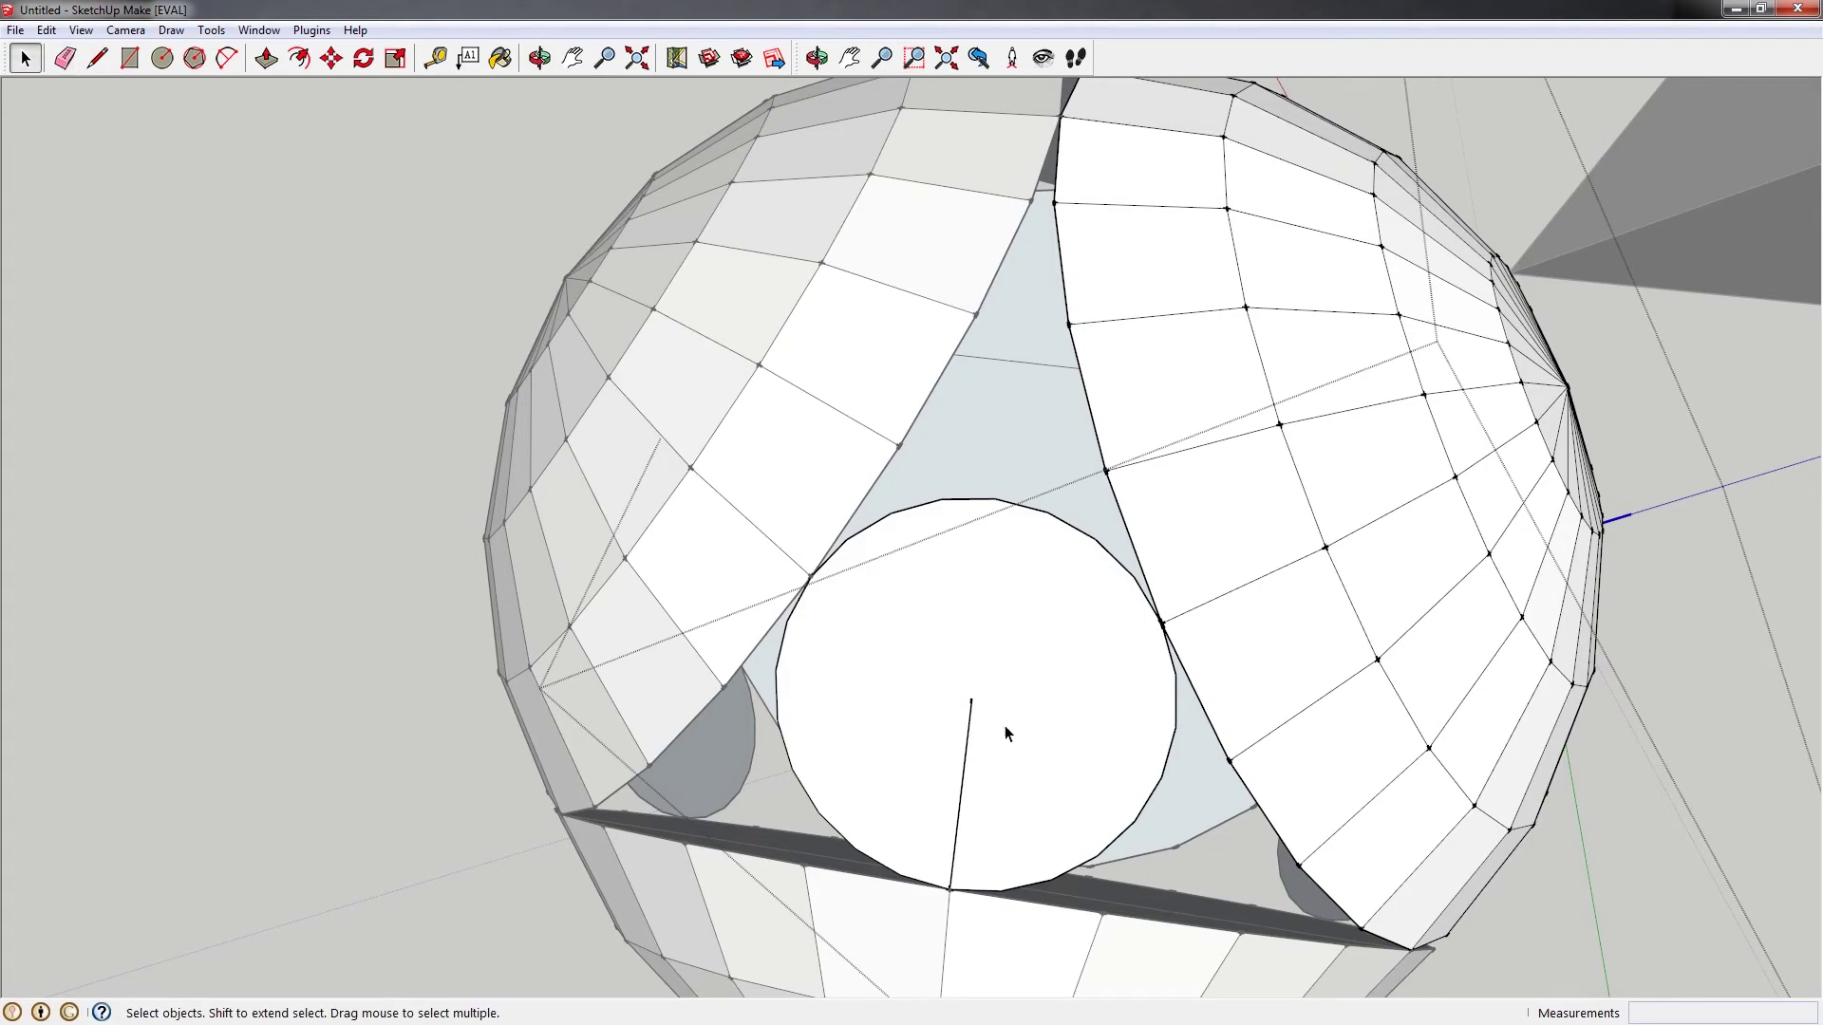
pyautogui.moveTo(1021, 699); pyautogui.dragTo(821, 717, button='middle')
# Draw a line from the circular disc's centre out to its rim
pyautogui.scroll(-2, 651, 784)
pyautogui.moveTo(652, 785); pyautogui.dragTo(704, 831, button='middle')
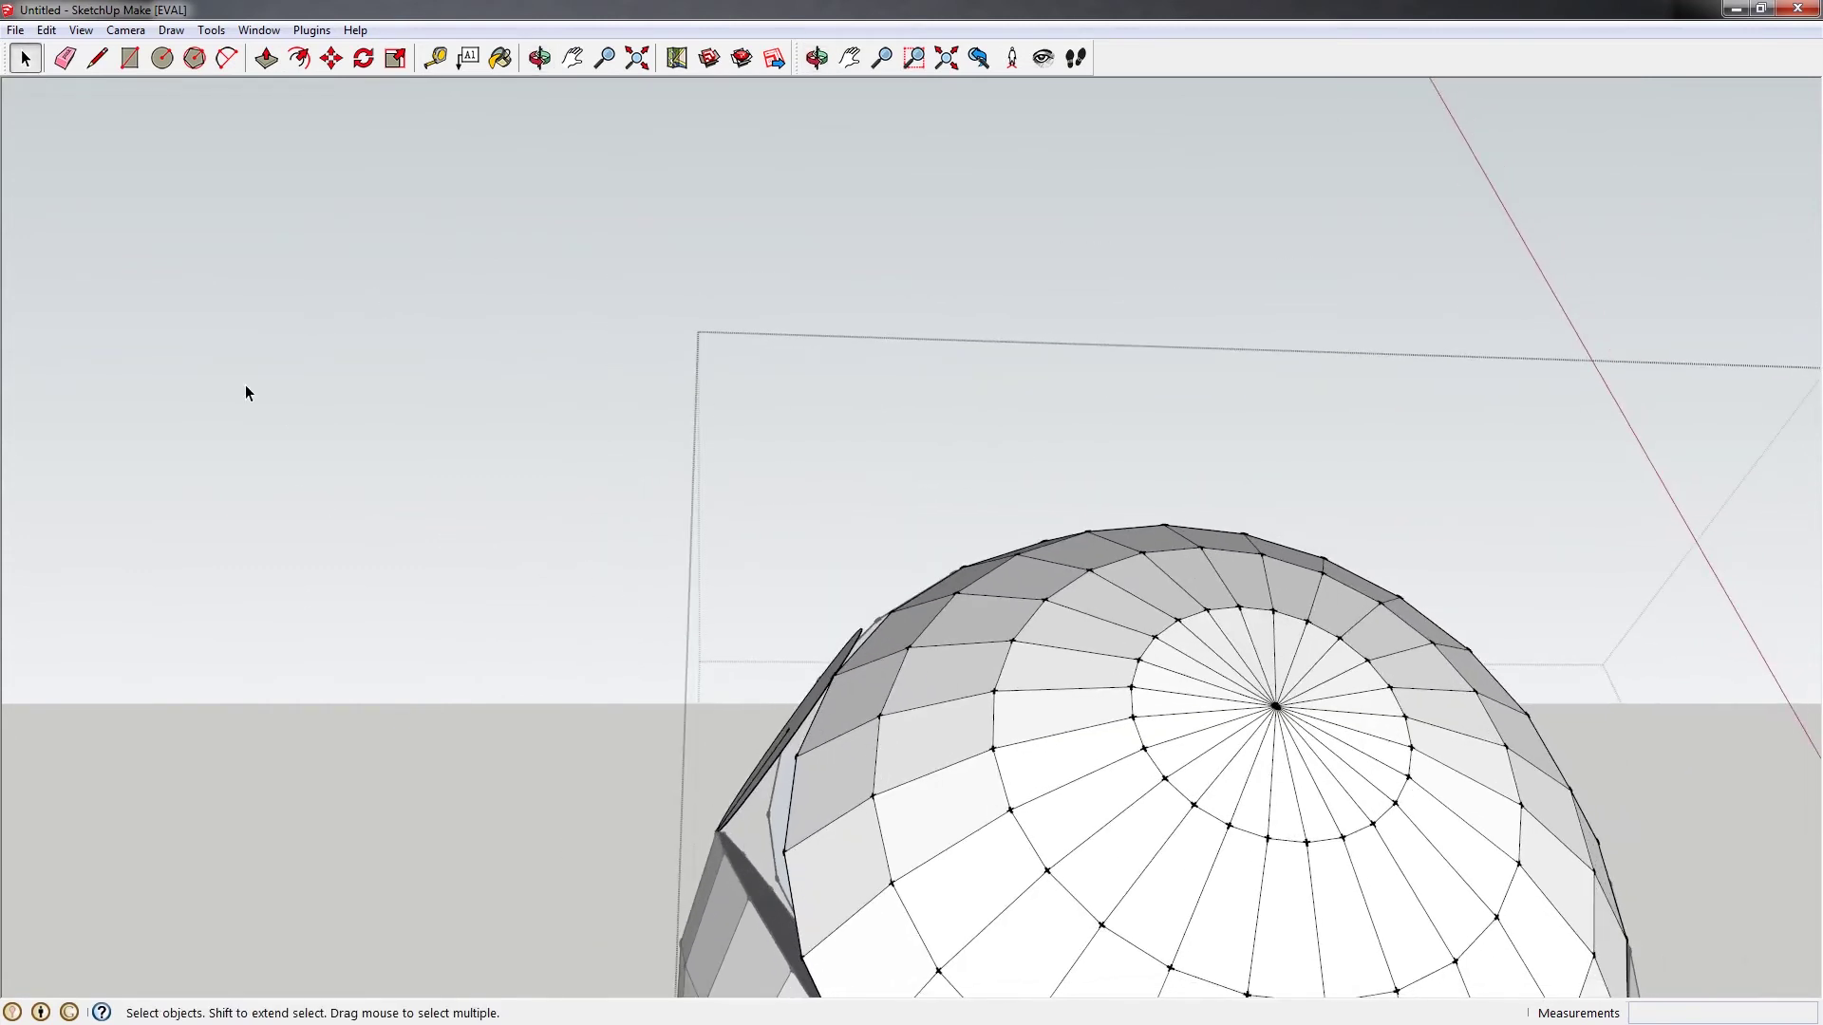
pyautogui.middleClick(784, 732)
pyautogui.moveTo(797, 718); pyautogui.dragTo(809, 747, button='middle')
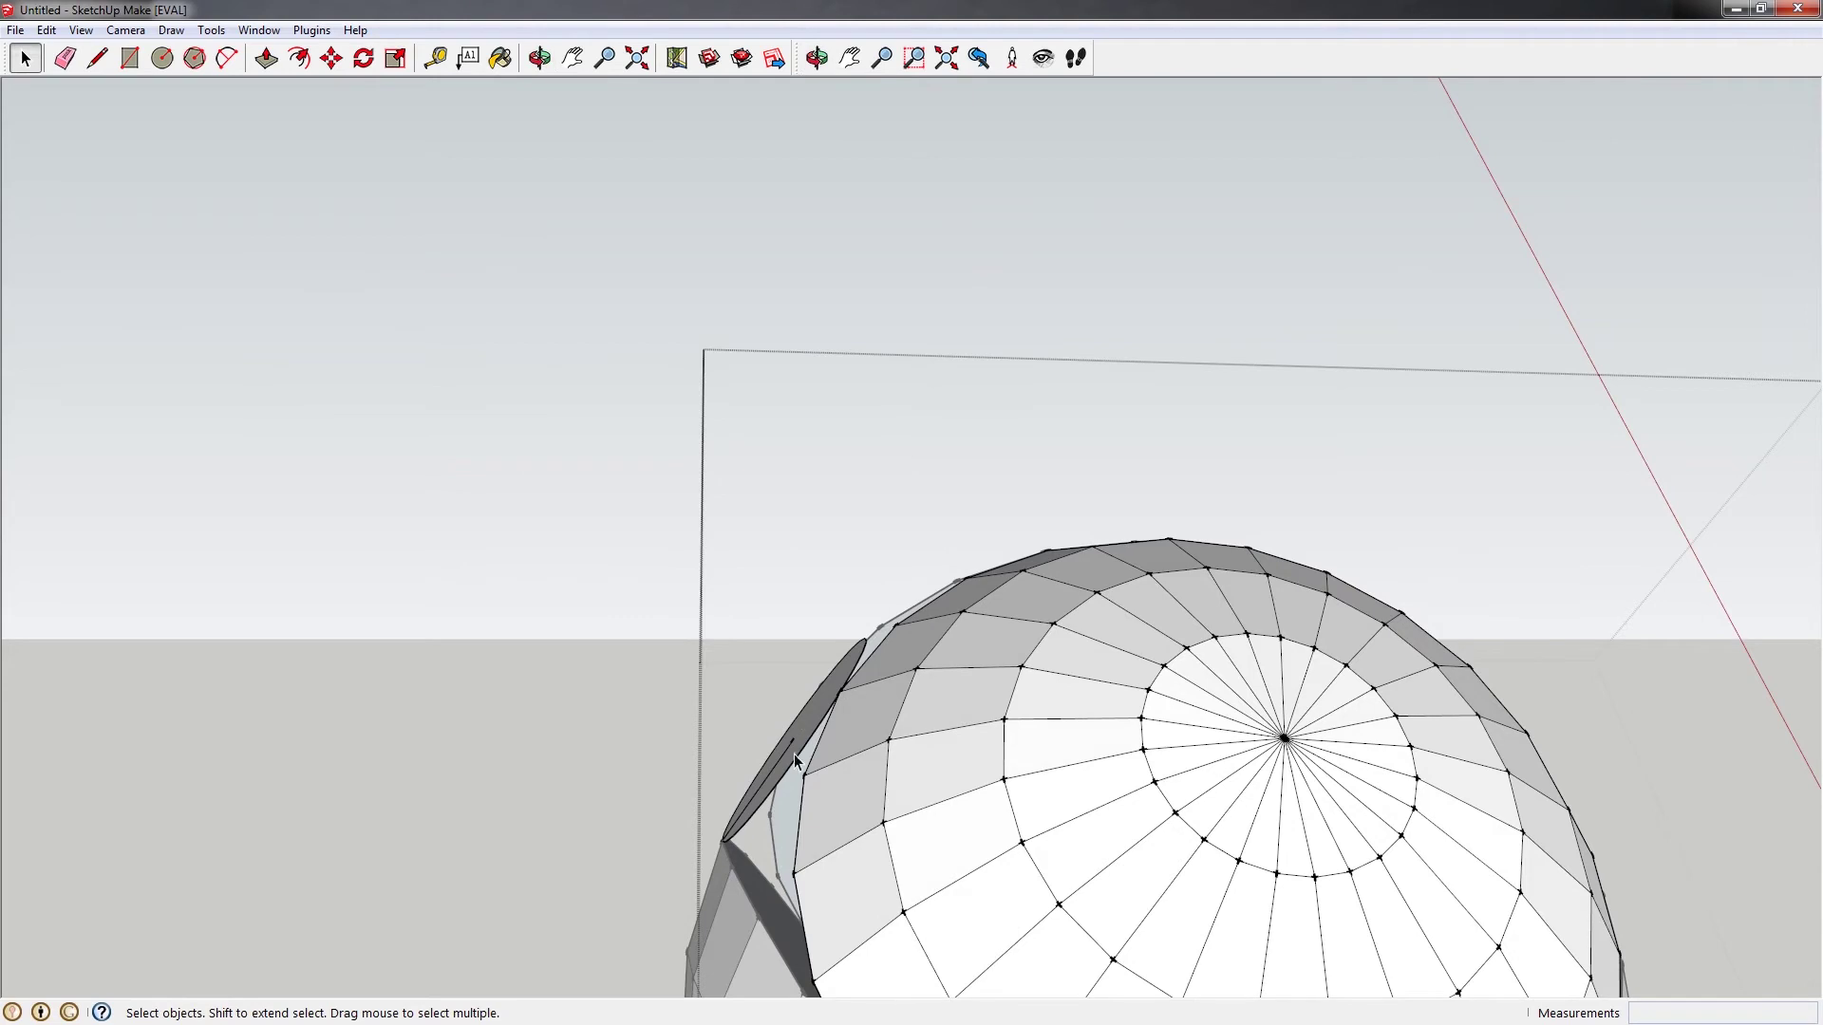
pyautogui.moveTo(824, 712); pyautogui.dragTo(843, 653, button='middle')
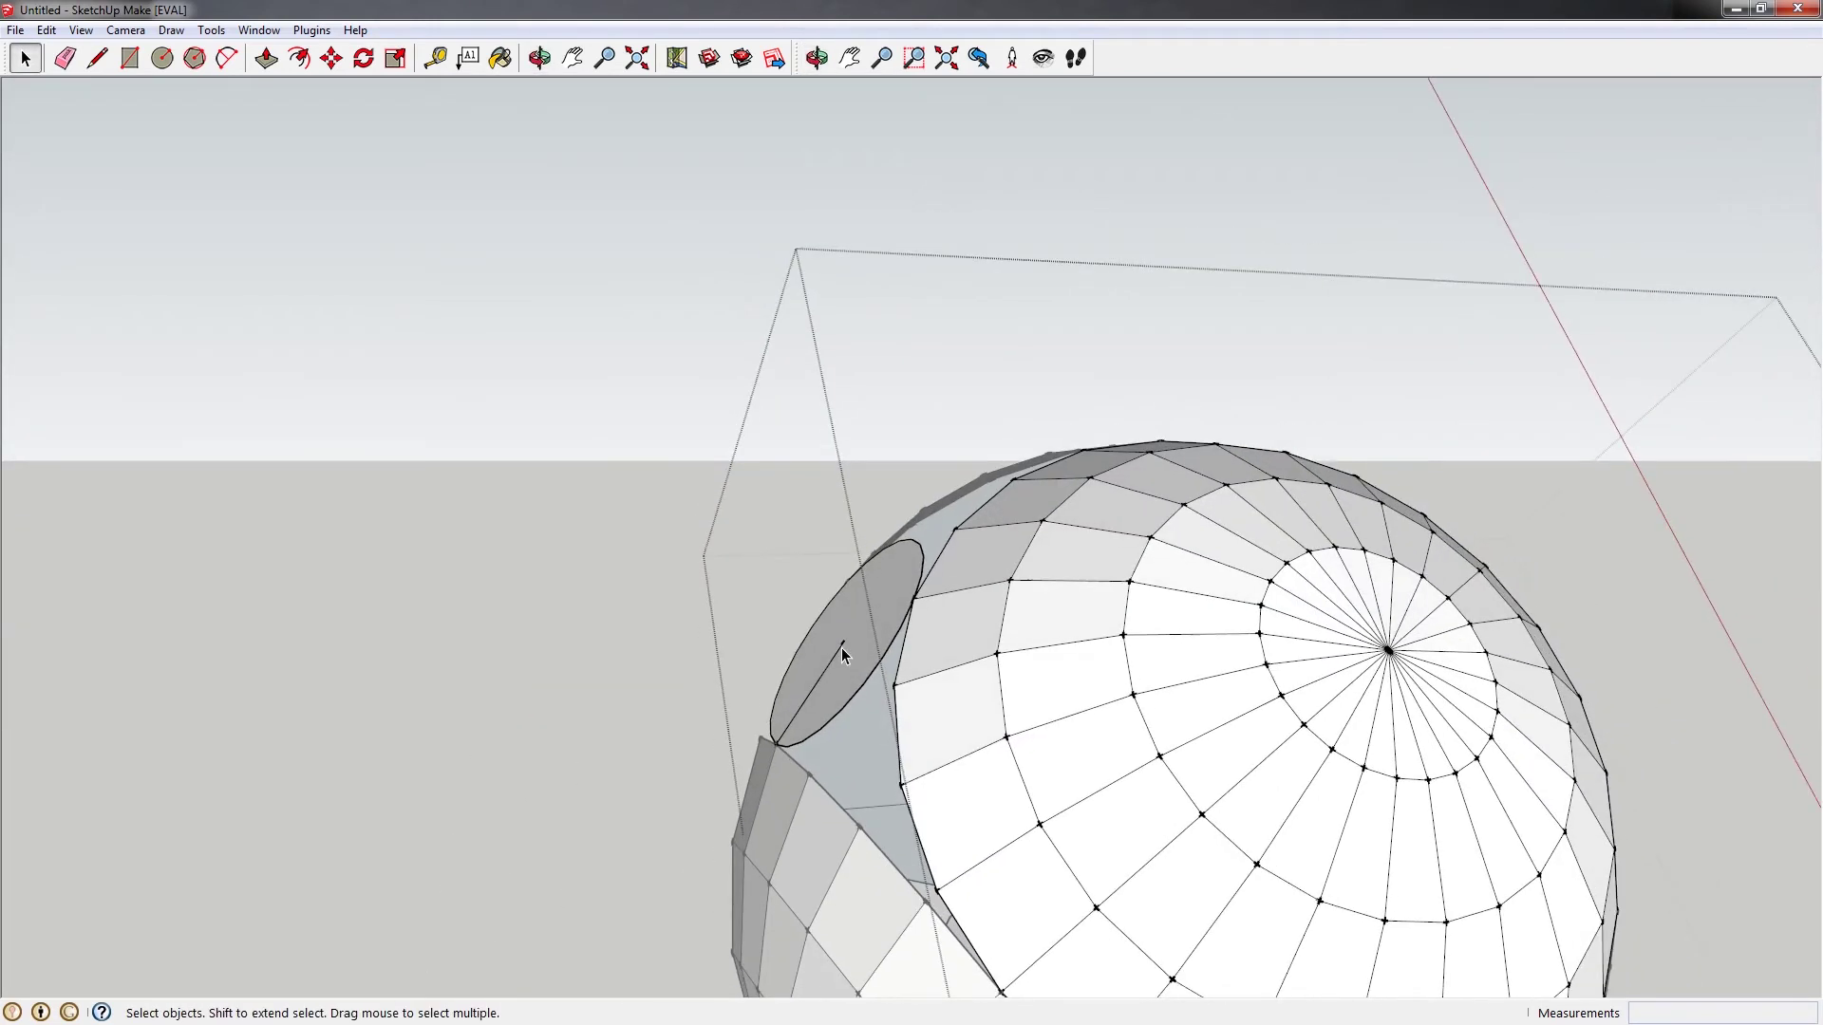
pyautogui.press('l')
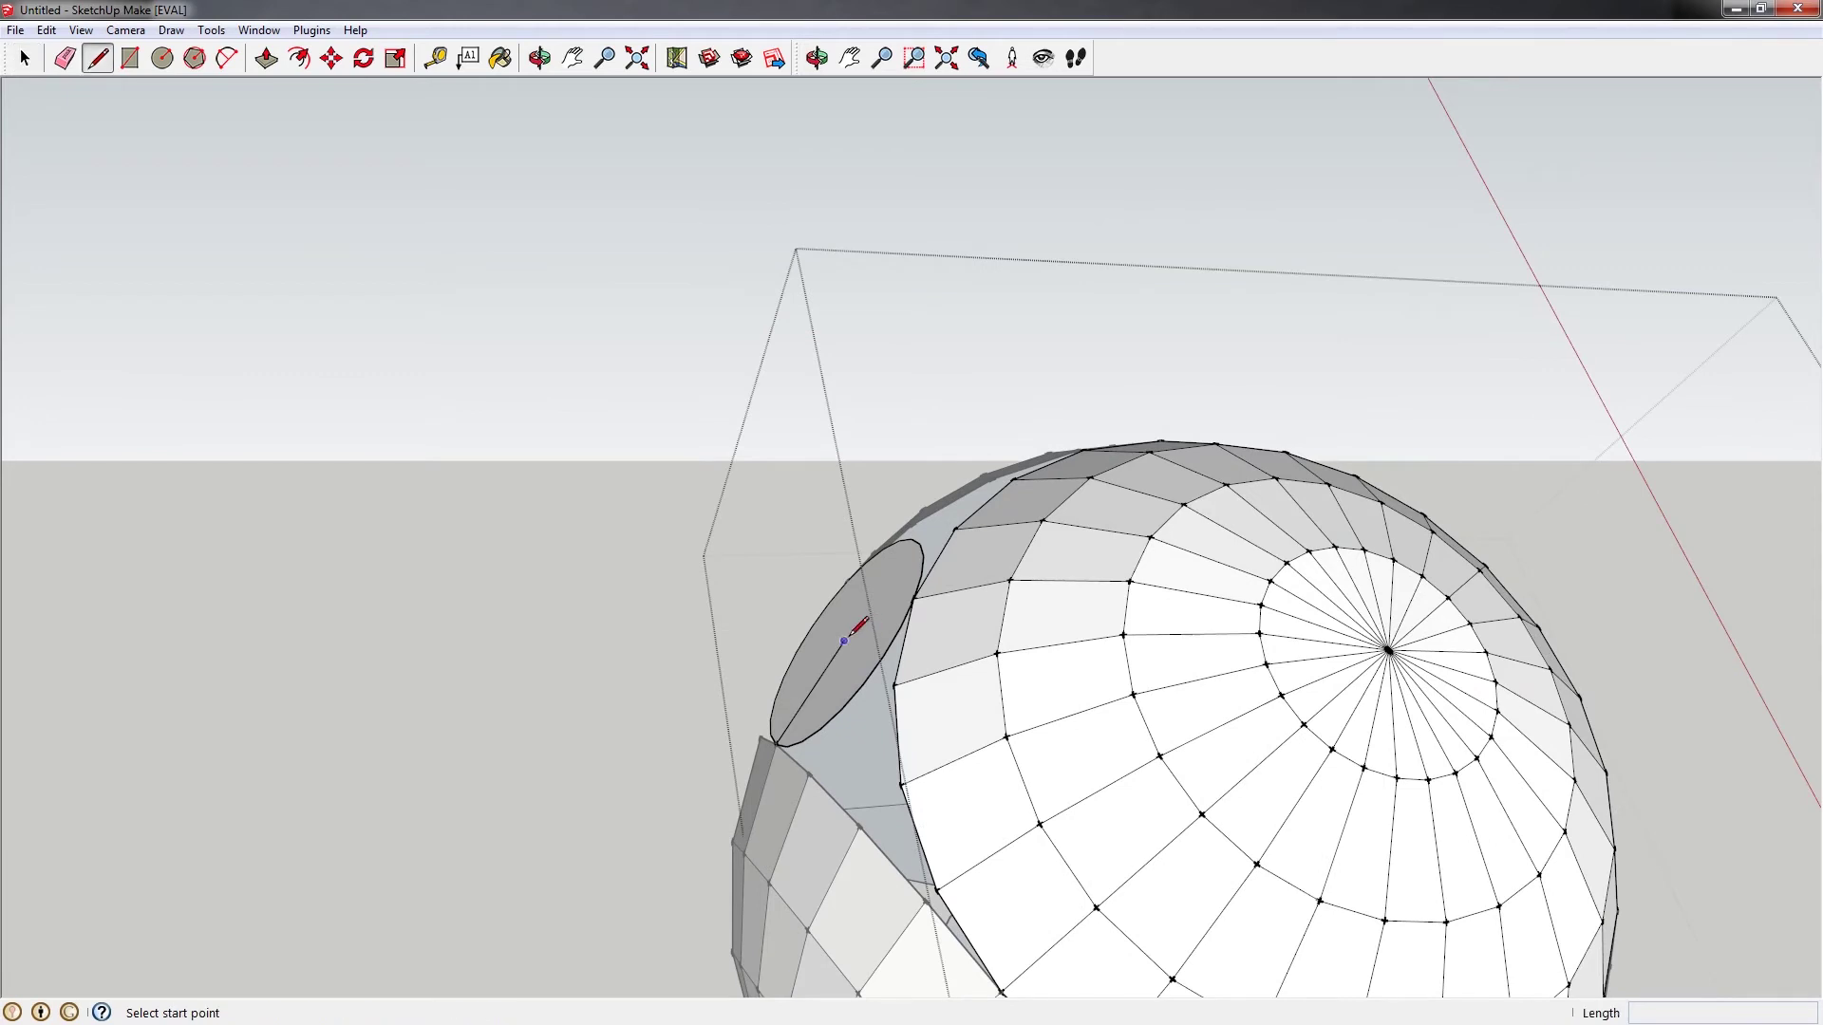
pyautogui.click(843, 641)
pyautogui.moveTo(765, 464); pyautogui.dragTo(704, 433, button='middle')
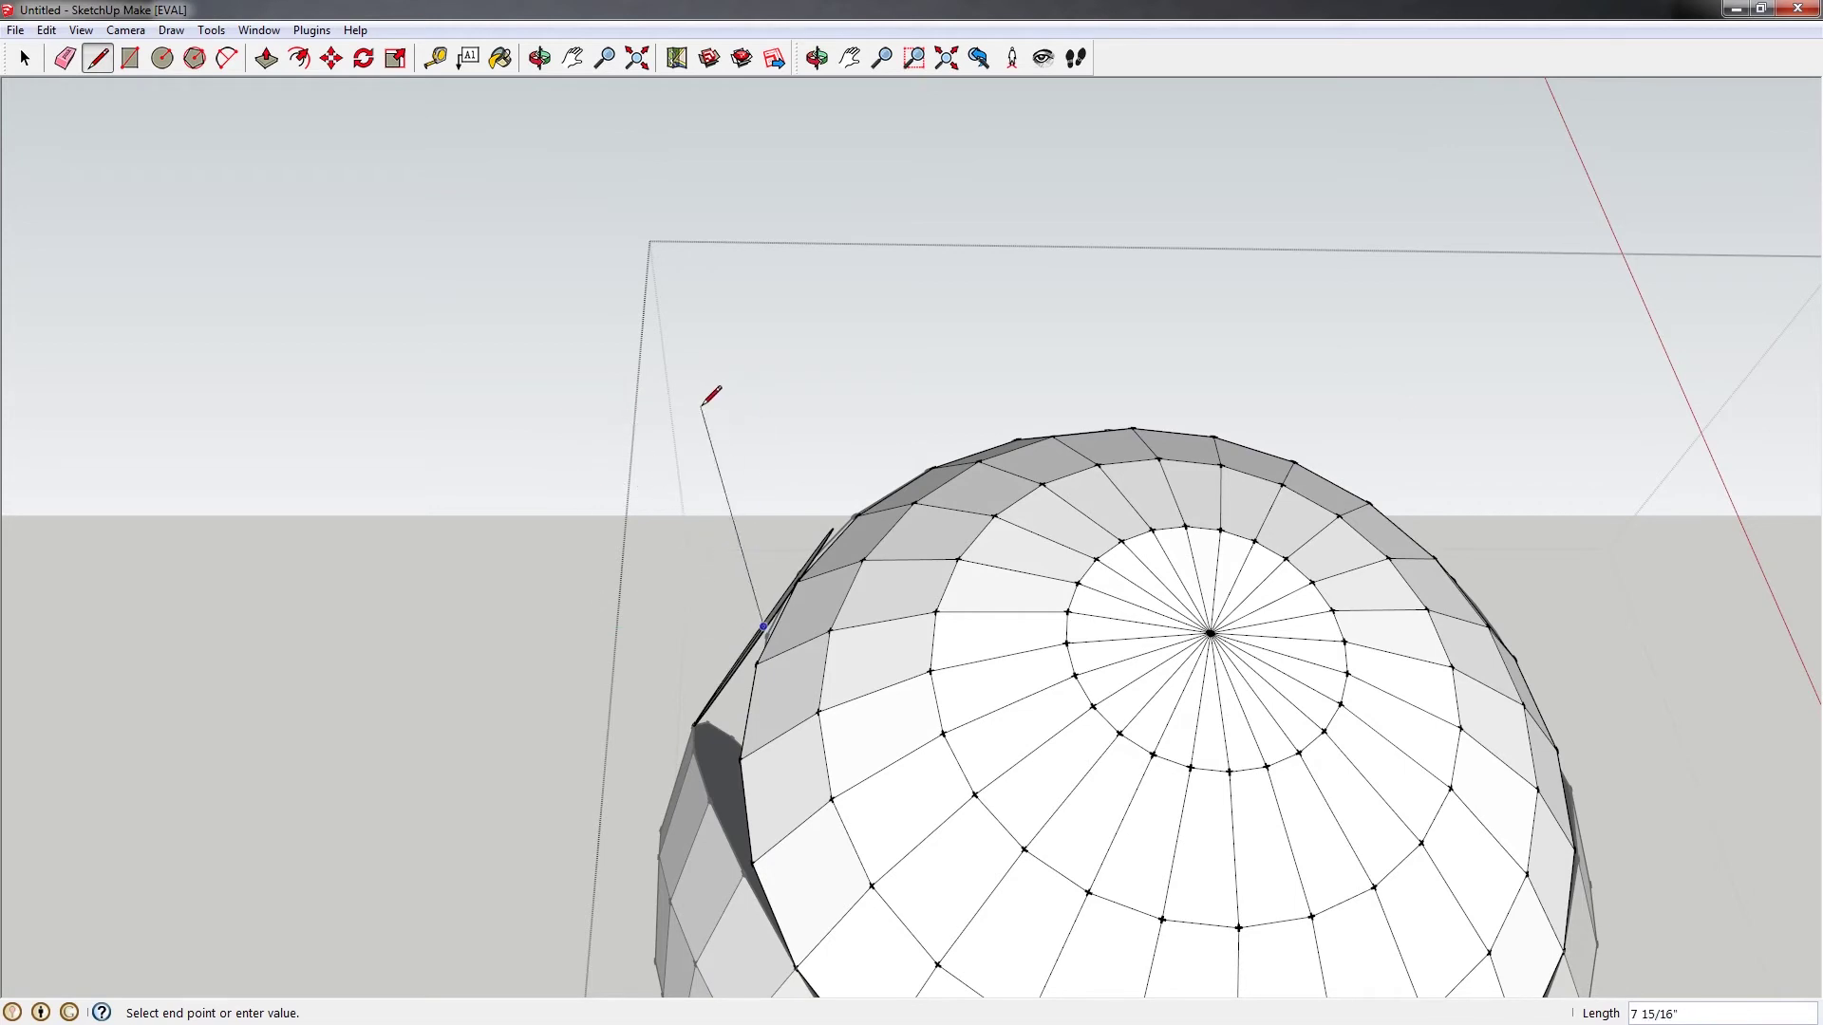
pyautogui.moveTo(656, 530)
pyautogui.mouseDown(button='middle')
pyautogui.moveTo(672, 505)
pyautogui.moveTo(847, 489)
pyautogui.moveTo(614, 476)
pyautogui.moveTo(611, 440)
pyautogui.moveTo(674, 506)
pyautogui.moveTo(1009, 595)
pyautogui.moveTo(831, 571)
pyautogui.moveTo(1200, 842)
pyautogui.moveTo(1026, 779)
pyautogui.moveTo(1042, 761)
pyautogui.mouseUp(button='middle')
pyautogui.press('space')
pyautogui.scroll(5, 874, 756)
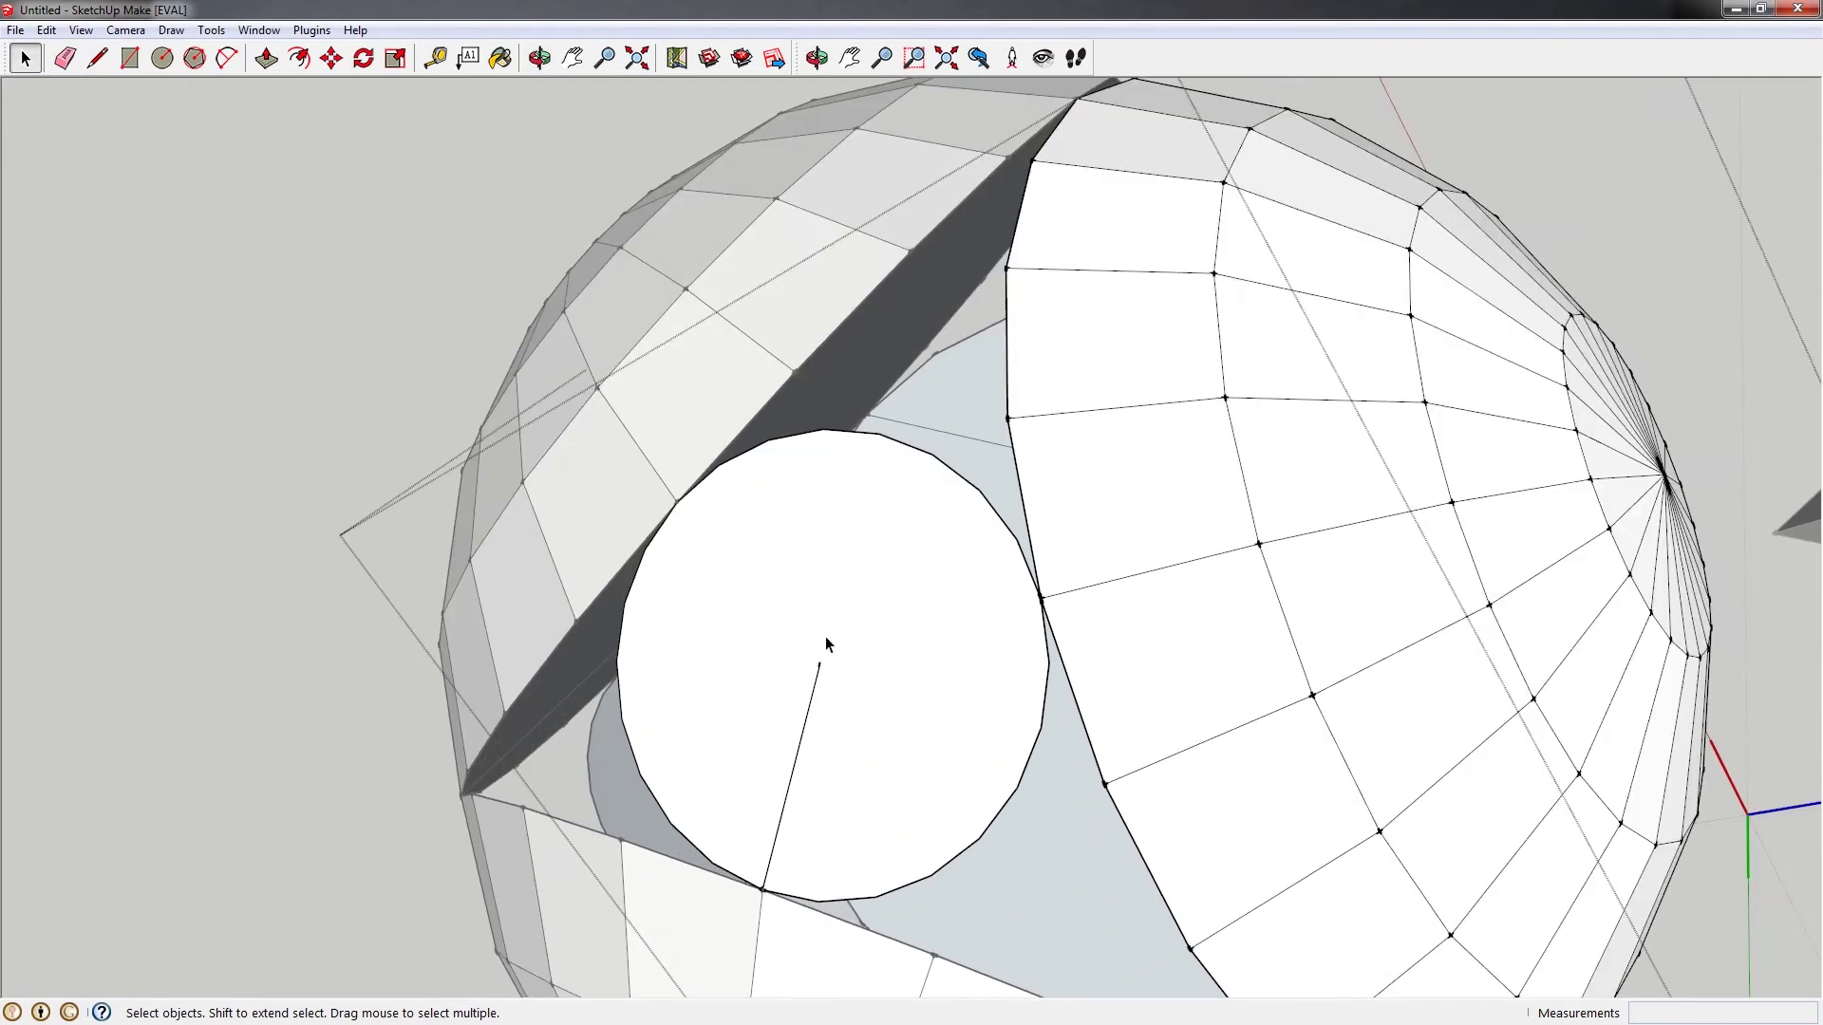
# Draw a small helper rectangle at the circle's centre
pyautogui.press('r')
pyautogui.click(820, 662)
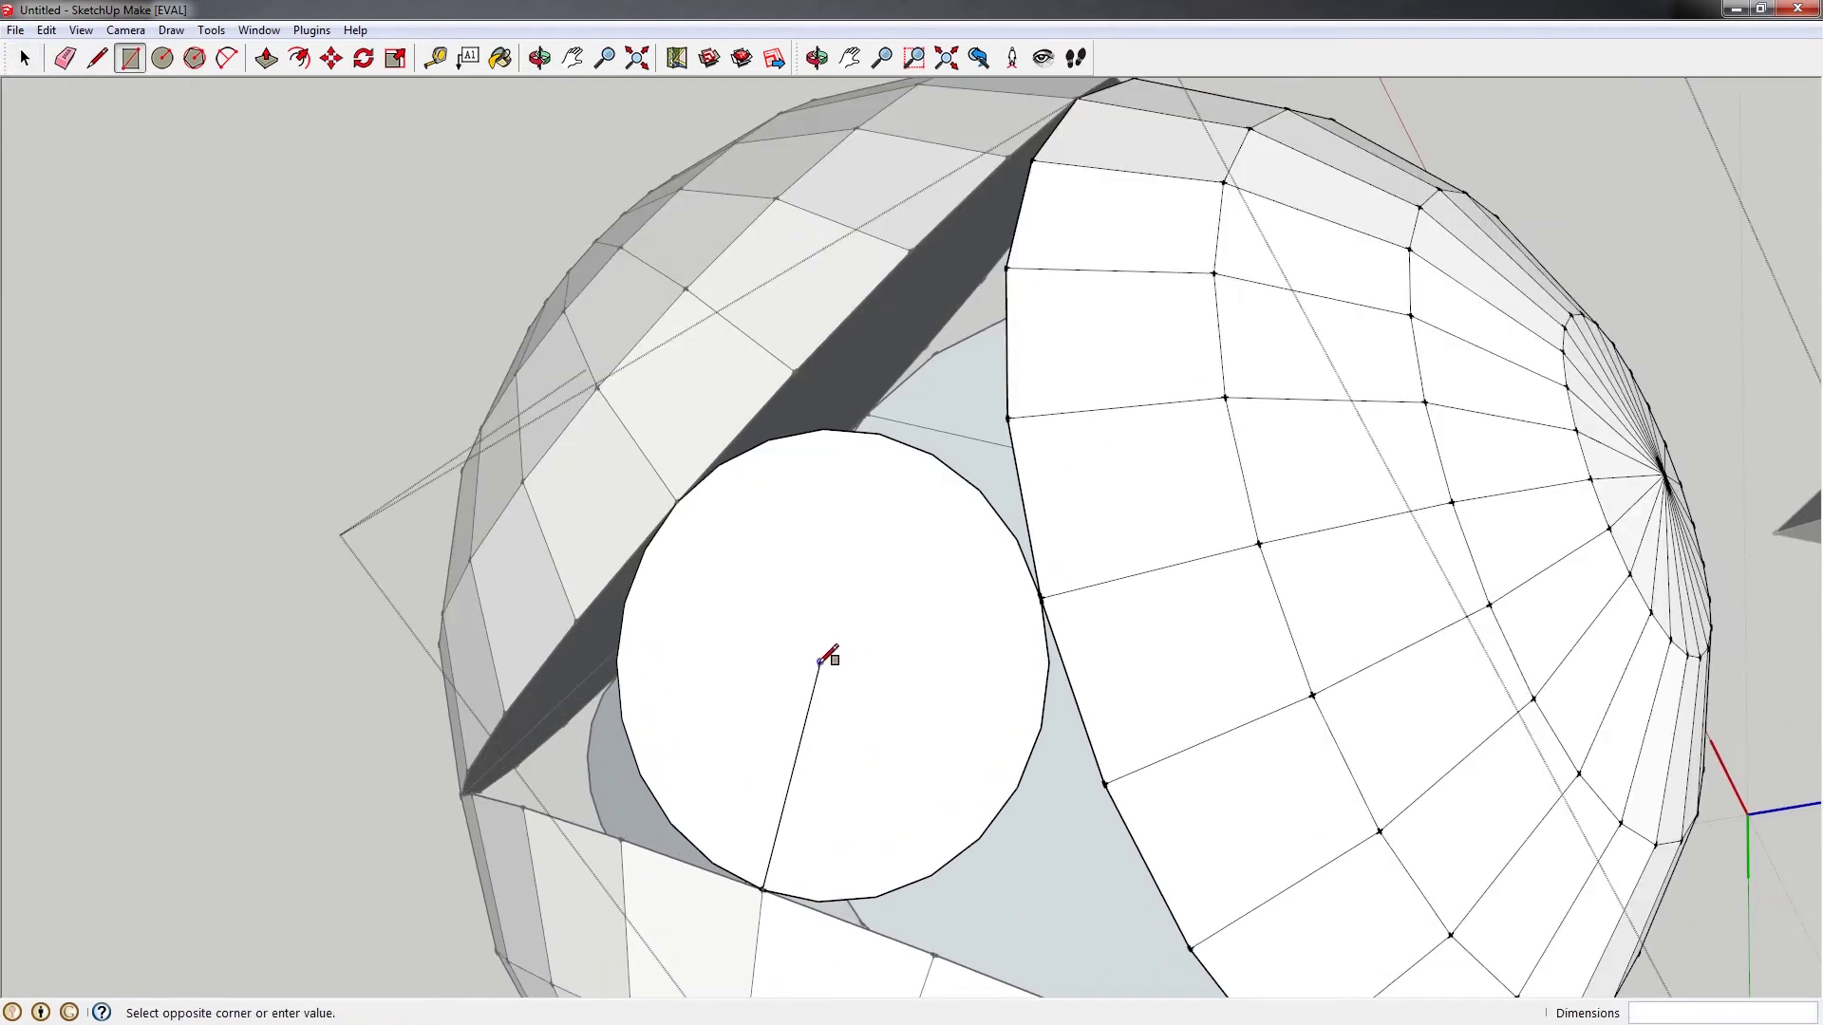
pyautogui.click(852, 741)
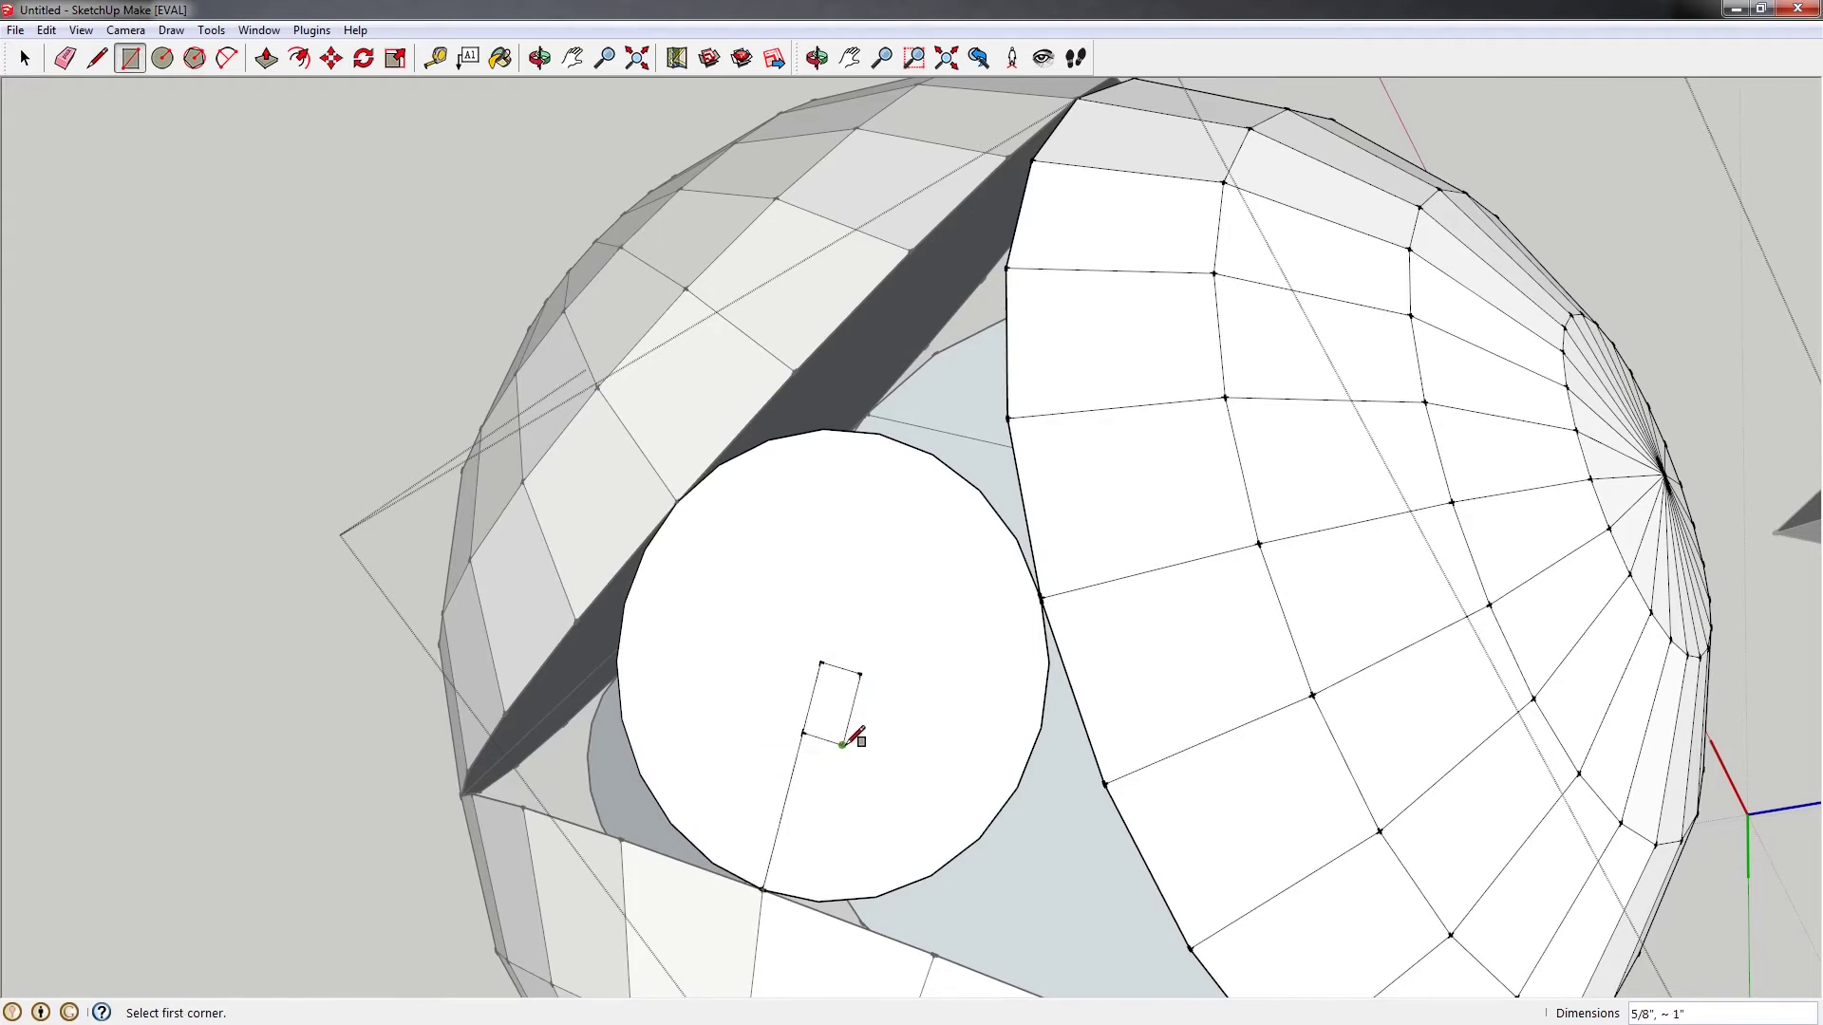
pyautogui.moveTo(851, 739); pyautogui.dragTo(894, 693, button='middle')
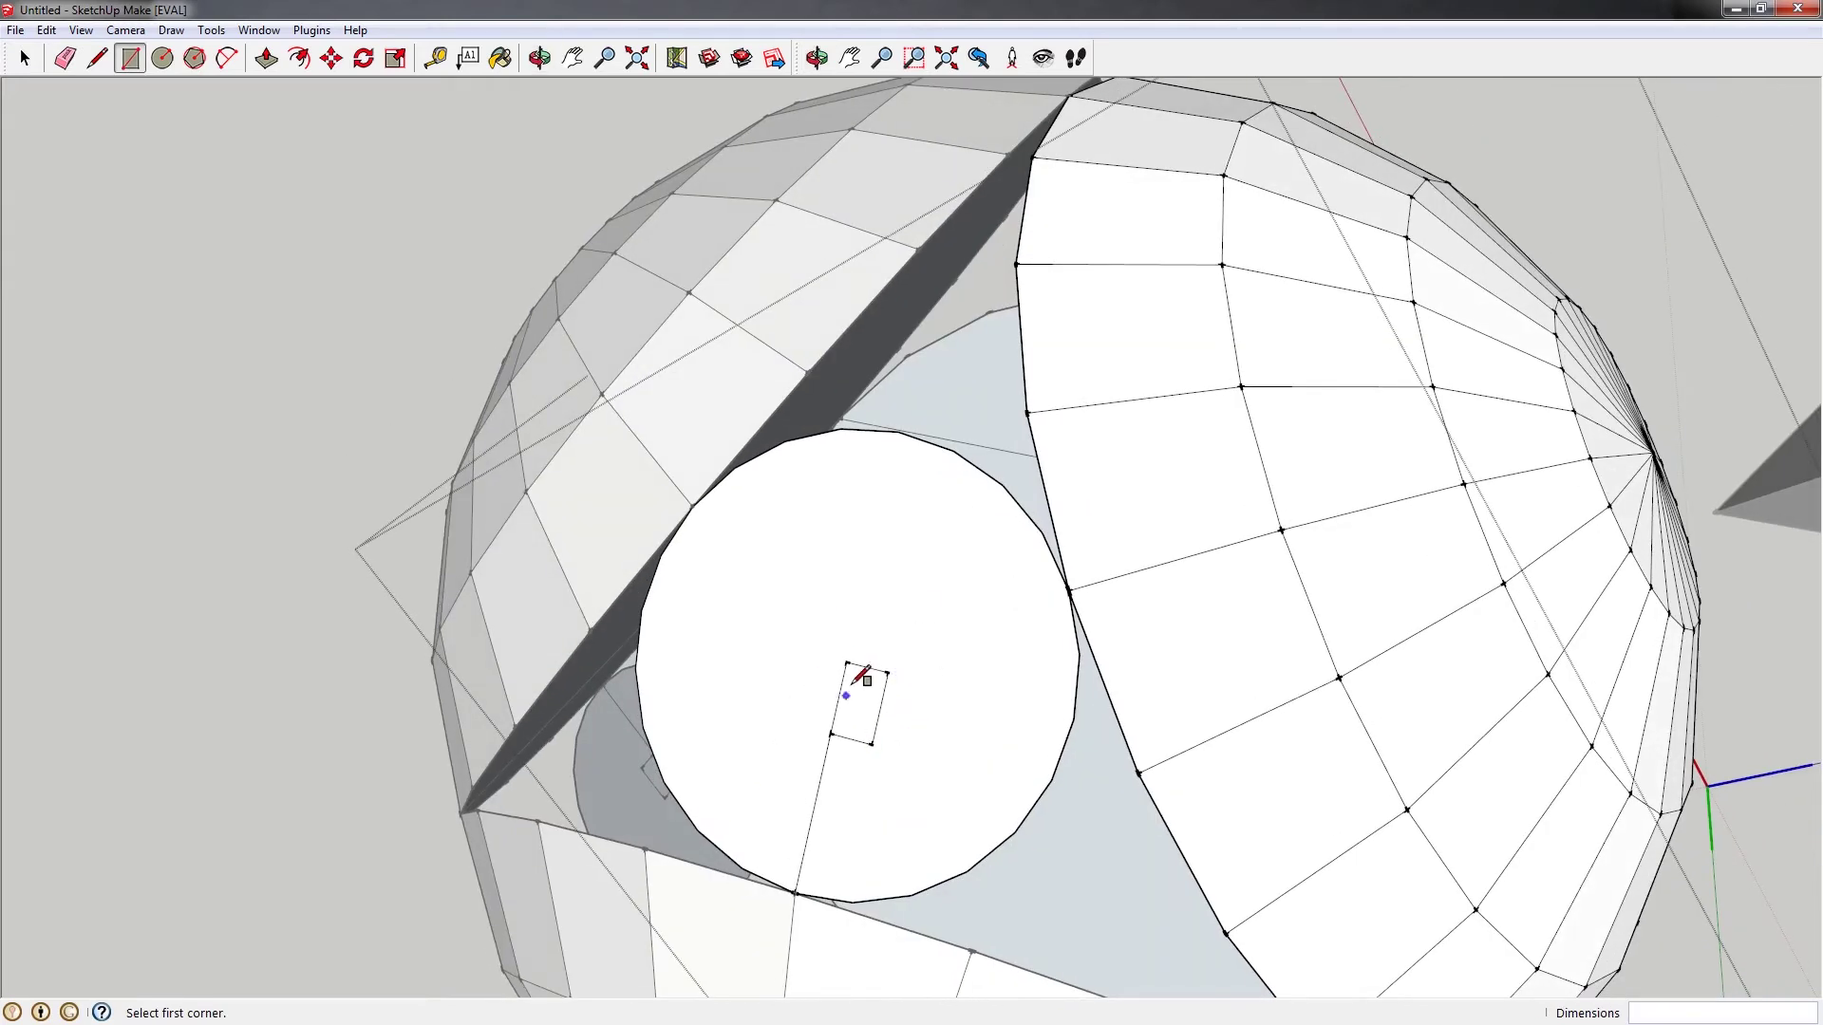
pyautogui.scroll(-2, 896, 704)
pyautogui.scroll(2, 879, 700)
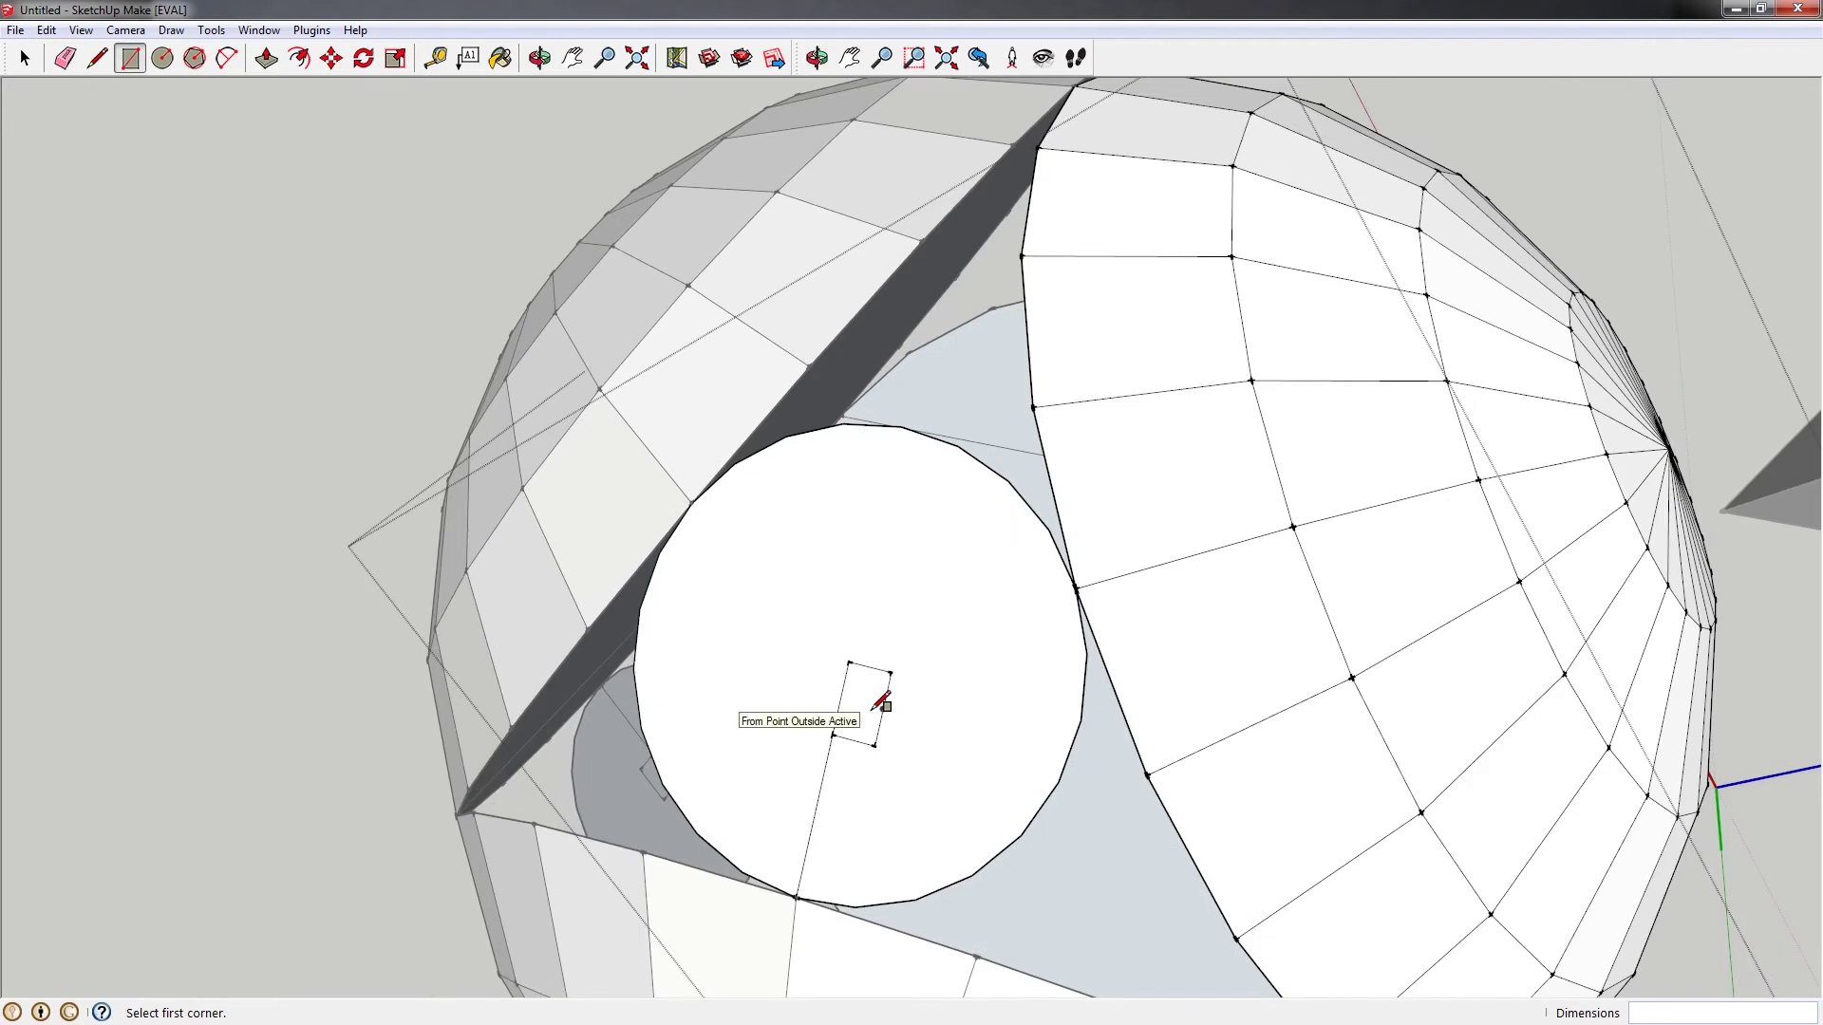
pyautogui.press('space')
# Align the view and the drawing axes to the helper rectangle's face
pyautogui.rightClick(857, 698)
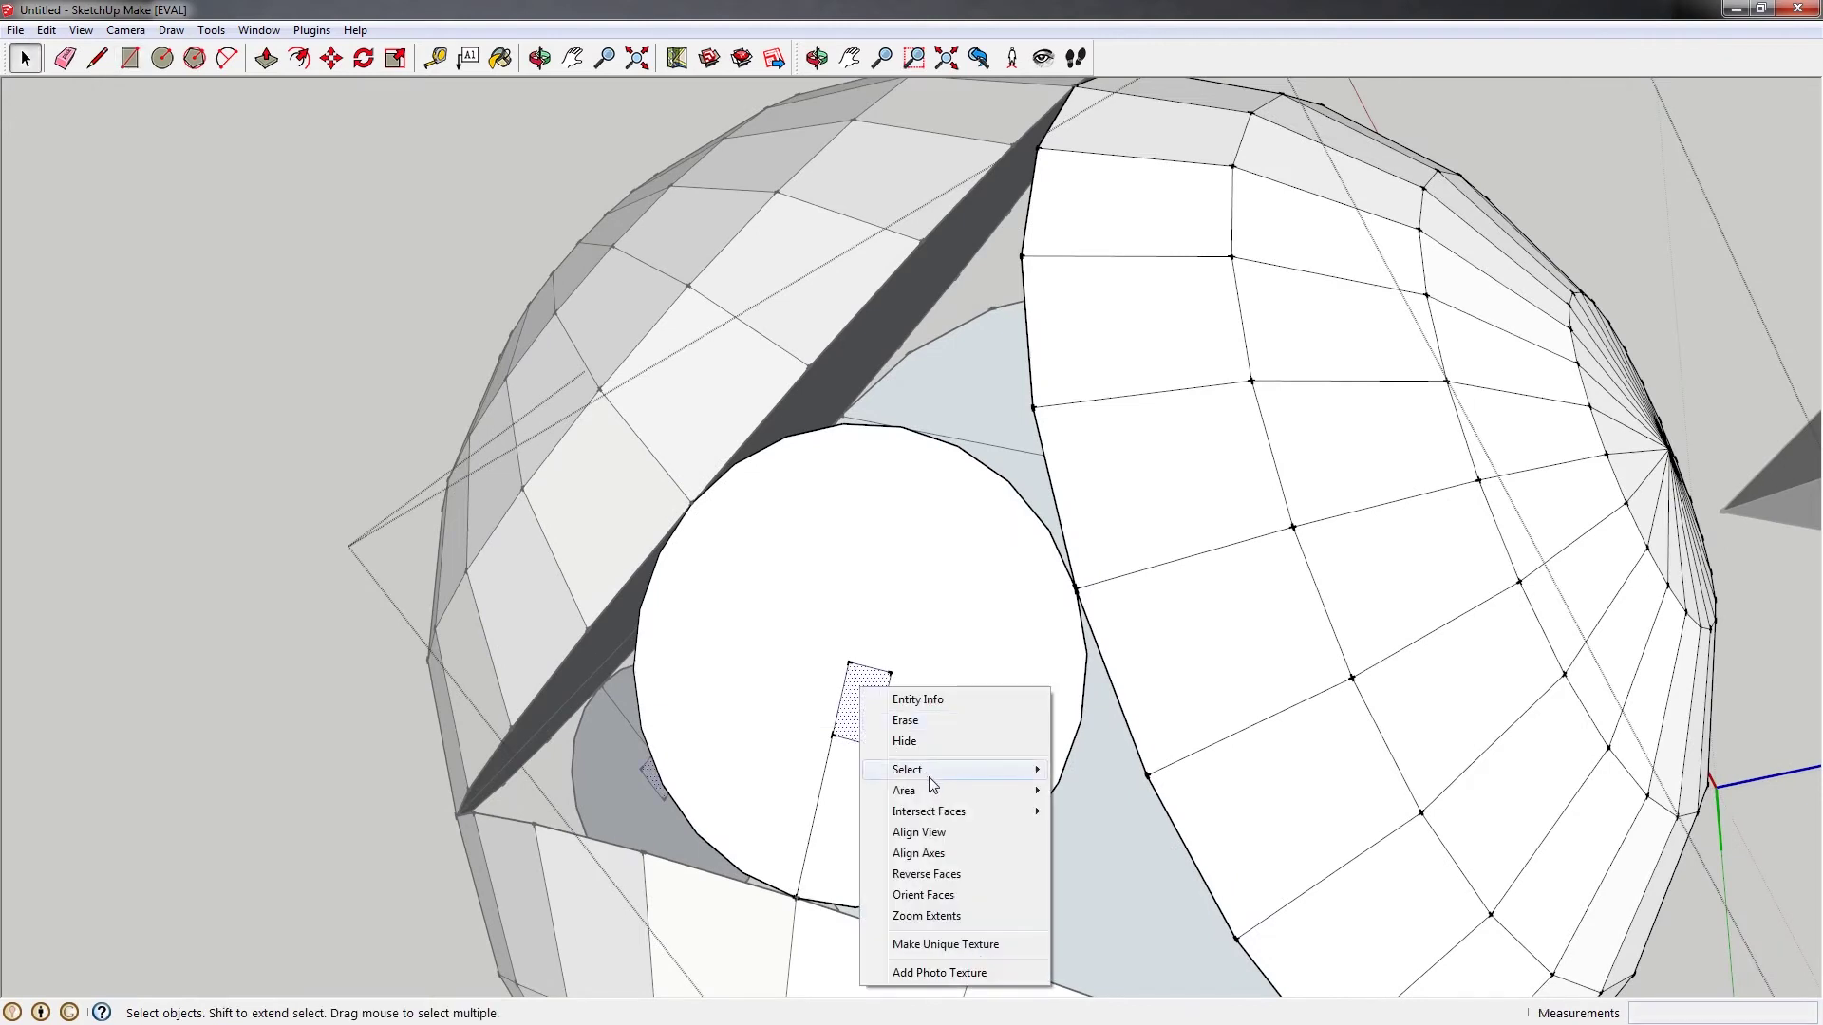
pyautogui.click(919, 832)
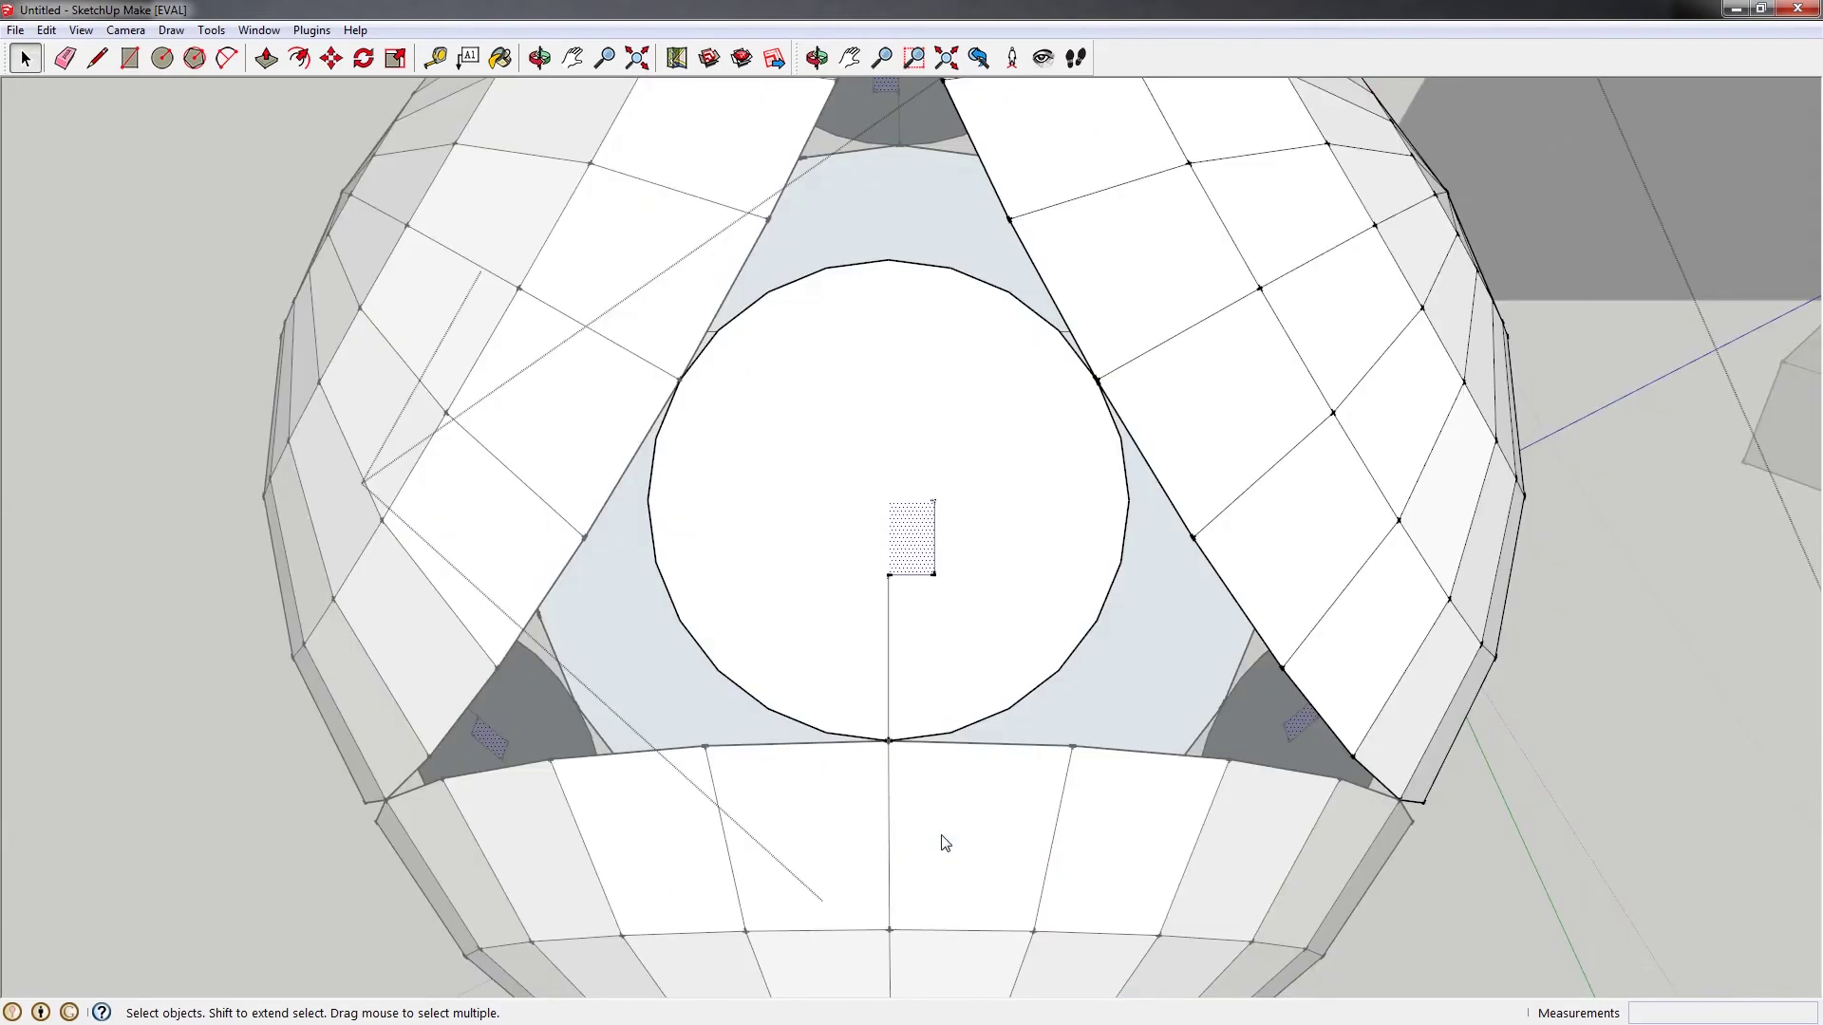
pyautogui.rightClick(914, 486)
pyautogui.click(902, 527)
pyautogui.rightClick(911, 543)
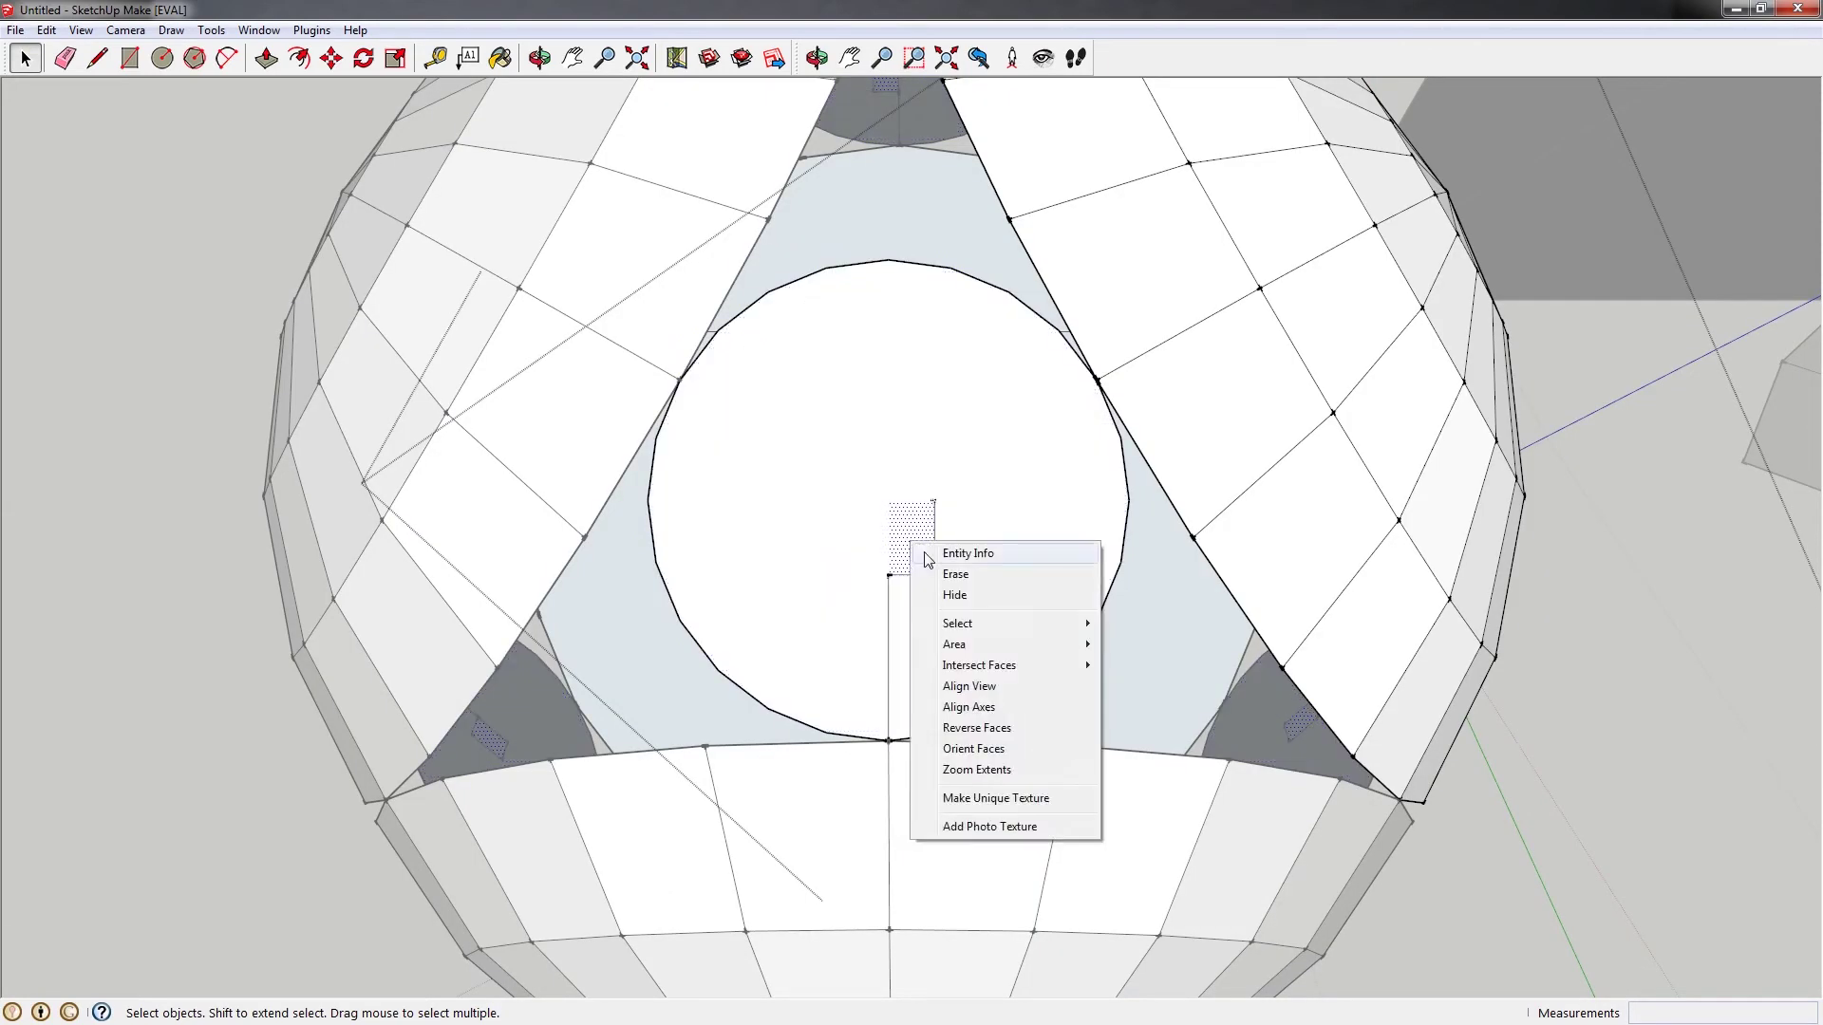
pyautogui.click(872, 495)
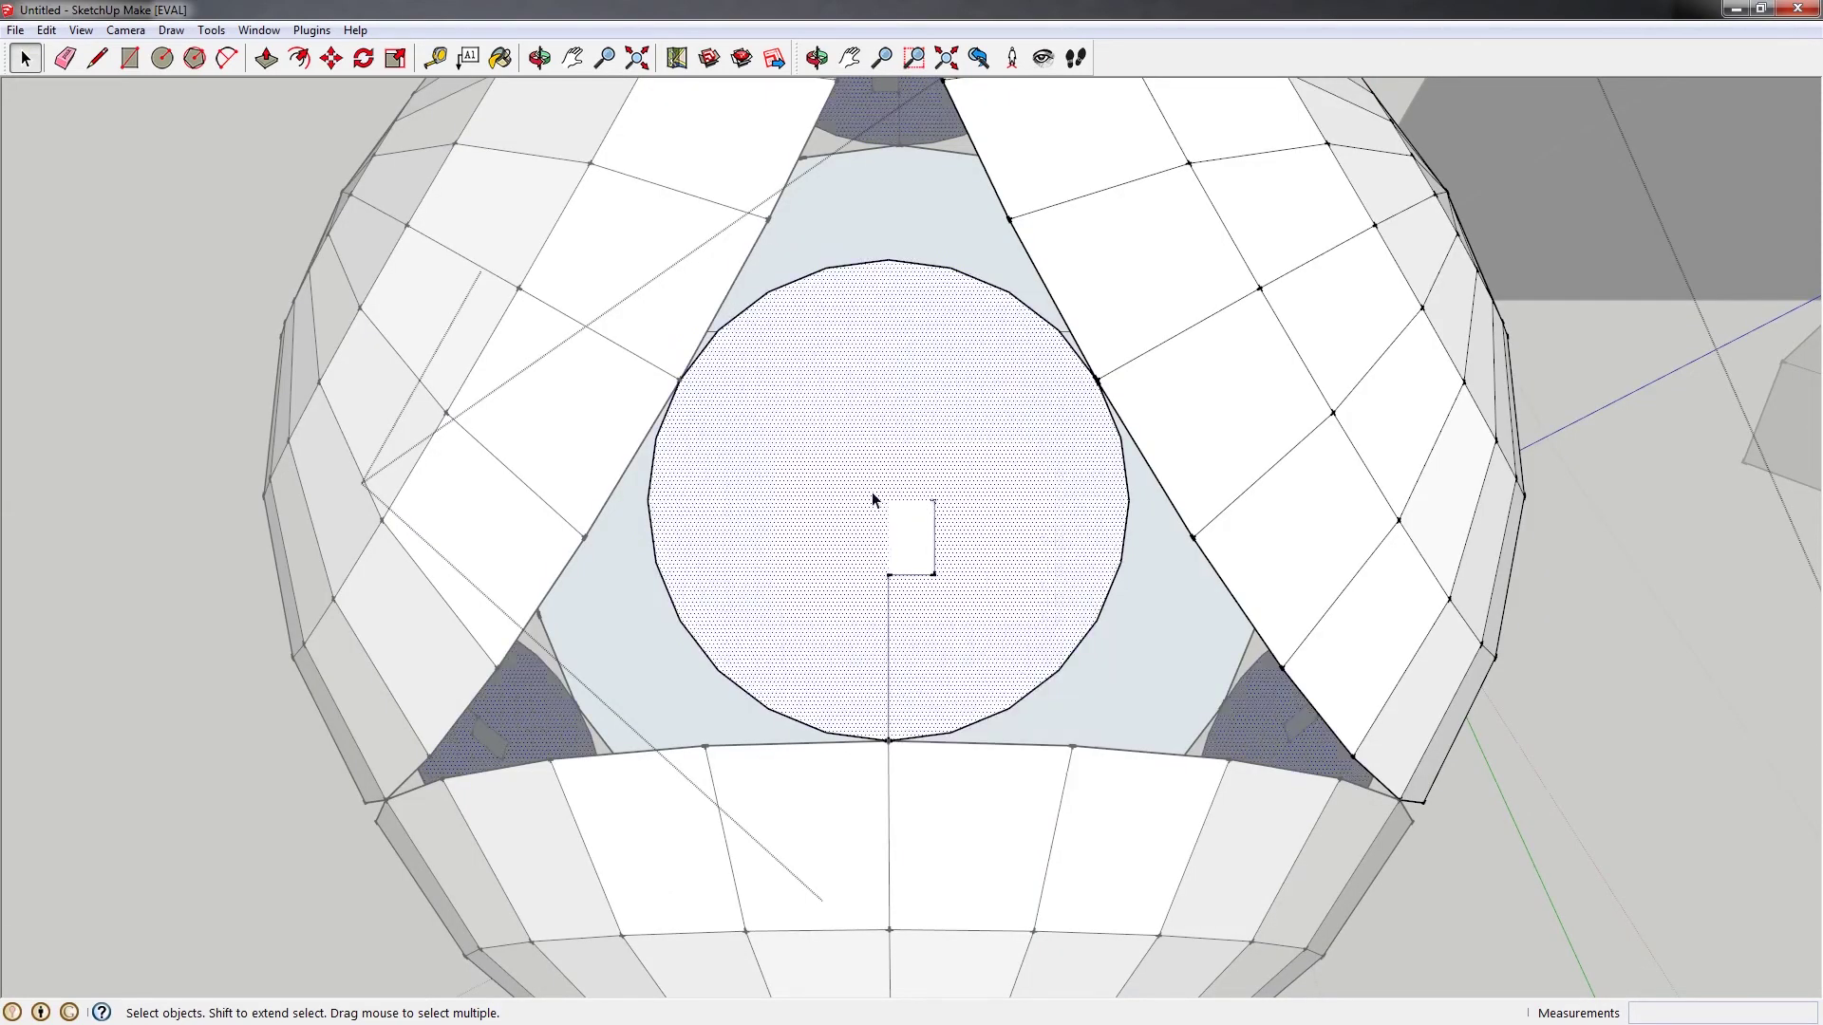
pyautogui.moveTo(875, 500); pyautogui.dragTo(827, 456, button='middle')
pyautogui.rightClick(771, 436)
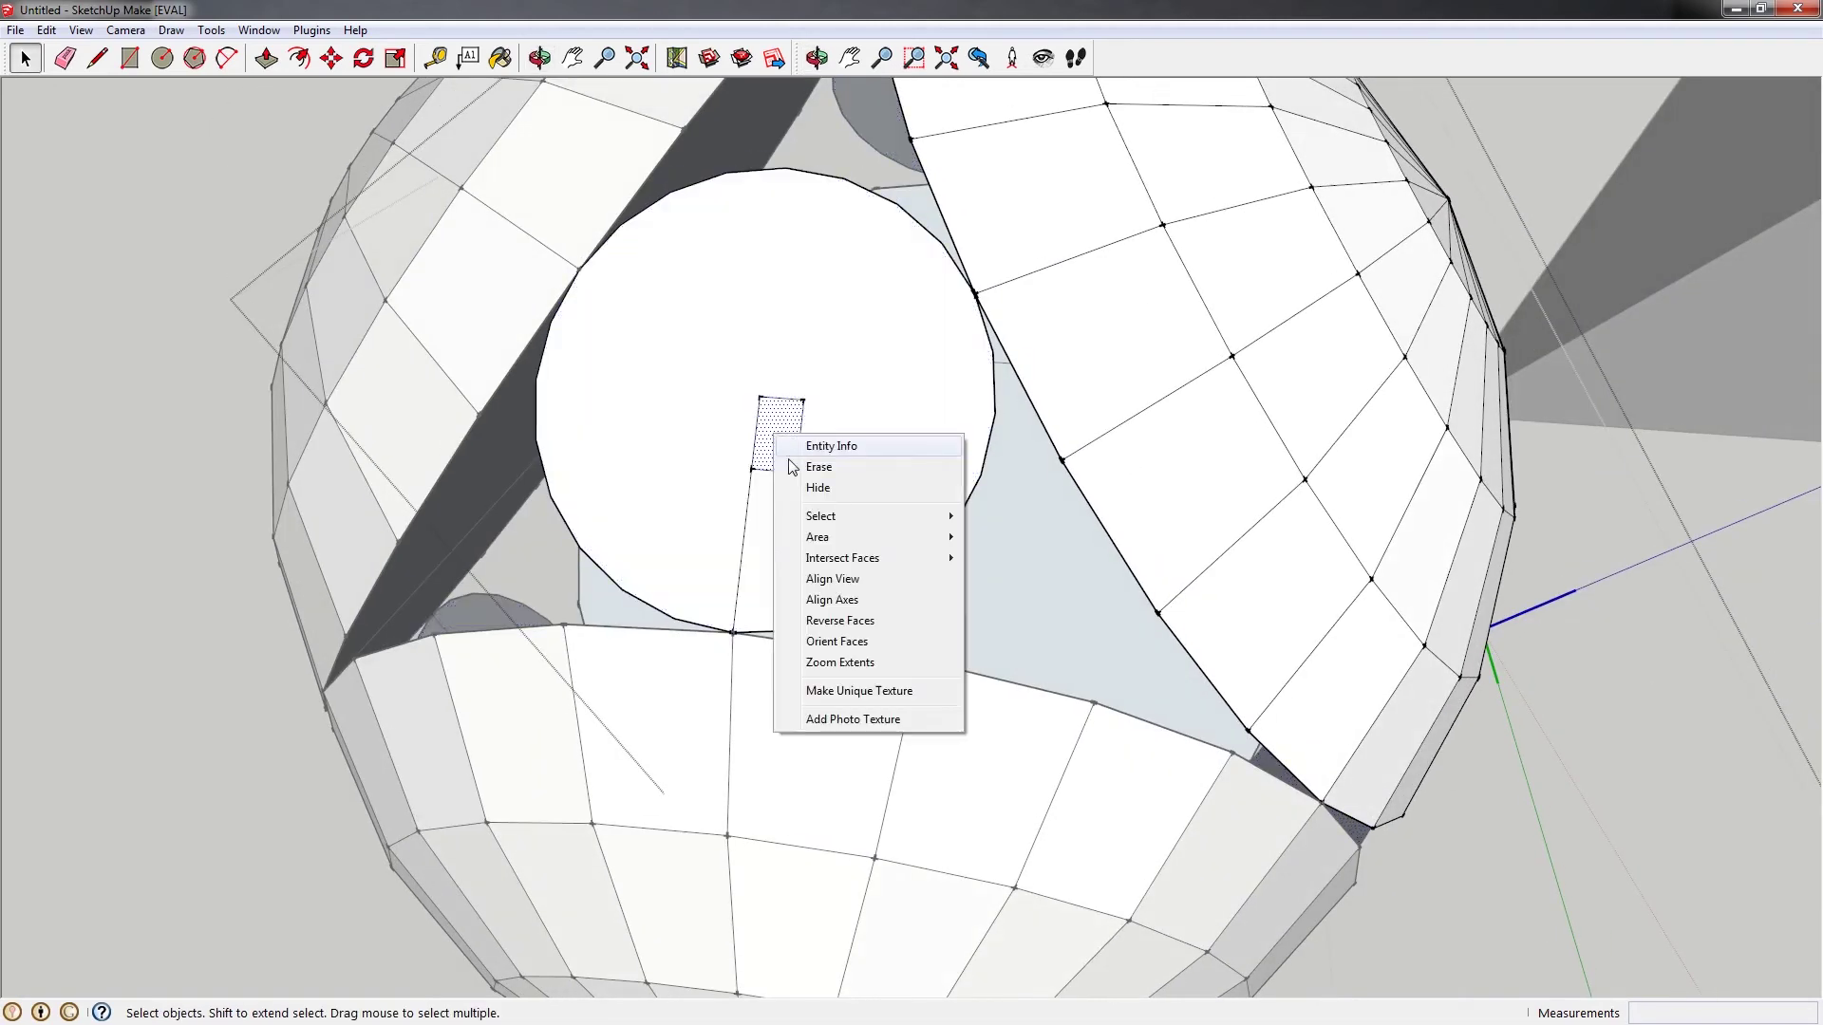
pyautogui.click(870, 608)
# Erase the helper rectangle's edges with the Eraser
pyautogui.moveTo(863, 412)
pyautogui.mouseDown(button='middle')
pyautogui.moveTo(852, 625)
pyautogui.moveTo(1007, 597)
pyautogui.moveTo(968, 602)
pyautogui.mouseUp(button='middle')
pyautogui.press('e')
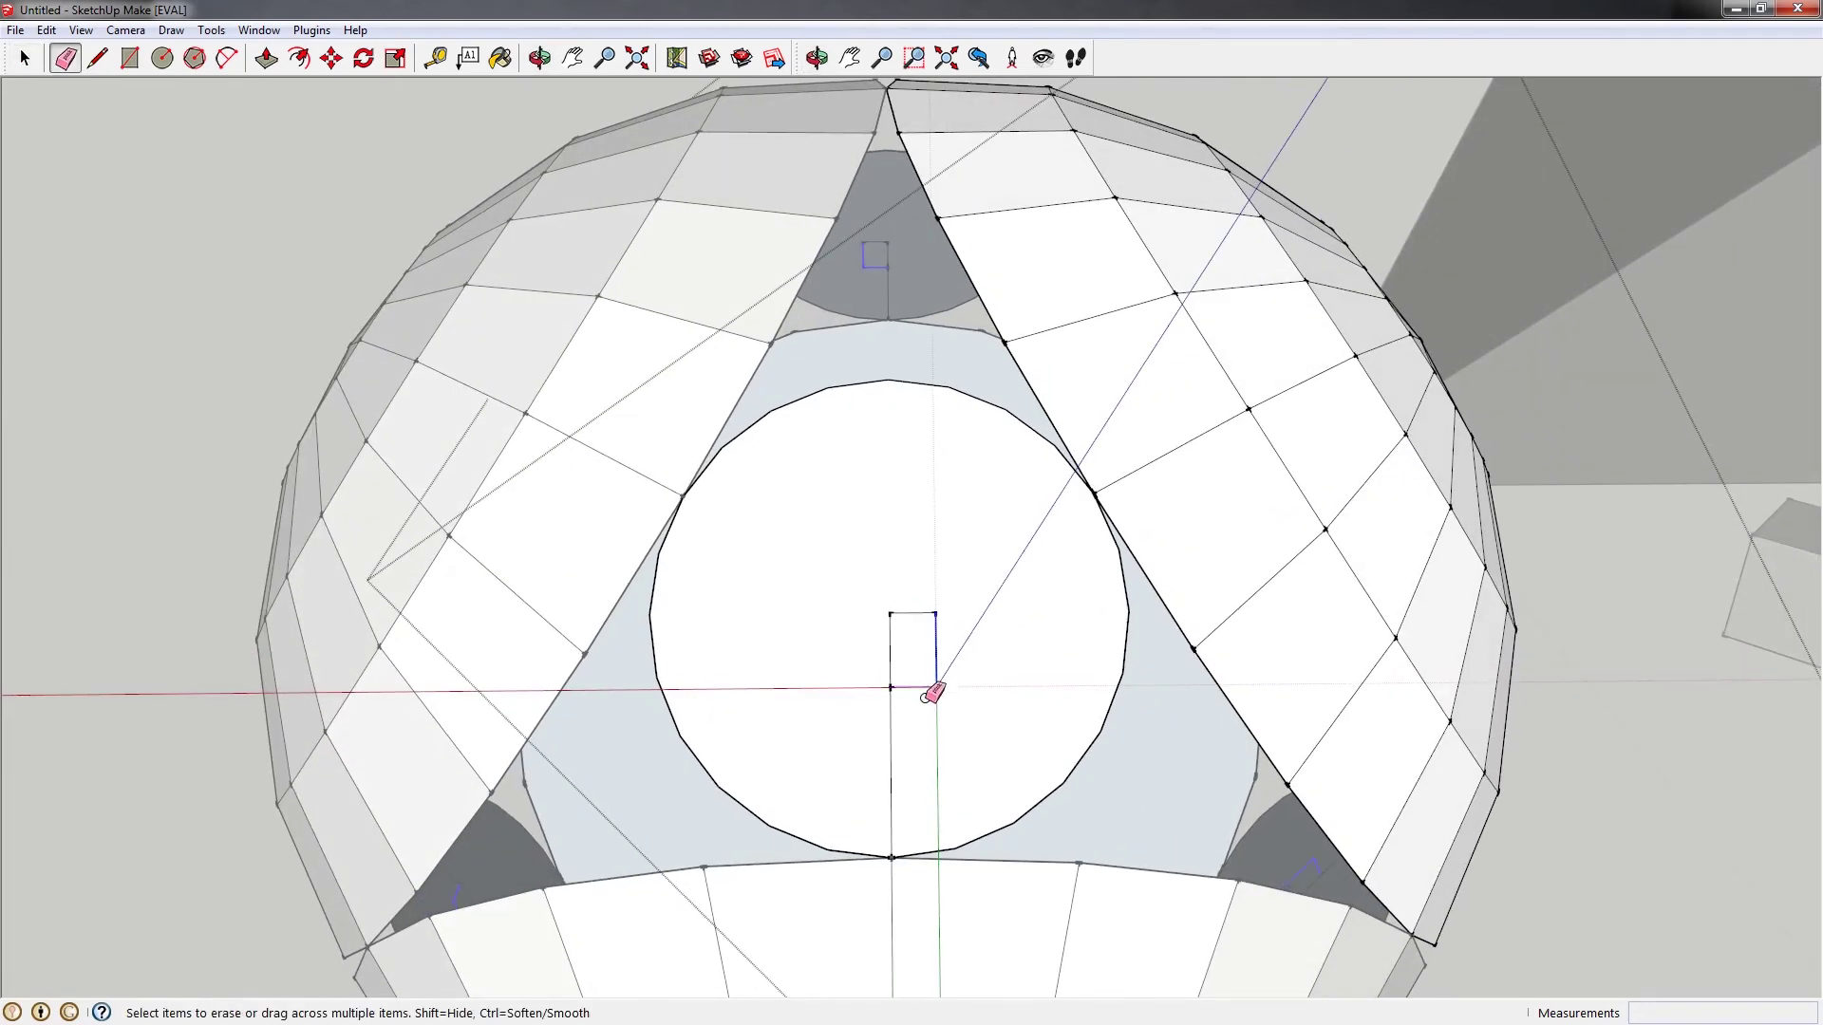
pyautogui.moveTo(935, 691); pyautogui.dragTo(936, 598)
pyautogui.moveTo(936, 598)
pyautogui.mouseDown(button='middle')
pyautogui.moveTo(680, 541)
pyautogui.moveTo(935, 641)
pyautogui.mouseUp(button='middle')
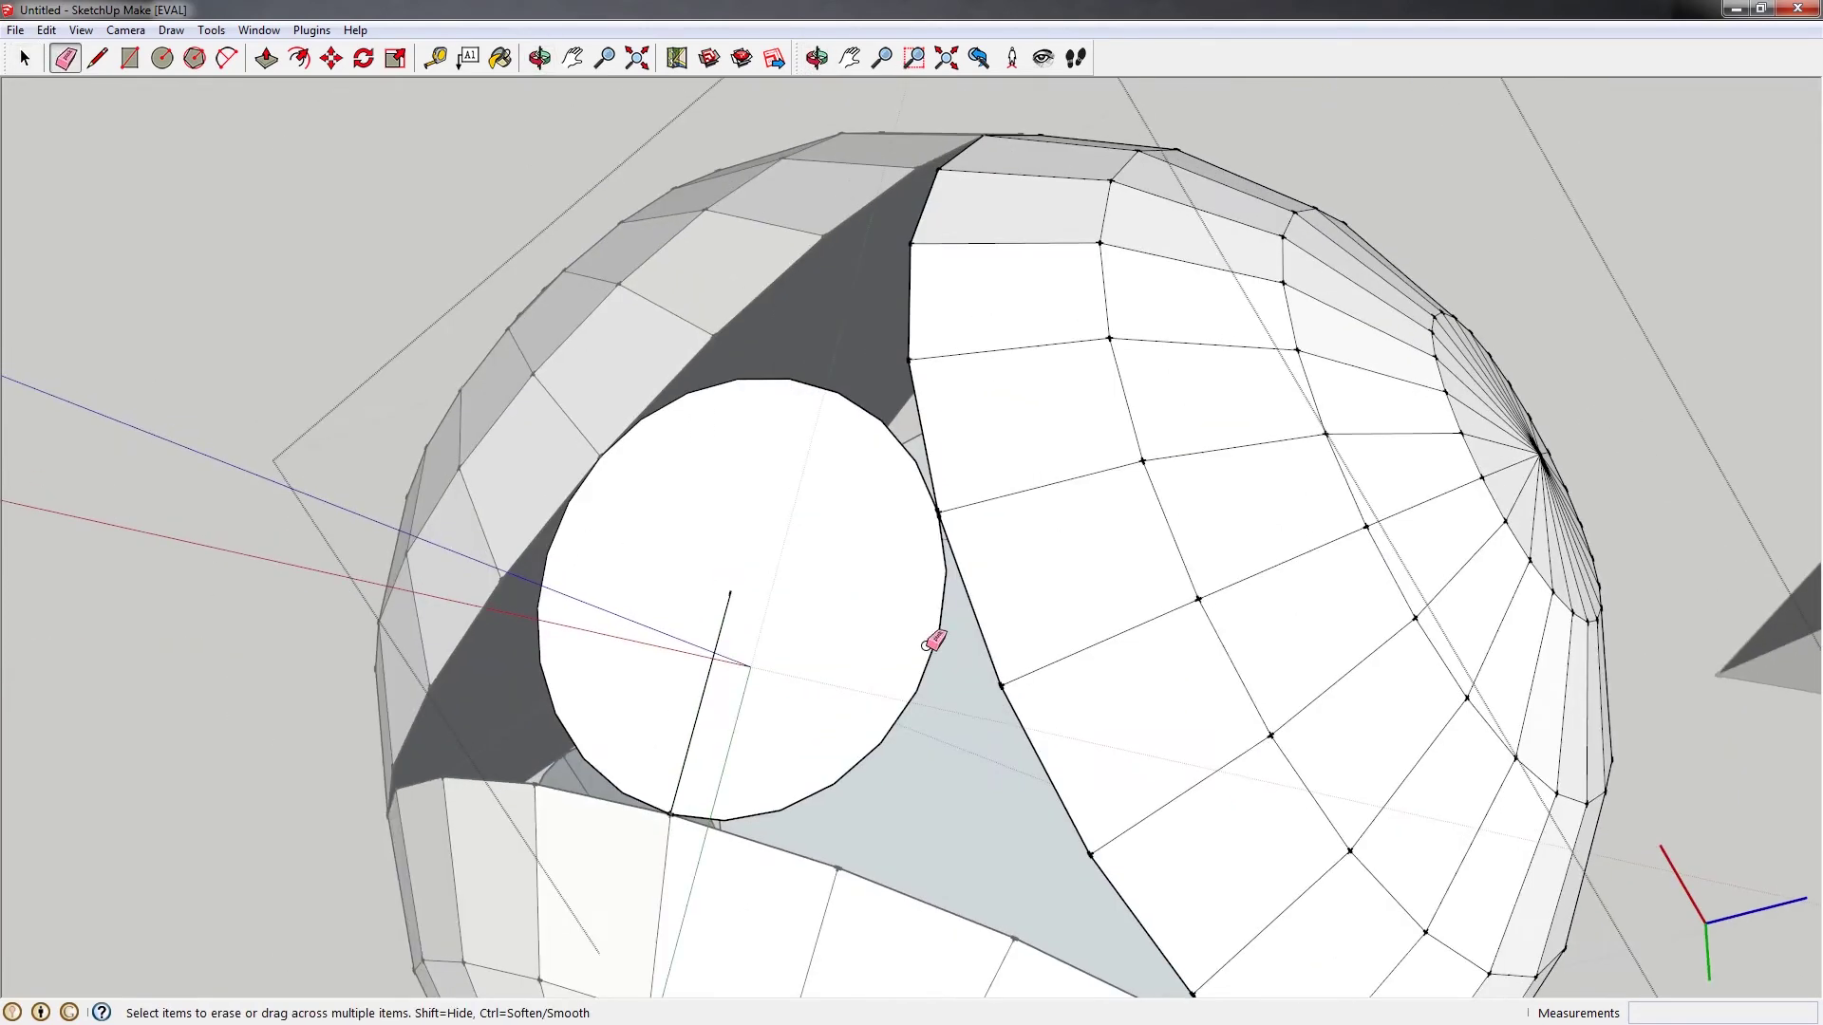
pyautogui.moveTo(817, 602)
pyautogui.mouseDown(button='middle')
pyautogui.moveTo(834, 627)
pyautogui.moveTo(744, 574)
pyautogui.moveTo(741, 601)
pyautogui.moveTo(379, 504)
pyautogui.moveTo(425, 403)
pyautogui.moveTo(517, 530)
pyautogui.moveTo(692, 684)
pyautogui.moveTo(549, 649)
pyautogui.mouseUp(button='middle')
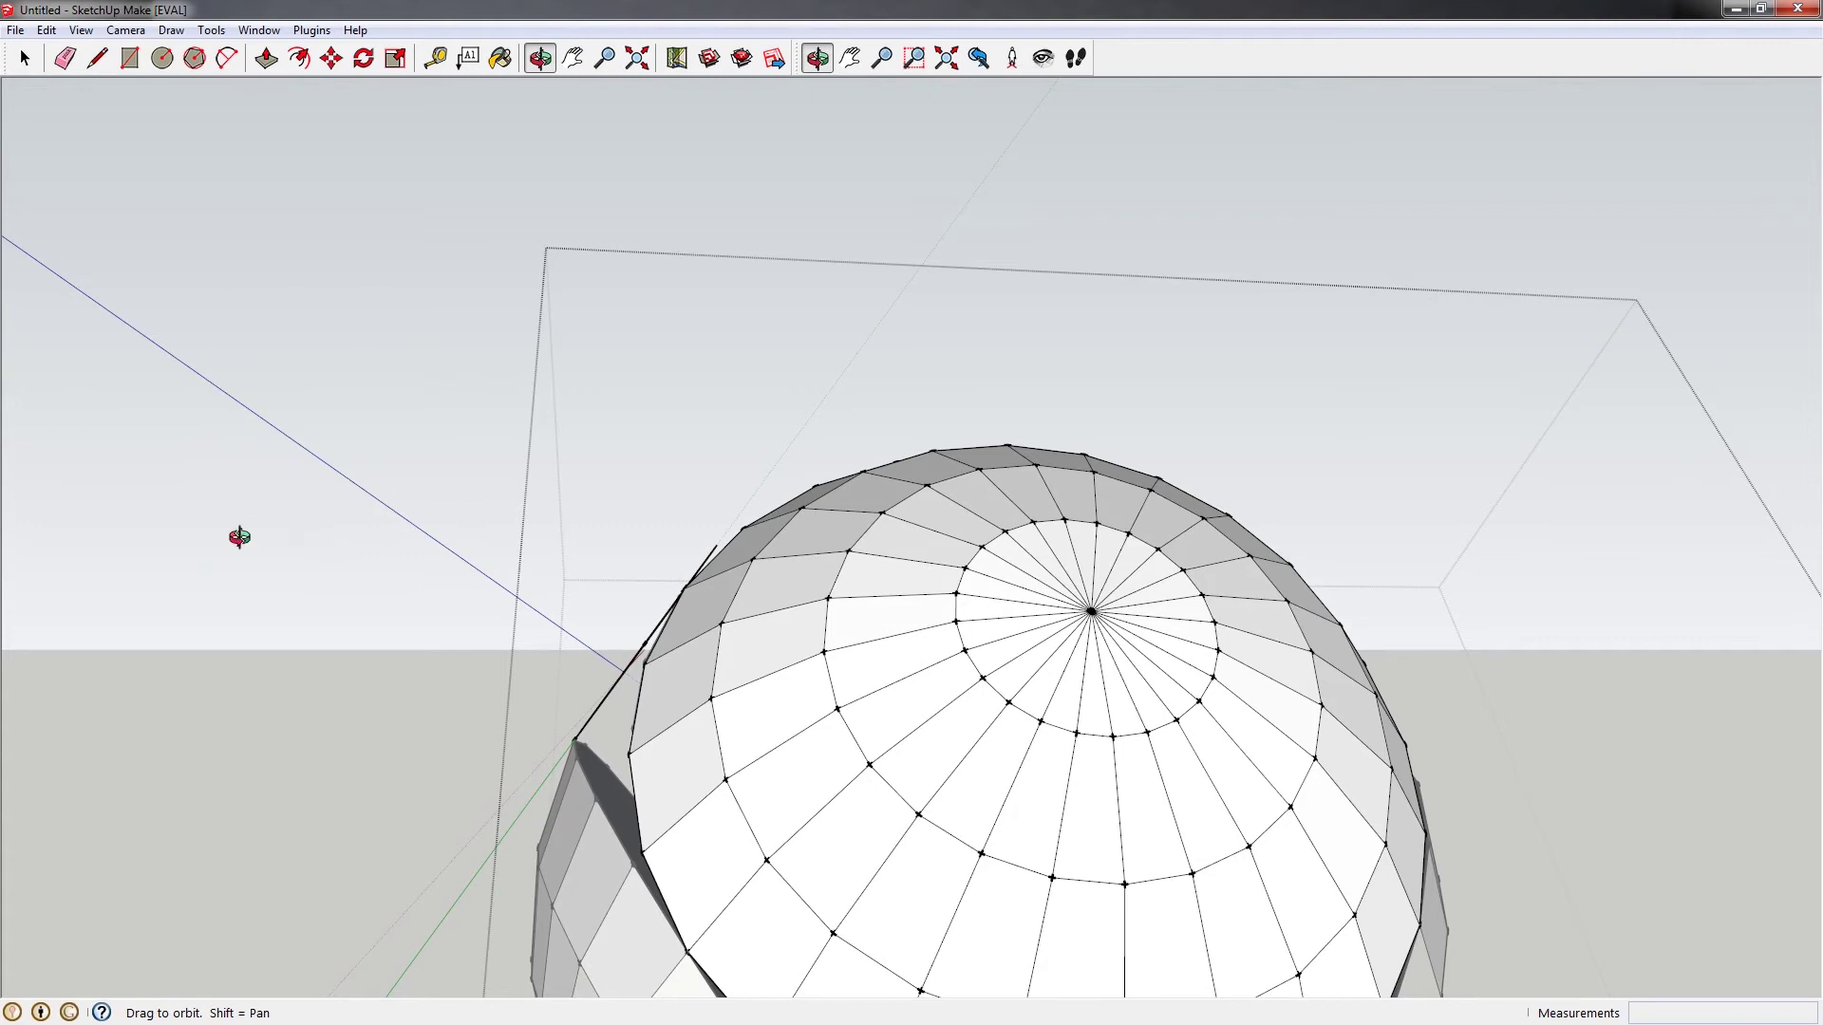
# Draw a second radius line from the circle's centre to its rim
pyautogui.keyDown('shift'); pyautogui.moveTo(591, 549); pyautogui.dragTo(819, 732, button='middle'); pyautogui.keyUp('shift')
pyautogui.click(796, 723)
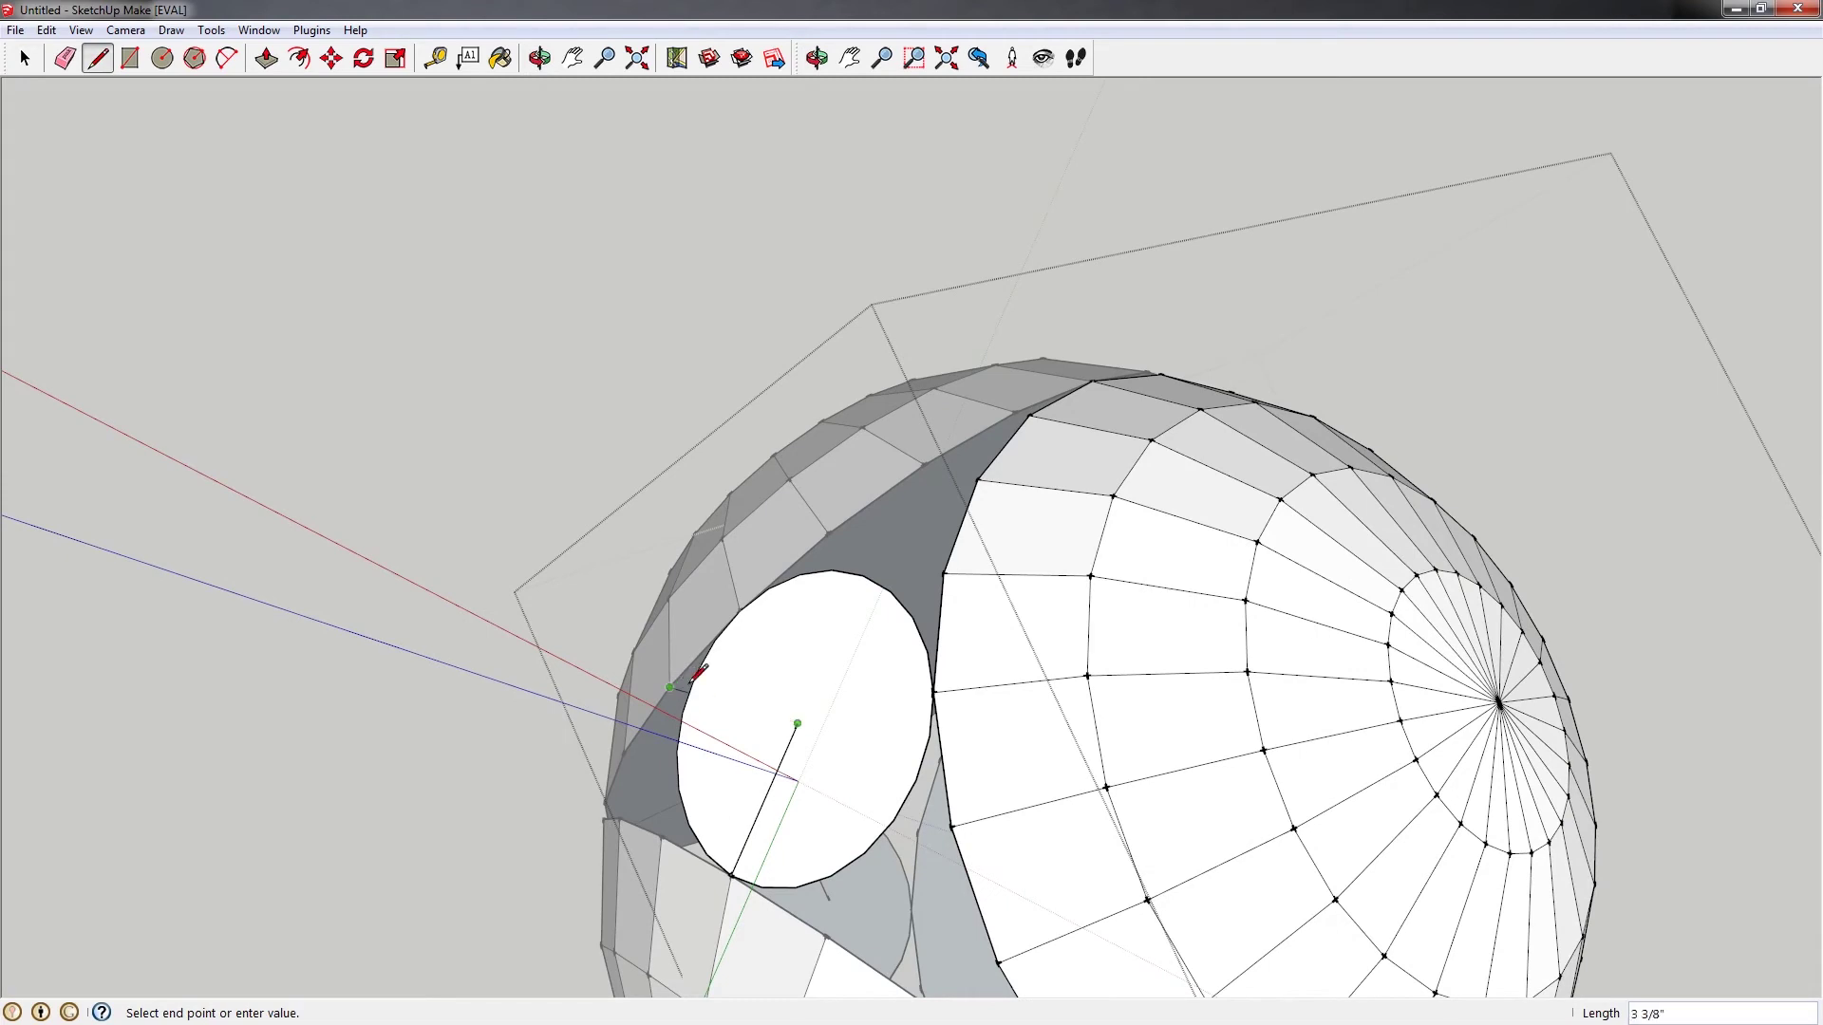
pyautogui.click(696, 676)
pyautogui.press('space')
pyautogui.scroll(2, 741, 751)
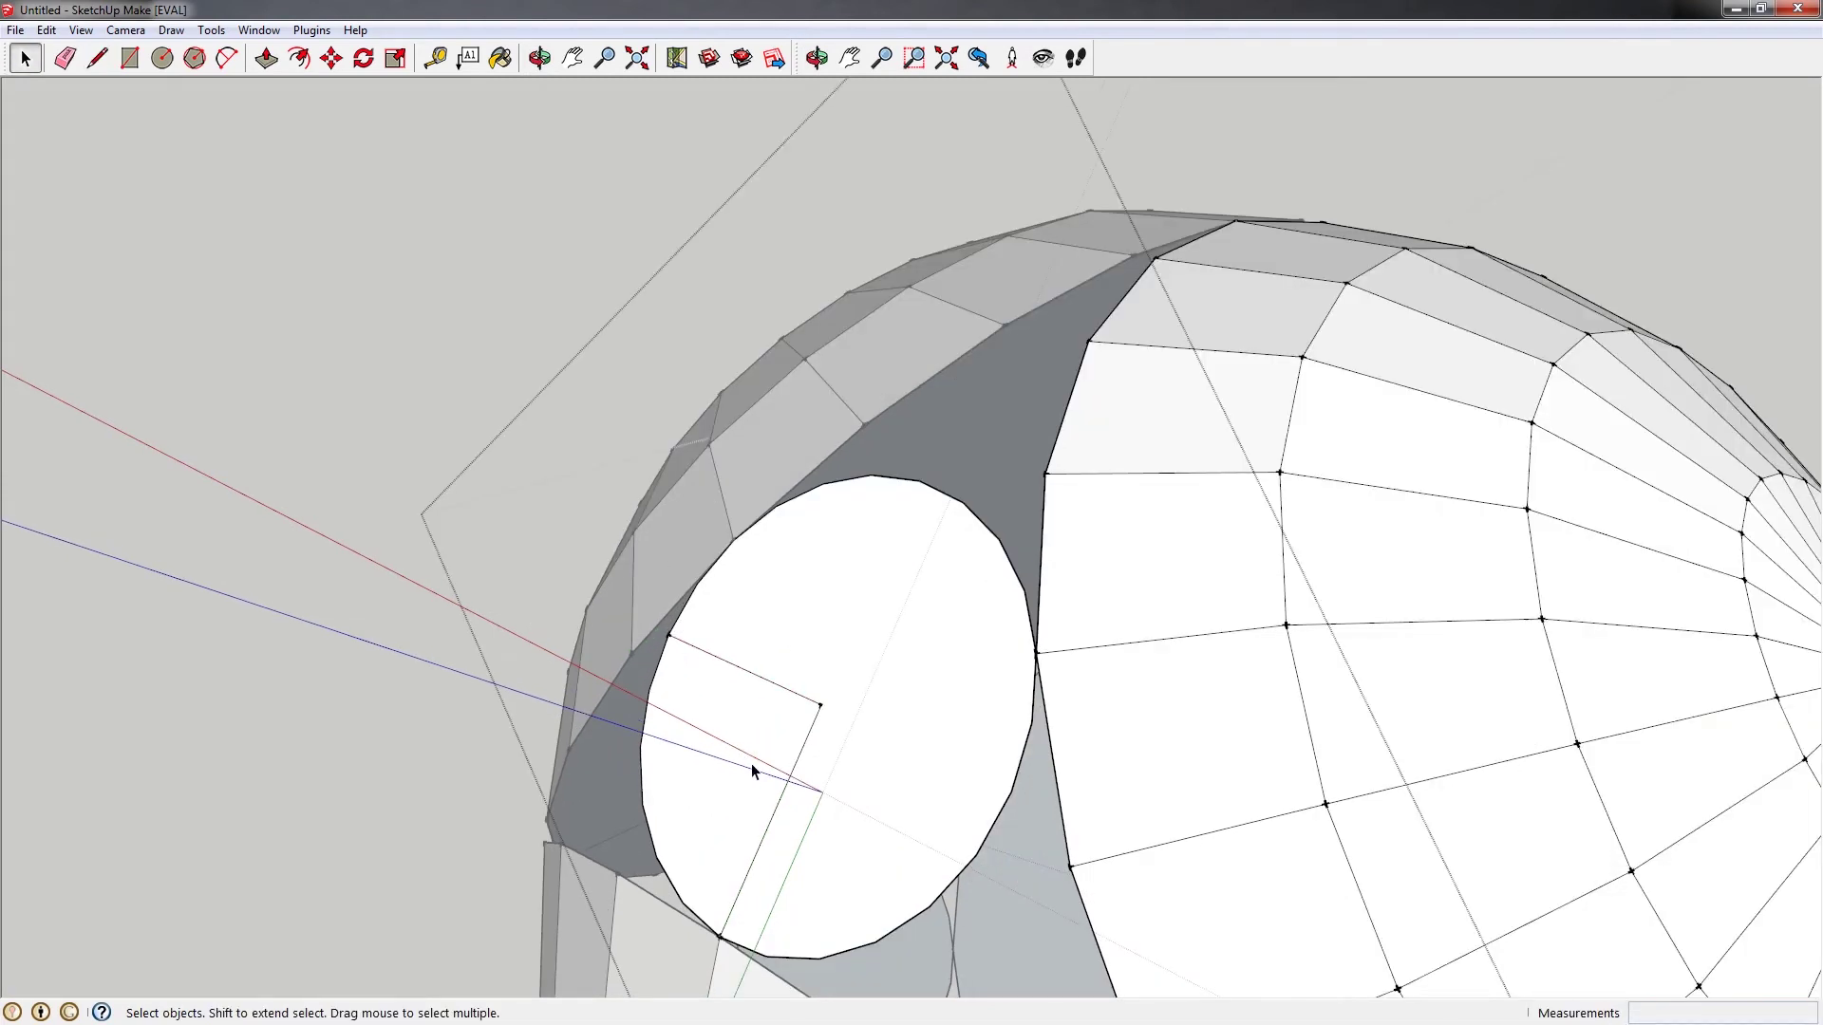
# Copy the quarter wedge face and paste the copy beside the sphere
pyautogui.click(717, 738)
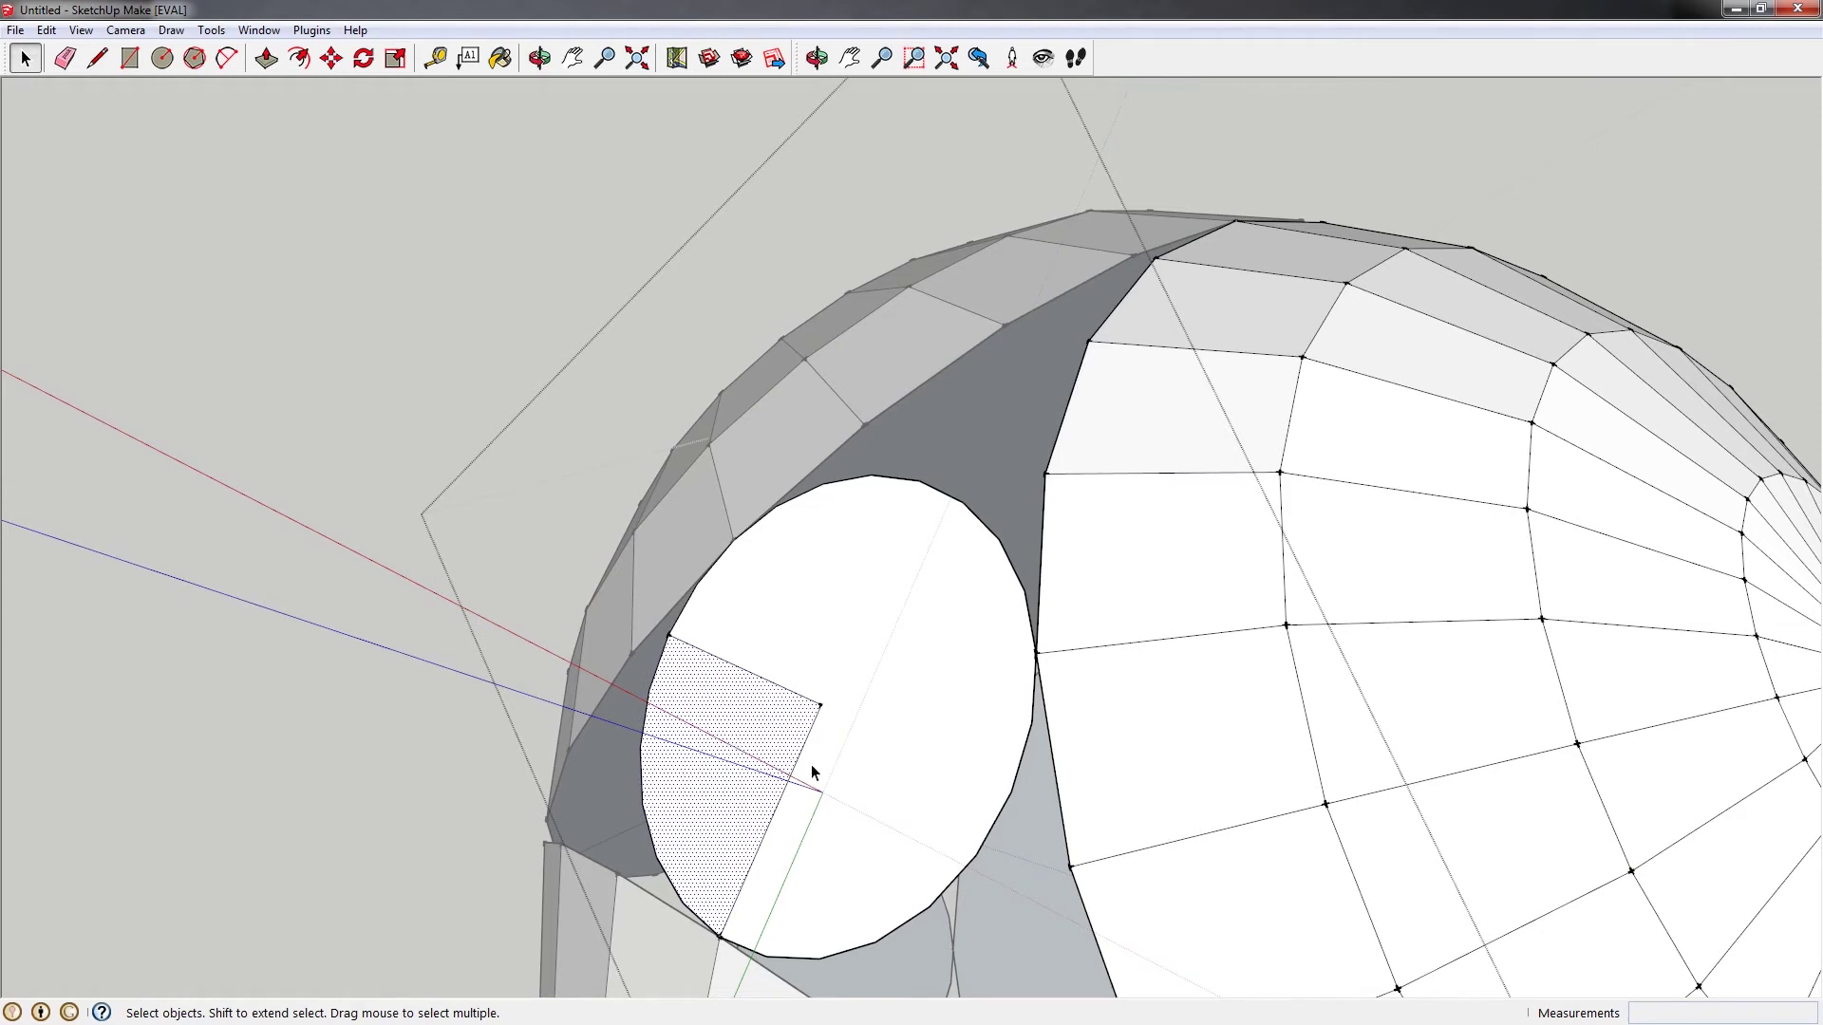
pyautogui.press('e')
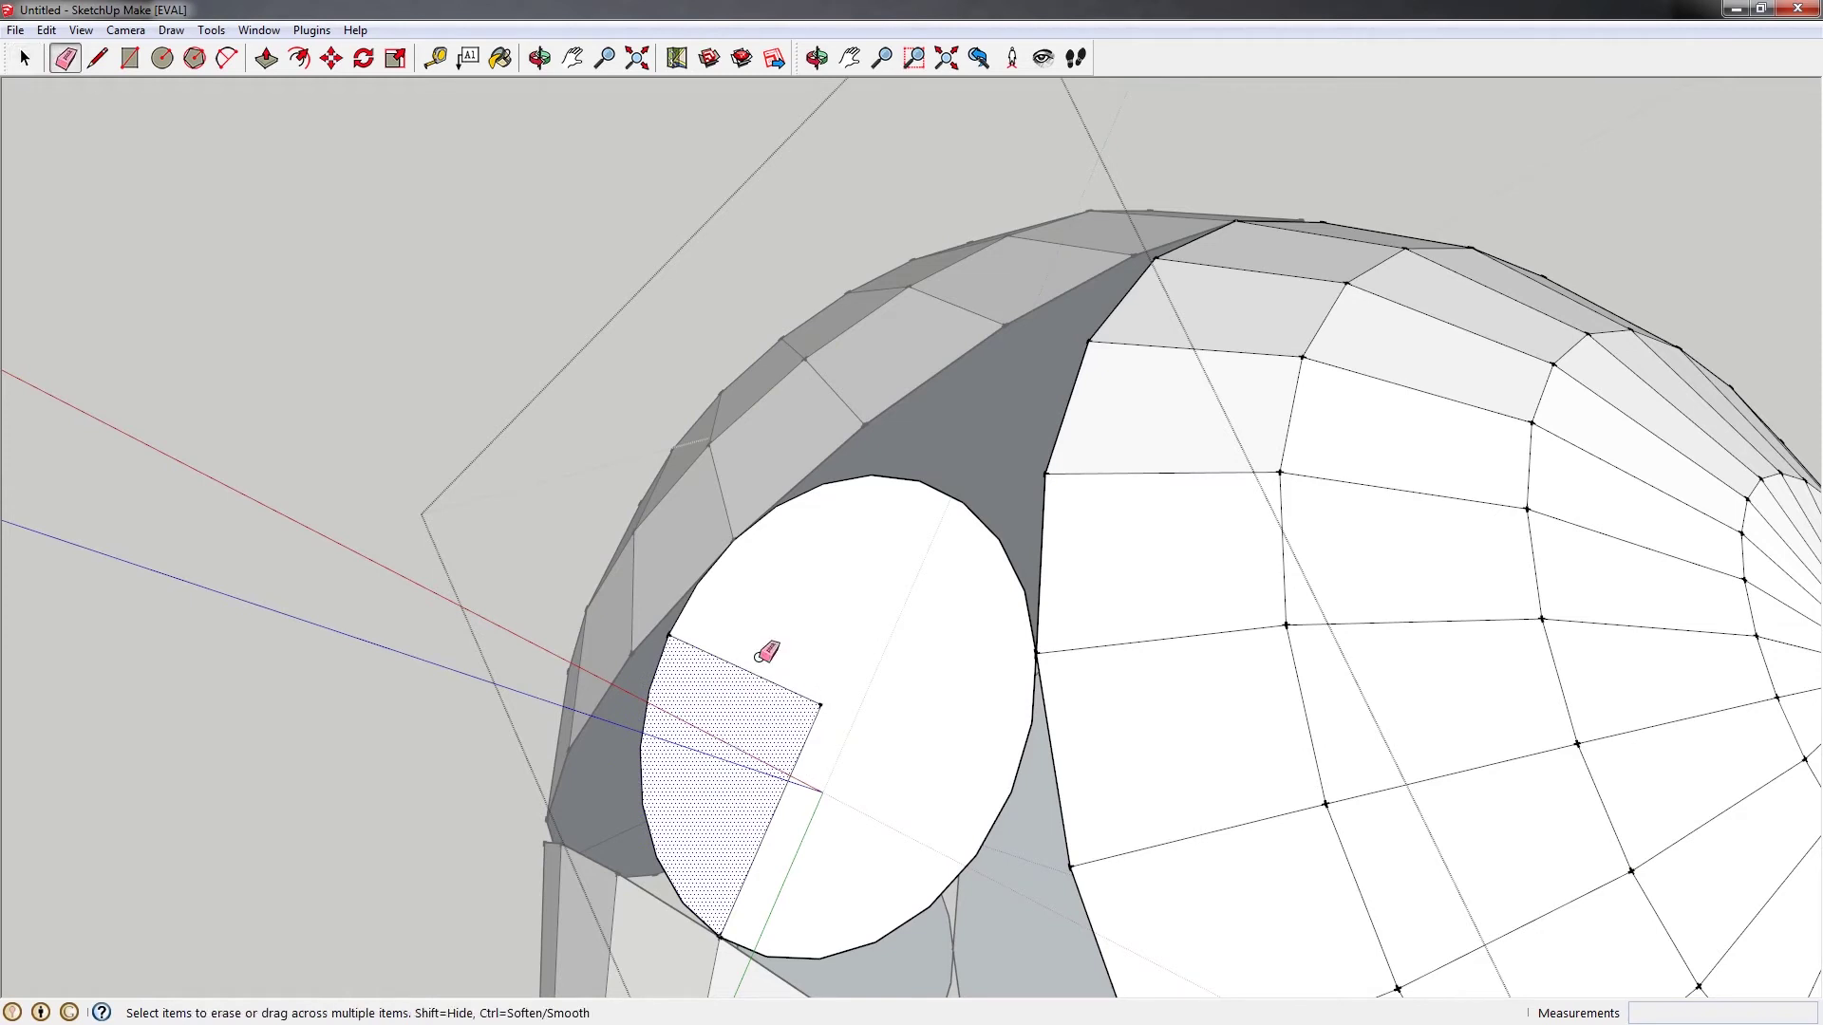
pyautogui.press('space')
pyautogui.moveTo(794, 687)
pyautogui.mouseDown(button='middle')
pyautogui.moveTo(760, 719)
pyautogui.moveTo(313, 589)
pyautogui.moveTo(703, 646)
pyautogui.mouseUp(button='middle')
pyautogui.hotkey('ctrl', 'v')
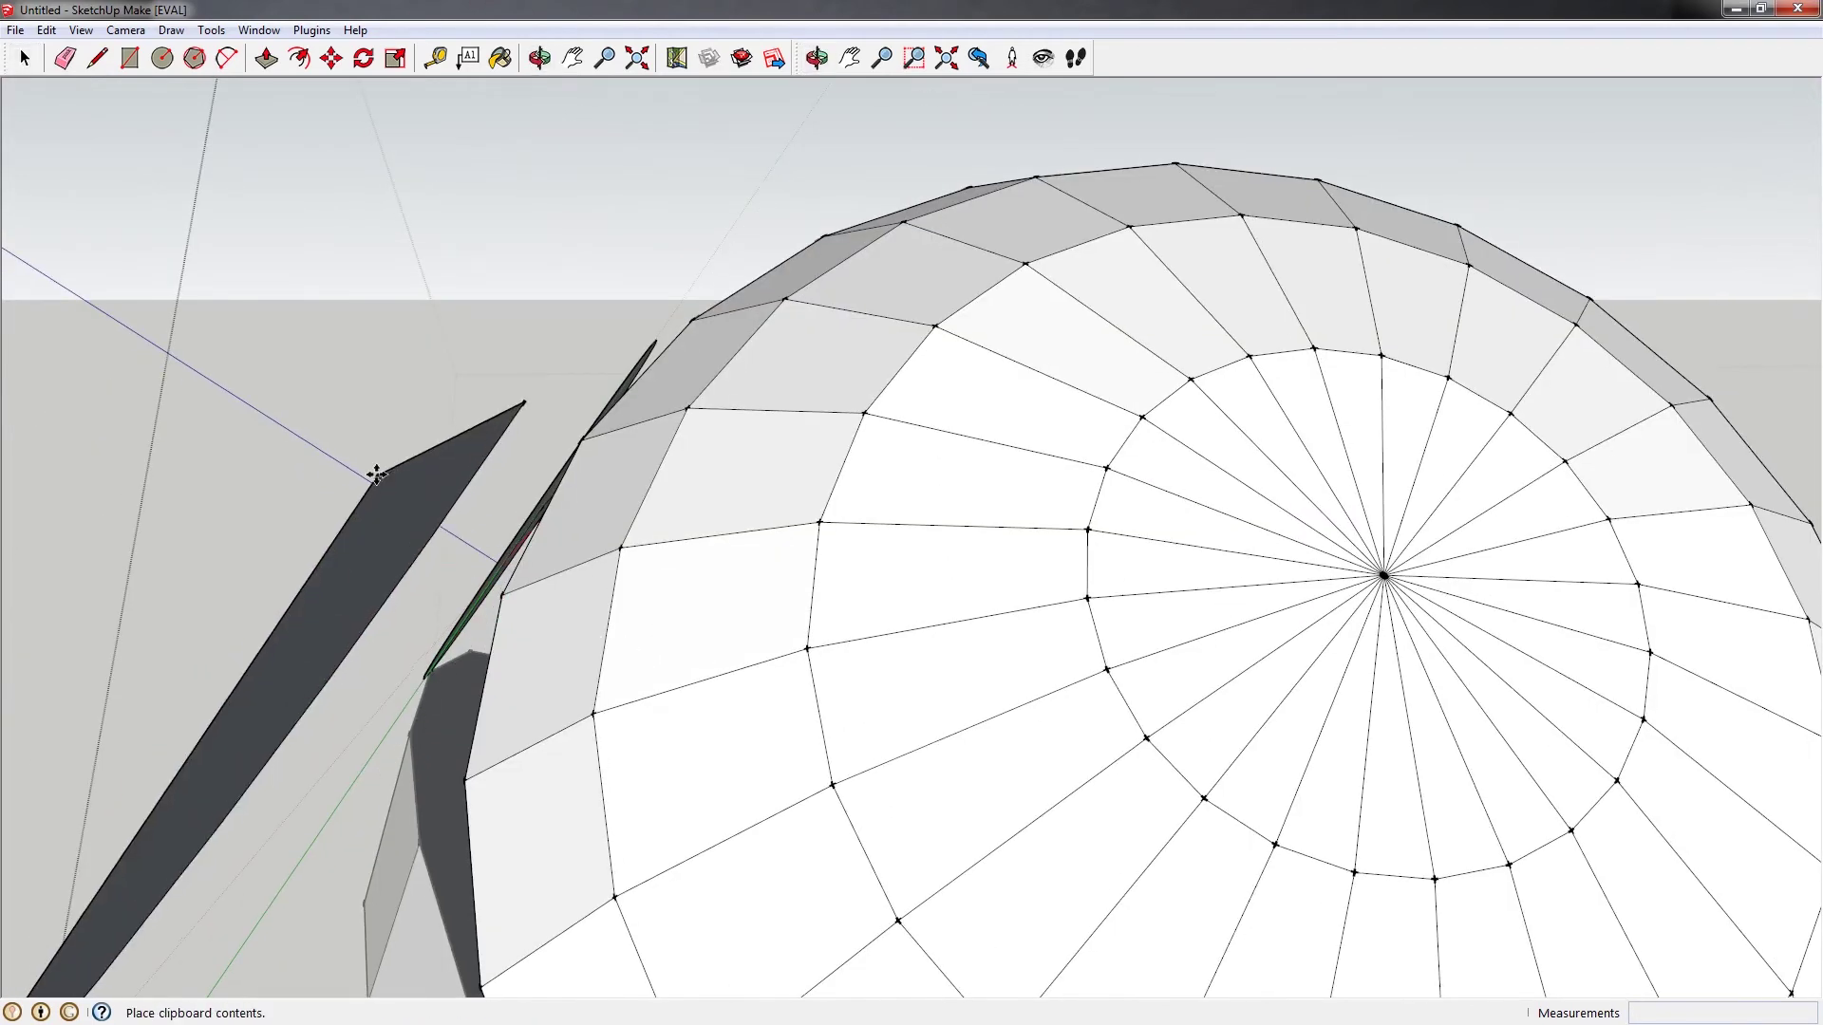
pyautogui.moveTo(588, 432); pyautogui.dragTo(529, 419, button='middle')
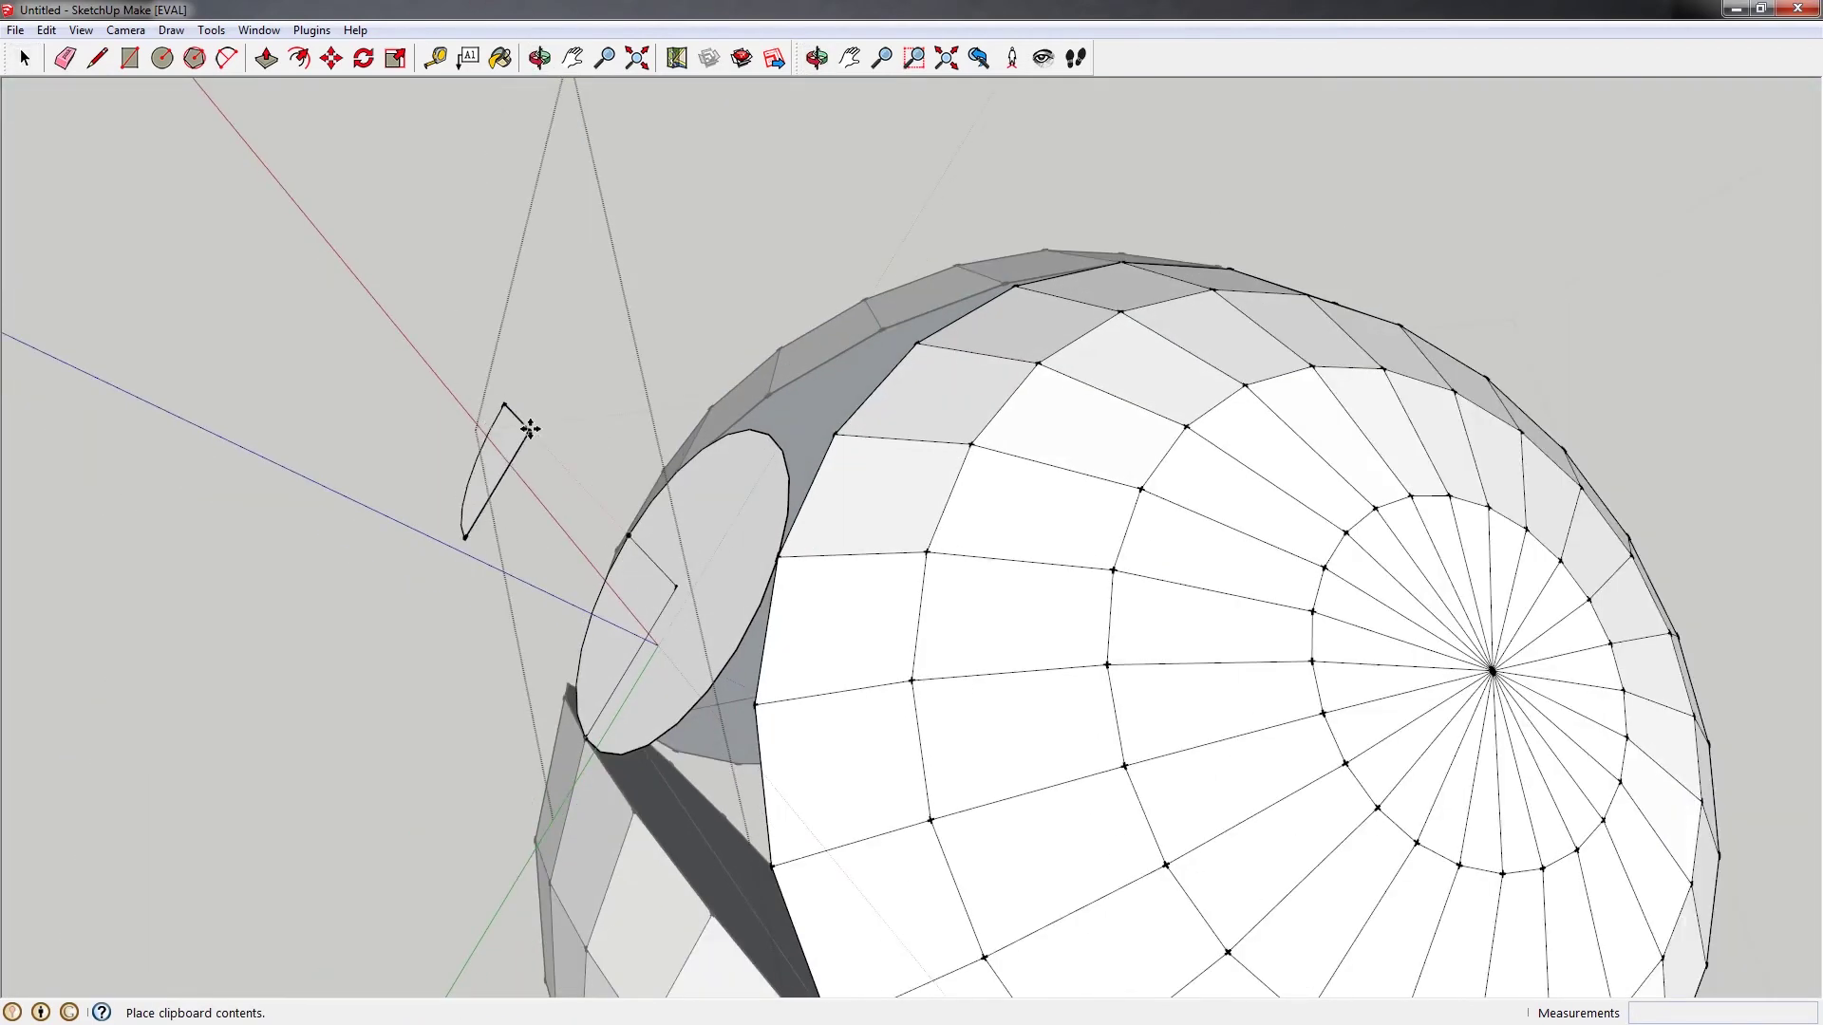
pyautogui.click(529, 420)
# Make the pasted wedge into its own group
pyautogui.scroll(-2, 578, 452)
pyautogui.scroll(2, 546, 446)
pyautogui.press('space')
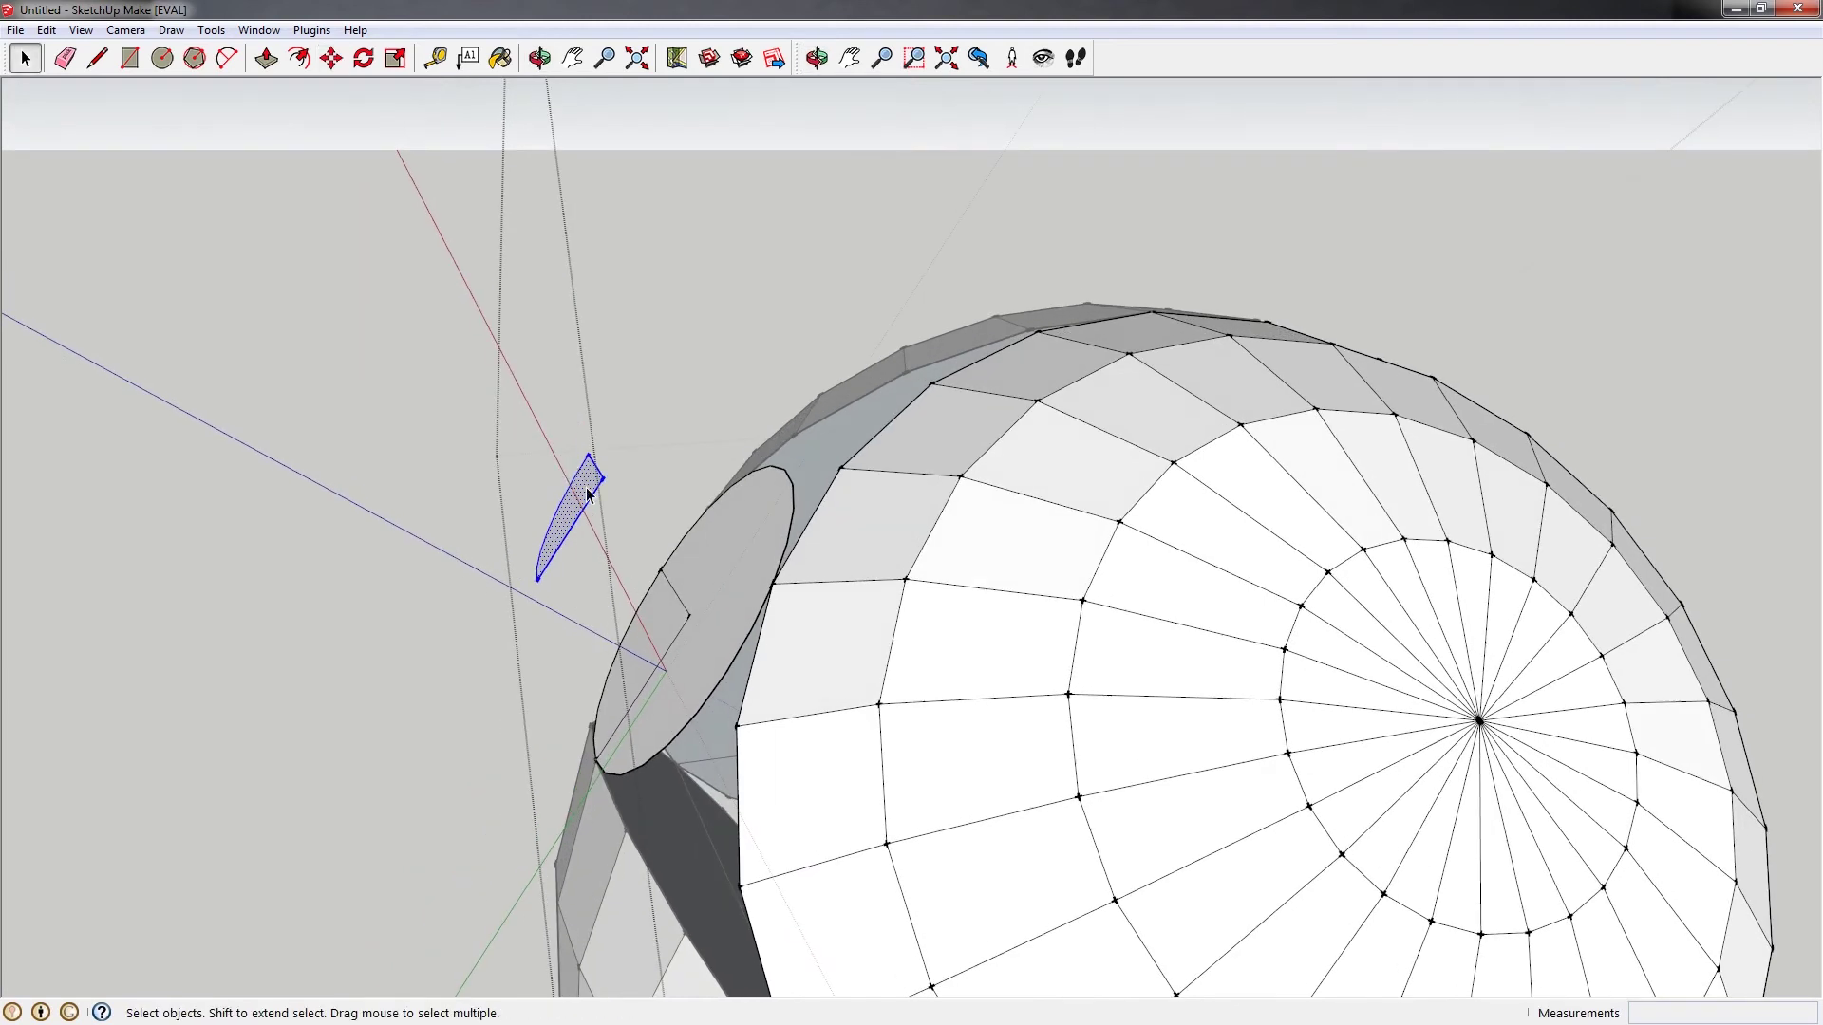
pyautogui.rightClick(585, 486)
pyautogui.click(681, 656)
# Rotate the wedge copy 90°
pyautogui.moveTo(601, 611); pyautogui.dragTo(528, 529, button='middle')
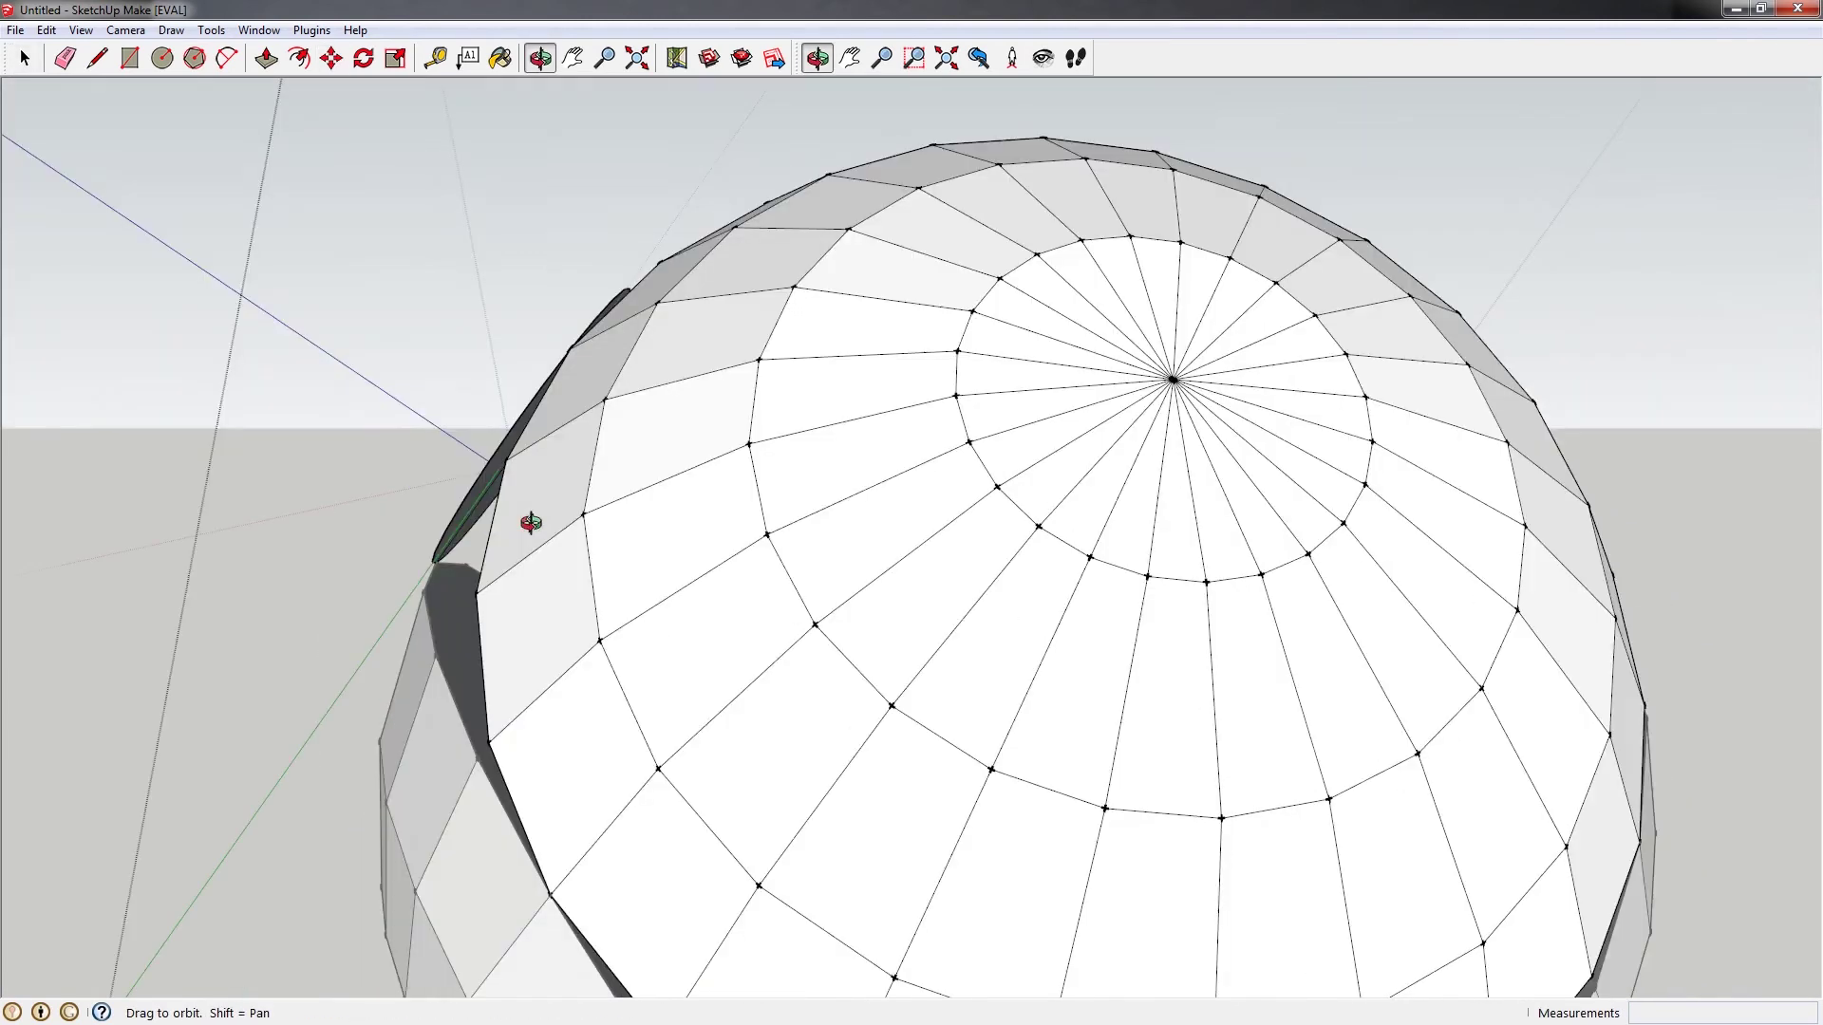
pyautogui.press('q')
pyautogui.scroll(1, 476, 435)
pyautogui.click(460, 426)
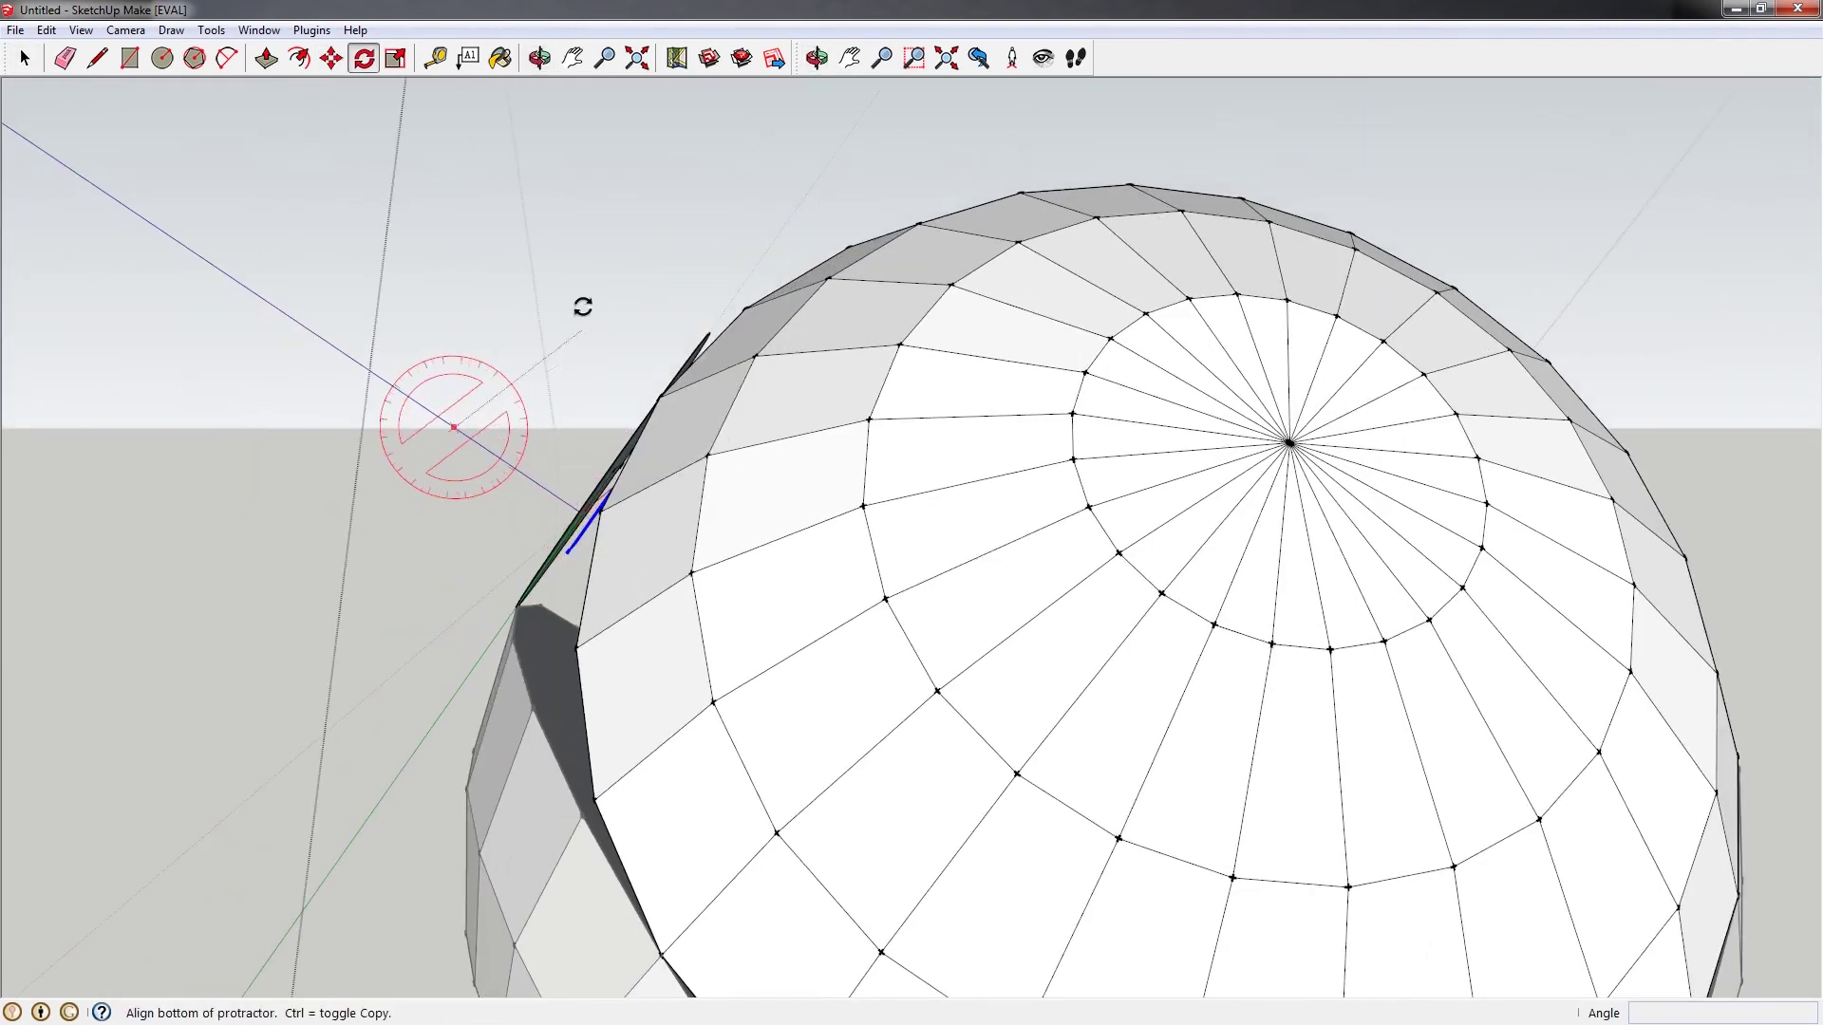
pyautogui.moveTo(582, 475); pyautogui.dragTo(435, 402, button='middle')
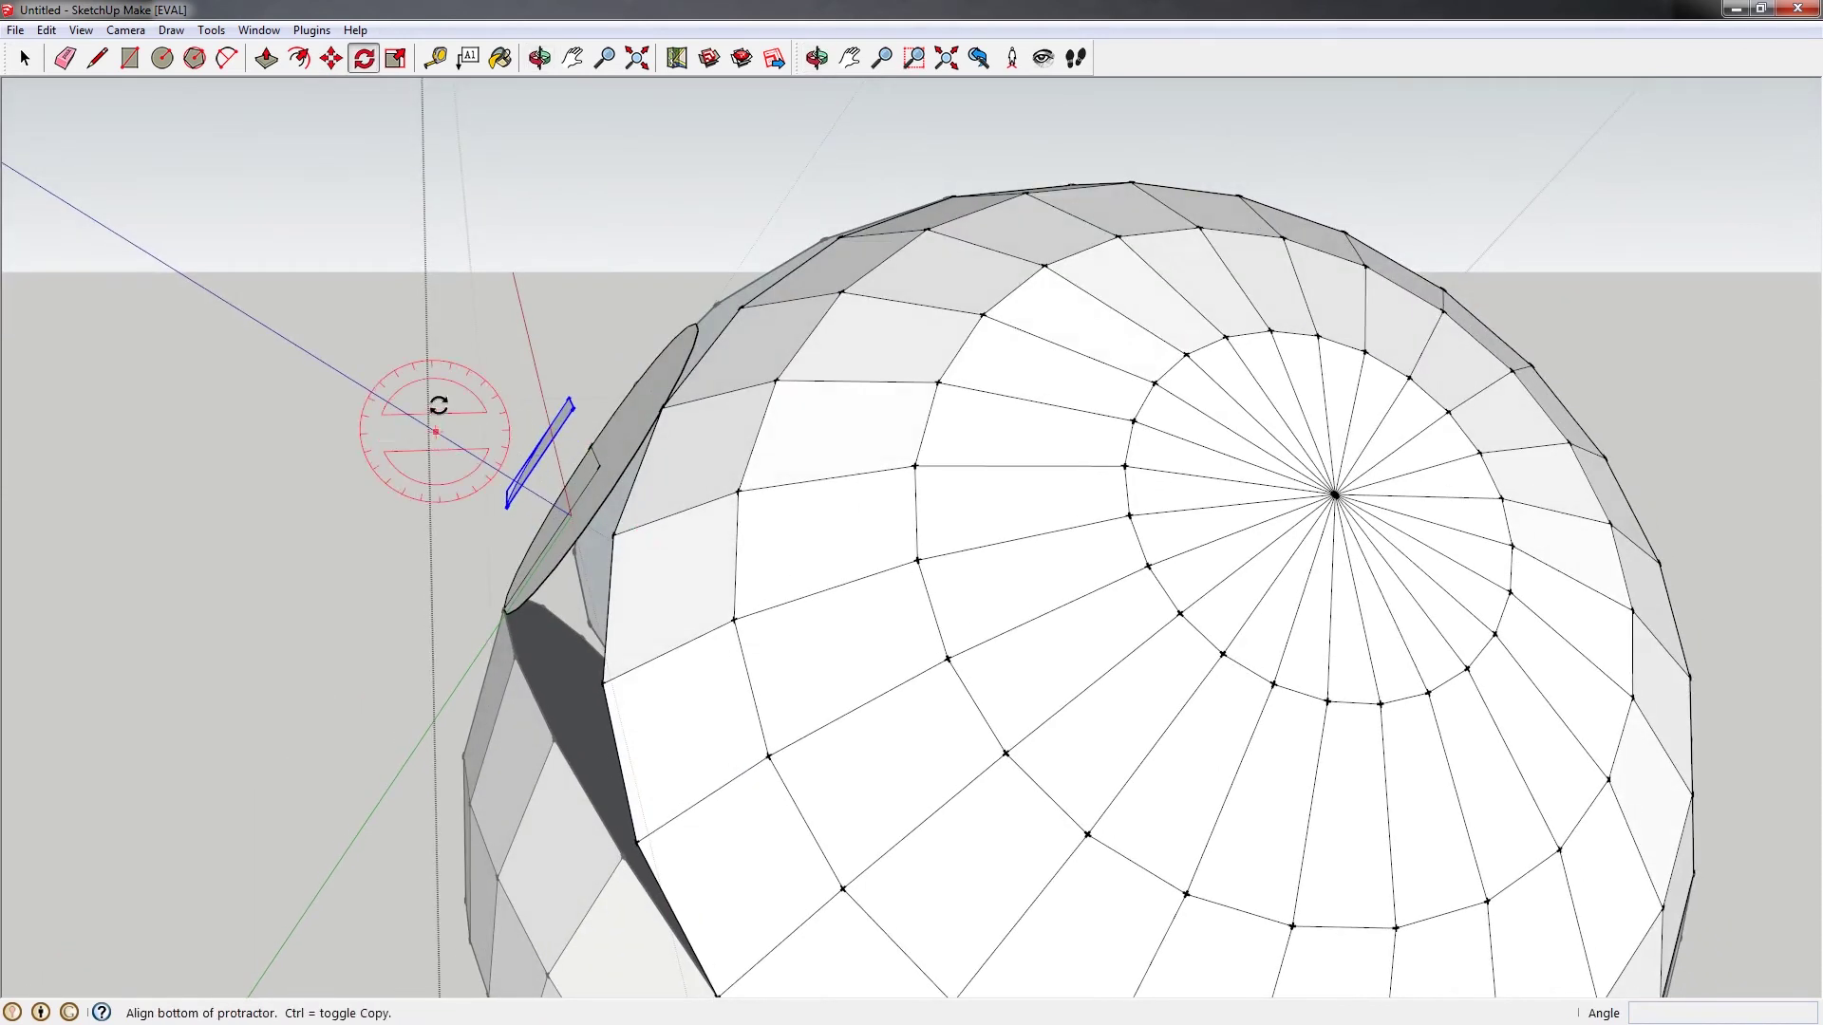
pyautogui.click(496, 362)
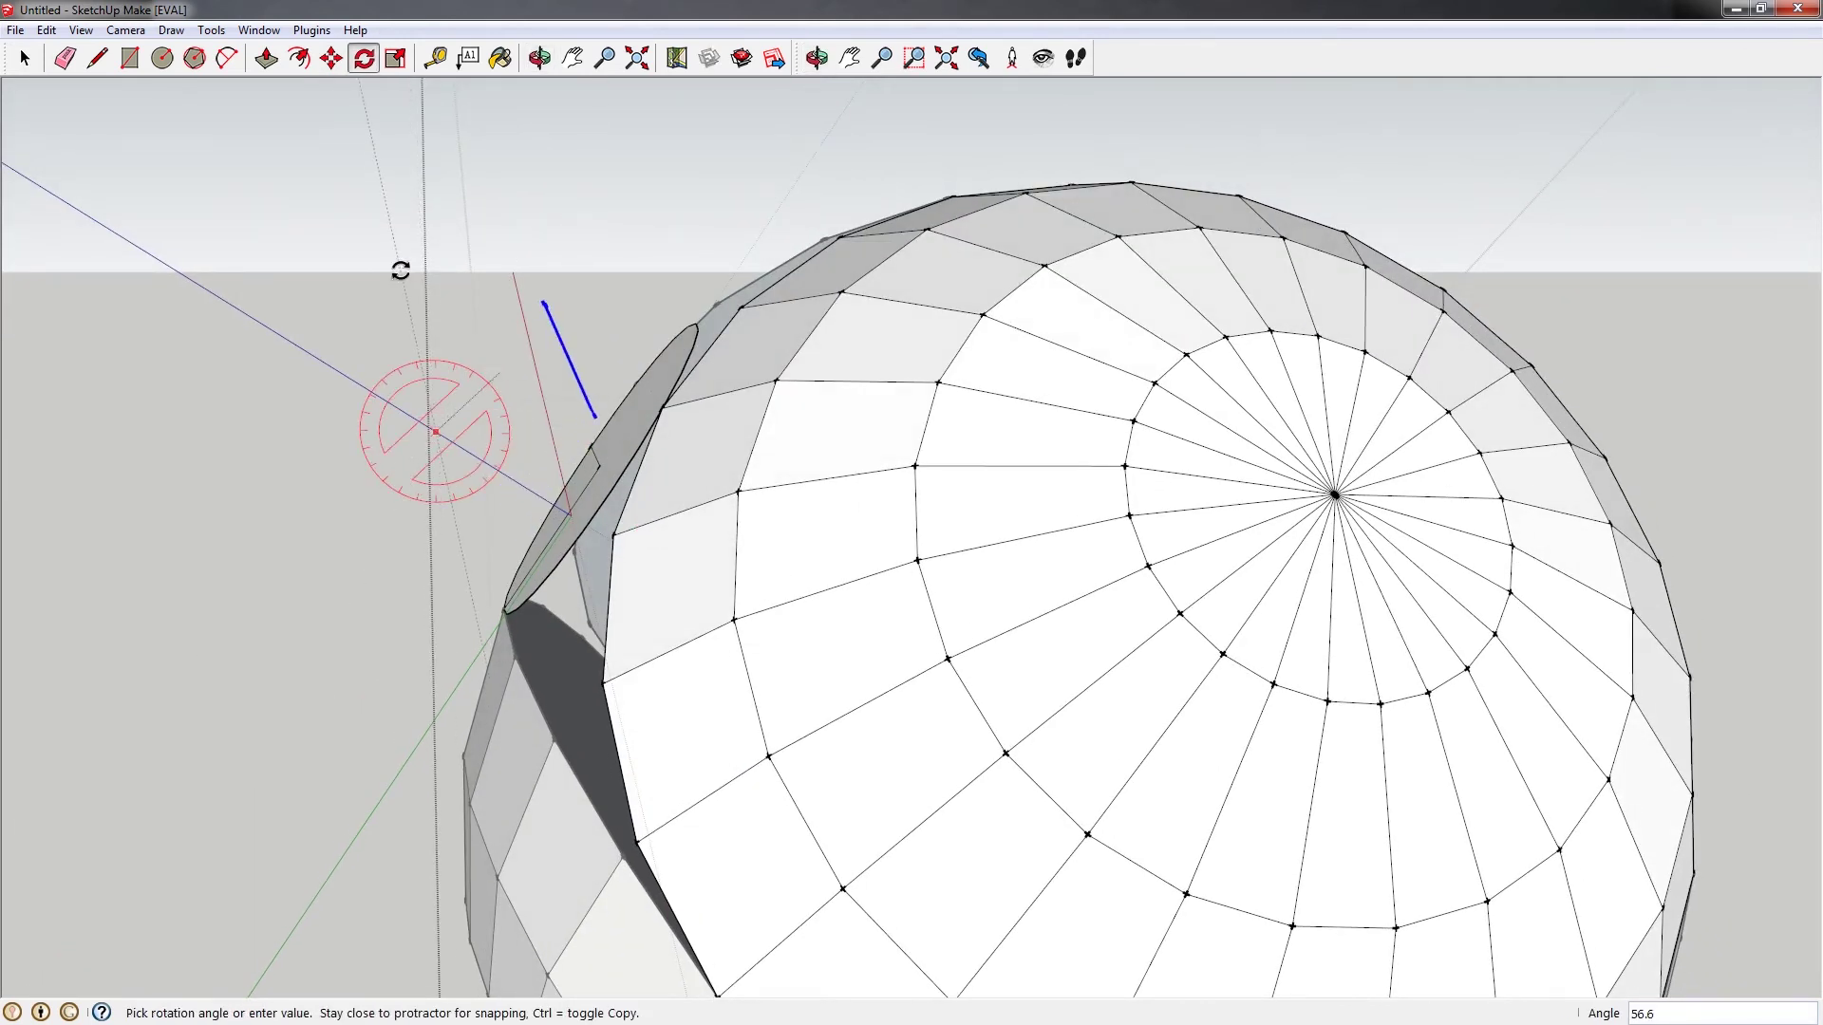
pyautogui.write('90')
pyautogui.press('Return')
# Move the wedge by its tip and rotate it 64.3° about that tip
pyautogui.moveTo(395, 476); pyautogui.dragTo(700, 497, button='middle')
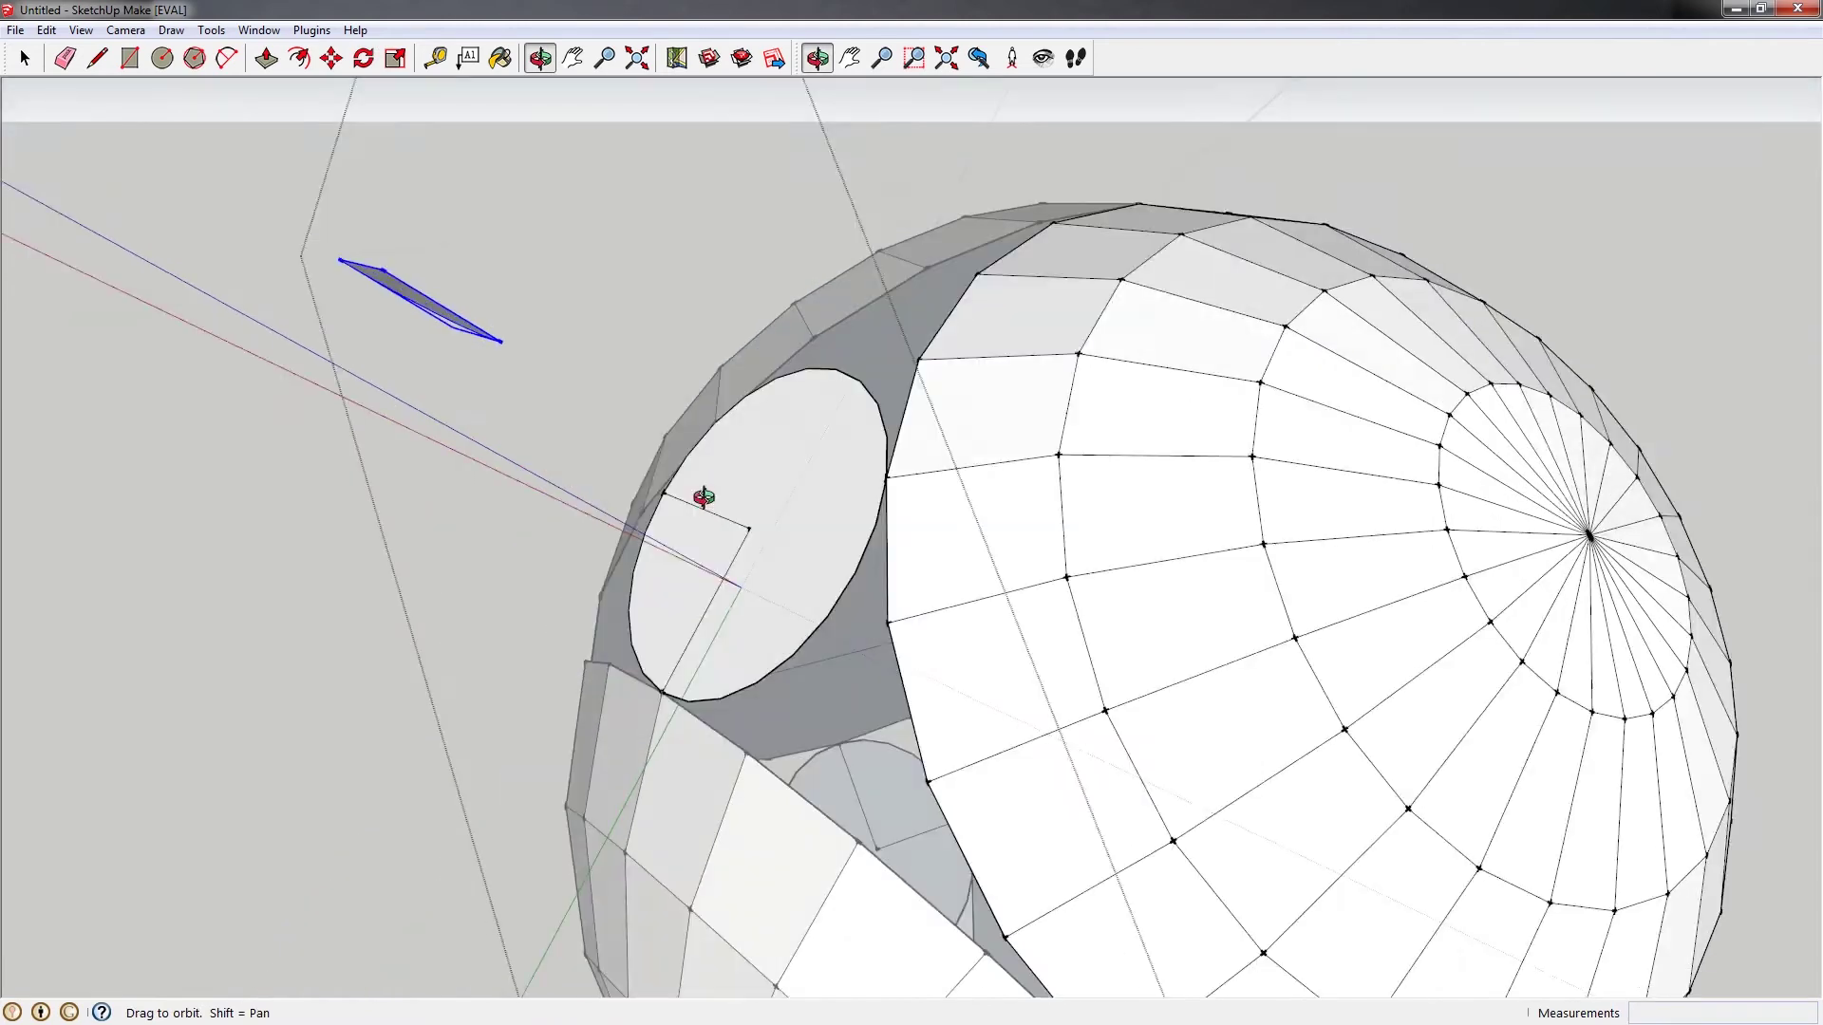
pyautogui.press('m')
pyautogui.click(498, 341)
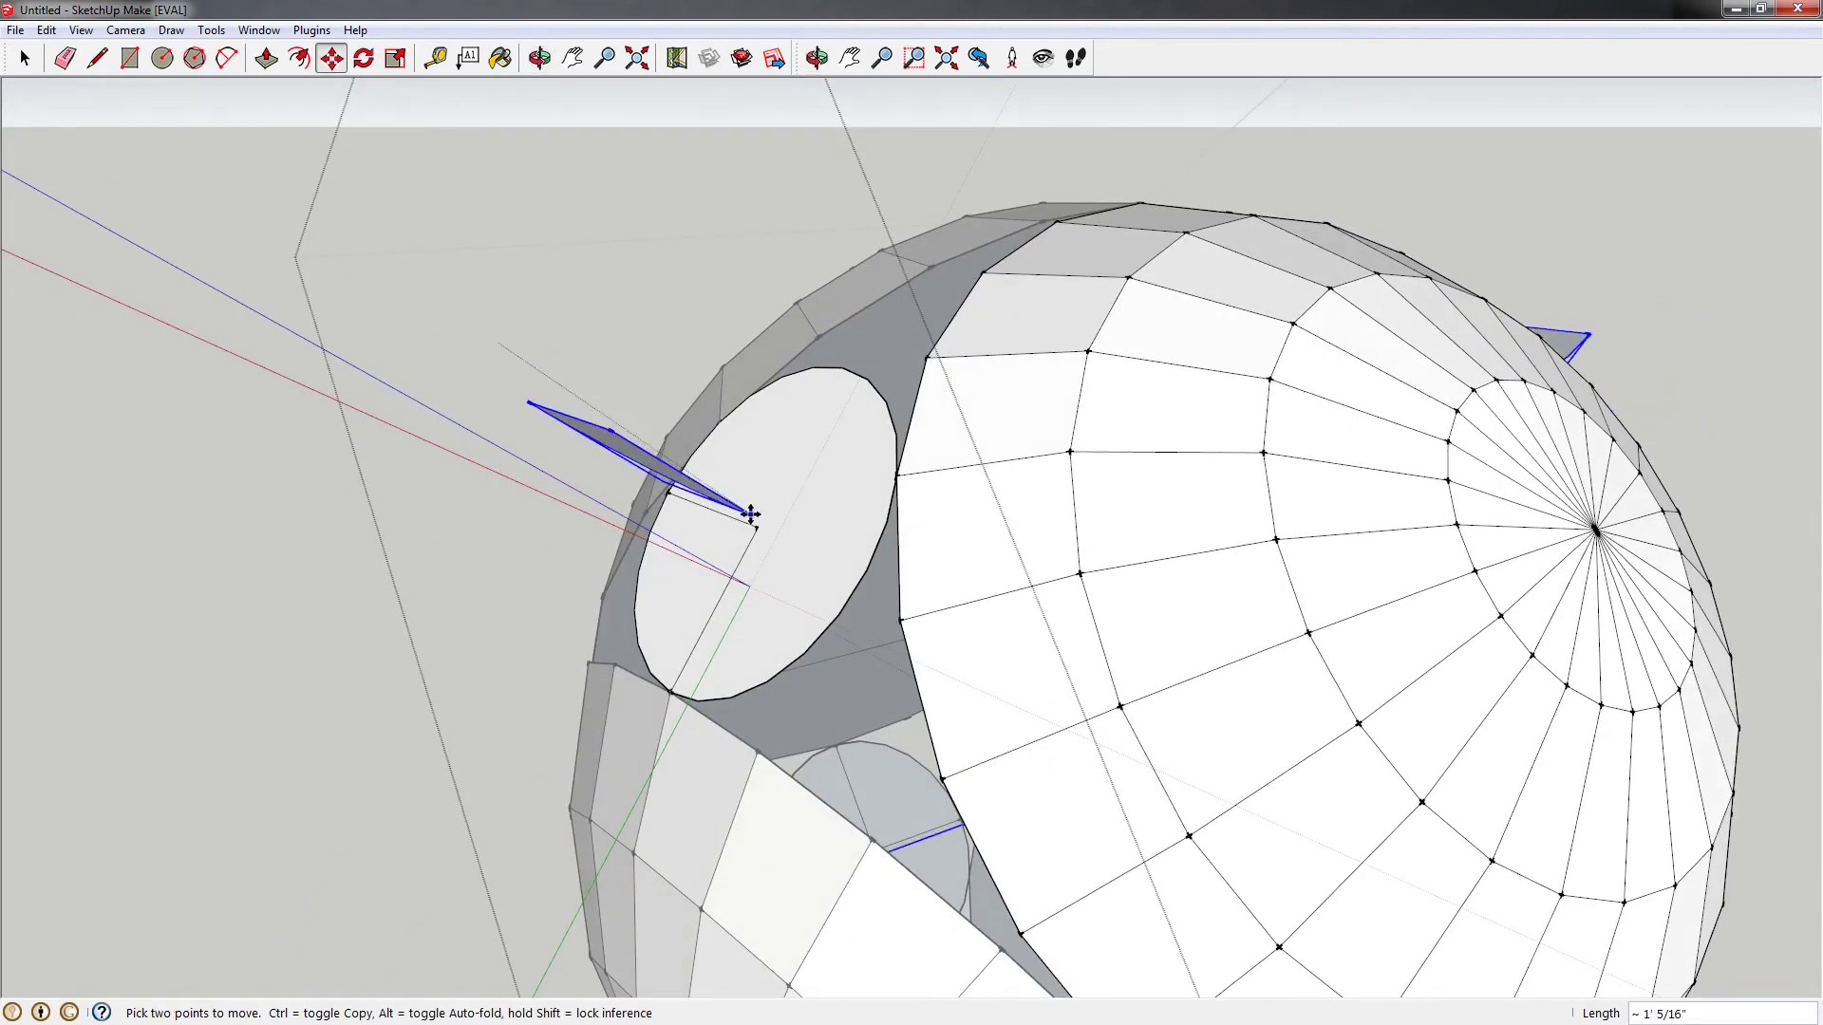
pyautogui.moveTo(757, 521); pyautogui.dragTo(1125, 507, button='middle')
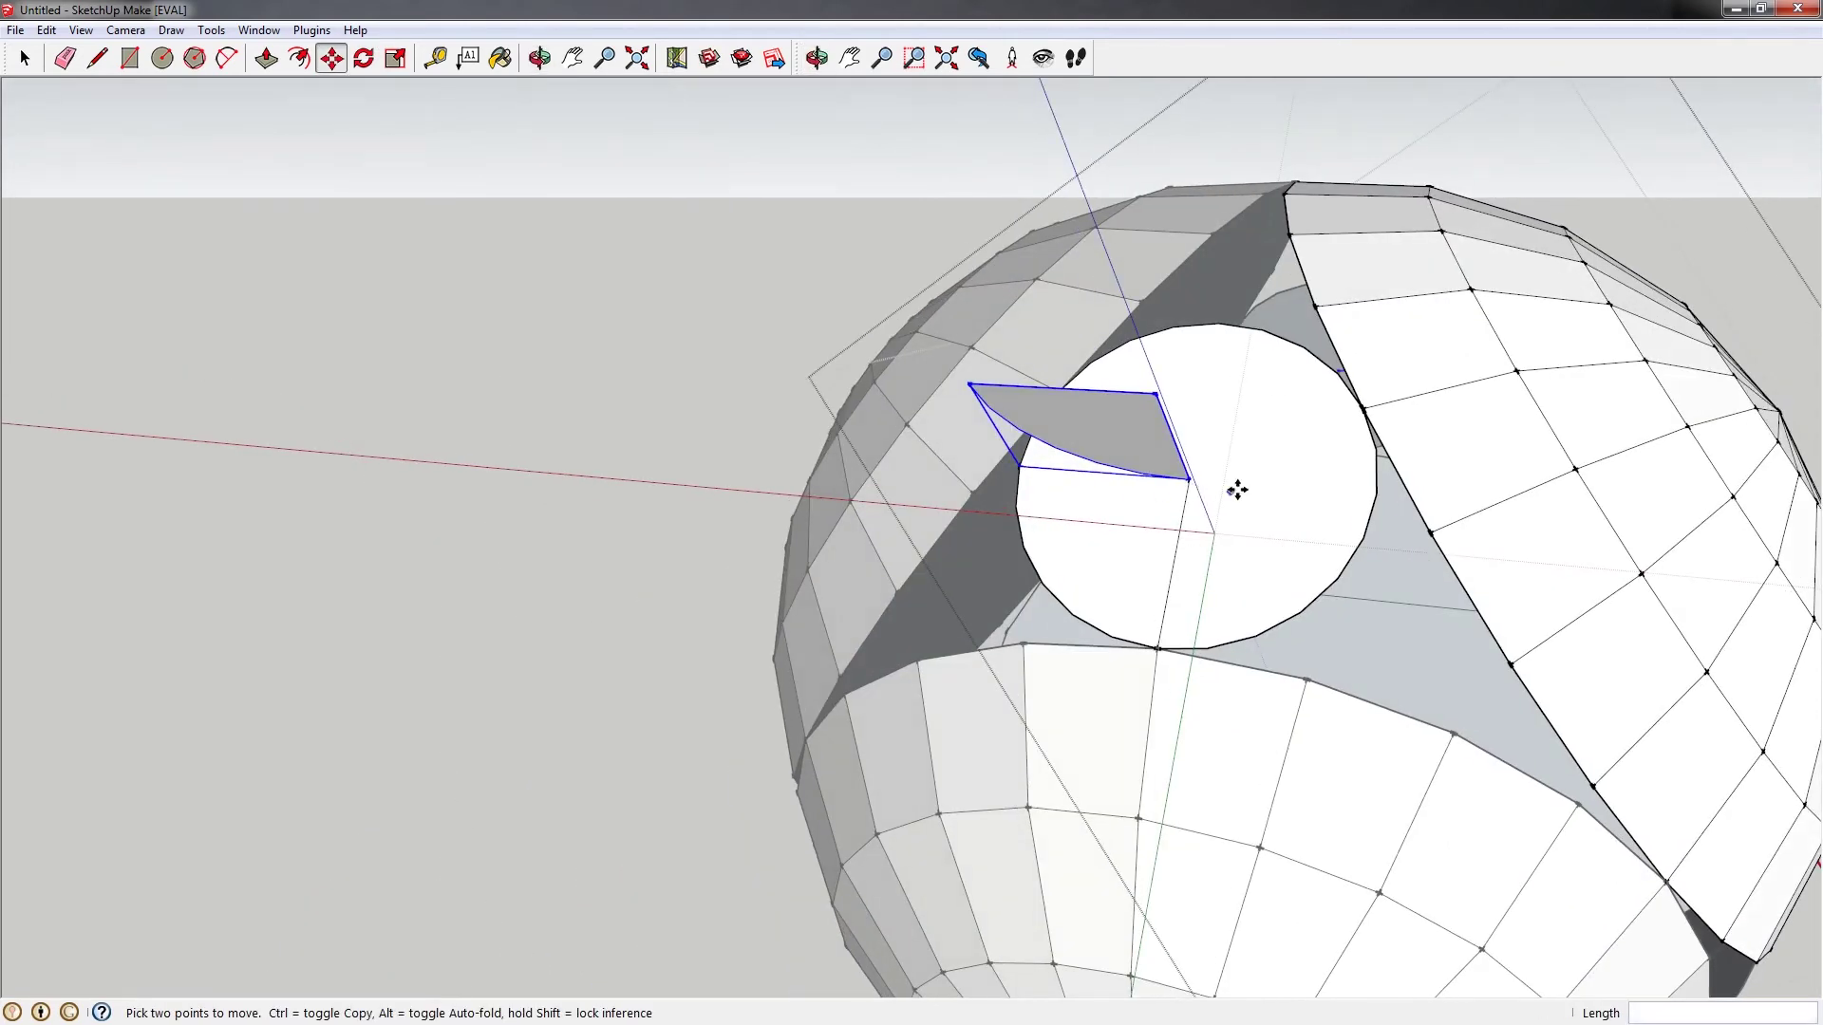
pyautogui.moveTo(1237, 490); pyautogui.dragTo(1135, 541, button='middle')
pyautogui.press('q')
pyautogui.click(1087, 562)
pyautogui.click(1136, 463)
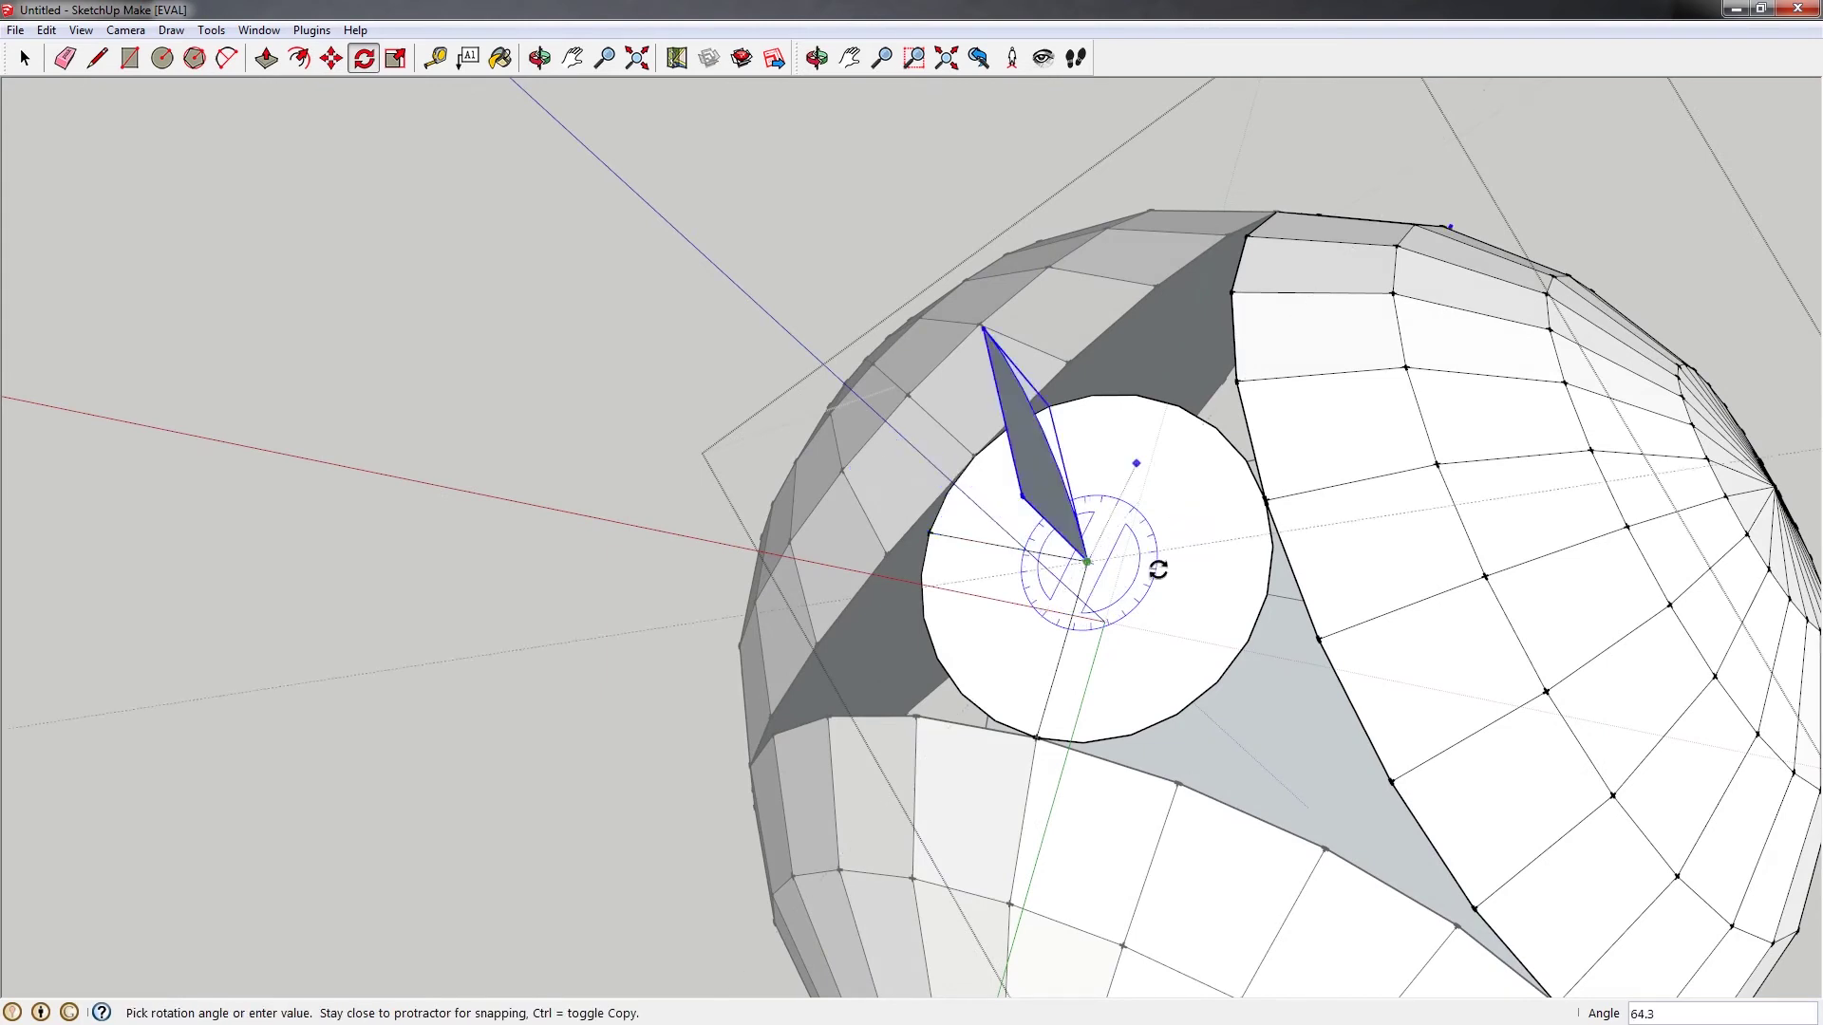
pyautogui.click(1162, 569)
# Move the face by its corner against the dome's dark disc
pyautogui.press('m')
pyautogui.moveTo(1165, 569); pyautogui.dragTo(869, 605, button='middle')
pyautogui.click(861, 606)
pyautogui.moveTo(788, 774); pyautogui.dragTo(997, 639, button='middle')
pyautogui.scroll(2, 828, 568)
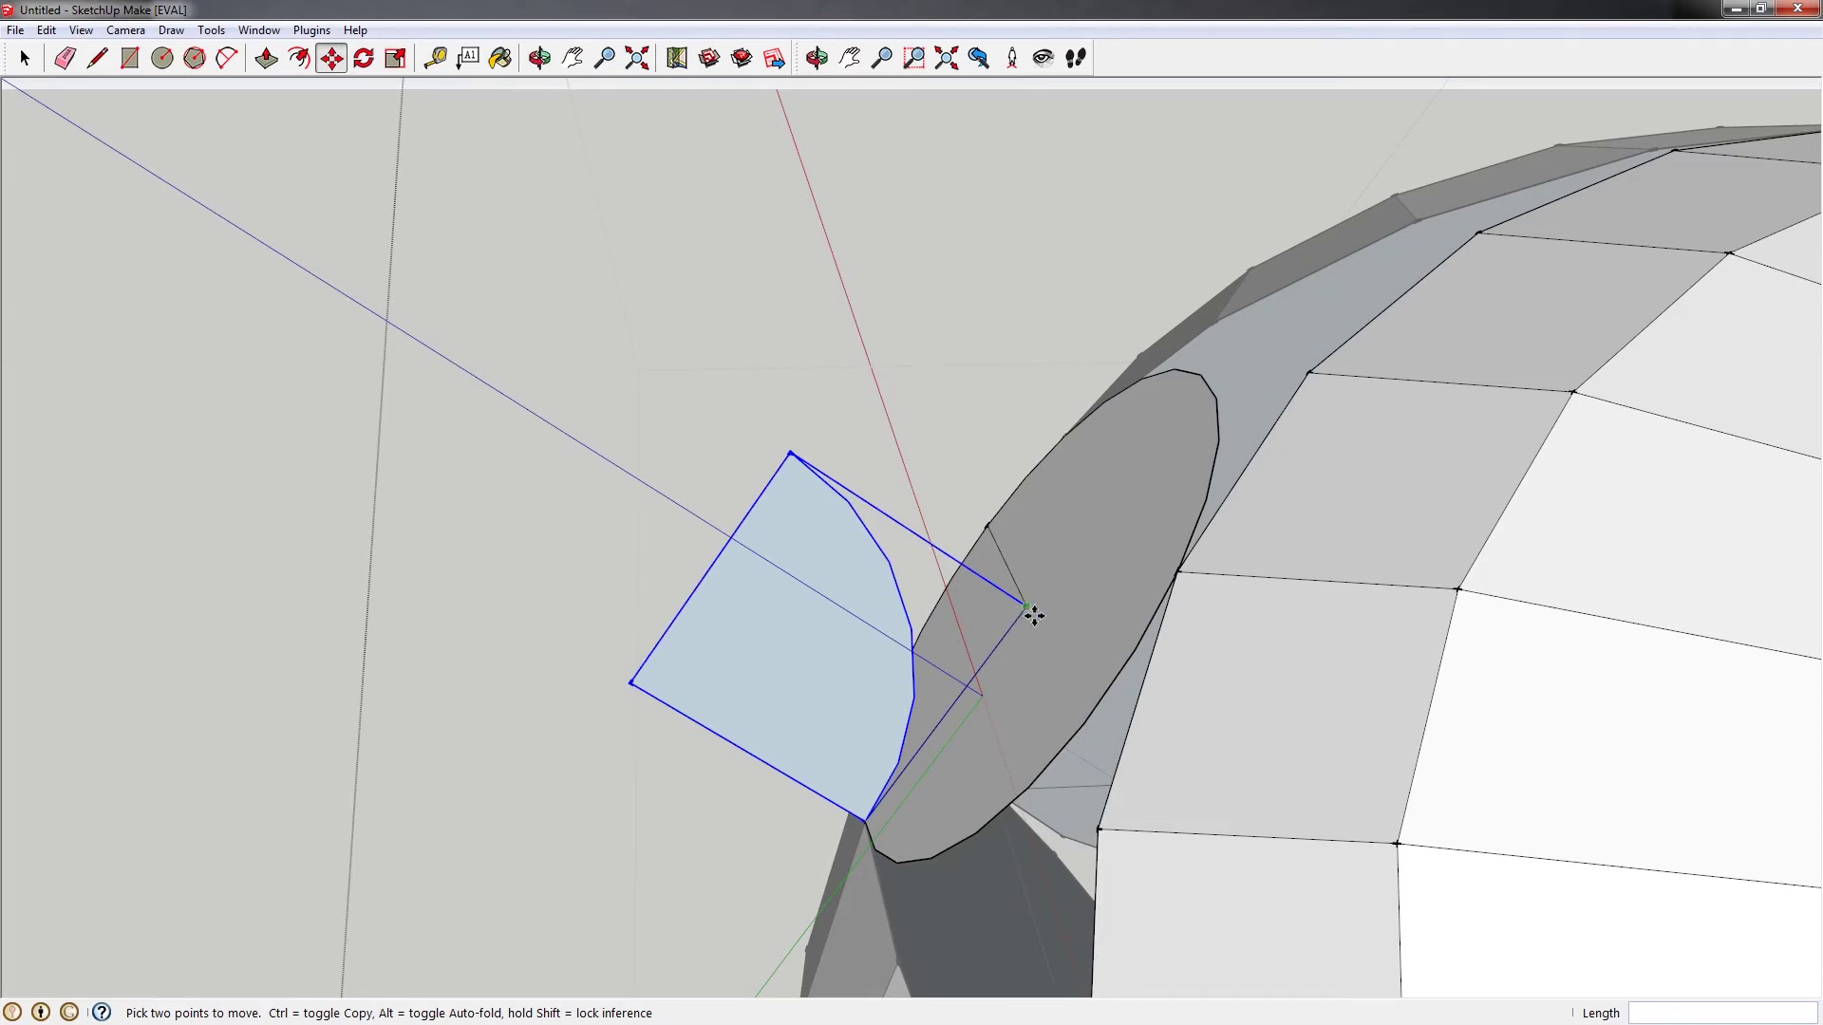
pyautogui.moveTo(1026, 600)
pyautogui.mouseDown(button='middle')
pyautogui.moveTo(1034, 725)
pyautogui.moveTo(1058, 715)
pyautogui.moveTo(1043, 596)
pyautogui.mouseUp(button='middle')
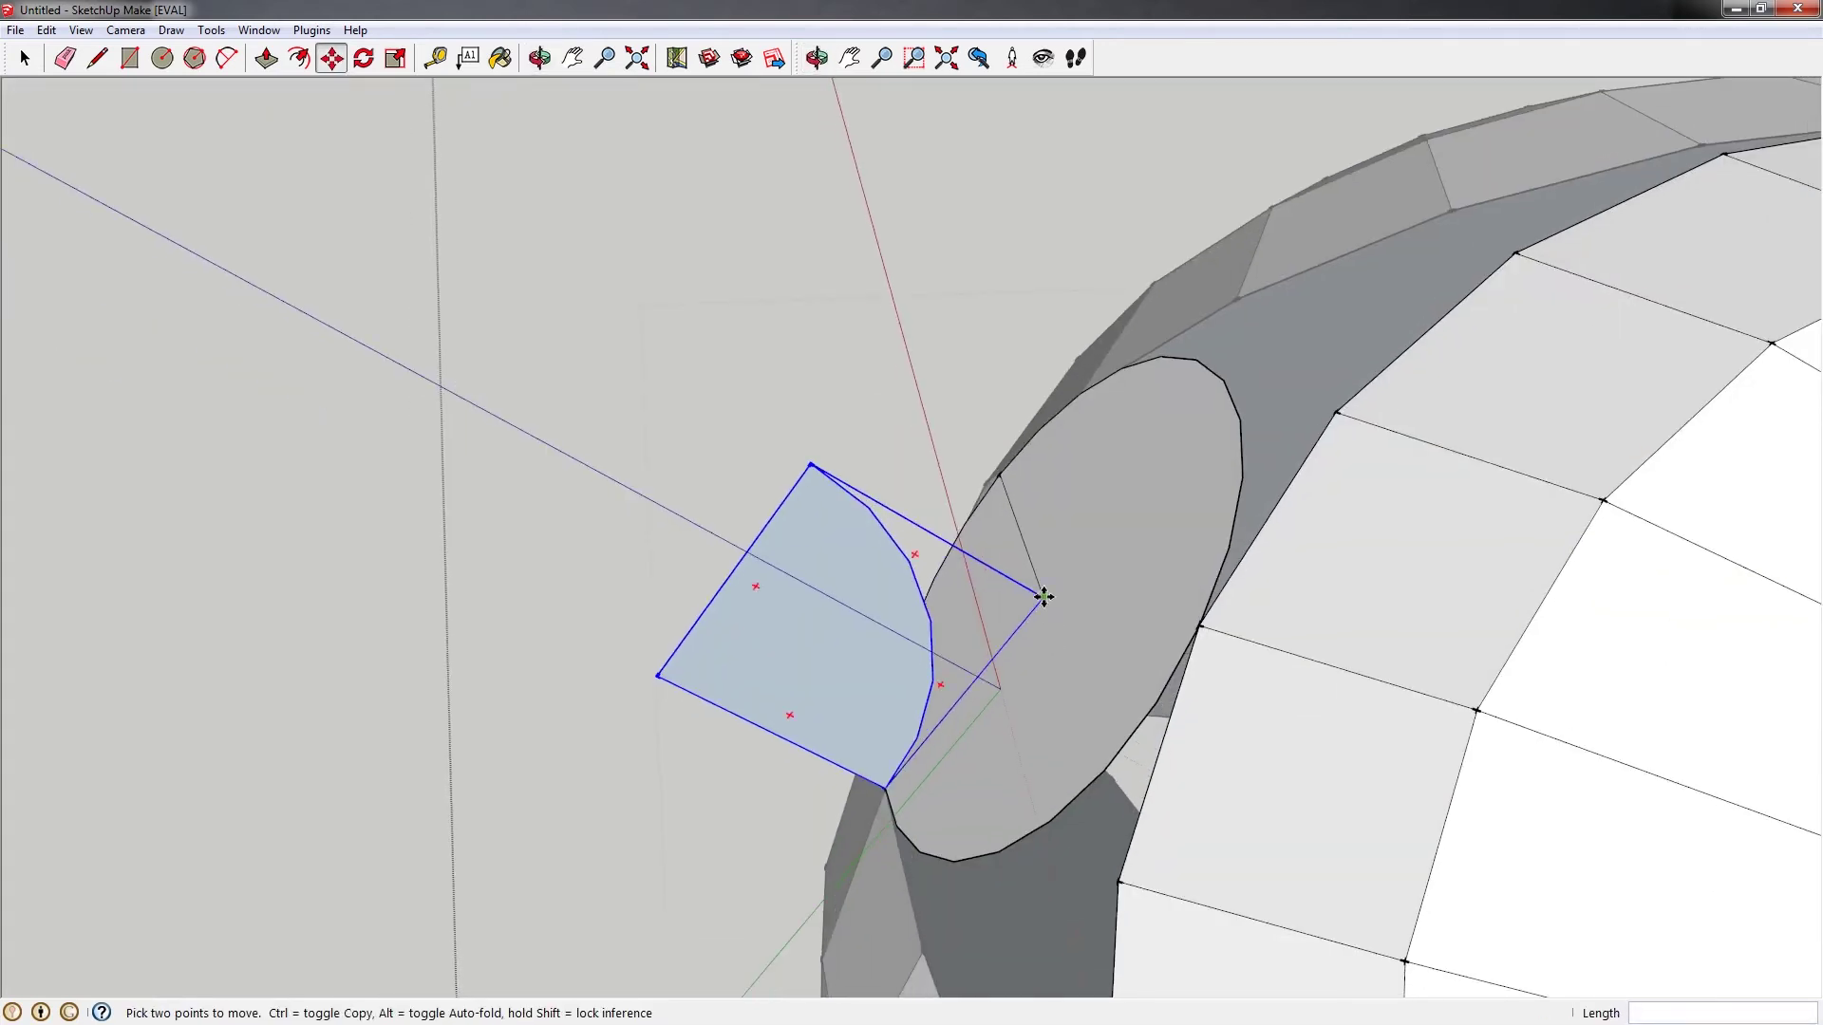
pyautogui.click(1045, 602)
# Draw a 1/2" circle centred on the face's endpoint
pyautogui.press('c')
pyautogui.click(1044, 596)
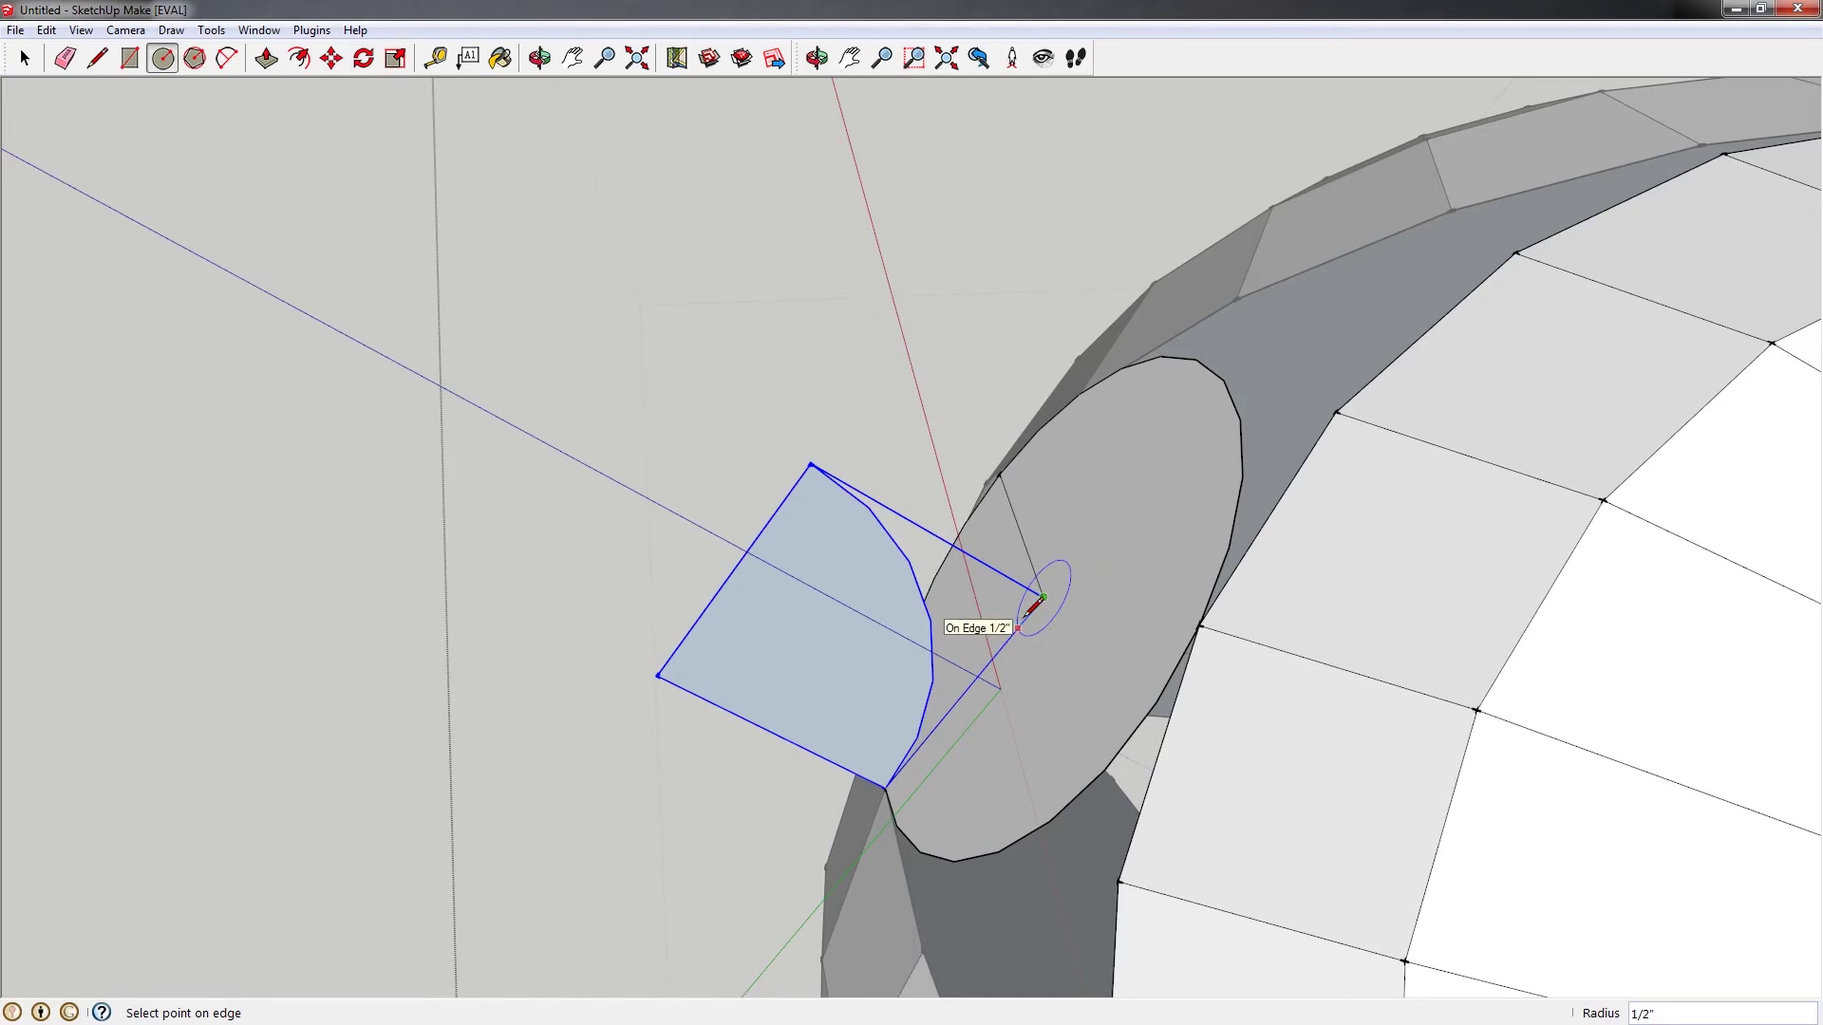
pyautogui.click(1018, 628)
pyautogui.press('space')
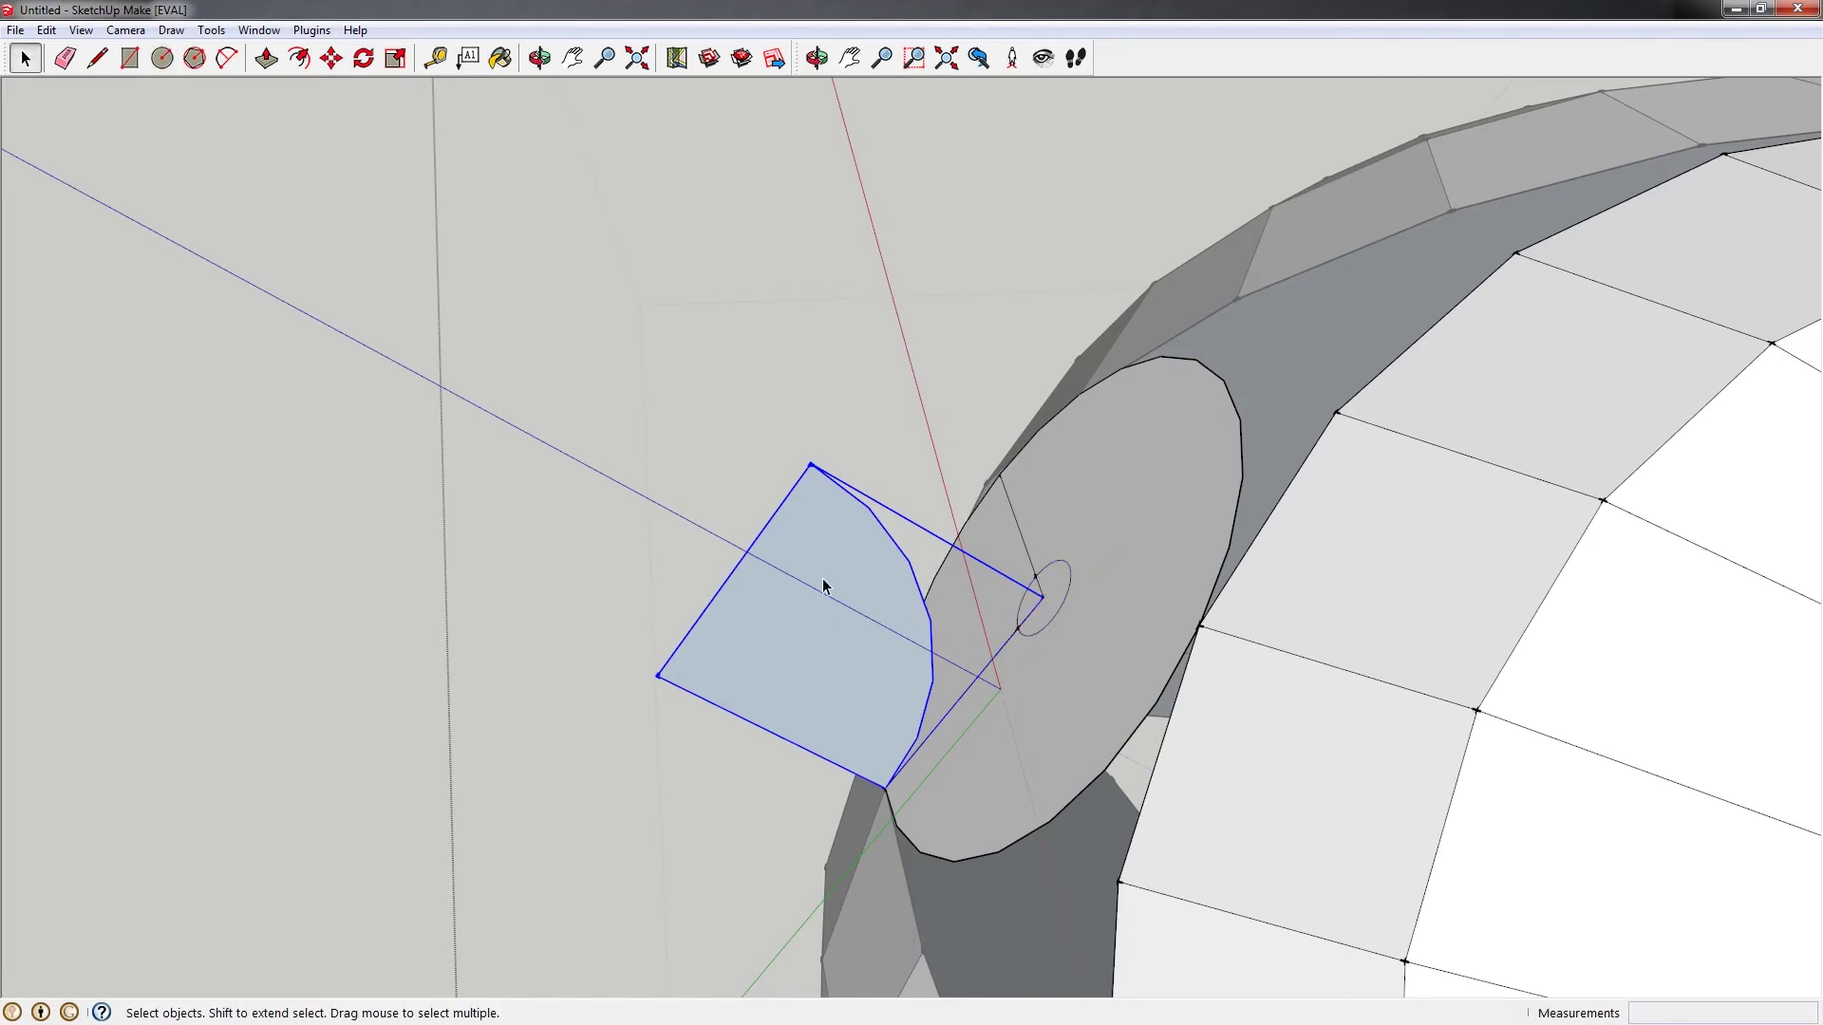
pyautogui.press('s')
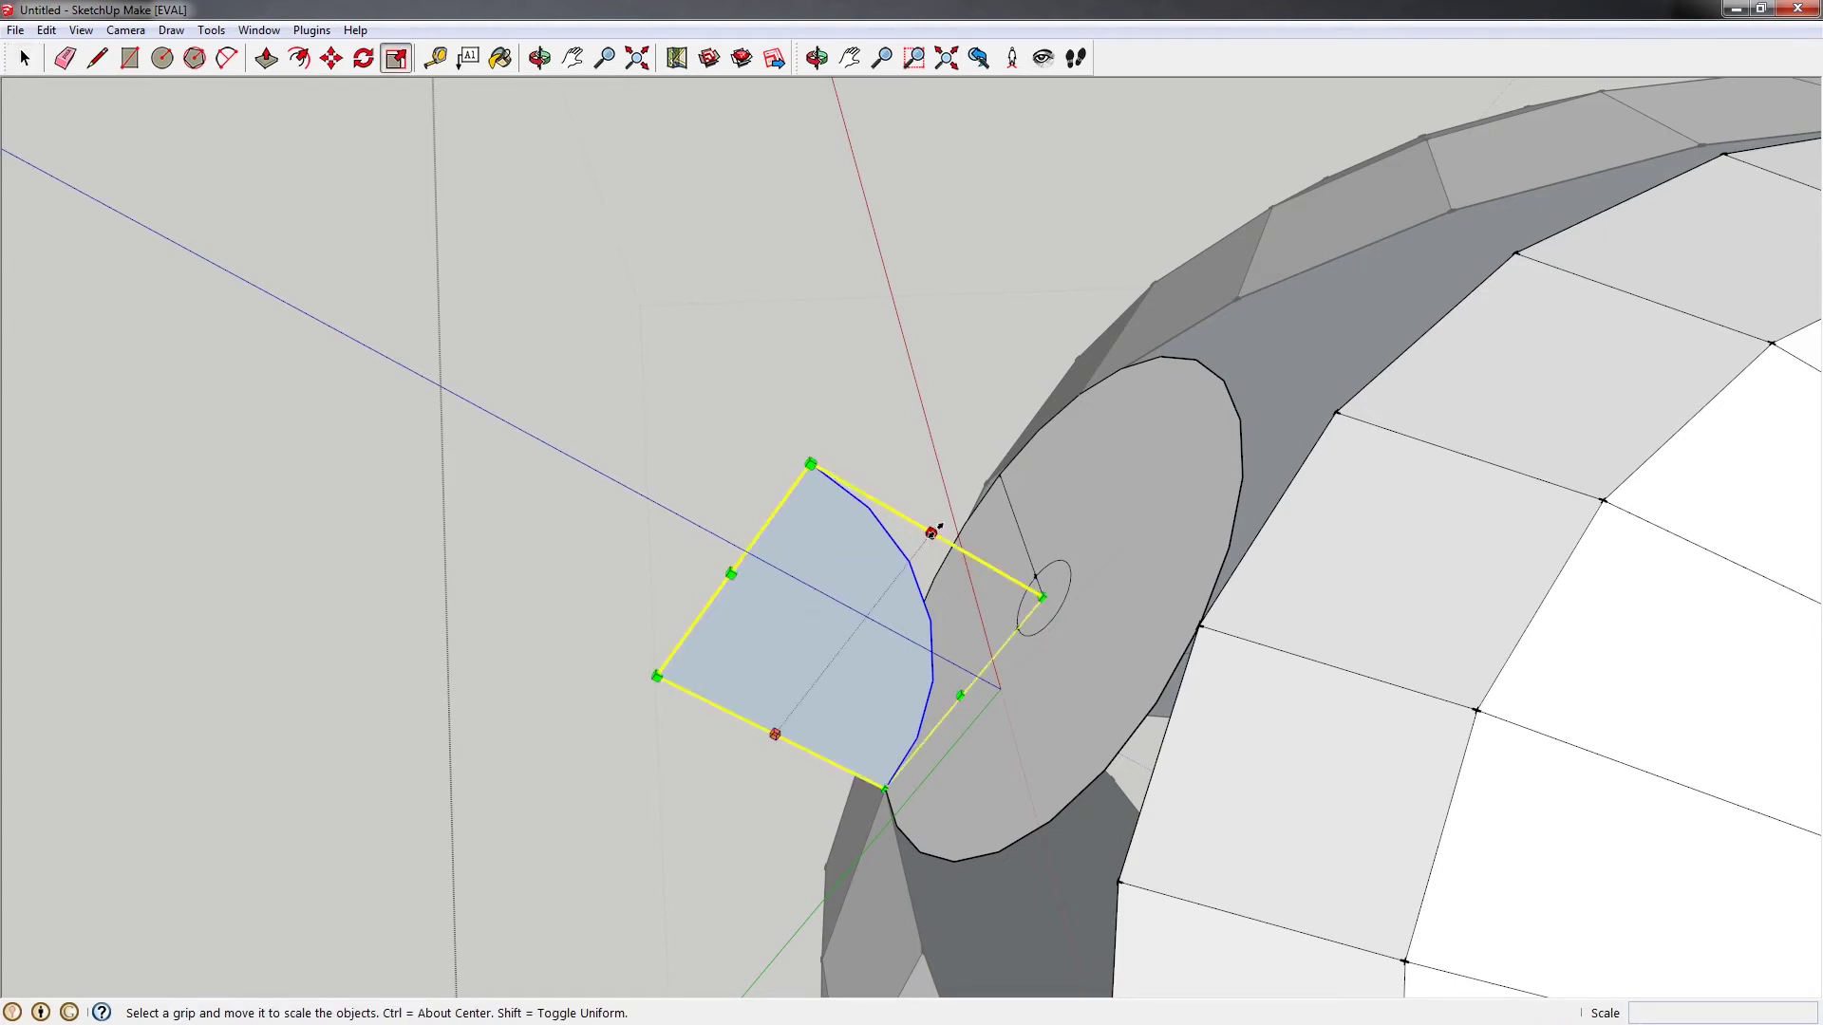
# Scale the profile face uniformly to about 0.85 and nudge it about 1/4"
pyautogui.moveTo(938, 528); pyautogui.dragTo(906, 566)
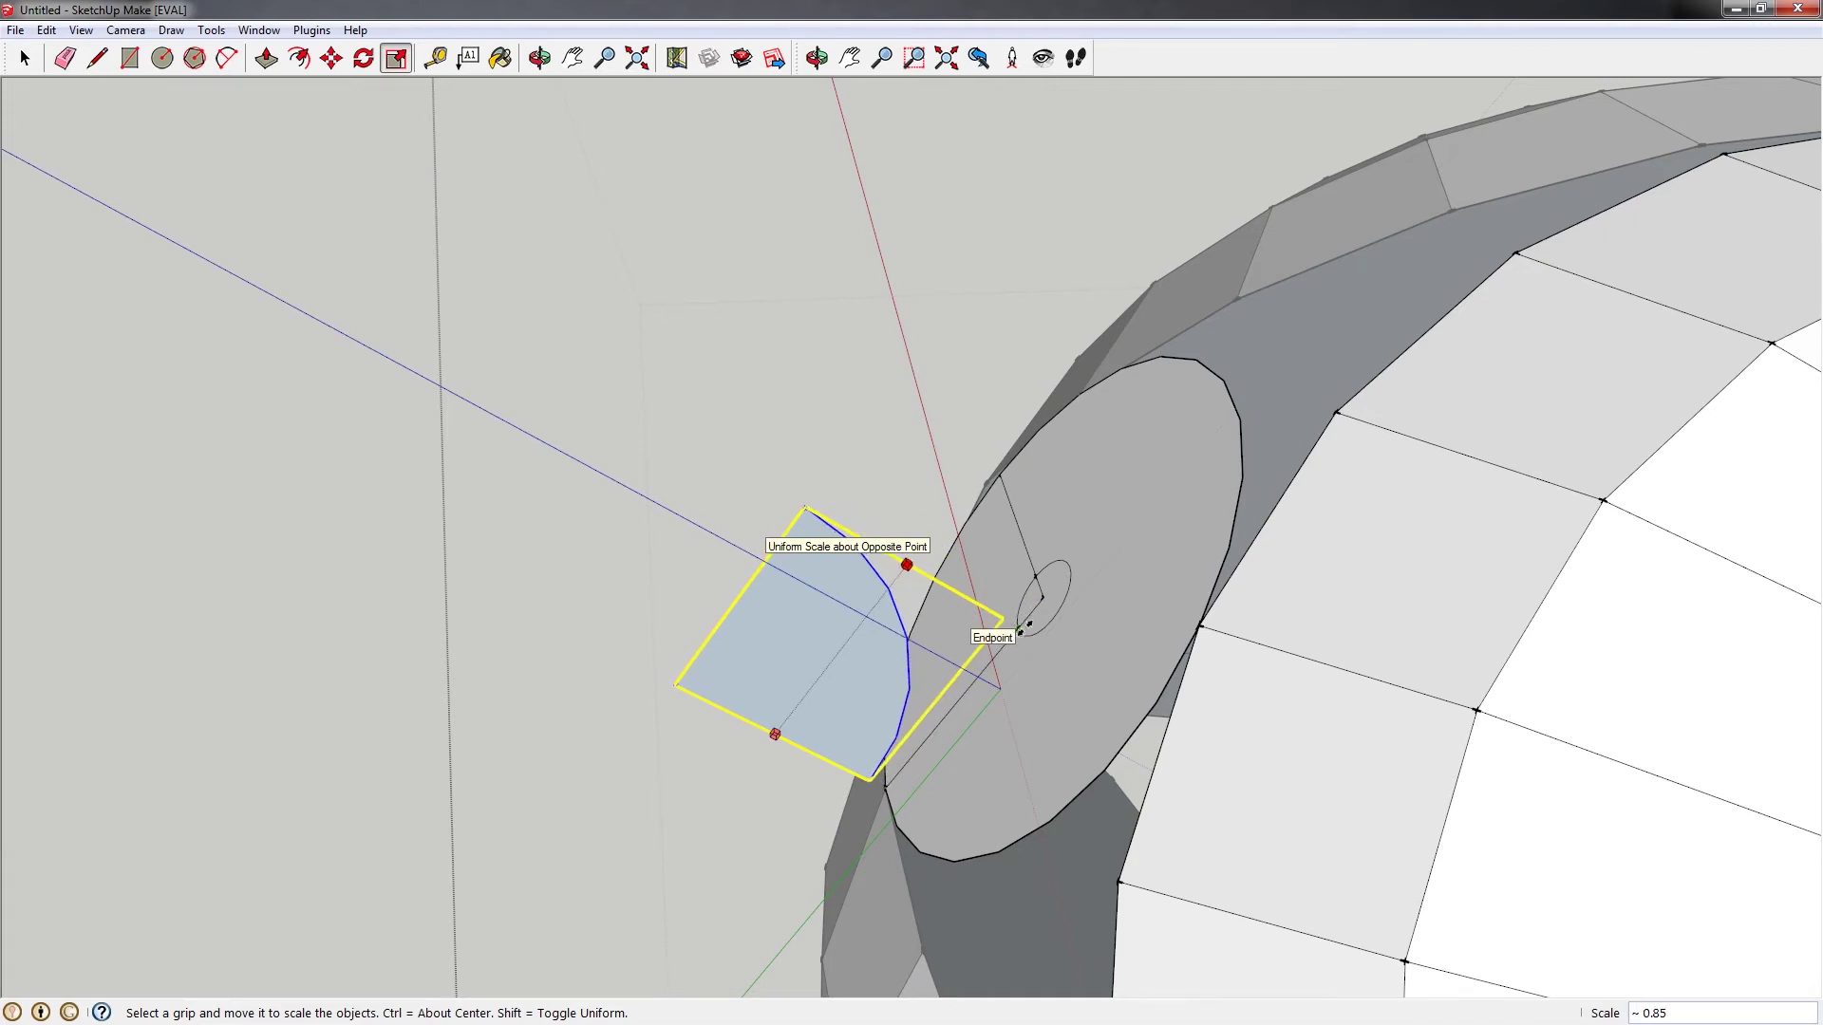
pyautogui.click(1014, 629)
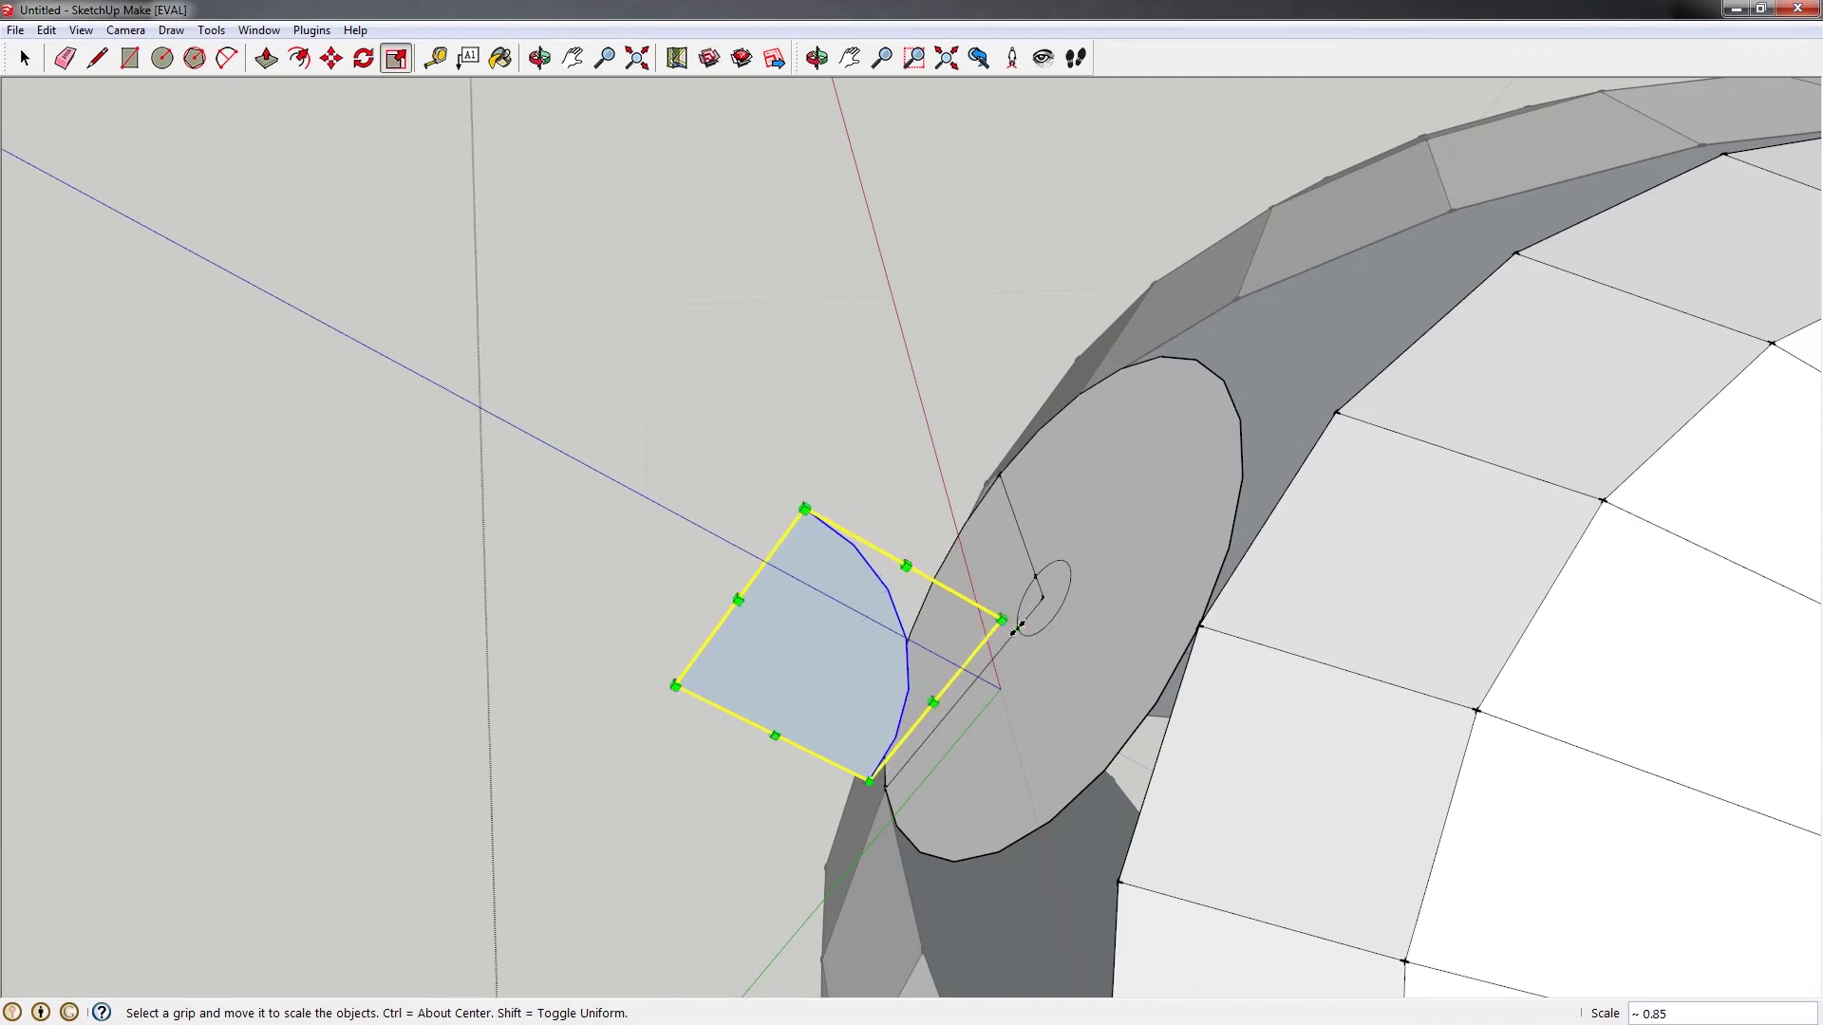
pyautogui.press('m')
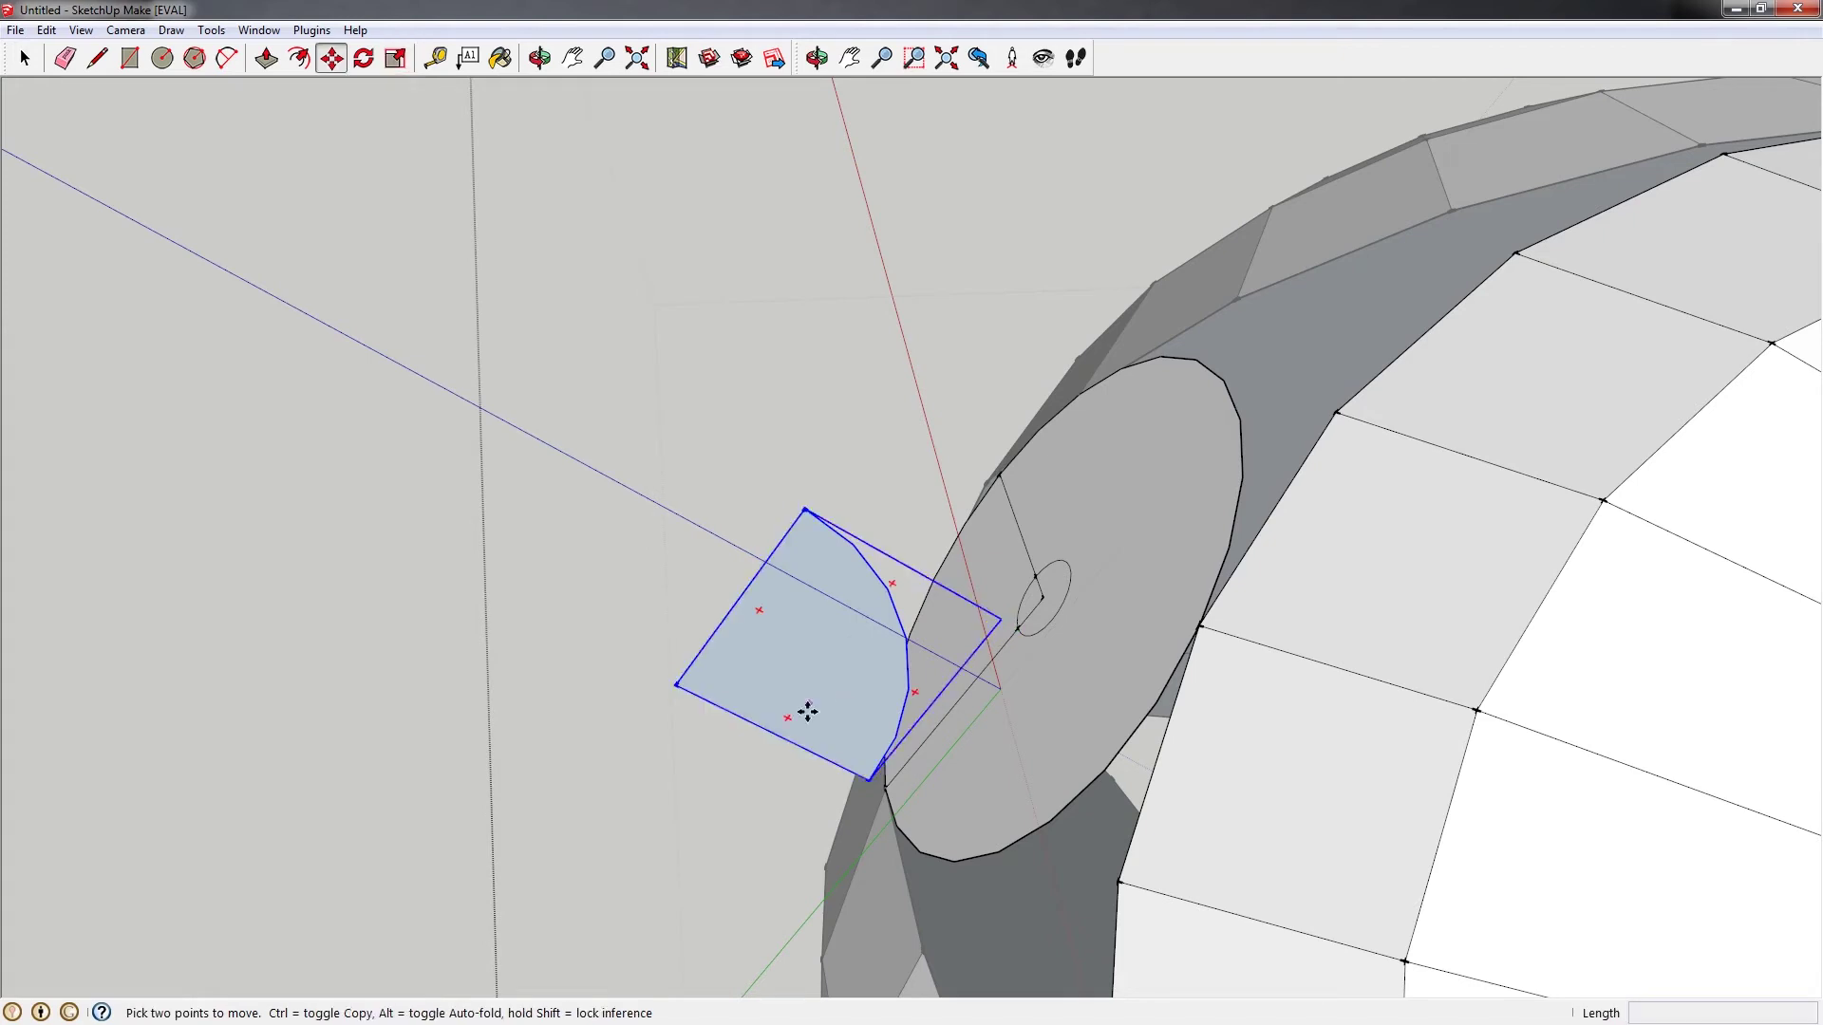
pyautogui.moveTo(866, 778); pyautogui.dragTo(885, 786)
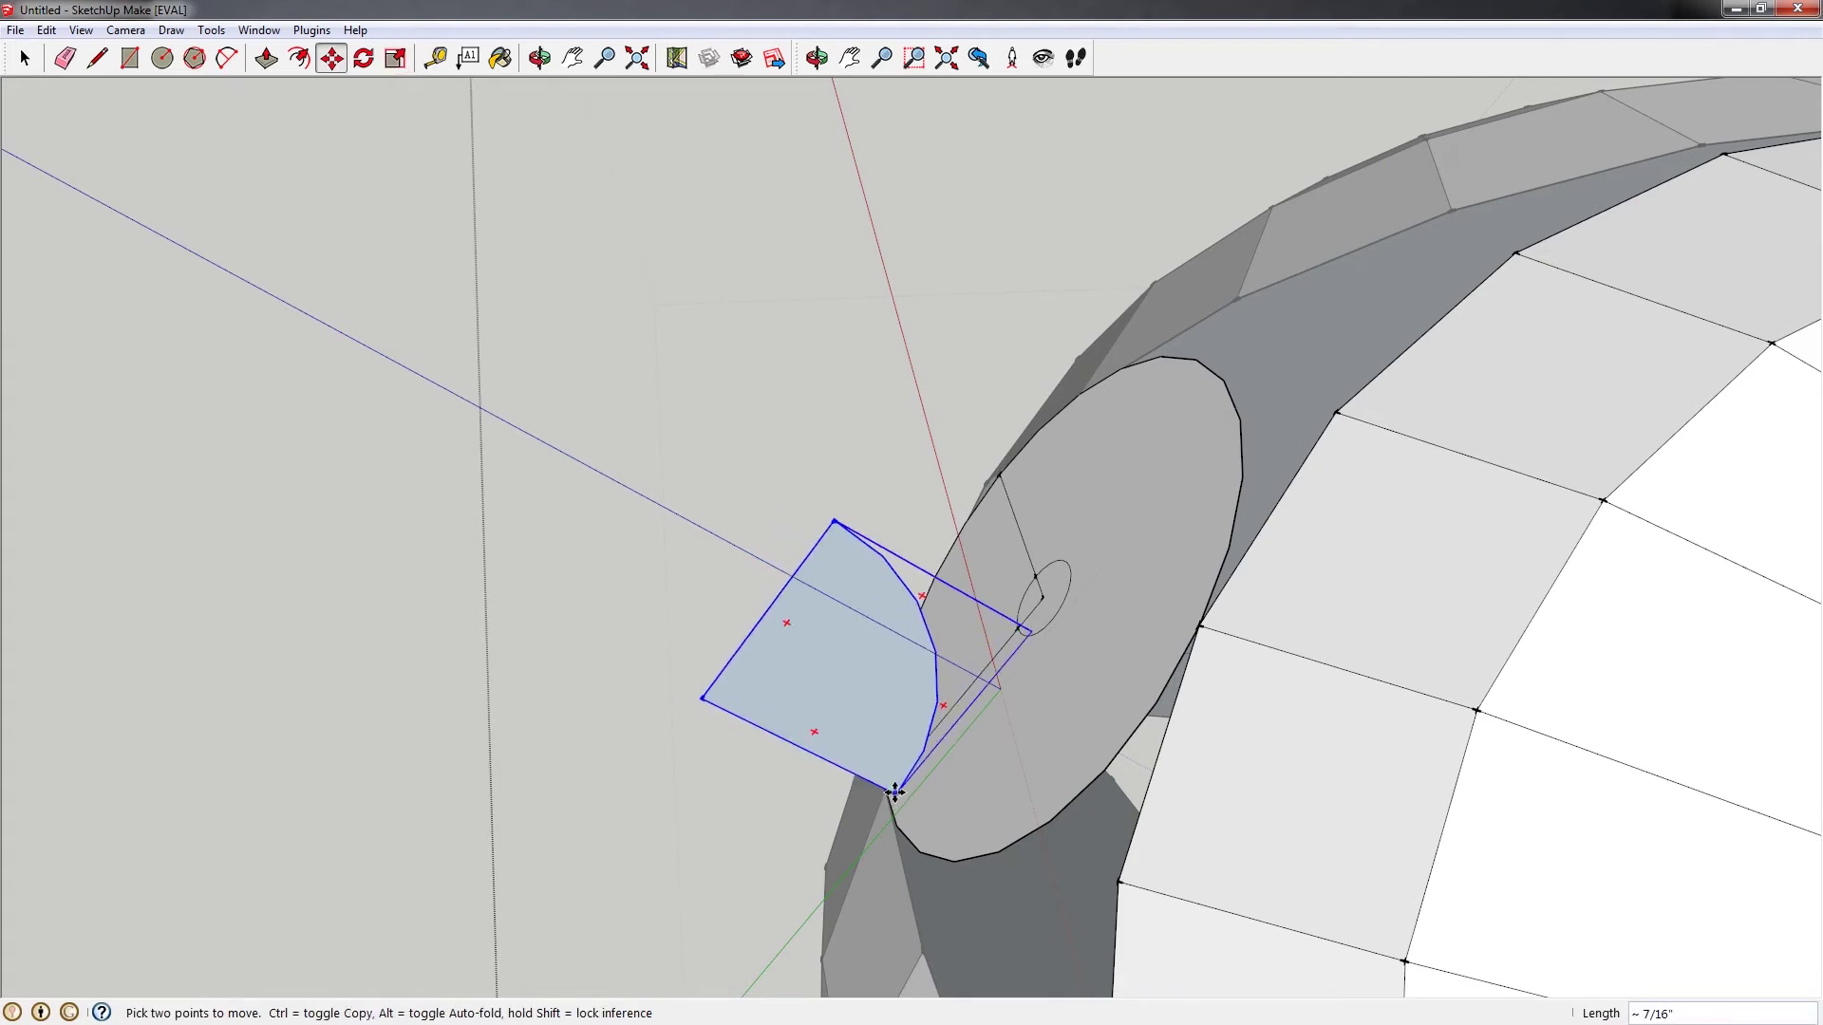
pyautogui.moveTo(928, 760); pyautogui.dragTo(998, 675, button='middle')
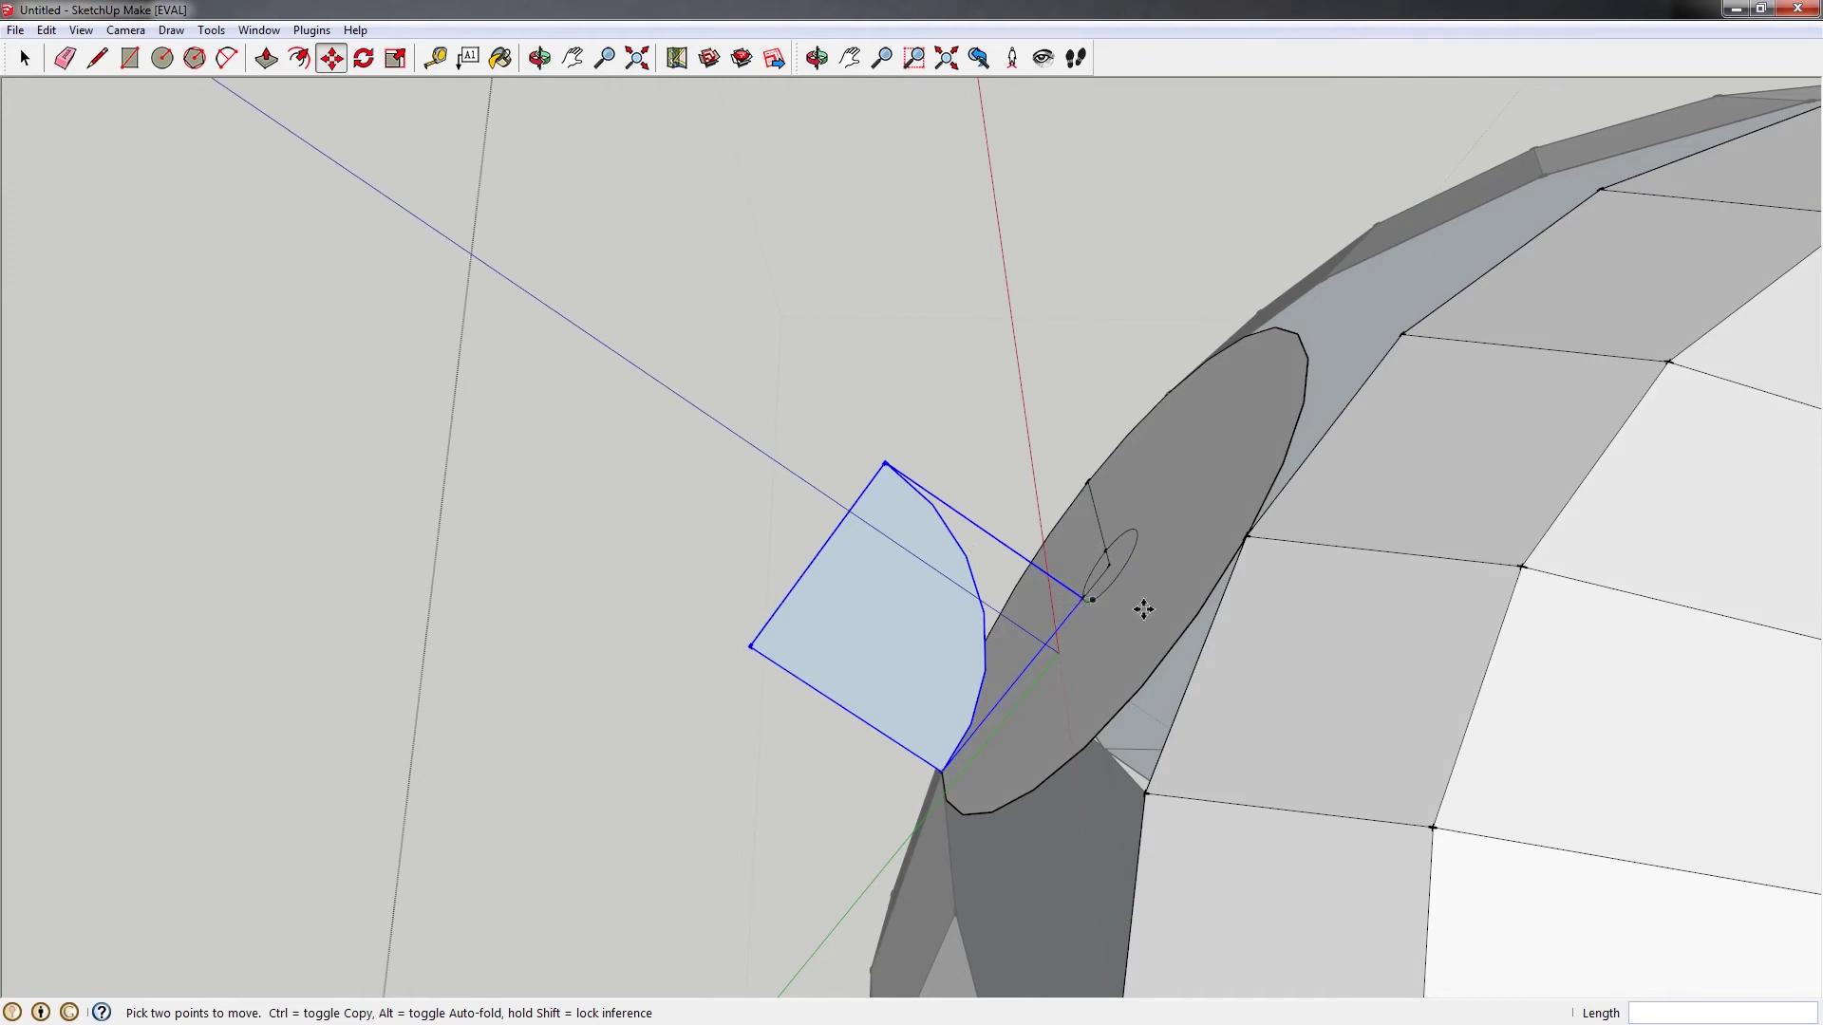
pyautogui.moveTo(1107, 560); pyautogui.dragTo(1226, 579, button='middle')
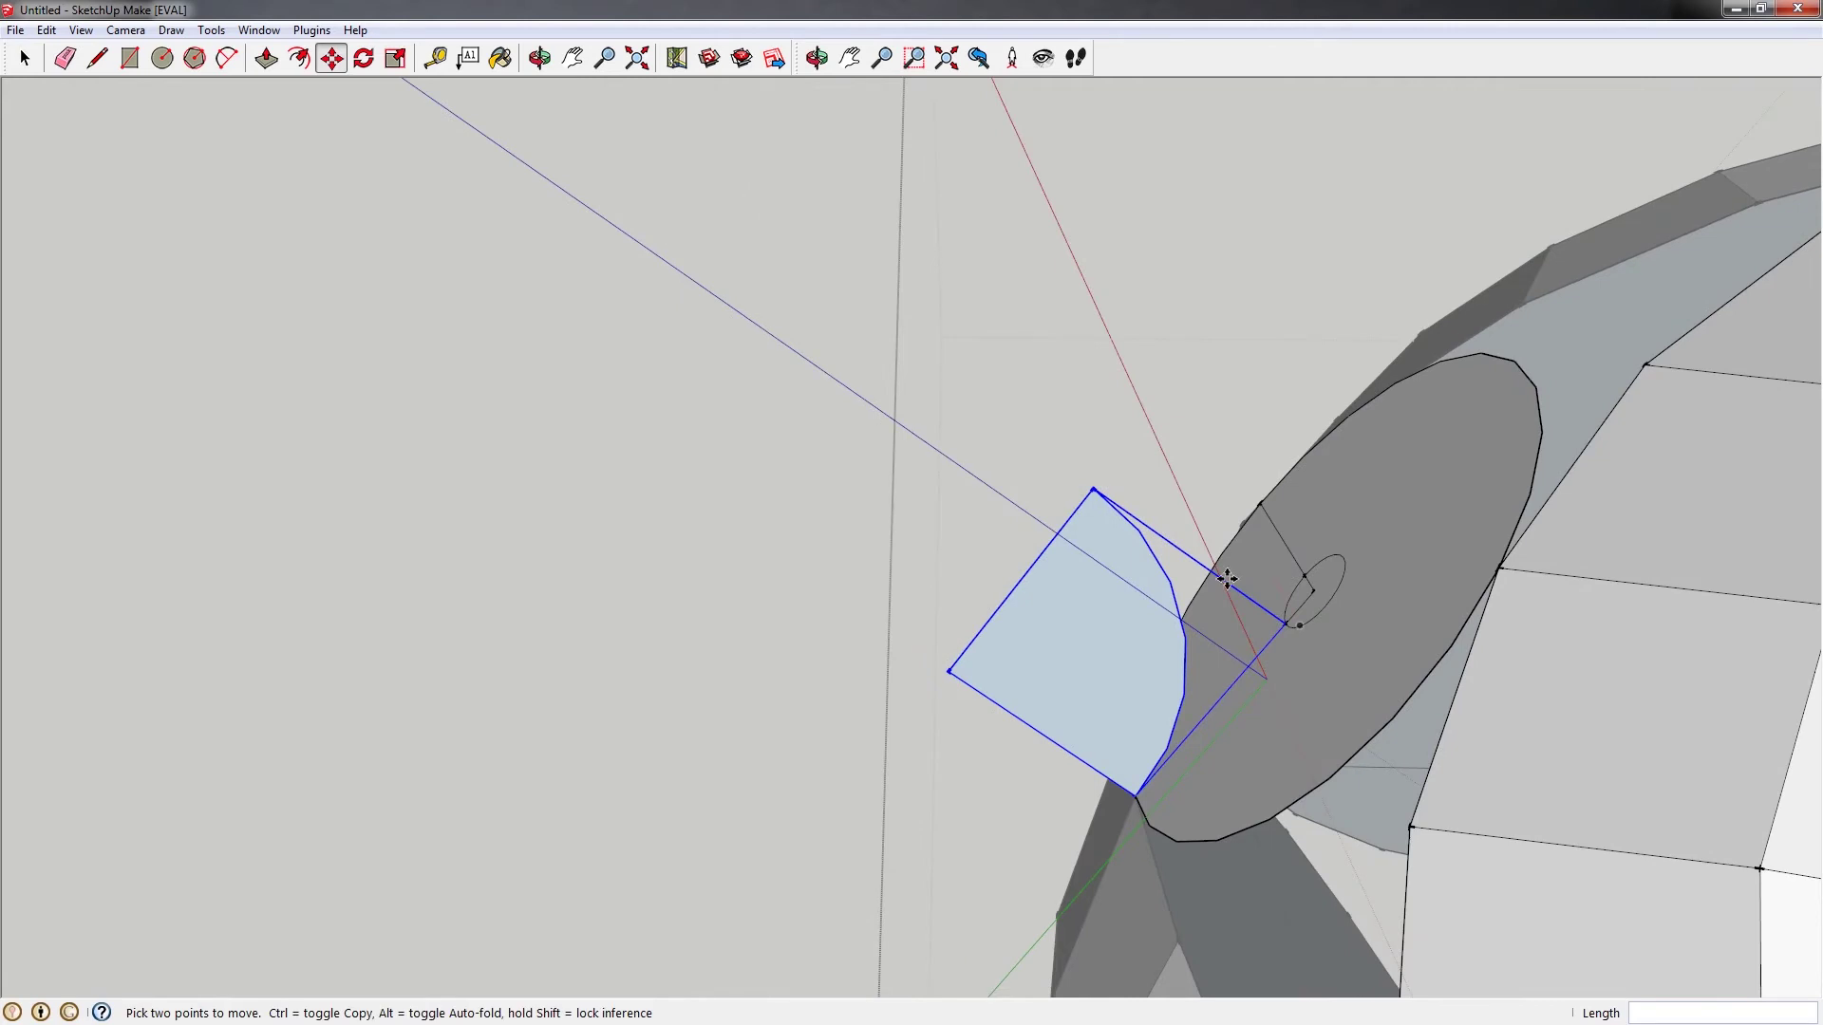
pyautogui.scroll(-2, 1084, 579)
pyautogui.keyDown('shift'); pyautogui.moveTo(1078, 595); pyautogui.dragTo(1091, 675, button='middle'); pyautogui.keyUp('shift')
pyautogui.scroll(2, 1091, 675)
# Scale the profile face by 2 along the green axis
pyautogui.press('s')
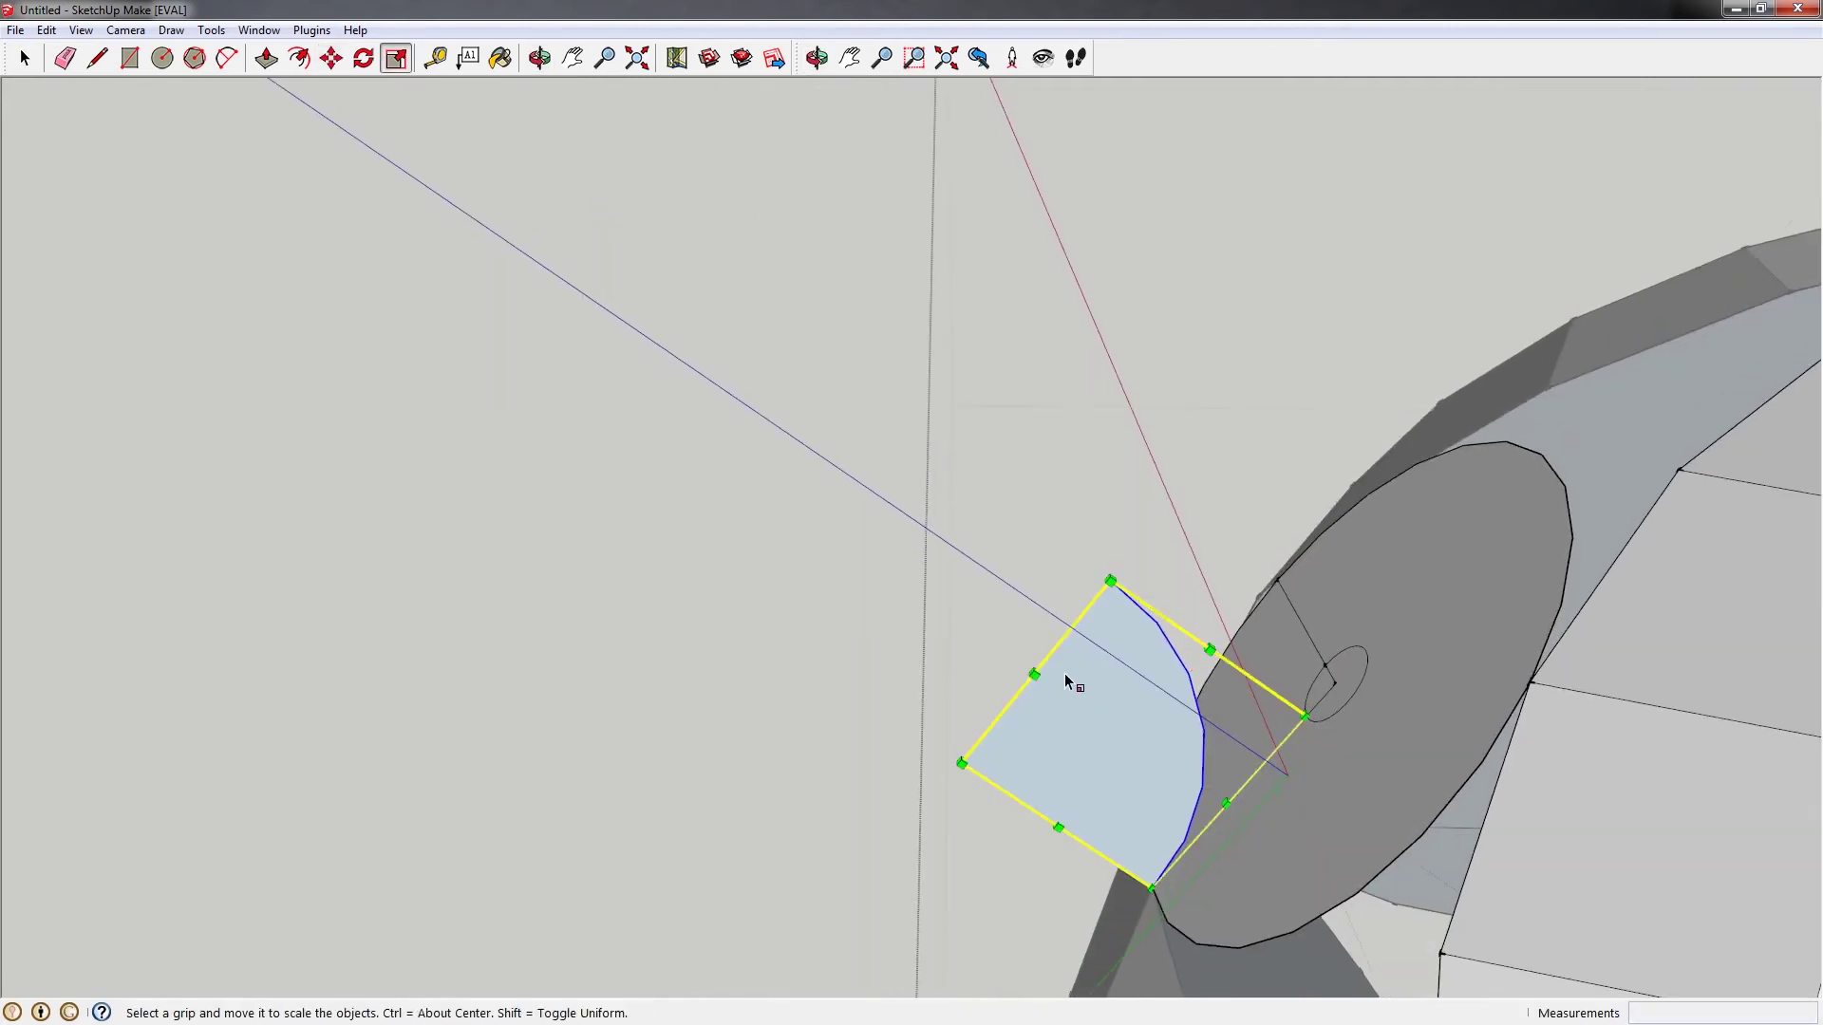
pyautogui.moveTo(1023, 665); pyautogui.dragTo(921, 593)
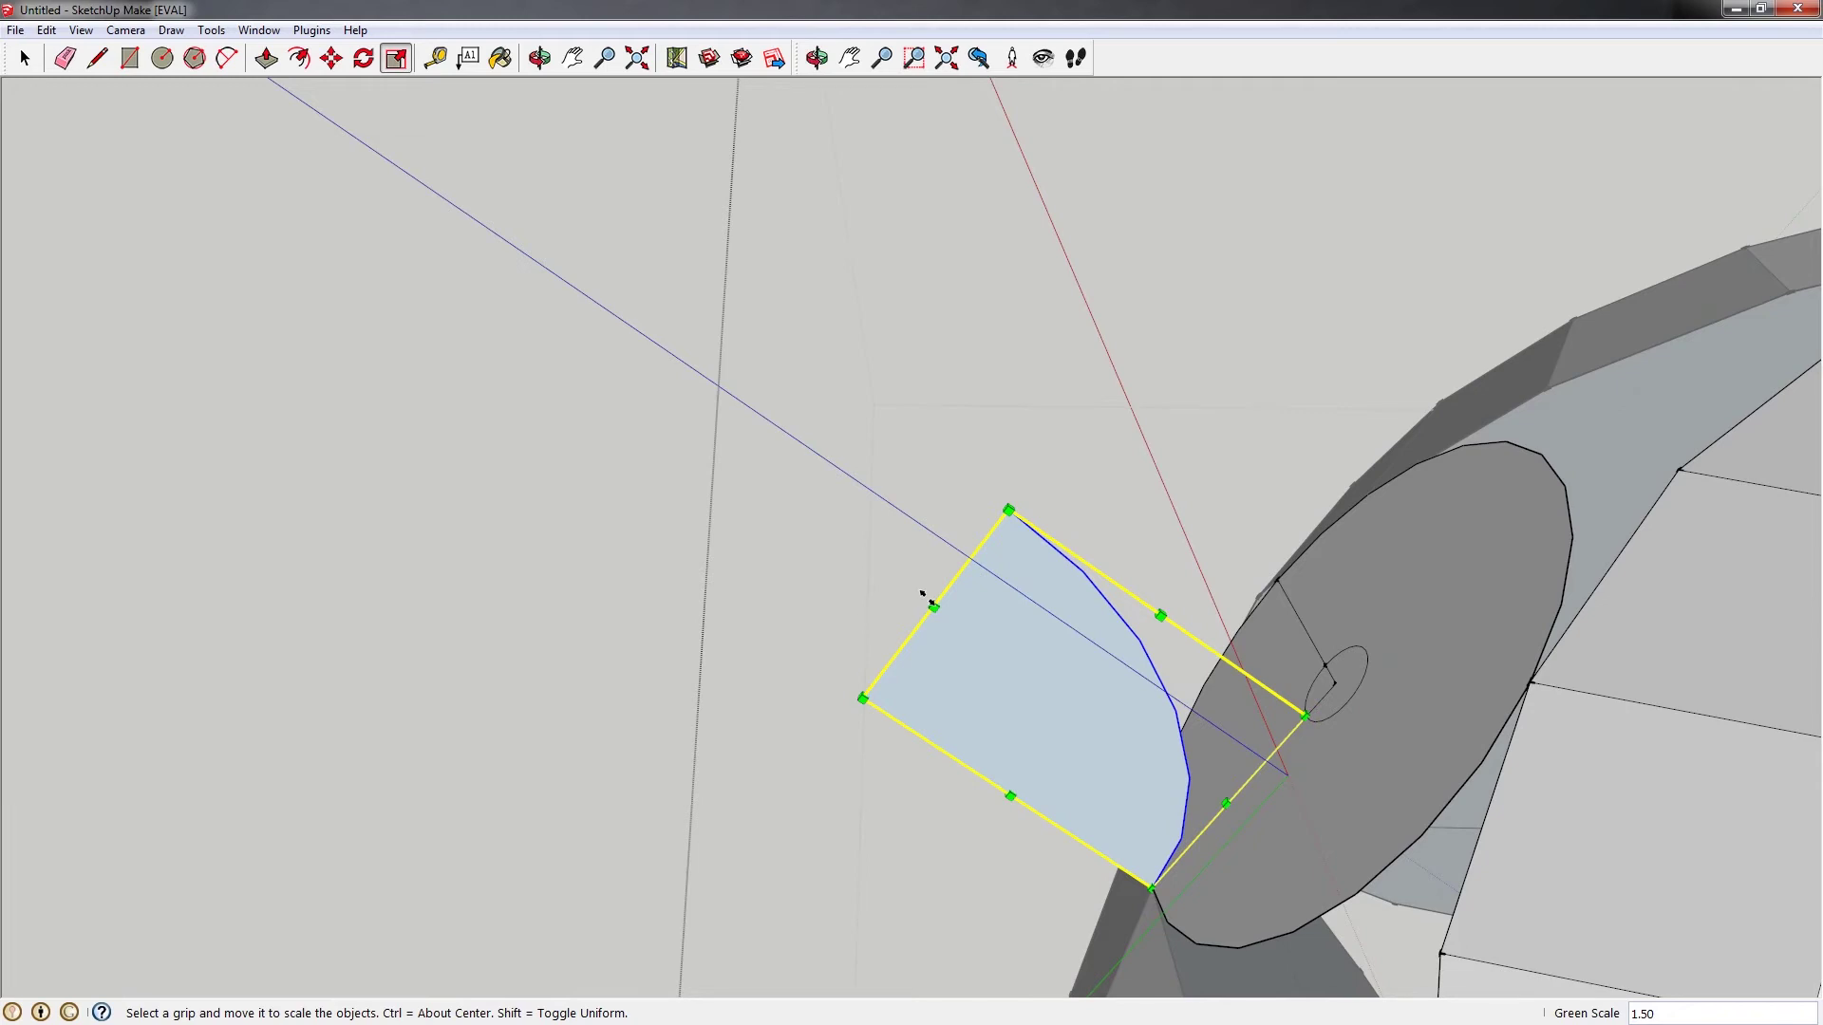
pyautogui.write('2')
pyautogui.press('Return')
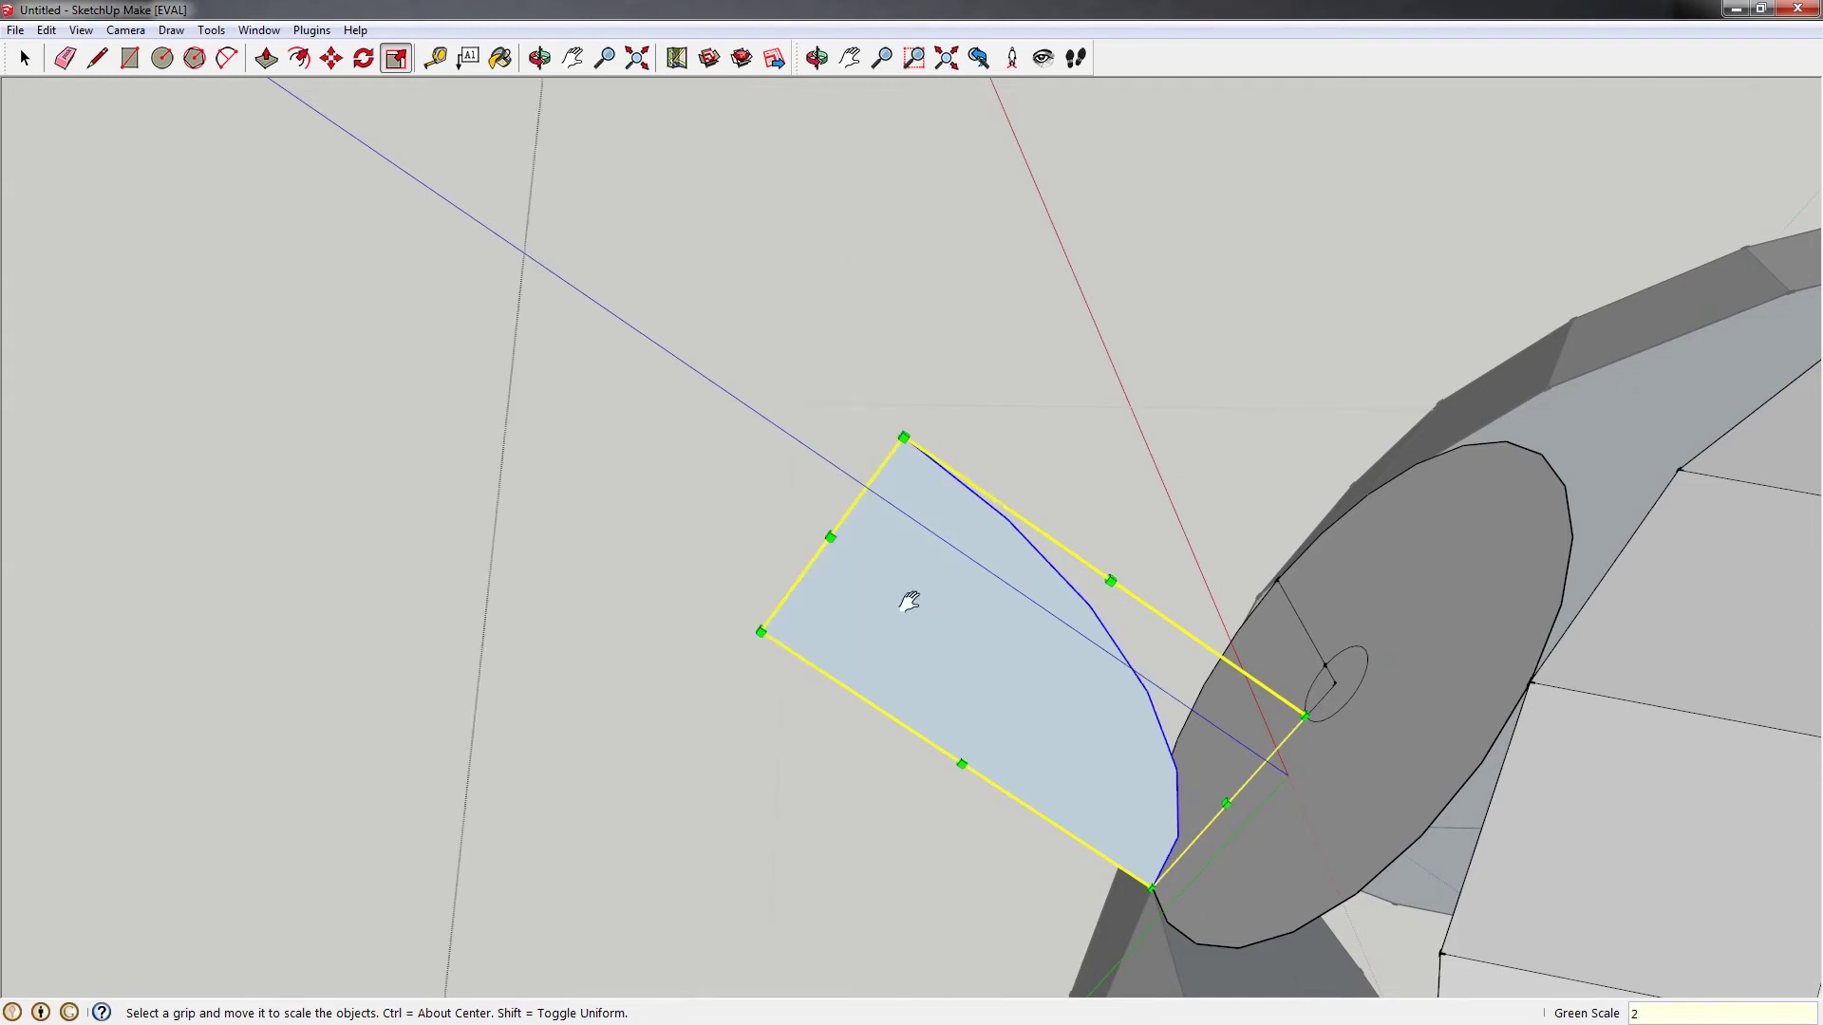
pyautogui.scroll(-2, 963, 659)
pyautogui.keyDown('shift'); pyautogui.moveTo(961, 662); pyautogui.dragTo(940, 584, button='middle'); pyautogui.keyUp('shift')
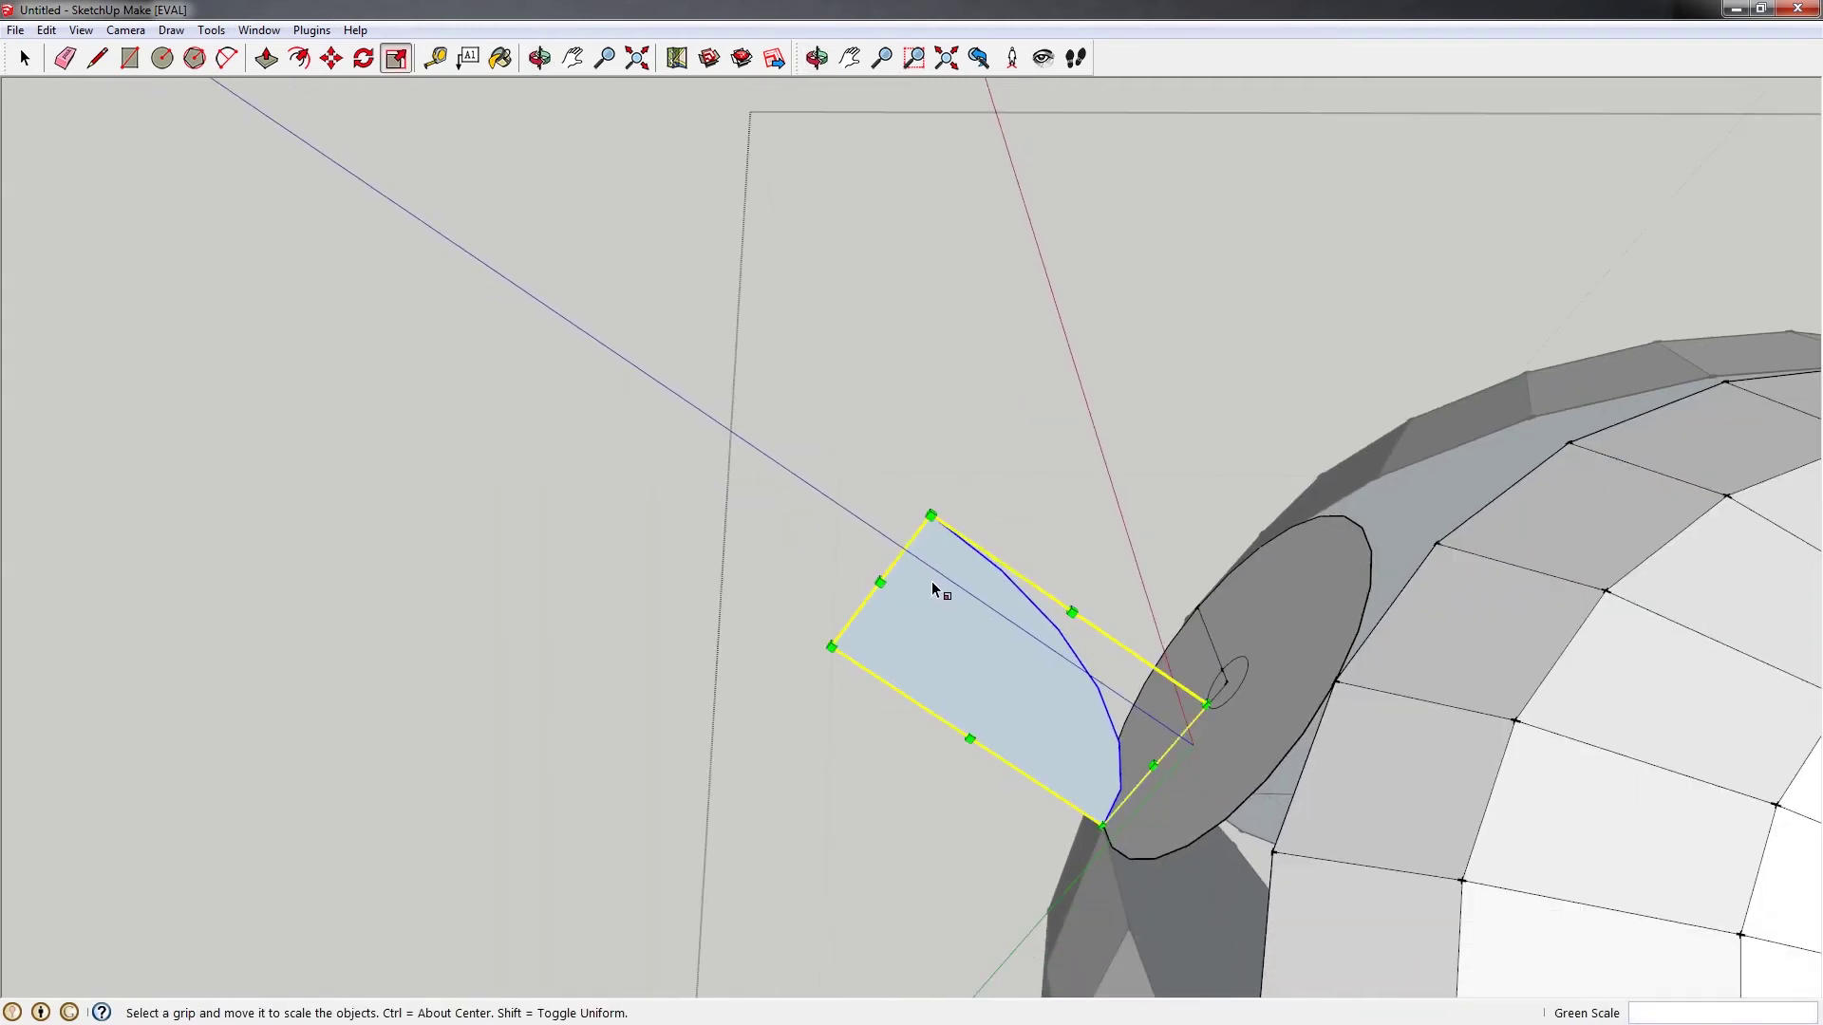
pyautogui.hotkey('ctrl', 'v')
# Place the pasted copy and scale it -.5 along green to mirror it
pyautogui.click(814, 529)
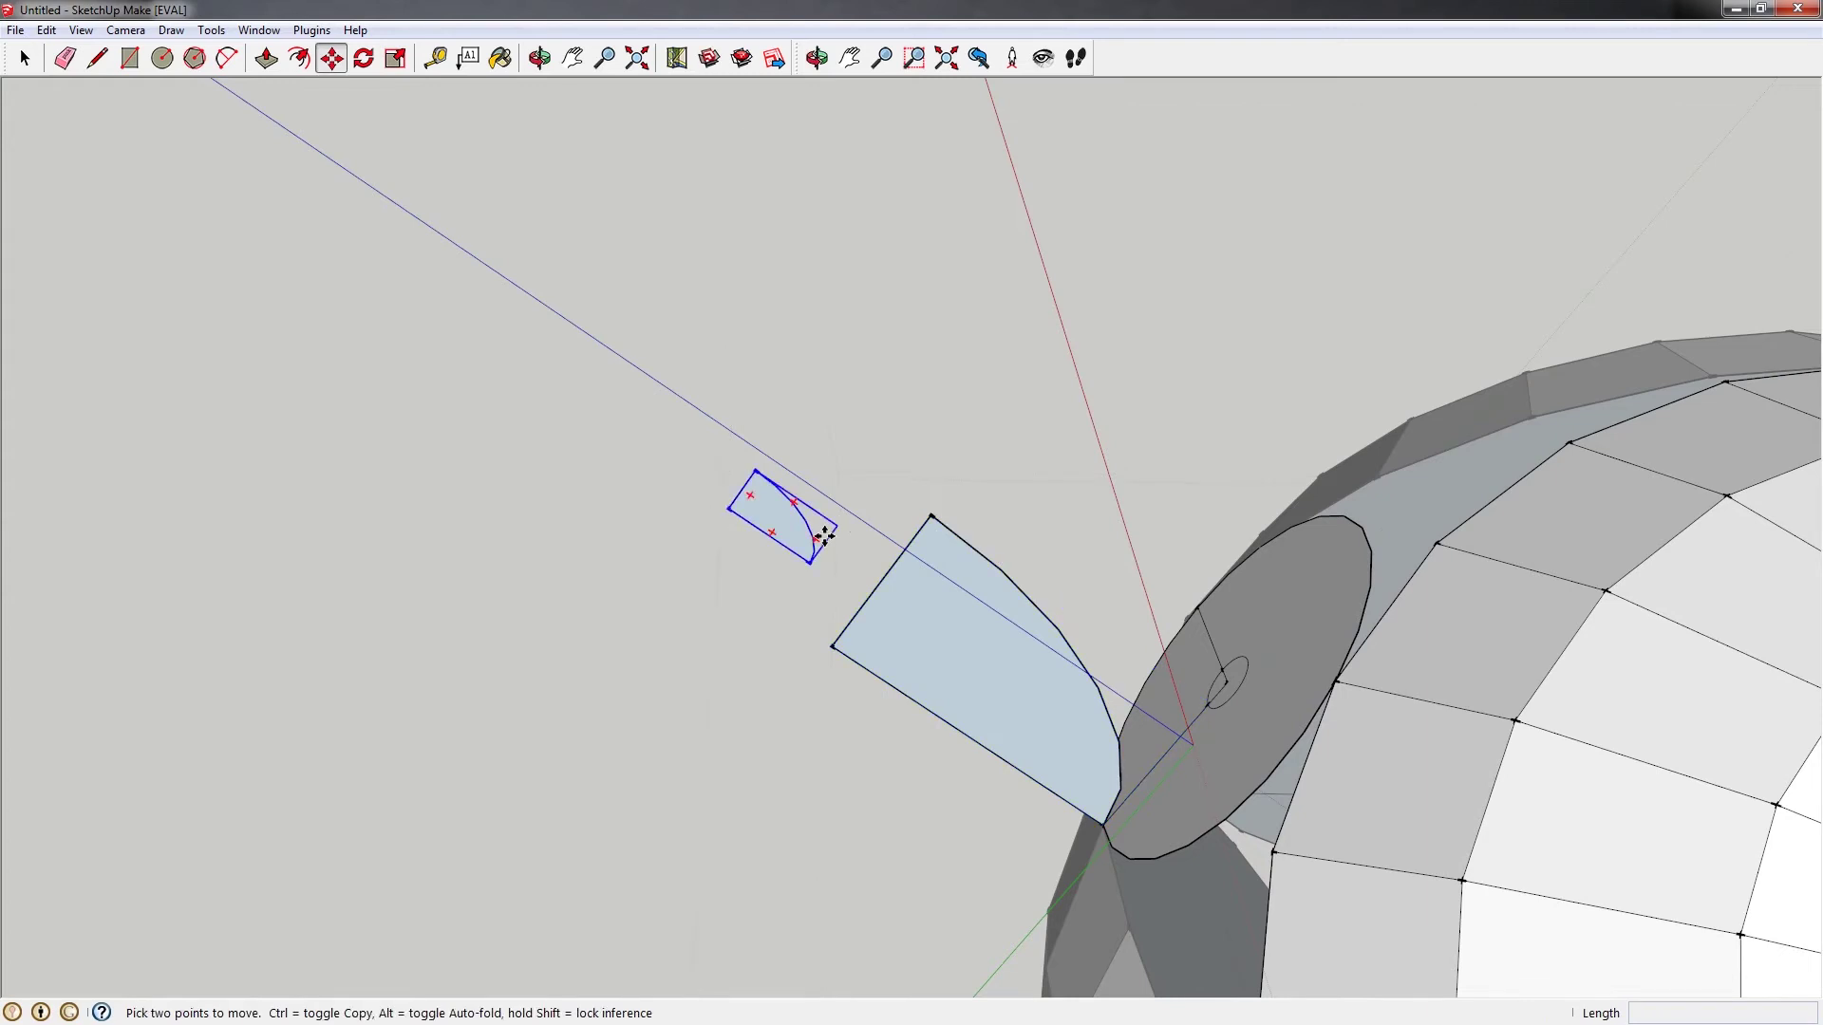
pyautogui.press('s')
pyautogui.moveTo(823, 543); pyautogui.dragTo(785, 517)
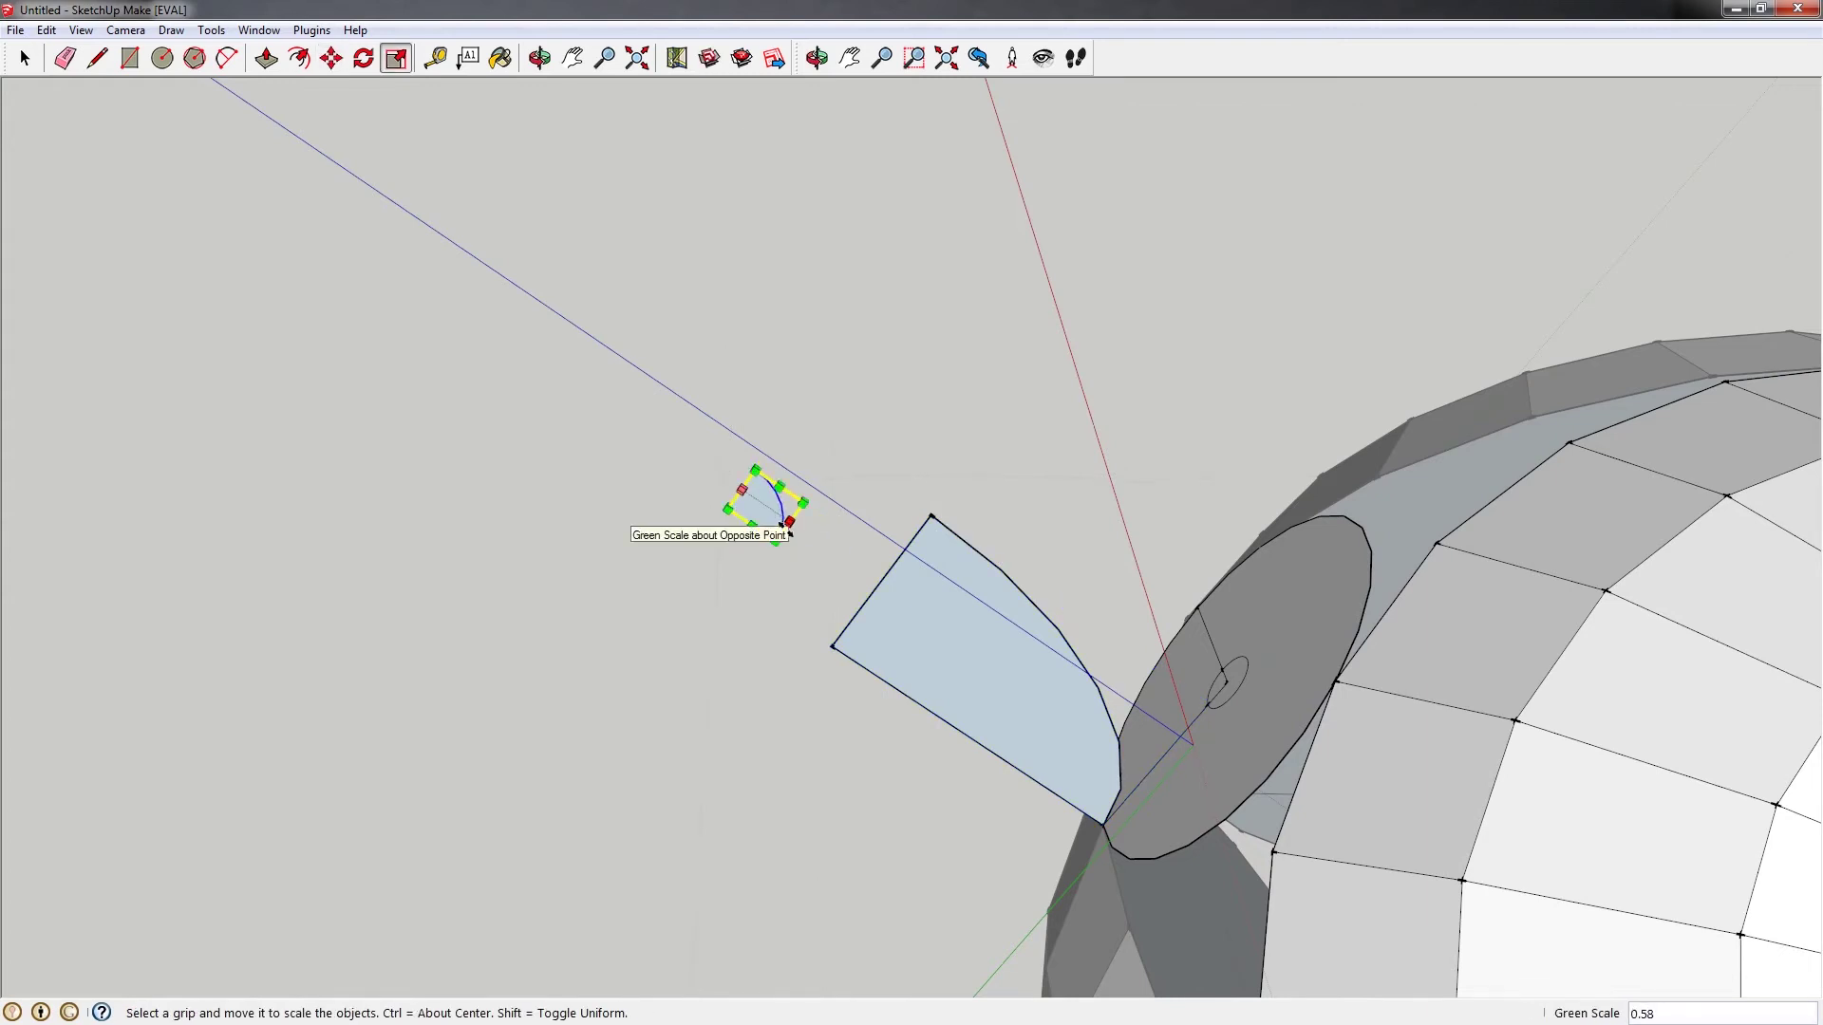
pyautogui.press('Return')
# Move the small face to snap onto the big face's corner
pyautogui.press('m')
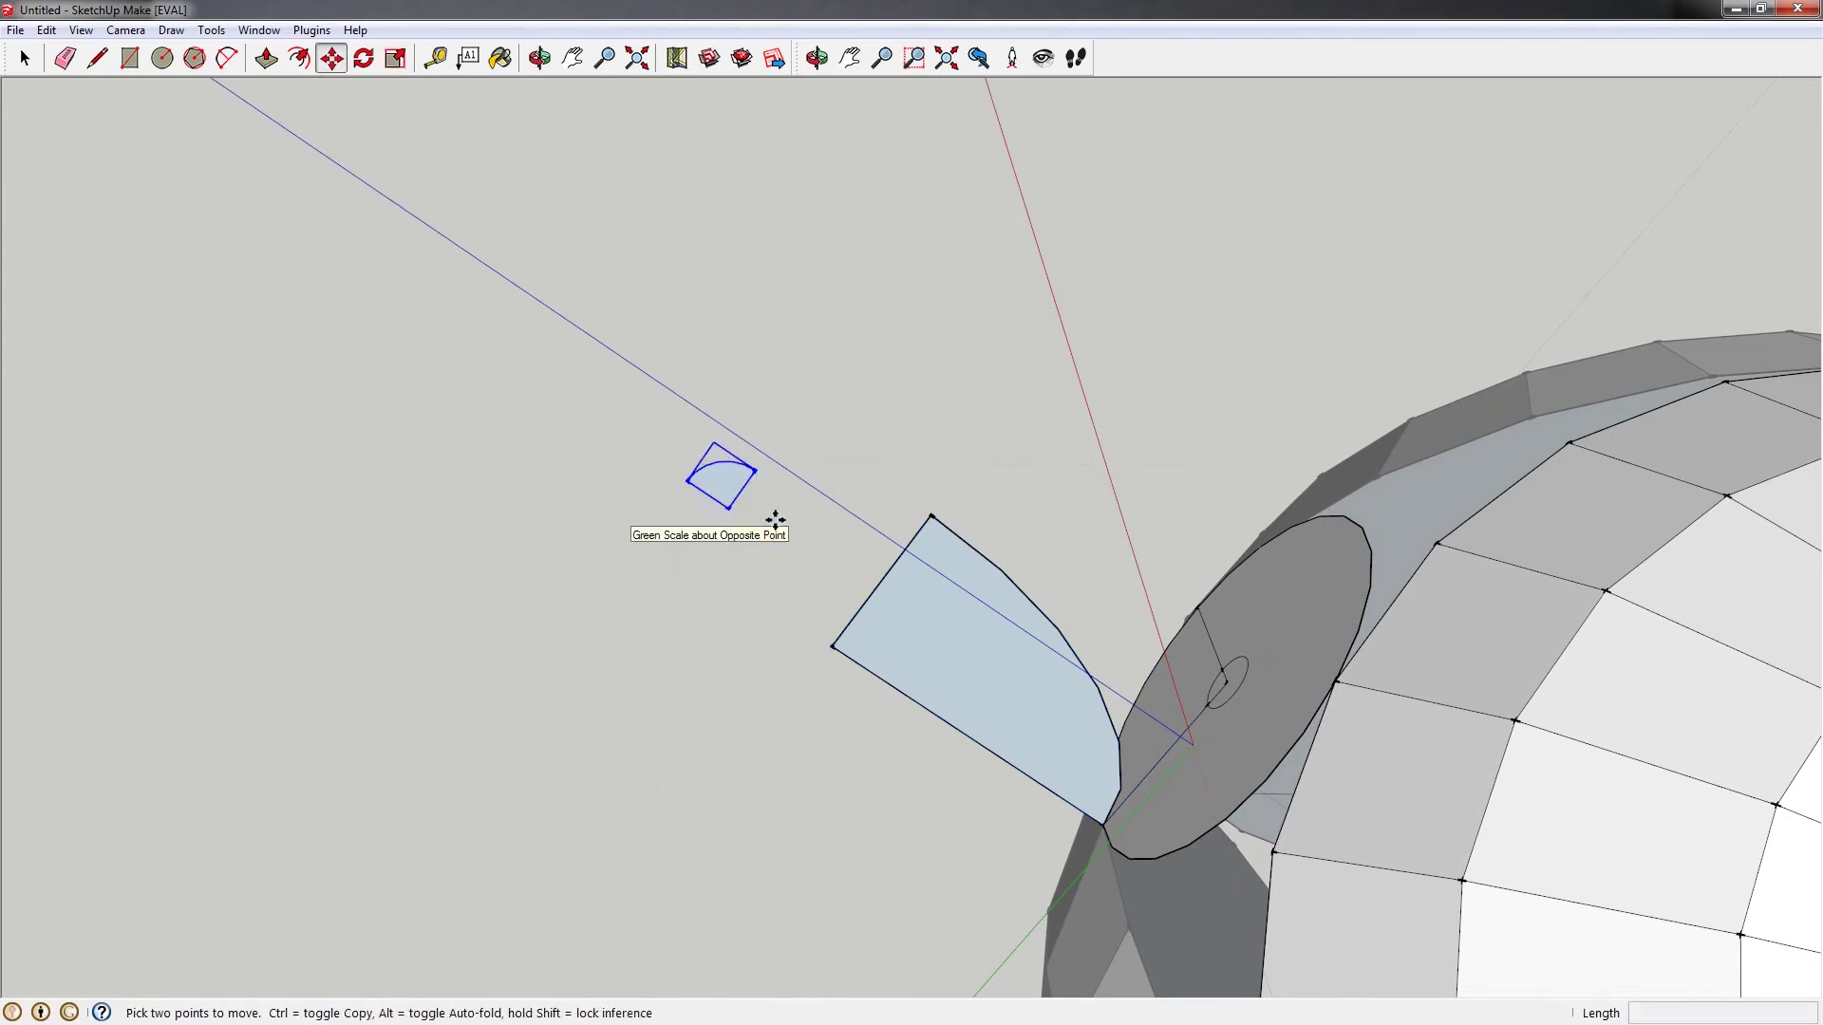
pyautogui.click(757, 472)
pyautogui.click(929, 516)
pyautogui.moveTo(930, 516); pyautogui.dragTo(978, 624, button='middle')
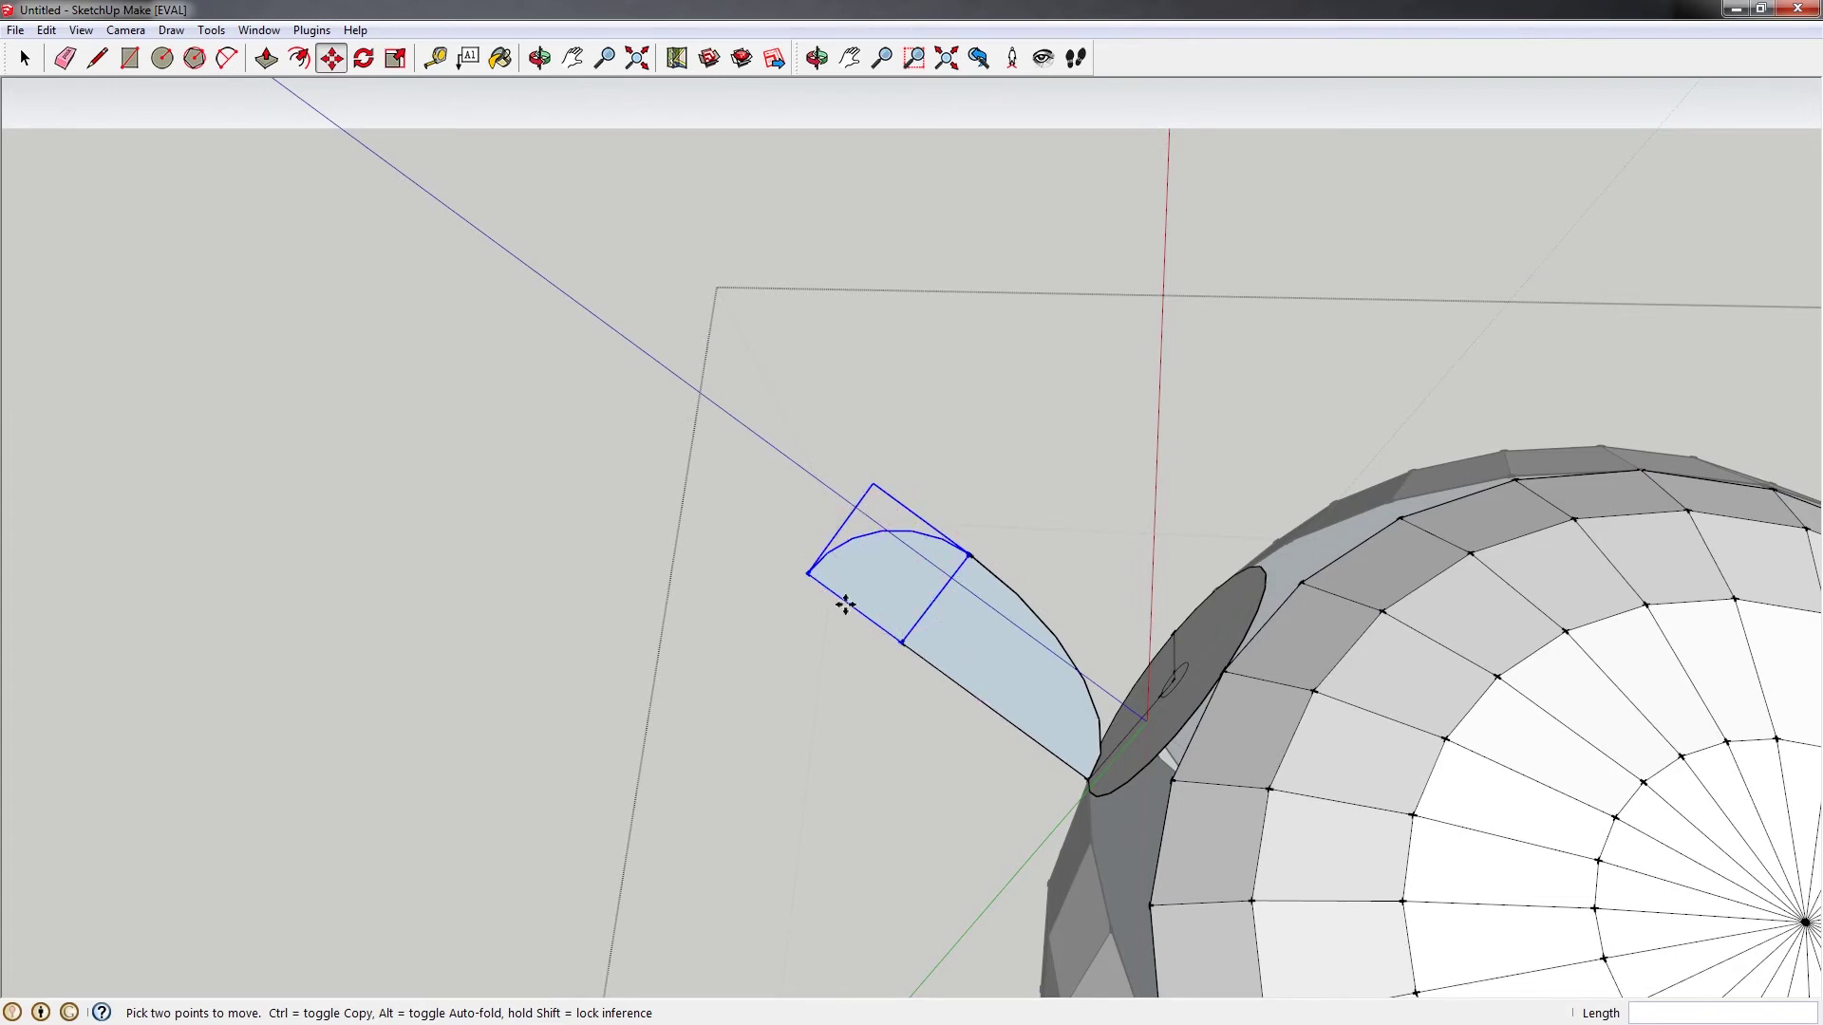
# Draw a circle of about 3 1/4" radius centred on the profile's corner
pyautogui.press('c')
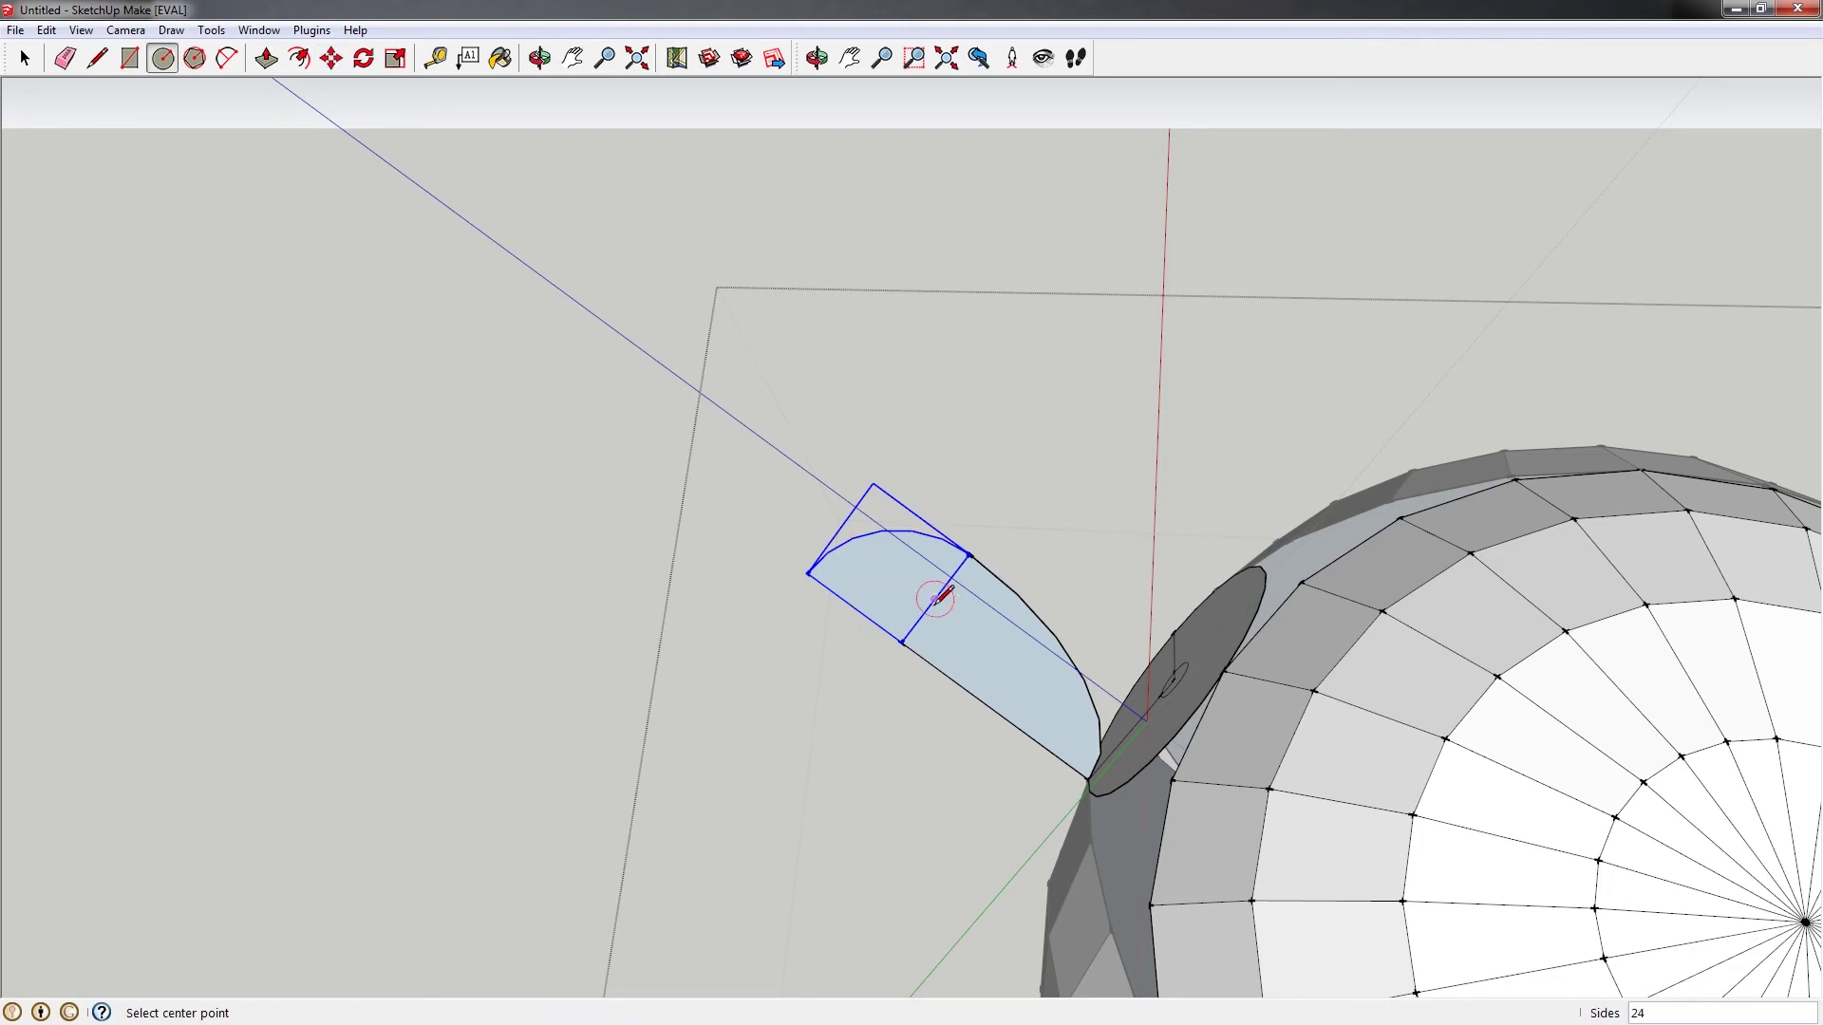
pyautogui.click(902, 642)
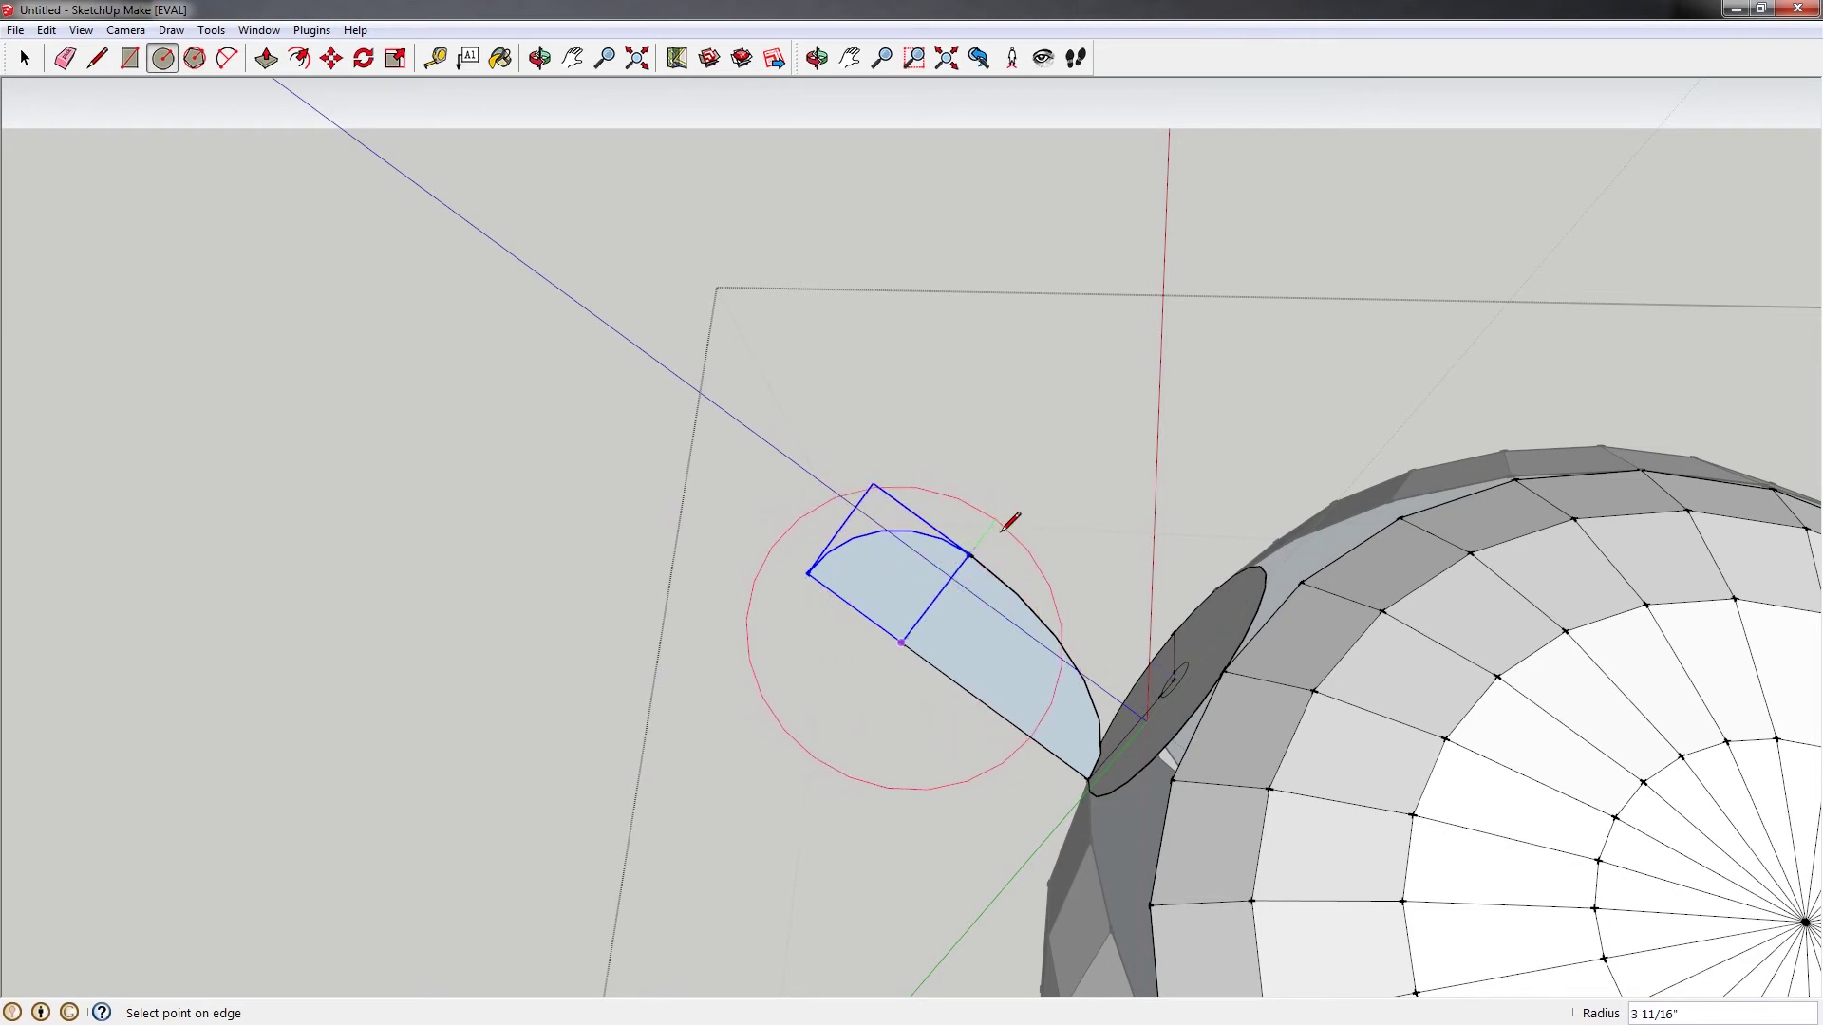
pyautogui.moveTo(1005, 528)
pyautogui.mouseDown(button='middle')
pyautogui.moveTo(968, 582)
pyautogui.moveTo(969, 631)
pyautogui.moveTo(1084, 379)
pyautogui.mouseUp(button='middle')
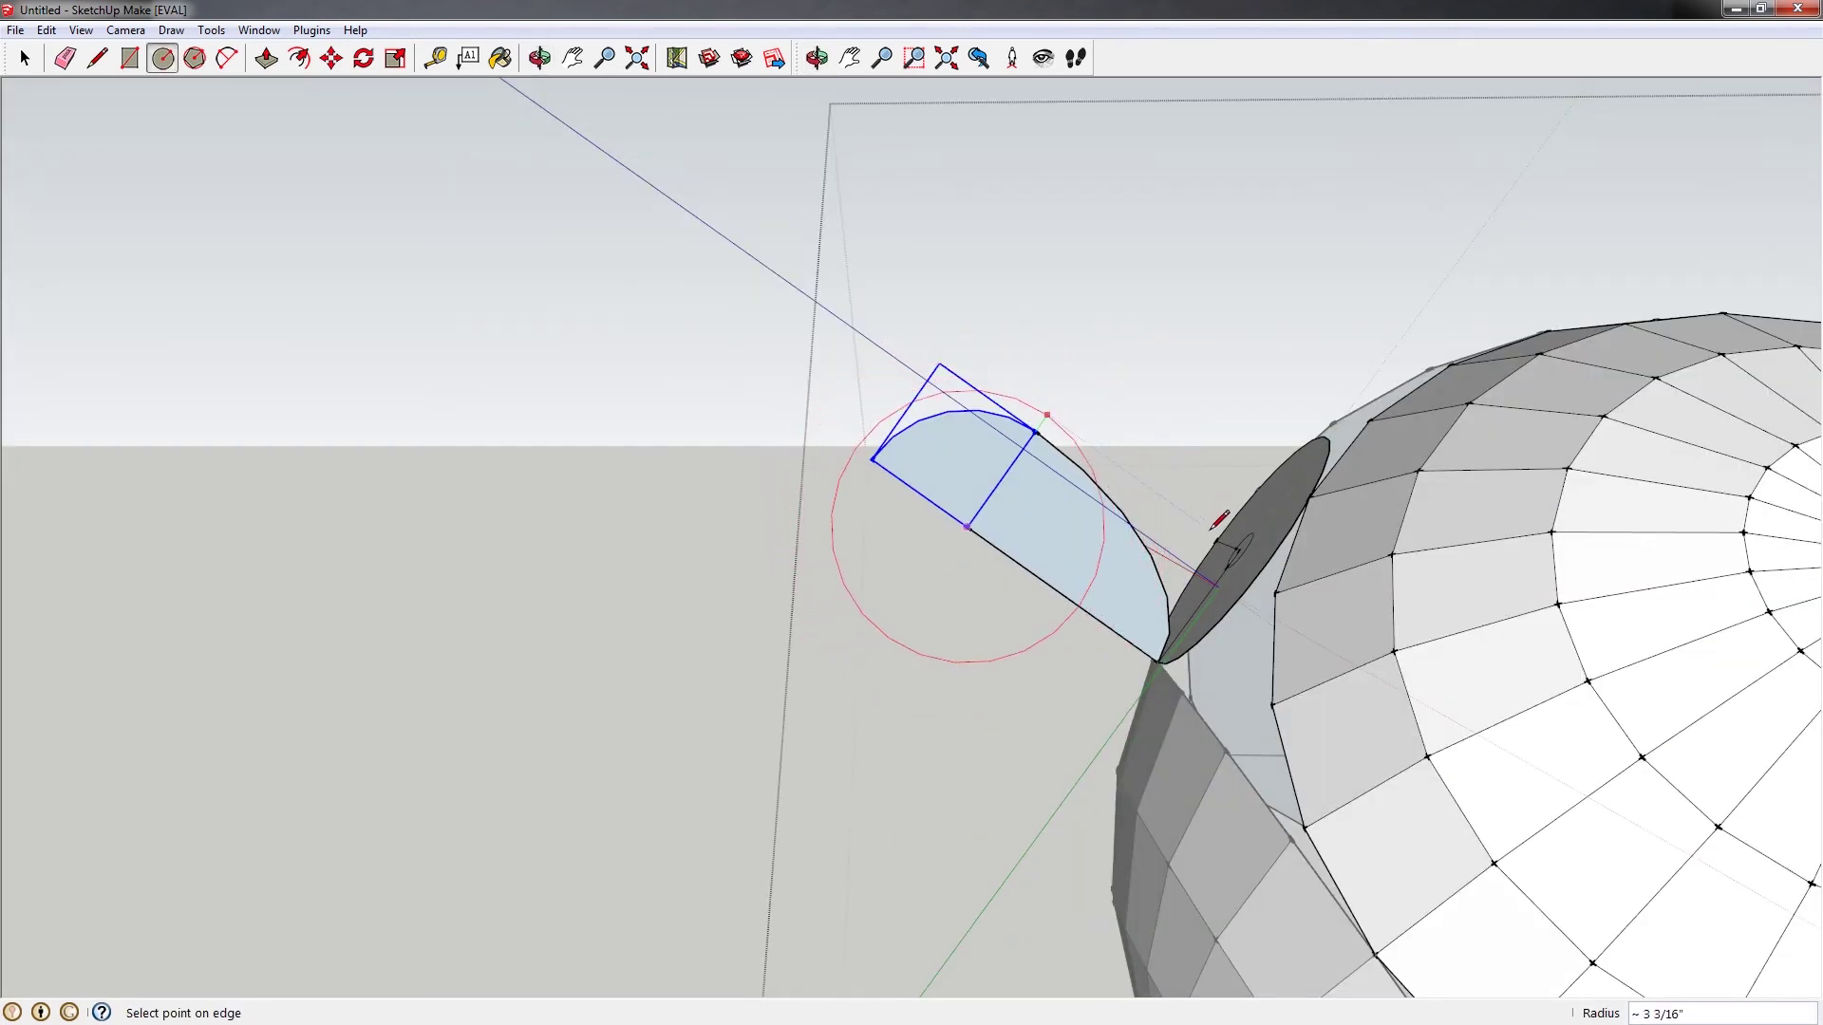
pyautogui.scroll(1, 1244, 548)
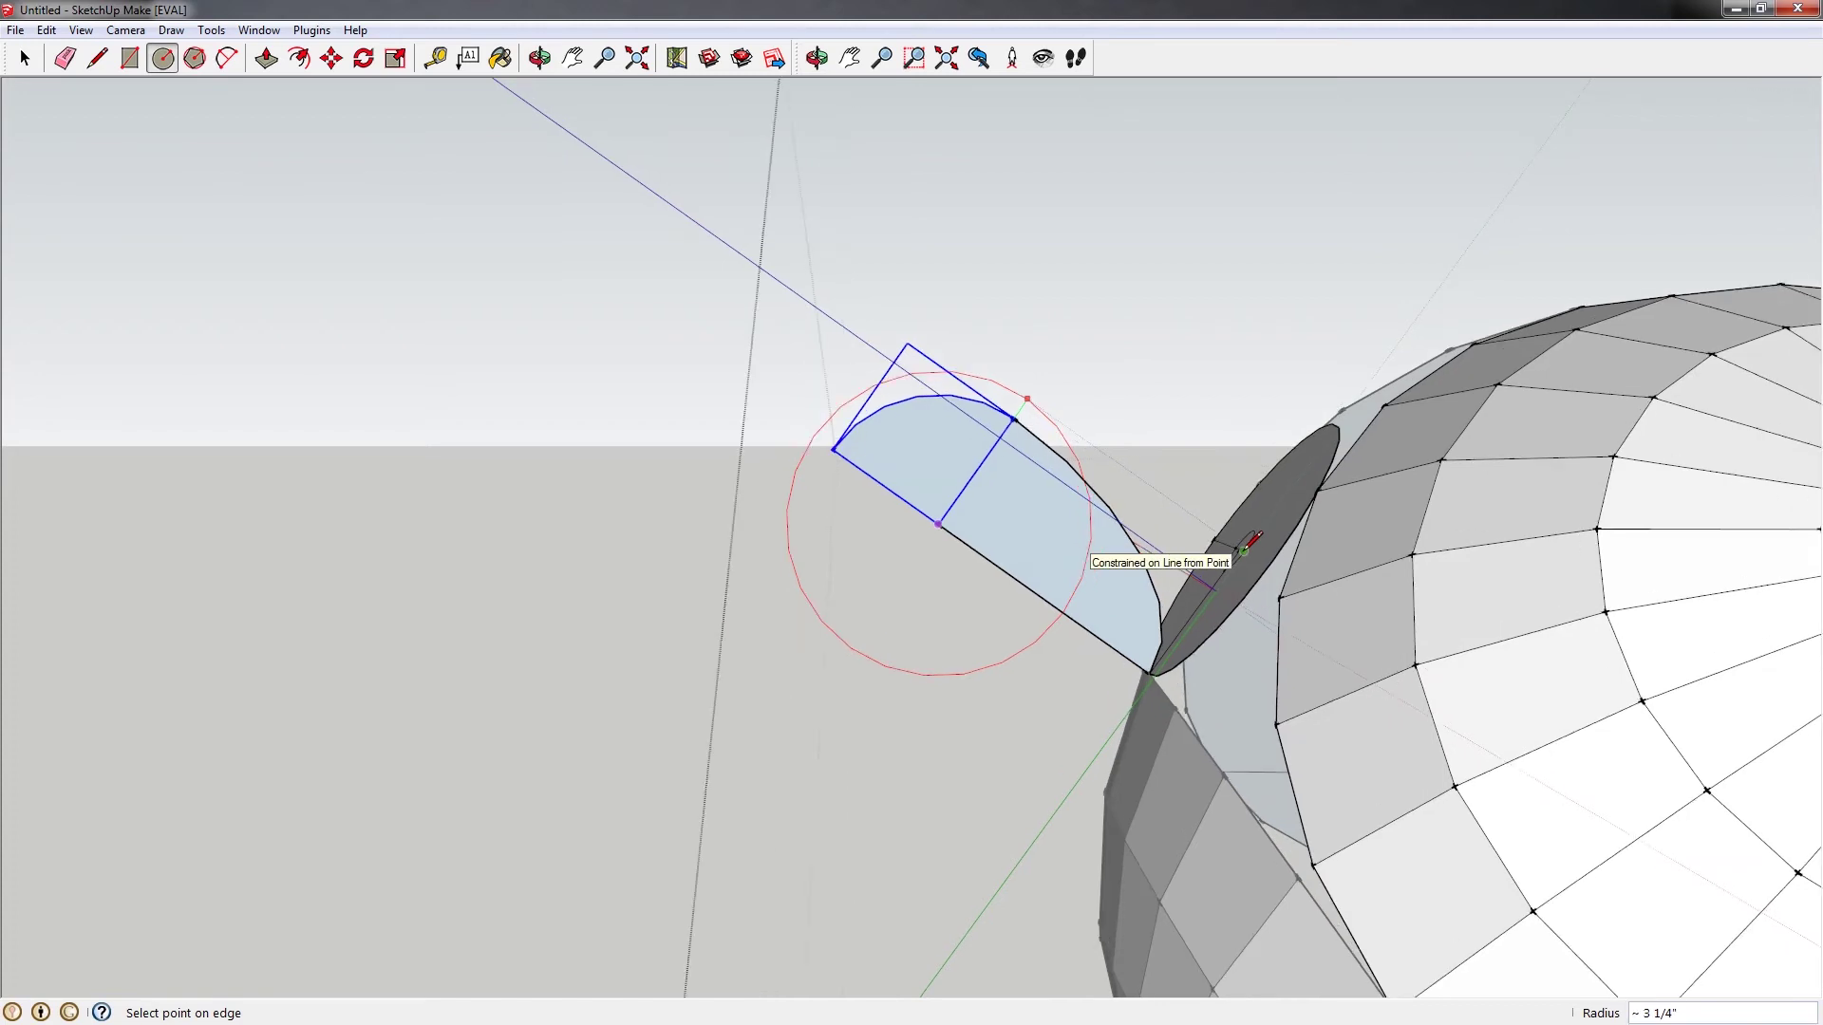
pyautogui.scroll(1, 1244, 548)
pyautogui.click(1241, 548)
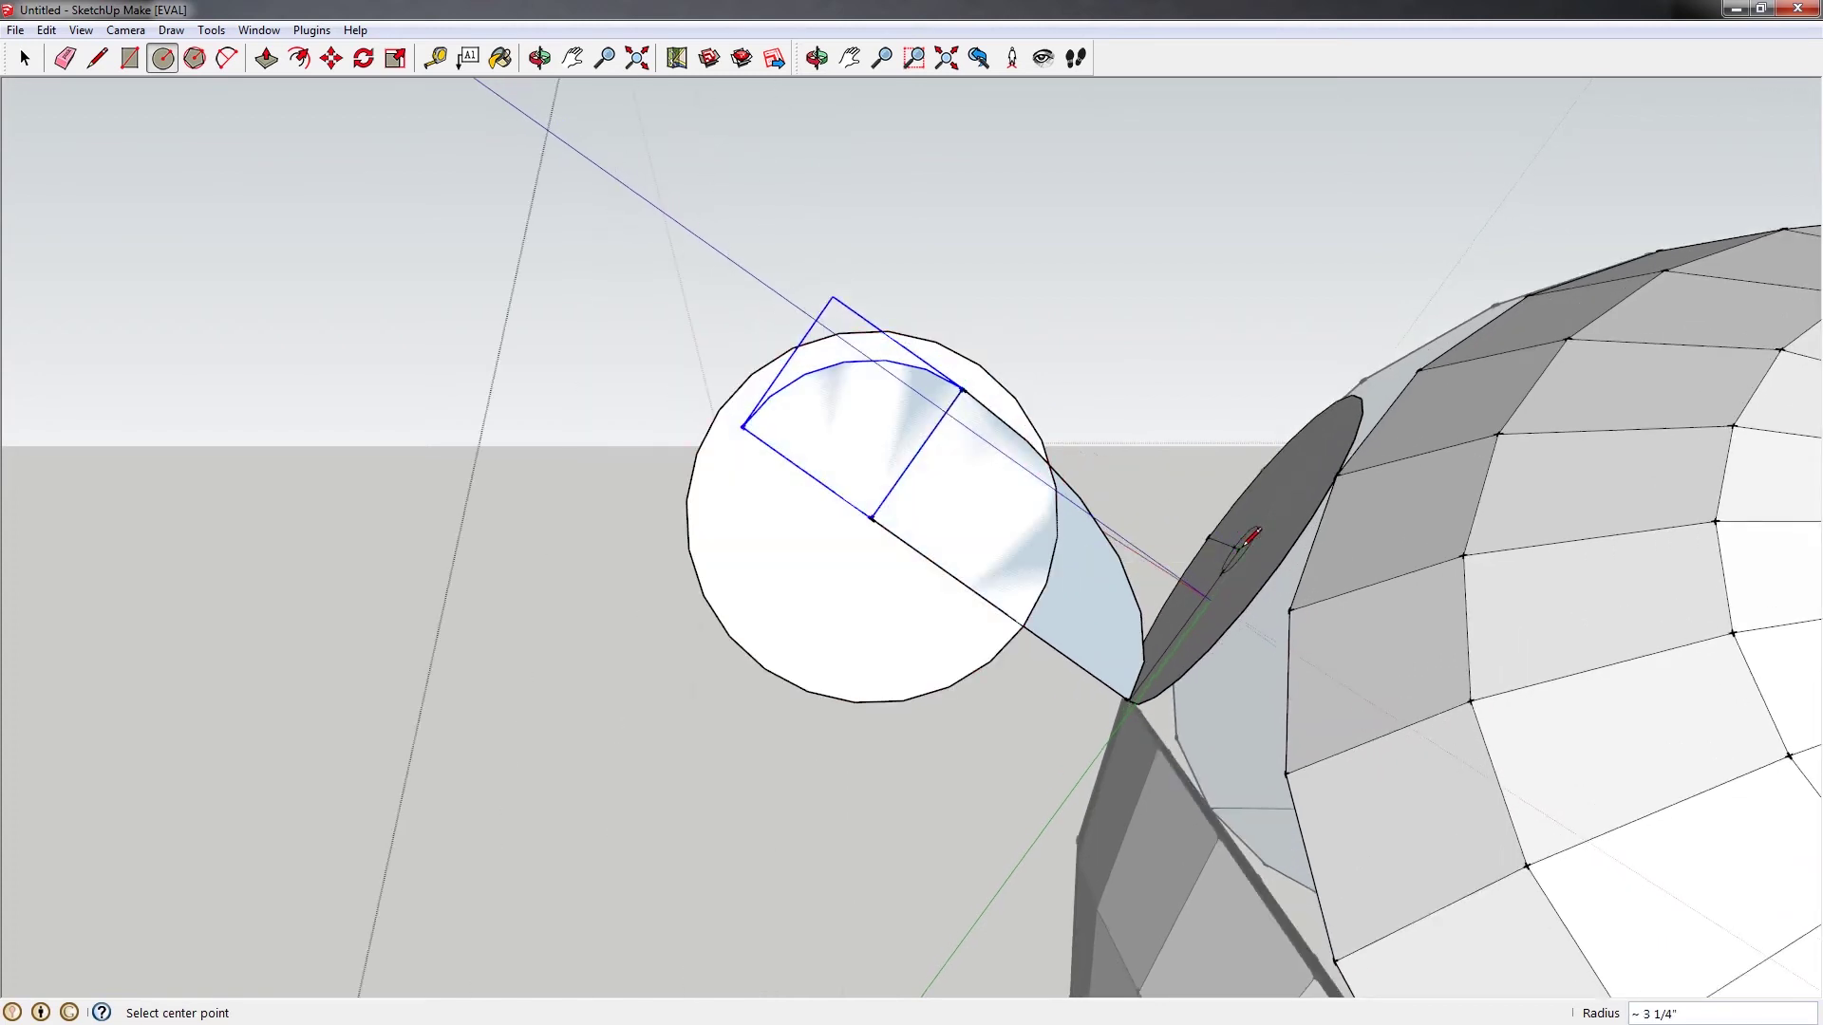
# Select the new enclosing circle
pyautogui.press('space')
pyautogui.scroll(-2, 916, 597)
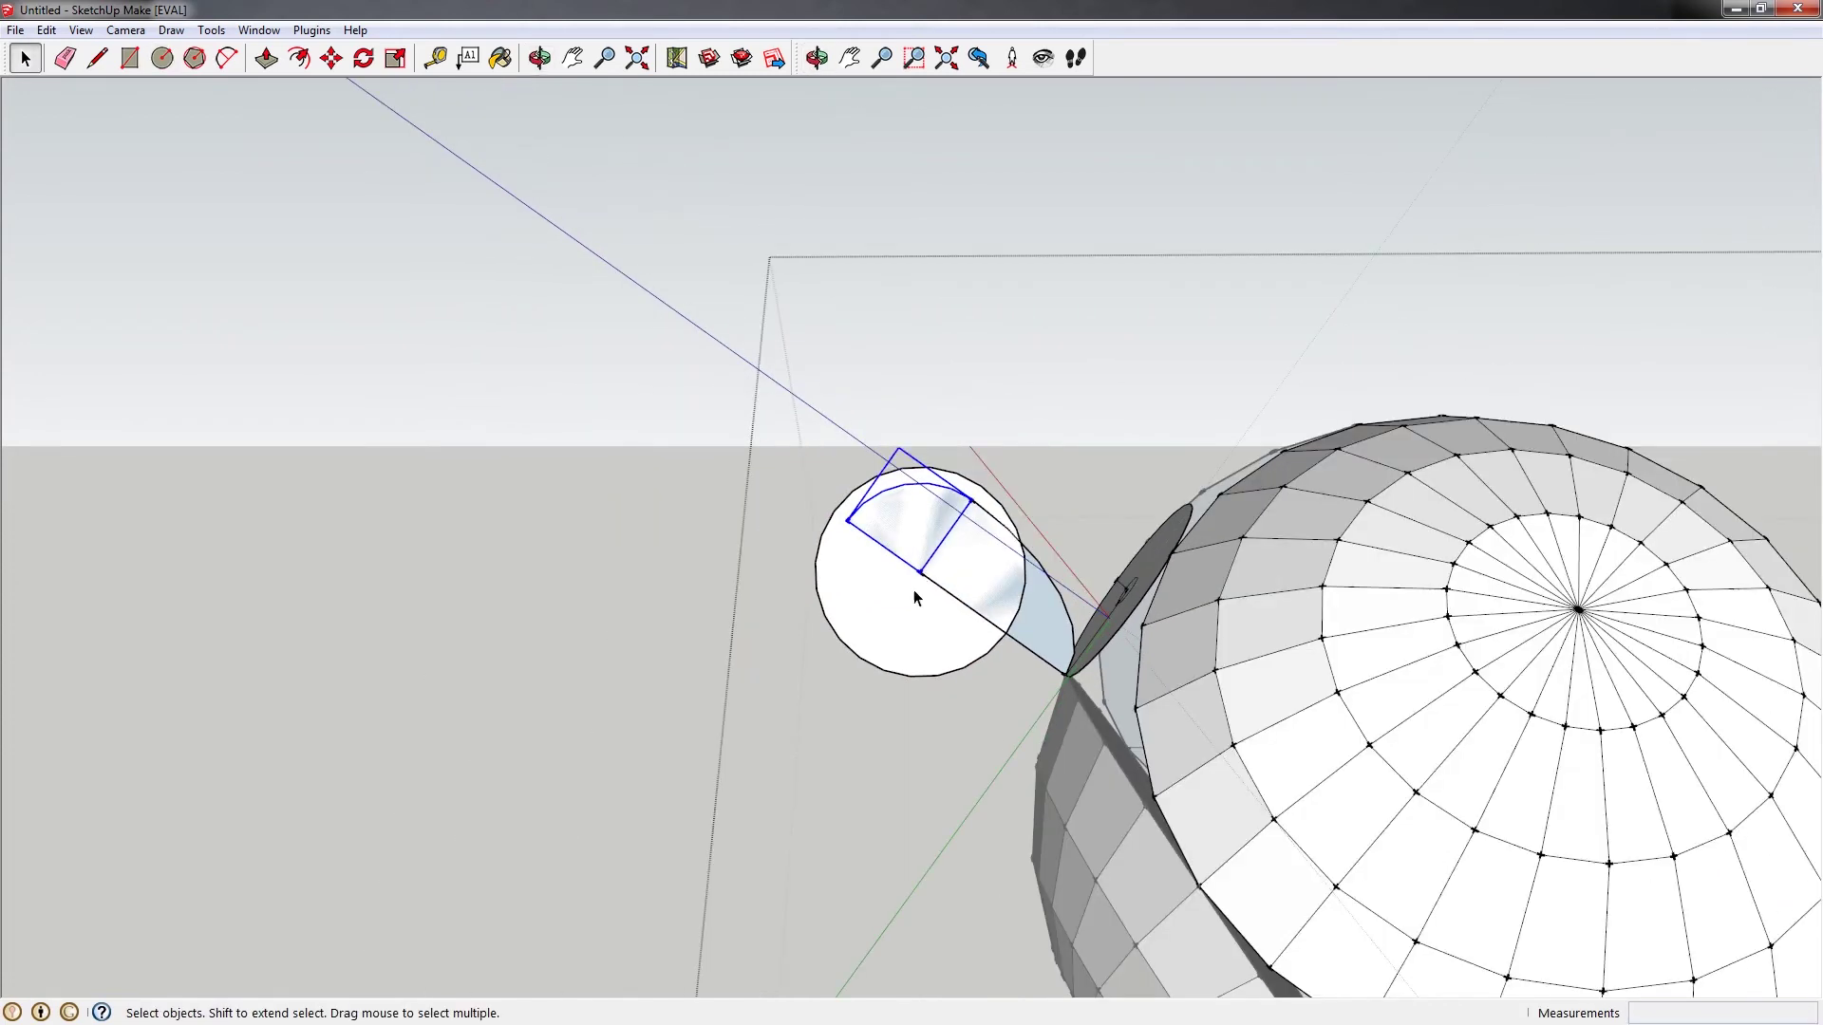
pyautogui.moveTo(1001, 638); pyautogui.dragTo(921, 594, button='middle')
pyautogui.click(846, 613)
pyautogui.scroll(2, 828, 560)
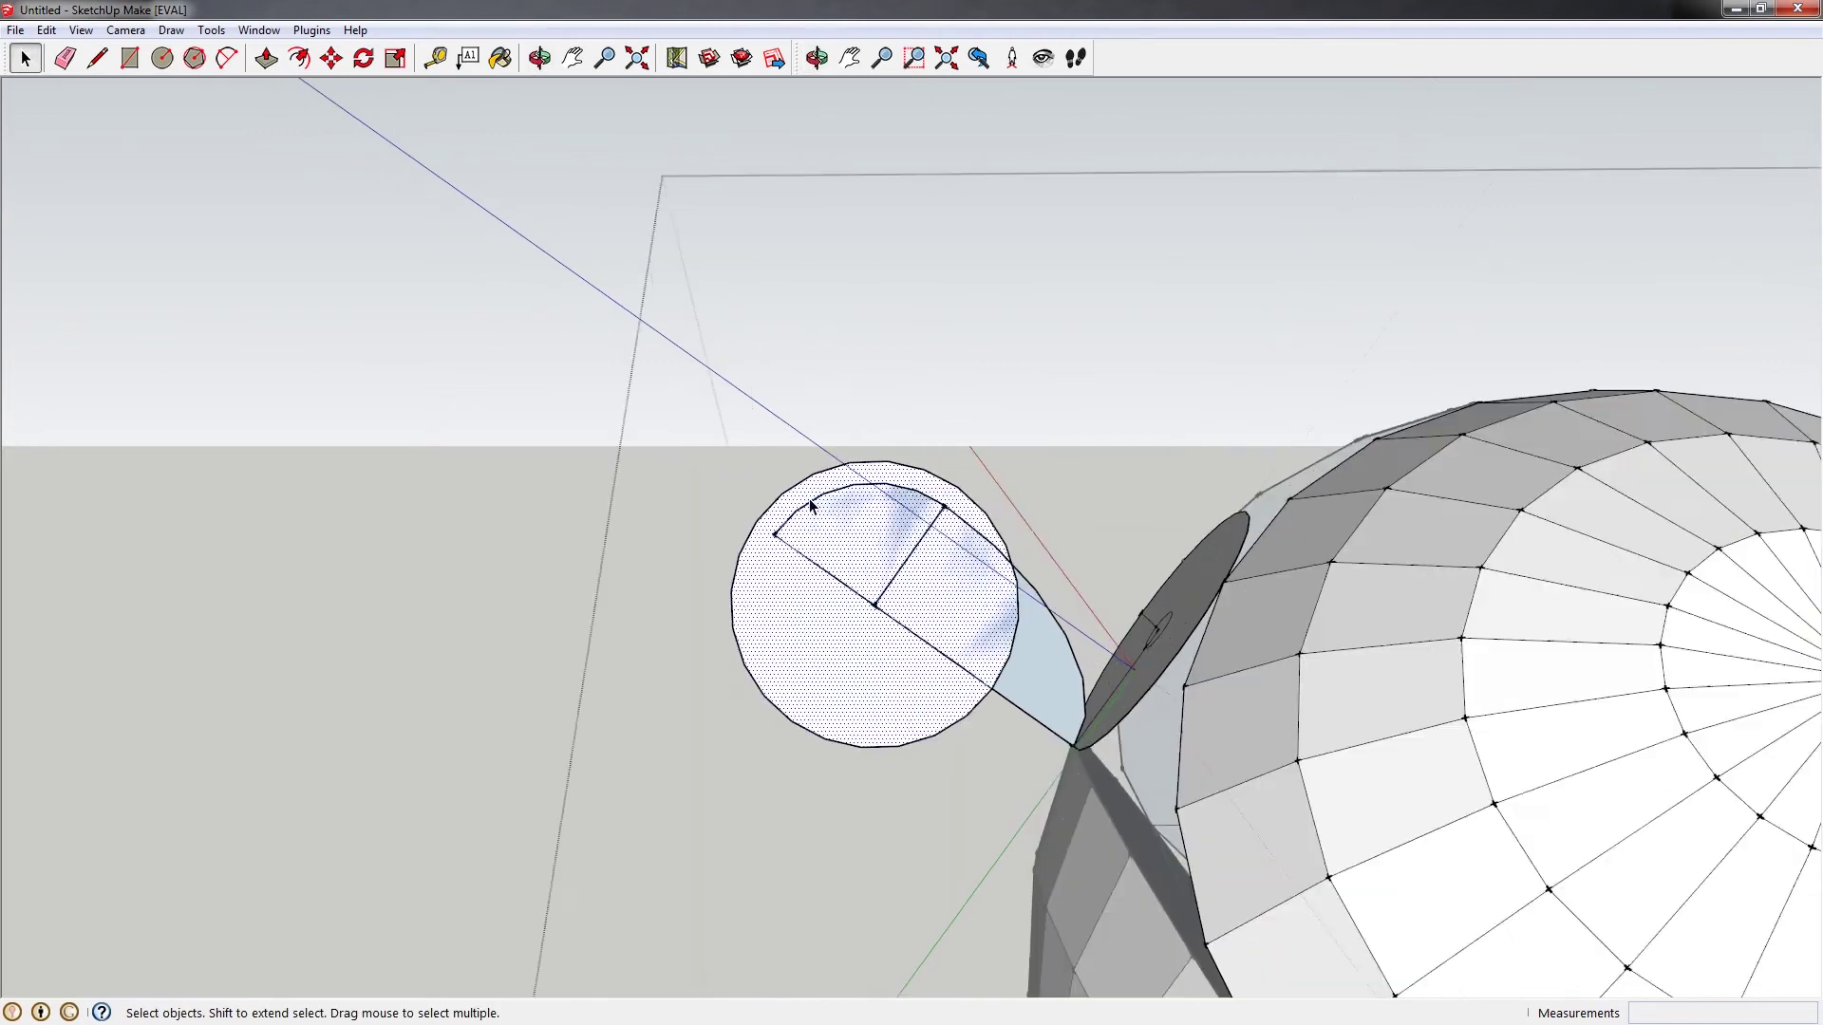
pyautogui.press('s')
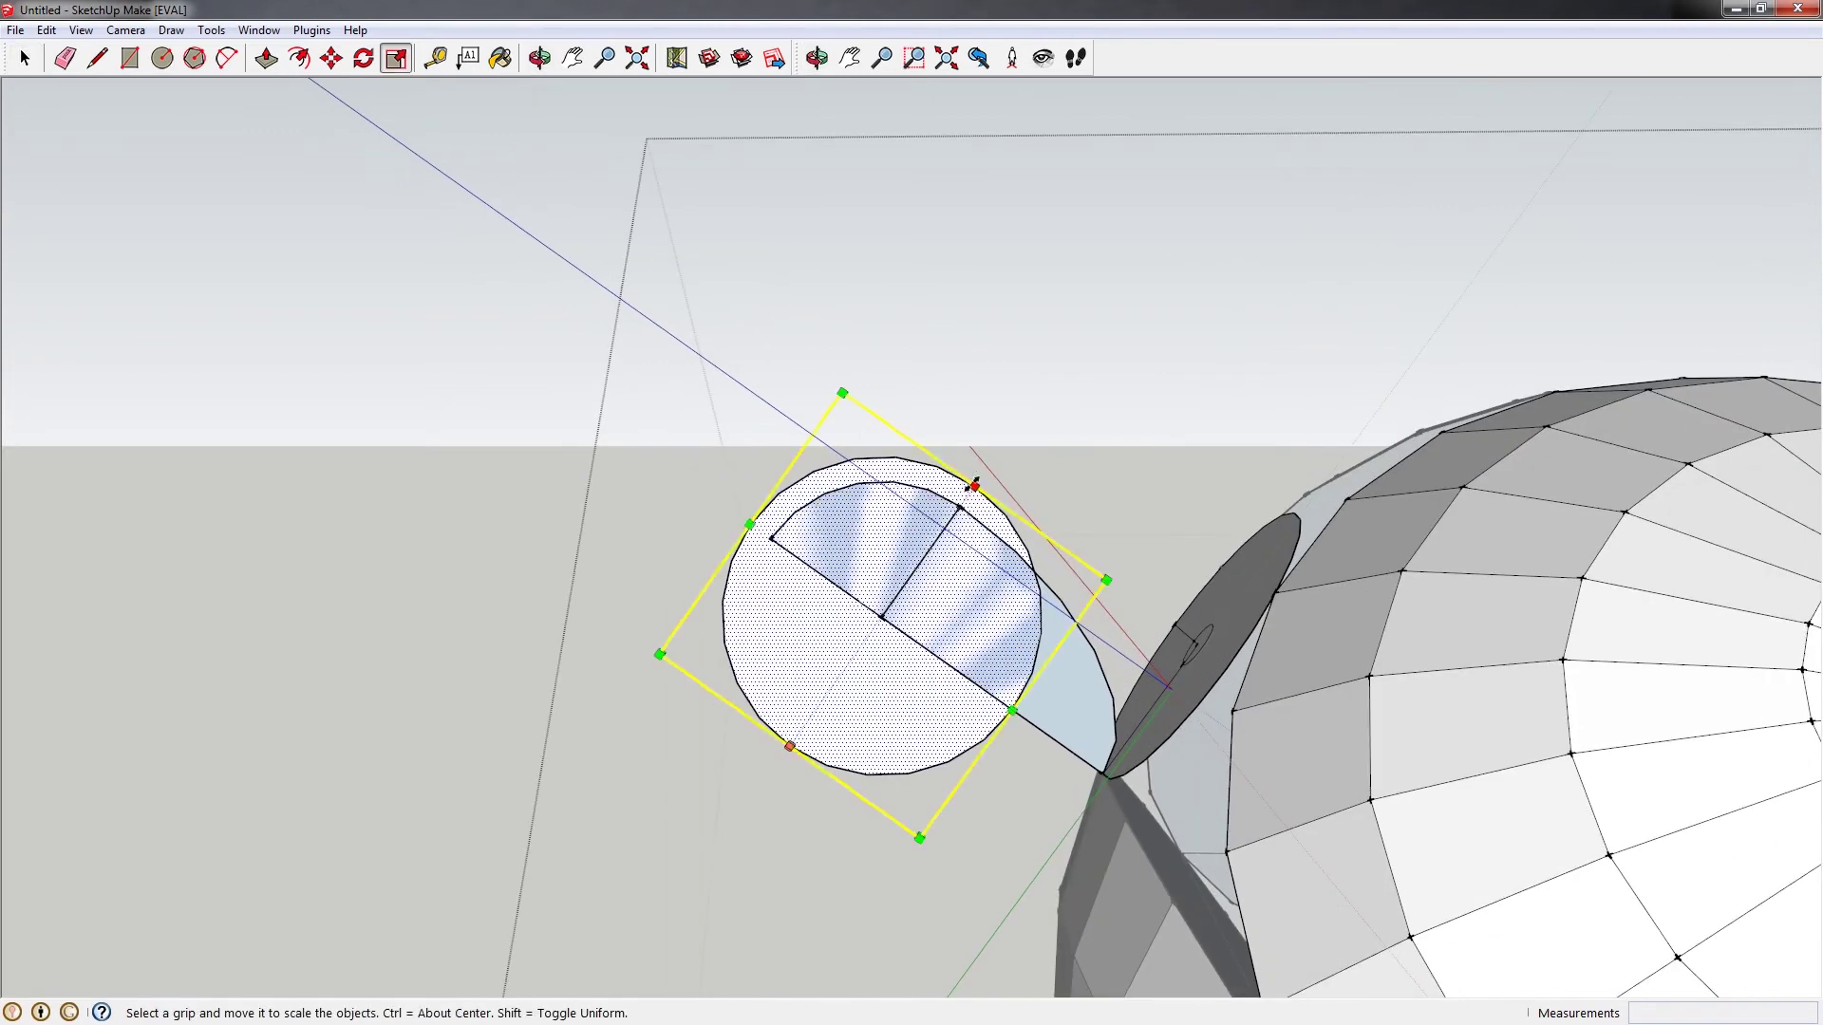
# Scale the enclosing circle to 2 times its size
pyautogui.moveTo(972, 487); pyautogui.dragTo(1070, 340)
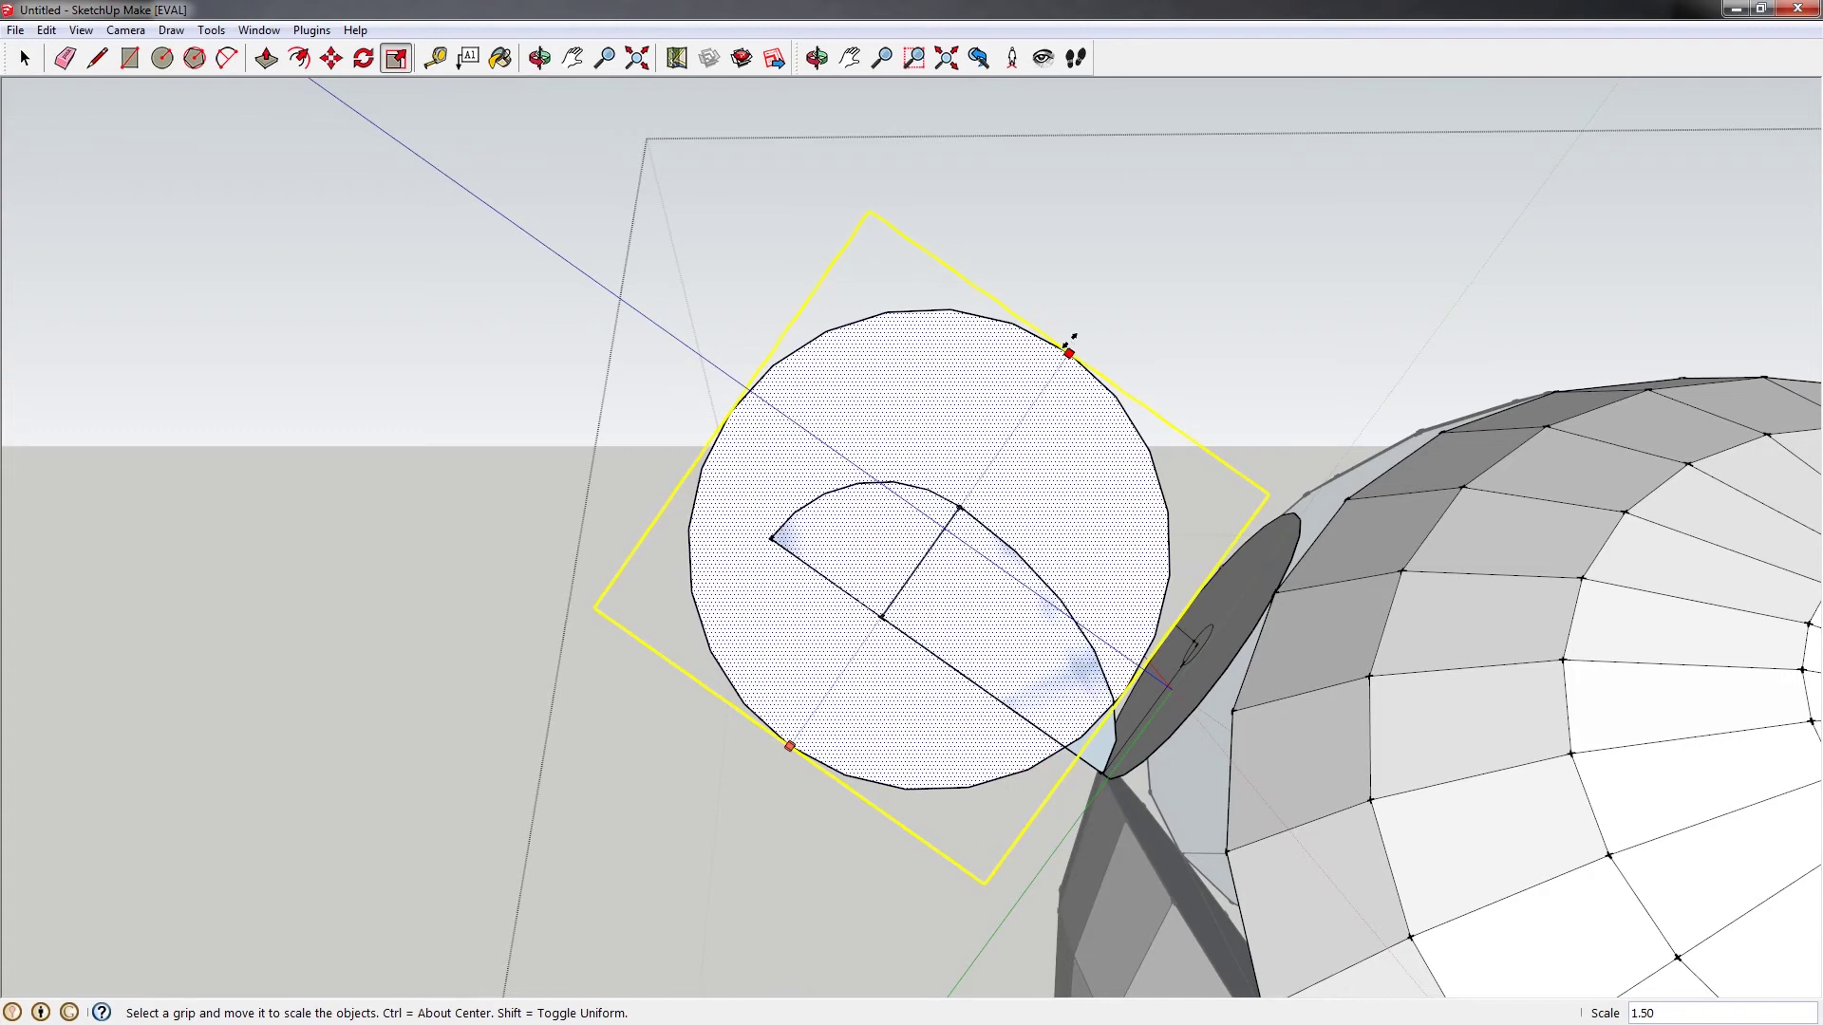
pyautogui.moveTo(1073, 338); pyautogui.dragTo(1077, 339)
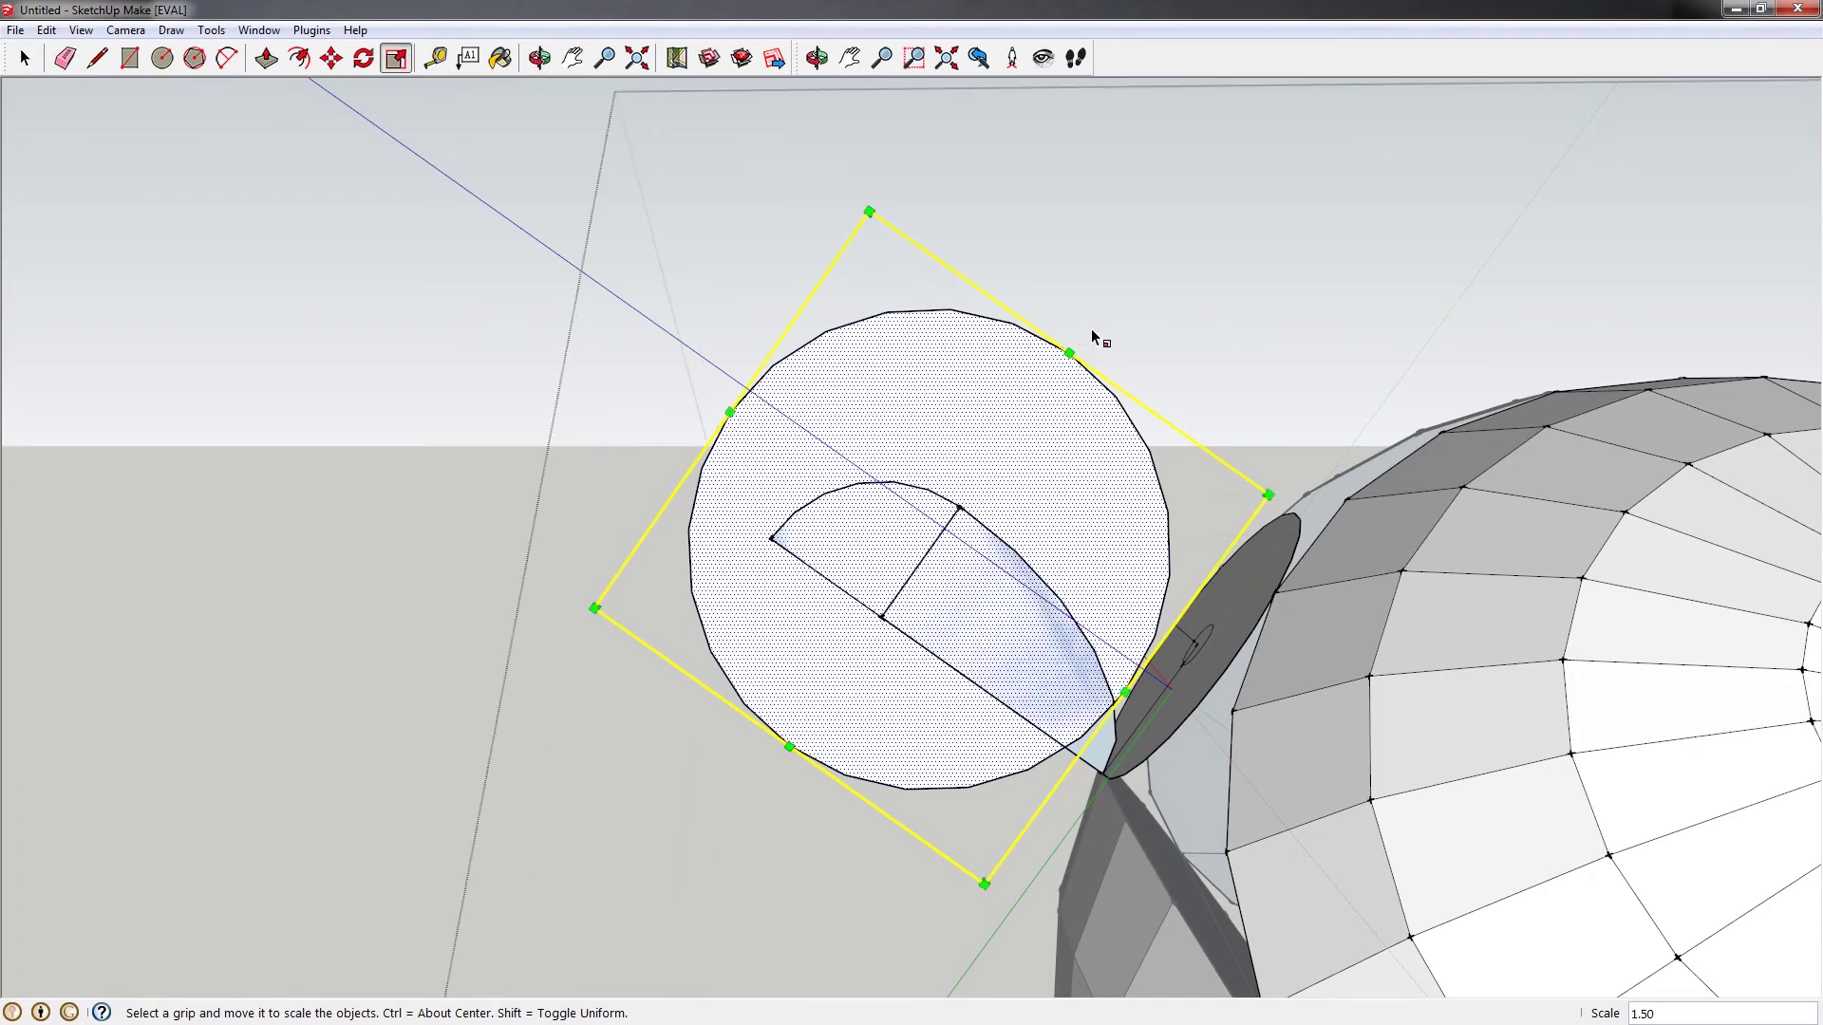
pyautogui.write('2')
pyautogui.press('Return')
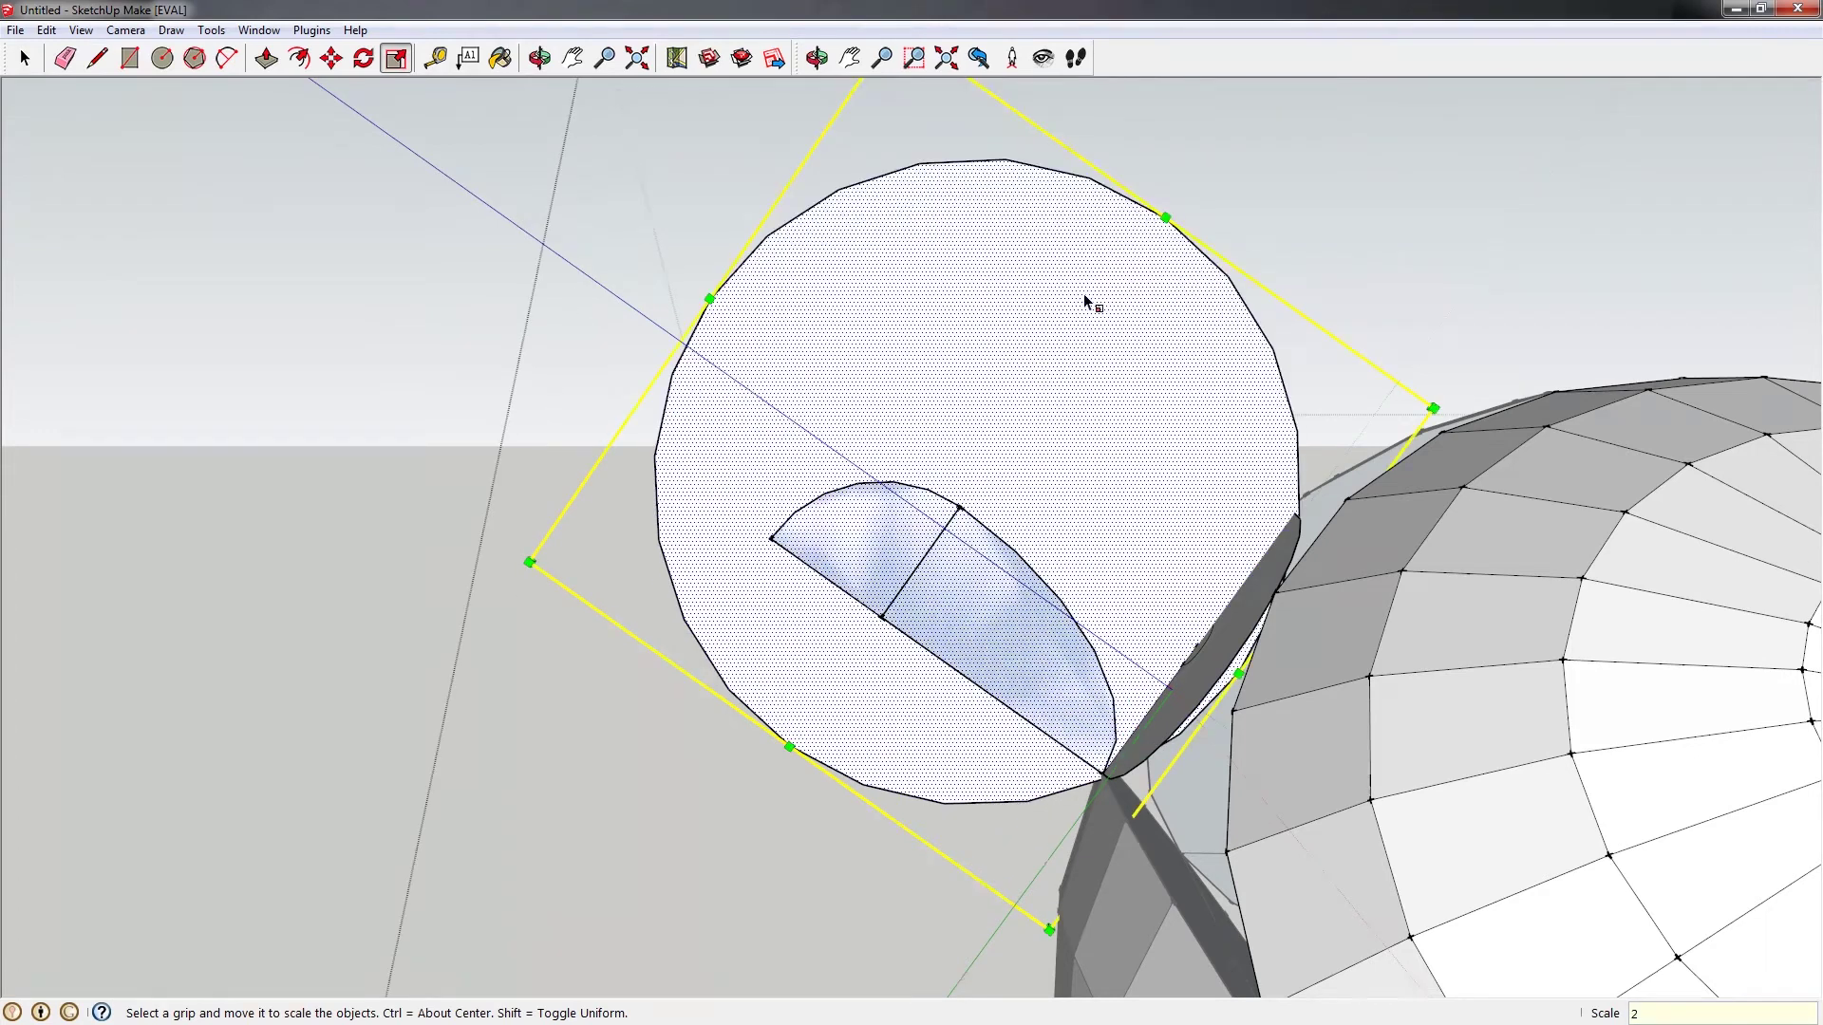
pyautogui.press('space')
# Select the circle face with its edges and make it a group
pyautogui.rightClick(1084, 329)
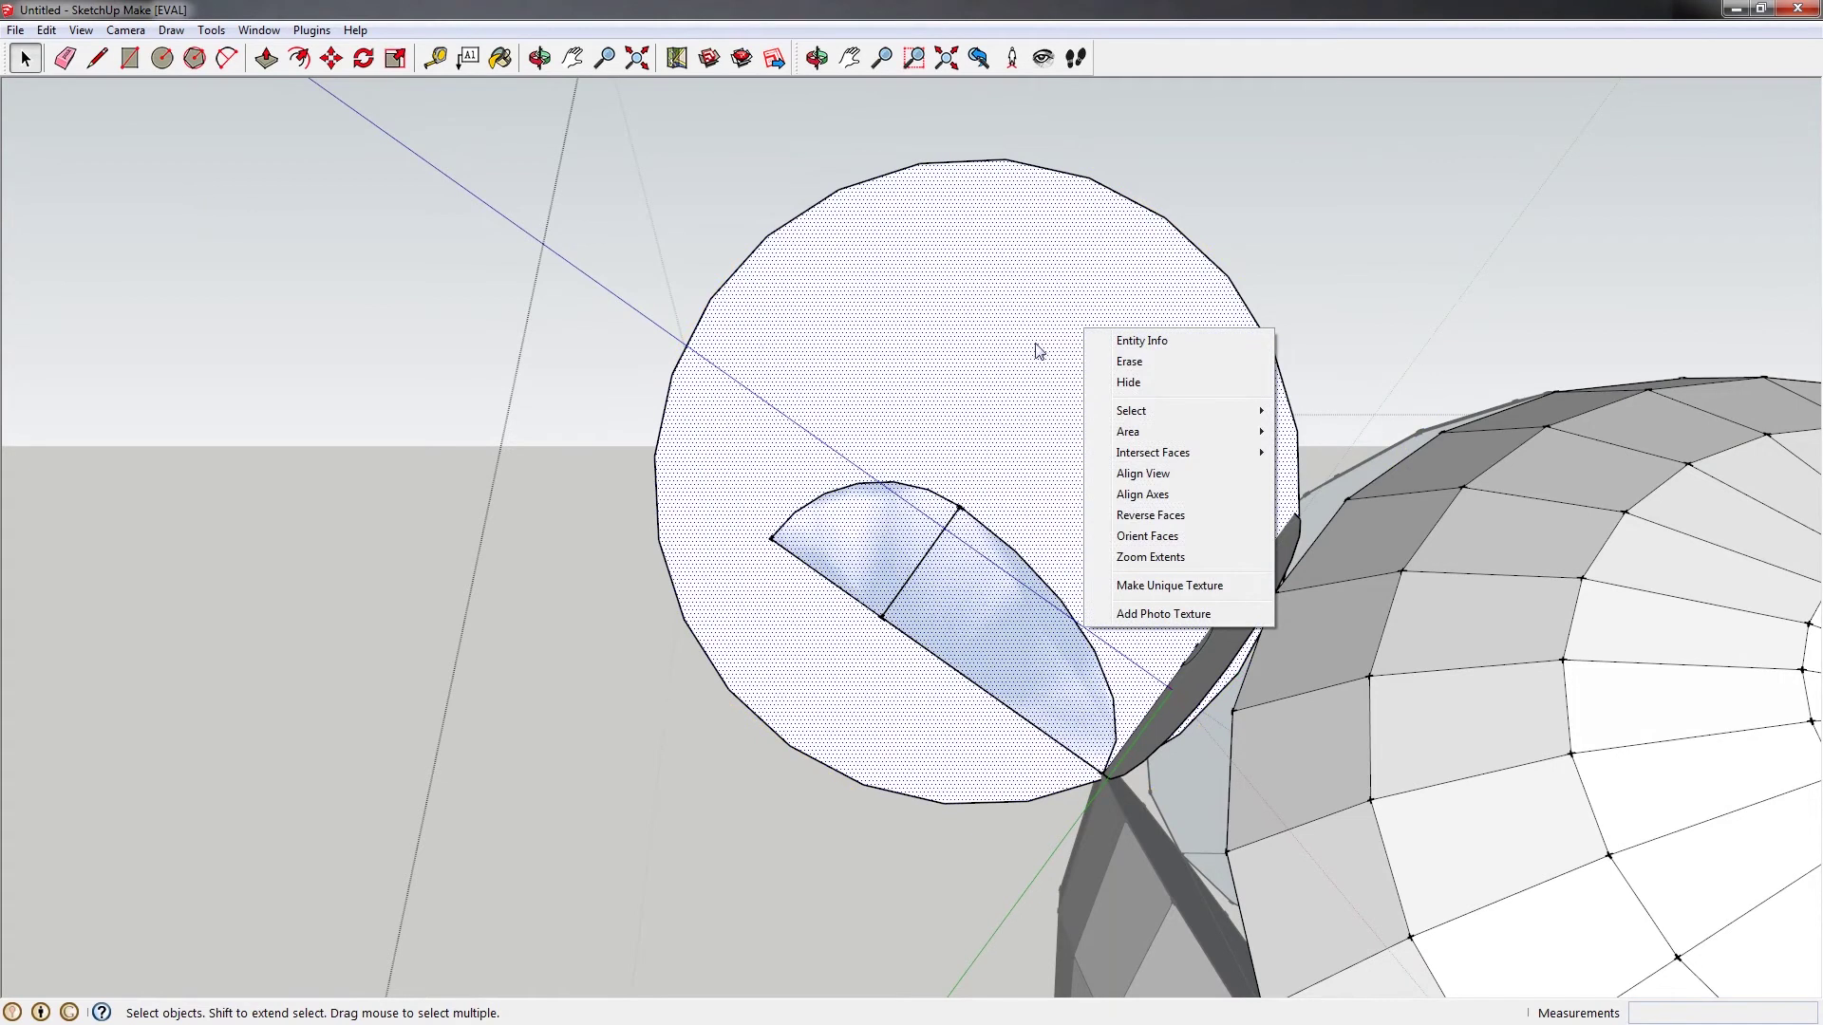
pyautogui.click(985, 354)
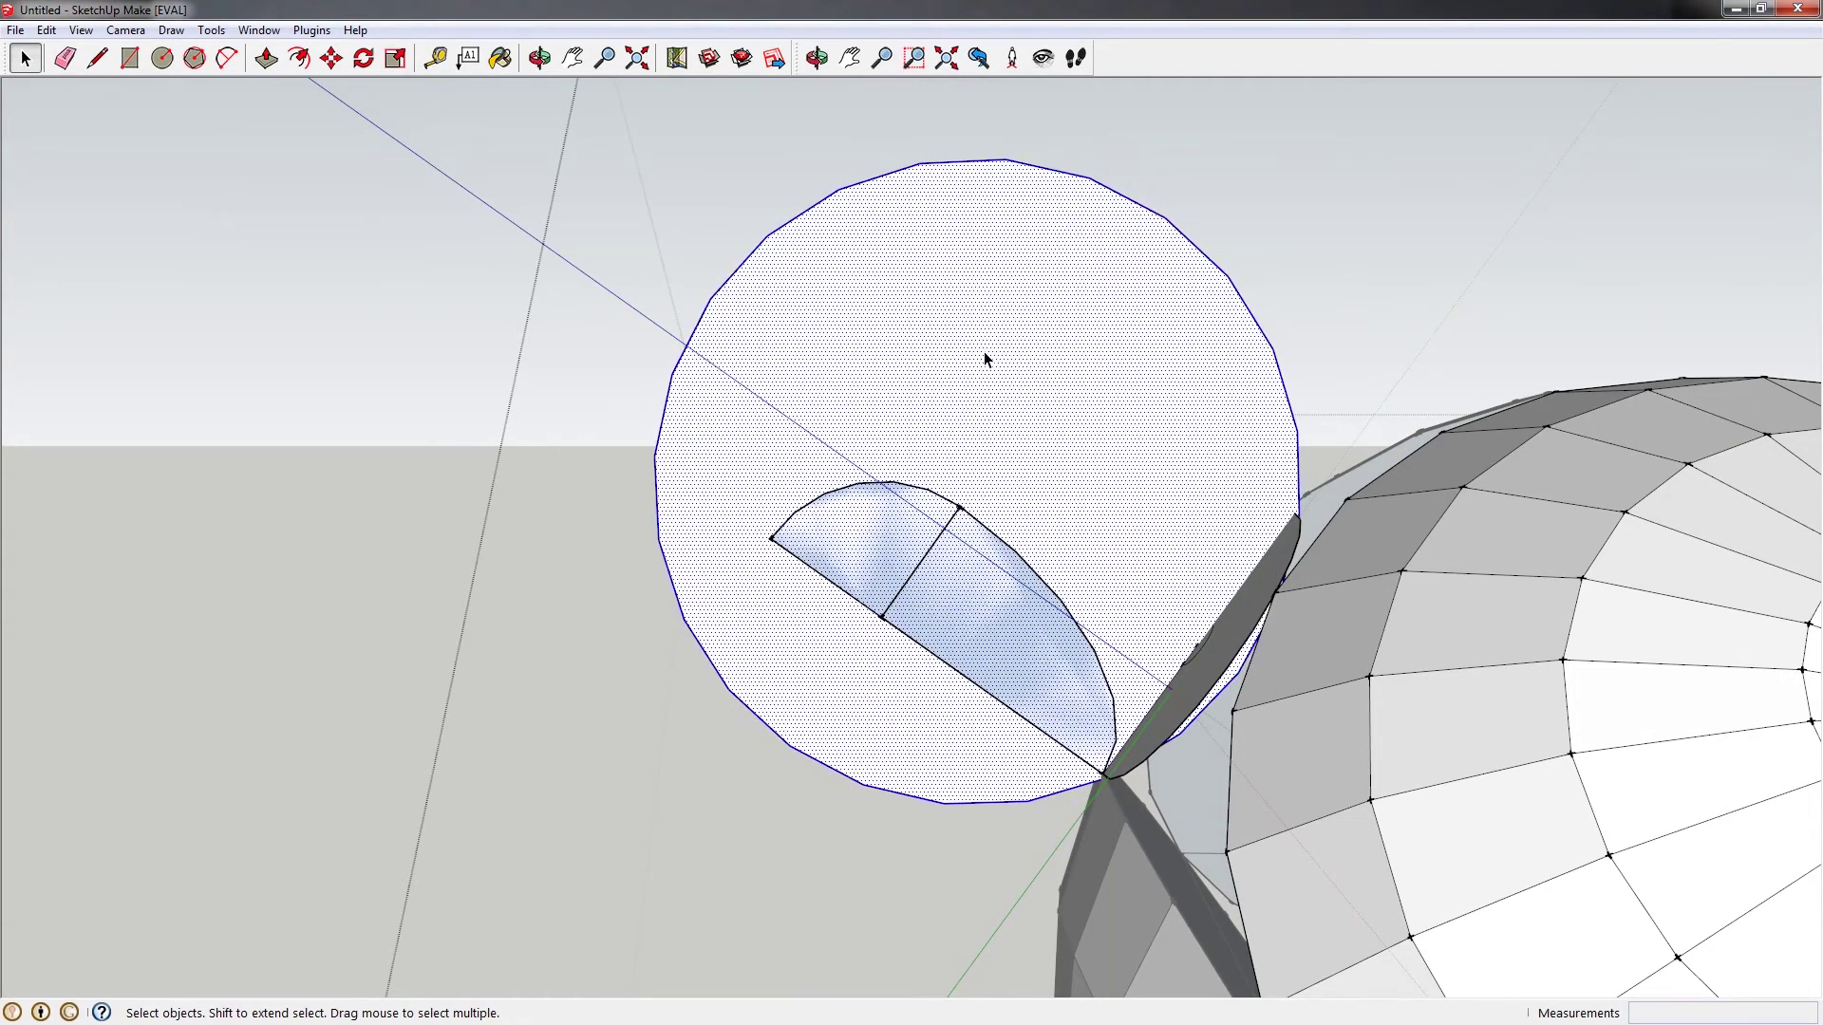
pyautogui.rightClick(983, 359)
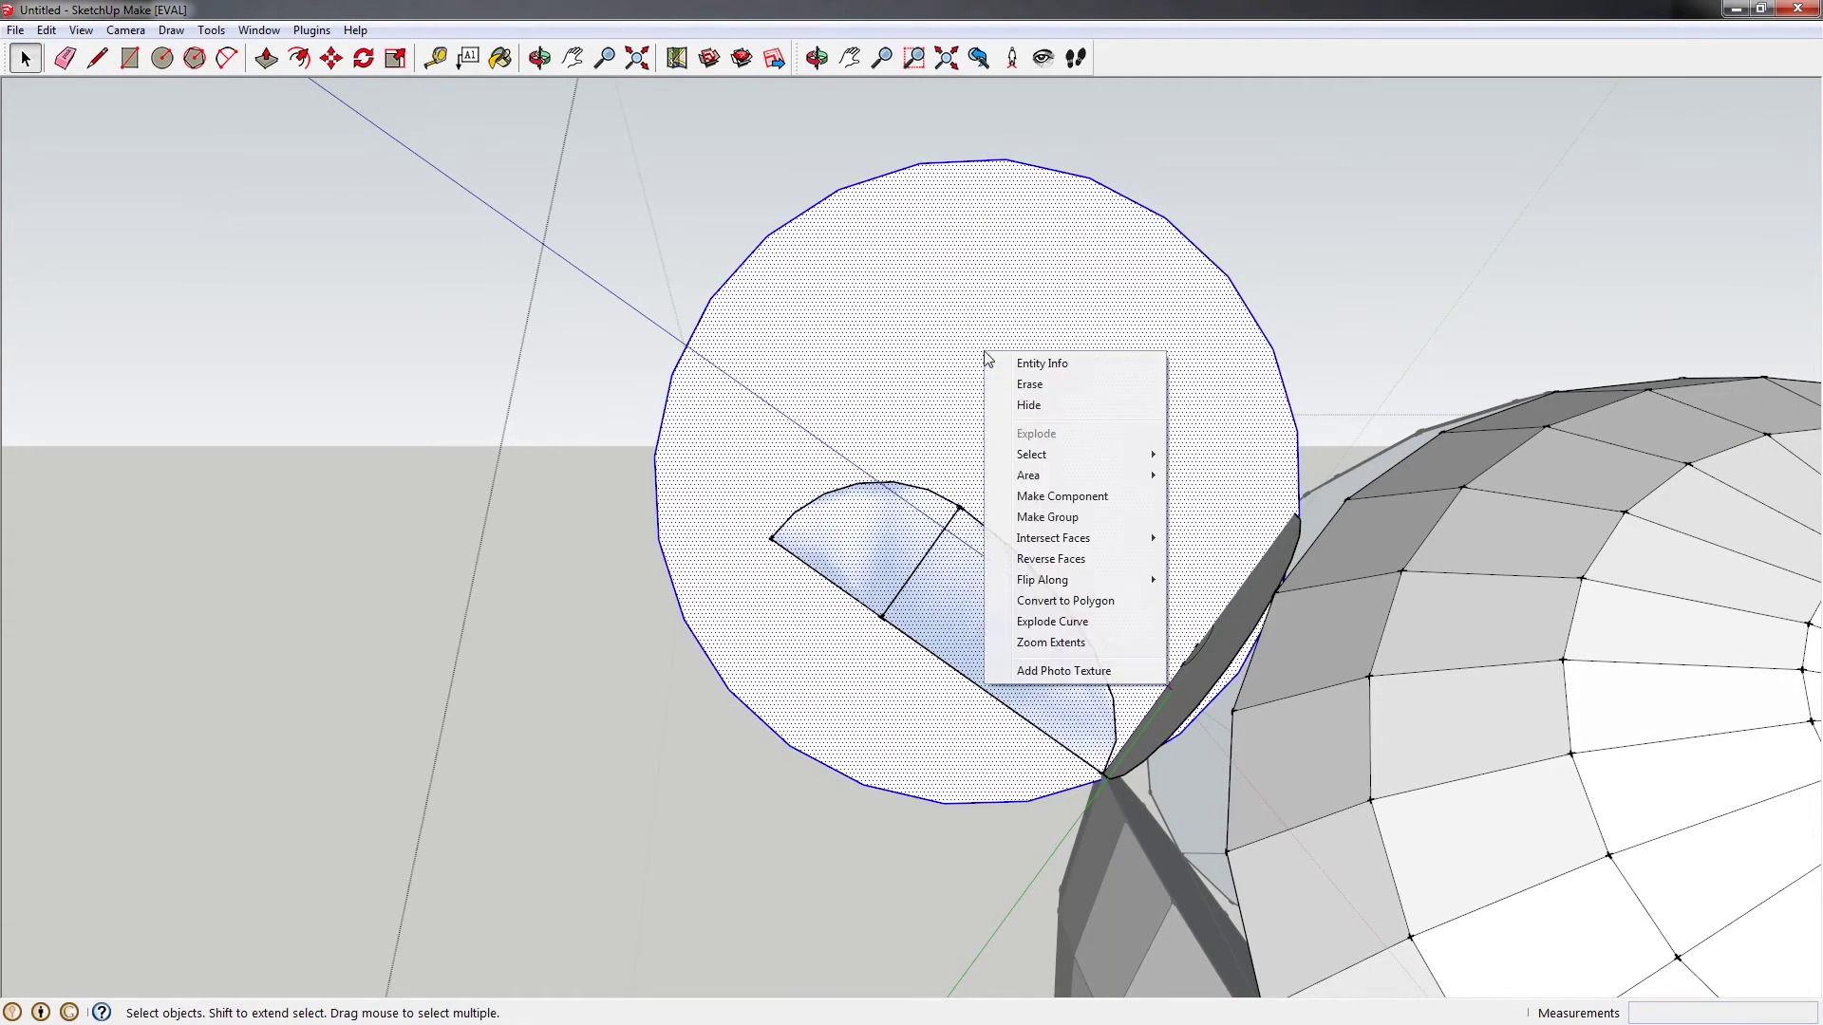
pyautogui.click(1107, 521)
# Move the circle group until its edge meets the half-disc's end
pyautogui.press('m')
pyautogui.click(977, 419)
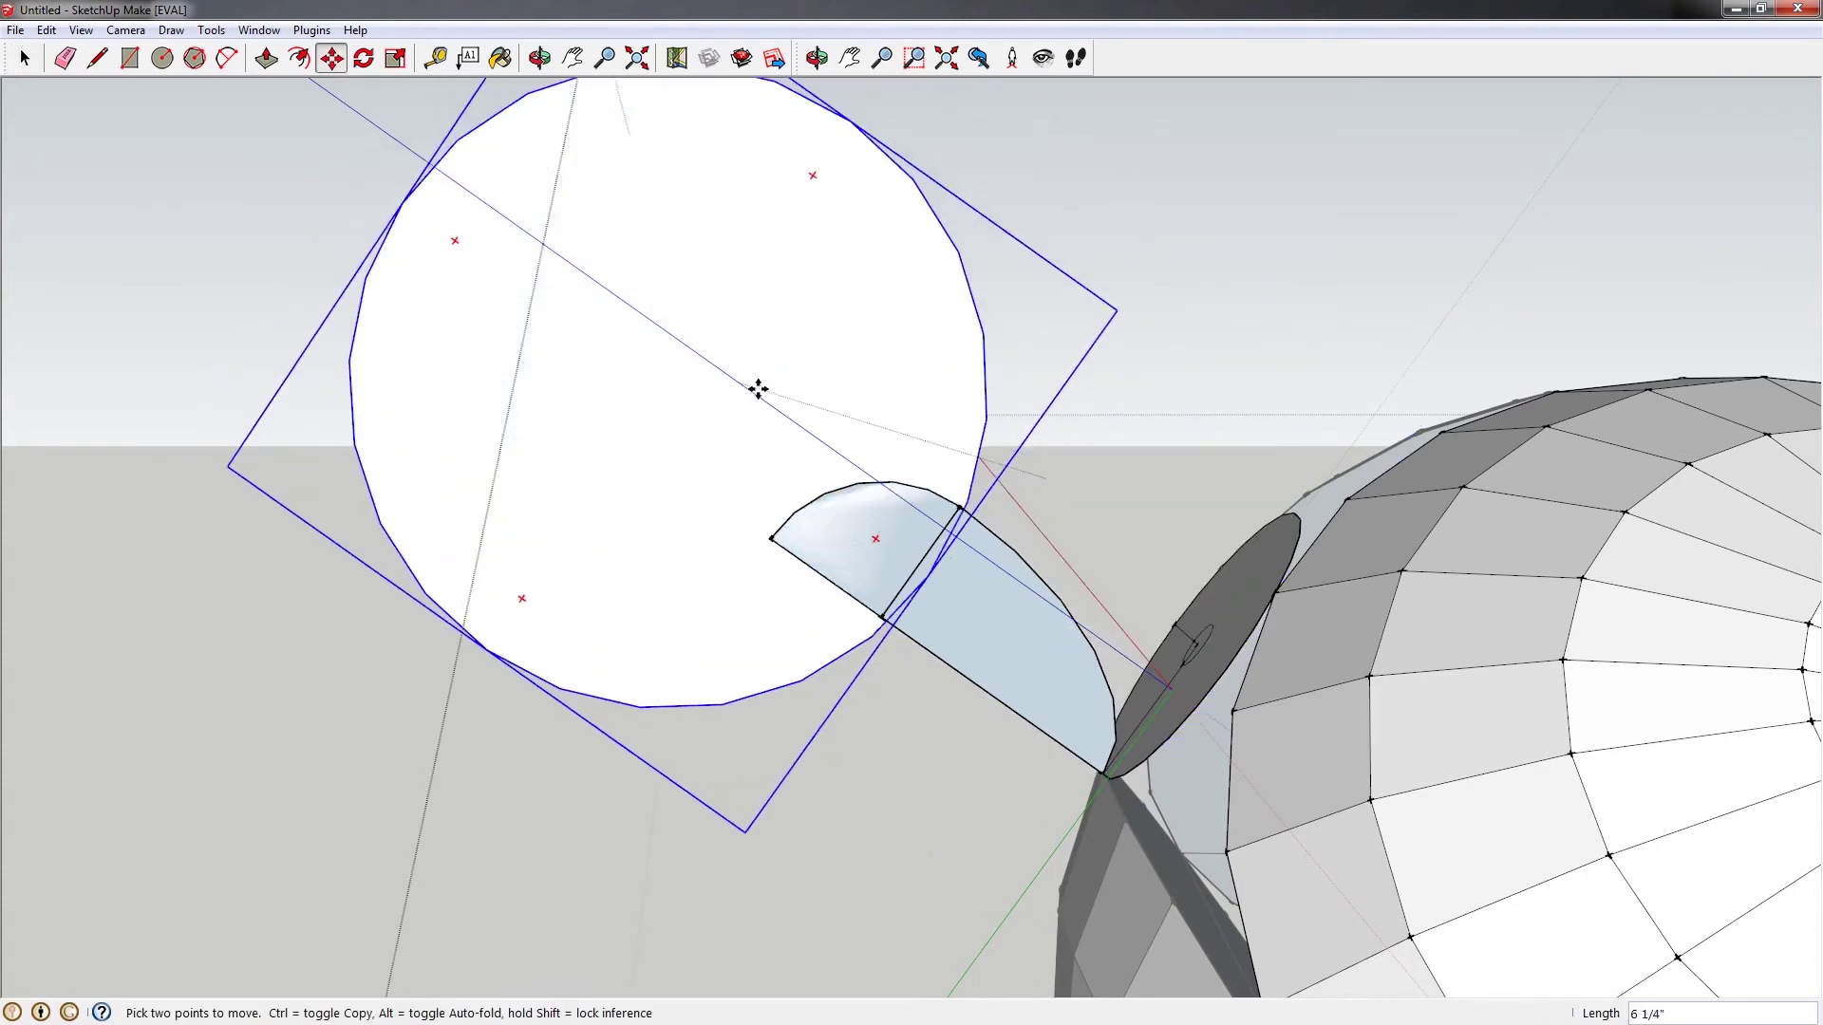
pyautogui.click(756, 387)
pyautogui.hotkey('ctrl', 'z')
pyautogui.click(1153, 627)
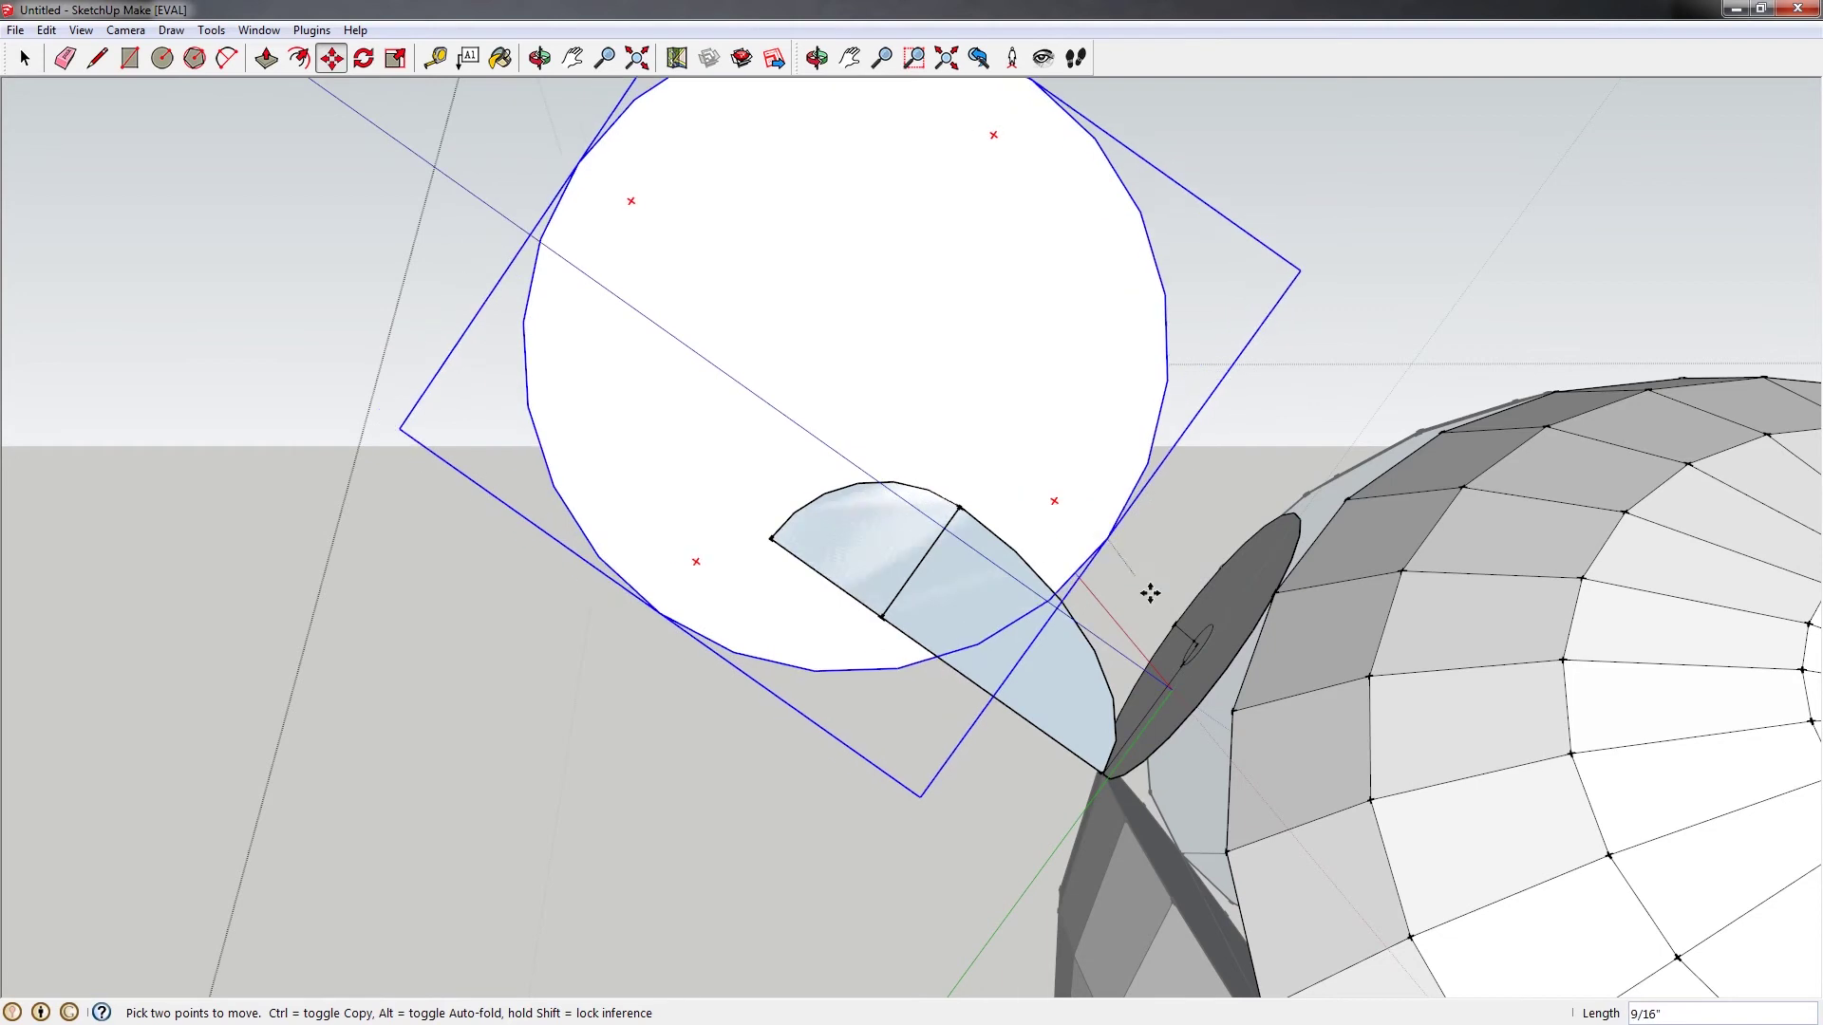
pyautogui.scroll(3, 1206, 643)
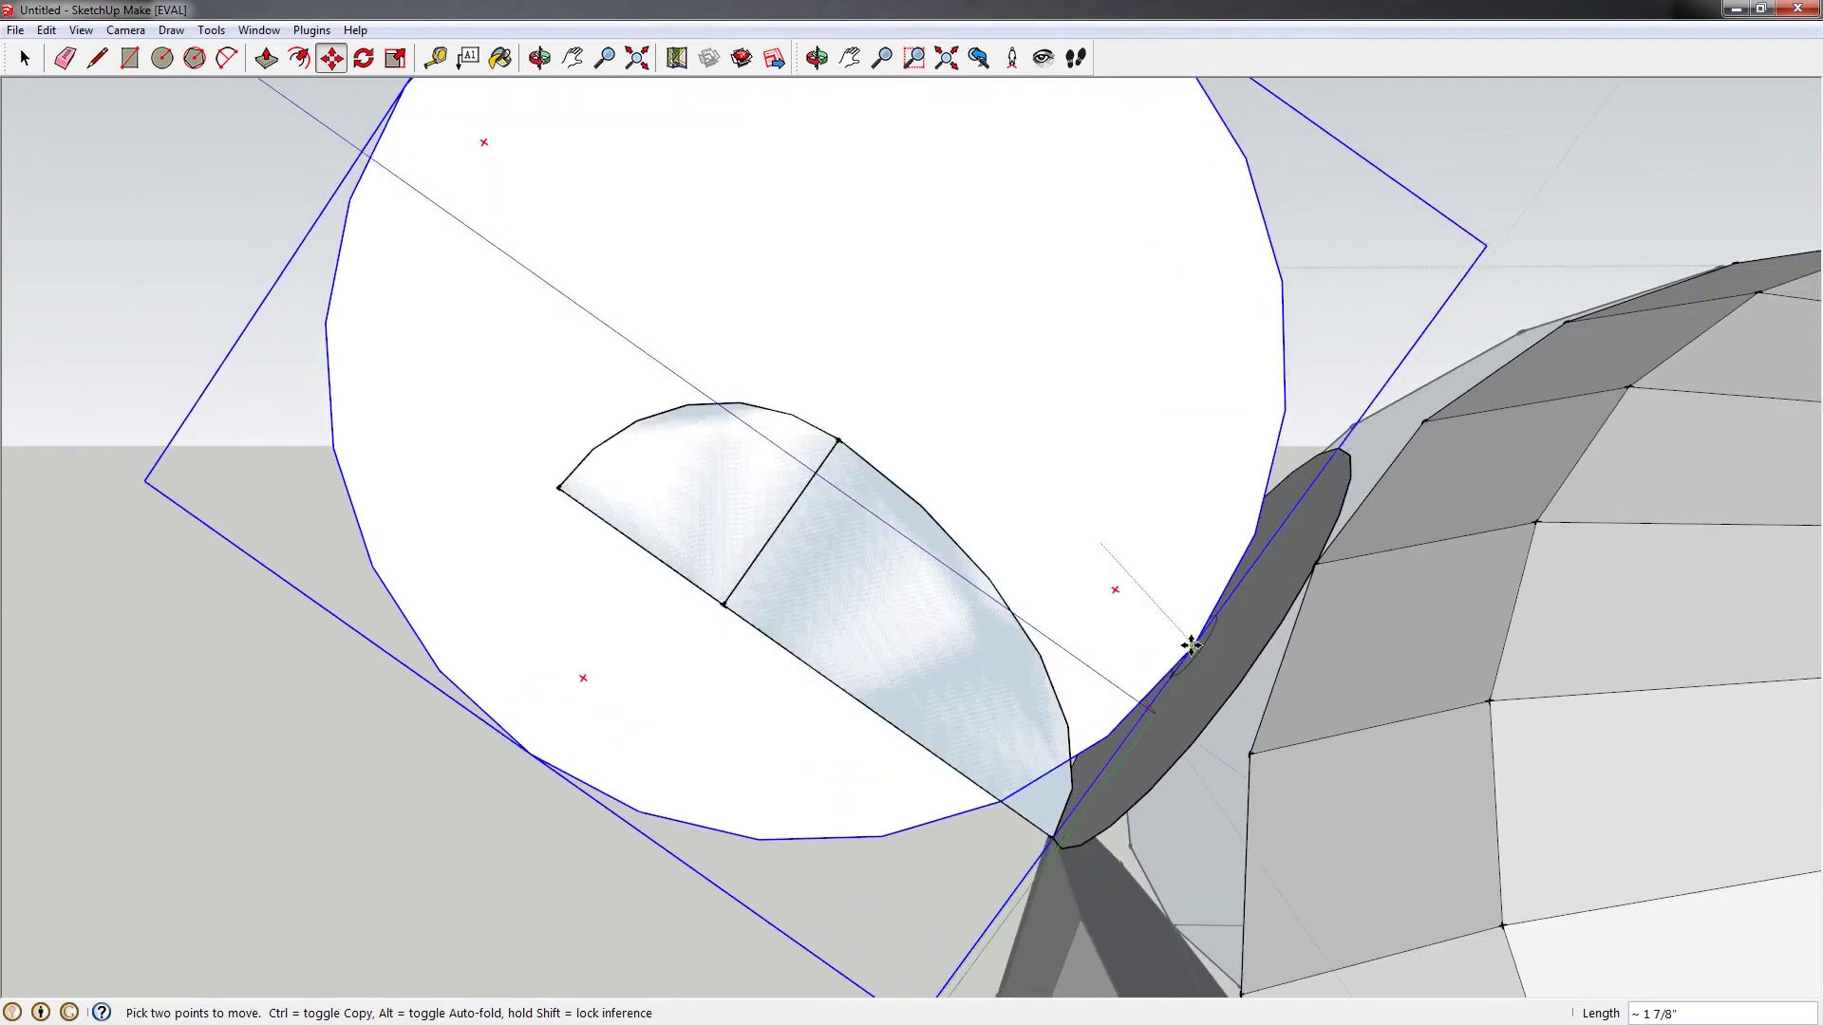
pyautogui.scroll(-2, 1190, 645)
pyautogui.click(1115, 739)
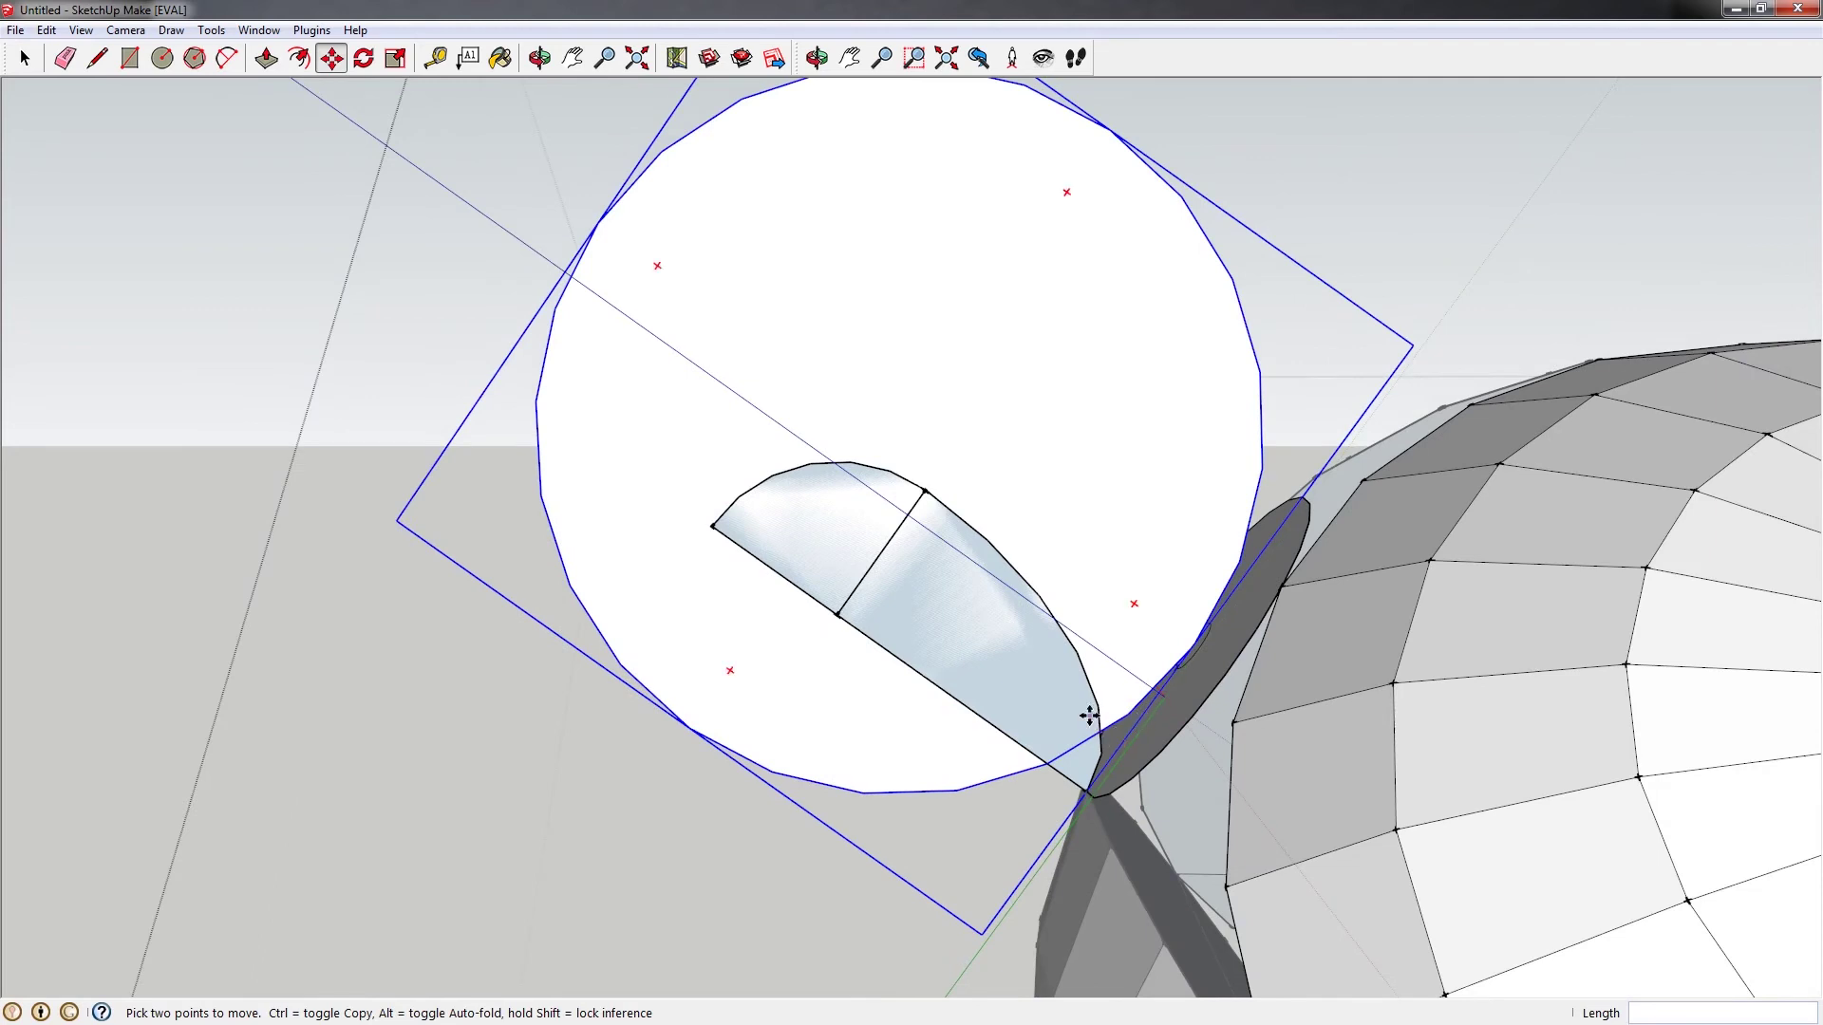
pyautogui.click(1087, 740)
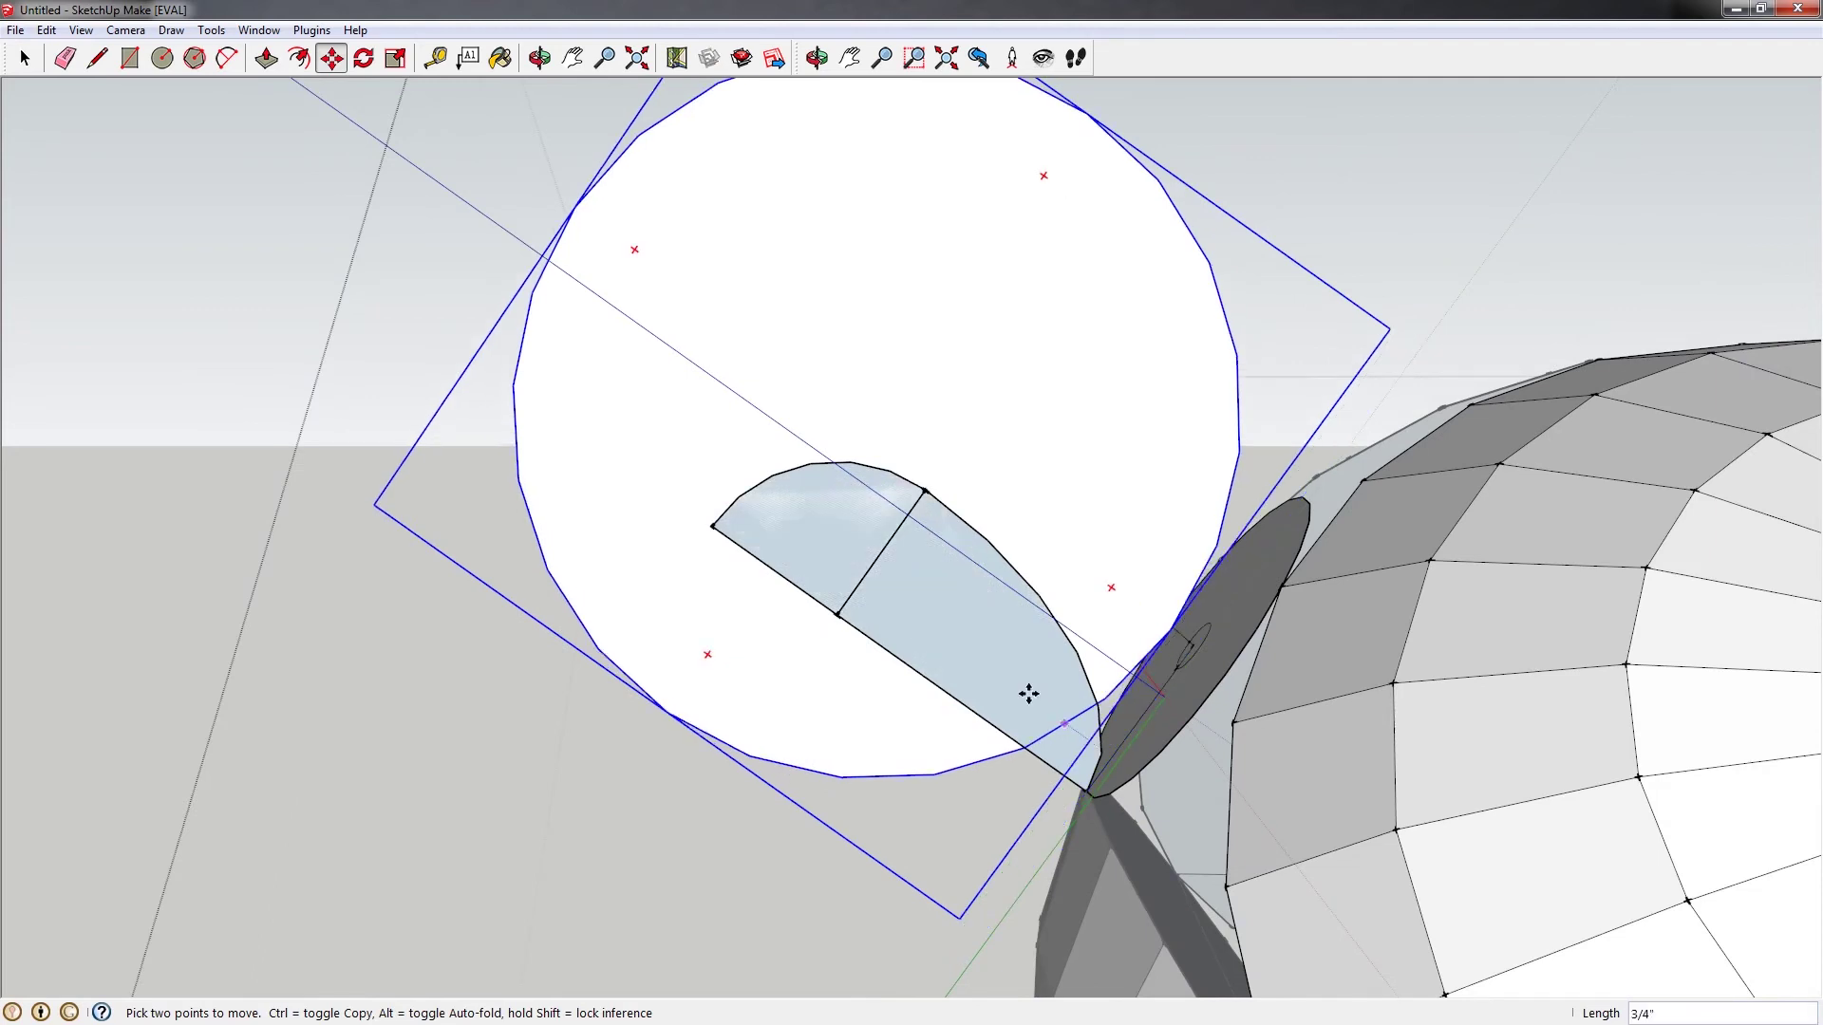
pyautogui.click(747, 491)
pyautogui.scroll(2, 747, 491)
pyautogui.scroll(2, 747, 491)
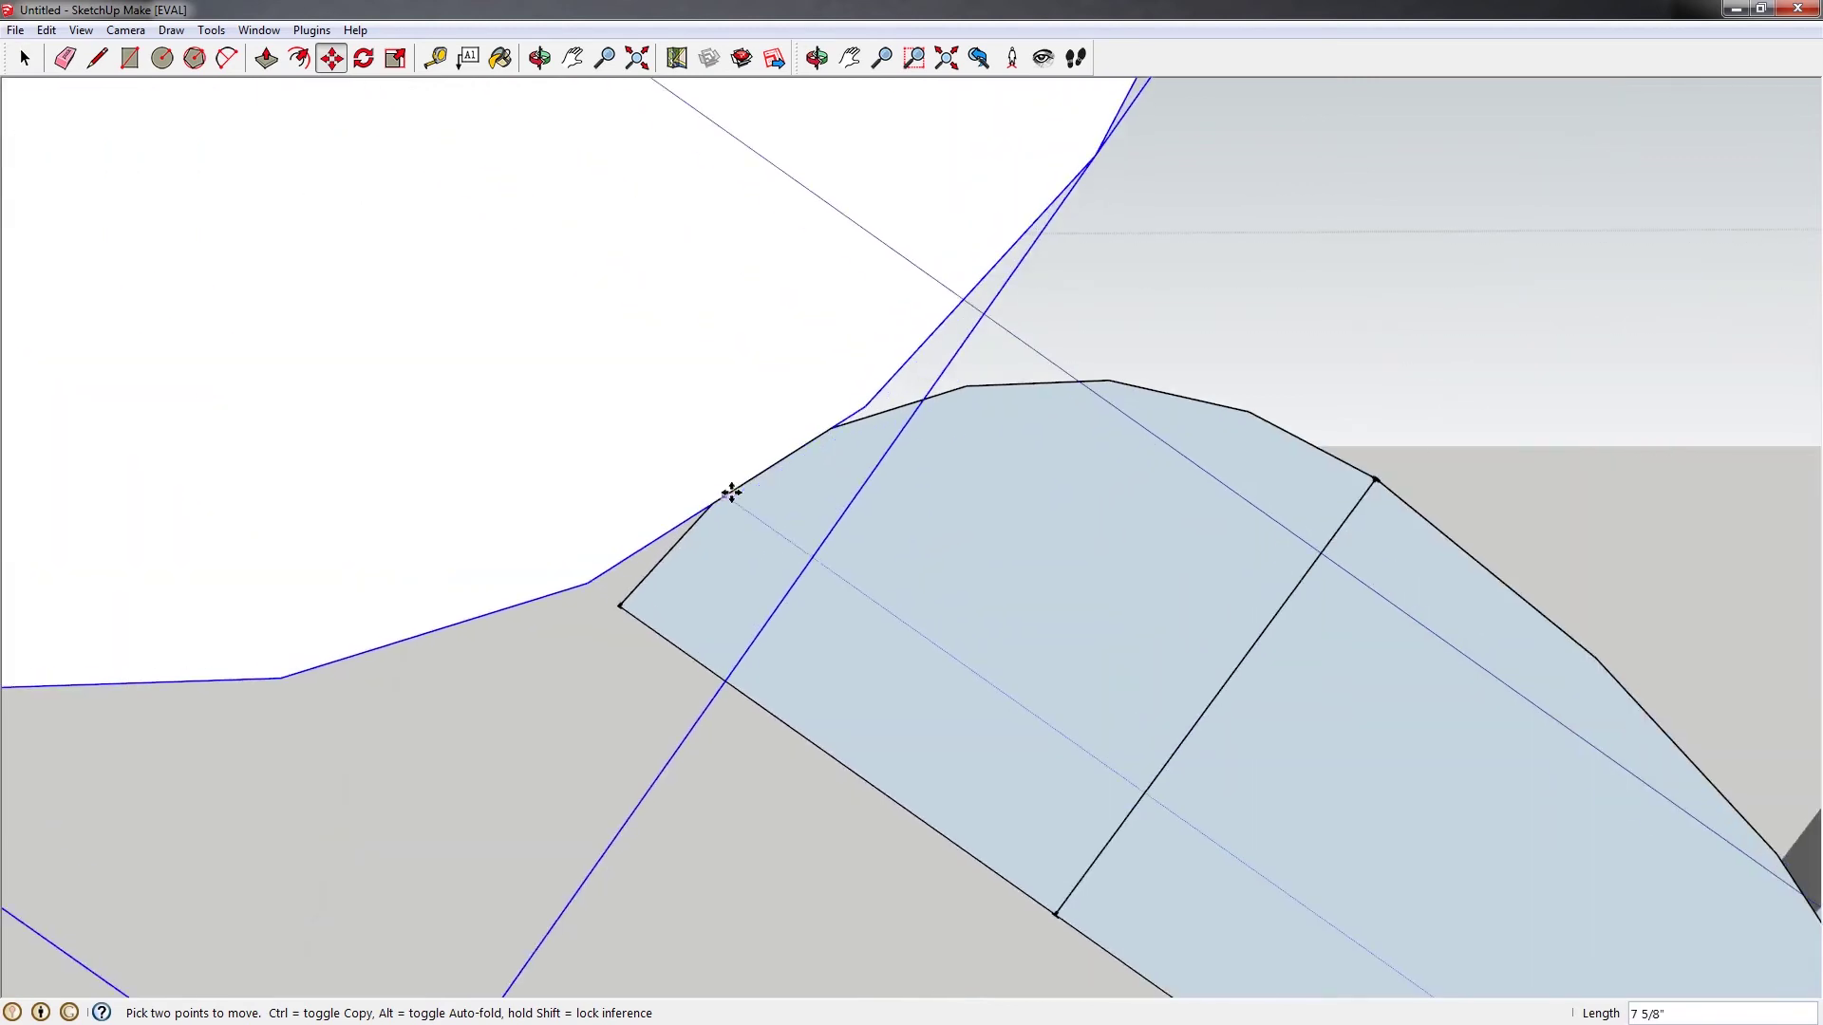
pyautogui.scroll(-5, 722, 487)
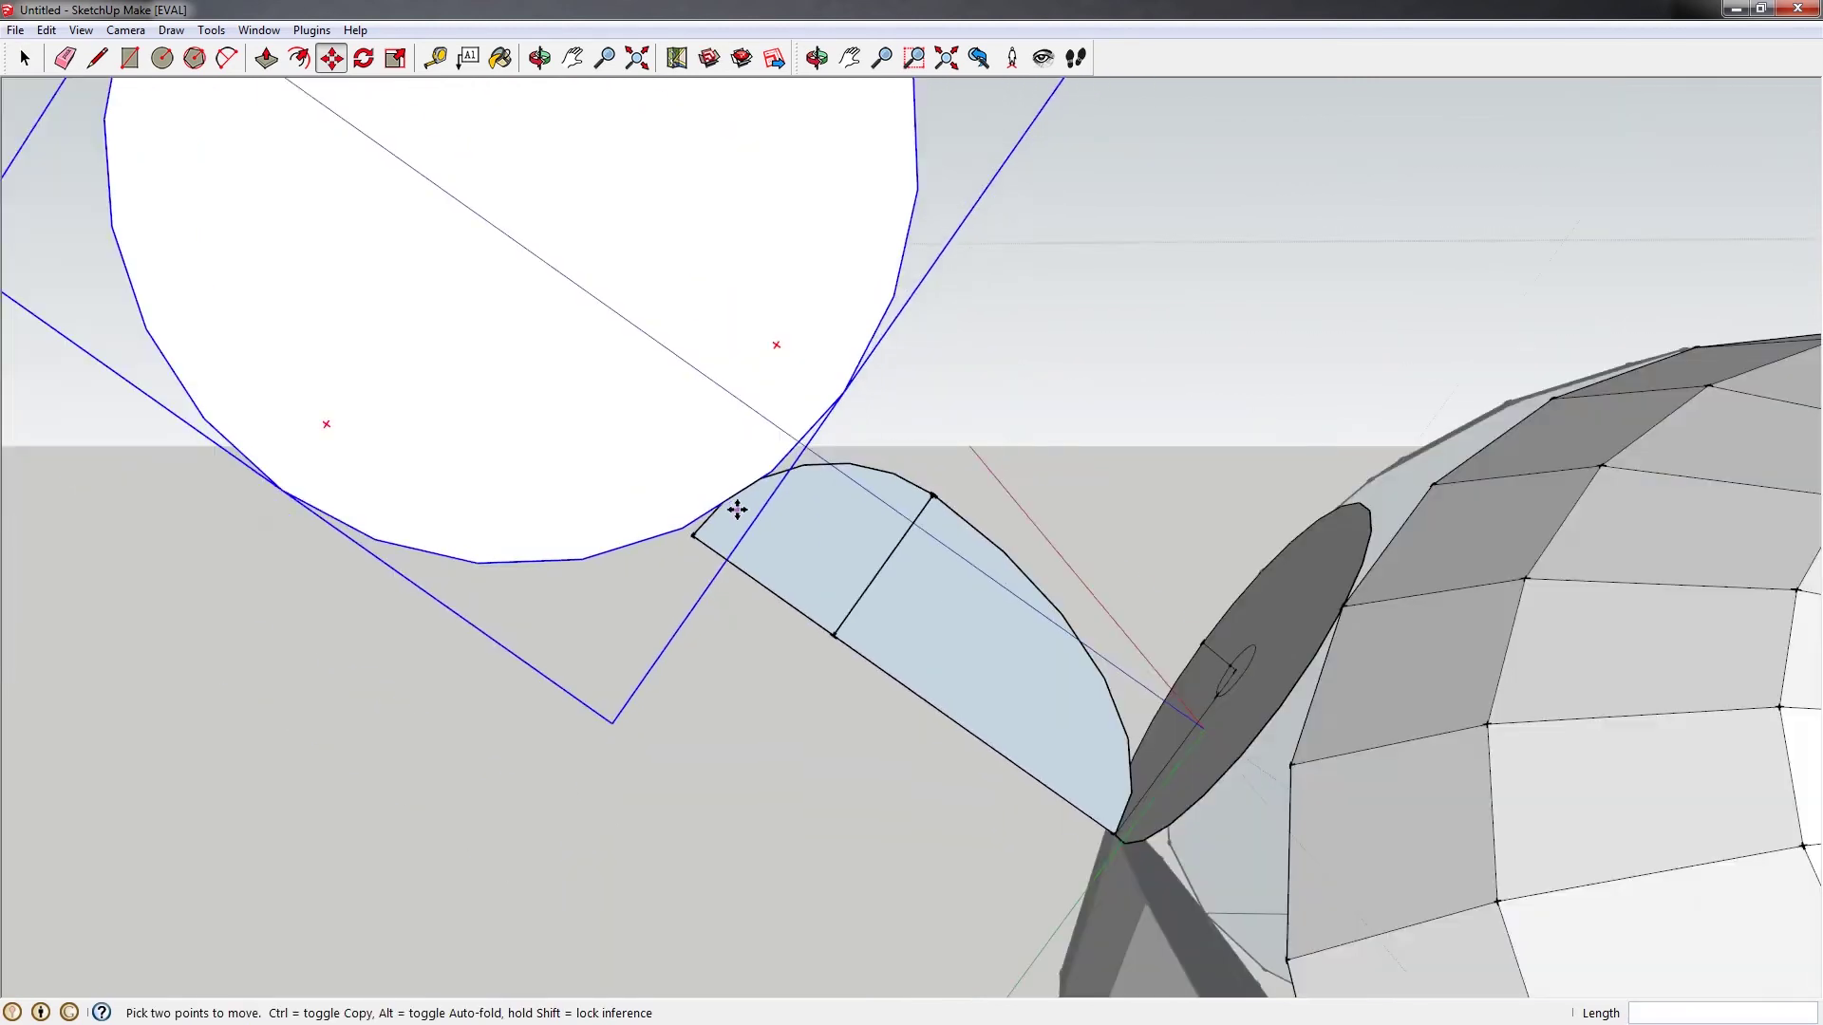
# Select both the half-disc piece and the circle group
pyautogui.press('space')
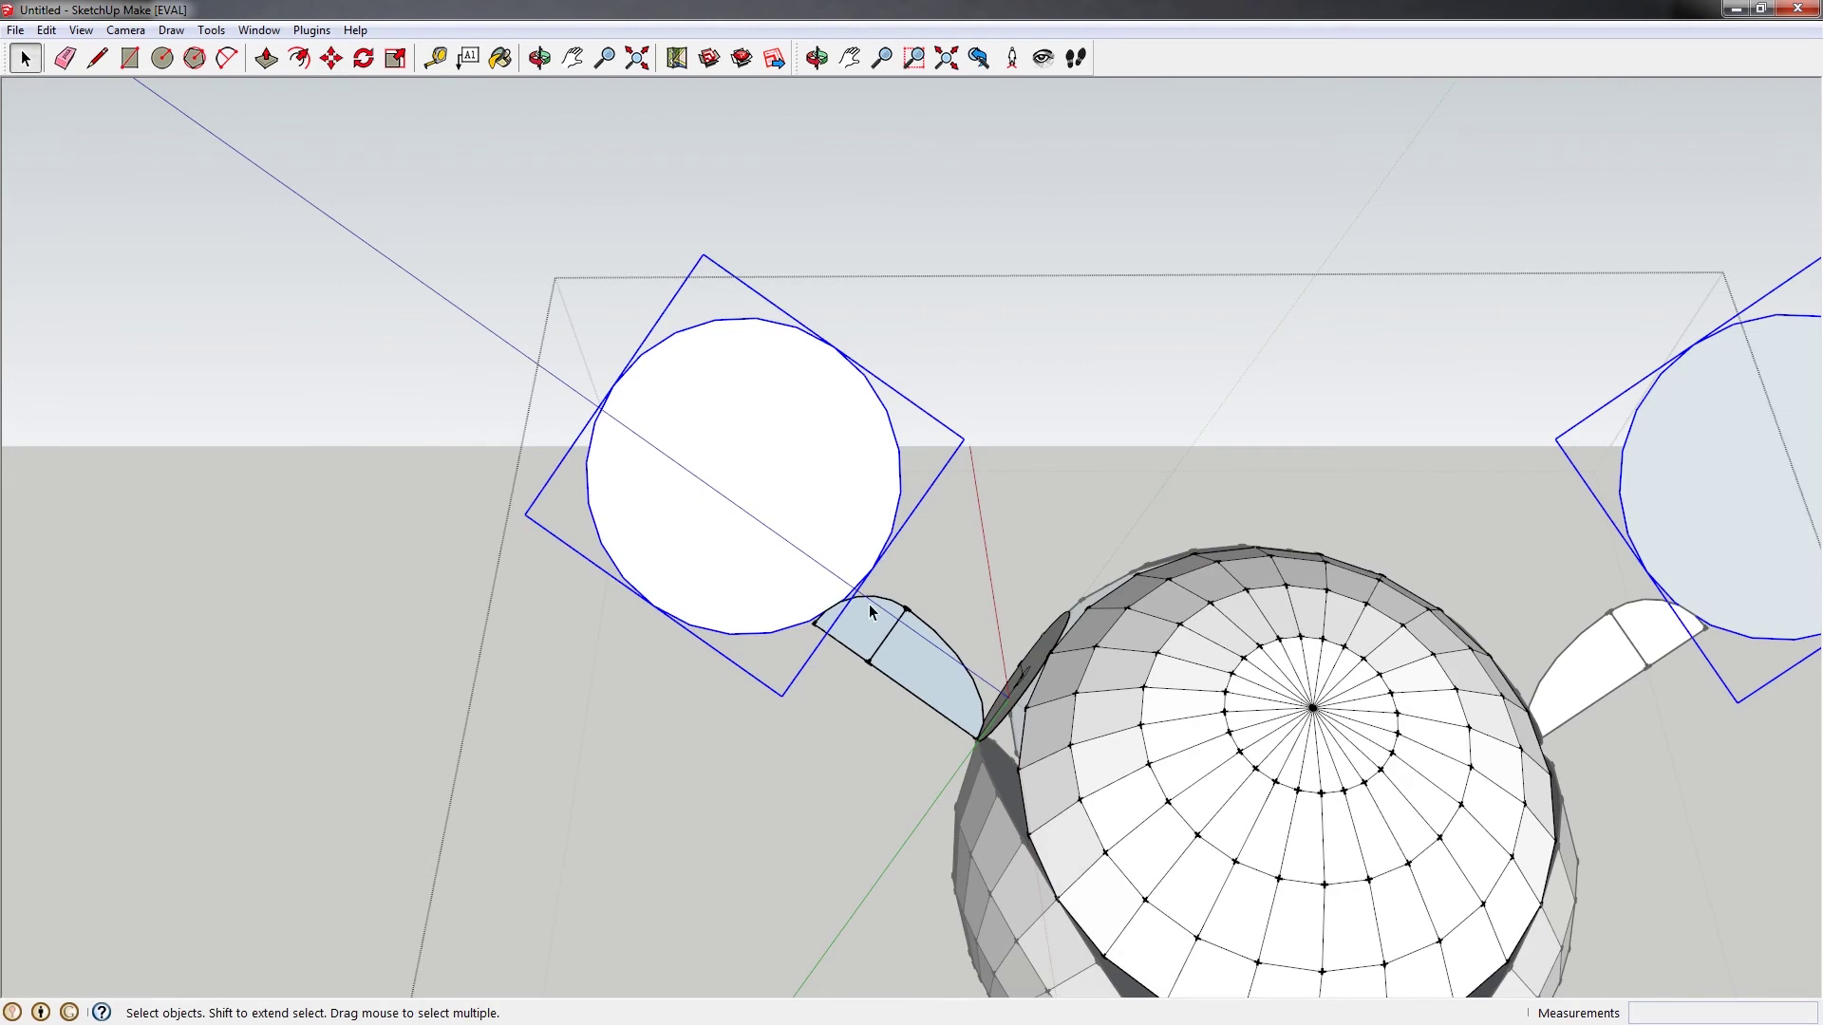
pyautogui.scroll(2, 845, 593)
pyautogui.click(860, 594)
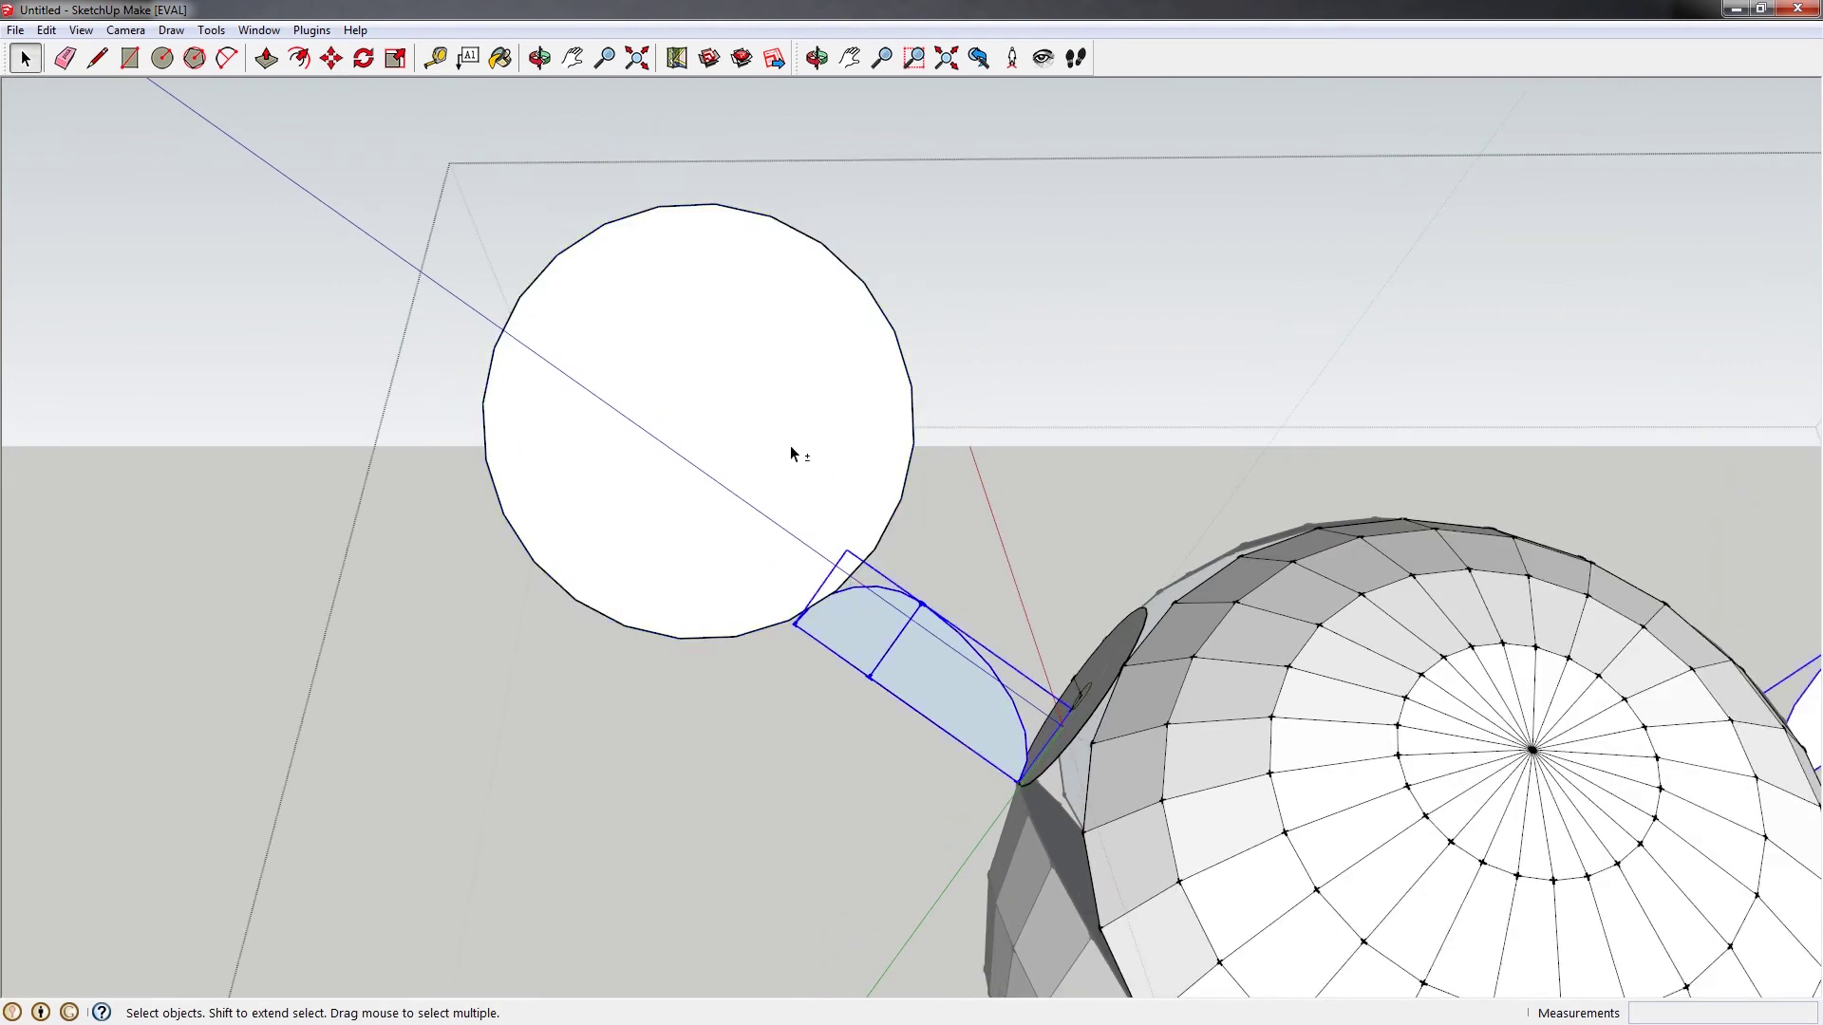
pyautogui.keyDown('shift'); pyautogui.click(784, 391); pyautogui.keyUp('shift')
pyautogui.moveTo(816, 399)
pyautogui.mouseDown(button='middle')
pyautogui.moveTo(742, 386)
pyautogui.moveTo(798, 436)
pyautogui.moveTo(794, 460)
pyautogui.moveTo(874, 488)
pyautogui.moveTo(854, 503)
pyautogui.mouseUp(button='middle')
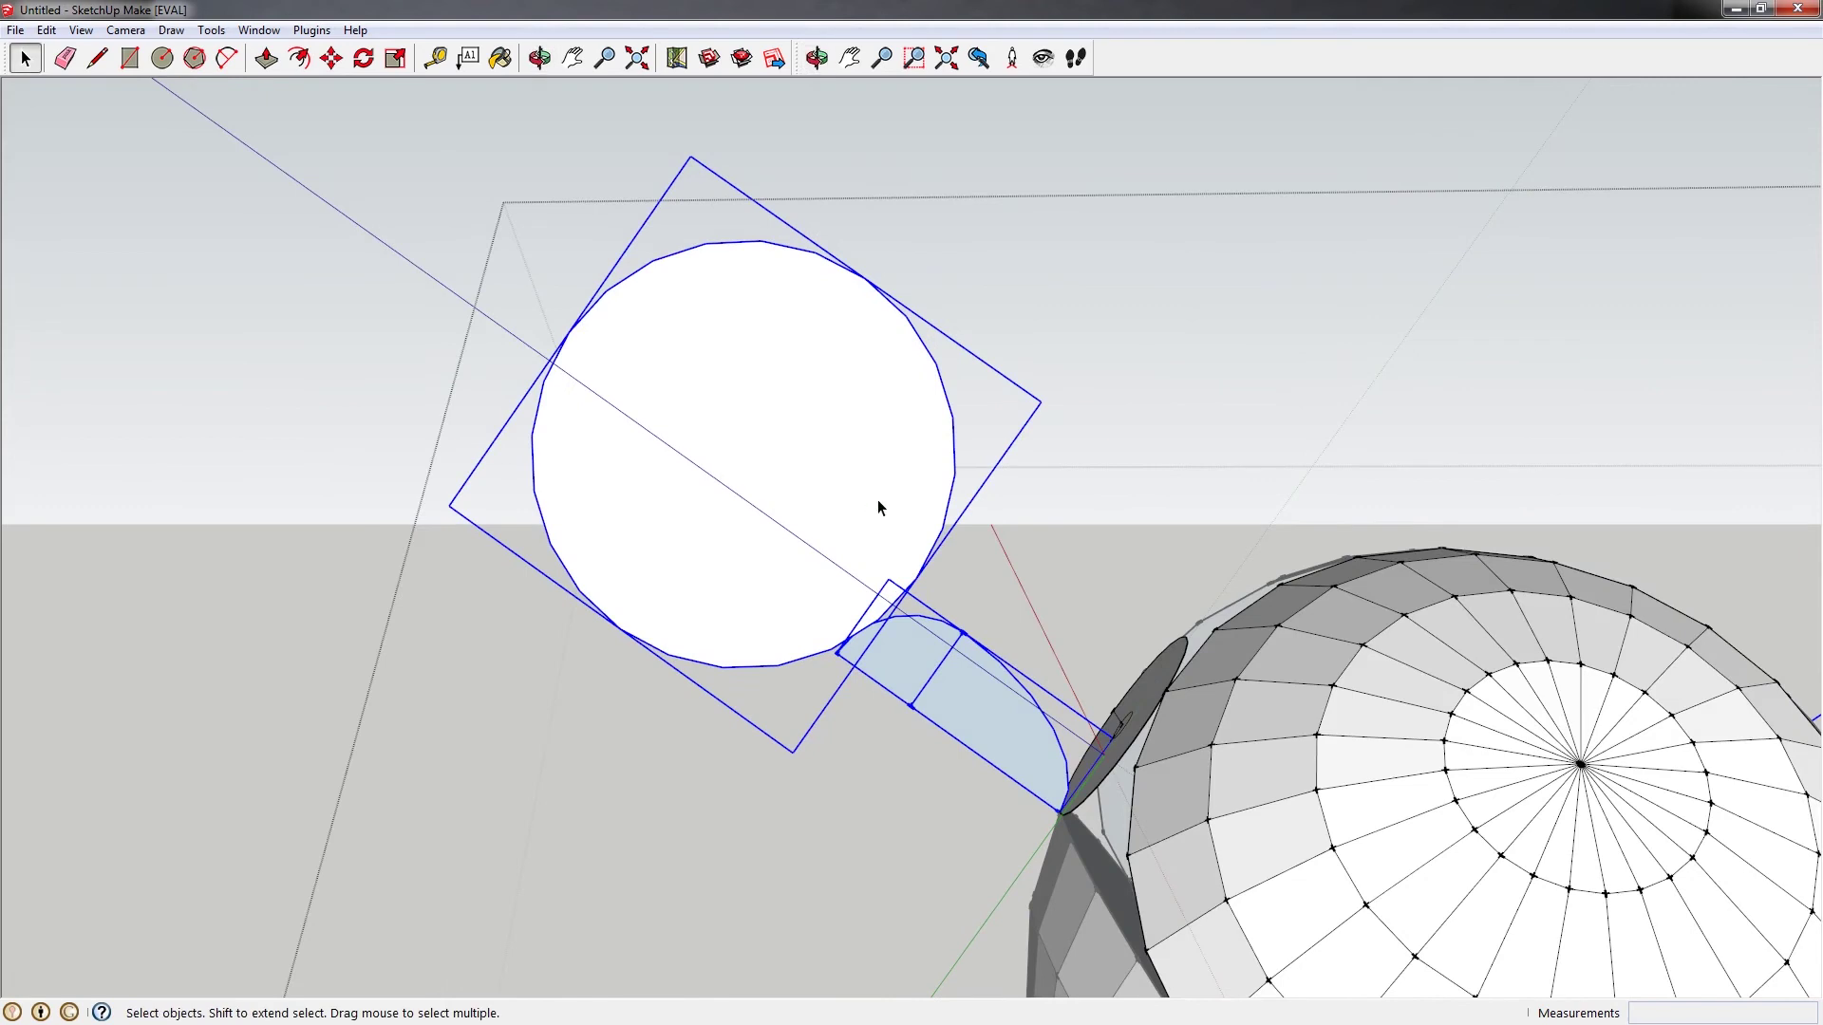
# Make the selected circle and half-disc into one component with the default name
pyautogui.rightClick(908, 458)
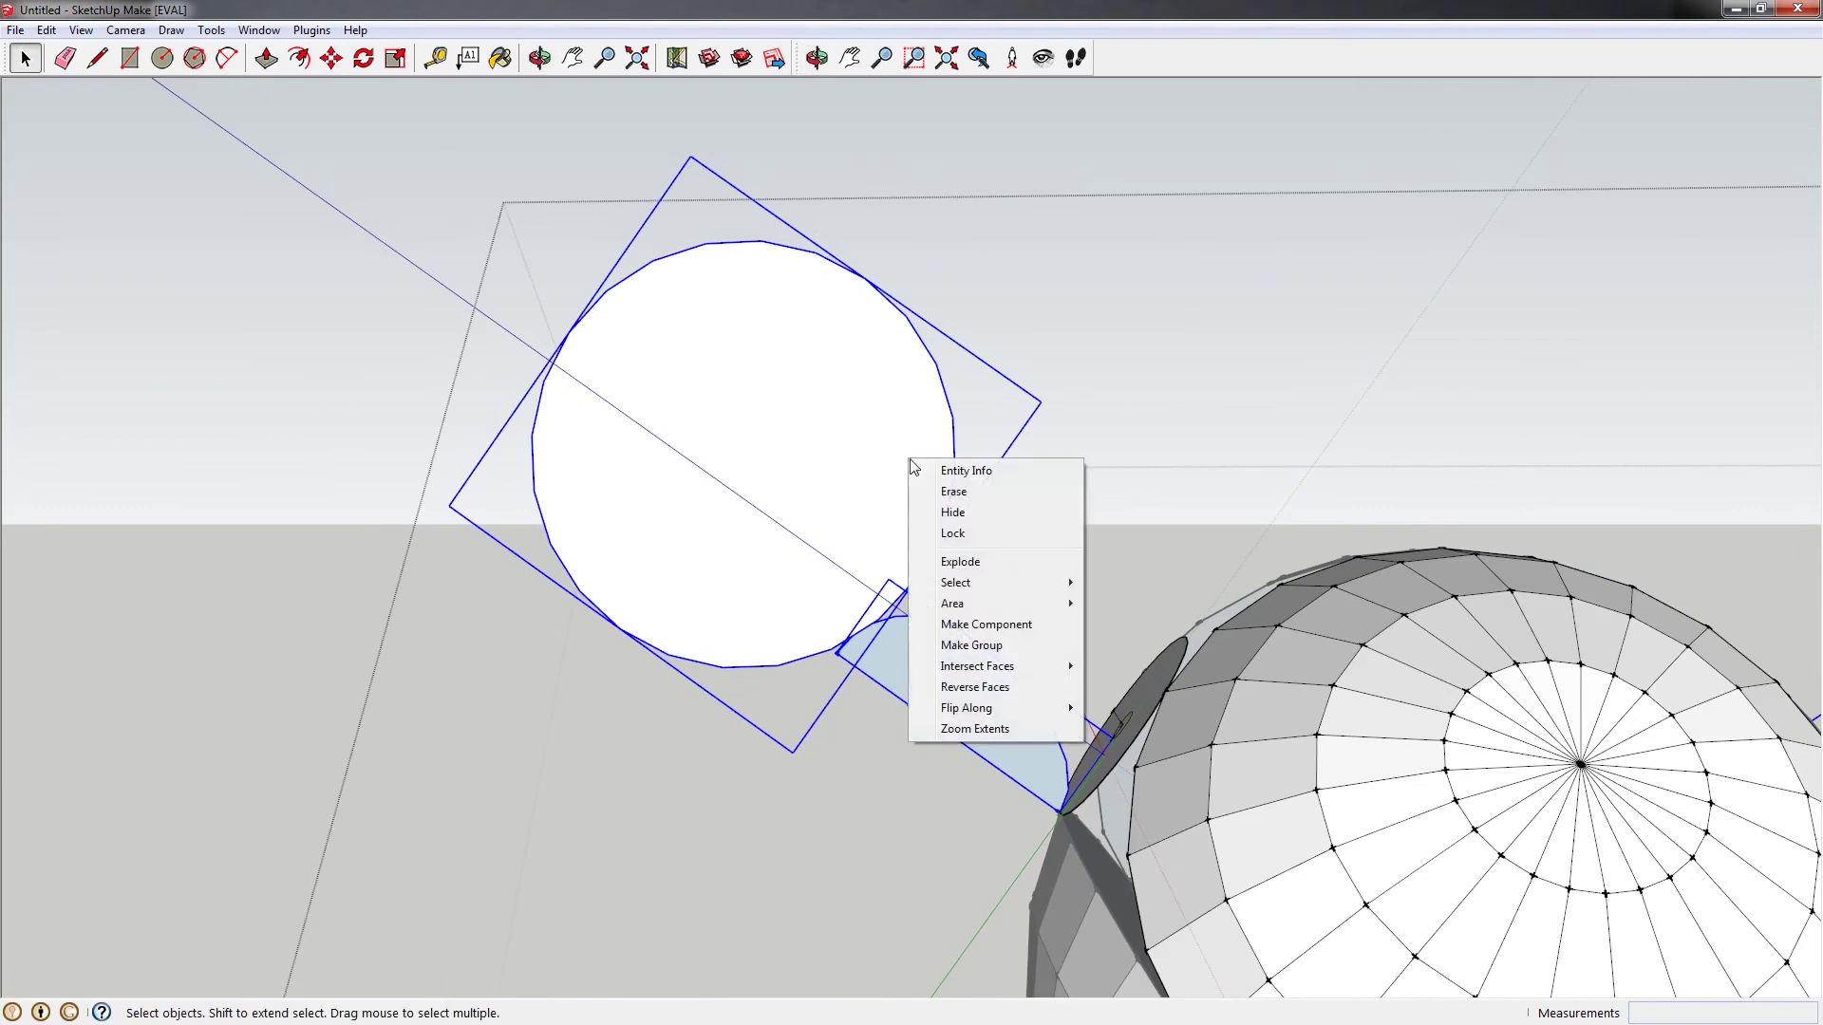
pyautogui.click(1013, 625)
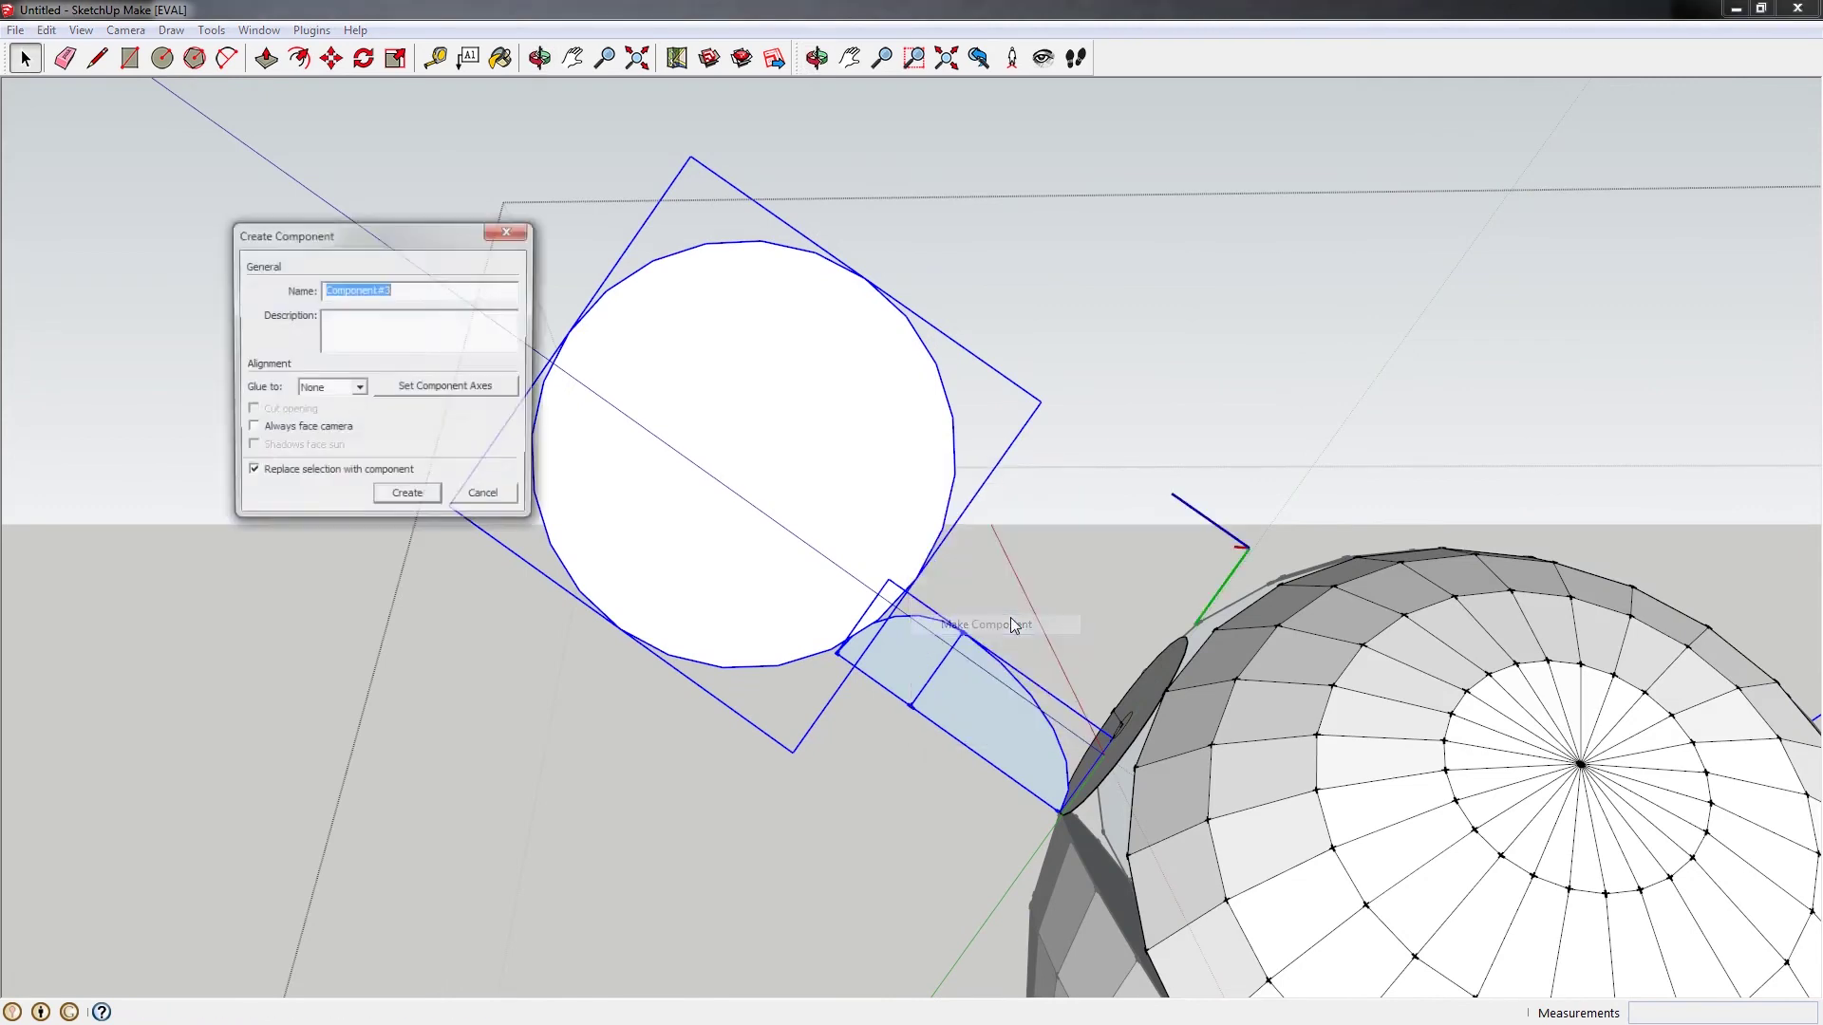
pyautogui.click(409, 498)
# Inside the new component, explode both the half-disc and circle groups into loose geometry
pyautogui.moveTo(926, 667); pyautogui.dragTo(1085, 704, button='middle')
pyautogui.scroll(-2, 1089, 683)
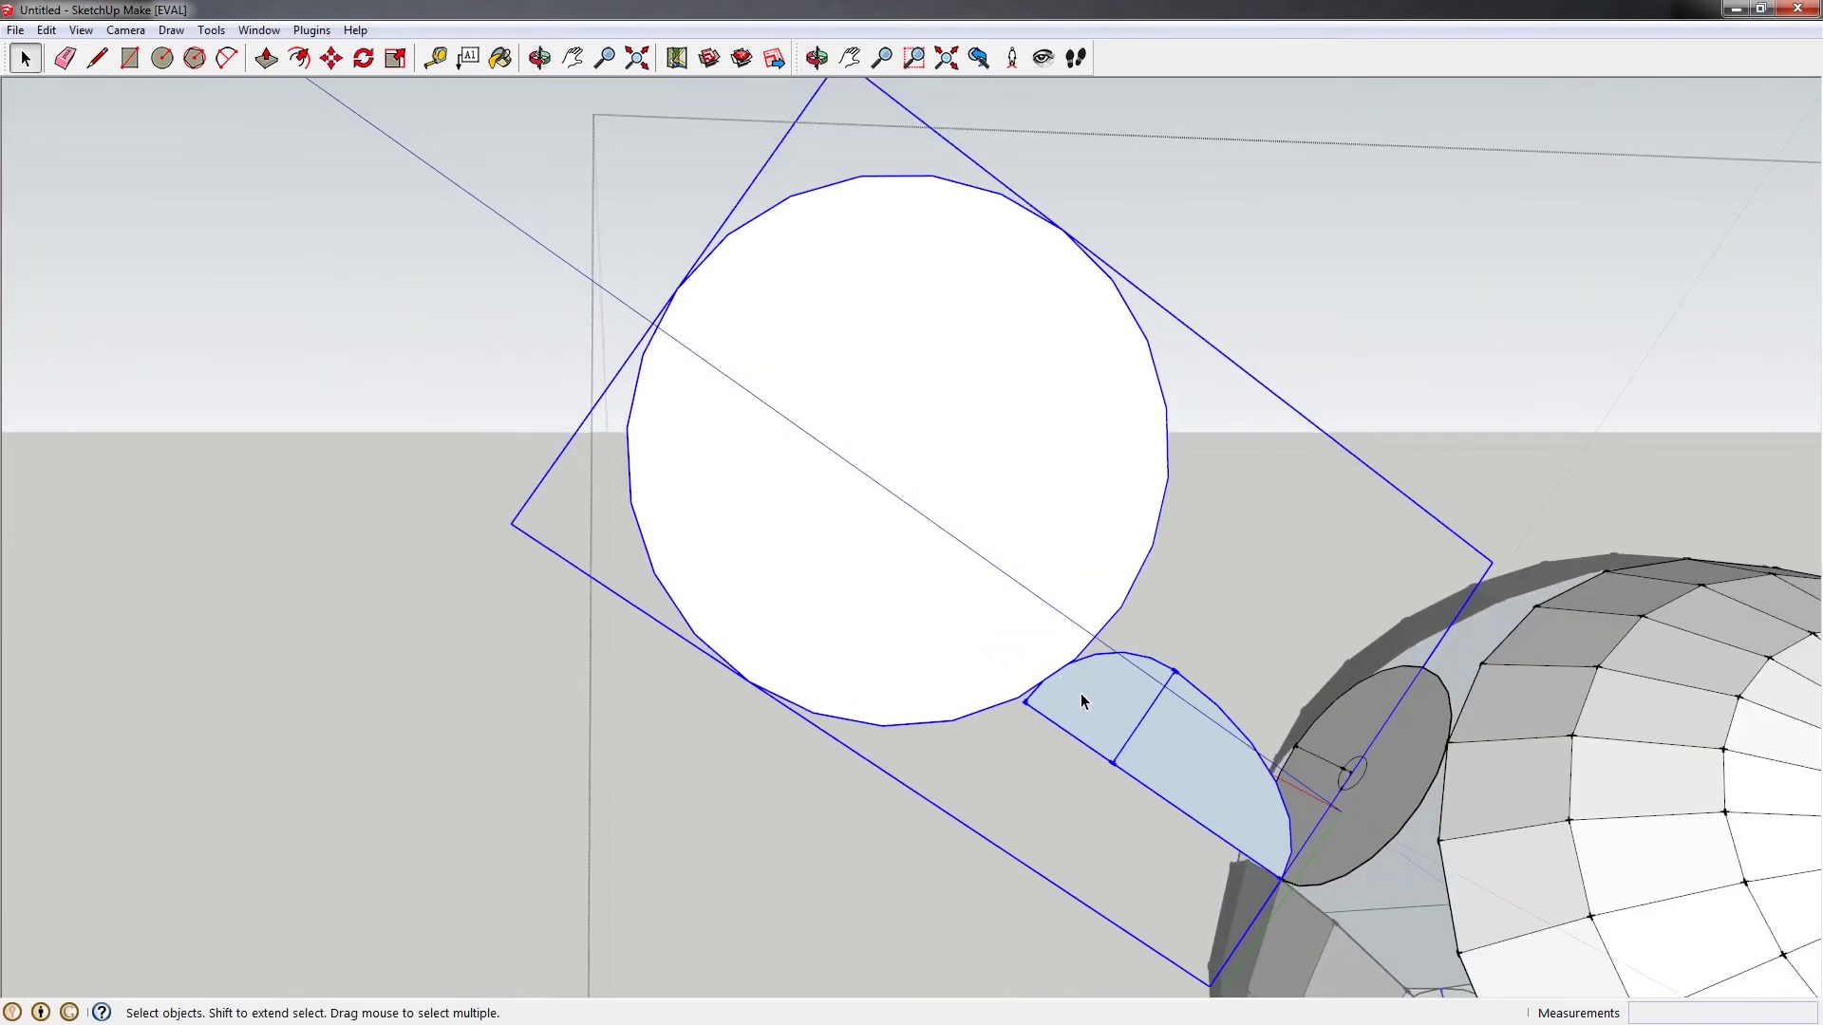
pyautogui.doubleClick(1081, 702)
pyautogui.keyDown('shift'); pyautogui.moveTo(1135, 707); pyautogui.dragTo(965, 700, button='middle'); pyautogui.keyUp('shift')
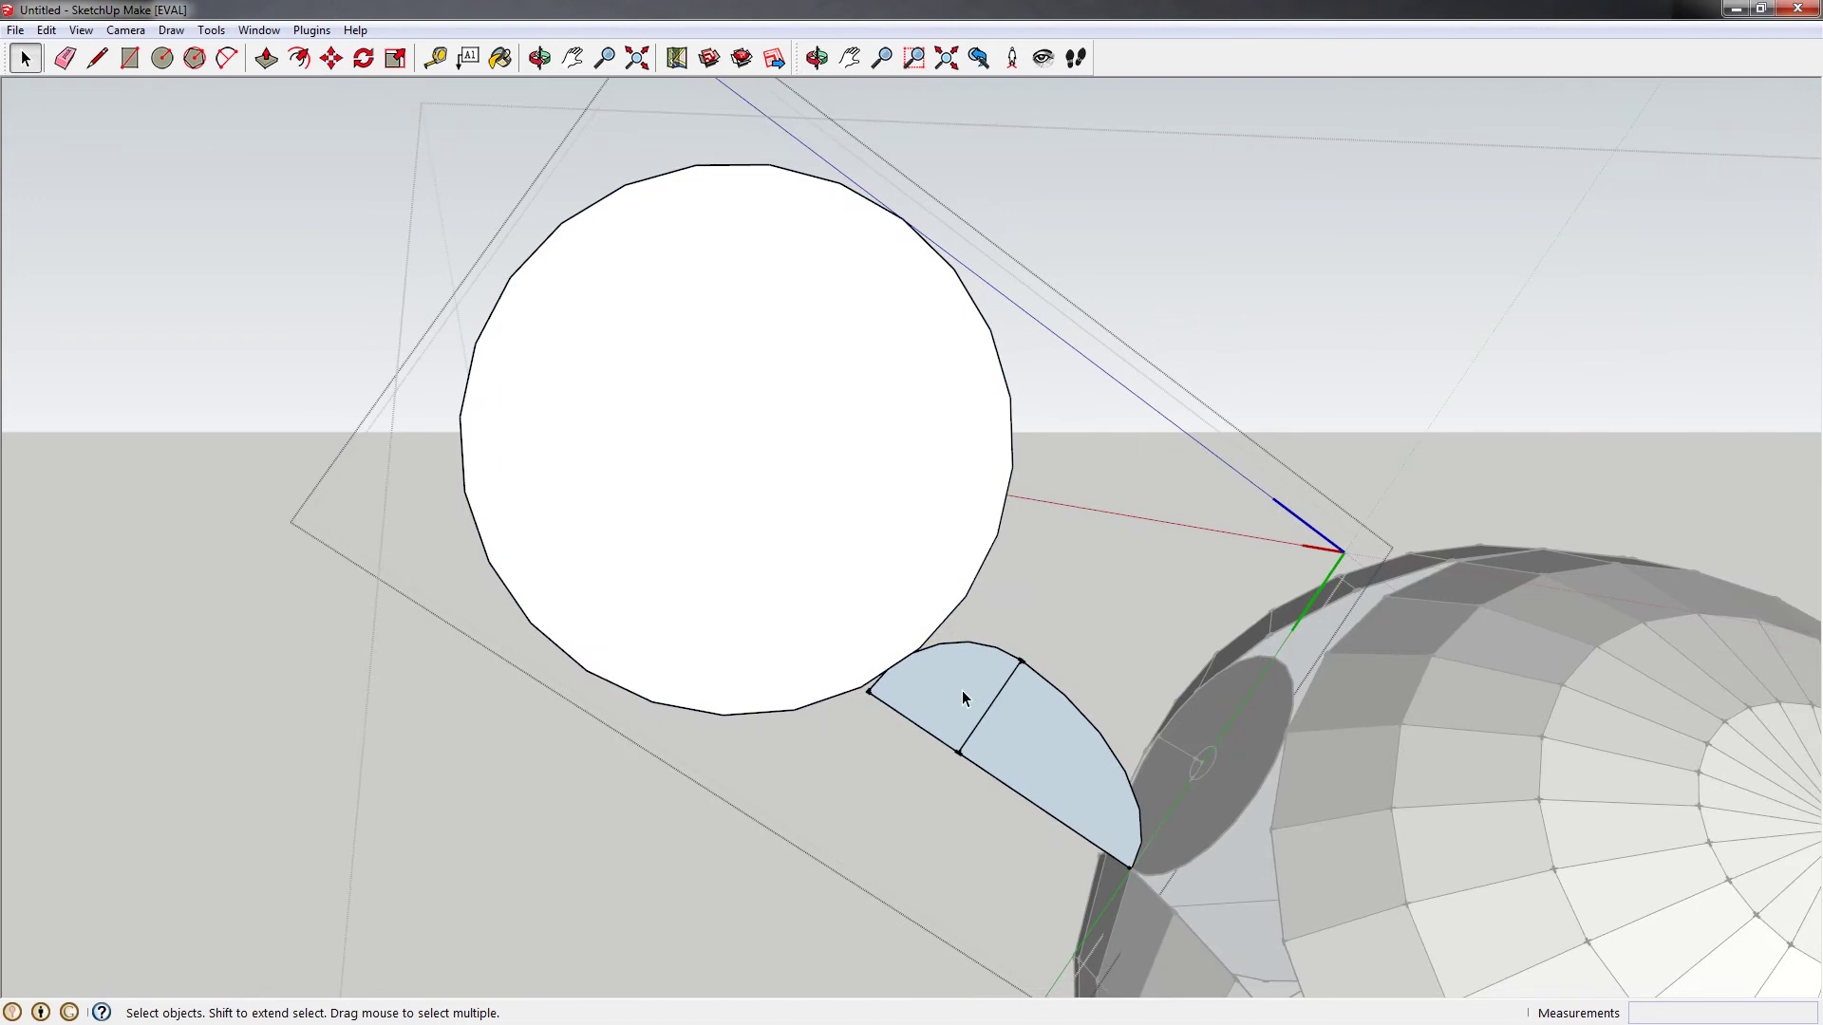
pyautogui.click(971, 711)
pyautogui.keyDown('shift'); pyautogui.click(857, 549); pyautogui.keyUp('shift')
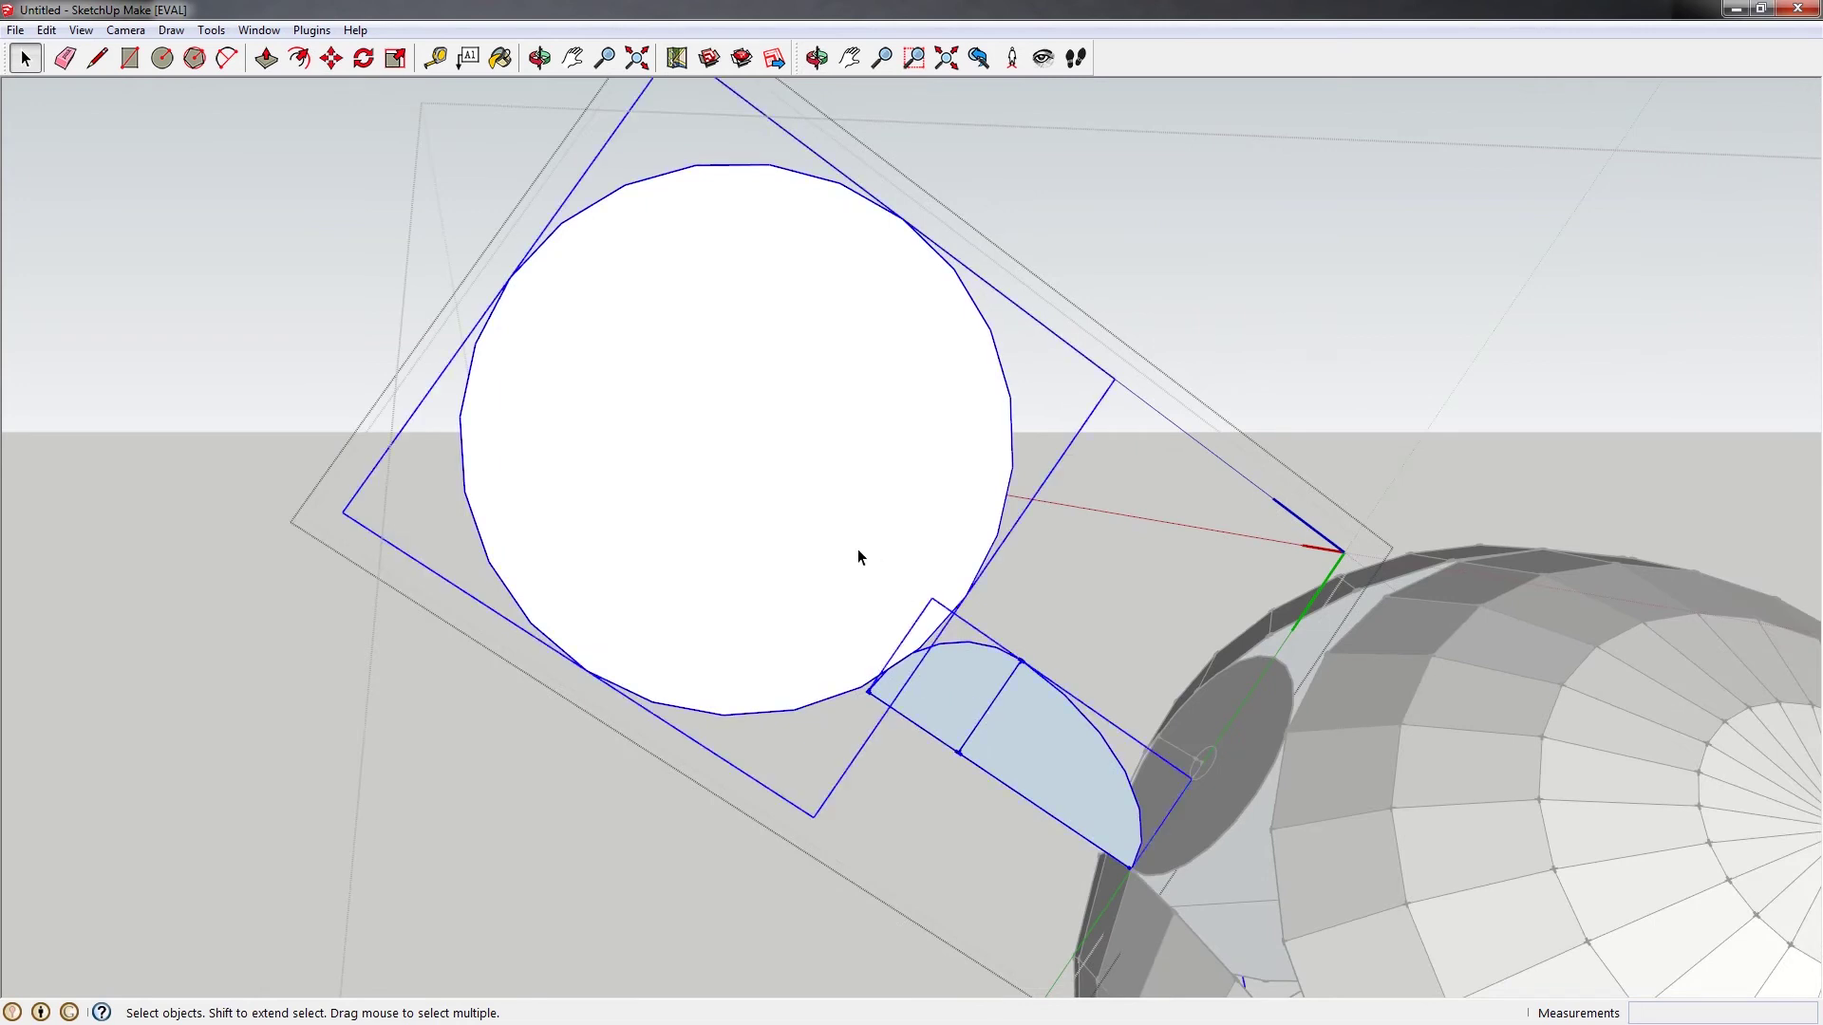
pyautogui.rightClick(858, 549)
pyautogui.click(921, 655)
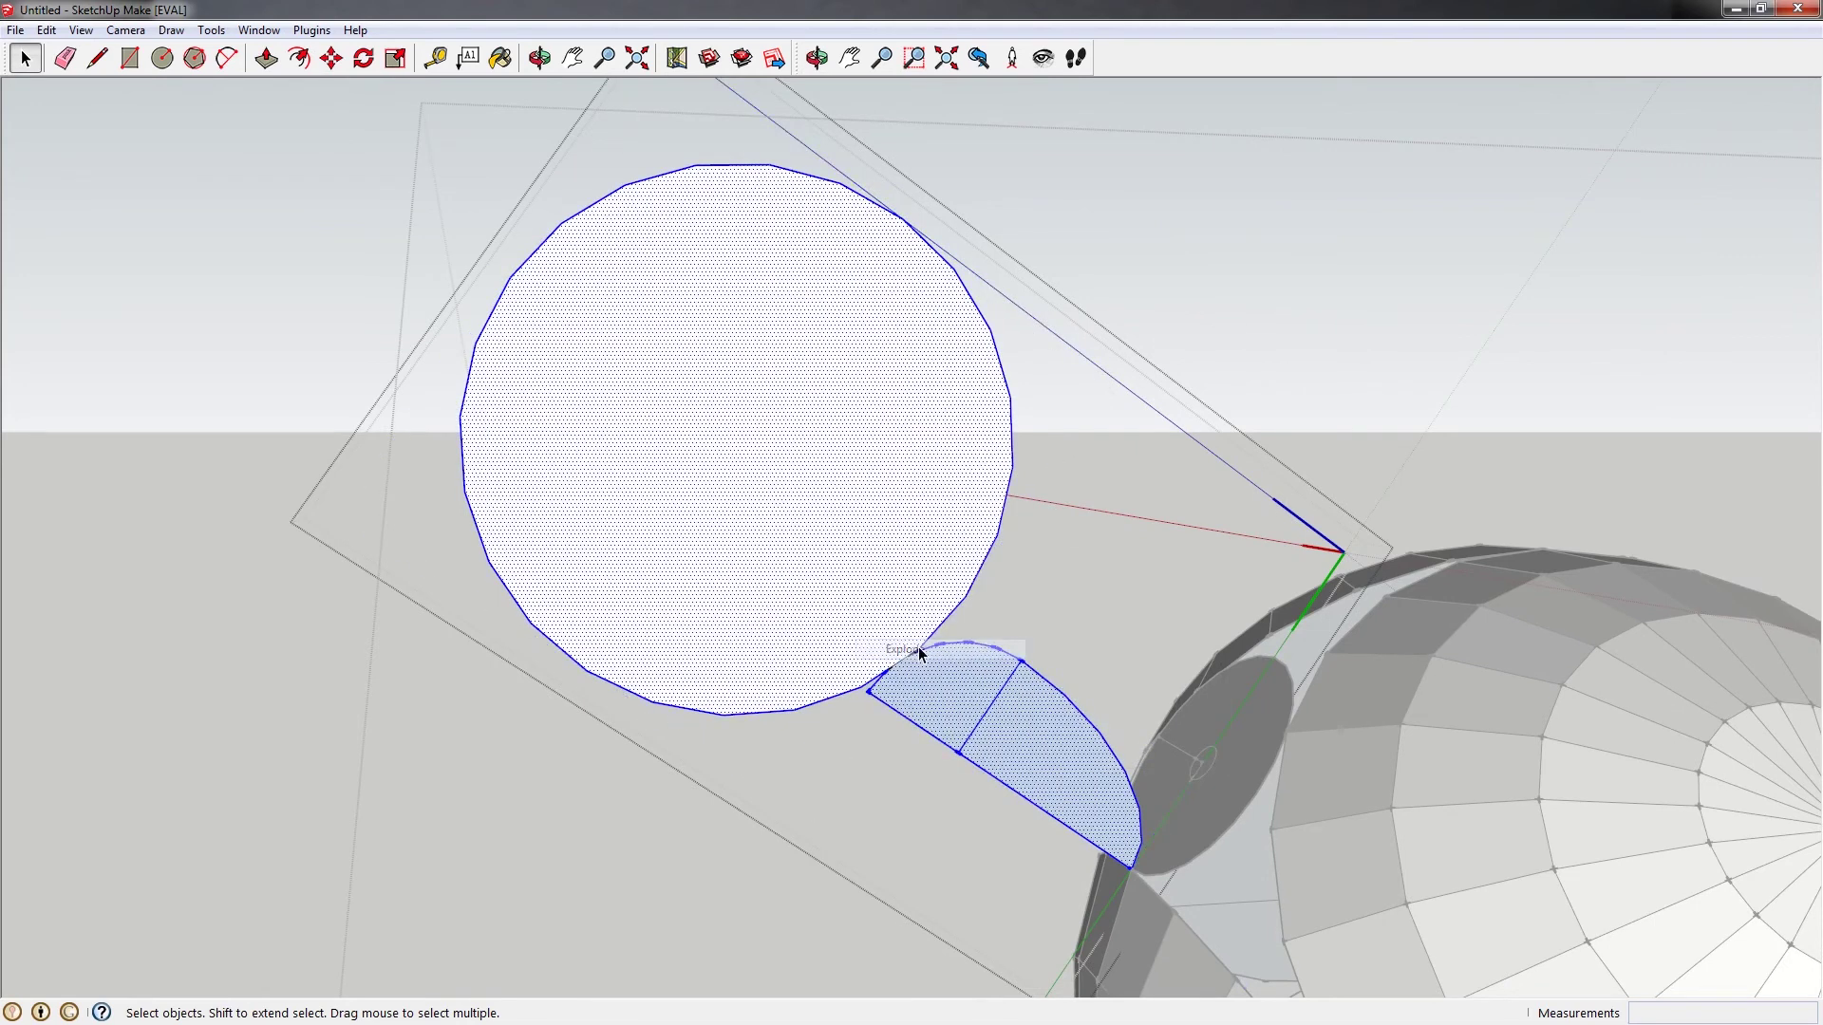
# Erase the half-disc's straight edges and face
pyautogui.click(942, 832)
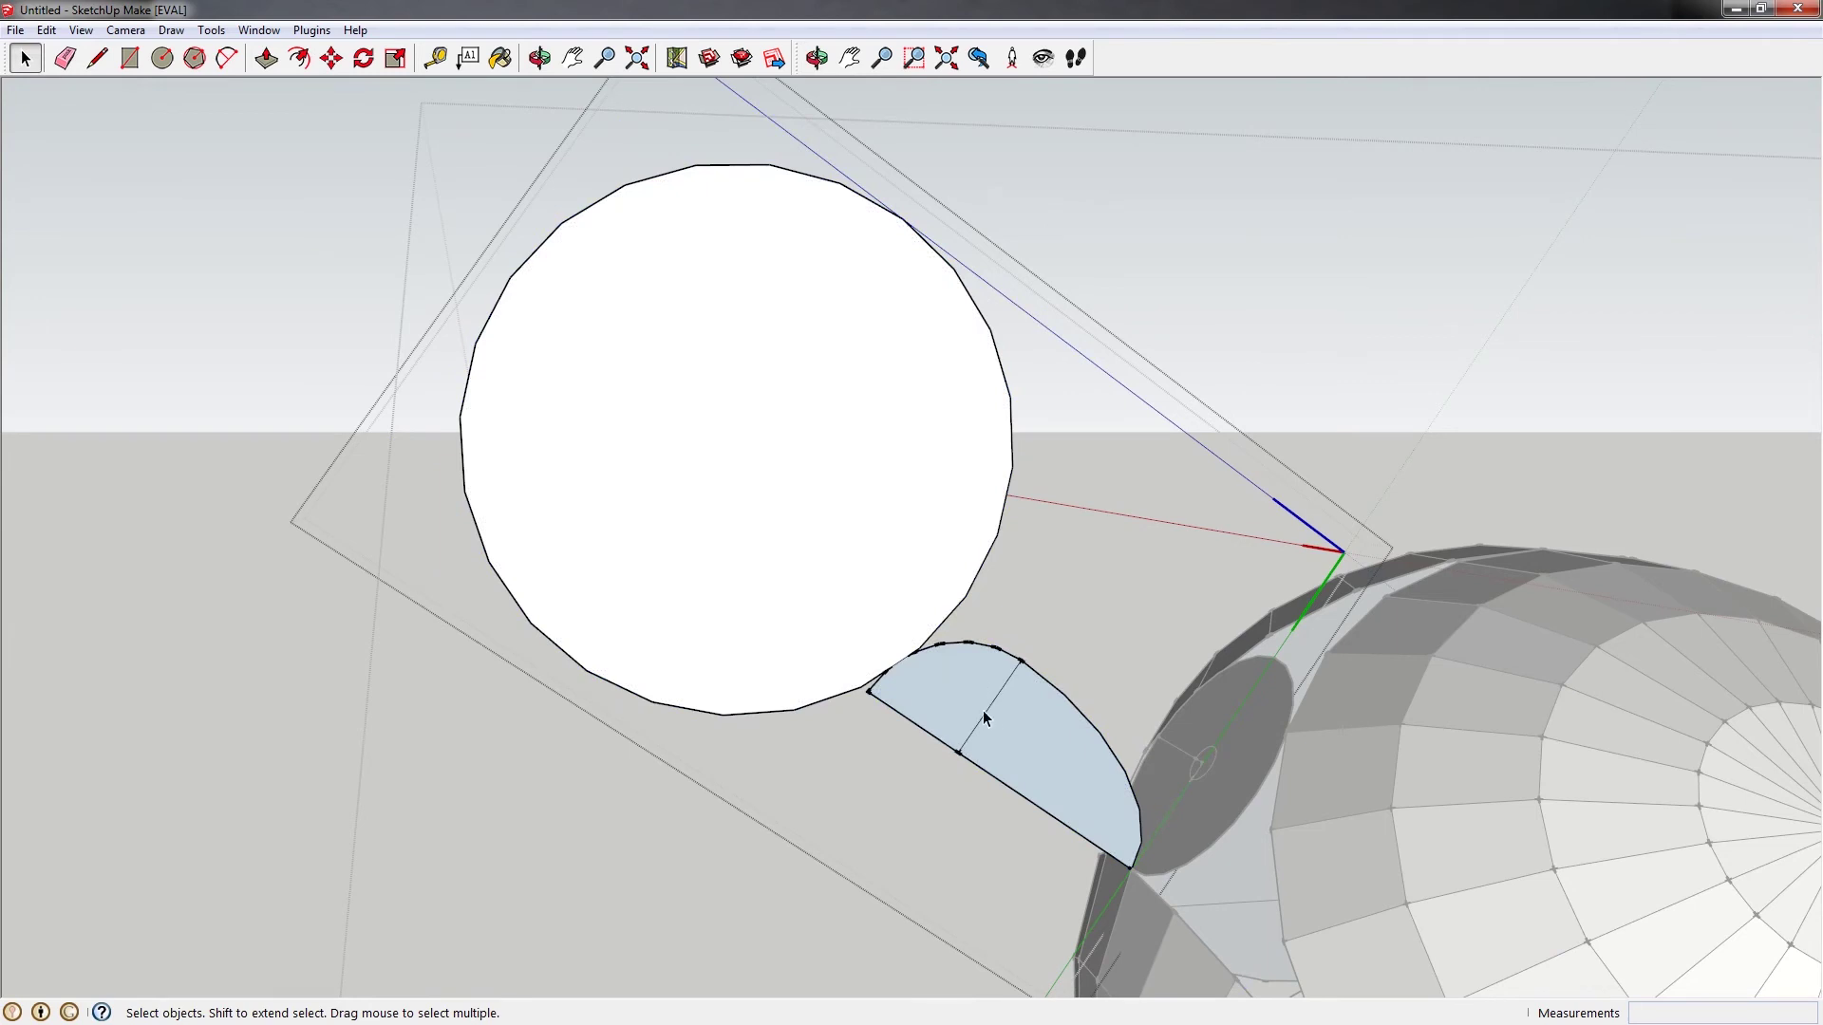
pyautogui.press('e')
pyautogui.moveTo(964, 732); pyautogui.dragTo(957, 745)
pyautogui.scroll(2, 903, 692)
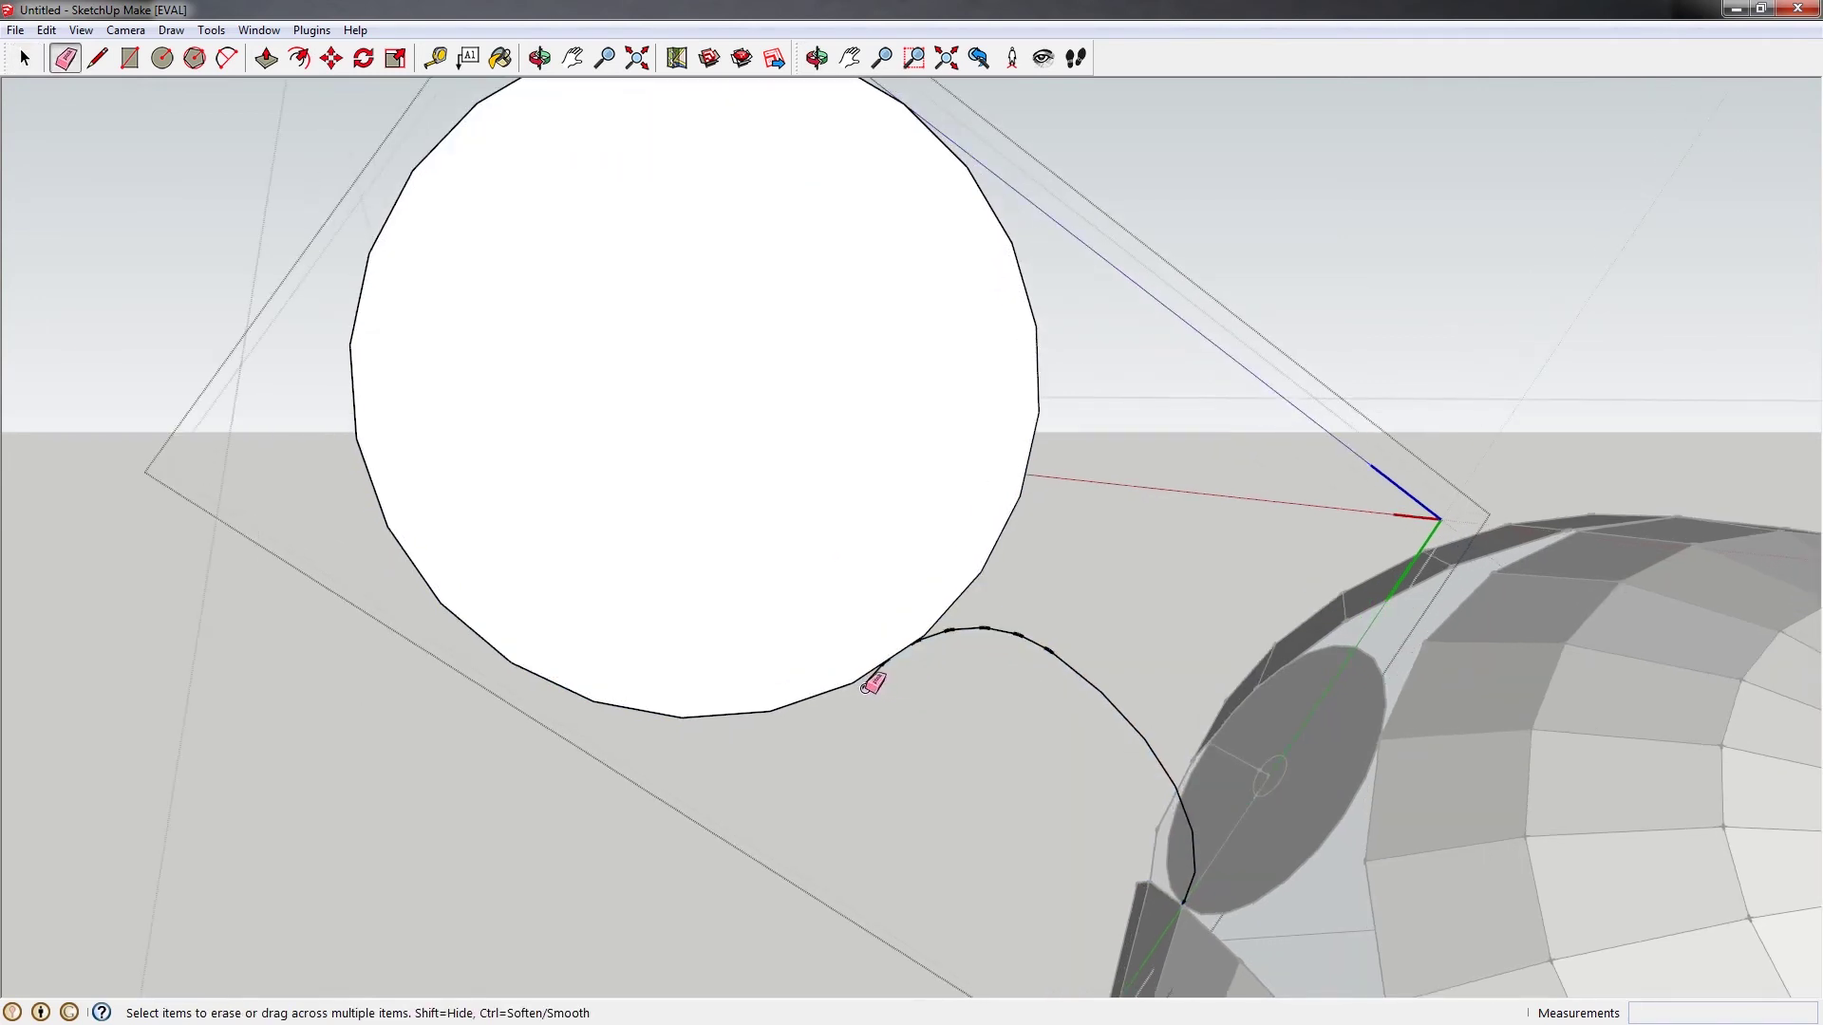
pyautogui.scroll(-3, 813, 415)
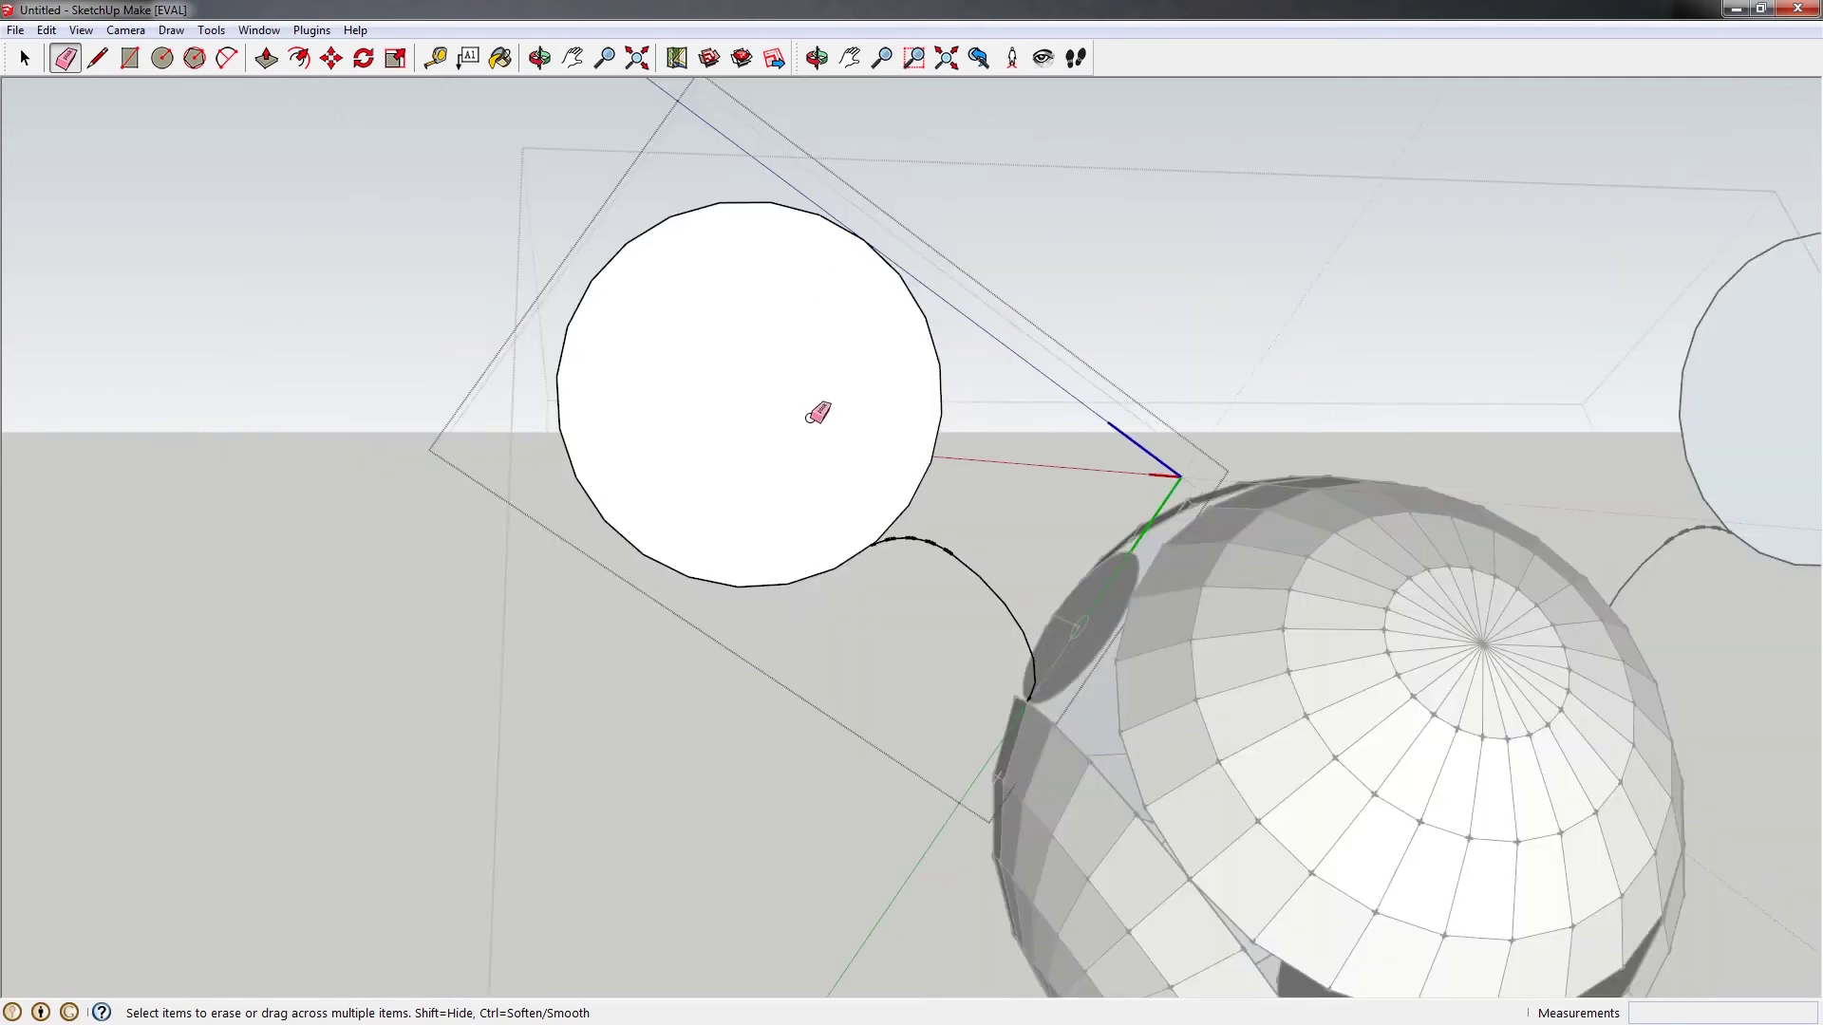
# Draw a diameter across the circle and erase its upper-right half
pyautogui.press('l')
pyautogui.scroll(2, 608, 281)
pyautogui.click(589, 280)
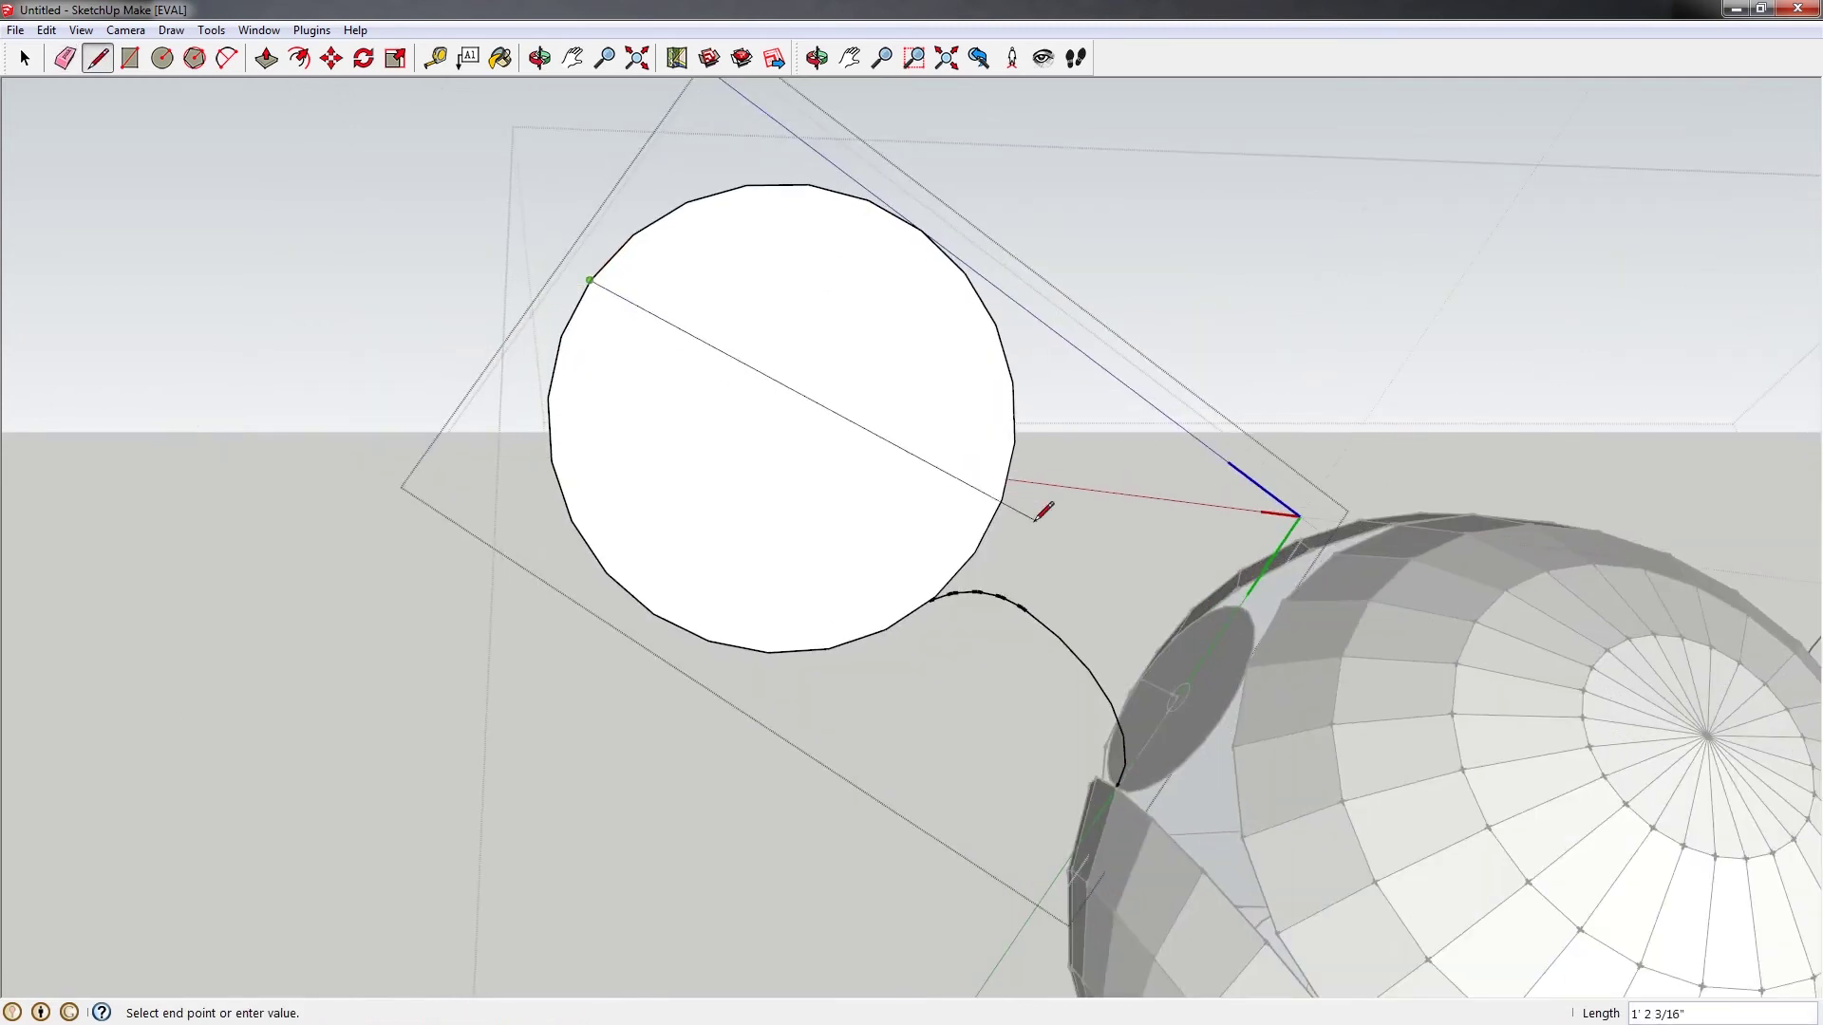
pyautogui.click(975, 551)
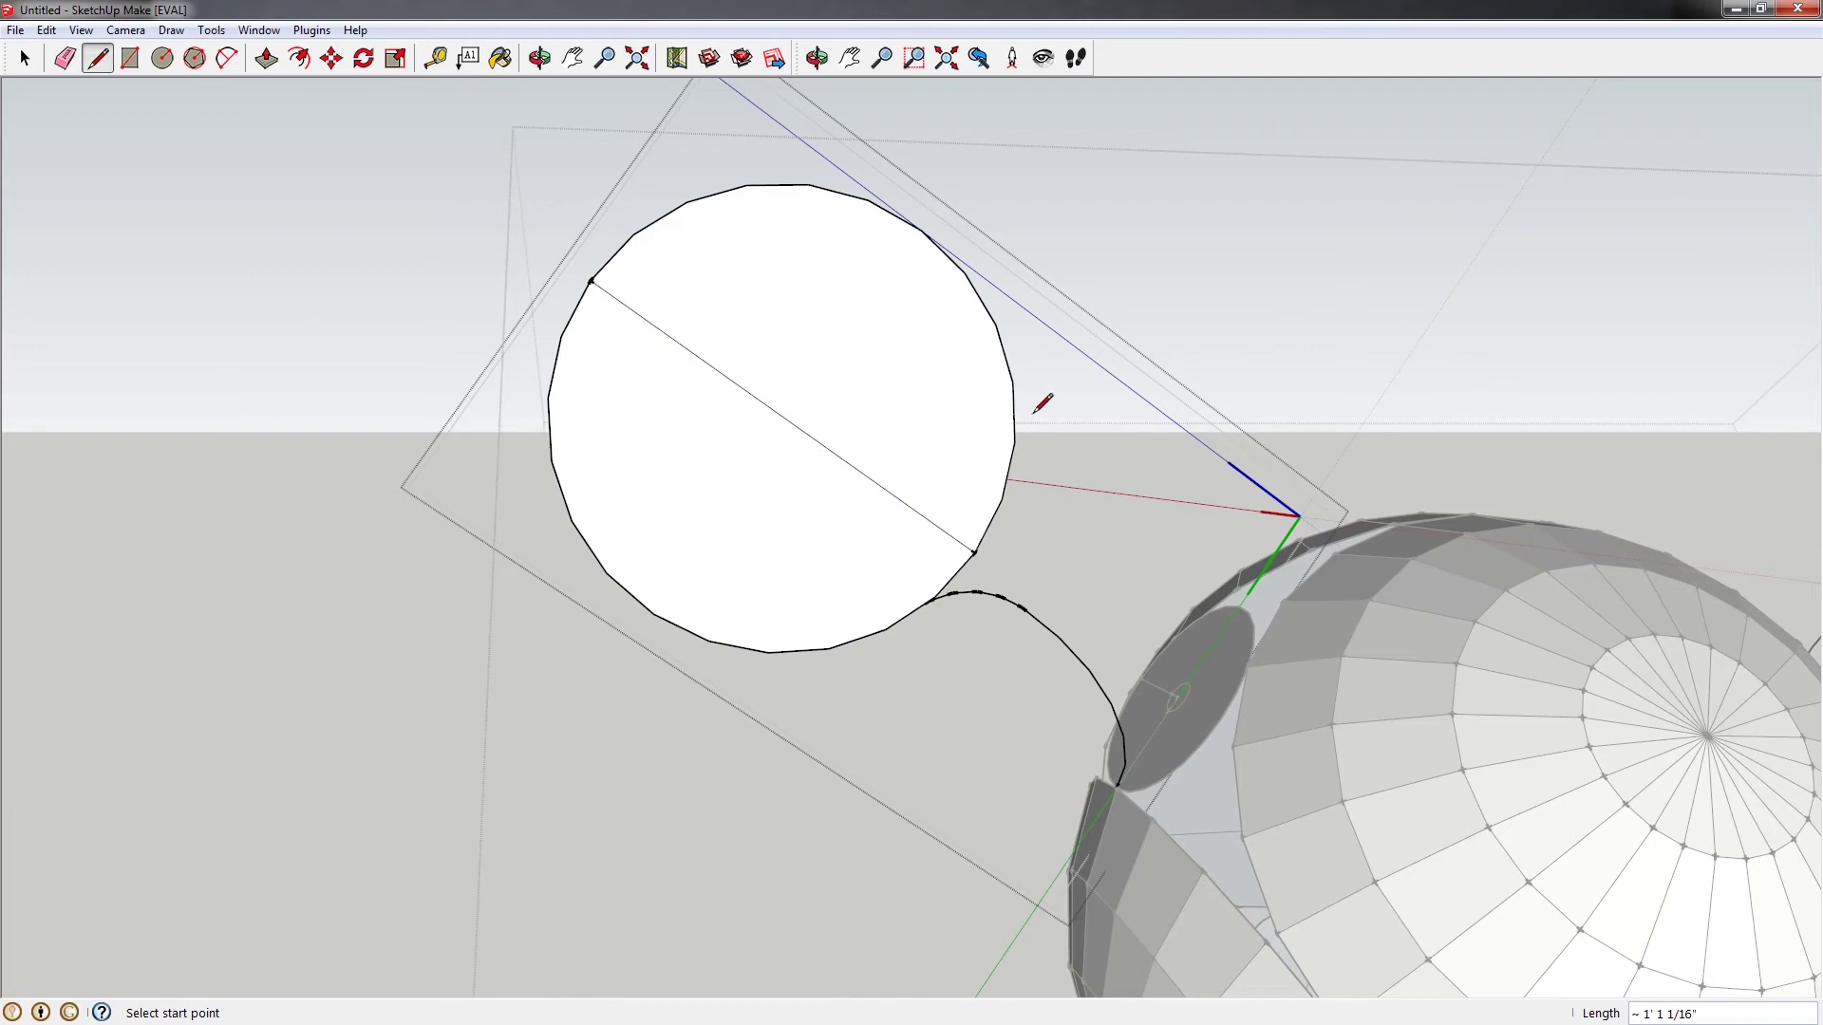
pyautogui.press('e')
pyautogui.moveTo(1034, 383); pyautogui.dragTo(974, 394)
pyautogui.moveTo(942, 573)
pyautogui.mouseDown(button='middle')
pyautogui.moveTo(870, 525)
pyautogui.moveTo(1005, 403)
pyautogui.moveTo(1415, 501)
pyautogui.moveTo(1066, 561)
pyautogui.moveTo(1056, 540)
pyautogui.moveTo(863, 525)
pyautogui.mouseUp(button='middle')
pyautogui.press('space')
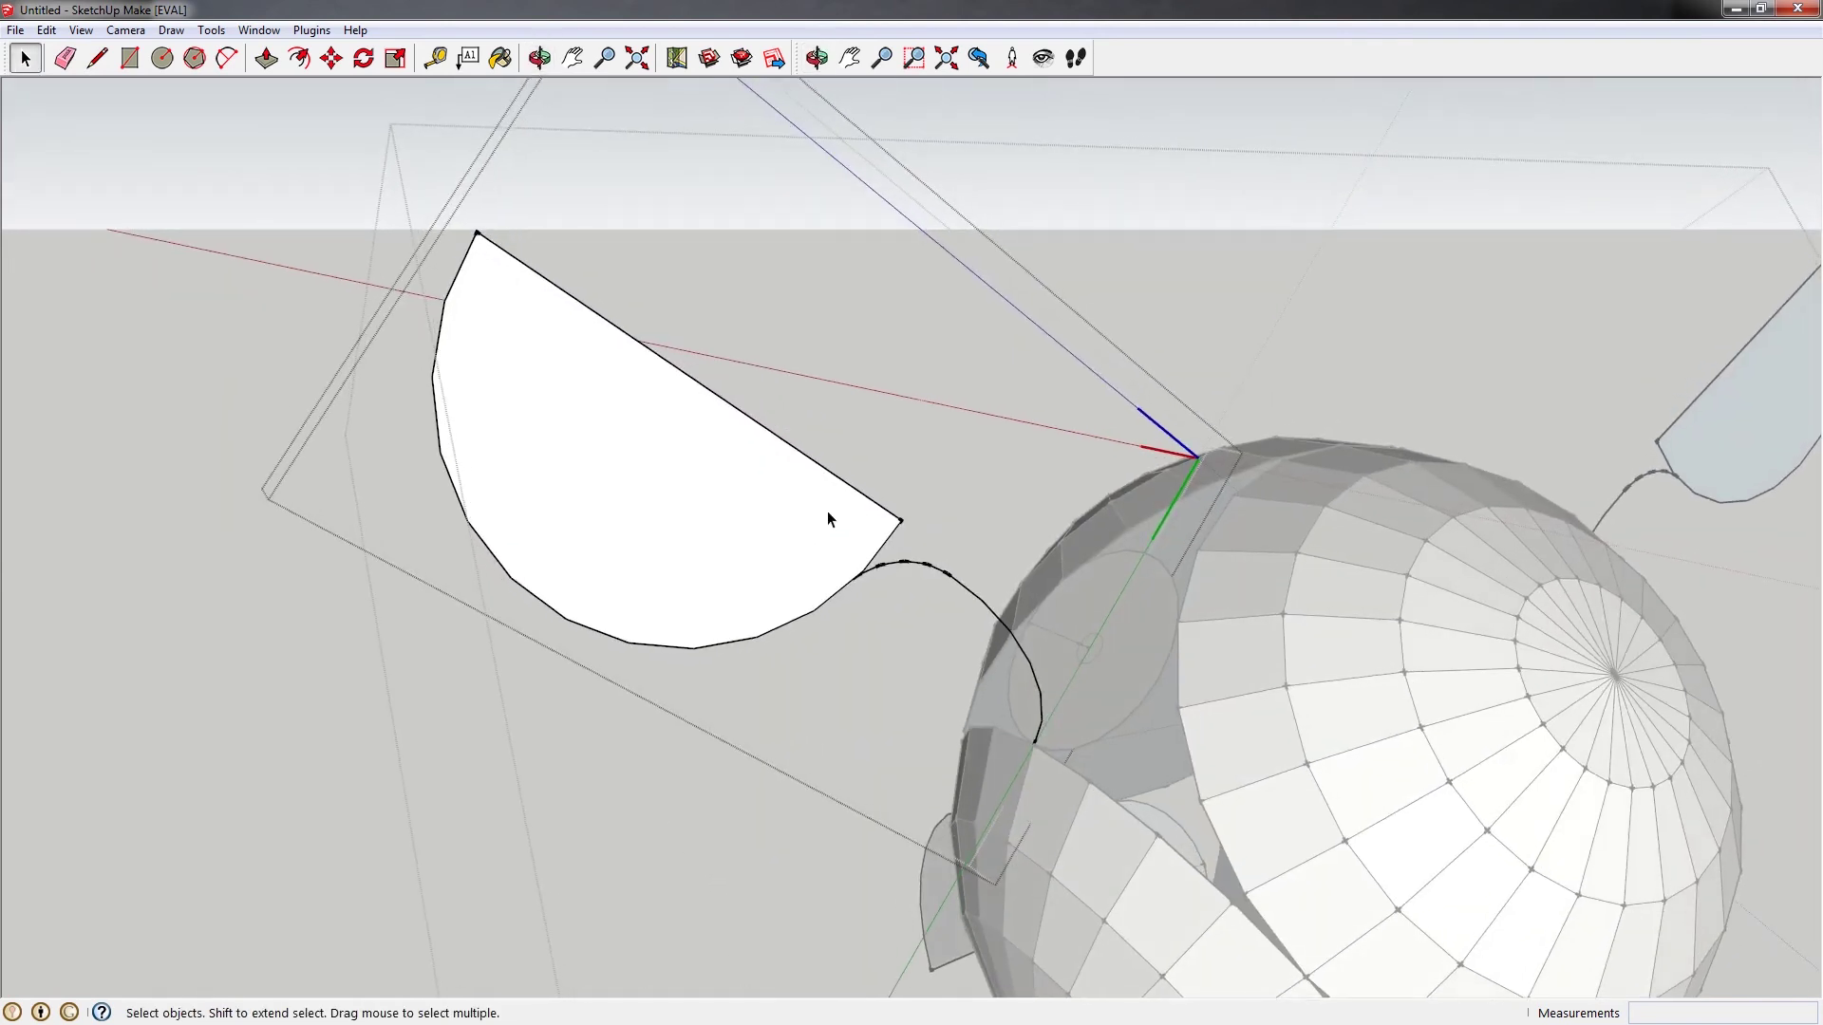
# Paste a copy of the half-disc and curve and rotate it 15 degrees about the sphere's opening
pyautogui.tripleClick(809, 526)
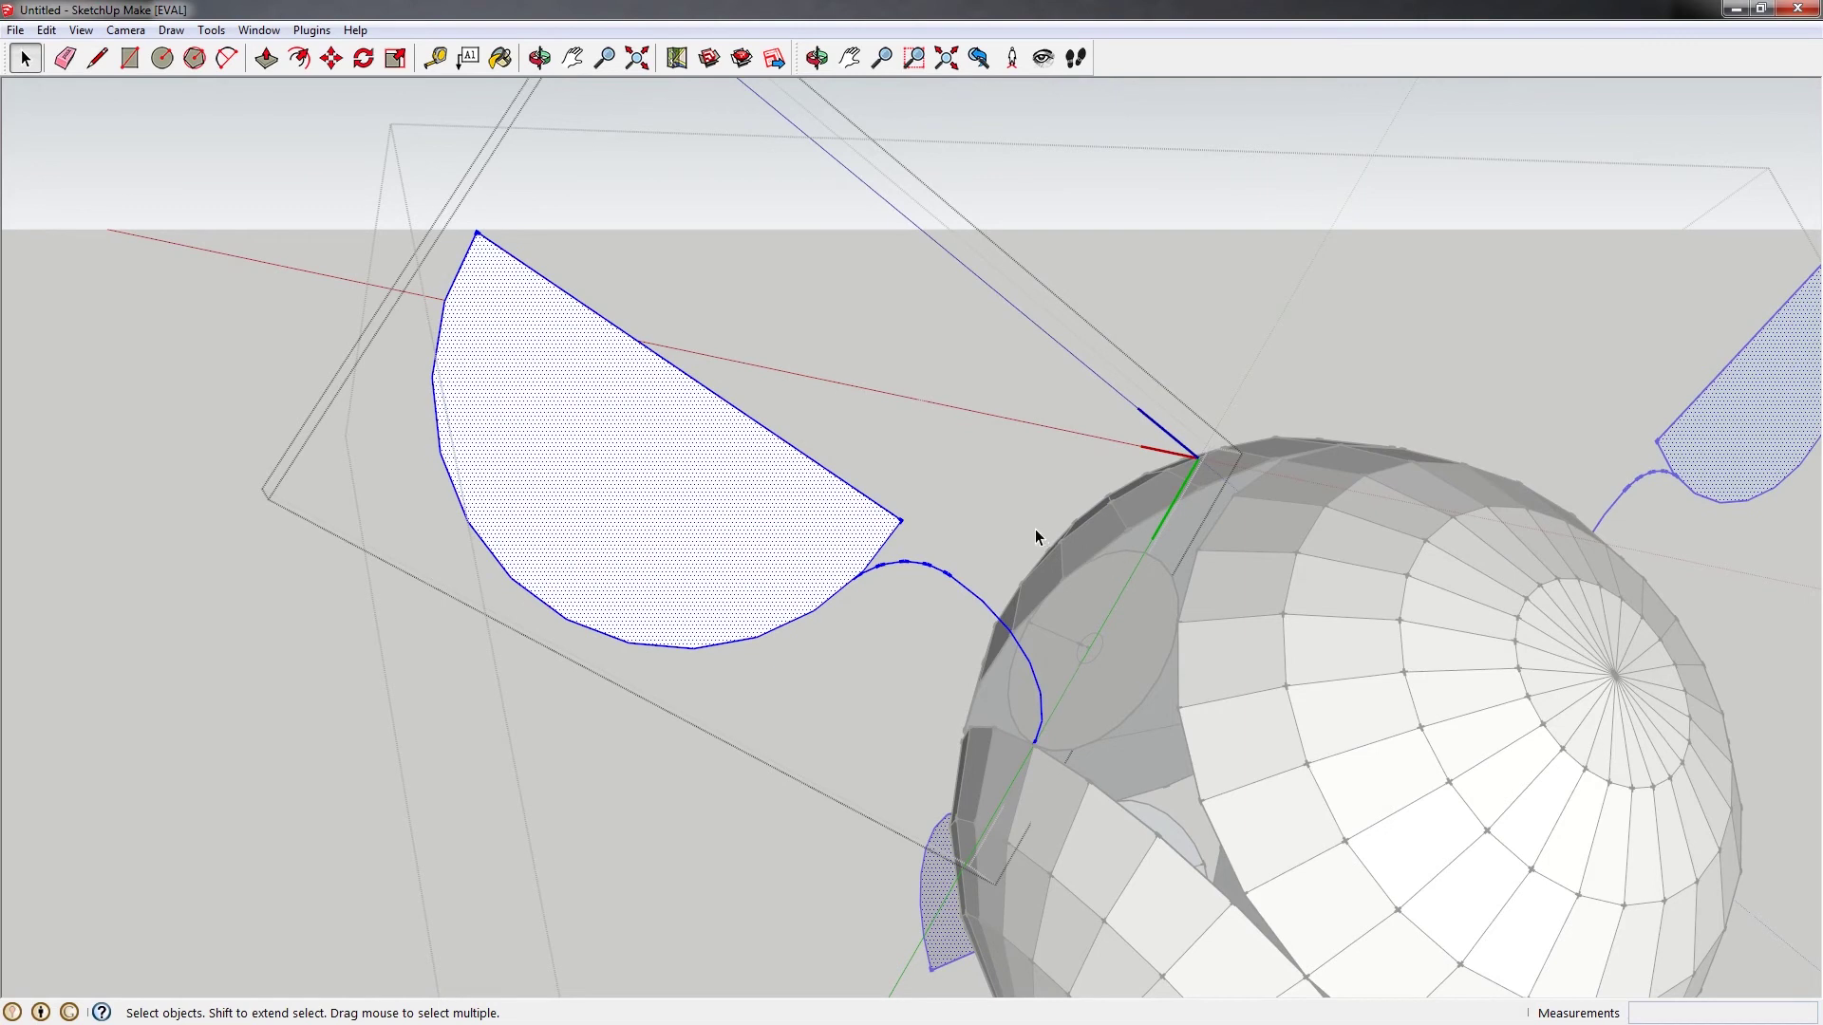
pyautogui.moveTo(980, 500); pyautogui.dragTo(937, 510, button='middle')
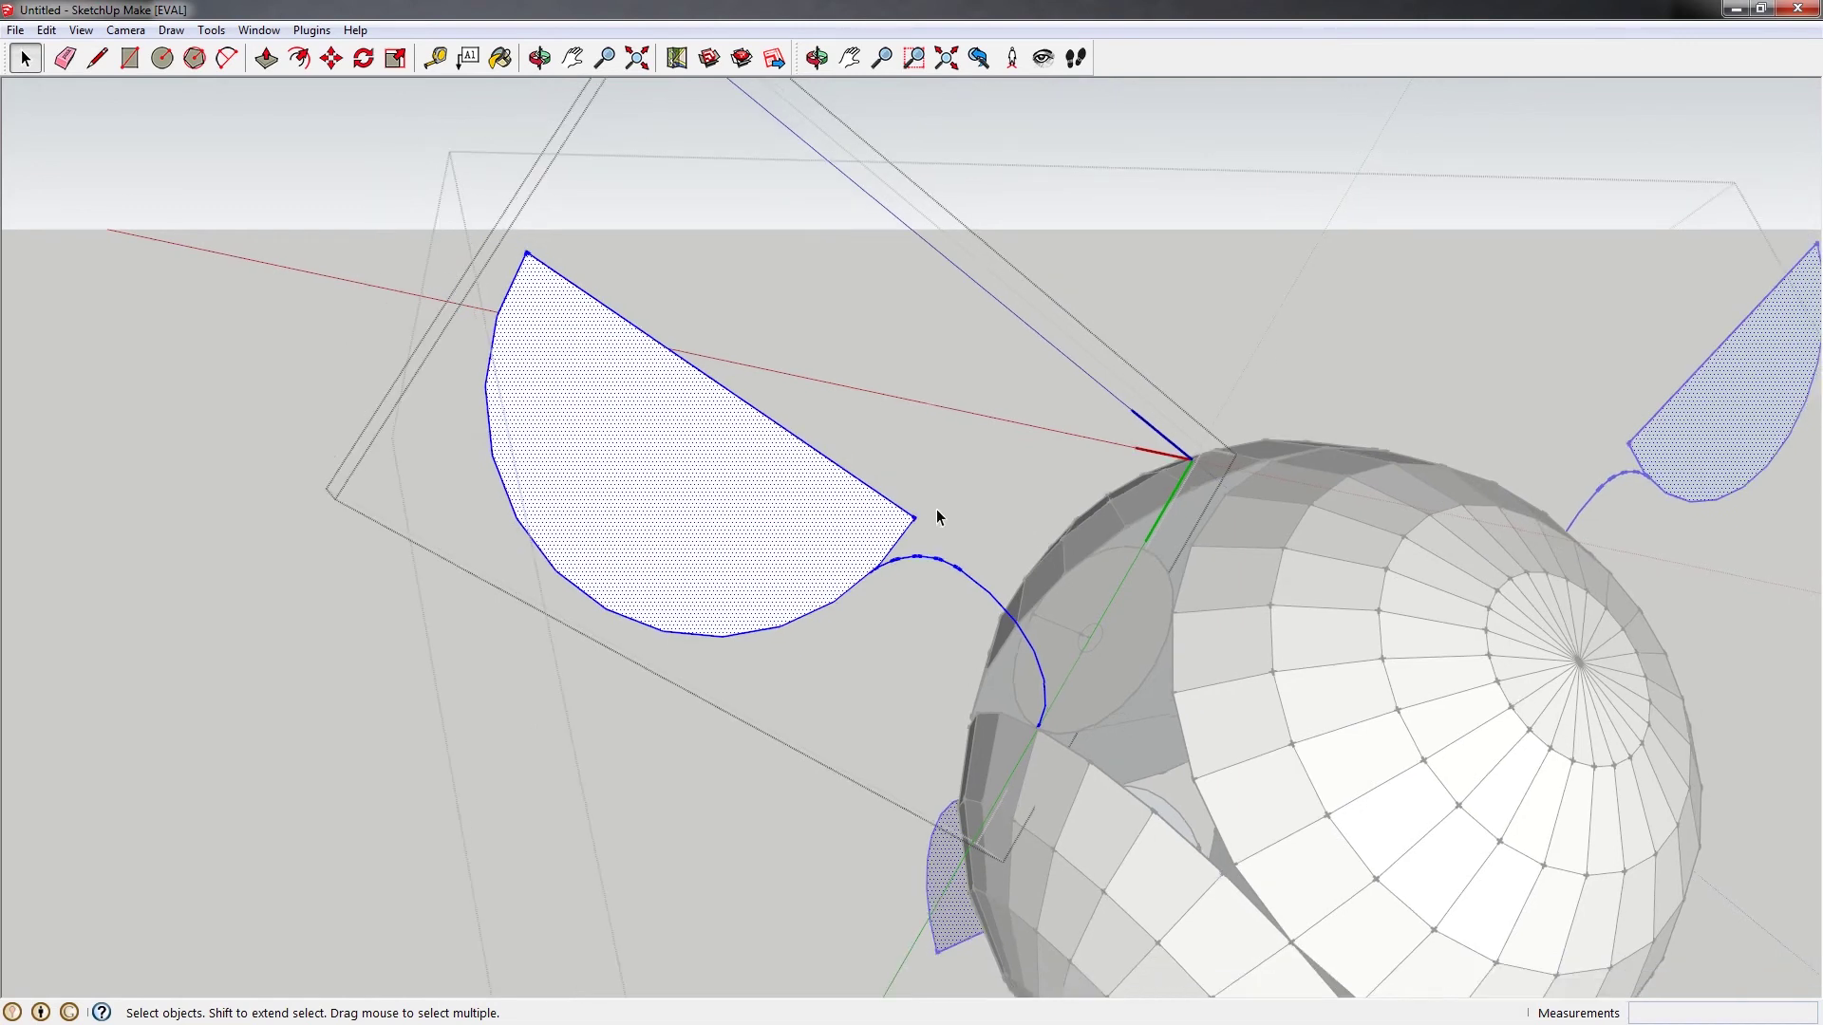
pyautogui.hotkey('ctrl', 'v')
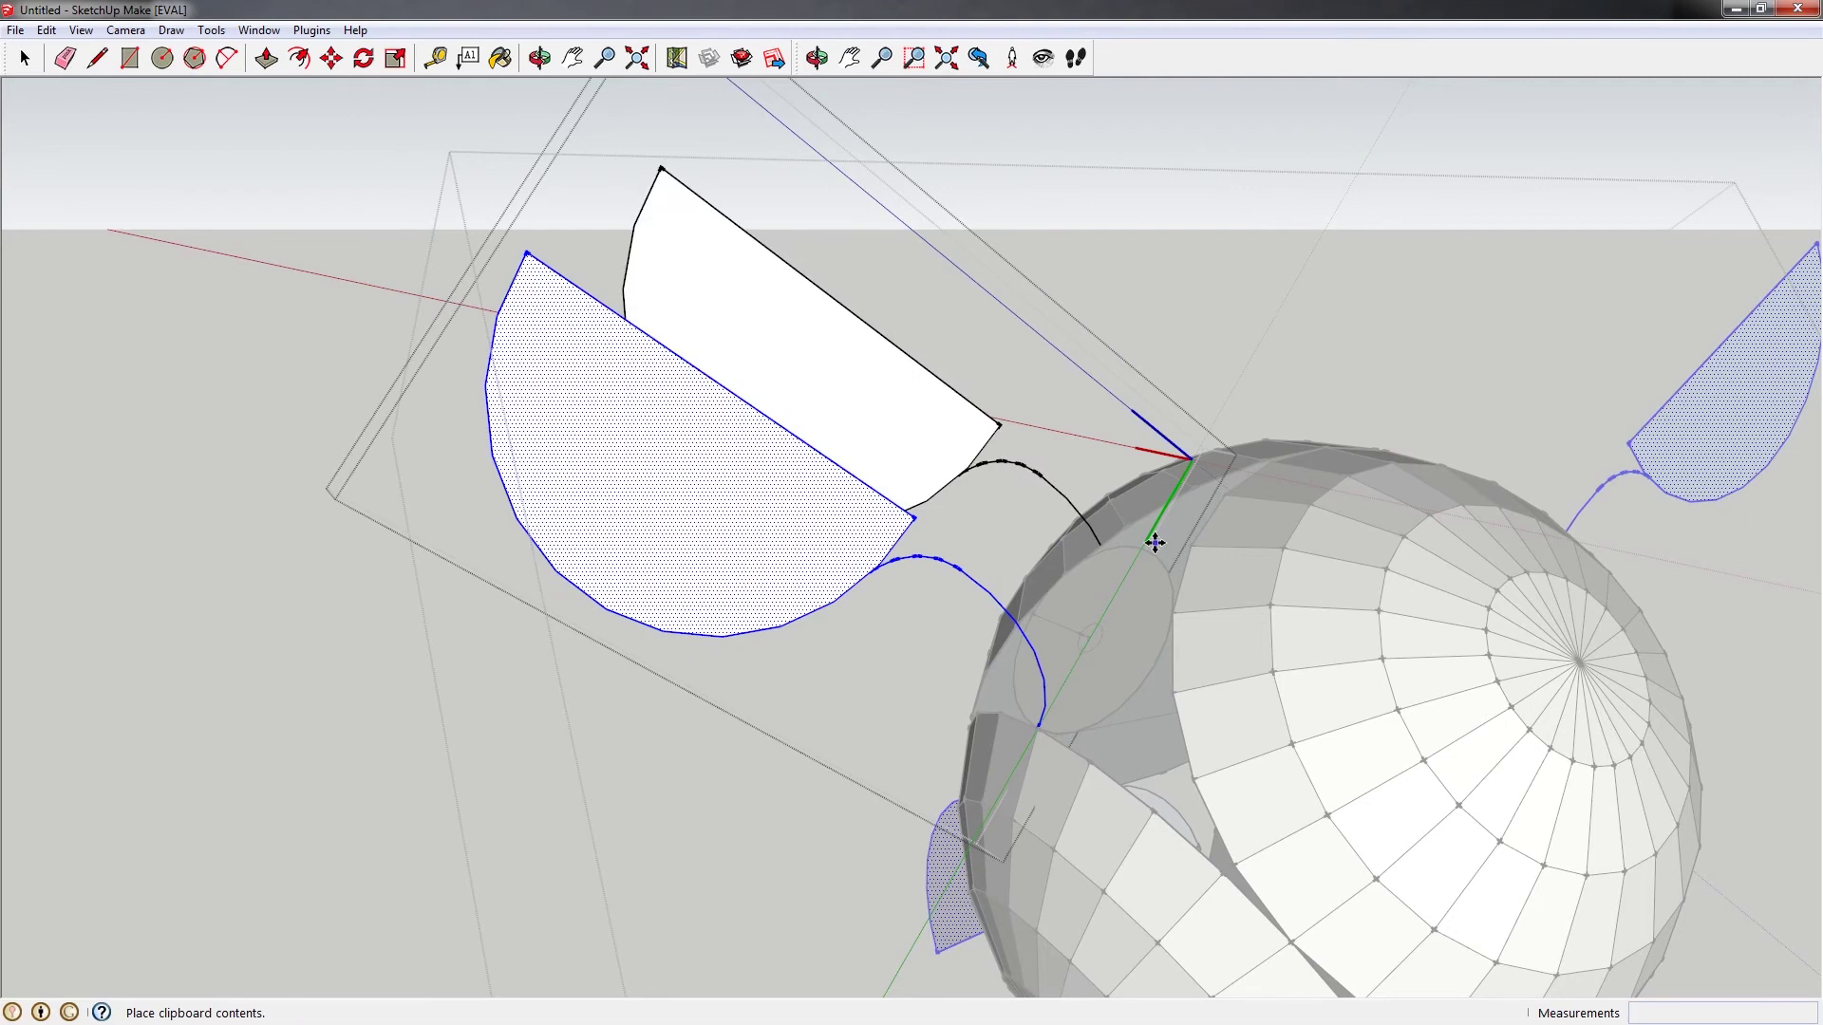
pyautogui.click(1160, 514)
pyautogui.scroll(2, 1092, 551)
pyautogui.press('q')
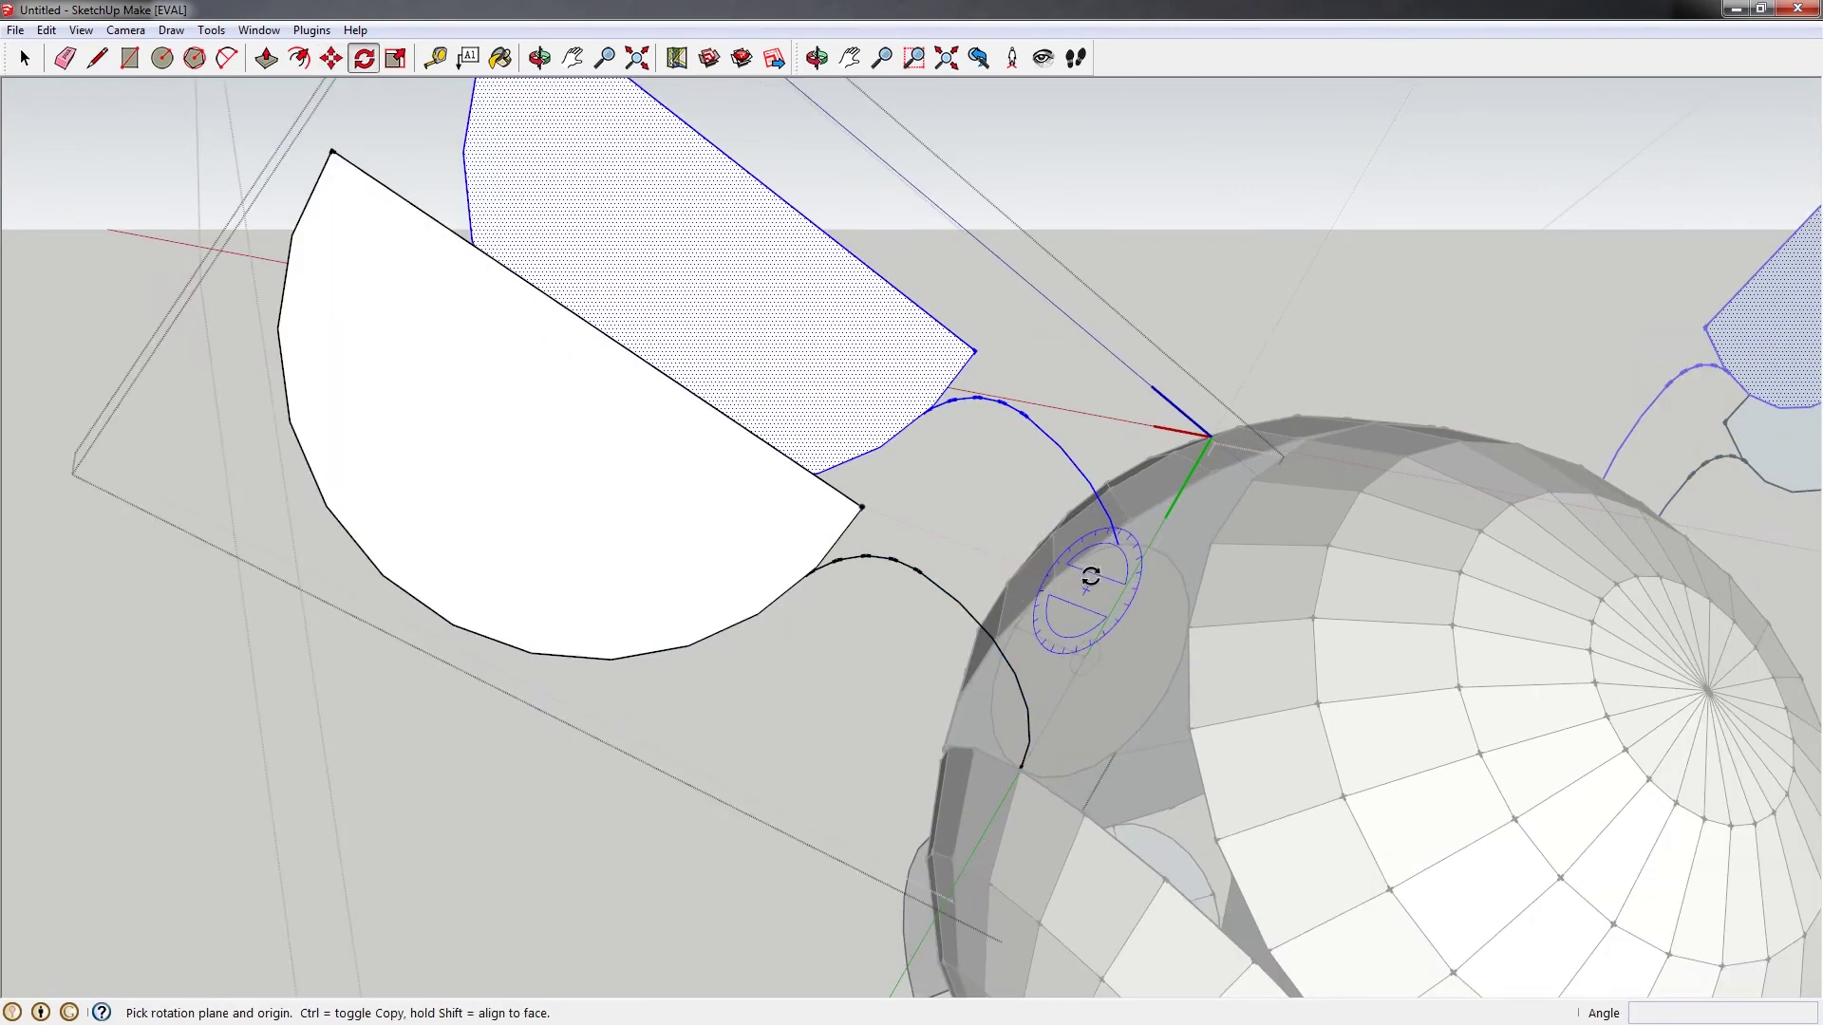
pyautogui.click(1091, 576)
pyautogui.click(1151, 579)
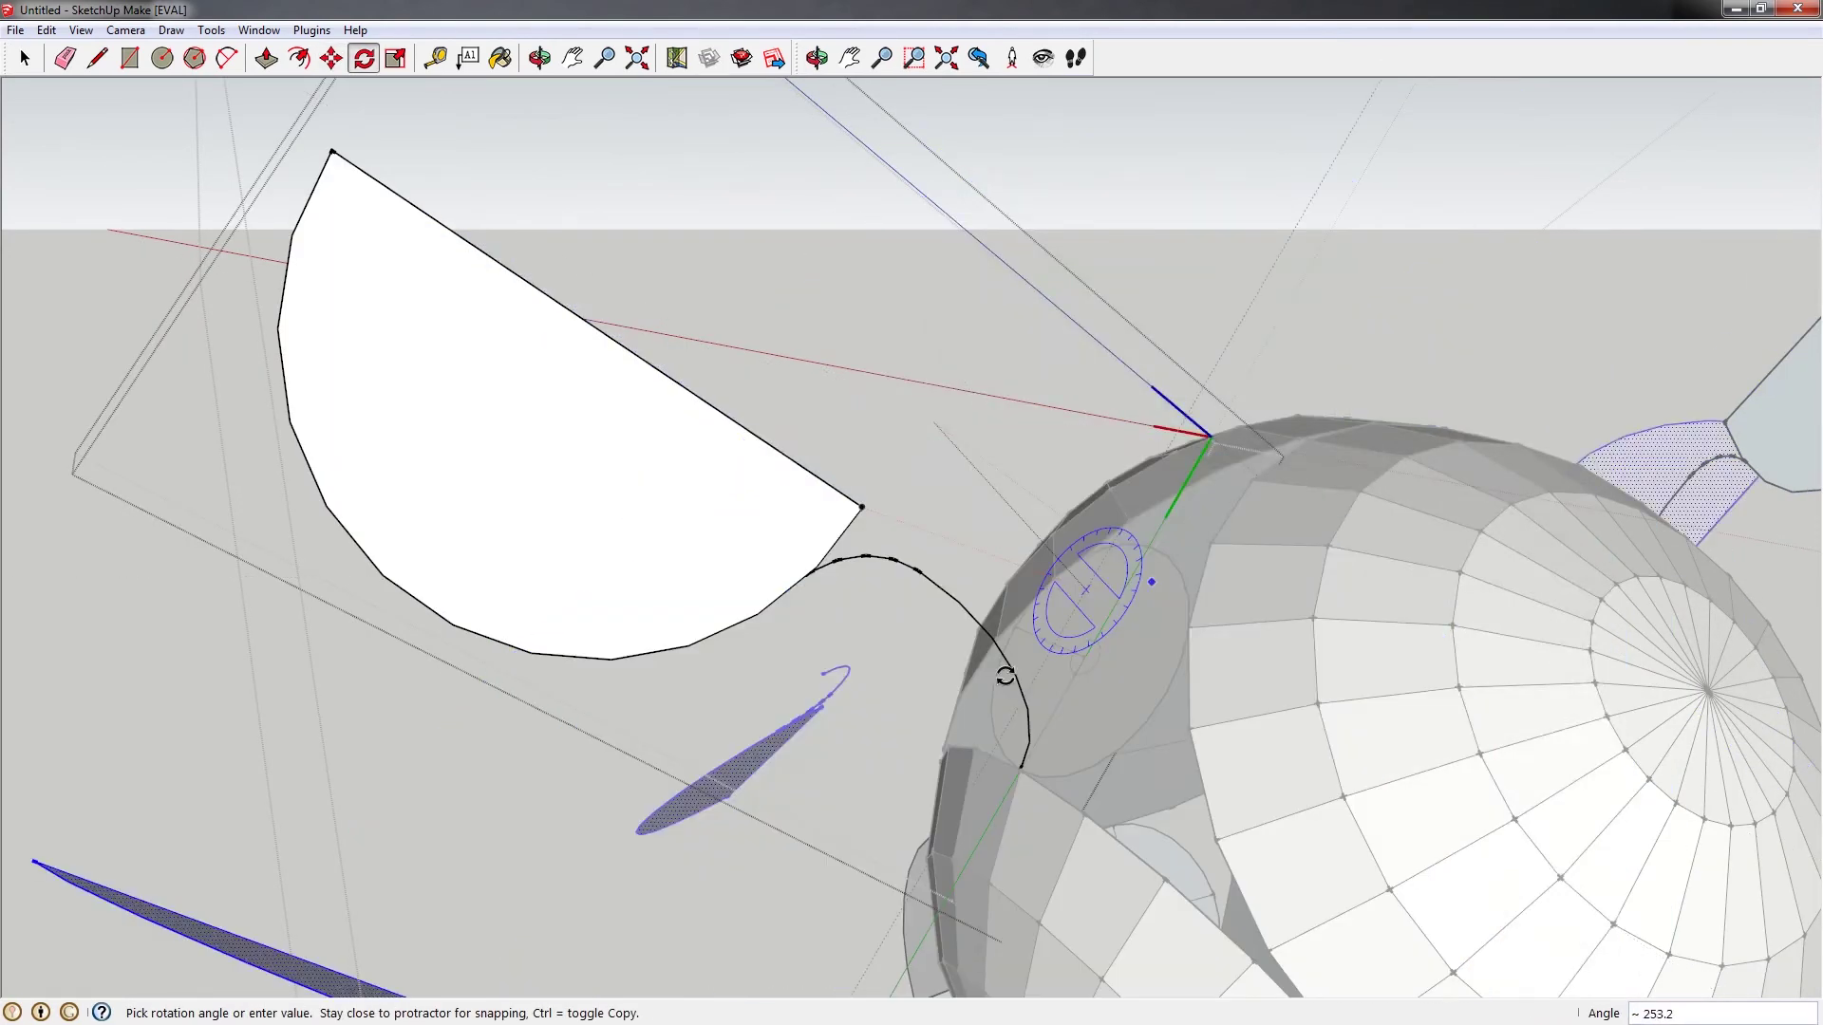
pyautogui.write('15')
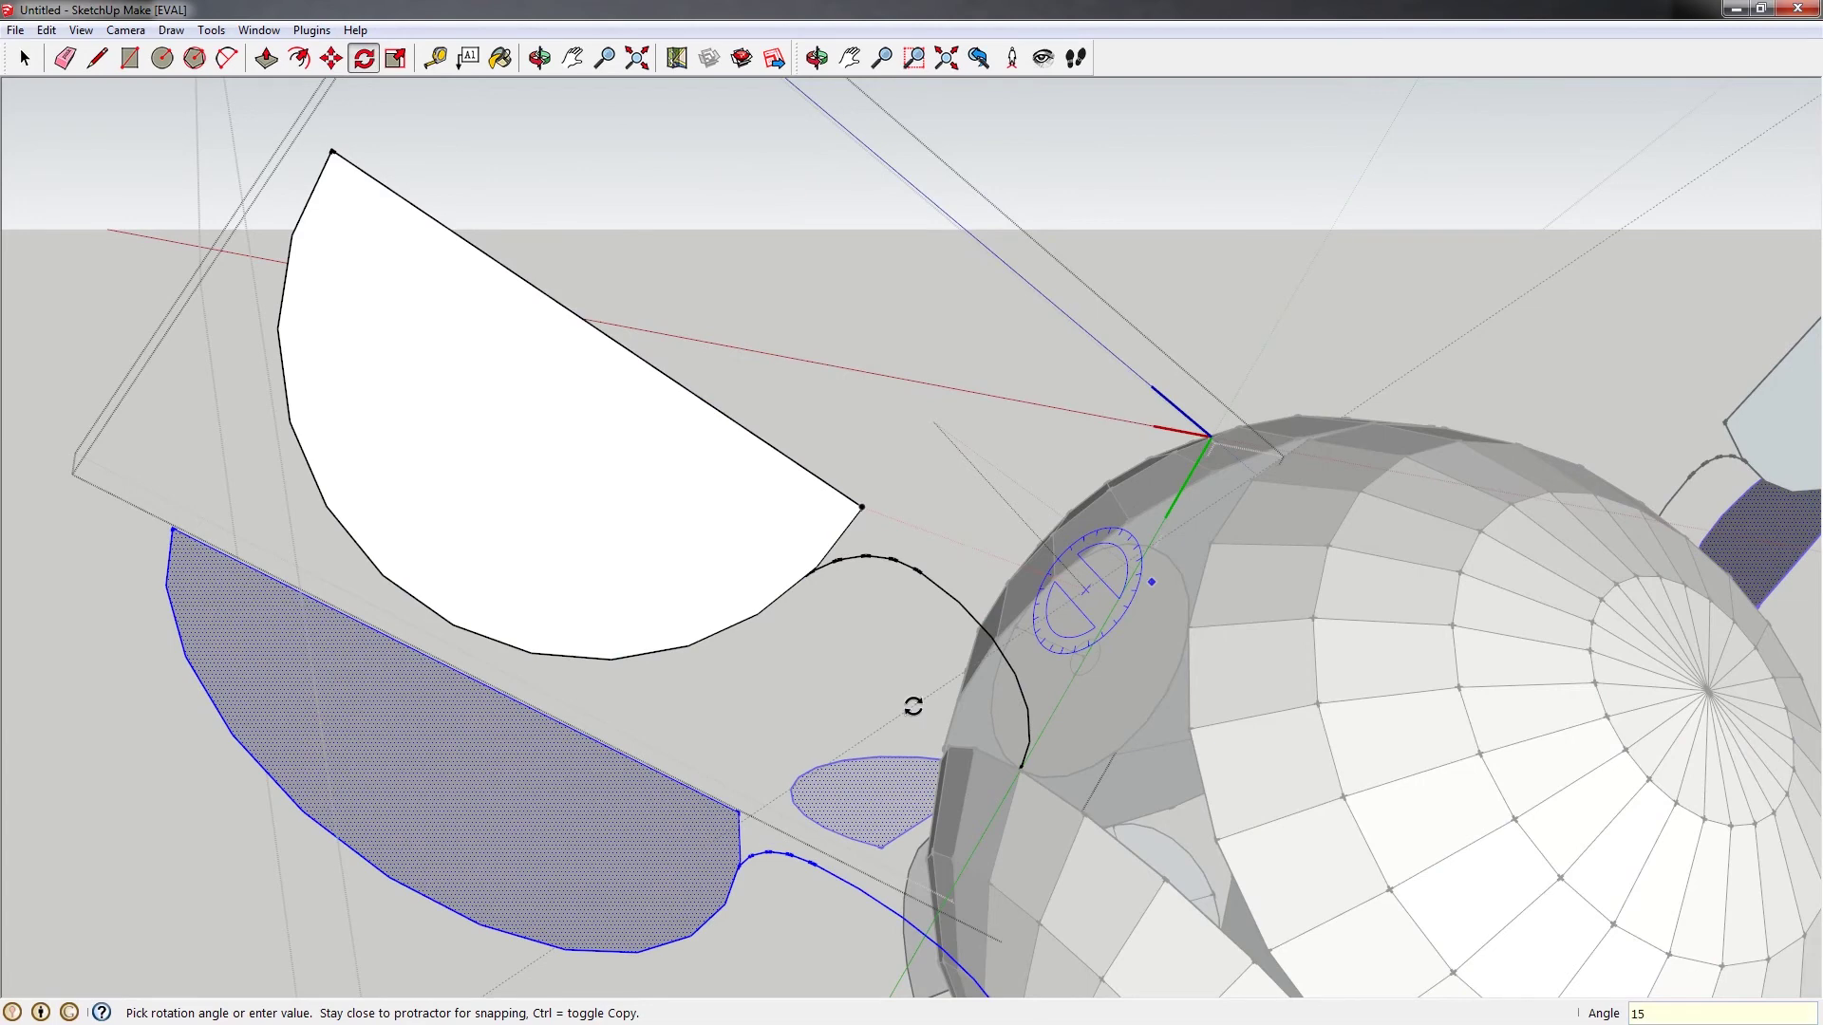
pyautogui.press('Return')
pyautogui.scroll(-1, 916, 712)
# Move the copied curve against the sphere's disc and erase its faces, leaving outline edges
pyautogui.press('m')
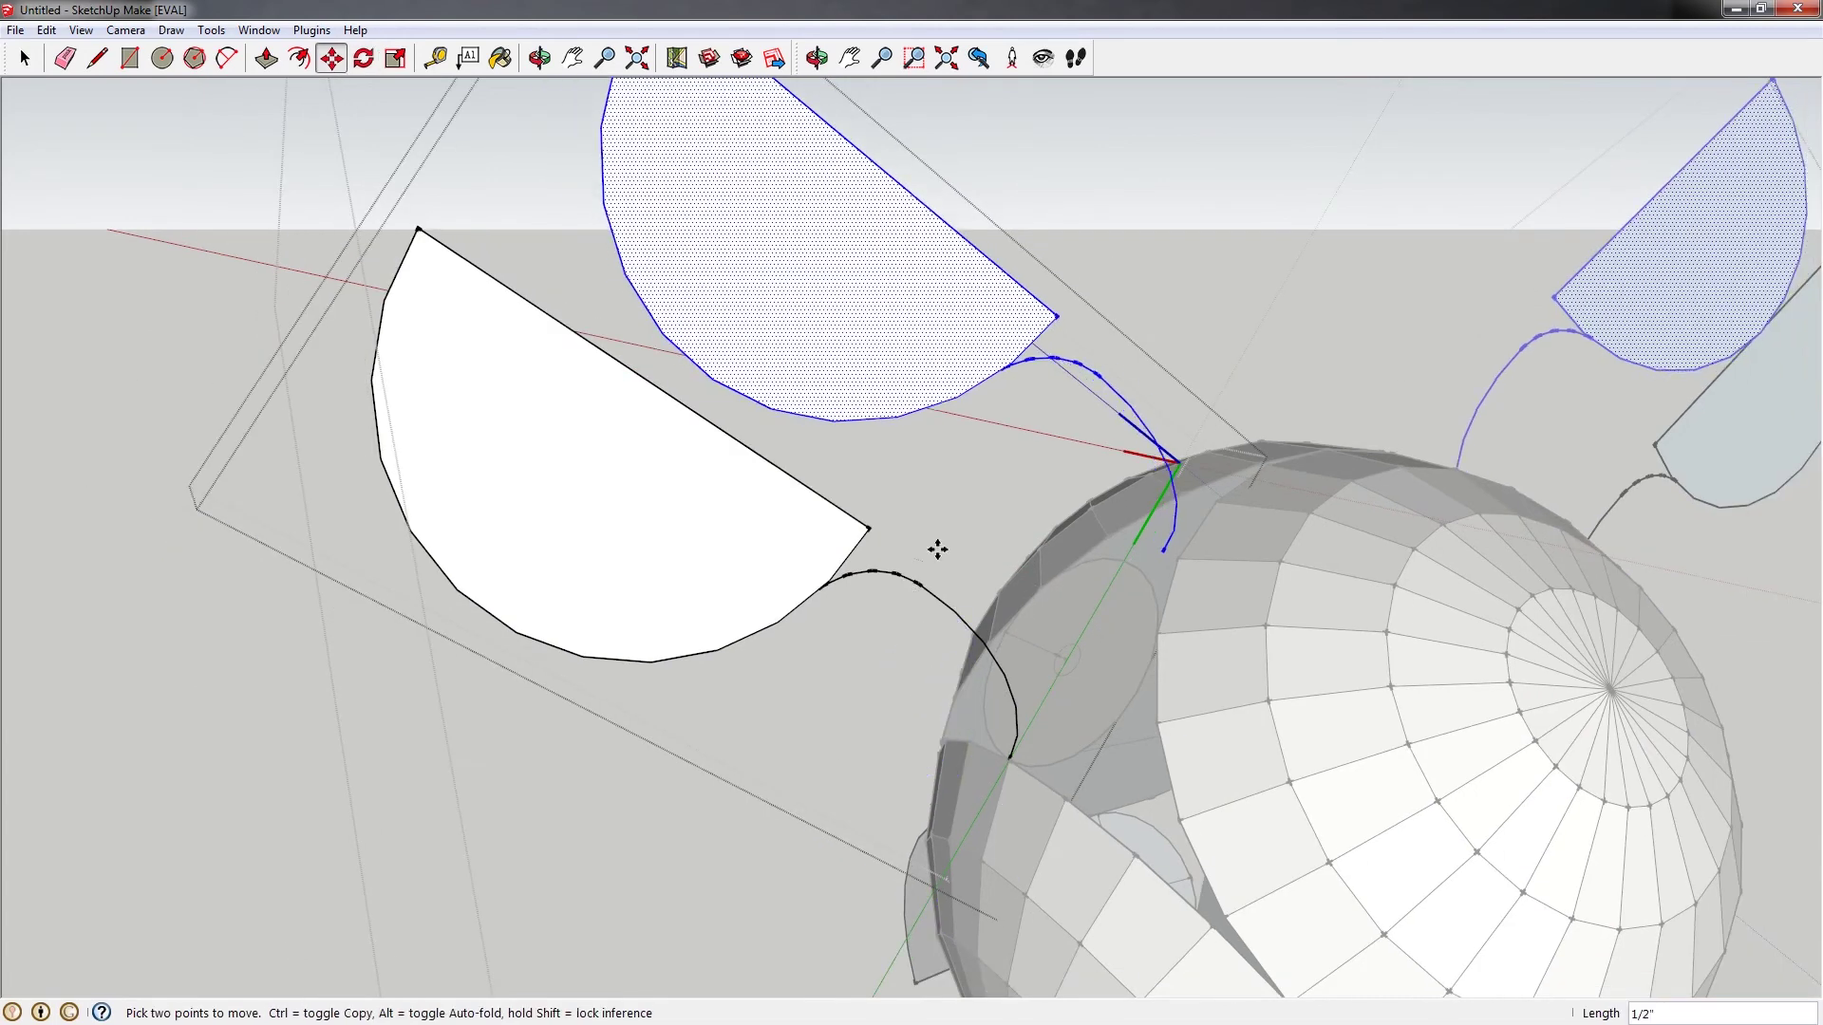
pyautogui.moveTo(1041, 532); pyautogui.dragTo(1563, 633, button='middle')
pyautogui.click(1307, 463)
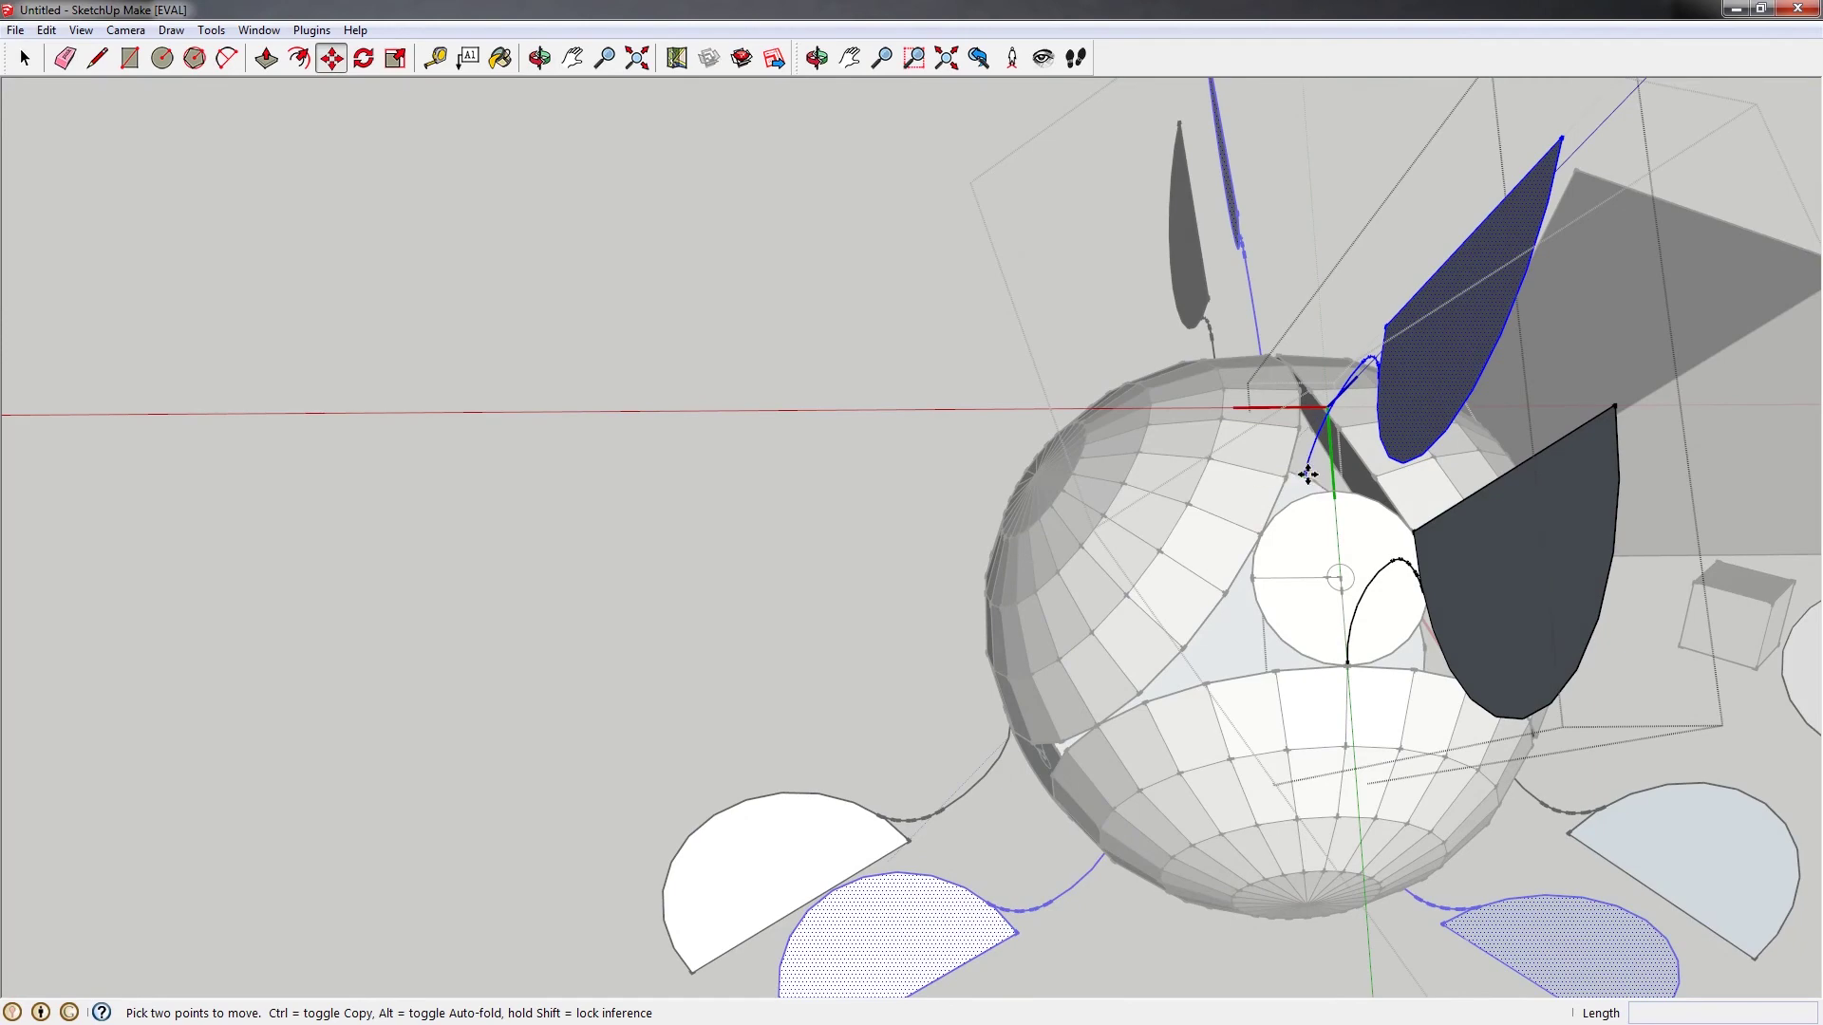
pyautogui.scroll(2, 1306, 461)
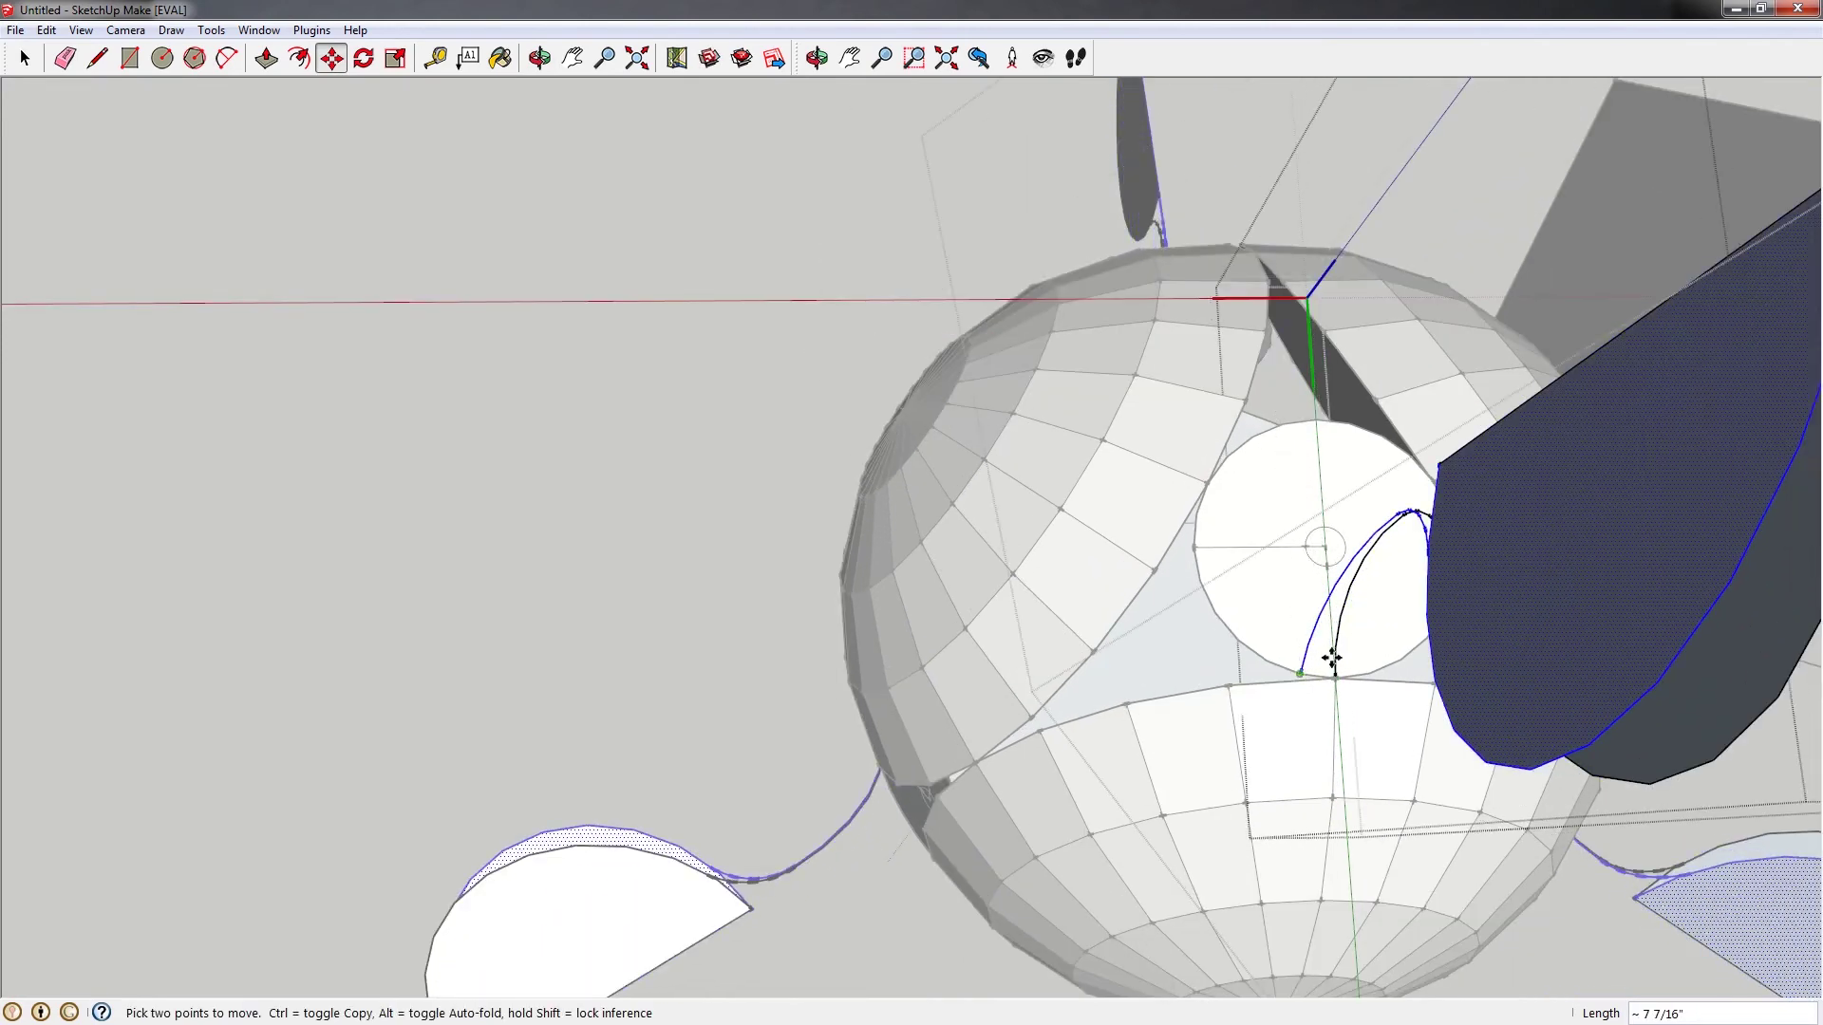
pyautogui.moveTo(1330, 655)
pyautogui.mouseDown(button='middle')
pyautogui.moveTo(1174, 639)
pyautogui.moveTo(1337, 549)
pyautogui.moveTo(1253, 594)
pyautogui.mouseUp(button='middle')
pyautogui.press('e')
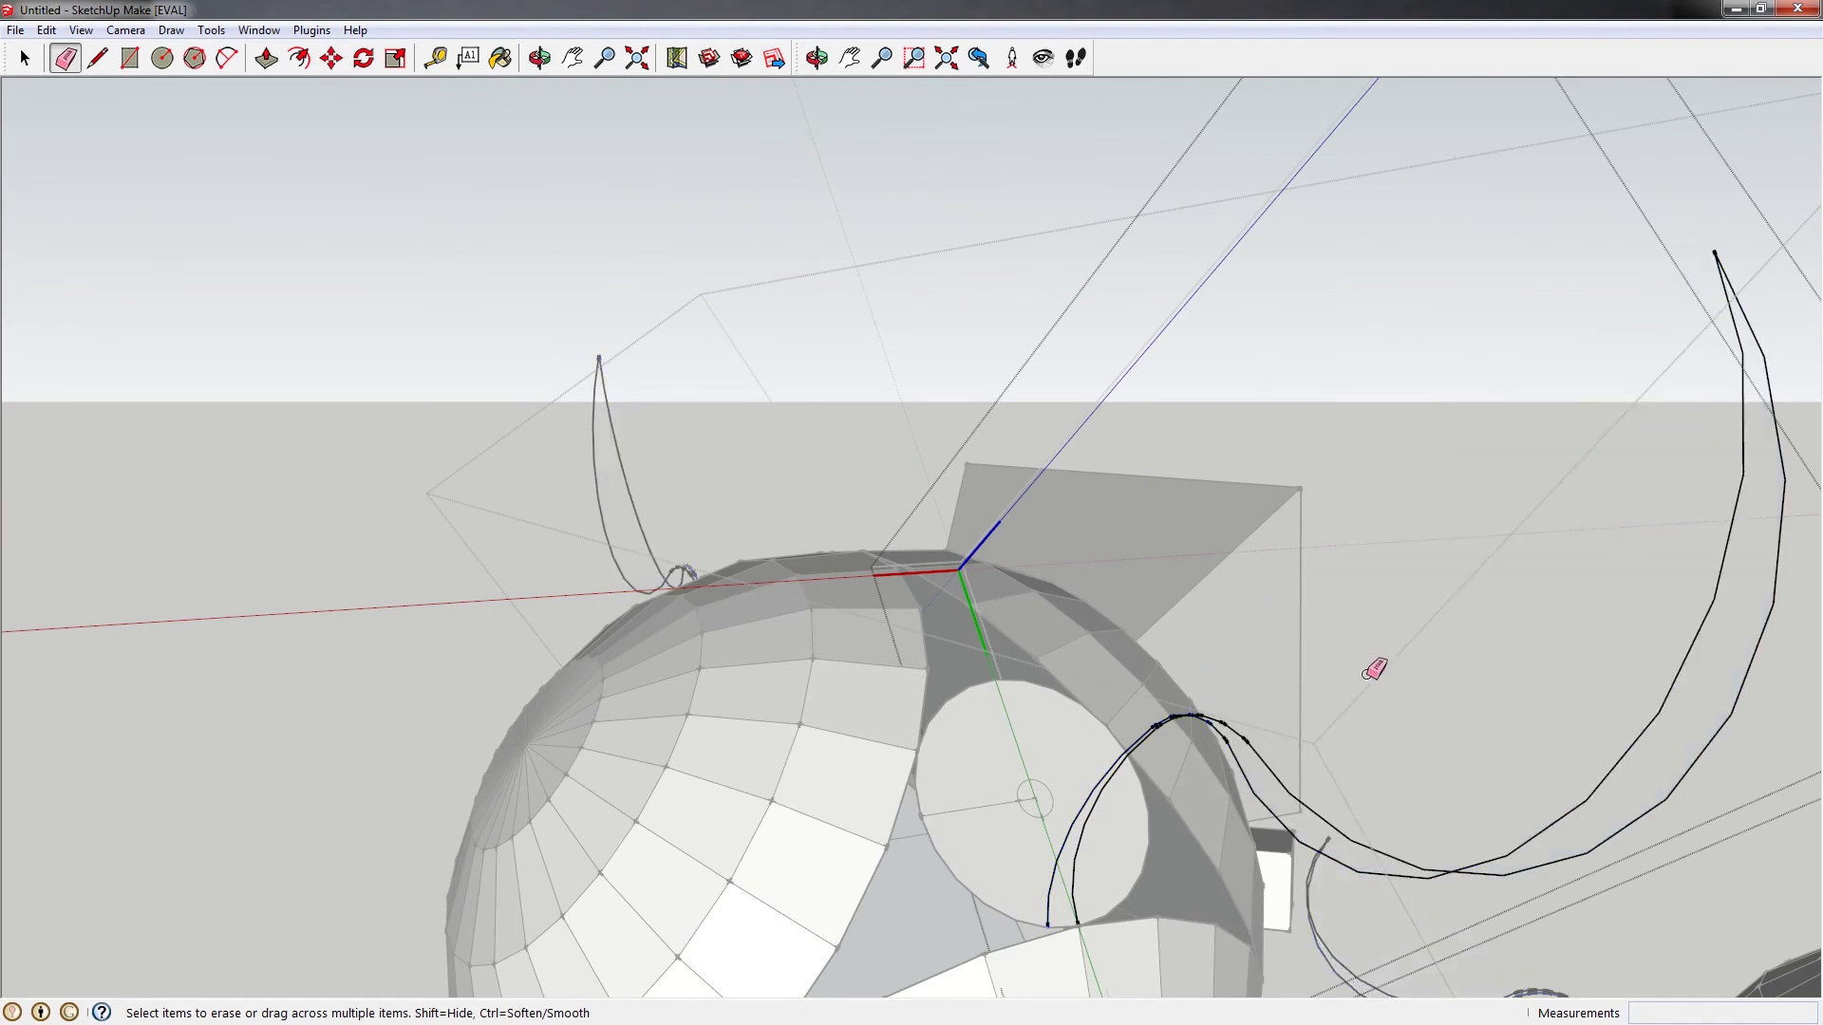
pyautogui.scroll(3, 1375, 664)
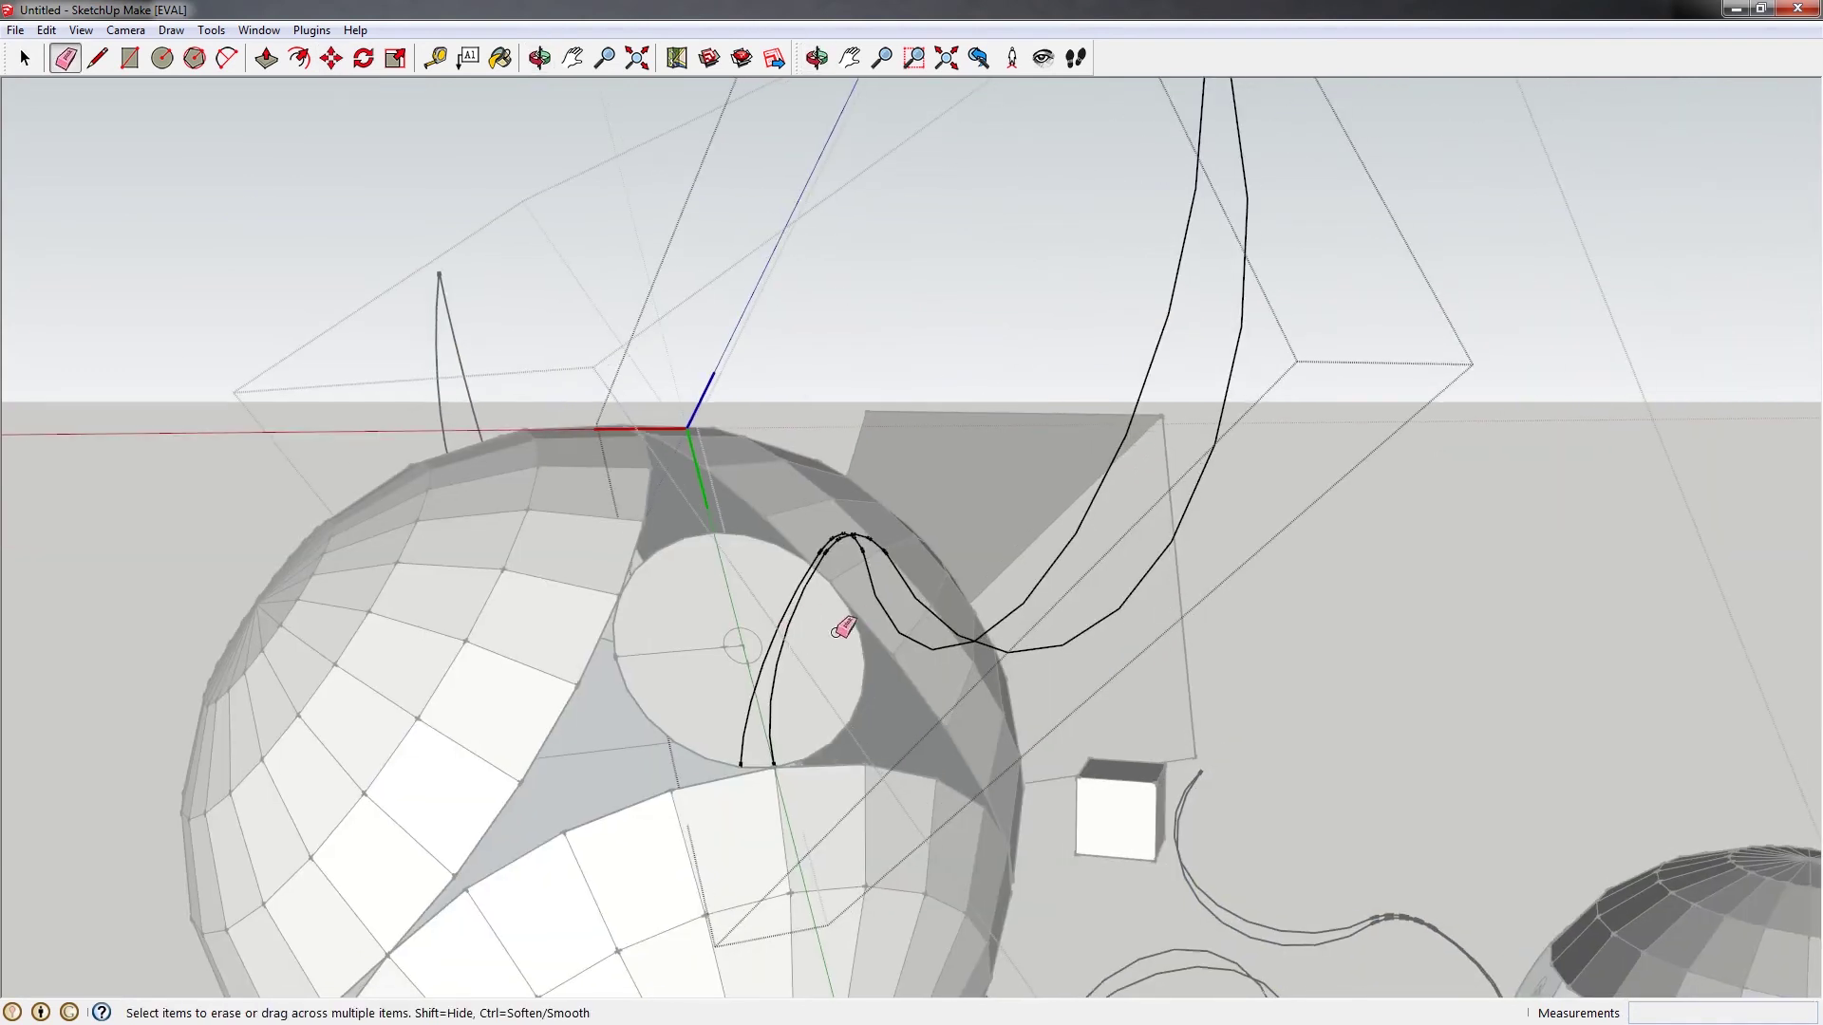
pyautogui.moveTo(842, 623)
pyautogui.mouseDown(button='middle')
pyautogui.moveTo(759, 702)
pyautogui.moveTo(790, 636)
pyautogui.mouseUp(button='middle')
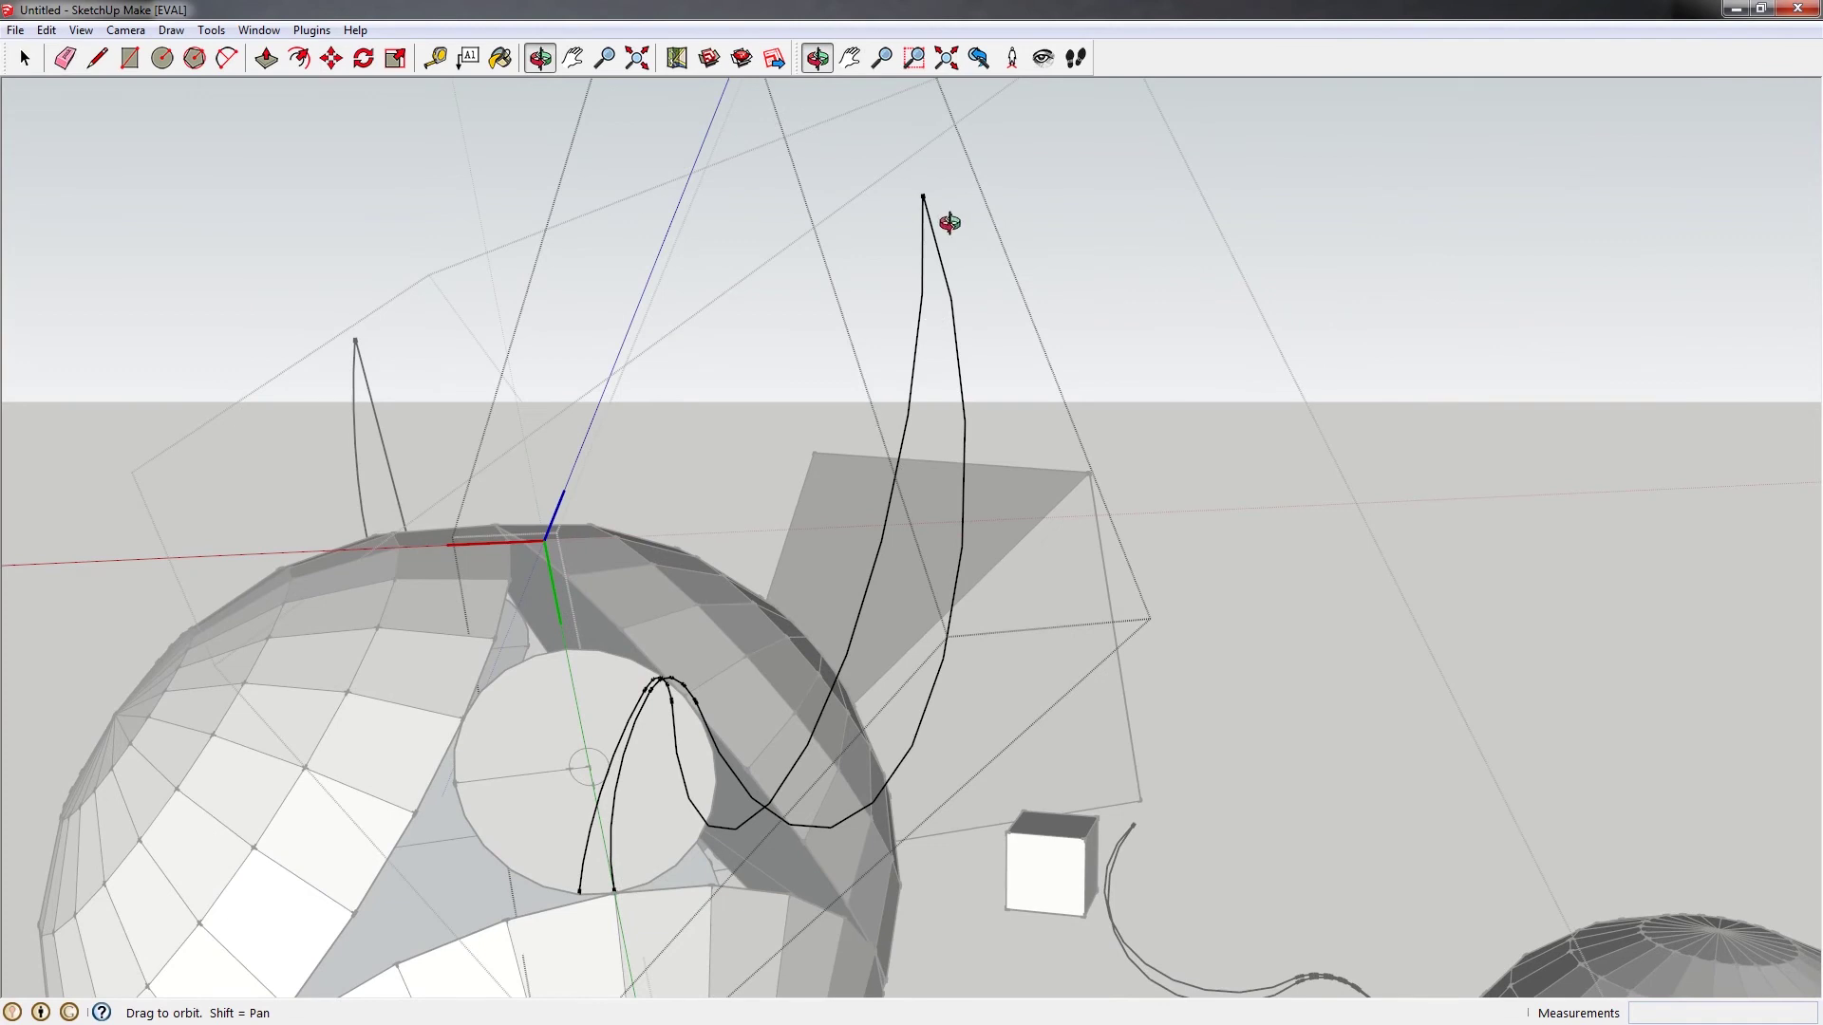
pyautogui.press('l')
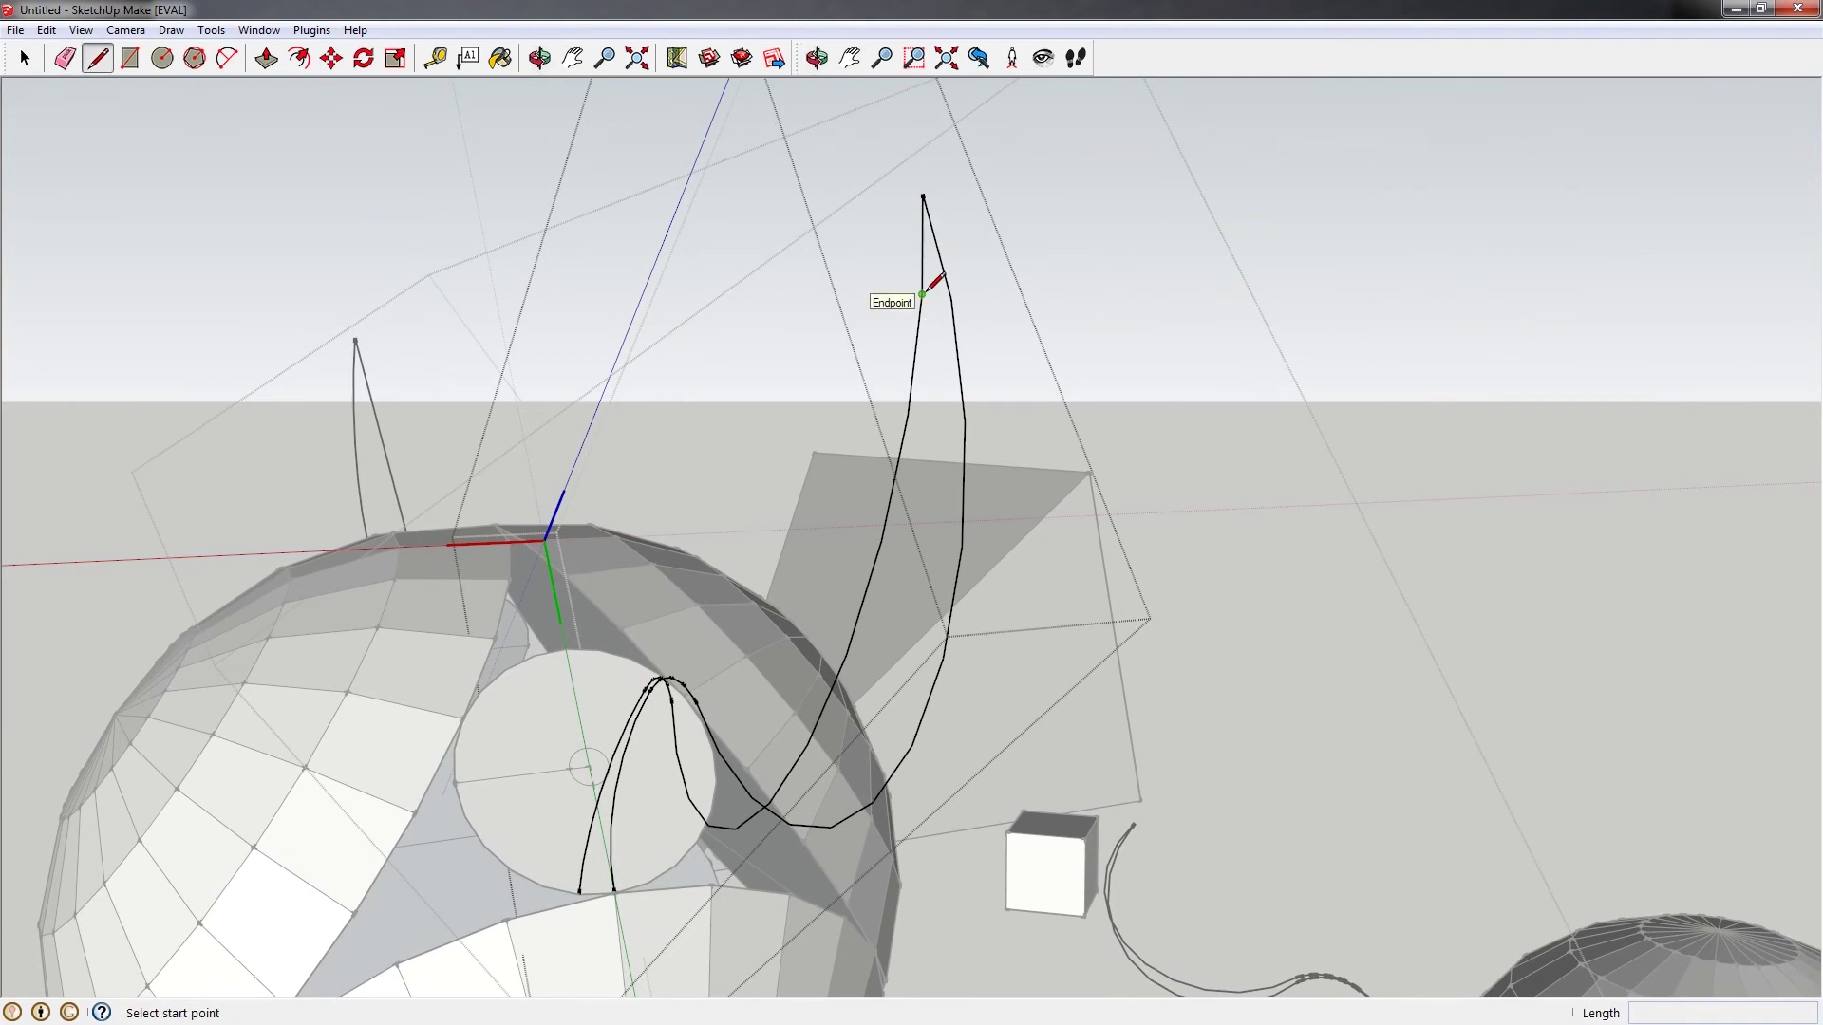
# Draw cross edges to close the strip's tip and first sections into faces
pyautogui.click(922, 294)
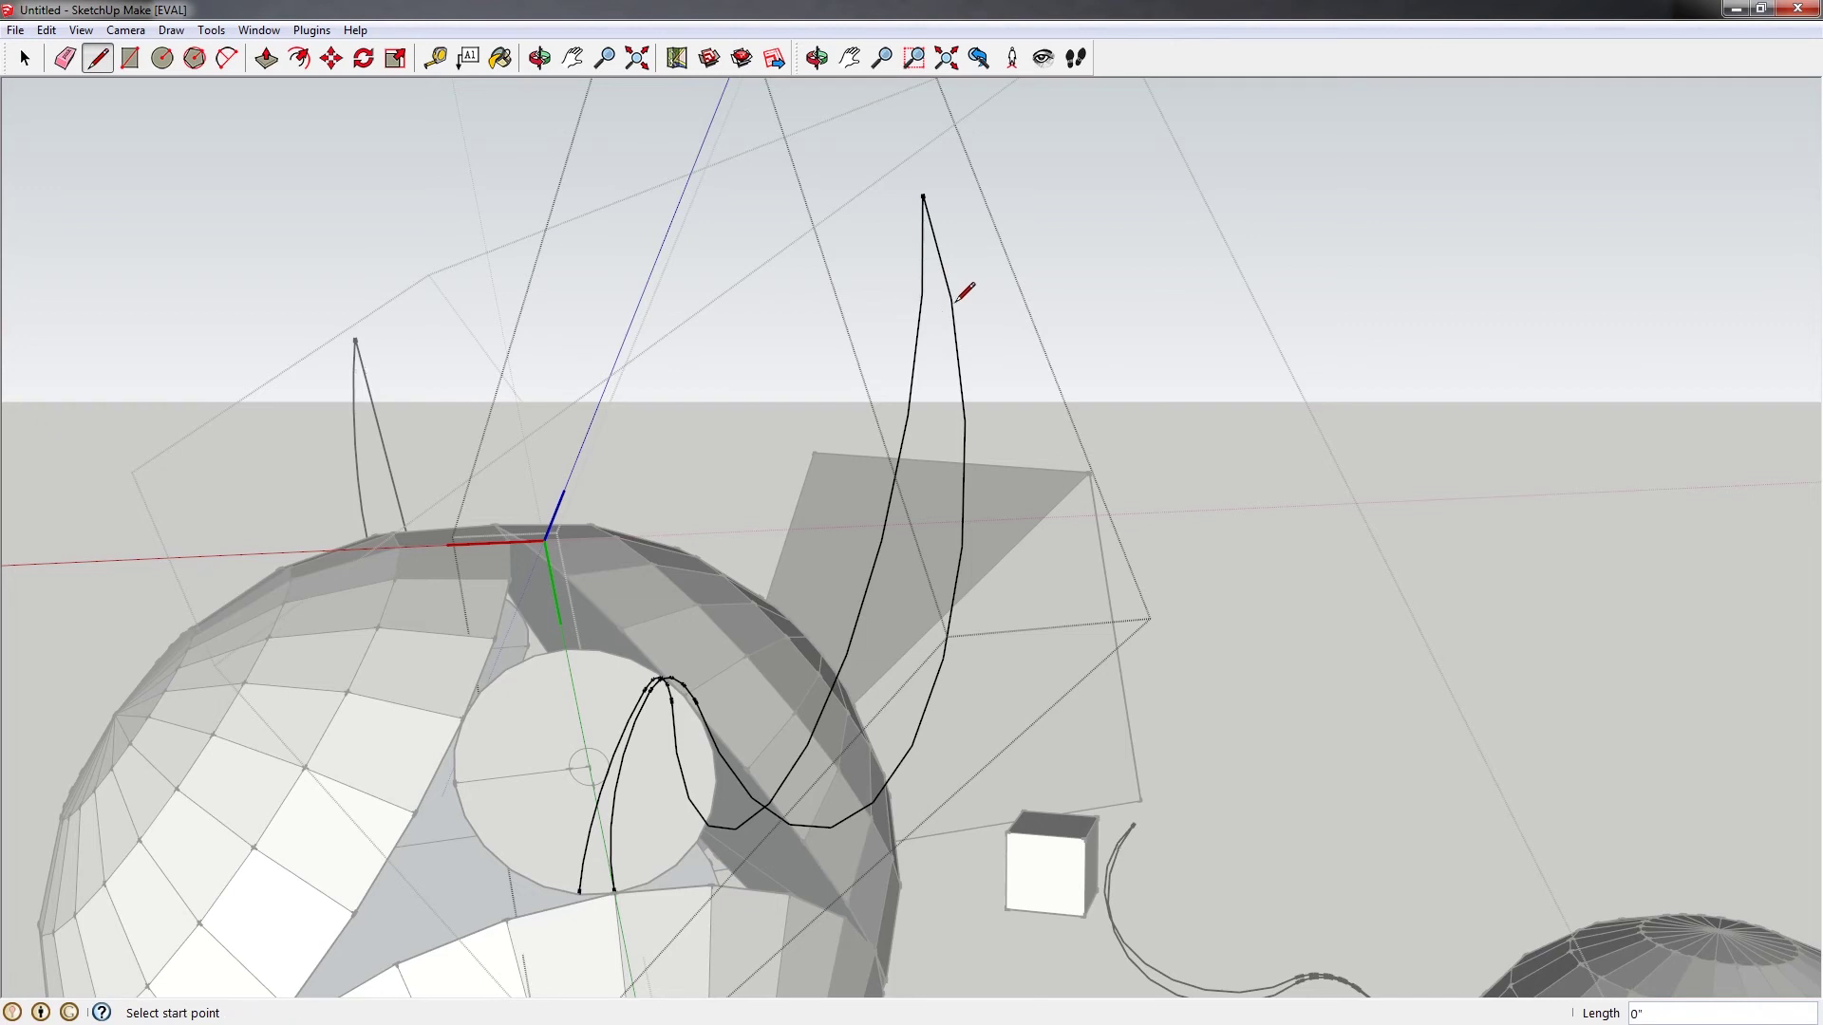
pyautogui.scroll(1, 950, 296)
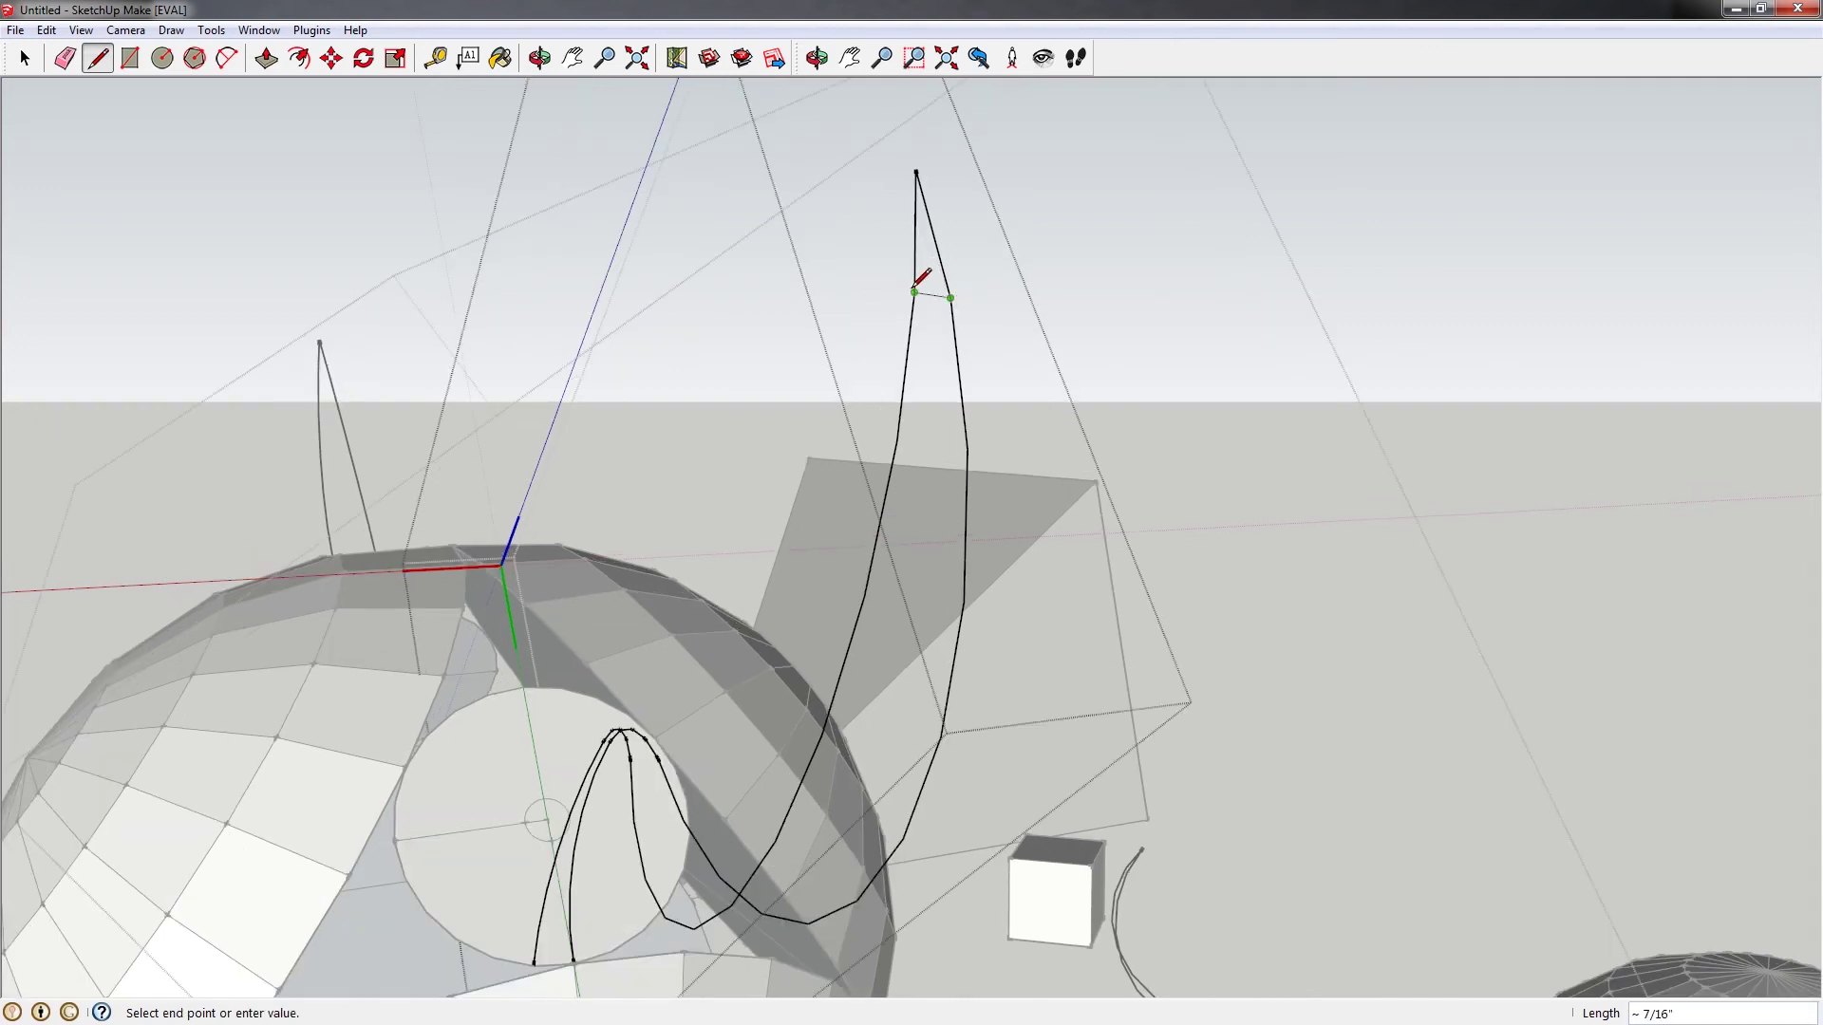
pyautogui.click(915, 292)
pyautogui.click(967, 448)
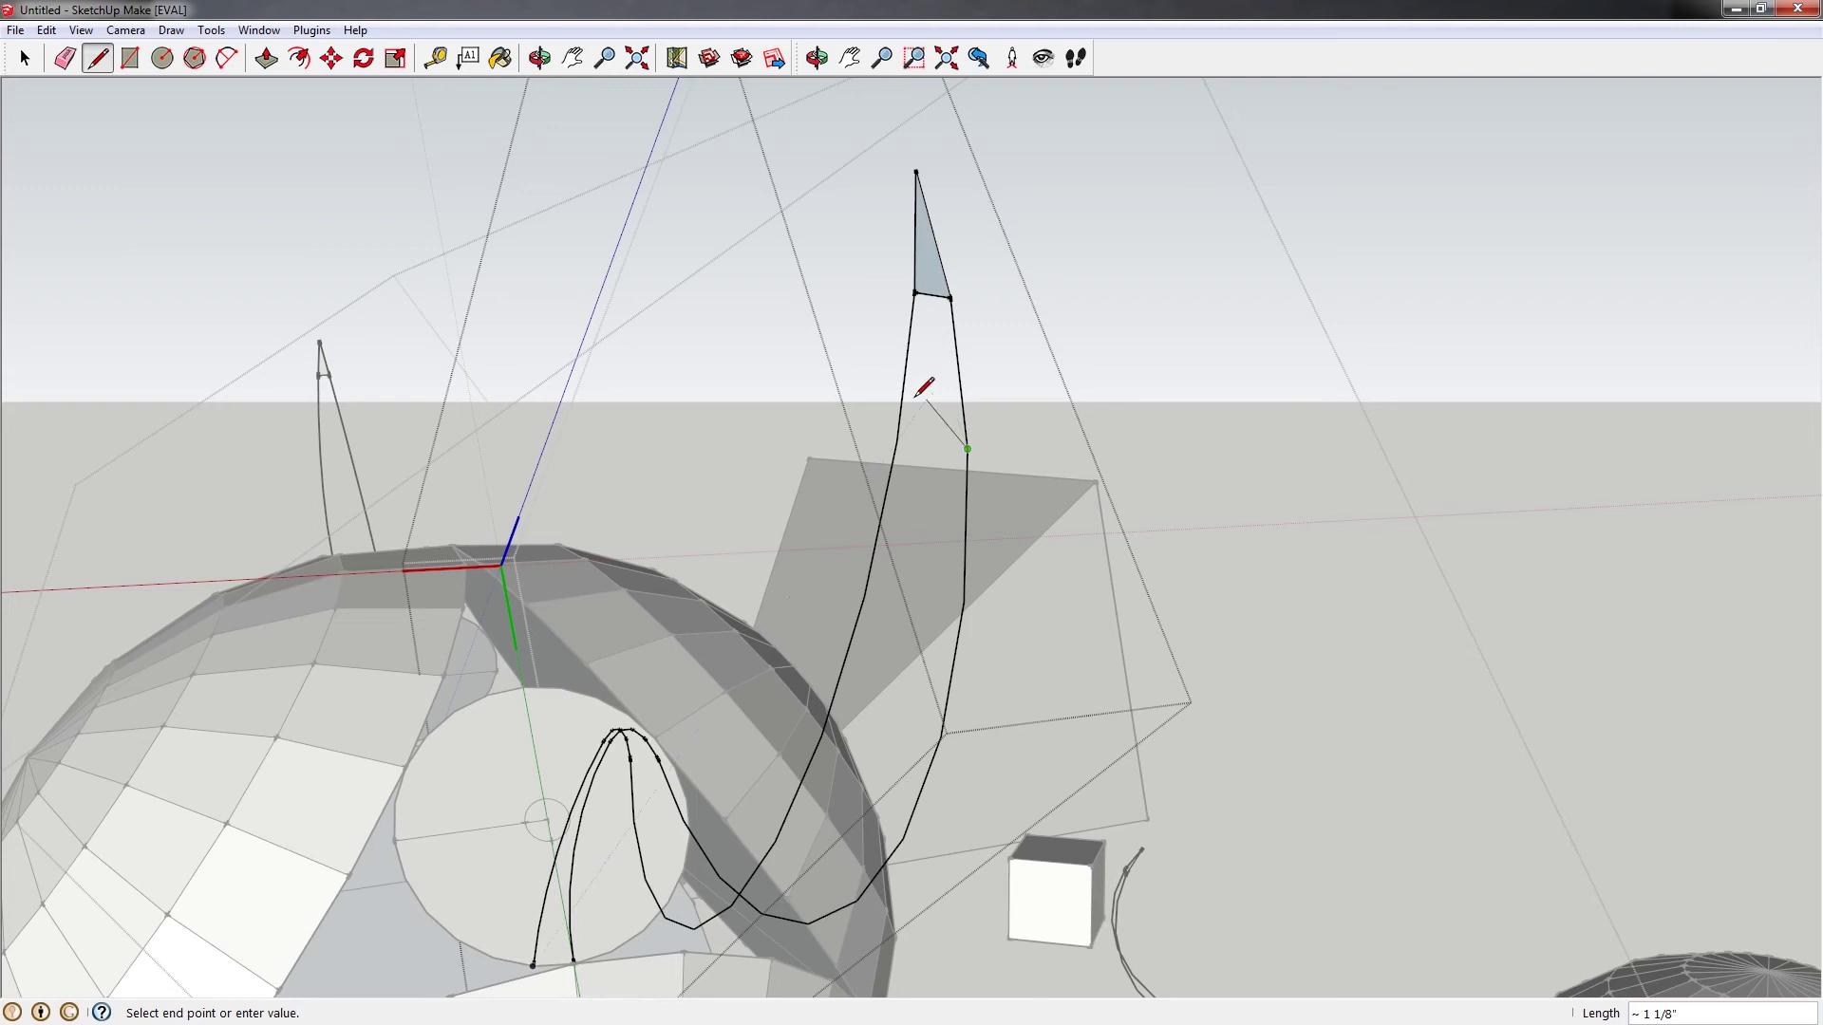
pyautogui.click(897, 440)
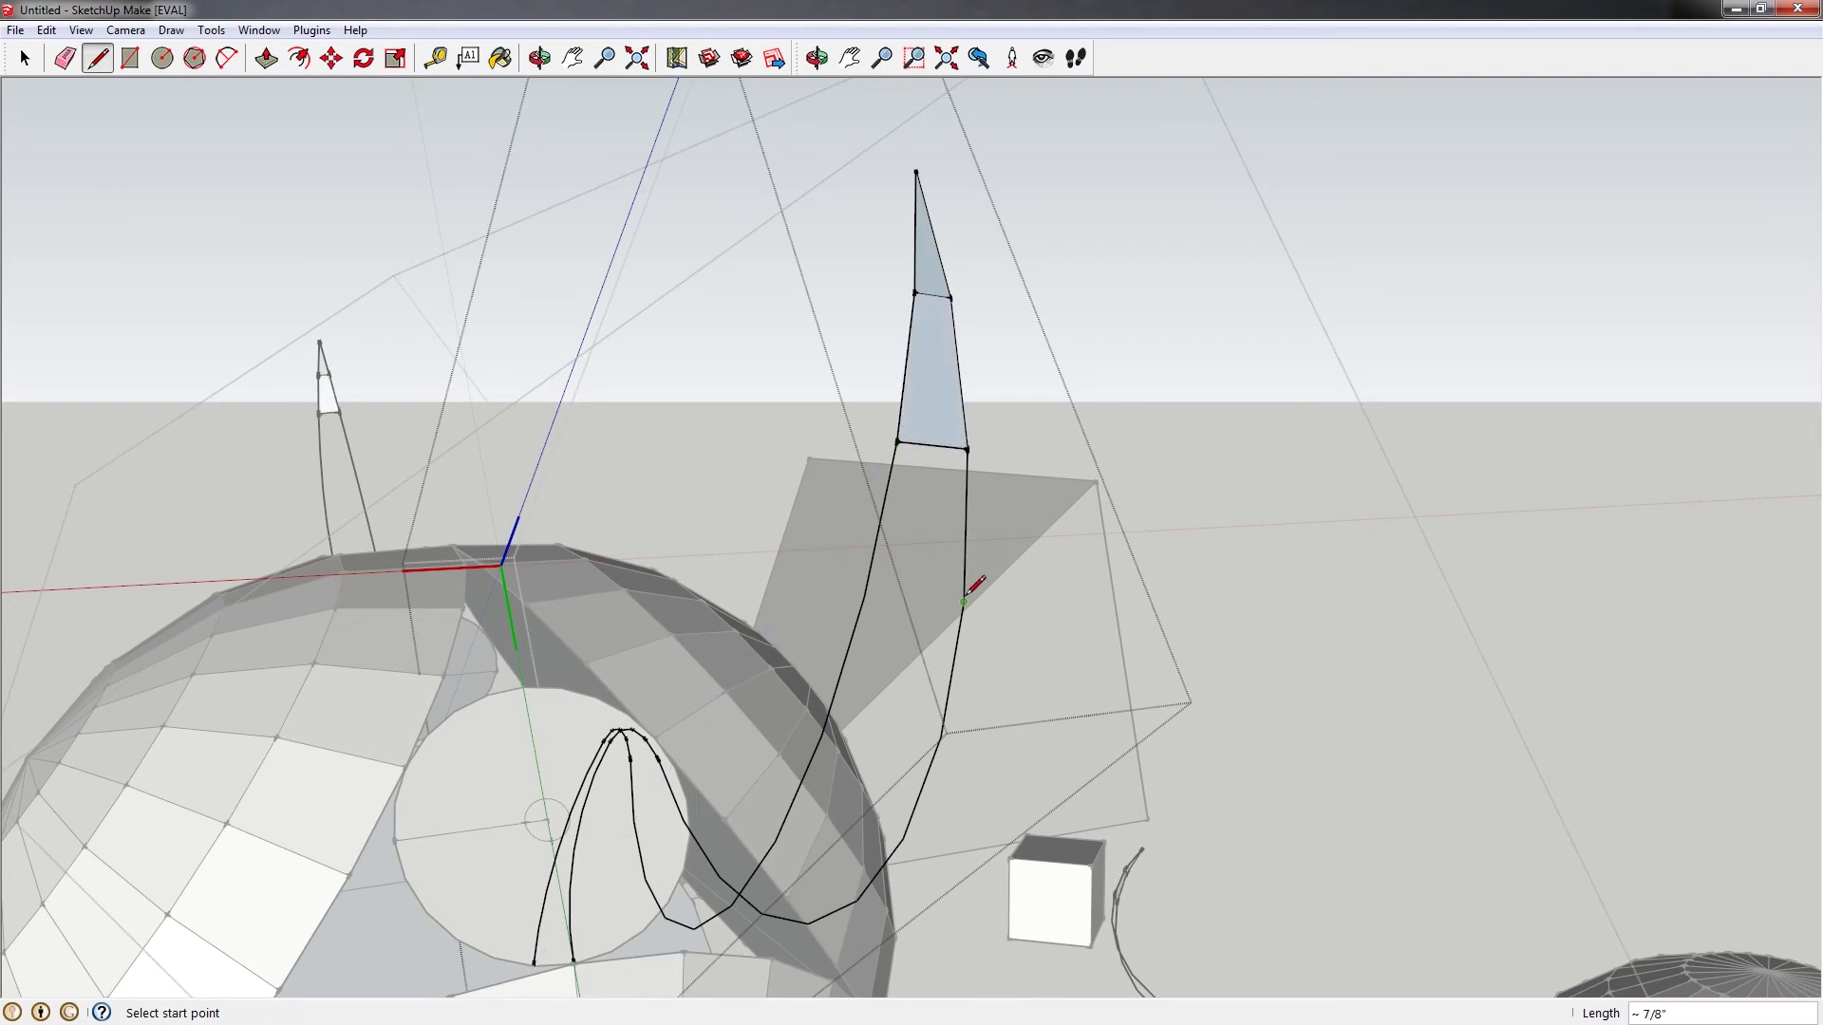
pyautogui.click(964, 601)
pyautogui.click(862, 597)
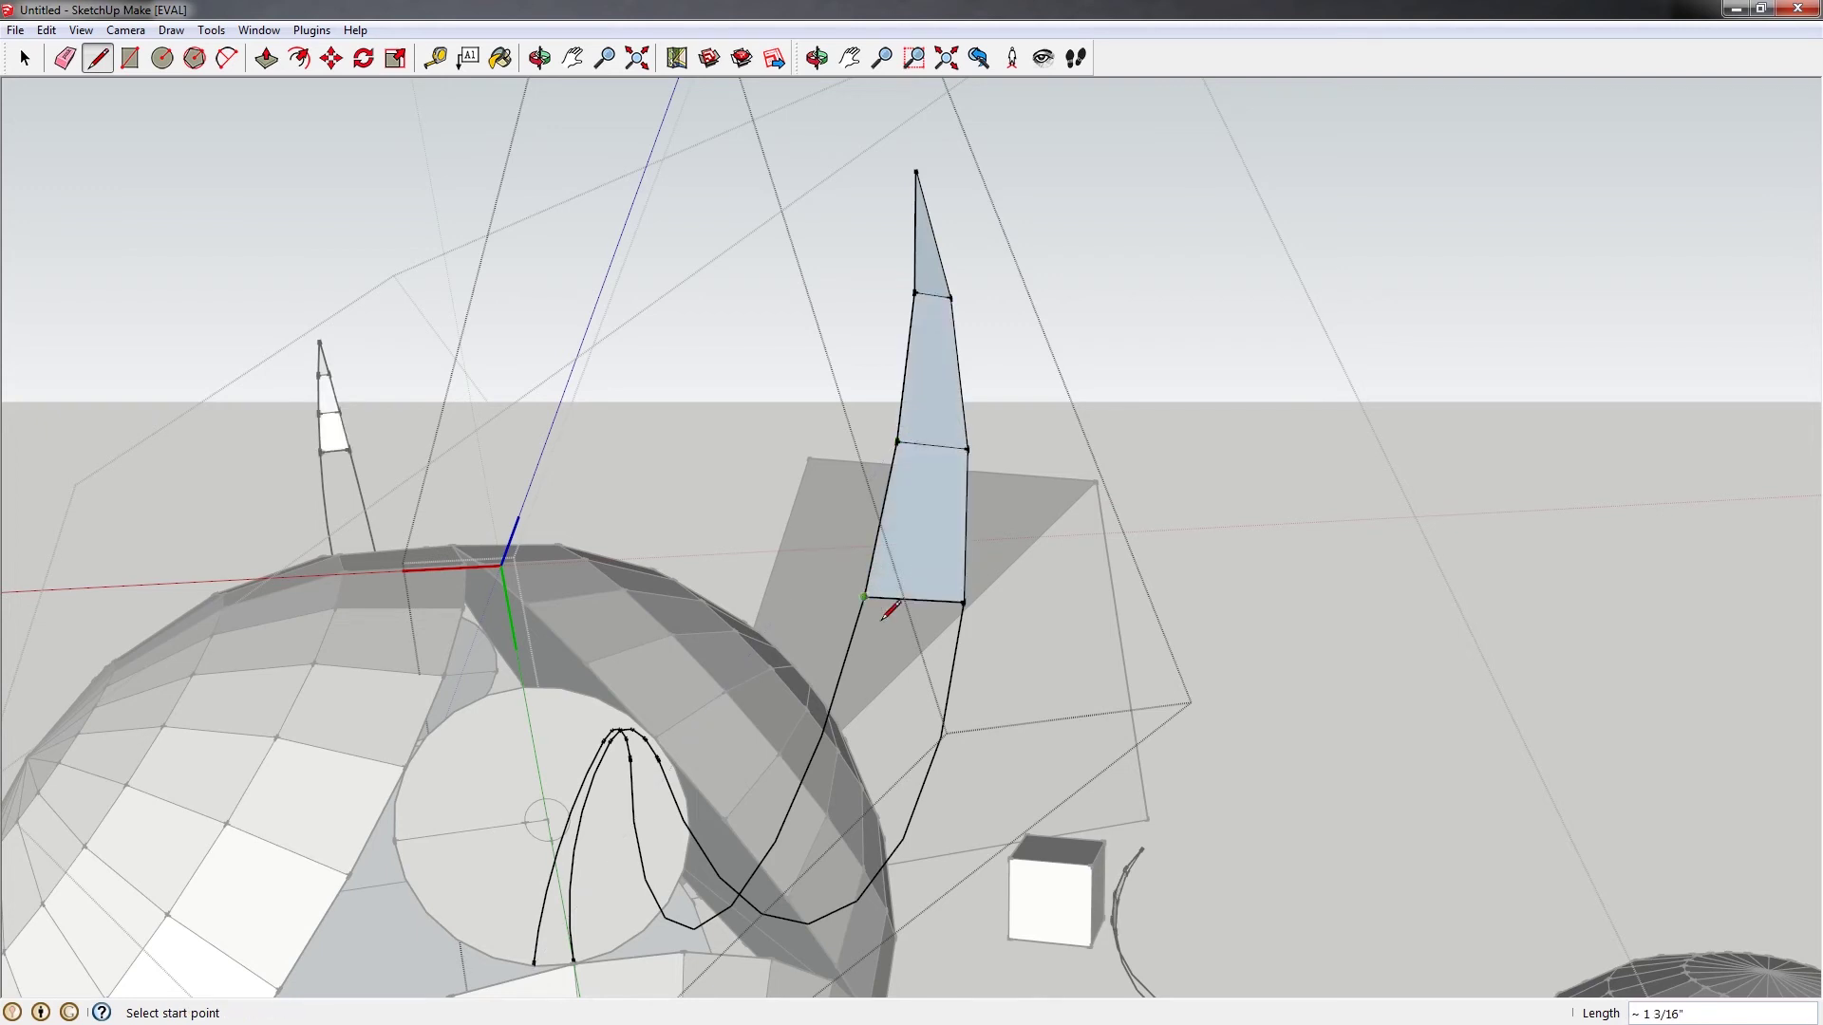
pyautogui.click(943, 743)
pyautogui.moveTo(852, 726); pyautogui.dragTo(1062, 645, button='middle')
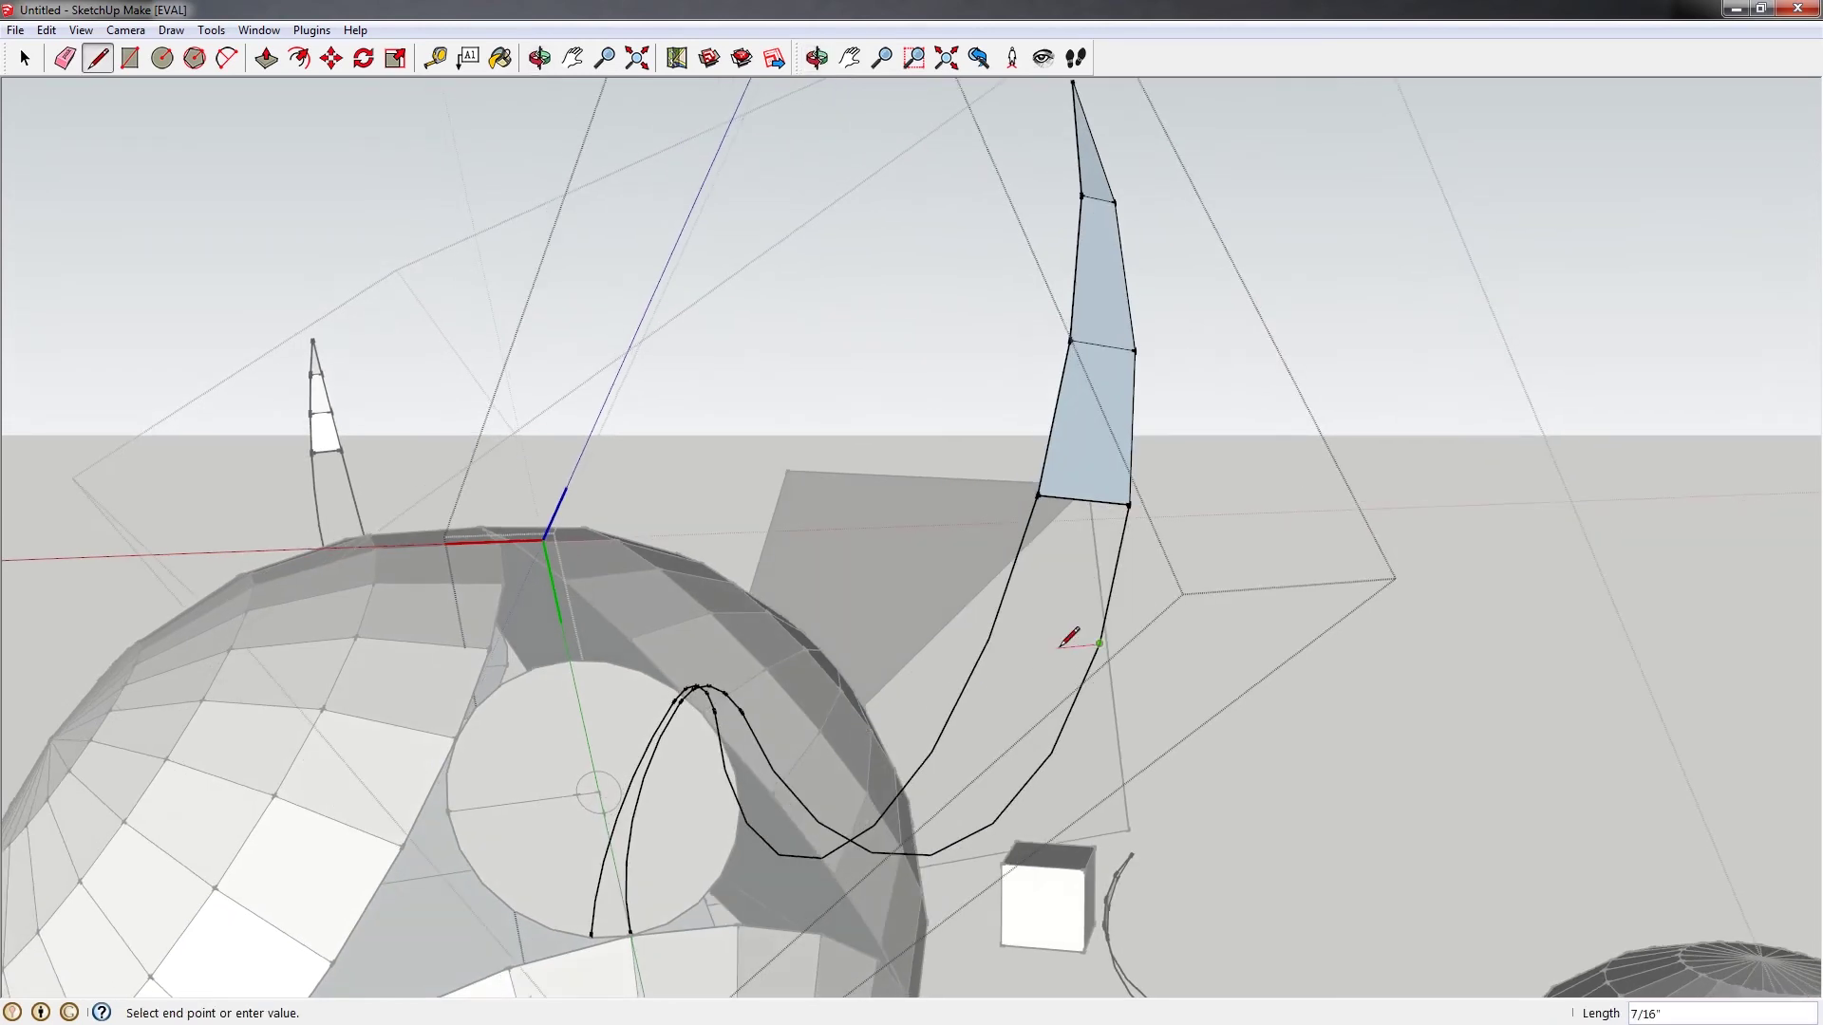
pyautogui.click(994, 653)
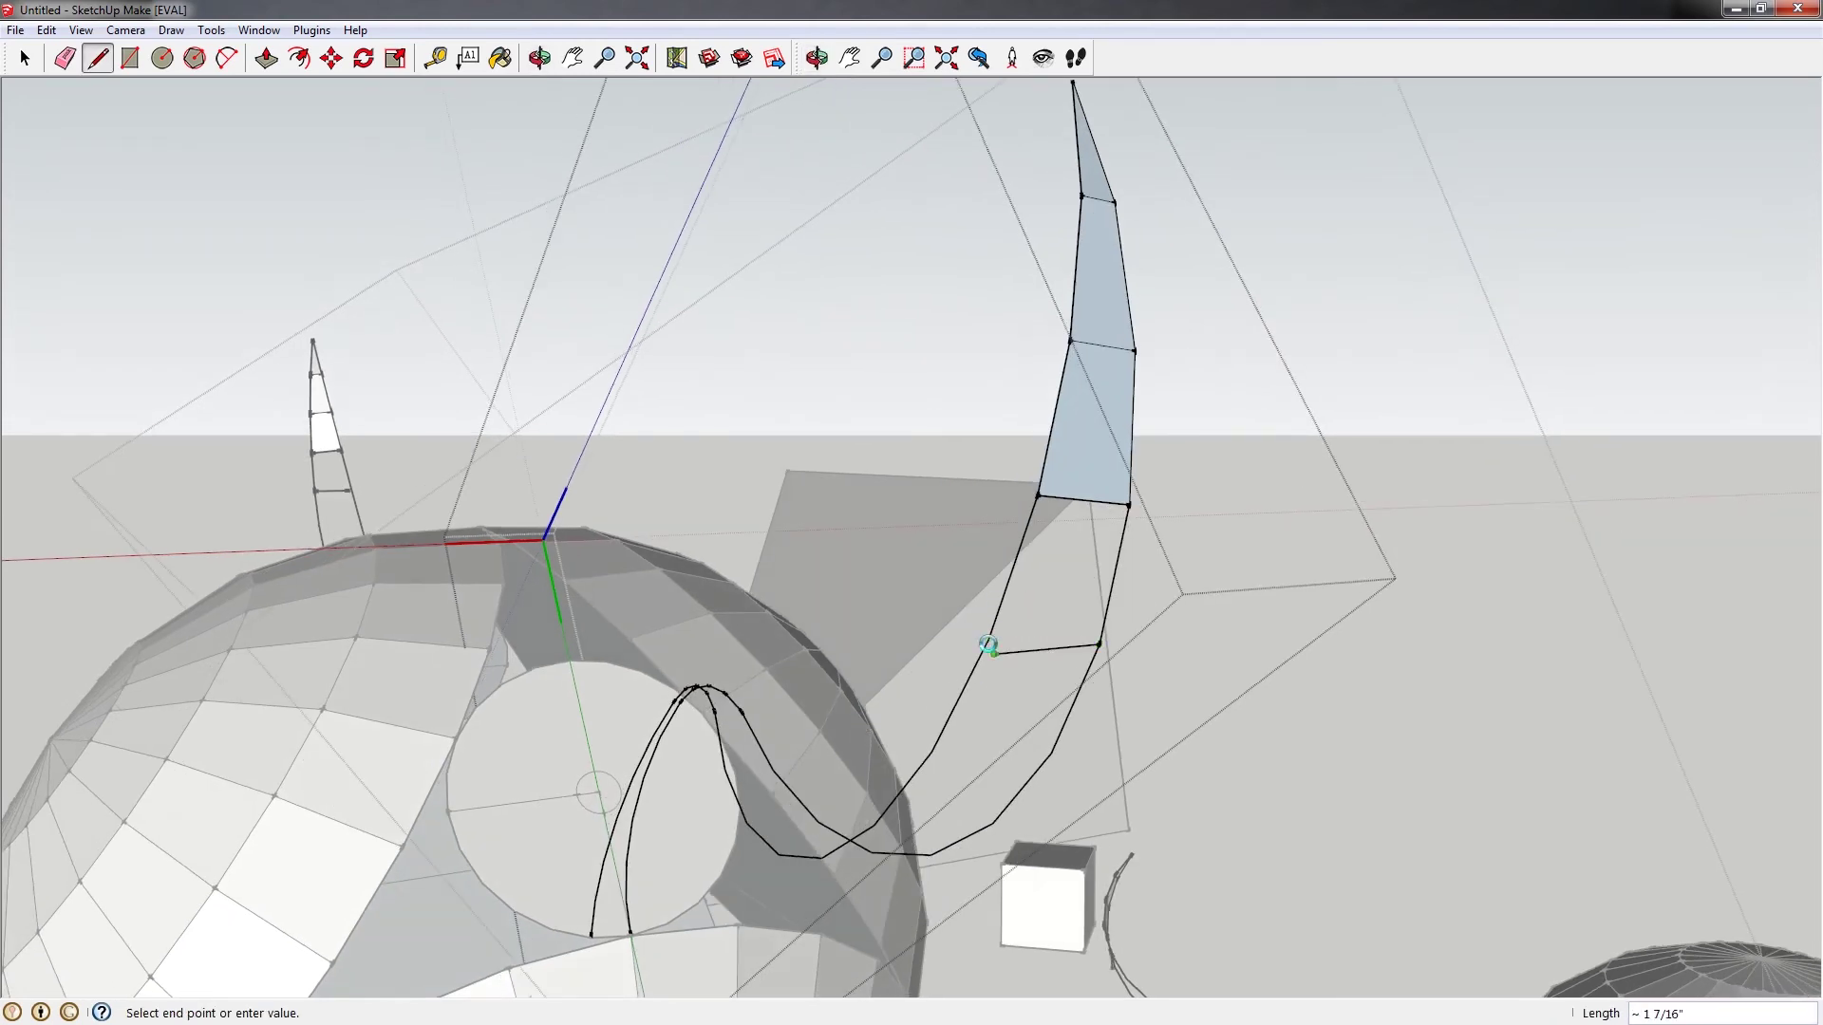
pyautogui.press('Escape')
# Fill the next strip sections down the middle with cross-edge faces
pyautogui.click(1099, 645)
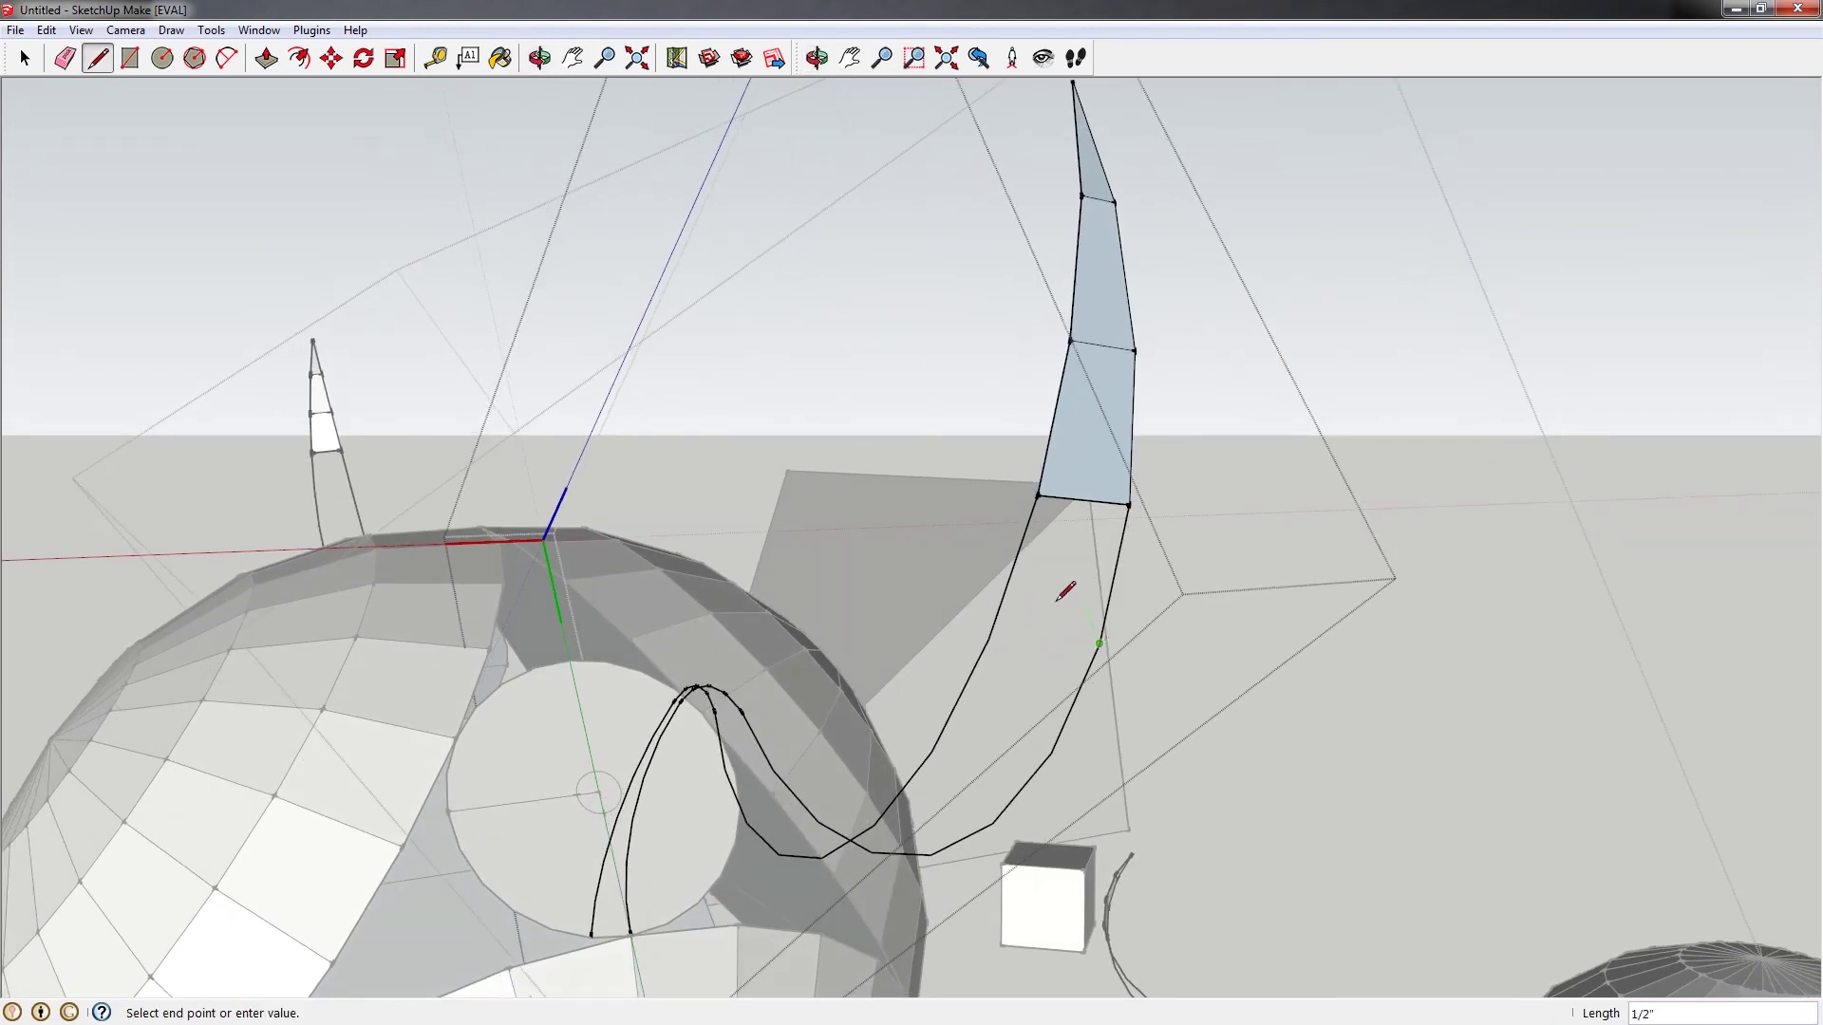
pyautogui.click(989, 639)
pyautogui.click(1052, 752)
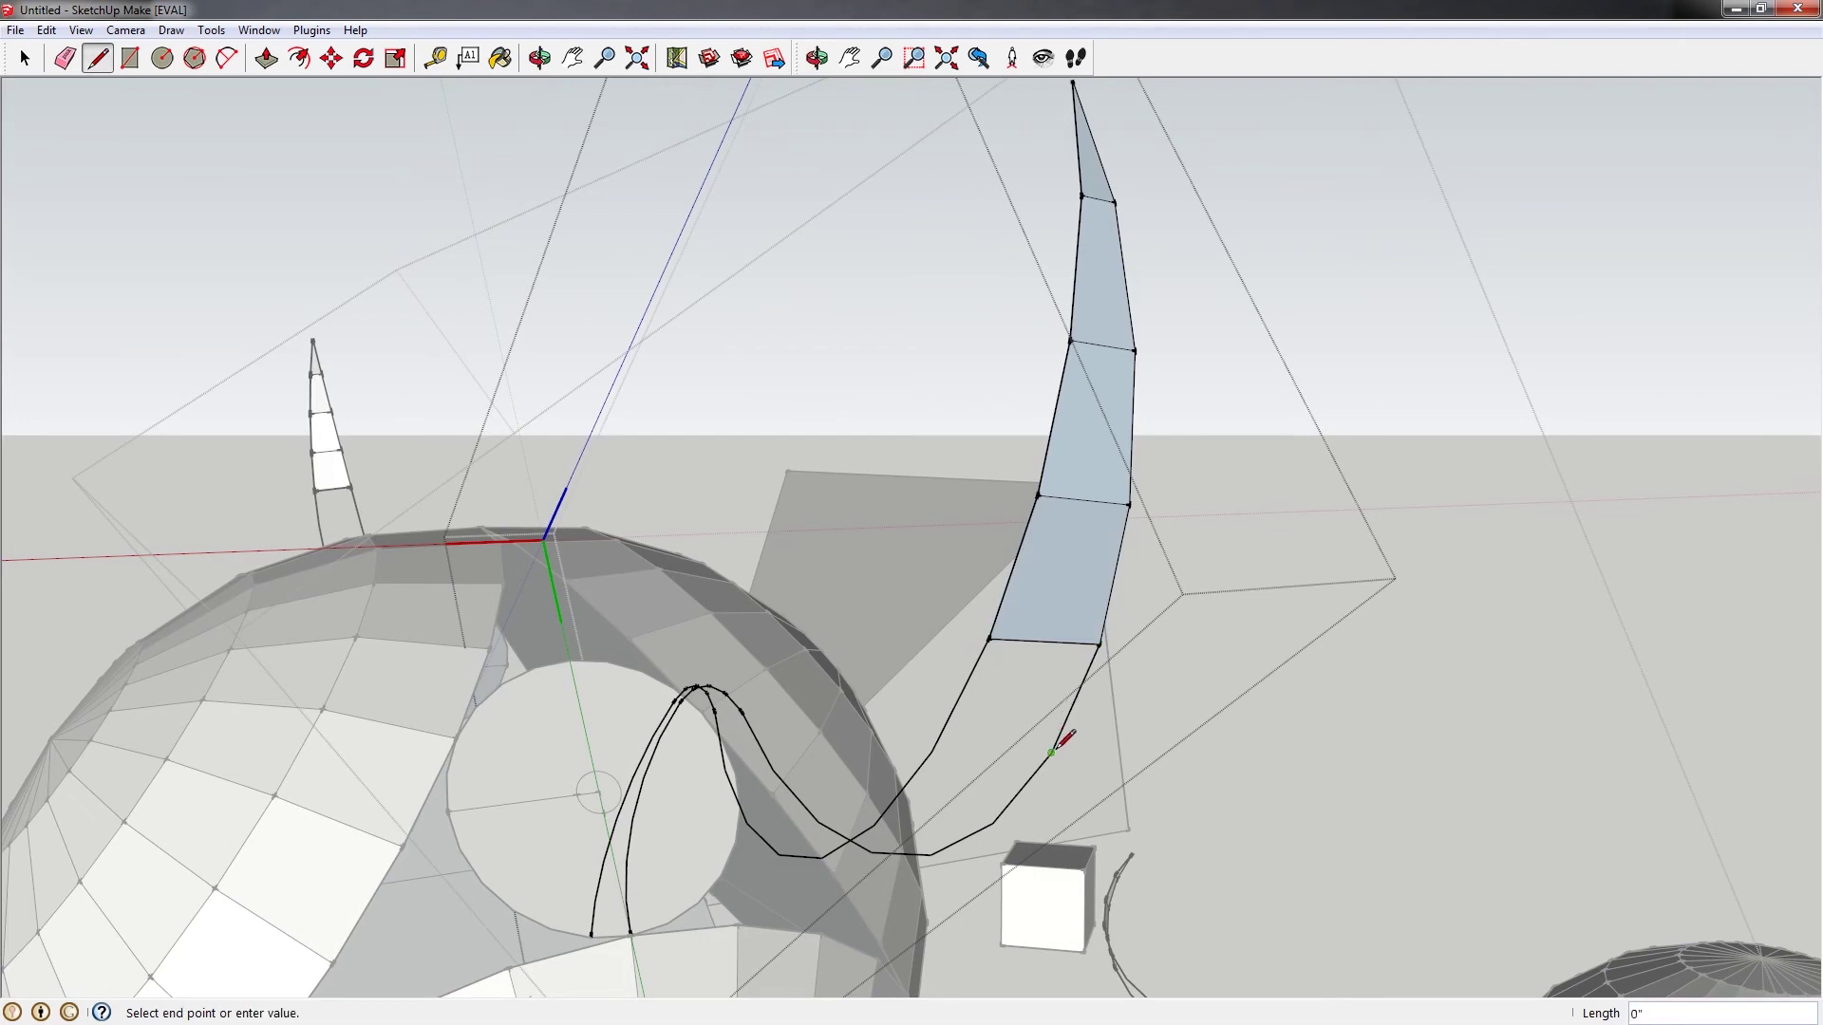
pyautogui.click(936, 750)
pyautogui.moveTo(936, 750); pyautogui.dragTo(1082, 465, button='middle')
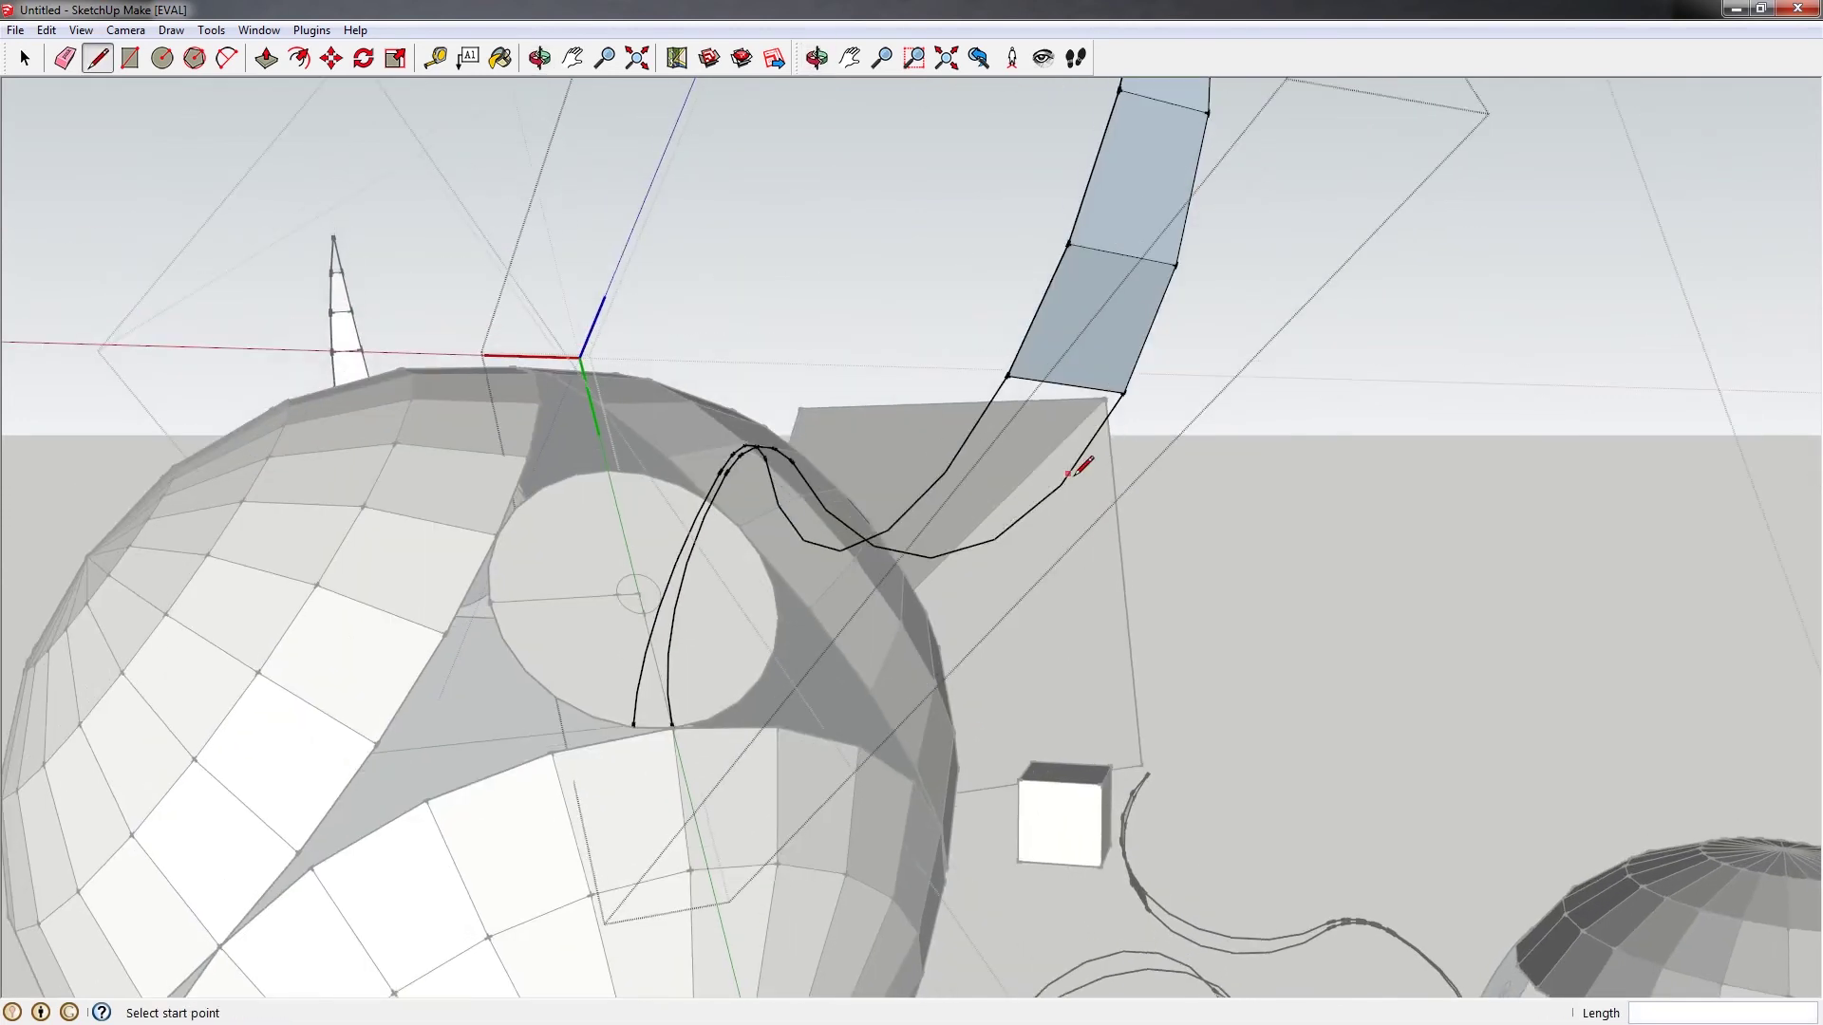
pyautogui.click(1060, 485)
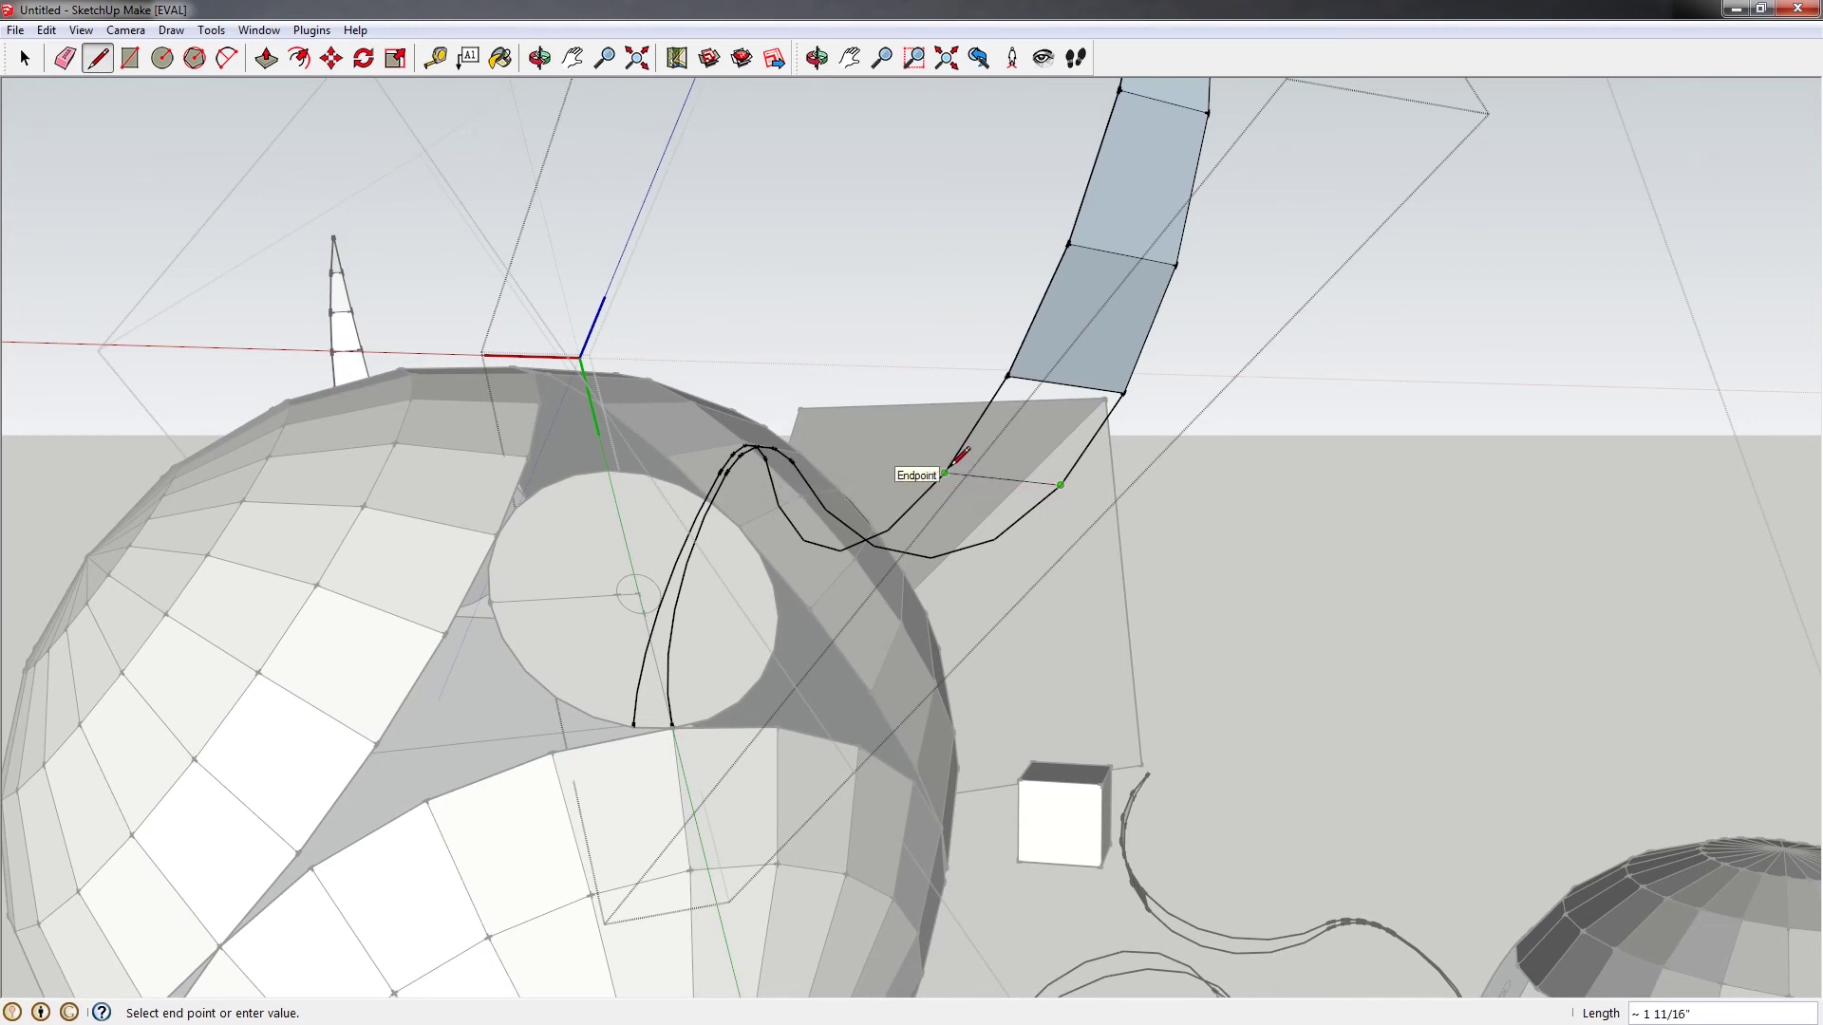
pyautogui.scroll(1, 959, 457)
pyautogui.click(945, 472)
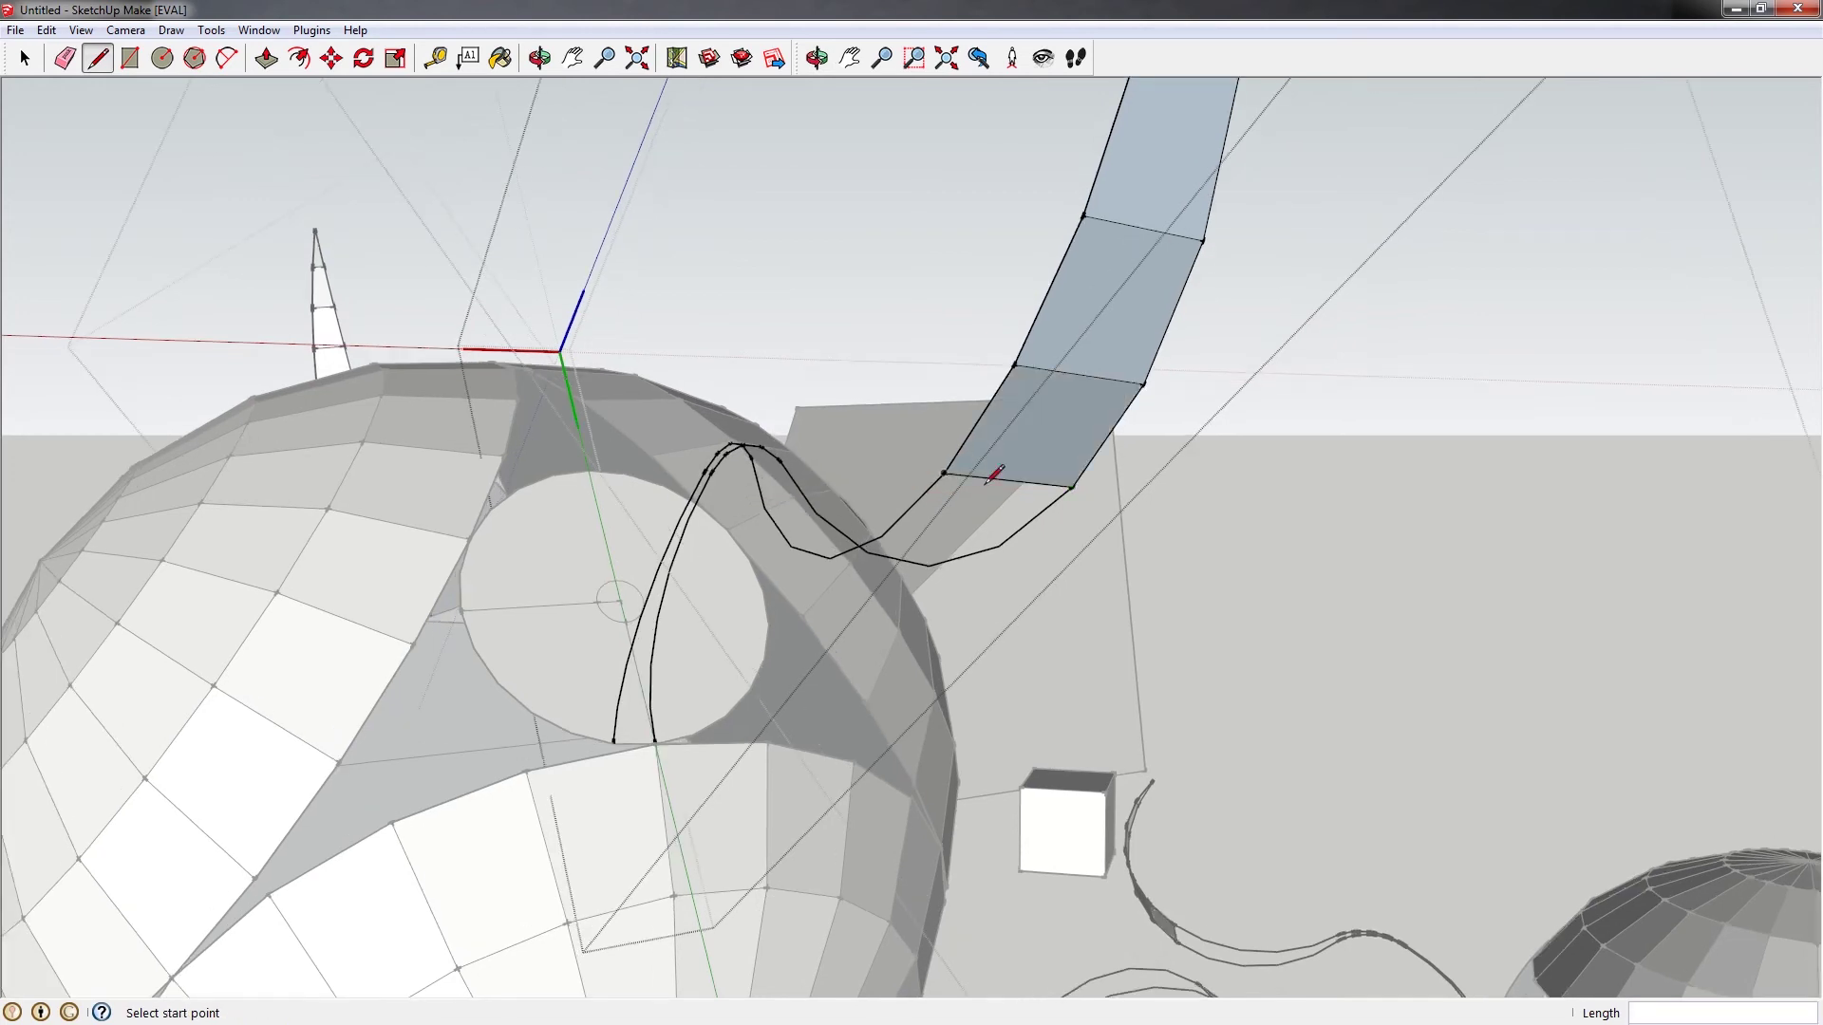
pyautogui.click(999, 545)
pyautogui.moveTo(999, 545); pyautogui.dragTo(995, 537, button='middle')
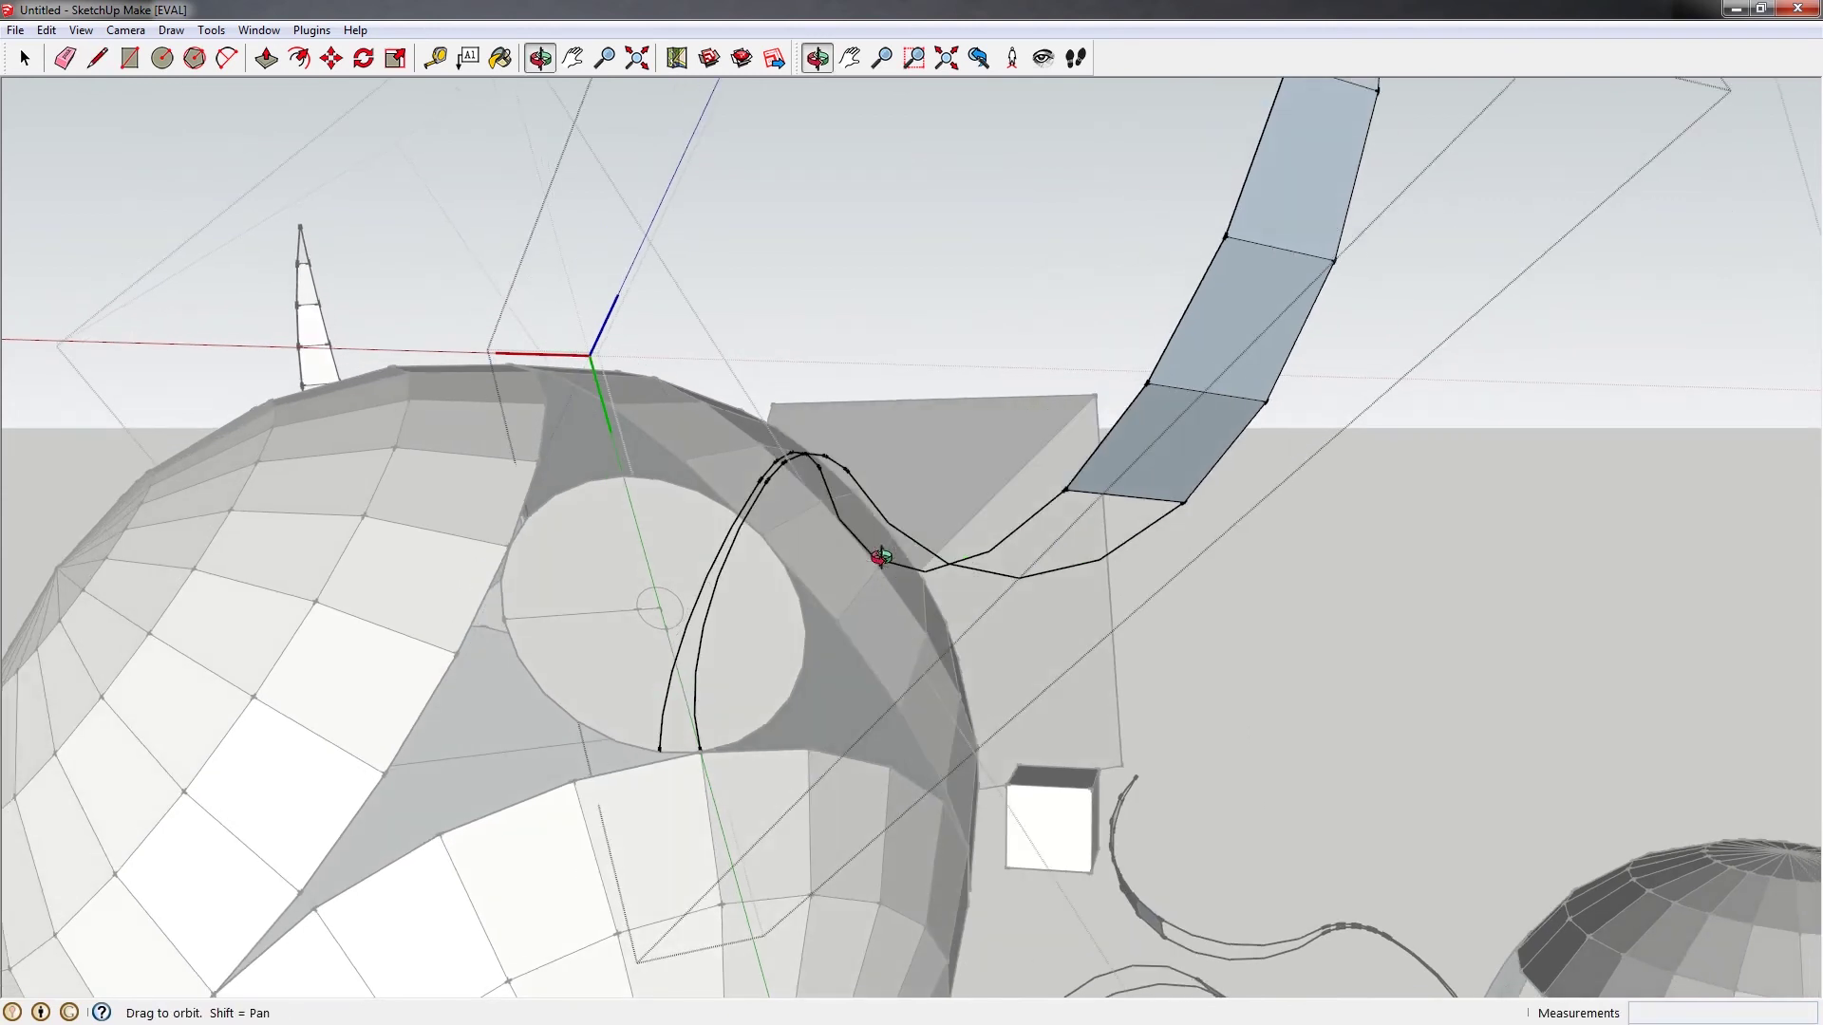
pyautogui.click(990, 549)
pyautogui.click(1018, 576)
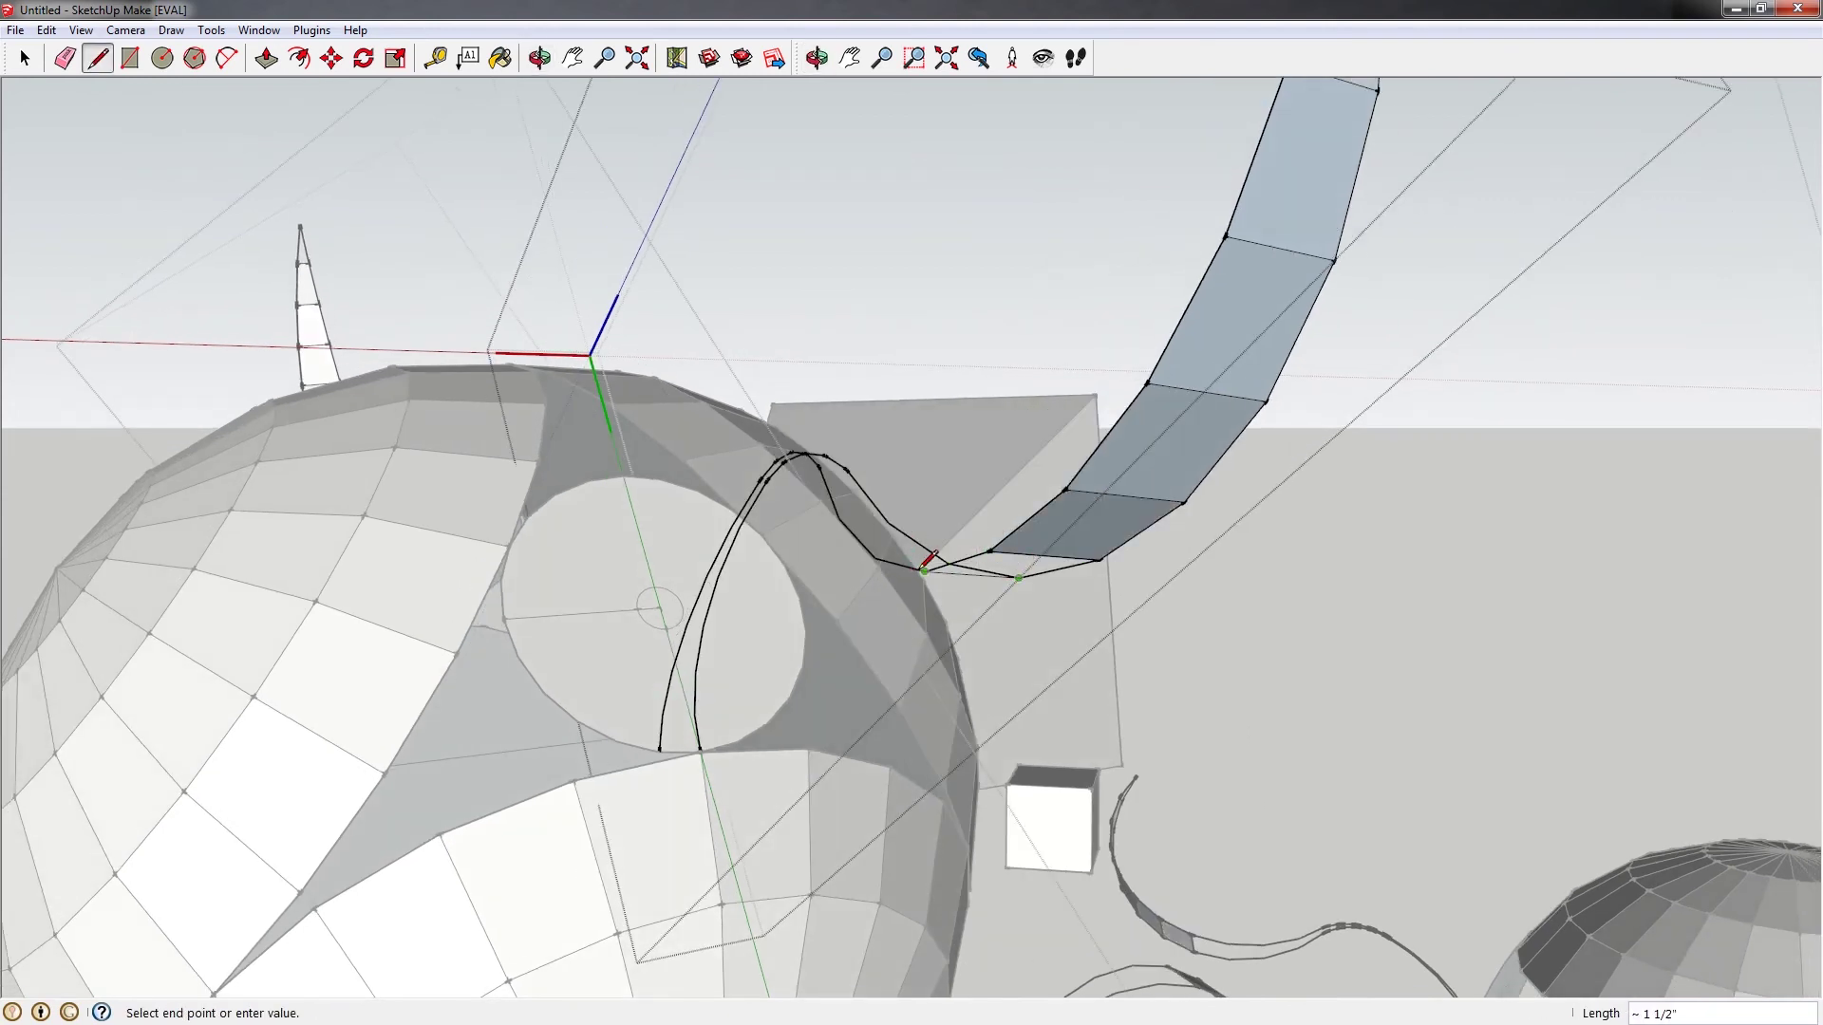
pyautogui.click(924, 569)
pyautogui.moveTo(892, 535)
pyautogui.mouseDown(button='middle')
pyautogui.moveTo(928, 651)
pyautogui.moveTo(855, 716)
pyautogui.moveTo(922, 834)
pyautogui.mouseUp(button='middle')
# Fill the lower strip sections beside the inner curve with faces
pyautogui.click(896, 814)
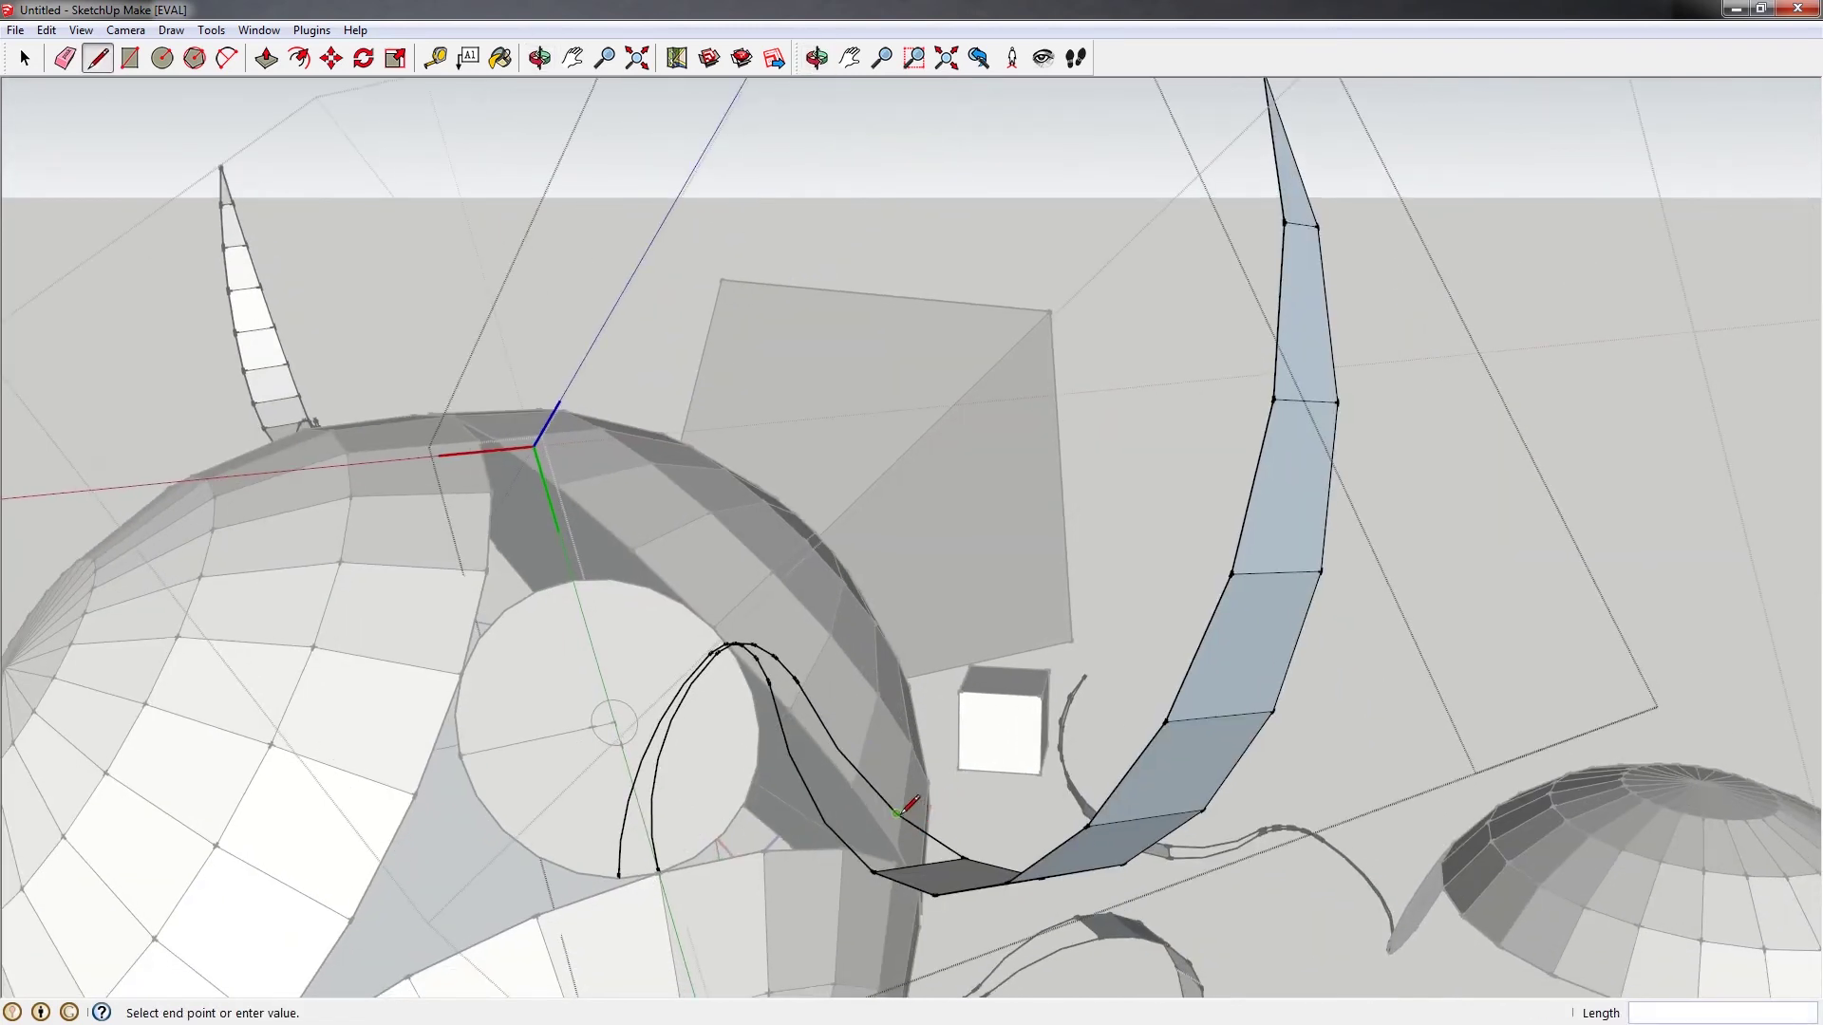
pyautogui.press('Escape')
pyautogui.click(896, 813)
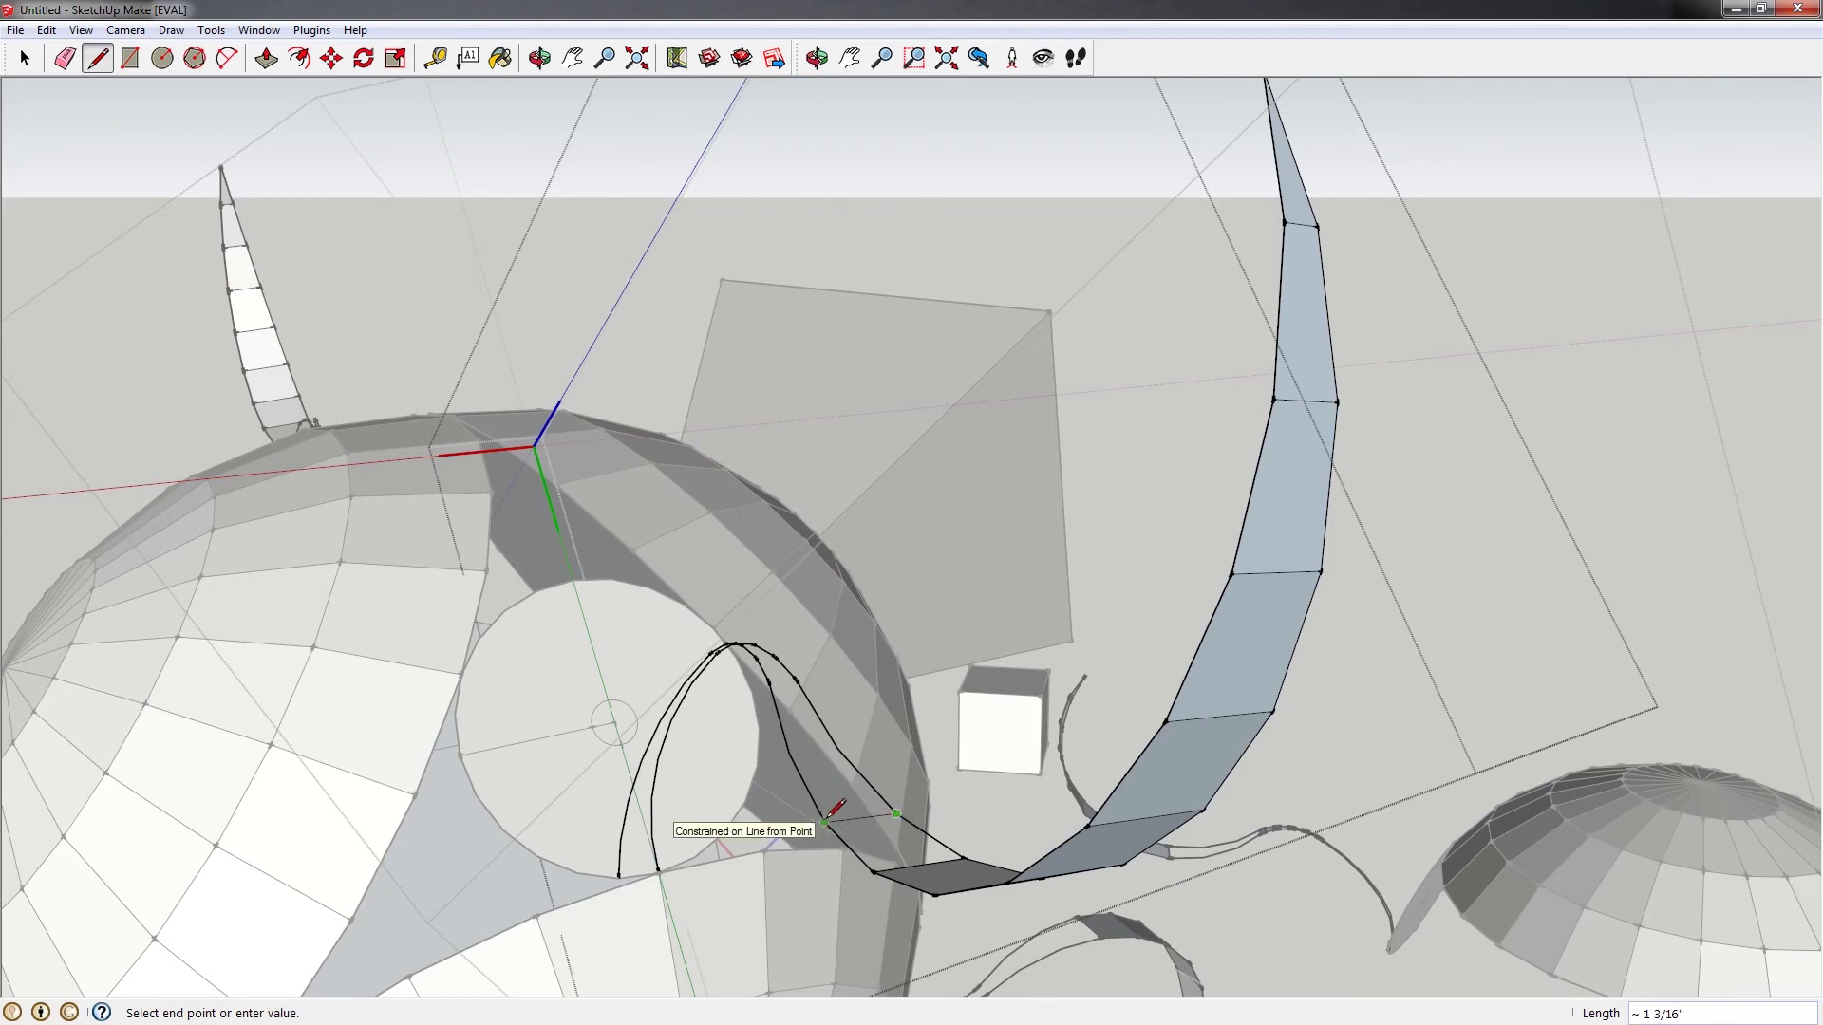
pyautogui.click(825, 820)
pyautogui.click(836, 749)
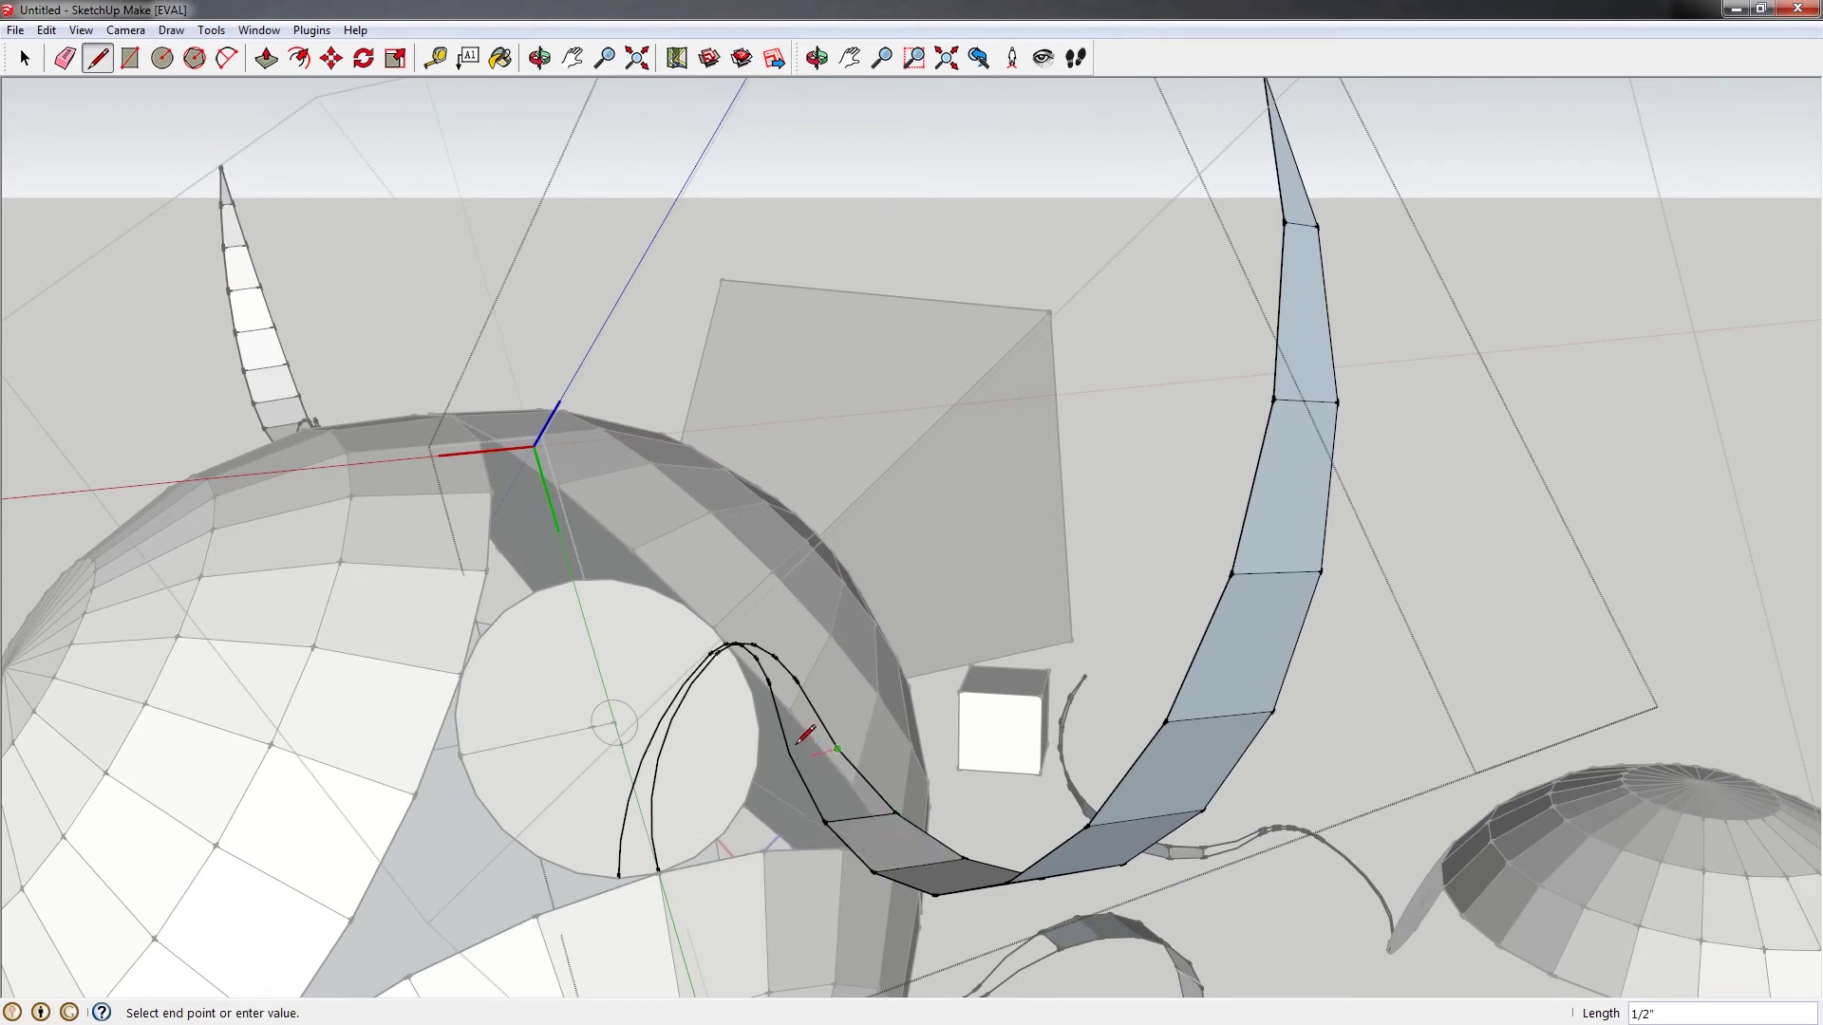
pyautogui.click(790, 756)
pyautogui.scroll(1, 789, 685)
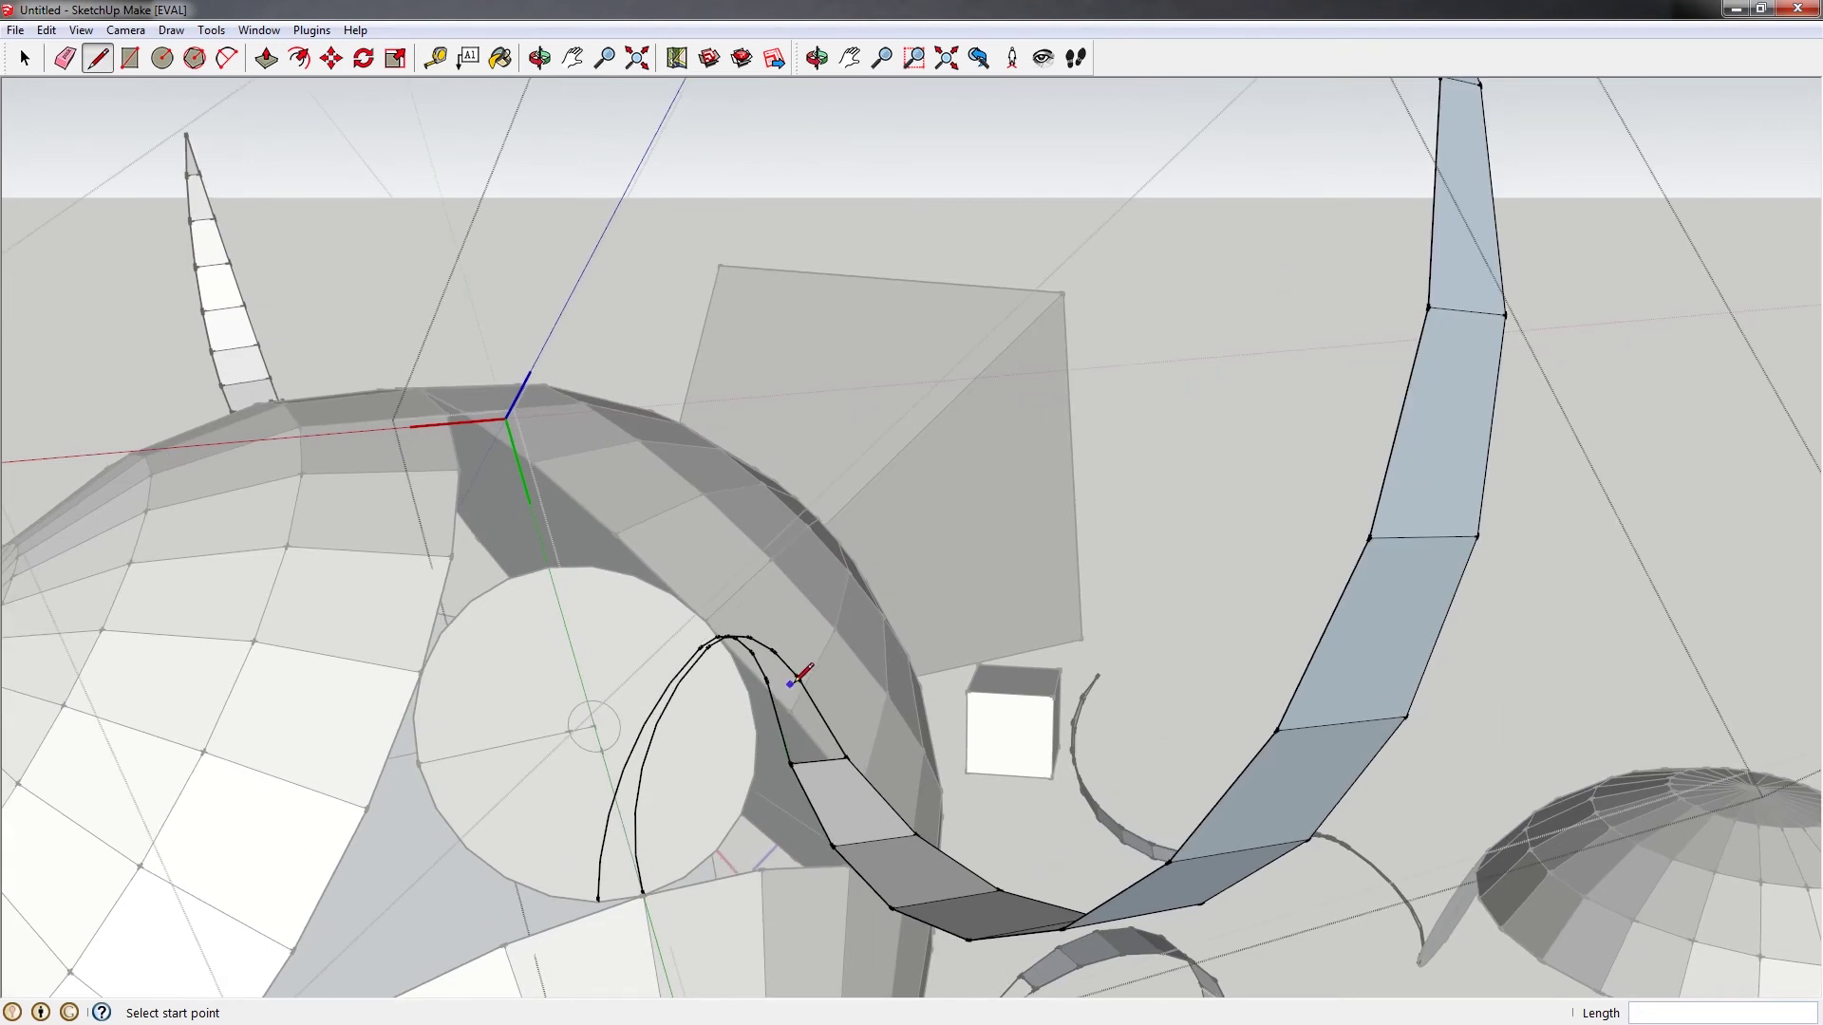
pyautogui.click(798, 678)
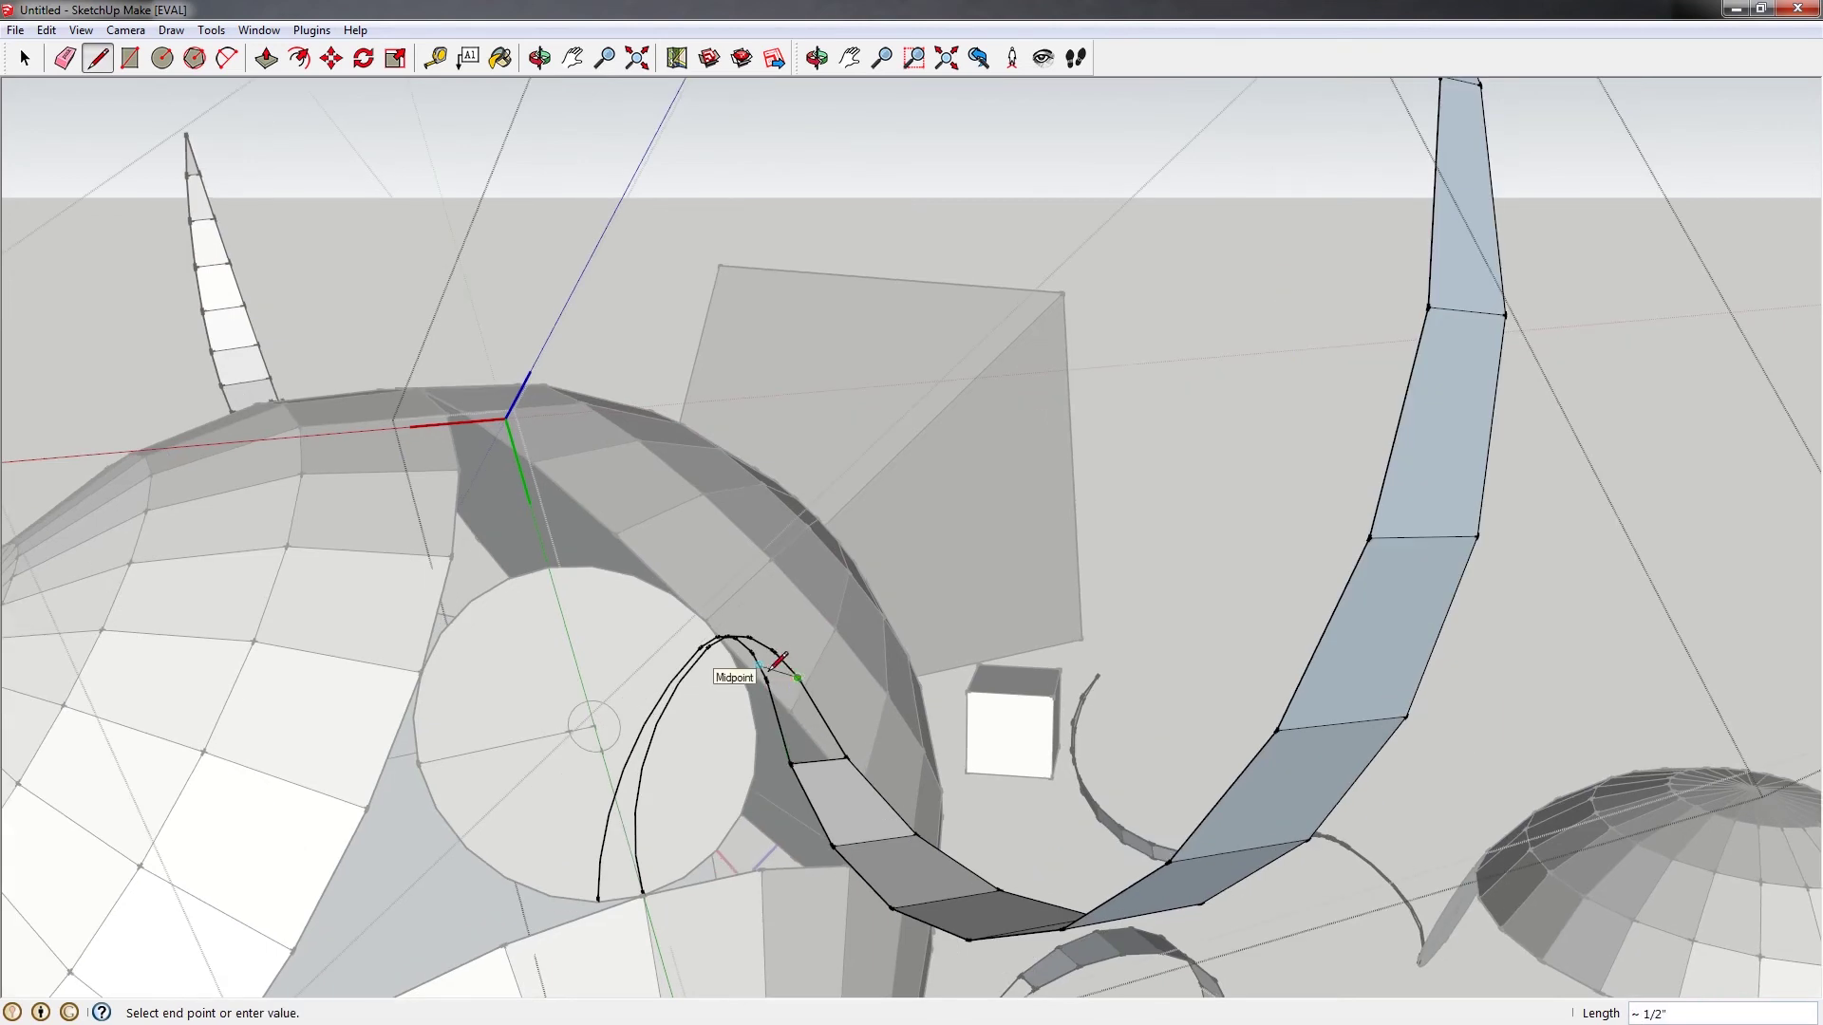
pyautogui.scroll(3, 767, 686)
pyautogui.click(768, 696)
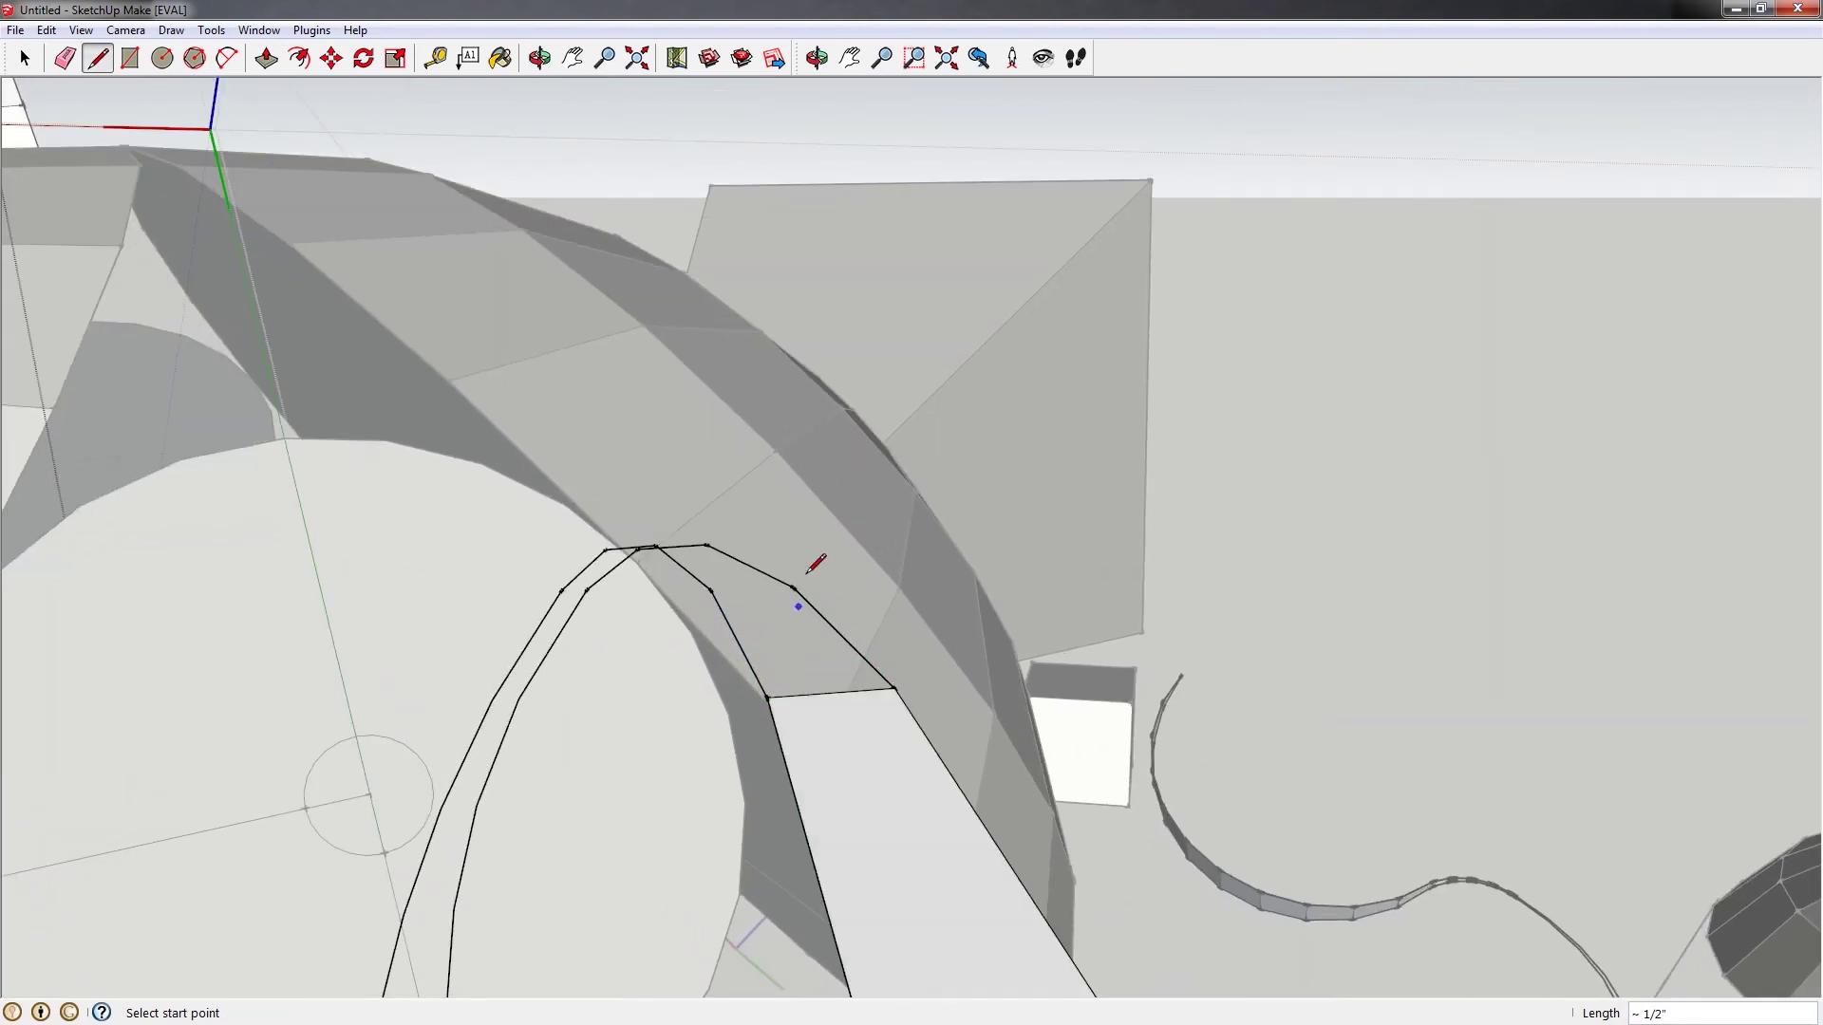
pyautogui.click(793, 587)
pyautogui.click(711, 591)
pyautogui.click(706, 544)
# Close the remaining faces across the arch top of the strip
pyautogui.moveTo(712, 537)
pyautogui.mouseDown(button='middle')
pyautogui.moveTo(671, 612)
pyautogui.moveTo(753, 742)
pyautogui.mouseUp(button='middle')
pyautogui.click(751, 756)
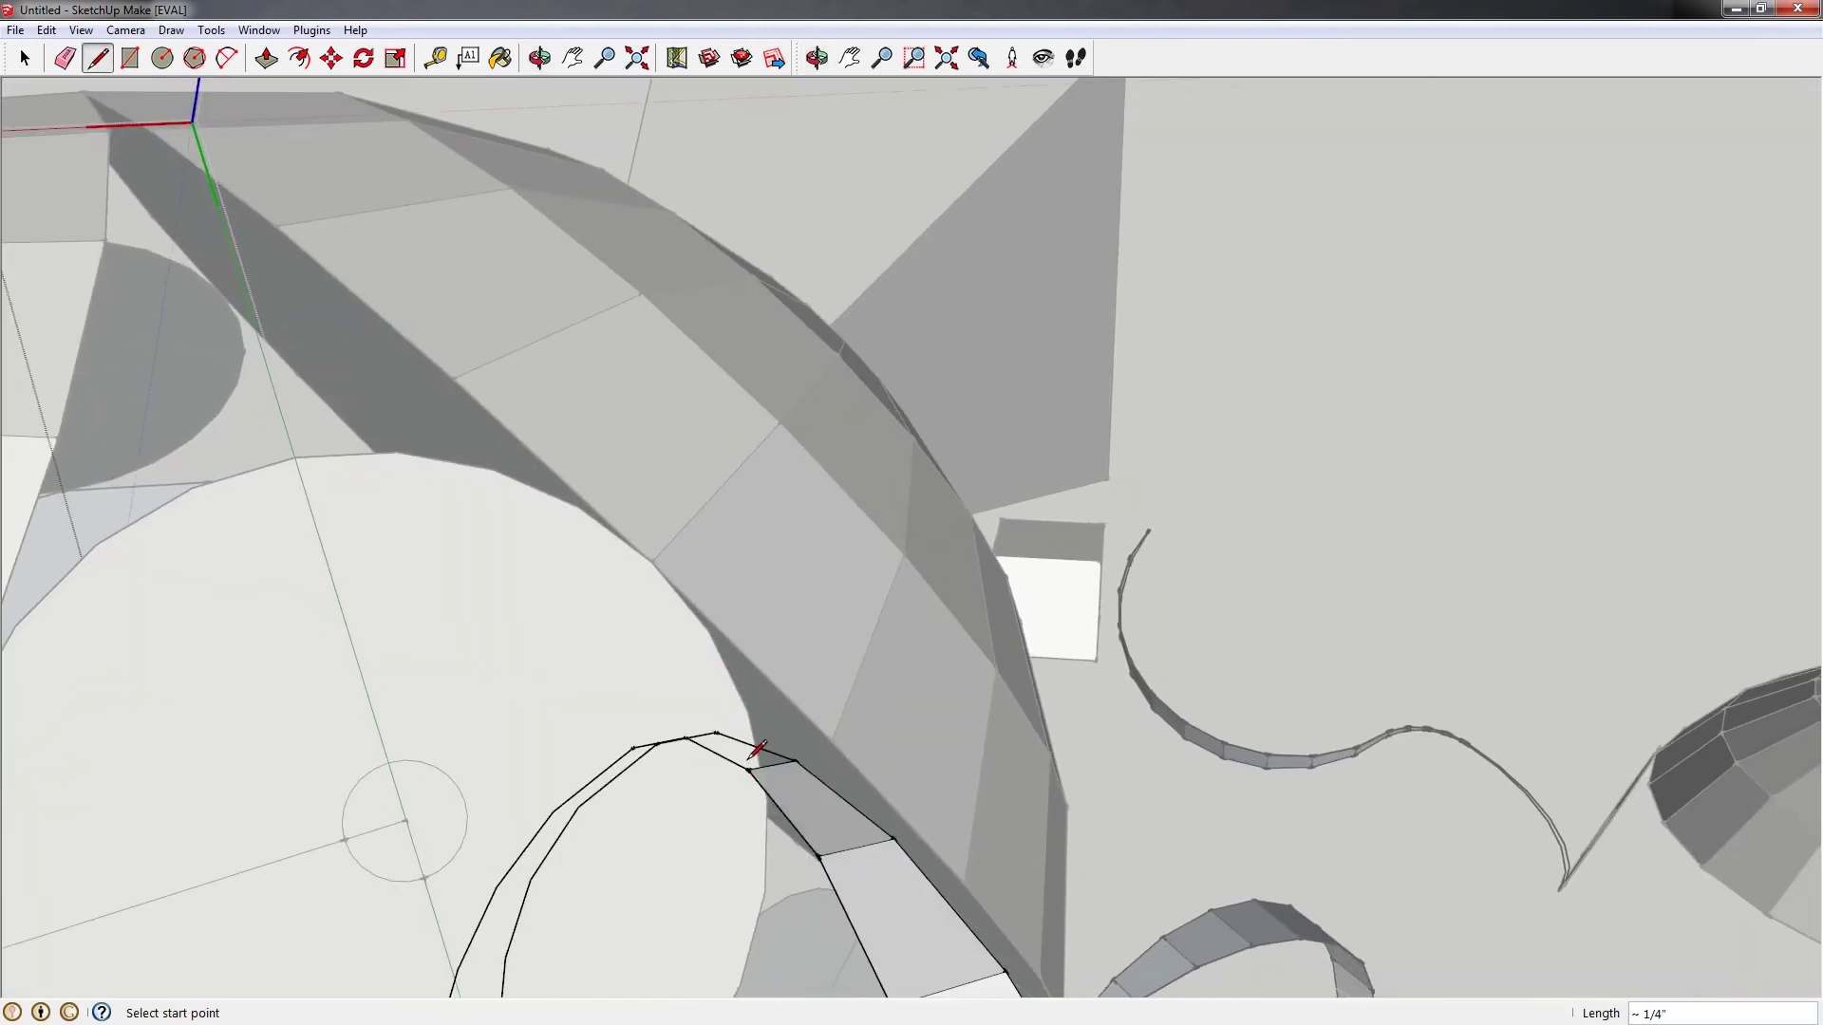
pyautogui.click(717, 732)
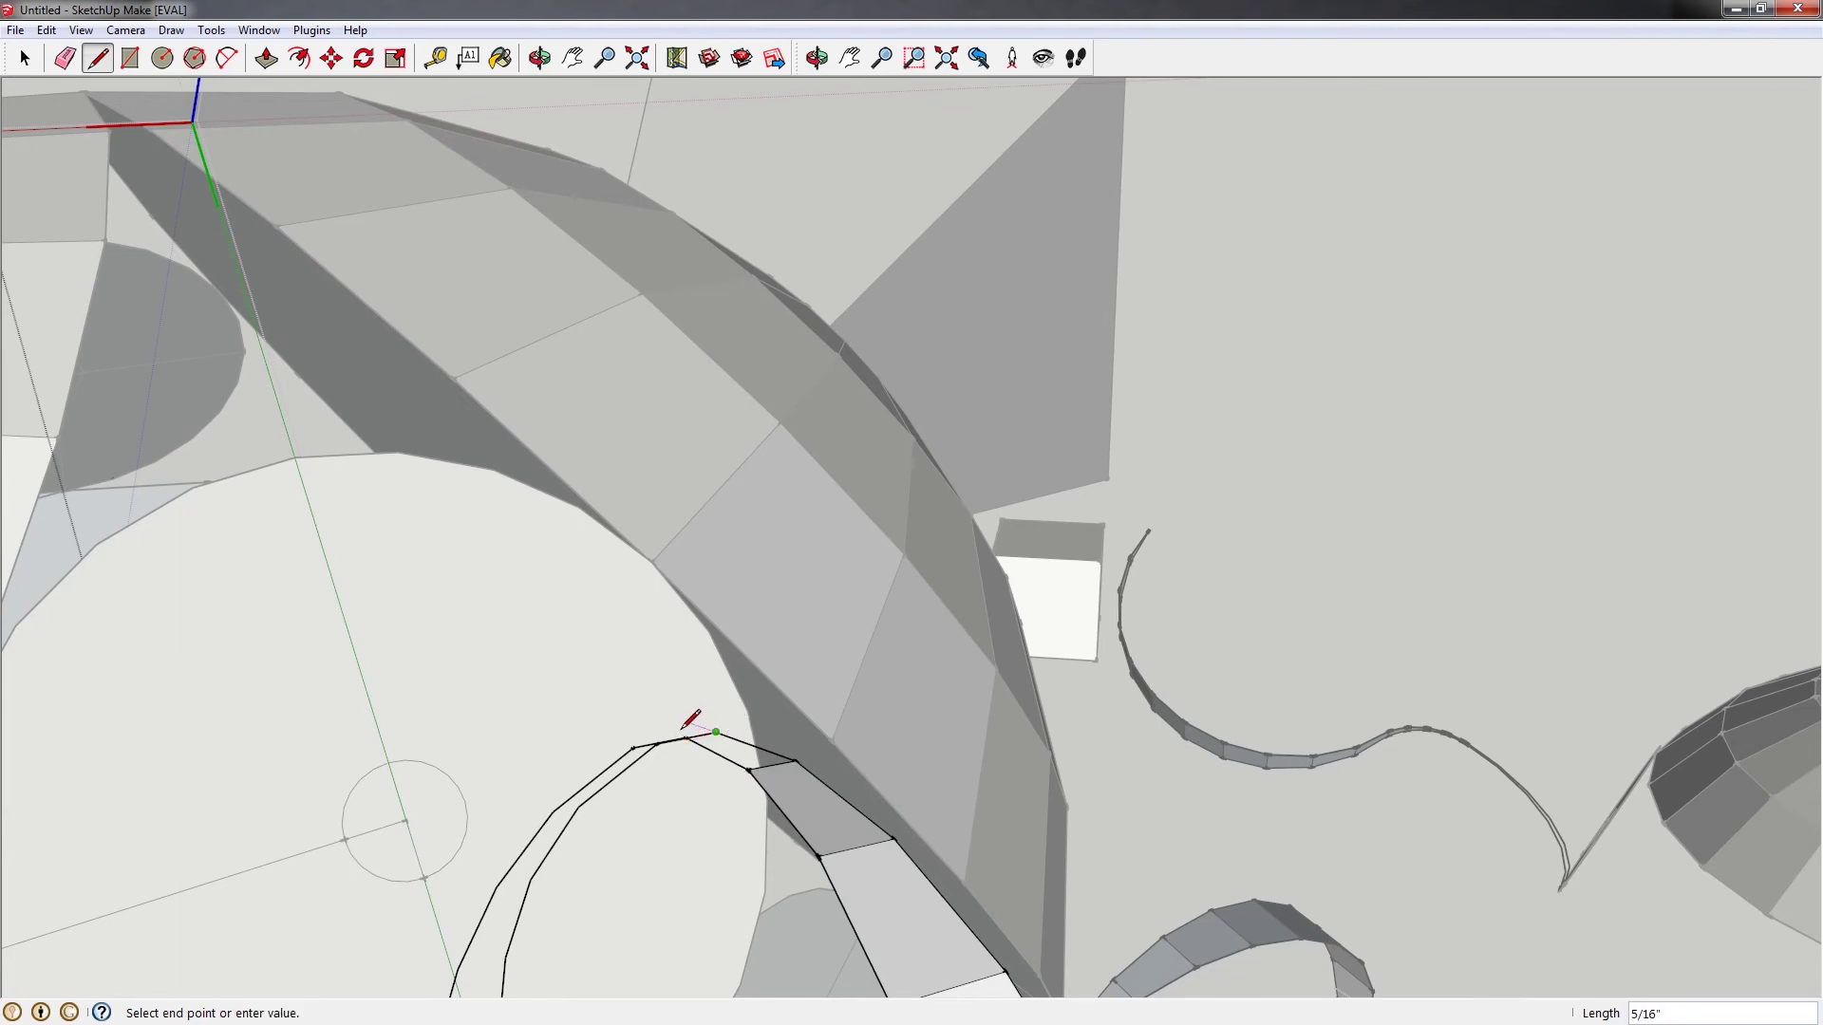
pyautogui.moveTo(690, 721)
pyautogui.mouseDown(button='middle')
pyautogui.moveTo(711, 570)
pyautogui.moveTo(693, 731)
pyautogui.mouseUp(button='middle')
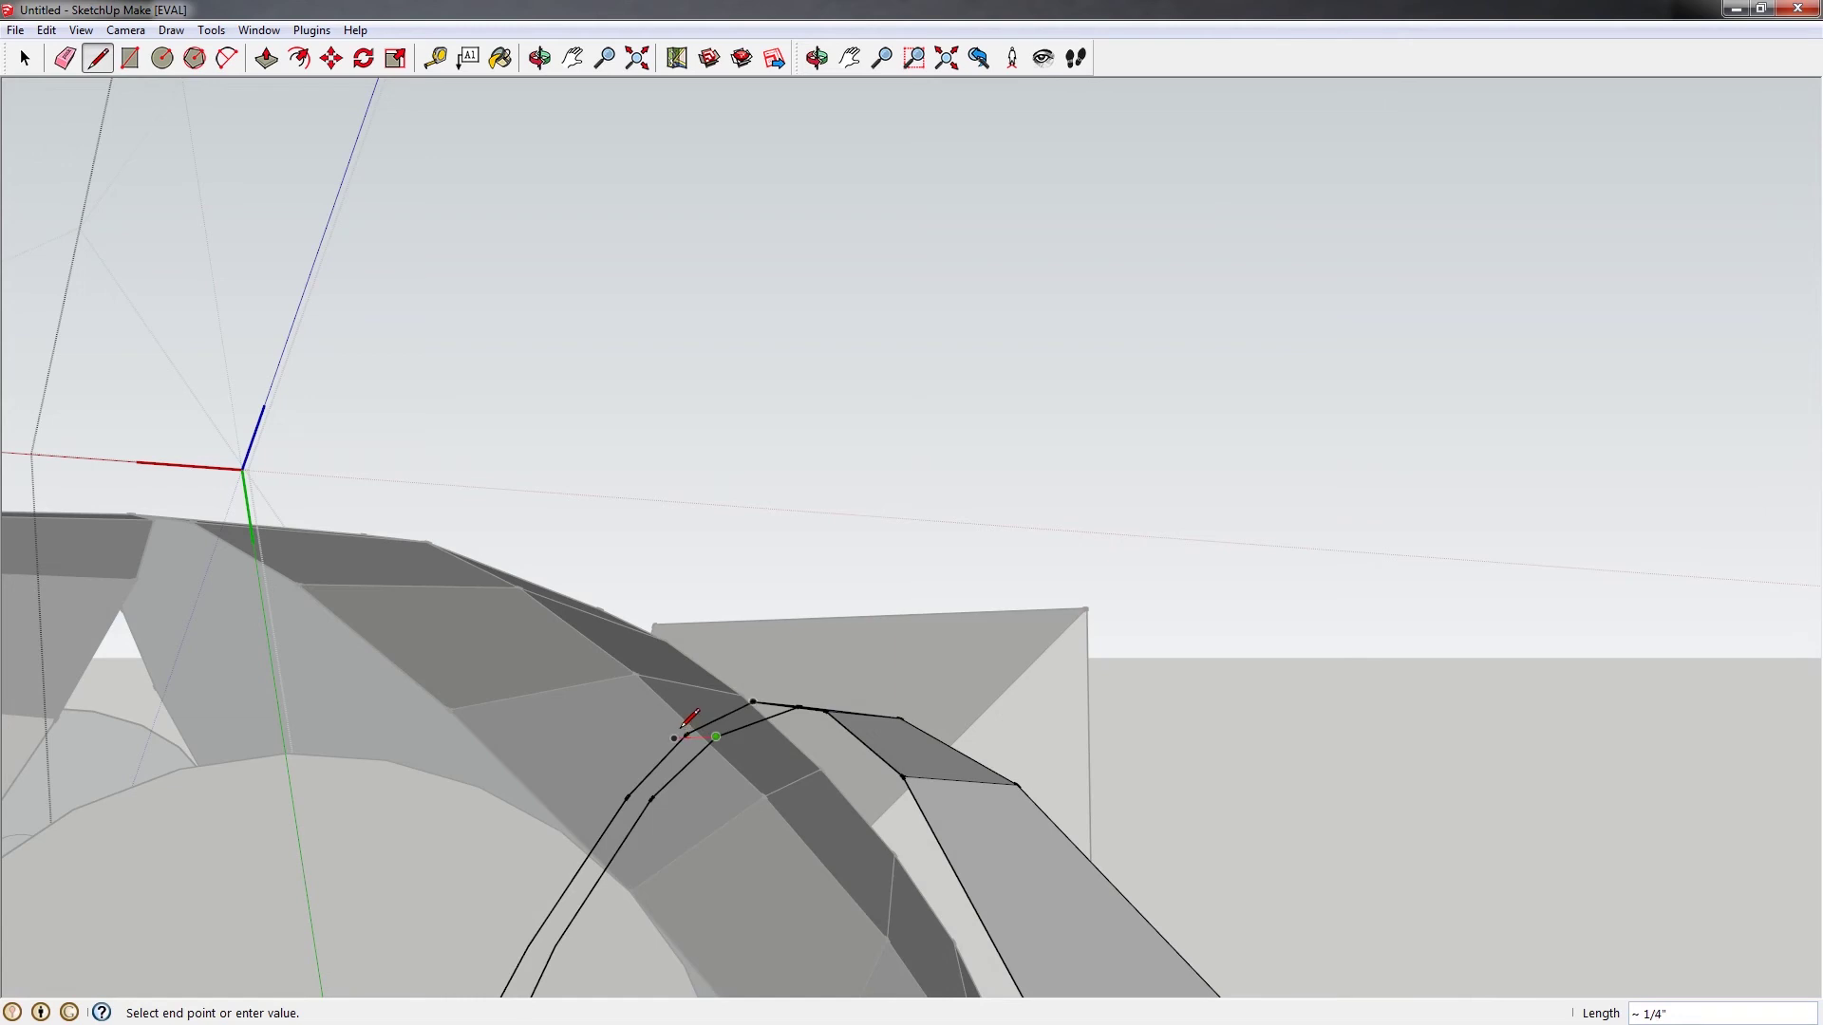
pyautogui.moveTo(689, 721)
pyautogui.mouseDown(button='middle')
pyautogui.moveTo(702, 731)
pyautogui.moveTo(645, 786)
pyautogui.mouseUp(button='middle')
pyautogui.click(694, 740)
pyautogui.click(659, 787)
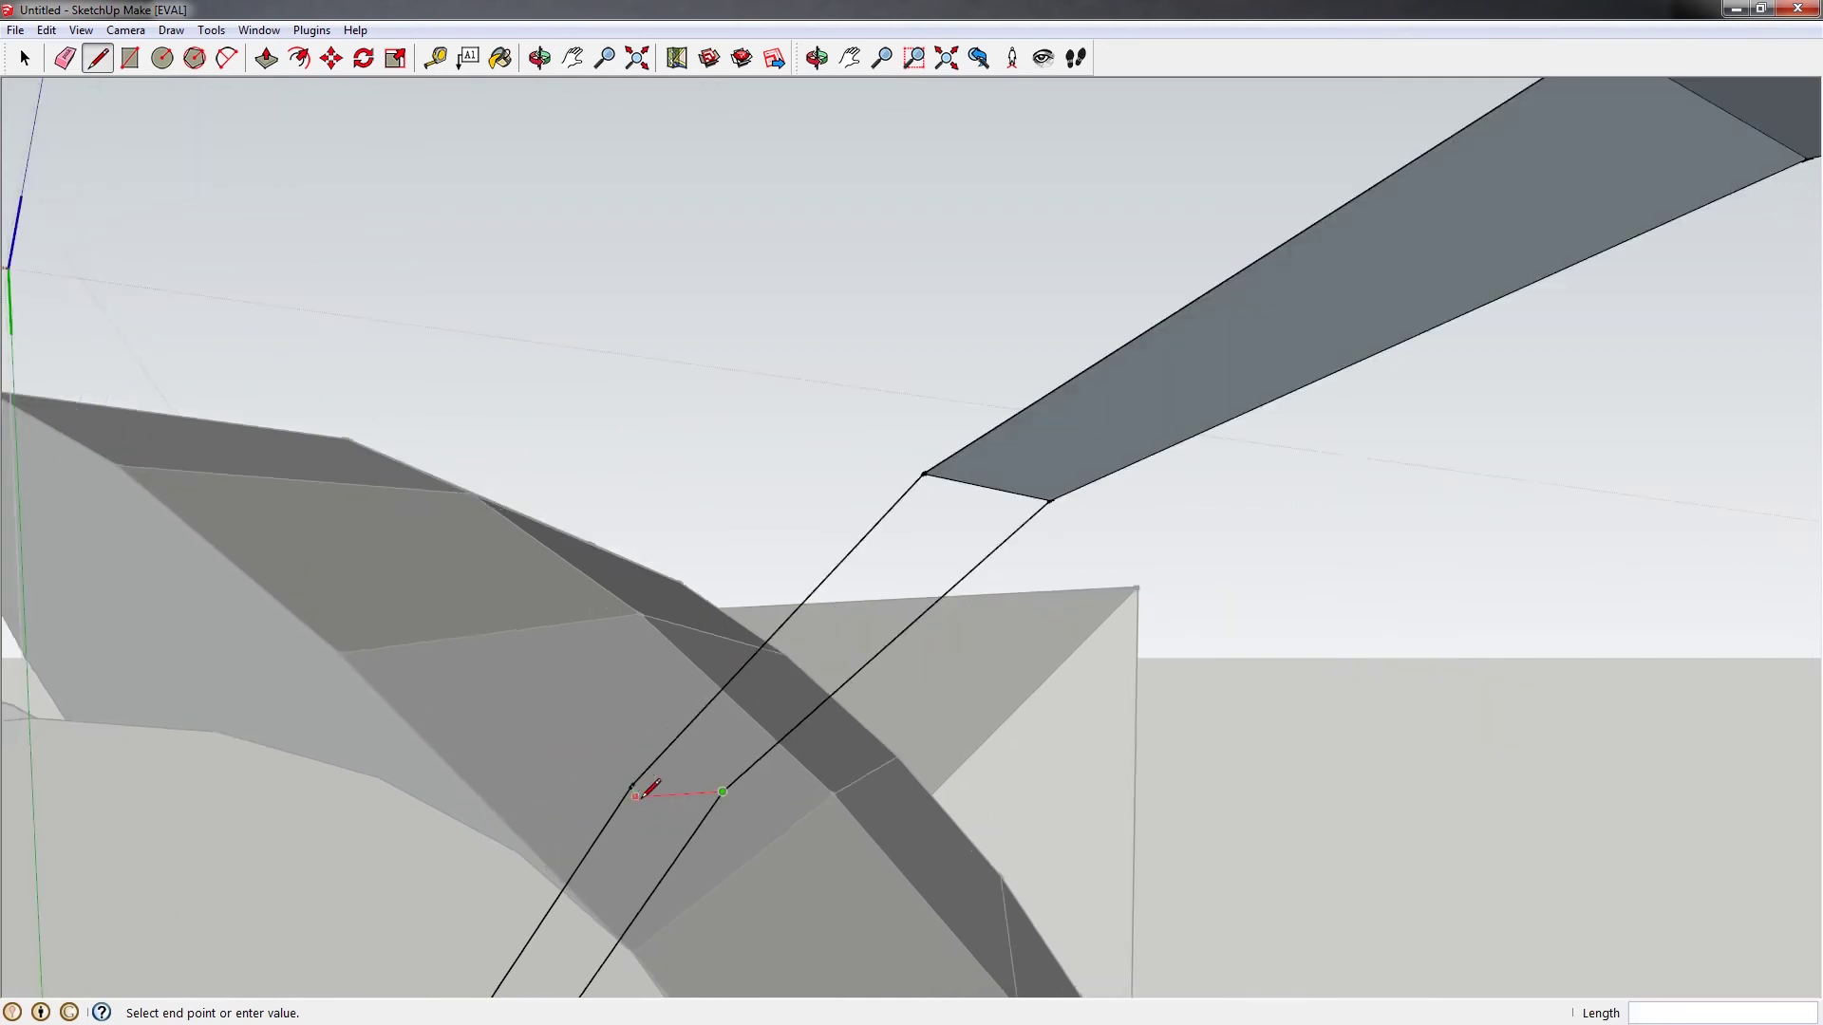
pyautogui.scroll(3, 634, 791)
pyautogui.click(627, 769)
pyautogui.moveTo(627, 769)
pyautogui.mouseDown(button='middle')
pyautogui.moveTo(826, 572)
pyautogui.moveTo(741, 737)
pyautogui.moveTo(883, 333)
pyautogui.mouseUp(button='middle')
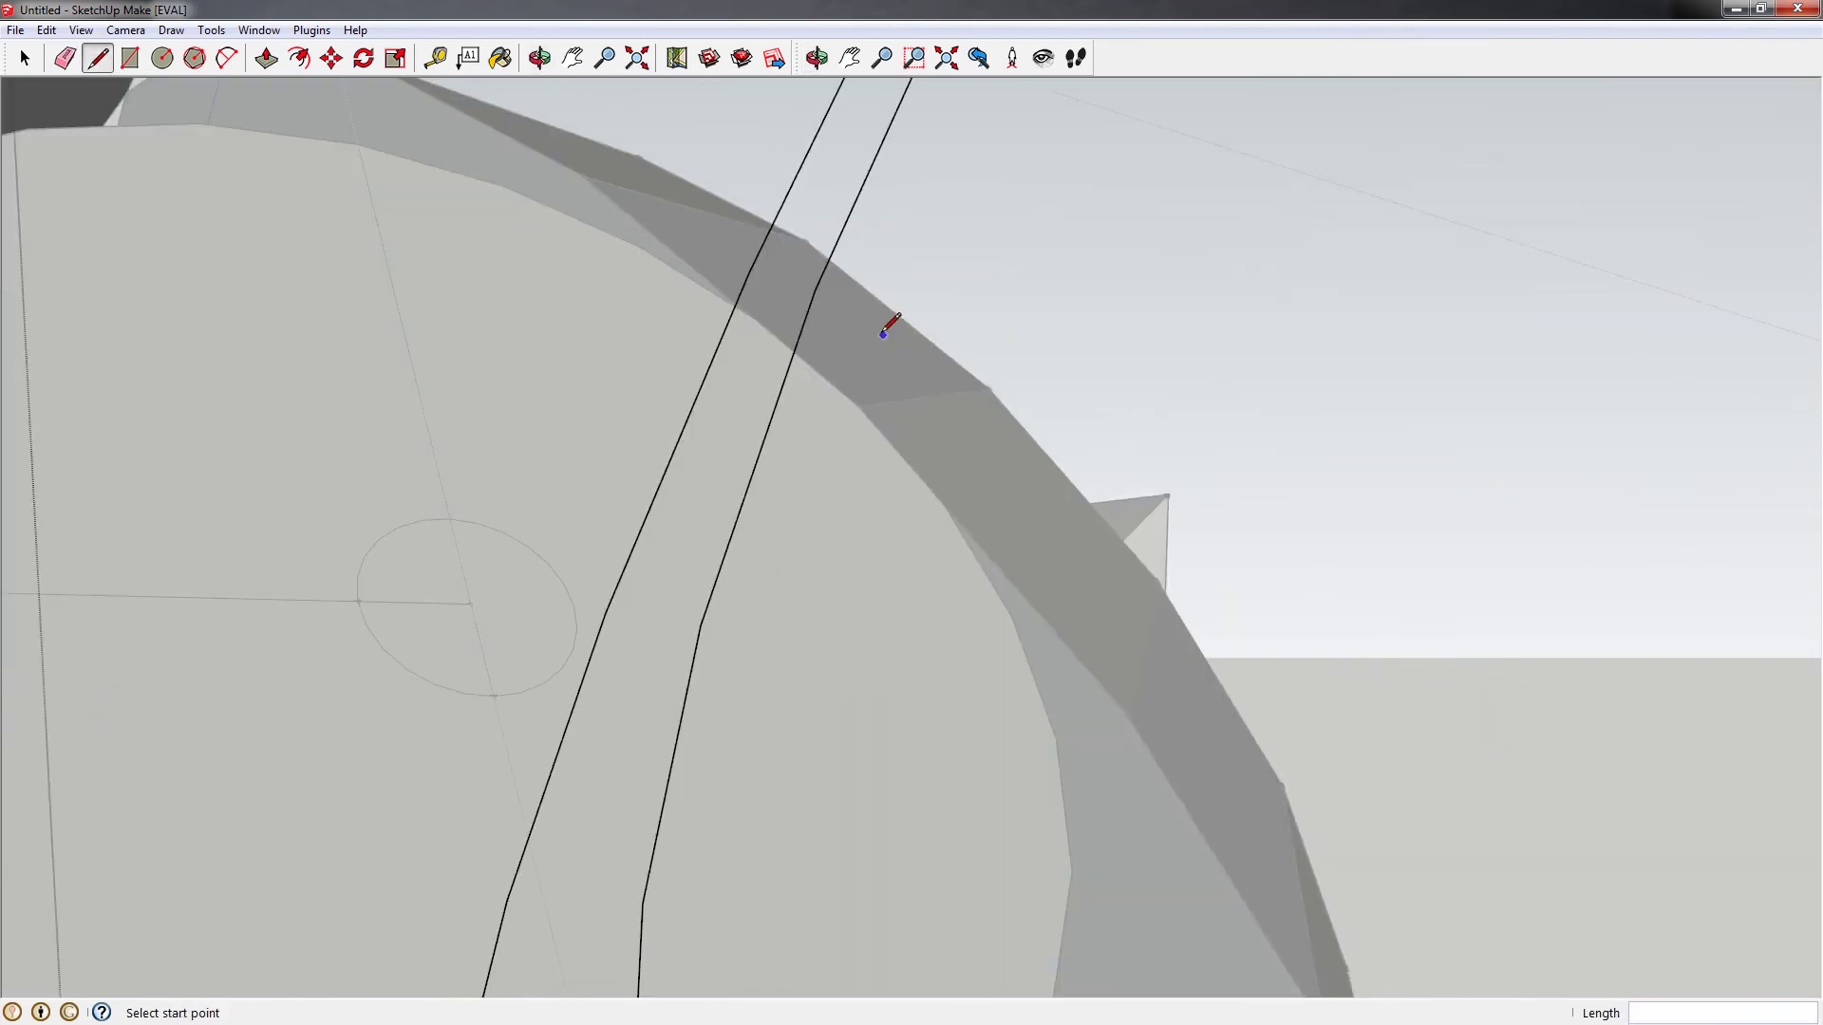
# Close a strip segment near the ribbon's upper border into a face
pyautogui.click(820, 276)
pyautogui.scroll(-3, 756, 251)
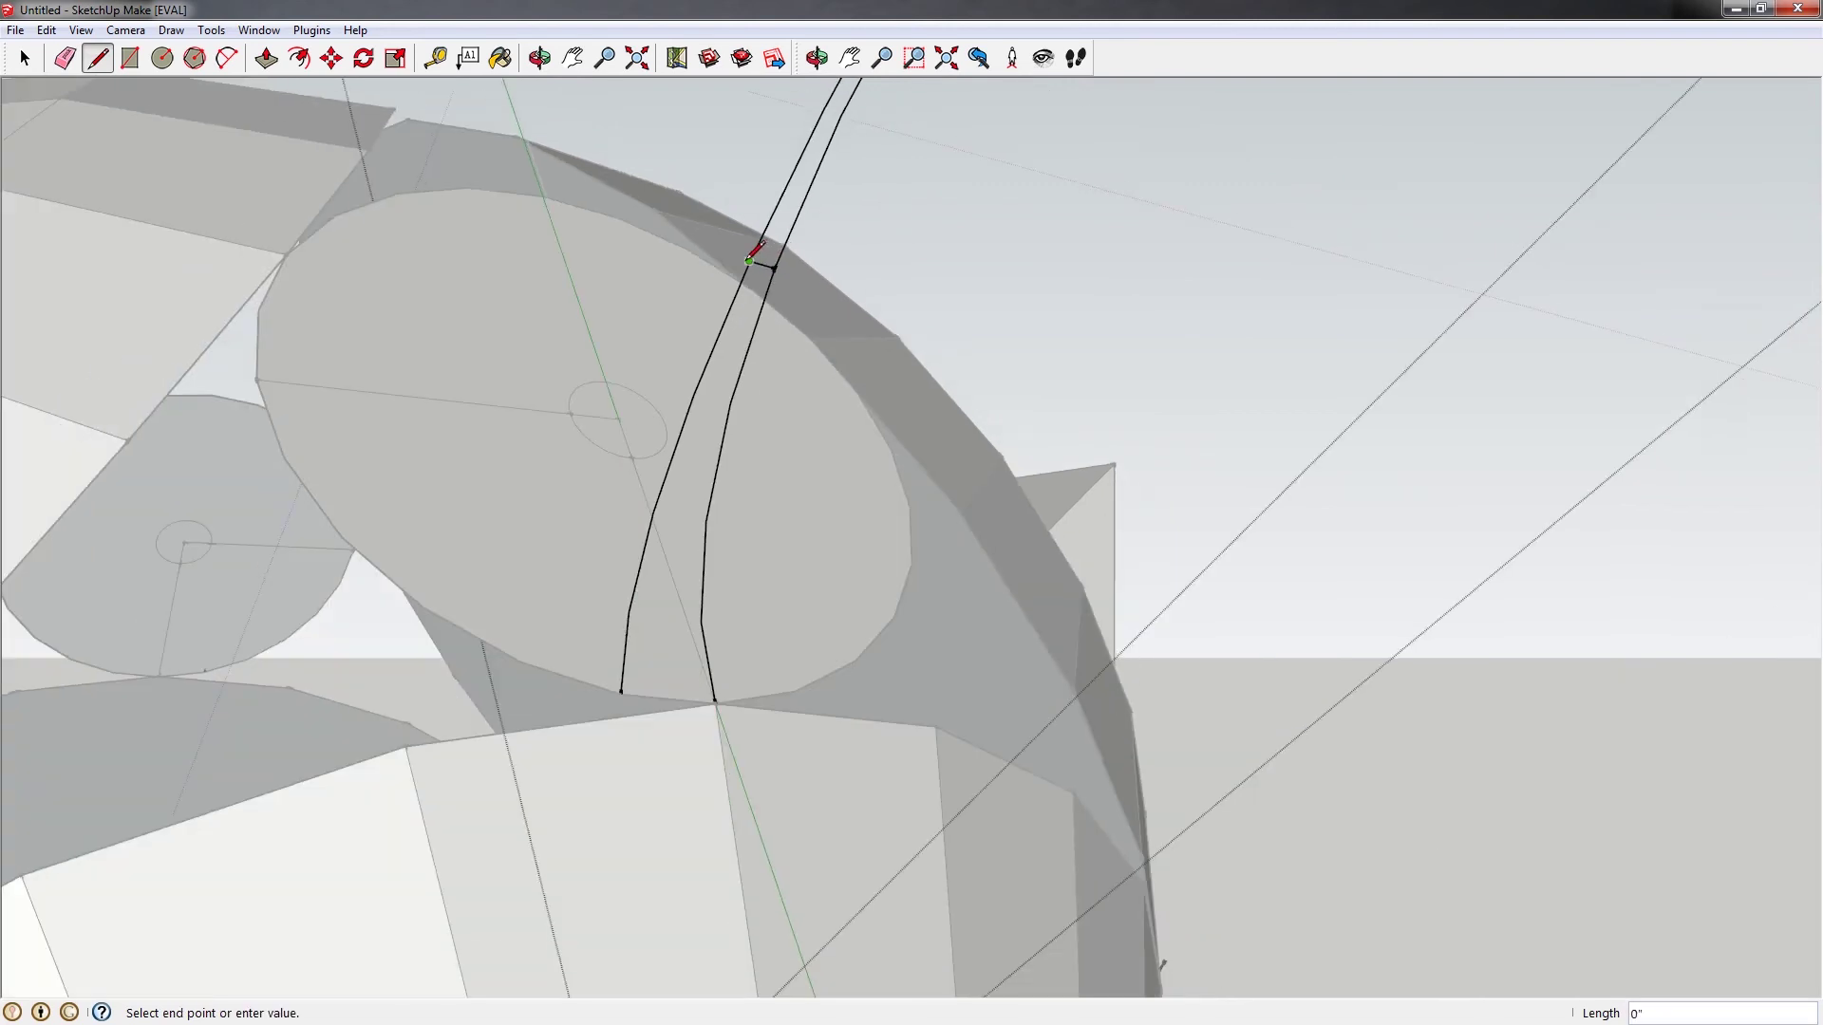
pyautogui.moveTo(757, 253)
pyautogui.keyDown('shift'); pyautogui.mouseDown(button='middle')
pyautogui.moveTo(700, 351)
pyautogui.moveTo(695, 463)
pyautogui.mouseUp(button='middle'); pyautogui.keyUp('shift')
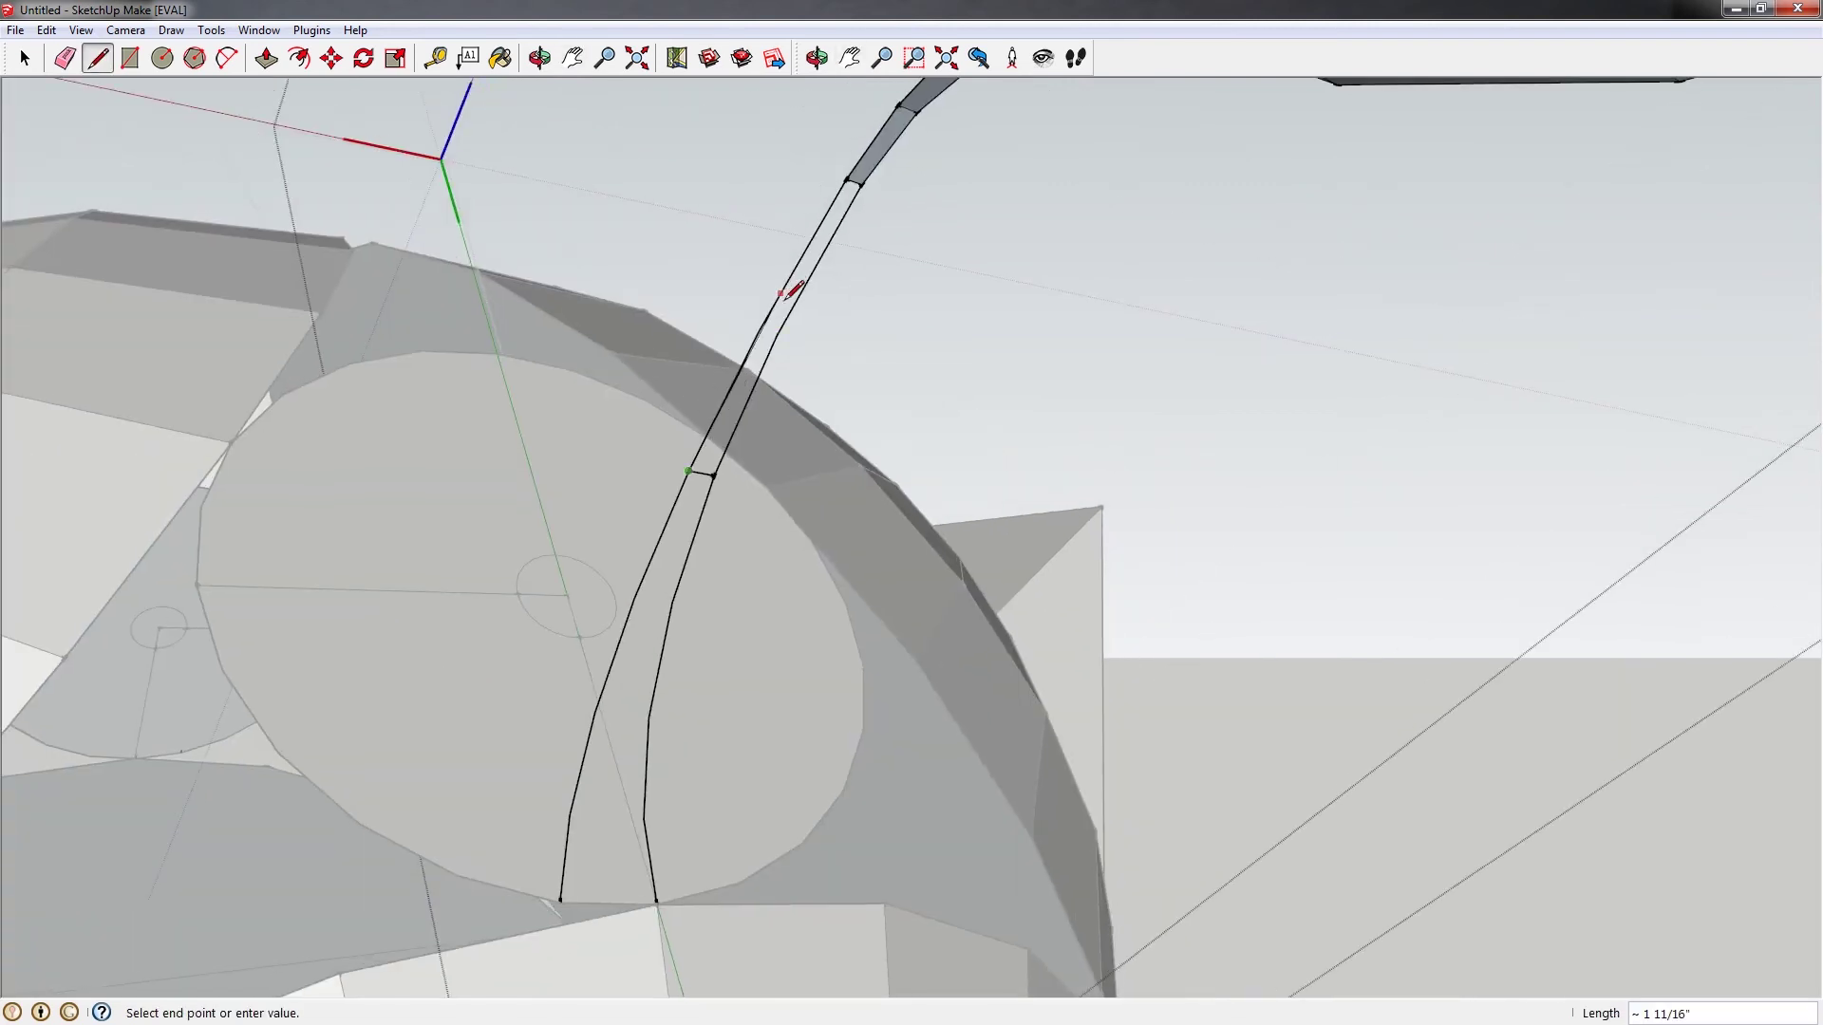
pyautogui.click(780, 296)
pyautogui.click(777, 334)
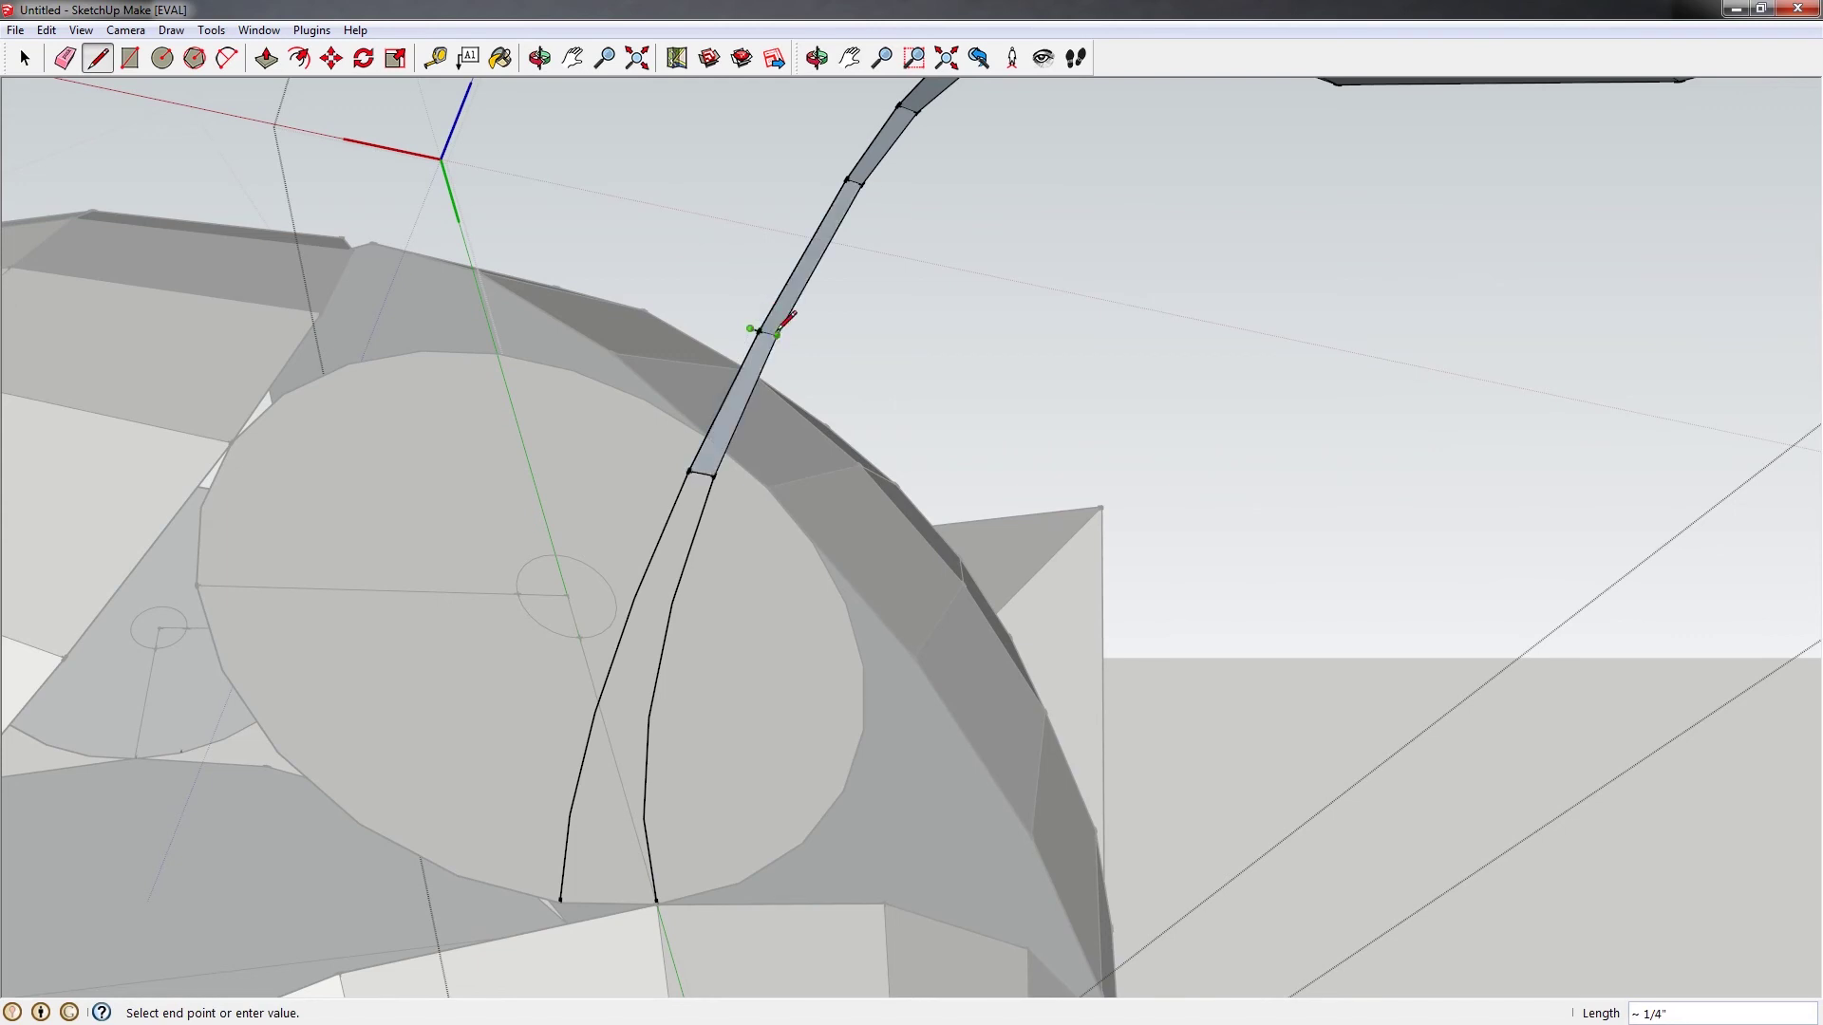
pyautogui.press('e')
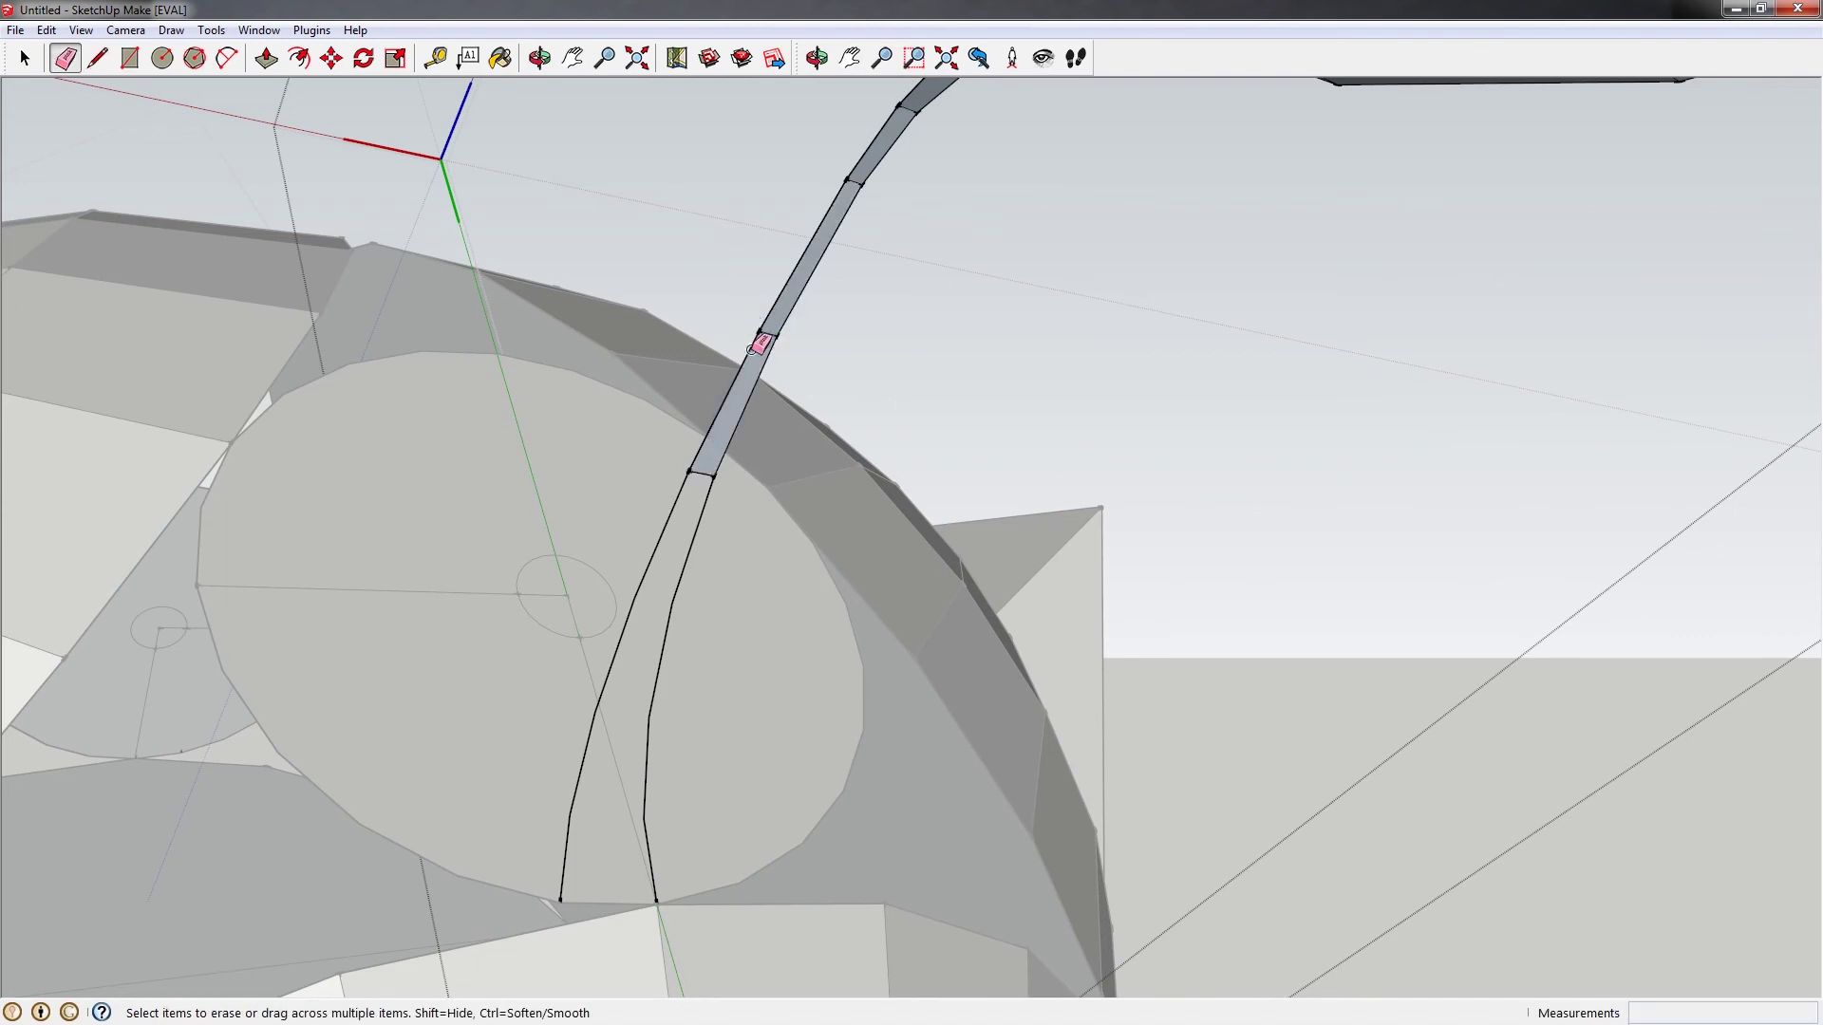
pyautogui.press('l')
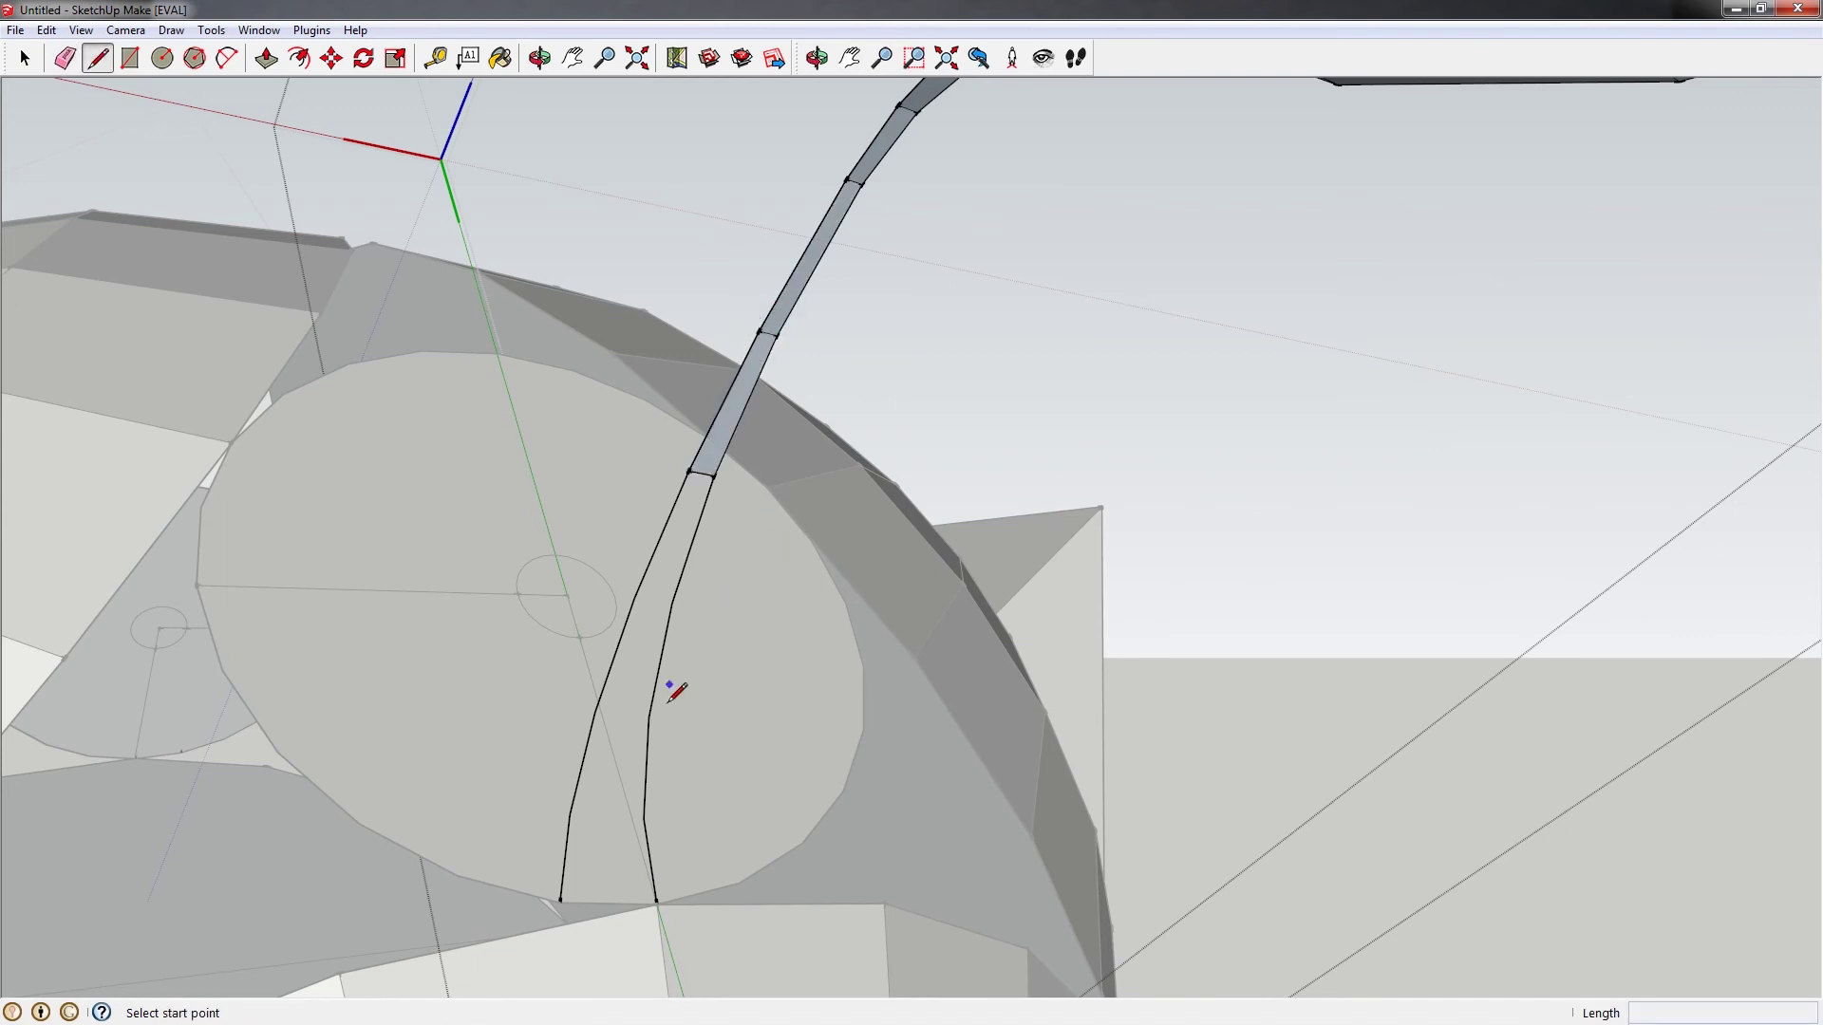
# Fill the bottom strip segments toward the sphere, then view the whole ribbon
pyautogui.click(672, 602)
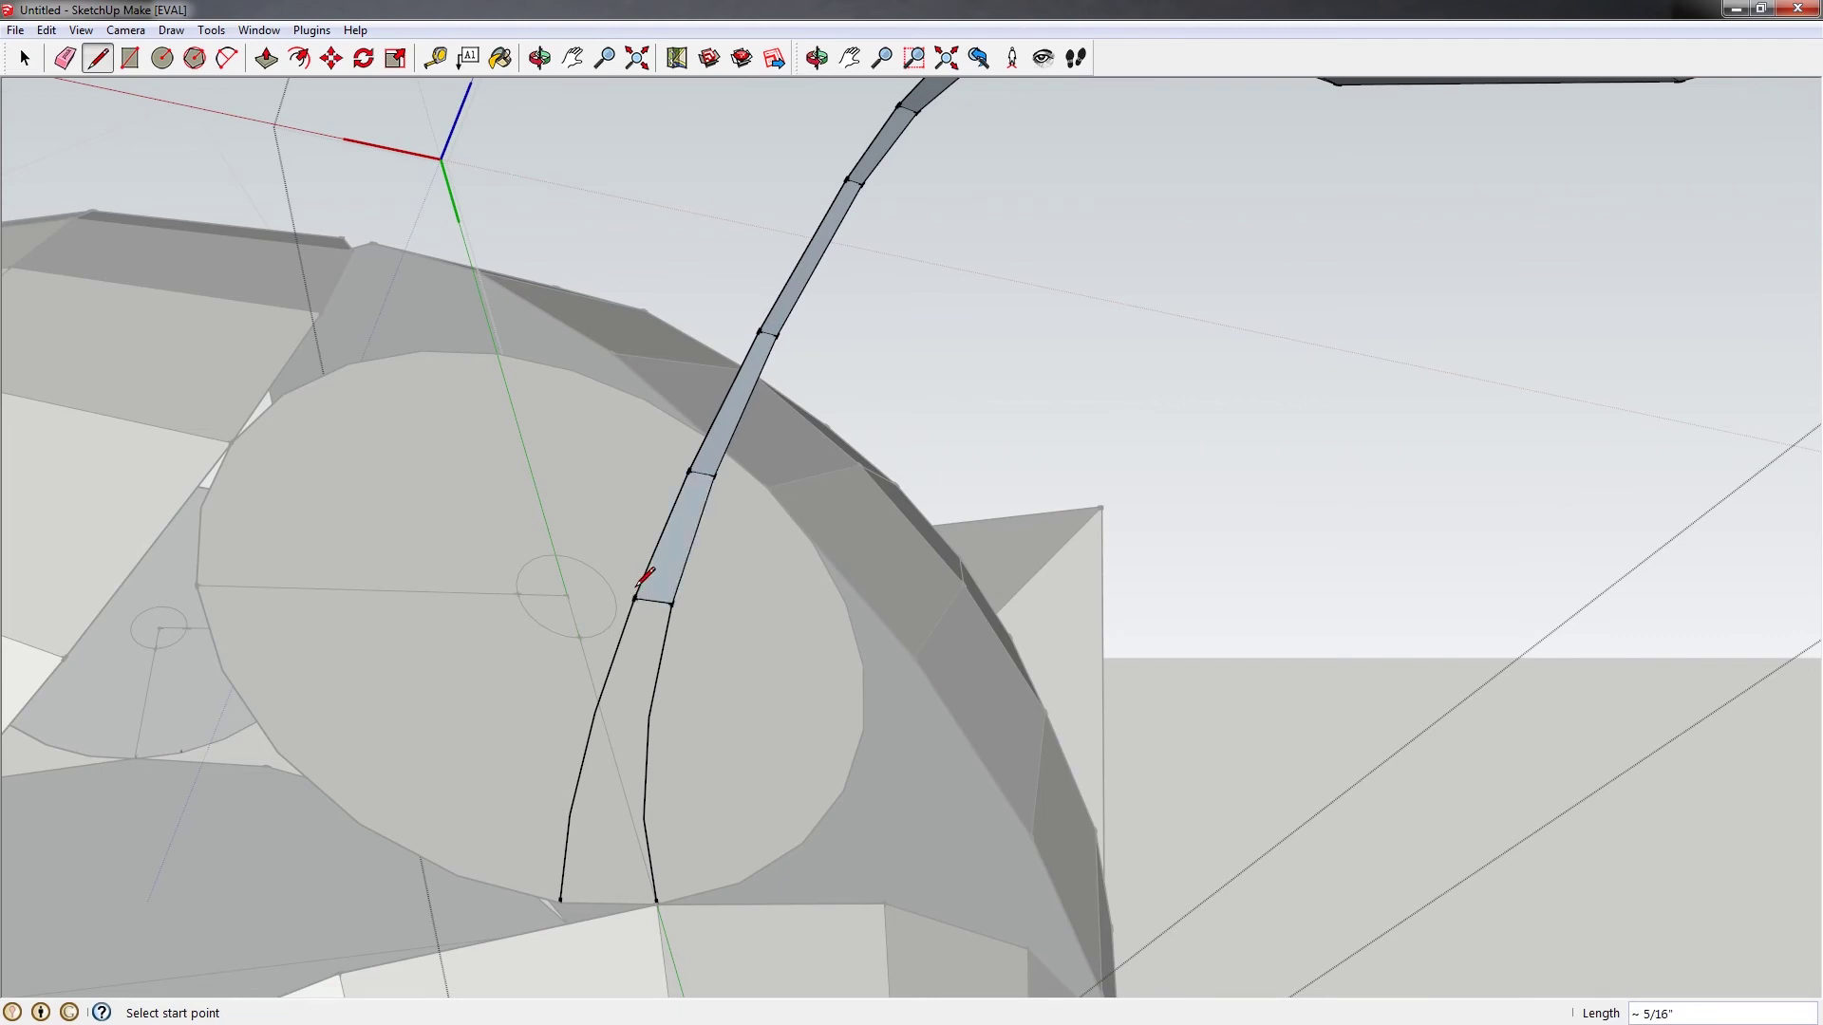
pyautogui.click(648, 719)
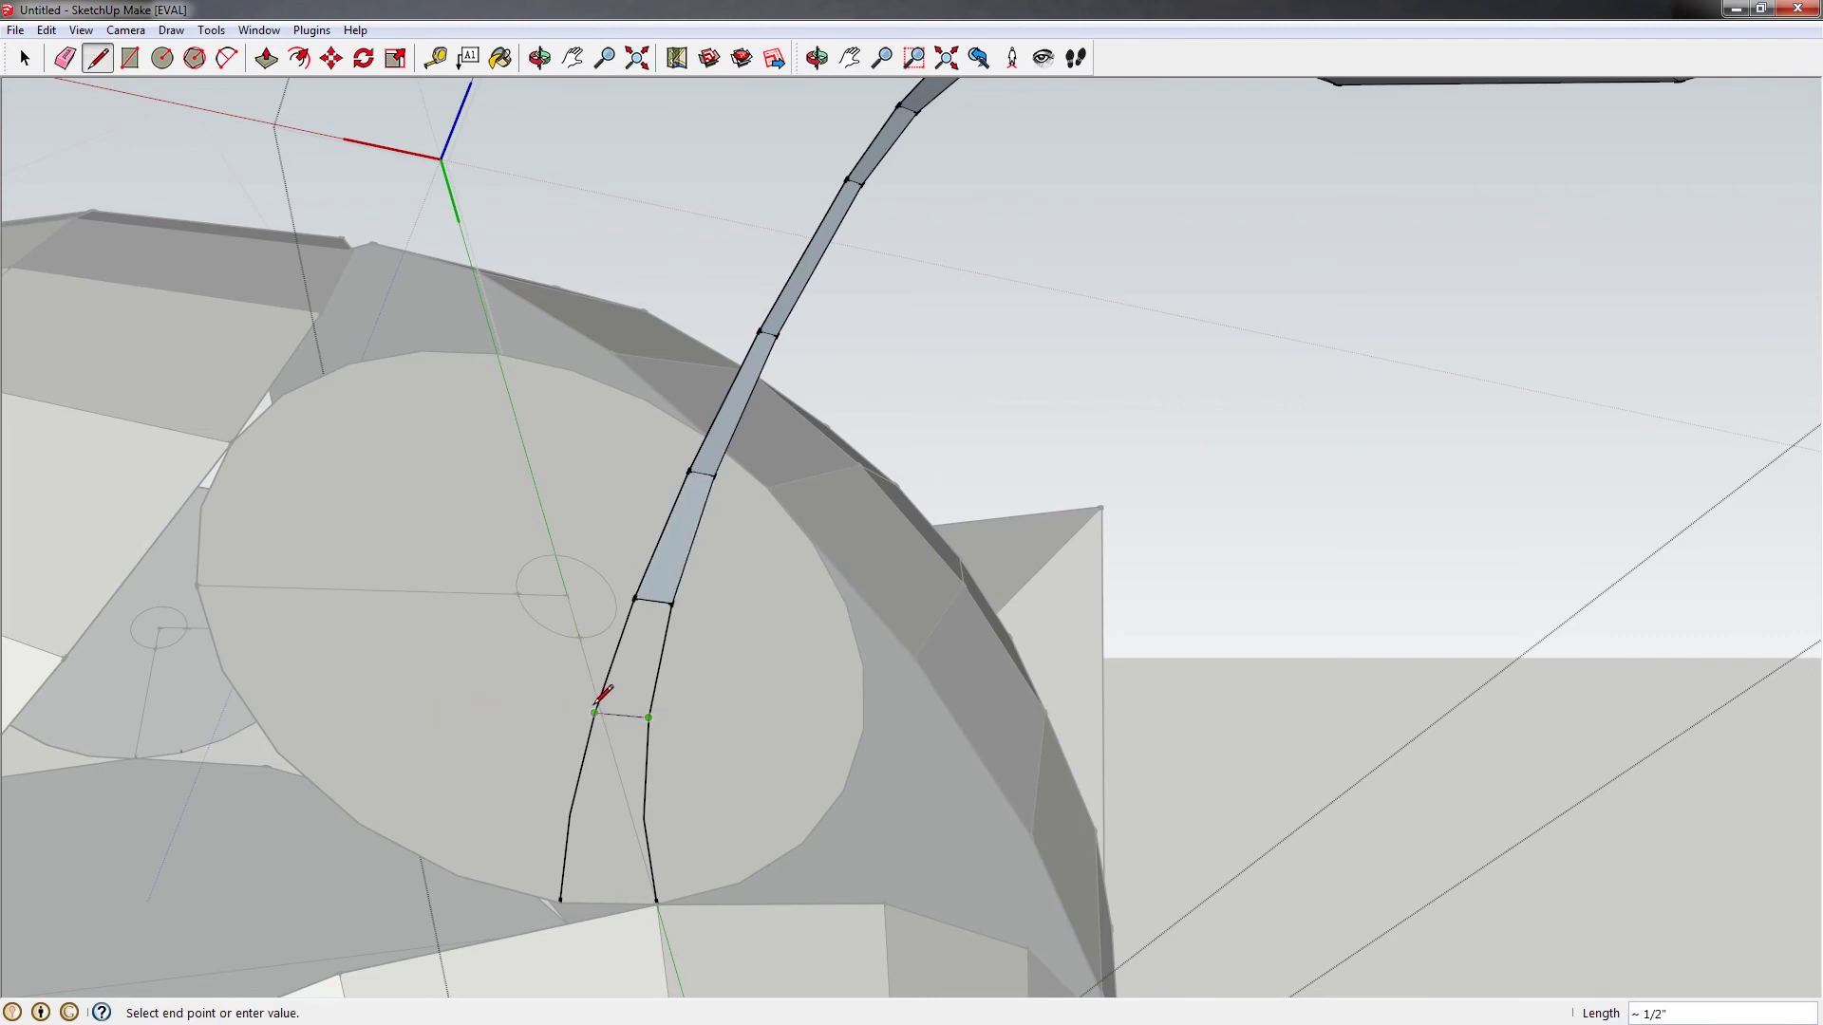
pyautogui.click(594, 712)
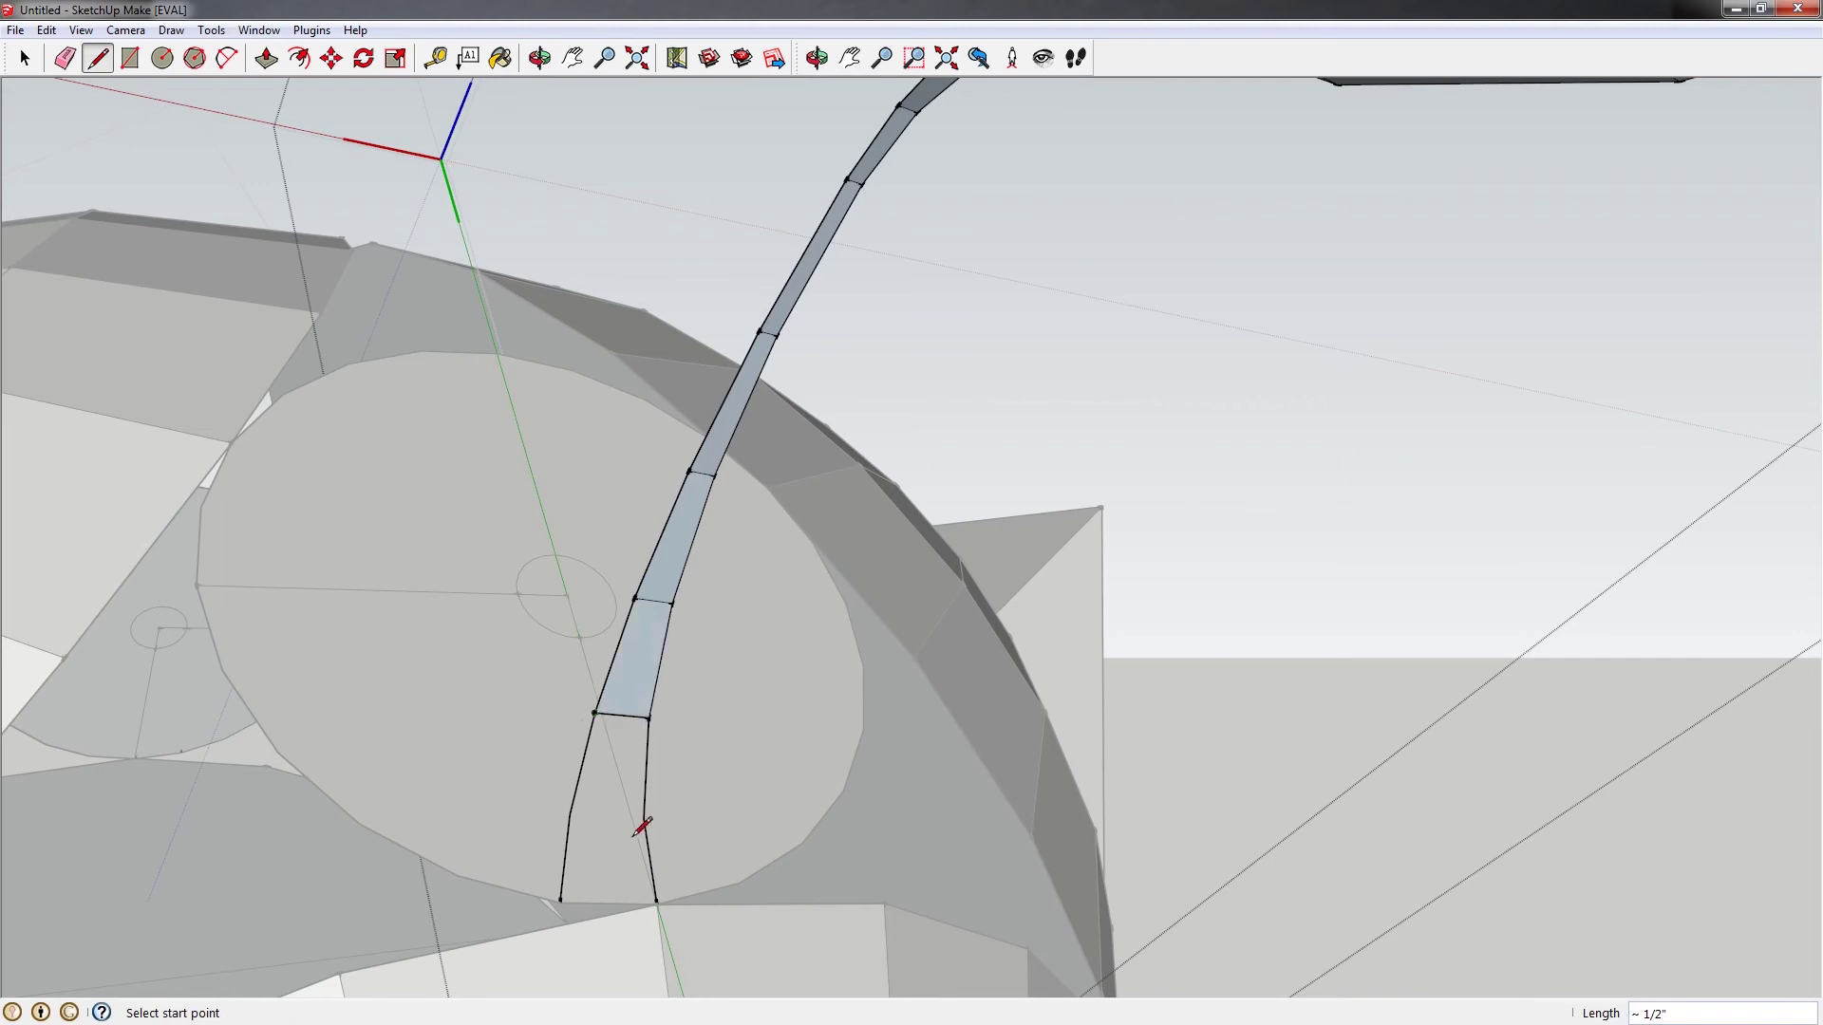
pyautogui.click(645, 816)
pyautogui.click(571, 814)
pyautogui.click(560, 899)
pyautogui.moveTo(581, 756); pyautogui.dragTo(612, 665, button='middle')
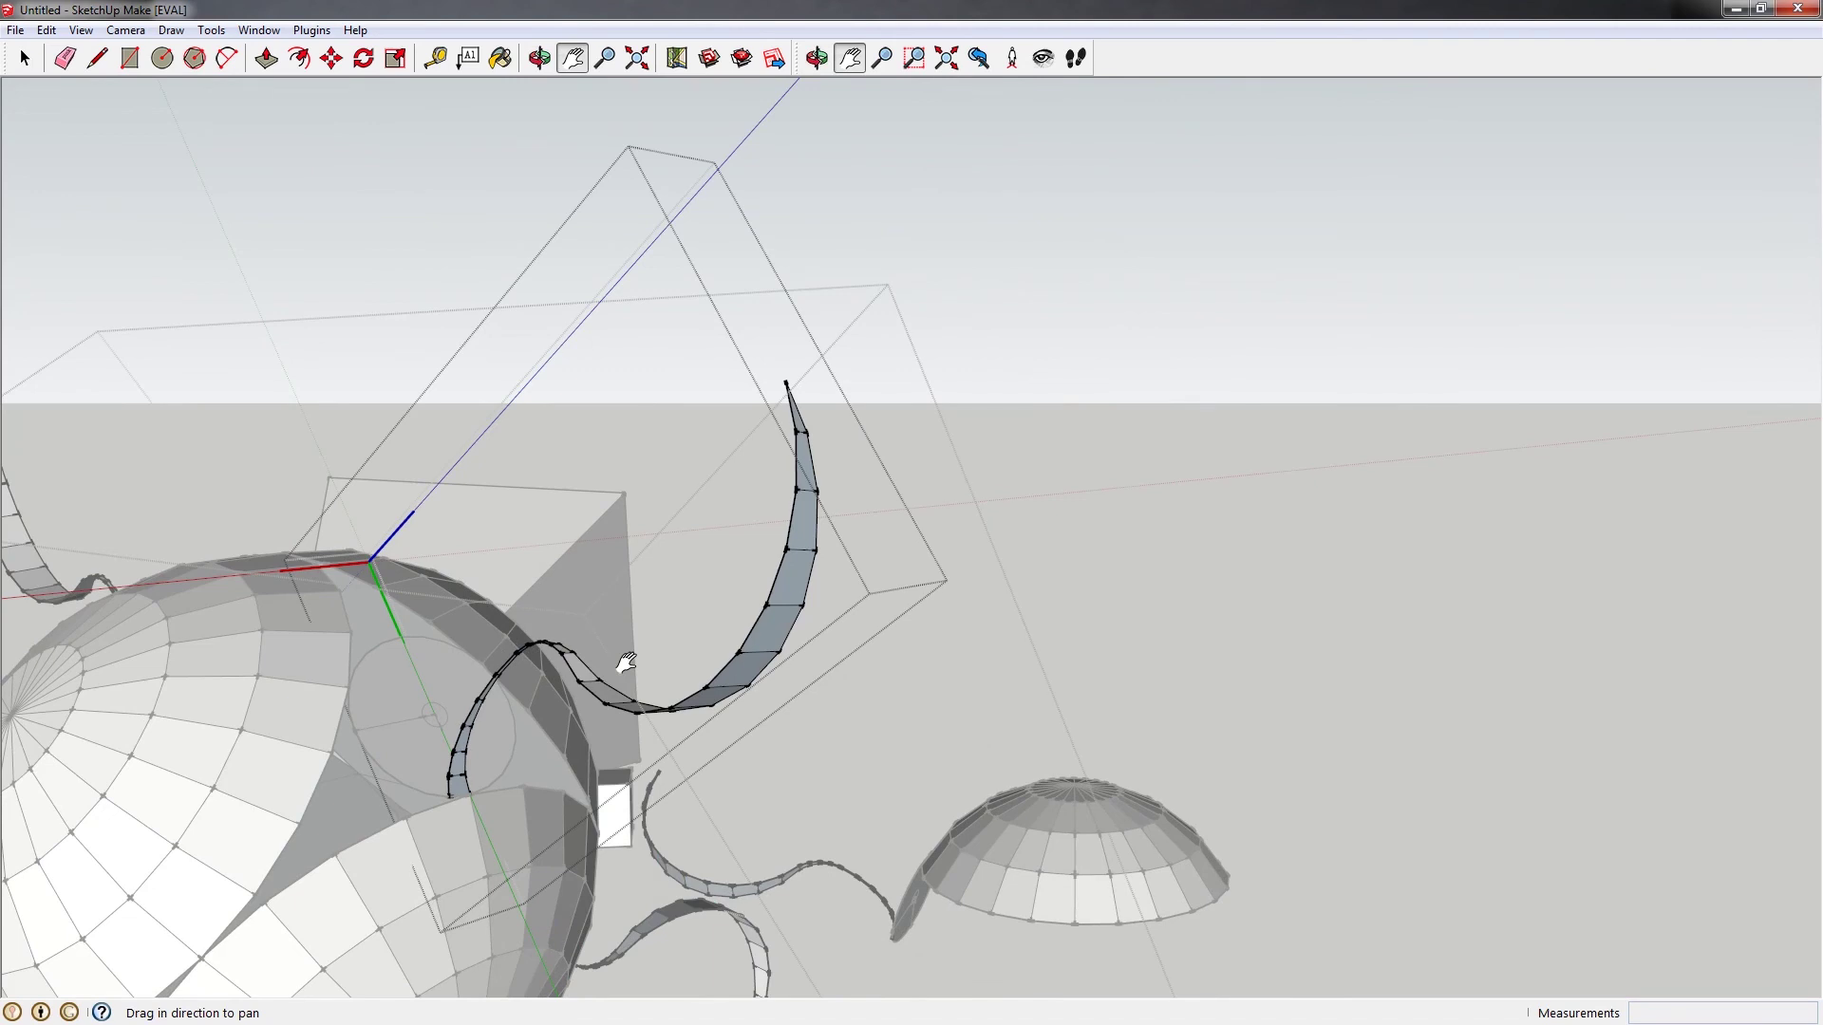
# Select the ribbon handles and paste a copy of them up-left of the sphere
pyautogui.keyDown('shift'); pyautogui.moveTo(626, 663); pyautogui.dragTo(629, 663, button='middle'); pyautogui.keyUp('shift')
pyautogui.keyDown('shift'); pyautogui.moveTo(784, 560); pyautogui.dragTo(652, 645, button='middle'); pyautogui.keyUp('shift')
pyautogui.click(649, 598)
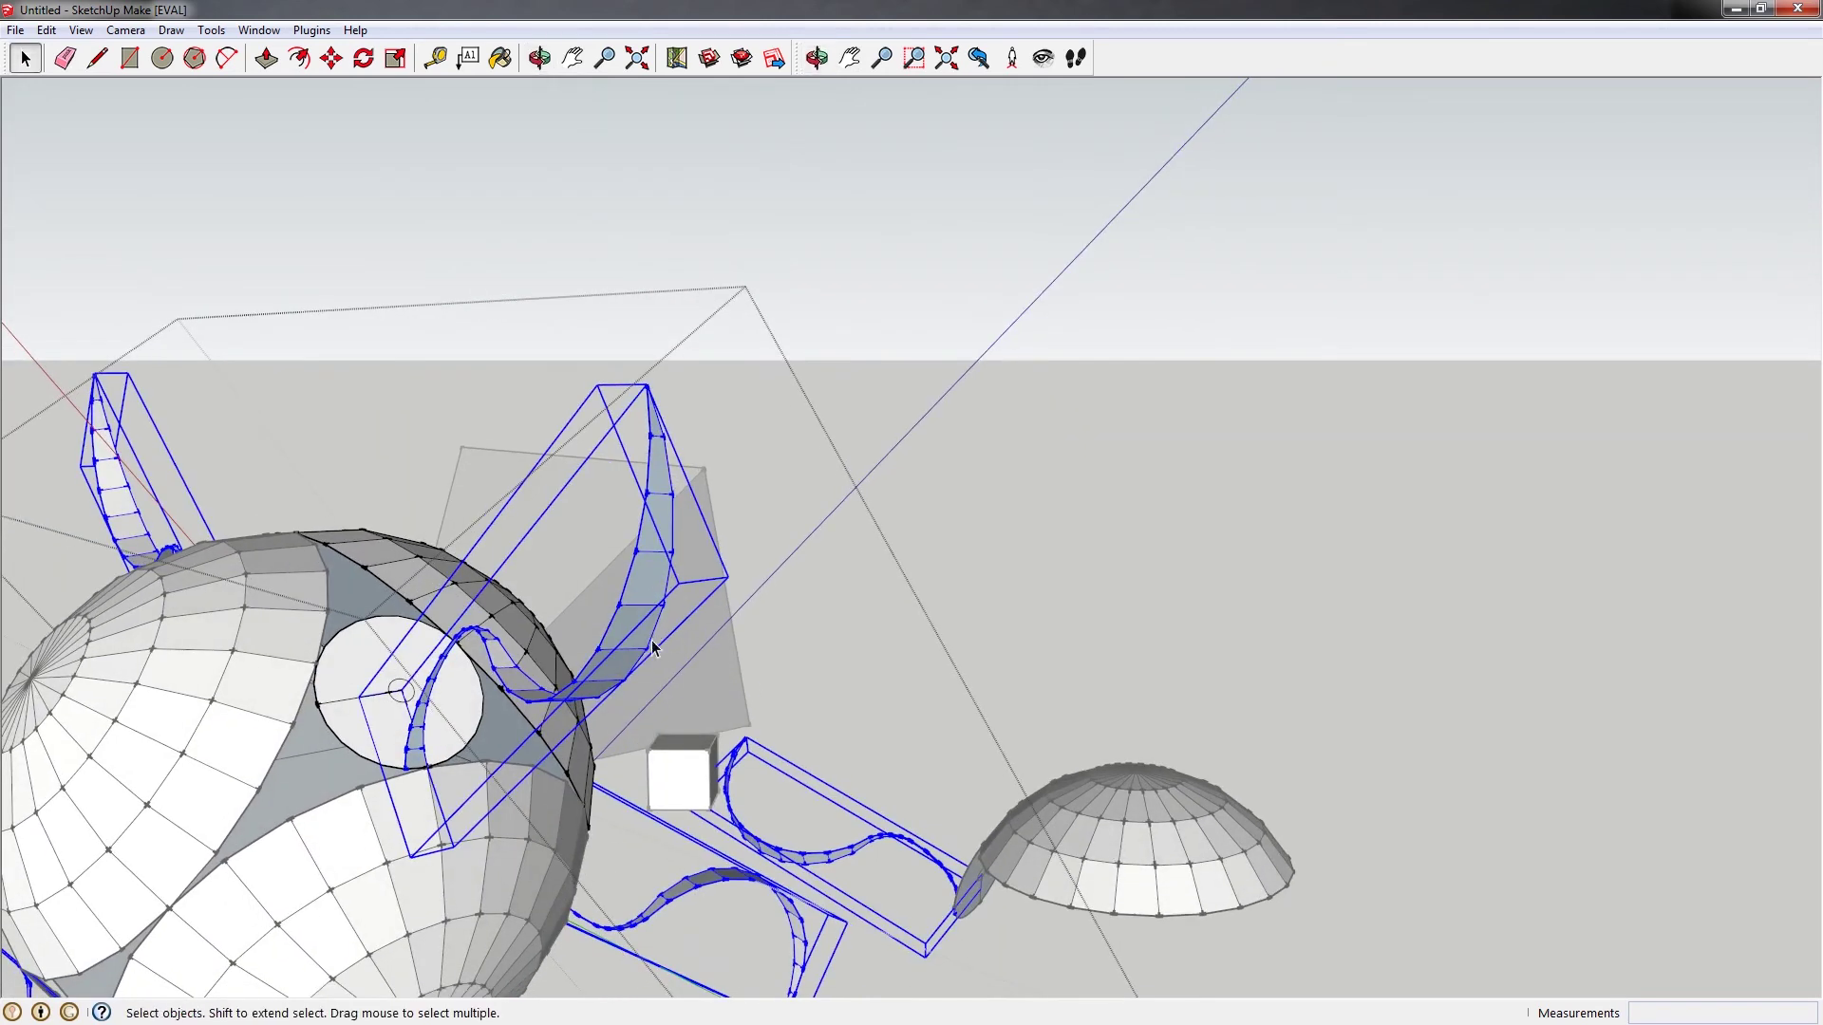
pyautogui.hotkey('ctrl', 'x')
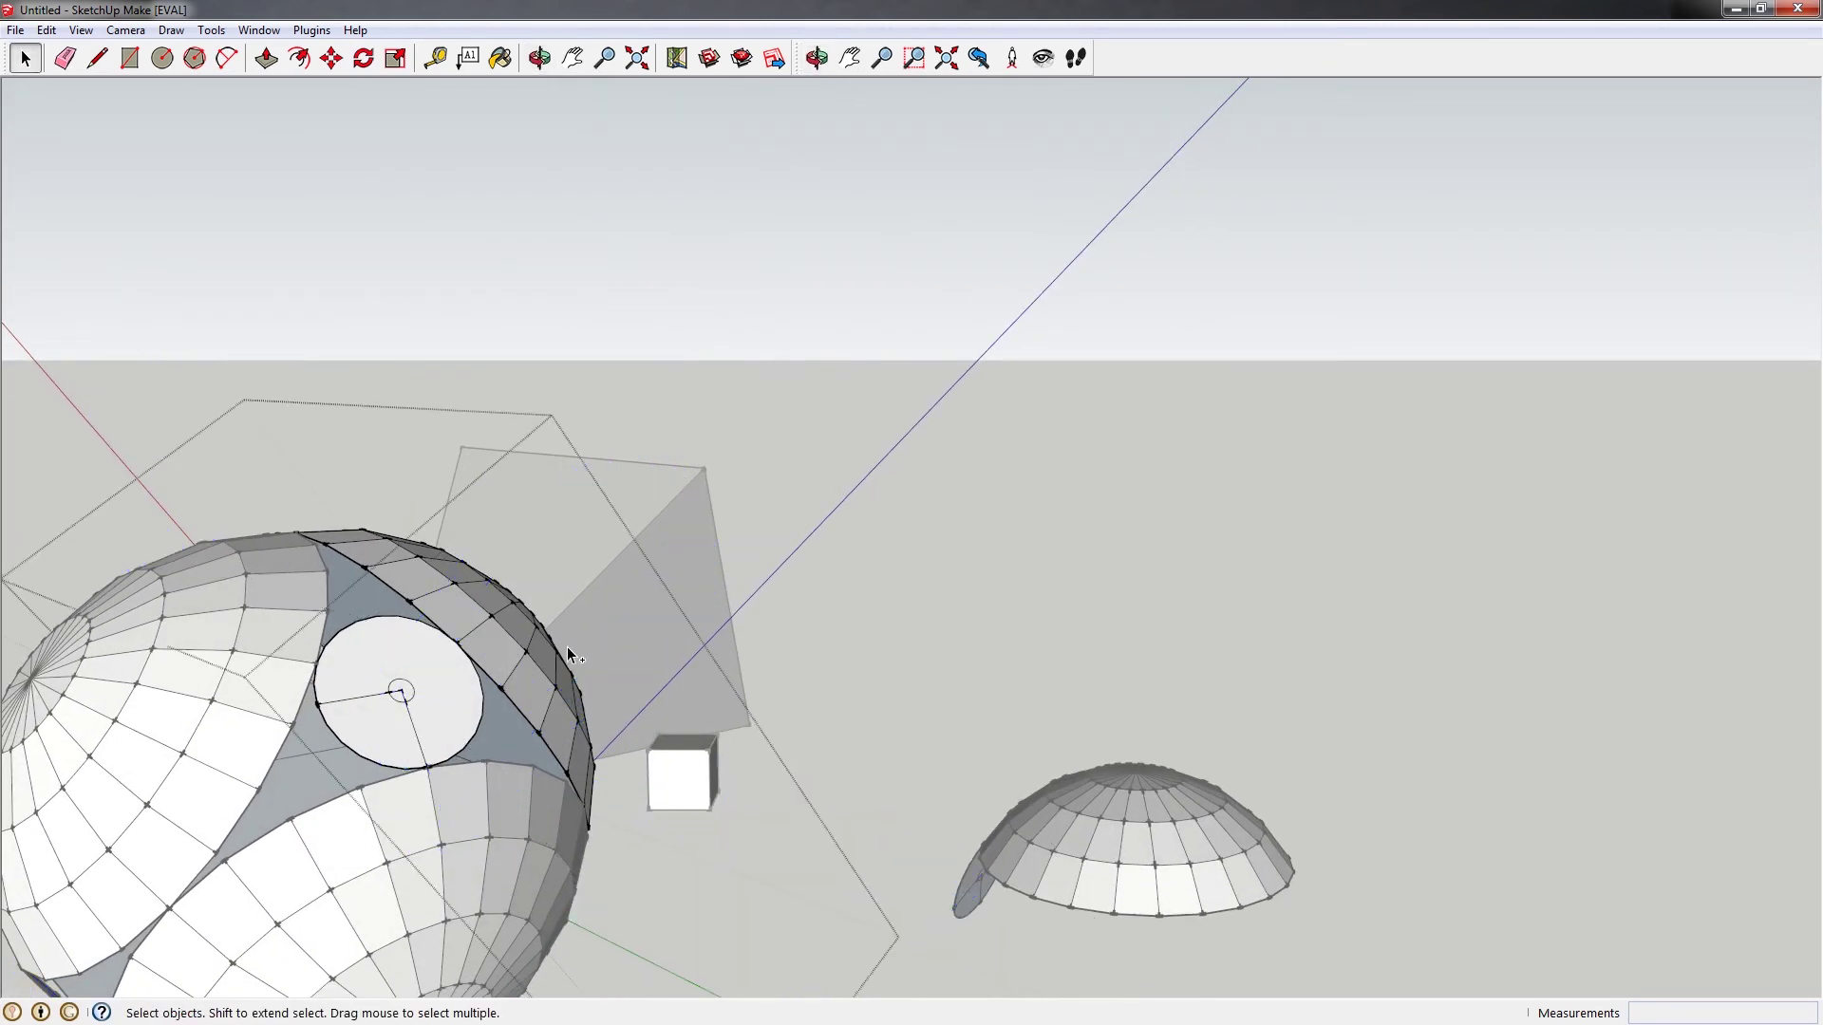
pyautogui.hotkey('ctrl', 'z')
pyautogui.click(645, 607)
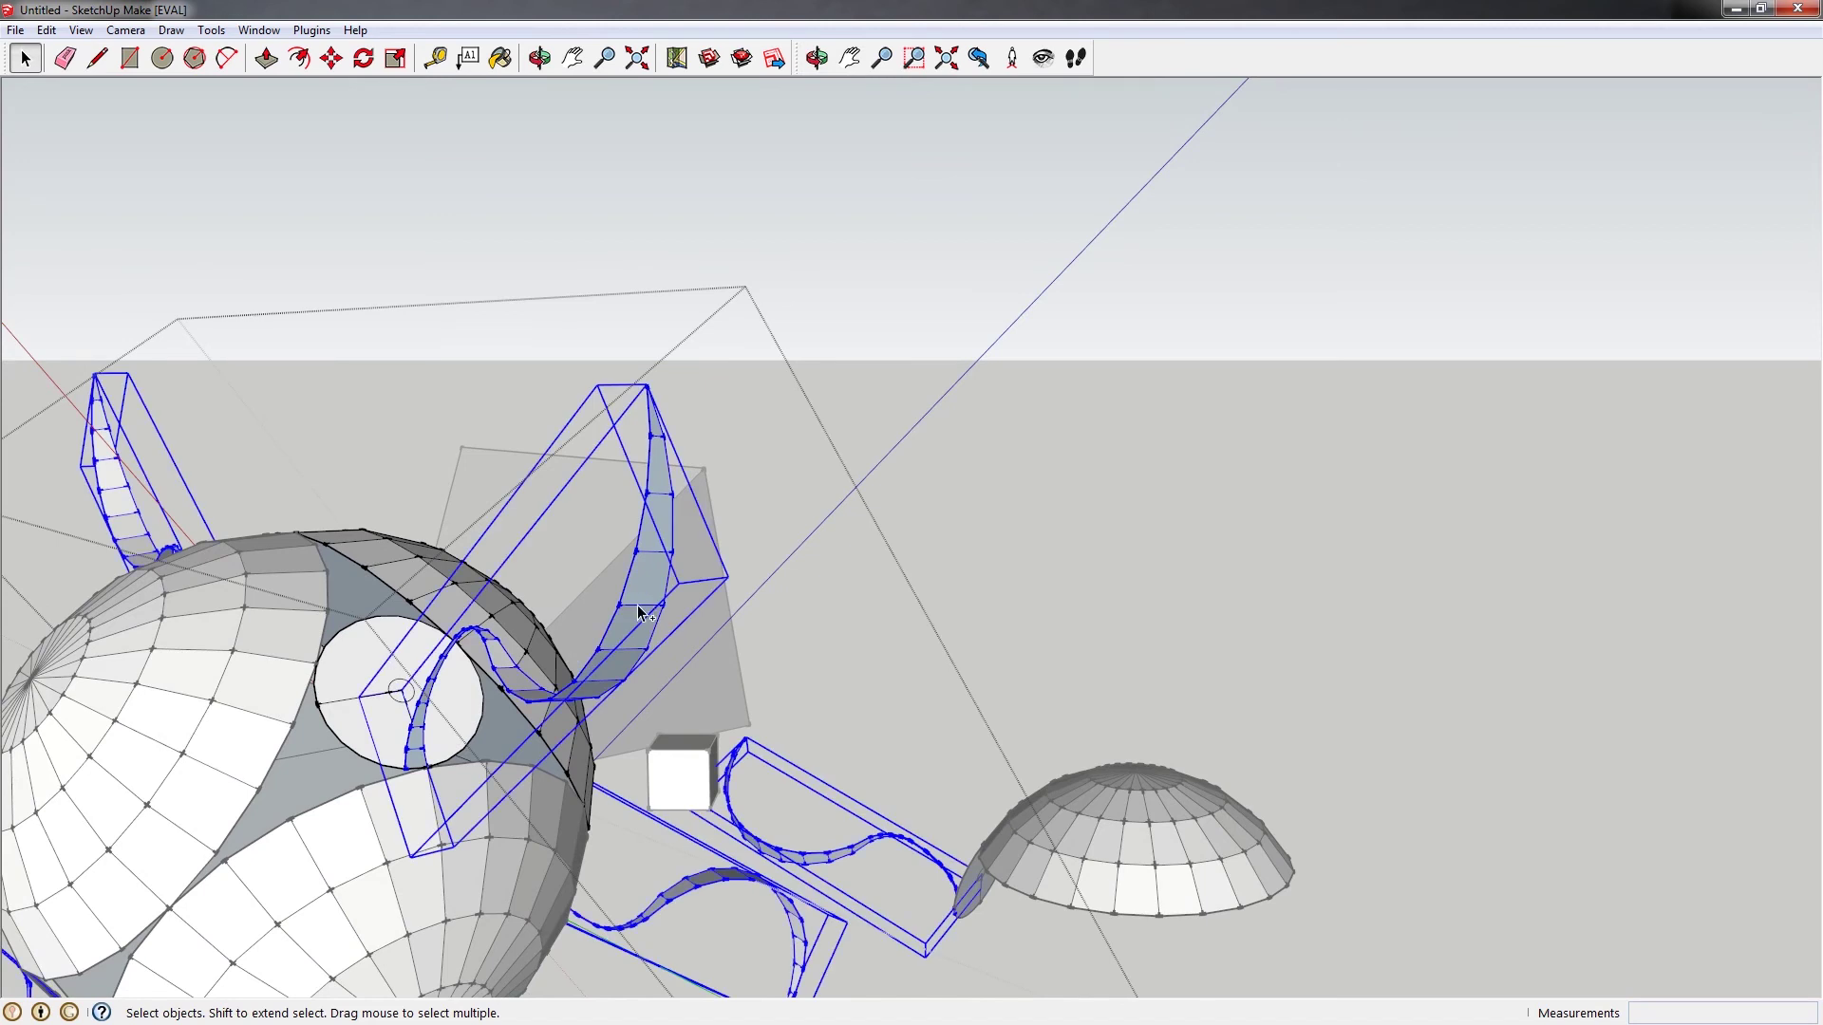
pyautogui.hotkey('ctrl', 'v')
pyautogui.click(370, 651)
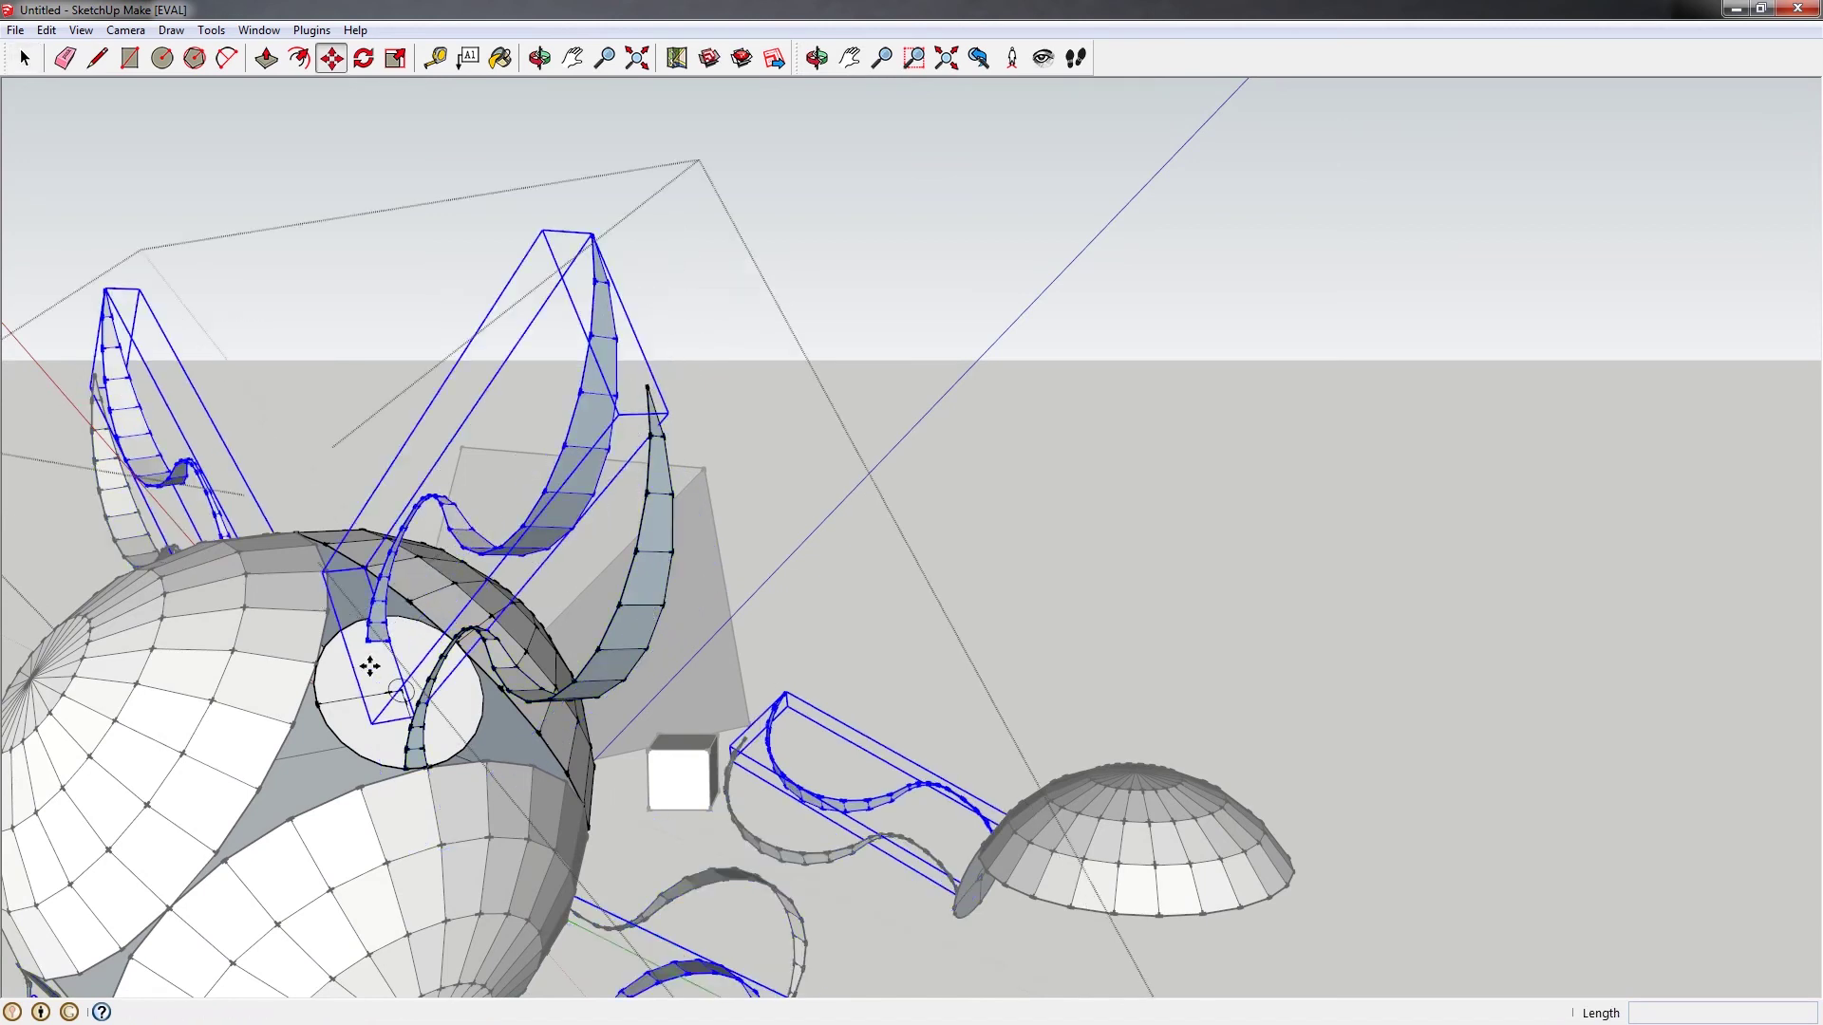
# Rotate the ribbon copy 120° about the sphere and move it to its new position
pyautogui.press('q')
pyautogui.click(351, 667)
pyautogui.click(432, 653)
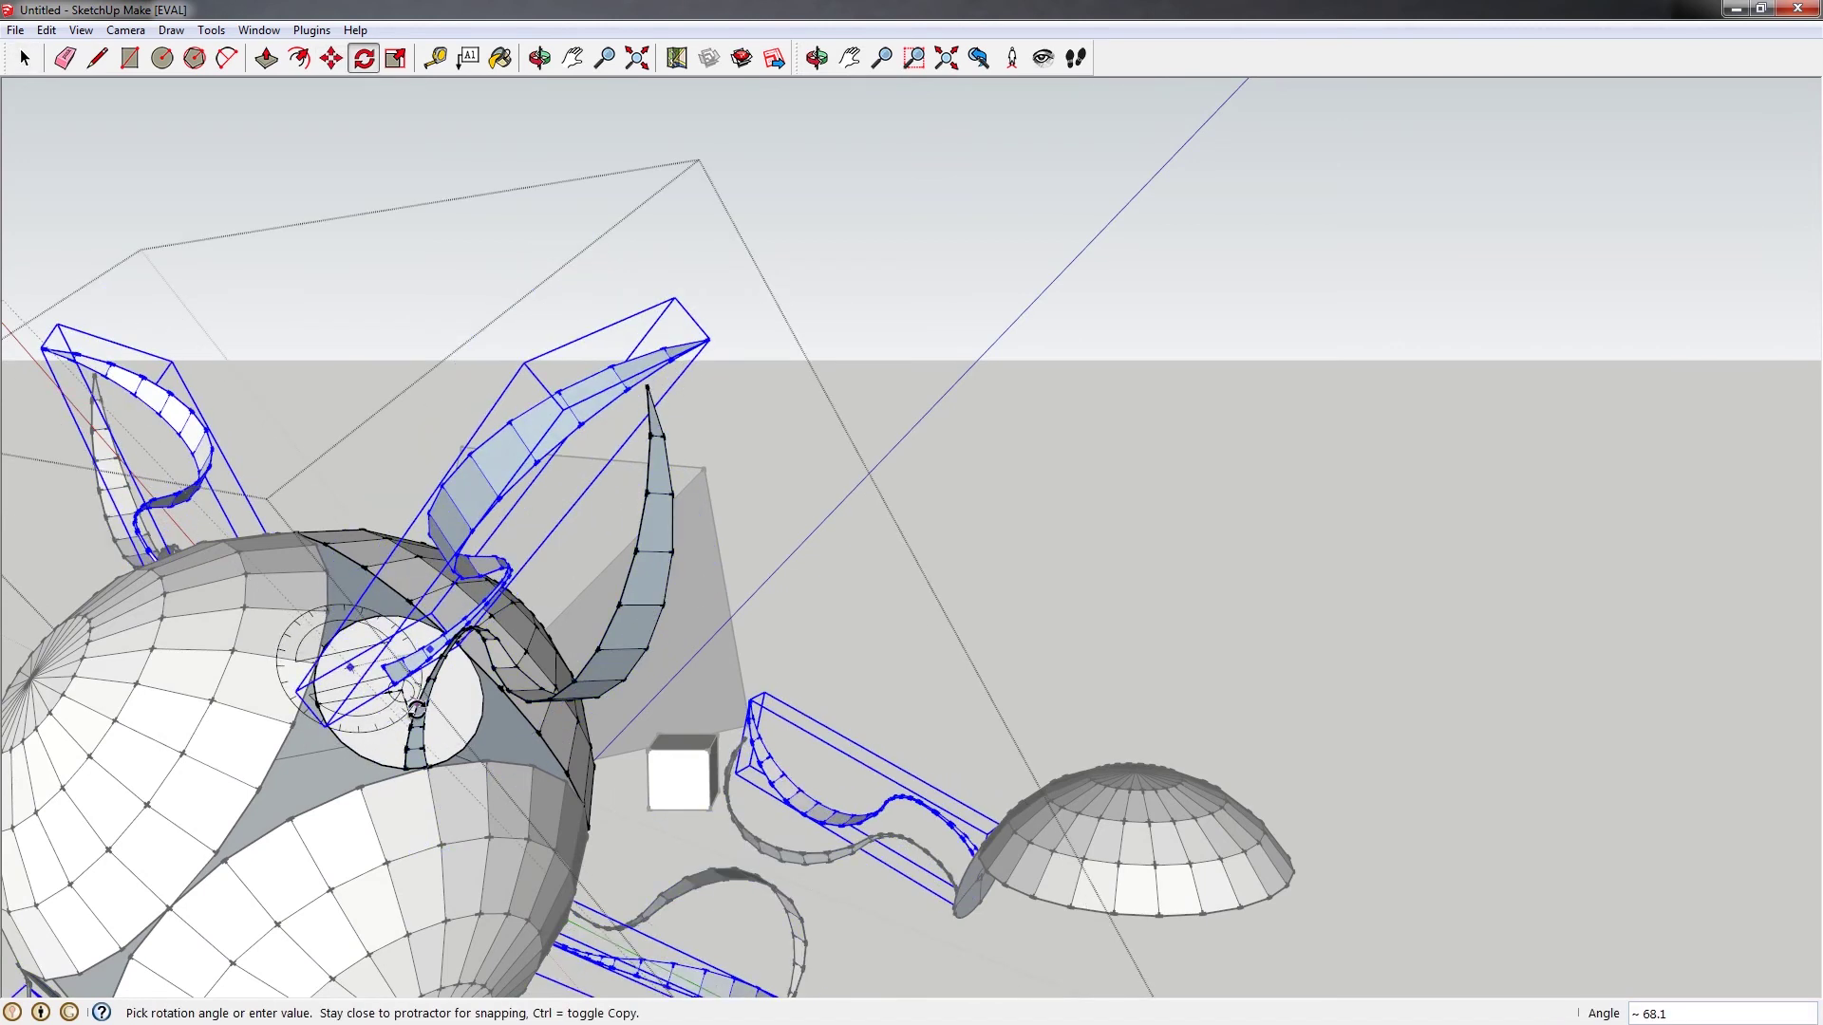
pyautogui.write('120')
pyautogui.press('Return')
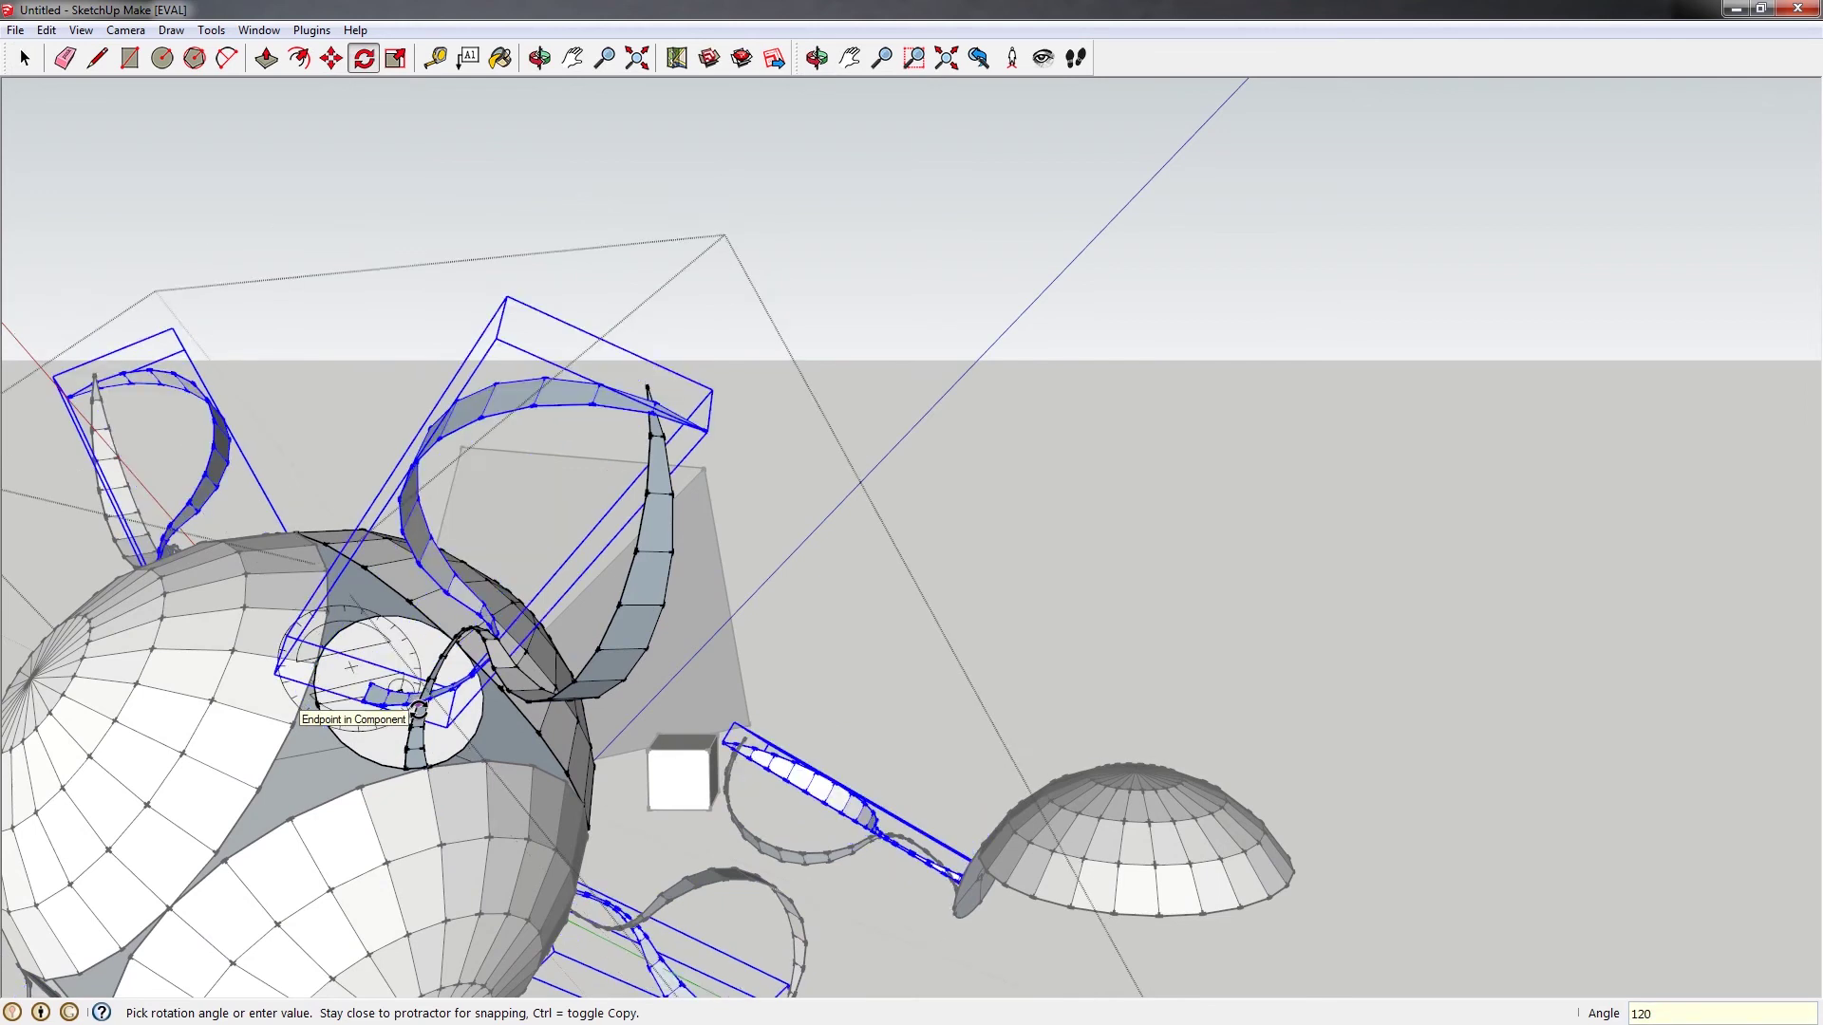
pyautogui.press('m')
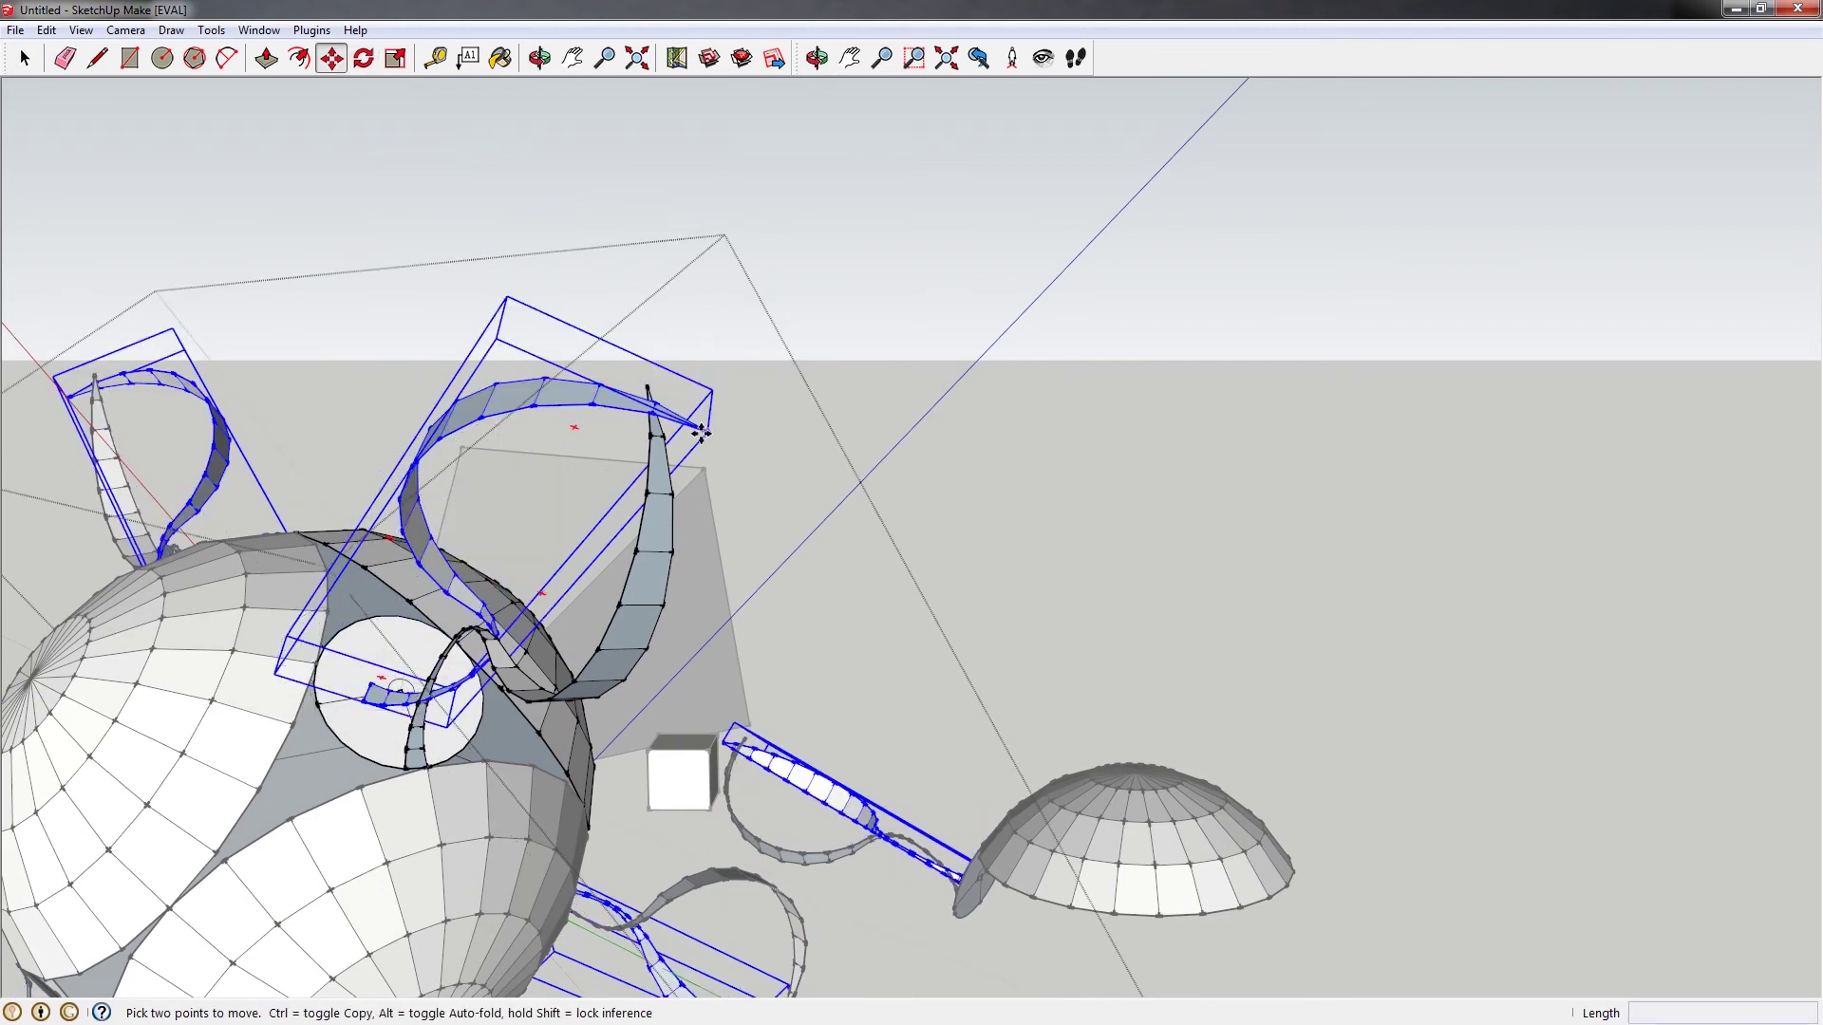
pyautogui.click(707, 432)
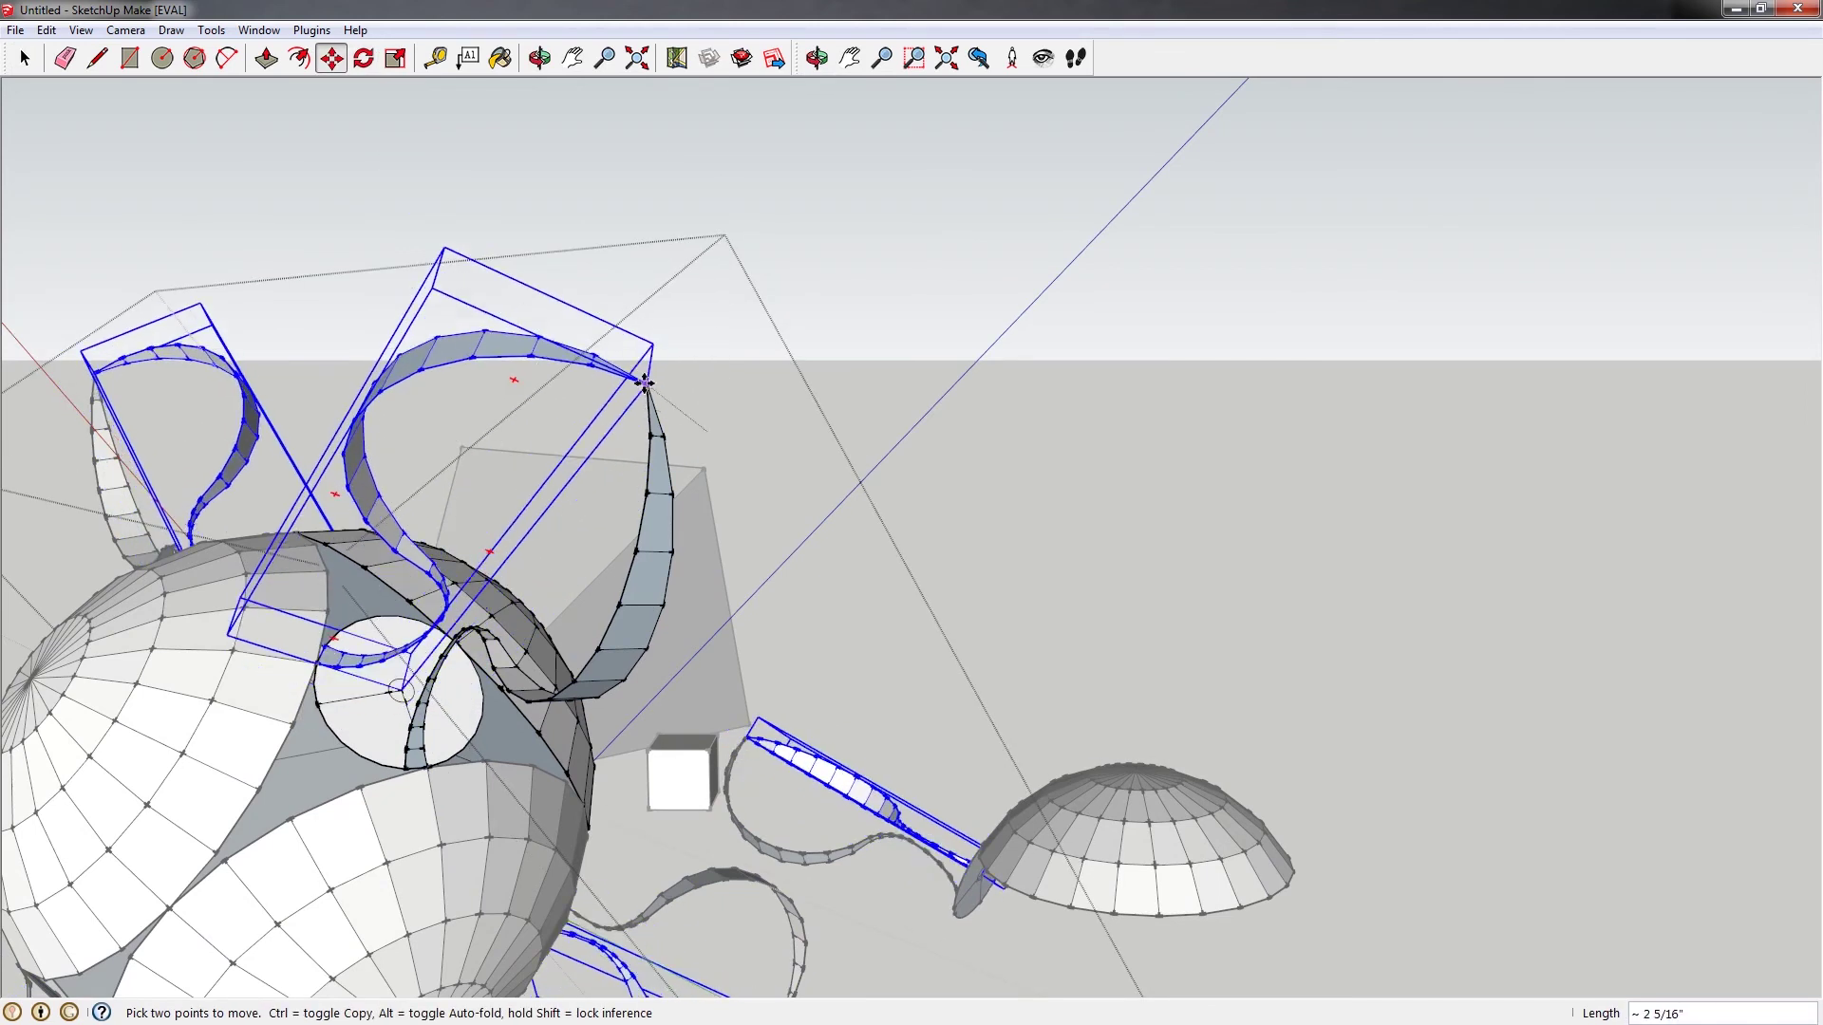
pyautogui.click(643, 382)
pyautogui.moveTo(450, 582); pyautogui.dragTo(759, 522, button='middle')
pyautogui.scroll(-2, 446, 765)
pyautogui.scroll(3, 576, 564)
pyautogui.scroll(2, 892, 484)
# Make another copy of the ribbon handles with Move and Ctrl for the next set
pyautogui.press('space')
pyautogui.moveTo(892, 484); pyautogui.dragTo(836, 503, button='middle')
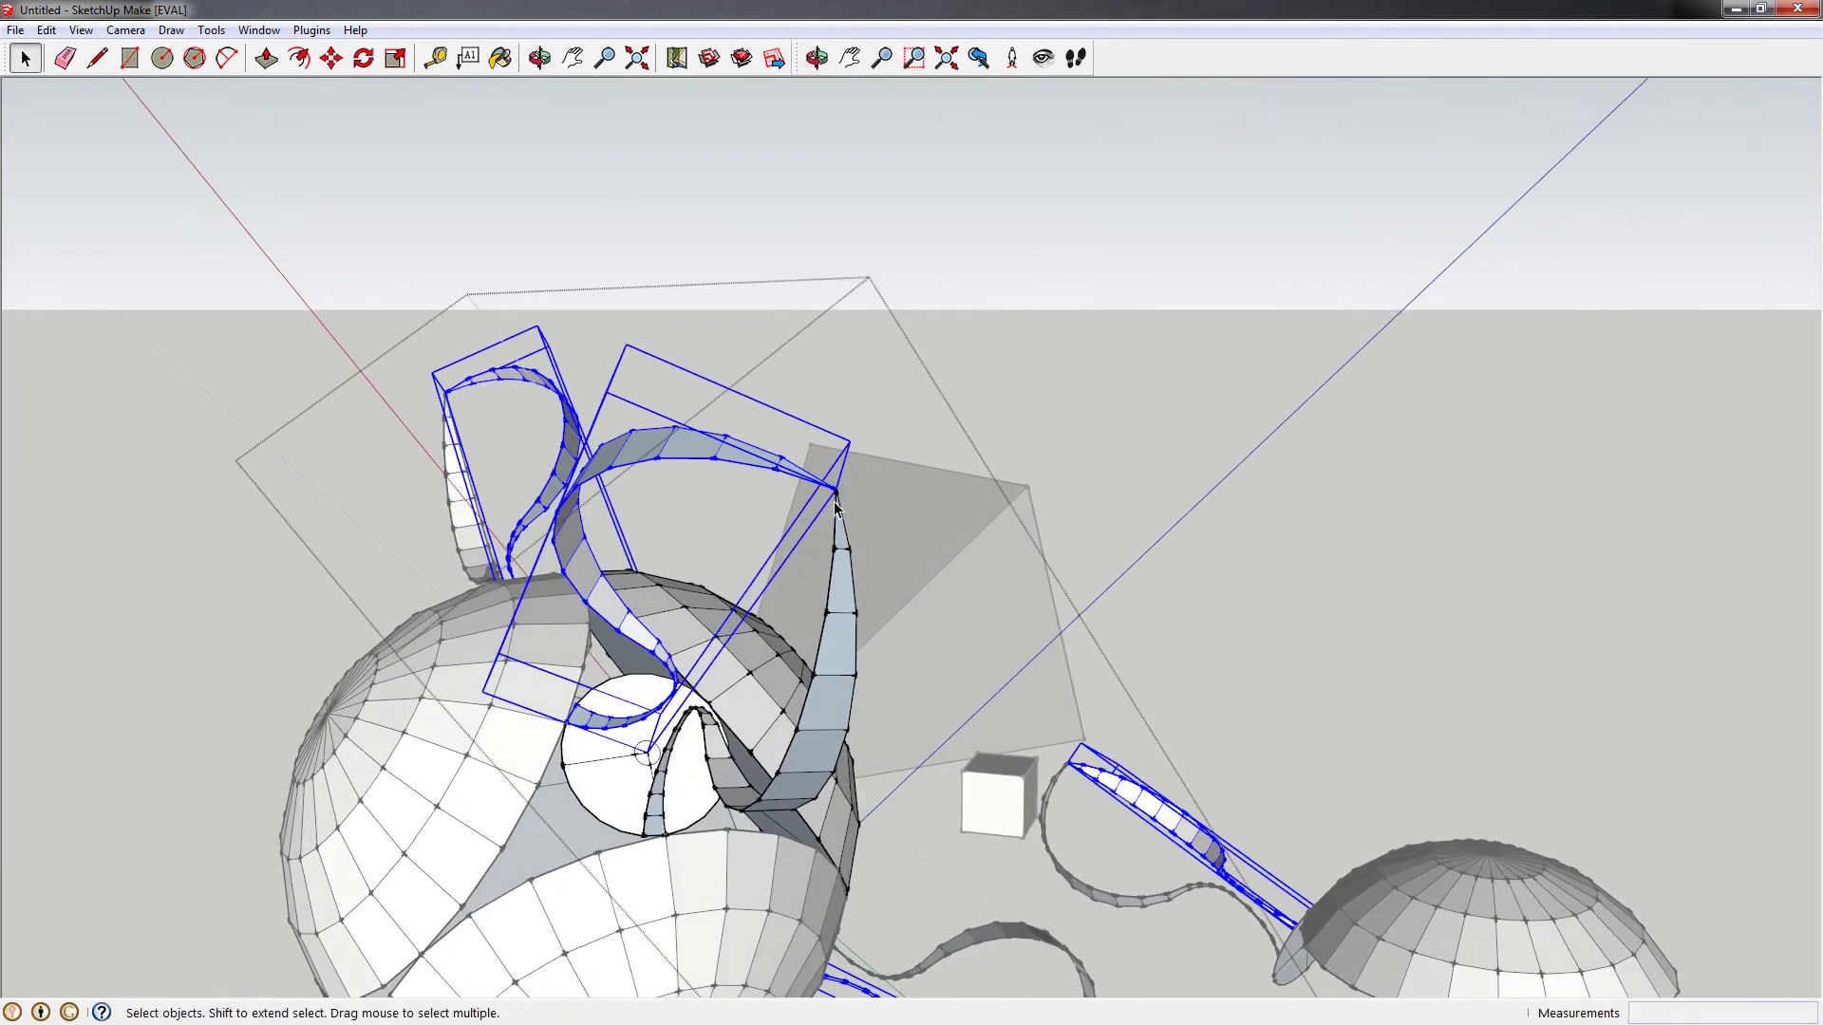
pyautogui.press('m')
pyautogui.click(603, 731)
pyautogui.press('ctrl')
pyautogui.click(611, 744)
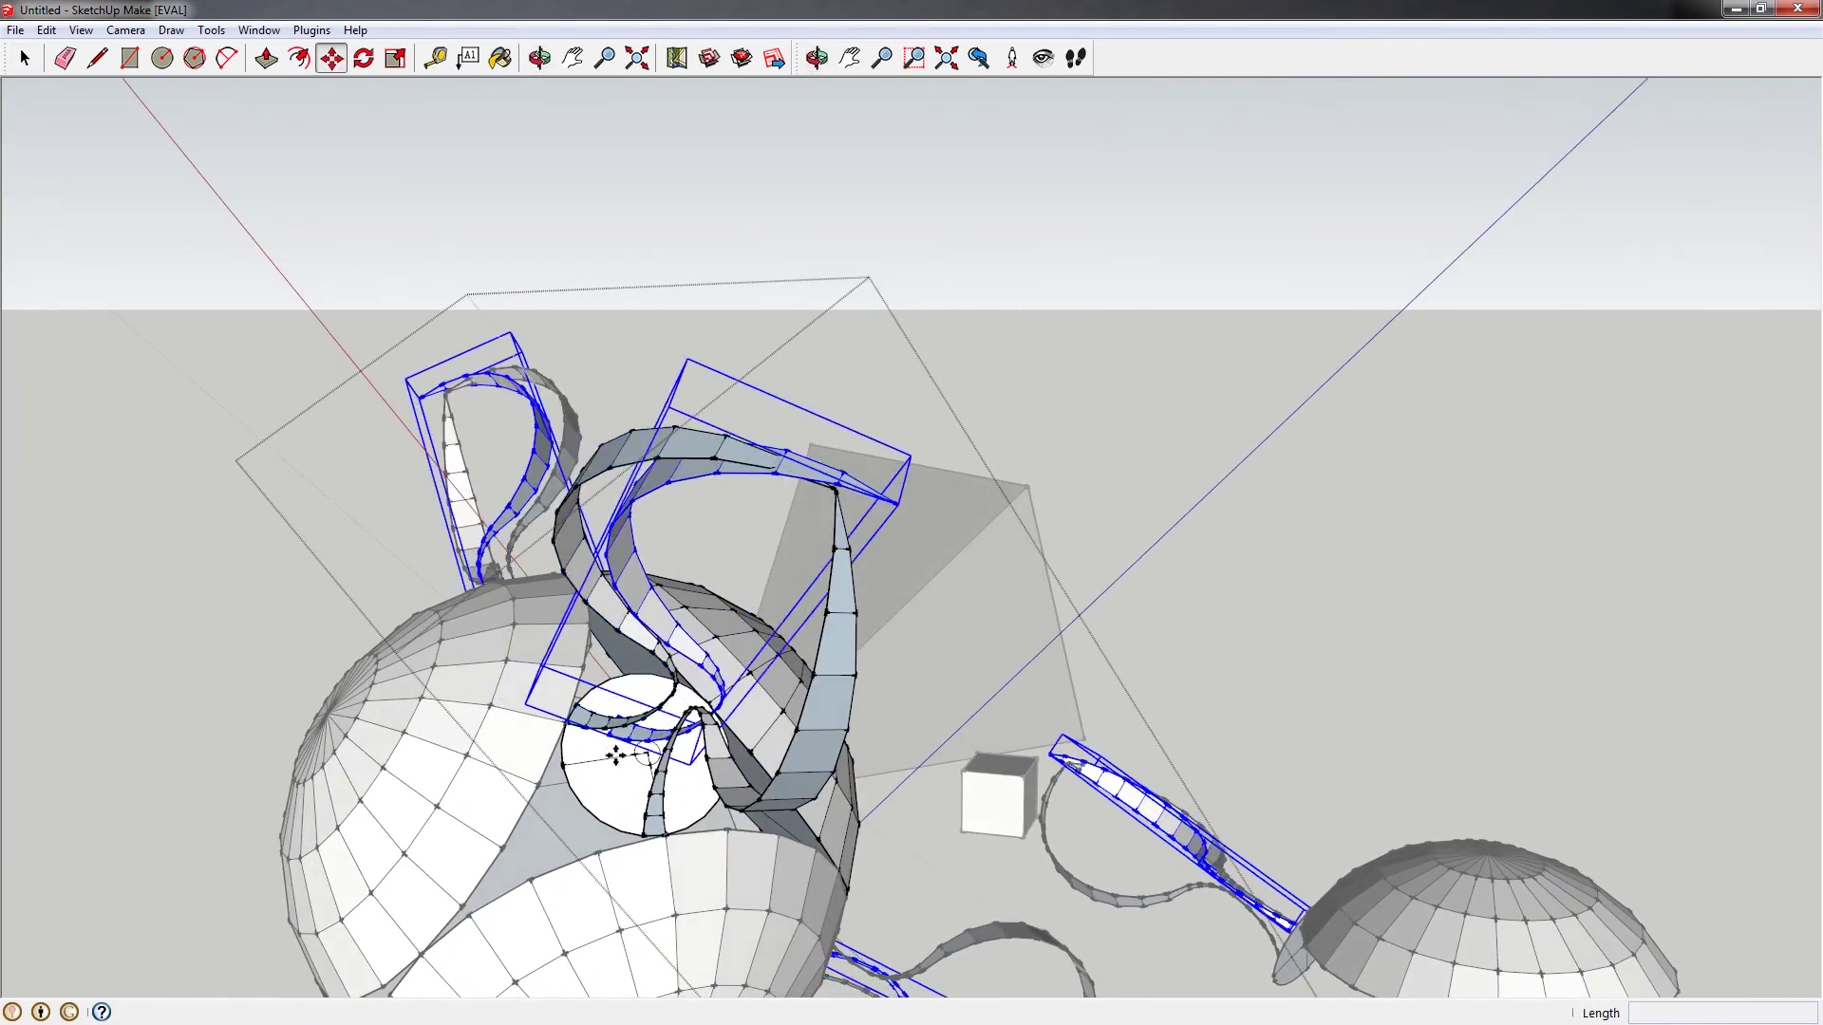
# Turn the second handle copy another 120° and shift it into place around the sphere
pyautogui.press('q')
pyautogui.click(589, 751)
pyautogui.click(613, 771)
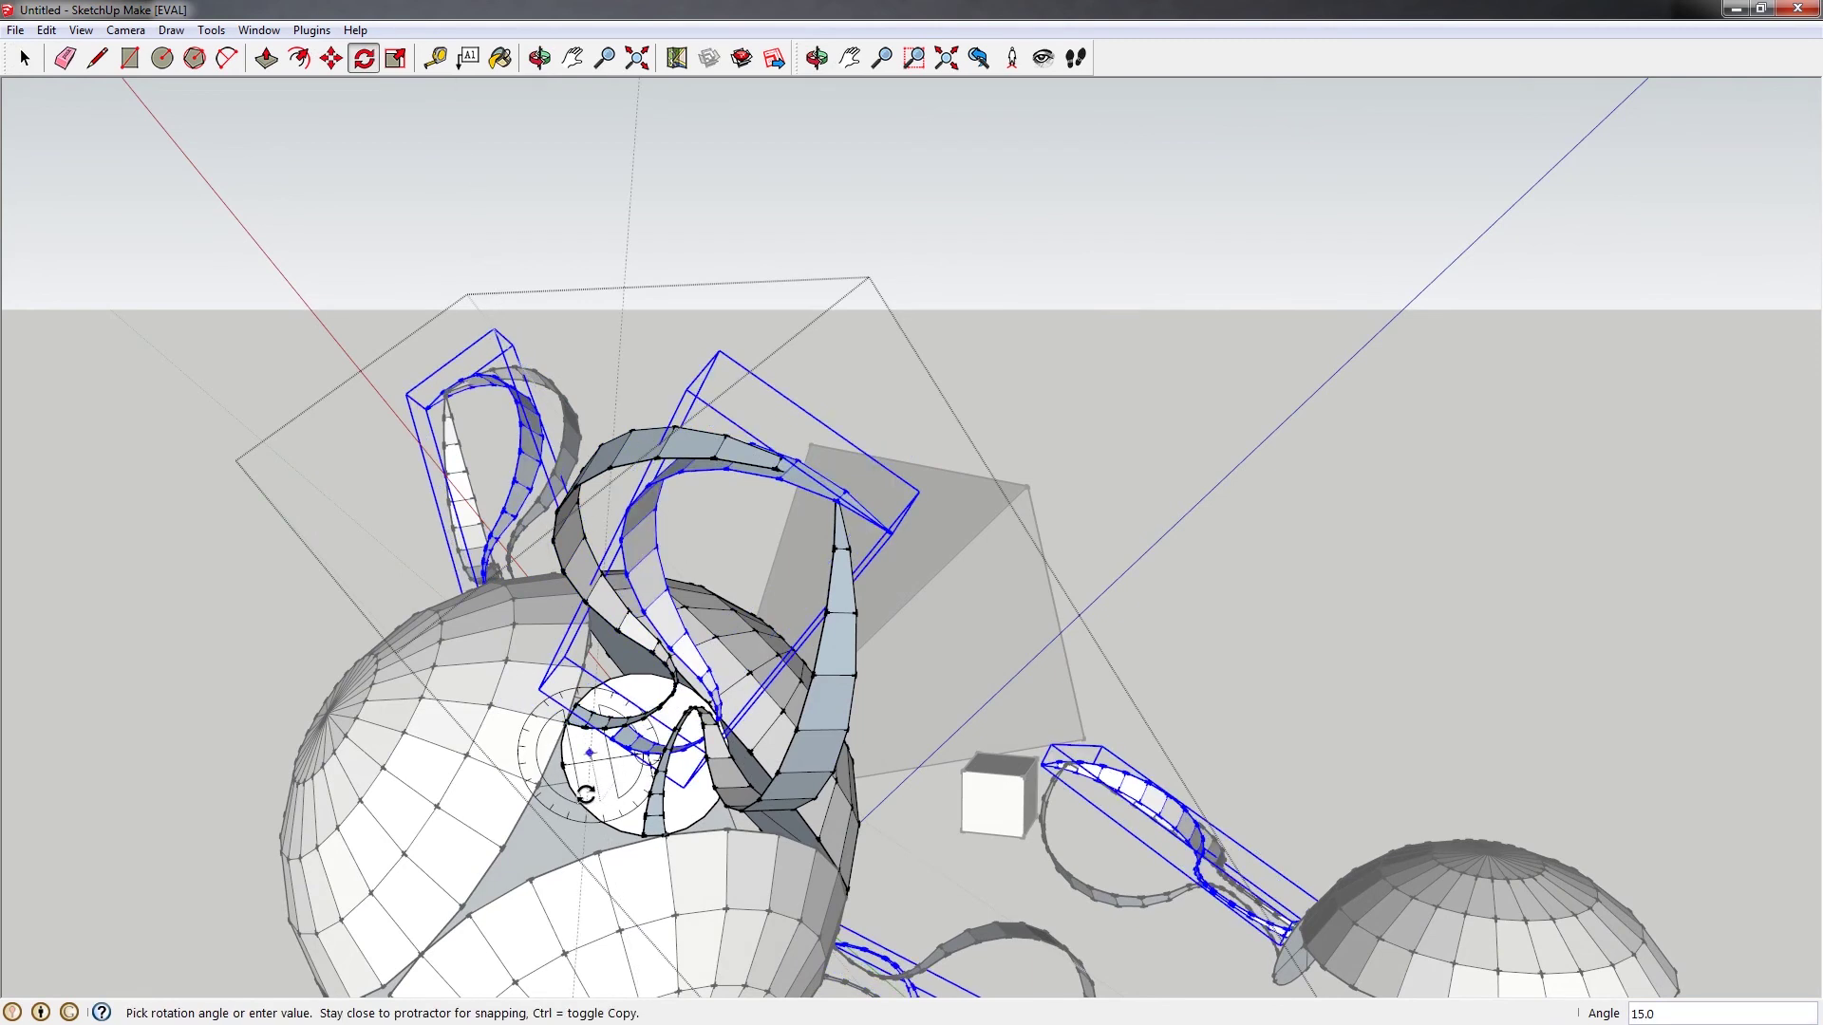
pyautogui.write('120')
pyautogui.press('Return')
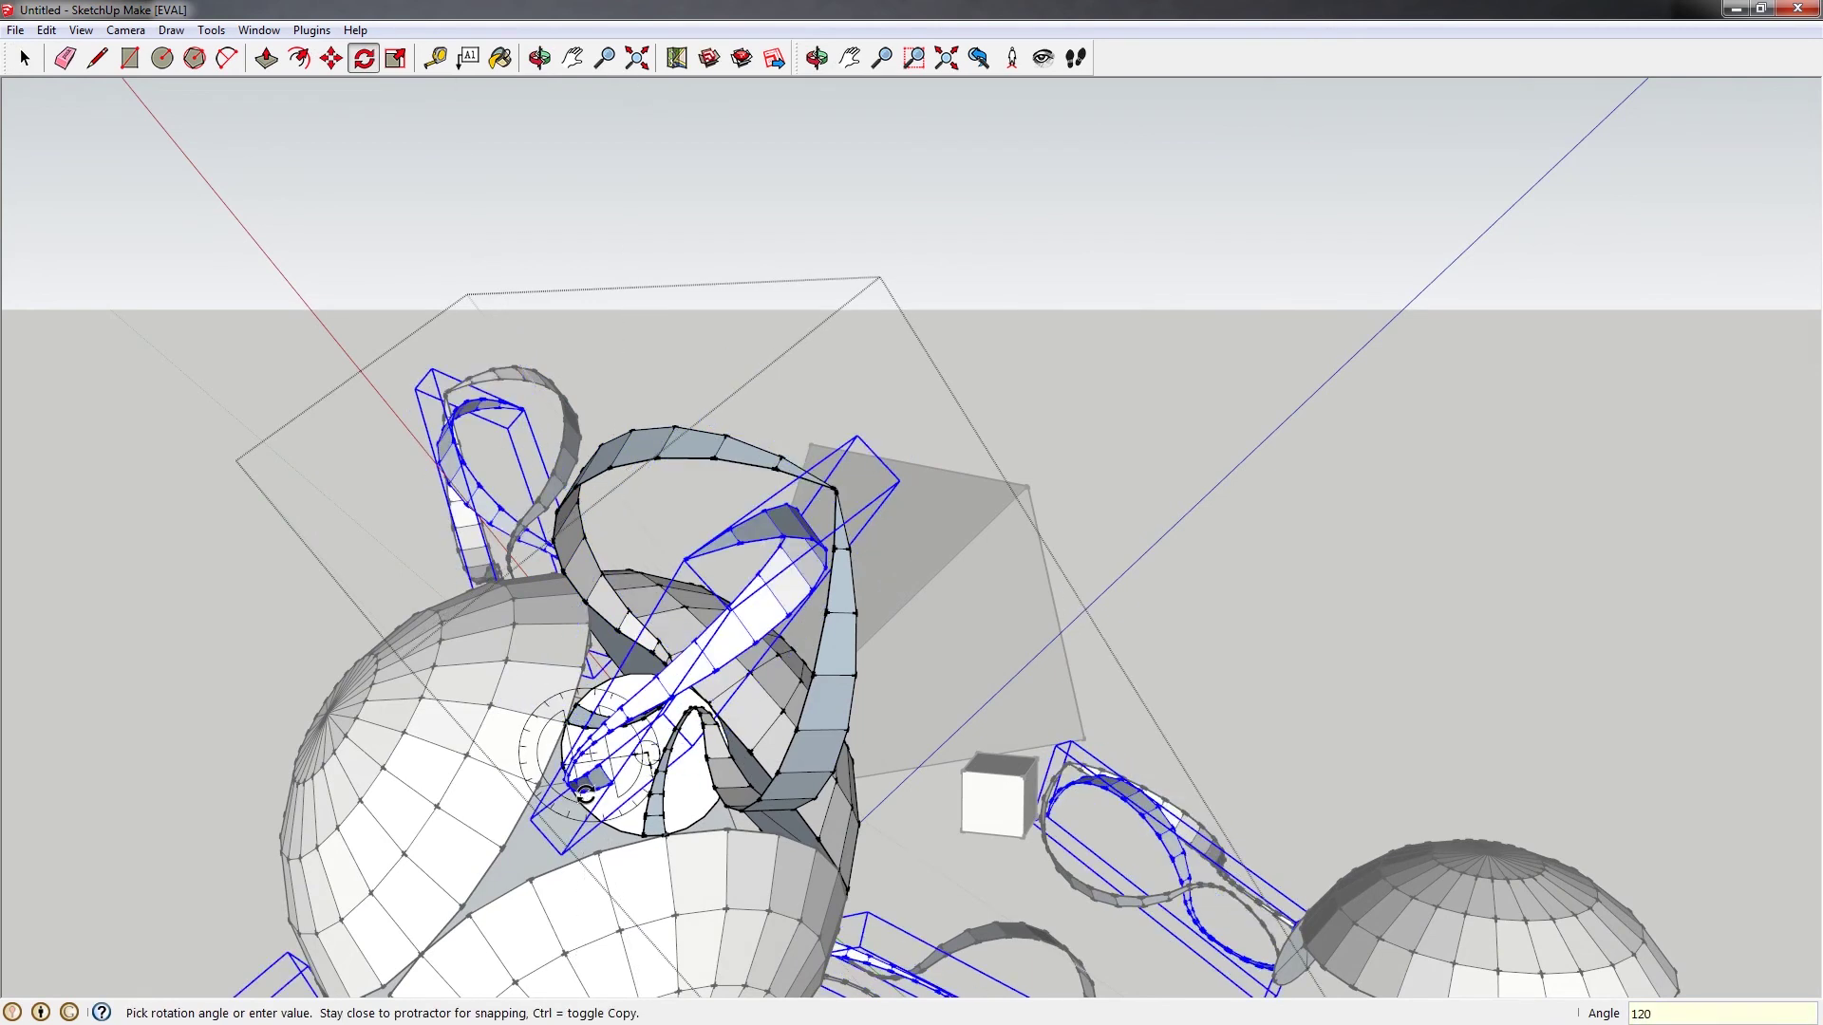
pyautogui.press('m')
pyautogui.click(680, 560)
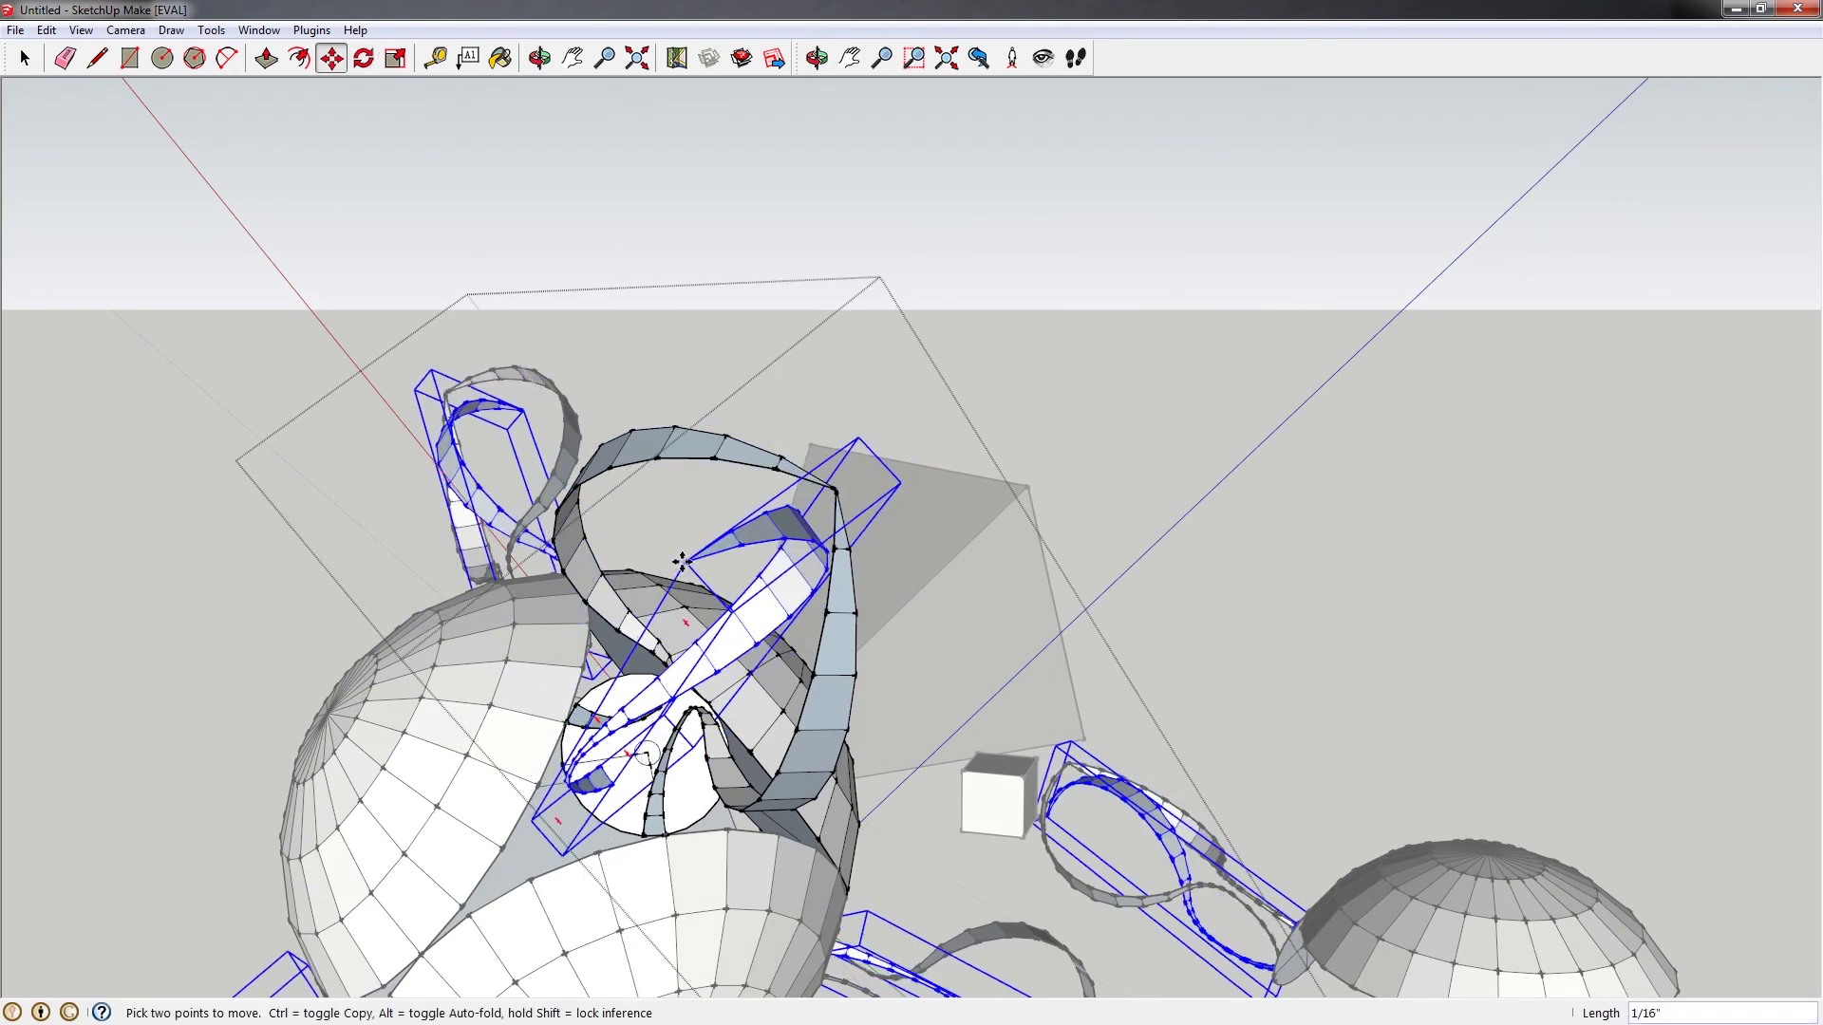
pyautogui.click(821, 489)
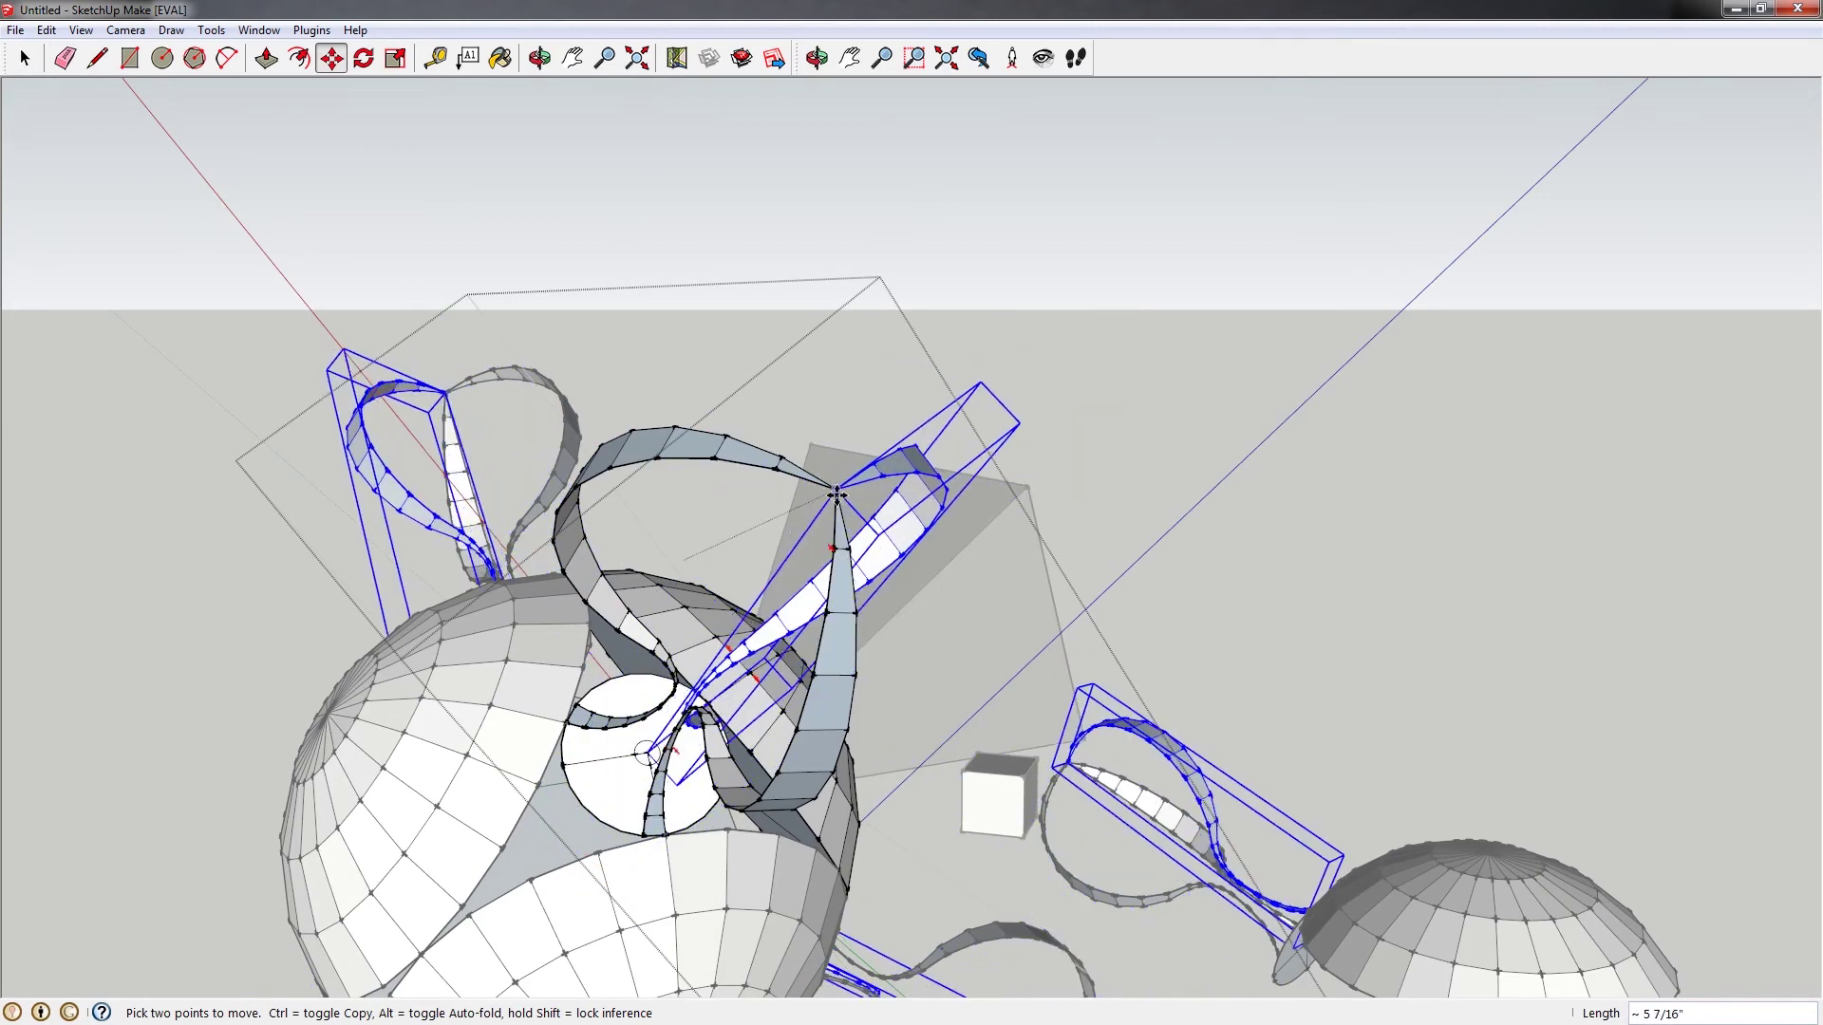
pyautogui.moveTo(828, 493); pyautogui.dragTo(583, 716, button='middle')
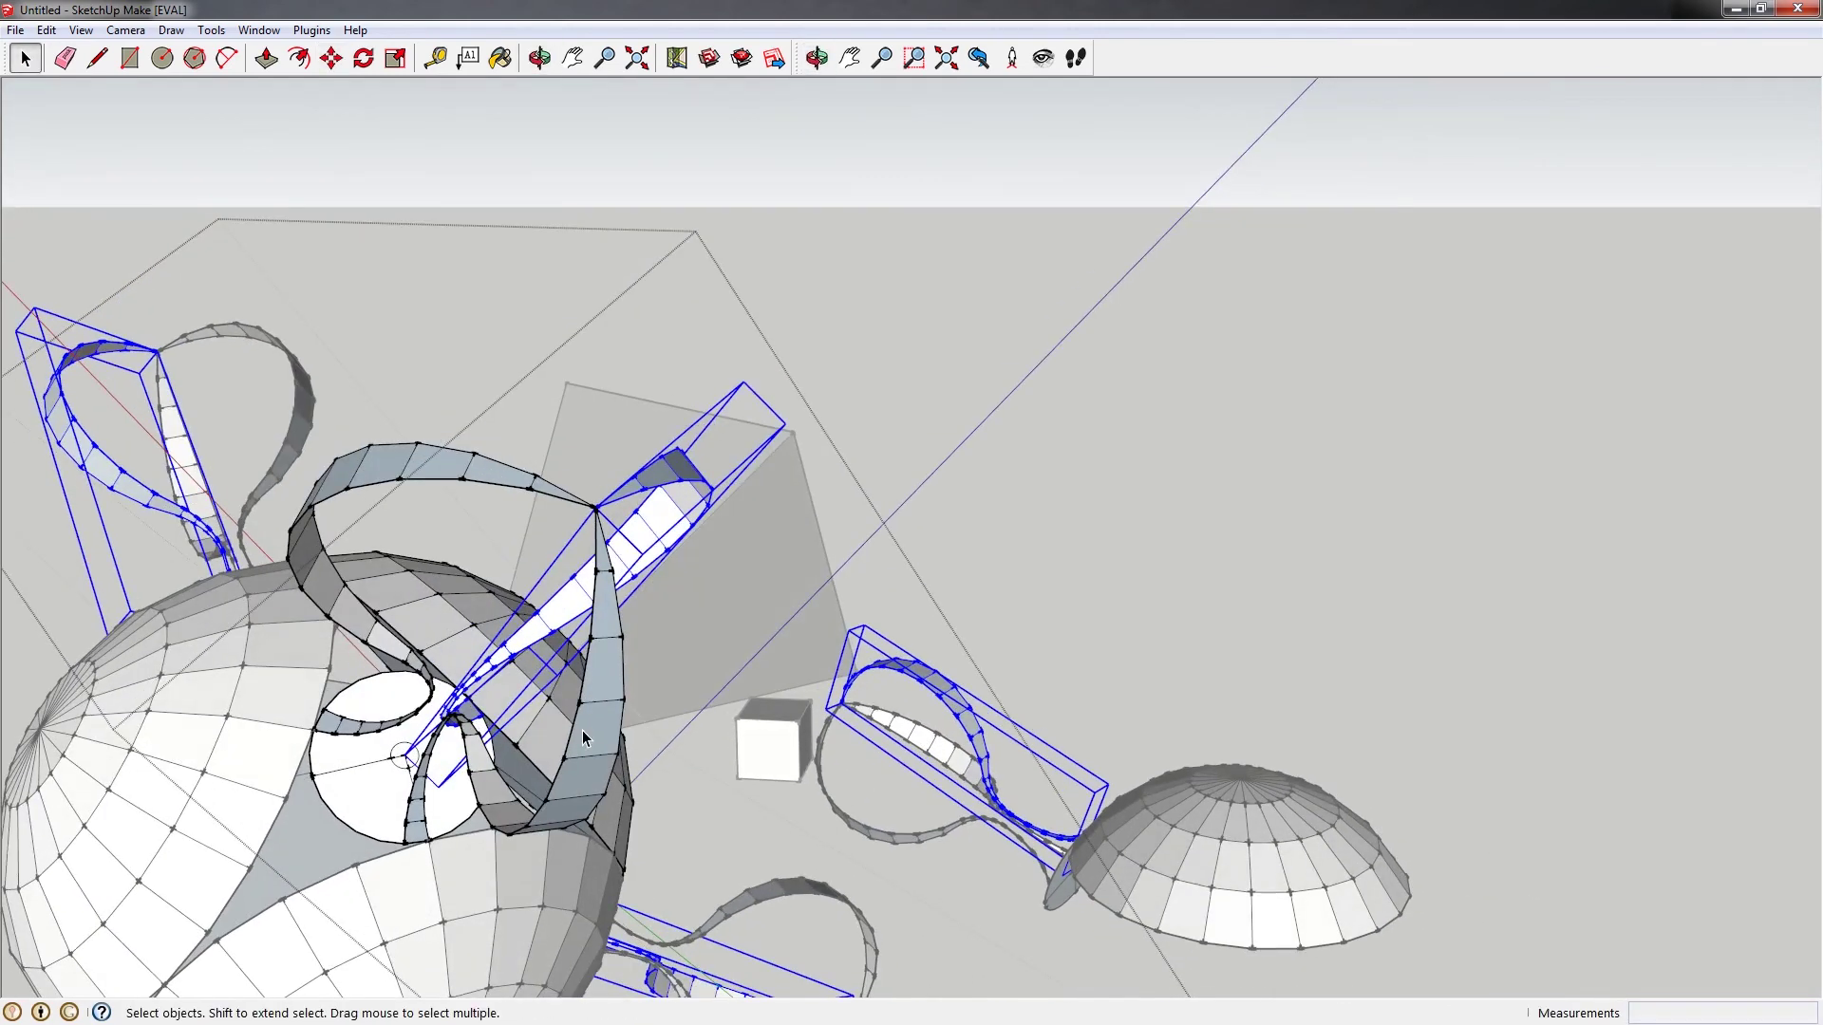
pyautogui.press('space')
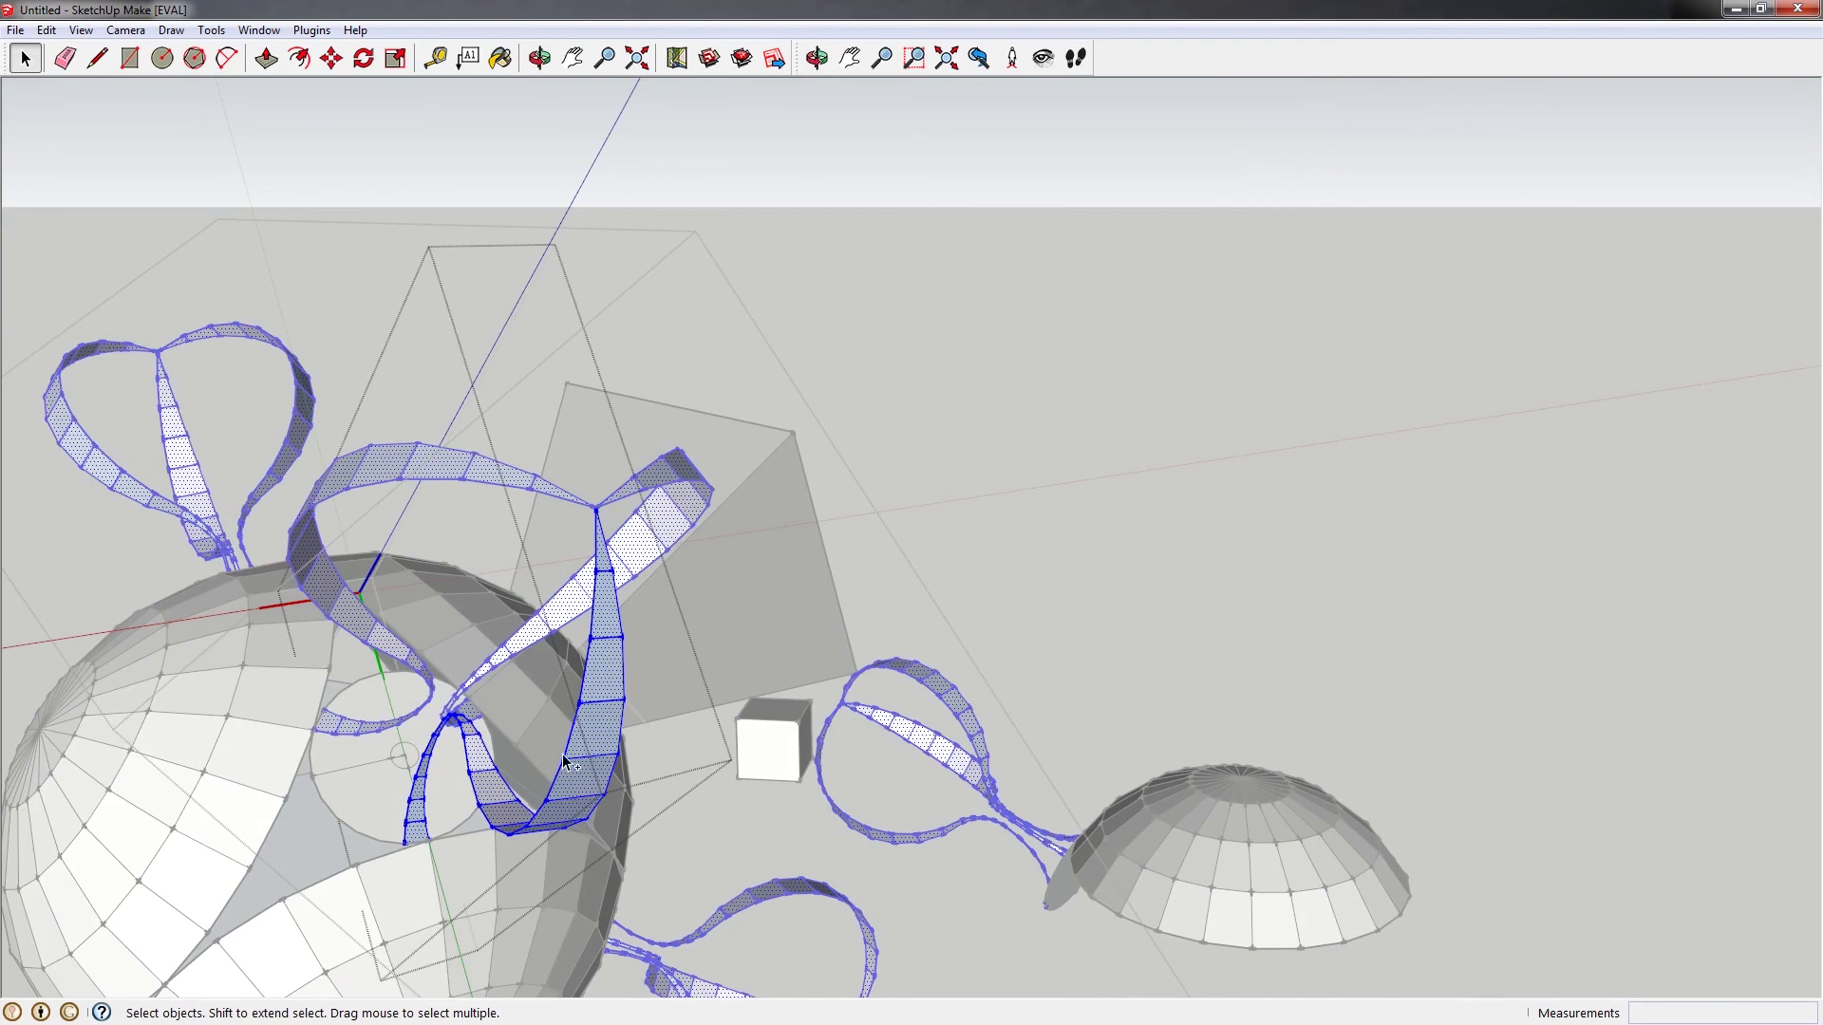
# Copy the ribbon strips with Move and rotate the copy 15° near the sphere
pyautogui.press('m')
pyautogui.press('ctrl')
pyautogui.click(805, 775)
pyautogui.click(765, 760)
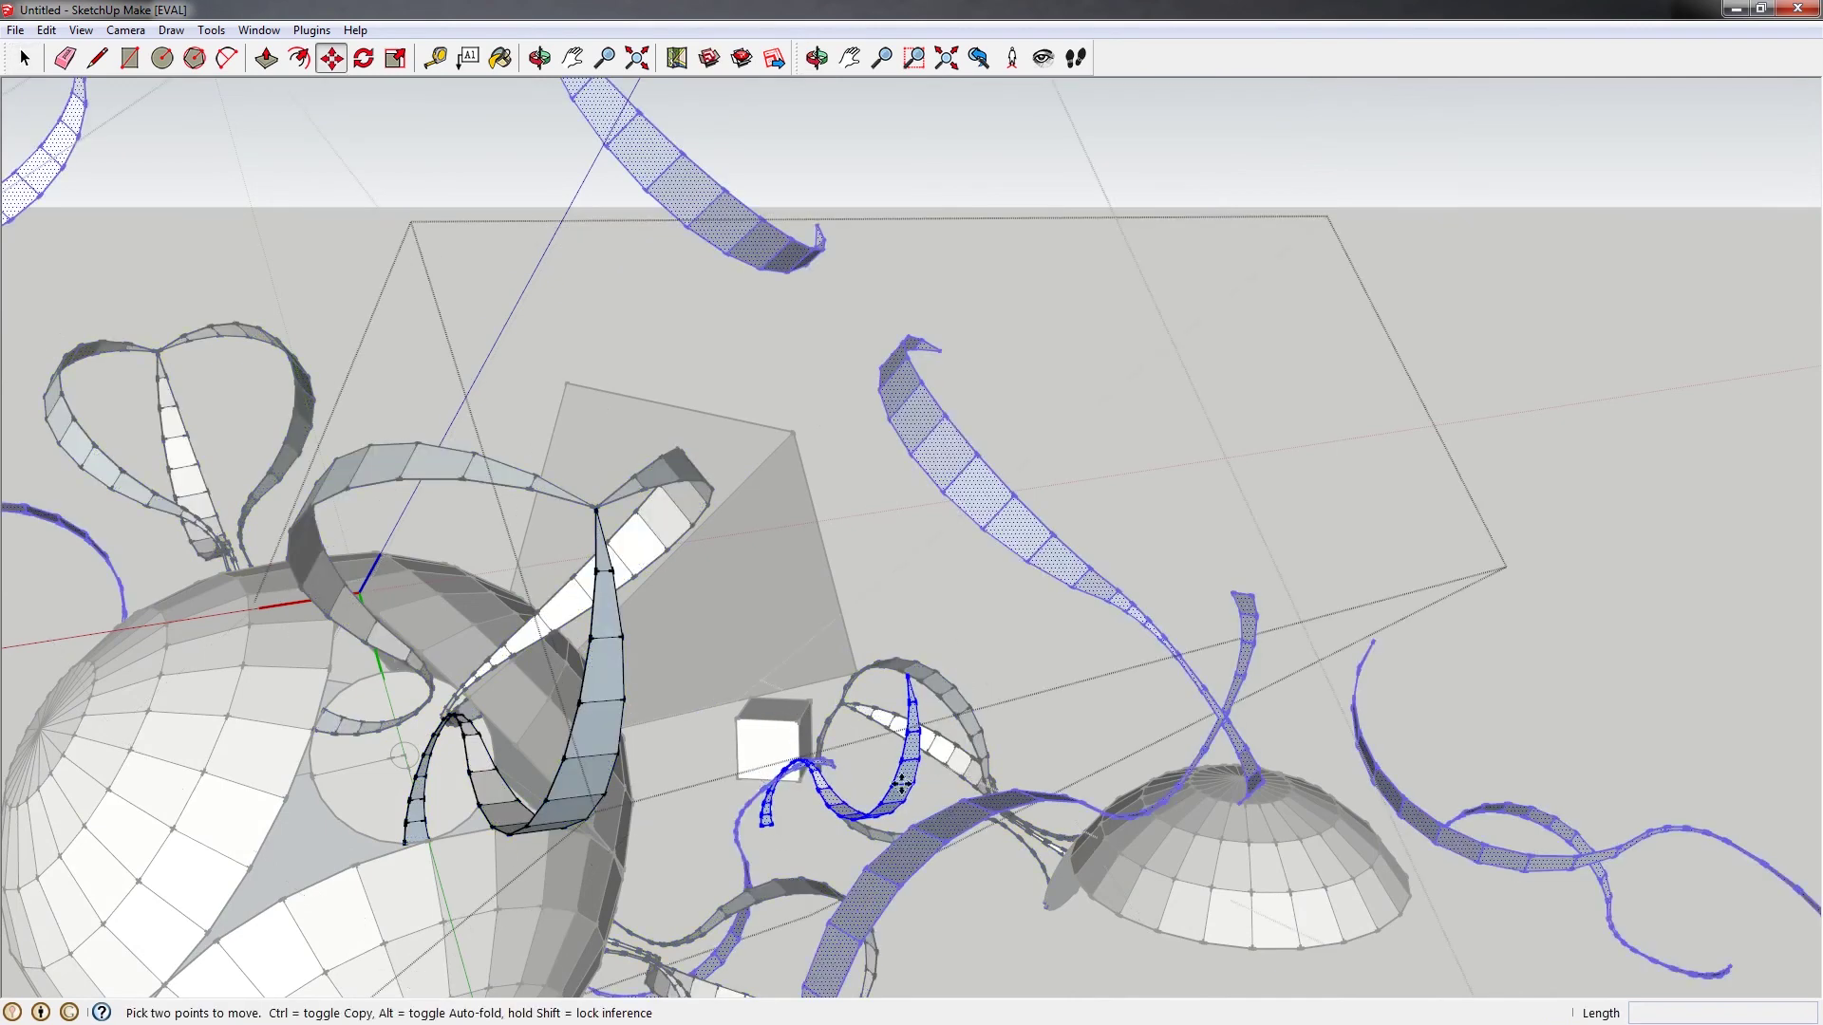
pyautogui.press('q')
pyautogui.click(378, 760)
pyautogui.click(393, 819)
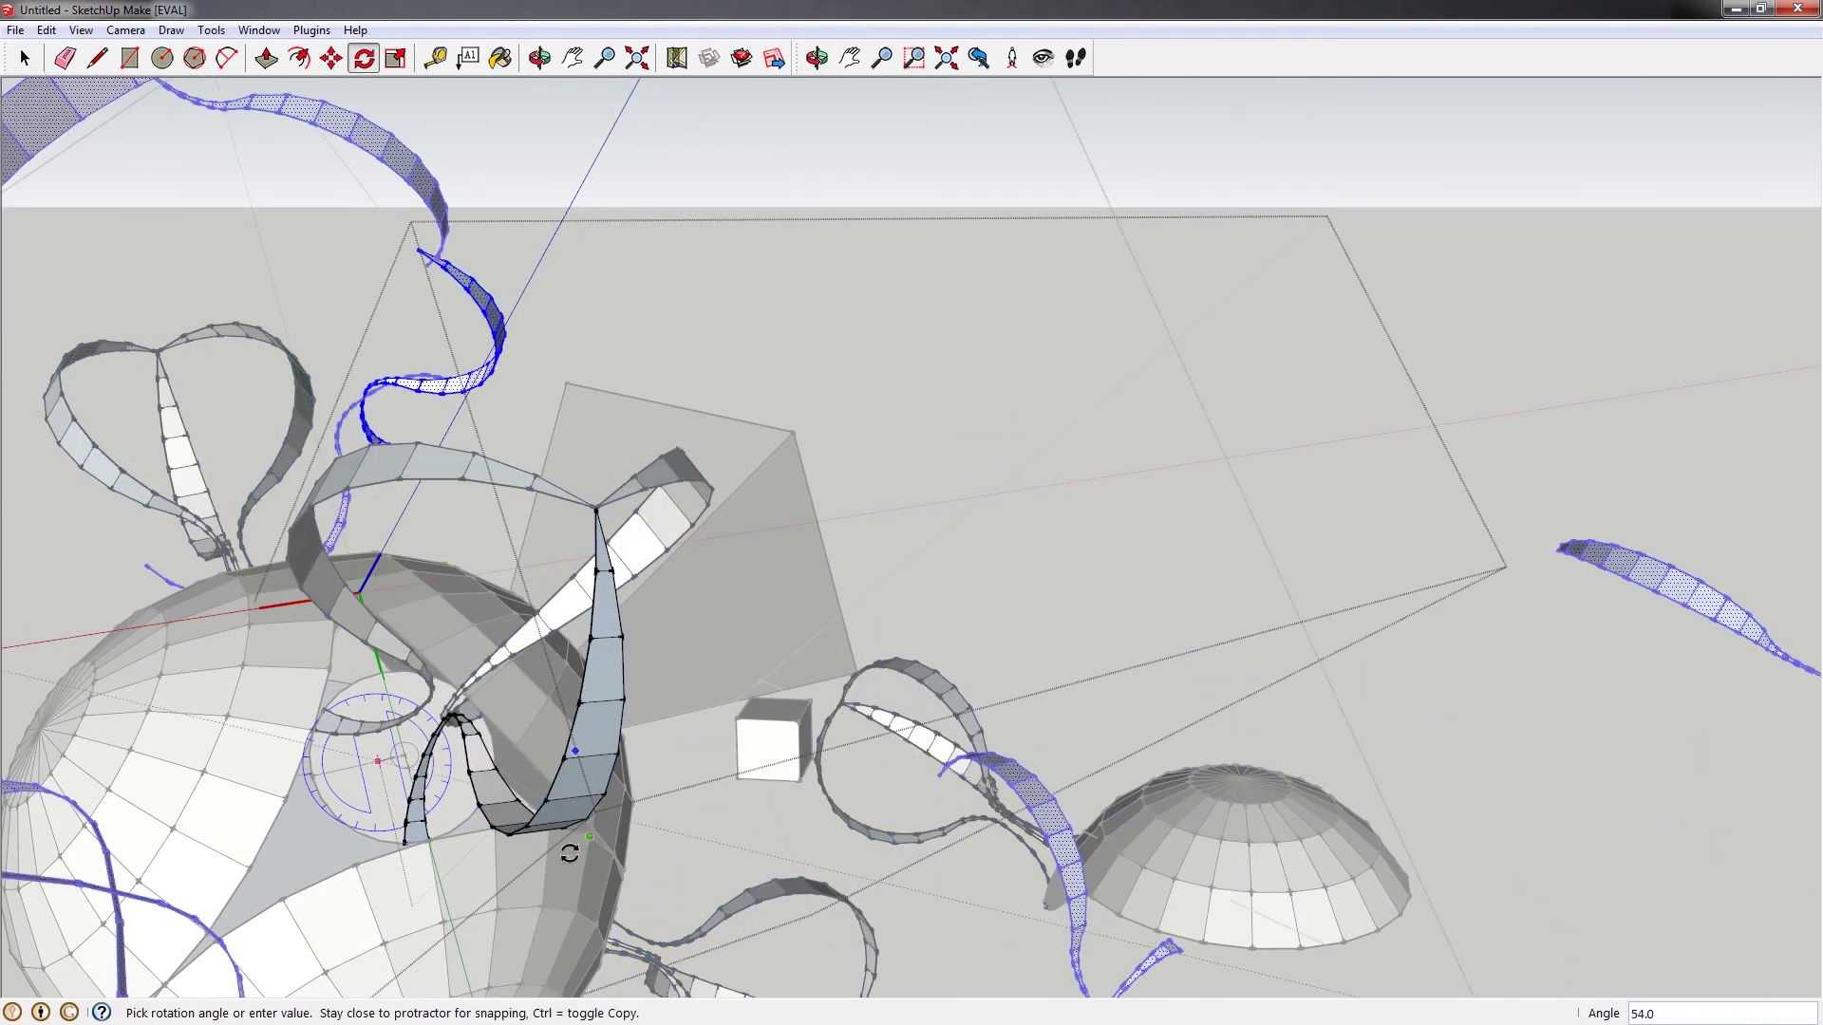
pyautogui.write('15')
pyautogui.press('Return')
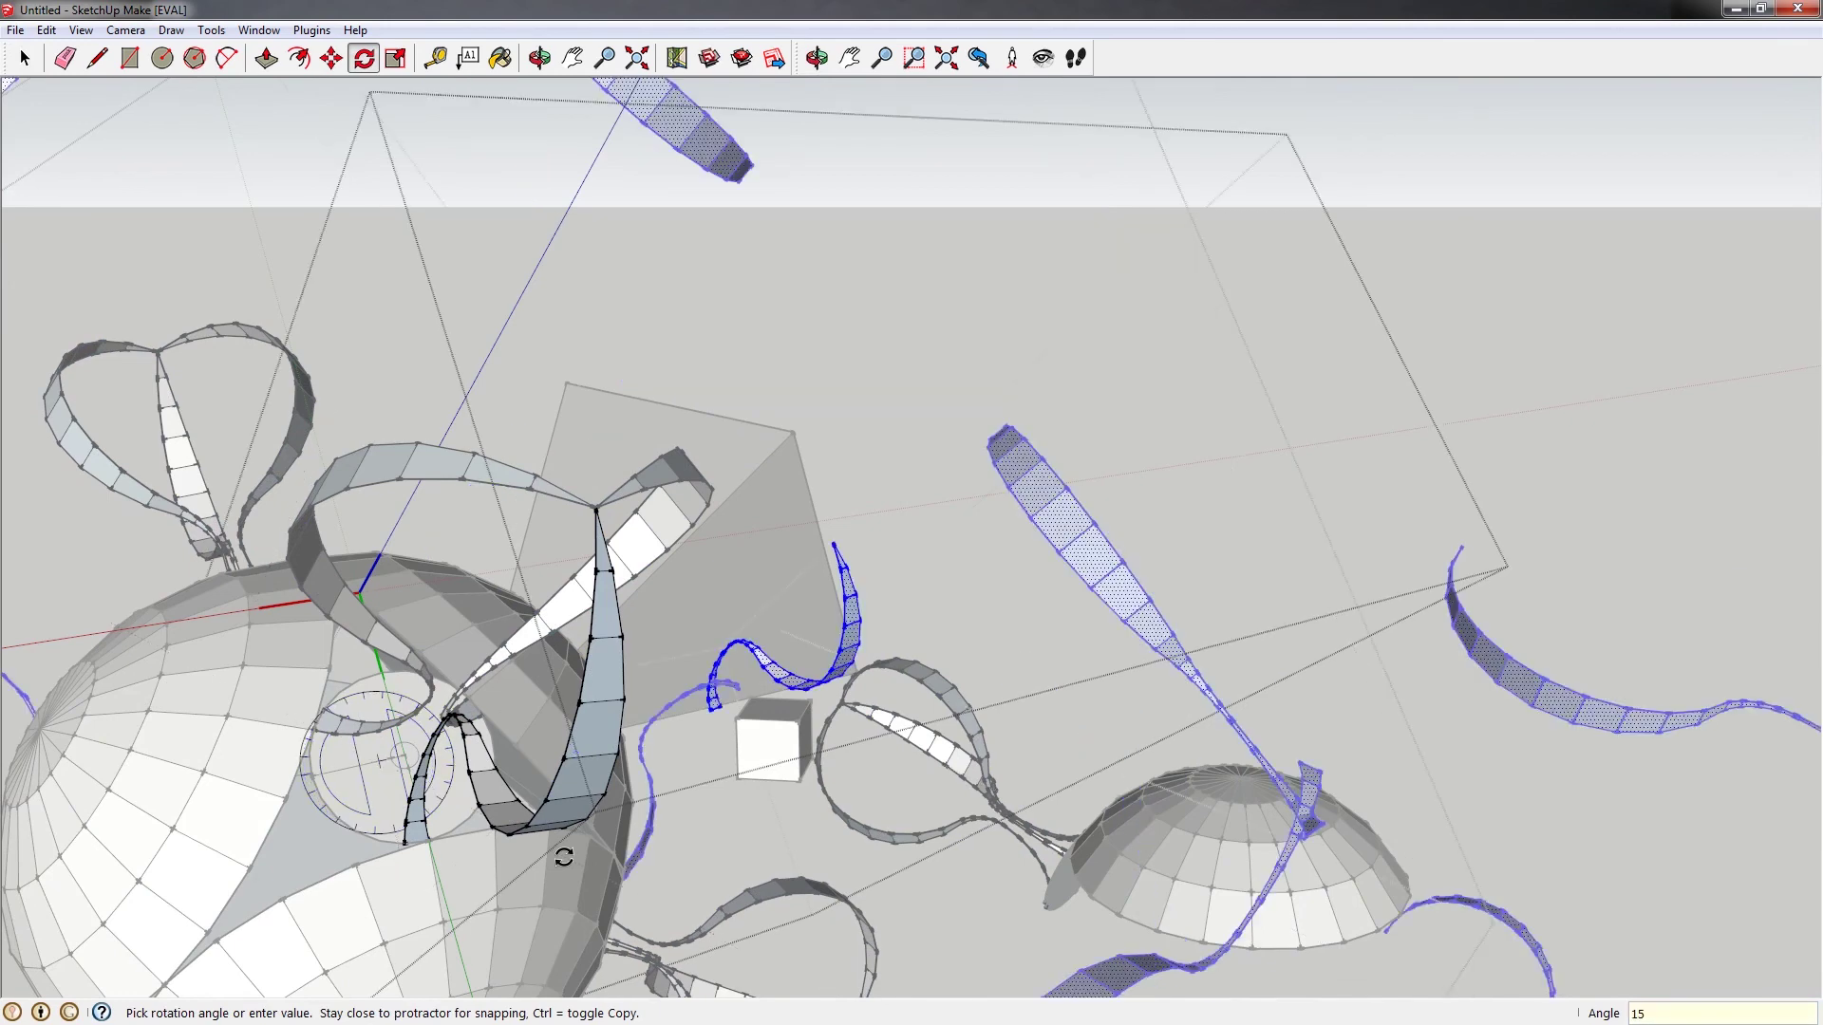
# Rotate the ribbon strips 30° about the sphere's axis
pyautogui.scroll(-3, 480, 447)
pyautogui.press('m')
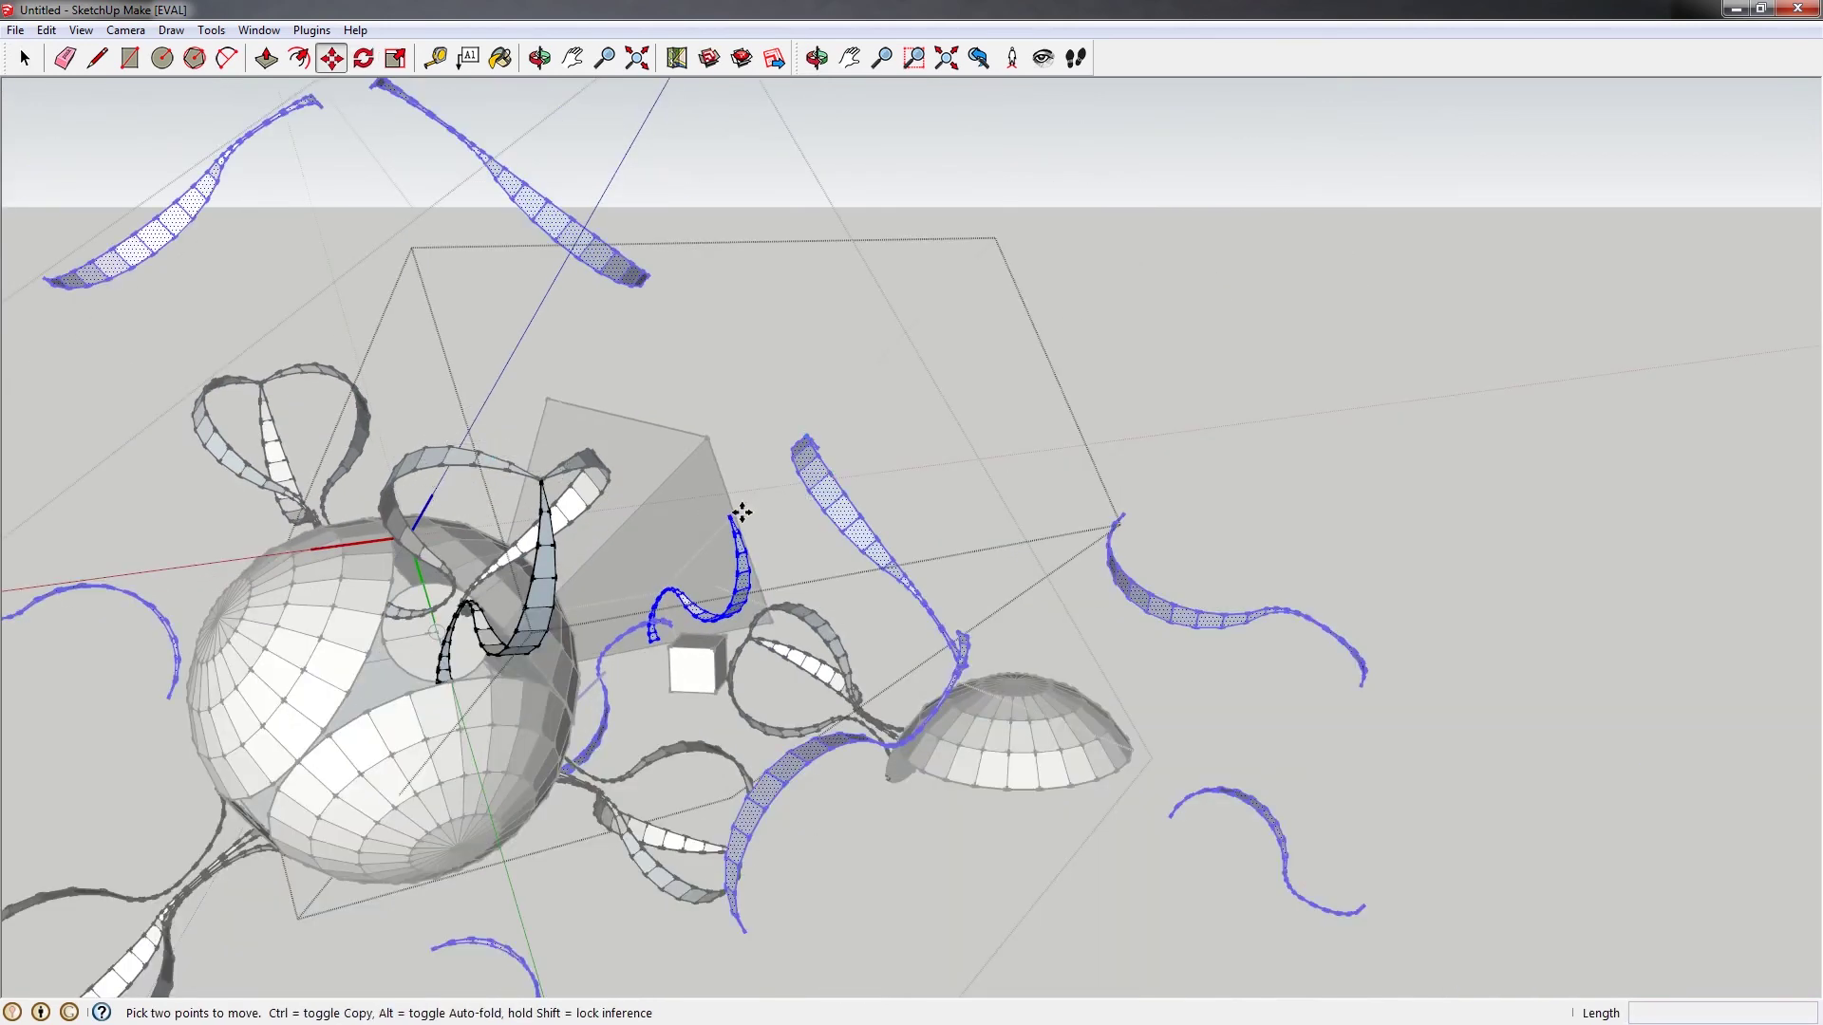
pyautogui.click(735, 515)
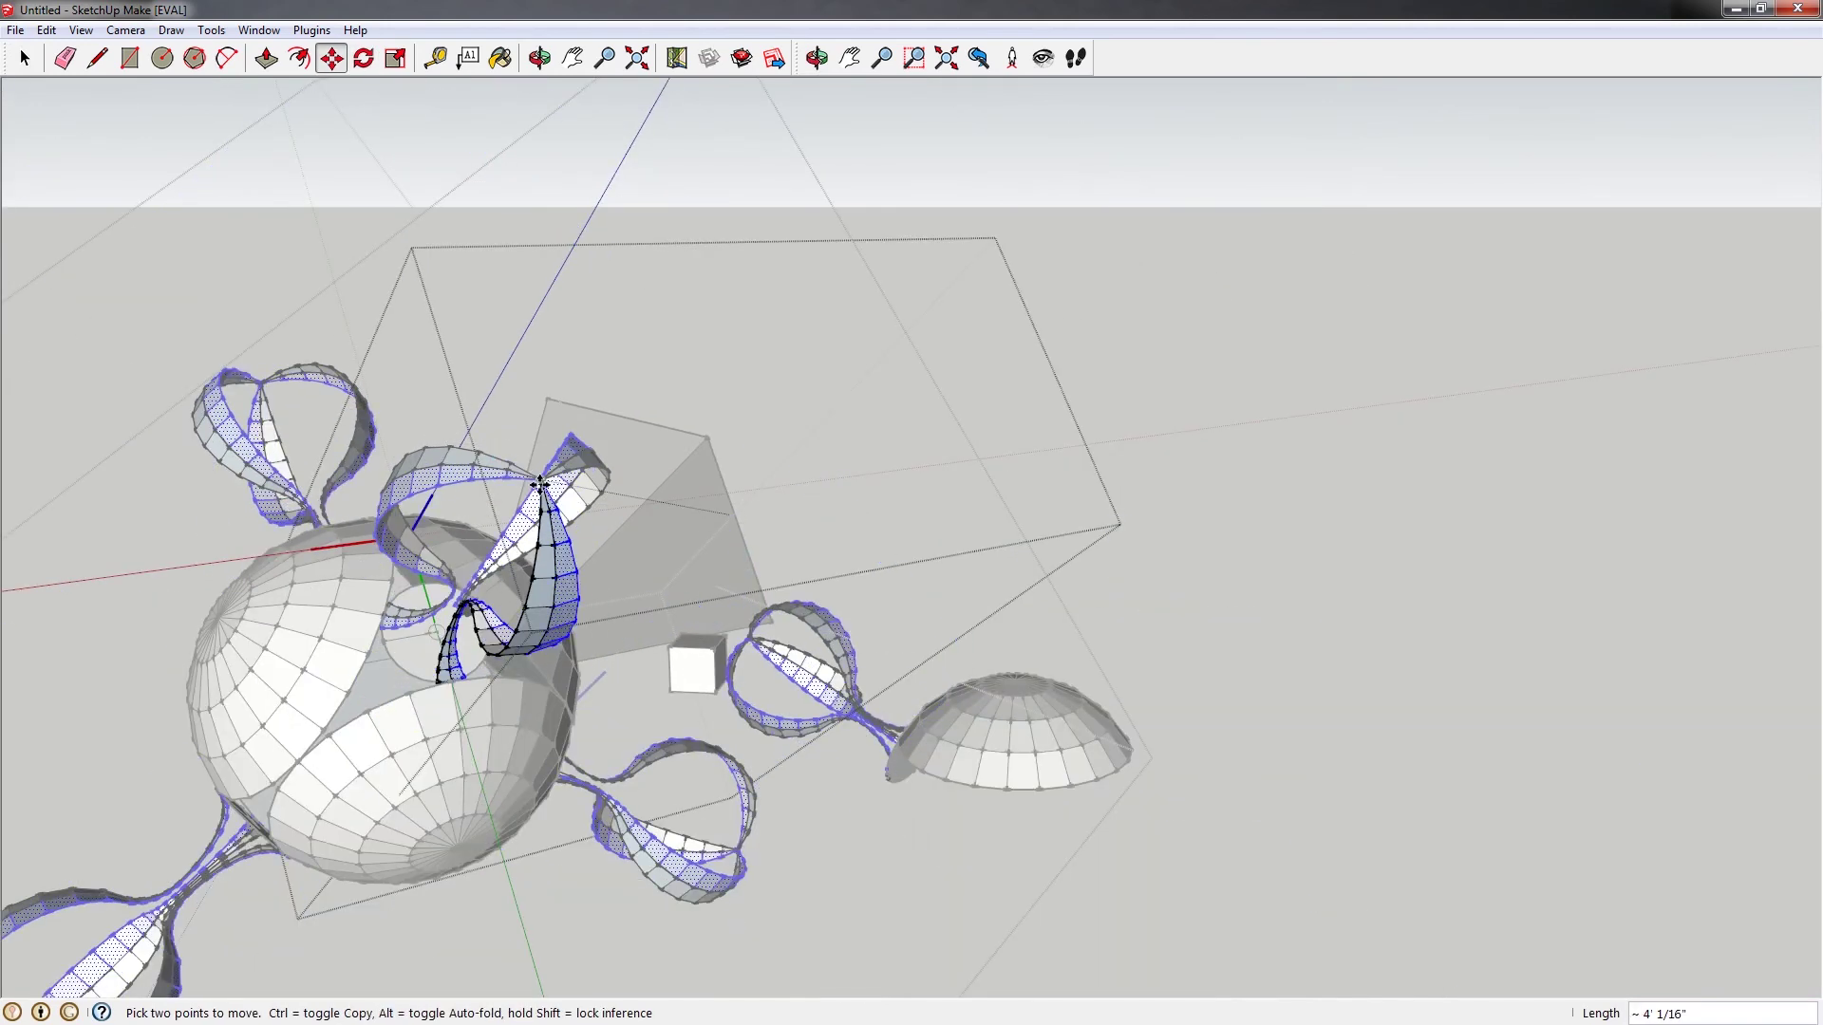
pyautogui.moveTo(539, 487); pyautogui.dragTo(541, 495, button='middle')
pyautogui.scroll(4, 543, 503)
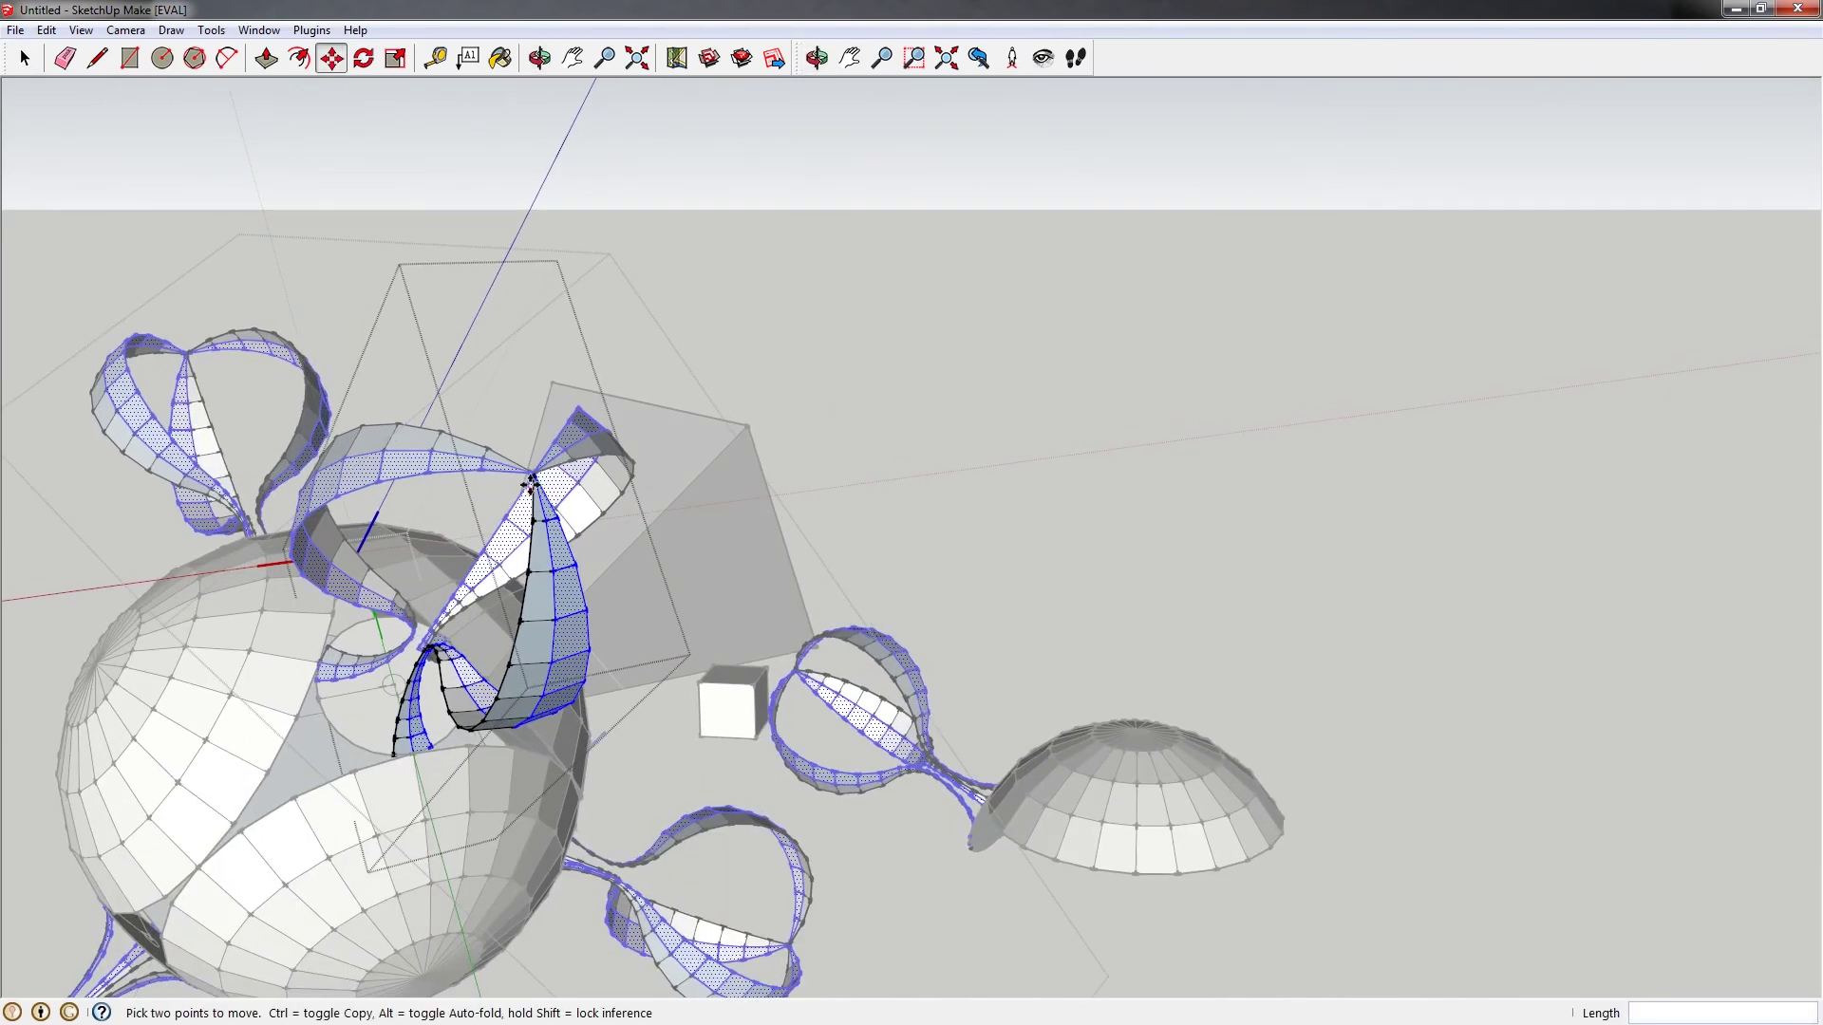
pyautogui.press('q')
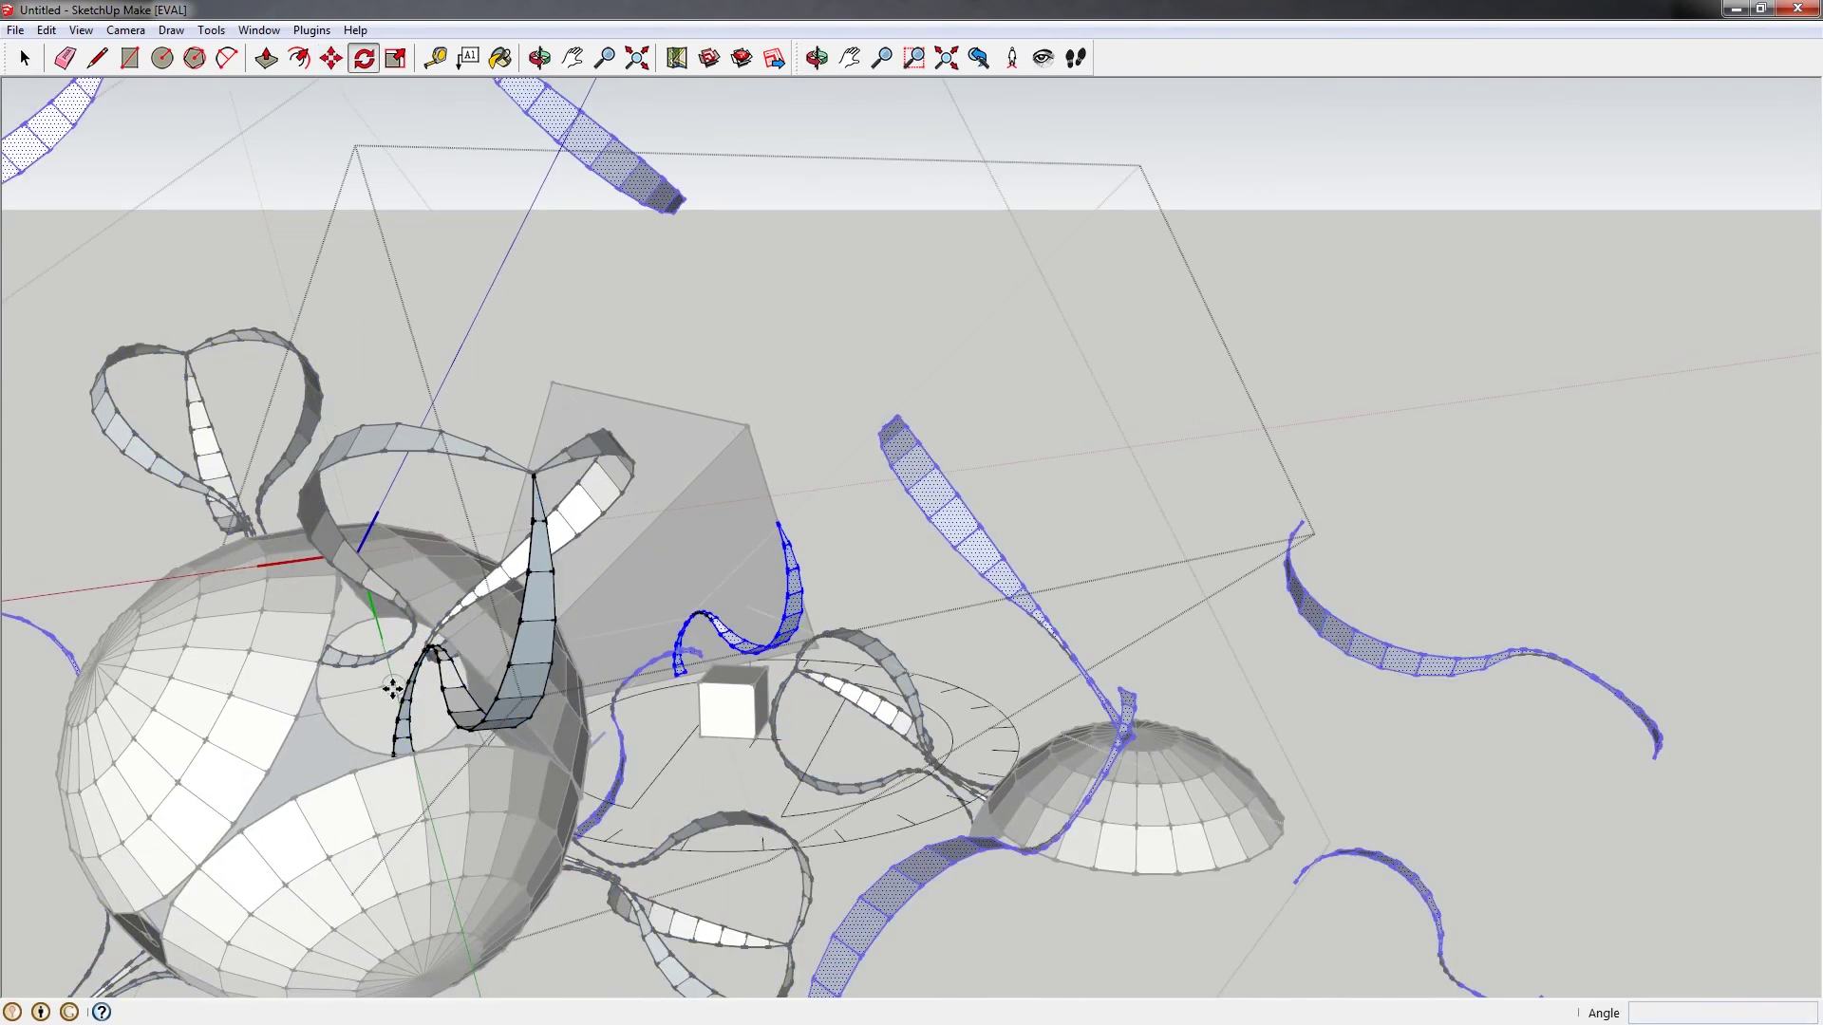
pyautogui.click(394, 684)
pyautogui.click(882, 602)
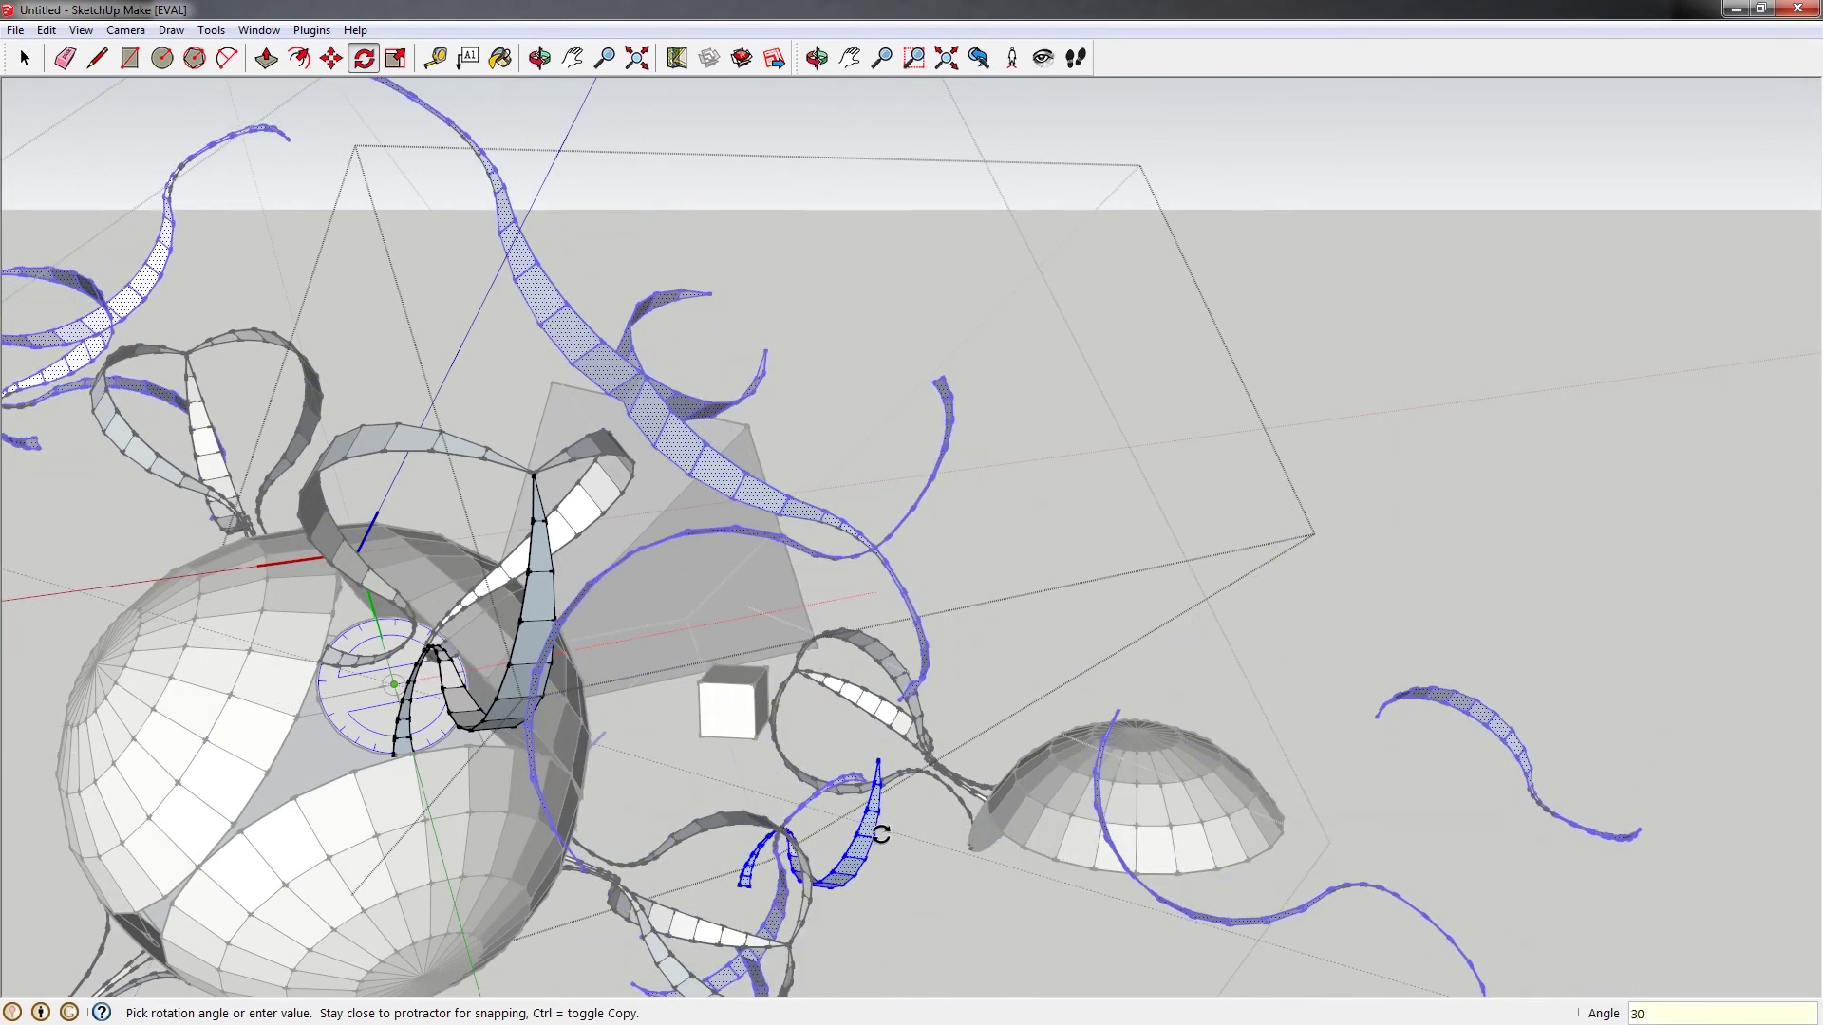
pyautogui.click(882, 834)
# Move the ribbon strips so their tip snaps onto the cone's point
pyautogui.press('m')
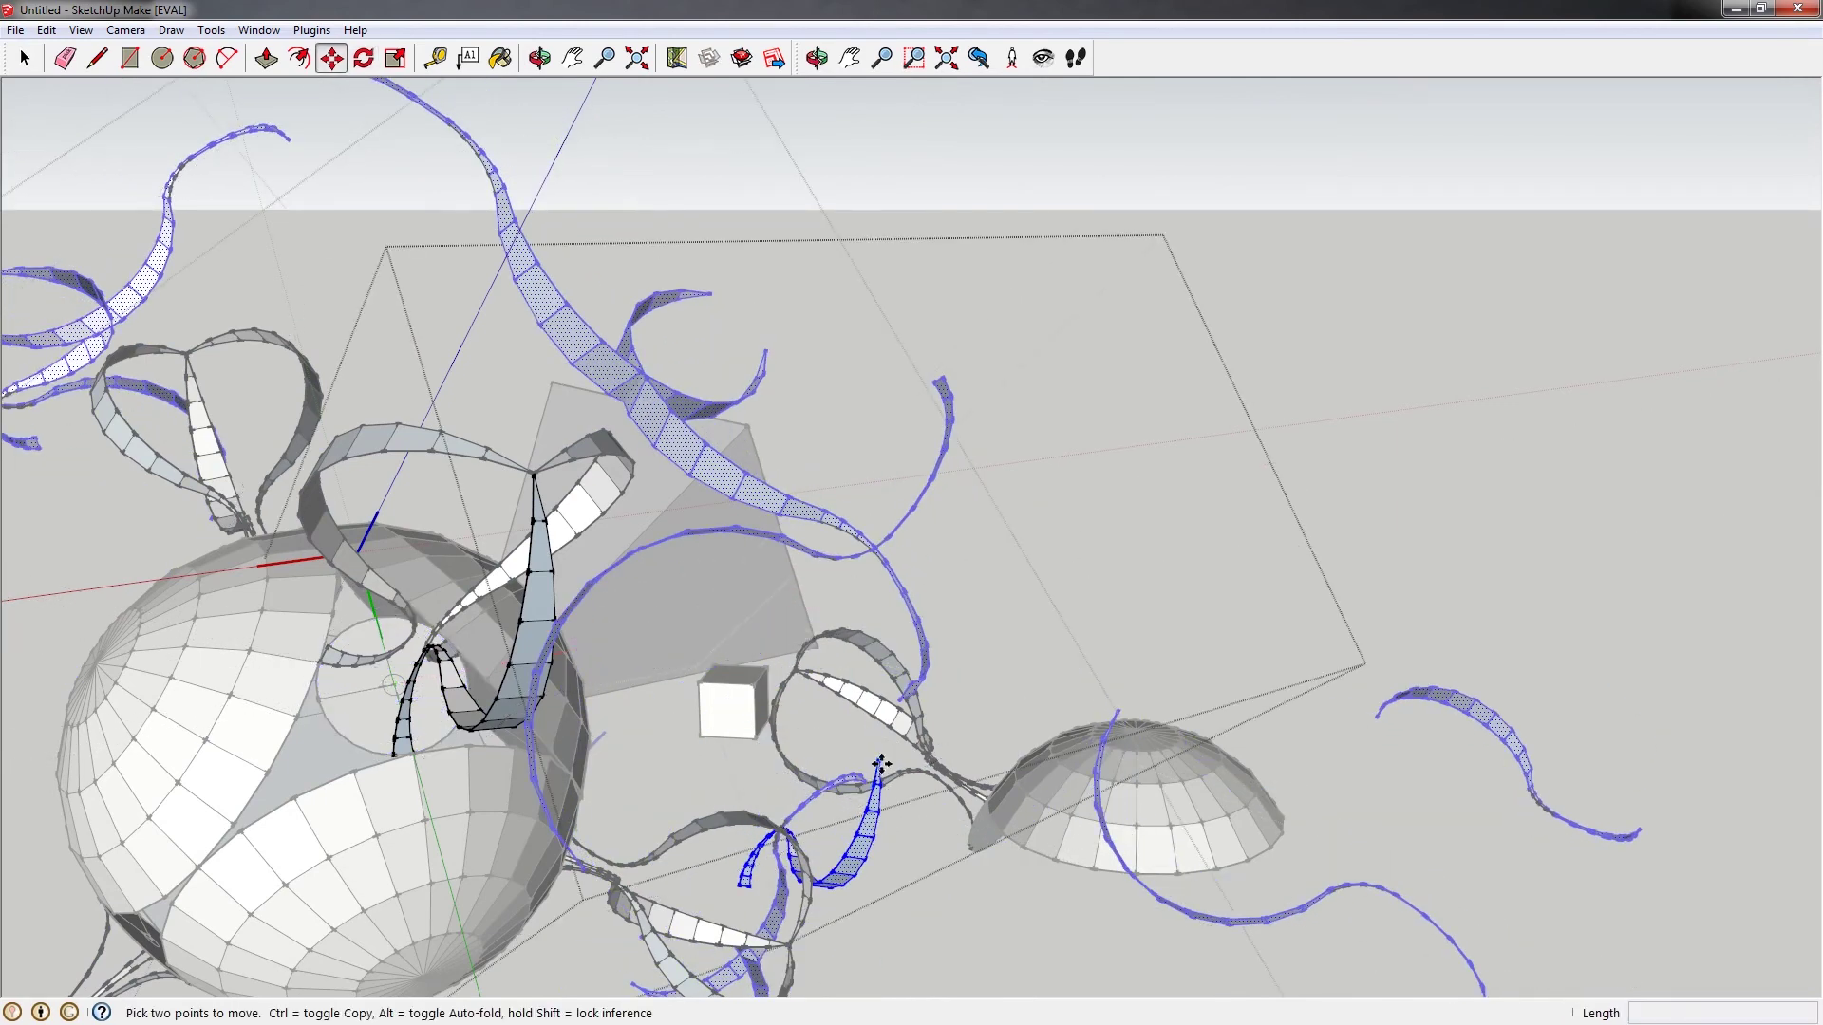
pyautogui.click(881, 762)
pyautogui.click(521, 506)
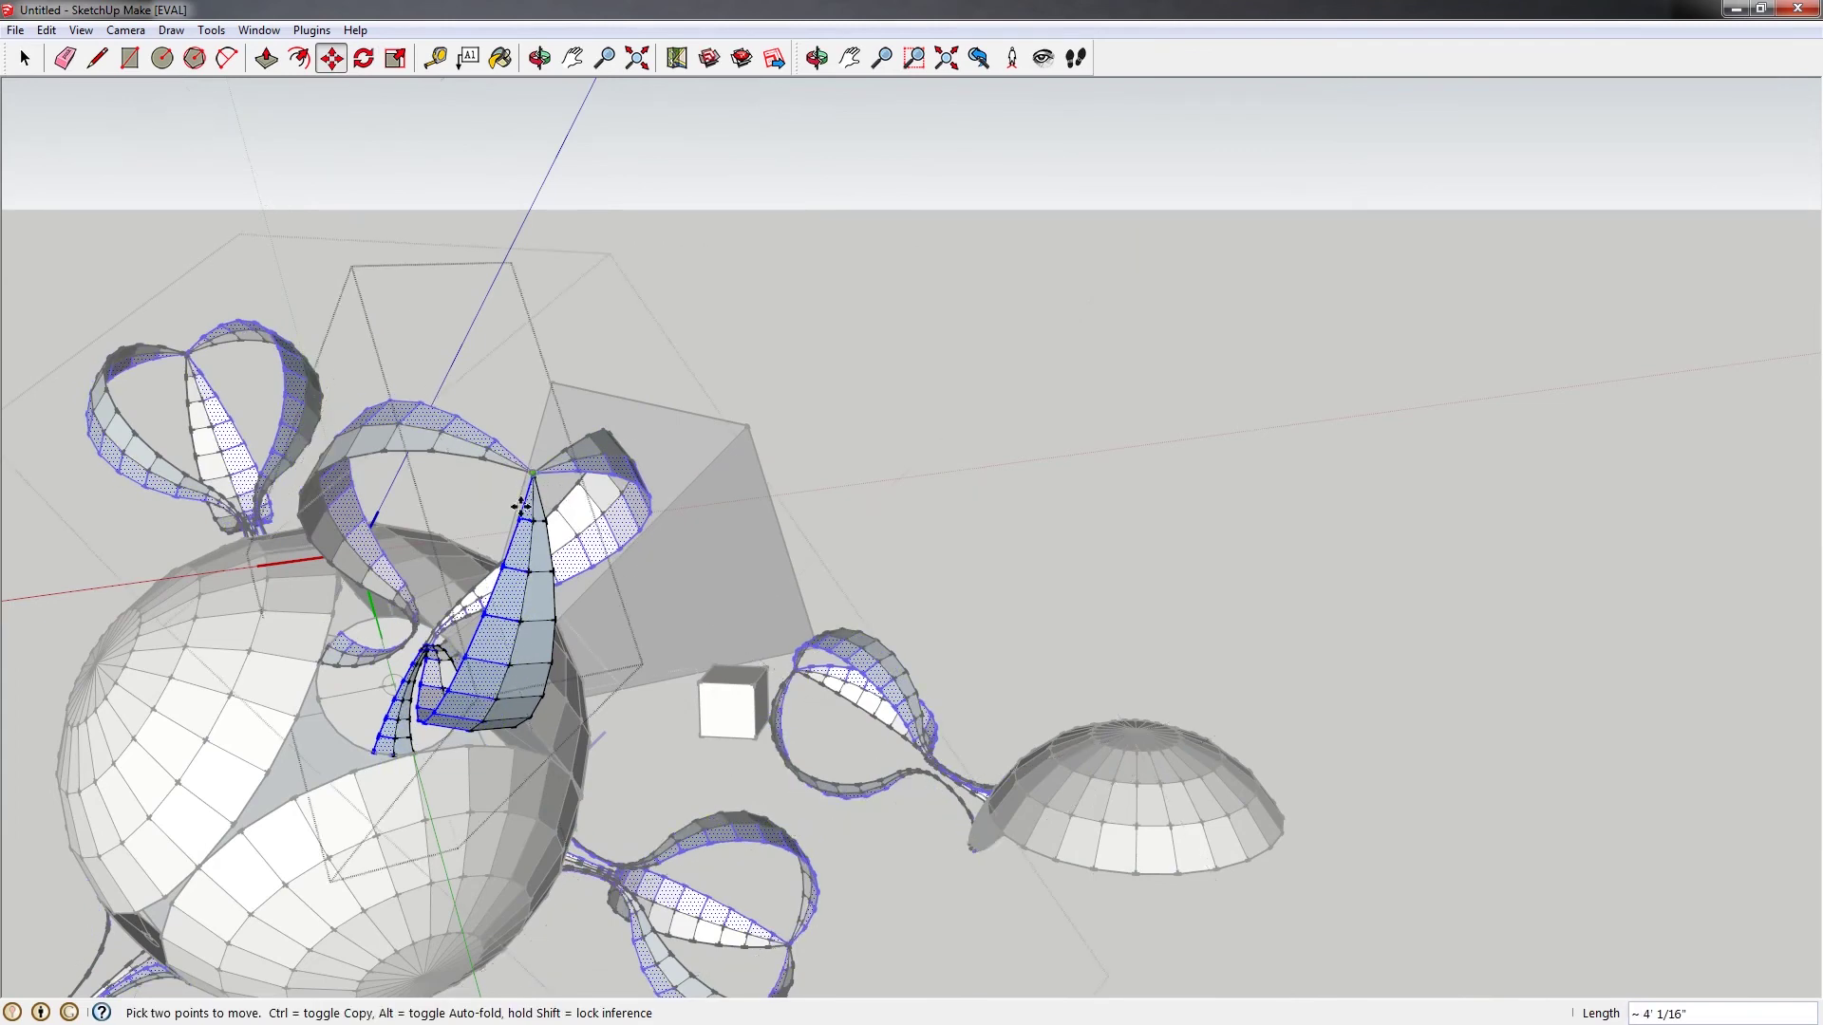
pyautogui.moveTo(521, 506); pyautogui.dragTo(473, 633, button='middle')
pyautogui.press('space')
pyautogui.click(375, 626)
# Copy the ribbons, rotate the copy 30°, and snap its tip onto the cone tip
pyautogui.press('m')
pyautogui.press('ctrl')
pyautogui.click(896, 812)
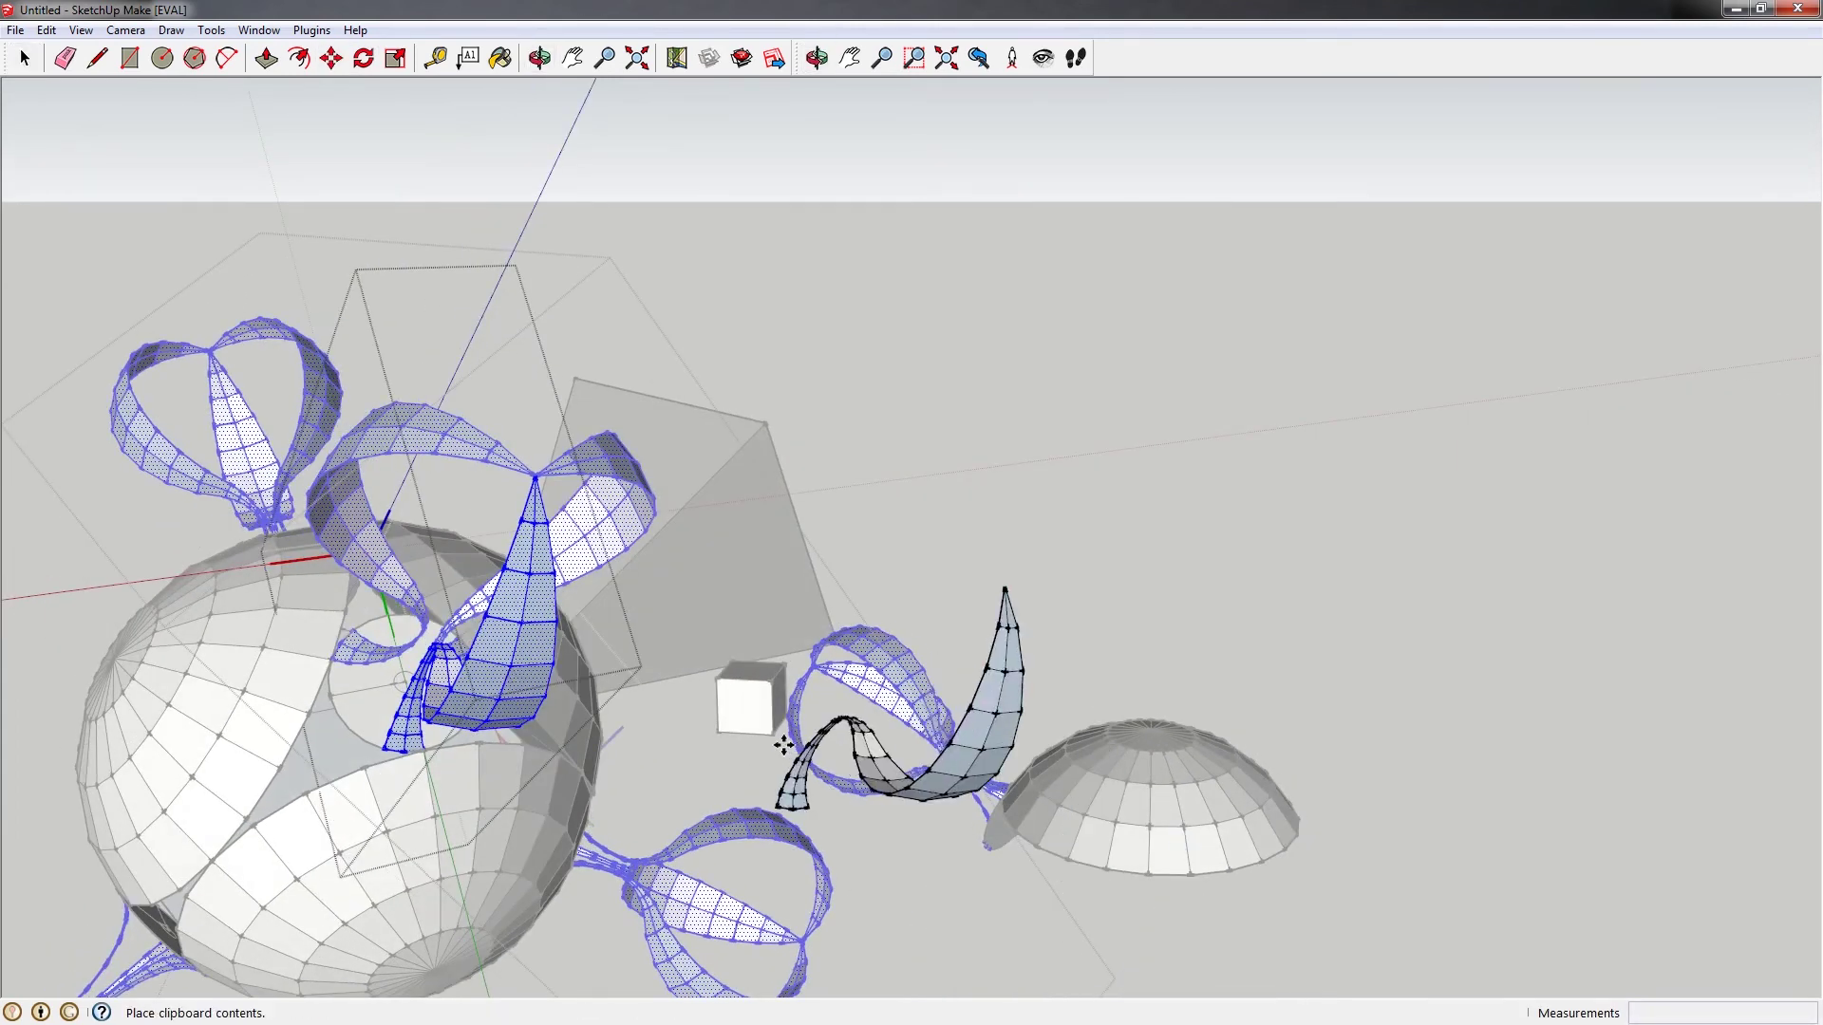
pyautogui.click(794, 750)
pyautogui.press('q')
pyautogui.click(380, 671)
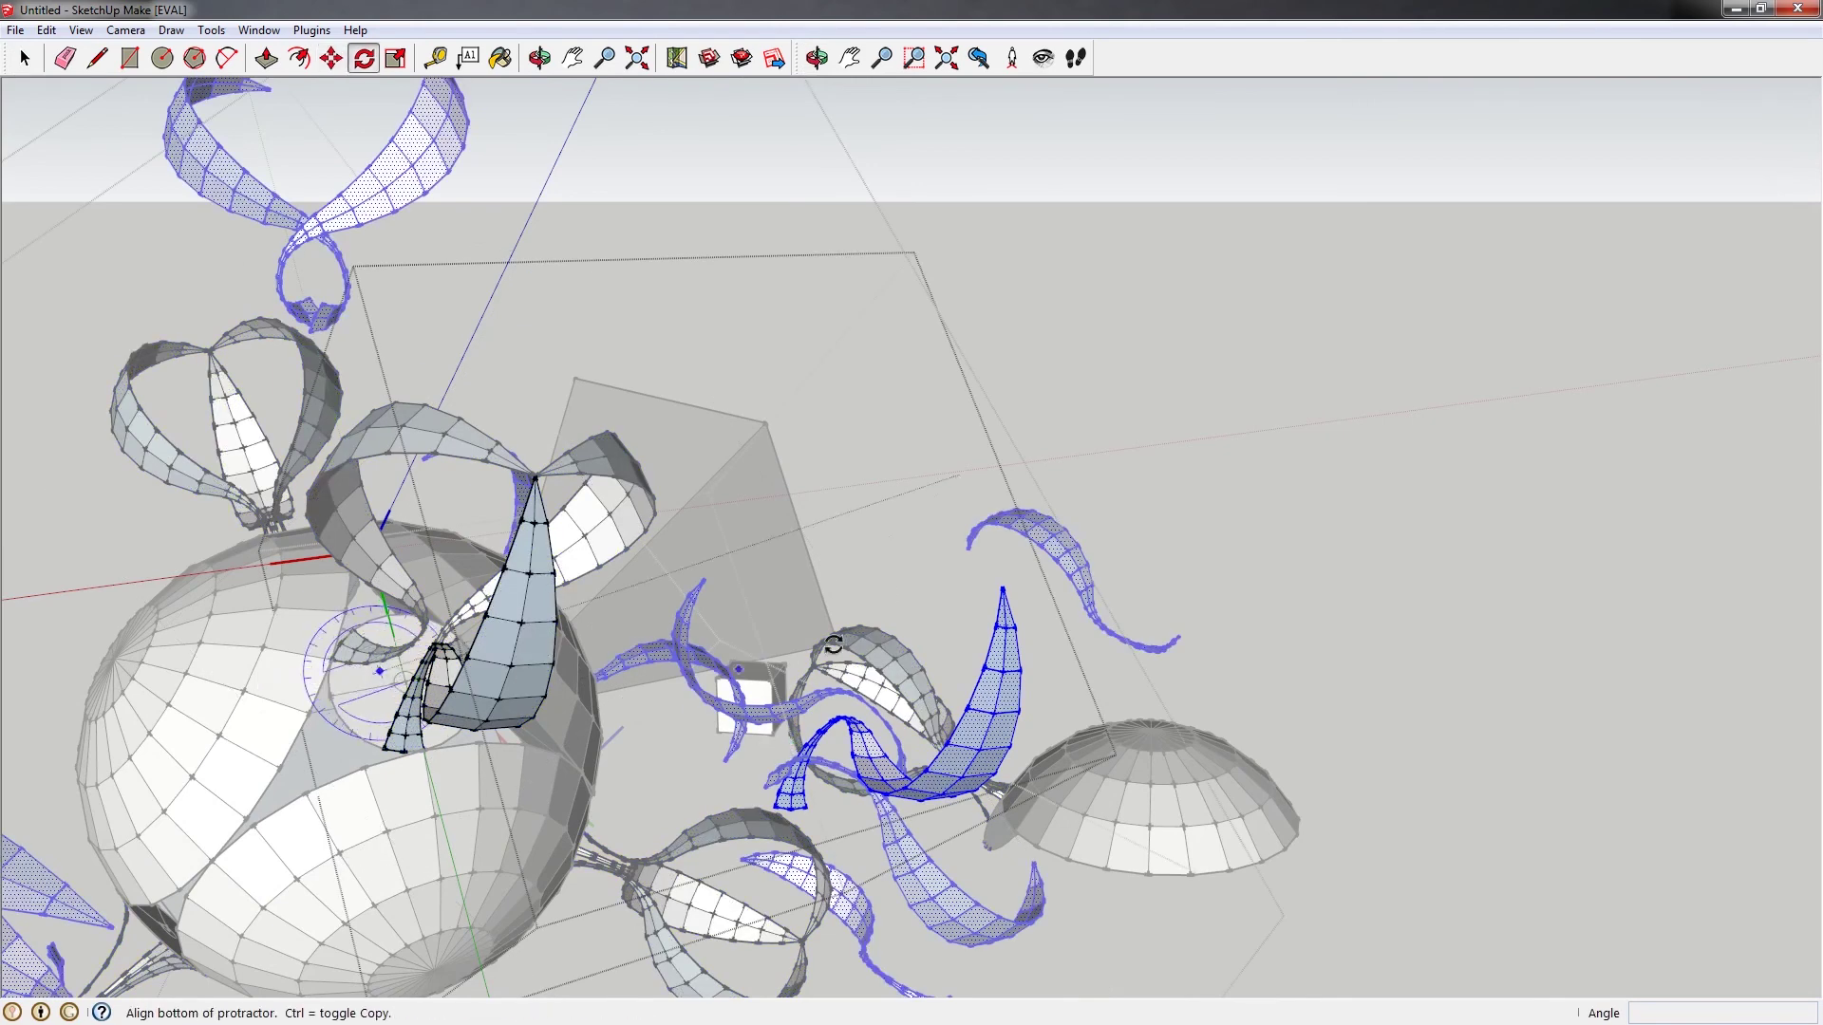
pyautogui.click(936, 468)
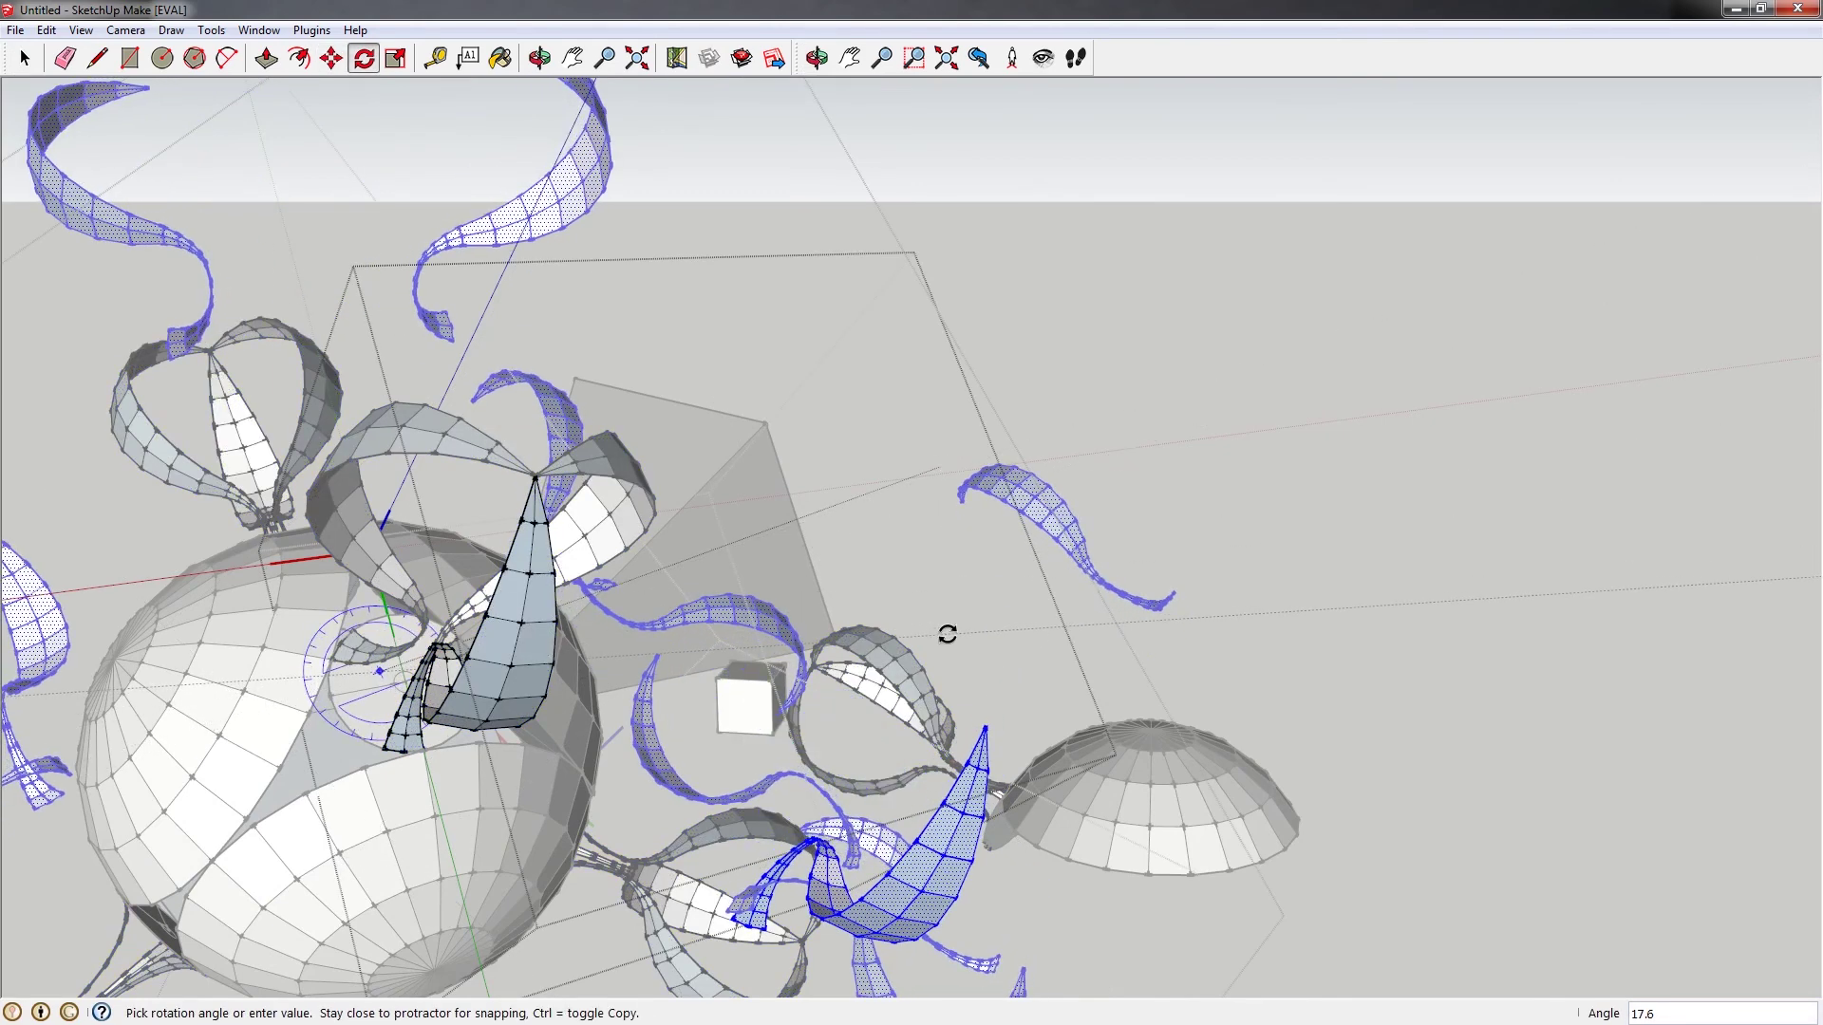
pyautogui.write('30')
pyautogui.press('Return')
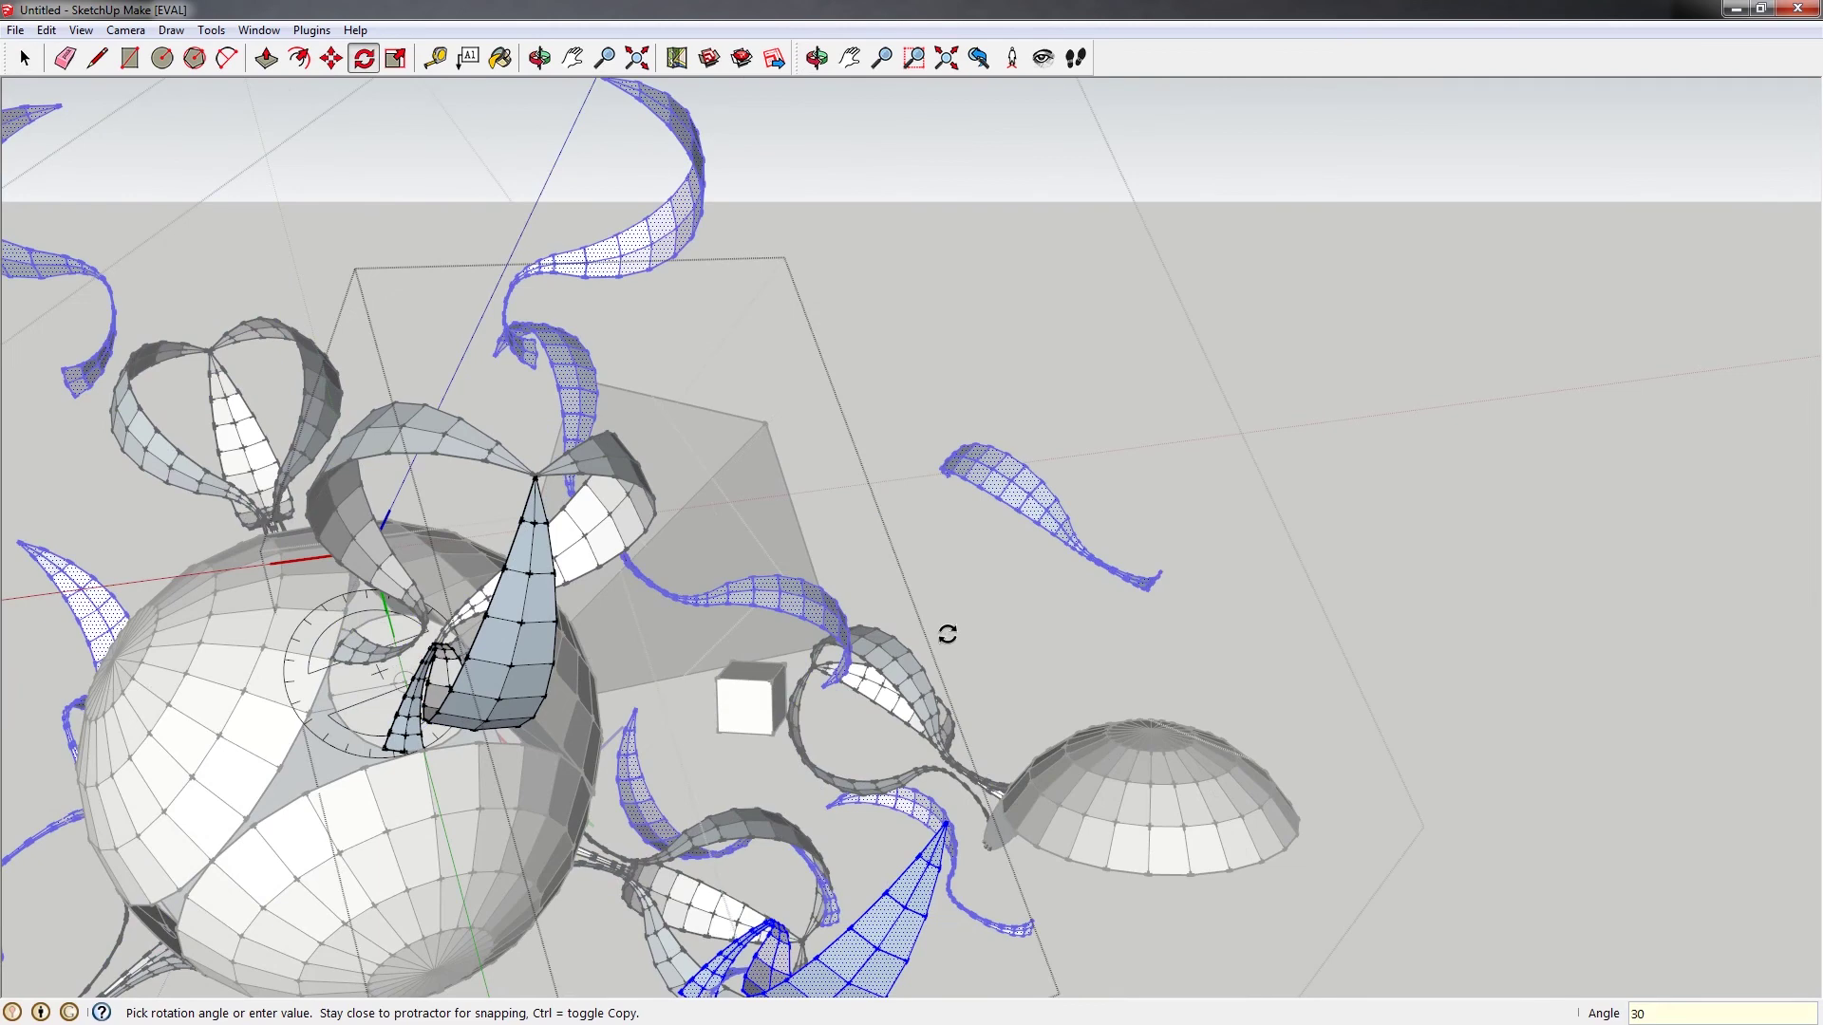
pyautogui.press('m')
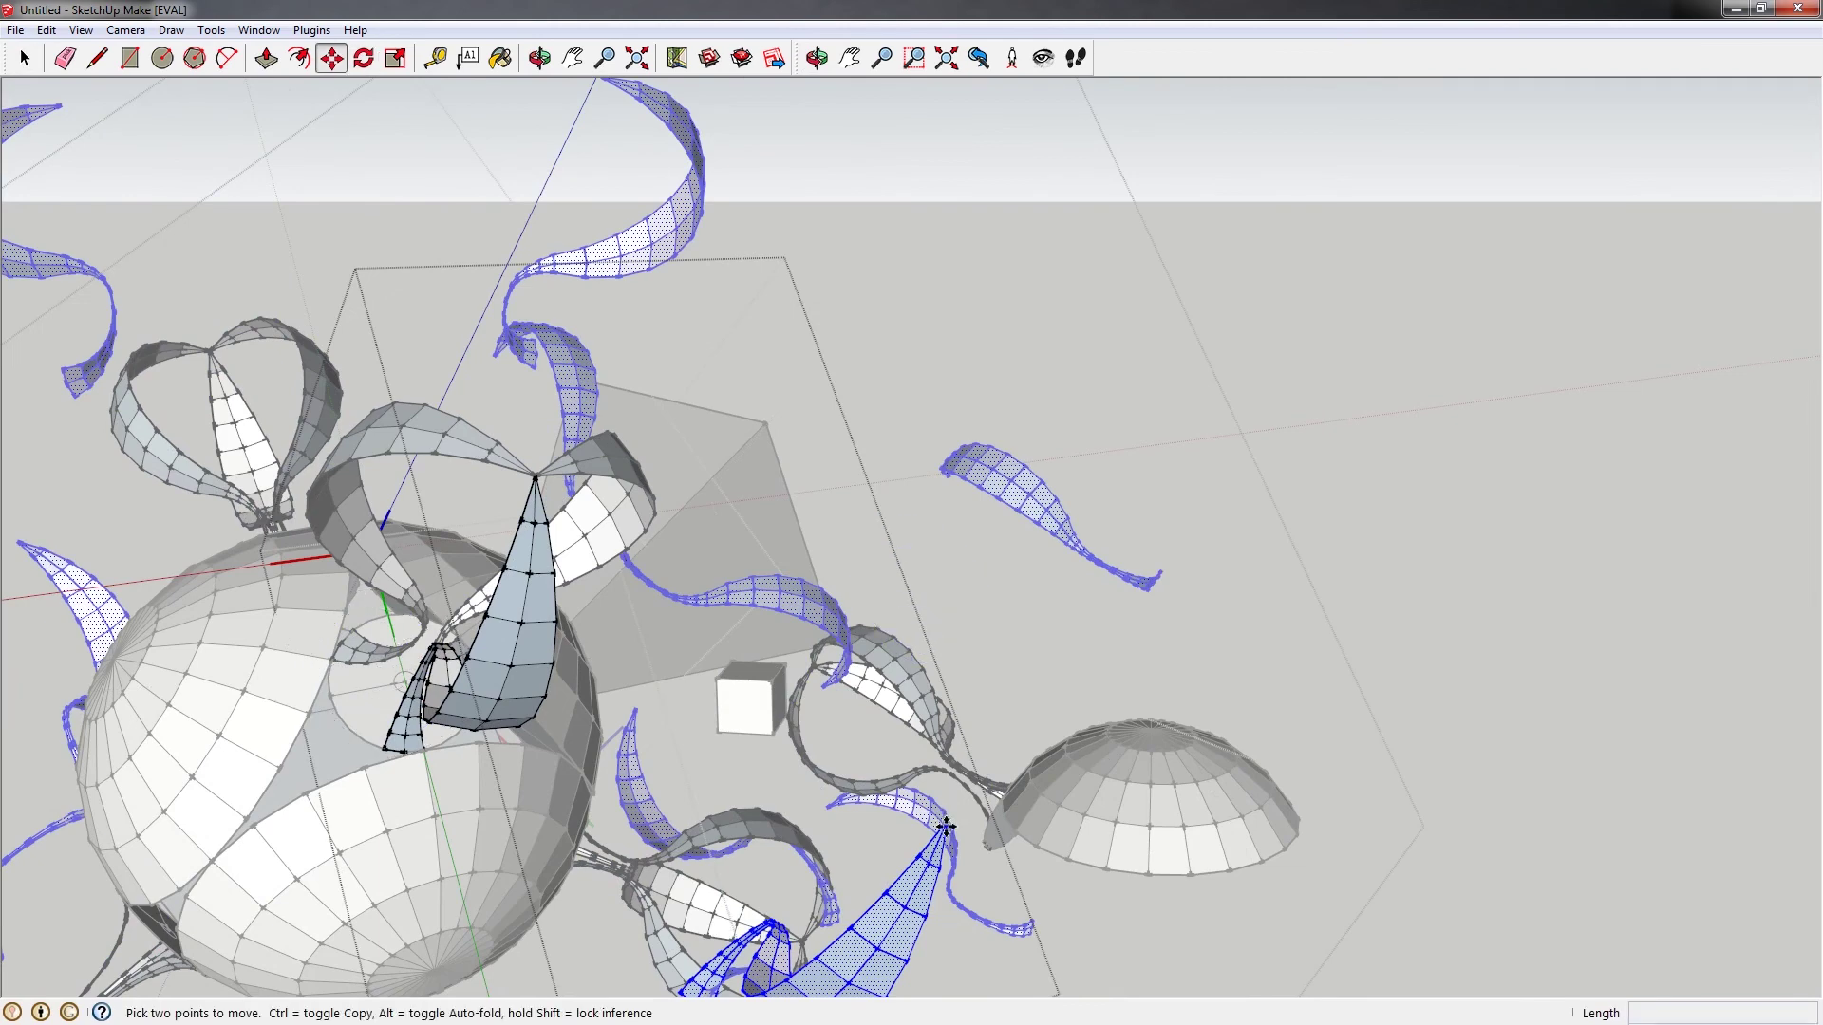
pyautogui.click(938, 822)
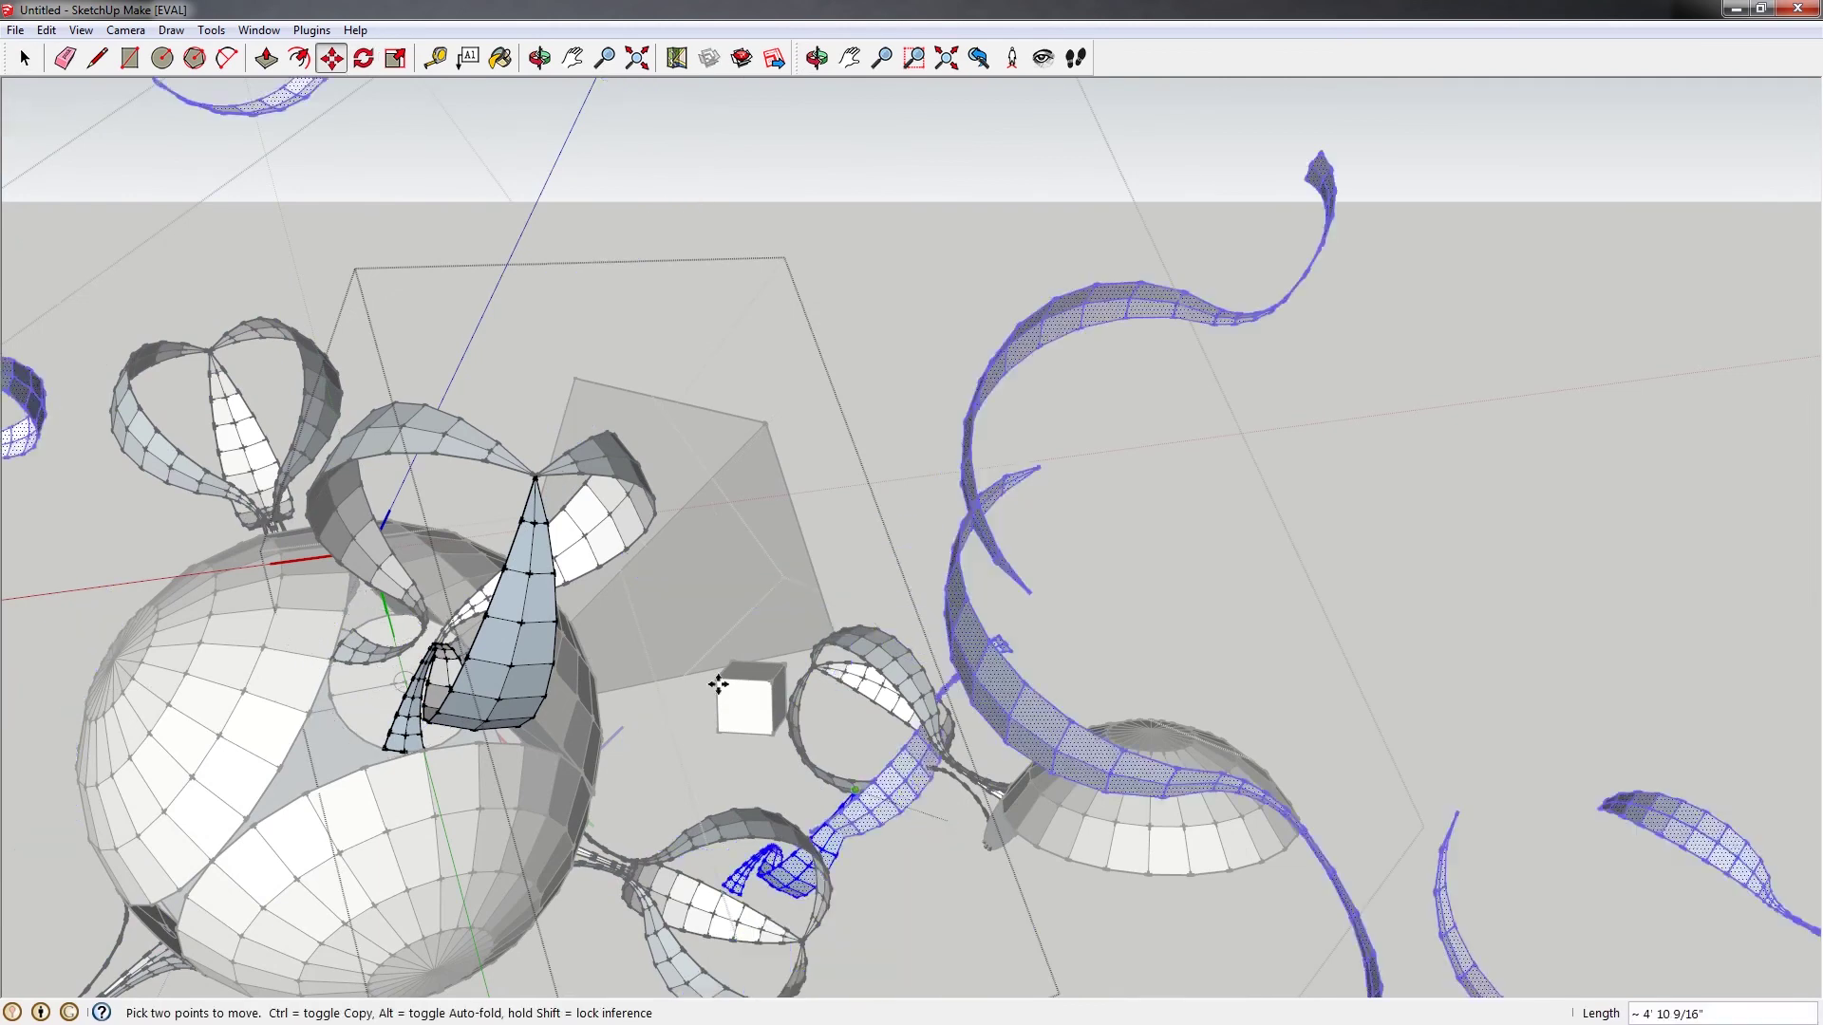
pyautogui.click(536, 474)
# Select the connected cone-and-ribbon set, duplicate it, and rotate the copy 60°
pyautogui.press('space')
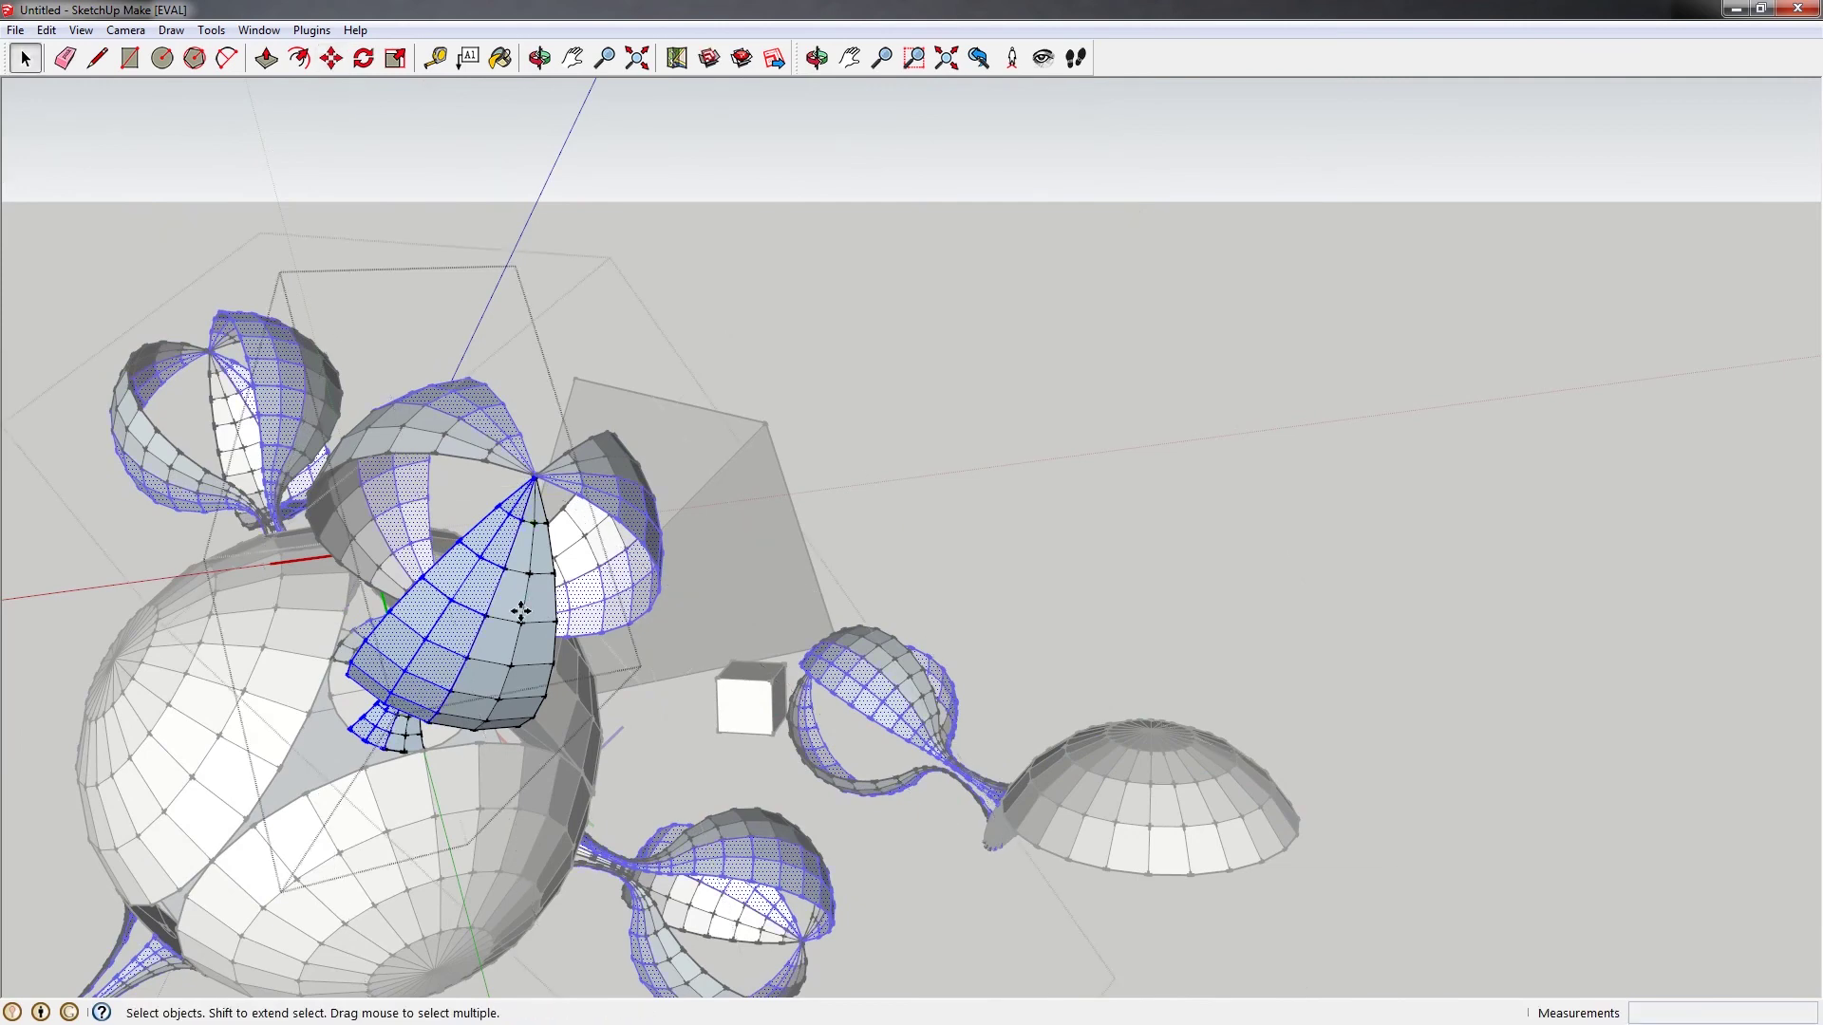
pyautogui.tripleClick(522, 616)
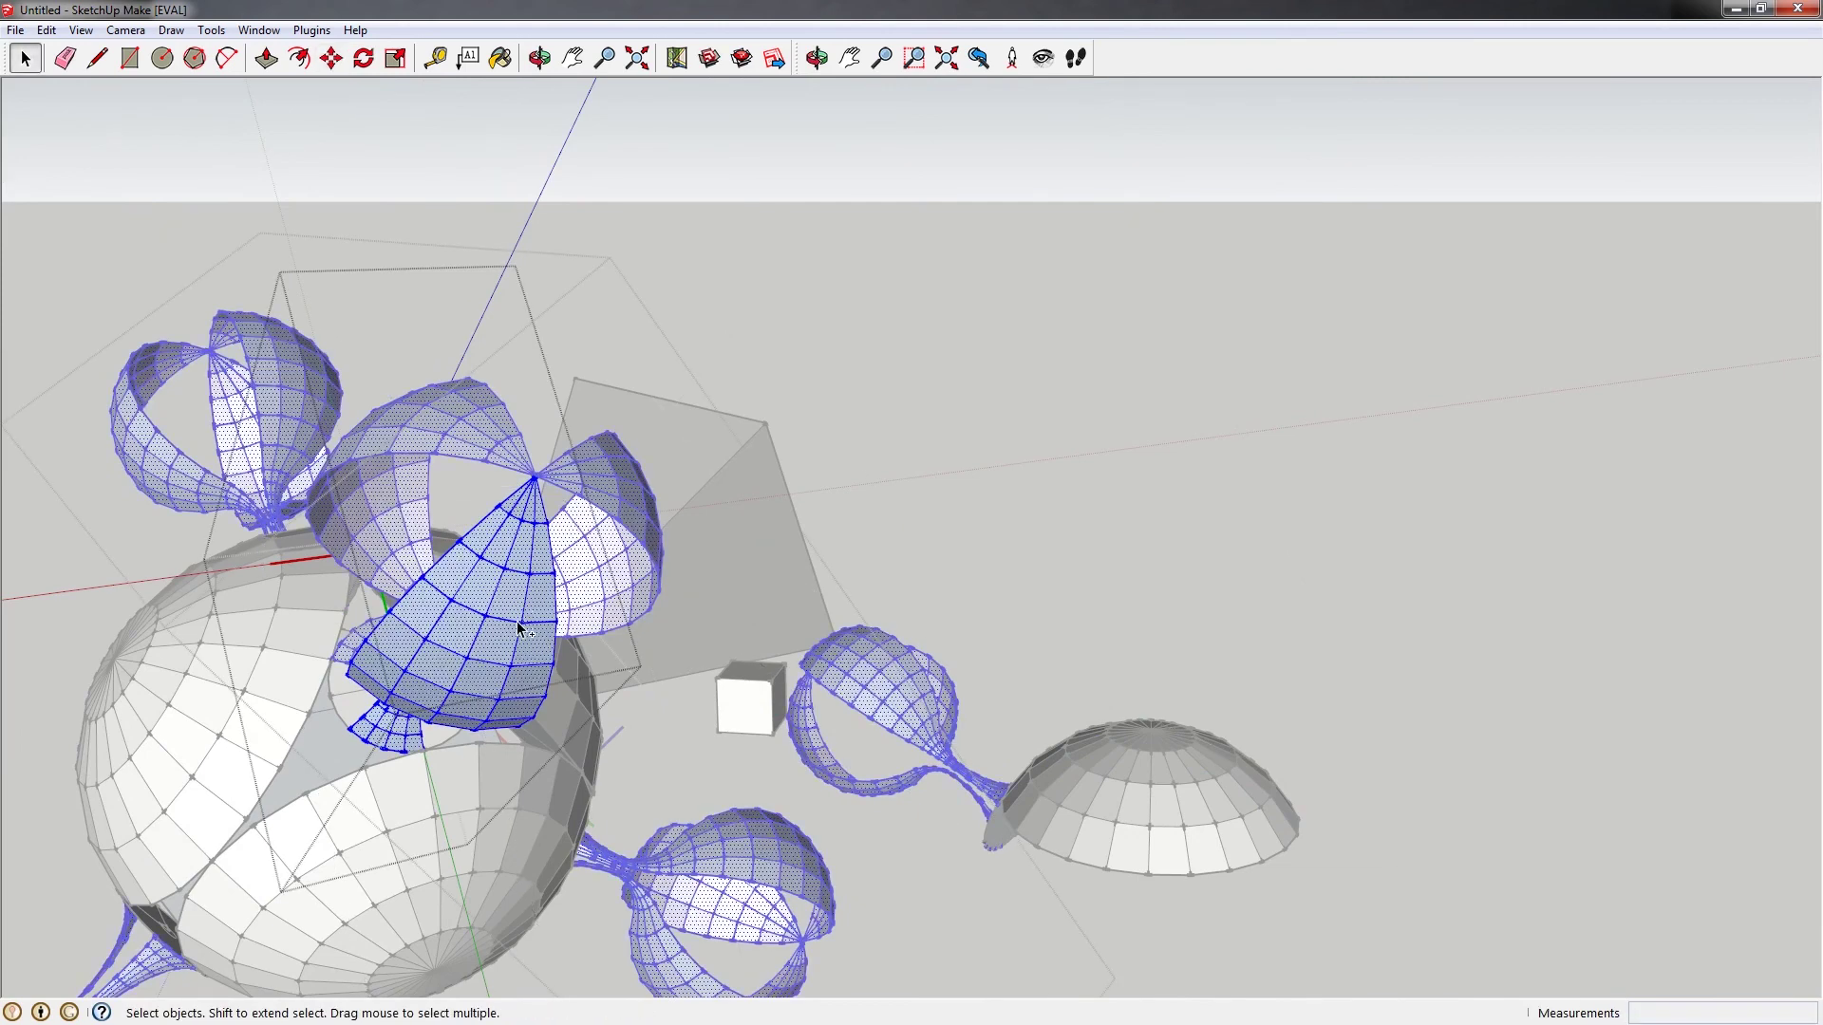
pyautogui.hotkey('ctrl', 'v')
pyautogui.moveTo(854, 702); pyautogui.dragTo(710, 783, button='middle')
pyautogui.press('q')
pyautogui.click(724, 796)
pyautogui.click(935, 869)
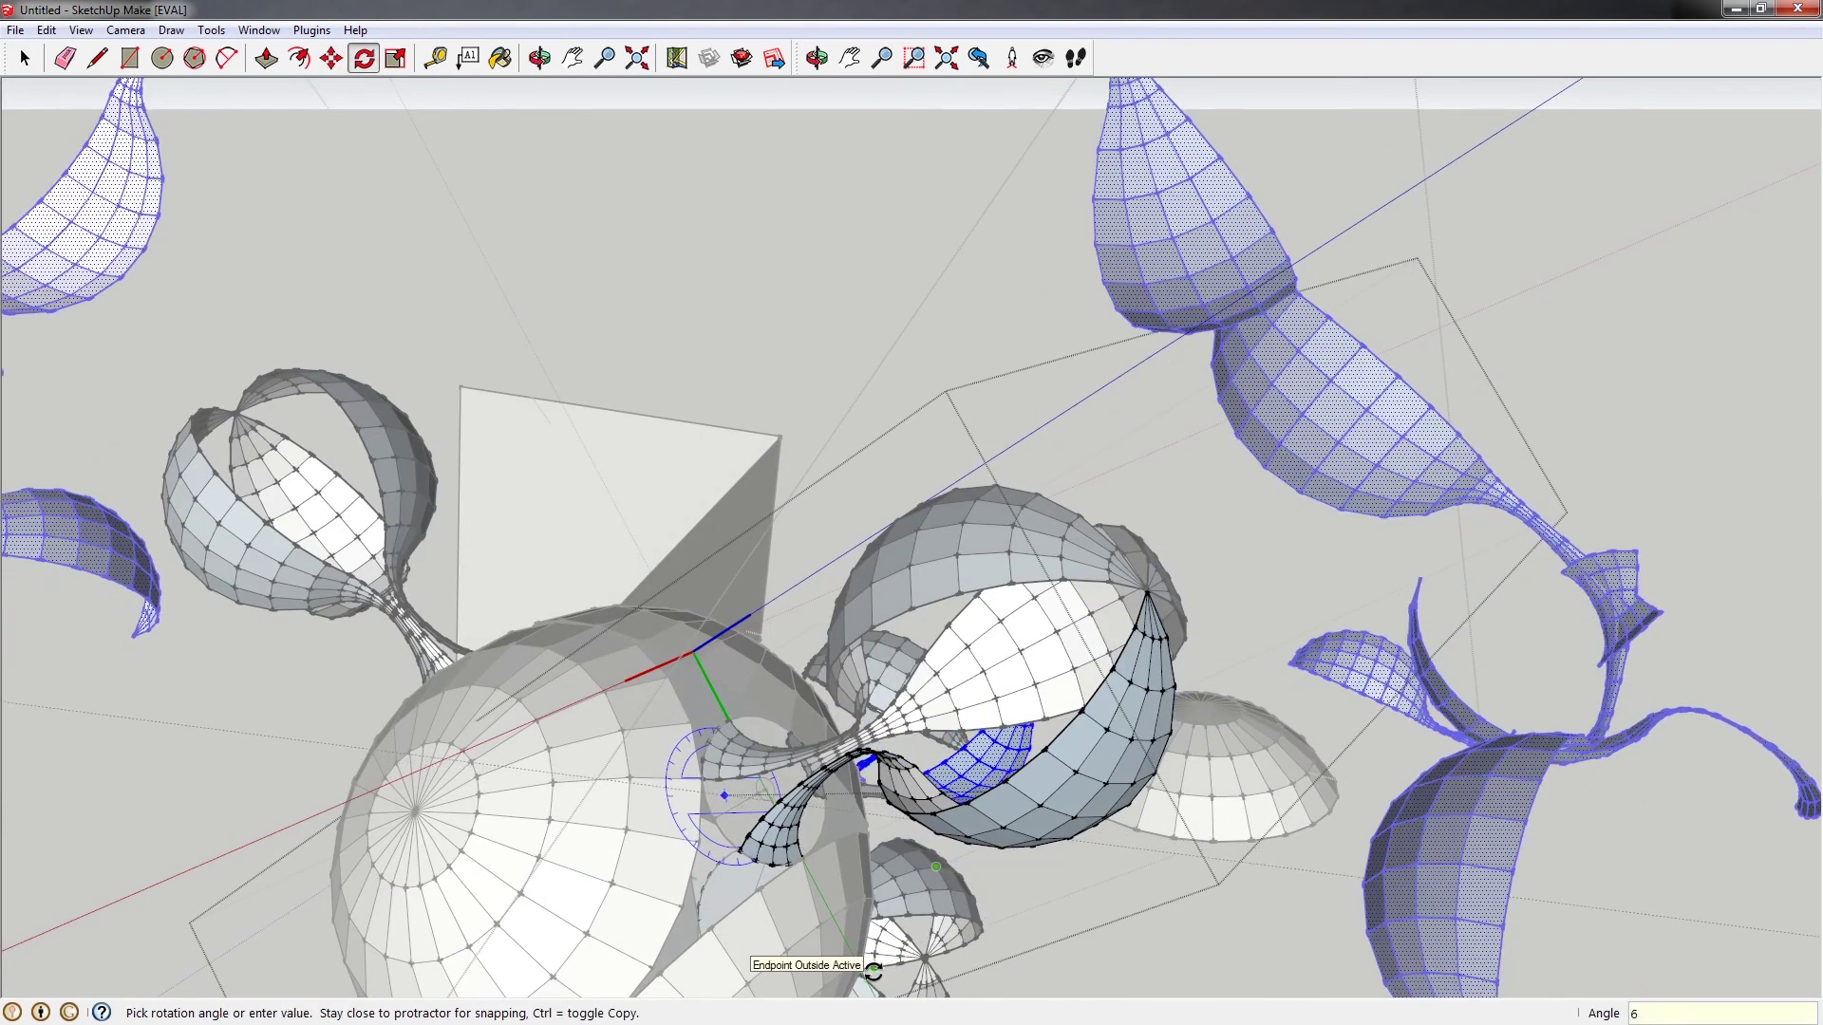
pyautogui.press('Return')
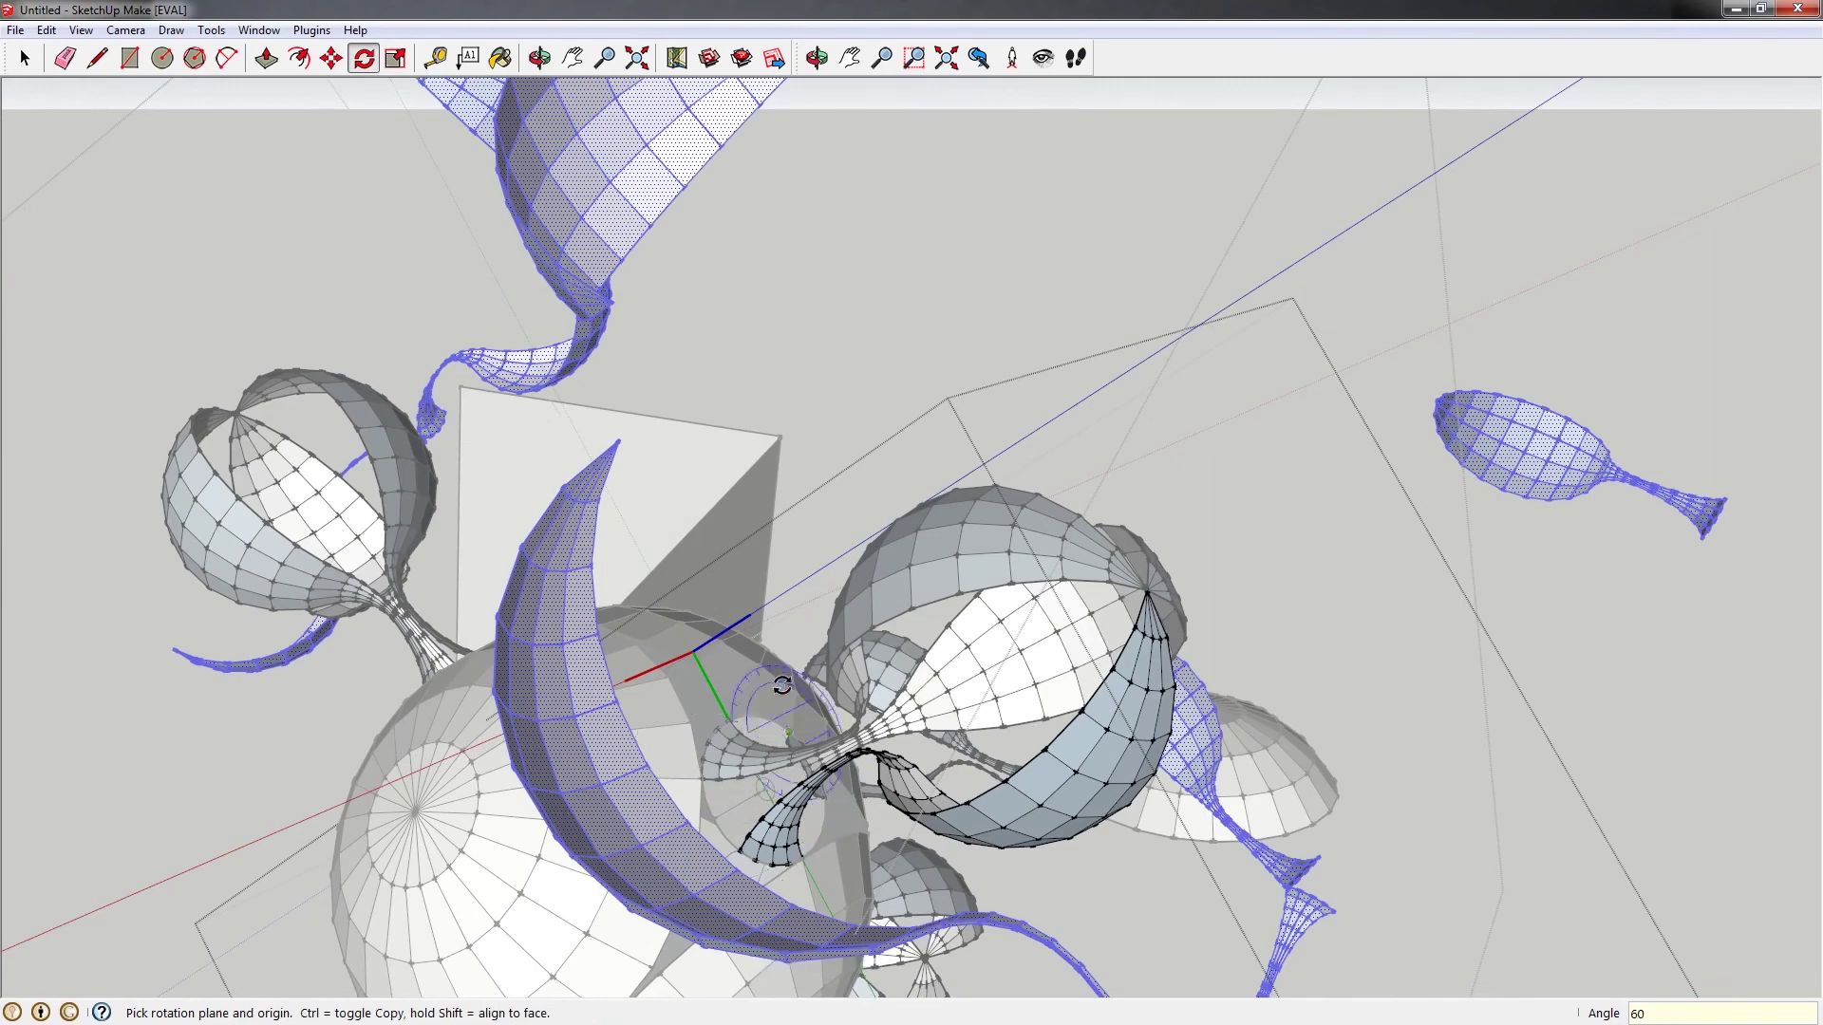
# Orbit and zoom around the molecule to inspect the closed bulbs, then clear the selection
pyautogui.moveTo(871, 970); pyautogui.dragTo(665, 531, button='middle')
pyautogui.press('m')
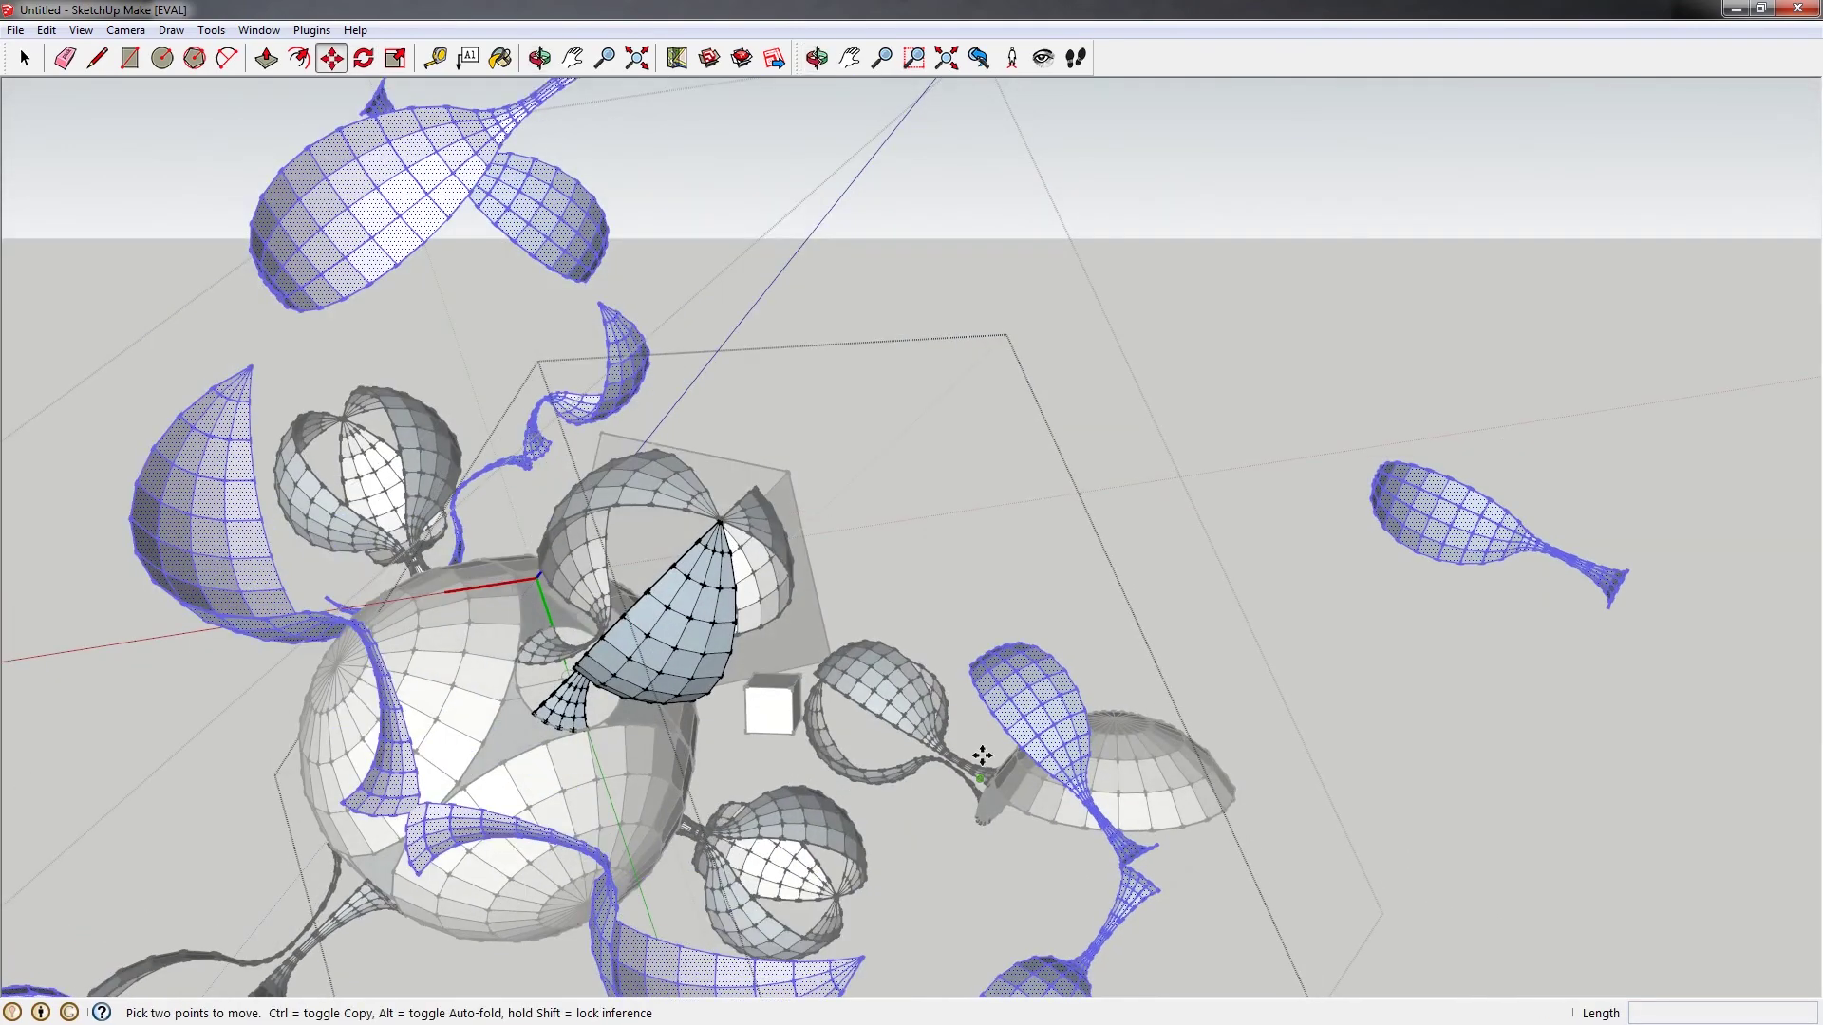
pyautogui.moveTo(749, 612); pyautogui.dragTo(625, 459, button='middle')
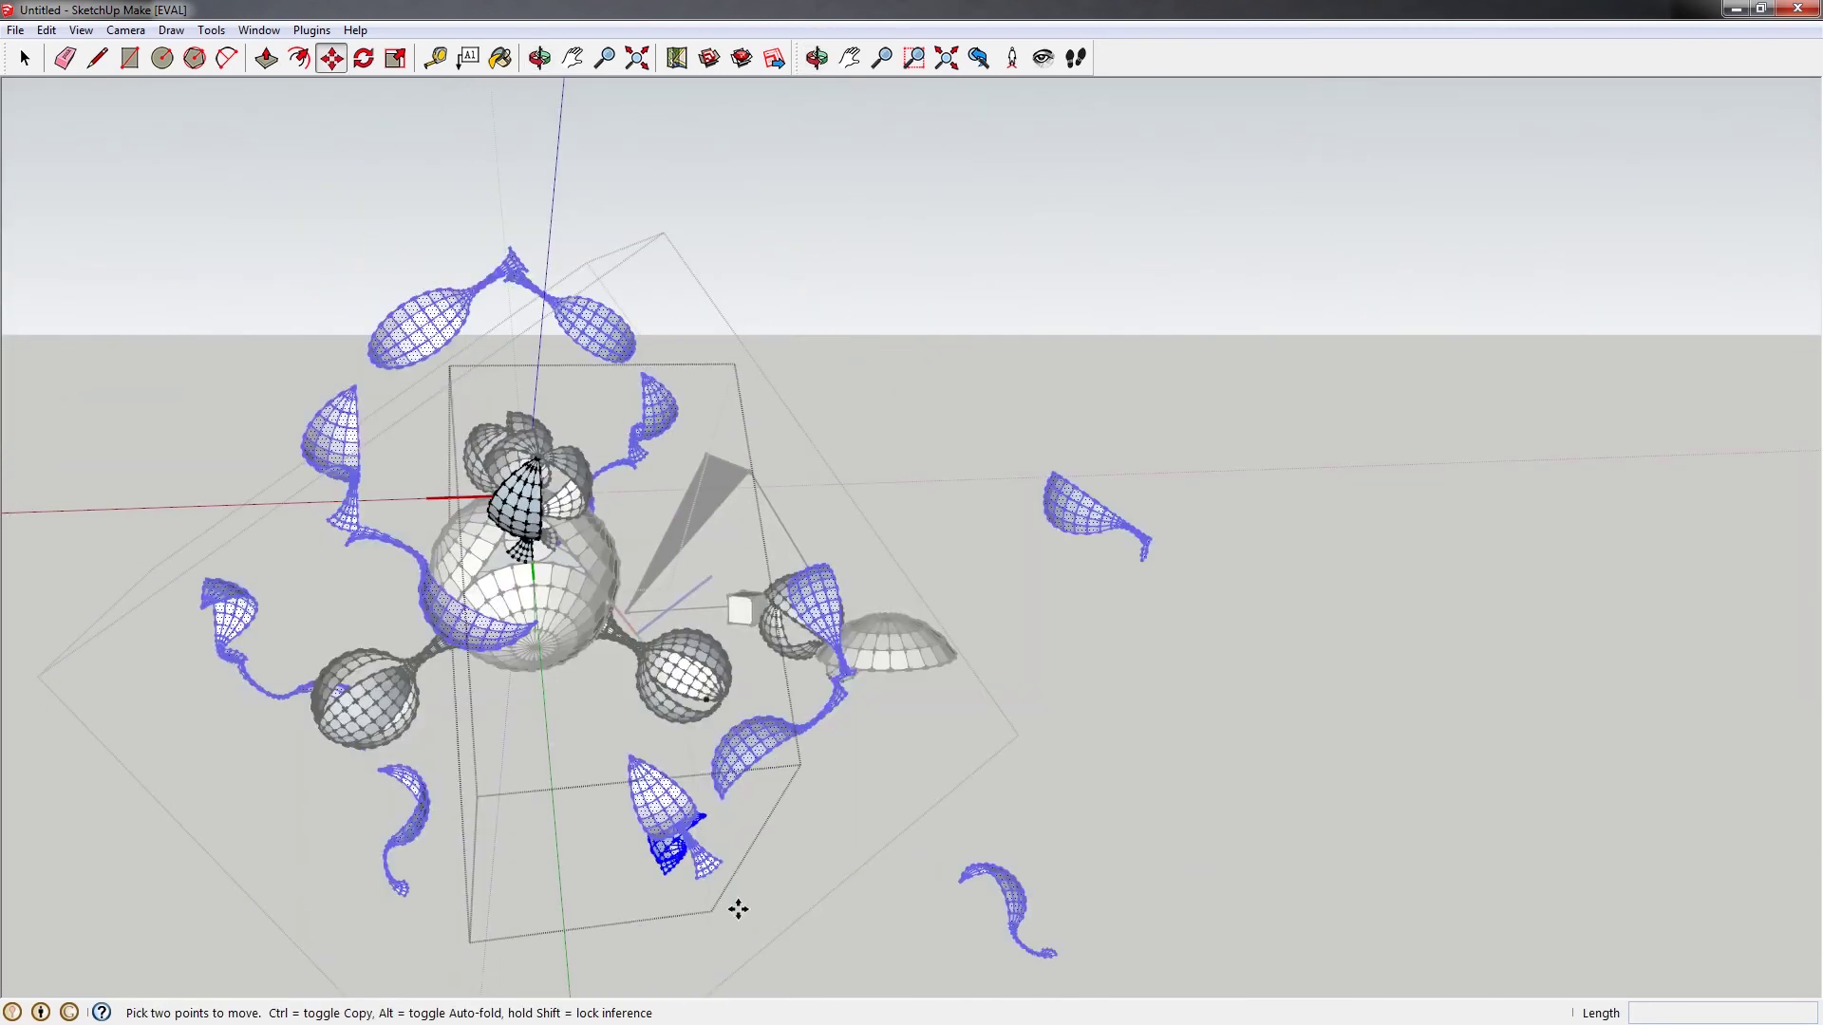
pyautogui.scroll(8, 550, 489)
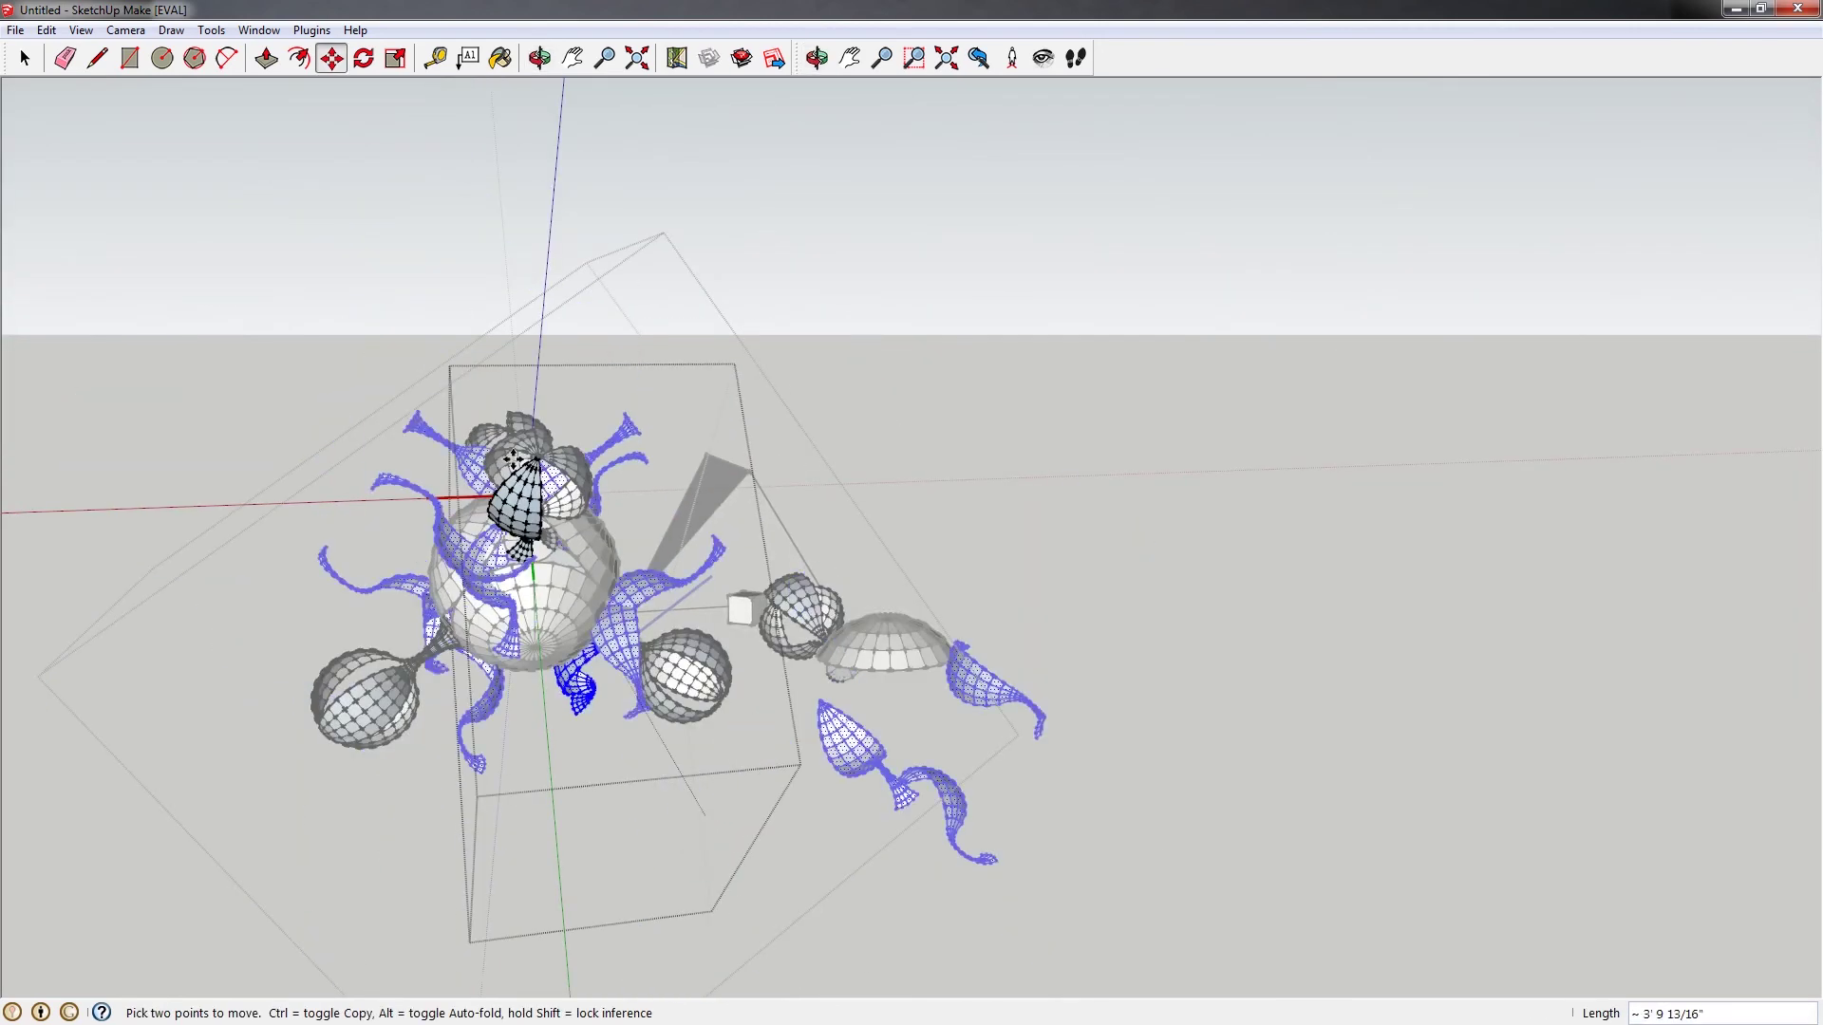
pyautogui.scroll(5, 551, 489)
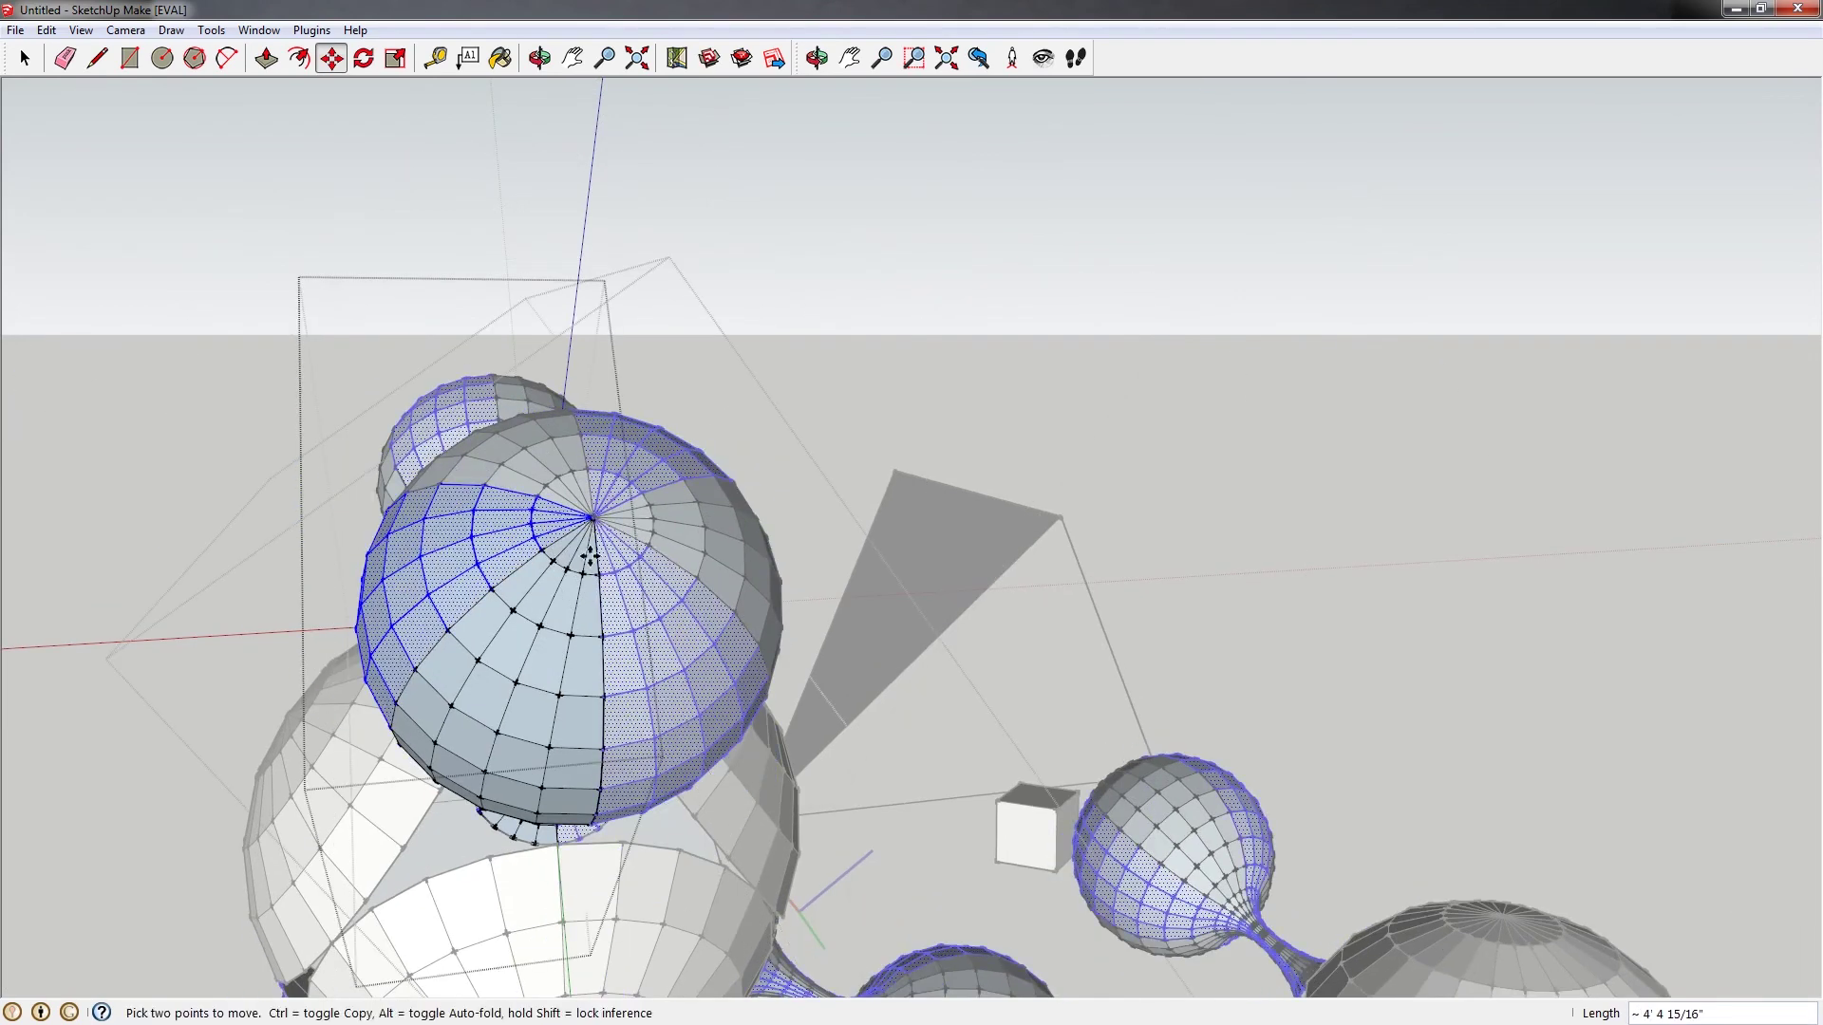
pyautogui.moveTo(593, 522); pyautogui.dragTo(749, 528, button='middle')
pyautogui.press('space')
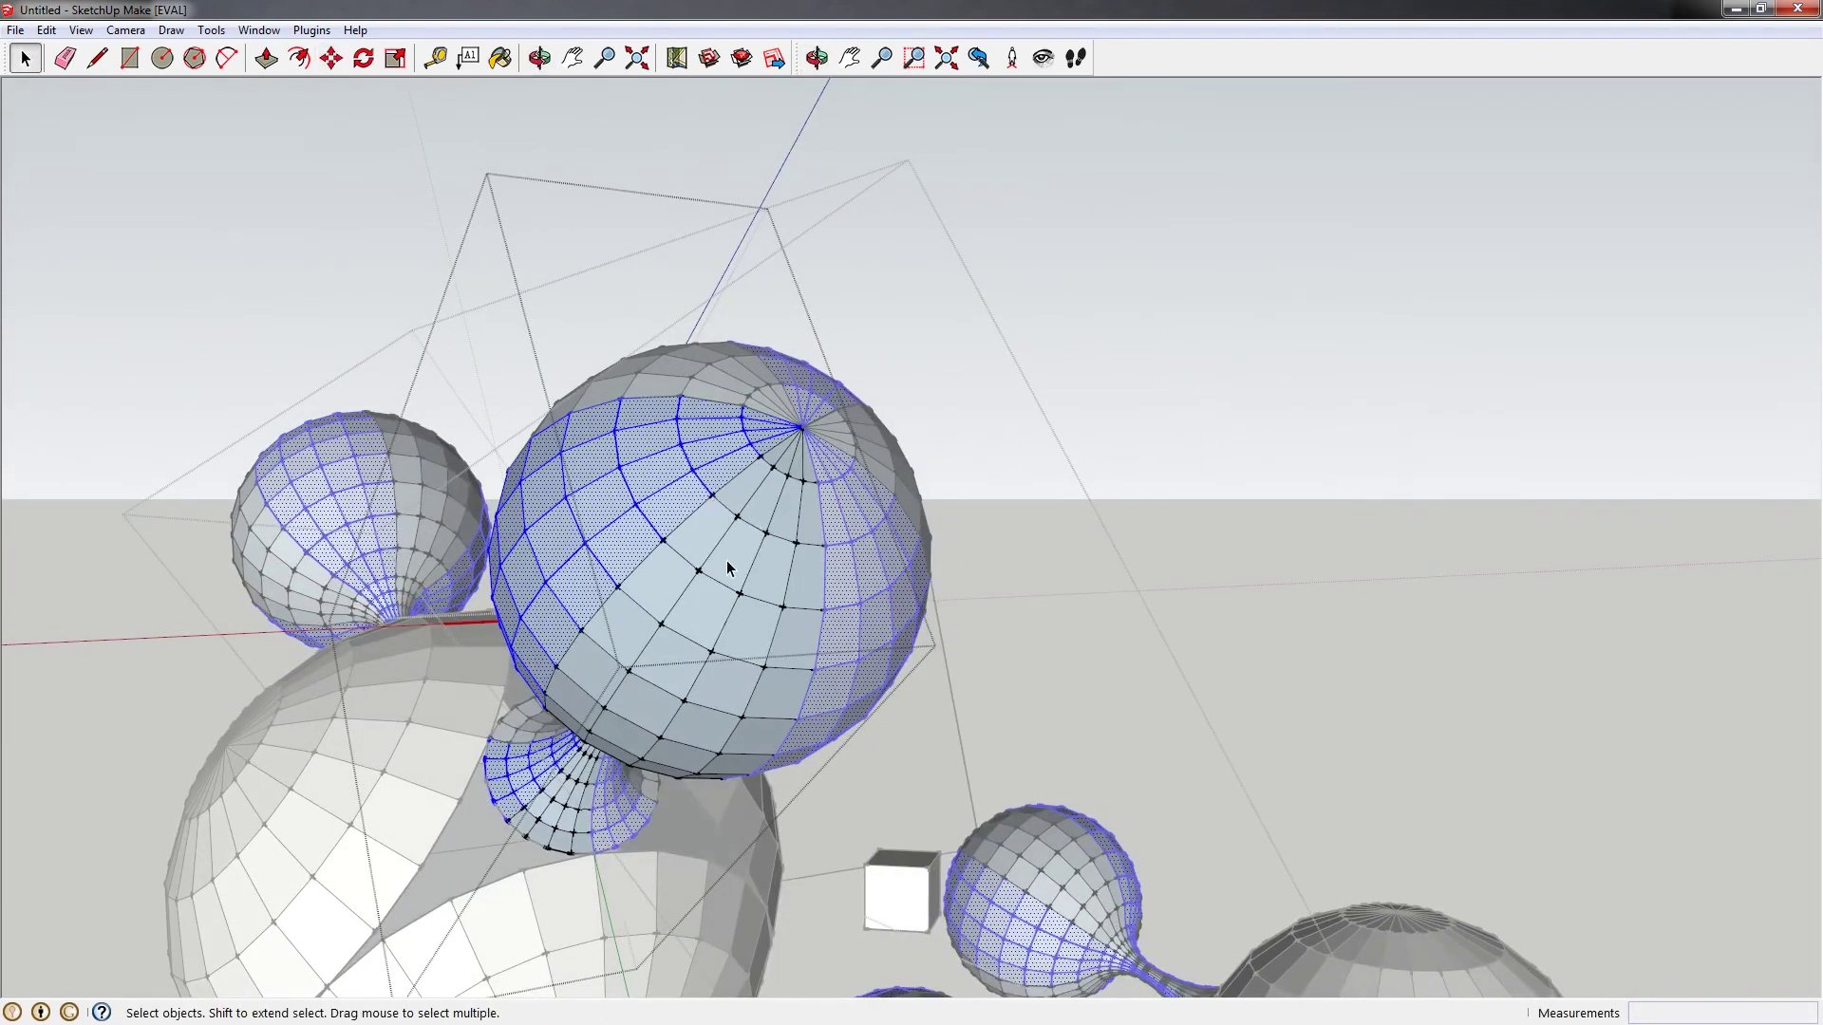
pyautogui.click(726, 560)
# Reverse the bulb sphere's faces, apply Orient Faces so all show white, and exit the group
pyautogui.moveTo(833, 615)
pyautogui.mouseDown(button='middle')
pyautogui.moveTo(675, 493)
pyautogui.moveTo(525, 528)
pyautogui.moveTo(575, 510)
pyautogui.moveTo(541, 492)
pyautogui.mouseUp(button='middle')
pyautogui.rightClick(522, 499)
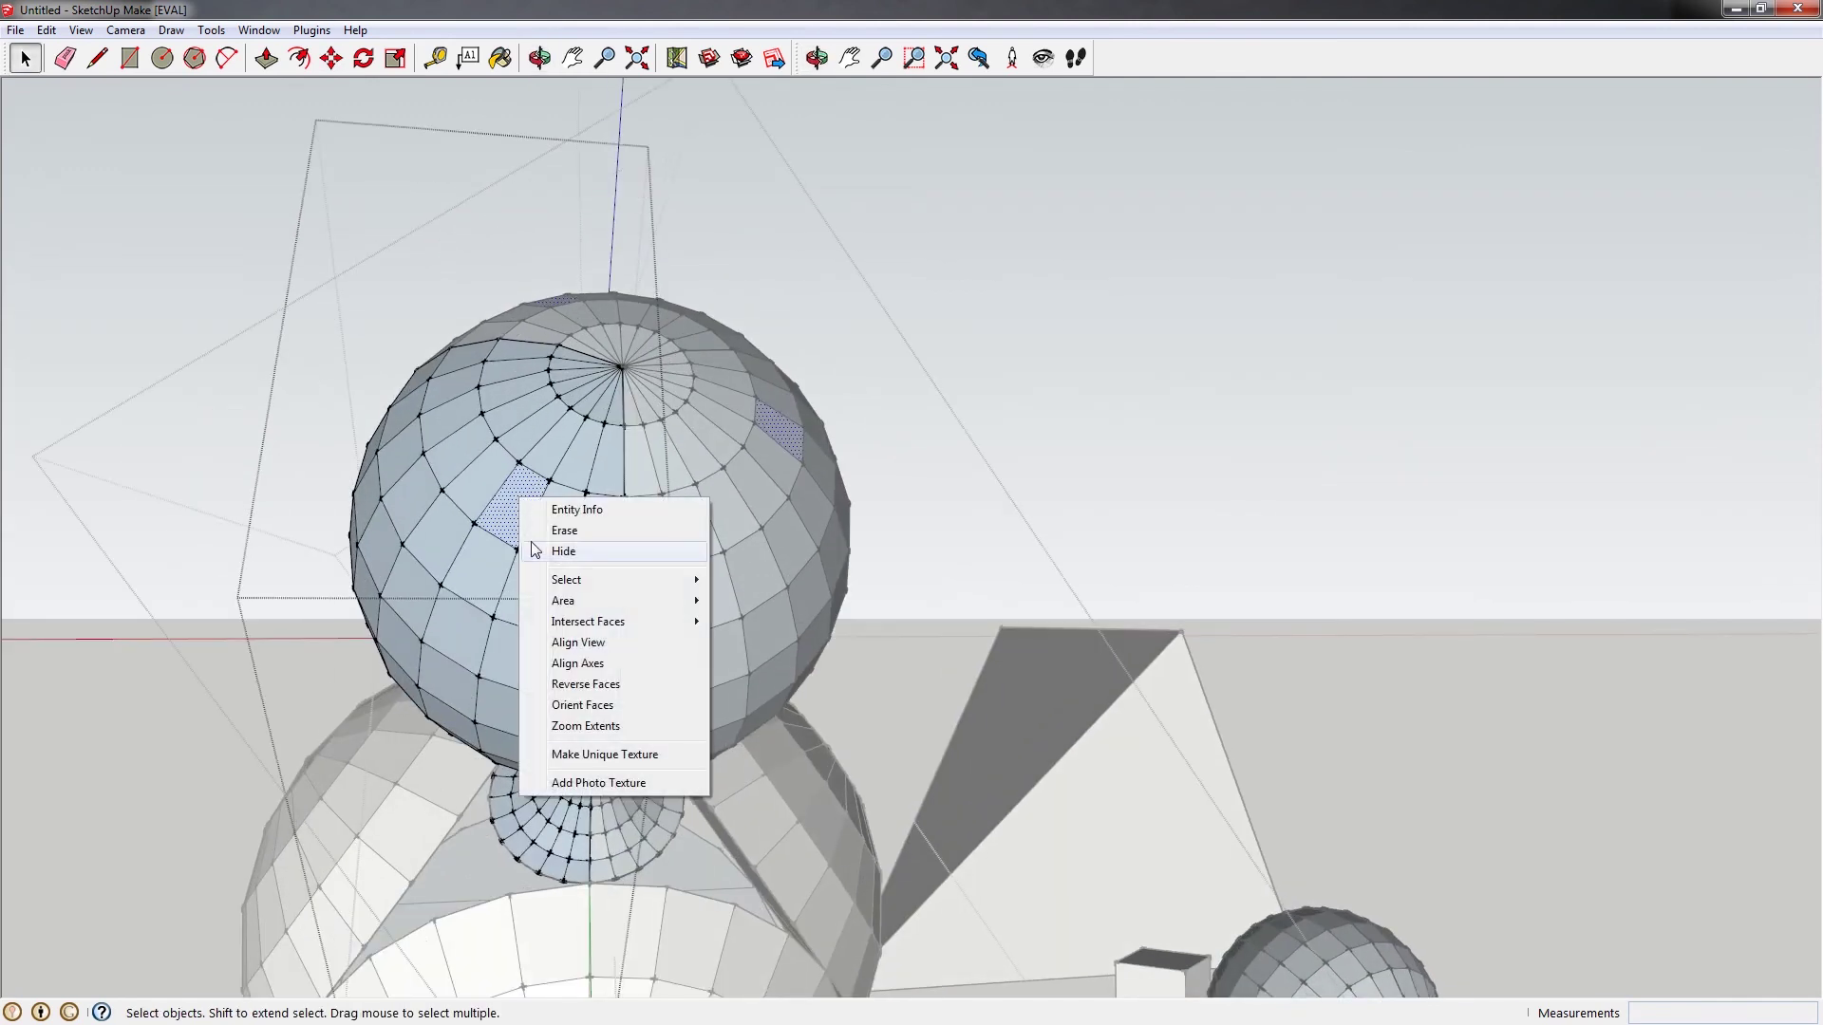
pyautogui.click(612, 685)
pyautogui.rightClick(512, 488)
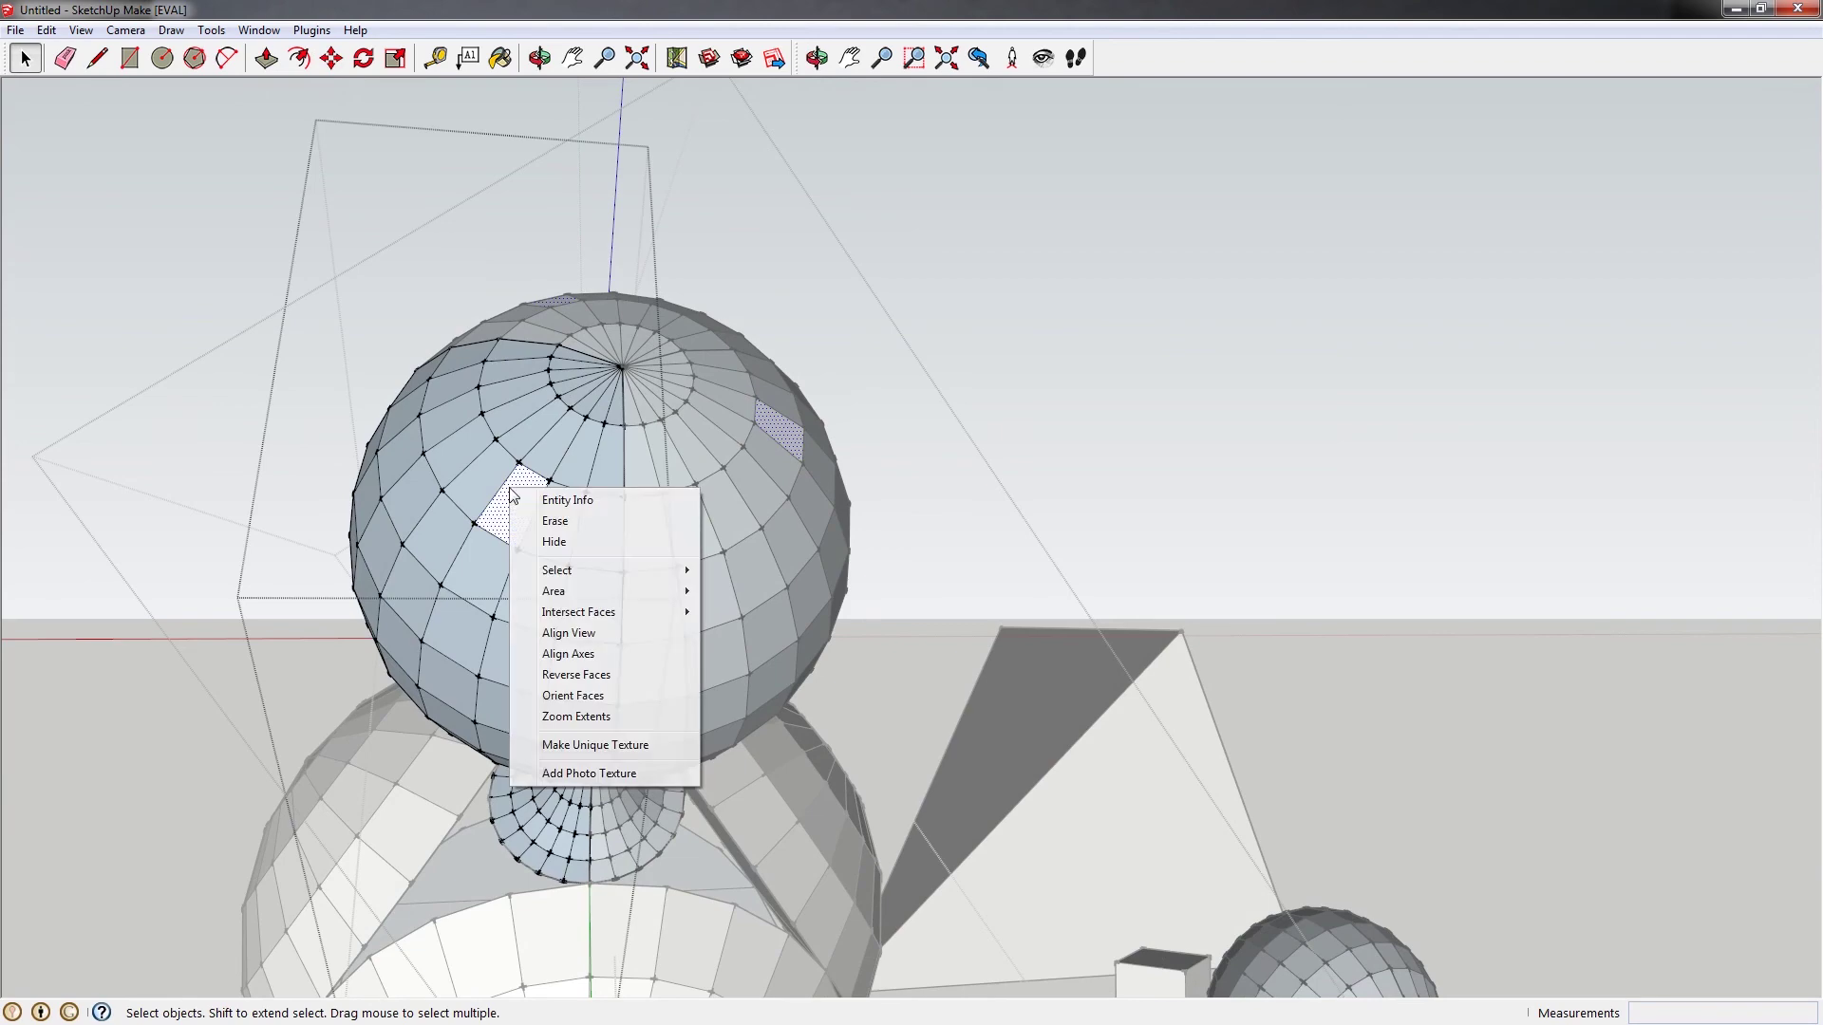
pyautogui.click(593, 703)
pyautogui.moveTo(630, 696); pyautogui.dragTo(759, 615, button='middle')
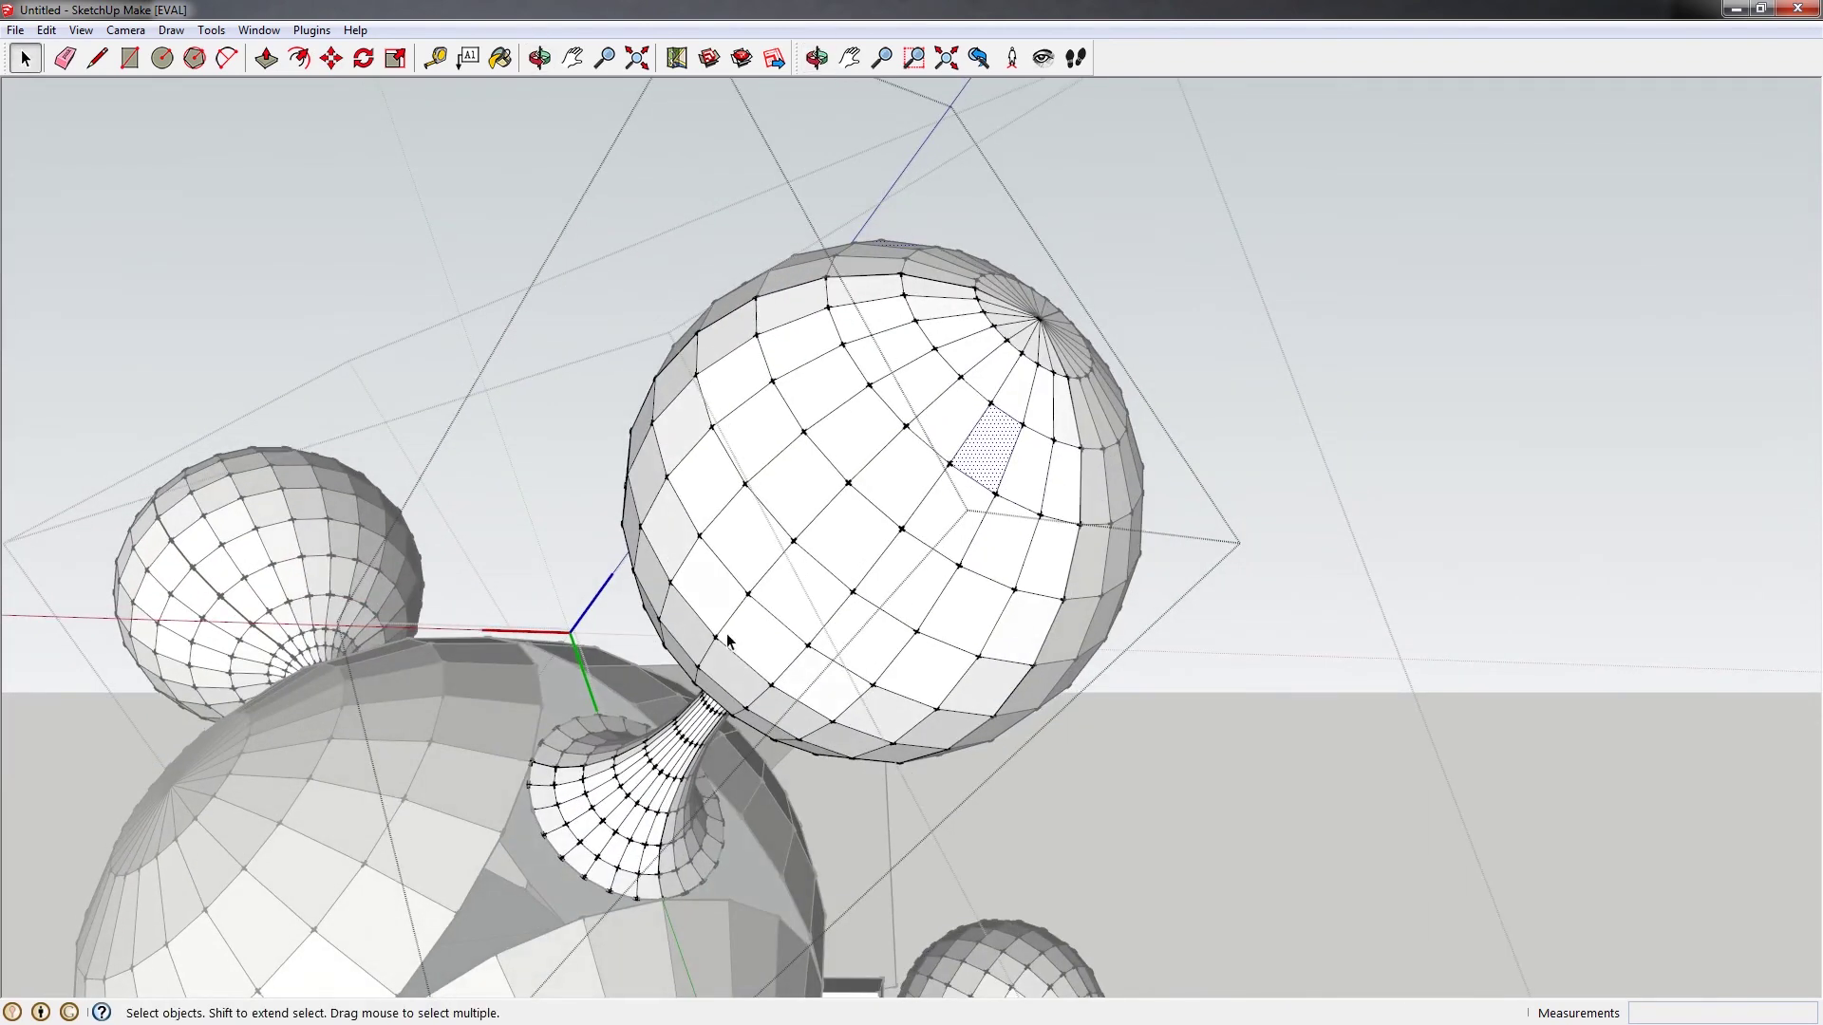
pyautogui.press('Escape')
pyautogui.scroll(-5, 695, 672)
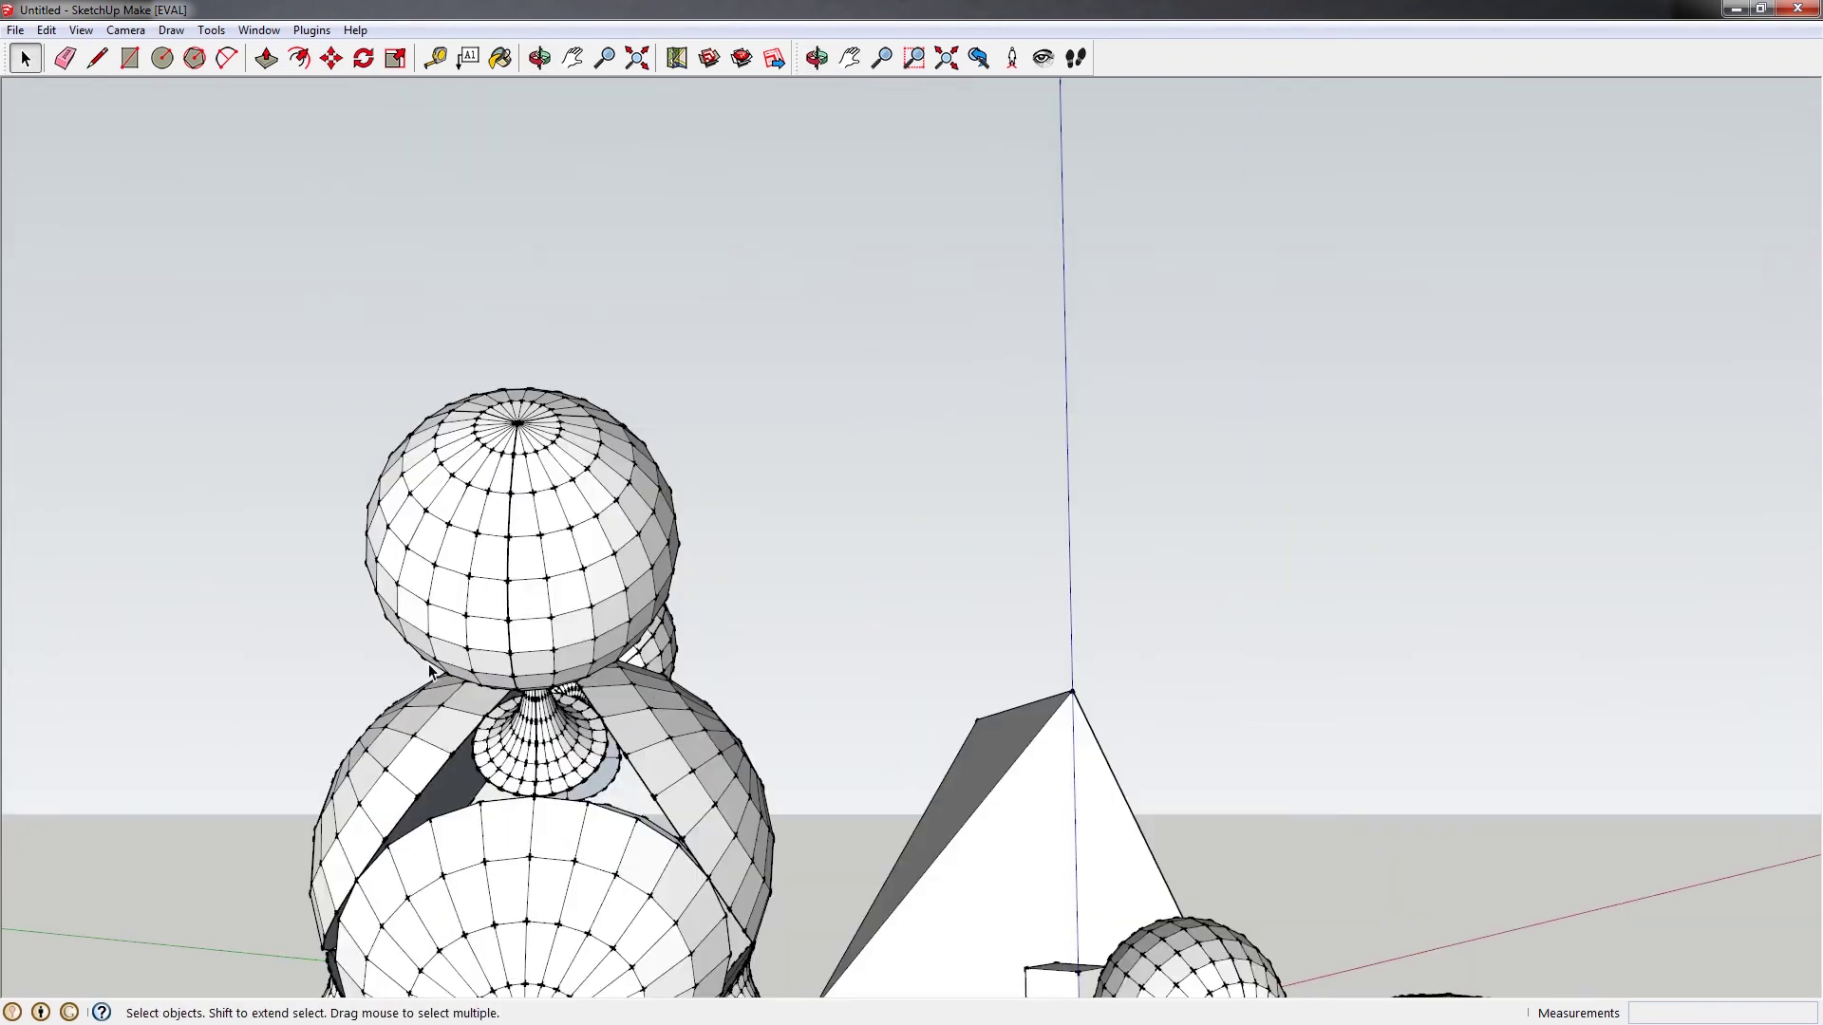
# Zoom to the gap between the dome pieces, open the molecule group, and start the Line tool
pyautogui.moveTo(696, 672)
pyautogui.mouseDown(button='middle')
pyautogui.moveTo(530, 571)
pyautogui.moveTo(699, 646)
pyautogui.mouseUp(button='middle')
pyautogui.scroll(4, 530, 570)
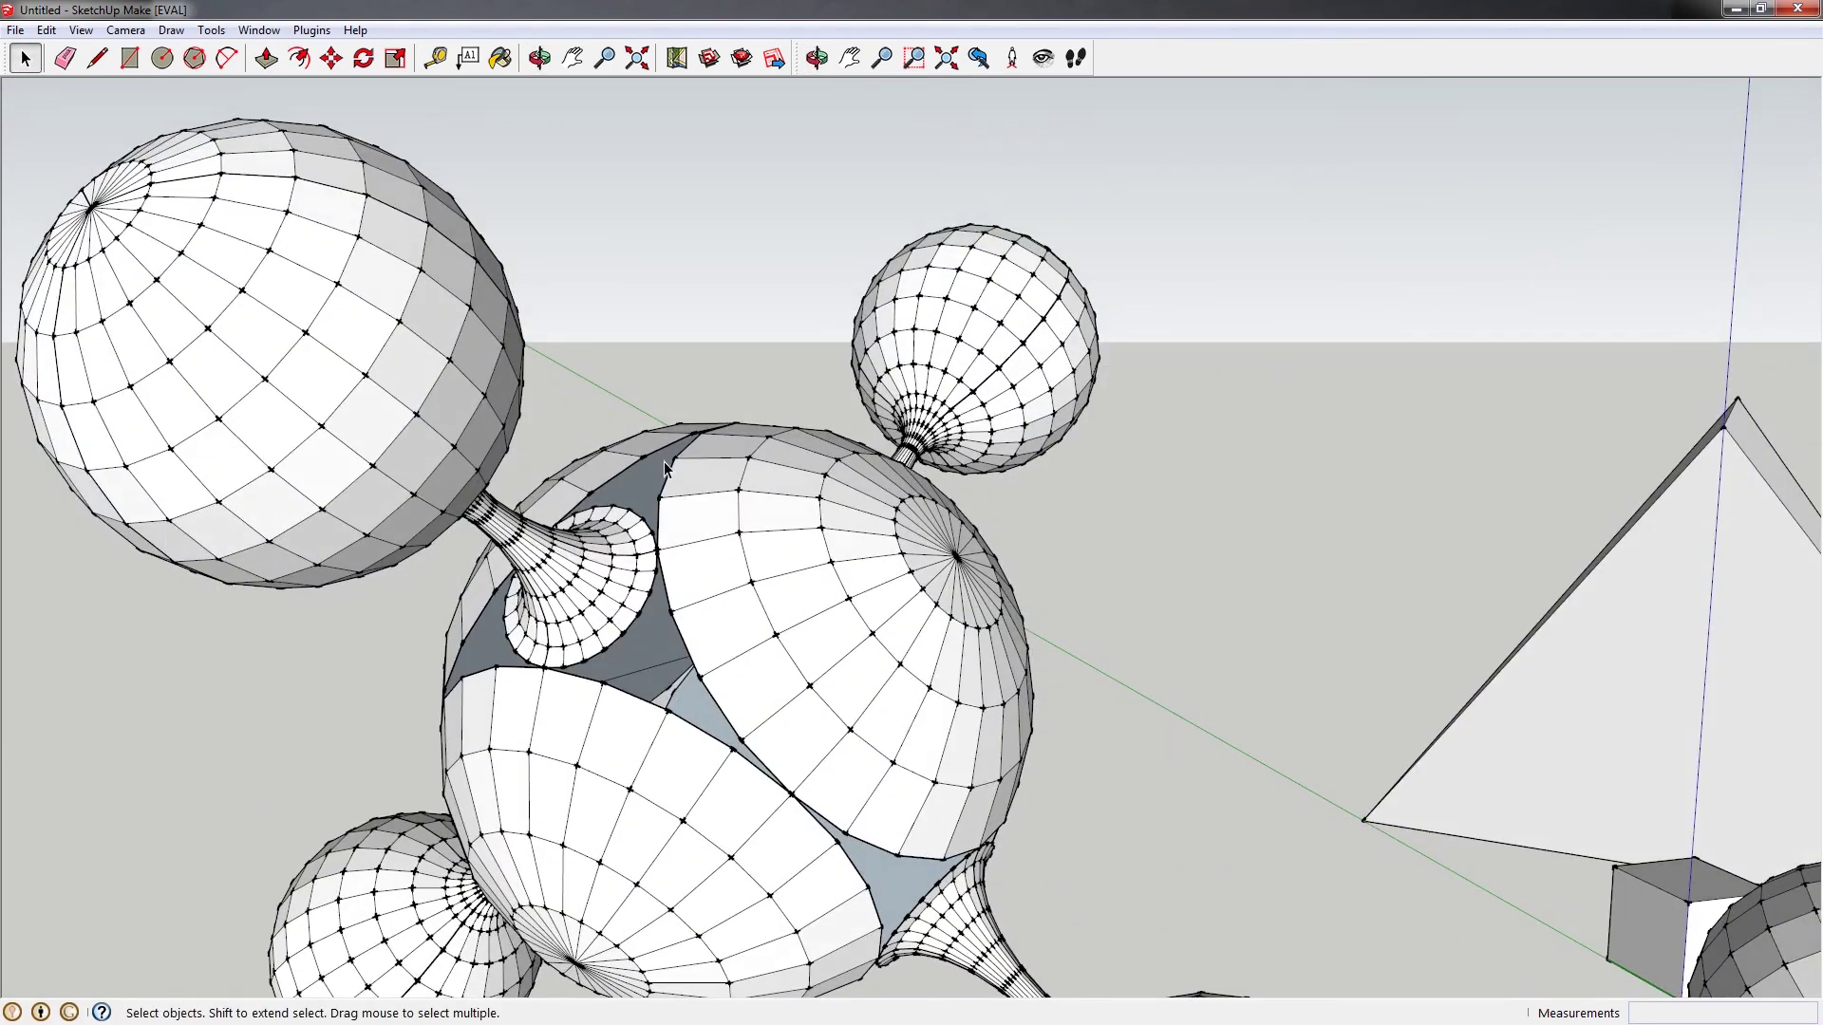
pyautogui.scroll(5, 446, 643)
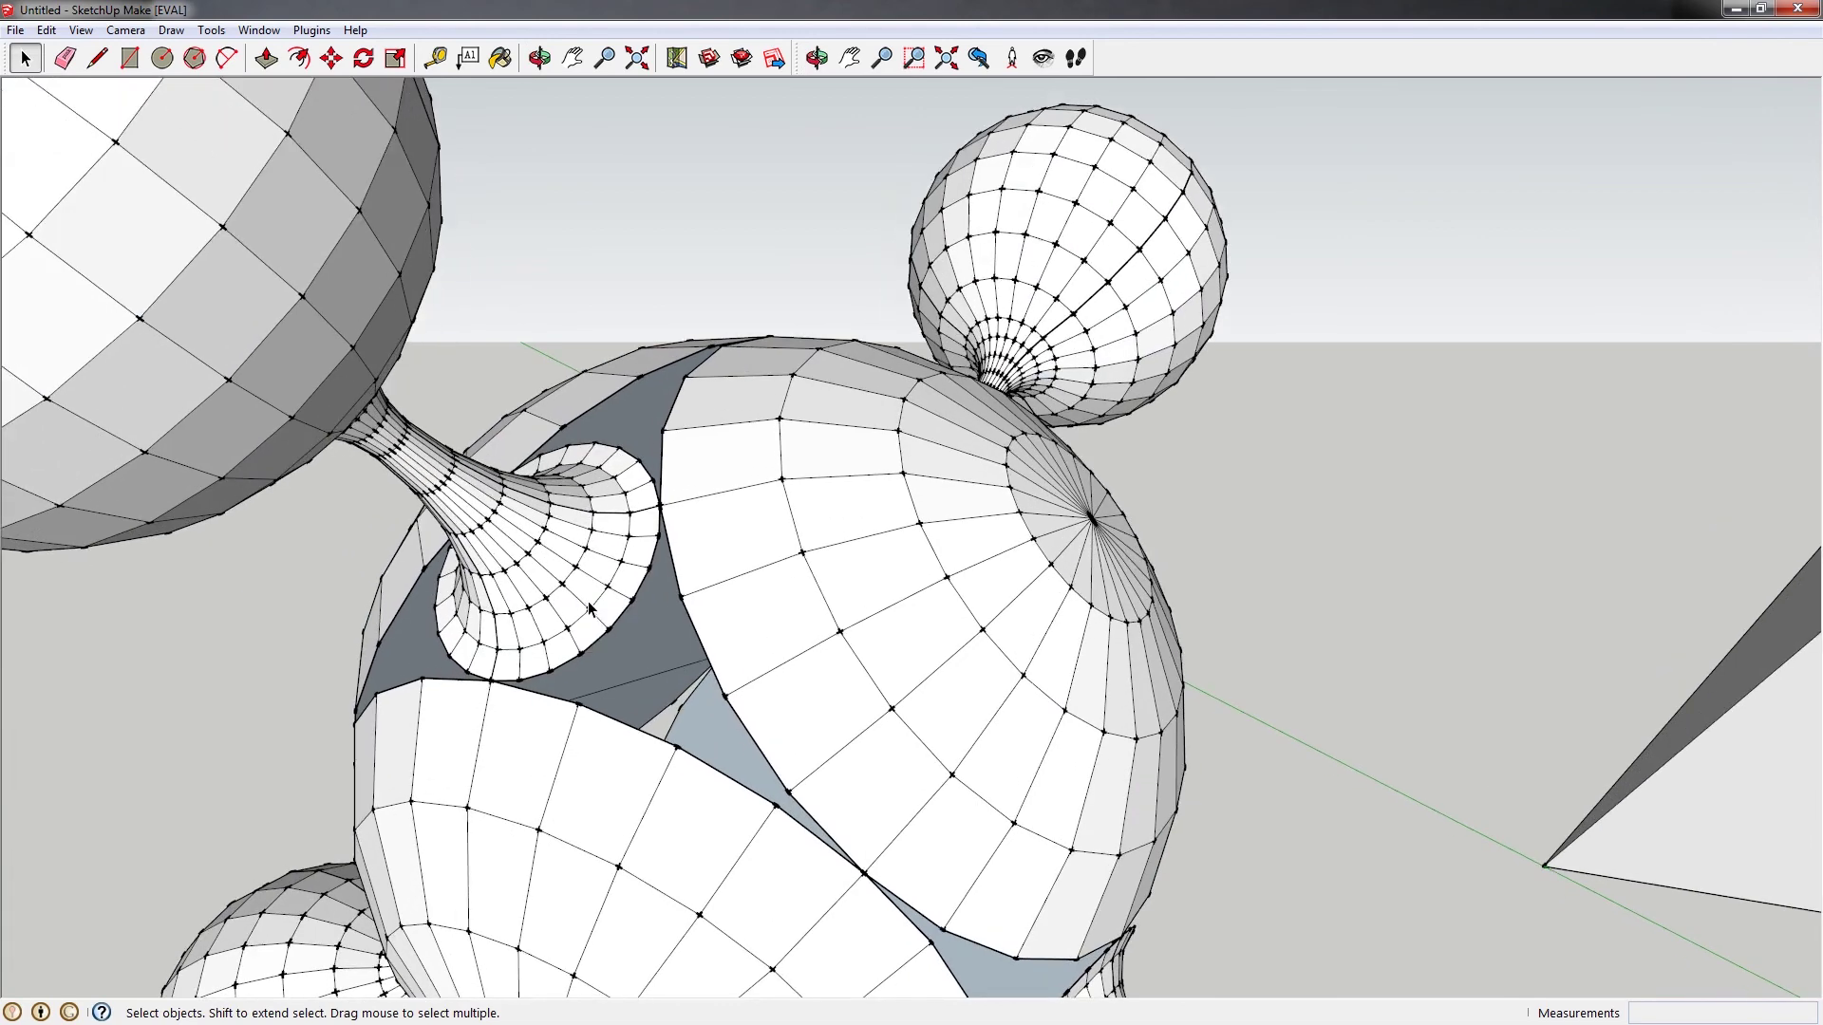
pyautogui.click(584, 608)
pyautogui.doubleClick(589, 608)
pyautogui.click(608, 575)
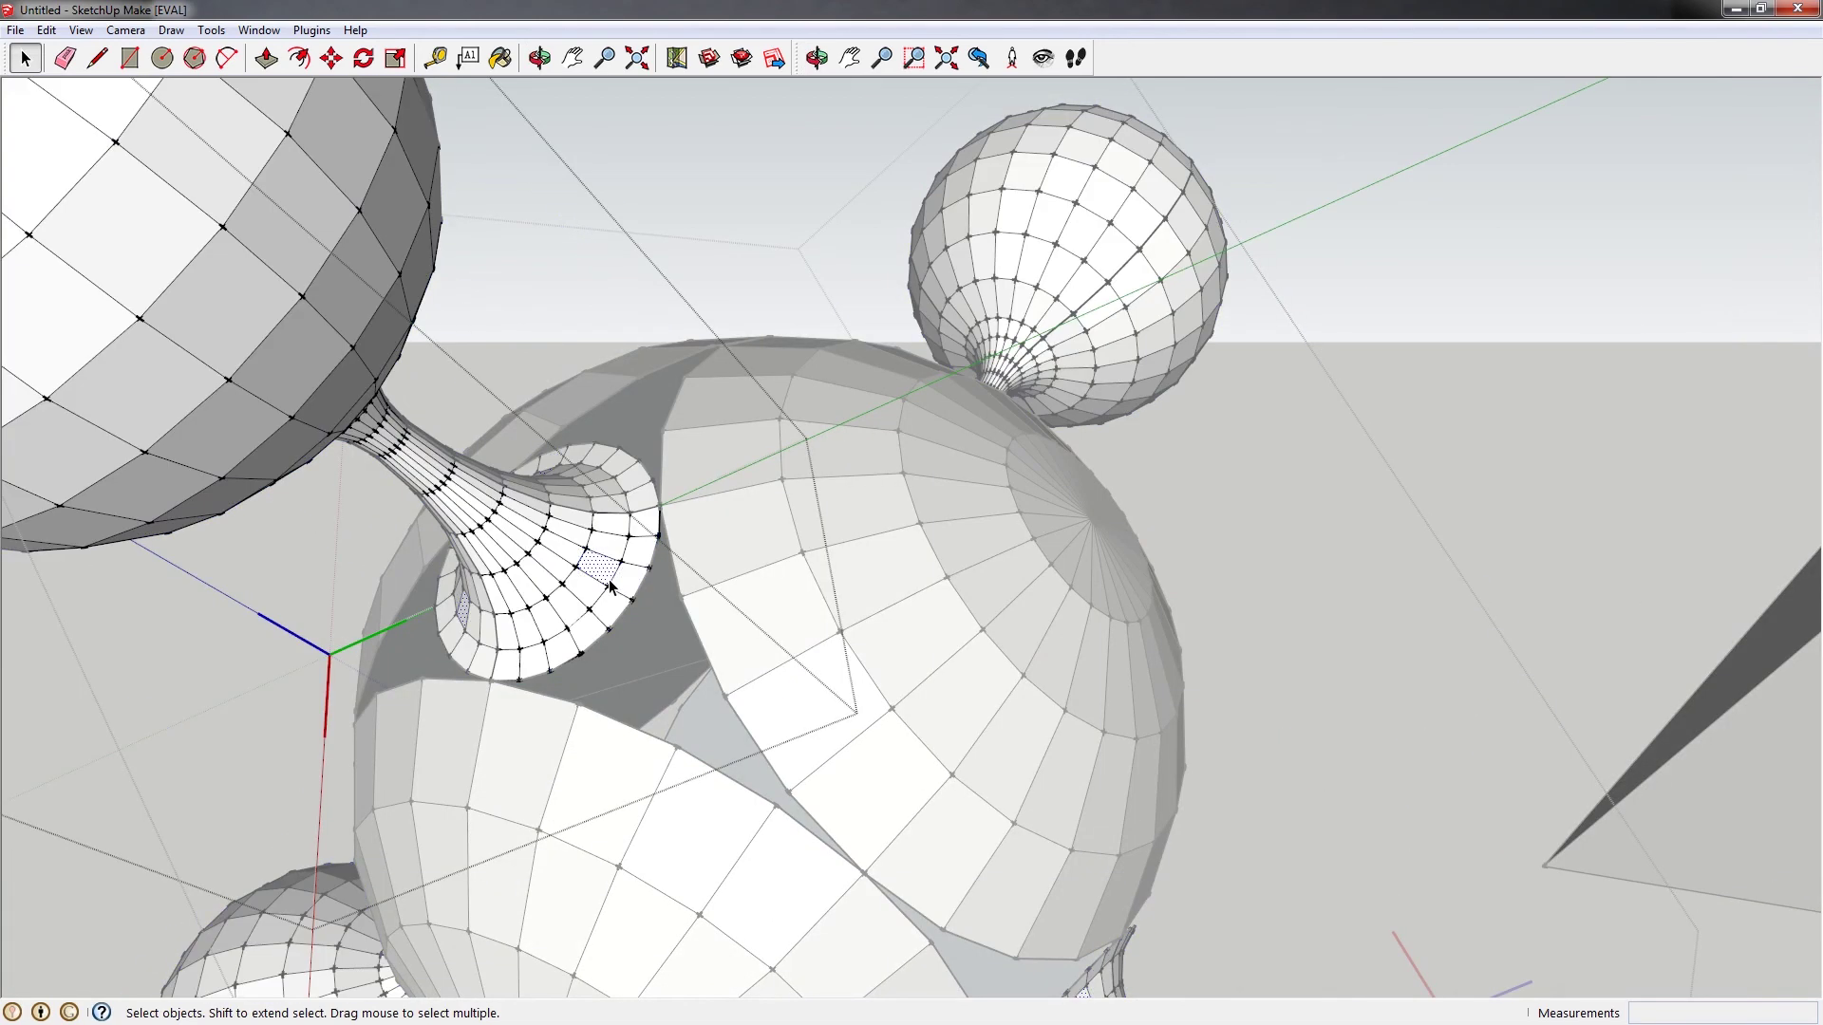
pyautogui.press('l')
pyautogui.keyDown('shift'); pyautogui.moveTo(606, 577); pyautogui.dragTo(626, 550, button='middle'); pyautogui.keyUp('shift')
pyautogui.scroll(2, 655, 514)
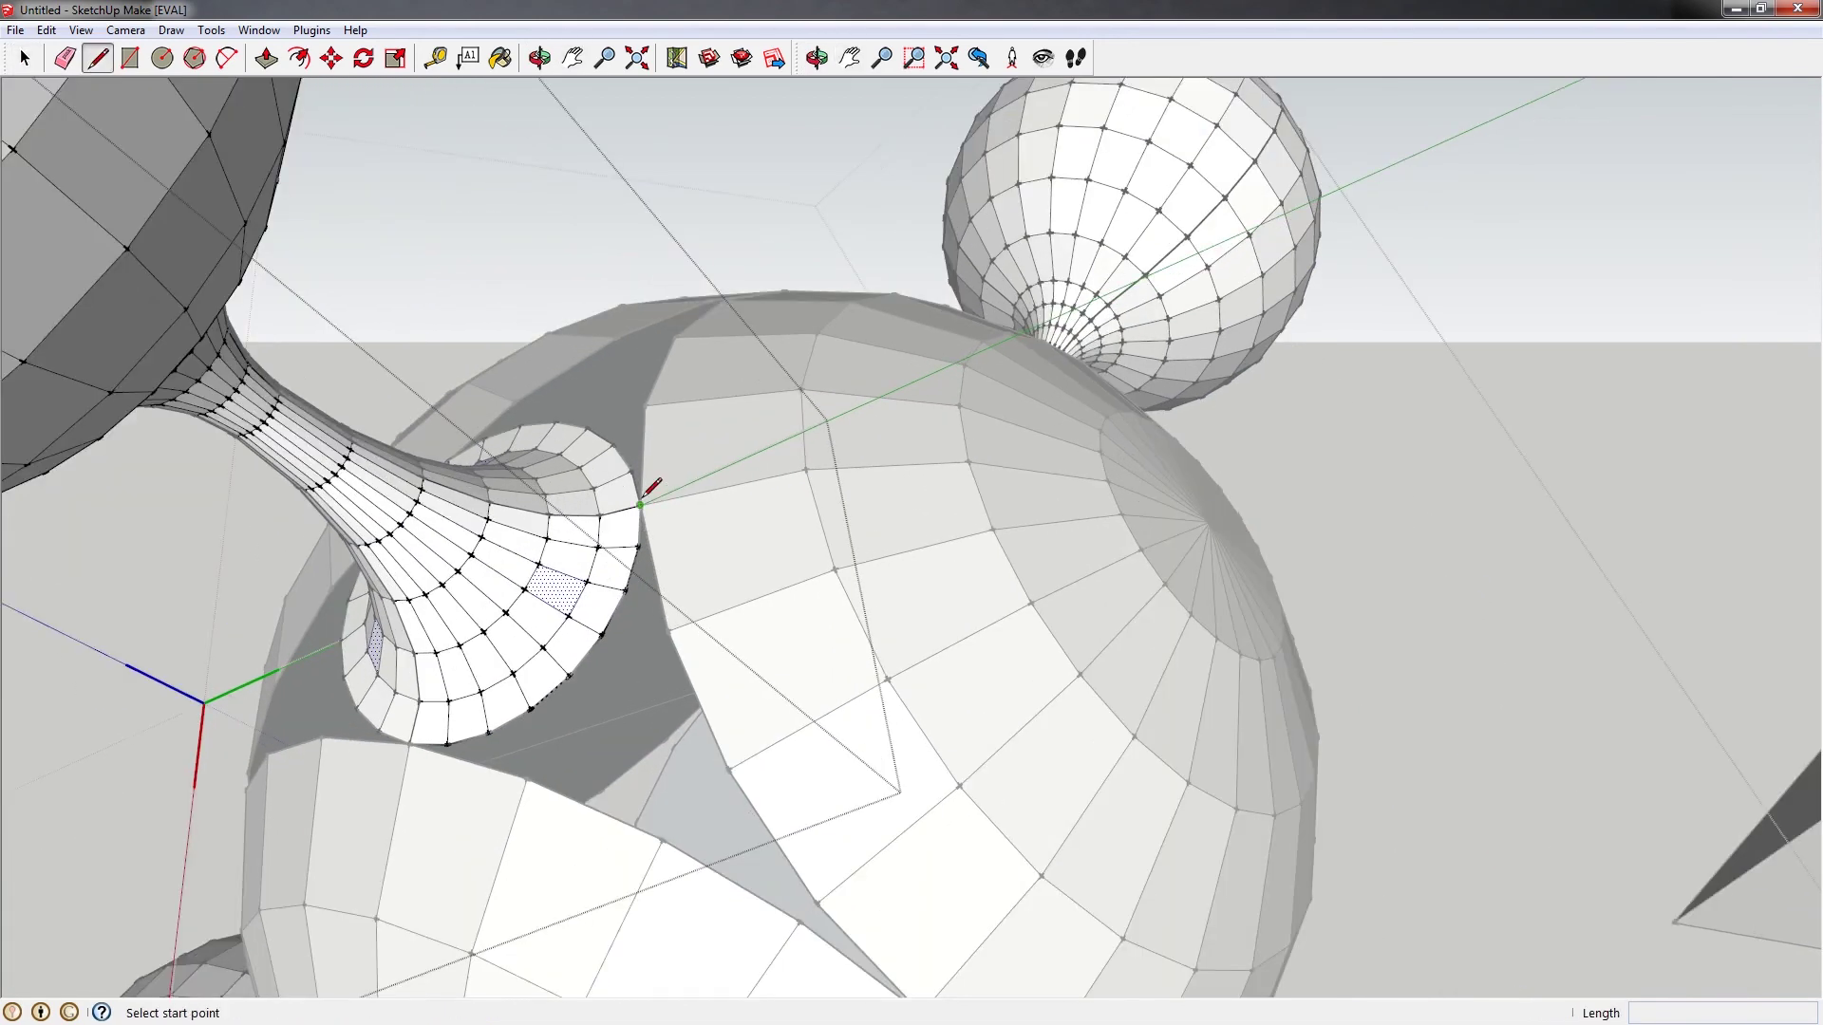
# Trace Pencil edges along the dome's seam from the gap edge to the neck rim
pyautogui.click(642, 503)
pyautogui.click(667, 631)
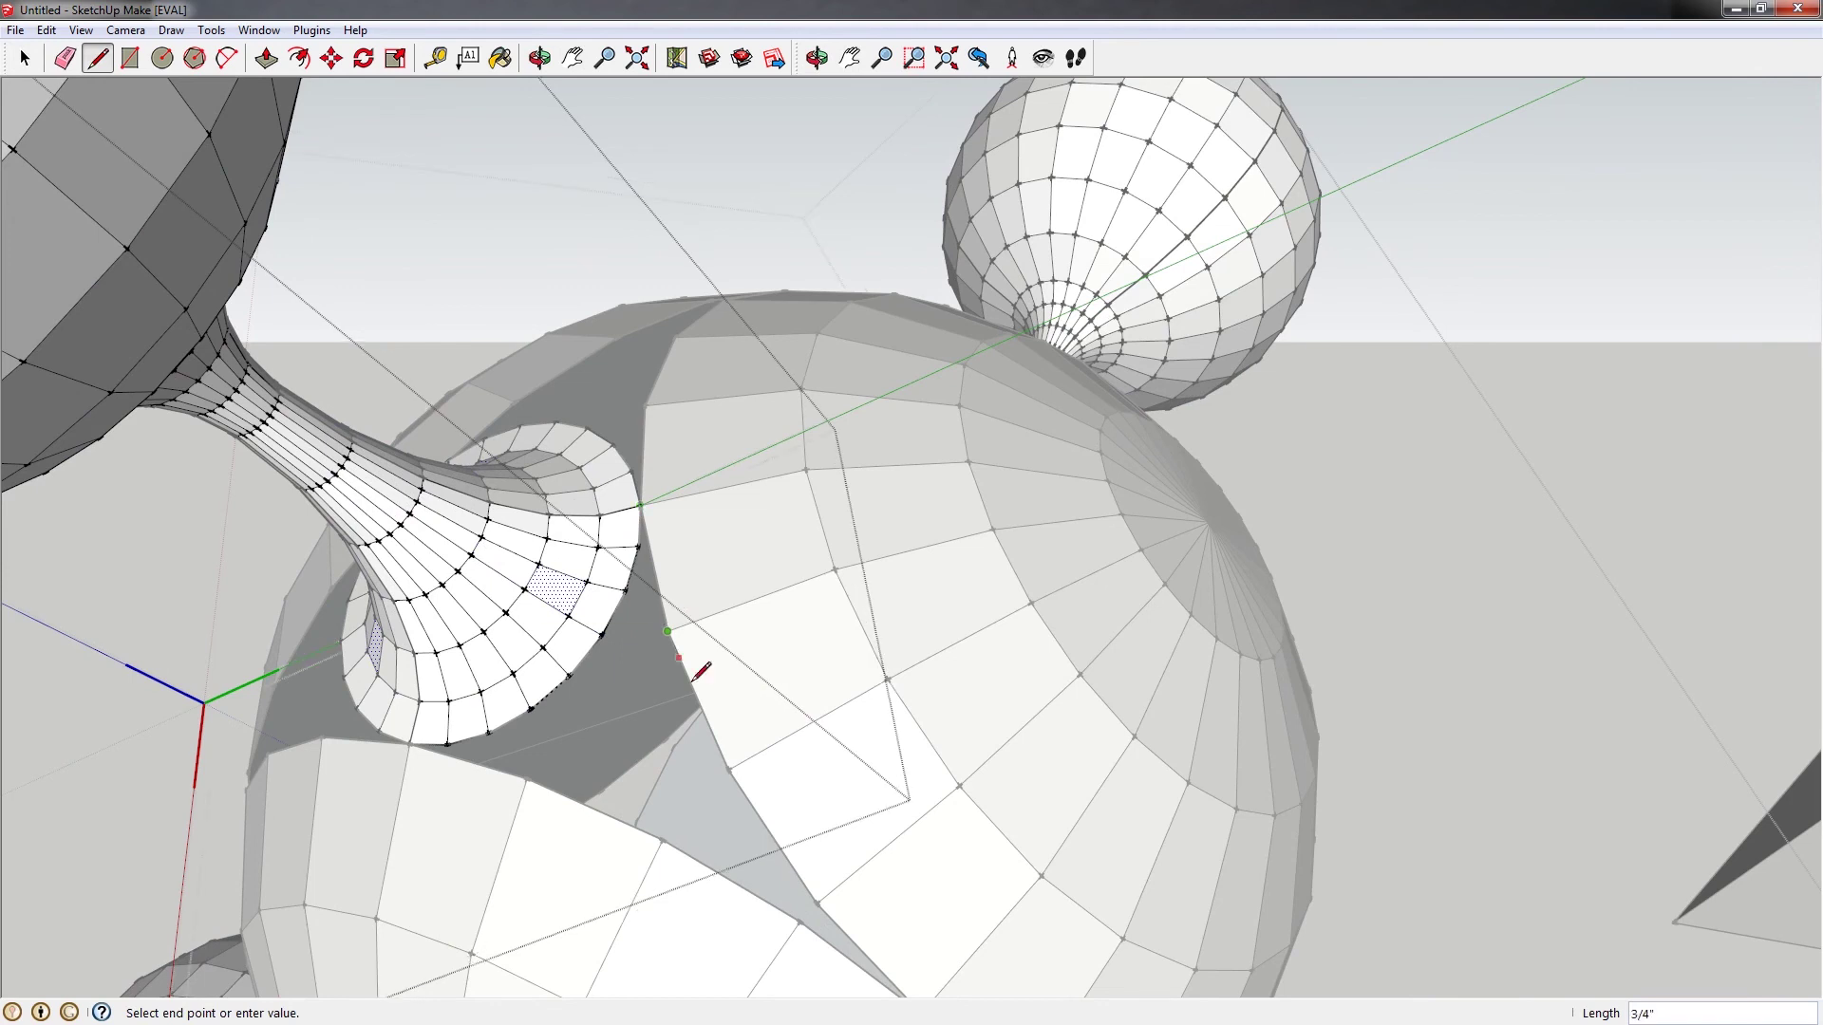
pyautogui.click(728, 757)
pyautogui.keyDown('shift'); pyautogui.moveTo(731, 759); pyautogui.dragTo(761, 785, button='middle'); pyautogui.keyUp('shift')
pyautogui.click(813, 898)
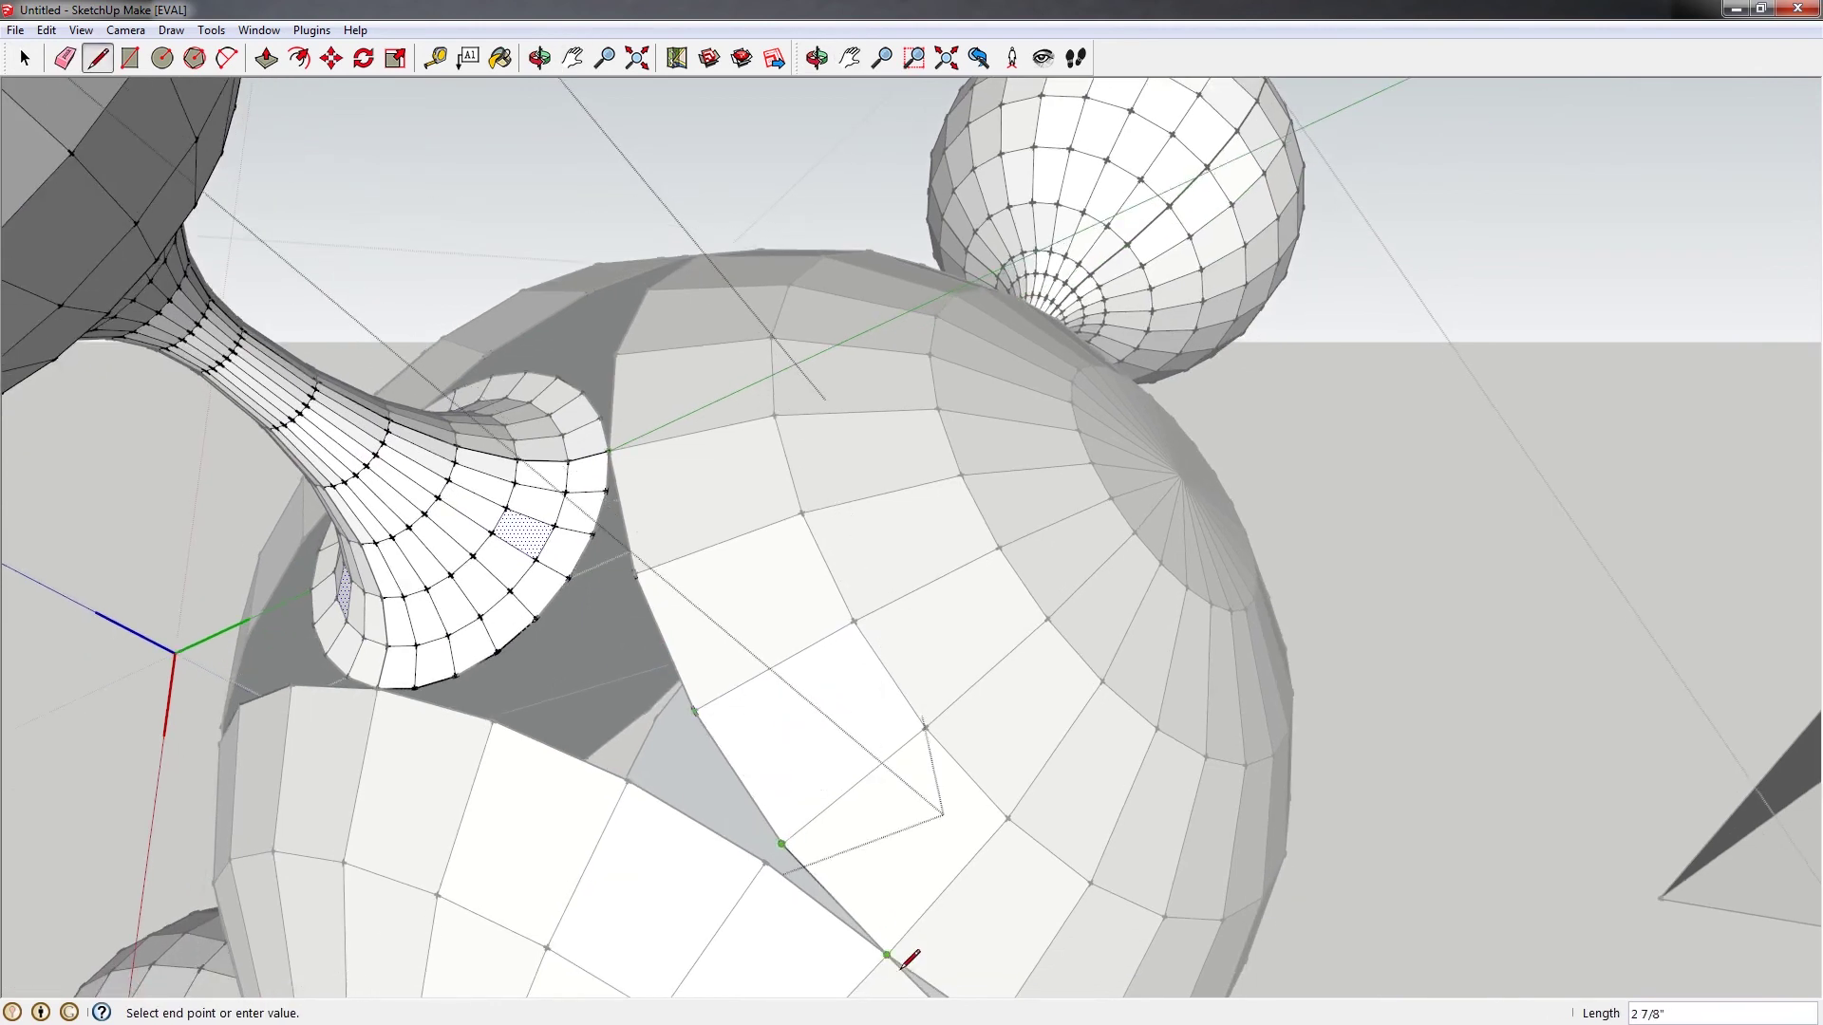
pyautogui.click(767, 862)
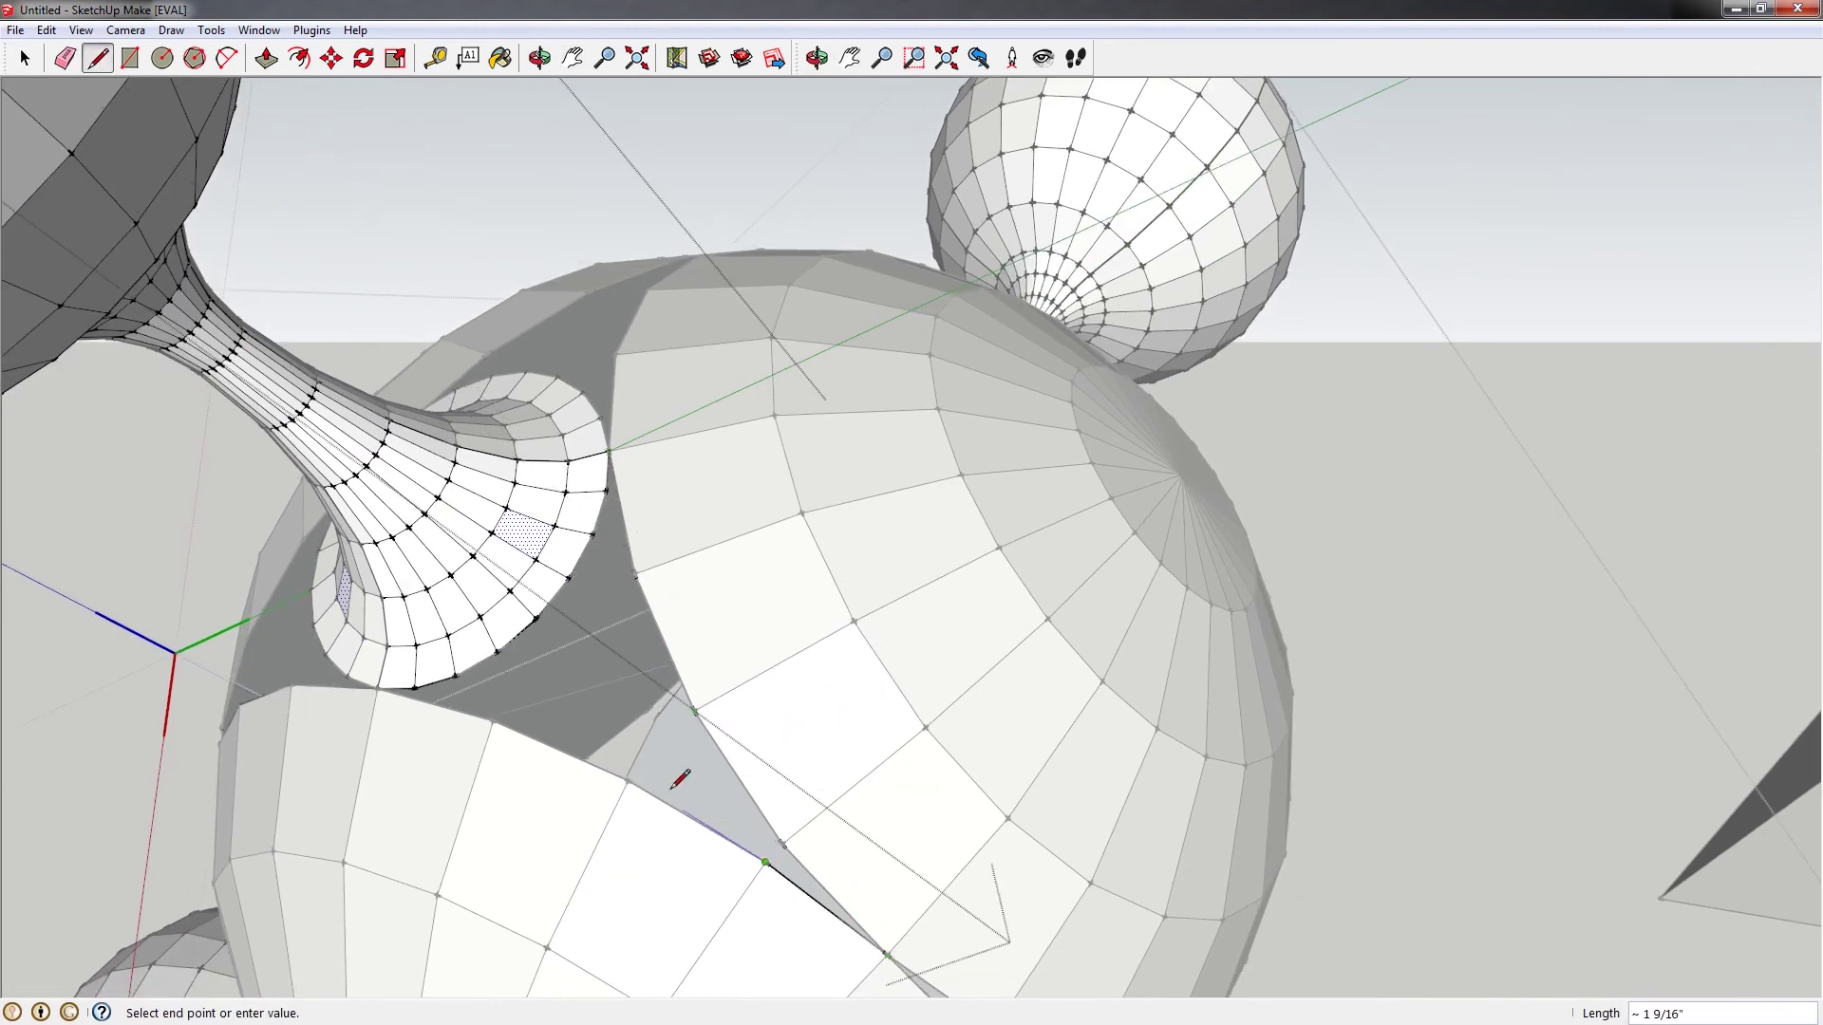
pyautogui.click(627, 779)
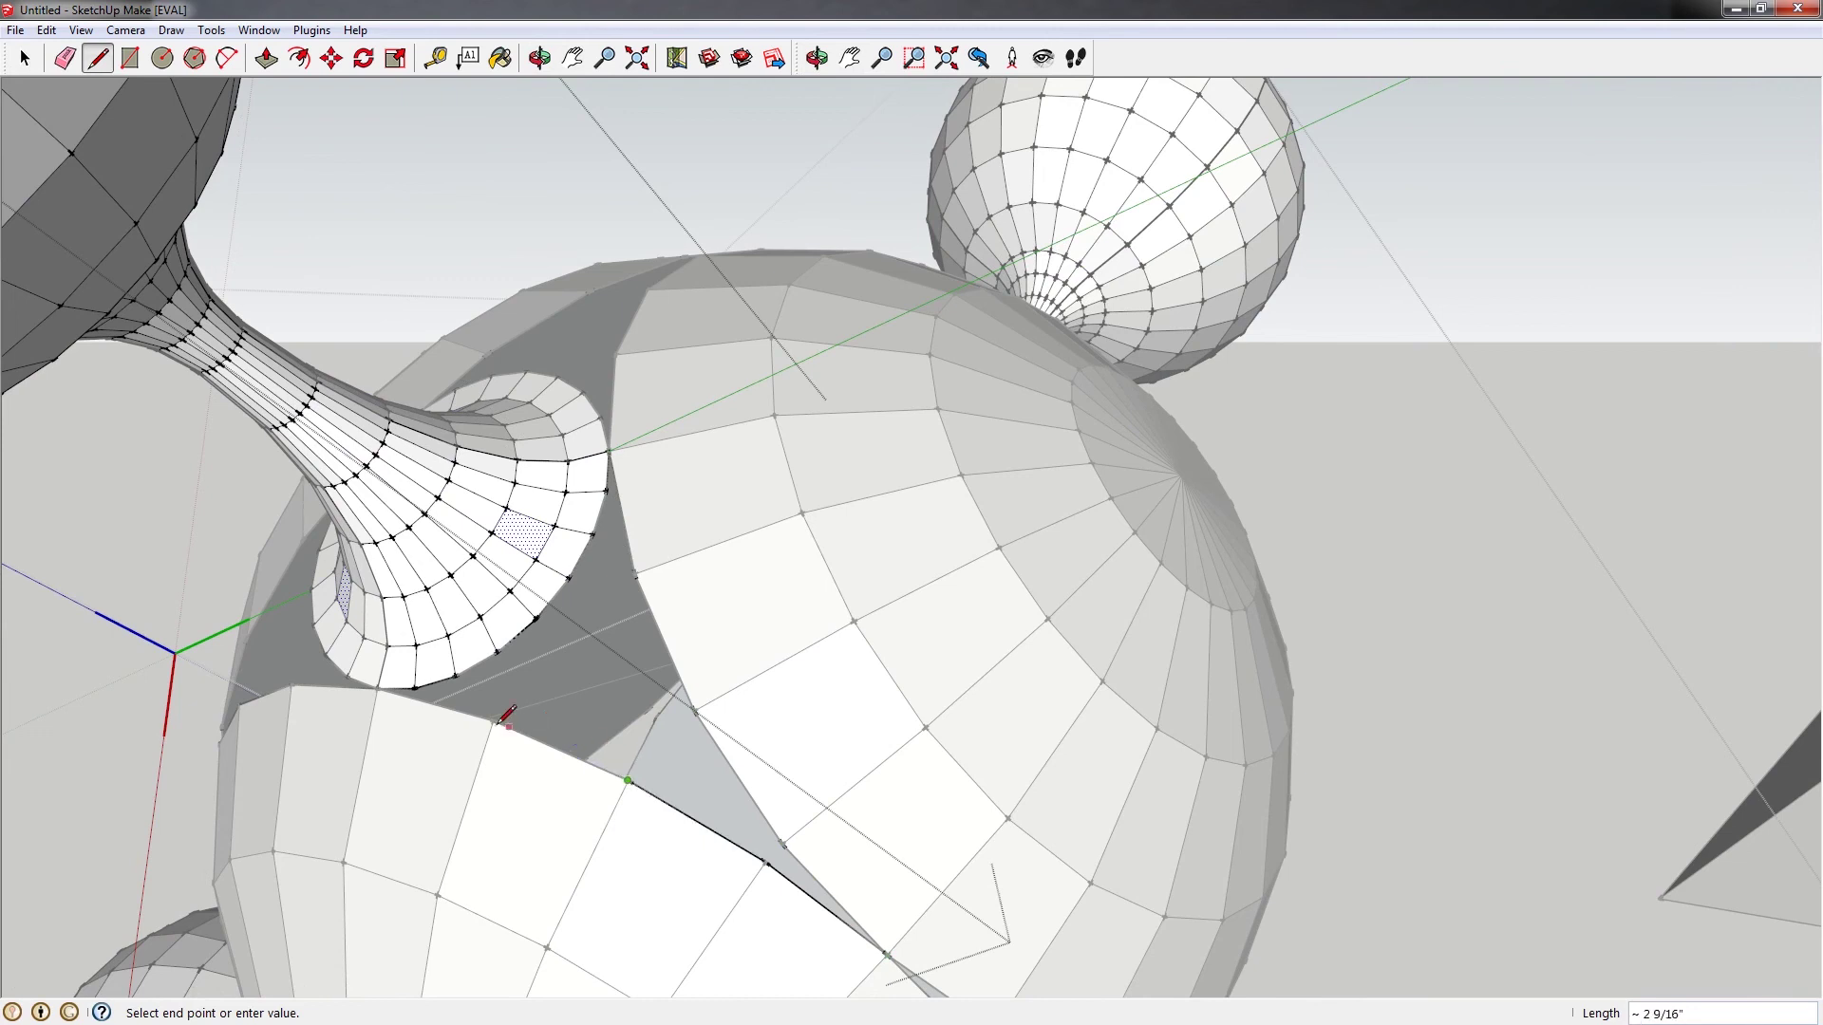
pyautogui.click(378, 685)
pyautogui.scroll(2, 379, 682)
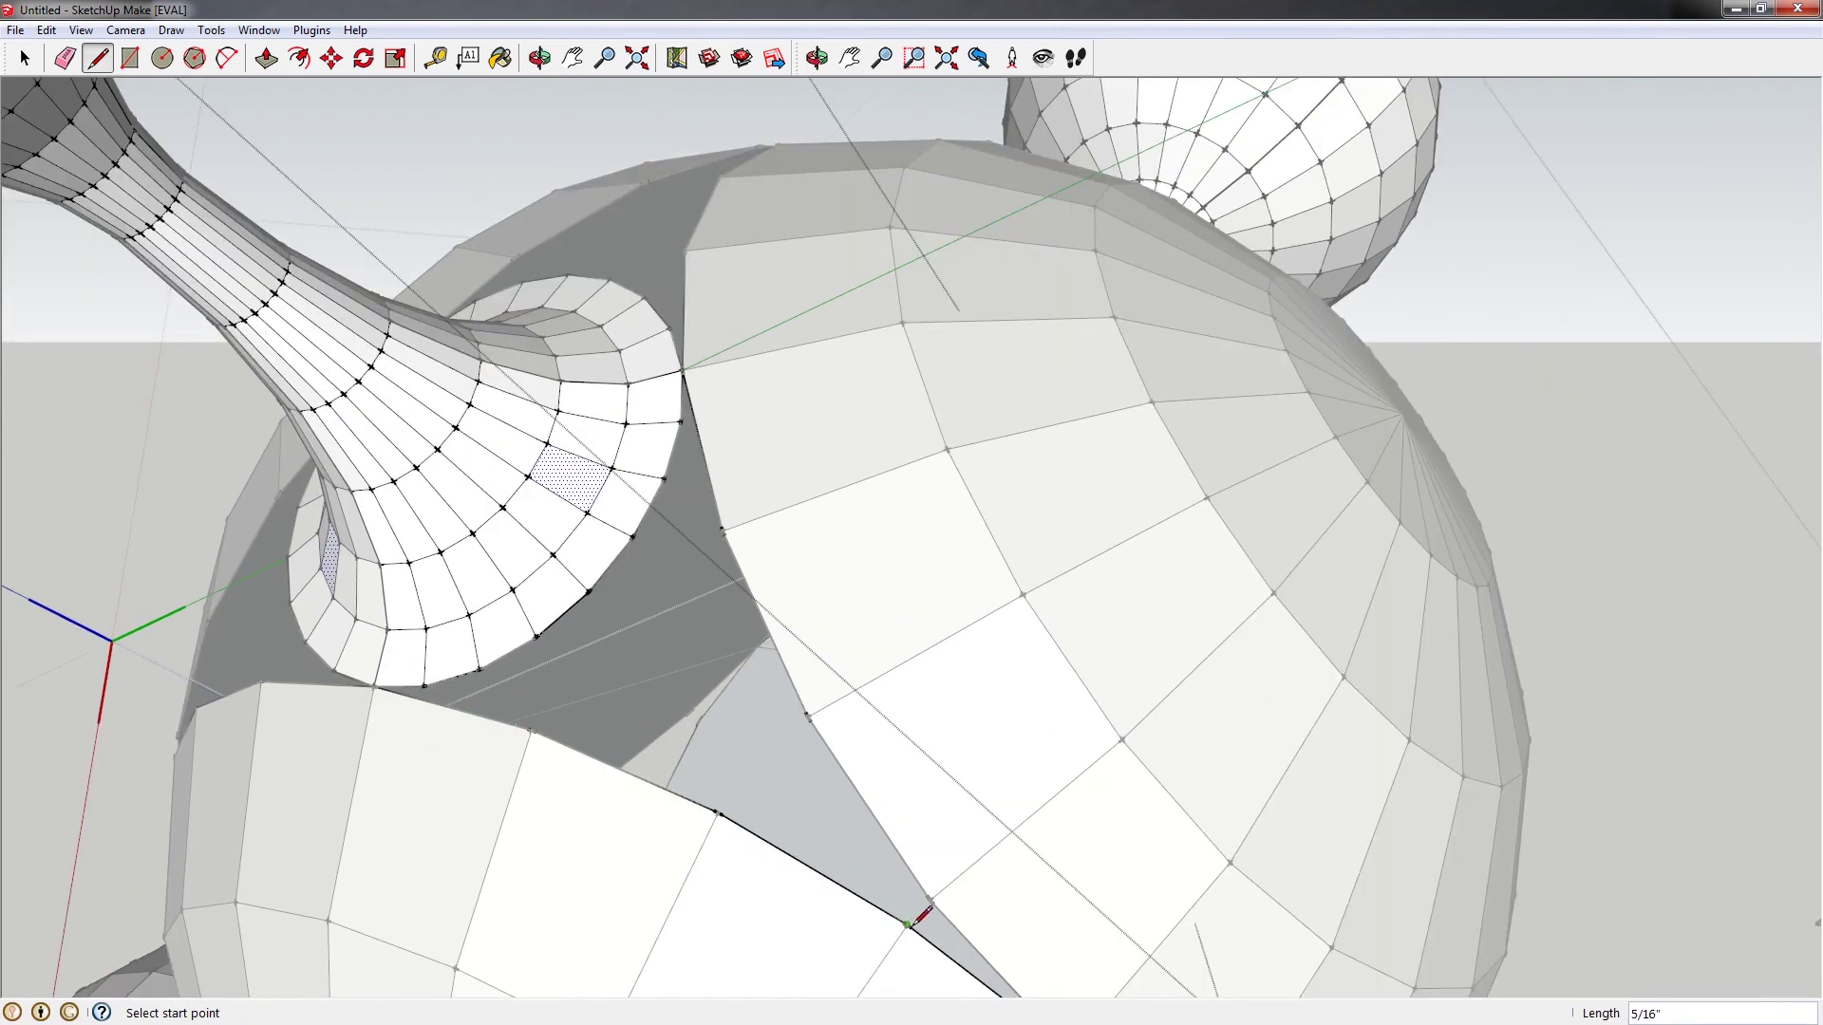
# Draw short edges across the gap to close the first small faces
pyautogui.click(908, 923)
pyautogui.click(929, 899)
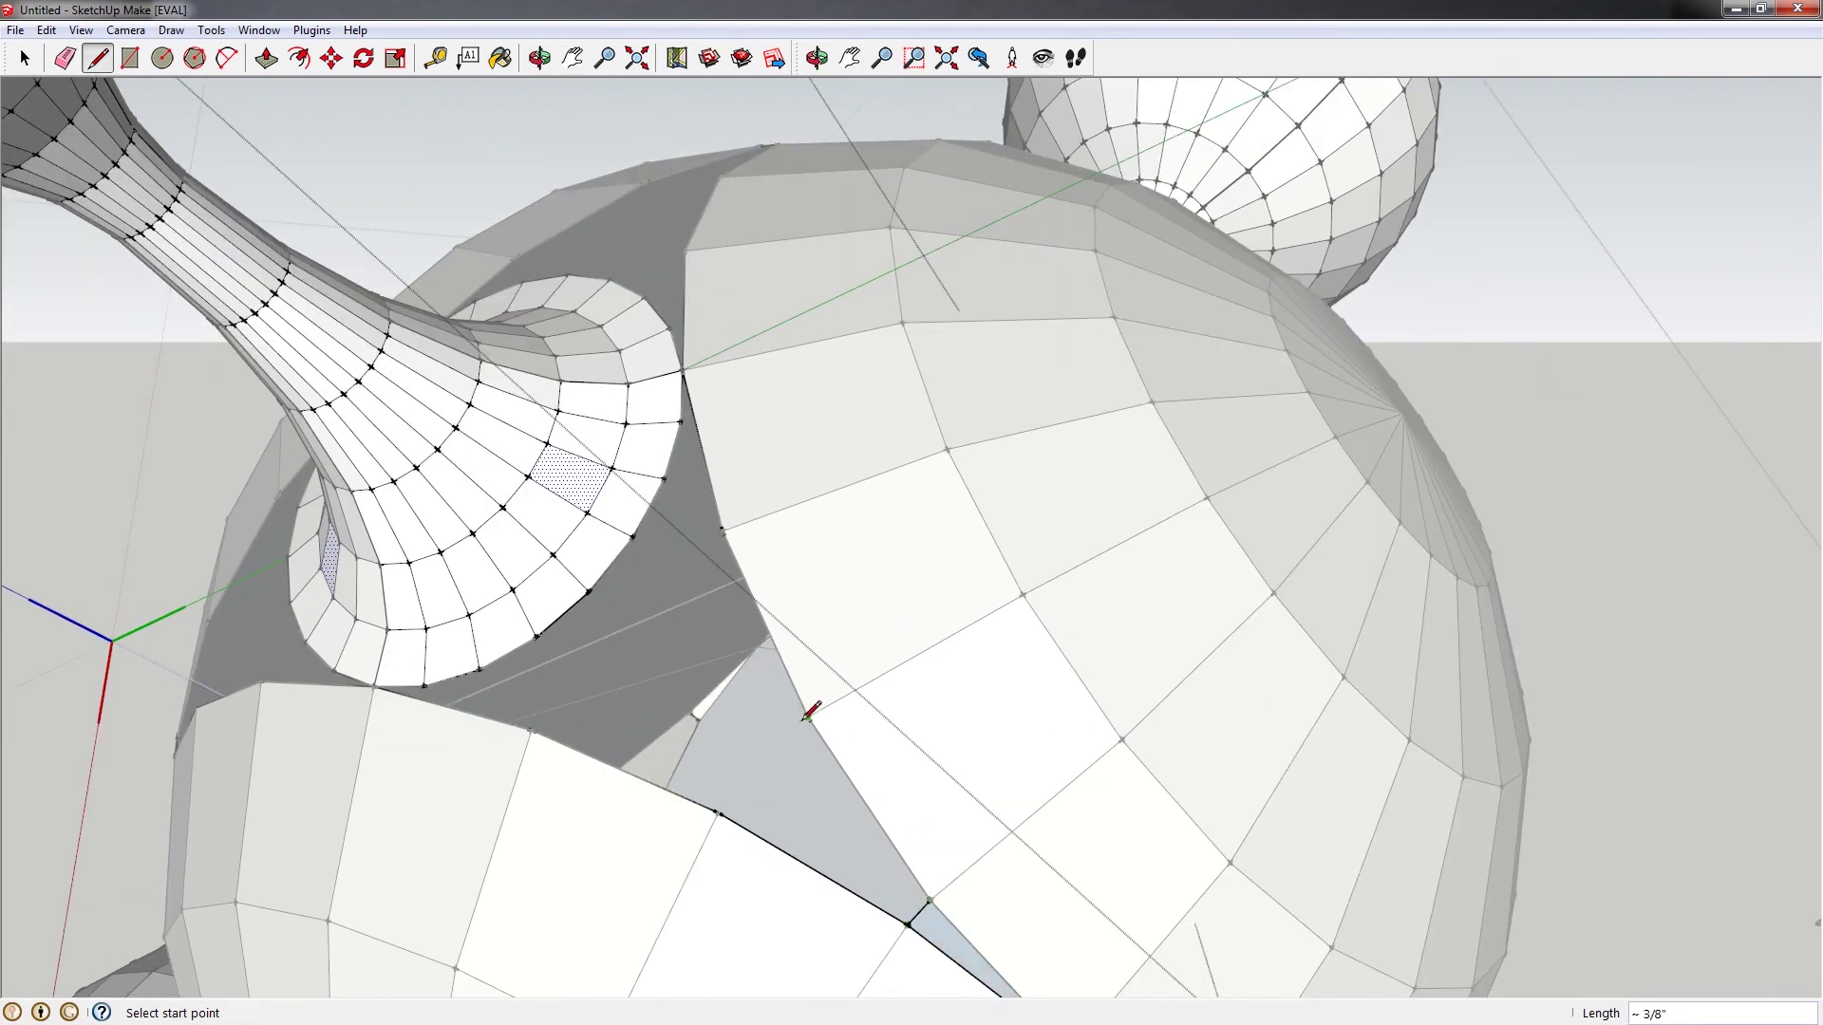
pyautogui.click(719, 813)
pyautogui.click(809, 717)
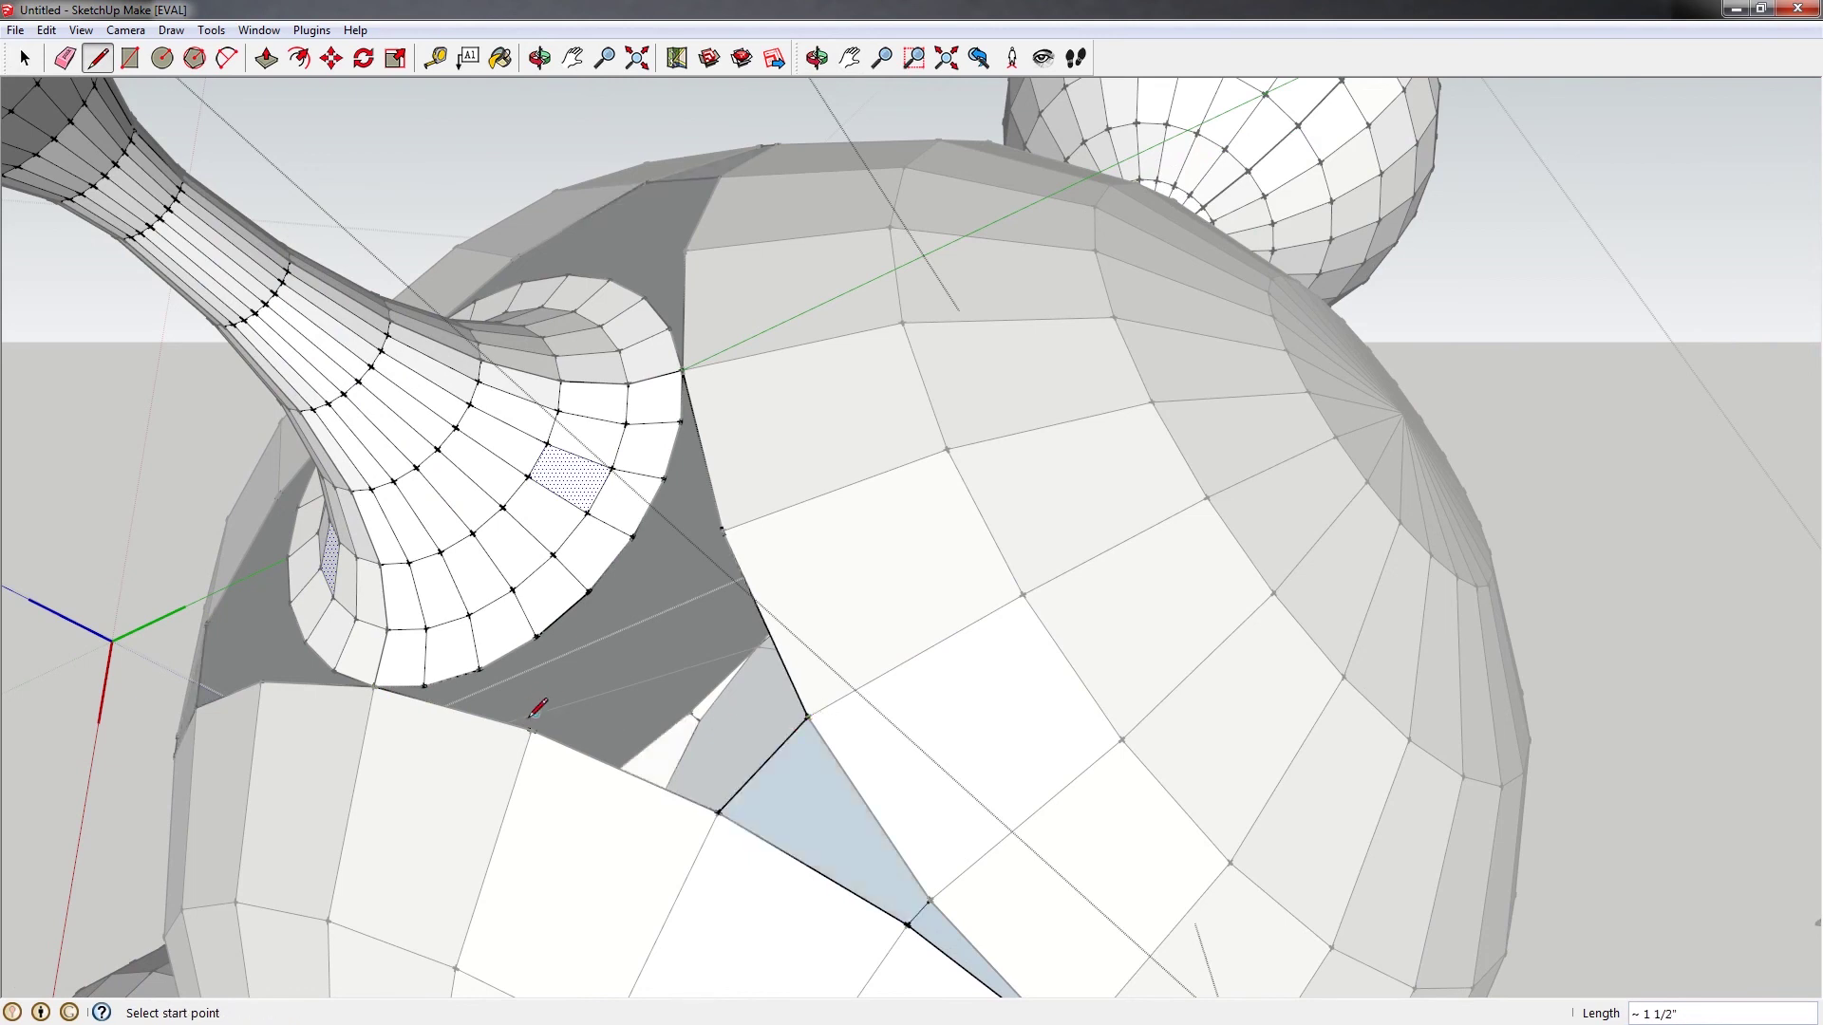
pyautogui.click(723, 528)
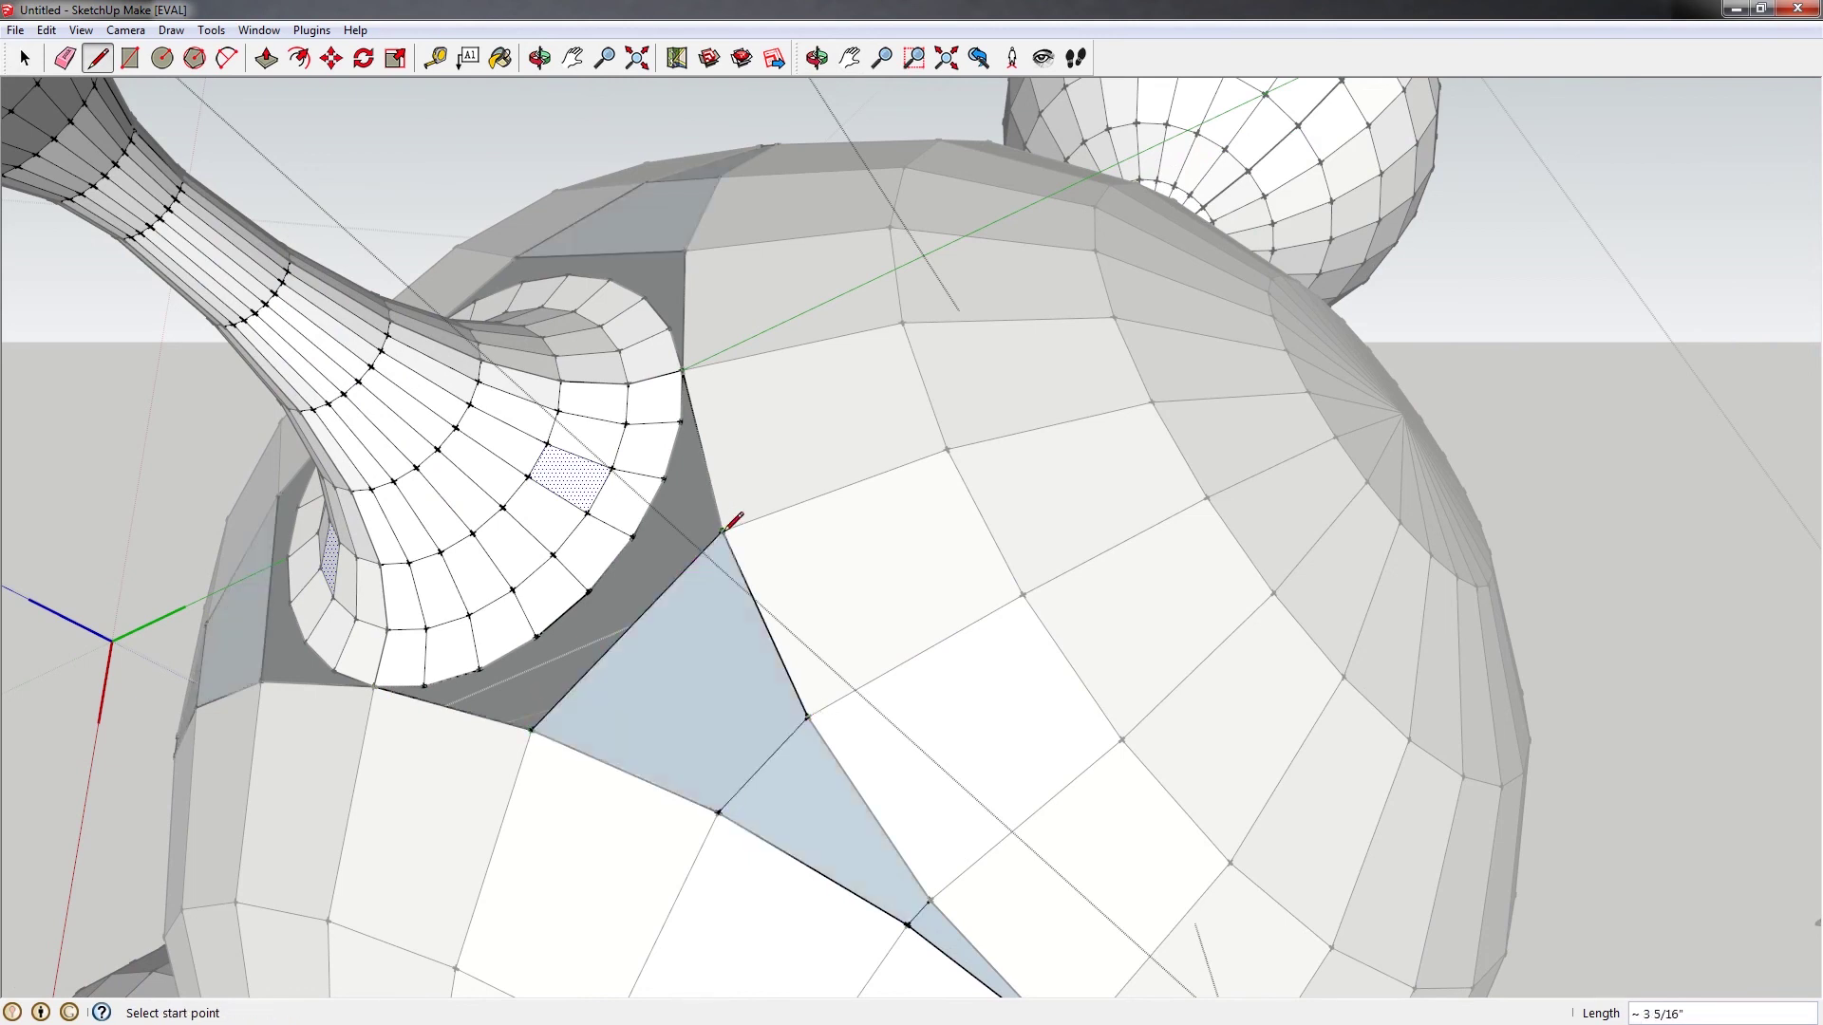
pyautogui.keyDown('shift'); pyautogui.moveTo(723, 528); pyautogui.dragTo(786, 640, button='middle'); pyautogui.keyUp('shift')
# Fan edges from the dome's corner vertex to the neck rim, closing triangular faces
pyautogui.click(779, 597)
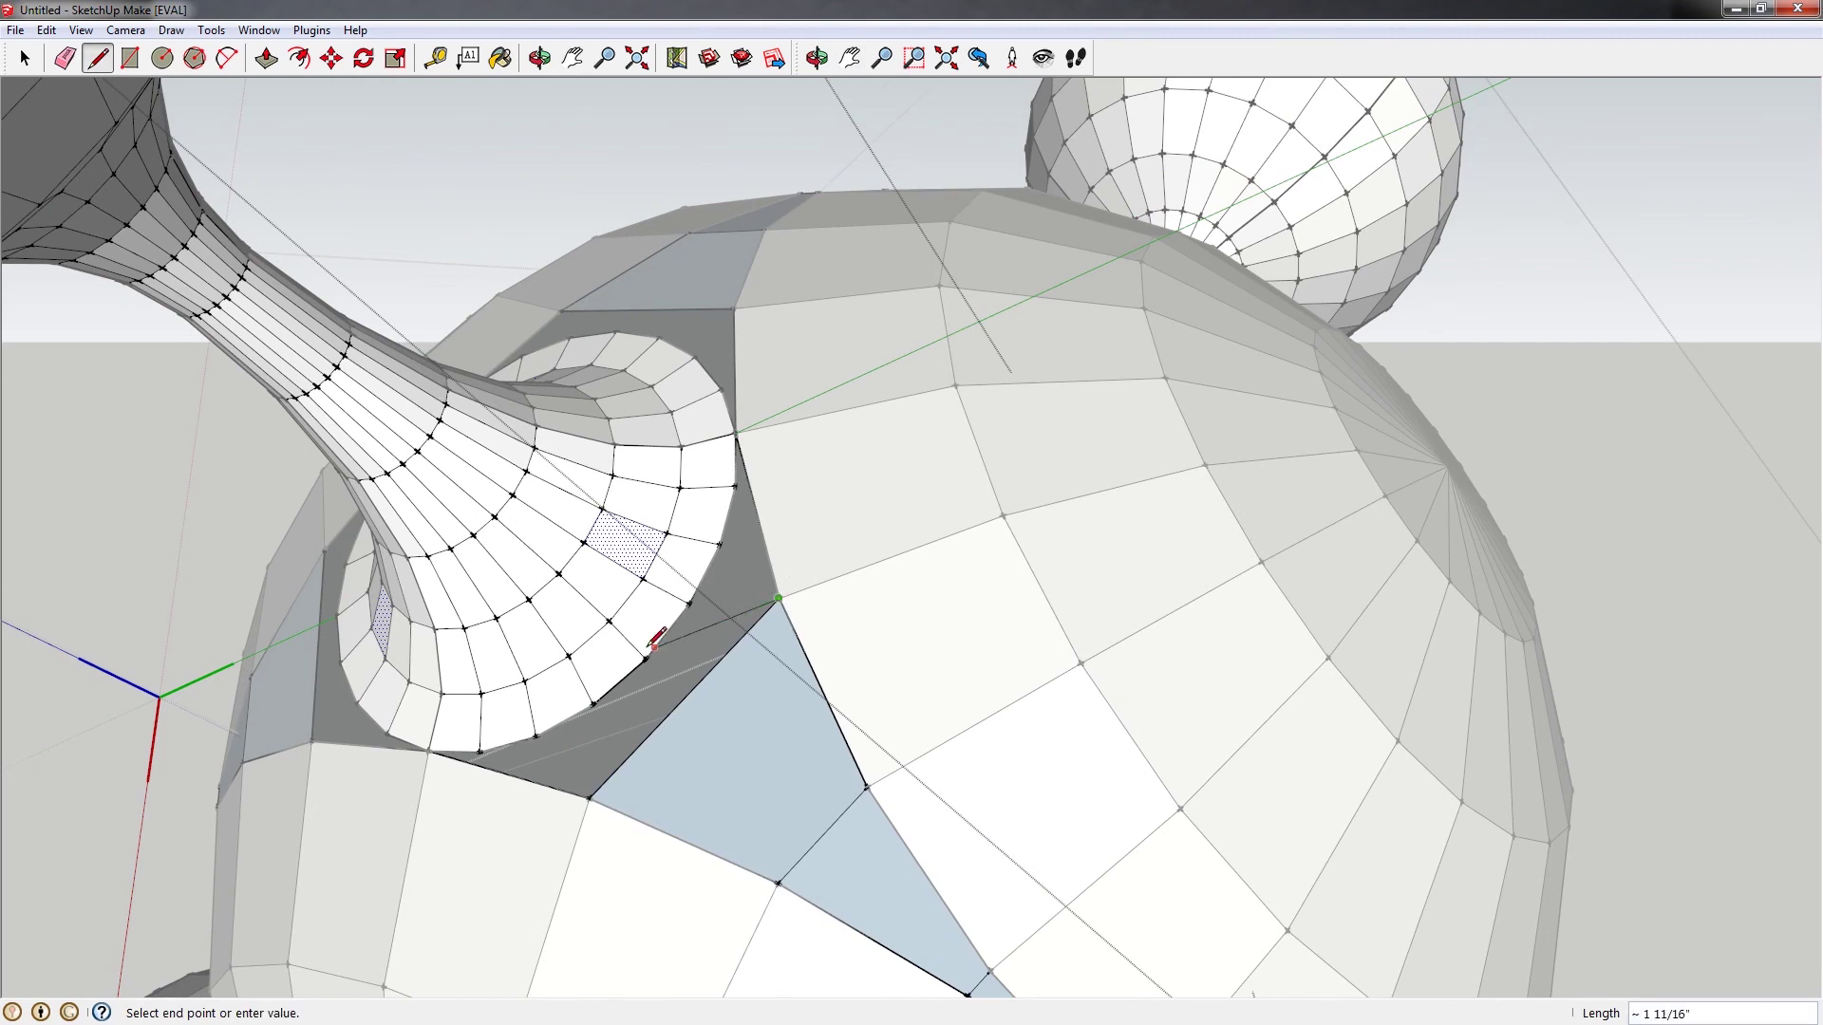
pyautogui.click(646, 655)
pyautogui.click(777, 597)
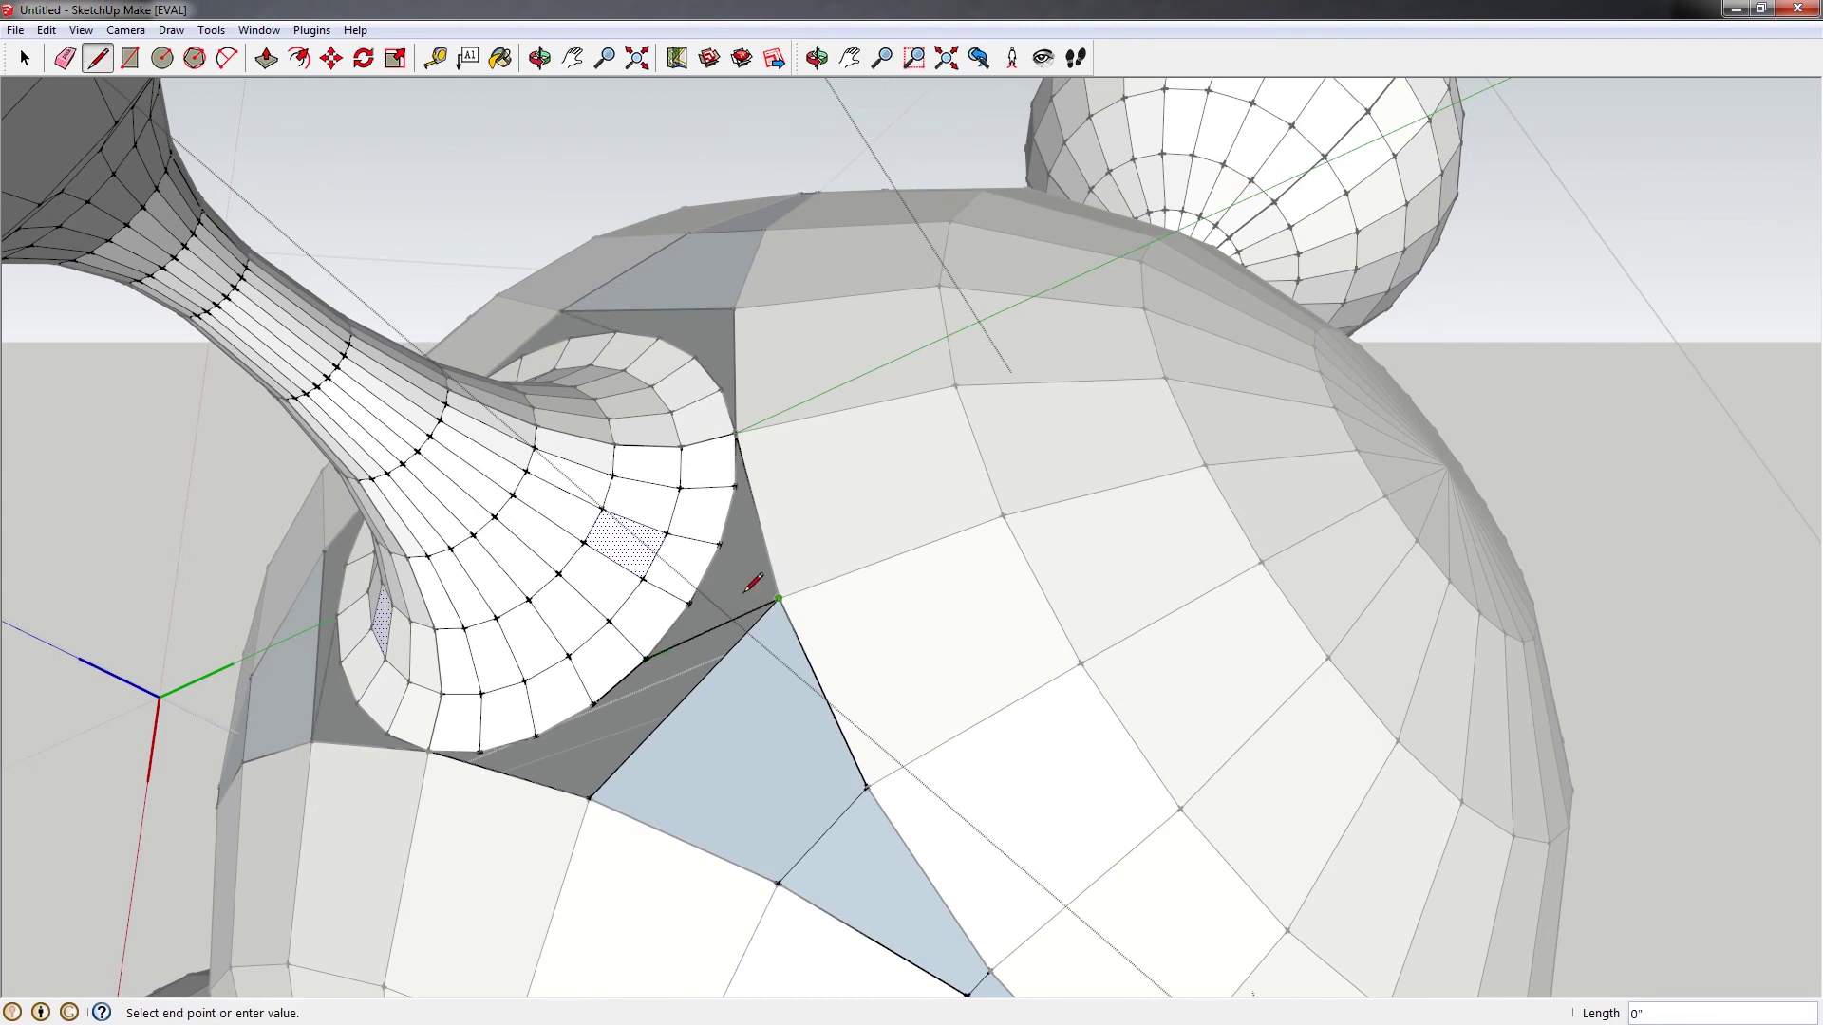
pyautogui.click(689, 603)
pyautogui.click(778, 597)
pyautogui.click(720, 543)
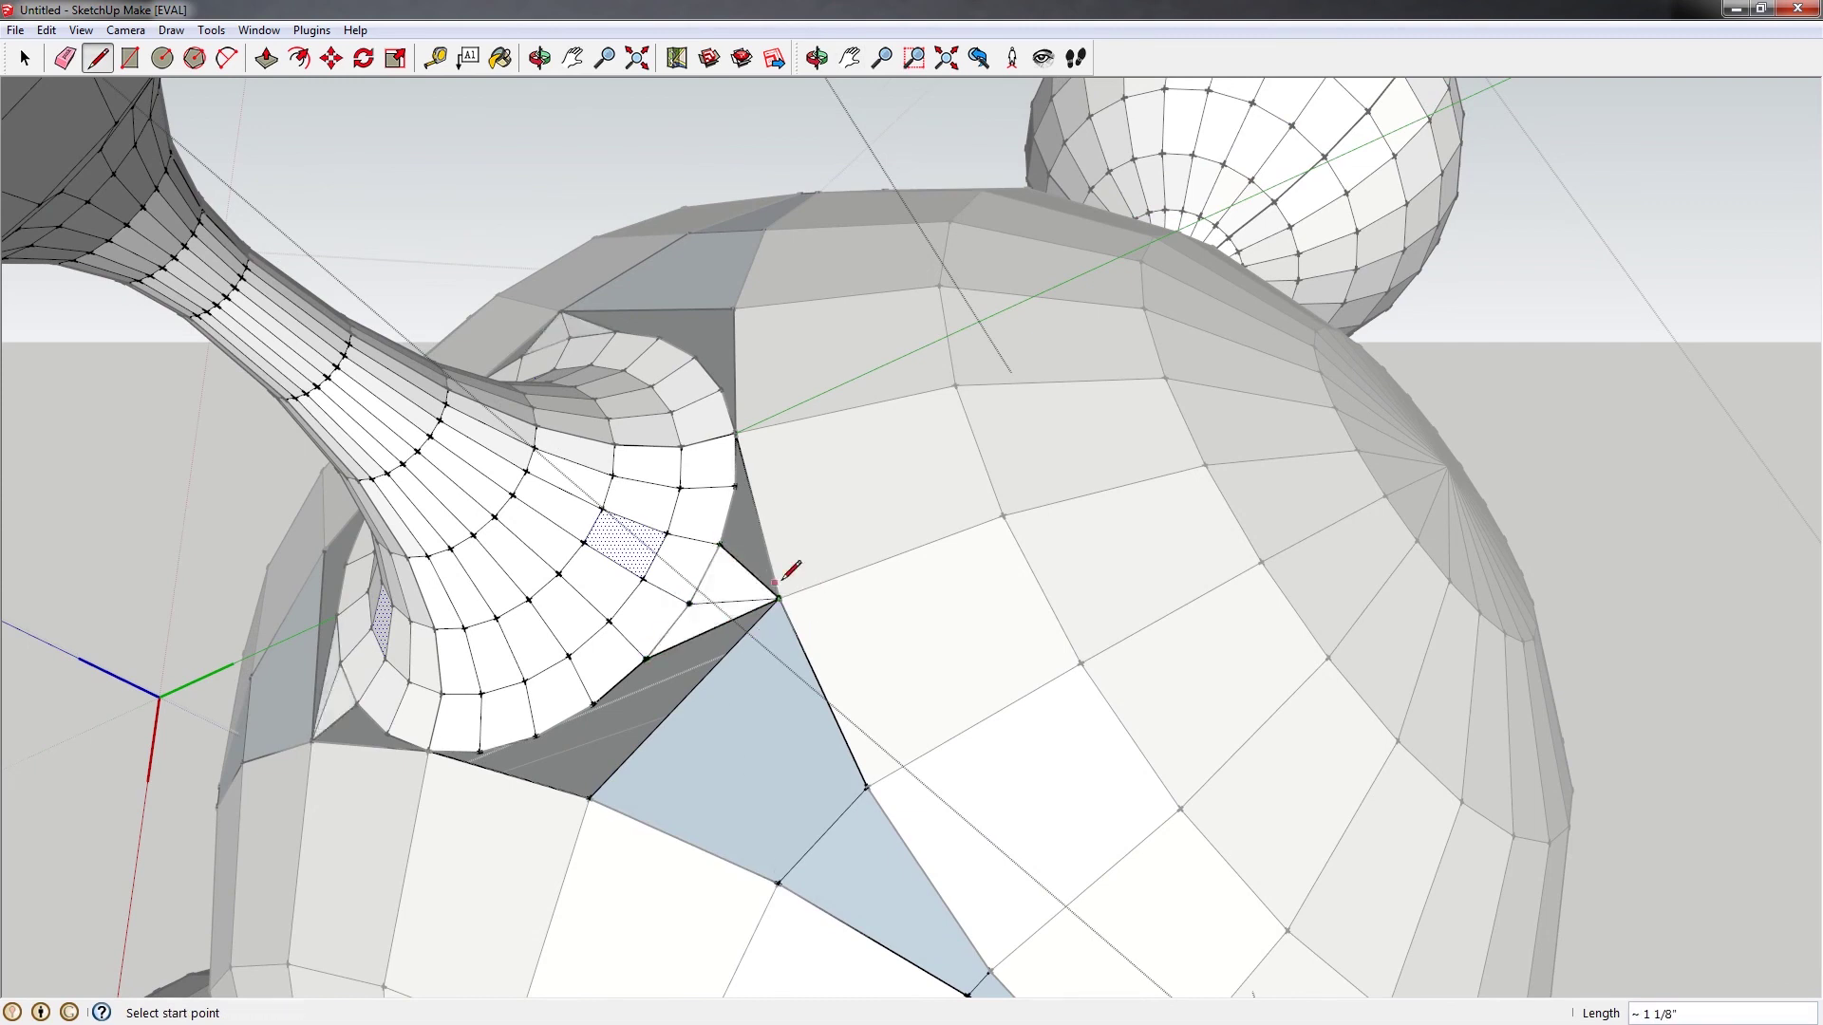
pyautogui.click(778, 597)
pyautogui.click(735, 434)
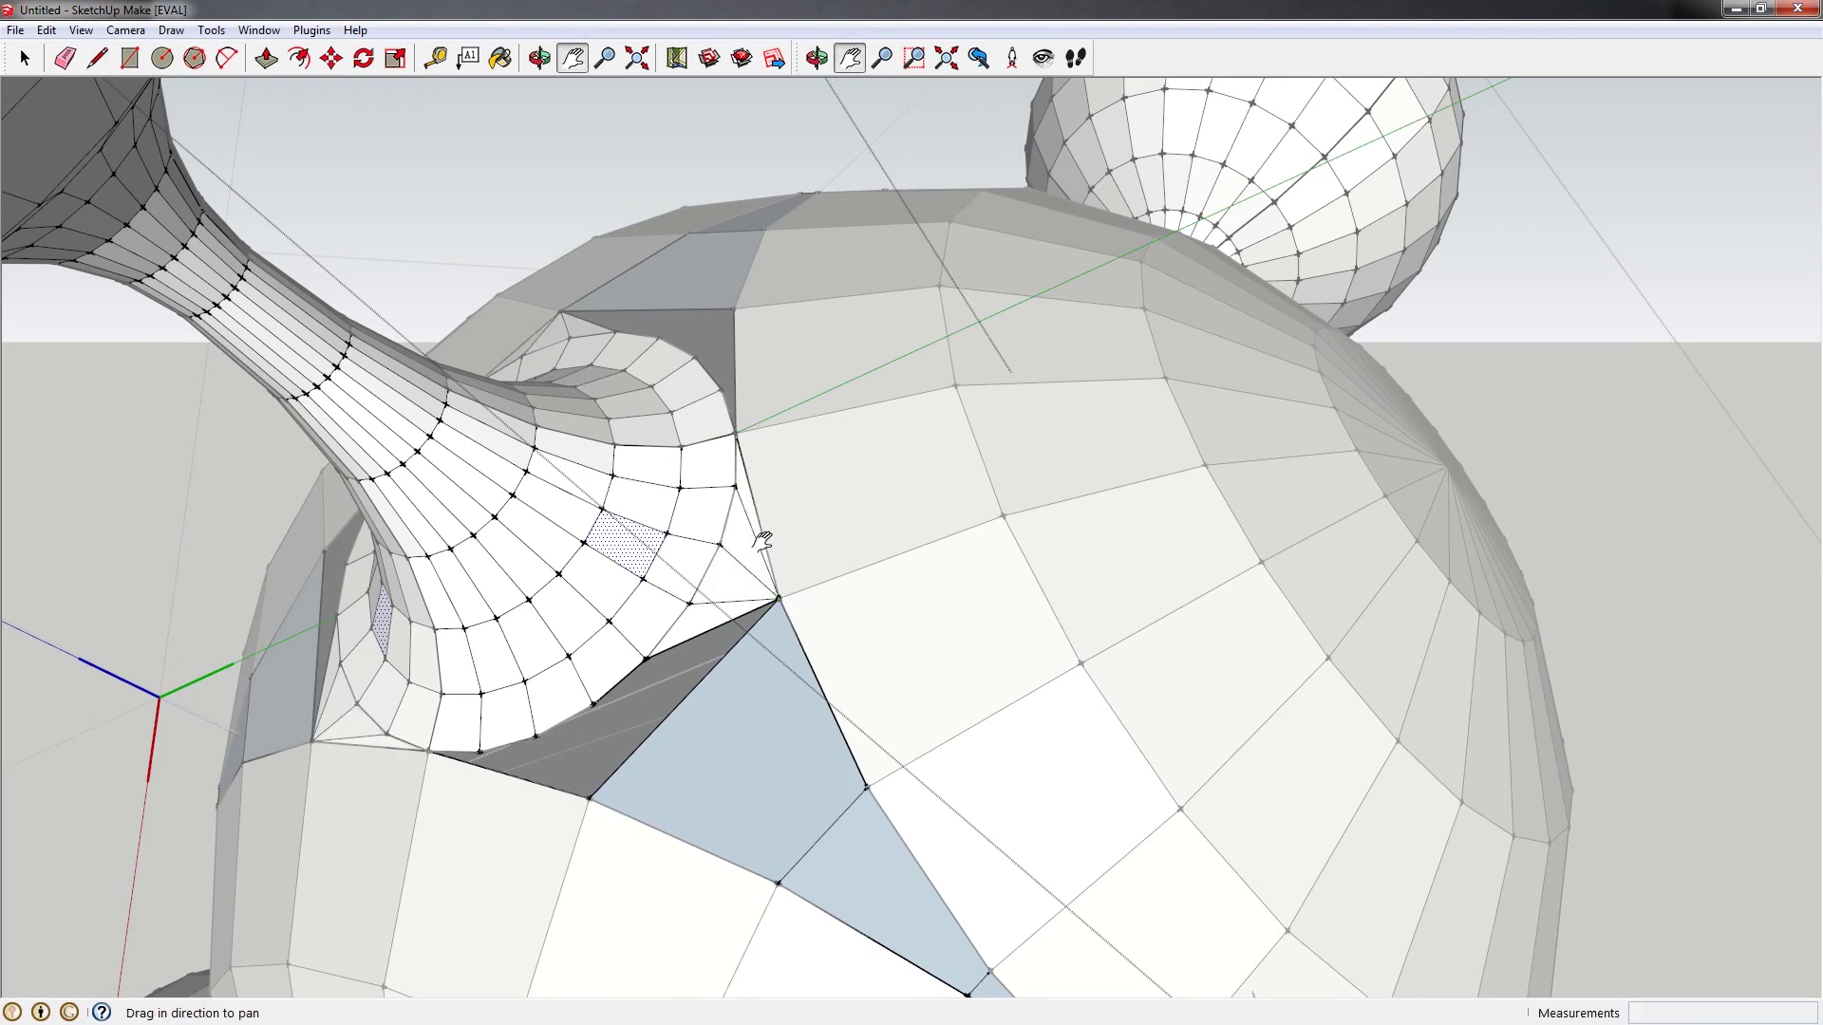
# Close the remaining triangular faces in the gap under the neck
pyautogui.keyDown('shift'); pyautogui.moveTo(608, 762); pyautogui.dragTo(669, 755, button='middle'); pyautogui.keyUp('shift')
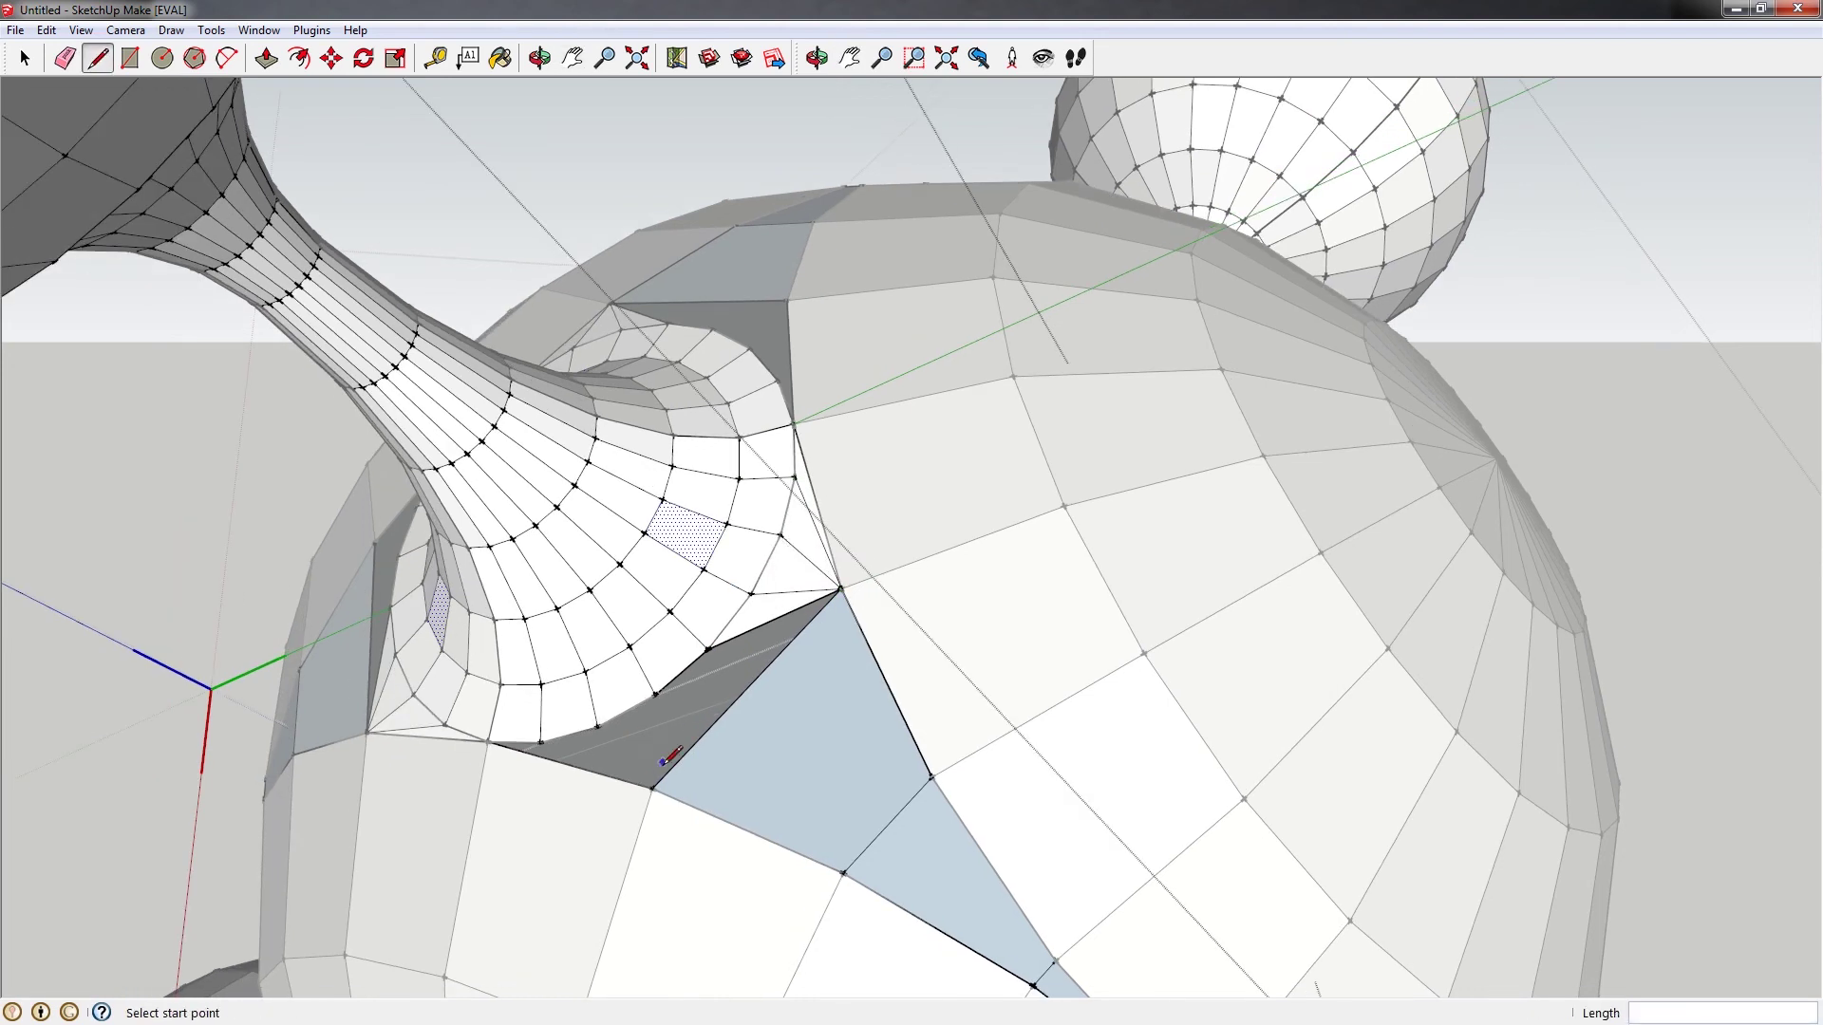
pyautogui.click(707, 650)
pyautogui.click(654, 787)
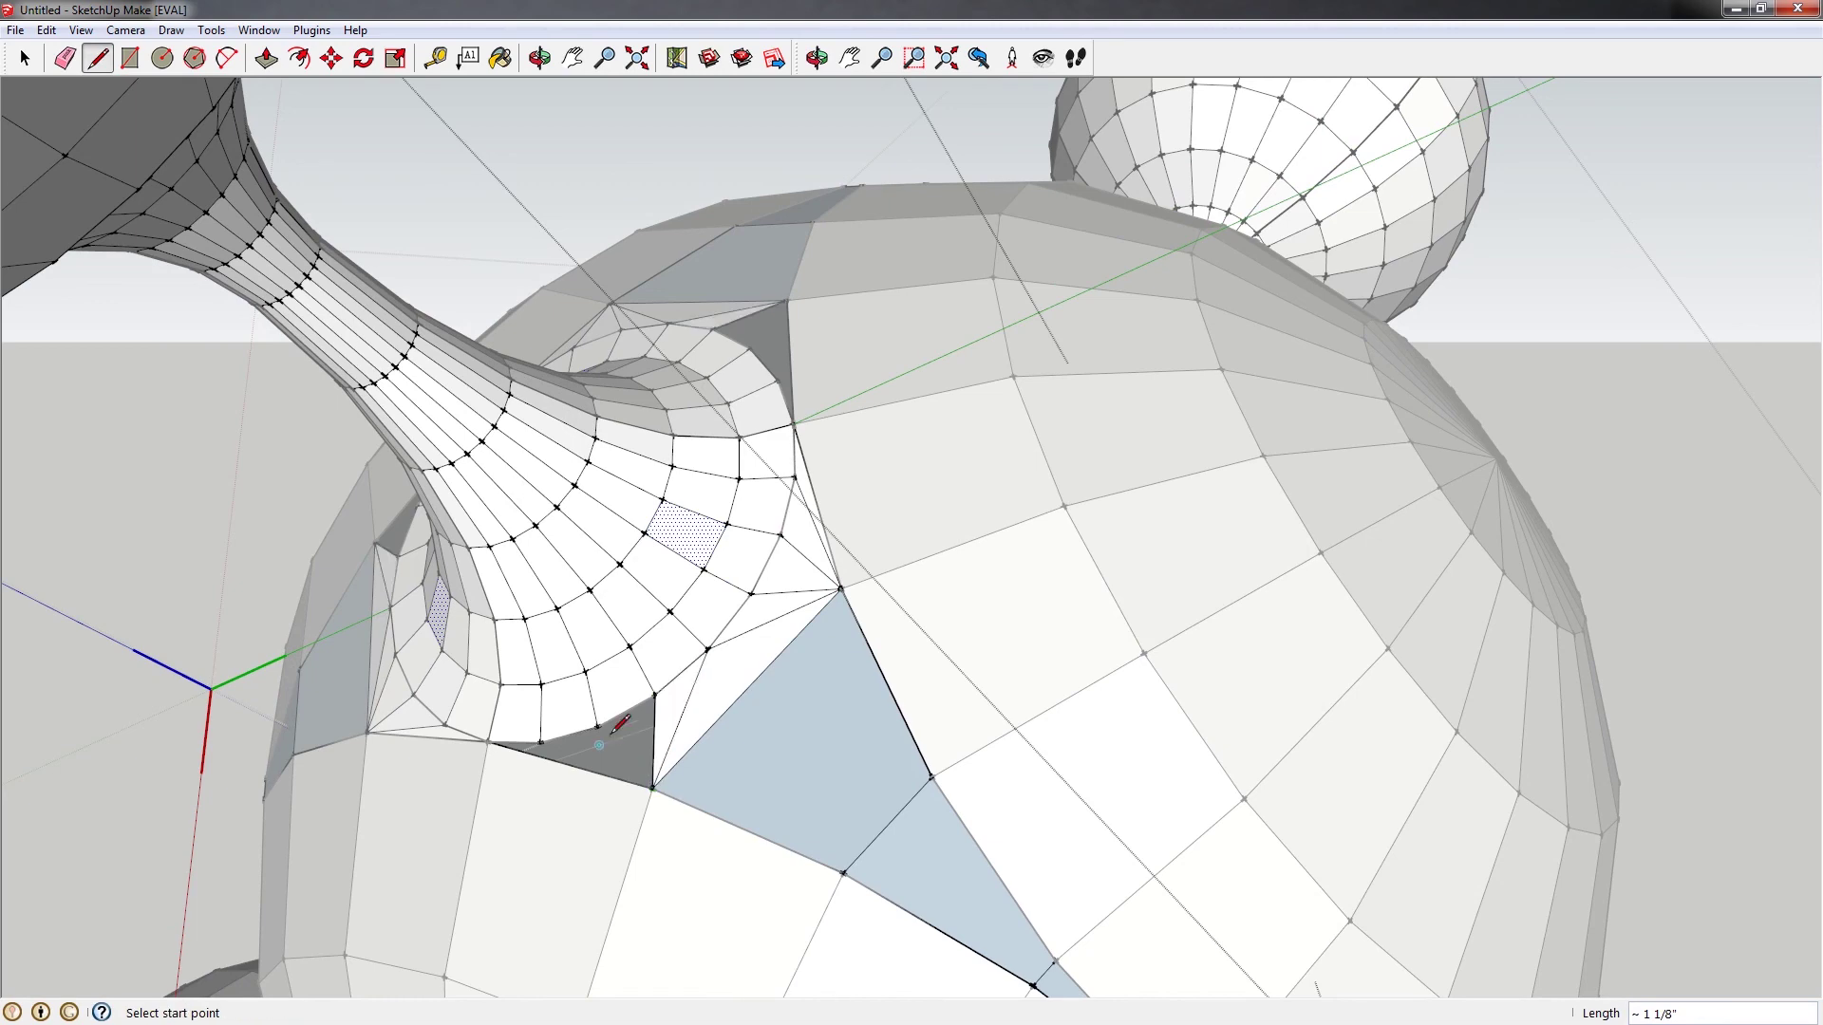
pyautogui.click(597, 727)
pyautogui.click(652, 787)
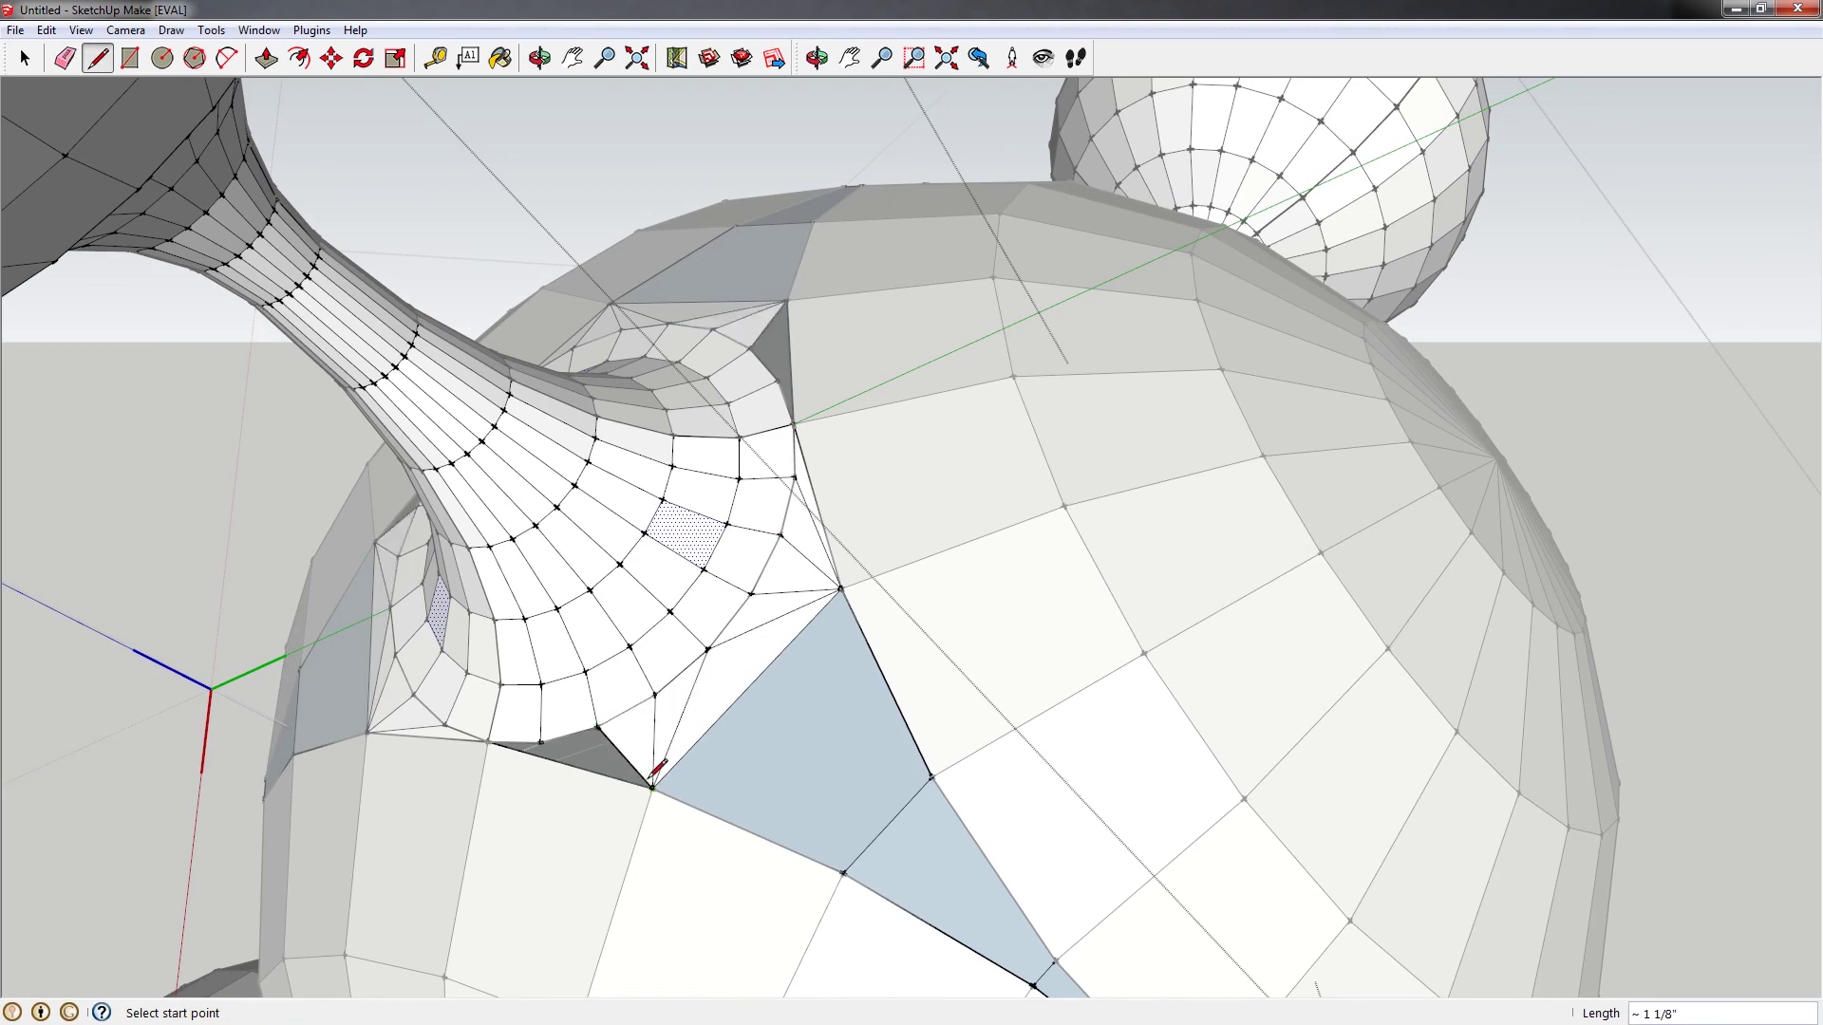
pyautogui.click(541, 741)
pyautogui.click(653, 786)
# Apply Orient Faces to a new gap face so all faces point outward
pyautogui.press('h')
pyautogui.scroll(5, 802, 736)
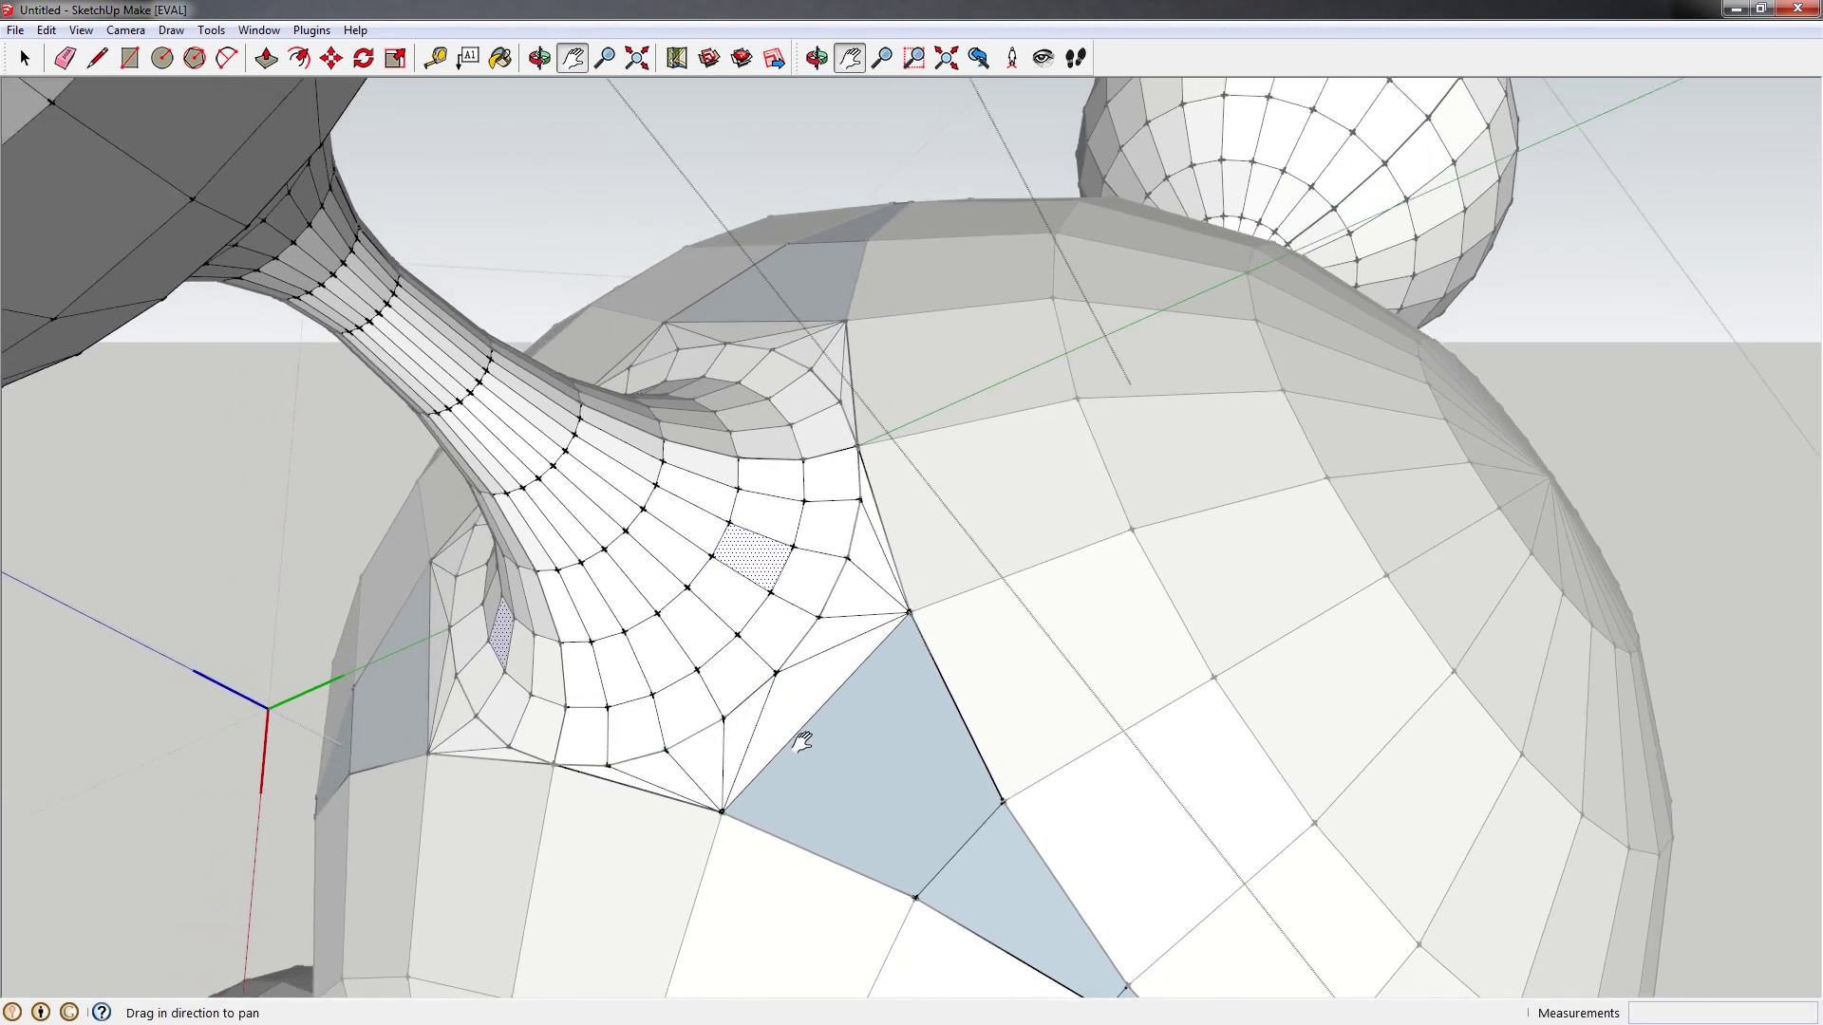
pyautogui.scroll(-5, 769, 534)
pyautogui.scroll(8, 834, 456)
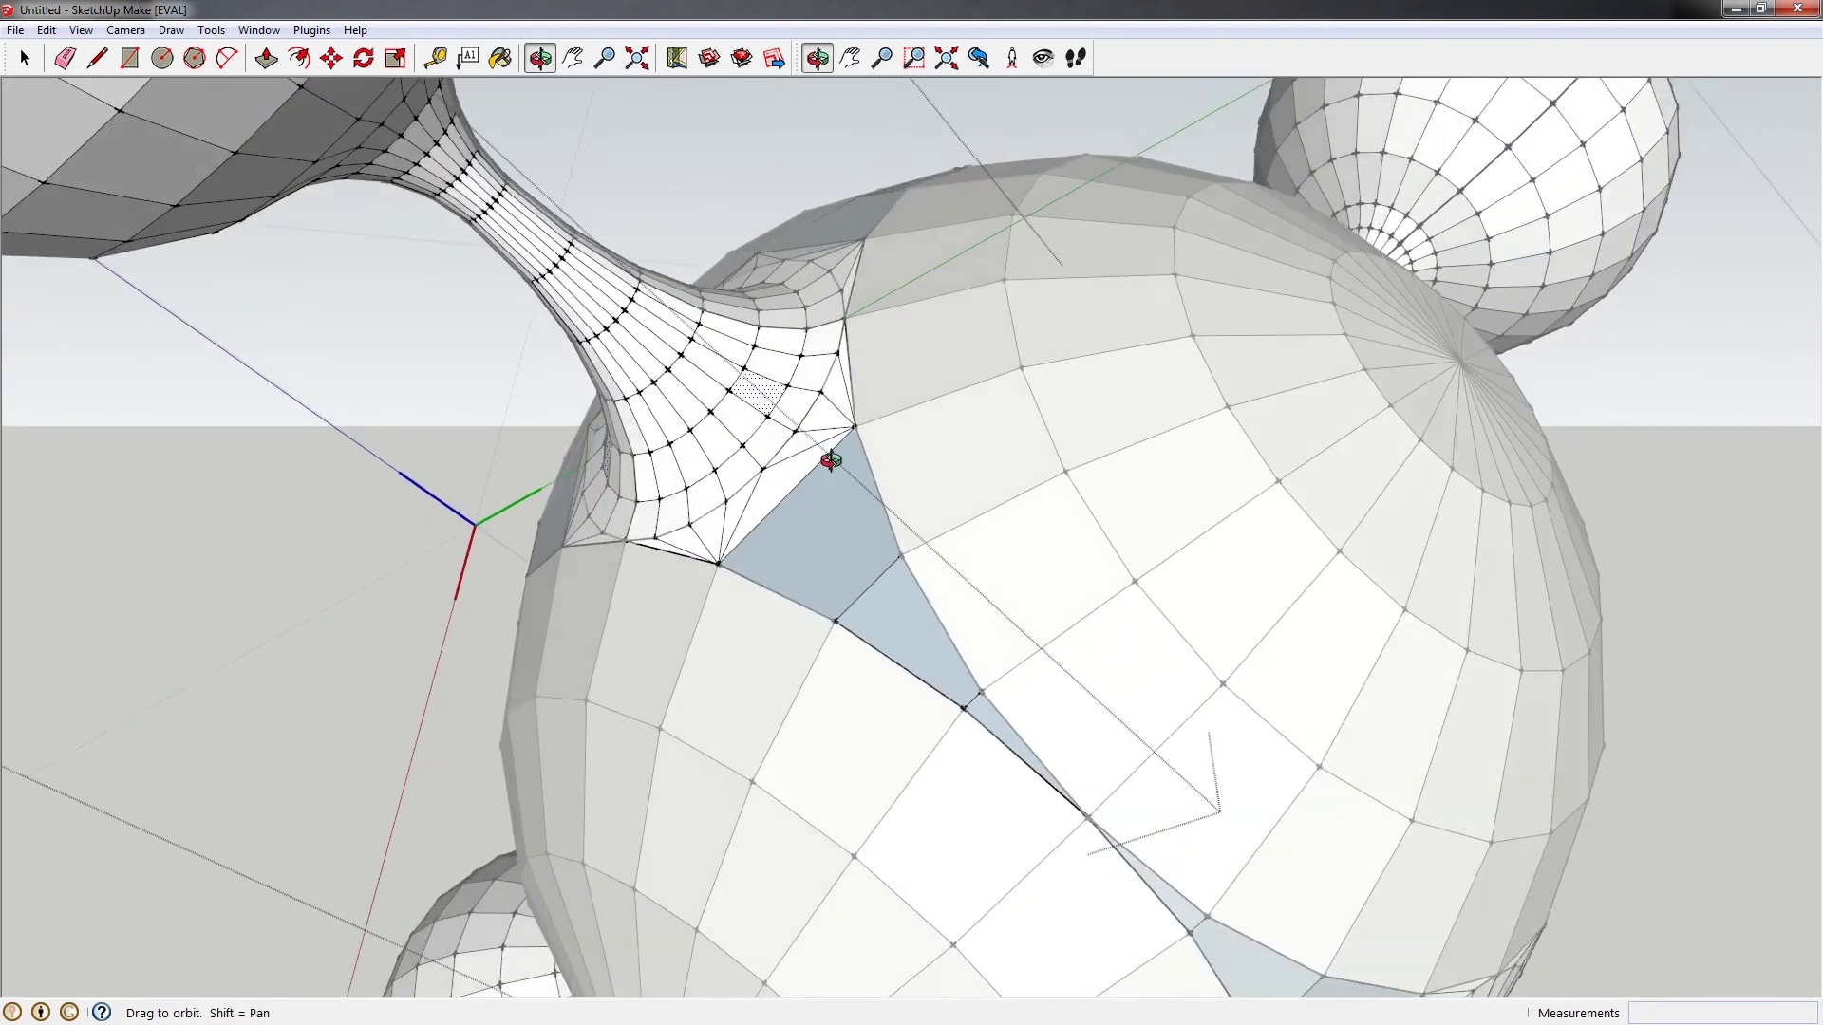
pyautogui.press('space')
pyautogui.click(866, 537)
pyautogui.rightClick(868, 534)
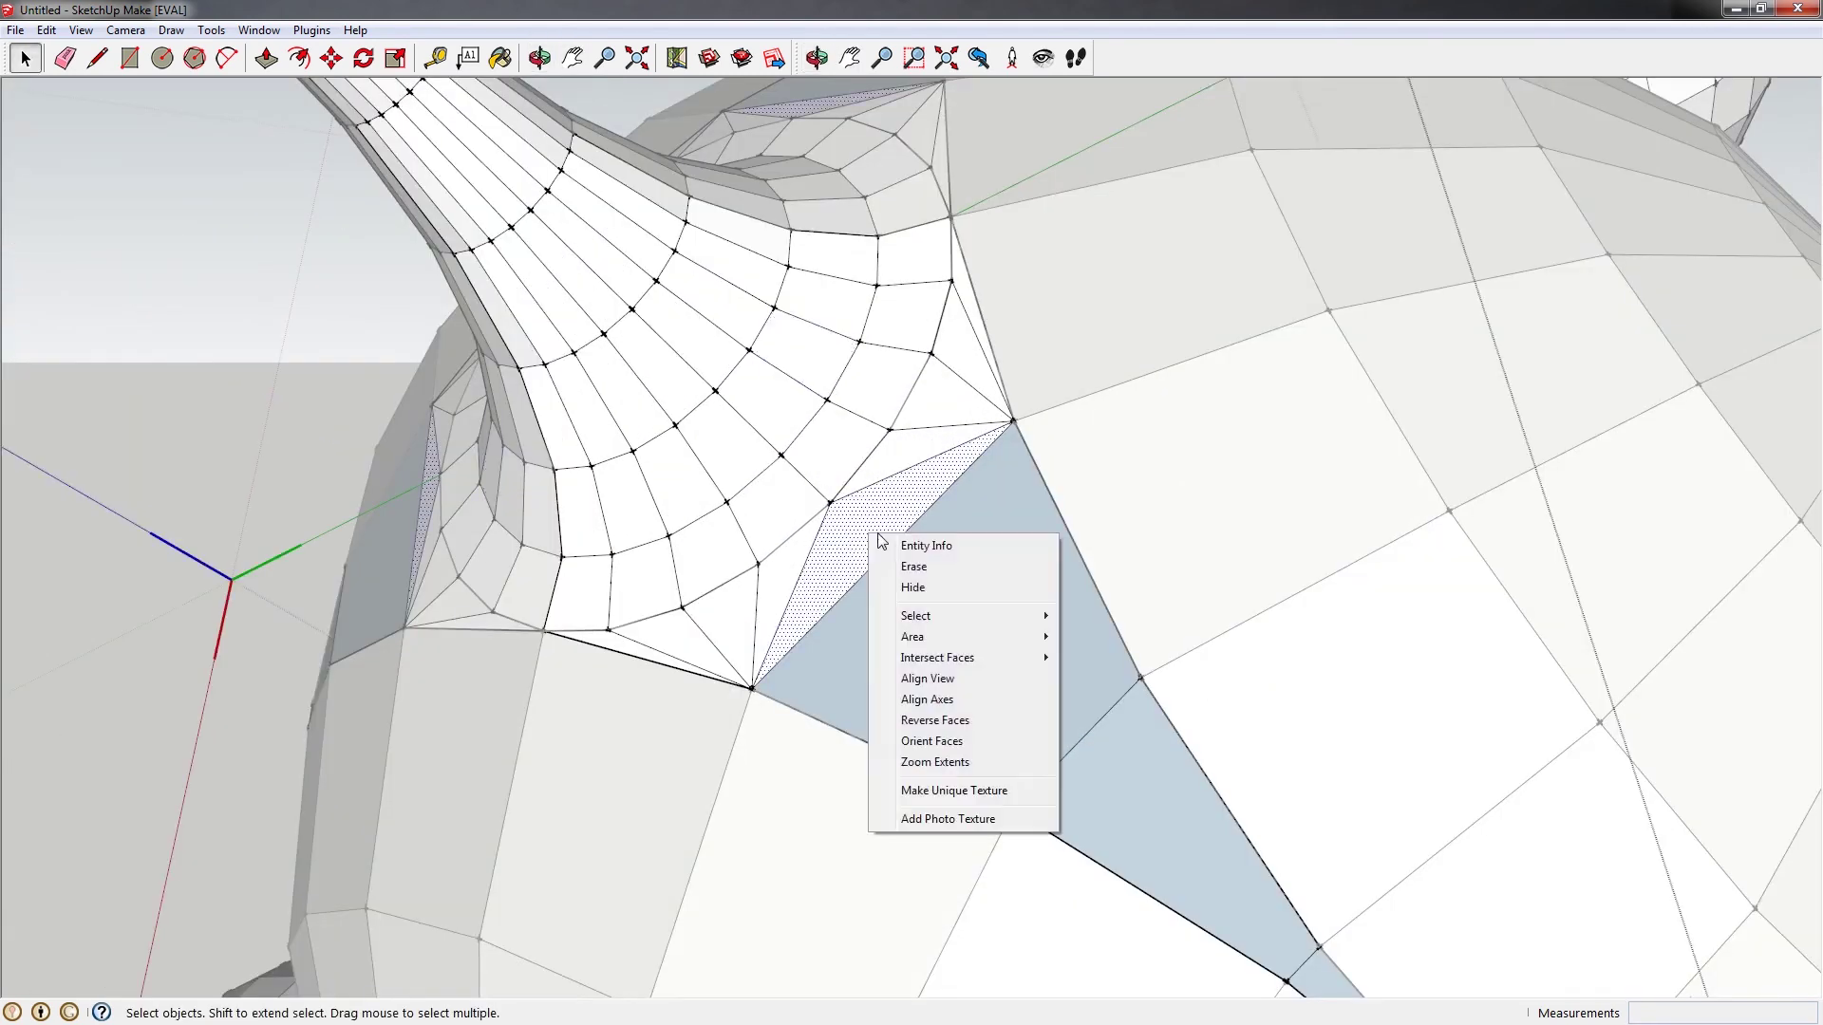
pyautogui.click(933, 742)
pyautogui.scroll(-5, 829, 470)
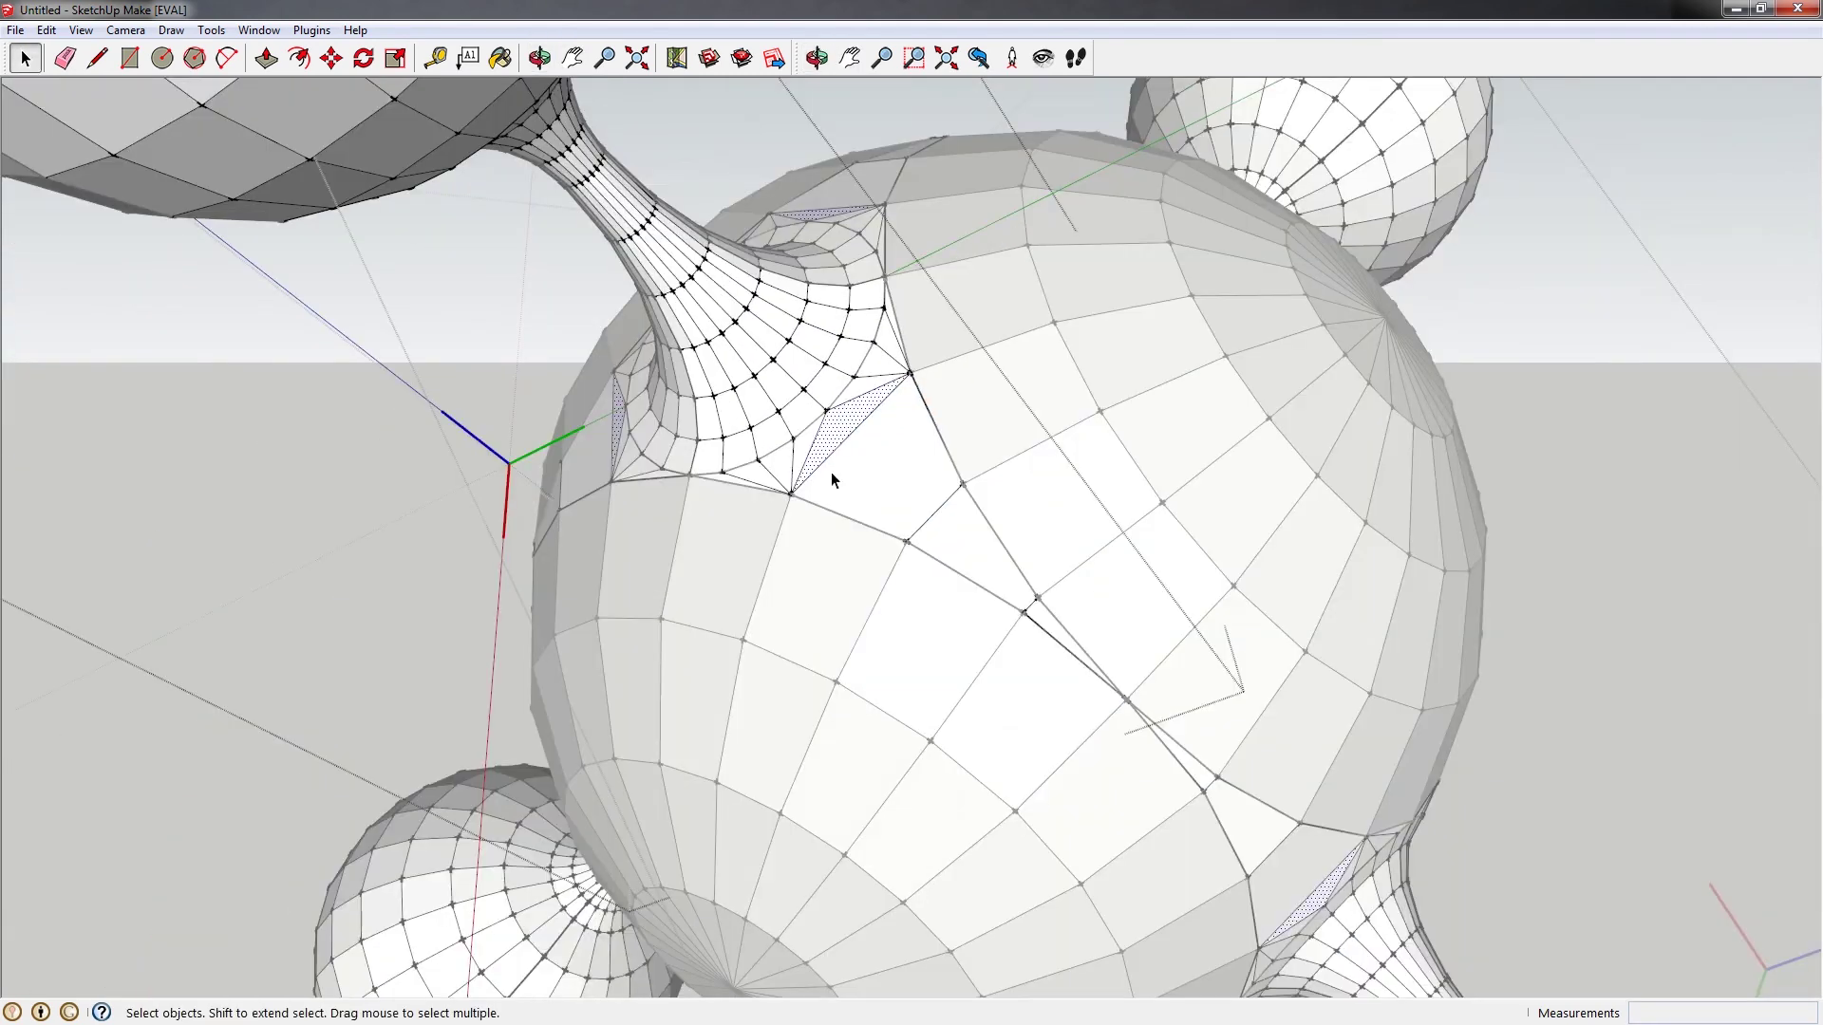
pyautogui.moveTo(829, 471); pyautogui.dragTo(796, 664, button='middle')
pyautogui.scroll(-3, 795, 664)
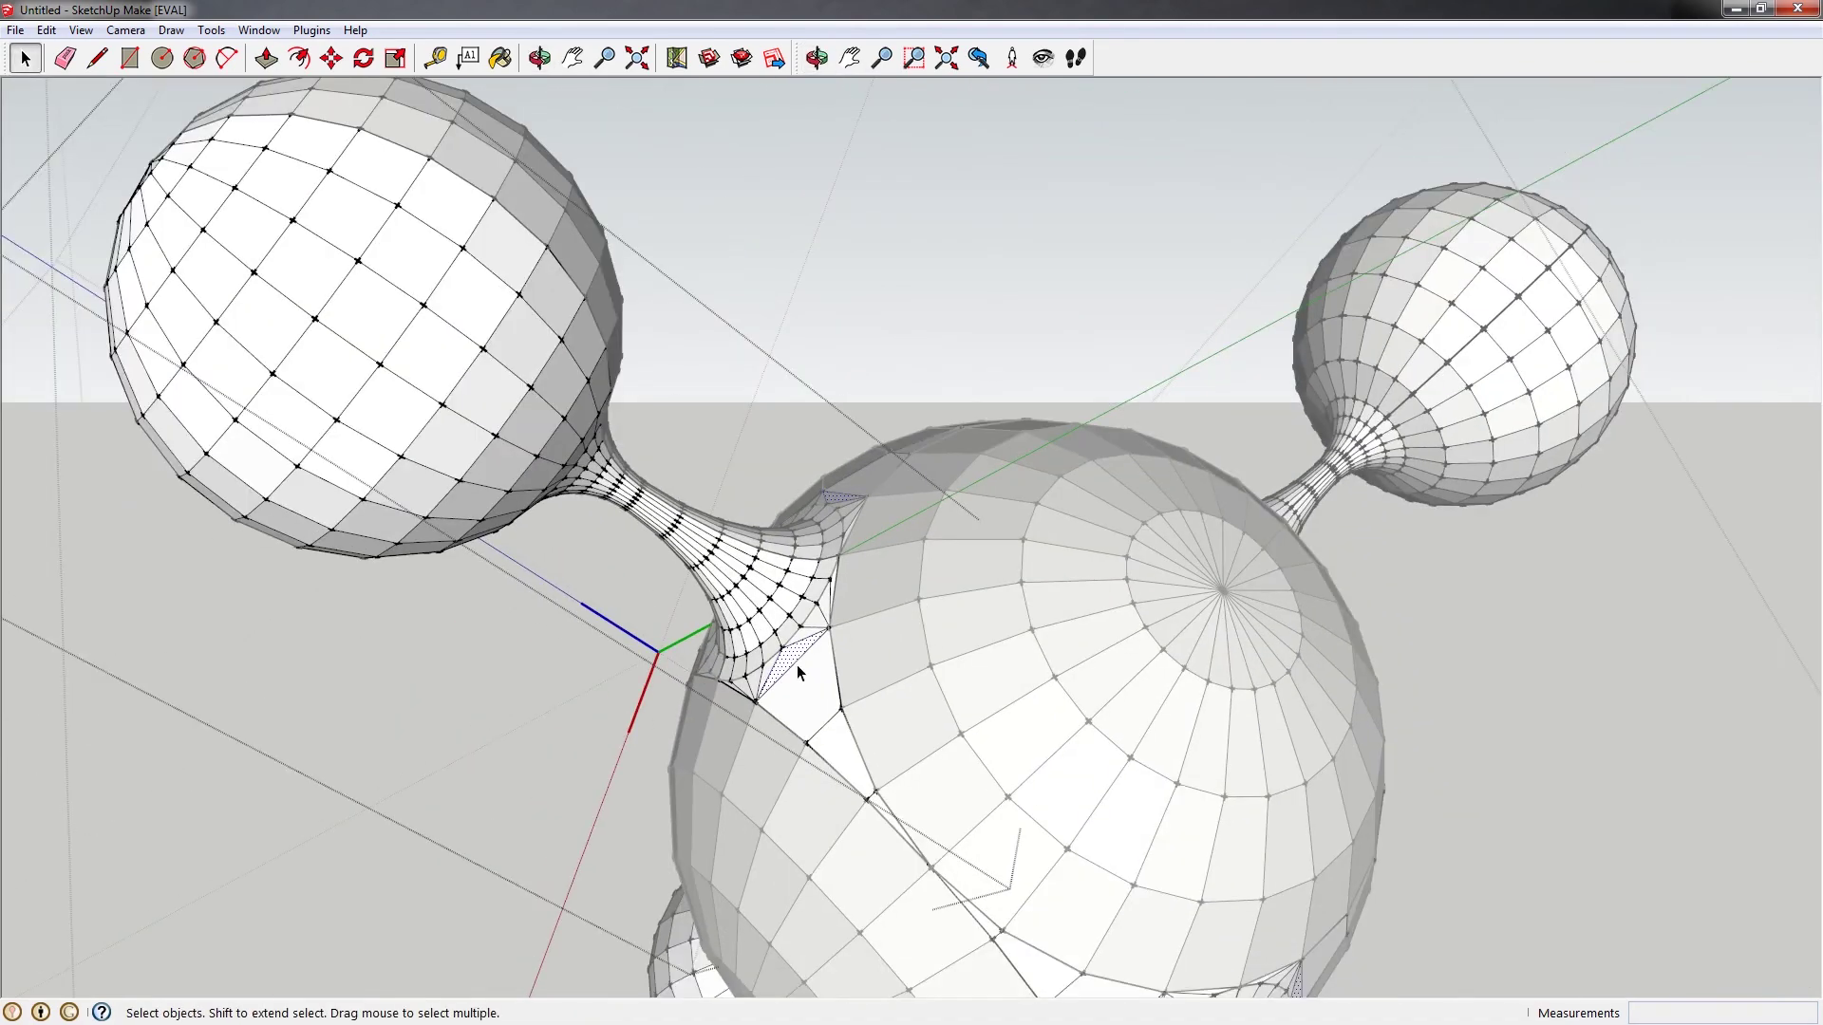
pyautogui.scroll(-6, 796, 664)
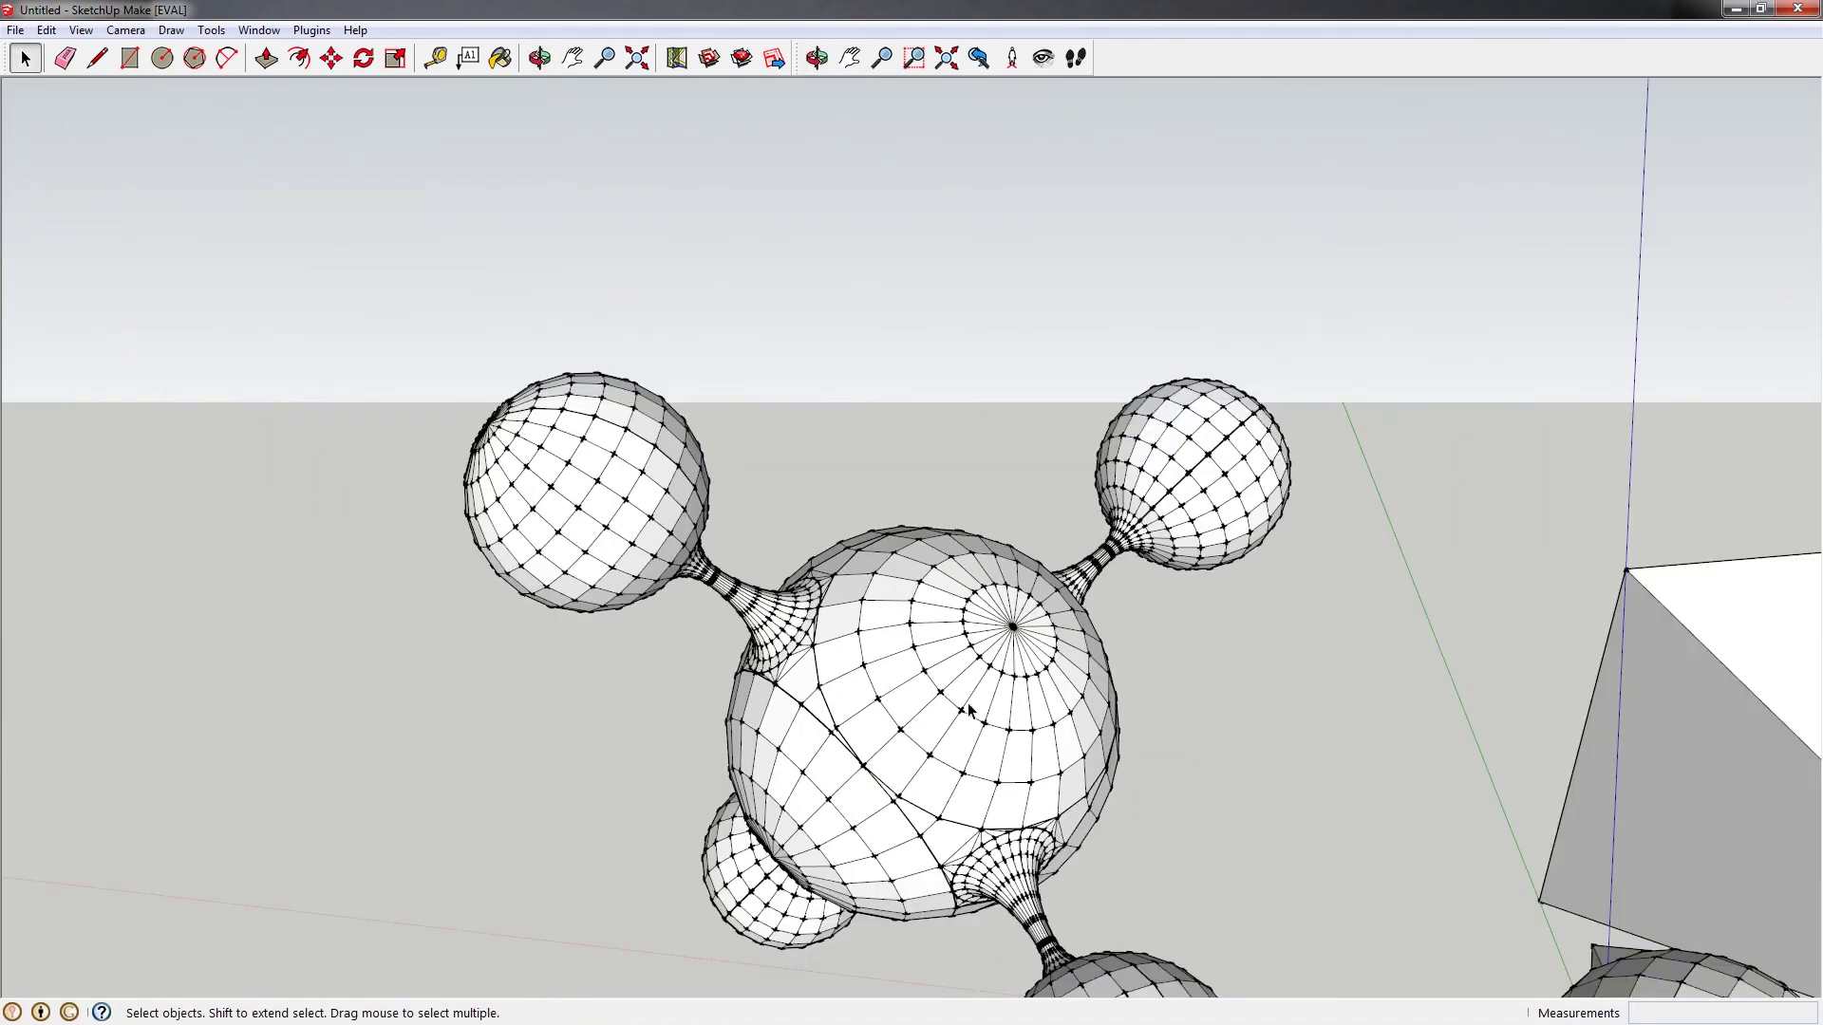
pyautogui.moveTo(795, 664); pyautogui.dragTo(795, 537, button='middle')
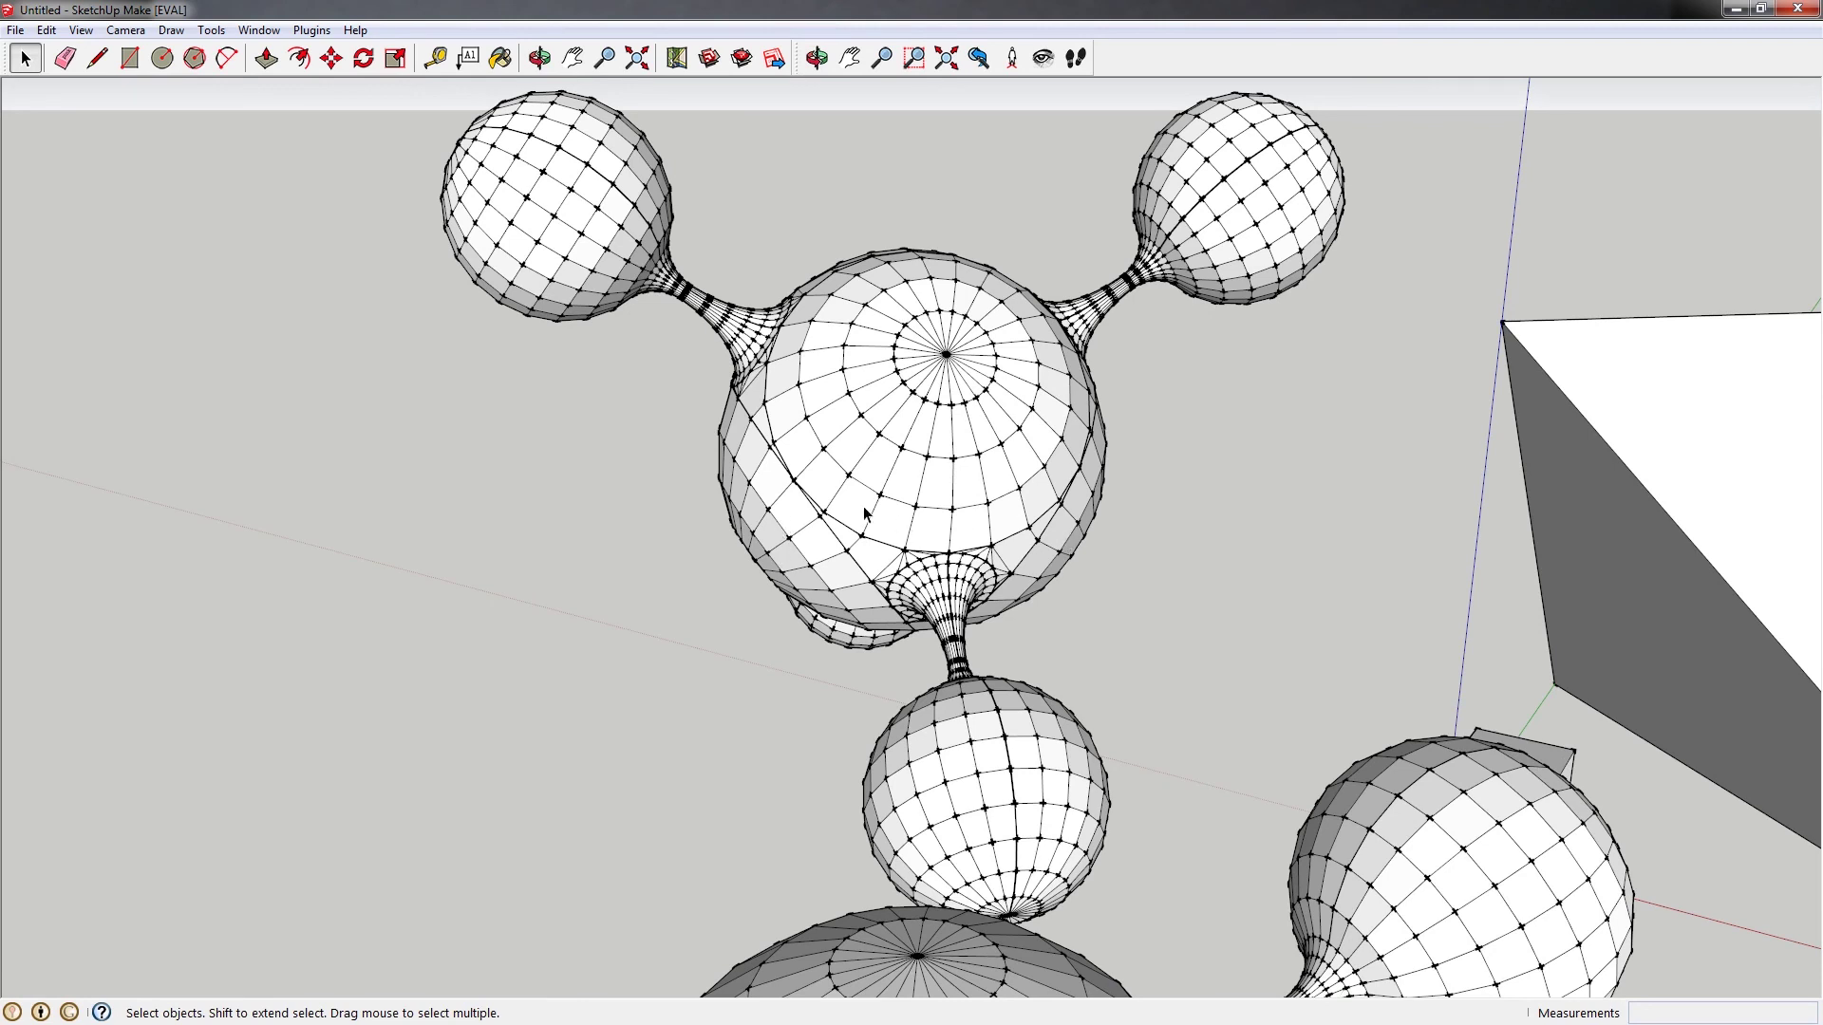
pyautogui.moveTo(864, 514); pyautogui.dragTo(984, 493, button='middle')
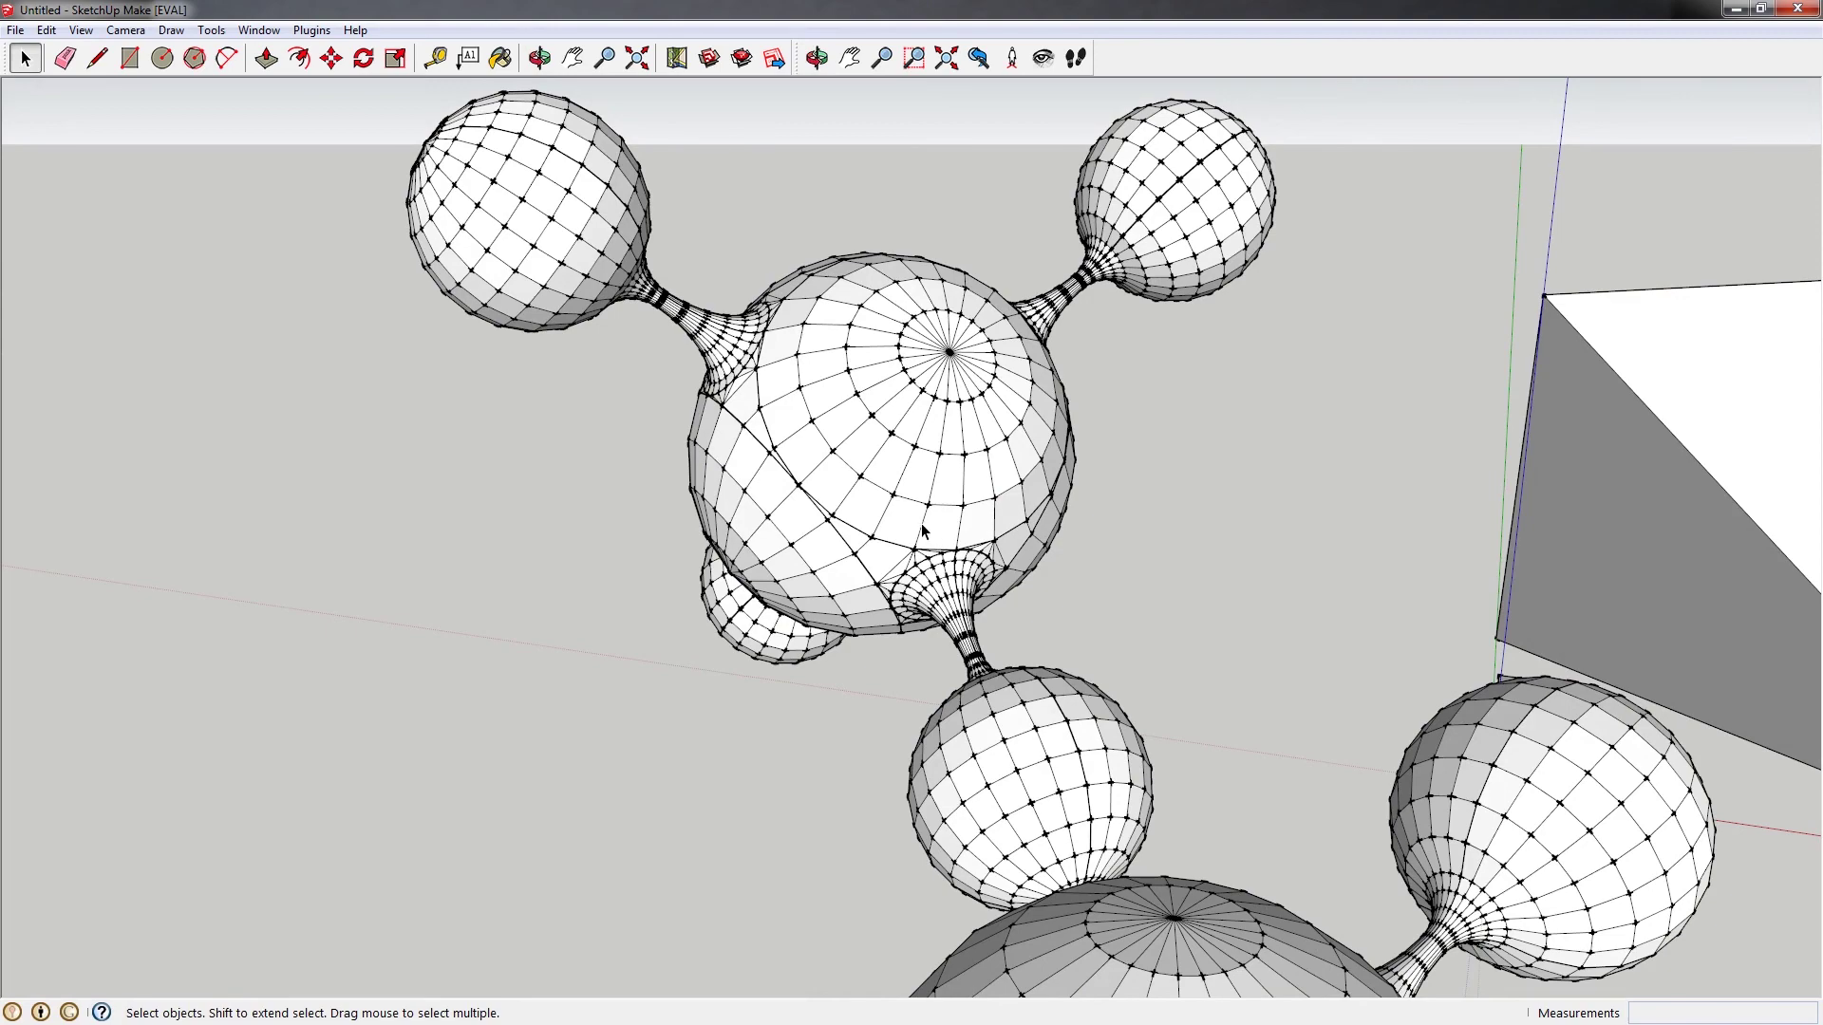
pyautogui.moveTo(916, 528); pyautogui.dragTo(1163, 371, button='middle')
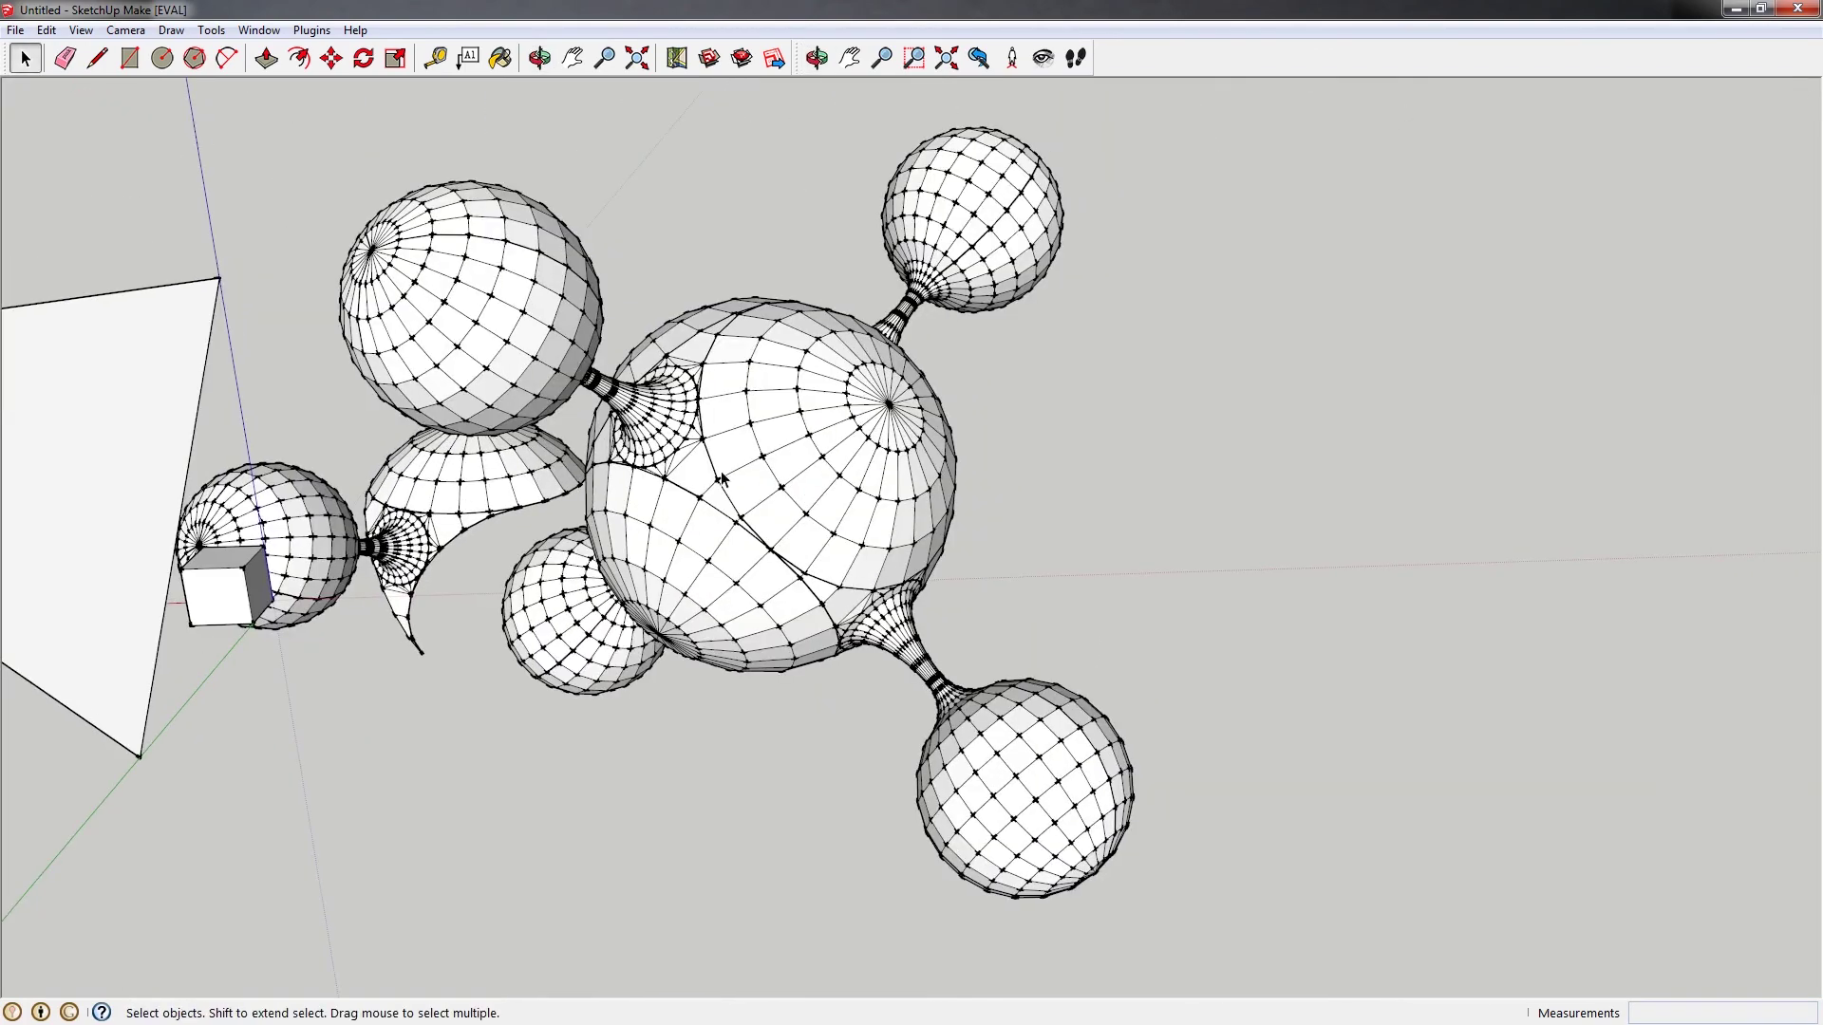
pyautogui.moveTo(722, 478); pyautogui.dragTo(480, 412, button='middle')
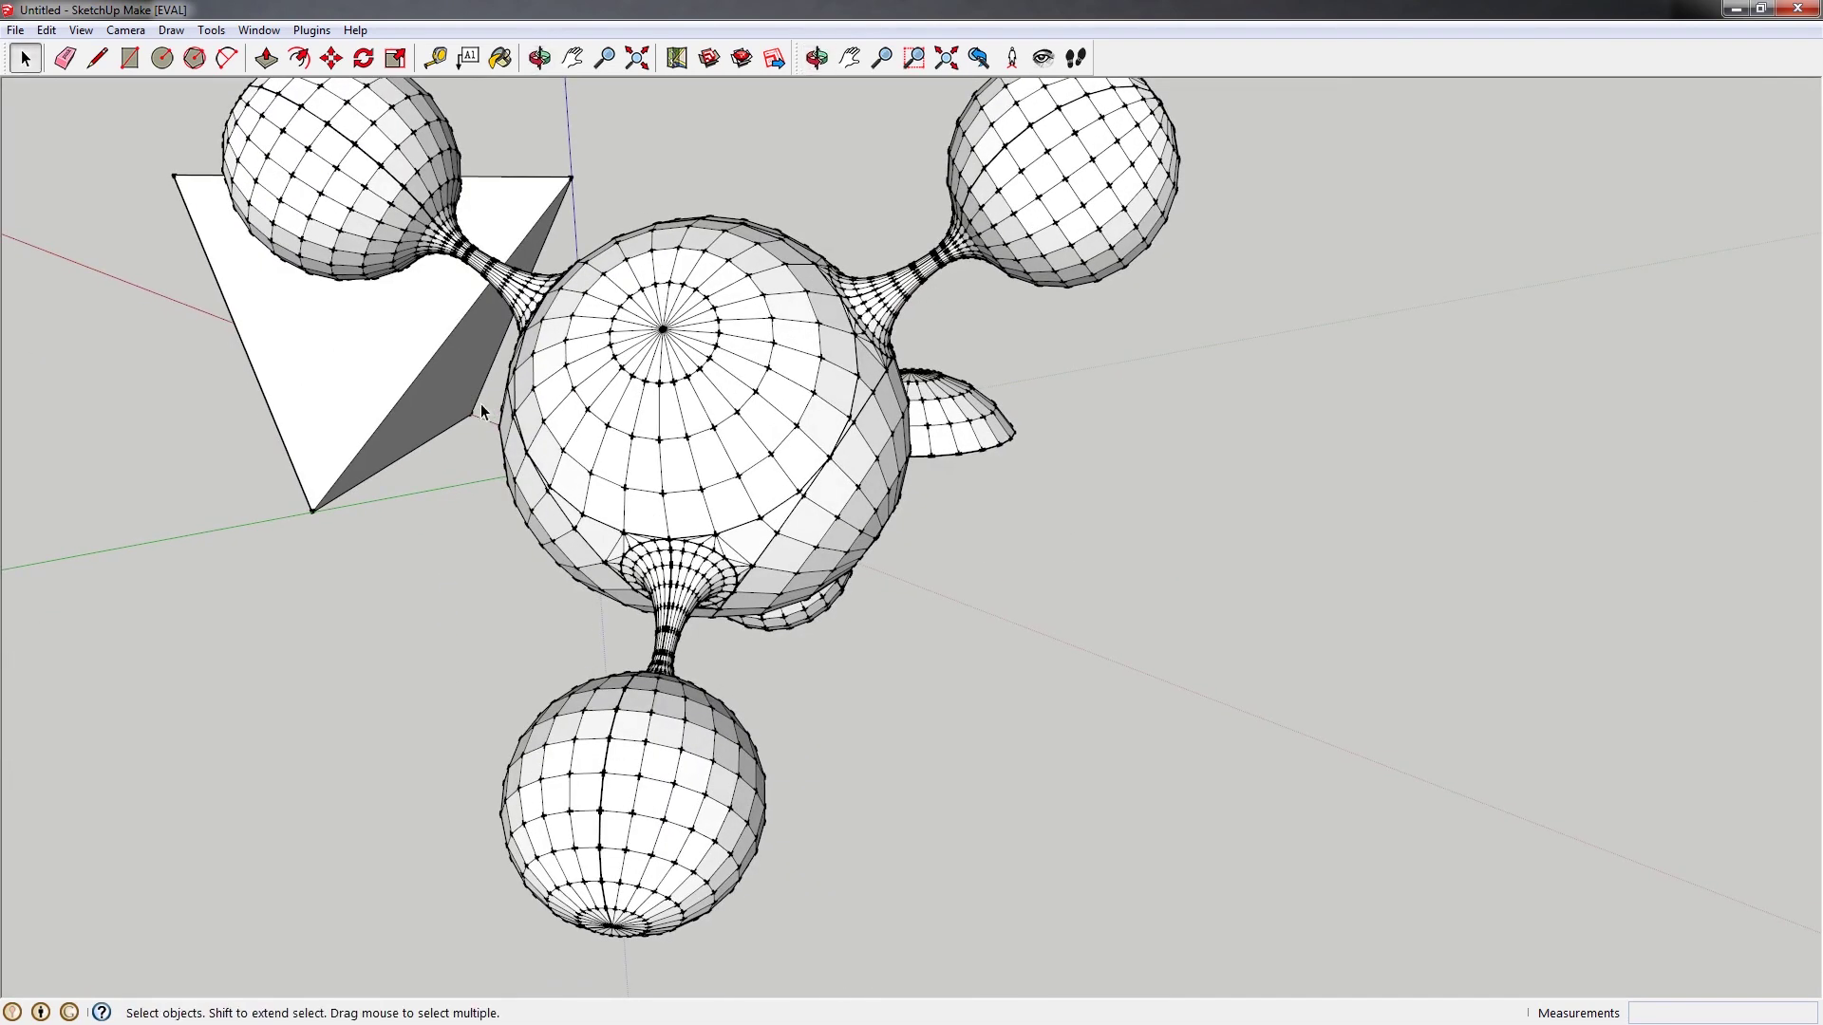